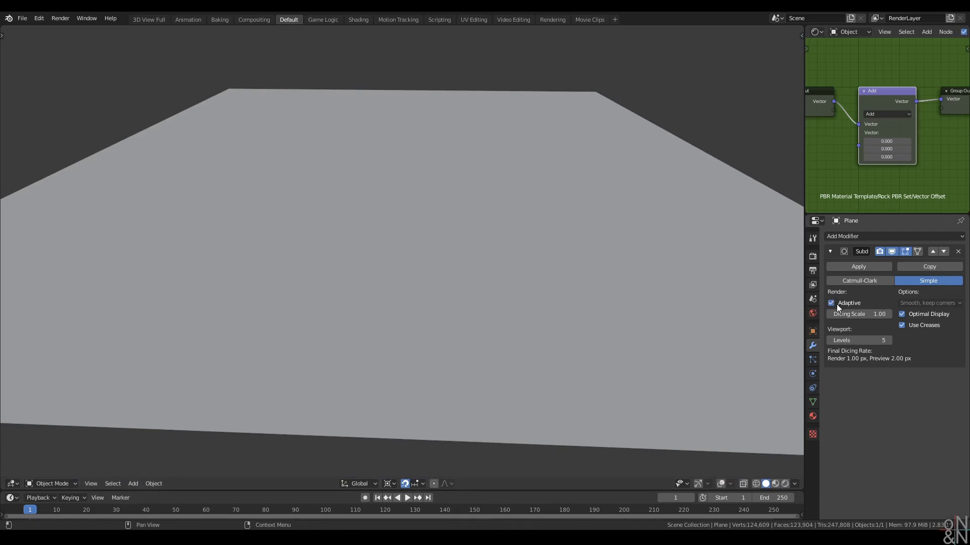
Set the plane's viewport subdivision level to 4 with Adaptive off, and display the 3D view in rendered shading
left_click(828, 341)
key("z")
left_click(493, 332)
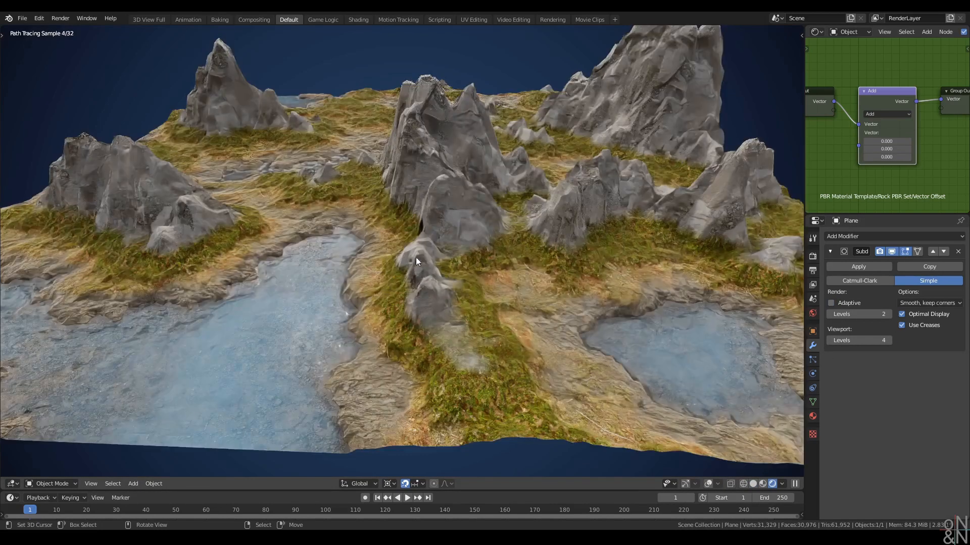
Offset the rock texture by setting the vector Add node to 0.770 and 0.840 in X and Y, then reload the rendered view
middle_click_drag(417, 257, 725, 221)
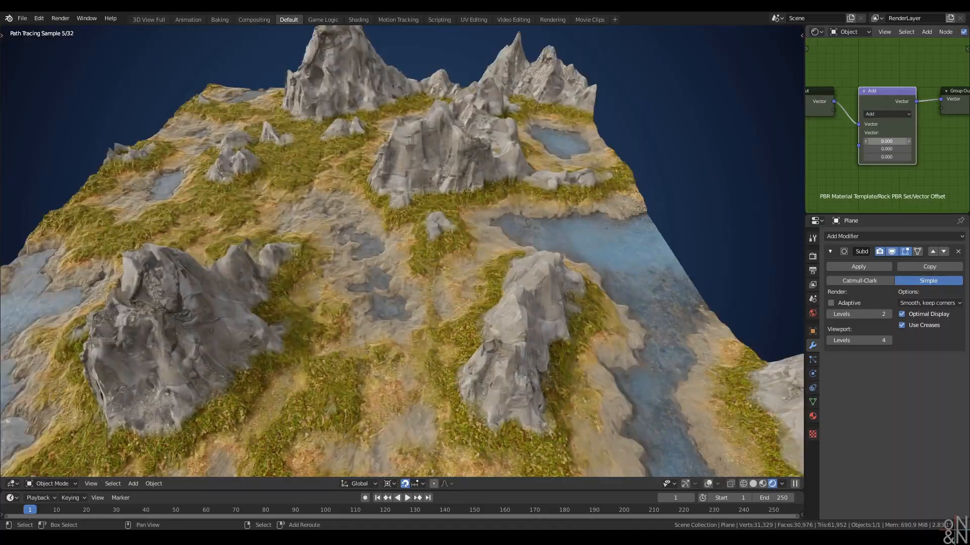
mouse_move(886, 141)
left_mouse_down()
mouse_move(919, 141)
mouse_move(904, 149)
mouse_move(917, 149)
left_mouse_up()
key("z")
left_click(648, 281)
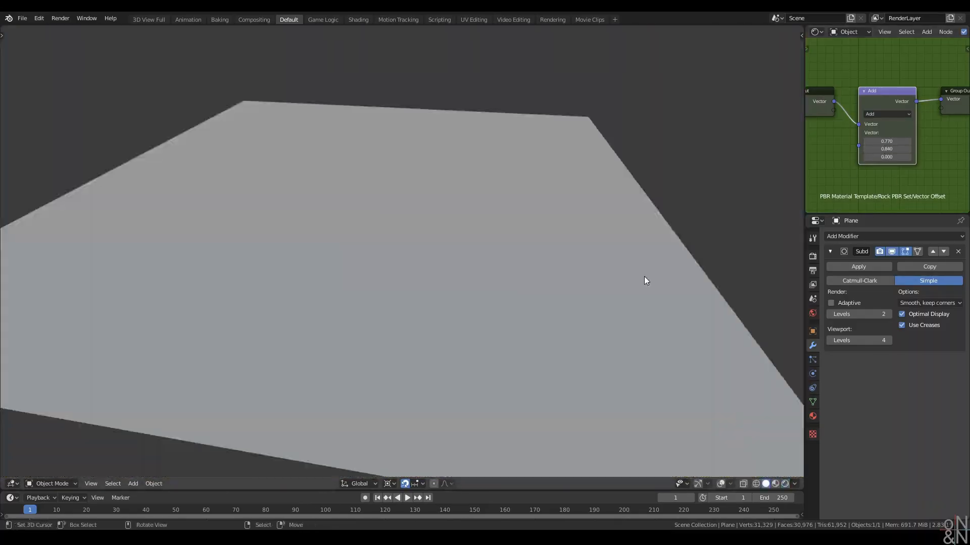
key("z")
left_click(542, 182)
Bring up the Procedural Landscape material's full node tree in the Shading workspace
left_click(812, 417)
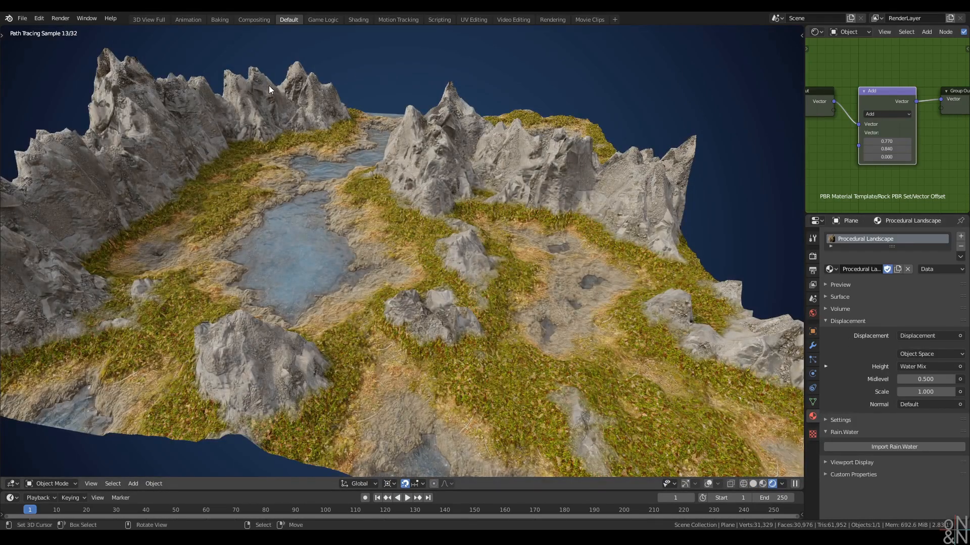
left_click(358, 16)
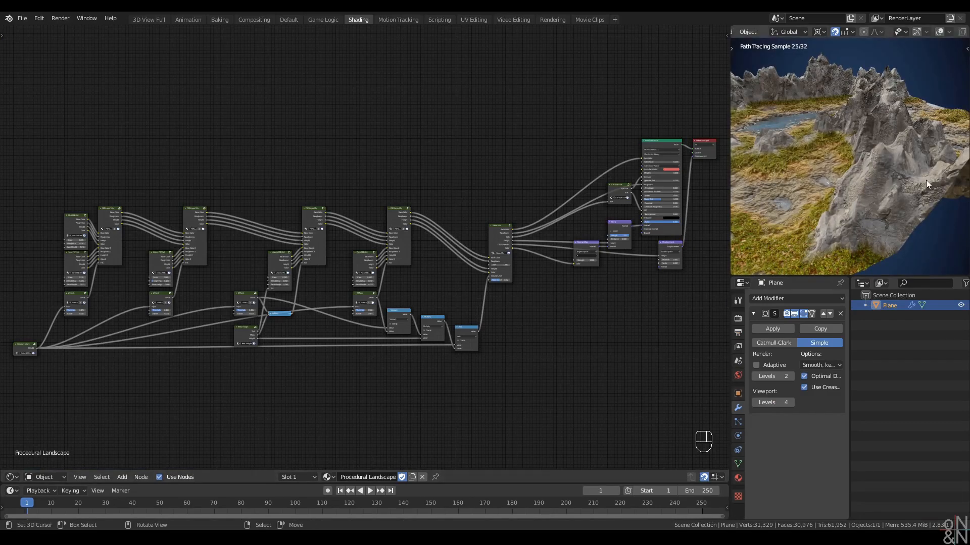
middle_click_drag(834, 191, 920, 183, "shift")
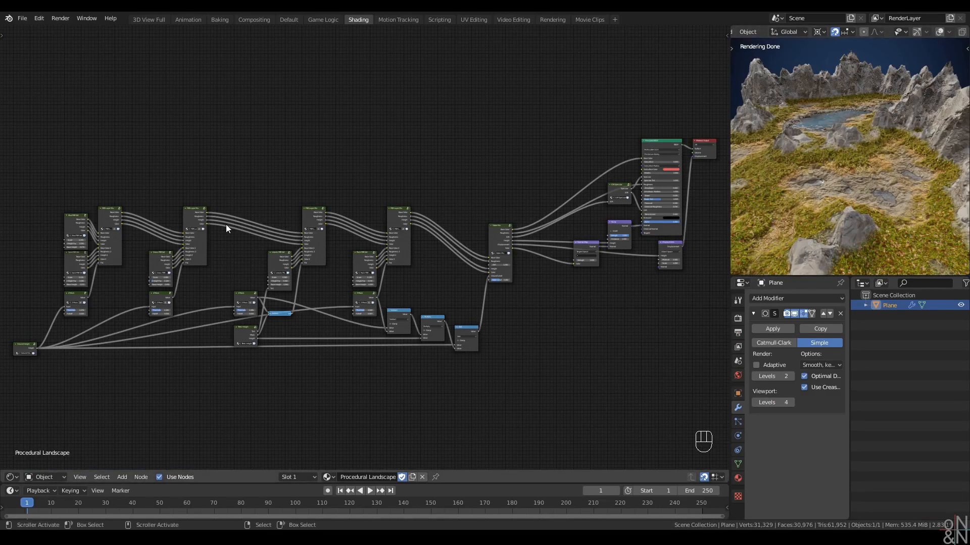
left_click_drag(32, 185, 505, 363)
key("alt+a")
Change the 3D view to solid shading and add a Value Mix group node in an empty area of the node tree
middle_click_drag(390, 123, 389, 291)
key("z")
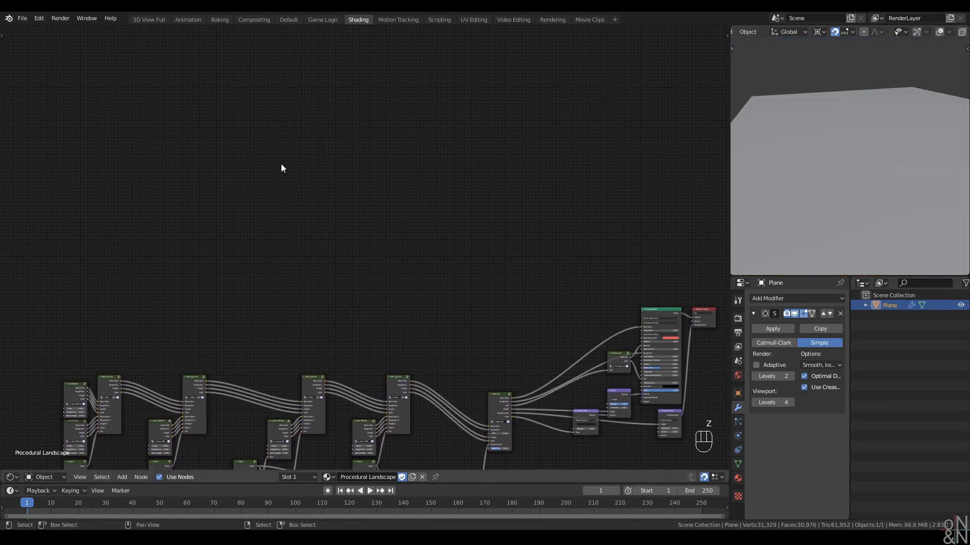
middle_click_drag(281, 168, 277, 279)
key("shift+a")
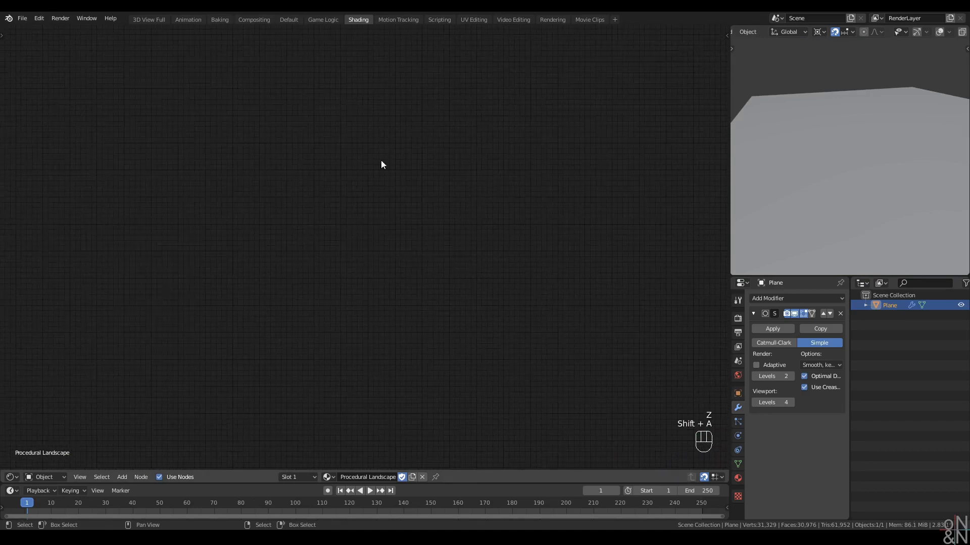
key("shift+a")
left_click(144, 180)
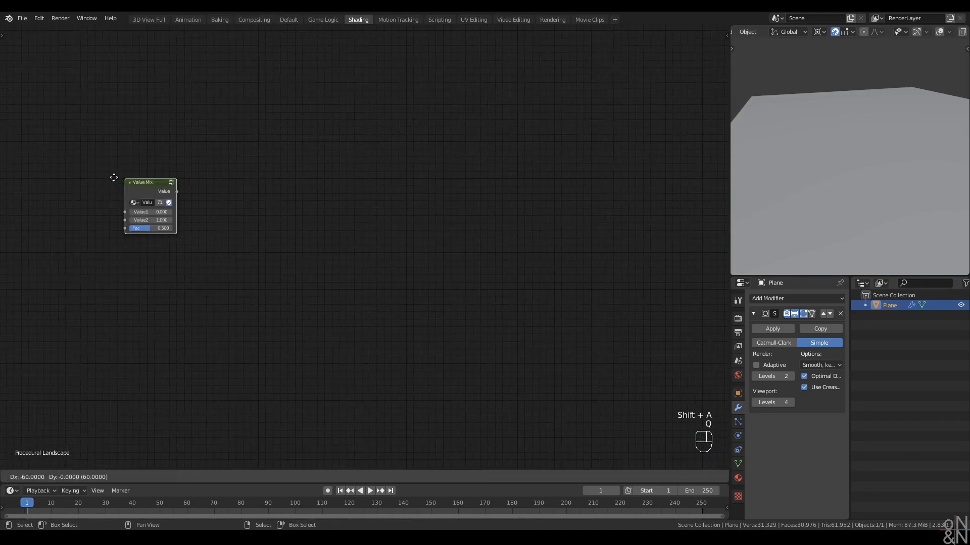
key("q")
left_click(69, 142)
Add a Fader group node directly below the Value Mix node
key("q")
left_click(126, 317)
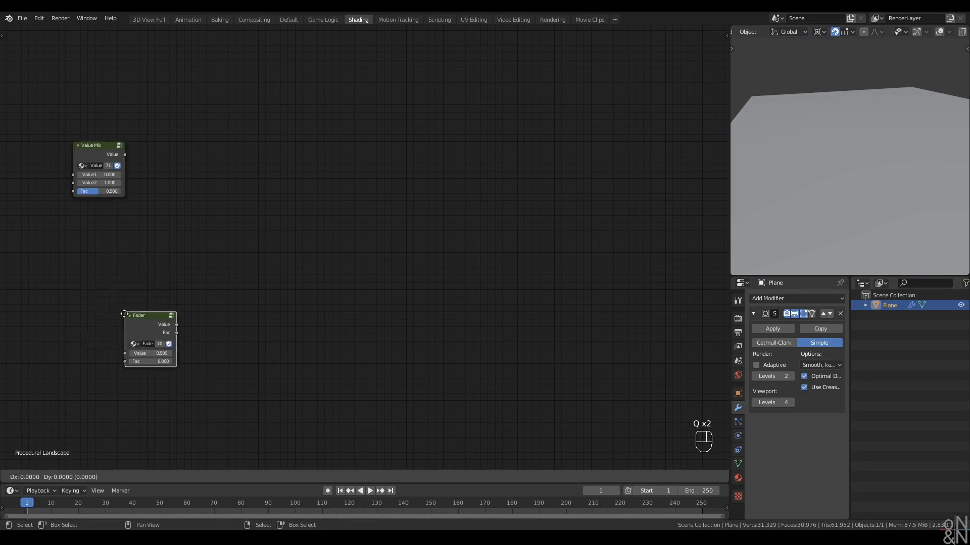
left_click(75, 216)
scroll(149, 232, "up", 1)
middle_click(160, 220)
left_click(83, 153)
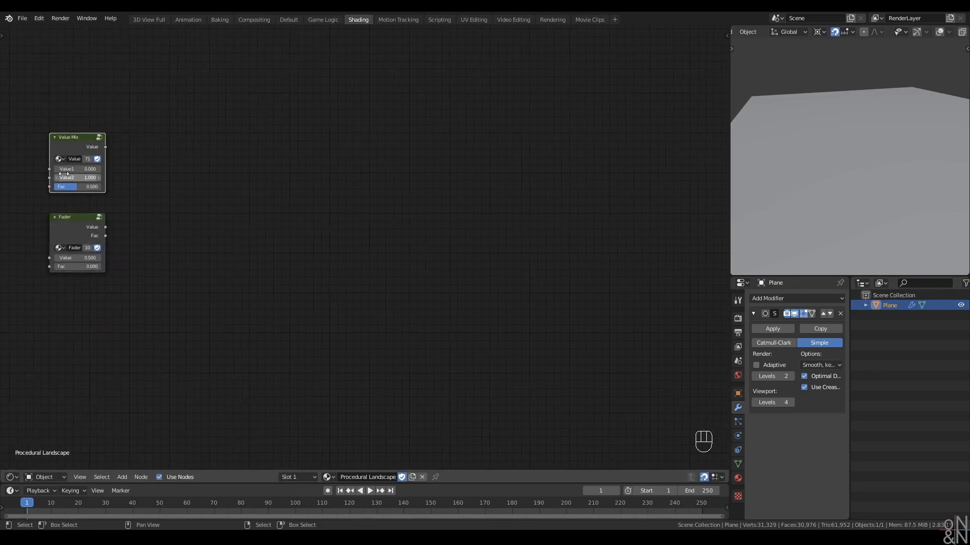
left_click(185, 175)
left_click(97, 238)
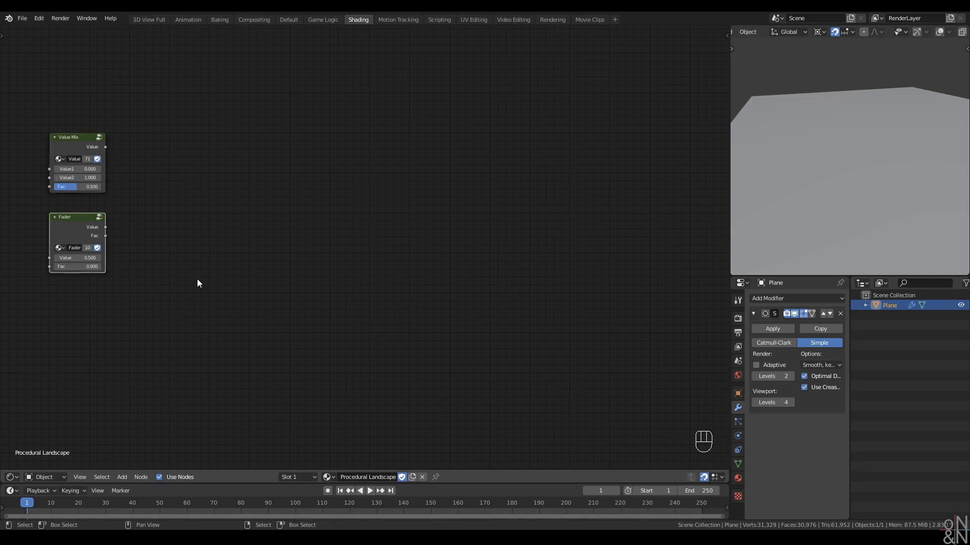
key("alt+a")
key("q")
left_click(170, 257)
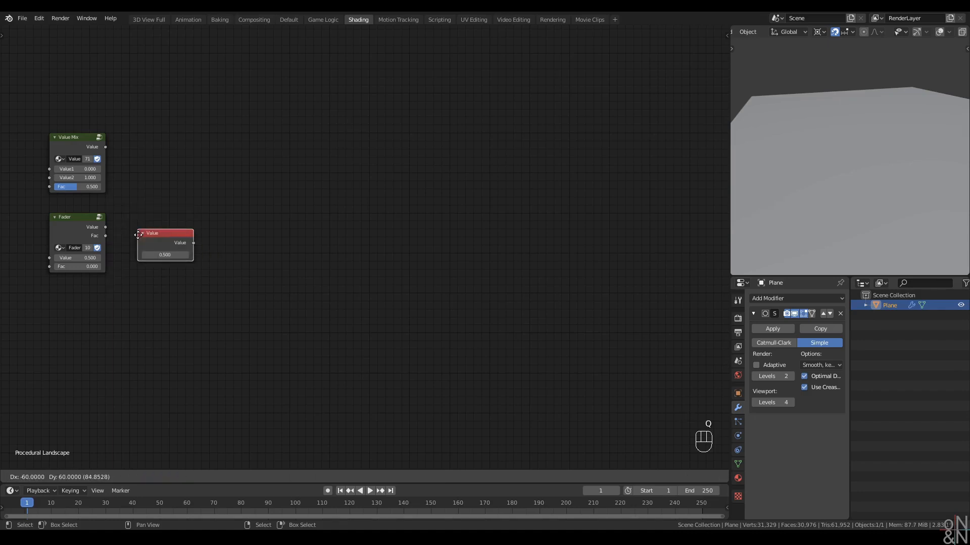
left_click(129, 219)
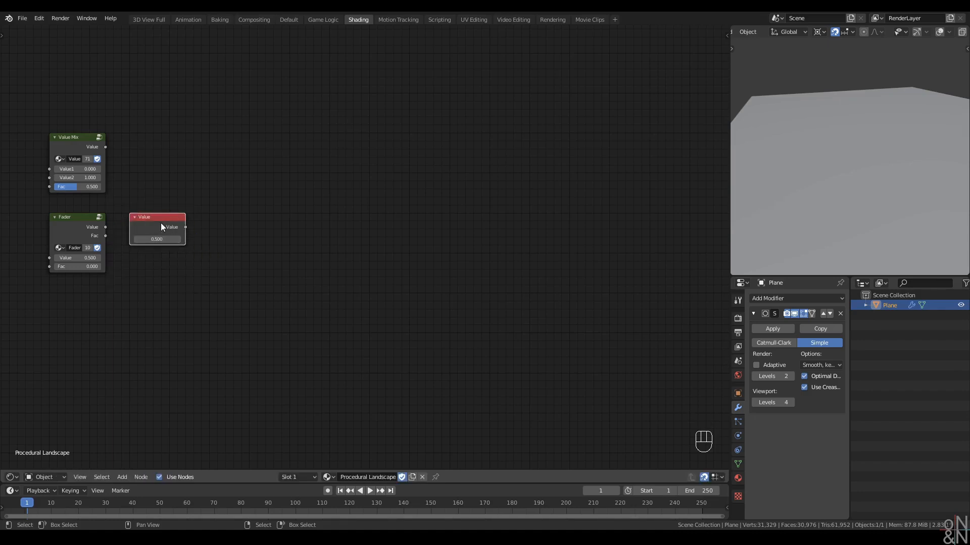
key("x")
Add a Math node beside the Value Mix node and duplicate it twice to form a row of three
left_click(85, 224)
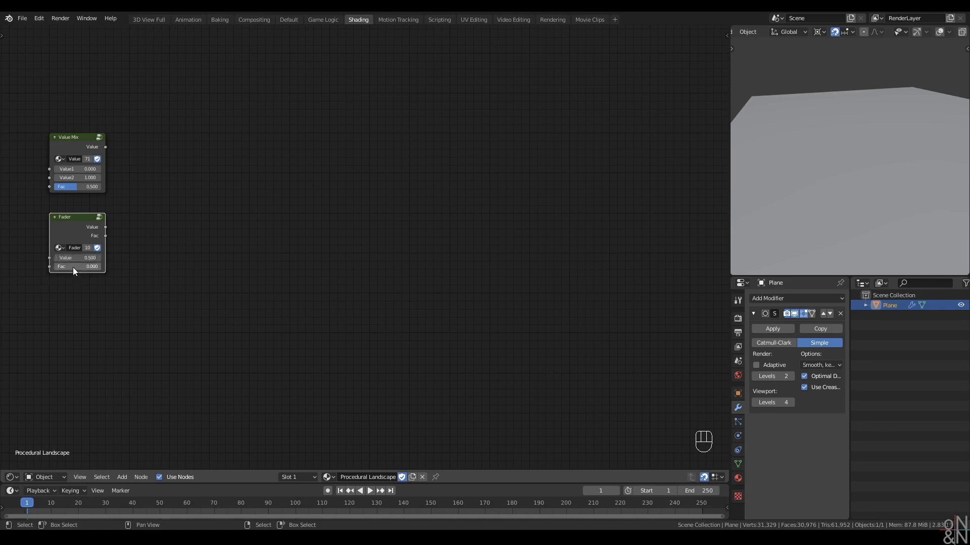
mouse_move(73, 269)
left_mouse_down()
mouse_move(122, 268)
mouse_move(73, 269)
left_mouse_up()
left_click(201, 272)
key("q")
left_click(273, 115)
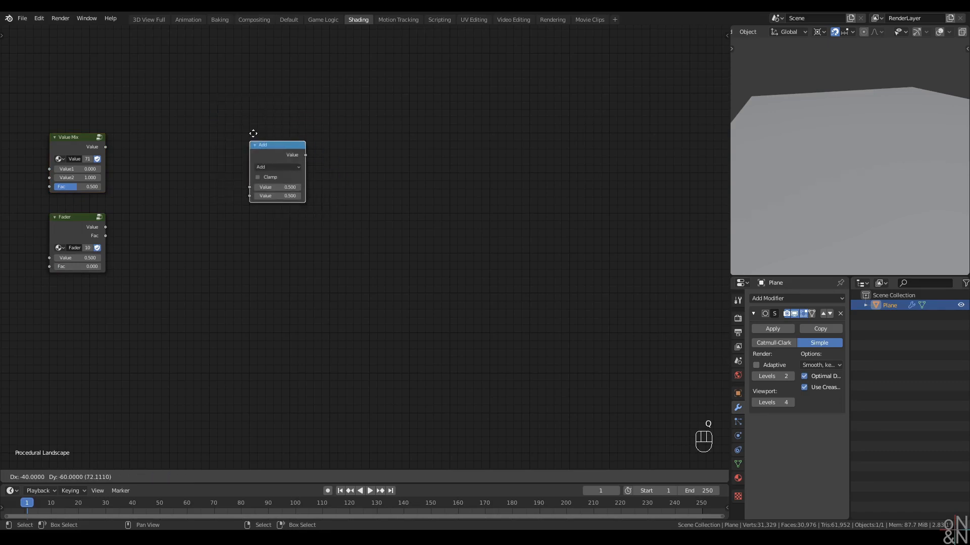
left_click(276, 146)
key("shift+d")
left_click(354, 146)
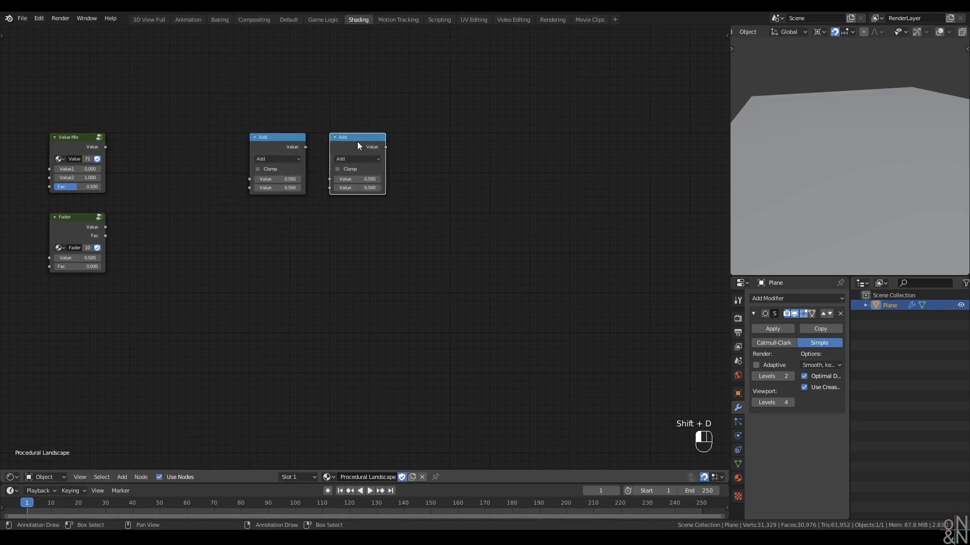
key("shift+d")
left_click(435, 146)
Set the three Math nodes' operations to Subtract, Multiply and Subtract in order
left_click(273, 158)
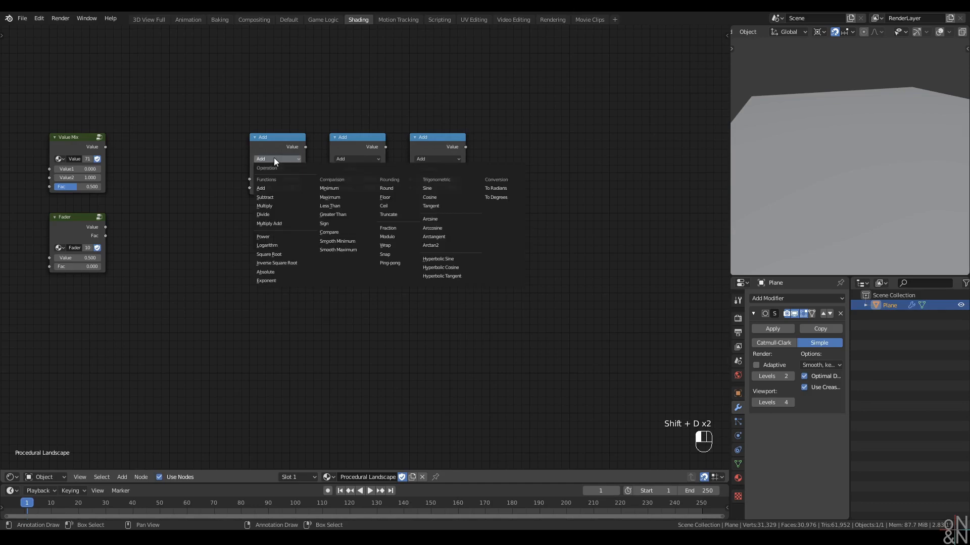
left_click(274, 167)
left_click(354, 158)
left_click(354, 175)
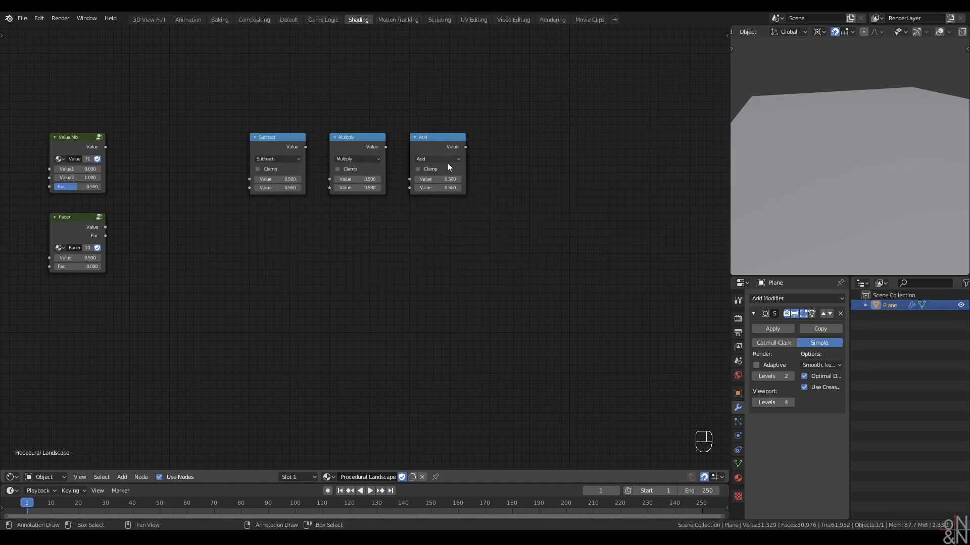
left_click(432, 160)
left_click(434, 167)
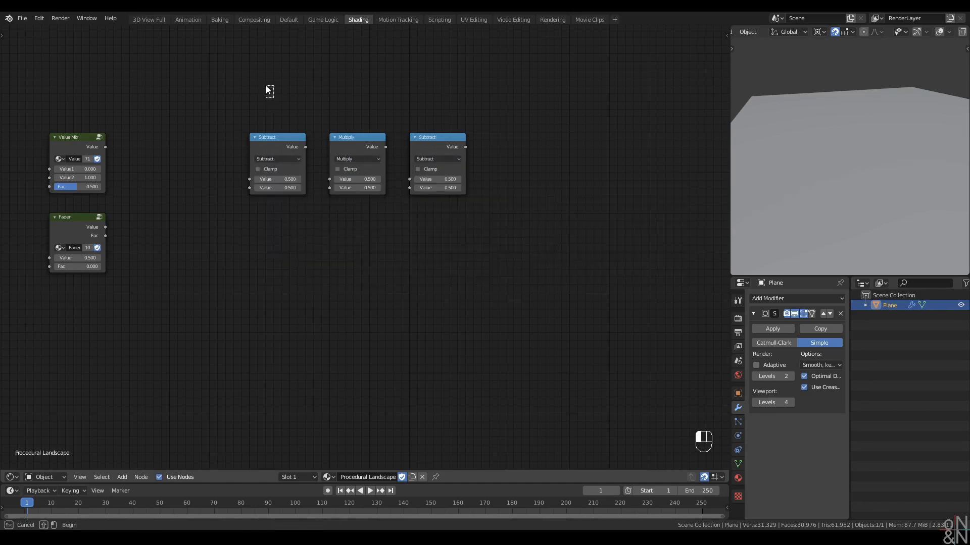
Combine the three Math nodes into a new node group and move its Group Input node lower
left_click_drag(266, 90, 569, 293)
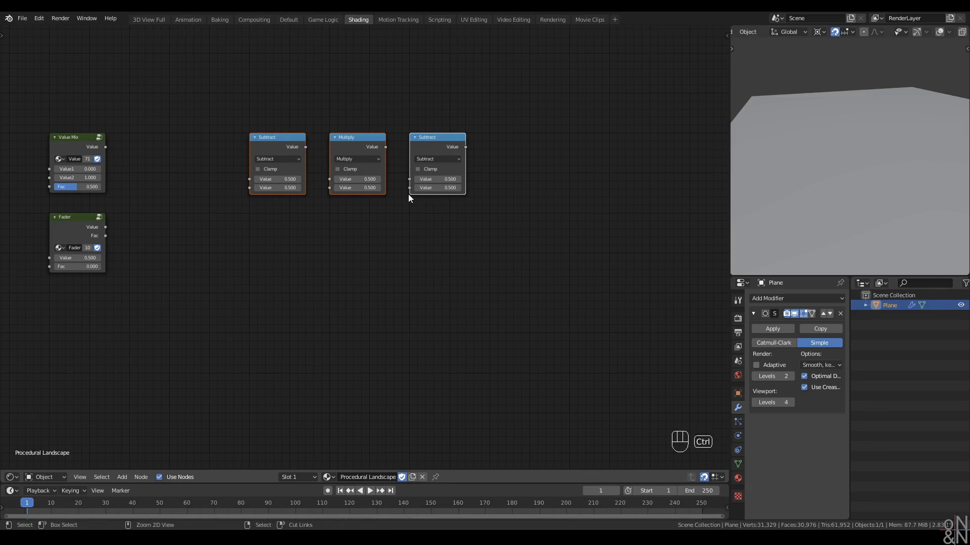
key("ctrl+g")
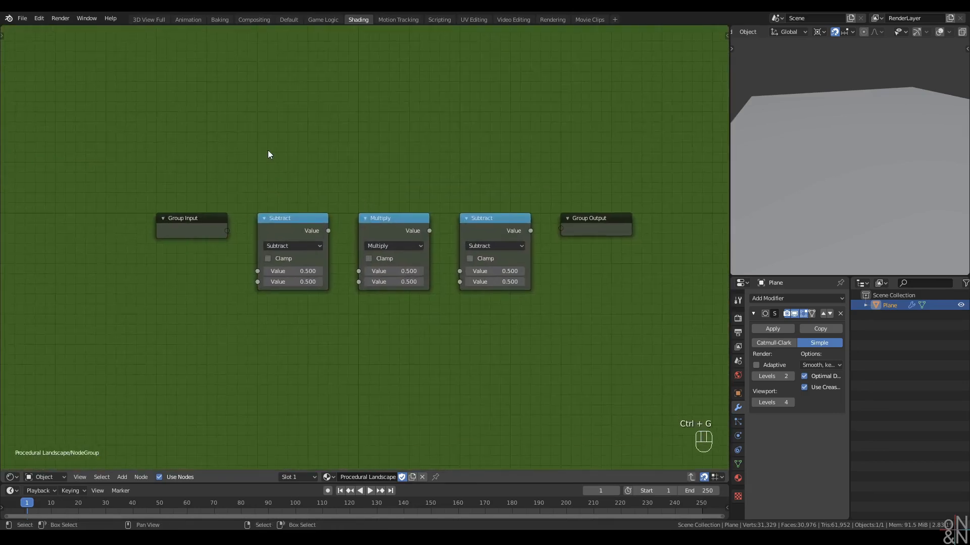
left_click_drag(189, 226, 190, 273)
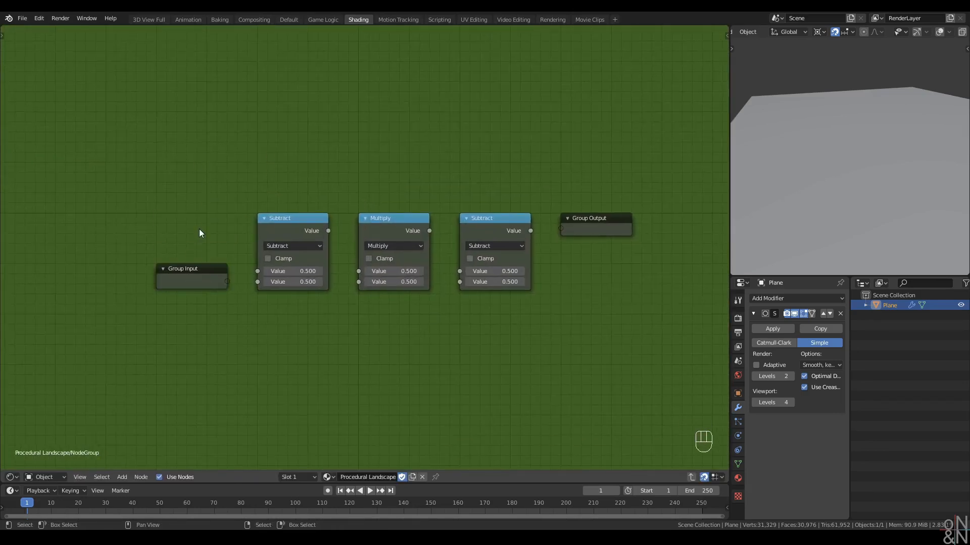
Show the node sidebar and connect Group Input to both Value inputs of the first Subtract node
key("n")
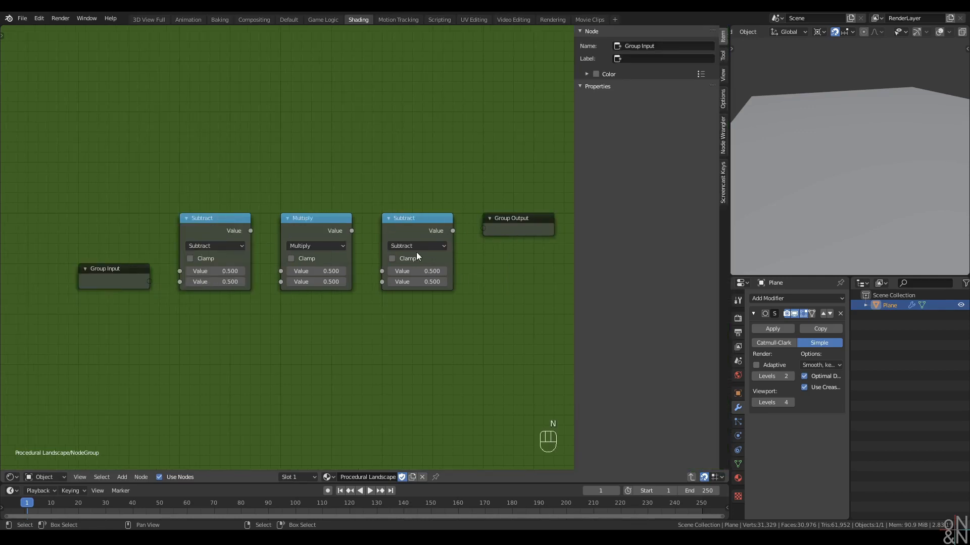
left_click(105, 286)
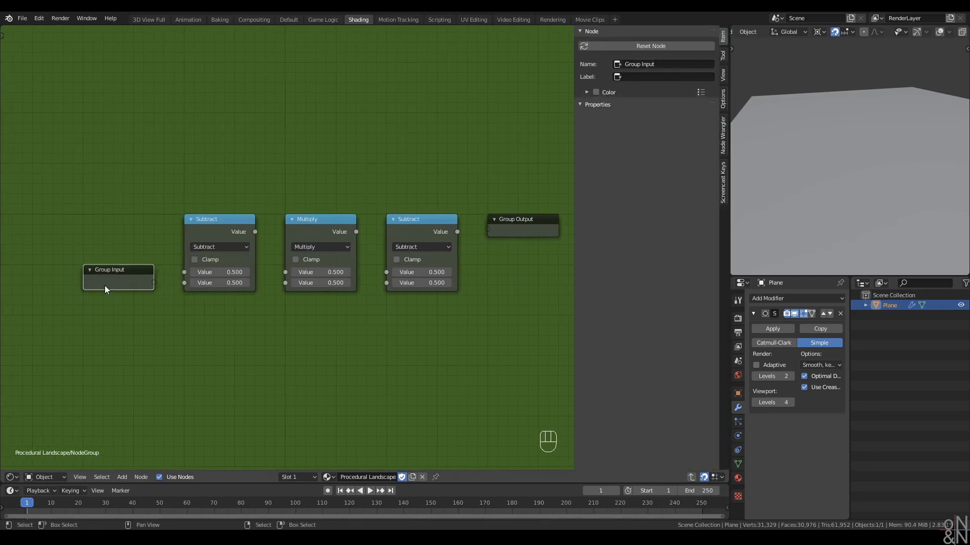
scroll(178, 299, "up", 1)
middle_click_drag(178, 298, 147, 274)
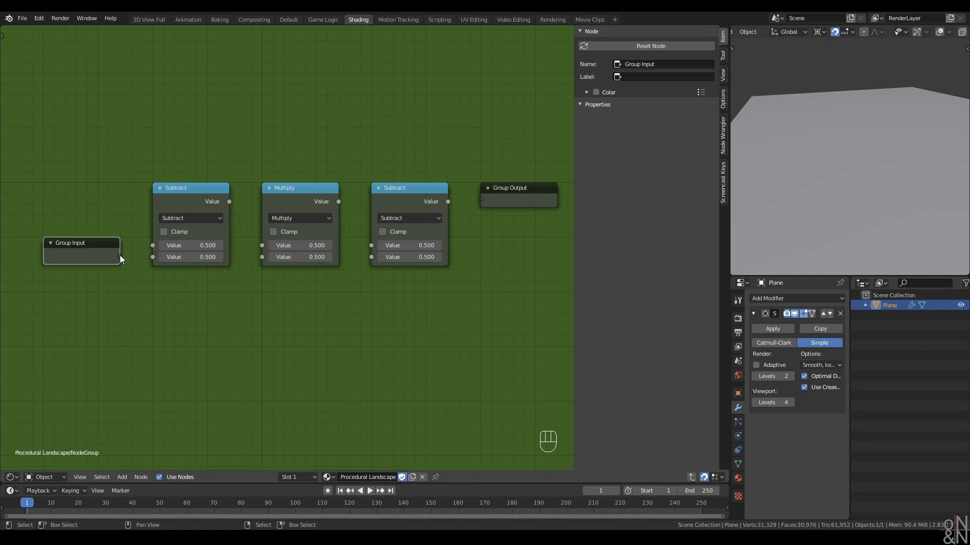
left_click_drag(120, 255, 163, 277)
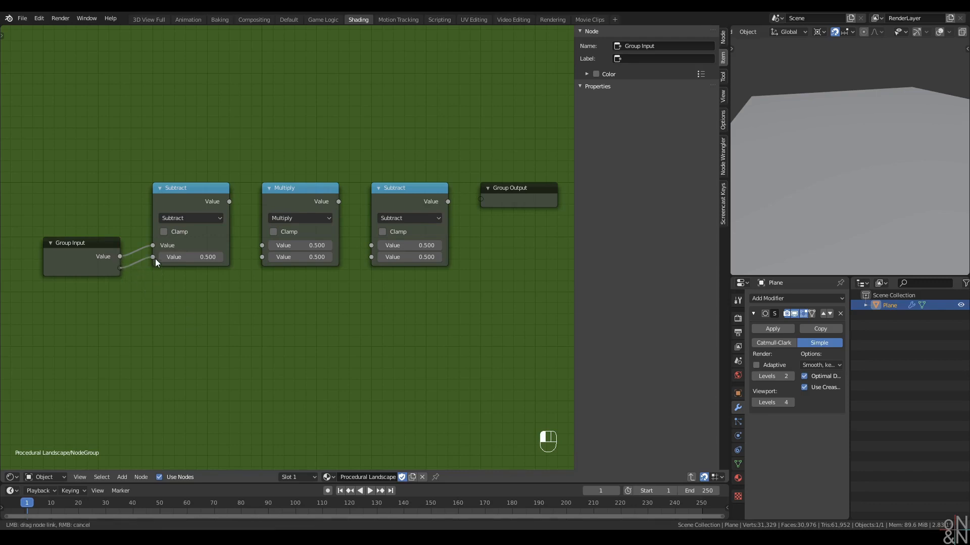
left_click_drag(155, 258, 156, 258)
left_click(202, 197)
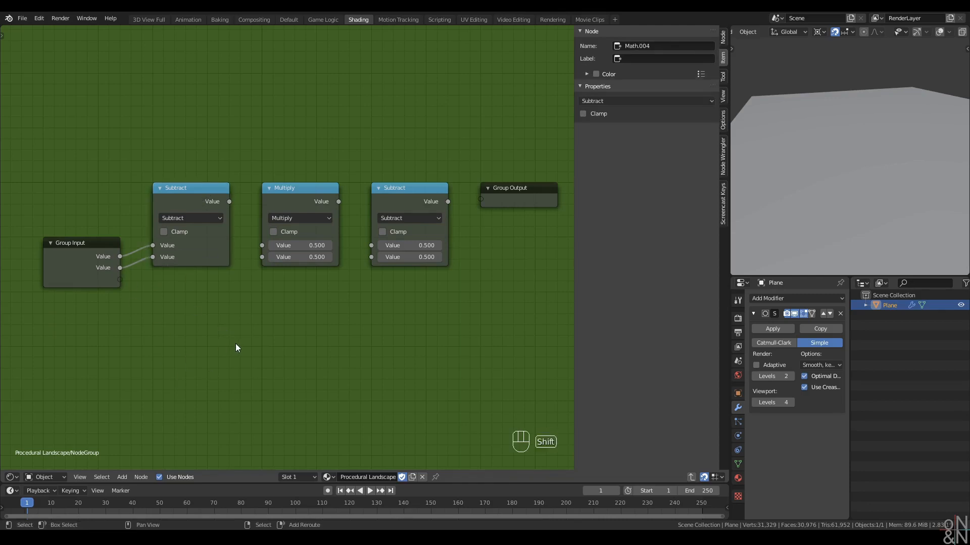
Add a MixRGB node below Multiply and link its Fac to Group Input to create a Fac group input
key("shift+a")
mouse_move(217, 399)
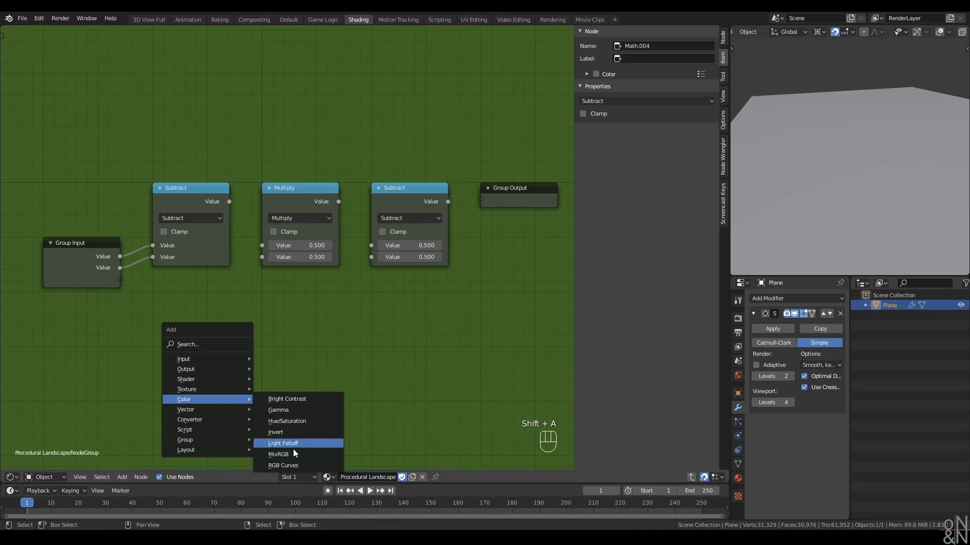
left_click(293, 454)
left_click(303, 404)
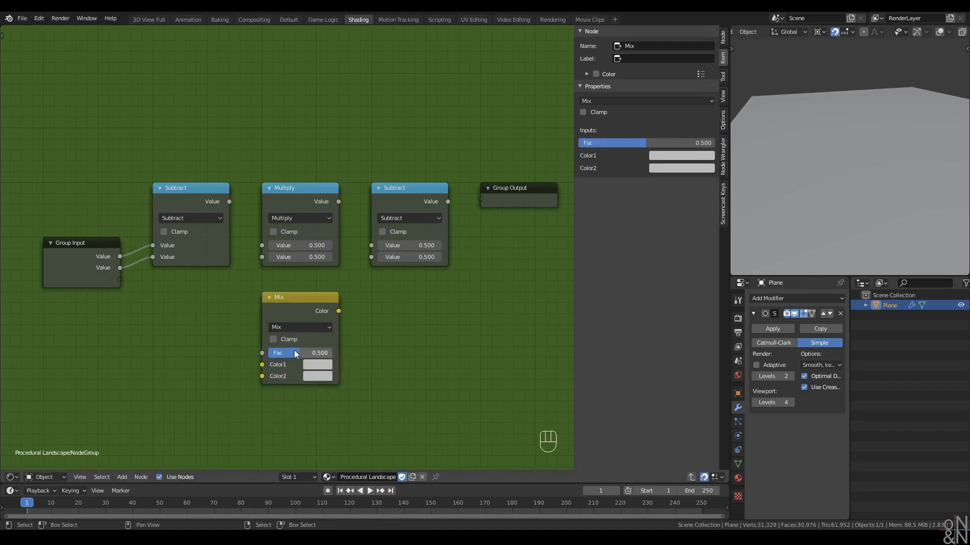
left_click_drag(303, 353, 117, 279)
left_click(92, 273)
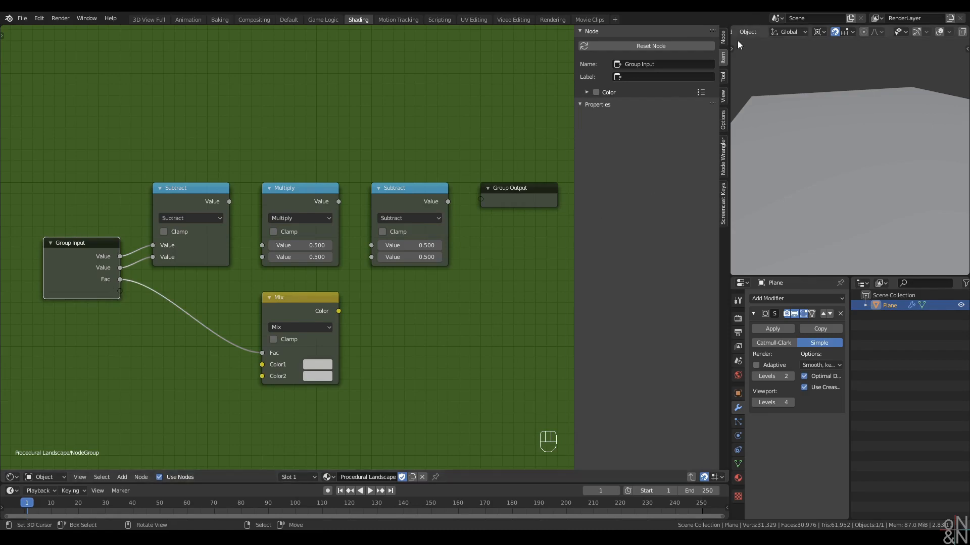
Select the Fac input in the group's interface settings and delete the Mix node
left_click(723, 38)
left_click(606, 77)
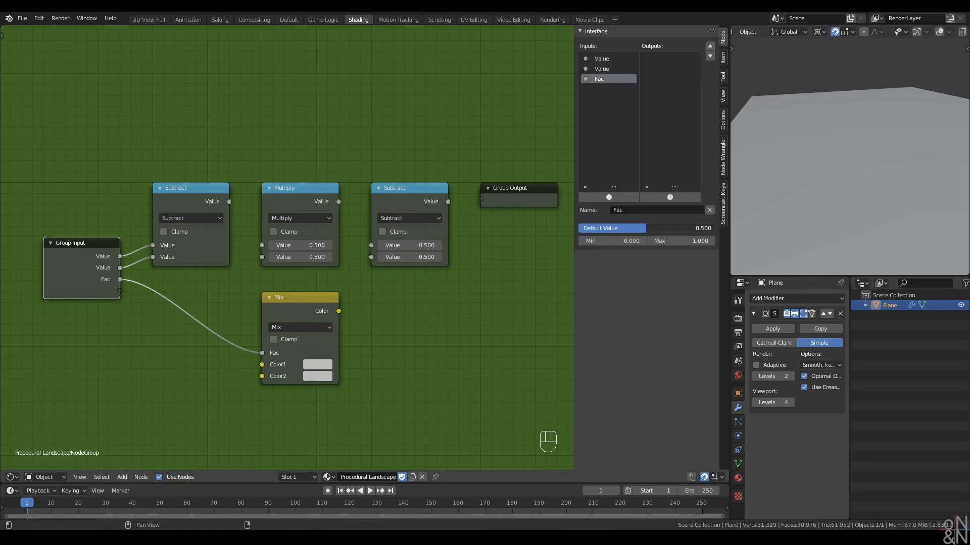
left_click(307, 308)
key("x")
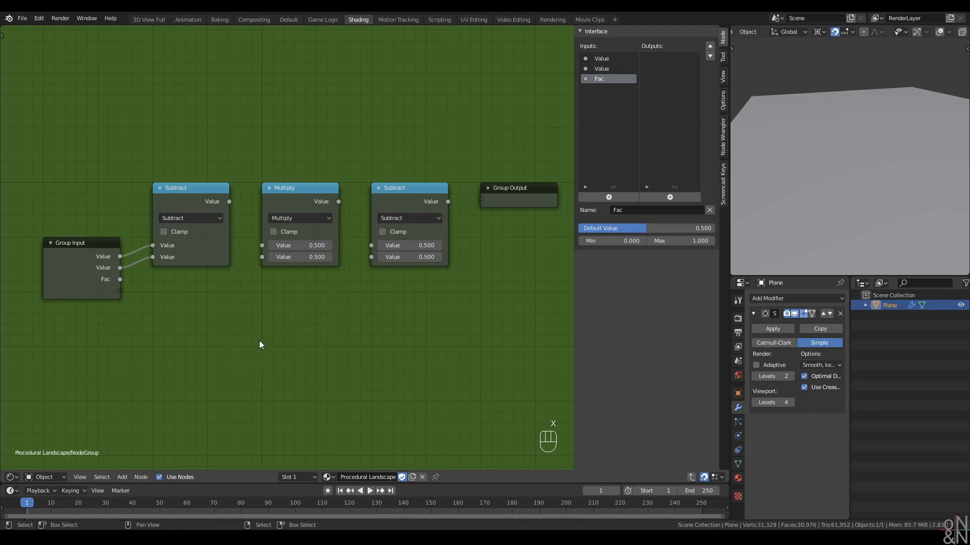
Connect Fac to Multiply's second Value input and the first Subtract node's output to Multiply's first Value input
left_click_drag(121, 280, 268, 257)
left_click(296, 195)
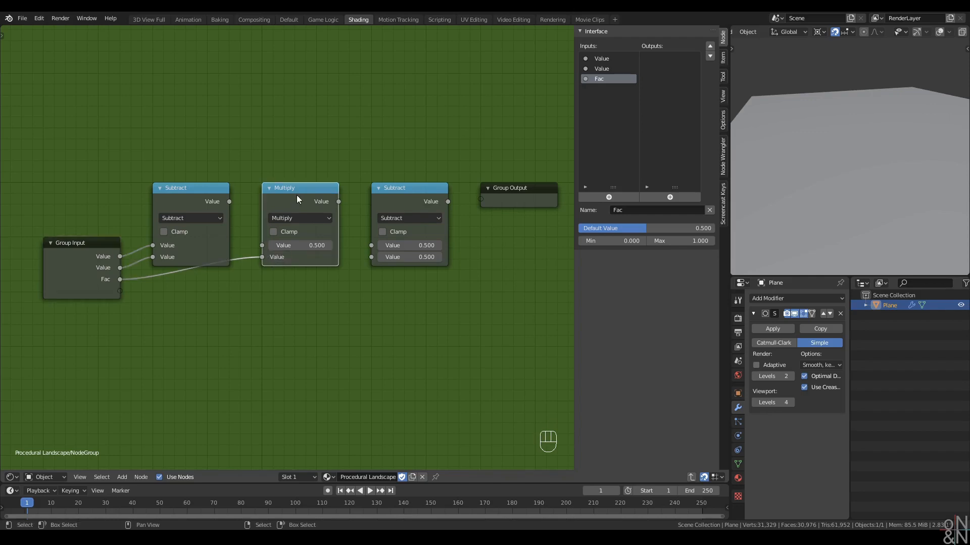
left_click(268, 339)
left_click_drag(229, 202, 261, 245)
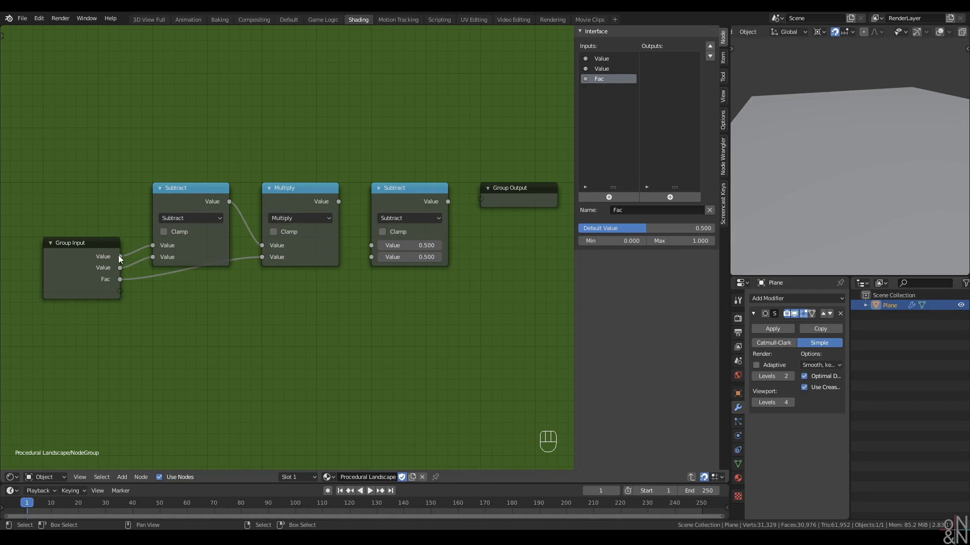
Connect Group Input's first Value to the last Subtract's first Value input and Multiply's output to its second Value input
left_click_drag(120, 256, 371, 245)
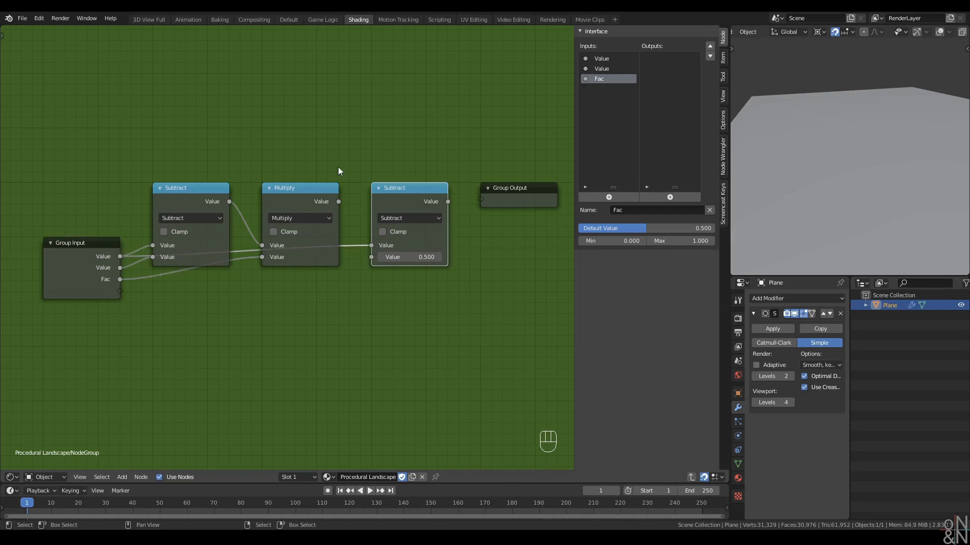
left_click_drag(339, 201, 379, 259)
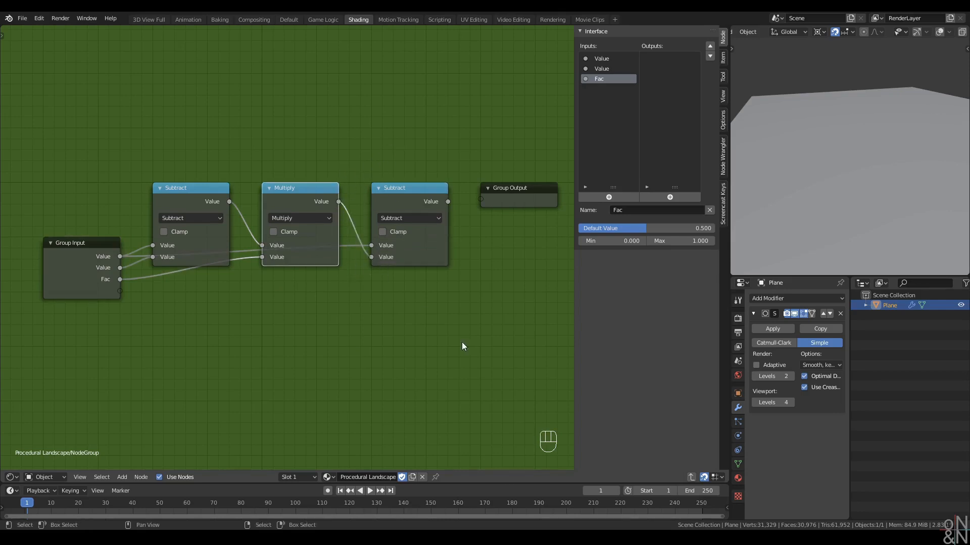
left_click(462, 341)
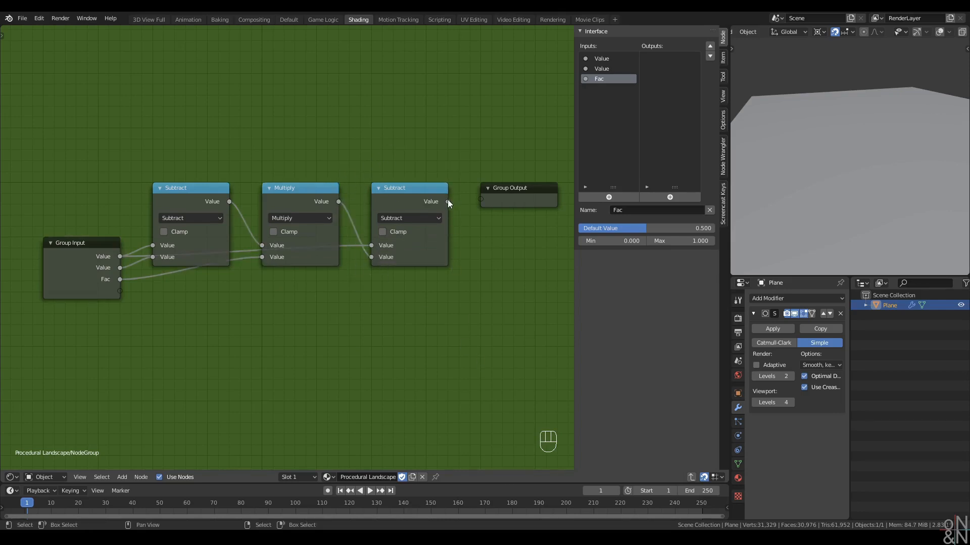
Connect the last Subtract node's Value output to Group Output to create the group's Value output
left_click_drag(448, 201, 480, 199)
left_click(541, 195)
left_click(517, 222)
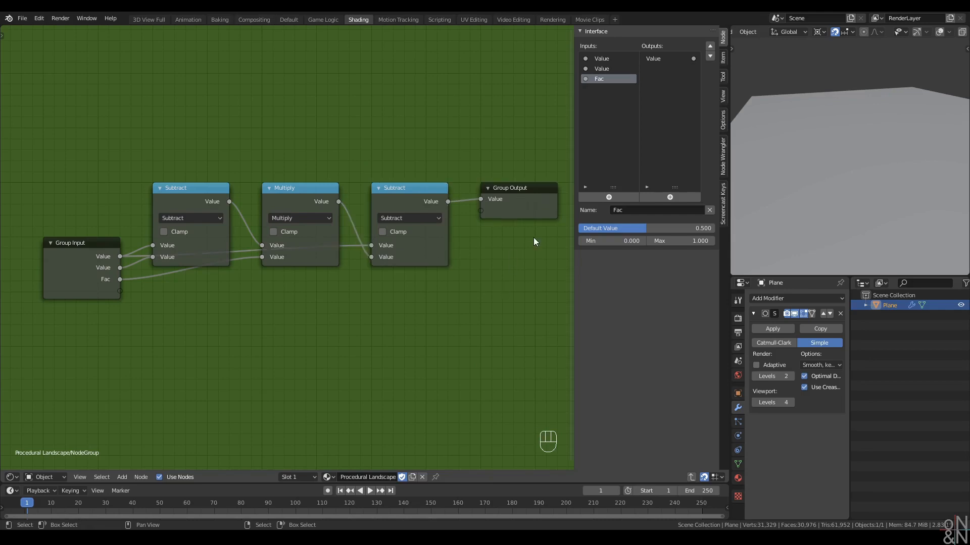
Rename the group's two Value inputs in the interface settings as Value 1 and Value 2
left_click(610, 58)
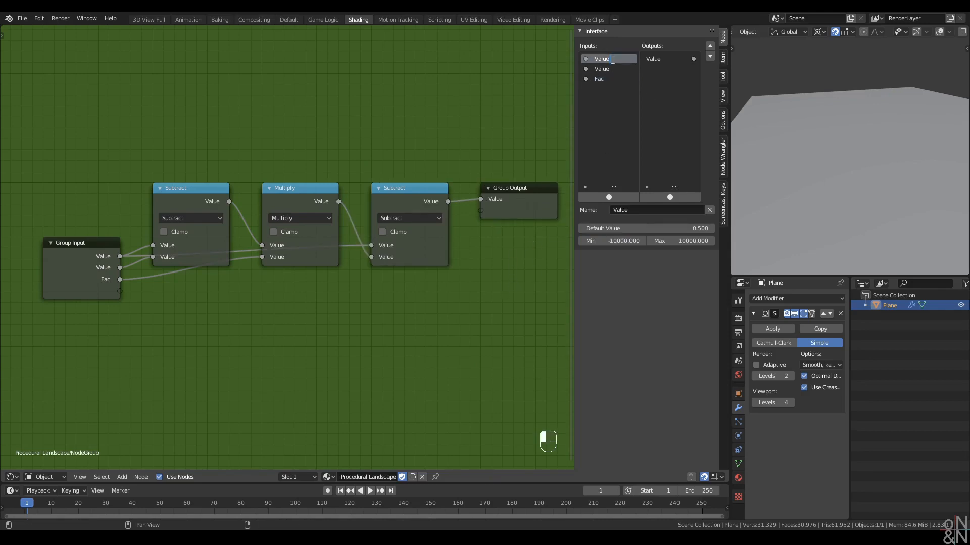
key("Tab")
key("Right")
type("2")
key("Return")
left_click(609, 79)
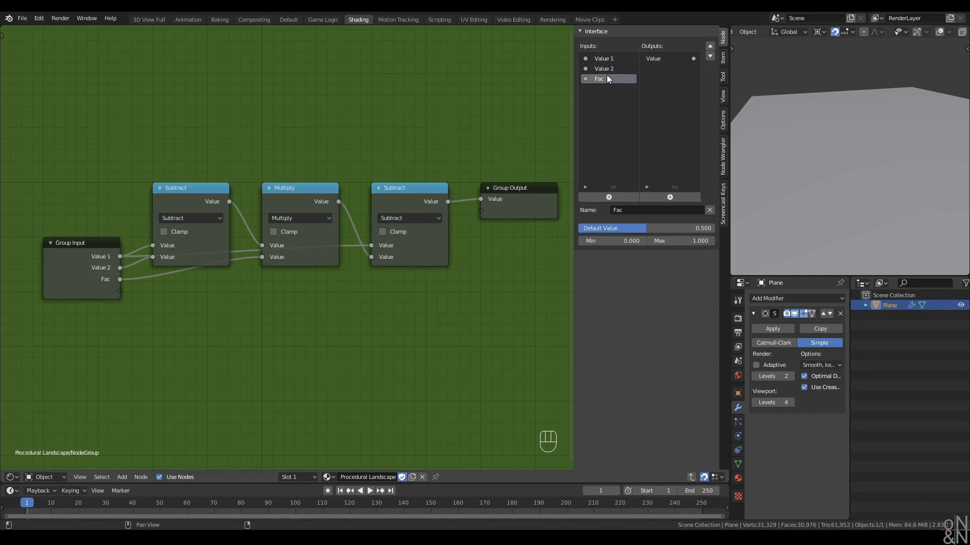
left_click(657, 59)
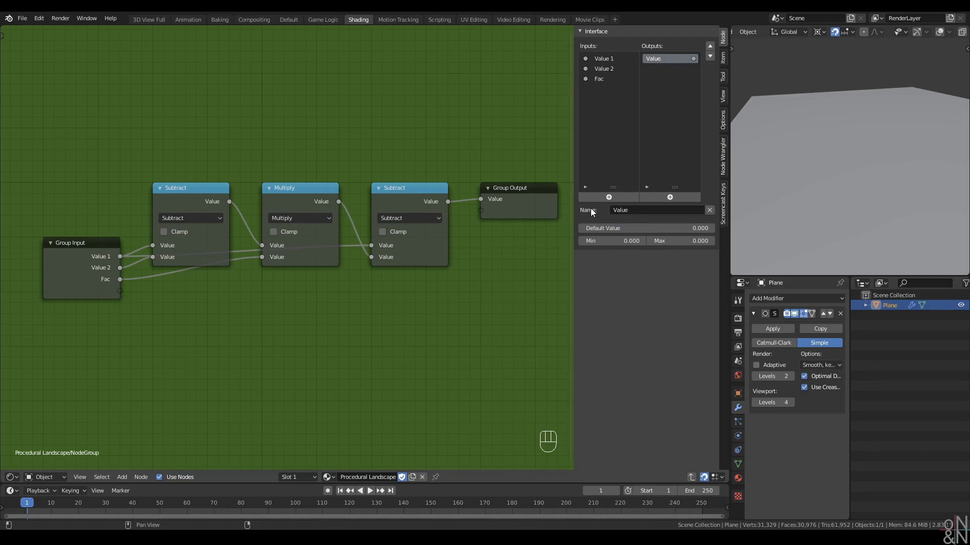
Exit the node group, enable Fake User for NodeGroup and hide the node sidebar
key("ctrl+Tab")
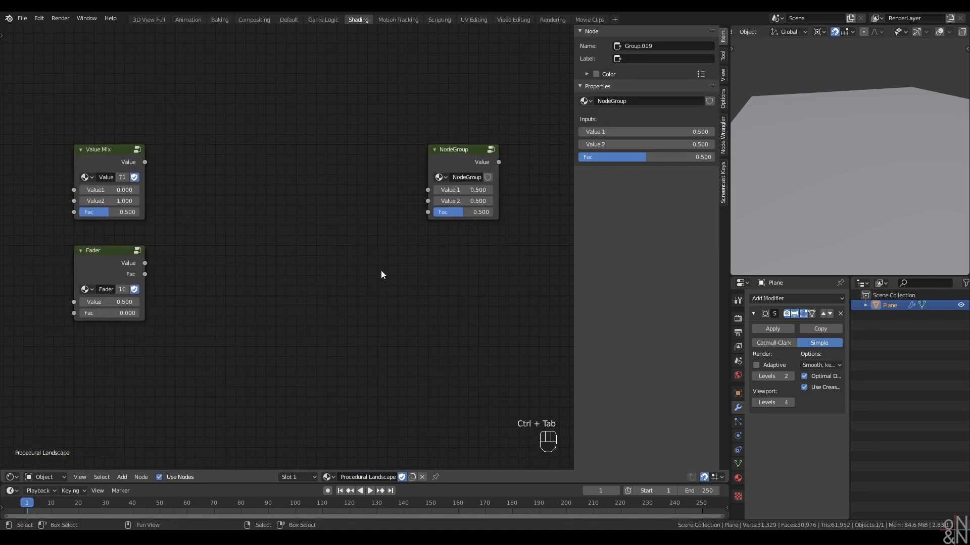
left_click(489, 177)
left_click(437, 158)
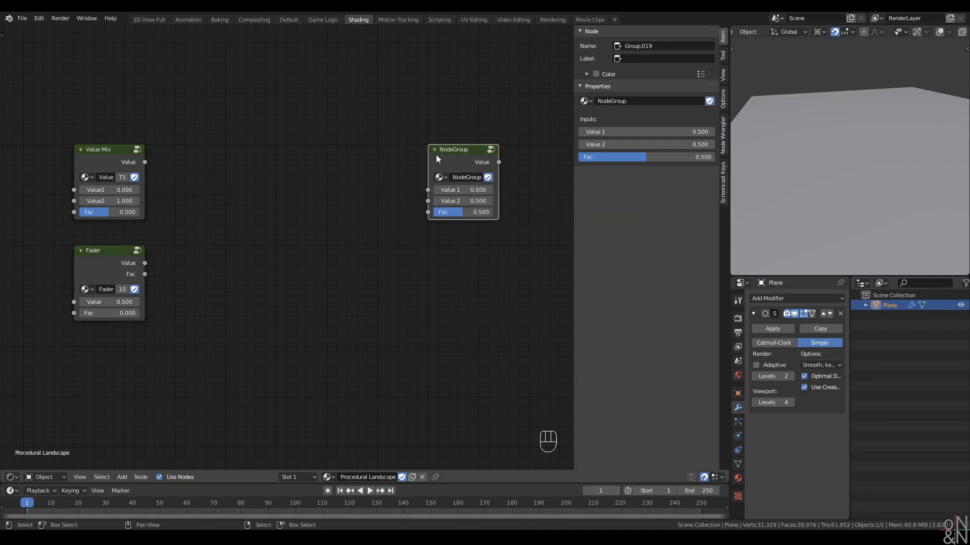
middle_click_drag(390, 312, 354, 302)
key("n")
right_click(333, 293)
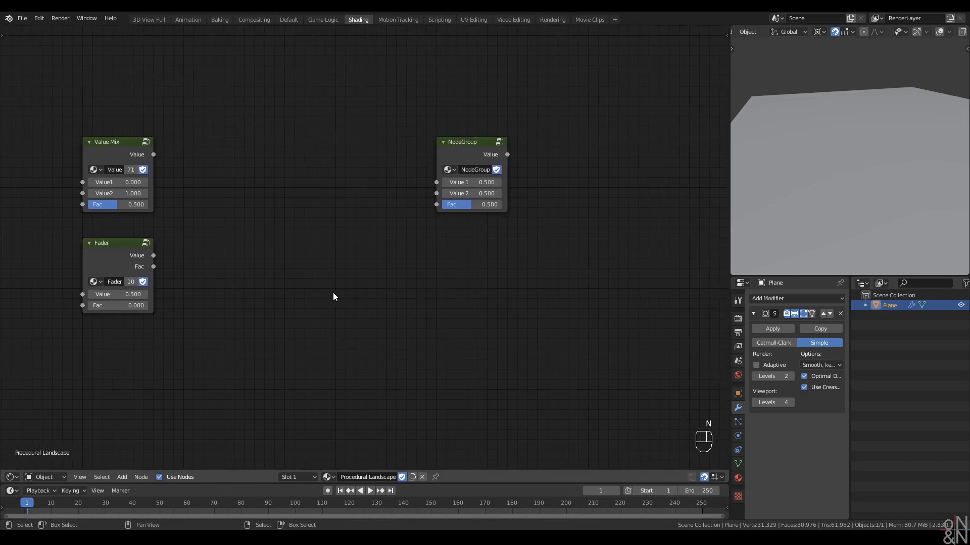
Add a Math node directly below NodeGroup and set its operation to Multiply
middle_click_drag(363, 296, 359, 288)
key("q")
left_click(360, 287)
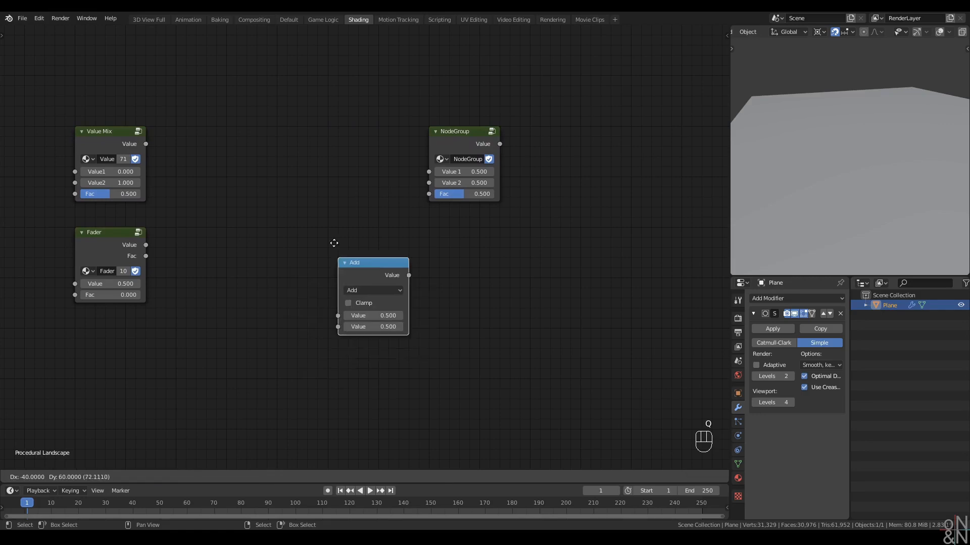
left_click(425, 213)
left_click(454, 260)
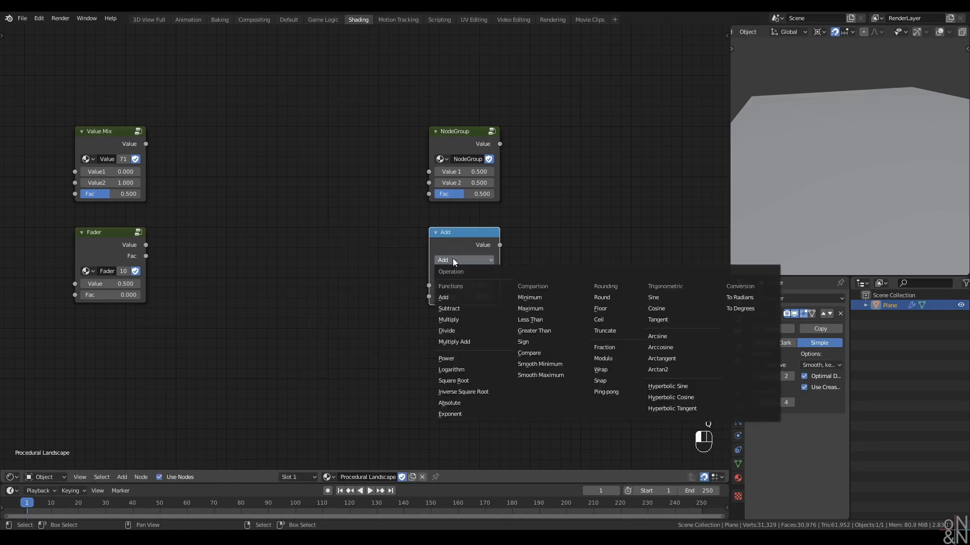
left_click(448, 320)
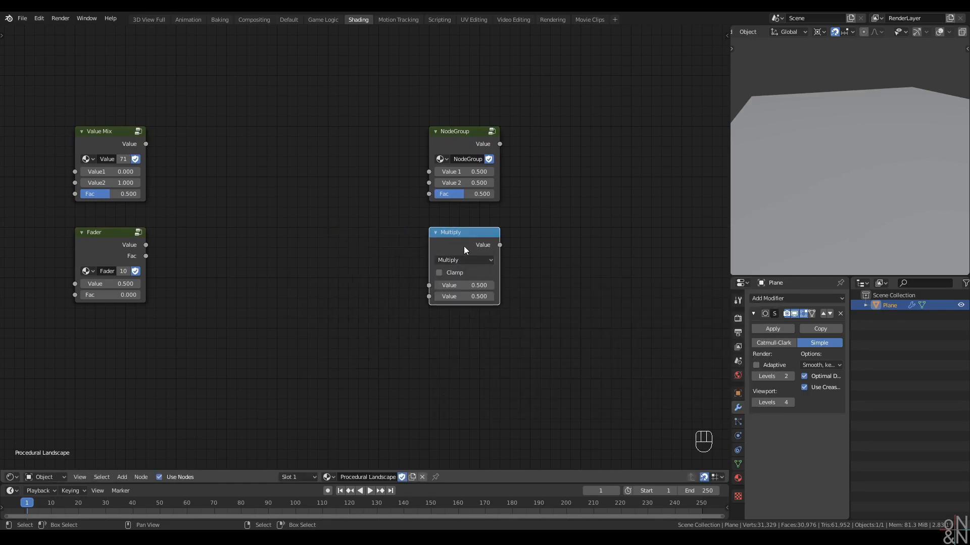
Make a new node group from the Multiply node and move its Group Input node lower
key("ctrl+g")
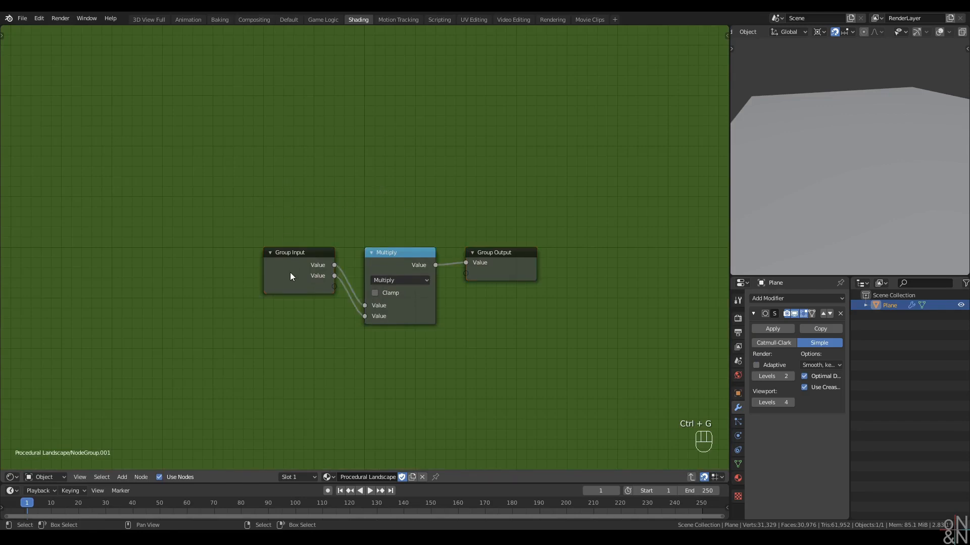
left_click_drag(290, 276, 292, 327)
middle_click_drag(286, 268, 247, 248)
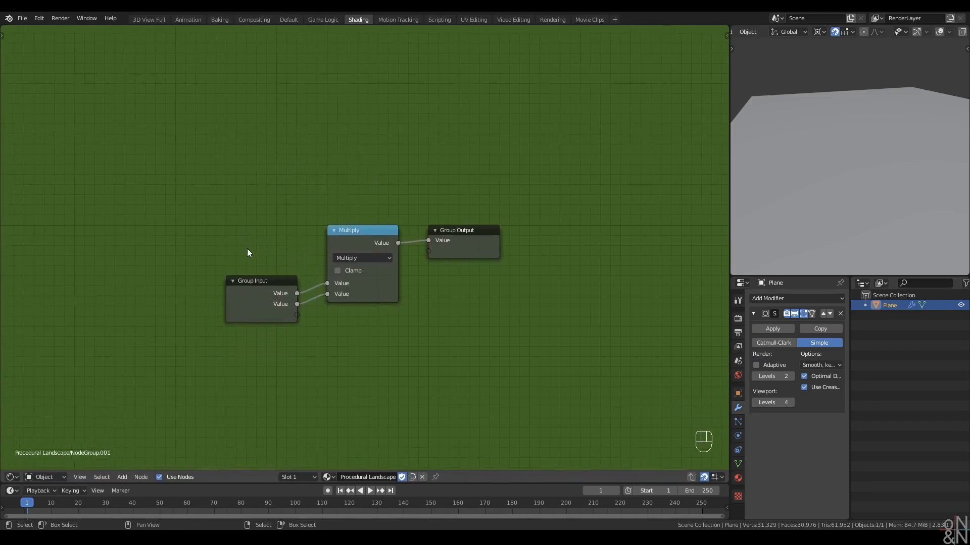
Show the node sidebar and remove the second Value input from the new group's interface
key("n")
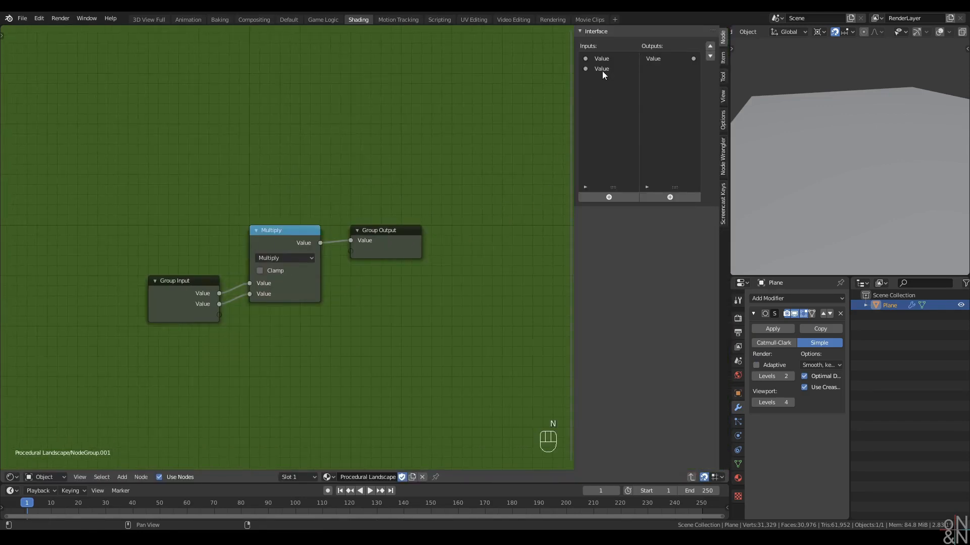
left_click(602, 70)
left_click(199, 302)
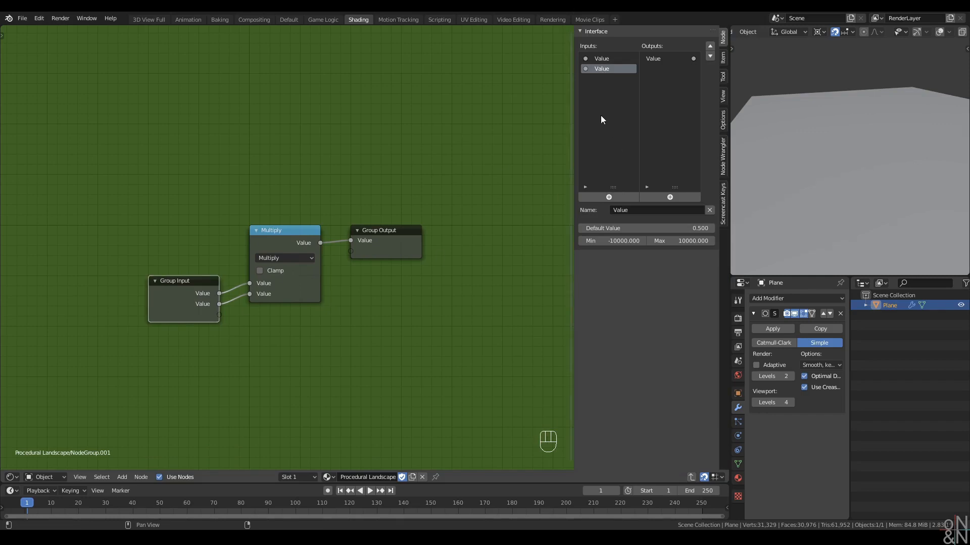
left_click(609, 70)
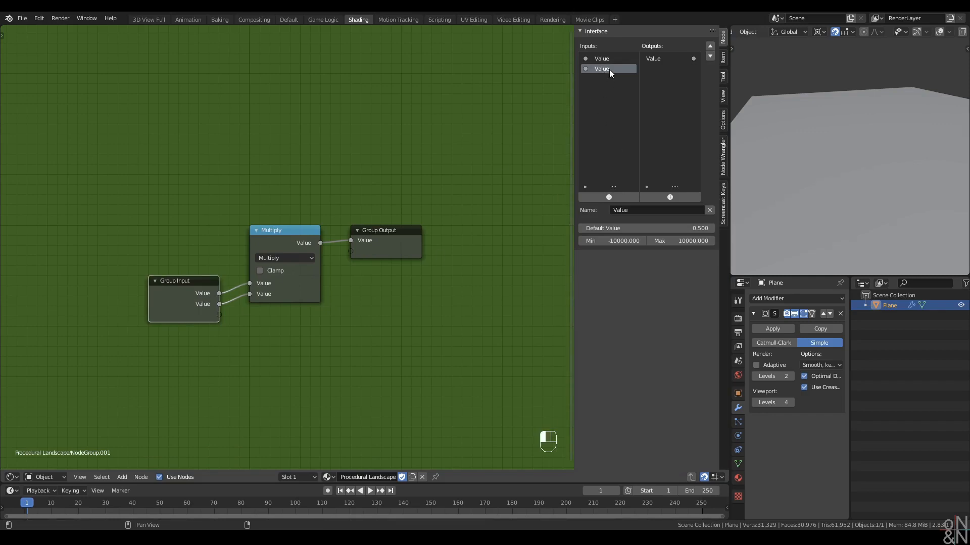
left_click(710, 211)
middle_click_drag(361, 370, 348, 293)
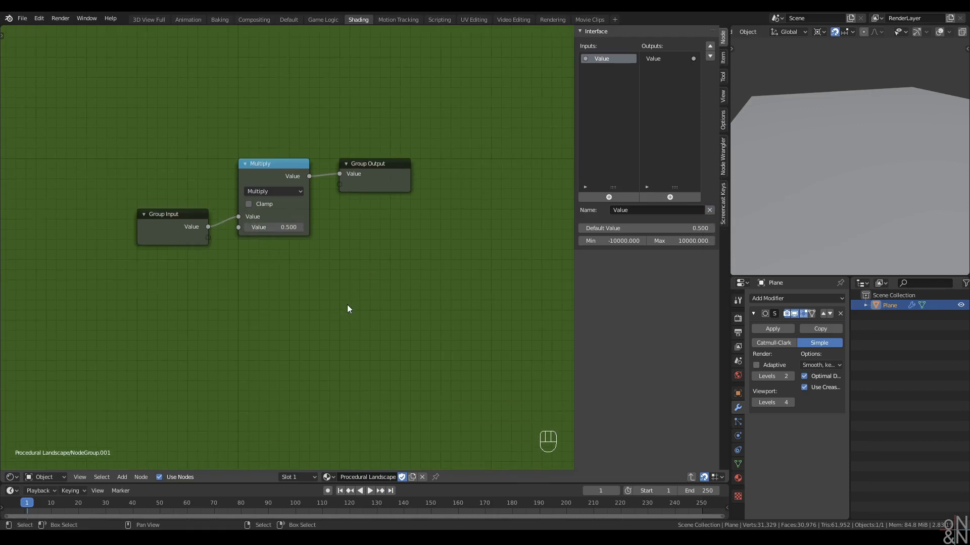
Create a Fac group input by linking a temporary MixRGB node's Fac to Group Input, and delete the Mix node
key("shift+a")
mouse_move(345, 304)
left_click(387, 360)
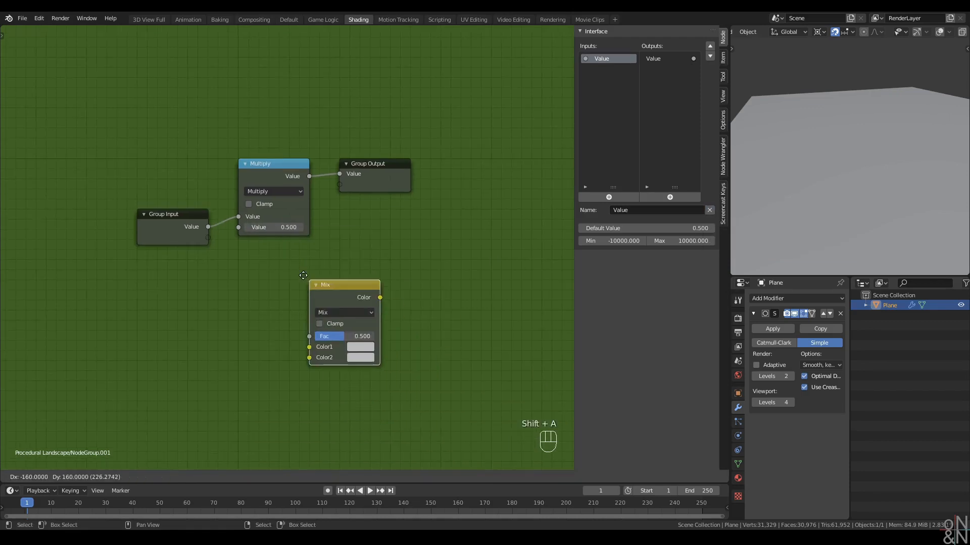
left_click(323, 303)
left_click_drag(290, 316, 208, 239)
key("x")
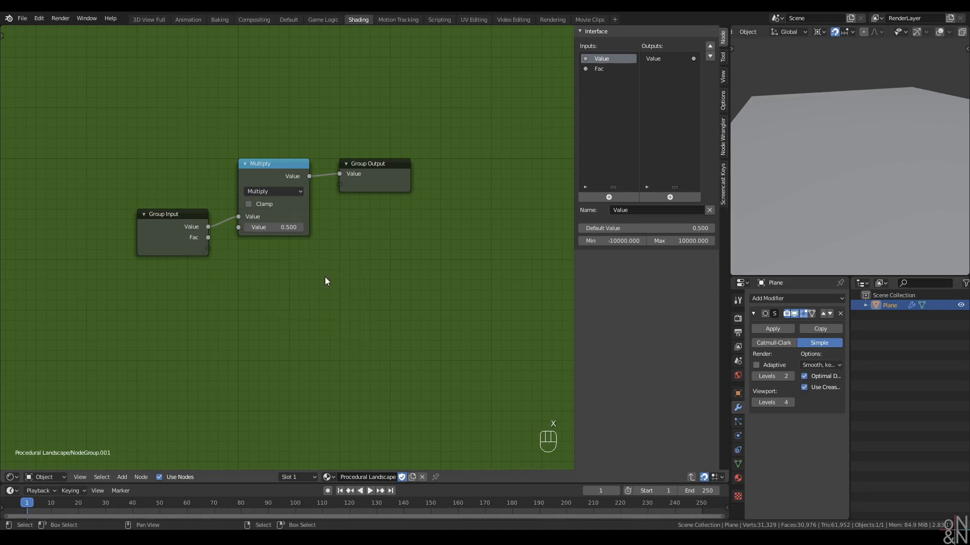
Connect Group Input's Fac to Group Output as a Fac output and to Multiply's second Value input
left_click_drag(208, 237, 349, 188)
left_click(371, 163)
left_click(463, 254)
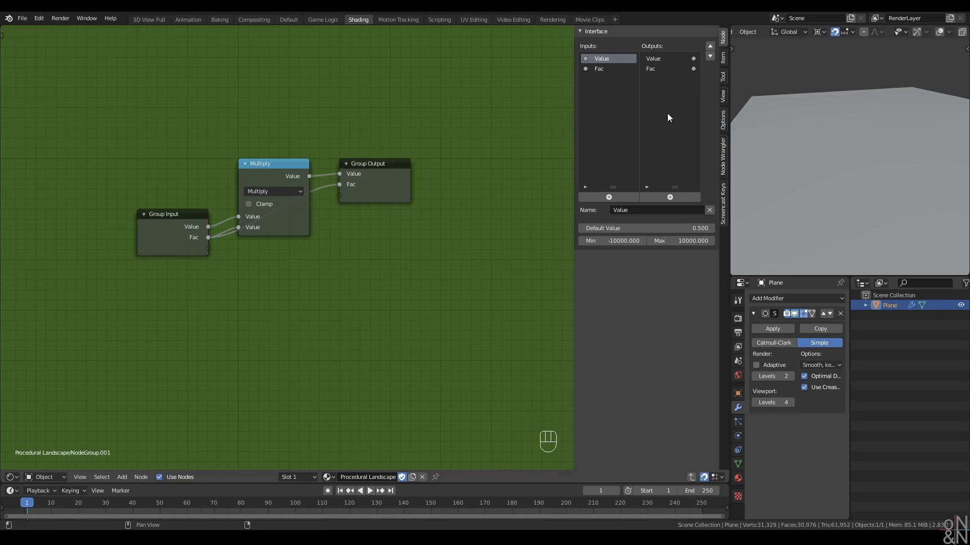
left_click(399, 173)
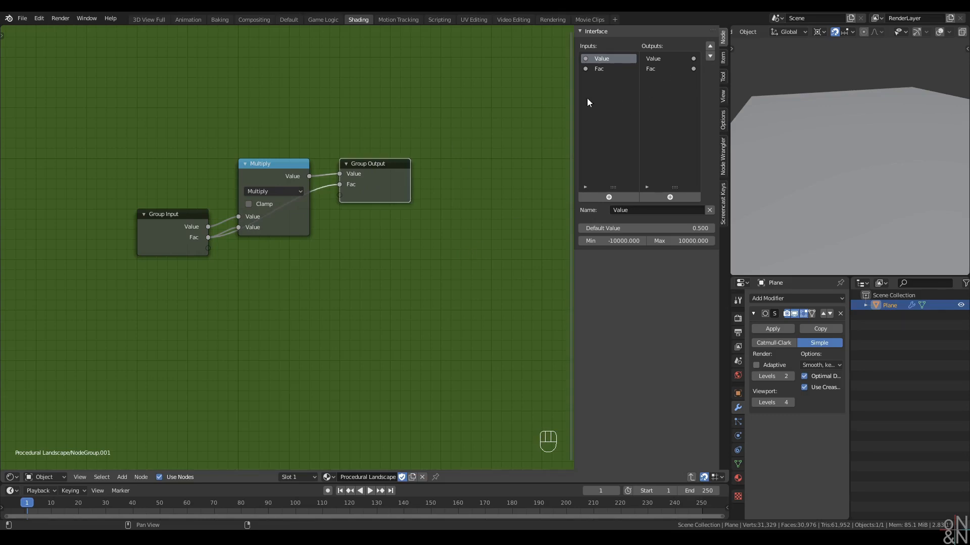
left_click(432, 252)
Exit the node group, enable Fake User for NodeGroup.001 and hide the node sidebar
key("ctrl+Tab")
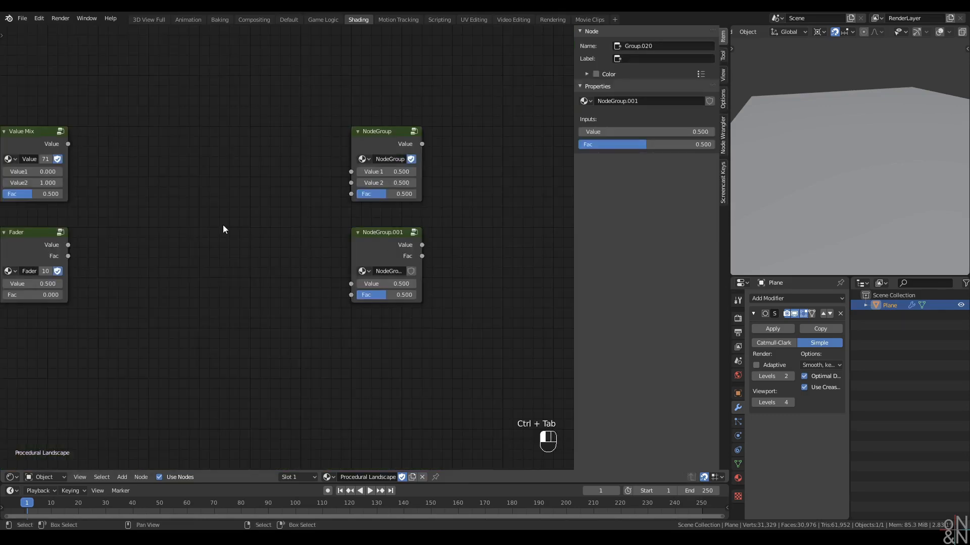
middle_click_drag(233, 237, 306, 271)
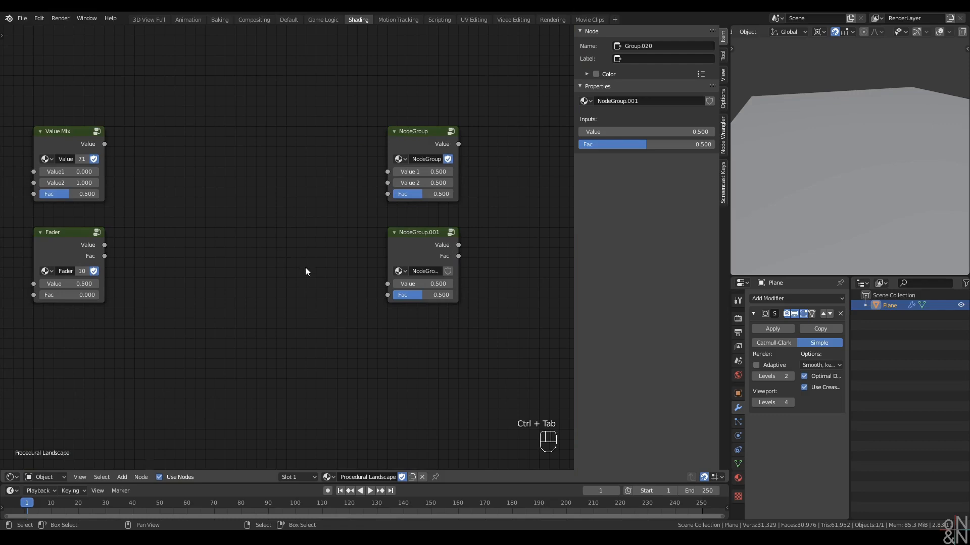
left_click(429, 238)
left_click(448, 271)
key("n")
Frame the selected plane in the 3D viewport and view it from the top
scroll(502, 302, "down", 4)
scroll(485, 313, "down", 1)
middle_click_drag(457, 355, 365, 215)
scroll(409, 238, "down", 4)
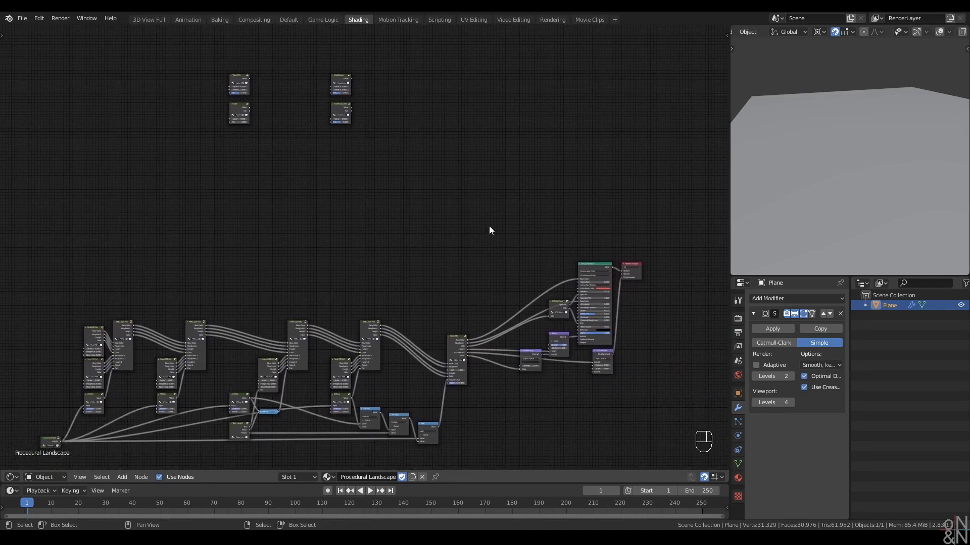
scroll(801, 216, "down", 3)
middle_click_drag(801, 216, 781, 245)
key("alt+q")
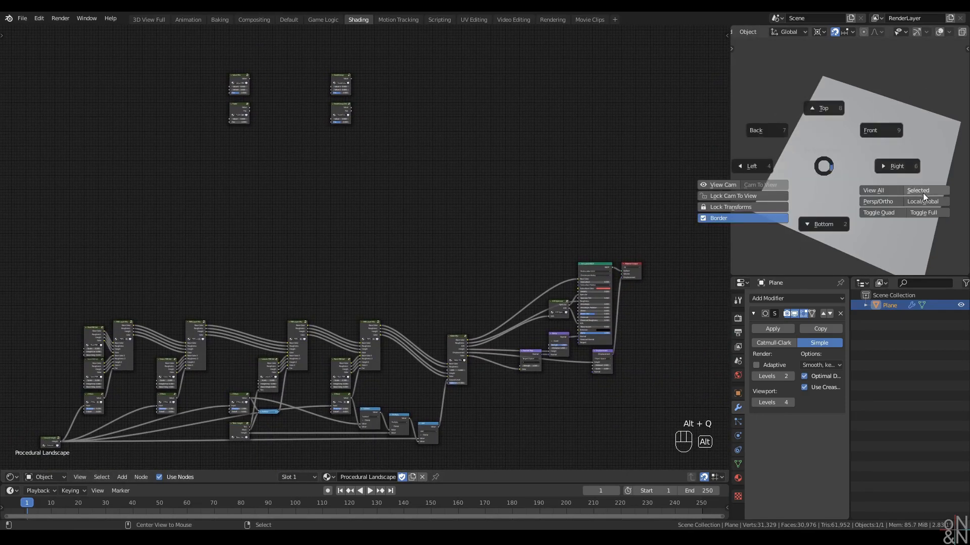
left_click(922, 193)
key("alt+q")
left_click(793, 116)
middle_click_drag(792, 187, 791, 172, "ctrl")
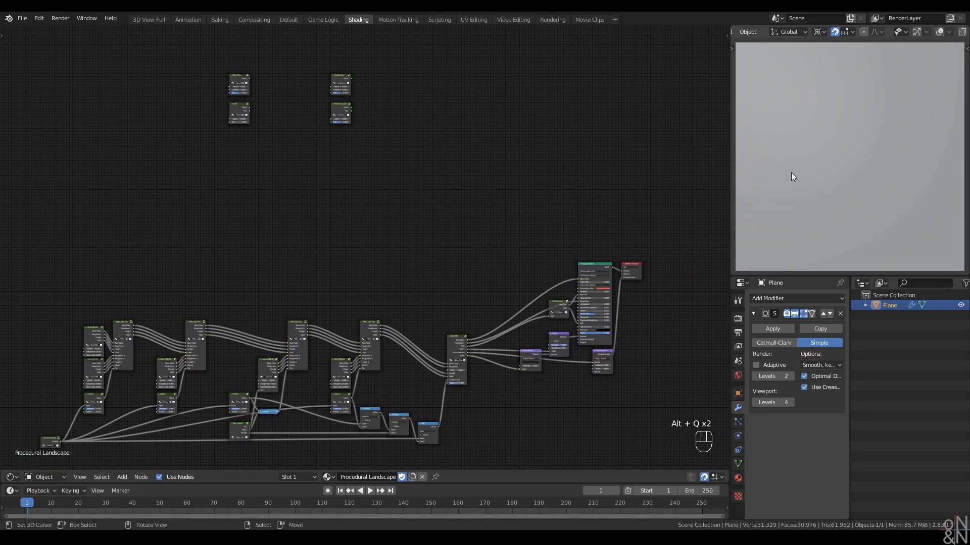
Frame all nodes of the Procedural Landscape material's main tree in the node editor and deselect them
middle_click_drag(455, 225, 457, 217)
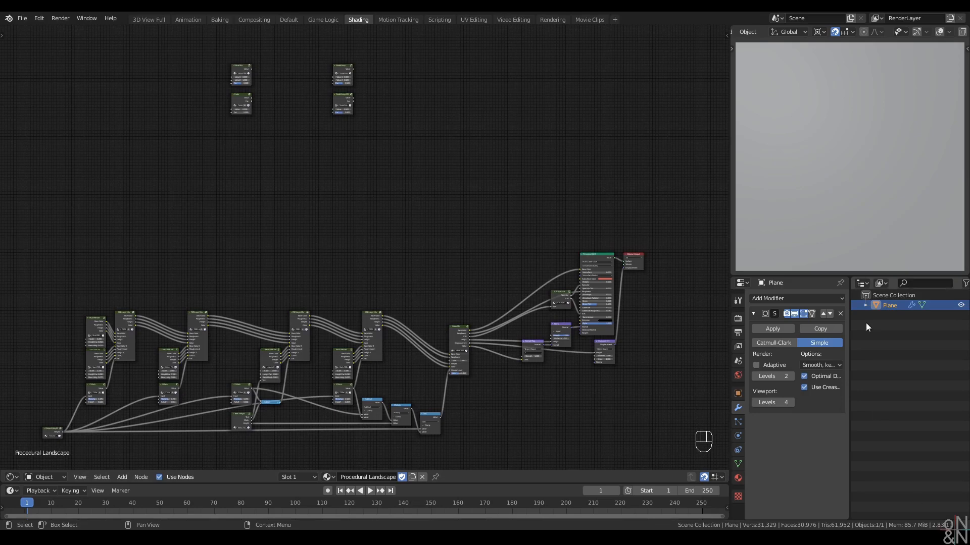
middle_click_drag(483, 185, 498, 83)
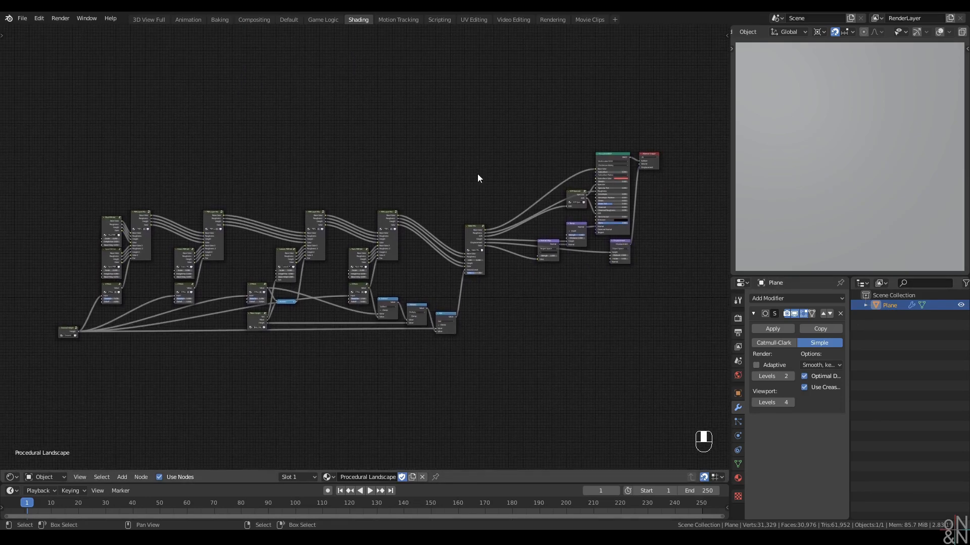
left_click_drag(683, 126, 12, 407)
key("KP_Decimal")
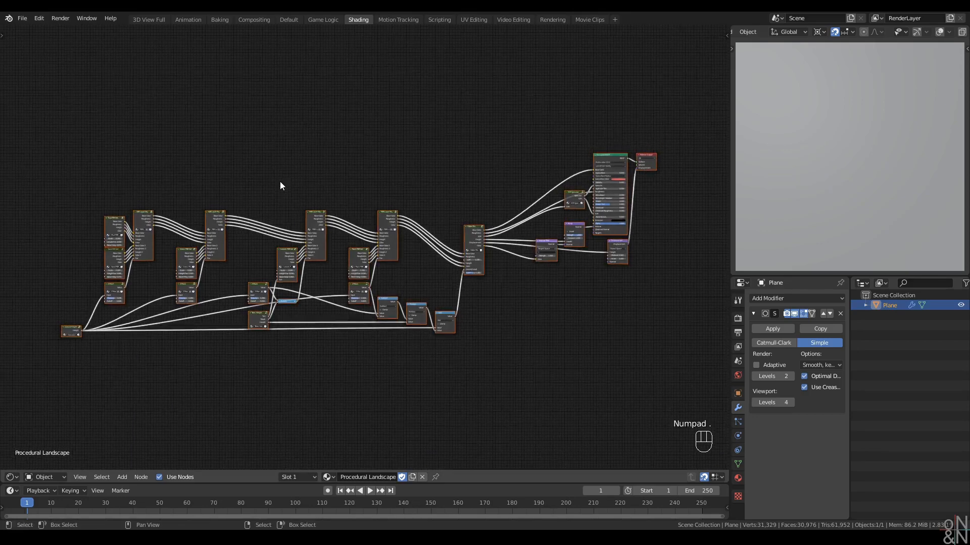
left_click(375, 161)
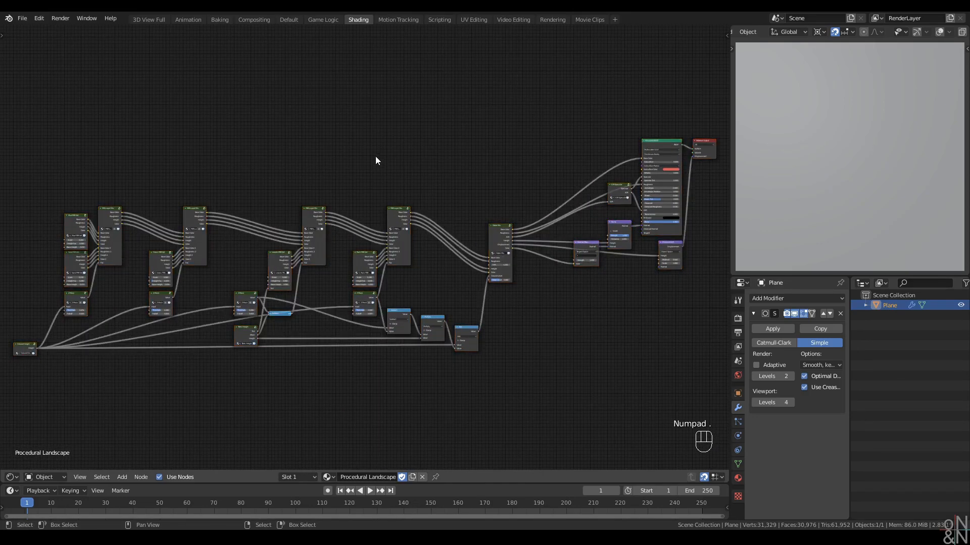
key("alt+a")
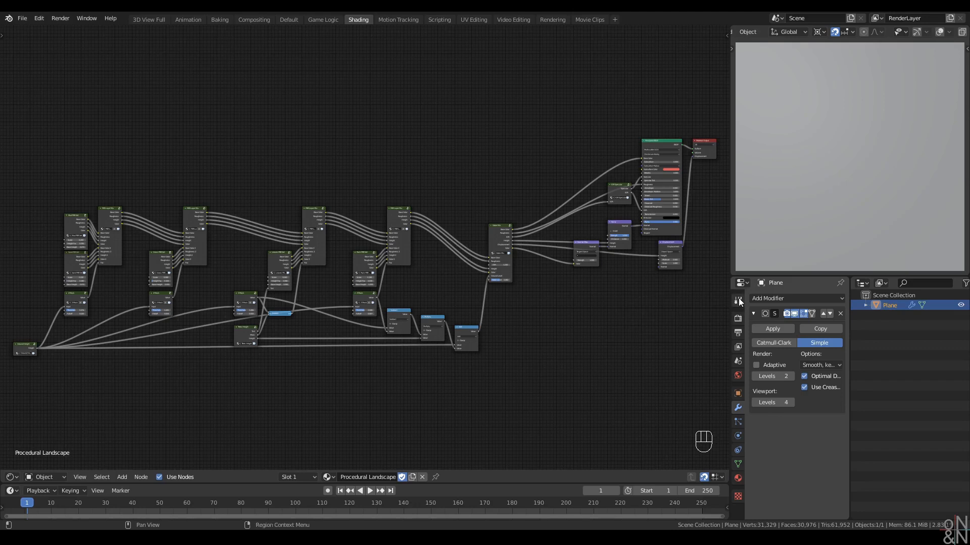
Review the scene's render settings and the plane's Subdivision modifier settings
left_click(737, 318)
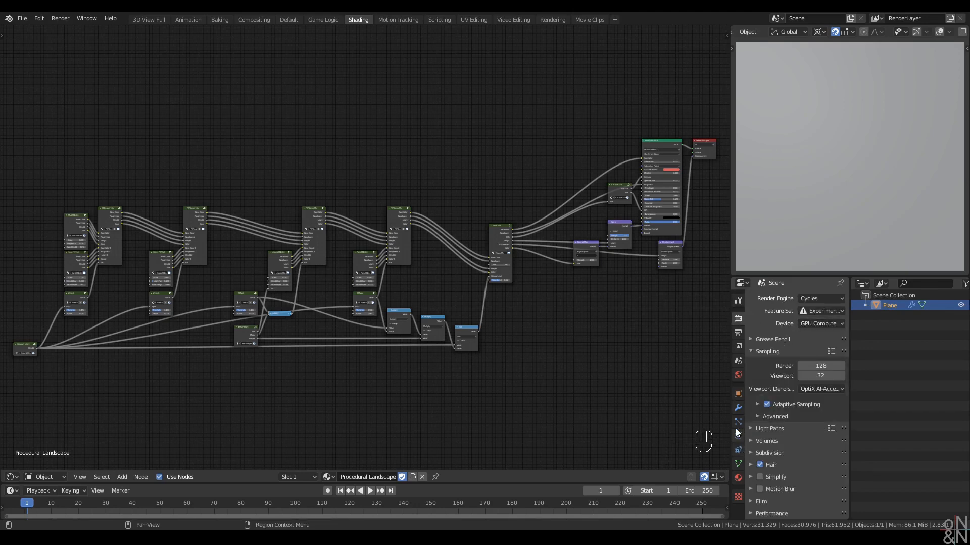
left_click(737, 409)
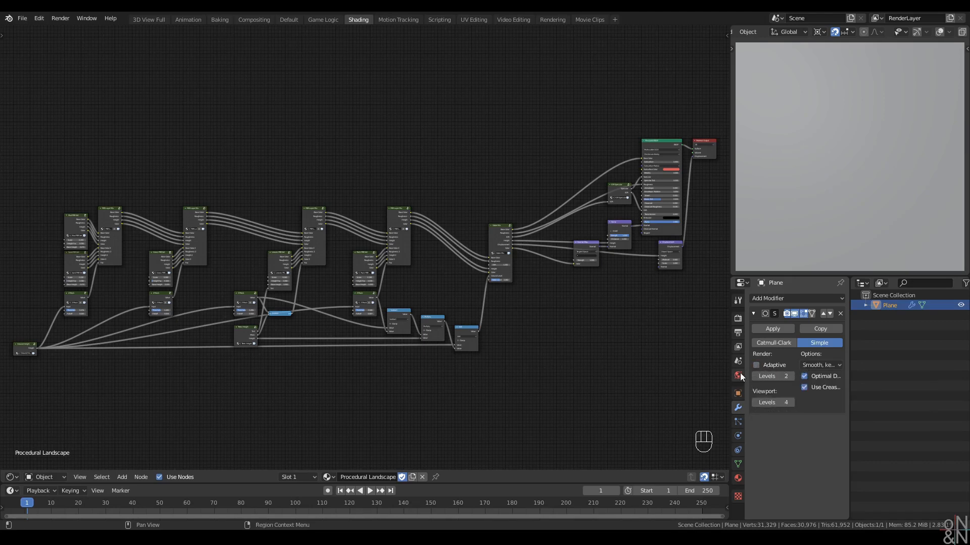
Review the Cycles render settings, checking the Experimental feature set and the Subdivision dicing rates
left_click(738, 318)
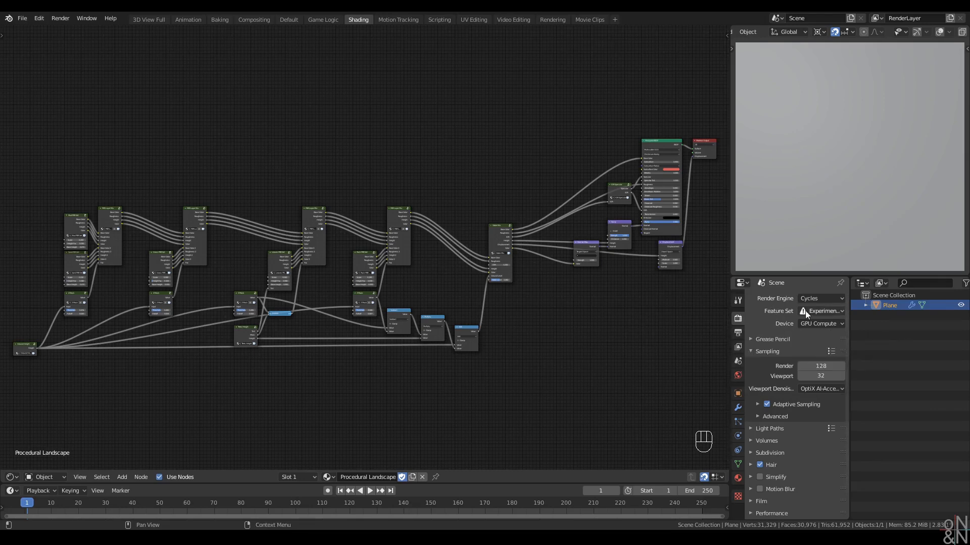
left_click(822, 311)
left_click(828, 335)
scroll(769, 449, "down", 1)
left_click(756, 430)
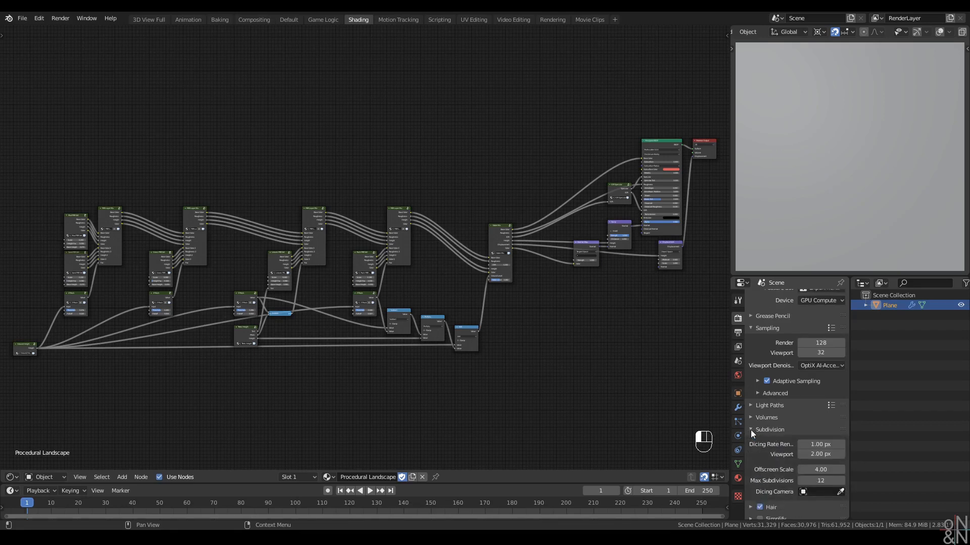
scroll(751, 429, "down", 3)
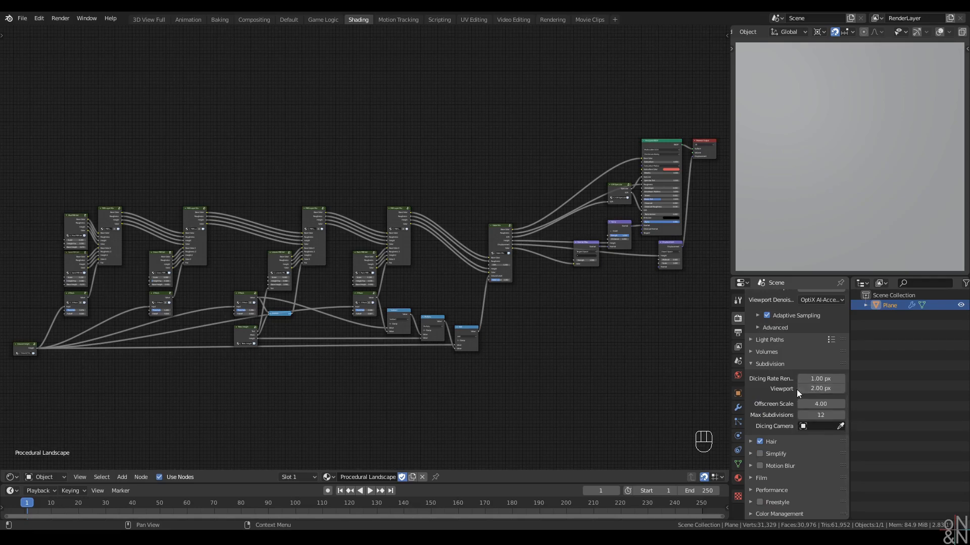
scroll(759, 367, "up", 4)
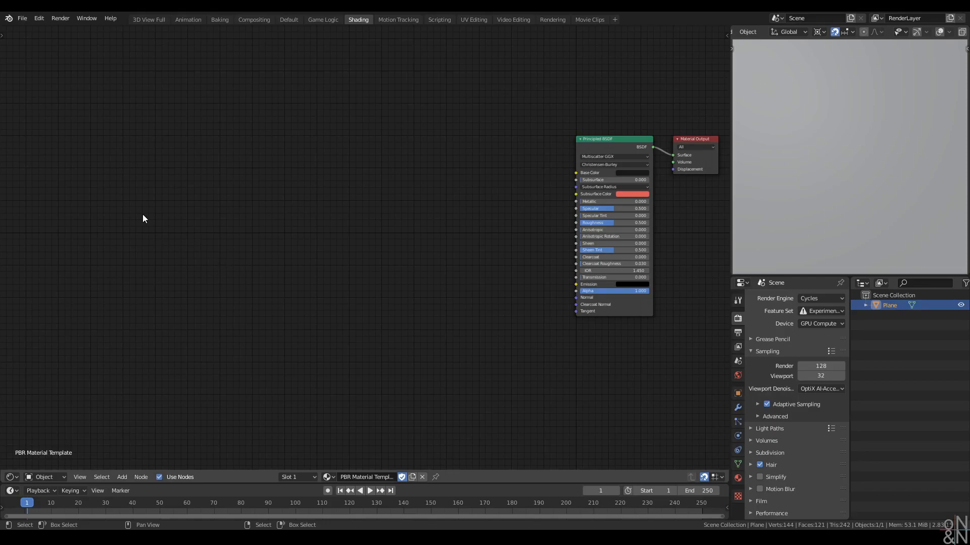
Add a Texture Coordinate node at the far left of the PBR Material Template node tree
key("shift+a")
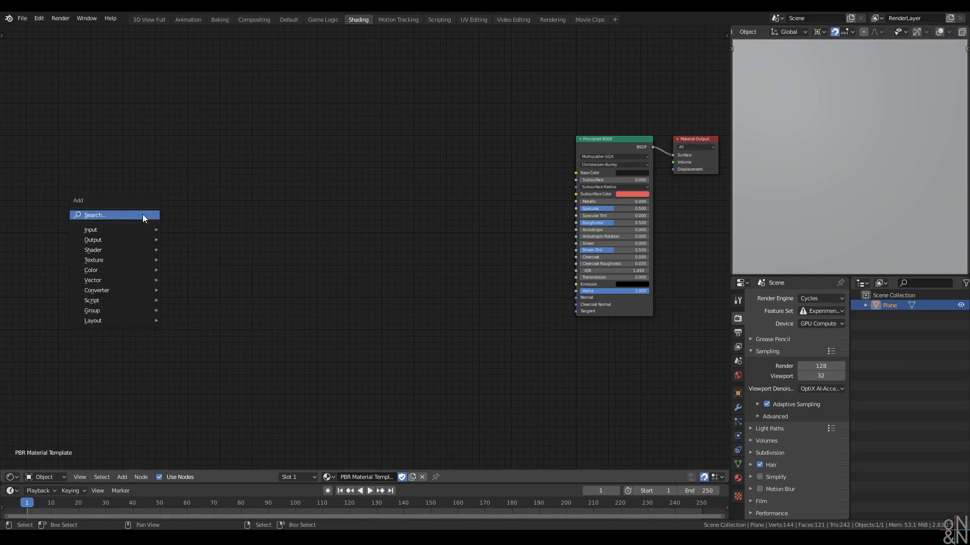
mouse_move(136, 230)
left_click(224, 255)
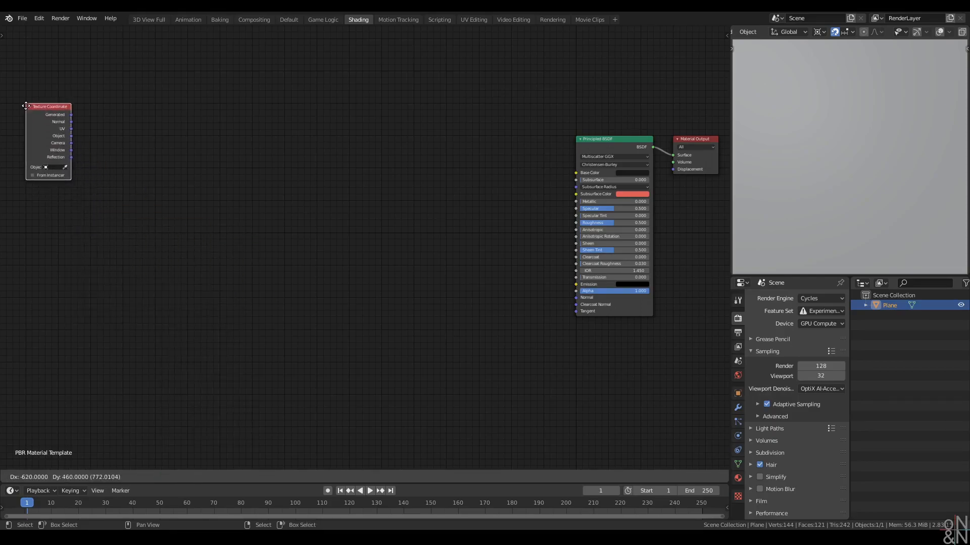
left_click(56, 117)
left_click(99, 167)
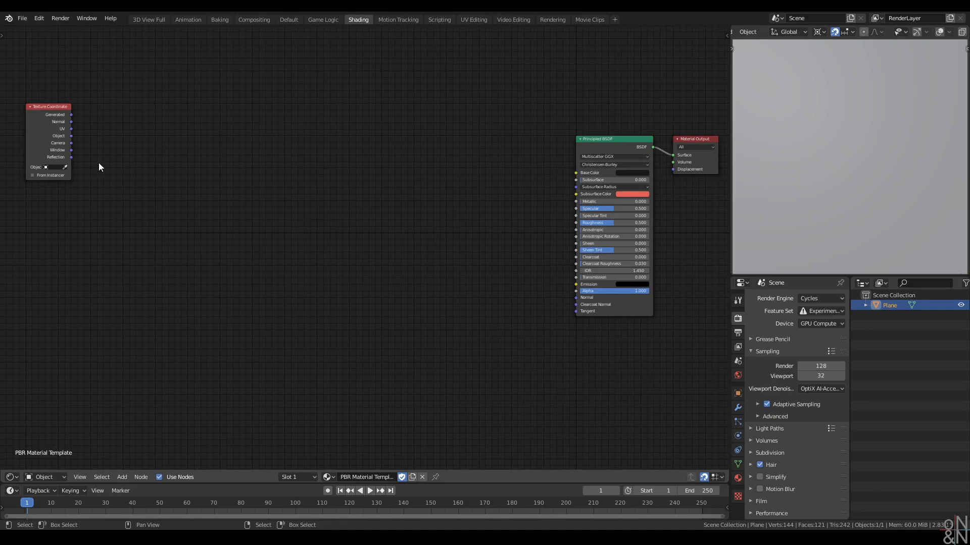
Add a 2D Noise Texture beside the Texture Coordinate node and drive its Vector input with the Object coordinates
left_click(72, 139)
key("shift+a")
mouse_move(115, 143)
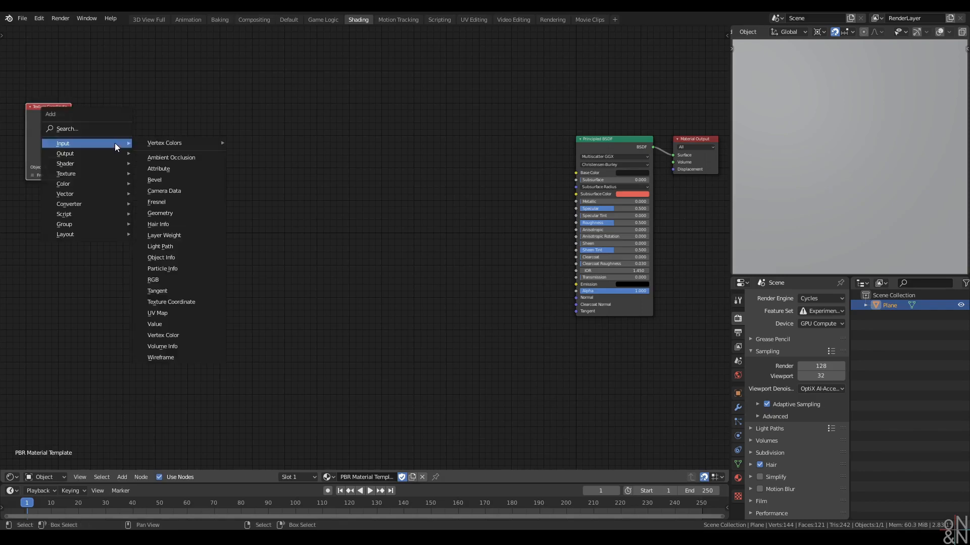
left_click(170, 234)
left_click(88, 108)
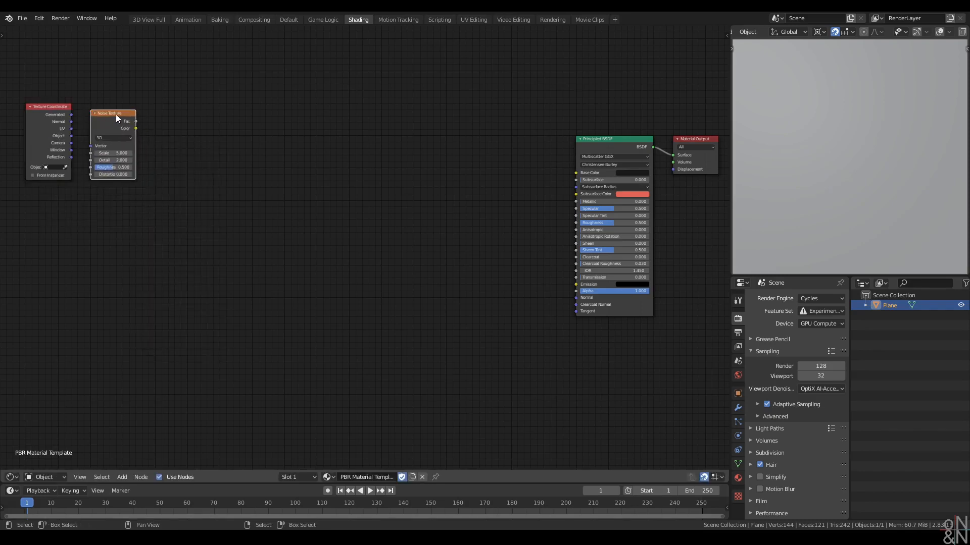
left_click_drag(116, 114, 114, 109)
left_click(114, 133)
left_click(112, 152)
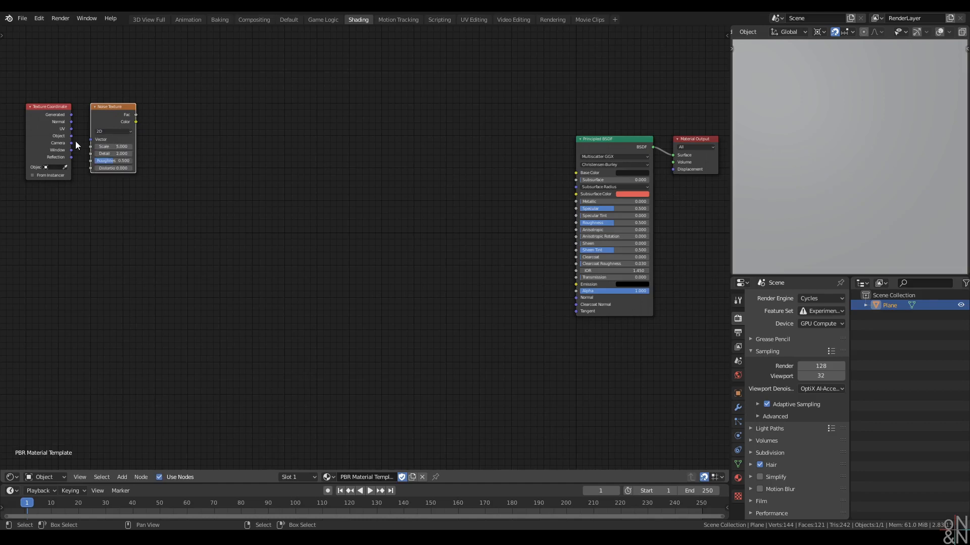
left_click_drag(71, 136, 91, 139)
Add a Displacement node below the Principled BSDF, linking Noise Fac to its Height and its output to the Material Output's Displacement
left_click_drag(136, 115, 348, 100)
key("shift+a")
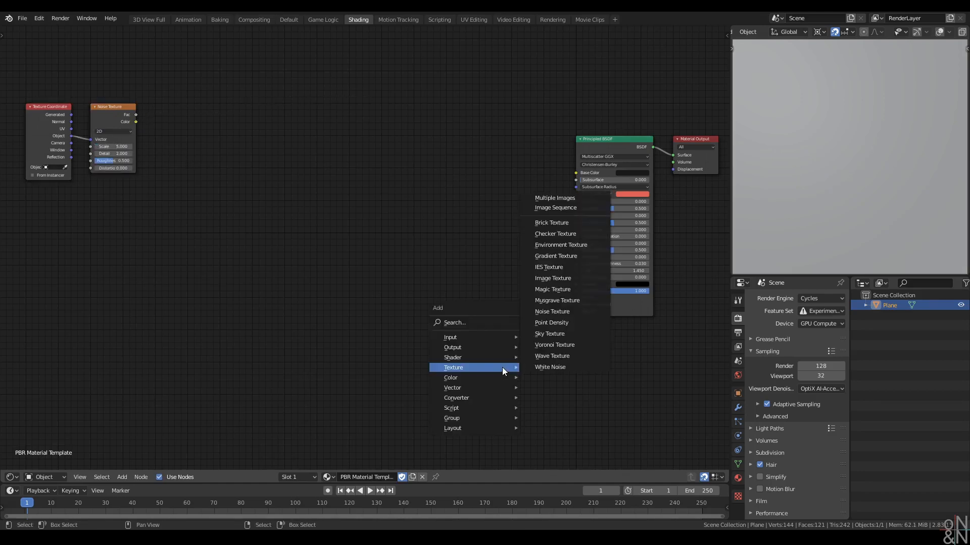
mouse_move(490, 388)
left_click(550, 398)
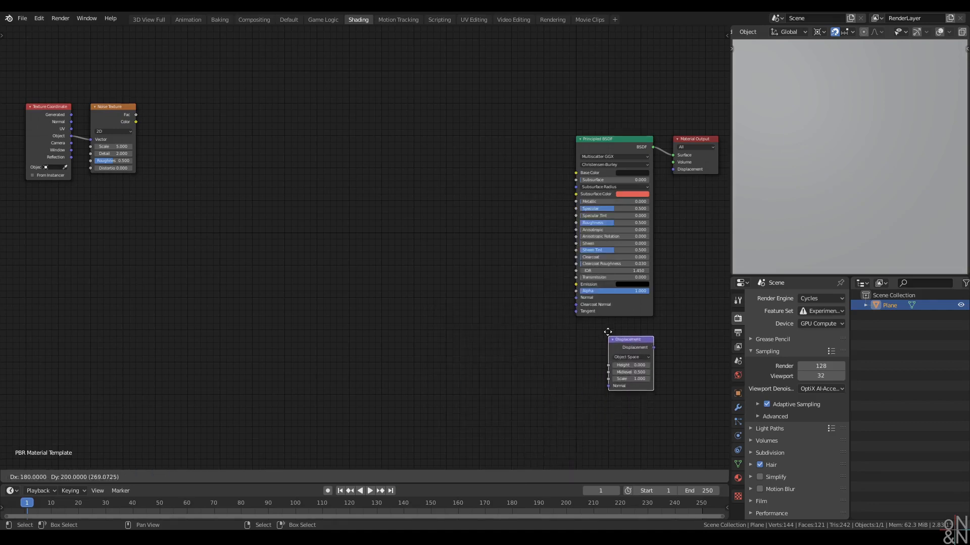
left_click(608, 324)
left_click_drag(653, 341, 673, 170)
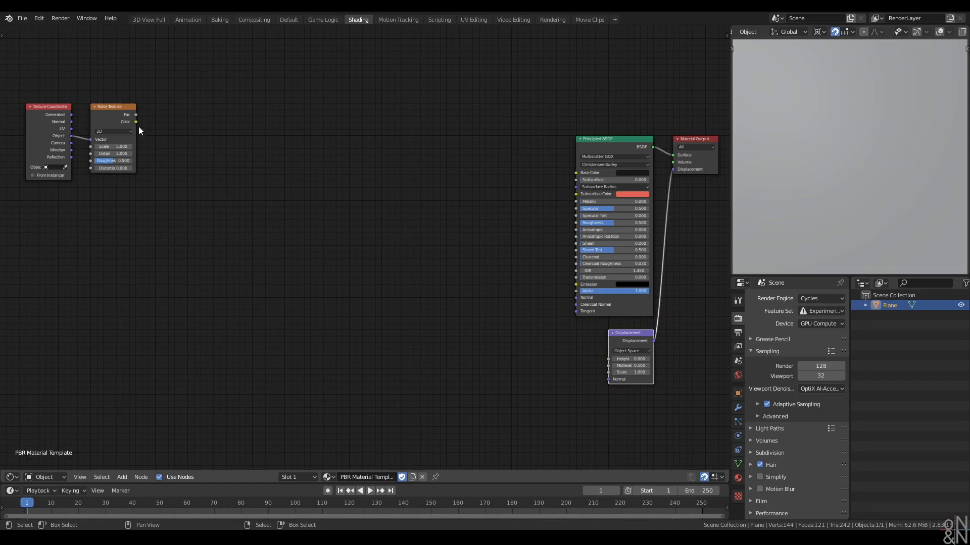
left_click_drag(136, 115, 605, 359)
Turn on the viewport overlays and inspect the plane's mesh grid in Edit Mode, returning to Object Mode
scroll(851, 188, "down", 5)
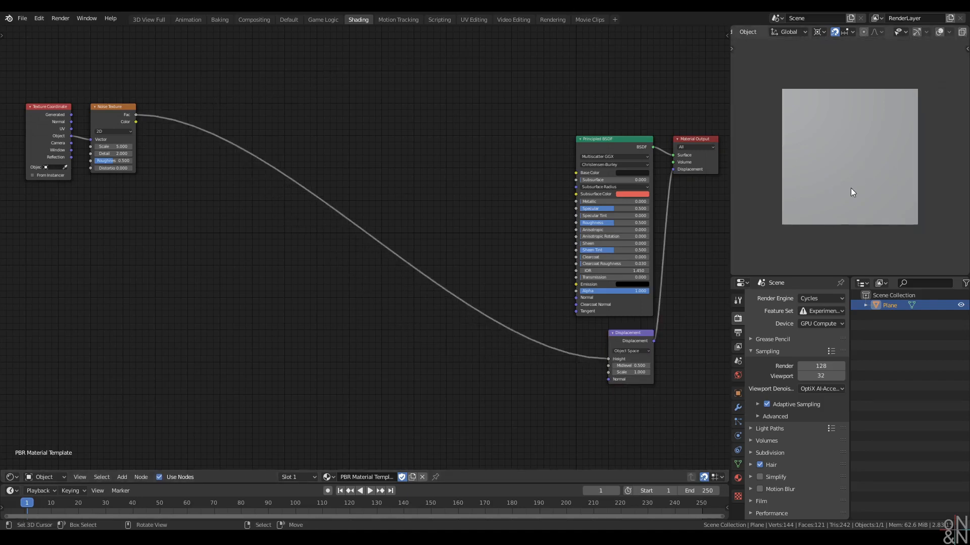
mouse_move(850, 188)
middle_mouse_down()
mouse_move(846, 174)
mouse_move(837, 192)
mouse_move(847, 204)
middle_mouse_up()
key("g")
right_click(869, 147)
left_click(940, 31)
key("Tab")
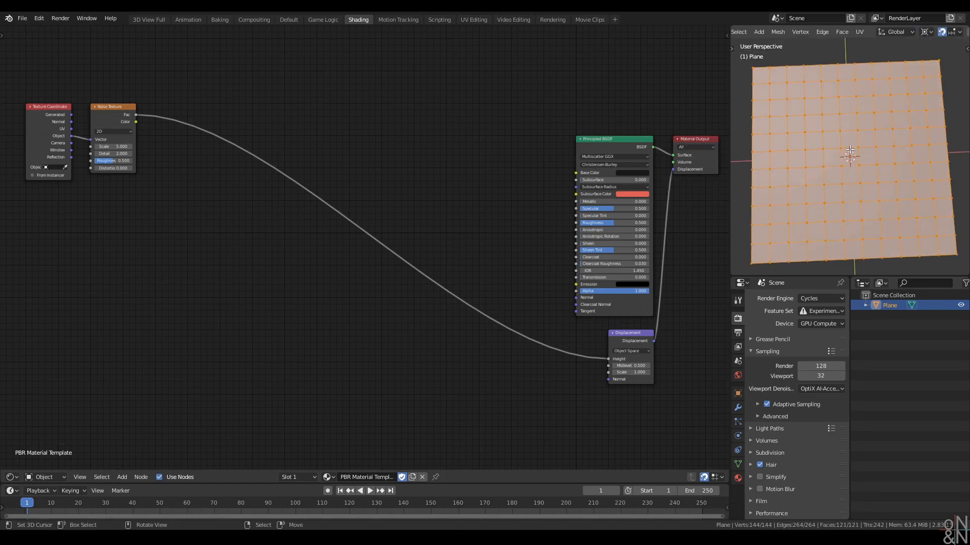
key("ctrl+Tab")
left_click(759, 175)
middle_click_drag(855, 165, 850, 189)
Give the plane a Subdivision Surface modifier with 4 viewport levels and set it to Simple
key("ctrl+4")
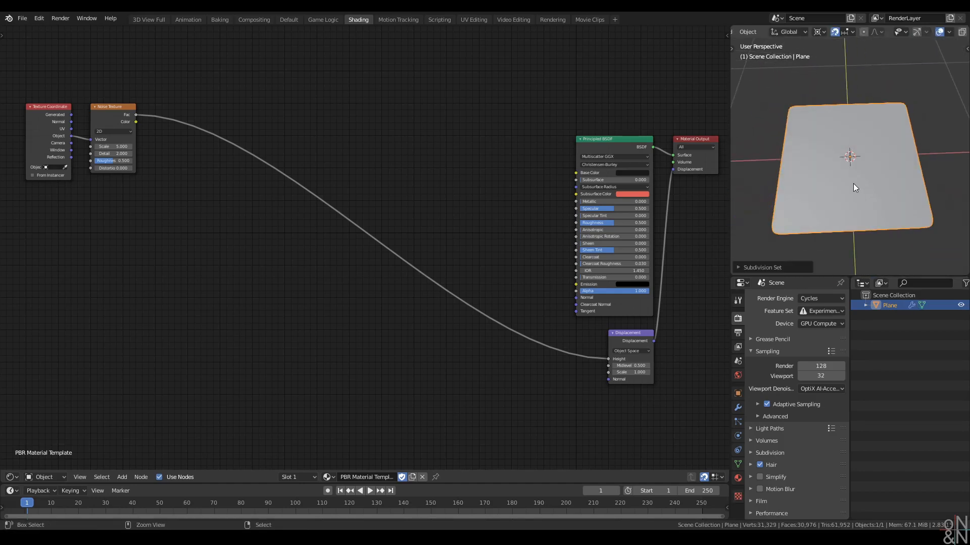
left_click(737, 408)
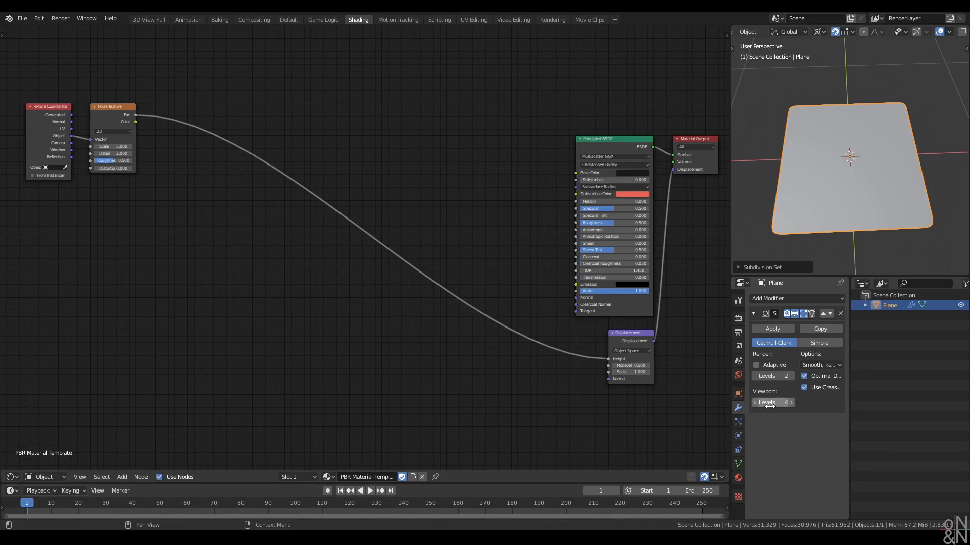
left_click(819, 345)
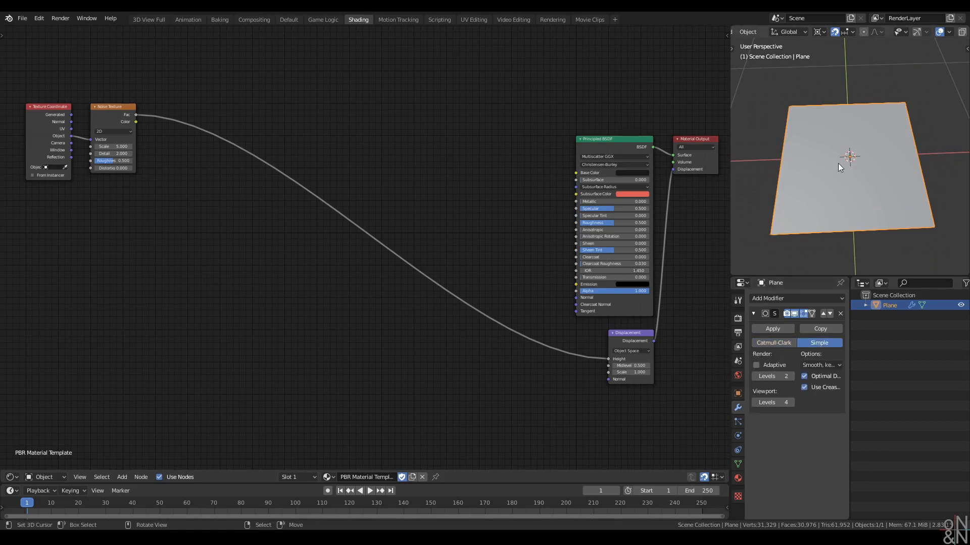
Hide the viewport overlays and switch the 3D viewport to Rendered shading to view the displaced plane
middle_click_drag(838, 163, 835, 179)
left_click(939, 32)
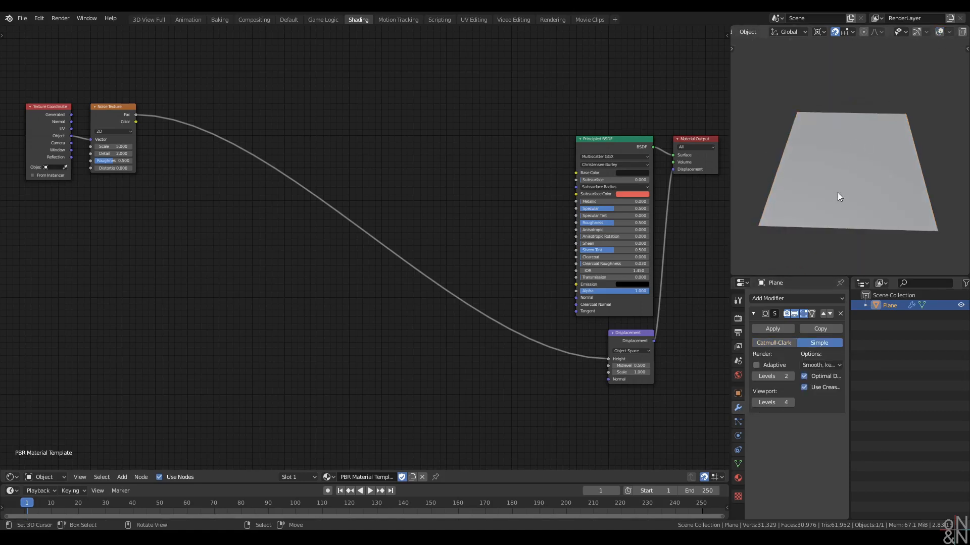
key("z")
left_click(825, 155)
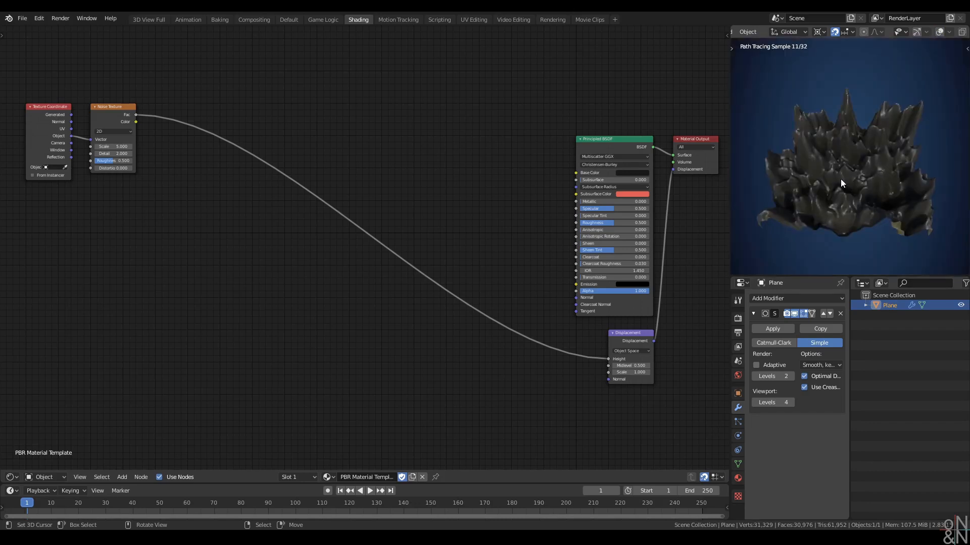
scroll(840, 179, "up", 4)
middle_click_drag(841, 146, 850, 167)
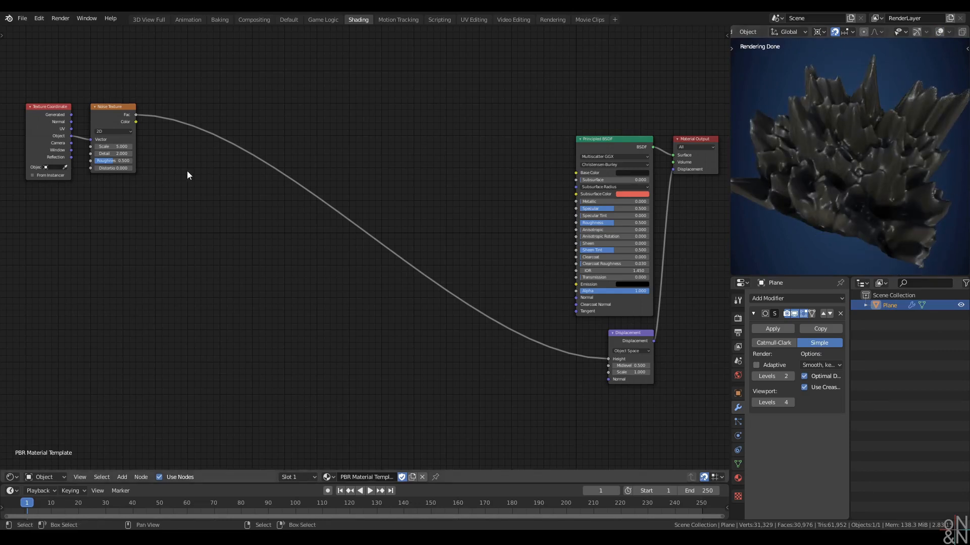
Set the Noise Texture's Scale to 3.230 and inspect the displaced plane from the top and at an angle
middle_click_drag(113, 147, 184, 164)
scroll(181, 164, "up", 1)
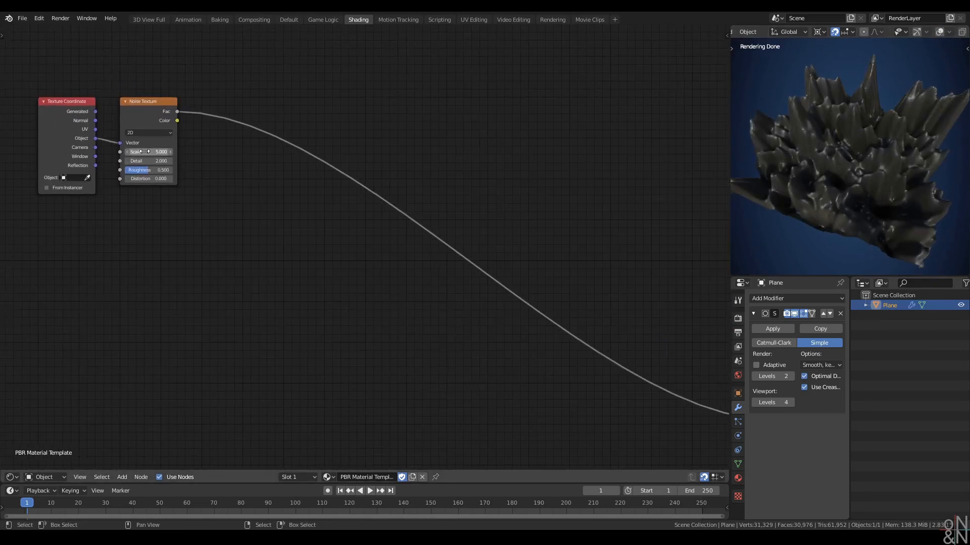
left_click_drag(152, 152, 181, 159)
middle_click_drag(831, 190, 859, 177)
key("grave")
left_click(940, 177)
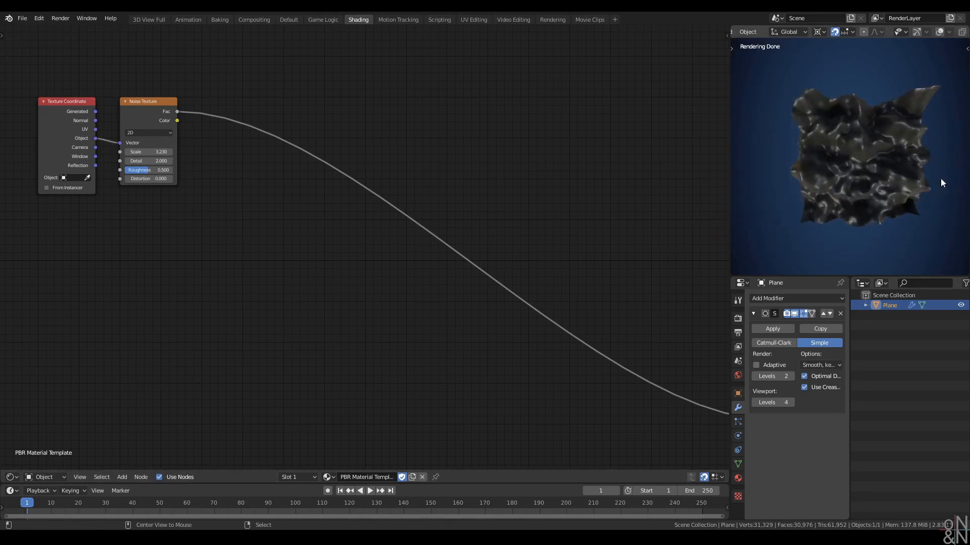
mouse_move(862, 151)
middle_mouse_down()
mouse_move(850, 200)
mouse_move(841, 177)
mouse_move(814, 177)
mouse_move(843, 164)
mouse_move(908, 172)
mouse_move(856, 178)
mouse_move(896, 170)
mouse_move(860, 165)
mouse_move(835, 186)
mouse_move(871, 193)
mouse_move(875, 179)
mouse_move(855, 204)
mouse_move(853, 187)
mouse_move(843, 190)
middle_mouse_up()
Insert a ColorRamp node on the link between the Noise Texture and the Displacement node
key("shift+a")
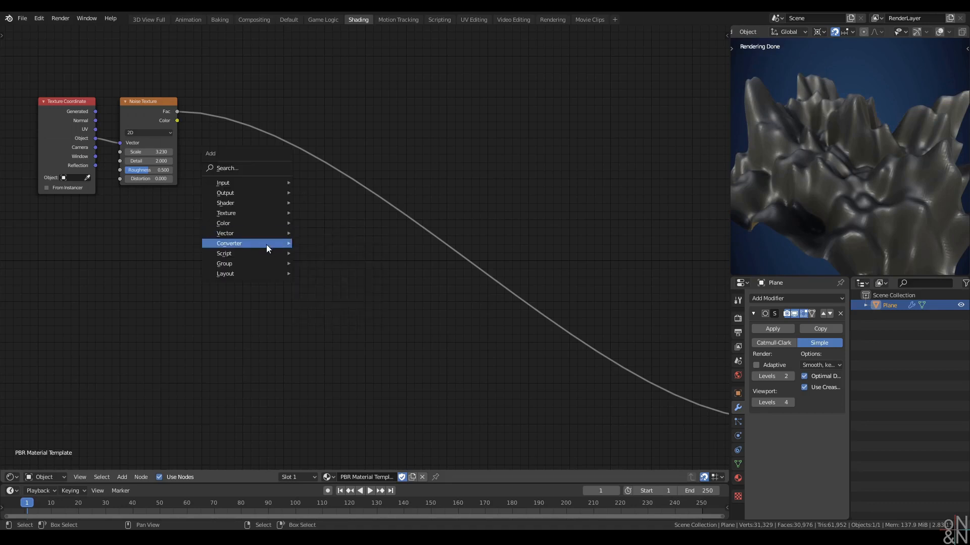
mouse_move(268, 243)
left_click(327, 261)
left_click(228, 111)
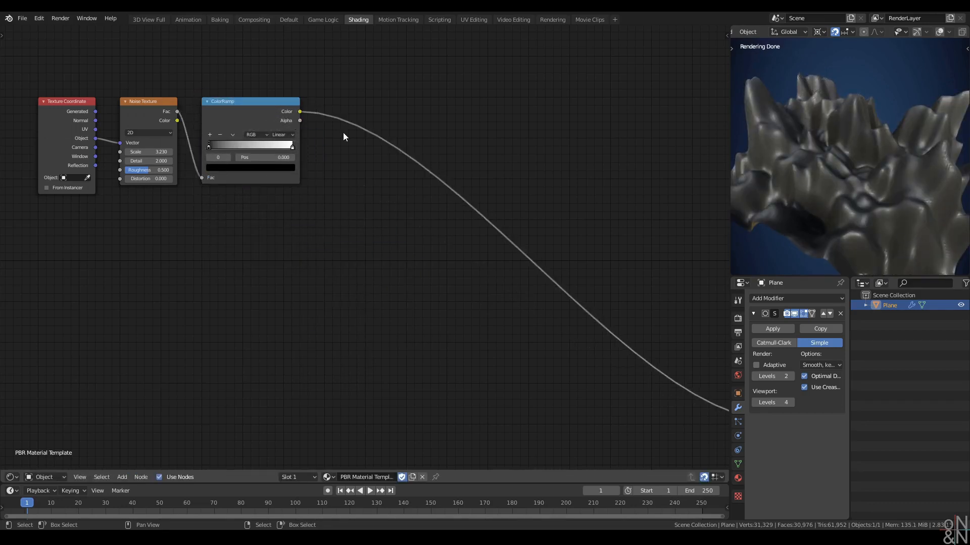
key("shift+a")
mouse_move(398, 196)
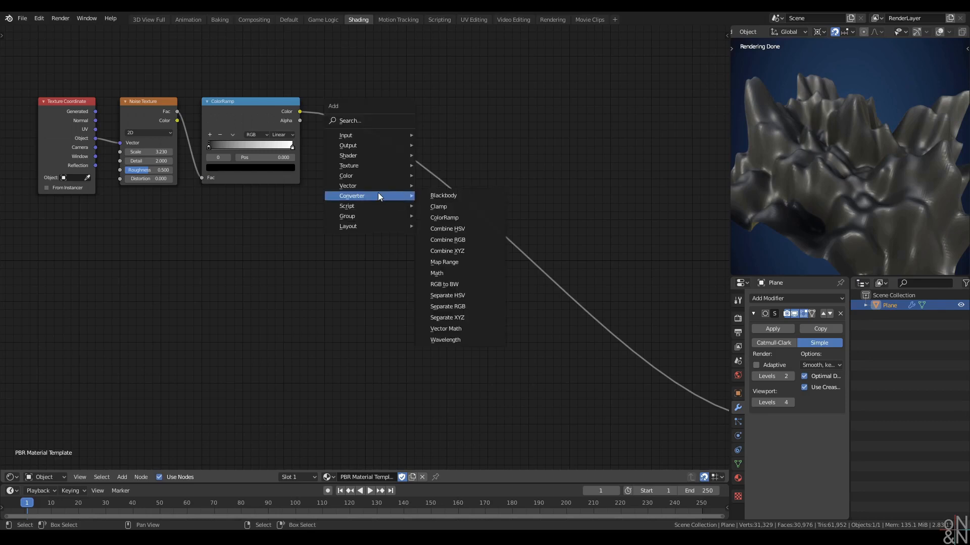
left_click_drag(297, 115, 417, 71)
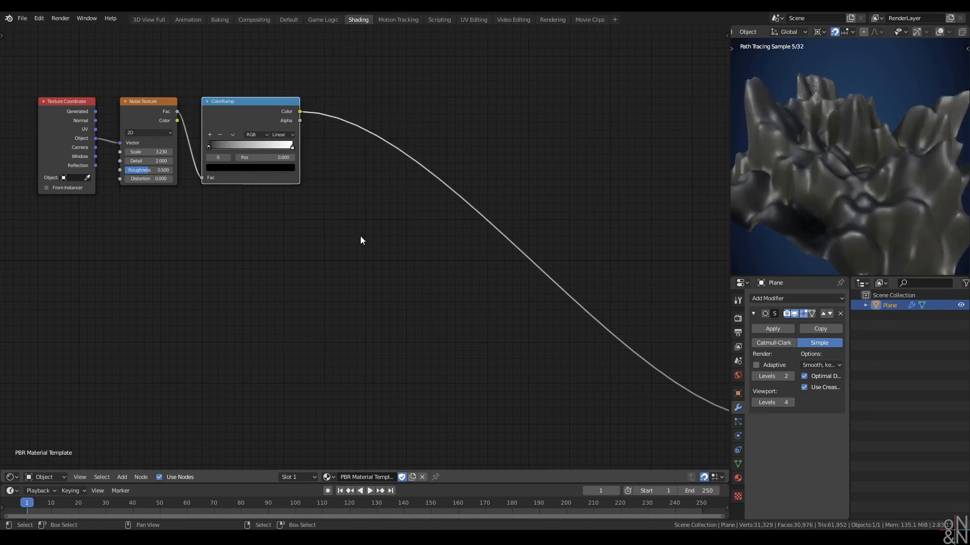
Insert a Separate RGB node after the ColorRamp so that its R output feeds the displacement height
key("shift+a")
mouse_move(346, 238)
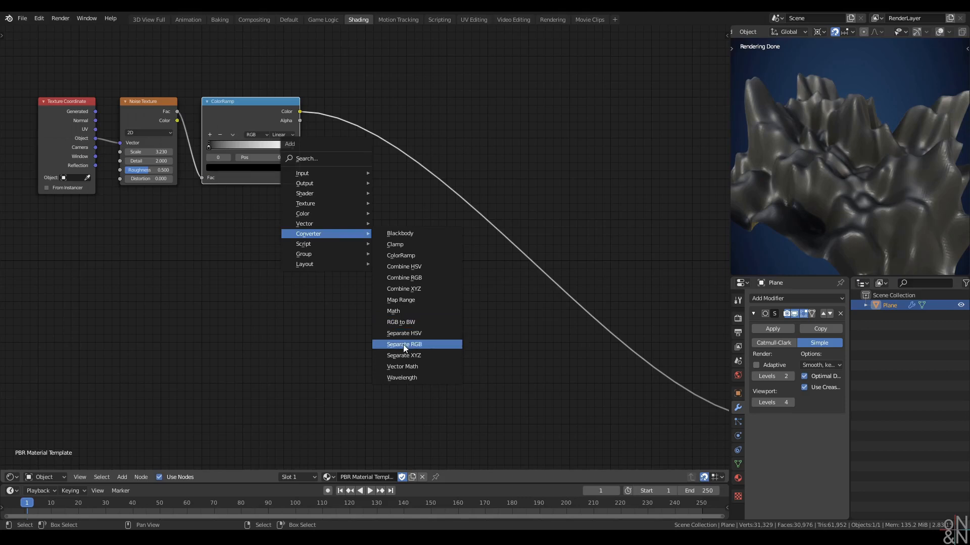
left_click(403, 344)
left_click(325, 103)
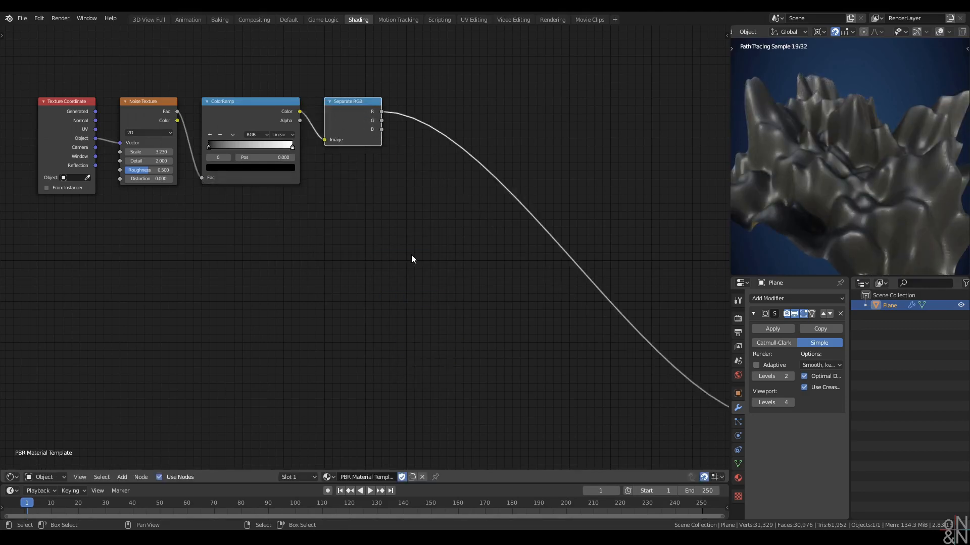
Move the chain from Texture Coordinate to Separate RGB down, level with the Displacement node
scroll(411, 255, "down", 4)
middle_click_drag(411, 256, 354, 246)
left_click_drag(412, 79, 108, 214)
key("g")
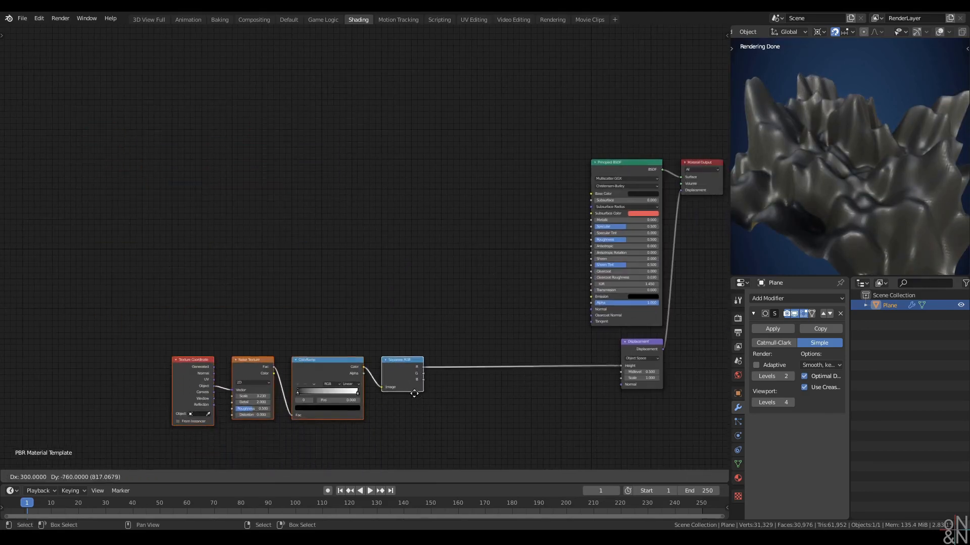
left_click(414, 377)
Examine the displaced terrain up close and the noise node chain around the ColorRamp
middle_click_drag(414, 377, 385, 241)
scroll(385, 241, "up", 3)
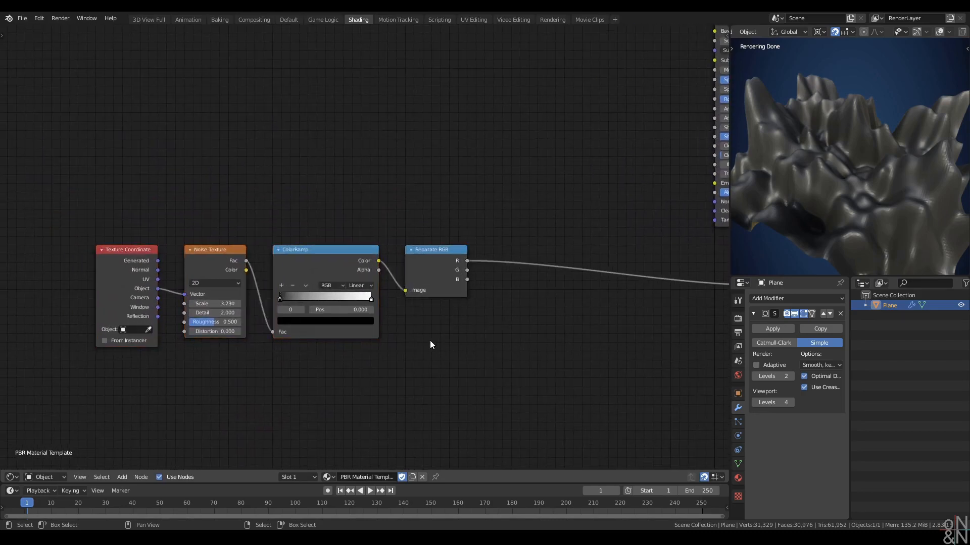
middle_click_drag(431, 344, 428, 295)
scroll(428, 295, "up", 1)
middle_click_drag(861, 216, 818, 209)
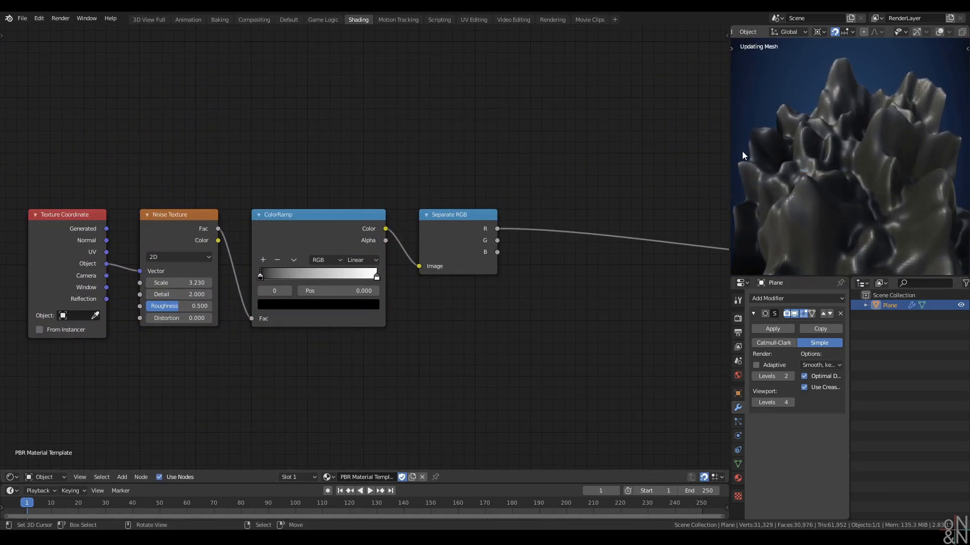
scroll(838, 174, "up", 3)
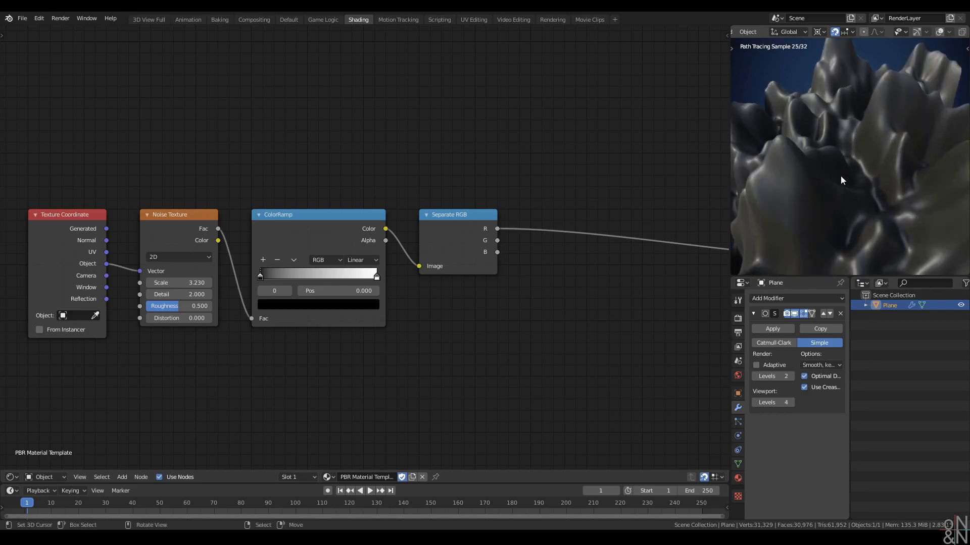
middle_click_drag(841, 175, 848, 172)
middle_click_drag(414, 324, 456, 258)
scroll(457, 258, "up", 4)
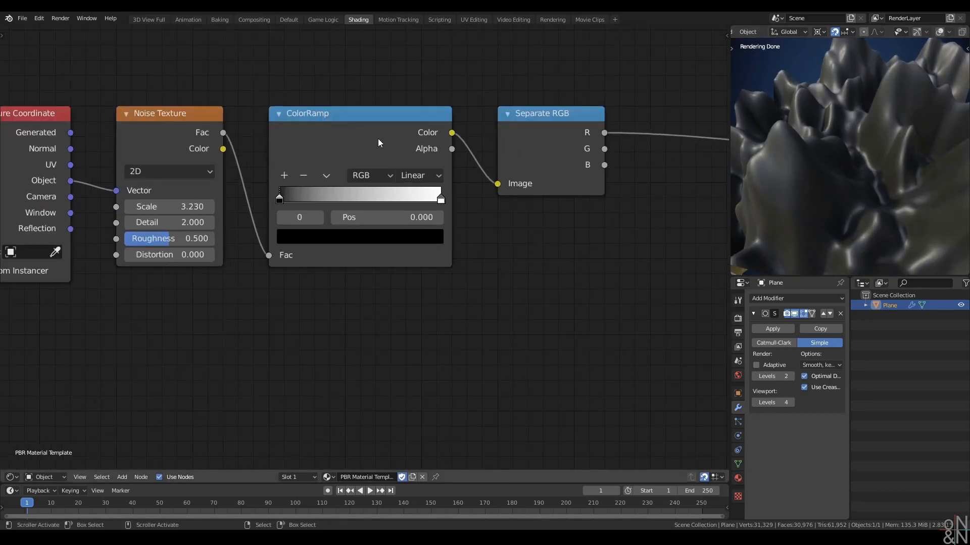
left_click(378, 139)
middle_click_drag(378, 138, 460, 161)
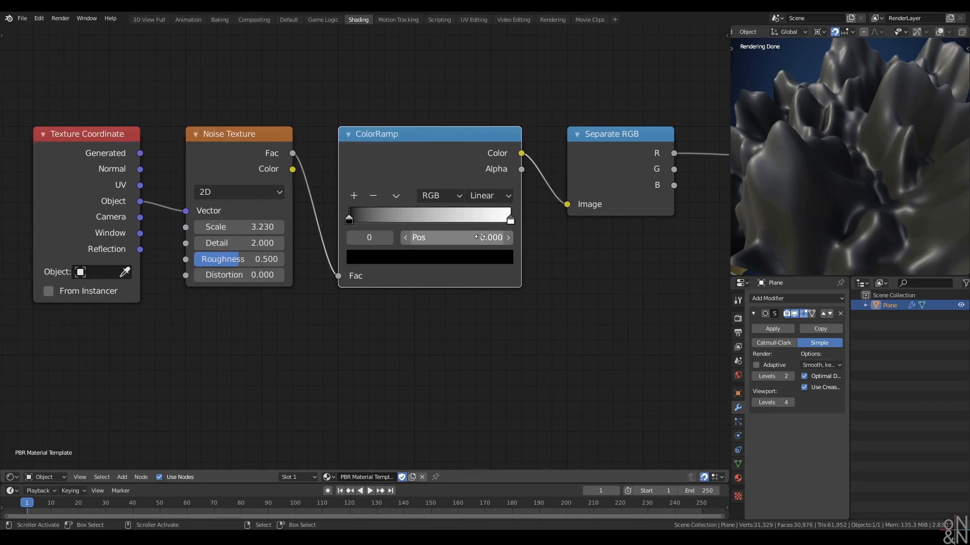
Add a stop at position 0.500 to the ColorRamp between its black and white end stops
middle_click_drag(508, 231, 474, 251)
left_click(478, 240)
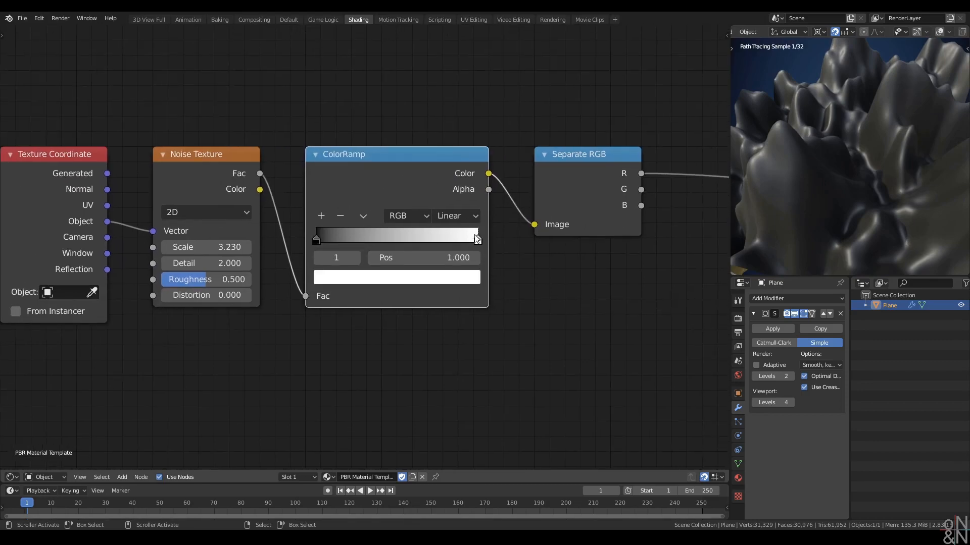
left_click(322, 216)
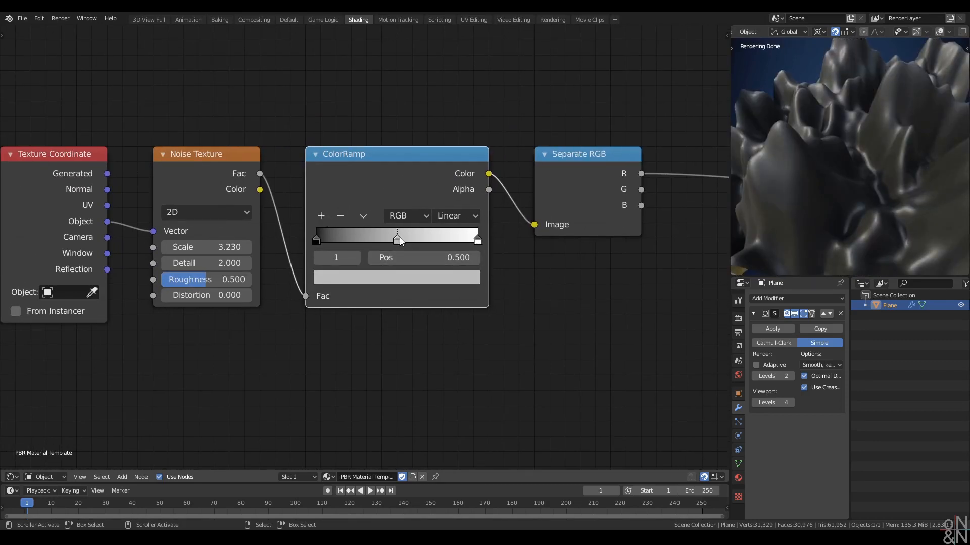
scroll(396, 241, "up", 2)
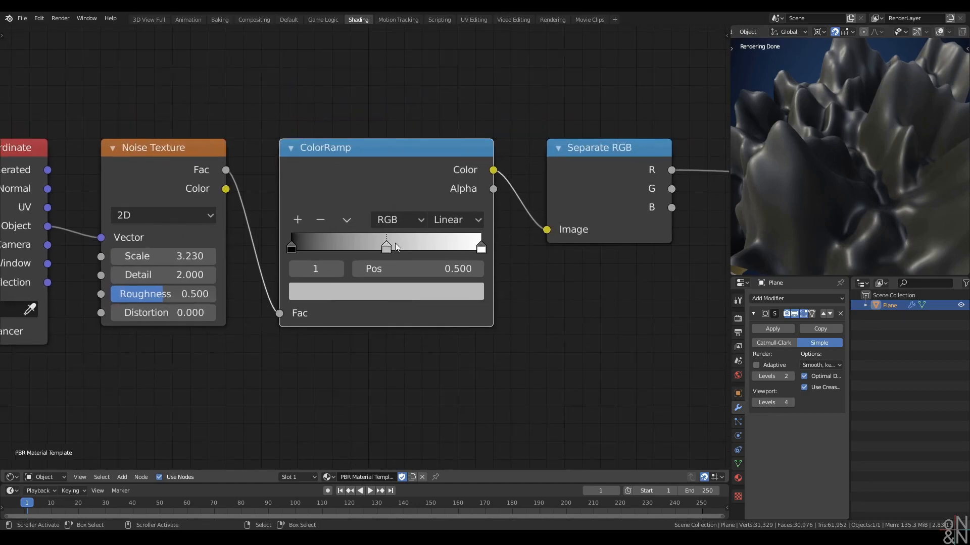
scroll(395, 243, "up", 1)
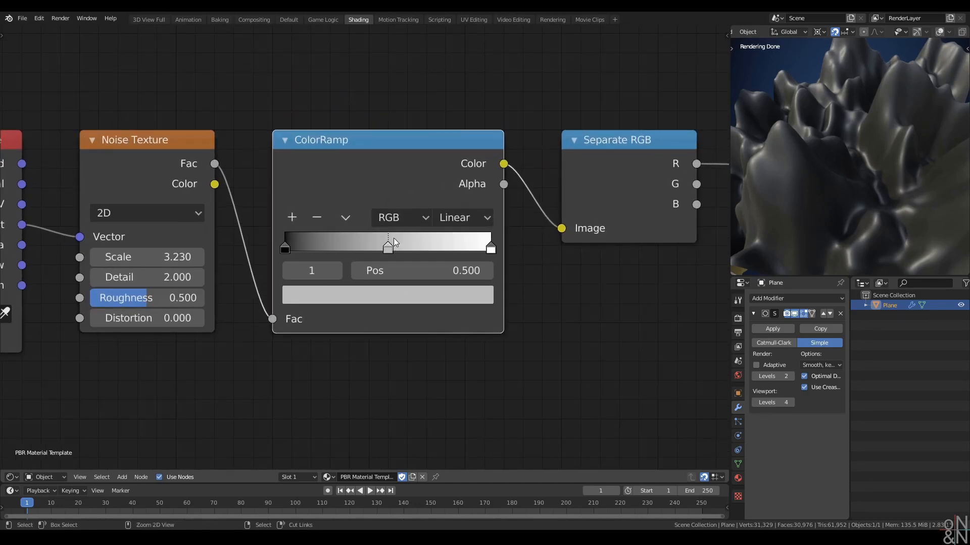
Add a second intermediate ColorRamp stop just above the middle one and move it to position 0.619
left_click(394, 243, "ctrl")
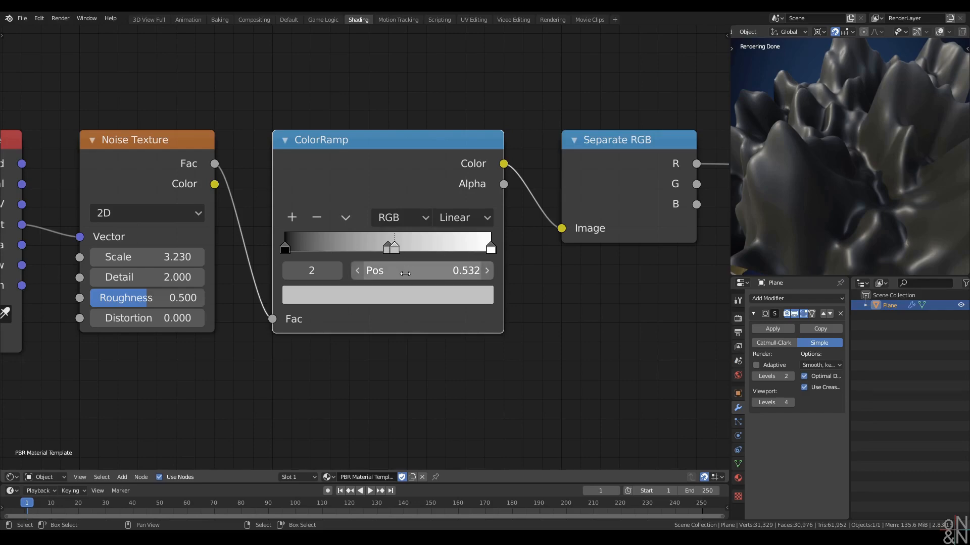
left_click_drag(419, 271, 463, 270)
mouse_move(894, 183)
middle_mouse_down()
mouse_move(847, 176)
mouse_move(846, 163)
mouse_move(828, 180)
middle_mouse_up()
scroll(425, 271, "up", 1)
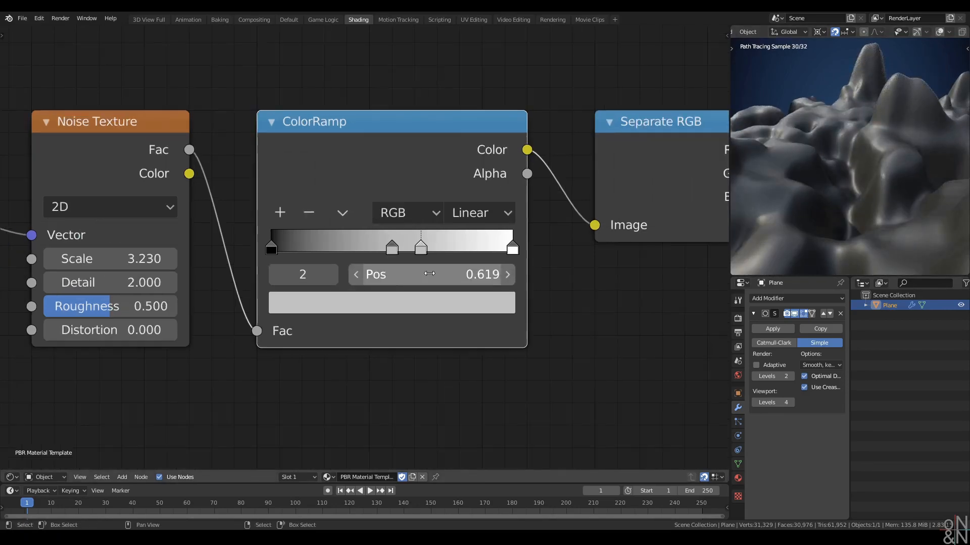
Add a third intermediate ColorRamp stop, spreading the two lower middle stops to just below the ramp's midpoint and to 0.552
left_click(388, 238)
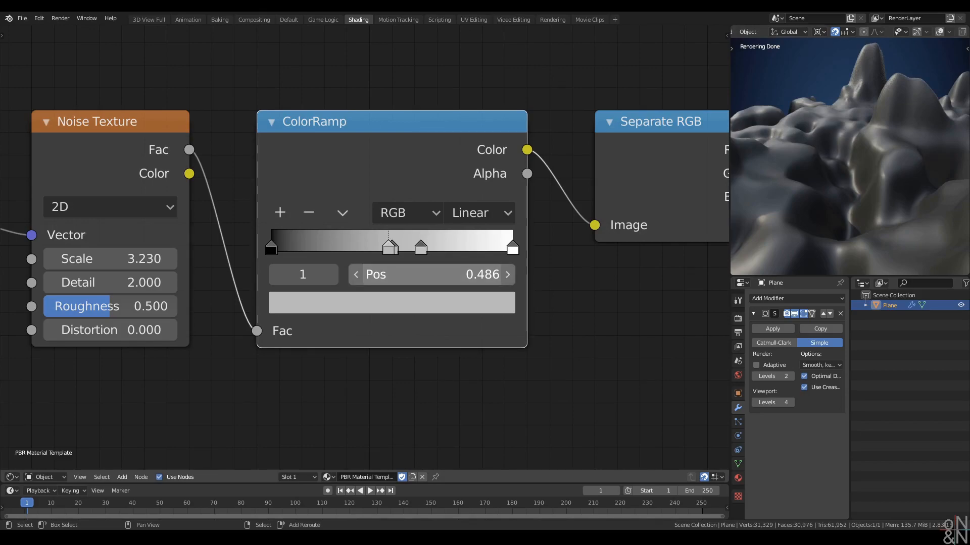
left_click_drag(430, 274, 455, 274)
left_click(393, 249)
middle_click_drag(846, 227, 855, 184, "shift")
scroll(836, 199, "up", 2)
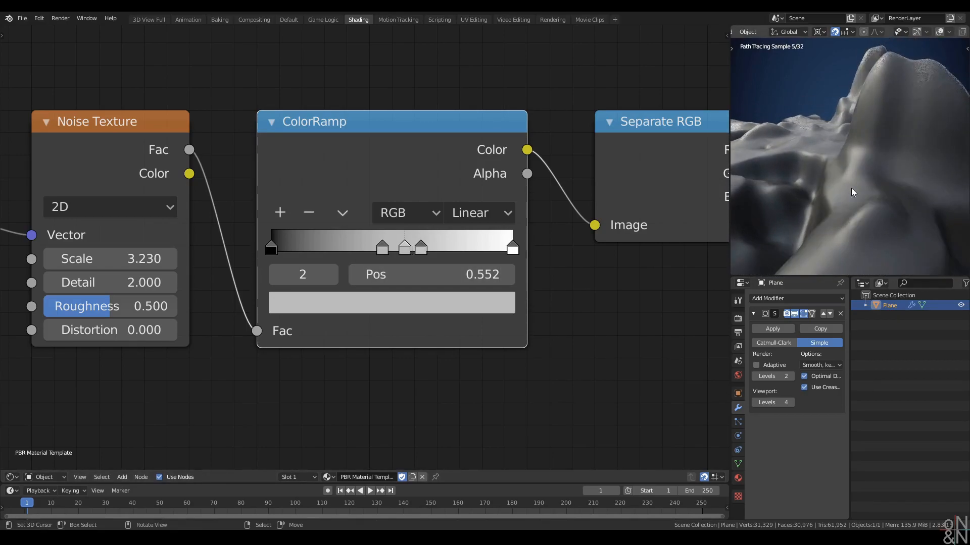
Reposition the two upper intermediate ColorRamp stops to 0.559 and 0.632
left_click(382, 249)
left_click(424, 245)
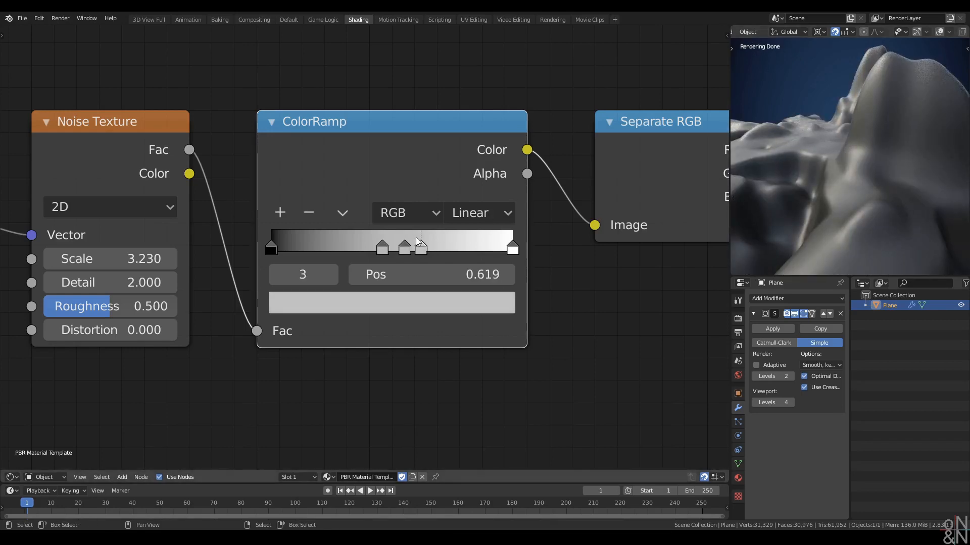
left_click(510, 247)
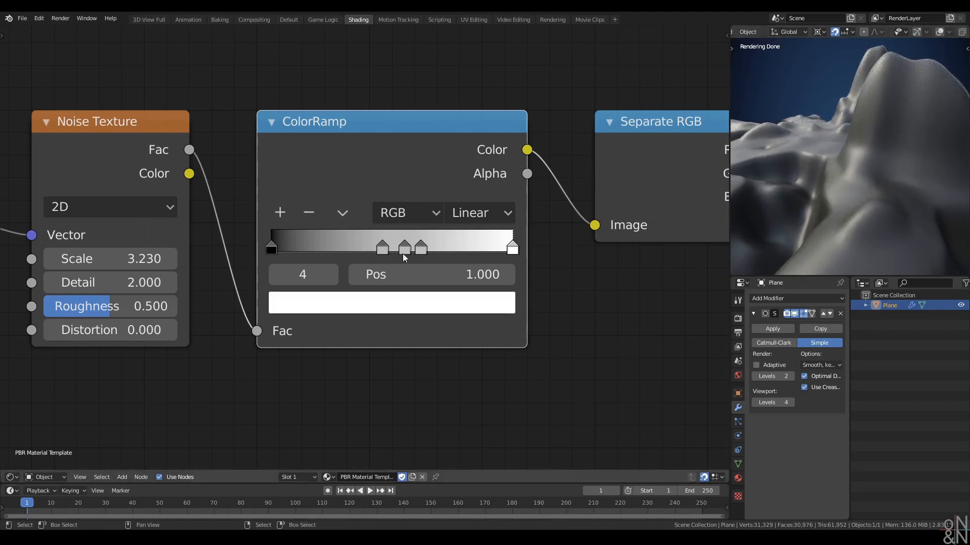
left_click_drag(423, 245, 406, 248)
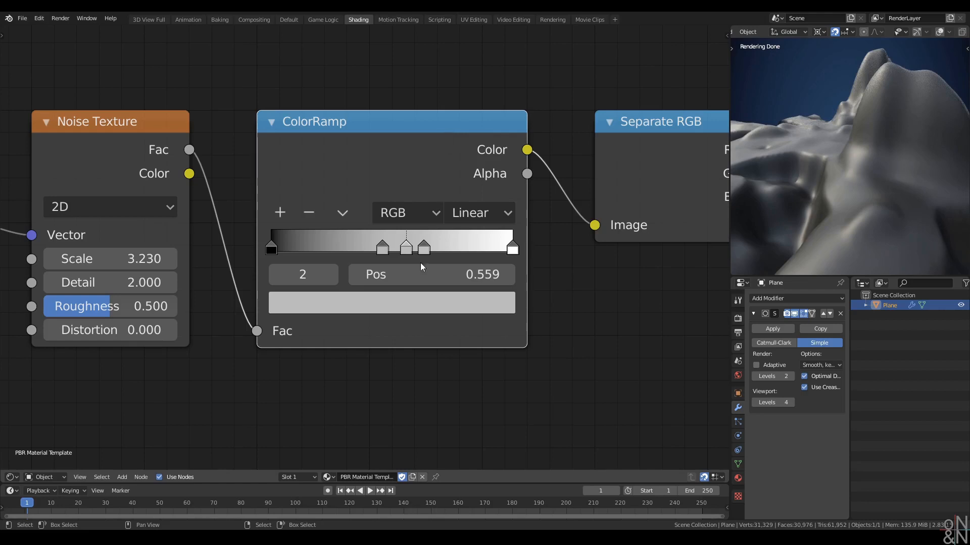
Fine-tune the HSV brightness of the ColorRamp stop at position 0.632
left_click(423, 247)
left_click(302, 304)
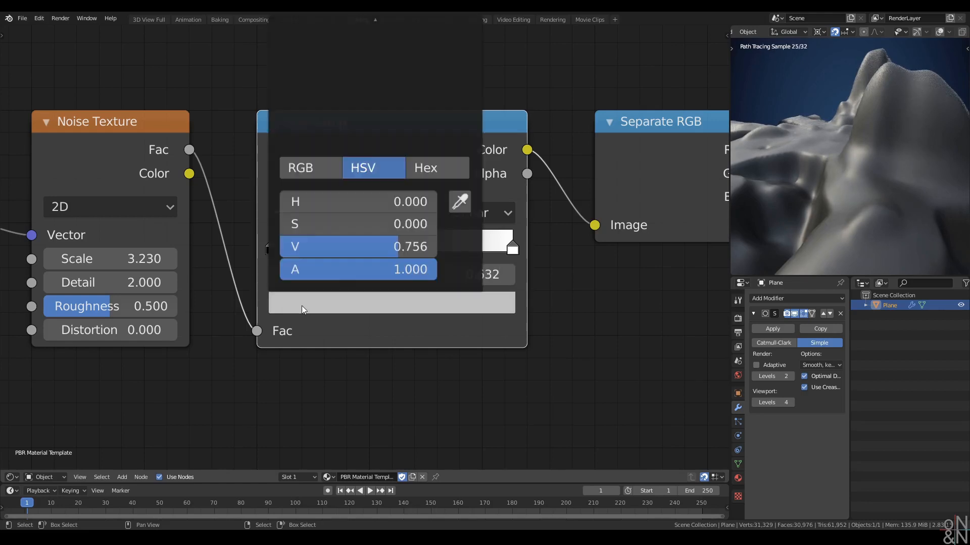
left_click_drag(373, 246, 371, 247)
scroll(489, 230, "down", 6)
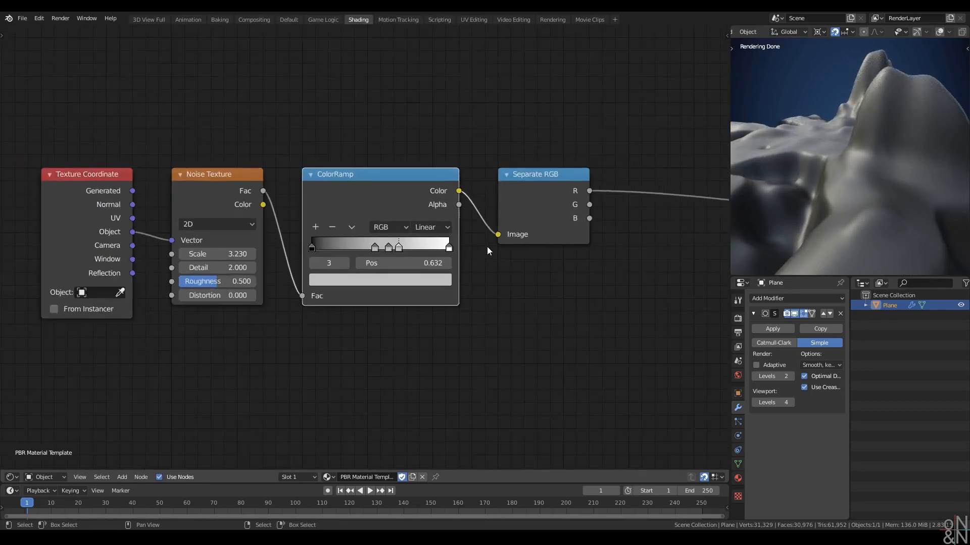
Set the Noise Texture's Detail to 4 for a rougher terrain surface
middle_click_drag(869, 153, 808, 174)
scroll(395, 300, "up", 2)
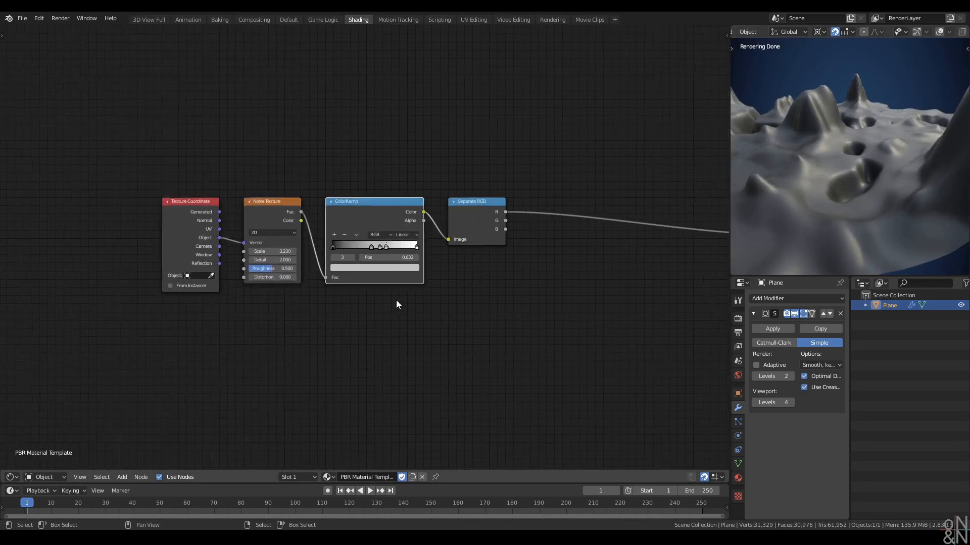
left_click(258, 263)
type("2.0")
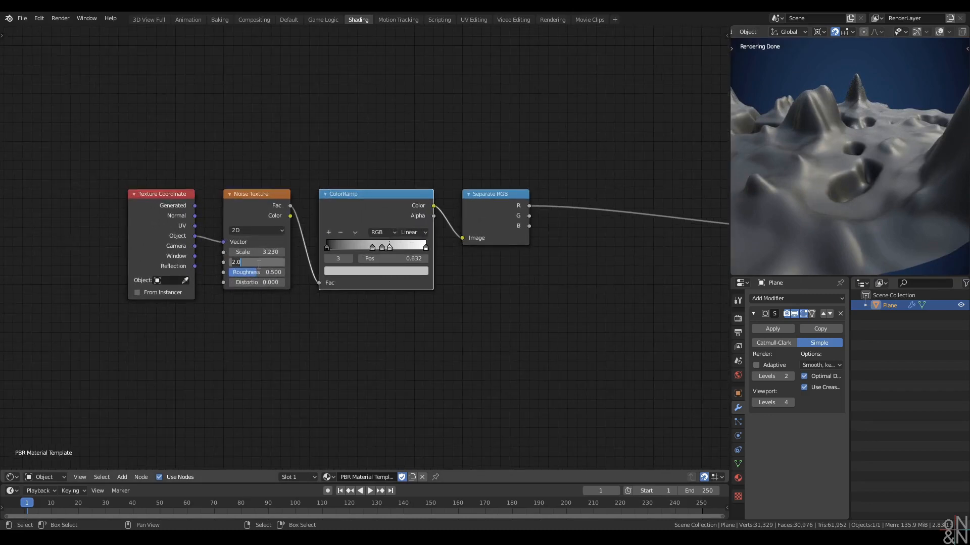
key("Return")
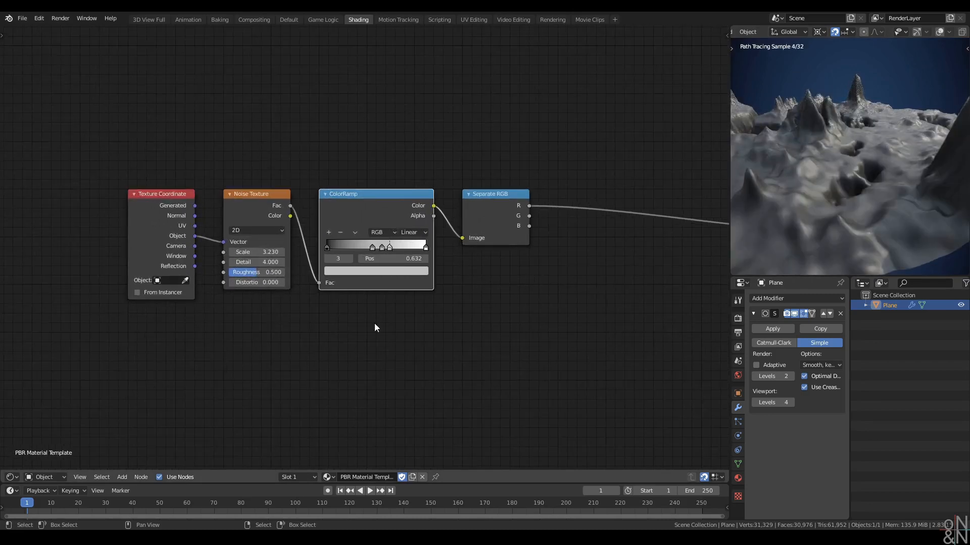
Raise the plane's Subdivision modifier viewport levels to 5 and inspect the terrain detail up close
middle_click_drag(901, 166, 859, 175)
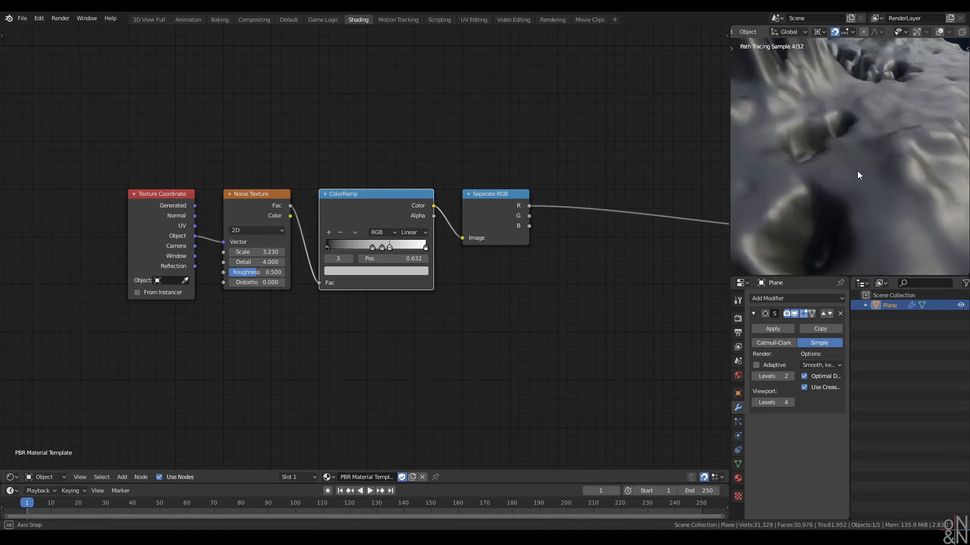
left_click(792, 401)
mouse_move(905, 164)
middle_mouse_down()
mouse_move(877, 151)
mouse_move(878, 165)
mouse_move(885, 150)
mouse_move(909, 153)
mouse_move(816, 147)
mouse_move(856, 174)
mouse_move(811, 153)
middle_mouse_up()
middle_click_drag(904, 178, 874, 168)
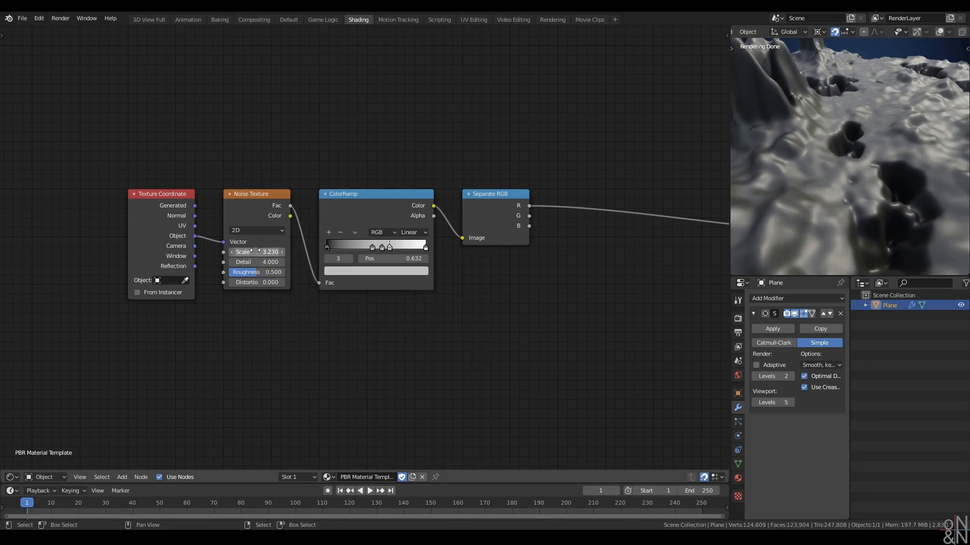
Duplicate the linked Texture Coordinate and Noise Texture nodes and place the copies below and to the left of the originals
left_click(248, 194)
scroll(247, 194, "down", 1)
middle_click_drag(289, 321, 307, 251)
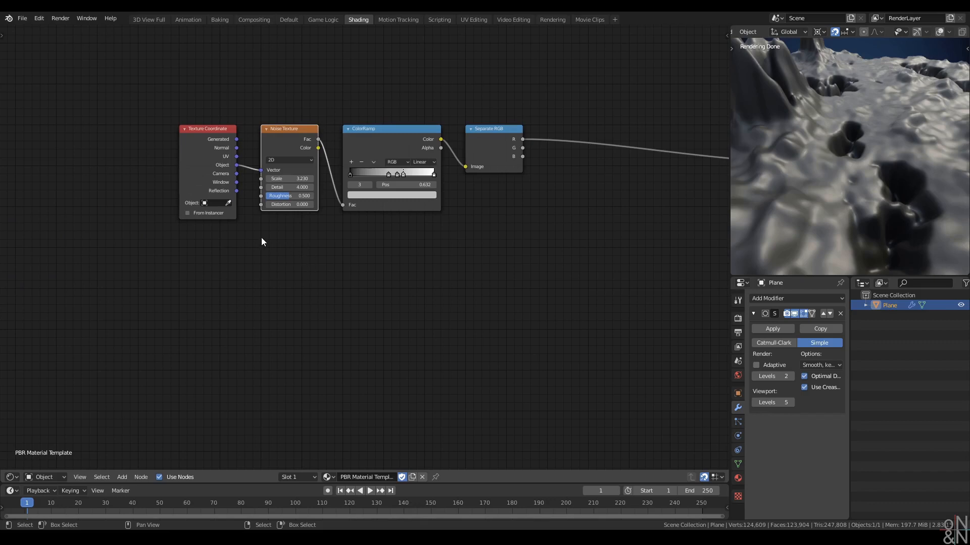
middle_click_drag(262, 237, 454, 220)
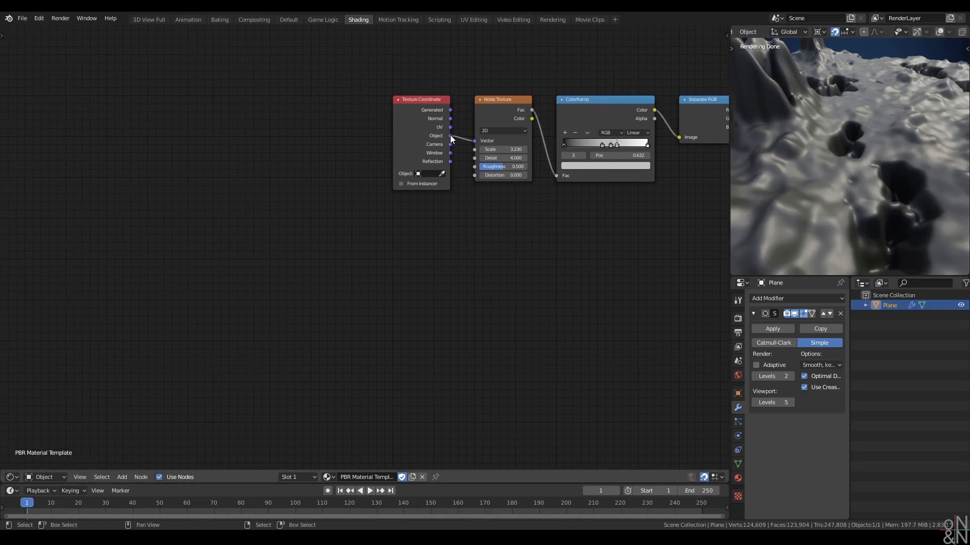
left_click_drag(450, 135, 474, 142)
left_click(501, 100)
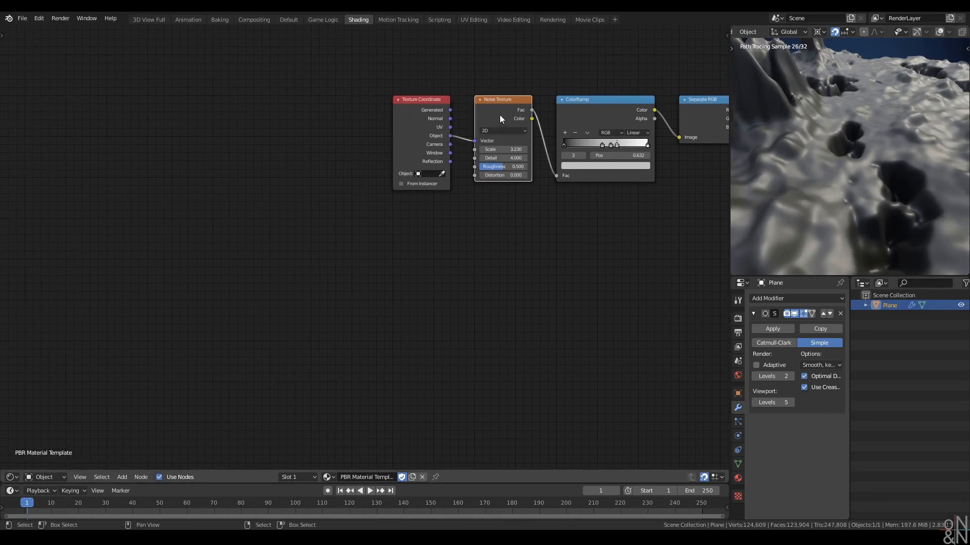
left_click(465, 262)
left_click_drag(379, 76, 475, 149)
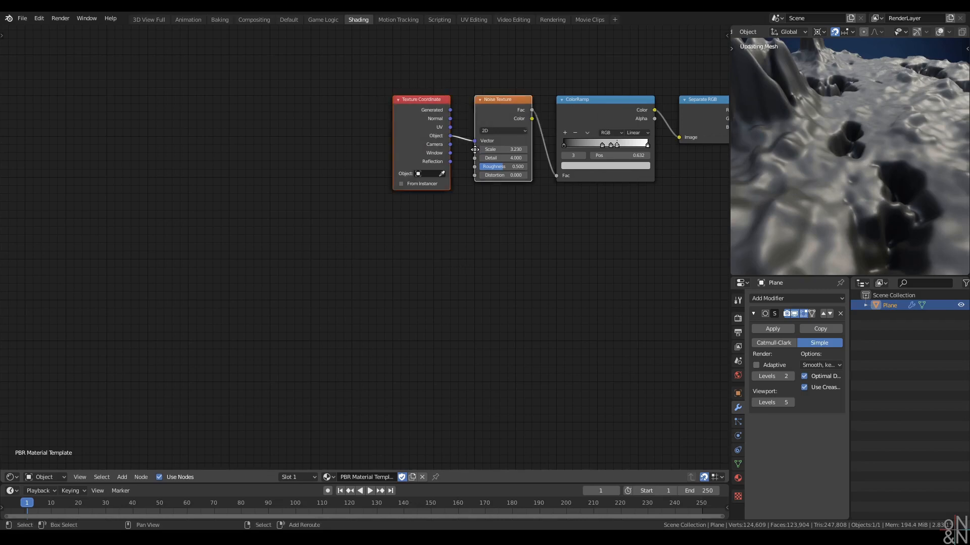
key("shift+d")
left_click(228, 313)
left_click(383, 271)
Move the original Texture Coordinate node left to leave a gap before its Noise Texture
left_click(416, 120)
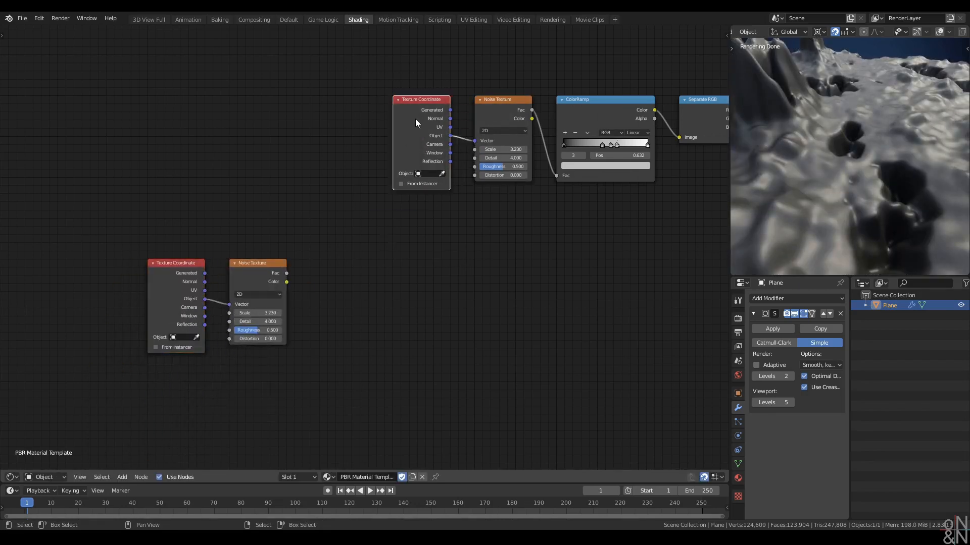
left_click_drag(415, 120, 331, 122)
left_click(405, 254)
middle_click_drag(369, 289, 347, 283)
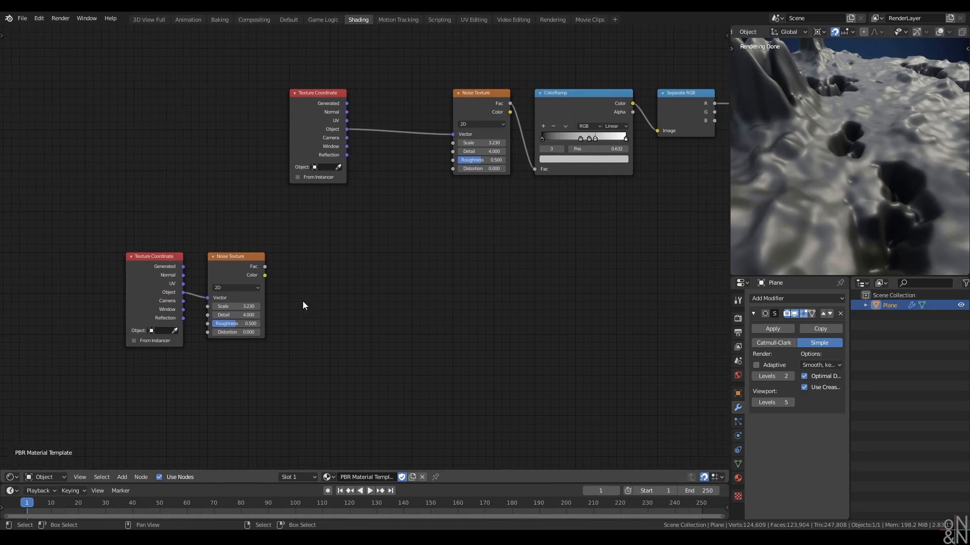
Add a Separate RGB node beside the duplicated Noise Texture and connect the noise Color output to its Image input
key("q")
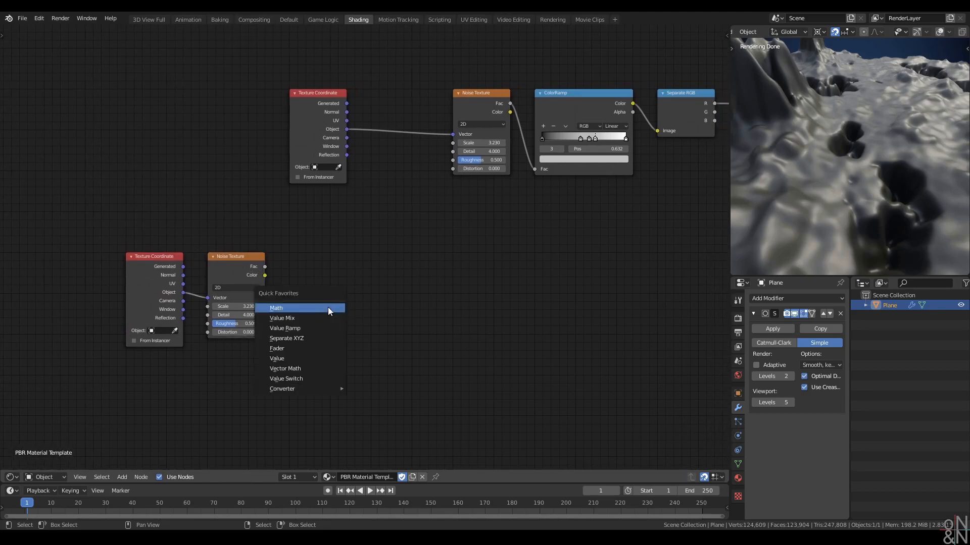
mouse_move(310, 389)
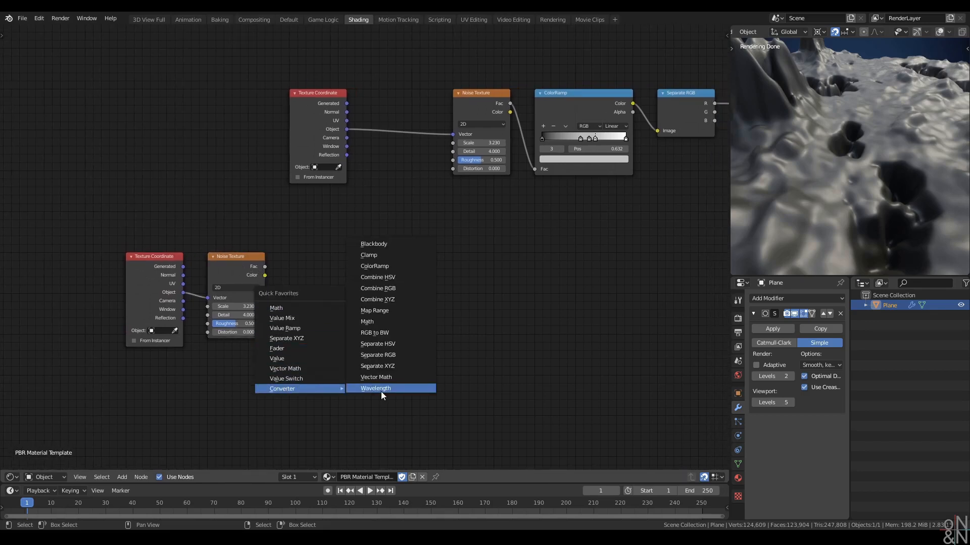
left_click(383, 360)
left_click(286, 258)
left_click_drag(264, 275, 288, 295)
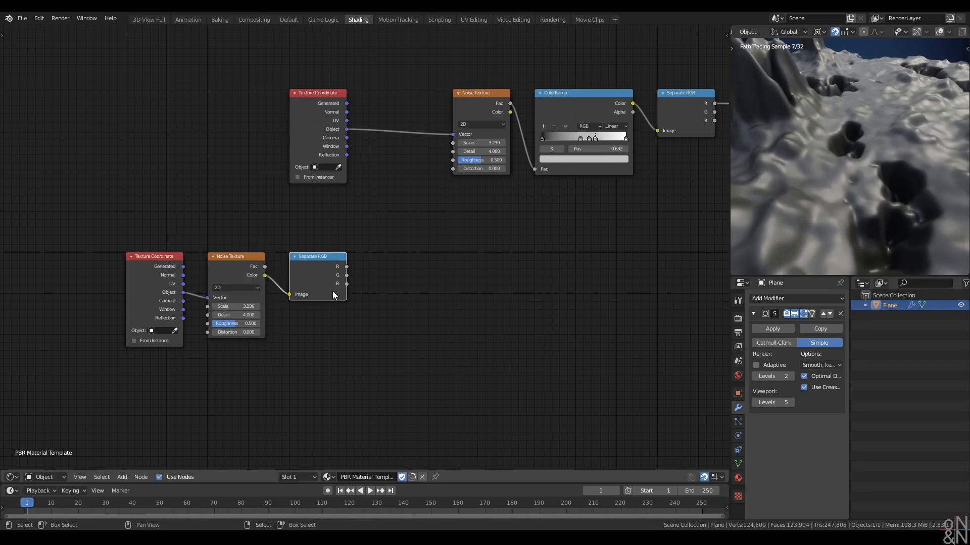
left_click(347, 267)
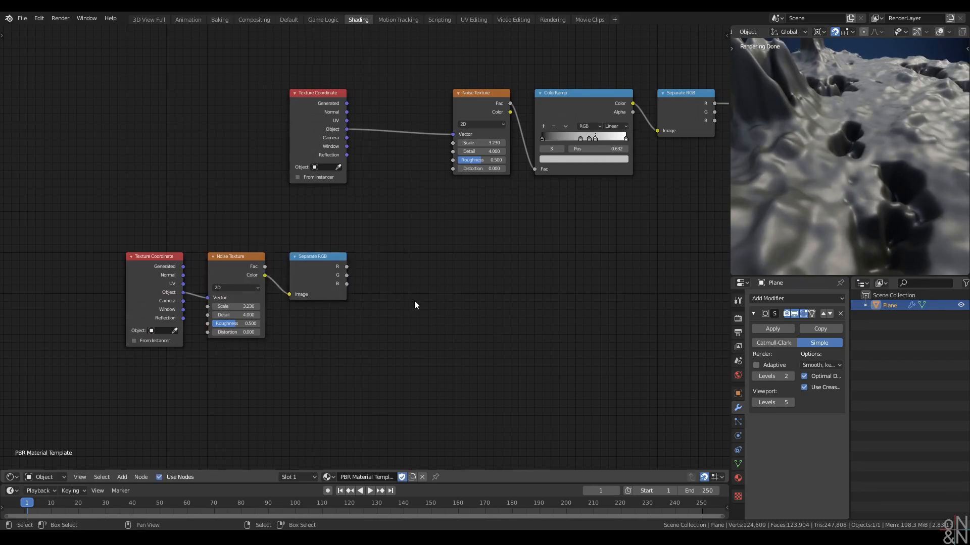
Add the Value to Direction group node to the right of the new Separate RGB node
middle_click_drag(414, 301, 395, 297)
key("shift+a")
mouse_move(384, 319)
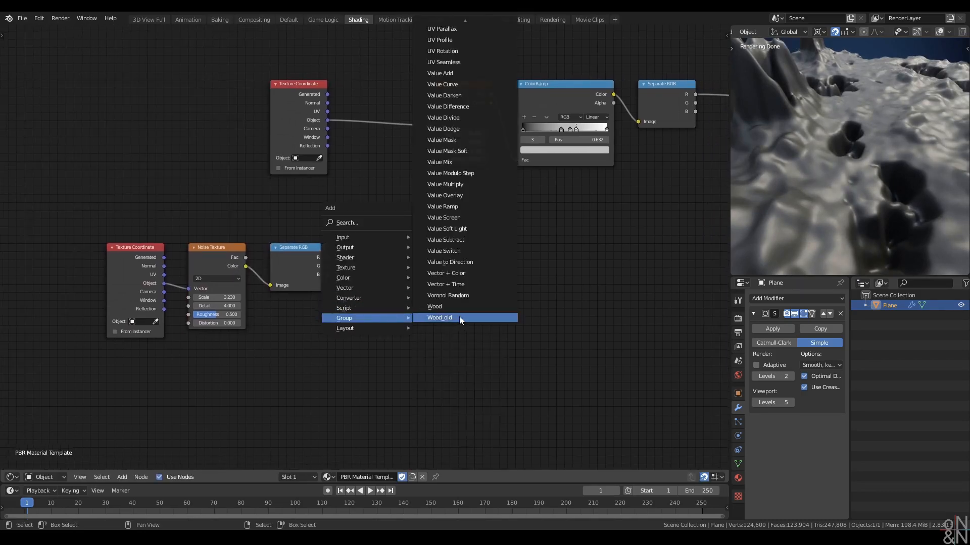
left_click(457, 261)
left_click(380, 254)
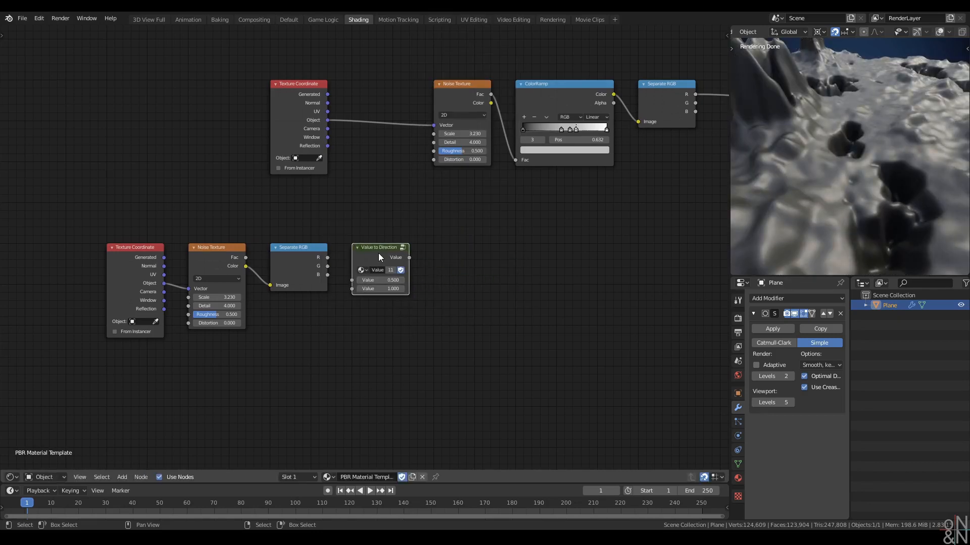
Open the Value to Direction group, move its Group Input below the node row and examine the Multiply, Subtract, Multiply chain
key("Tab")
scroll(378, 253, "down", 1)
middle_click_drag(339, 356, 386, 292)
scroll(349, 259, "up", 2)
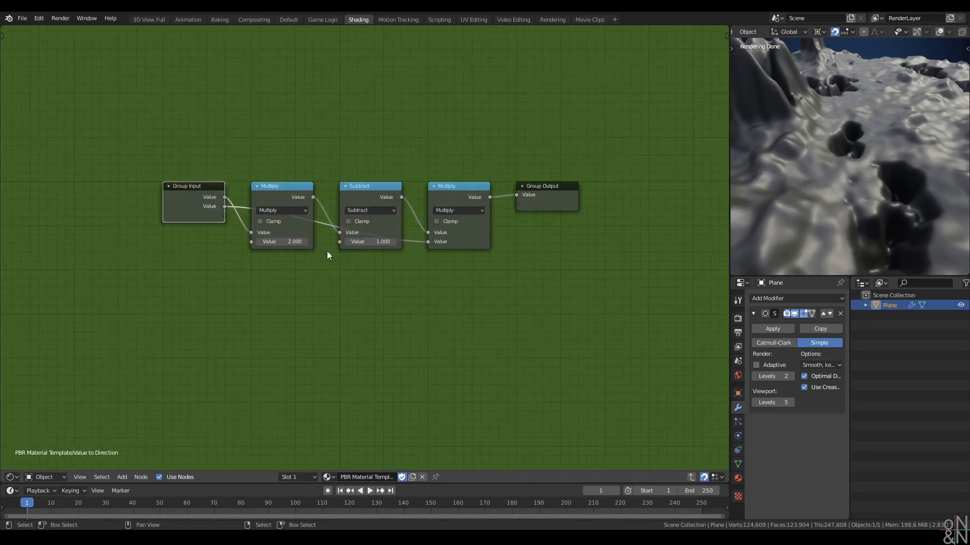
left_click_drag(196, 202, 186, 264)
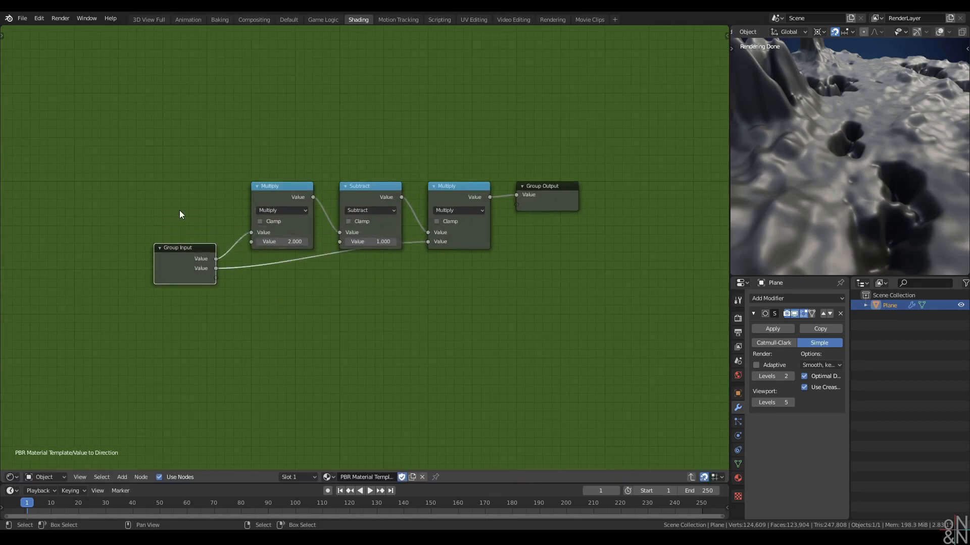
left_click(212, 259)
left_click(285, 192)
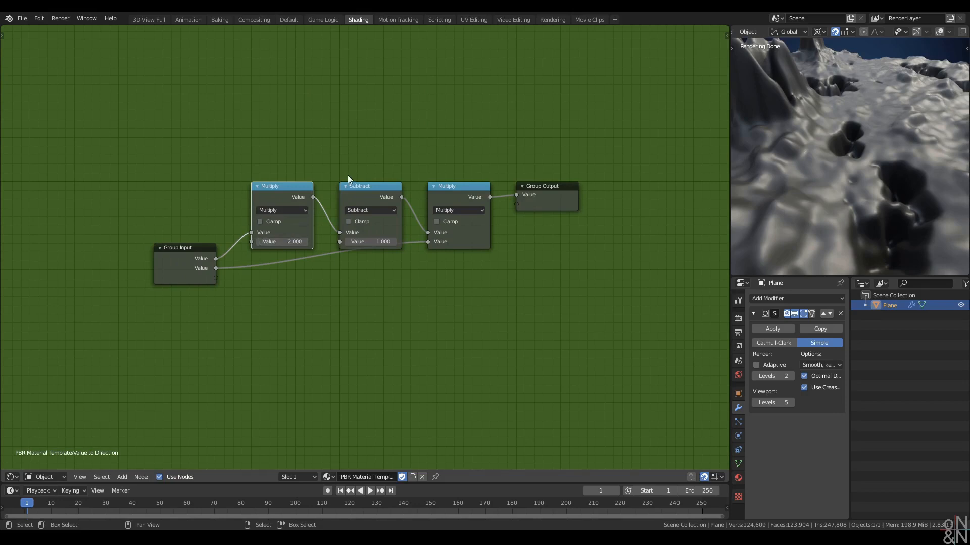
left_click(433, 287)
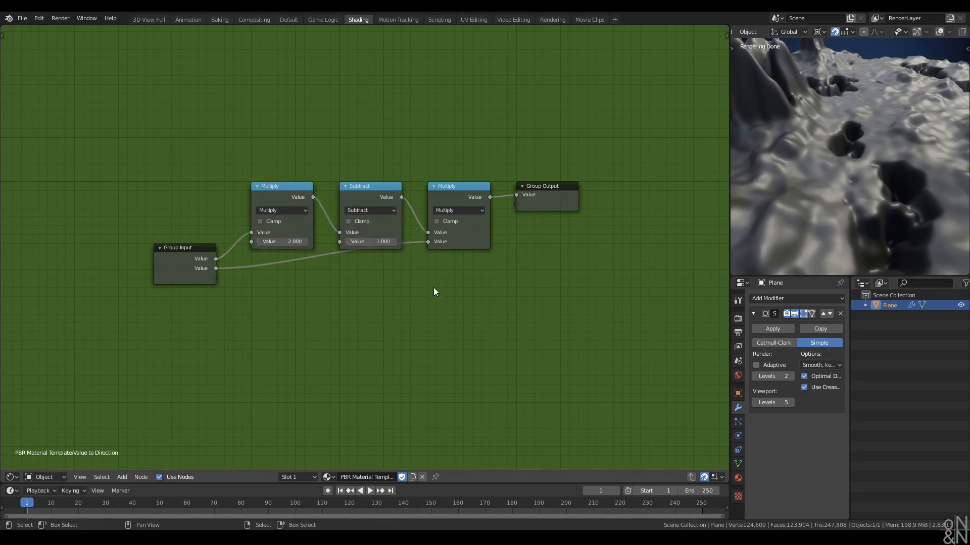
left_click(458, 194)
left_click(179, 261)
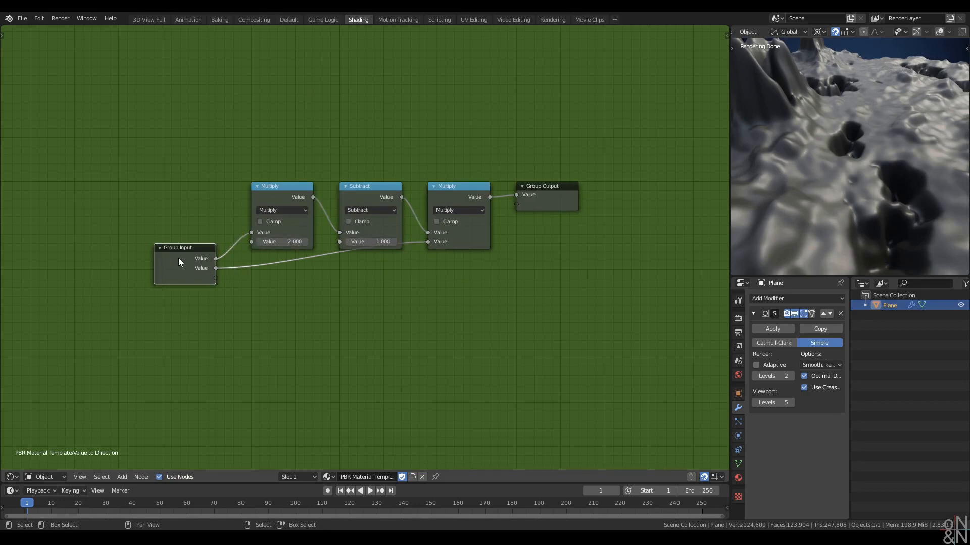
Set the Value to Direction node's second Value to 1.000 in the main node tree and recheck the group's inner math nodes
key("Tab")
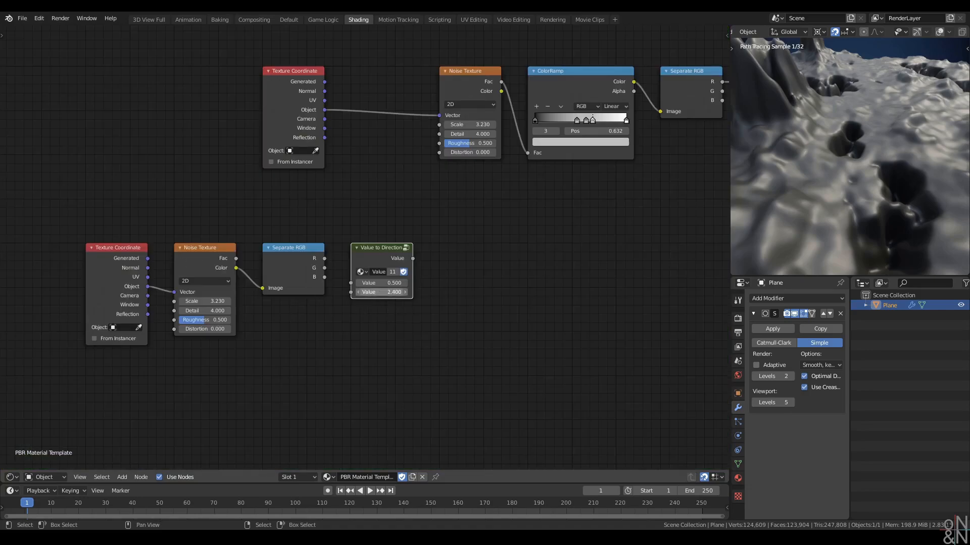
left_click_drag(381, 293, 383, 293)
key("Tab")
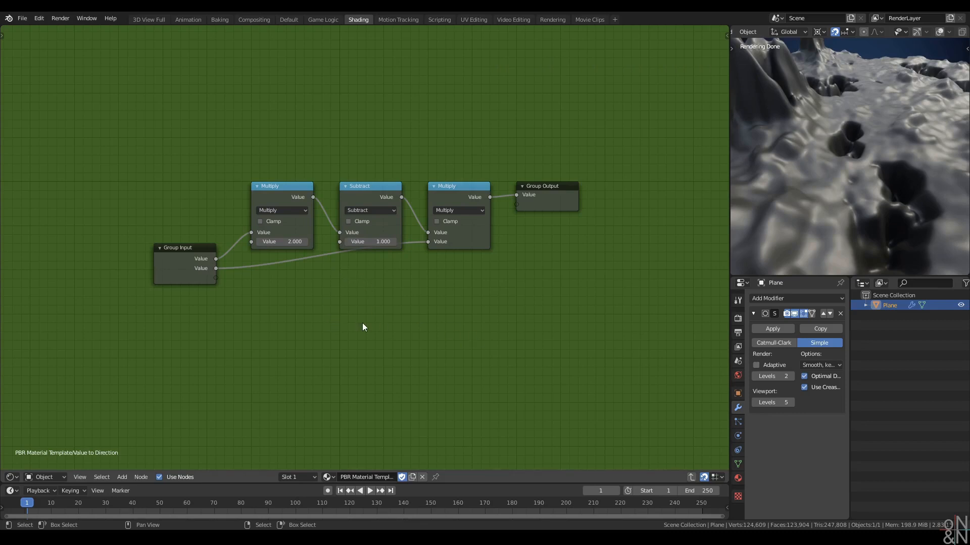
key("Tab")
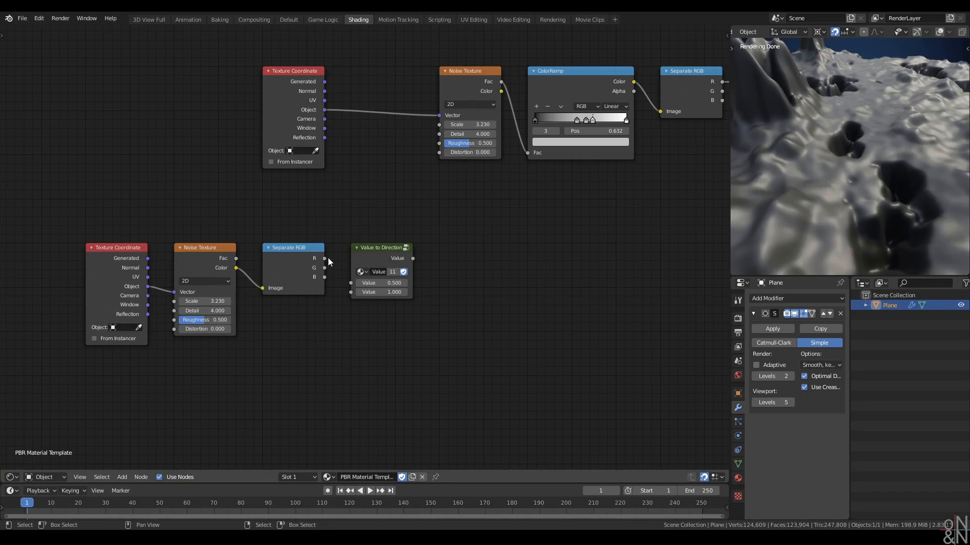
Connect Separate RGB's R output to the Value to Direction group, duplicate the group below and connect G to the copy
left_click_drag(328, 261, 352, 283)
left_click(378, 250)
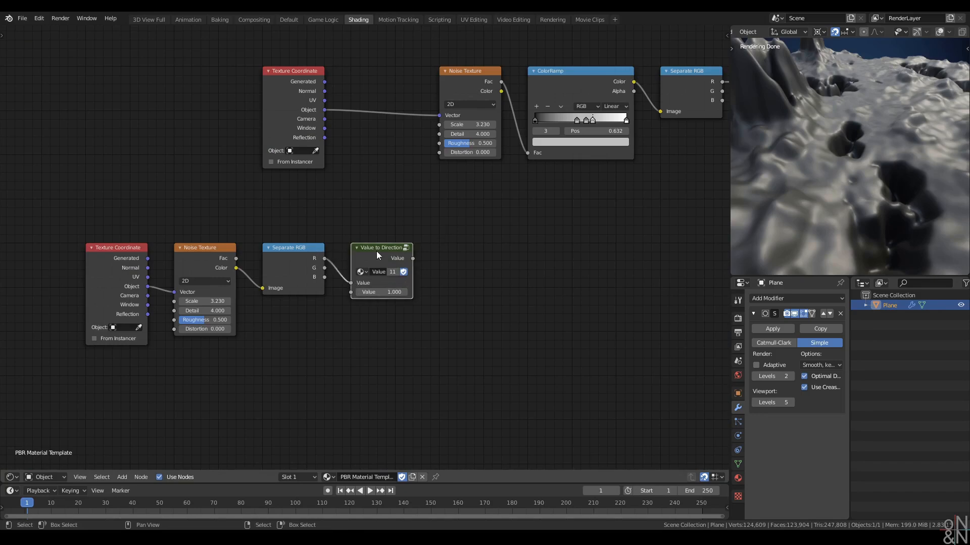
key("shift+d")
left_click(357, 301)
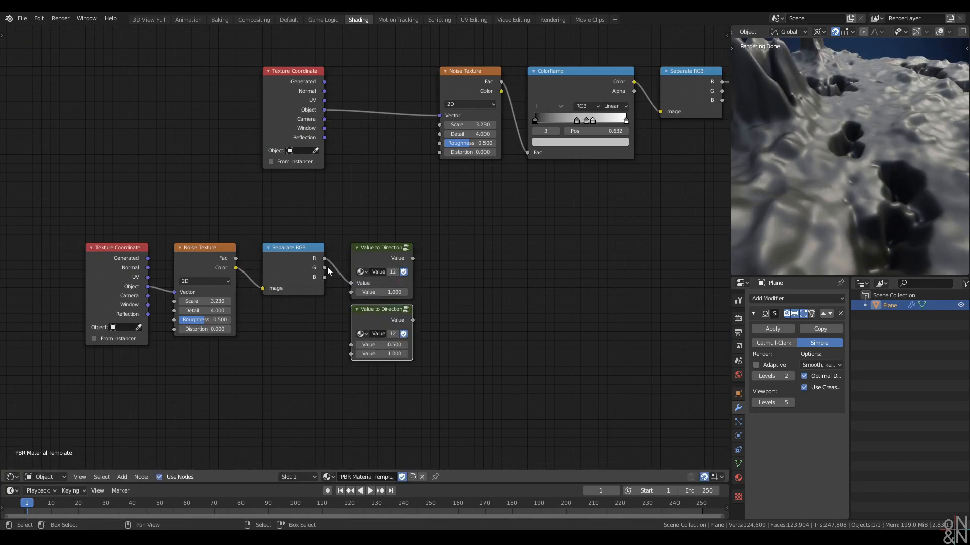
left_click_drag(325, 268, 351, 344)
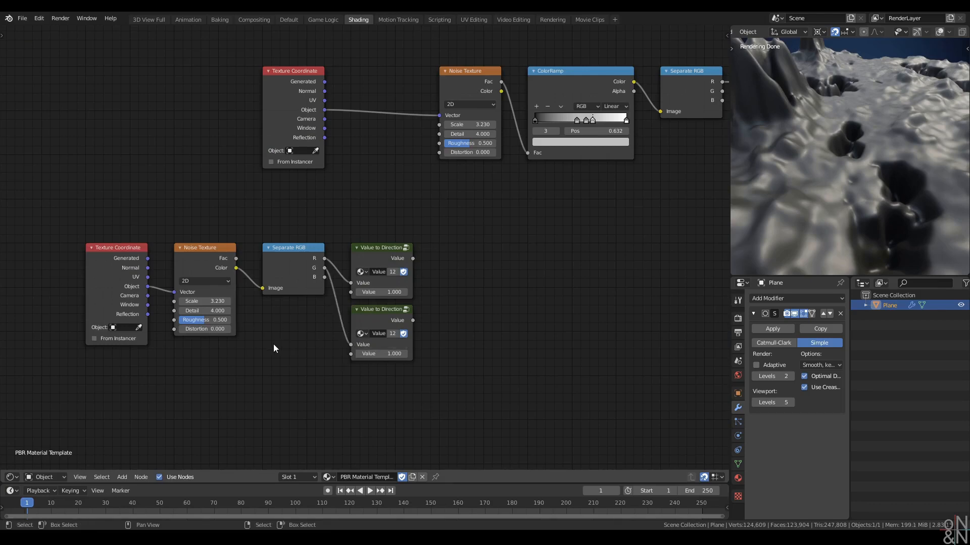
Add a Fader group below the Separate RGB node and connect its Fac to the second Value of both Value to Direction nodes
key("shift+a")
left_click(255, 305)
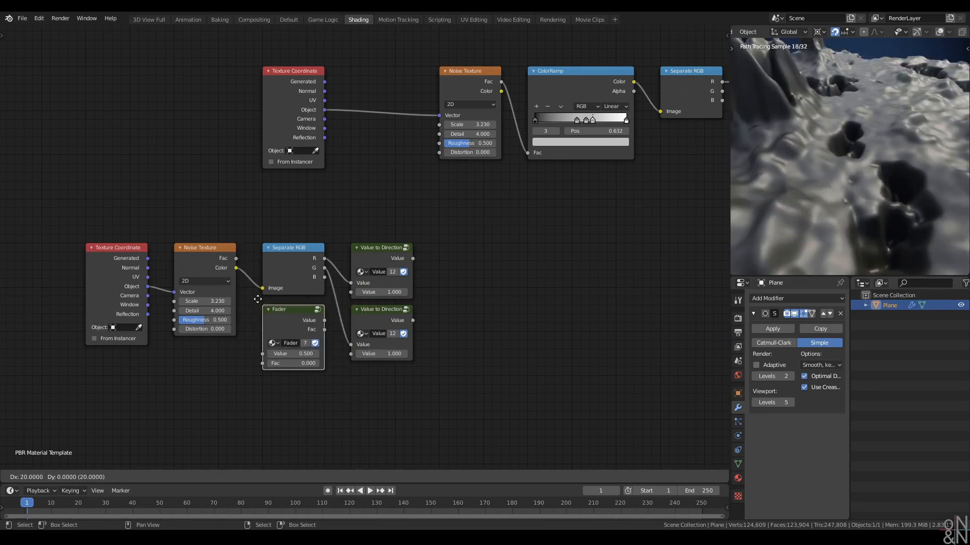
left_click(257, 299)
left_click(333, 393)
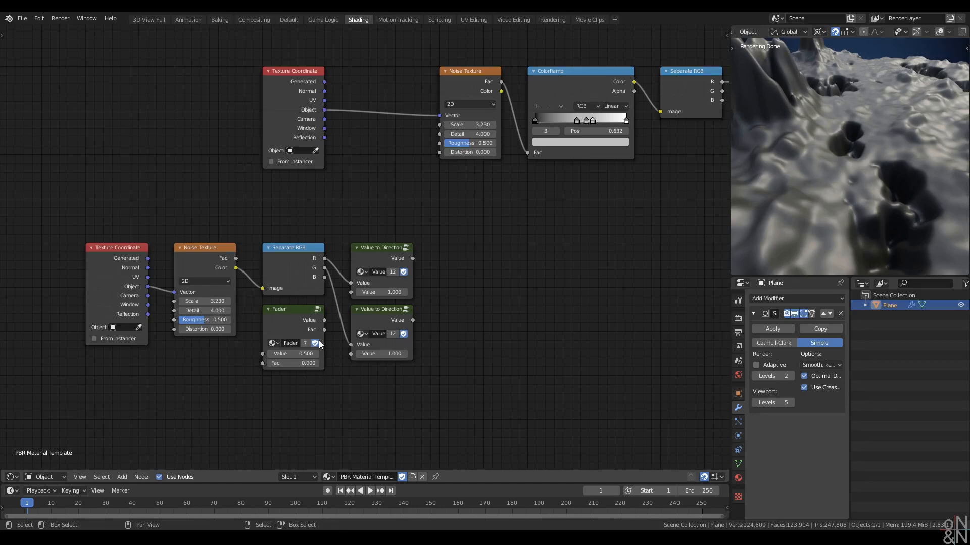
left_click_drag(324, 329, 351, 292)
Add a Combine XYZ node and connect the two Value to Direction outputs to its X and Y inputs
left_click(472, 325)
key("q")
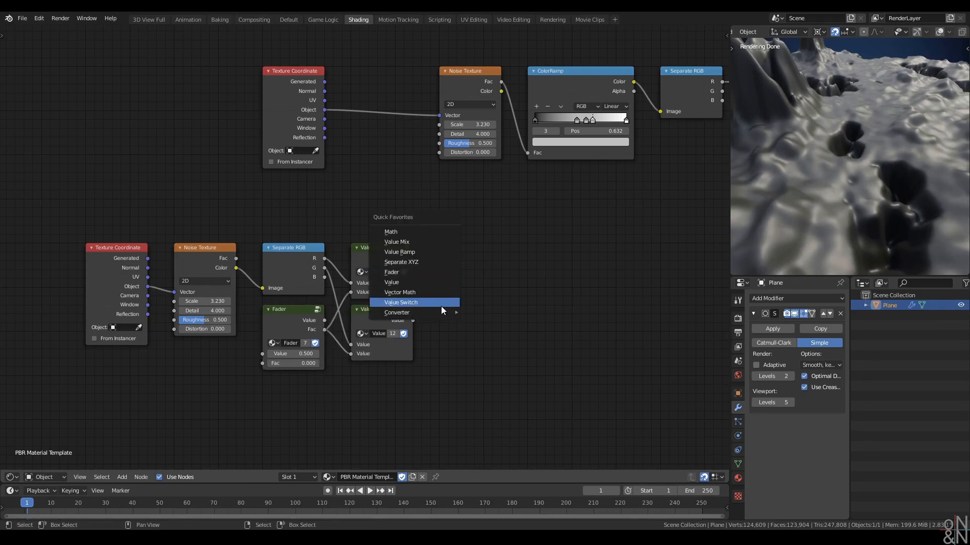
mouse_move(441, 311)
left_click(504, 368)
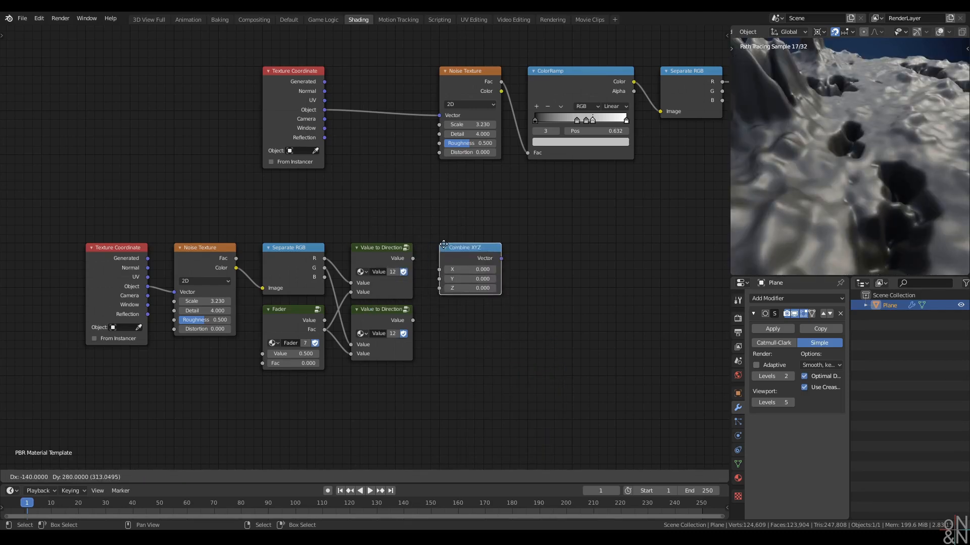
left_click(475, 264)
right_click_drag(389, 255, 481, 257, "alt")
right_click_drag(390, 316, 475, 270, "alt")
Shift the whole lower distortion chain horizontally until Combine XYZ sits below the upper Texture Coordinate node
left_click_drag(579, 243, 126, 325)
key("g")
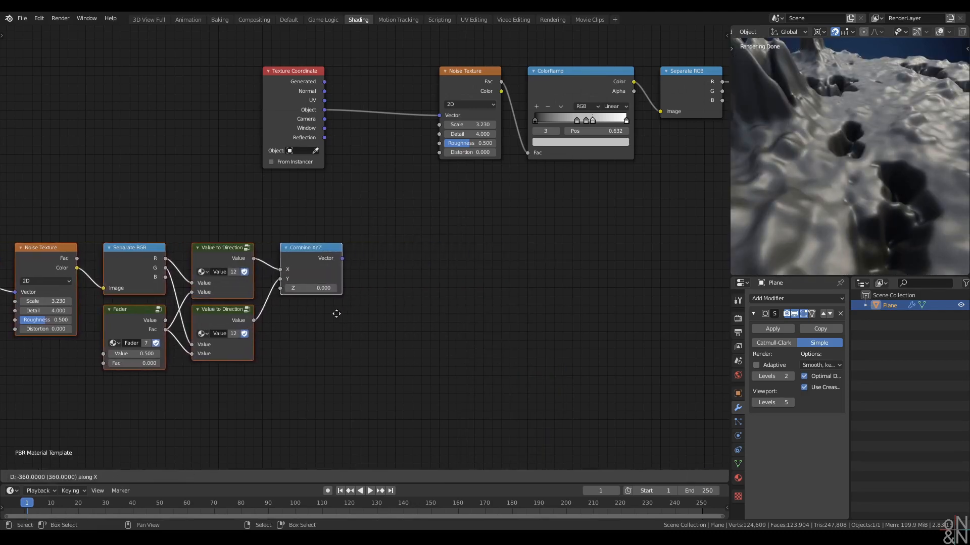
left_click(322, 312)
left_click(323, 314)
Insert a Vector Math Add node between the upper Texture Coordinate and Noise Texture, and feed it the Combine XYZ vector
middle_click_drag(372, 202, 386, 227)
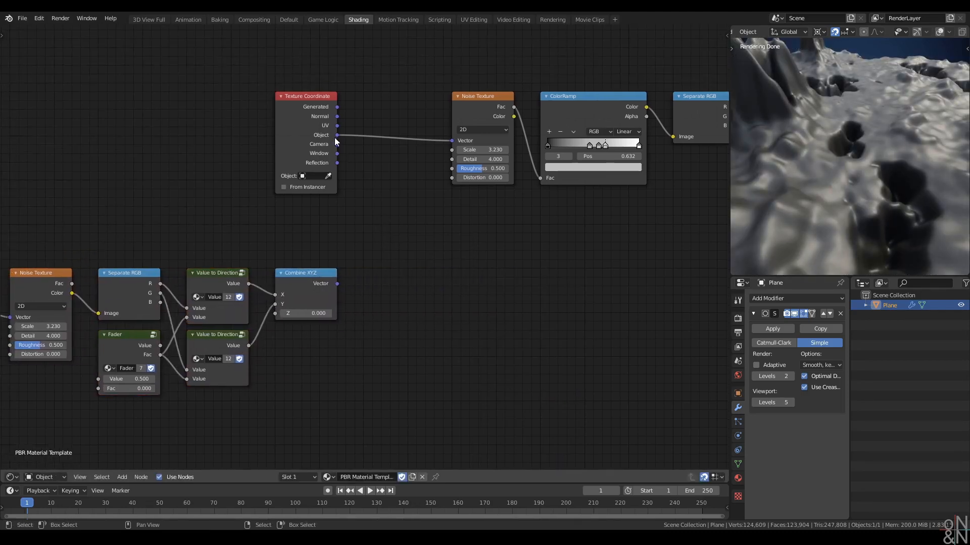
left_click(470, 121)
left_click(404, 212)
key("shift+a")
left_click(387, 192)
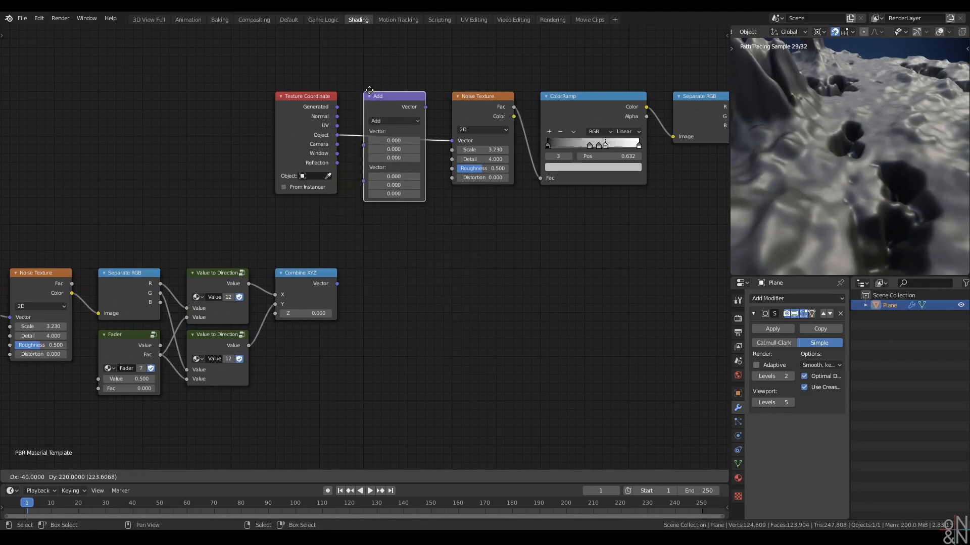
left_click(367, 93)
left_click_drag(336, 283, 365, 141)
Move the lower distortion chain vertically closer to the upper row of nodes
middle_click_drag(311, 256, 429, 249)
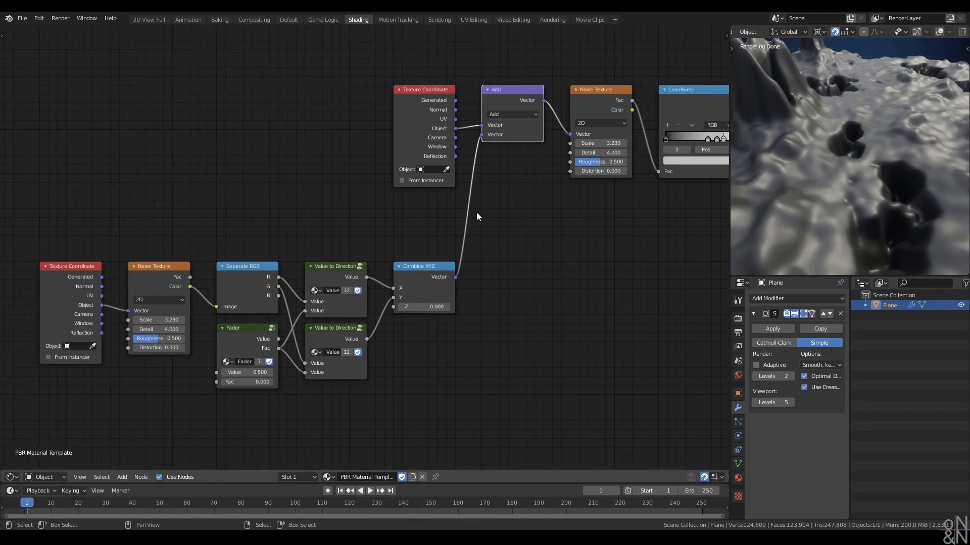
left_click_drag(476, 212, 86, 348)
key("g")
key("y")
left_click(472, 243)
left_click(532, 280)
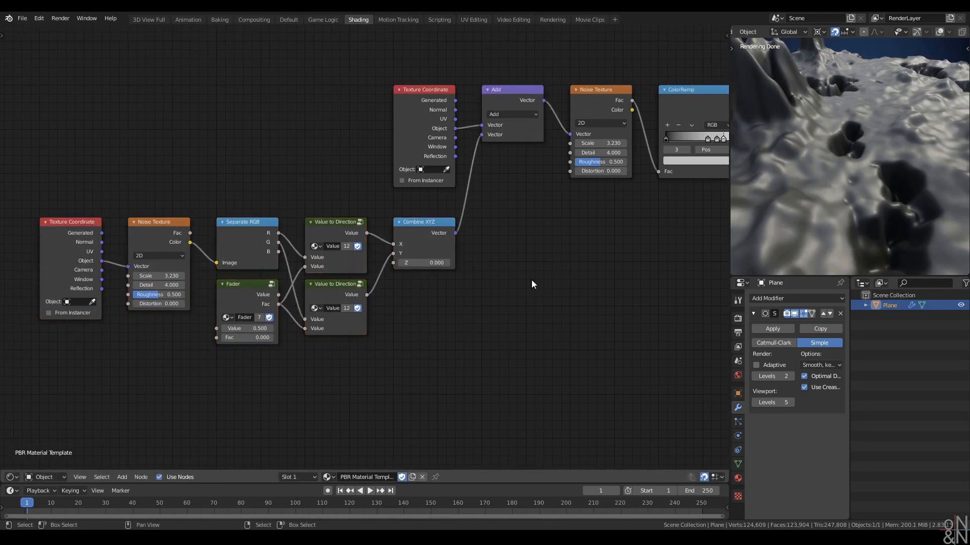
Set the distortion Noise Texture's Detail to 2 and its Scale to 32.530
middle_click_drag(531, 280, 524, 306)
left_click(152, 312)
type("4.0")
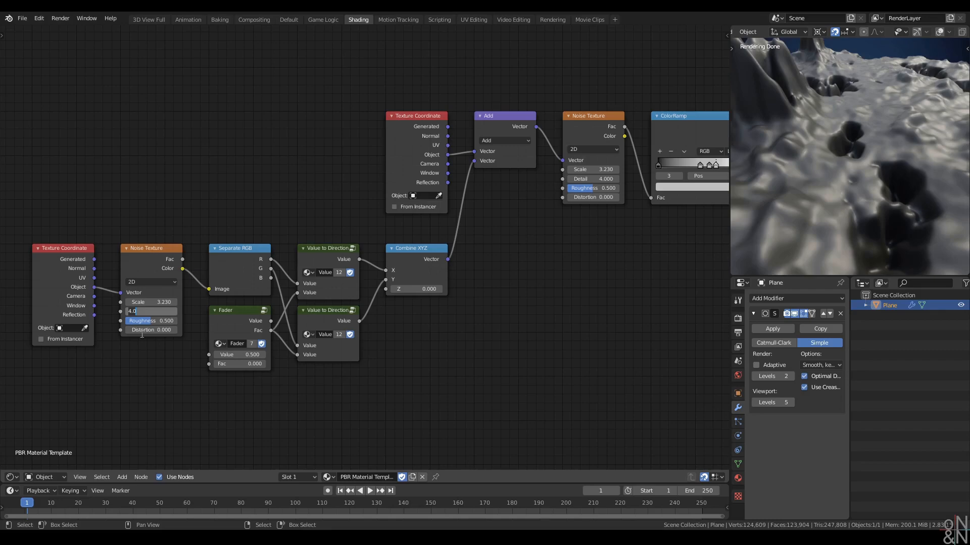
type("2")
key("Return")
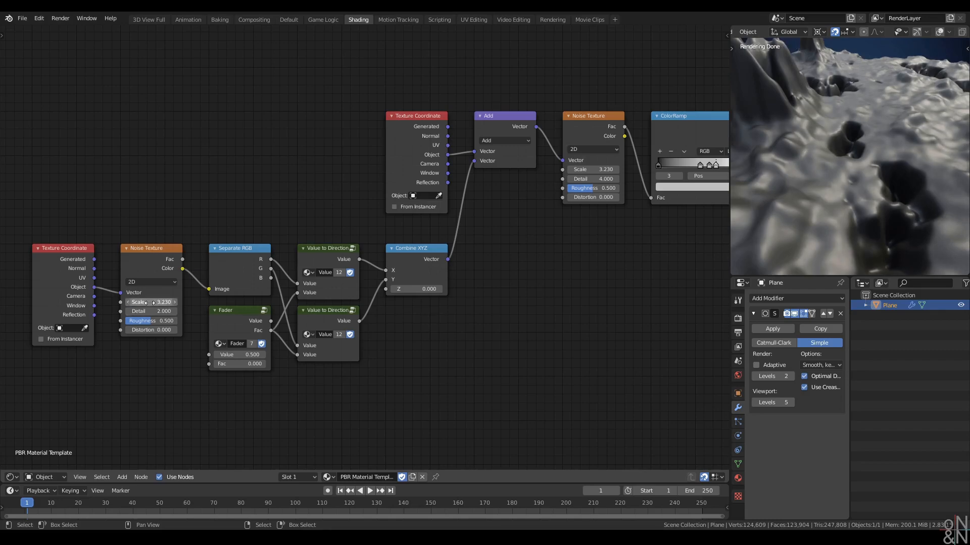
left_click_drag(151, 302, 276, 302)
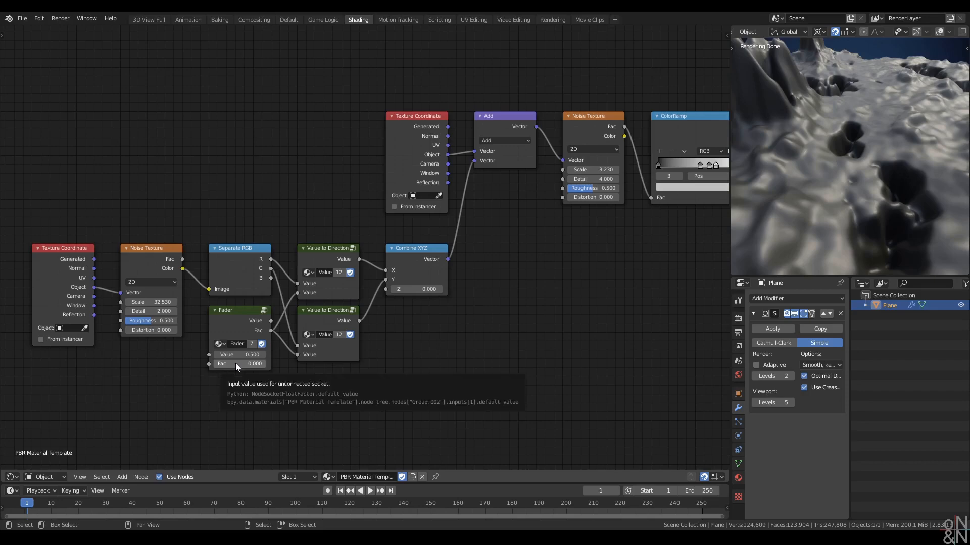
Set the Fader's Fac to 0.016 and the distortion noise Scale to 58.630, and inspect the terrain in the rendered view
middle_click_drag(824, 193, 832, 124)
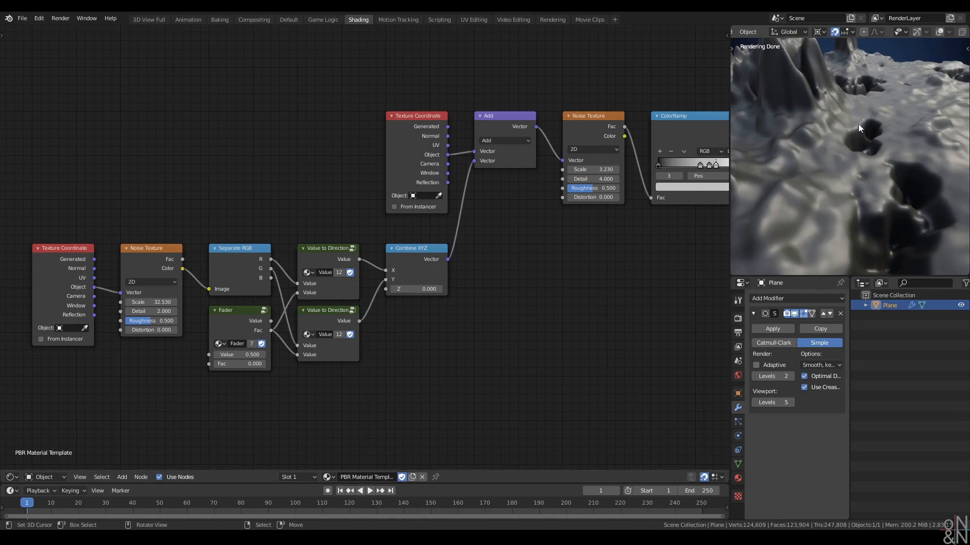
middle_click_drag(890, 229, 890, 208)
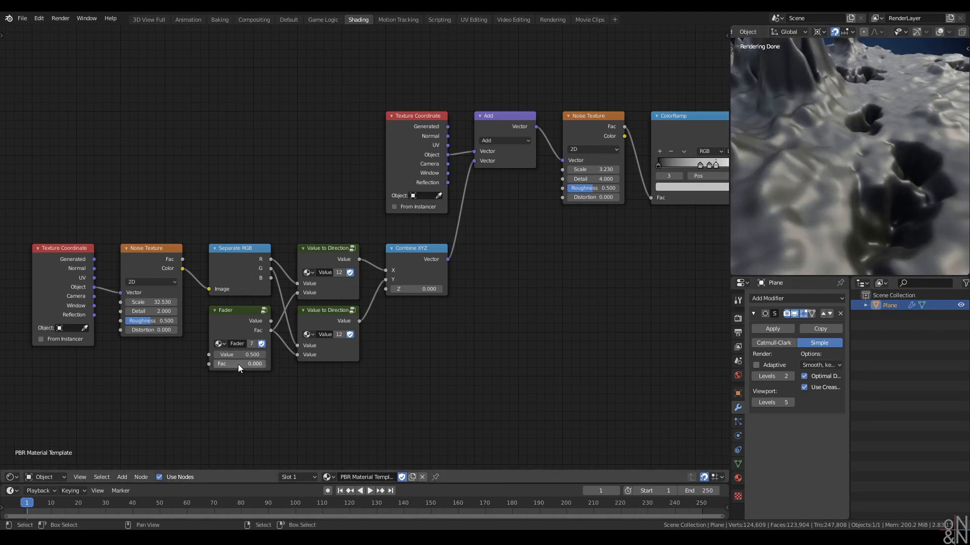
mouse_move(238, 364)
left_mouse_down("shift")
mouse_move(264, 365)
mouse_move(236, 364)
left_mouse_up("shift")
left_click_drag(151, 302, 170, 302)
left_click_drag(240, 364, 249, 364)
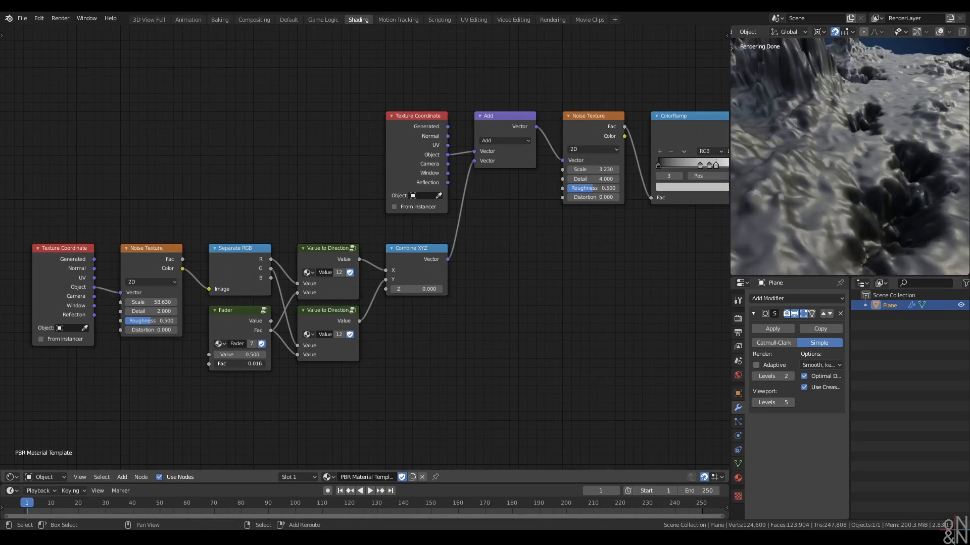
middle_click_drag(891, 144, 786, 177)
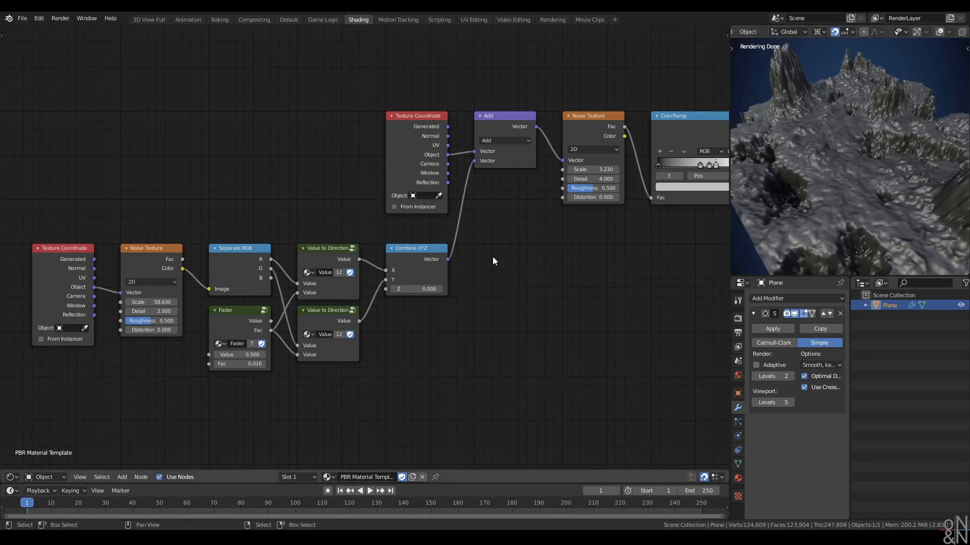
Group the height noise, ColorRamp, Separate RGB and distortion nodes into one node group and reposition its contents near the canvas centre
scroll(475, 269, "down", 3)
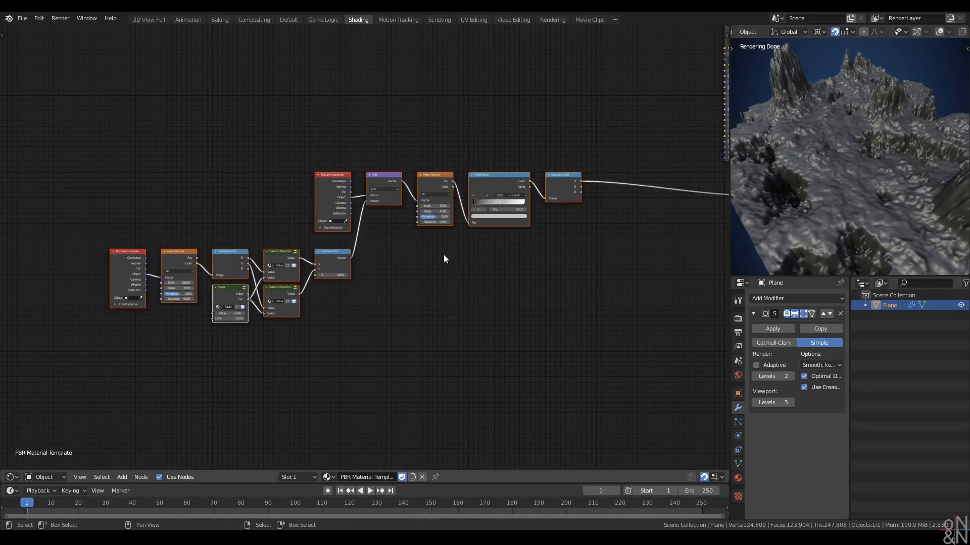
key("ctrl+g")
scroll(444, 255, "down", 7)
key("g")
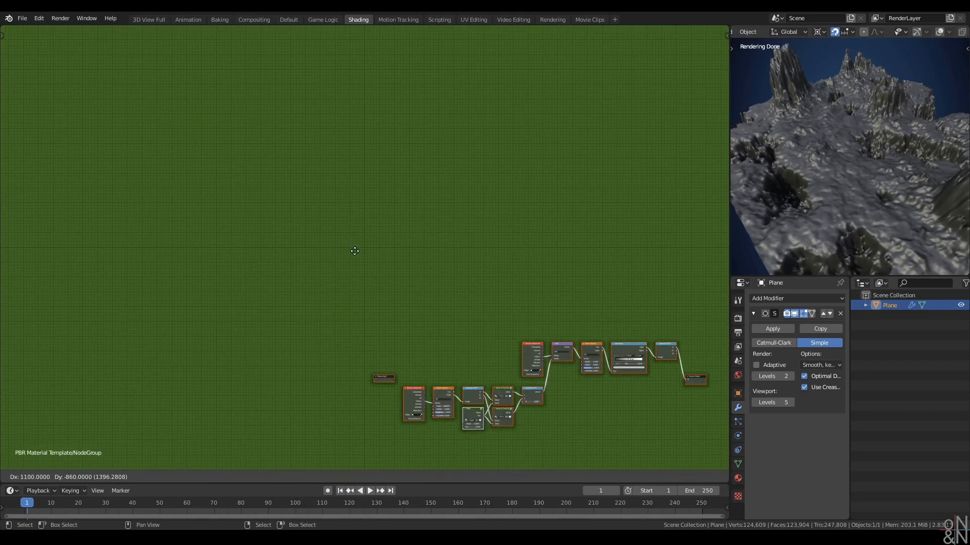
left_click(354, 251)
key("g")
left_click(365, 213)
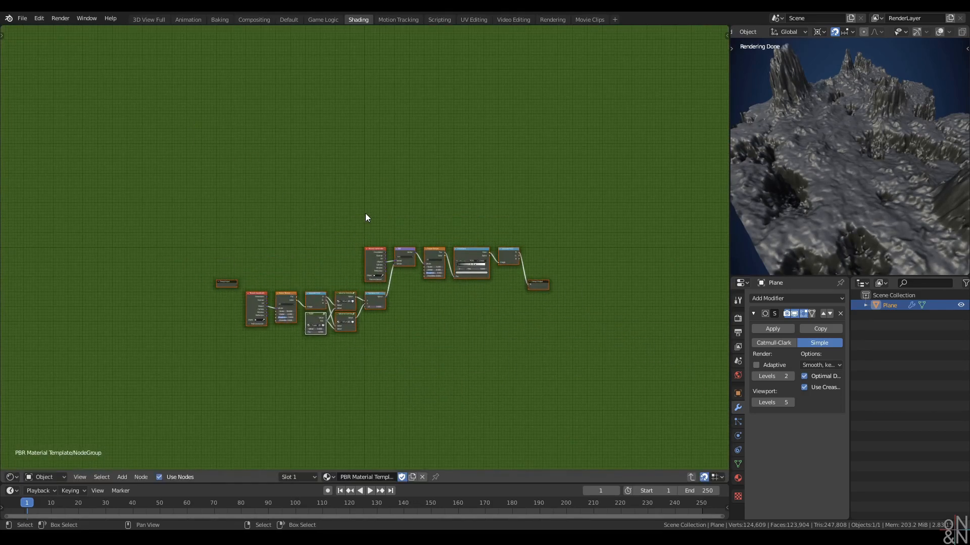
Align the Group Output with the upper node row and rename the group's output socket to Height
scroll(373, 190, "up", 3)
scroll(372, 189, "up", 1)
middle_click_drag(379, 206, 331, 148)
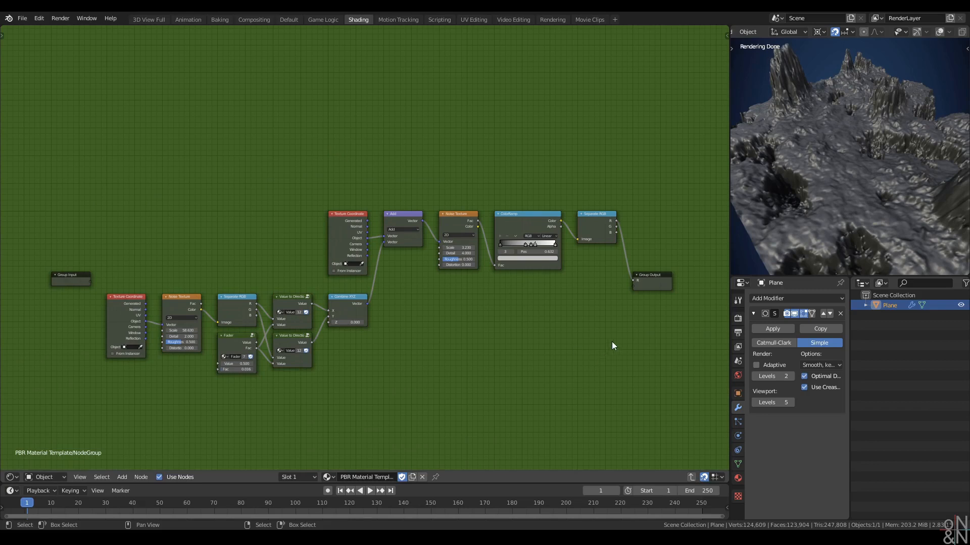
left_click_drag(652, 276, 655, 211)
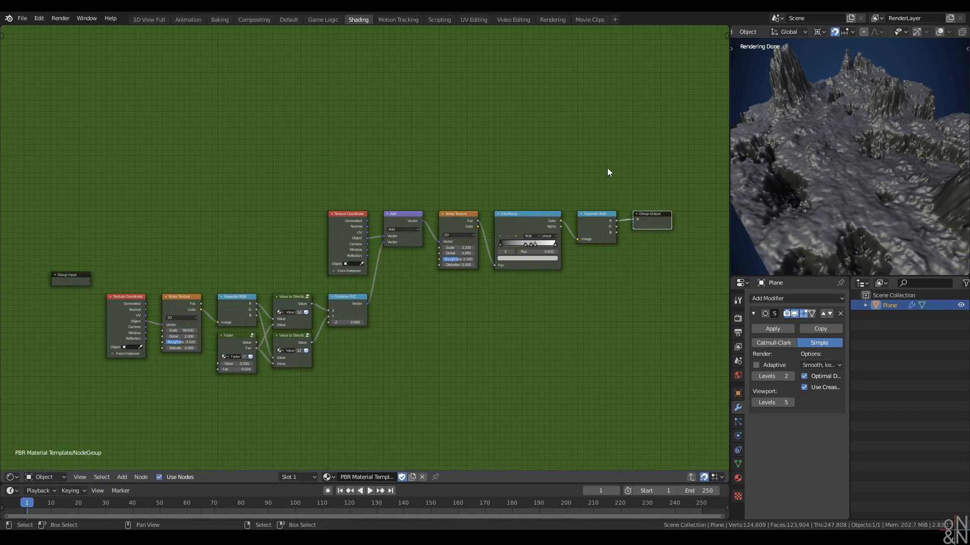
key("n")
left_click(723, 41)
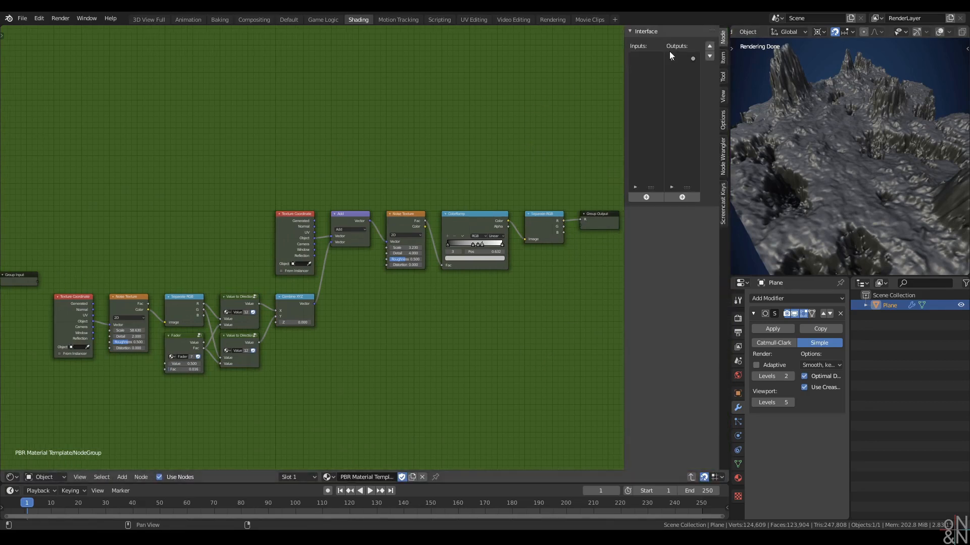
left_click(680, 58)
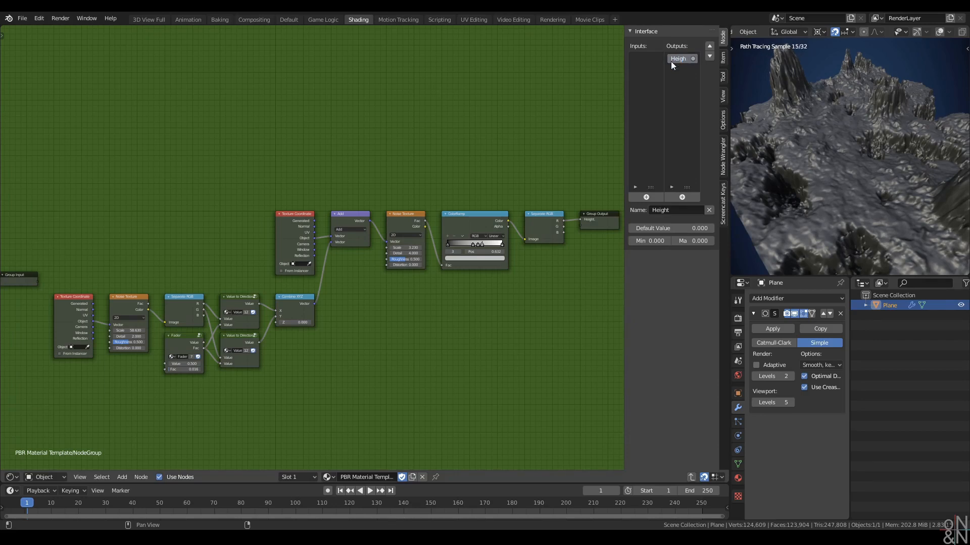
Turn on the Screencast Keys display and hide the sidebar
left_click(725, 202)
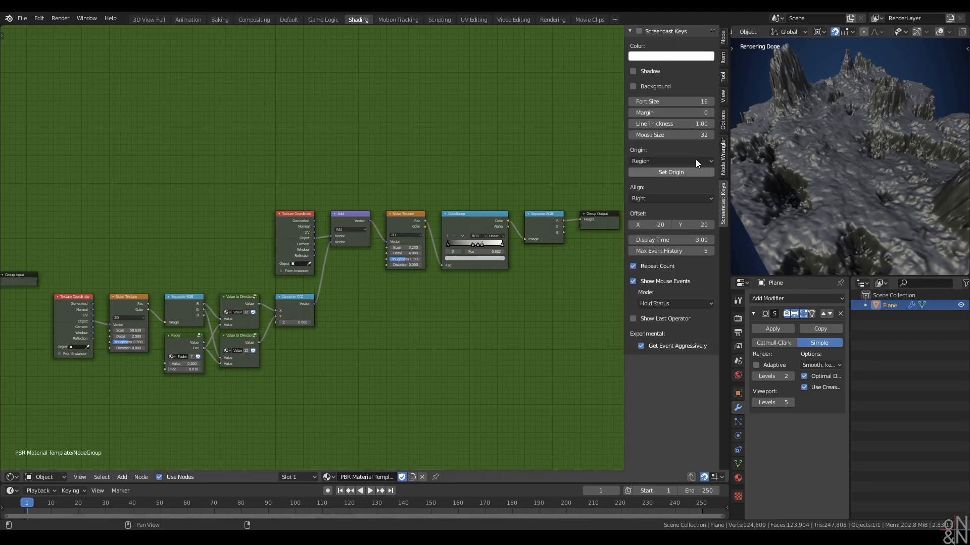
left_click(640, 31)
key("n")
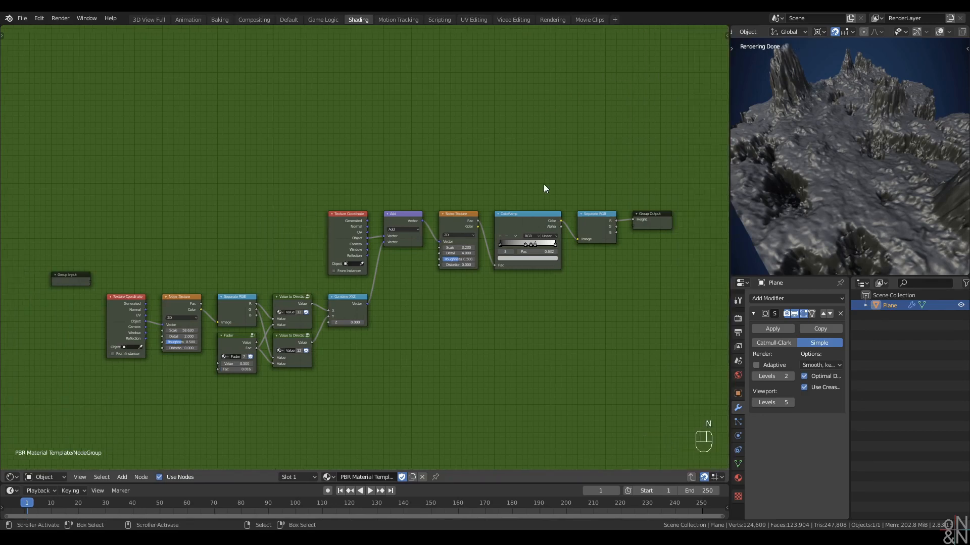
Return to the main material node tree and frame the new group together with the Displacement and shader nodes
key("ctrl+Tab")
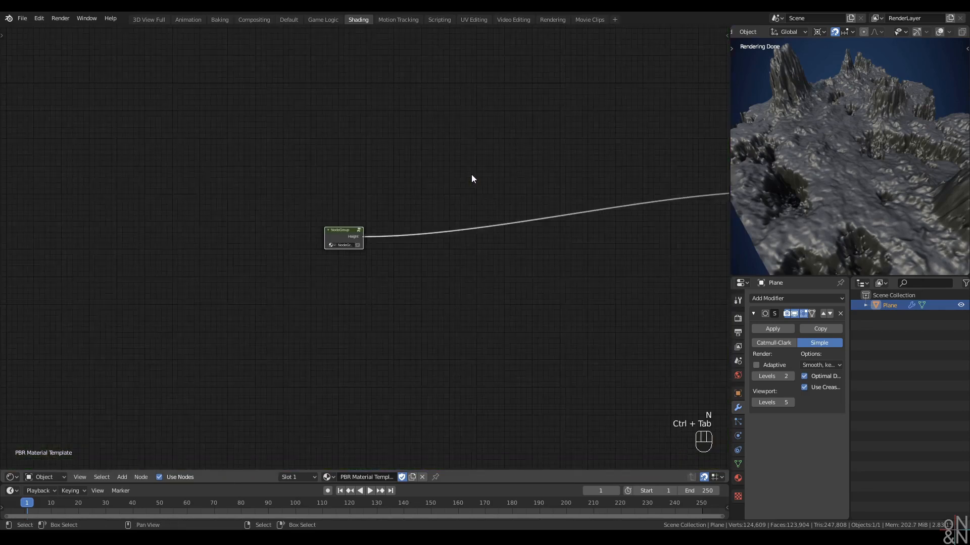
scroll(461, 174, "down", 4)
middle_click_drag(513, 178, 407, 191)
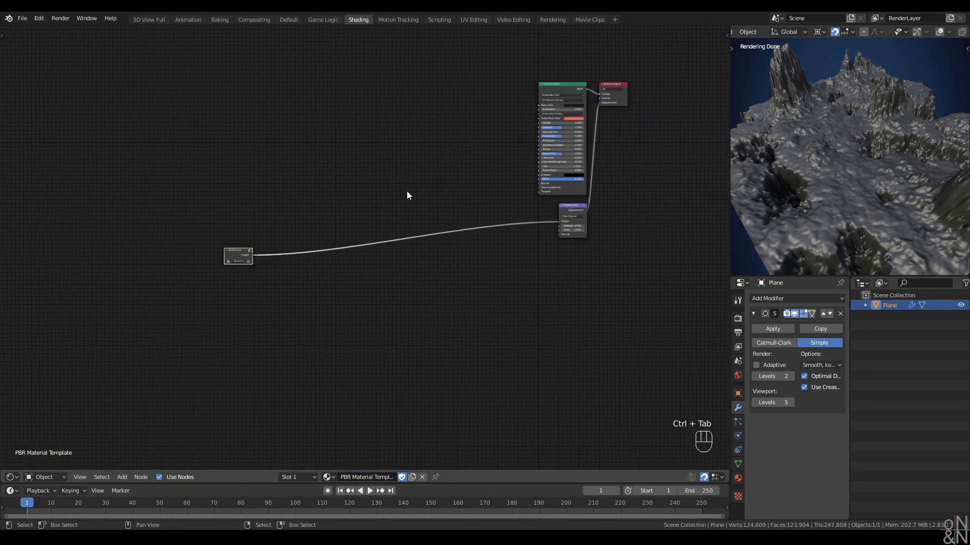
scroll(407, 191, "up", 2)
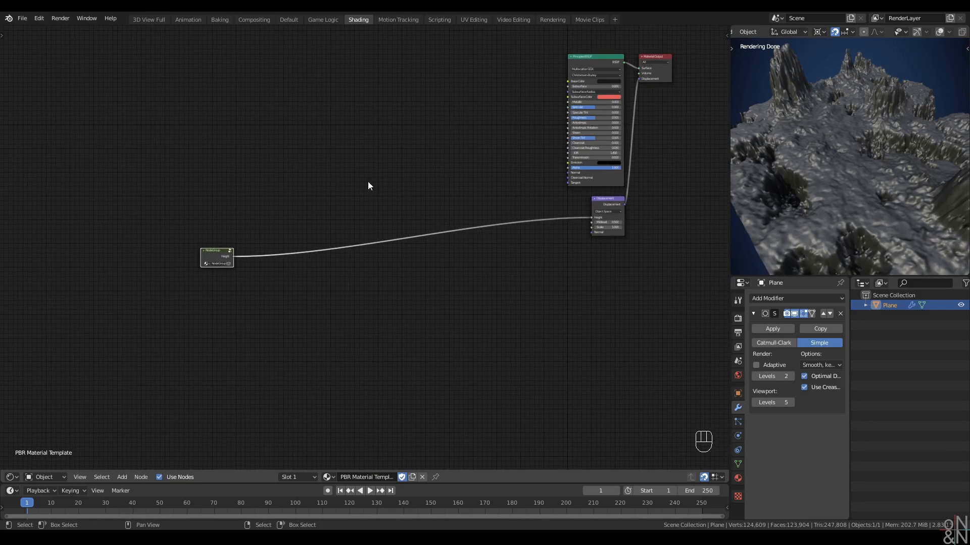
middle_click_drag(368, 186, 320, 222)
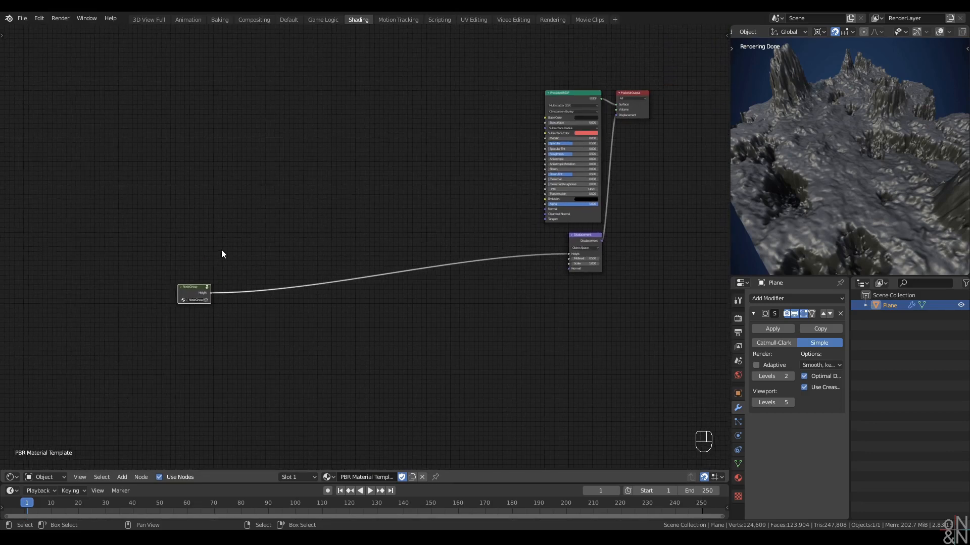
Rename the height node group to Ground Height and move it farther away from the Displacement node
scroll(218, 255, "up", 3)
left_click_drag(145, 299, 158, 300)
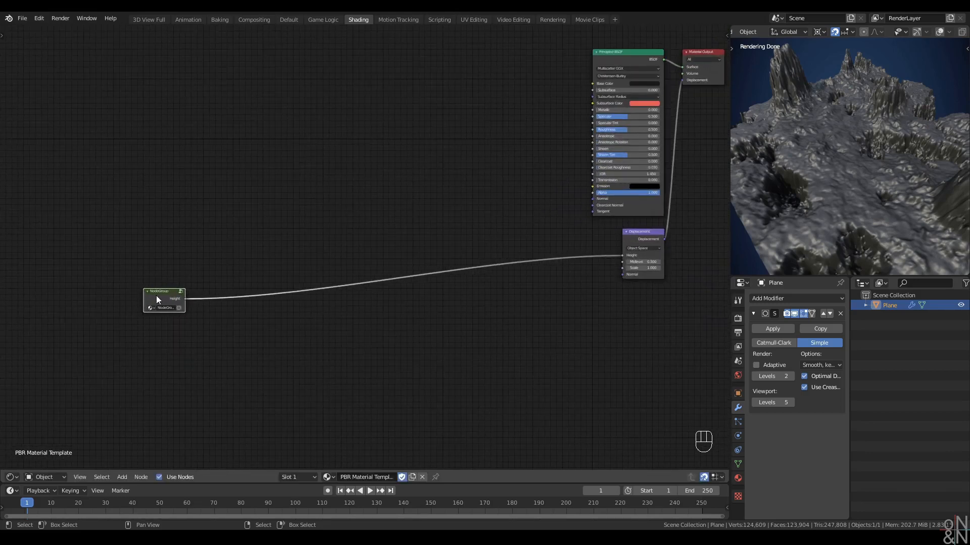
scroll(329, 299, "up", 2)
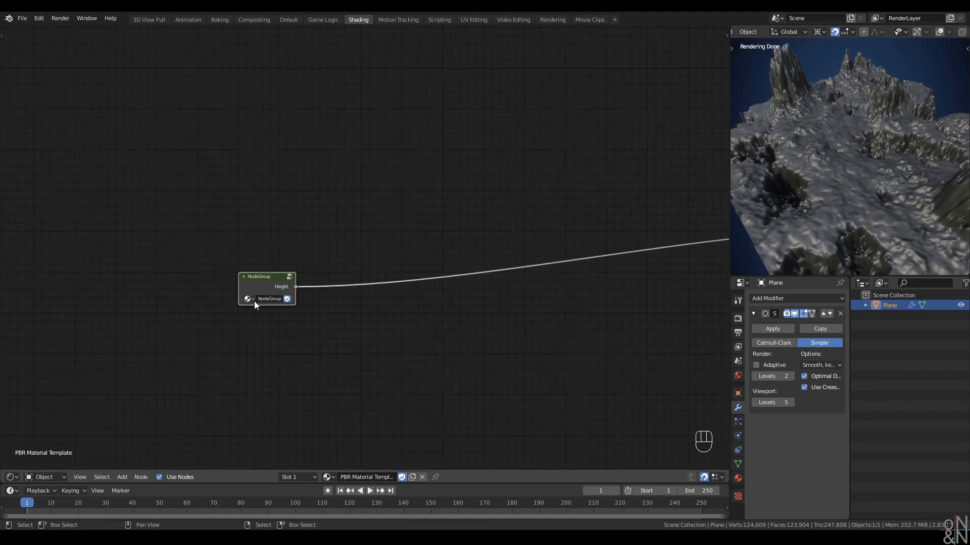
double_click(277, 298)
key("Return")
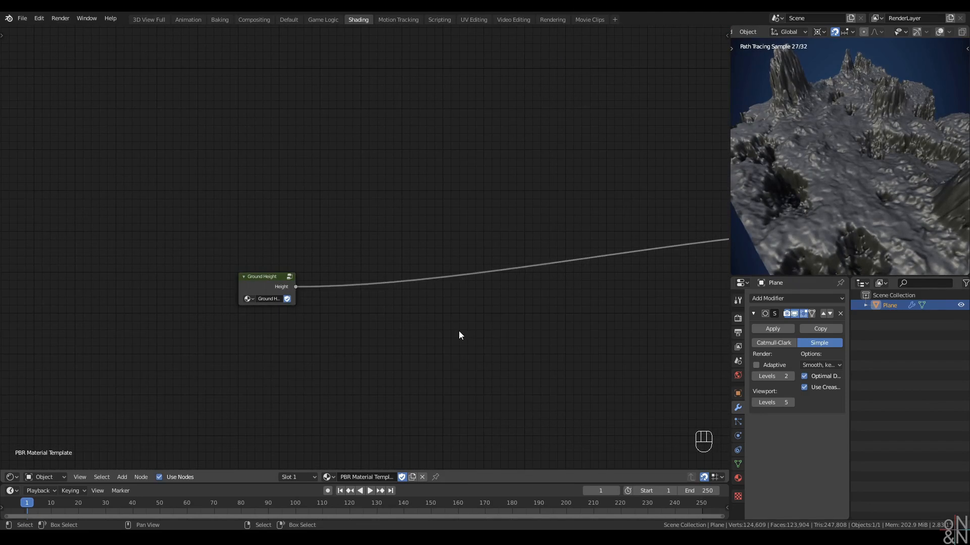
scroll(335, 309, "down", 3)
left_click_drag(147, 285, 96, 285)
middle_click_drag(246, 322, 271, 383)
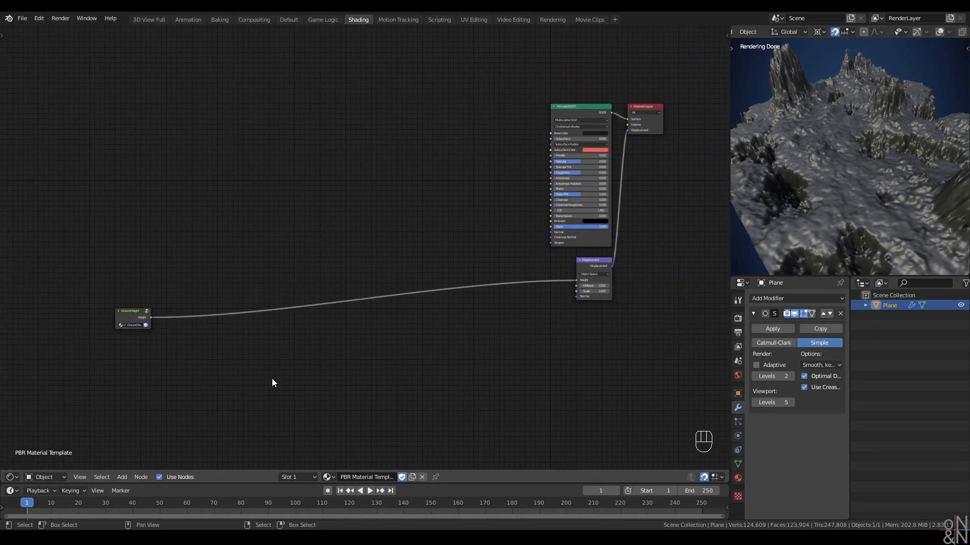
Inspect the displaced terrain up to a side view and preview the Ground Height output directly on it
mouse_move(886, 221)
middle_mouse_down()
mouse_move(831, 213)
mouse_move(801, 186)
mouse_move(857, 190)
mouse_move(835, 204)
mouse_move(835, 149)
mouse_move(840, 179)
mouse_move(826, 188)
mouse_move(880, 189)
mouse_move(889, 179)
mouse_move(878, 199)
mouse_move(875, 186)
mouse_move(851, 176)
mouse_move(853, 197)
mouse_move(848, 172)
mouse_move(800, 186)
middle_mouse_up()
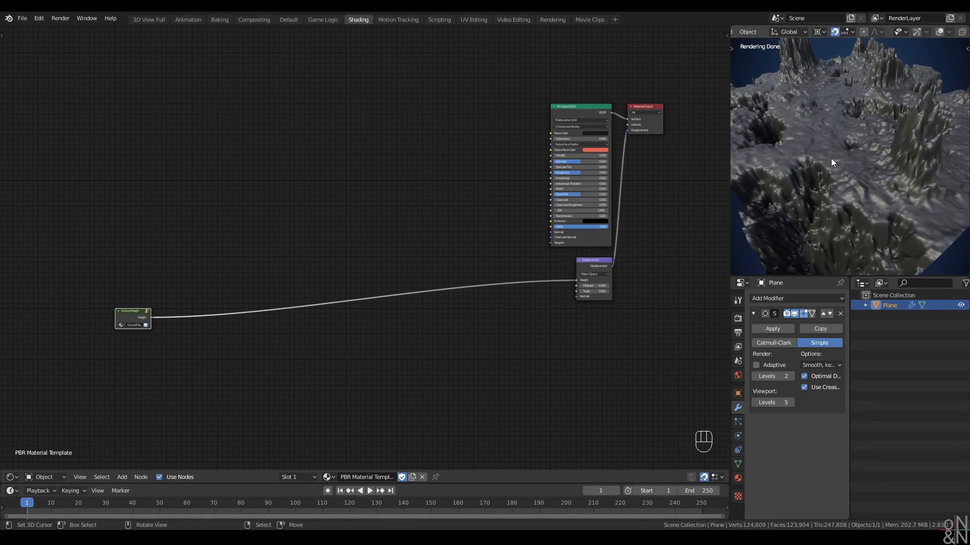
mouse_move(831, 159)
middle_mouse_down()
mouse_move(818, 155)
mouse_move(823, 144)
mouse_move(813, 160)
mouse_move(795, 148)
mouse_move(826, 172)
mouse_move(836, 136)
mouse_move(835, 173)
mouse_move(817, 161)
mouse_move(835, 178)
middle_mouse_up()
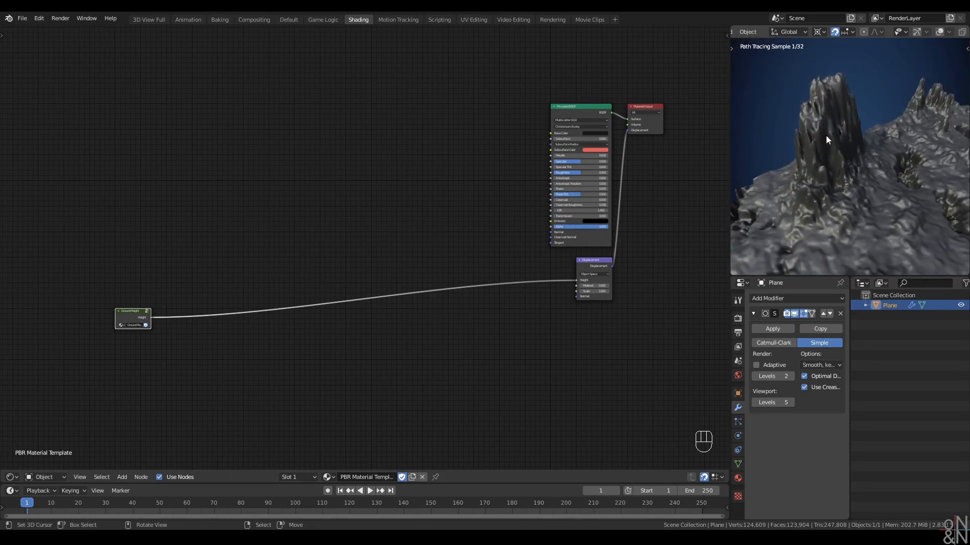
middle_click_drag(826, 136, 835, 153)
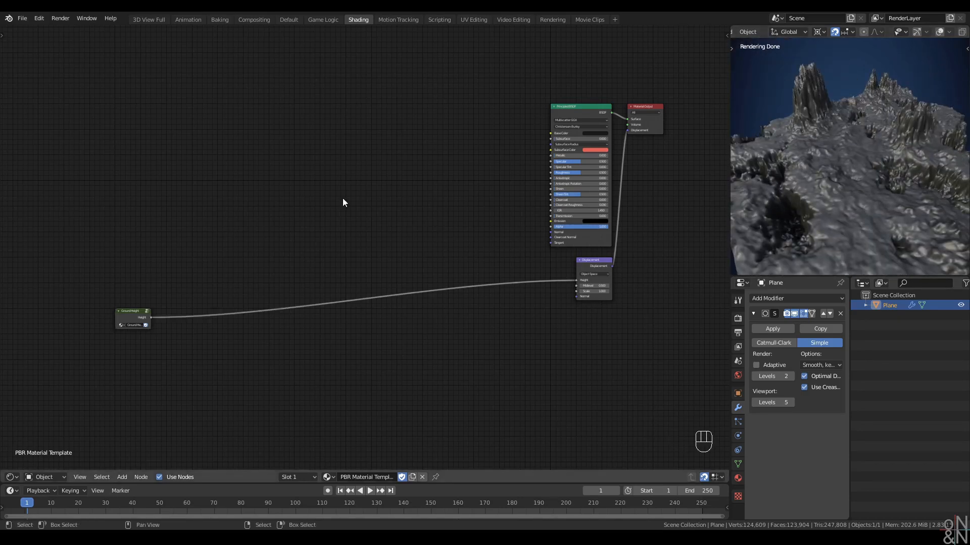
mouse_move(813, 201)
middle_mouse_down()
mouse_move(799, 223)
mouse_move(861, 149)
mouse_move(829, 173)
middle_mouse_up()
key("KP_5")
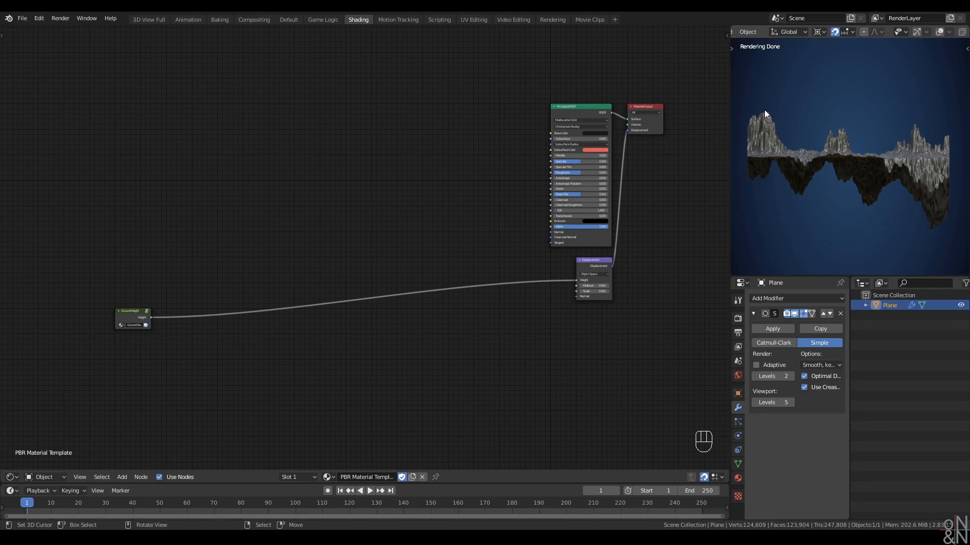
scroll(205, 201, "up", 2)
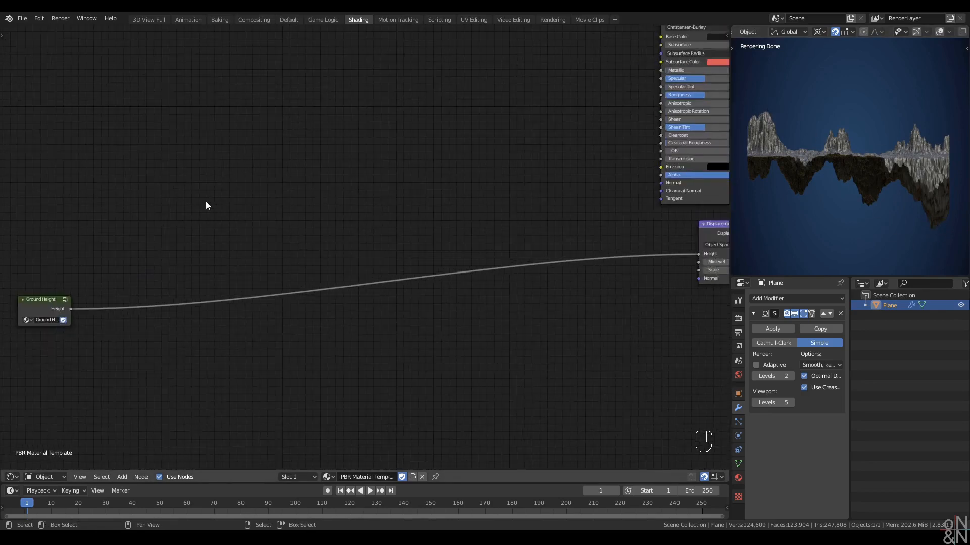
left_click(53, 331, "ctrl+shift")
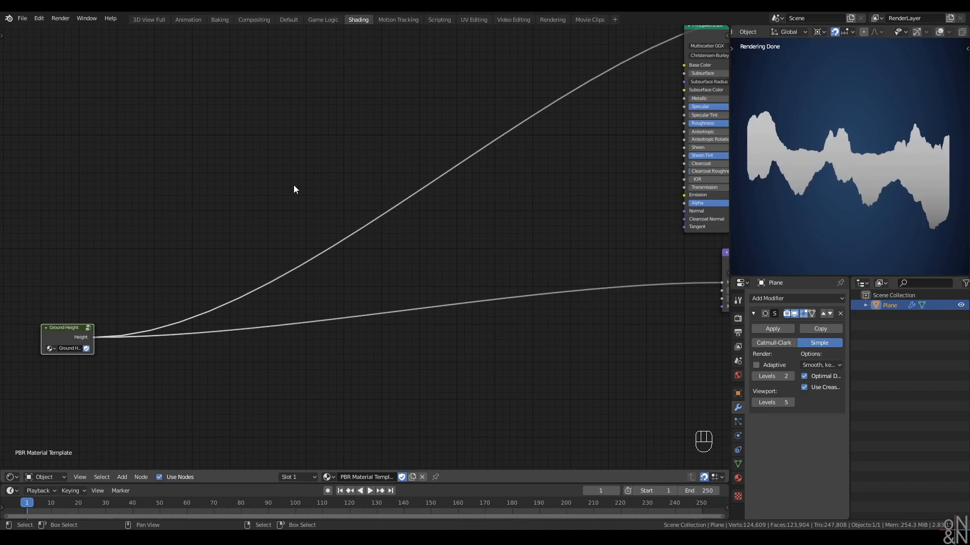
middle_click_drag(884, 189, 810, 176)
key("KP_5")
key("KP_5")
middle_click_drag(857, 137, 862, 145, "shift")
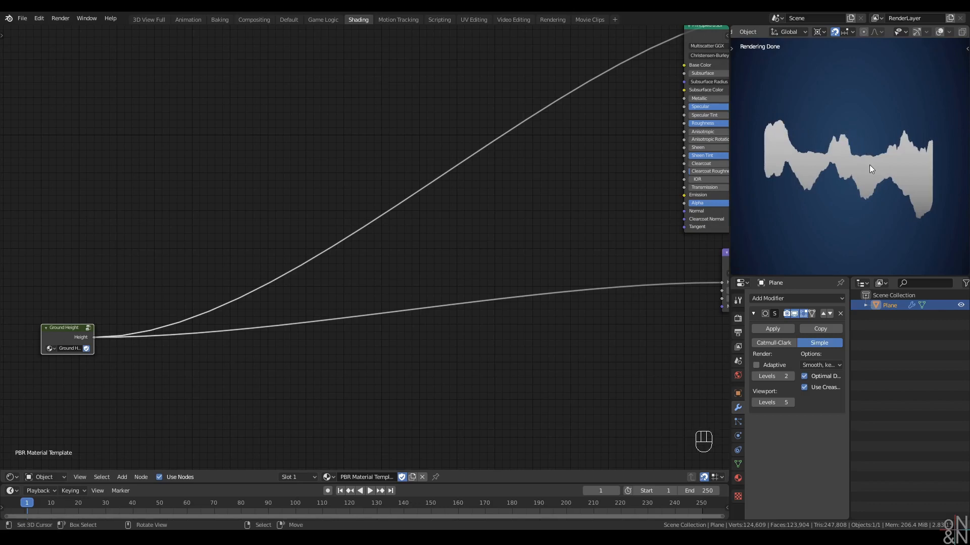
scroll(867, 162, "up", 1)
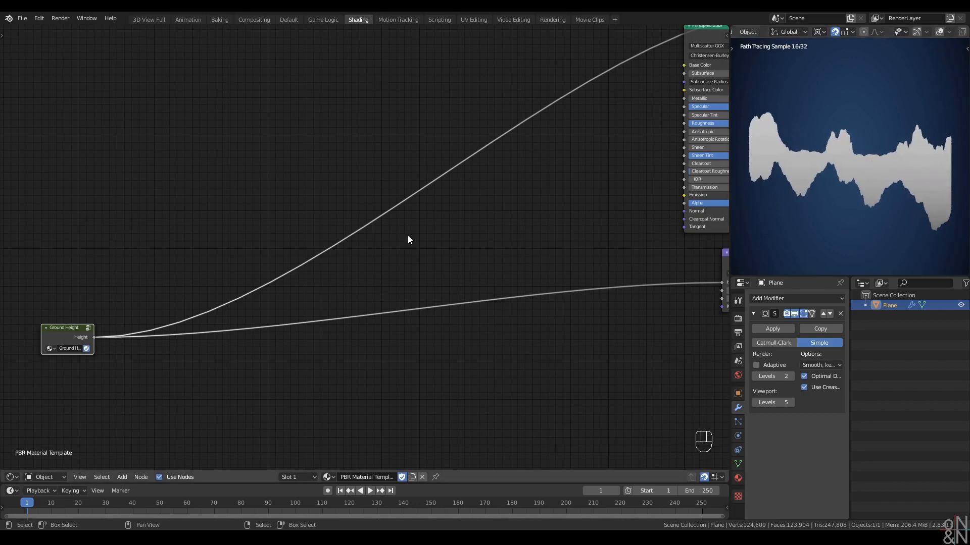
Insert a Greater Than Math node between Ground Height and the preview output, with its threshold set to 0.360
key("q")
left_click(184, 156)
right_click(183, 156)
key("q")
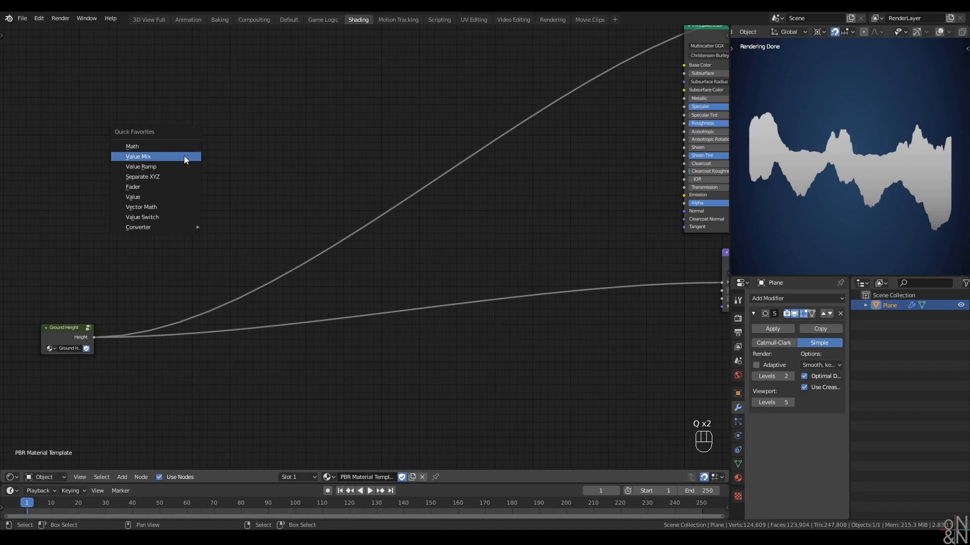
left_click(183, 147)
left_click(206, 185)
left_click(217, 205)
left_click(282, 258)
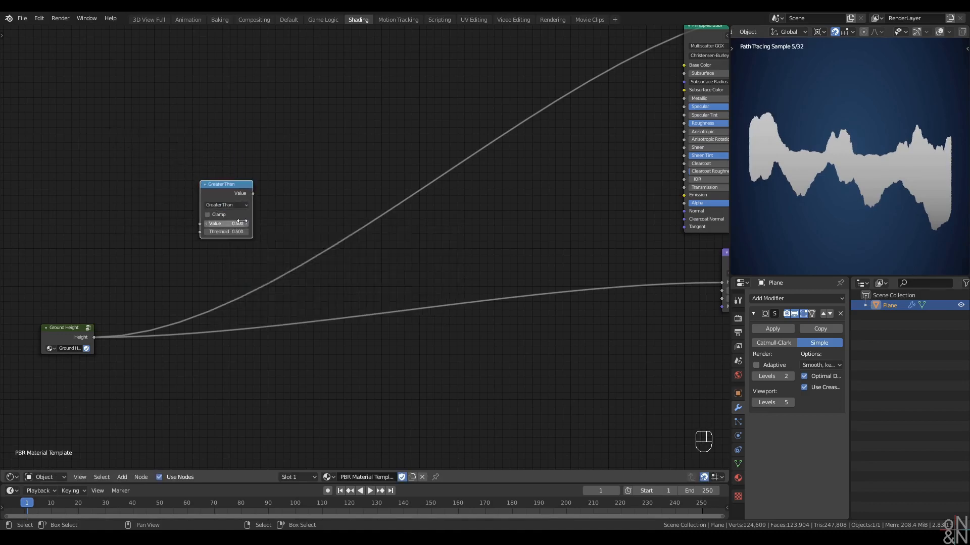
left_click_drag(227, 183, 164, 260)
mouse_move(182, 300)
left_mouse_down("shift")
mouse_move(156, 300)
mouse_move(197, 300)
mouse_move(169, 300)
left_mouse_up("shift")
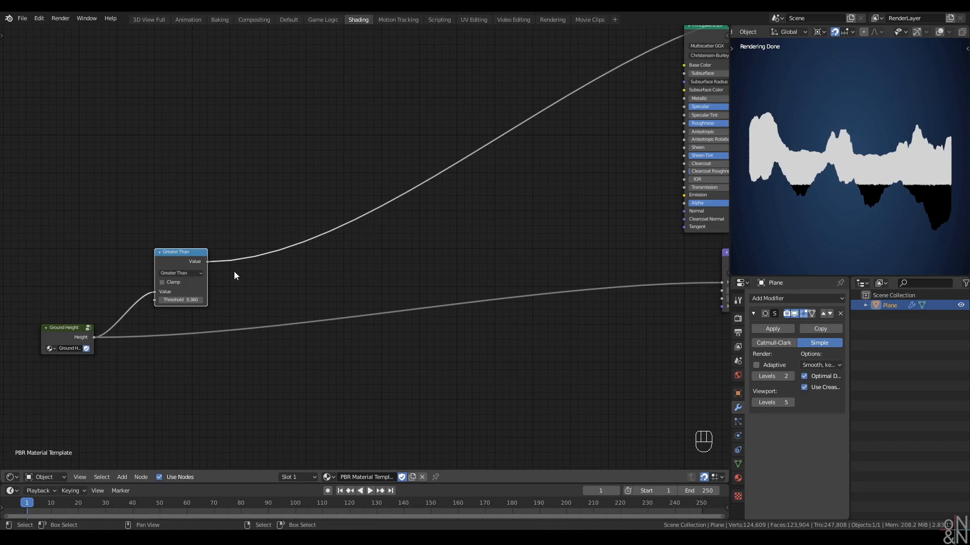
Examine the black-and-white height boundary up close and change the Math node's operation from Greater Than to Subtract
scroll(864, 200, "up", 2)
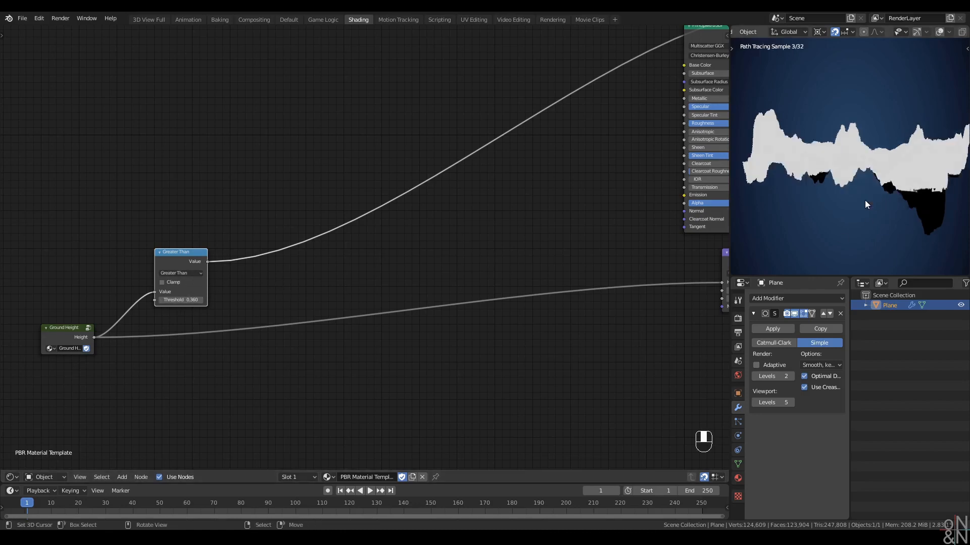
key("KP_5")
mouse_move(864, 200)
middle_mouse_down("shift")
mouse_move(843, 185)
mouse_move(849, 173)
mouse_move(853, 196)
middle_mouse_up("shift")
scroll(871, 198, "up", 2)
scroll(848, 197, "up", 2)
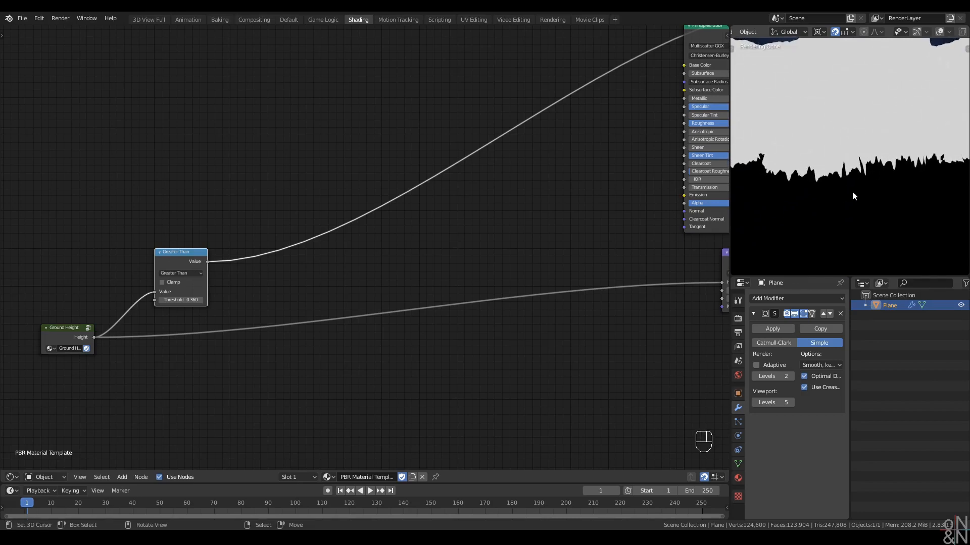
left_click(266, 280)
left_click(175, 261)
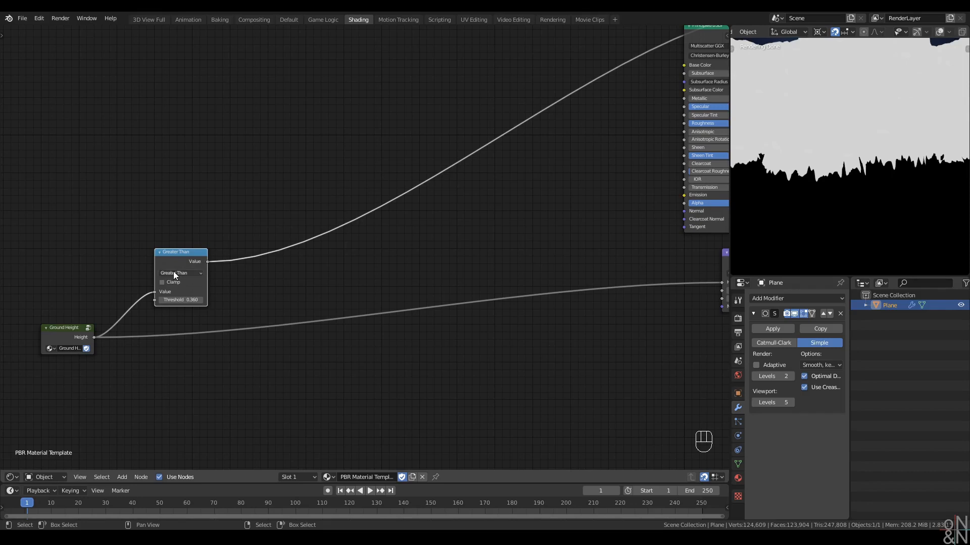
left_click(174, 273)
left_click(271, 285)
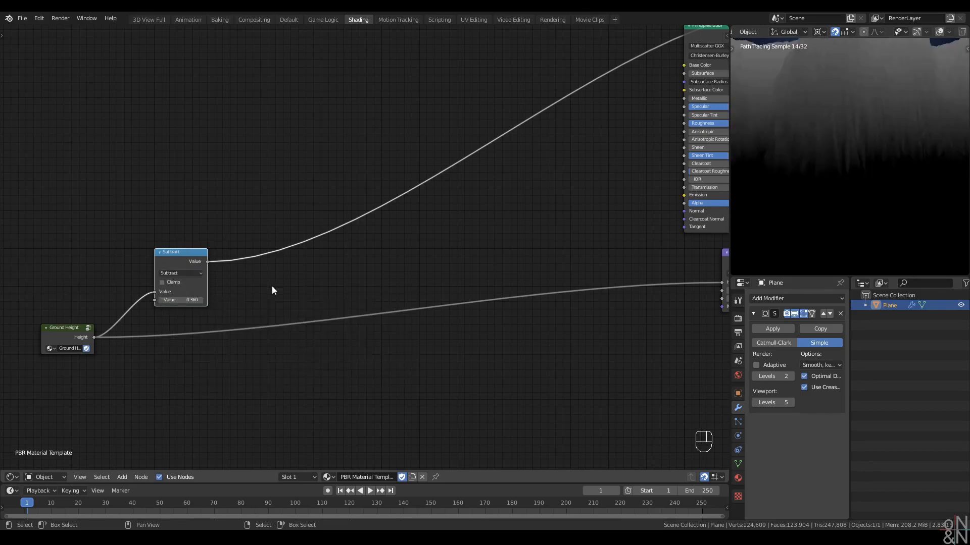
Insert a Divide Math node after Subtract with Clamp enabled and its divisor set to 0.040
key("q")
left_click(272, 275)
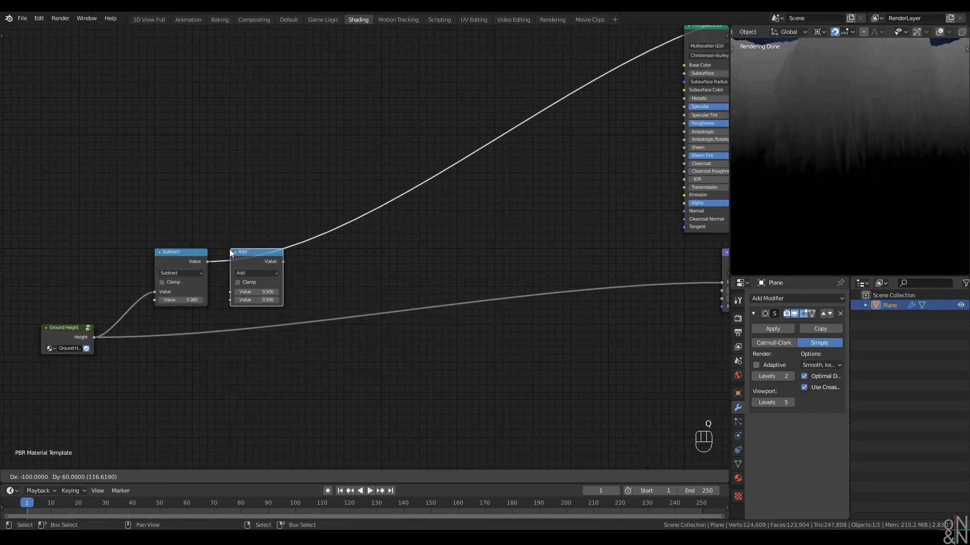
left_click(229, 250)
left_click(251, 273)
key("d")
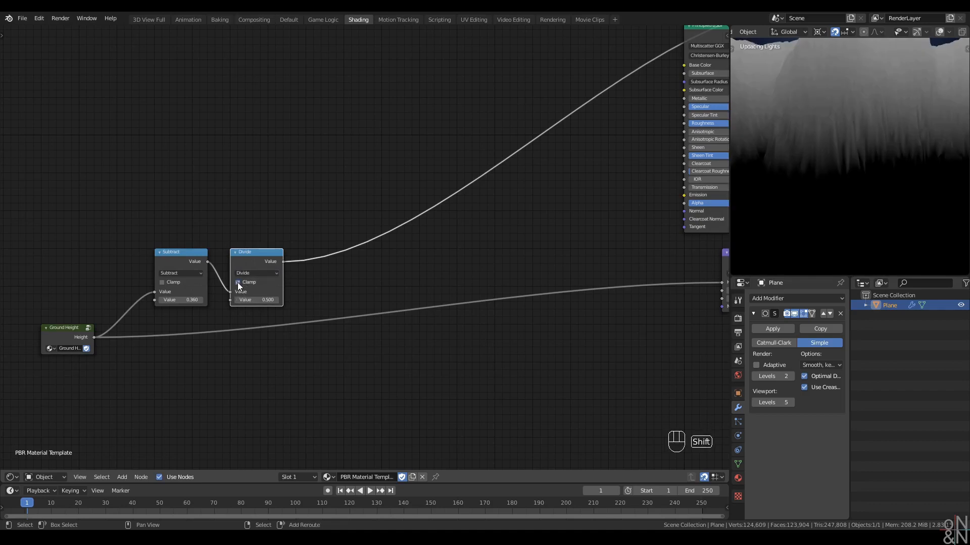
left_click_drag(260, 301, 229, 301, "shift")
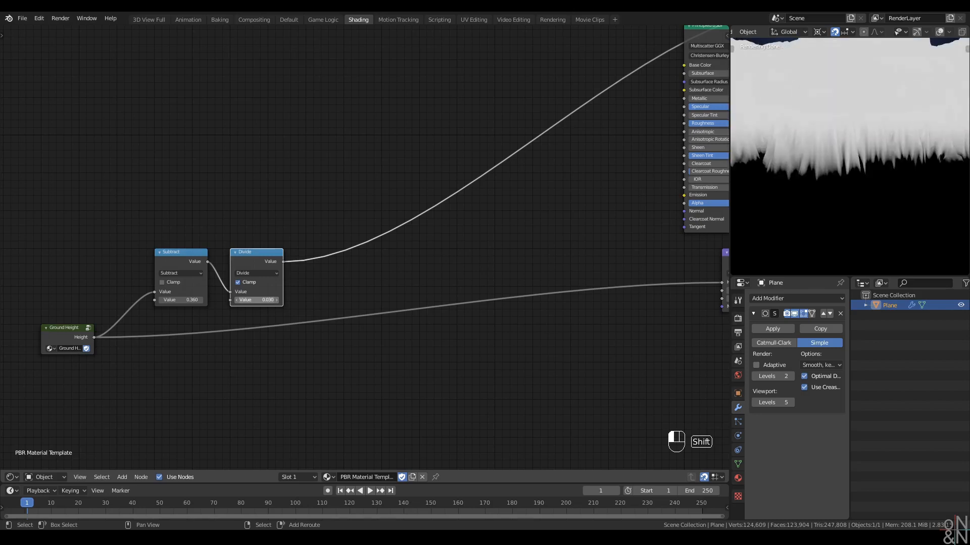
Lower the plane's viewport subdivision level to 4 and set the Subtract node's value to 0.440
left_click(753, 403)
left_click_drag(181, 300, 180, 300)
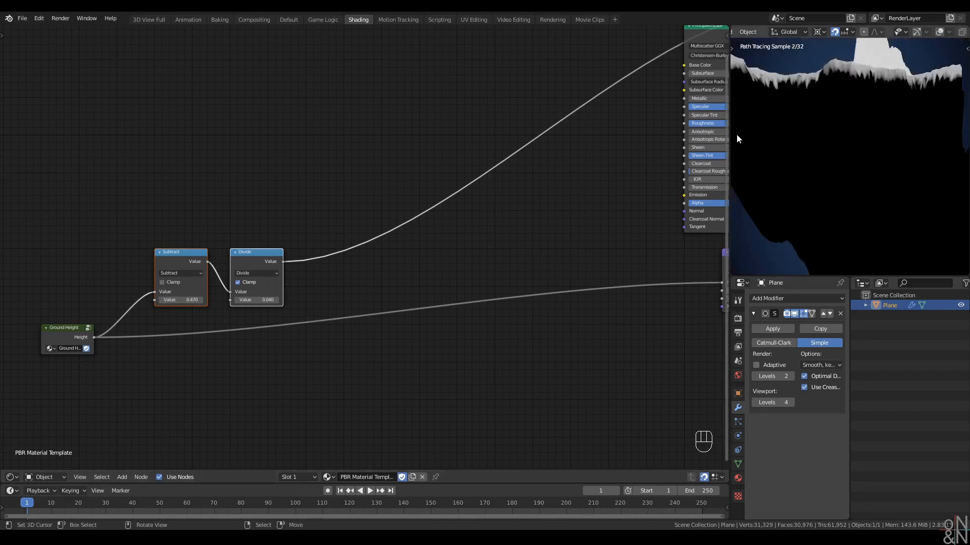
mouse_move(173, 302)
left_mouse_down("shift")
mouse_move(147, 302)
mouse_move(166, 302)
left_mouse_up("shift")
Group the Subtract and Divide nodes into a new node group and move its contents higher on the canvas
left_click_drag(173, 200, 300, 310)
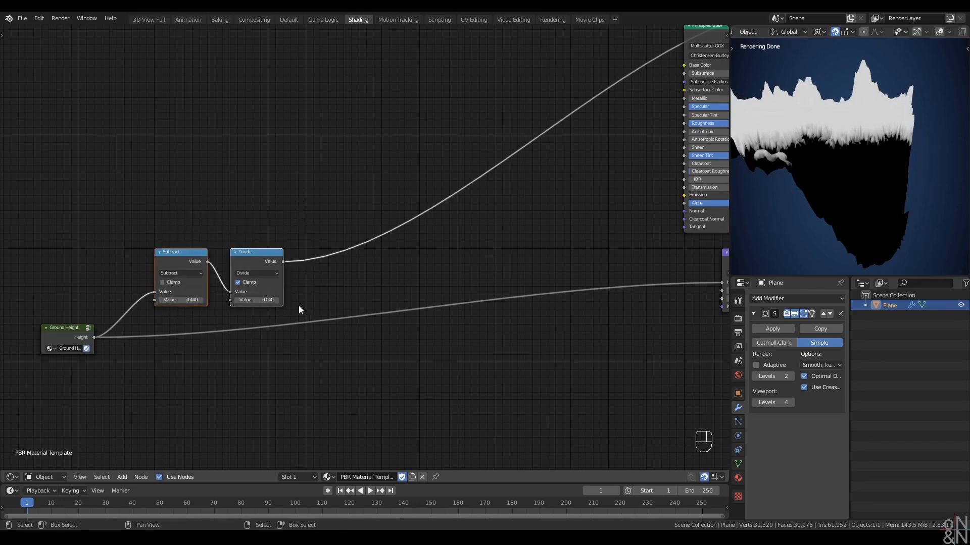
scroll(227, 209, "left", 4, "ctrl")
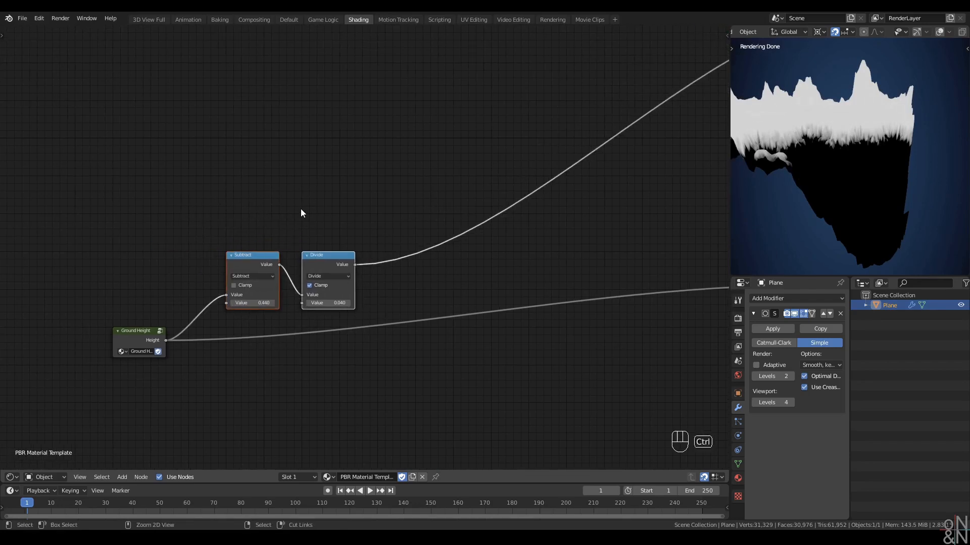
key("ctrl+g")
scroll(323, 219, "down", 2)
key("g")
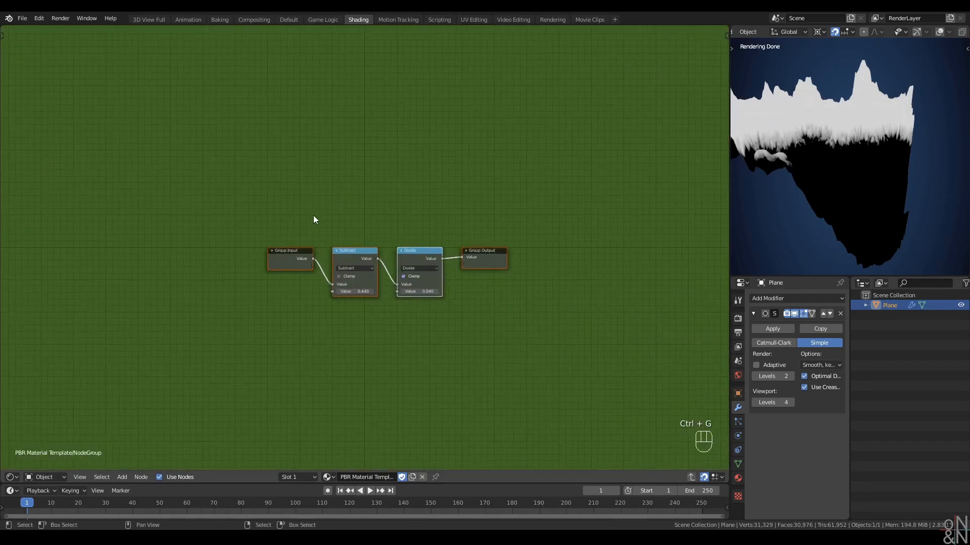
left_click(312, 206)
scroll(283, 222, "up", 3)
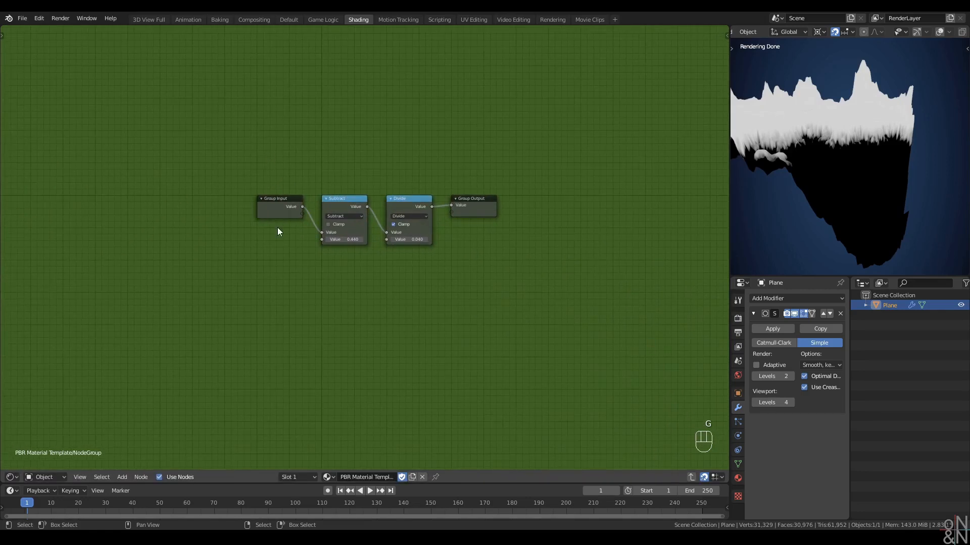
Place the Group Input below the Math nodes and move the Group Output farther away from the Divide node
left_click_drag(254, 200, 253, 276)
middle_click_drag(358, 298, 264, 305)
scroll(265, 305, "up", 1)
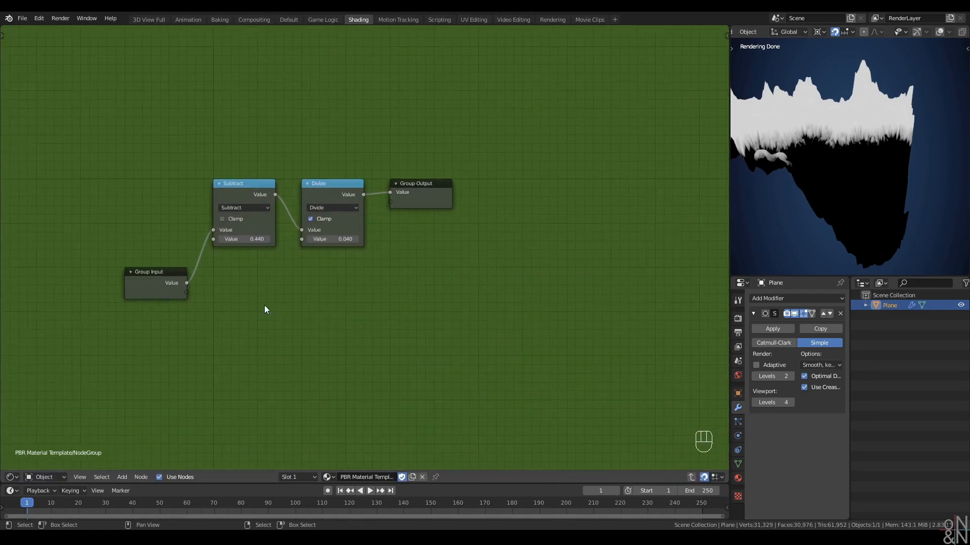
left_click_drag(425, 183, 498, 188)
middle_click_drag(365, 289, 410, 280)
scroll(359, 258, "up", 1)
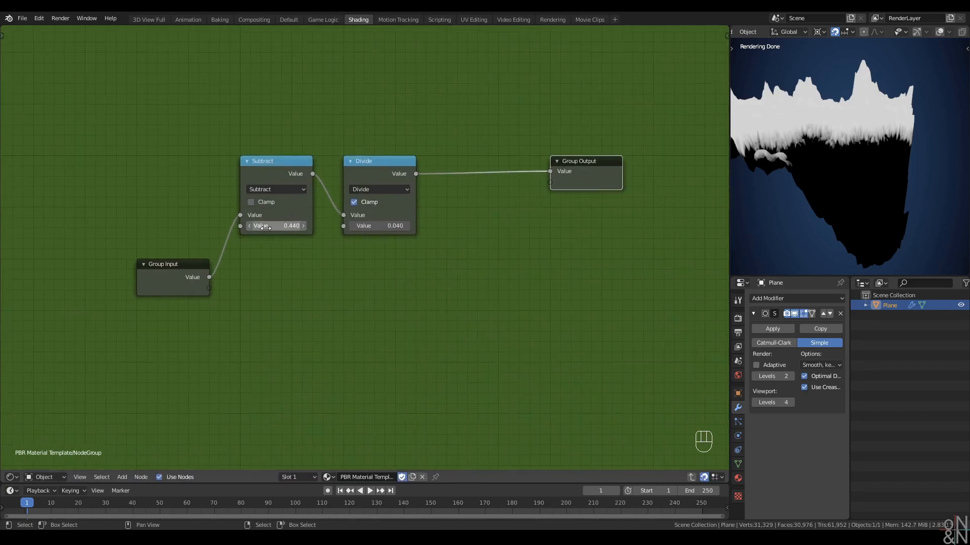
Use a temporary Fader node to add two Fac sockets to the Group Input, then delete the Fader
left_click(328, 310)
key("q")
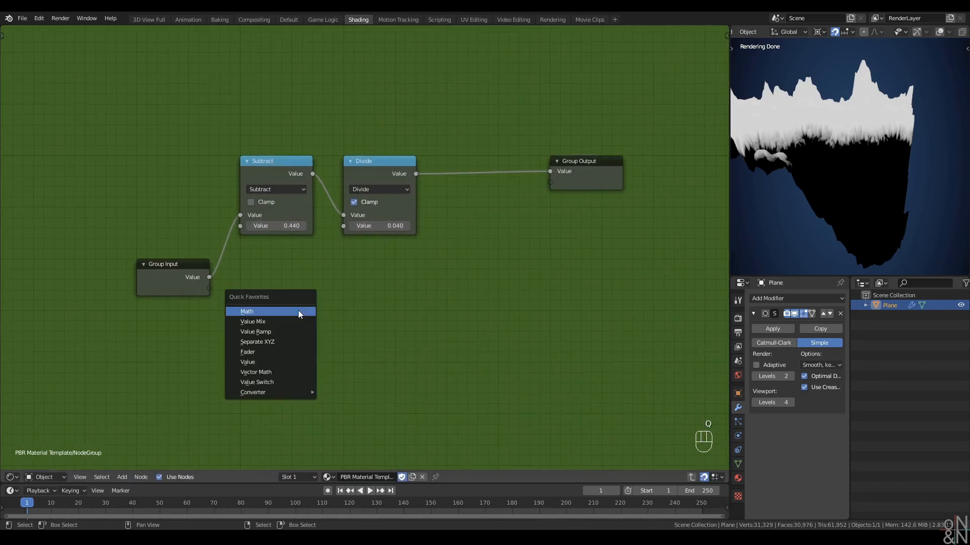
left_click(275, 352)
left_click(241, 332)
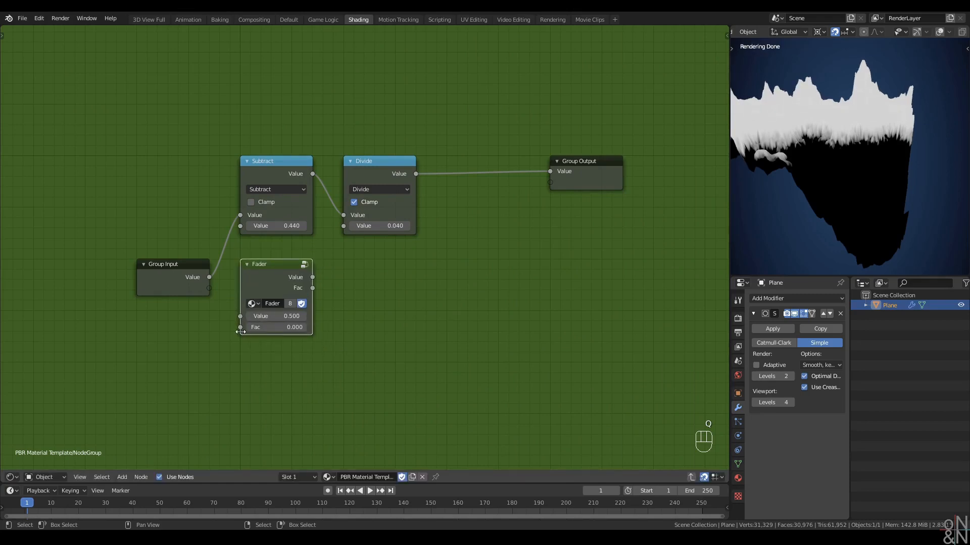
left_click(214, 320)
left_click_drag(240, 327, 209, 288)
right_click_drag(230, 286, 233, 348, "ctrl")
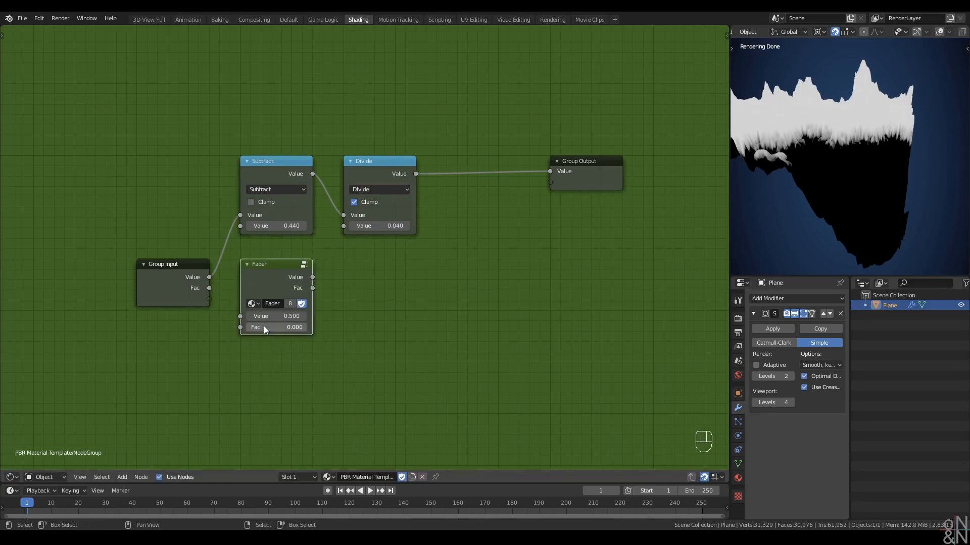
left_click_drag(268, 329, 212, 303)
left_click(262, 292)
key("x")
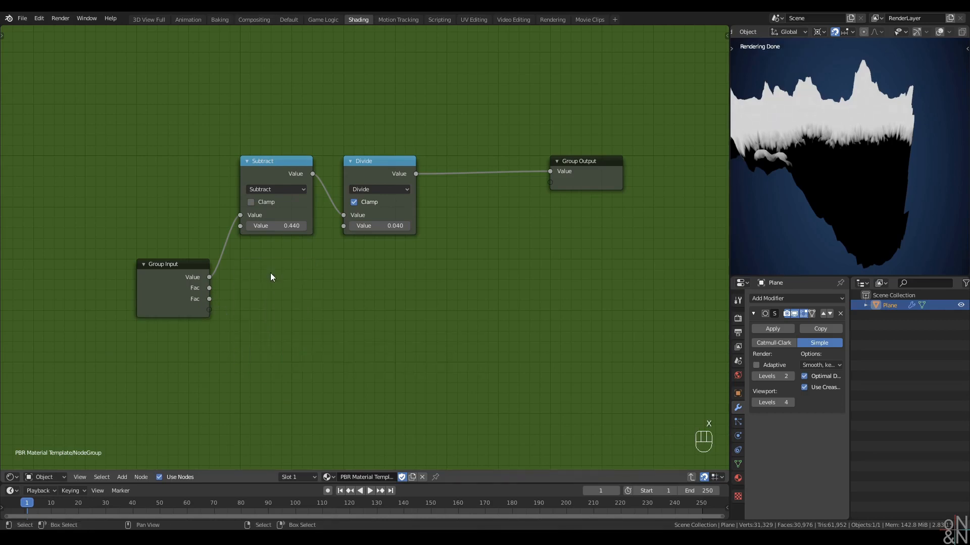
Raise the Group Input, link its two Fac sockets to the second values of Subtract and Divide, and open the sidebar
left_click_drag(177, 267, 348, 229)
left_click(248, 275)
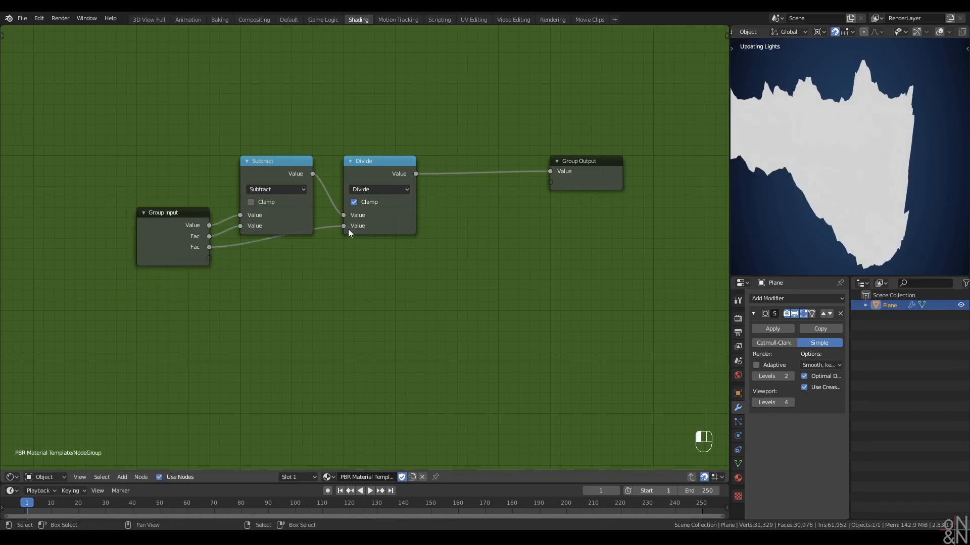
key("n")
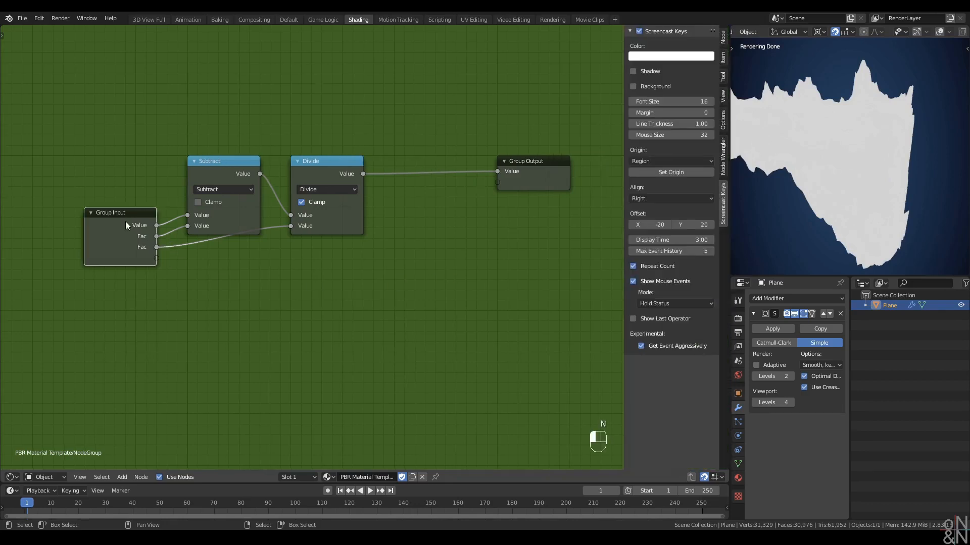
Rename the group's three input sockets Input, Threshold and Falloff, and leave the node group
left_click(724, 38)
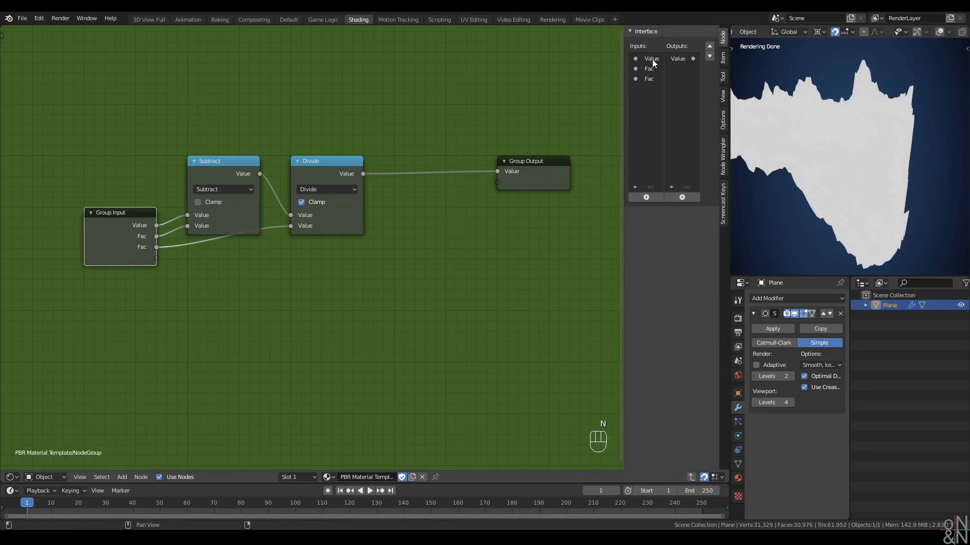
left_click(652, 59)
double_click(653, 56)
type("In")
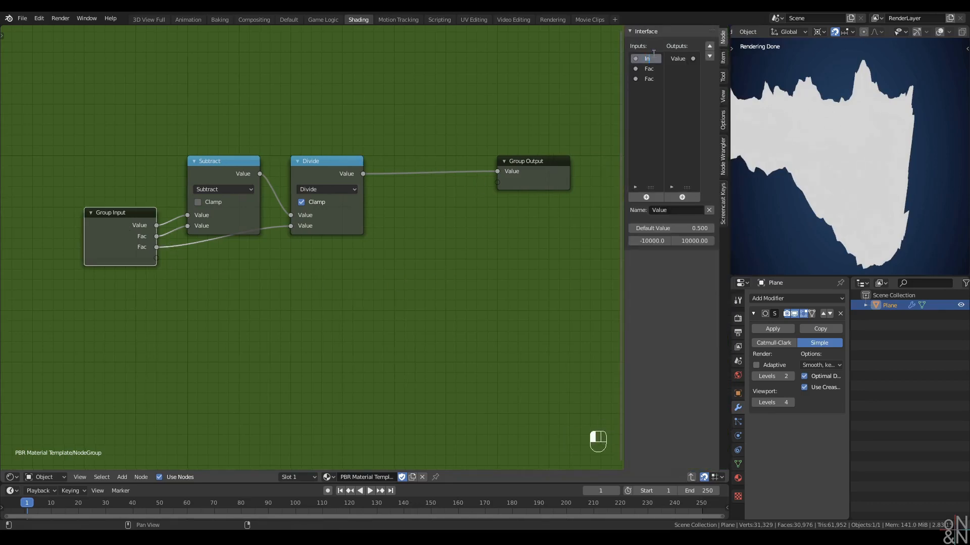
type("put")
key("Tab")
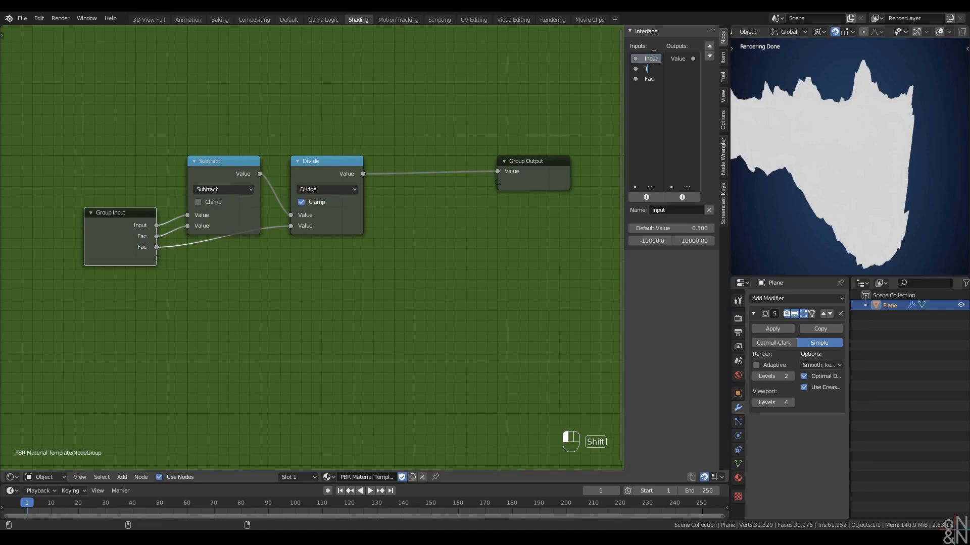
type("Thre")
key("BackSpace")
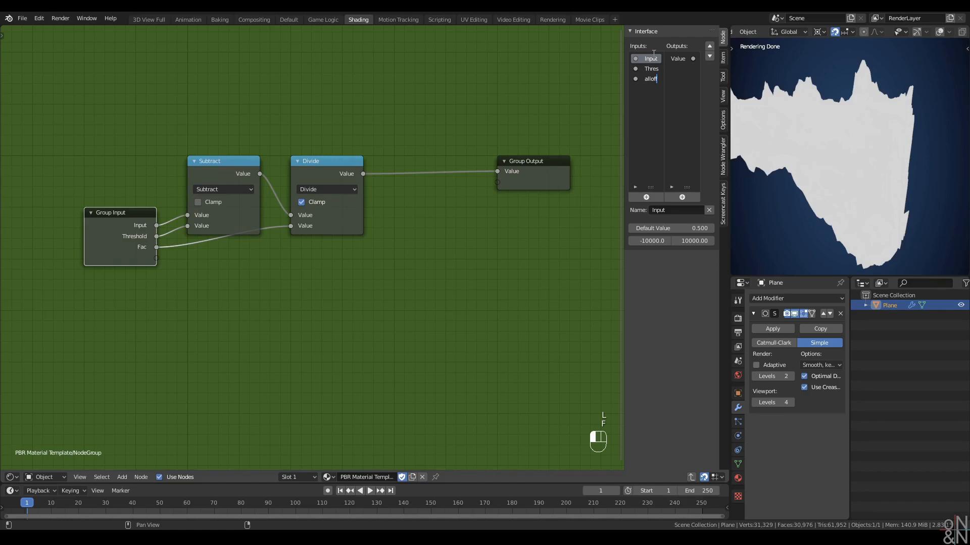
key("ctrl+Tab")
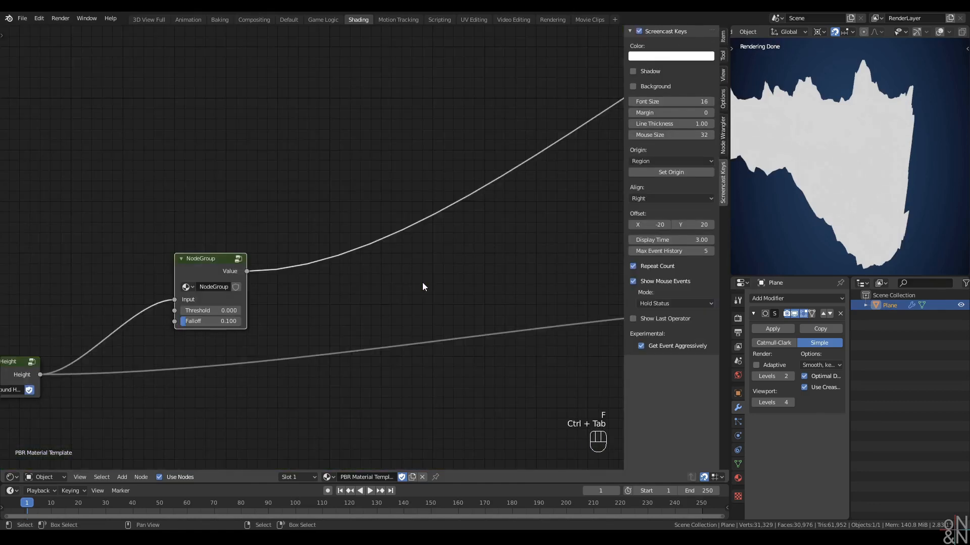
Give the new node group a fake user and rename it Z Mask
scroll(402, 294, "down", 3)
middle_click_drag(311, 284, 378, 276)
scroll(433, 272, "up", 4)
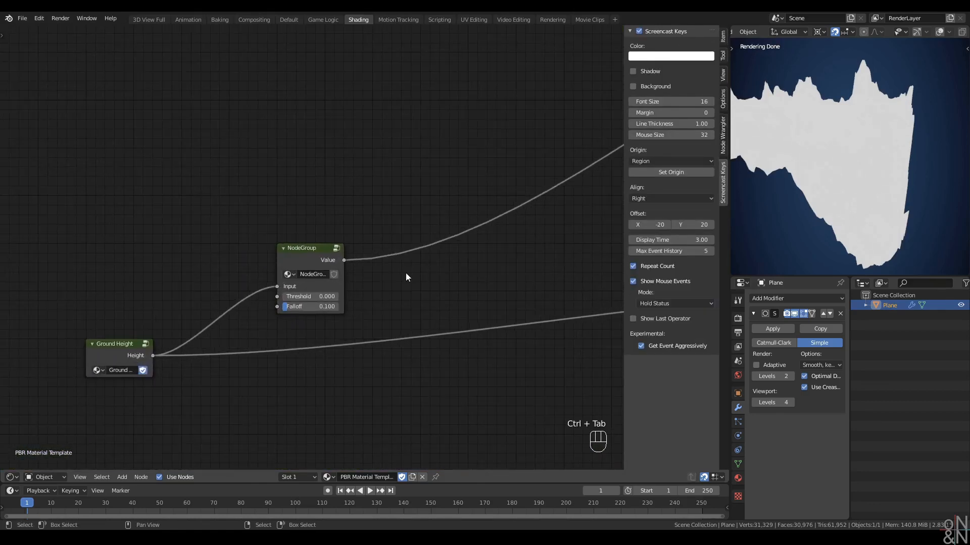
left_click(334, 274)
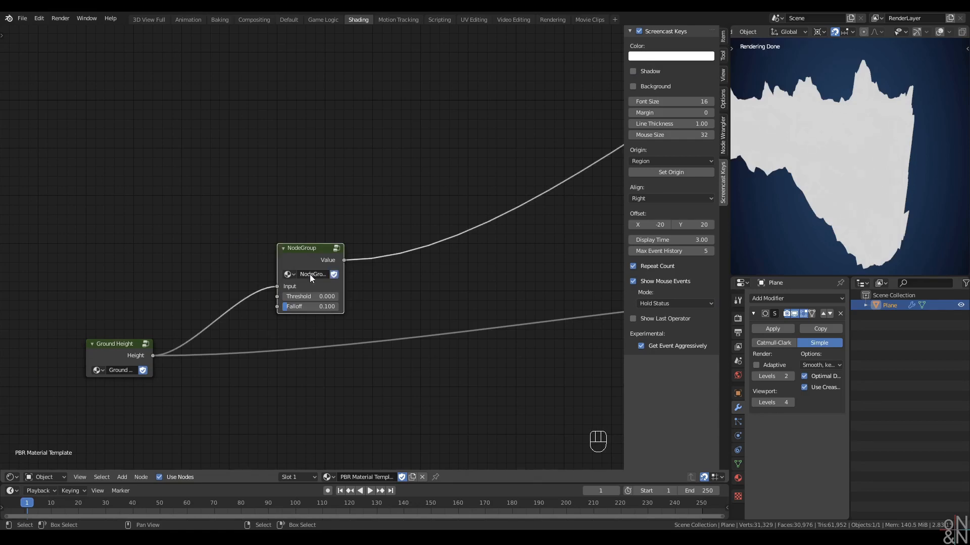
type("Z Mask")
left_click(354, 299)
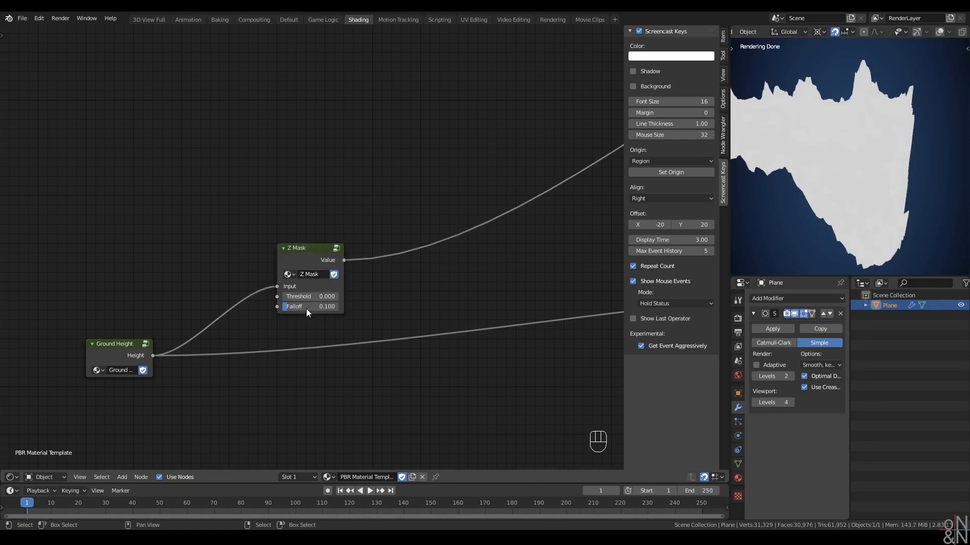
Set the Z Mask threshold to 0.455 and falloff to 0.014, and view the terrain closer from the side
mouse_move(303, 296)
left_mouse_down("shift")
mouse_move(329, 296)
mouse_move(311, 307)
mouse_move(316, 296)
left_mouse_up("shift")
scroll(399, 279, "down", 6)
middle_click_drag(399, 279, 249, 289)
middle_click_drag(818, 164, 857, 153)
scroll(856, 154, "up", 3)
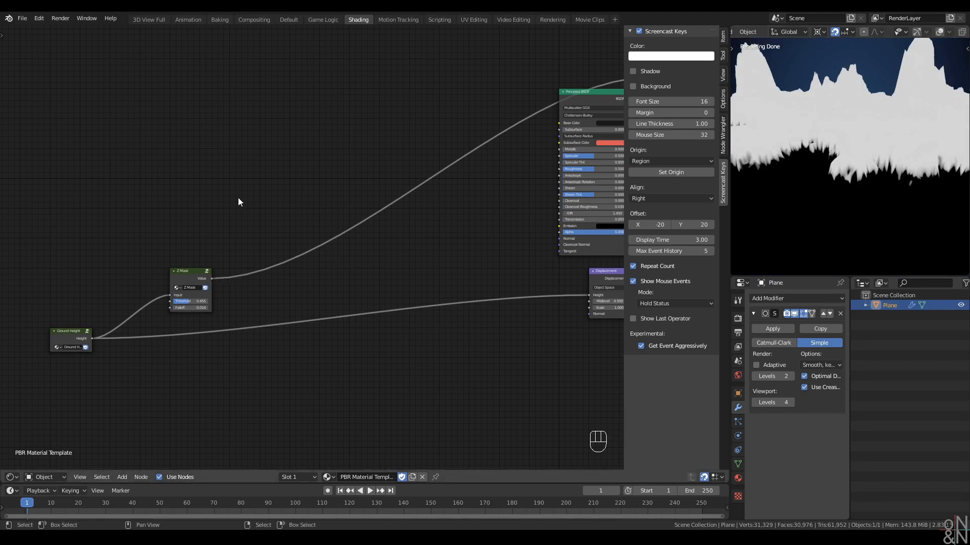
scroll(238, 198, "up", 1)
Add a Mix color node above the Z Mask node and link the mask's Value to its Fac
key("shift+a")
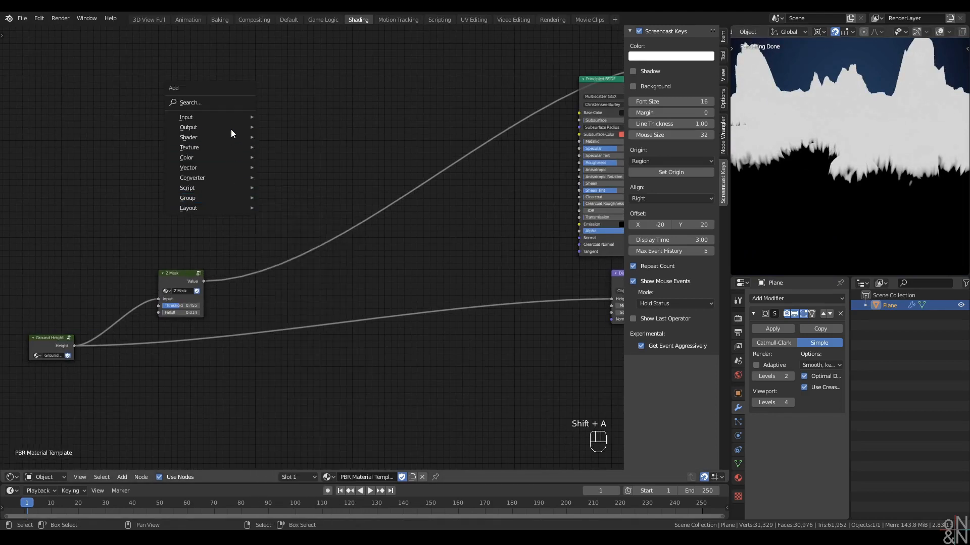
mouse_move(222, 157)
left_click(297, 210)
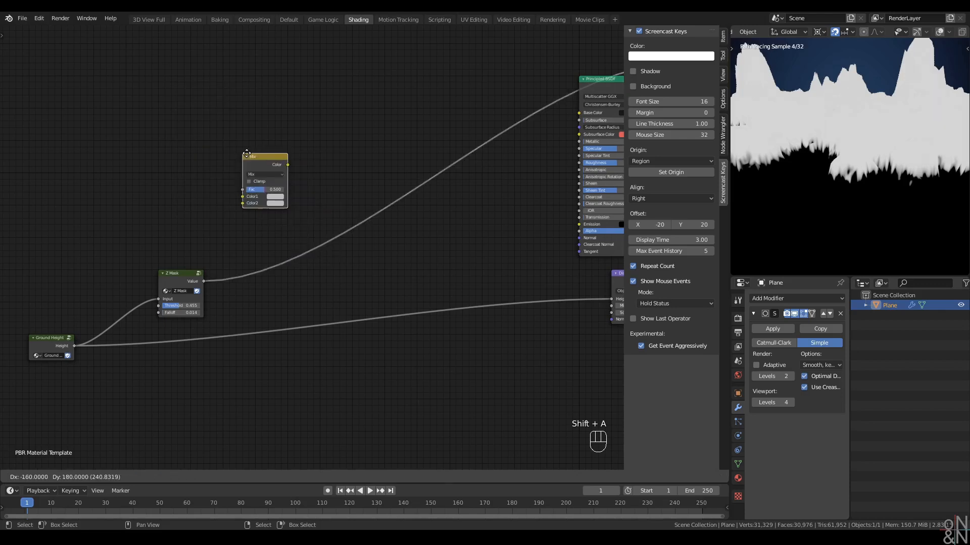
left_click(222, 140)
scroll(353, 167, "up", 2)
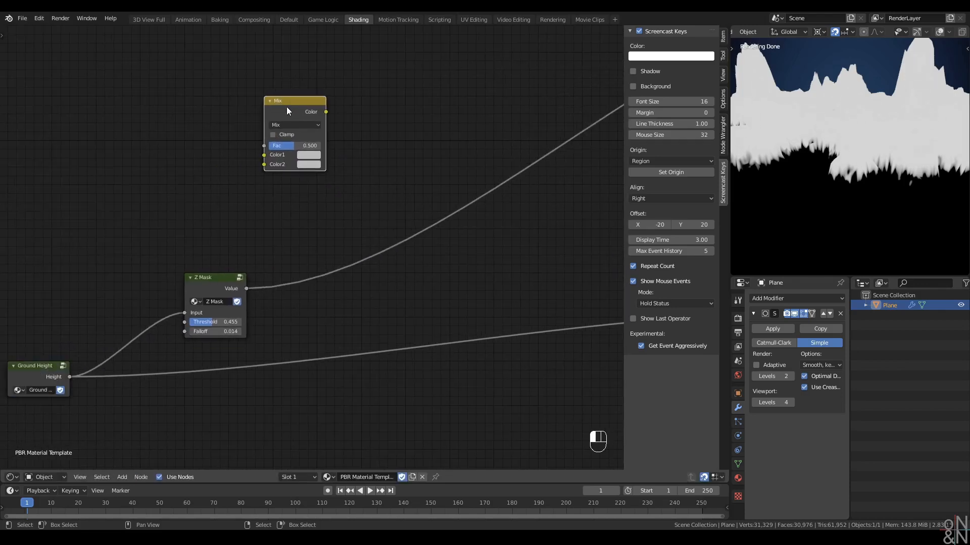
left_click_drag(287, 107, 295, 108)
left_click(237, 265)
left_click_drag(245, 287, 273, 145)
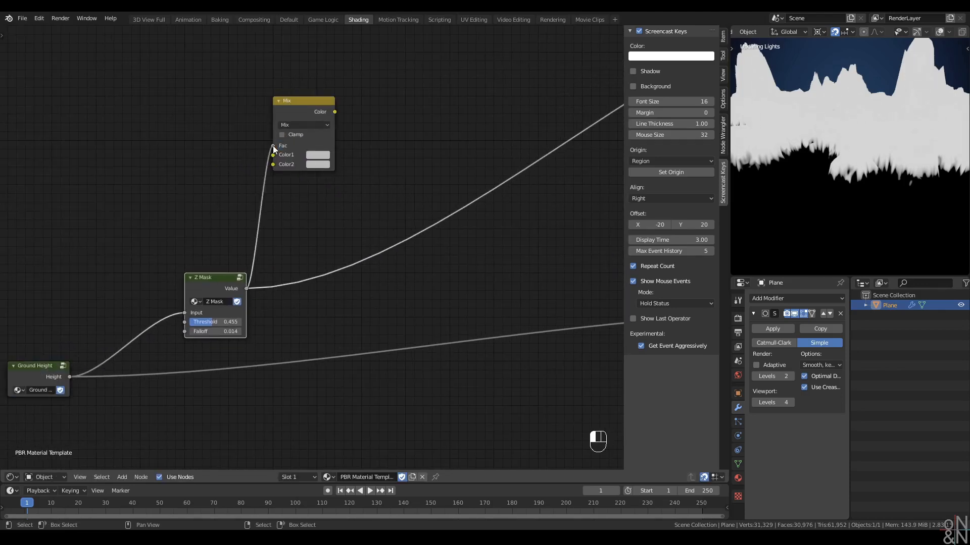
left_click_drag(307, 107, 351, 107)
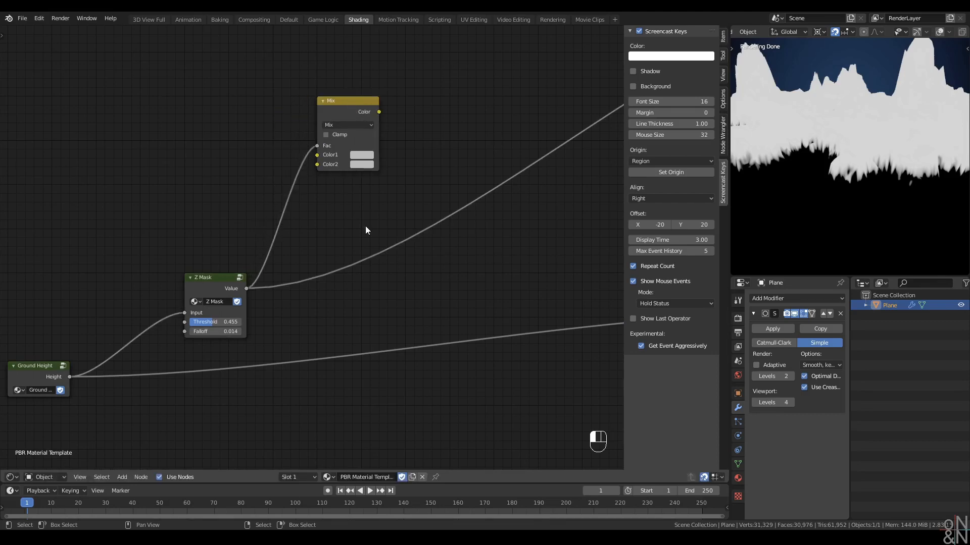
Set the Mix node's Color1 to a dark muted brown and its Color2 to a sandy tan
left_click(366, 160)
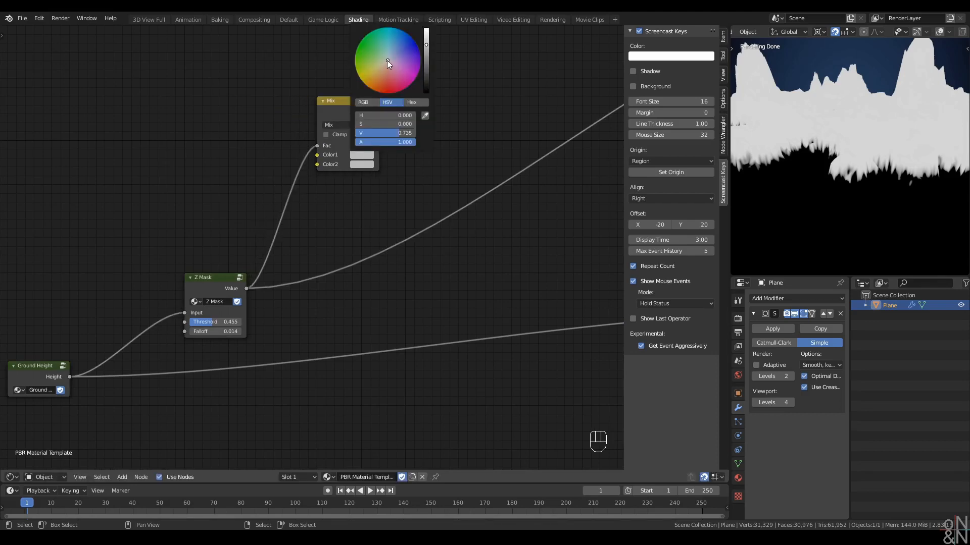
left_click_drag(387, 60, 376, 77)
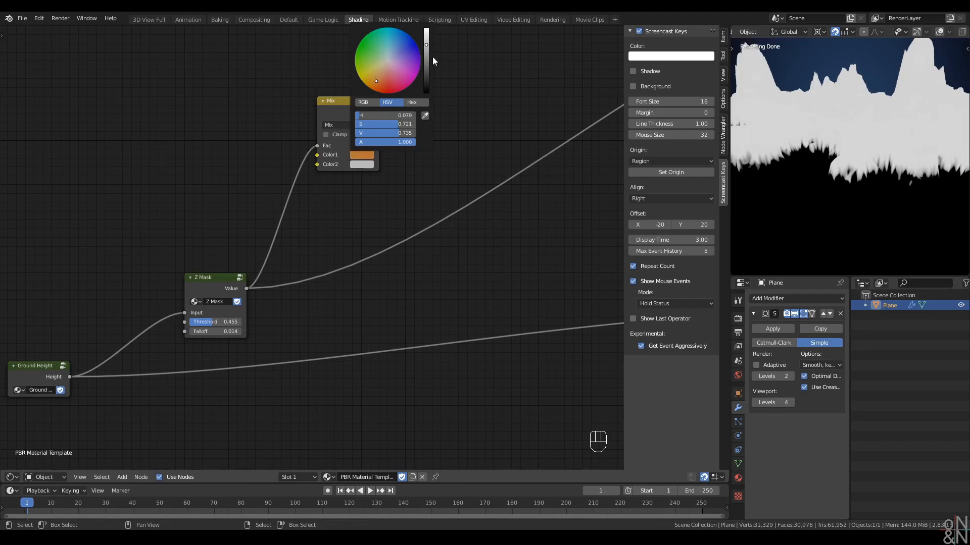
left_click(426, 67)
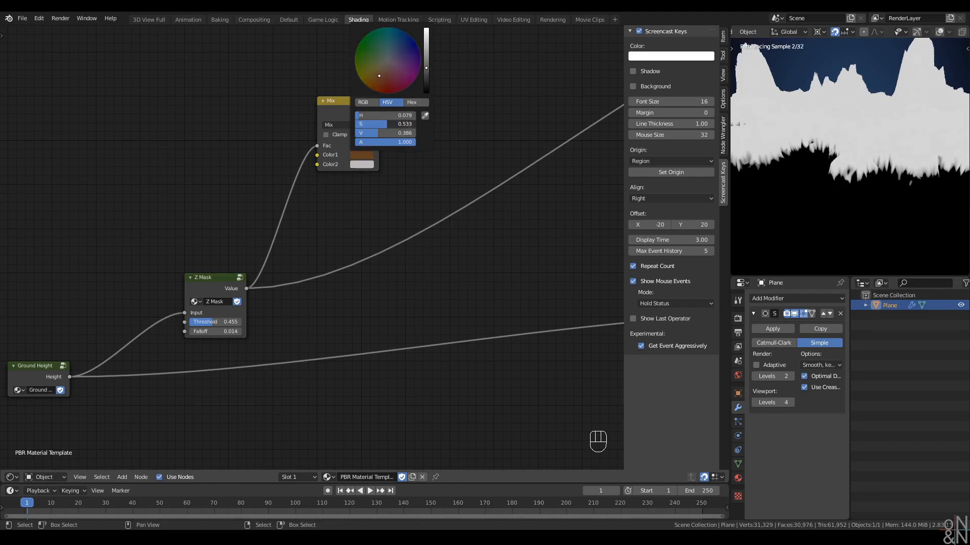
left_click(357, 165)
left_click_drag(378, 71, 377, 79)
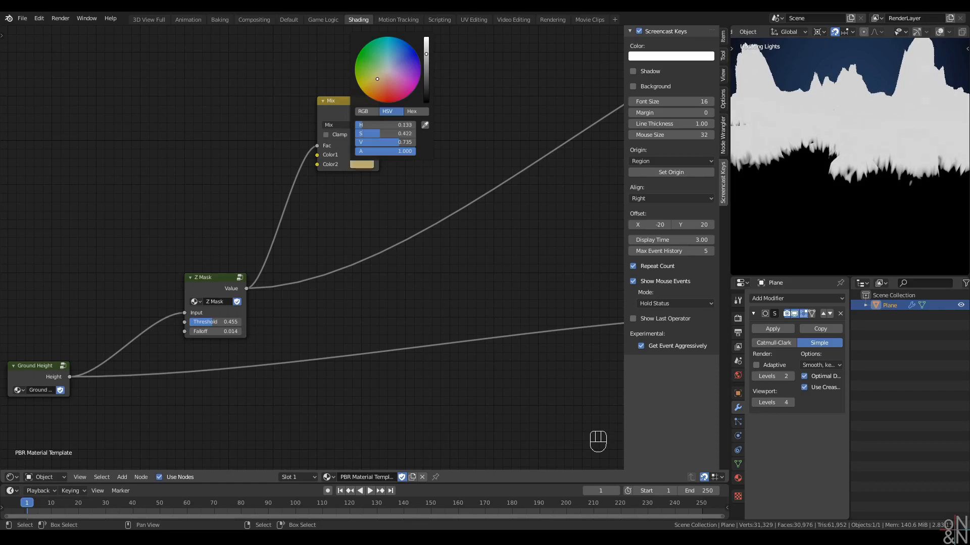
left_click(426, 59)
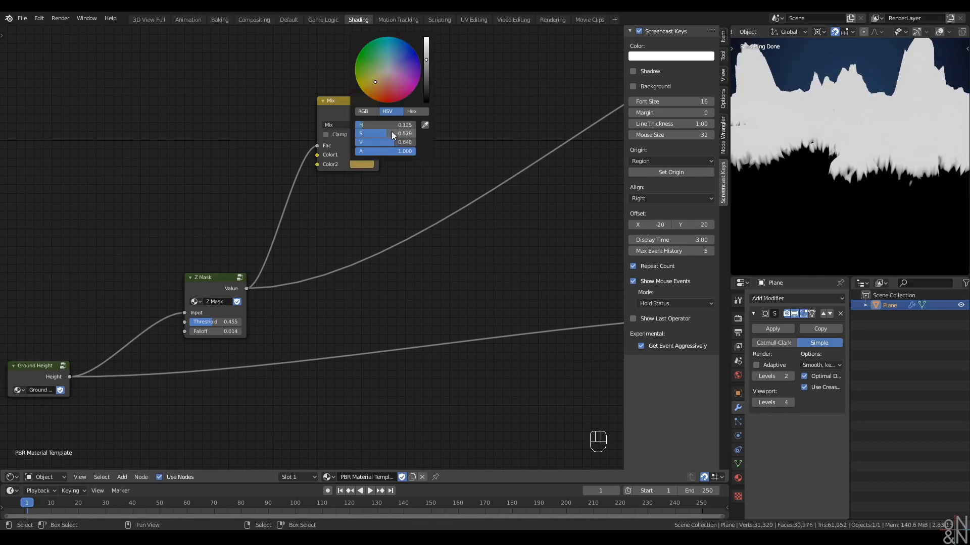
left_click_drag(392, 132, 390, 142)
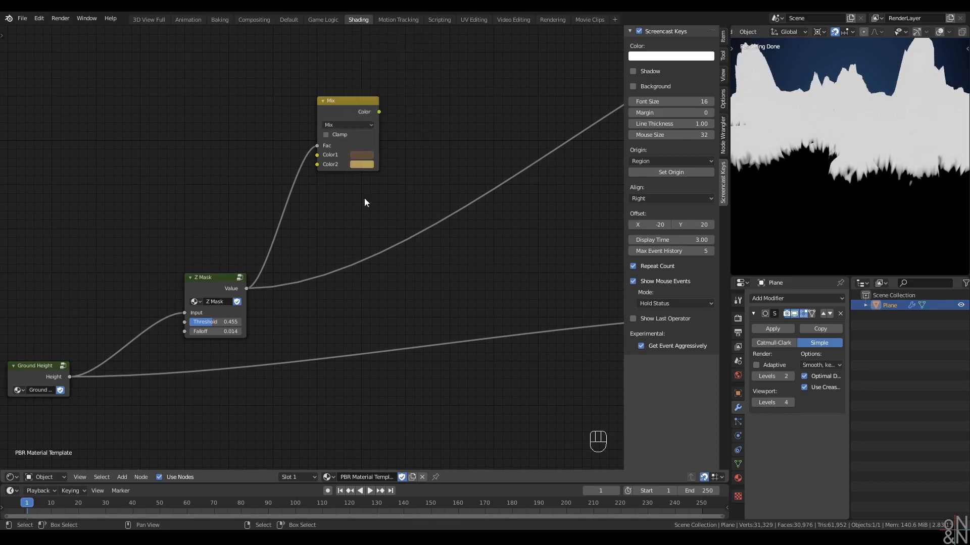
Reconnect the Principled BSDF to the Material Output surface and link the Mix color to its Base Color
scroll(484, 226, "down", 5)
middle_click_drag(483, 225, 398, 224)
scroll(313, 177, "up", 1)
scroll(312, 177, "down", 3)
left_click(525, 113, "ctrl+shift")
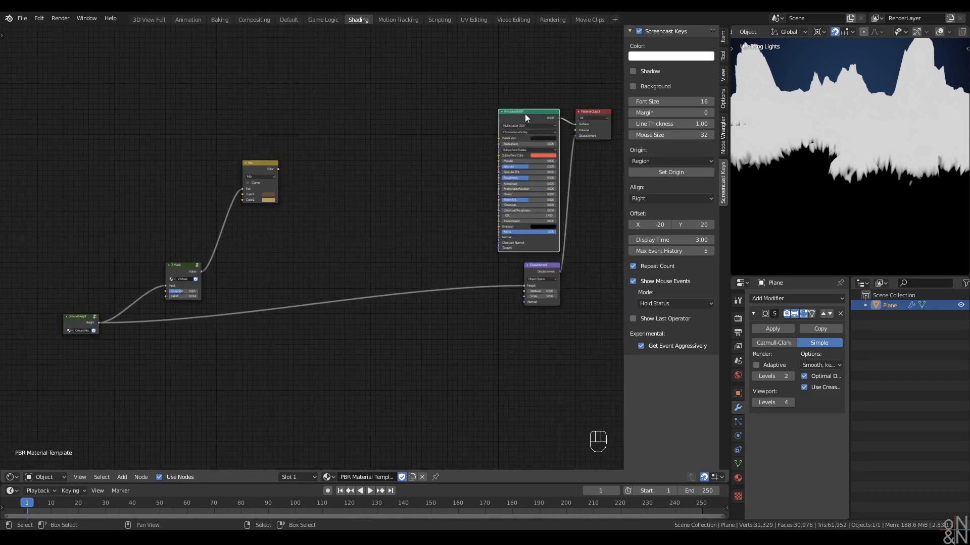
mouse_move(258, 165)
left_mouse_down()
mouse_move(309, 114)
mouse_move(498, 138)
left_mouse_up()
Move the Z Mask node up beside the Mix node and raise the Ground Height node
scroll(859, 199, "up", 4)
middle_click_drag(866, 192, 855, 156)
scroll(316, 248, "up", 1)
middle_click_drag(316, 248, 295, 263)
left_click_drag(180, 293, 270, 172)
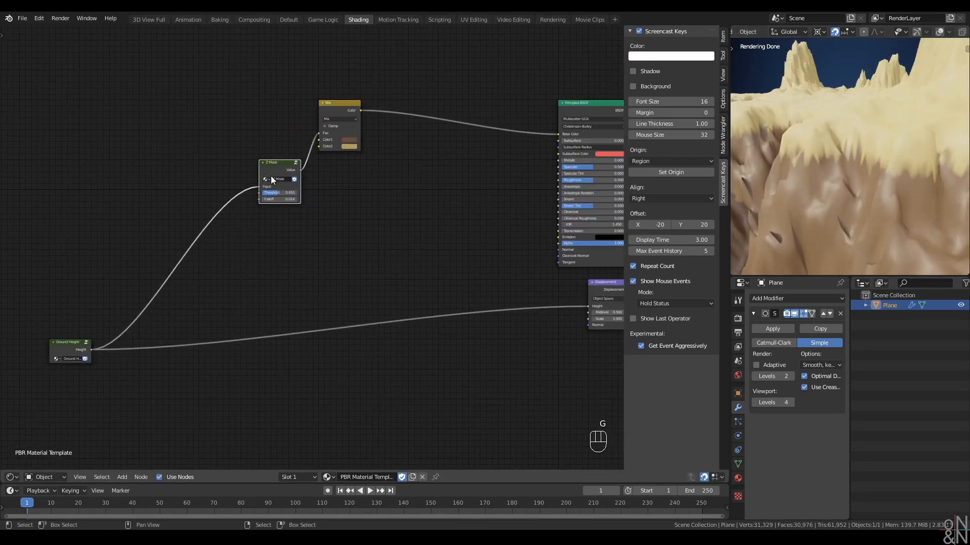
left_click_drag(74, 348, 75, 259)
Shift the Mix and Z Mask nodes together horizontally, closer to the Ground Height node
scroll(293, 218, "up", 5)
middle_click_drag(293, 218, 453, 277)
left_click_drag(394, 86, 580, 298)
key("g")
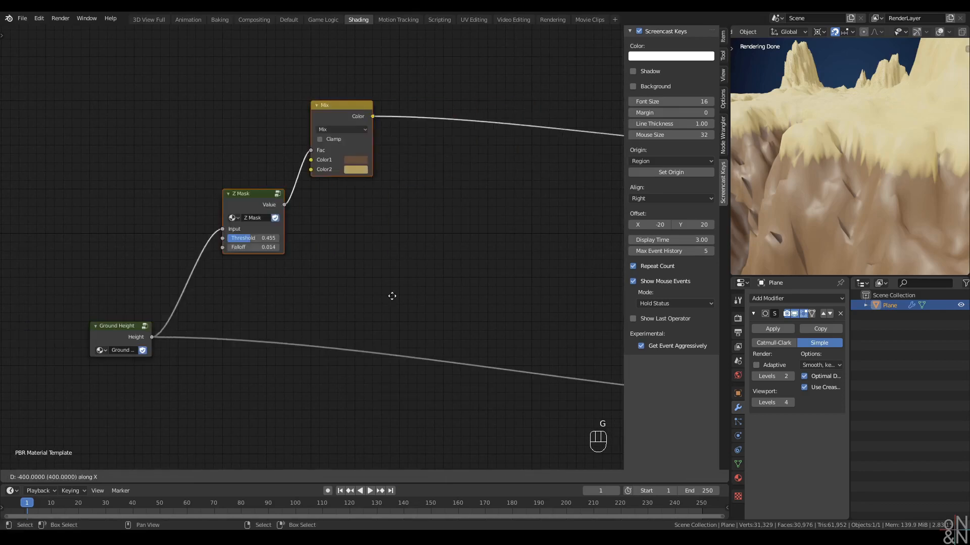
left_click(422, 313)
Set the Z Mask threshold to 0.463 and falloff to 0.062
middle_click_drag(310, 304, 268, 305)
scroll(267, 302, "up", 1)
scroll(845, 186, "up", 1)
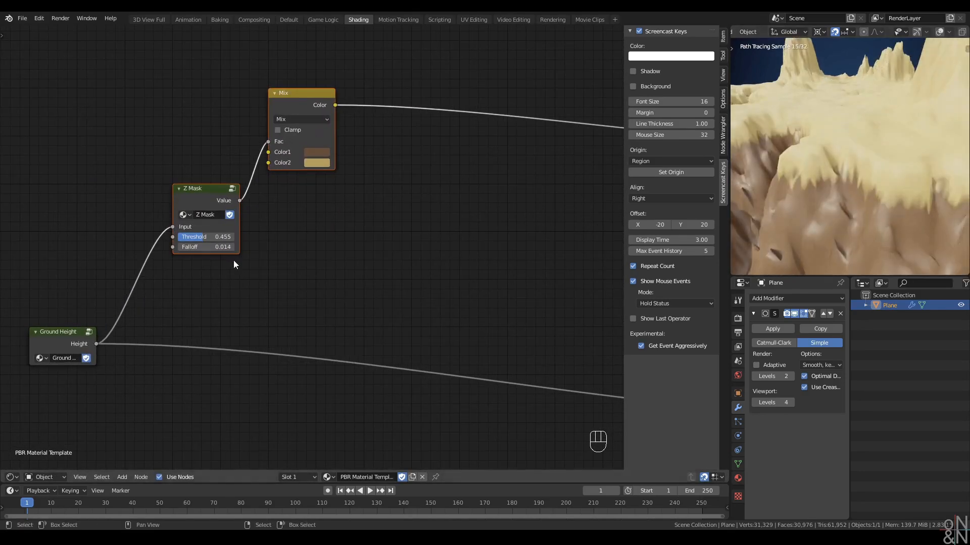
scroll(233, 260, "up", 1)
mouse_move(192, 248)
left_mouse_down("shift")
mouse_move(210, 248)
mouse_move(195, 236)
mouse_move(204, 236)
left_mouse_up("shift")
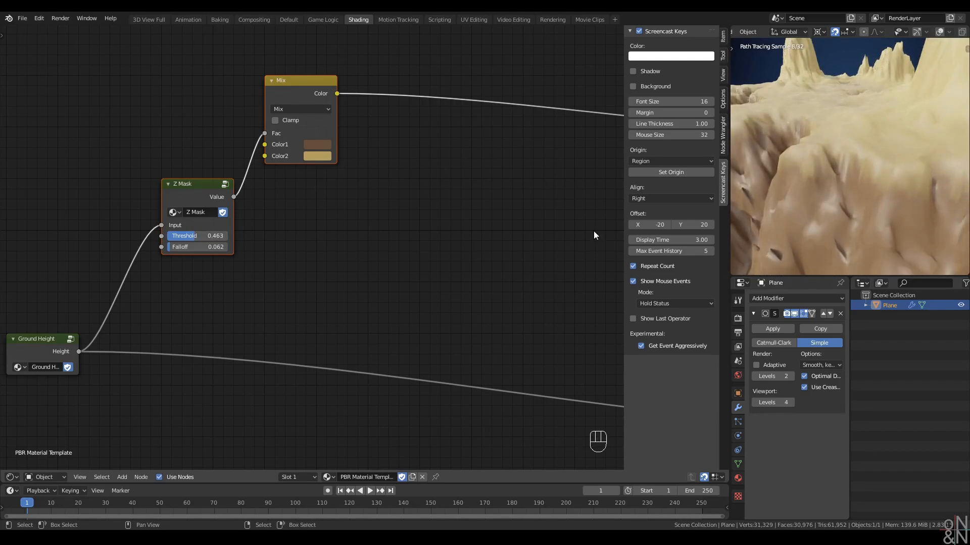
Duplicate the Z Mask and Mix nodes with their input links kept, placing the copies between the originals and the Principled BSDF
middle_click_drag(859, 179, 865, 151)
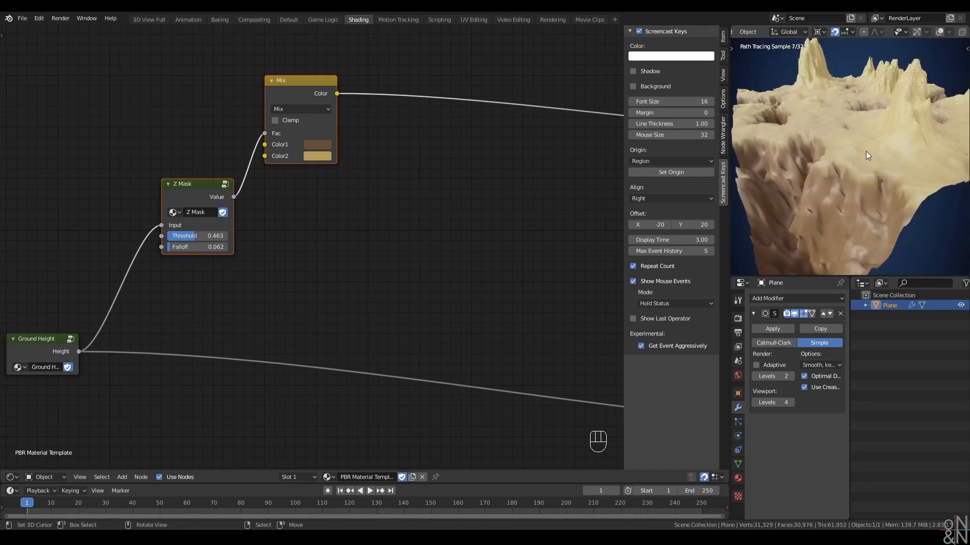
scroll(866, 150, "up", 4)
scroll(292, 246, "down", 1)
middle_click_drag(340, 207, 329, 230)
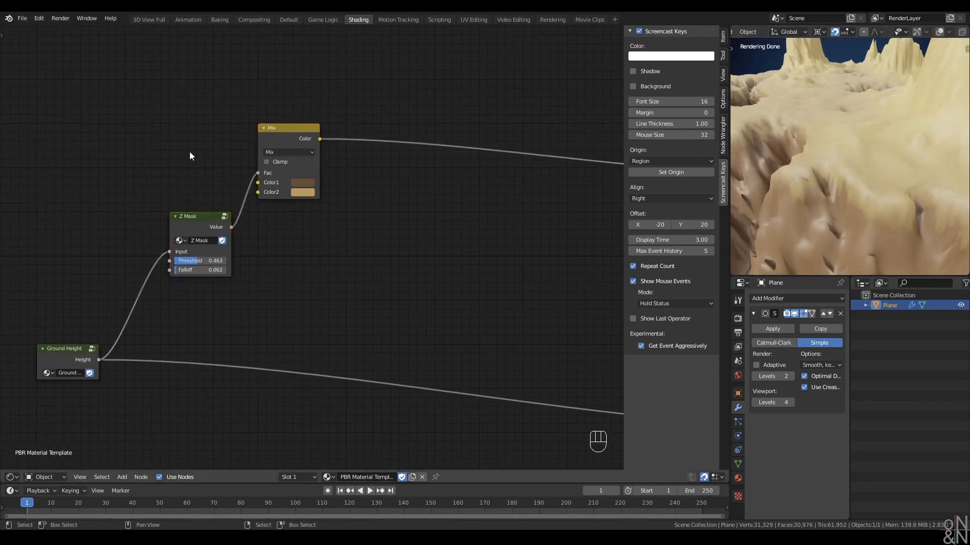
left_click_drag(190, 152, 327, 299)
scroll(323, 290, "down", 1)
middle_click_drag(319, 281, 278, 255)
scroll(298, 253, "down", 2)
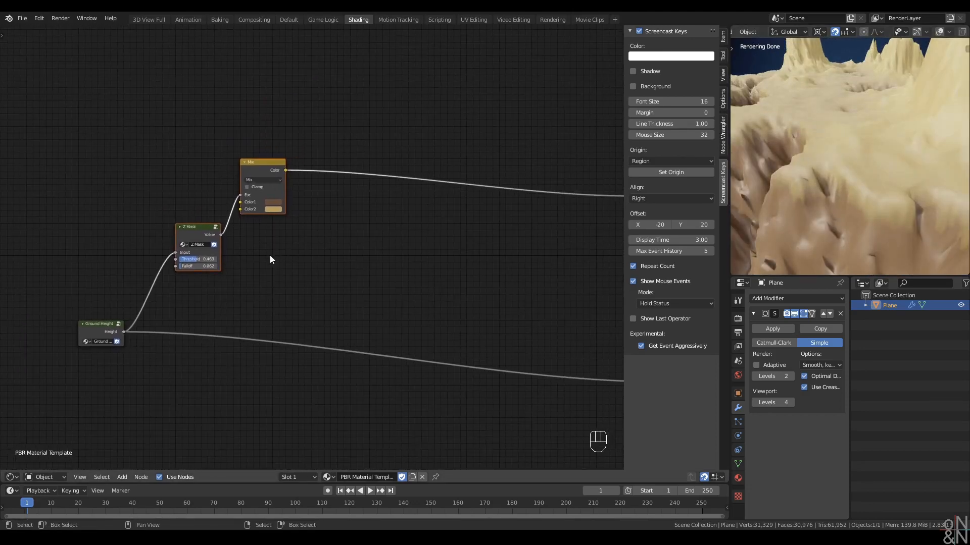
left_click_drag(173, 120, 314, 290)
middle_click_drag(310, 282, 239, 273)
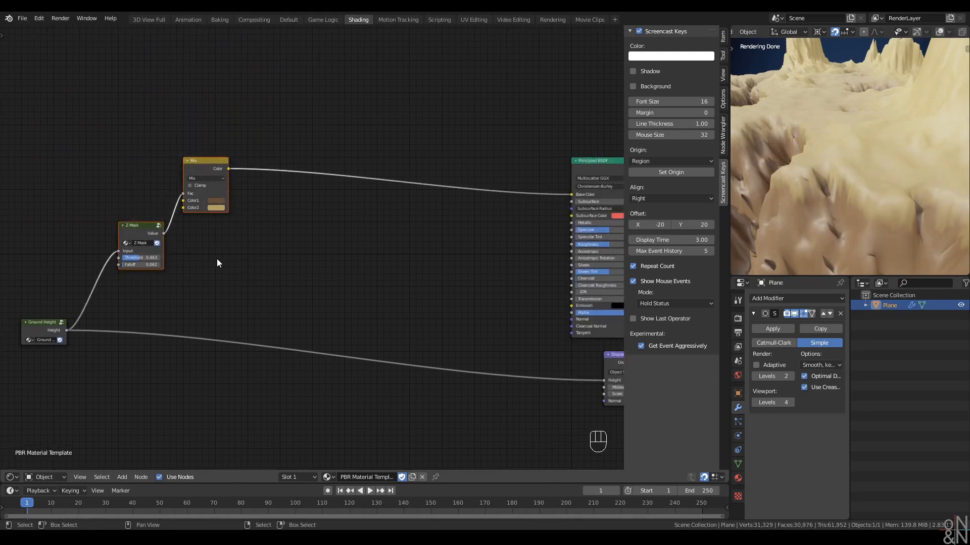
key("ctrl+shift+d")
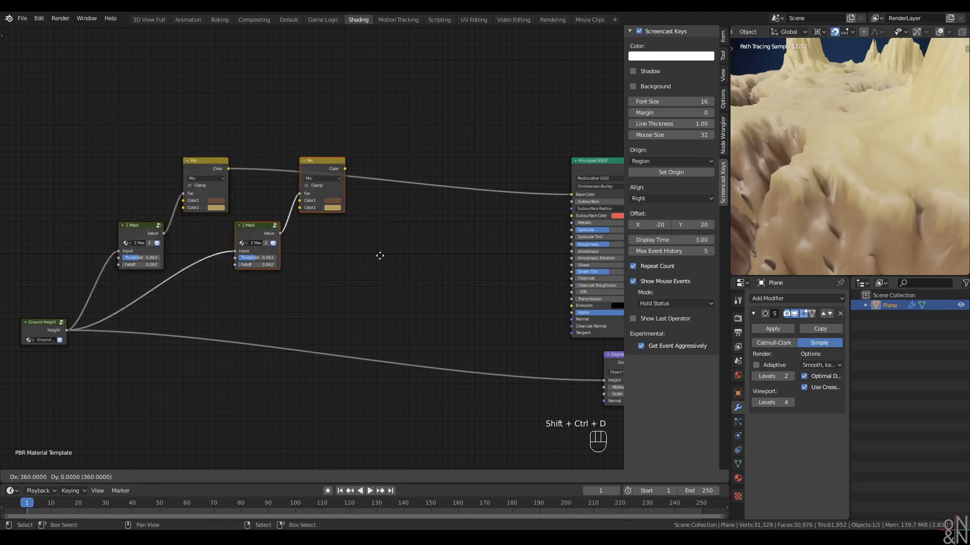
left_click(377, 260)
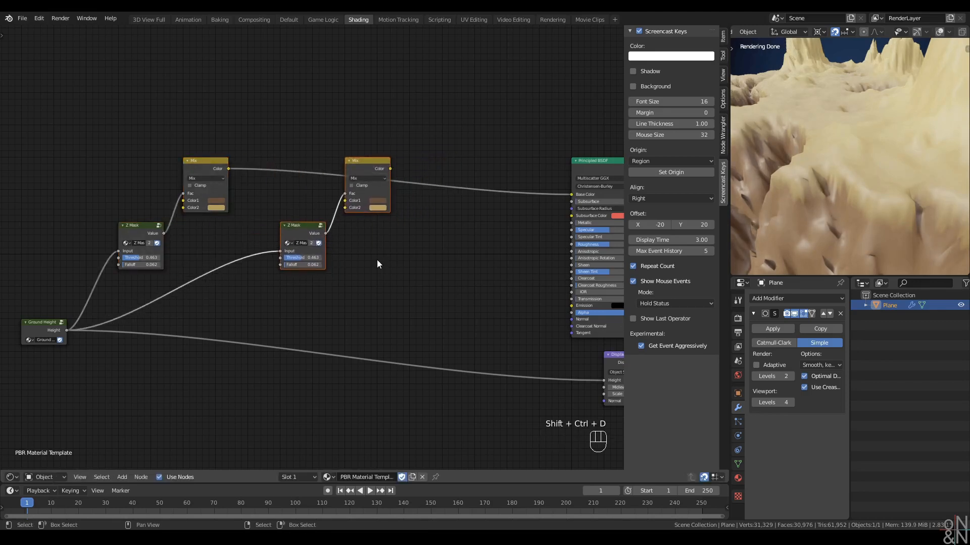
Feed Base Color from the duplicated Mix node instead, and link the first Mix node's Color to the duplicate's Color1
scroll(377, 259, "up", 3)
left_click_drag(207, 147, 411, 148, "ctrl")
left_click_drag(207, 147, 356, 190)
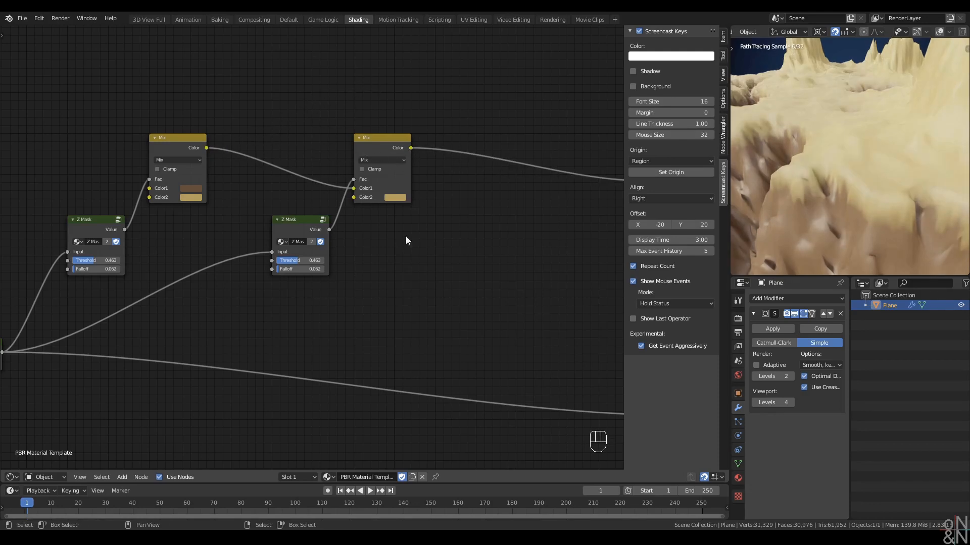
Set the second Mix node's Color2 to a medium green
left_click(397, 198)
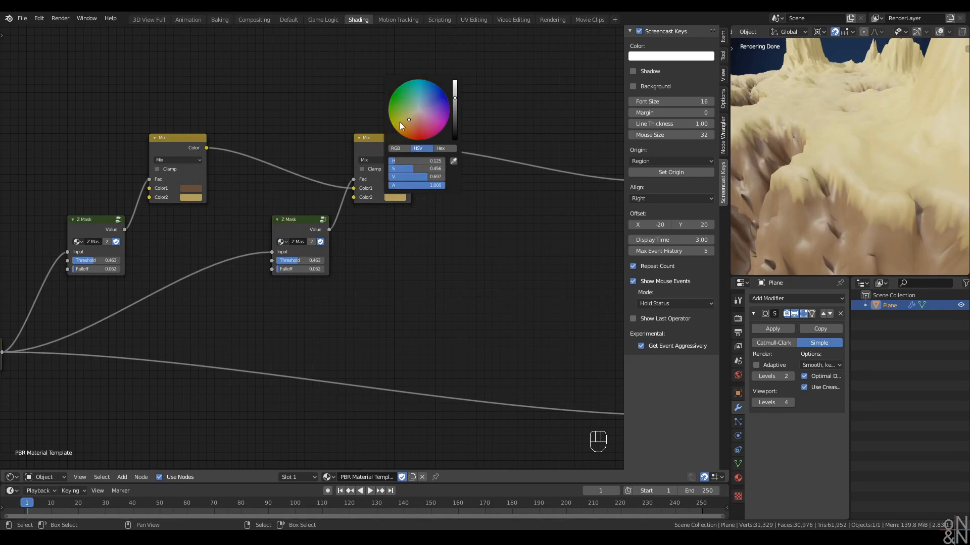
mouse_move(407, 118)
left_mouse_down()
mouse_move(401, 104)
mouse_move(454, 100)
mouse_move(455, 115)
left_mouse_up()
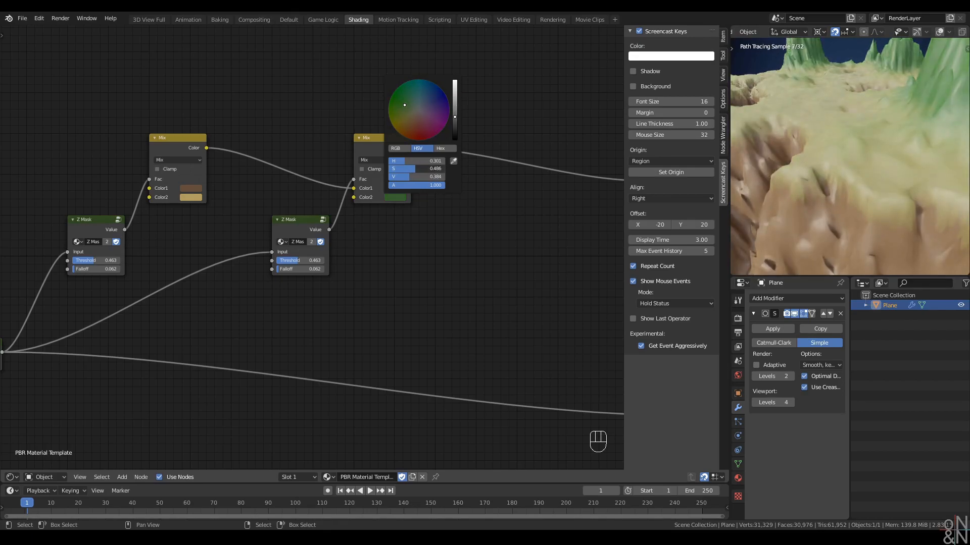
left_click(395, 196)
left_click_drag(407, 177, 421, 176)
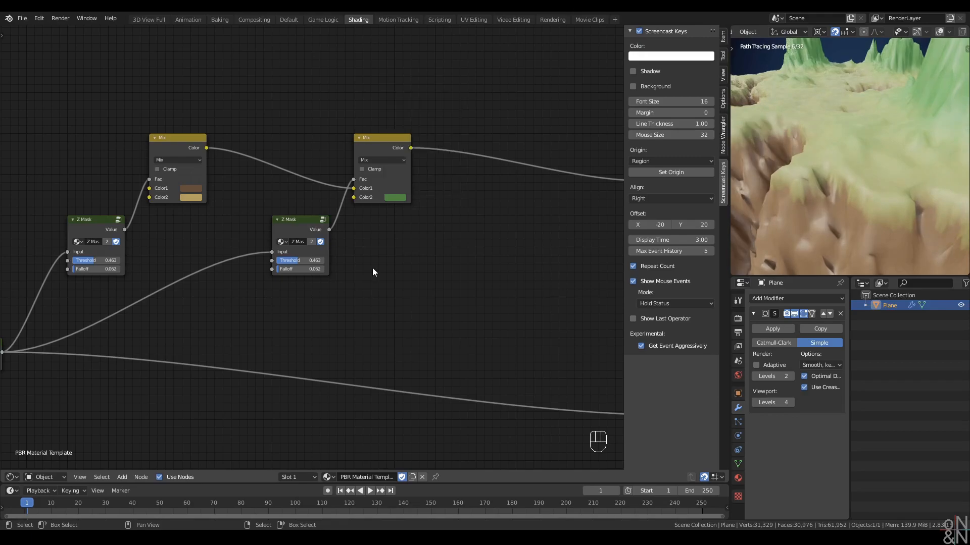
Set the second Z Mask's threshold to 0.485 and falloff to 0.015
mouse_move(307, 271)
left_mouse_down("shift")
mouse_move(289, 262)
mouse_move(304, 270)
mouse_move(289, 261)
mouse_move(301, 262)
left_mouse_up("shift")
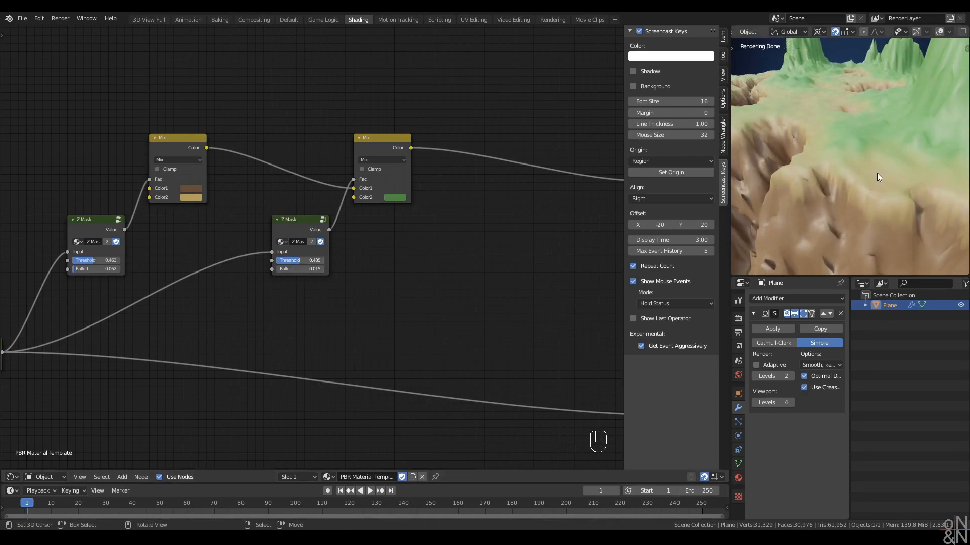
middle_click_drag(877, 173, 828, 173)
scroll(841, 213, "up", 3)
scroll(379, 278, "down", 1)
Move the Ground Height, Z Mask and Mix nodes along X, away from the Principled BSDF, to make room for another layer
middle_click_drag(312, 196, 506, 165)
left_click_drag(563, 110, 95, 372)
scroll(252, 303, "down", 1)
key("g")
key("x")
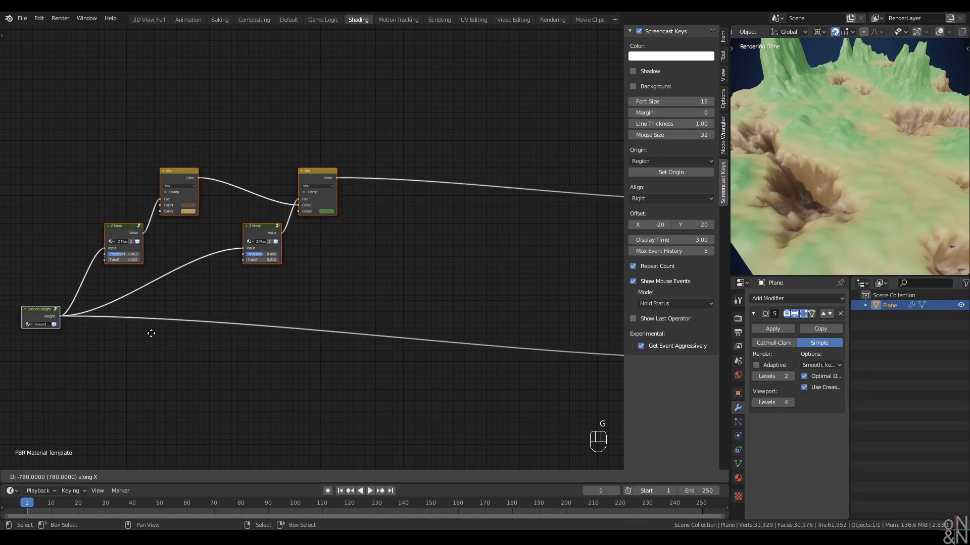
left_click(147, 331)
Duplicate the second Z Mask and Mix nodes with their input links kept, placing the copies beside the originals on the Principled BSDF side
scroll(262, 303, "up", 2)
middle_click_drag(279, 296, 270, 313)
left_click_drag(224, 161, 326, 263)
key("ctrl+shift+d")
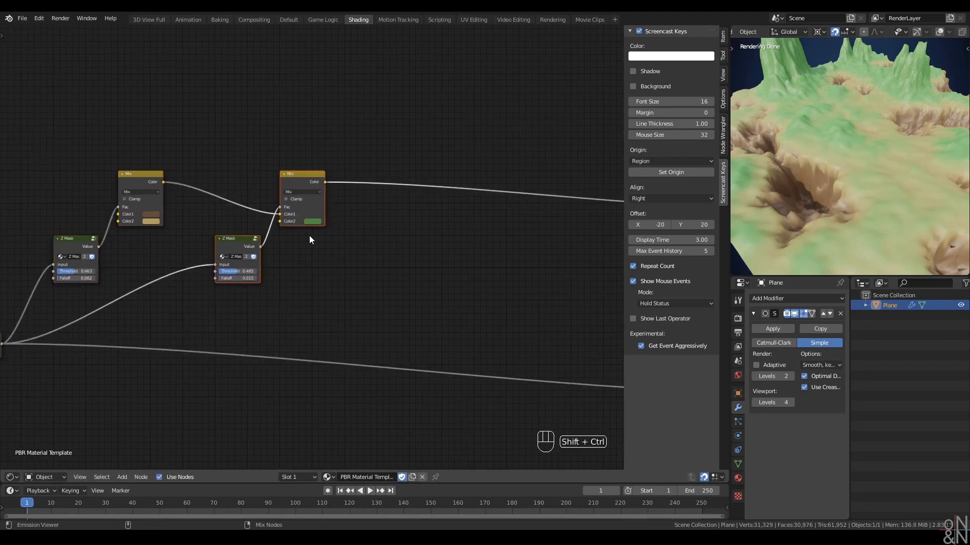
left_click(437, 238)
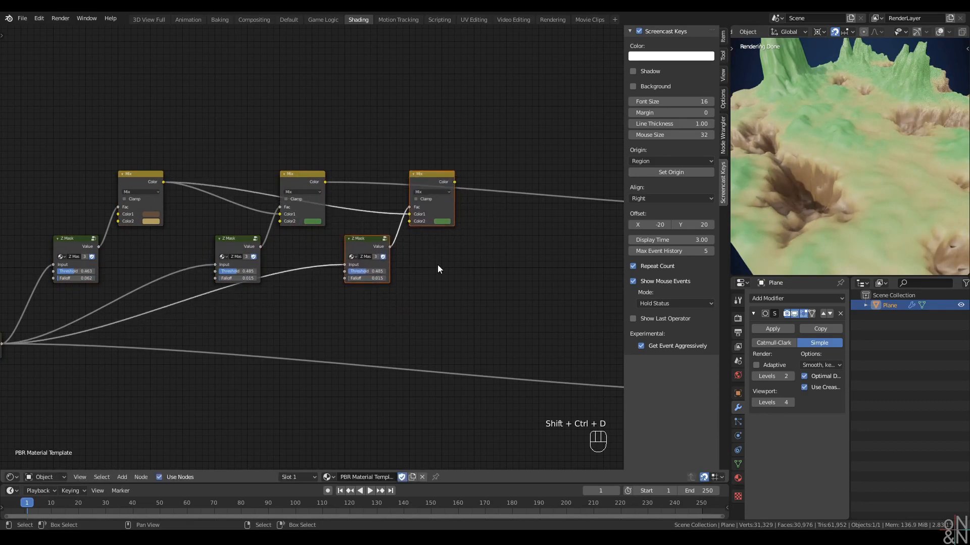
scroll(440, 266, "up", 2)
middle_click_drag(480, 274, 450, 280)
Feed Base Color from the third Mix node instead, and link the second Mix node's Color output to the third's Color1
key("ctrl+z")
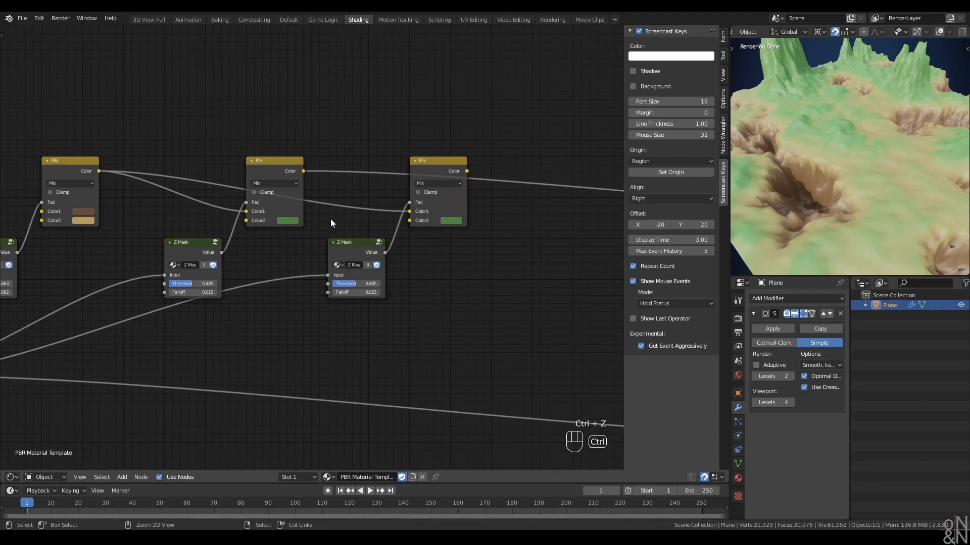
left_click_drag(303, 170, 468, 171, "ctrl")
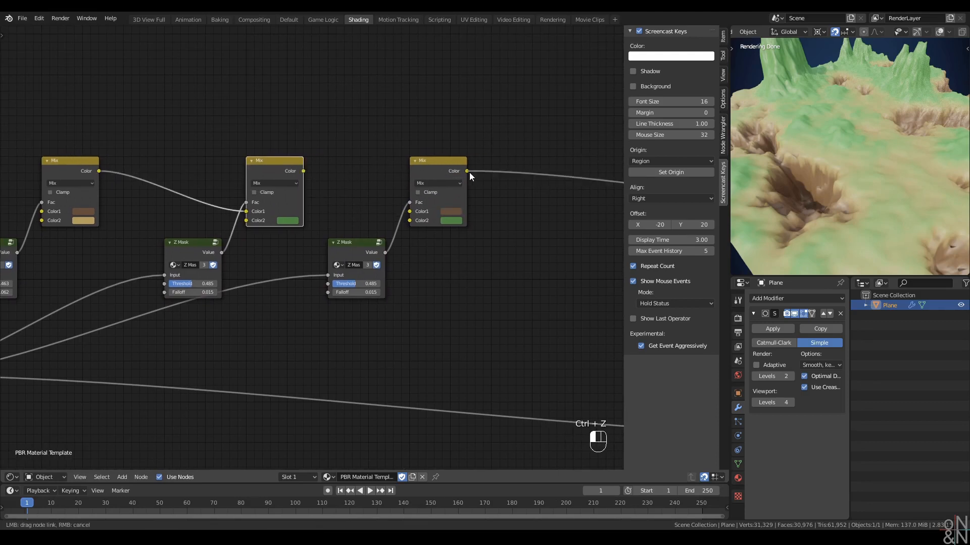
left_click_drag(303, 171, 405, 138)
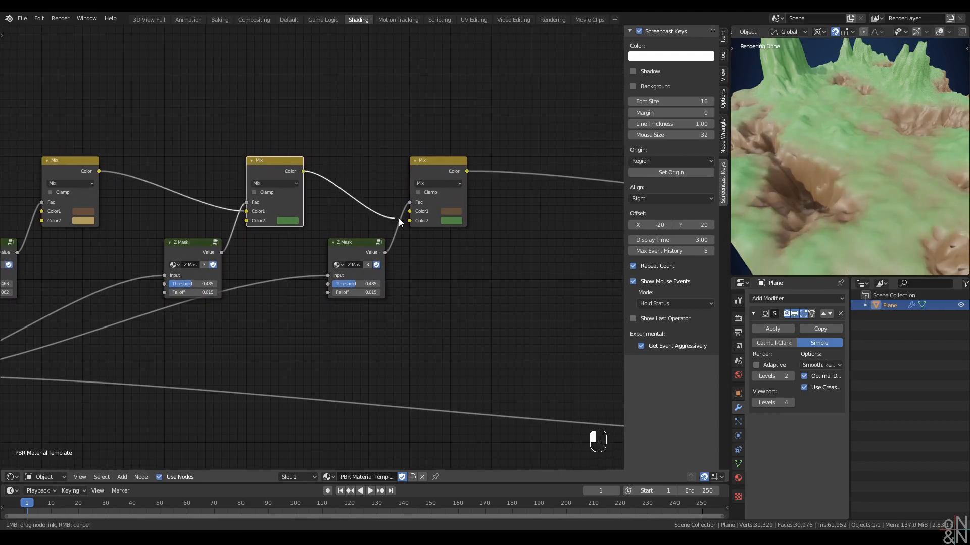
left_click_drag(399, 222, 408, 212)
middle_click_drag(502, 260, 464, 267)
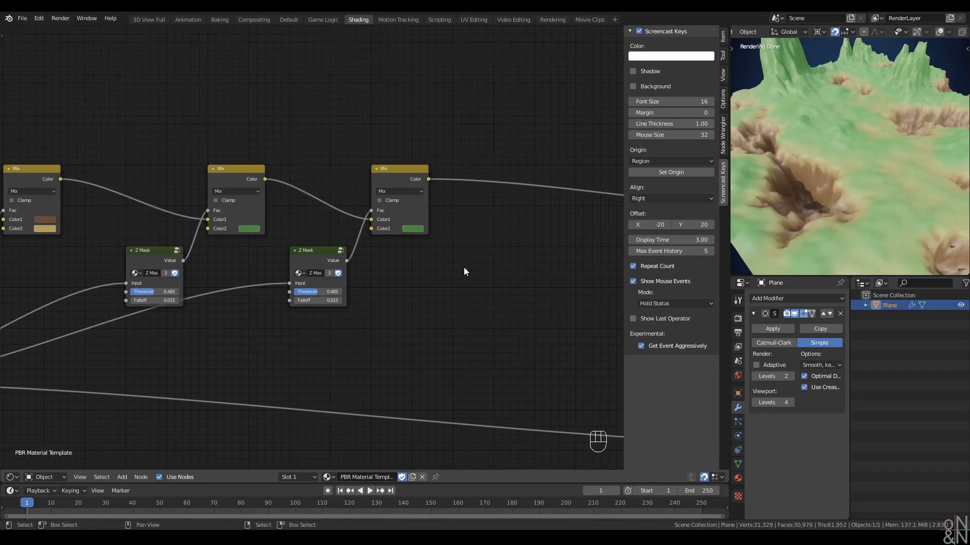
Set the third Mix node's Color2 to a dark green, and its Z Mask to threshold 0.494 and falloff 0.005
left_click(415, 229)
left_click_drag(443, 208, 429, 204)
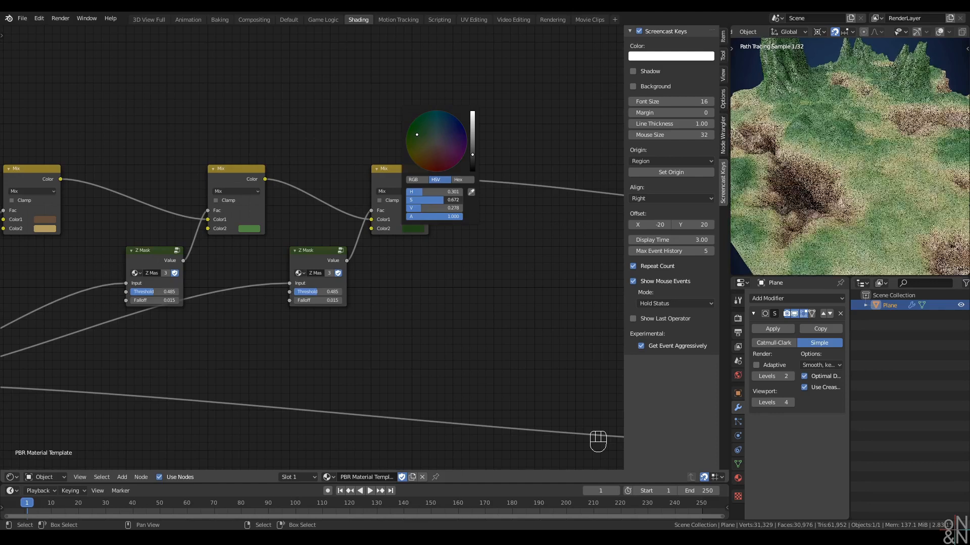
scroll(424, 298, "up", 1)
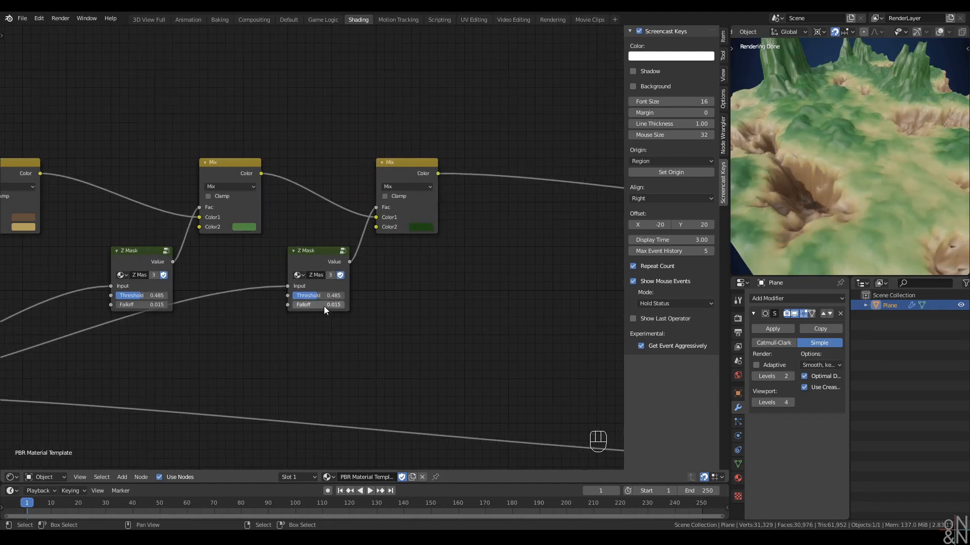
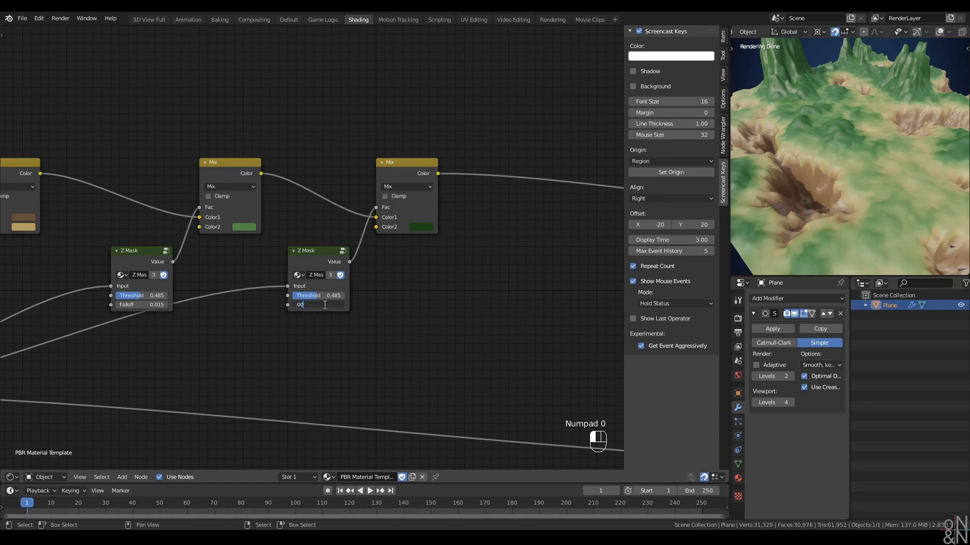
key("Return")
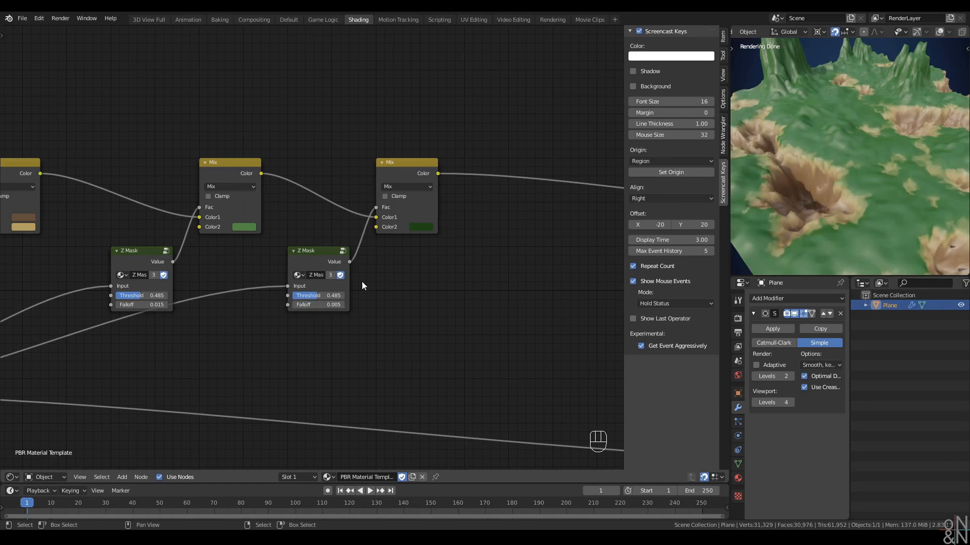
left_click_drag(319, 294, 336, 294, "shift")
Move the third Z Mask and Mix pair farther from the second pair to space the layers evenly
scroll(444, 263, "down", 3)
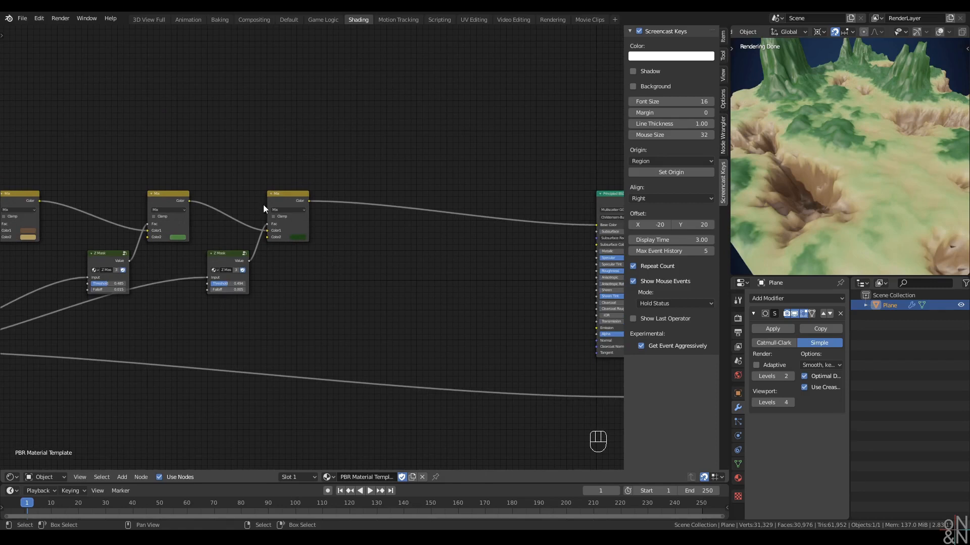
left_click_drag(231, 179, 321, 319)
key("g")
left_click(348, 335)
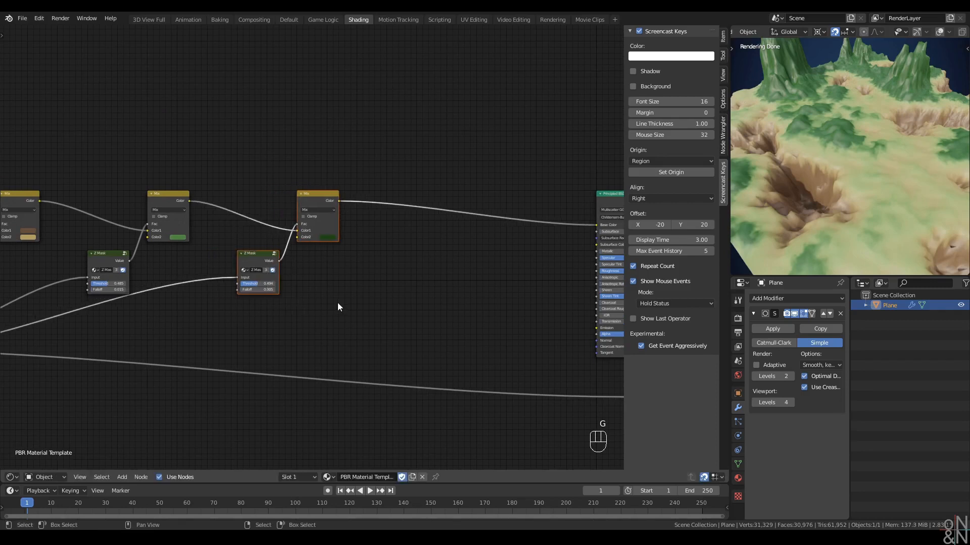
Duplicate the third Z Mask and Mix nodes with their input links kept, placing the fourth pair before the Principled BSDF
scroll(328, 305, "down", 2)
middle_click_drag(326, 304, 361, 297)
key("shift+ctrl+d")
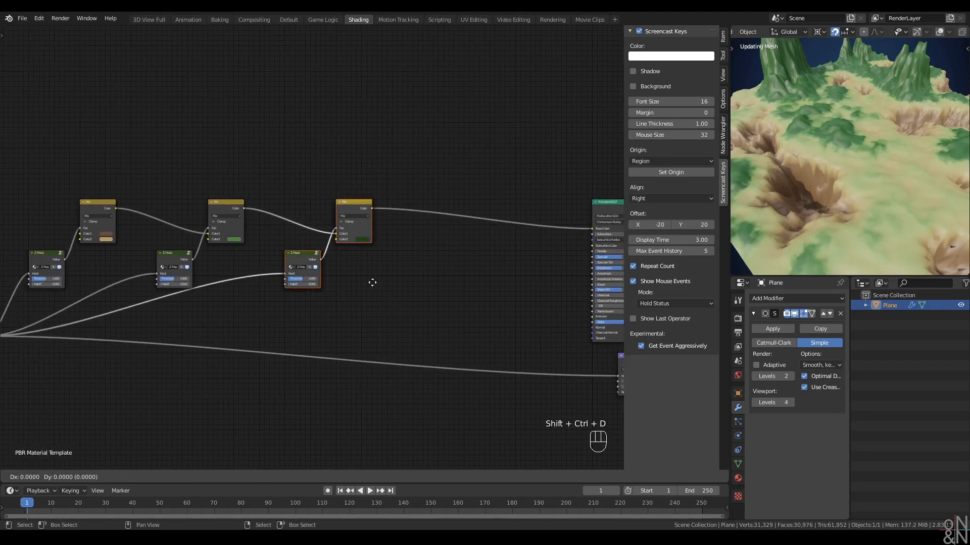
left_click(499, 284)
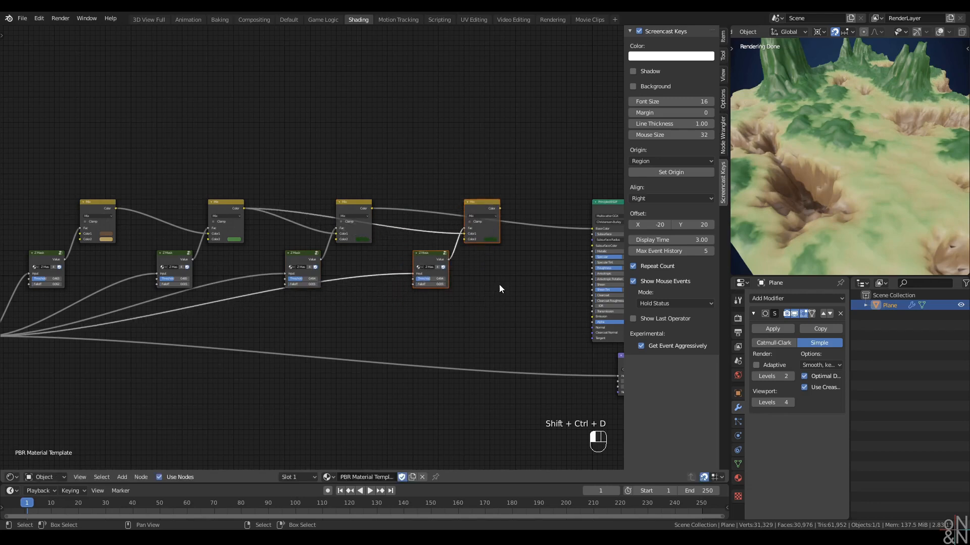
Feed Base Color from the fourth Mix node instead, and link the third Mix node's Color output to the fourth's Color1
scroll(470, 284, "down", 2)
middle_click_drag(440, 284, 401, 298)
scroll(341, 285, "up", 2)
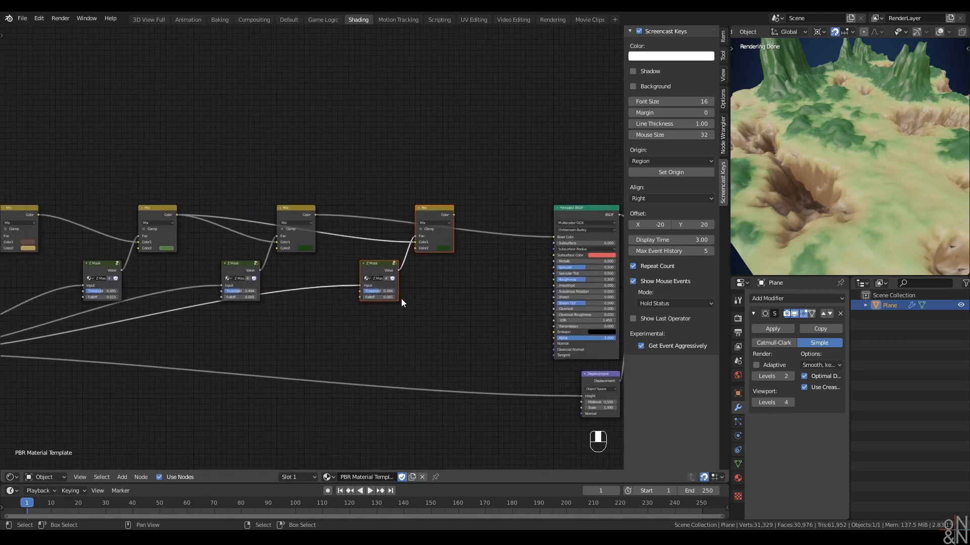
scroll(401, 299, "up", 2)
middle_click_drag(343, 288, 242, 253)
left_click_drag(214, 210, 402, 210, "ctrl")
left_click_drag(214, 210, 350, 248)
scroll(377, 304, "up", 1)
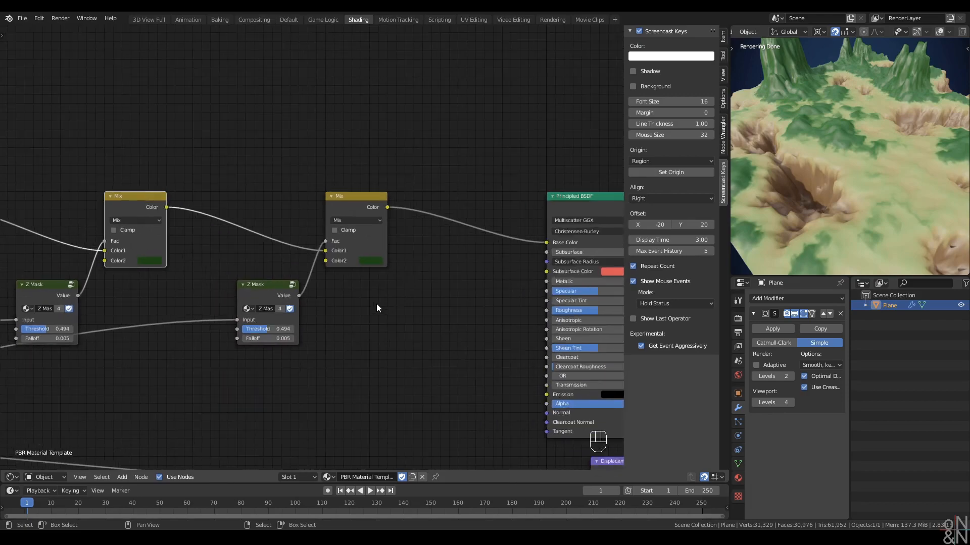
Set the fourth Mix node's Color2 to a neutral grey and its Z Mask threshold to 0.516
left_click(373, 262)
left_click_drag(405, 230, 427, 238)
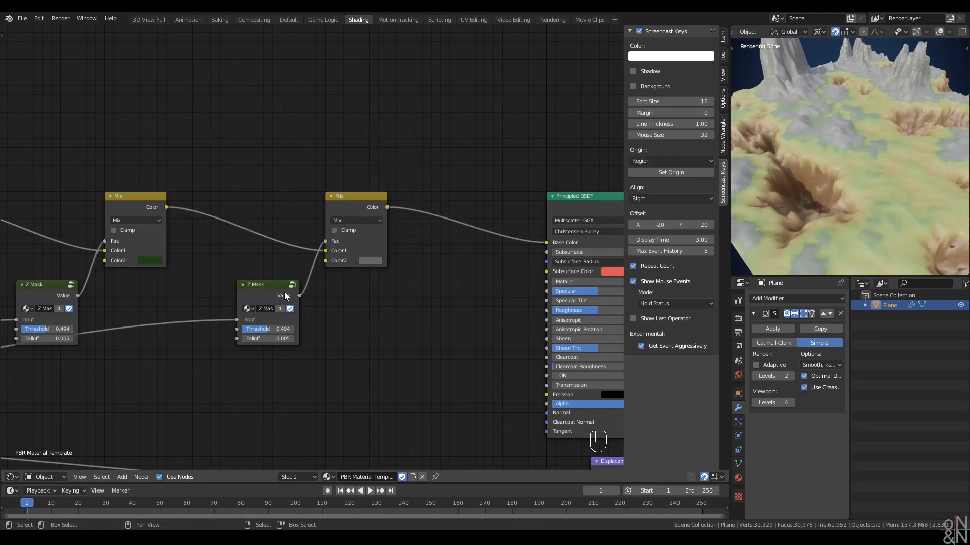
left_click_drag(267, 335, 277, 335)
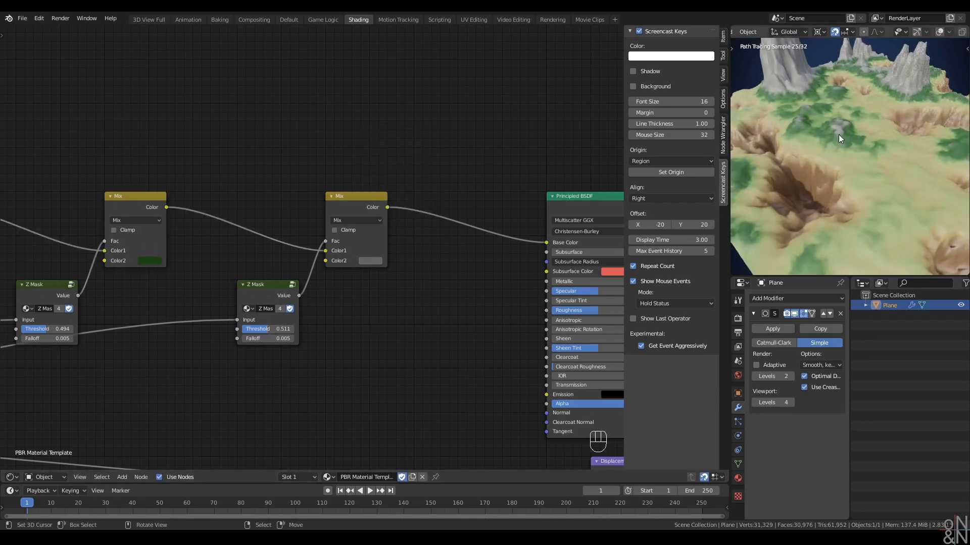
mouse_move(820, 187)
middle_mouse_down()
mouse_move(864, 155)
mouse_move(883, 195)
mouse_move(880, 177)
mouse_move(829, 190)
mouse_move(842, 183)
middle_mouse_up()
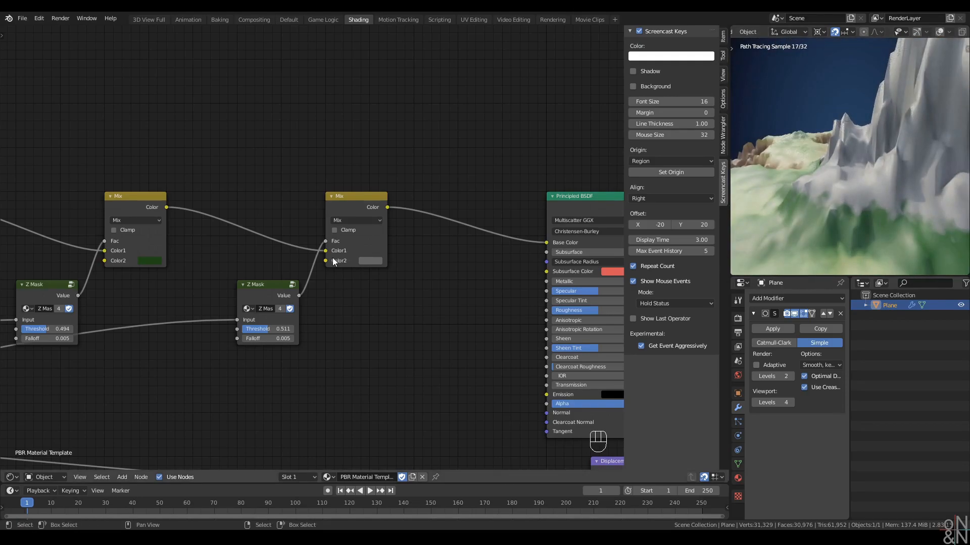
left_click_drag(272, 329, 276, 329, "shift")
Deselect the terrain plane in the 3D viewport
mouse_move(821, 188)
middle_mouse_down()
mouse_move(841, 222)
mouse_move(822, 196)
mouse_move(830, 188)
mouse_move(870, 171)
mouse_move(888, 177)
mouse_move(822, 151)
mouse_move(845, 198)
mouse_move(845, 161)
middle_mouse_up()
key("alt+q")
key("alt+q")
key("alt+a")
Hide the node editor's sidebar and move the whole Ground Height, Z Mask and Mix chain along X, farther from the Principled BSDF
scroll(275, 290, "down", 10)
middle_click_drag(282, 285, 448, 253)
key("n")
left_click_drag(525, 135, 94, 315)
middle_click_drag(251, 299, 349, 299)
key("g")
key("x")
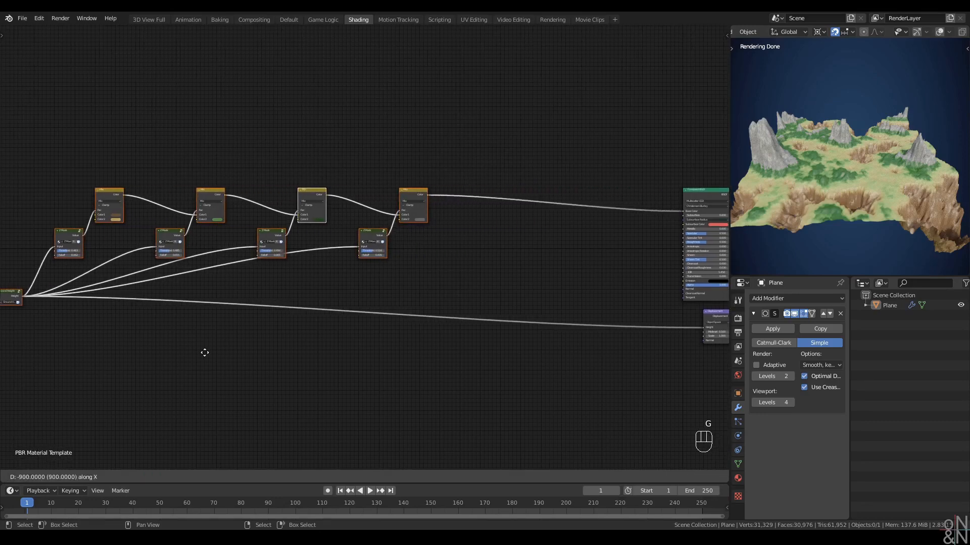
left_click(184, 357)
Inspect the deep hollow at the landscape's corner and the link running from Ground Height to the Displacement node
middle_click_drag(474, 271, 408, 268)
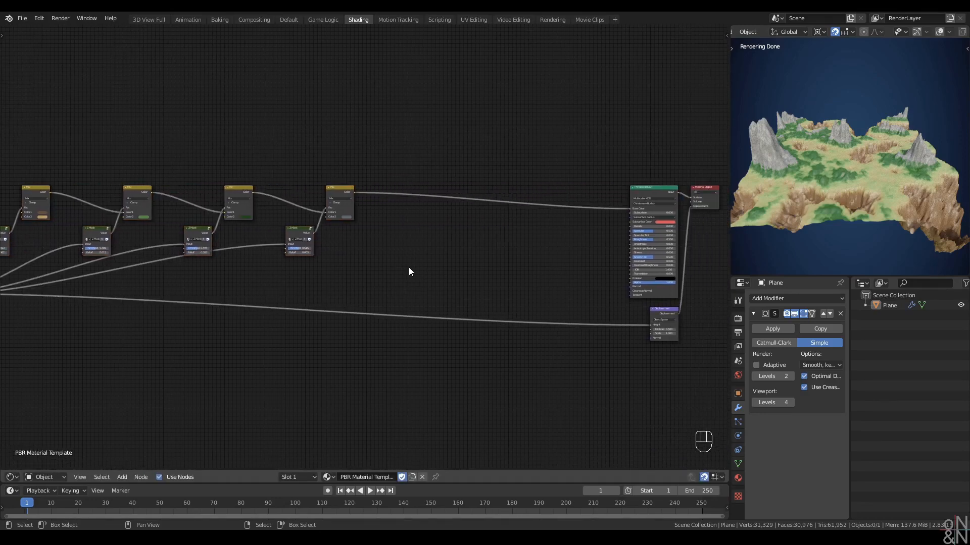
middle_click_drag(912, 183, 863, 194)
scroll(885, 188, "up", 4)
middle_click_drag(442, 273, 439, 224)
scroll(356, 293, "up", 1)
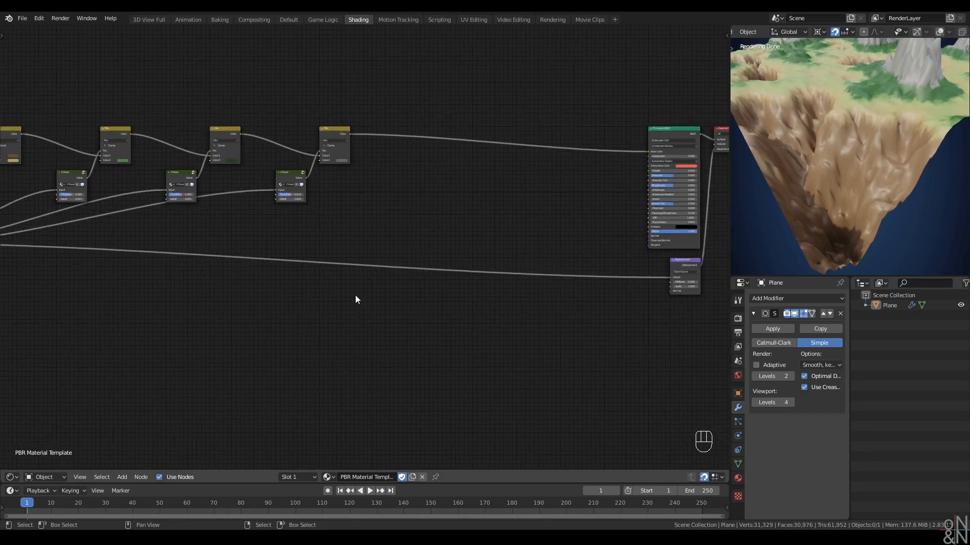
middle_click_drag(355, 295, 458, 270)
middle_click_drag(20, 247, 144, 238)
left_click(112, 208)
key("g")
right_click(93, 158)
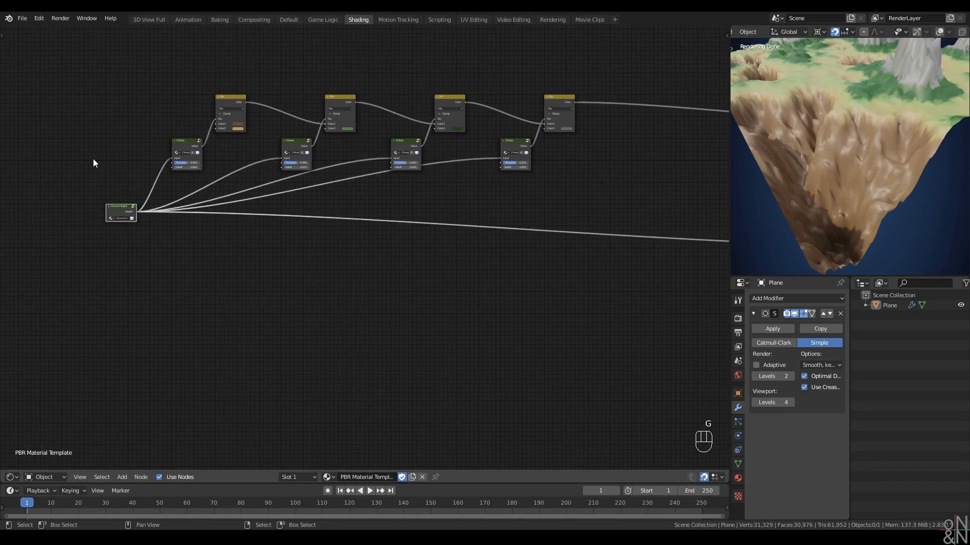
Add a Fader group node below the fourth Mix node, under the Ground Height link
middle_click_drag(545, 311, 351, 321)
scroll(386, 317, "up", 5)
key("q")
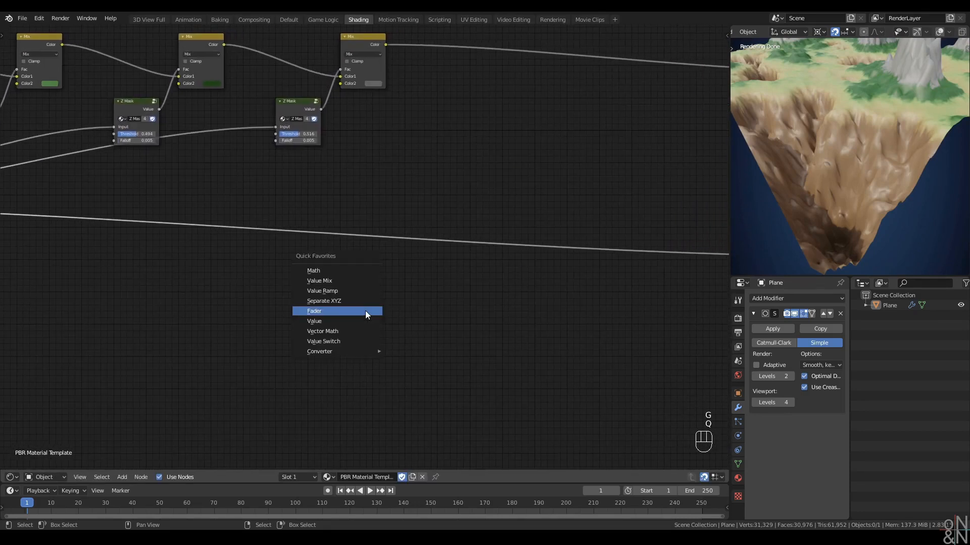
left_click(344, 309)
left_click(340, 290)
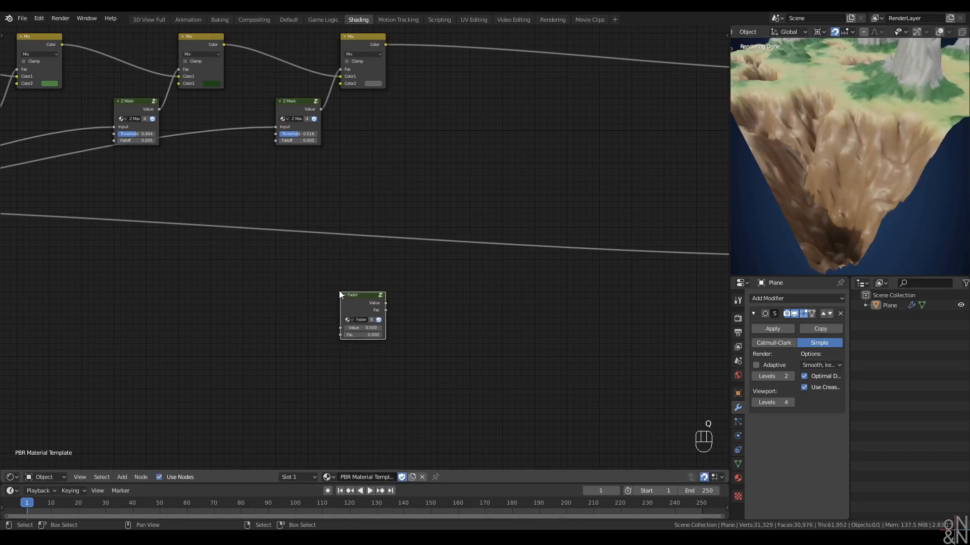
Add a Math node beside the Fader, below the Ground Height link
middle_click_drag(445, 290, 298, 370)
scroll(338, 315, "up", 2)
scroll(298, 383, "down", 1)
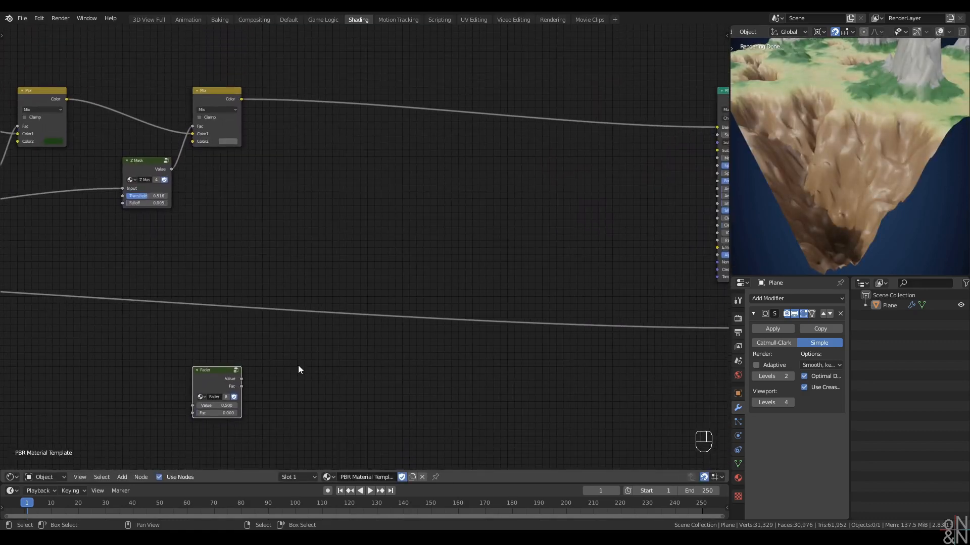
key("q")
left_click(268, 324)
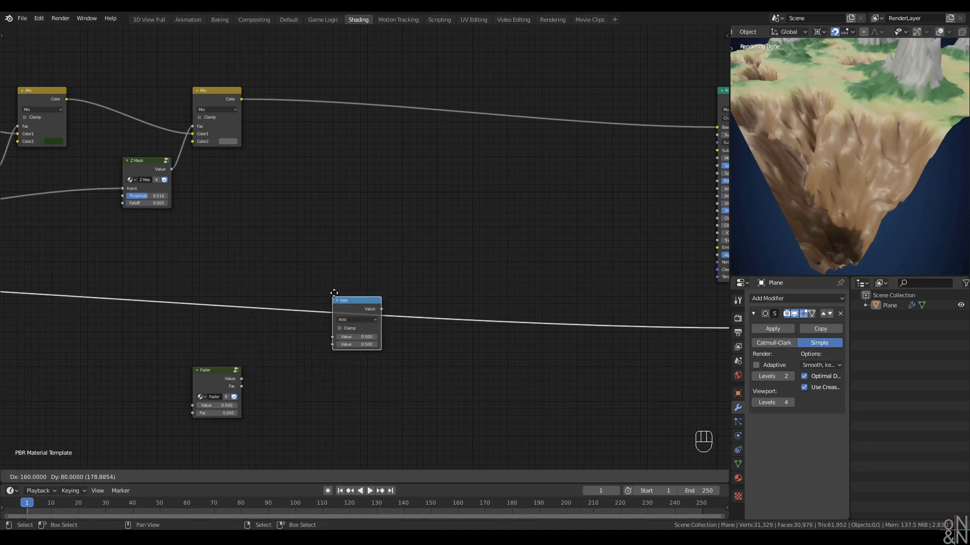
left_click(334, 356)
Insert the Math node into the link between Ground Height and Displacement and set its operation to Maximum
scroll(334, 354, "down", 2)
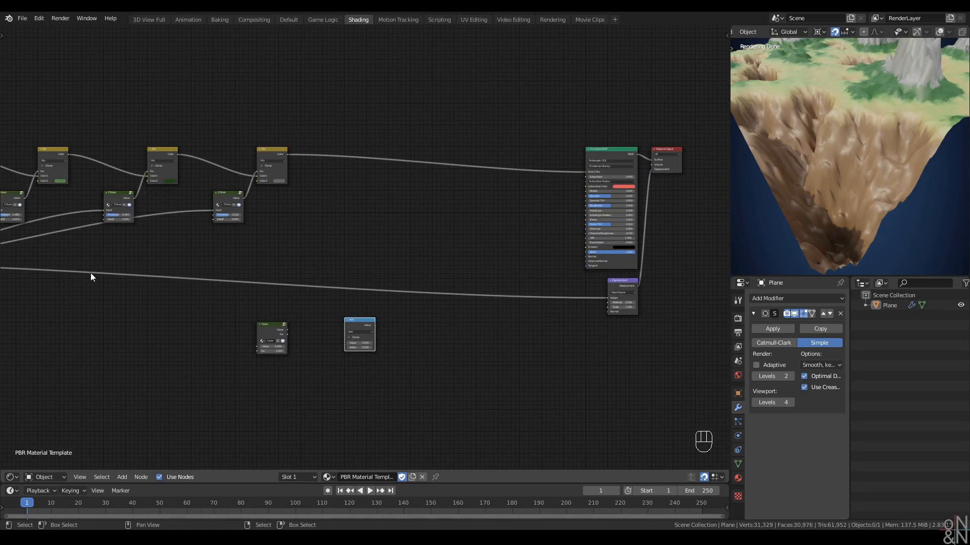
left_click(621, 297)
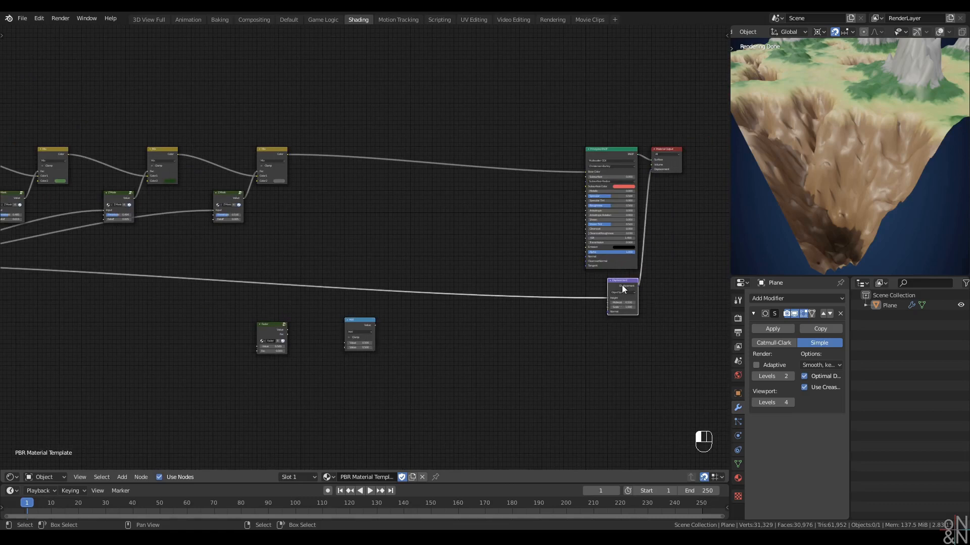
scroll(466, 318, "up", 2)
scroll(454, 323, "up", 1)
left_click_drag(356, 365, 356, 320)
left_click(357, 321)
left_click(402, 326)
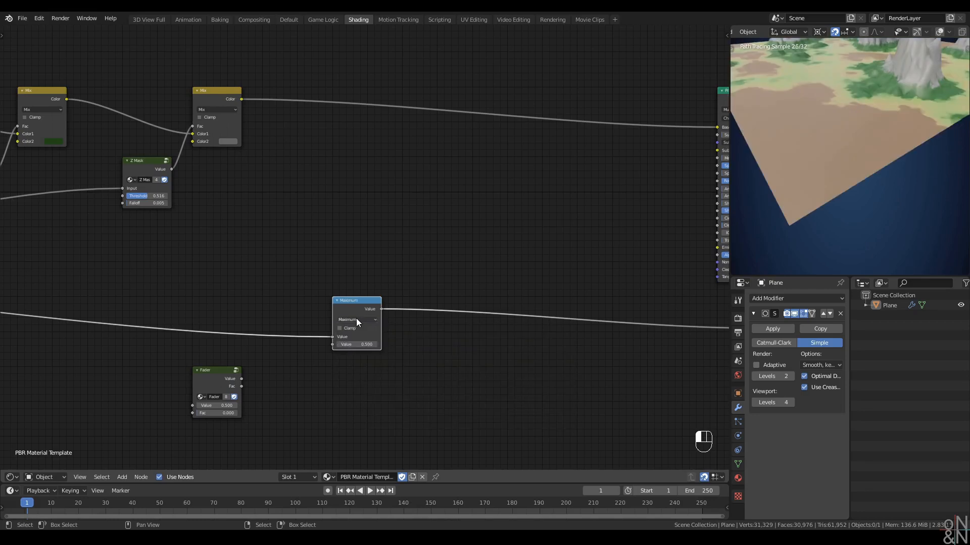
Link the Fader's Fac output to the Maximum node's second Value and set the Fader's Fac to 0.470
left_click_drag(242, 386, 332, 346)
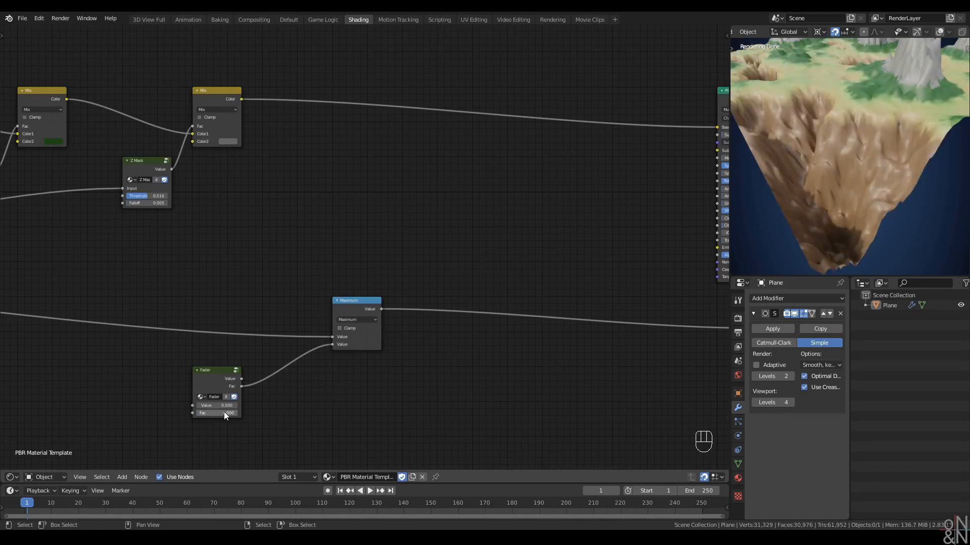
left_click_drag(218, 414, 237, 413)
middle_click_drag(851, 103, 838, 185, "shift")
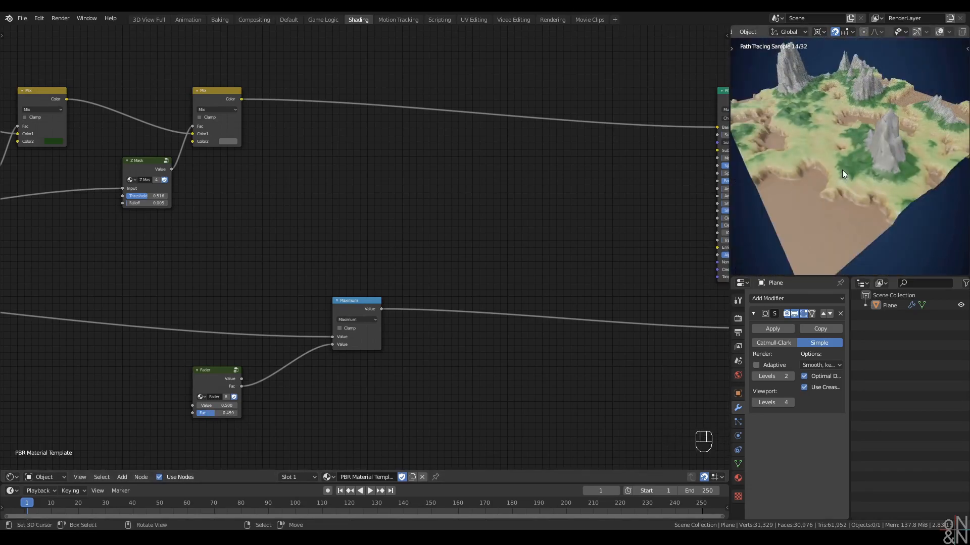
mouse_move(223, 413)
left_mouse_down("shift")
mouse_move(234, 414)
mouse_move(223, 413)
left_mouse_up("shift")
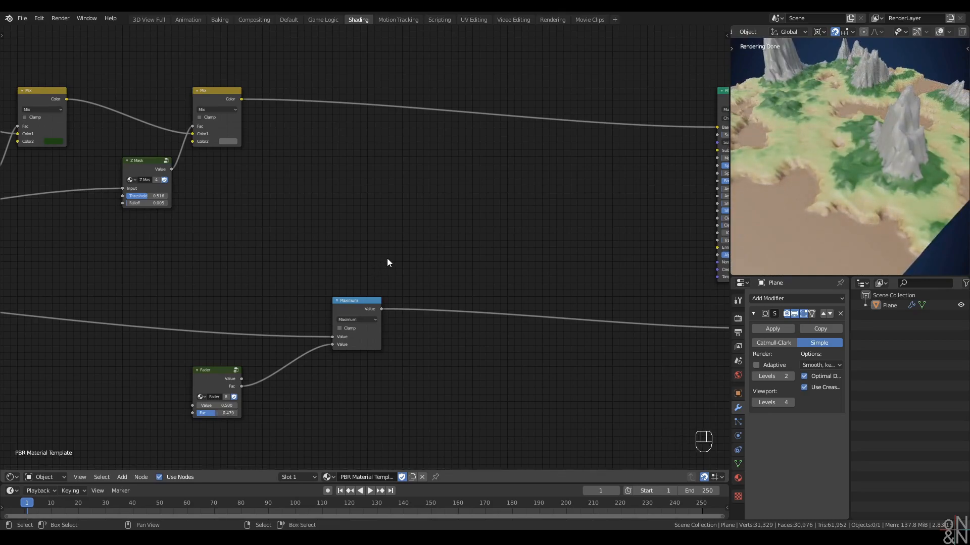
Examine the flattened low ground of the displaced terrain in the rendered preview alongside the displacement node chain
scroll(871, 194, "down", 2)
scroll(867, 188, "up", 4)
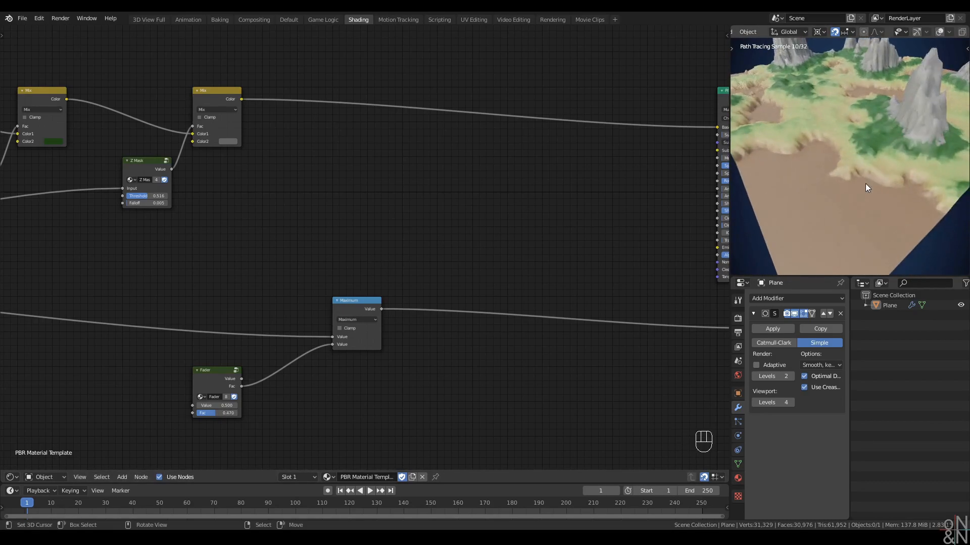
scroll(865, 183, "up", 3)
scroll(521, 204, "down", 2)
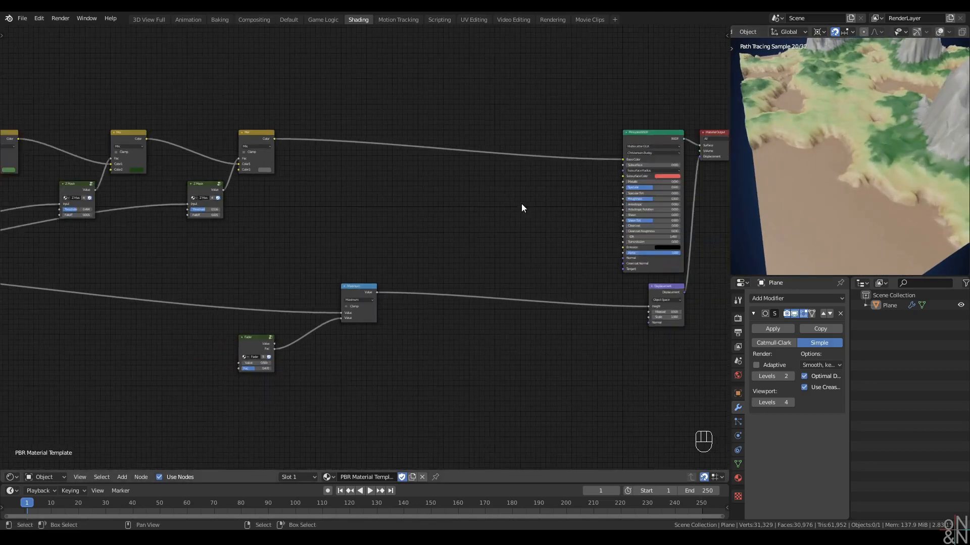
scroll(505, 206, "up", 1)
scroll(429, 209, "up", 2)
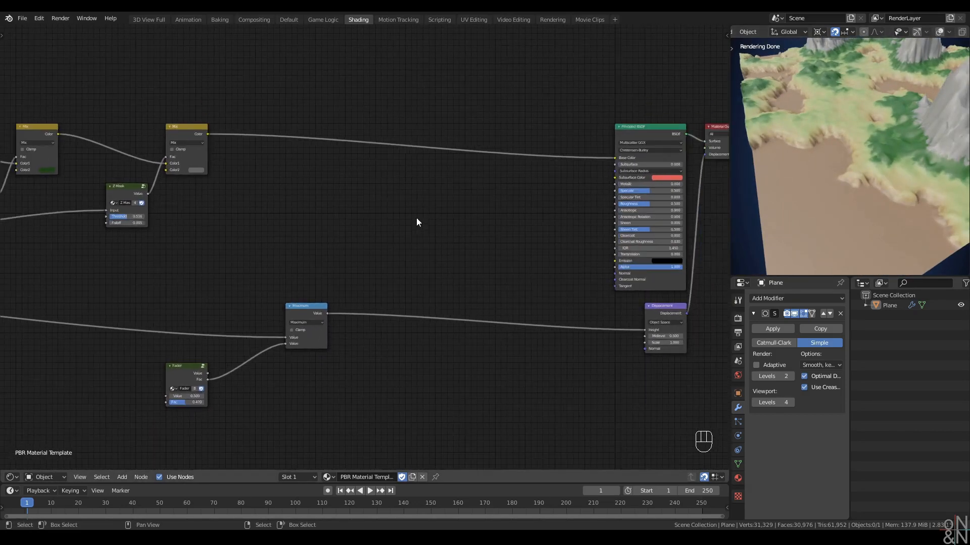
mouse_move(417, 218)
middle_mouse_down()
mouse_move(414, 206)
mouse_move(420, 213)
middle_mouse_up()
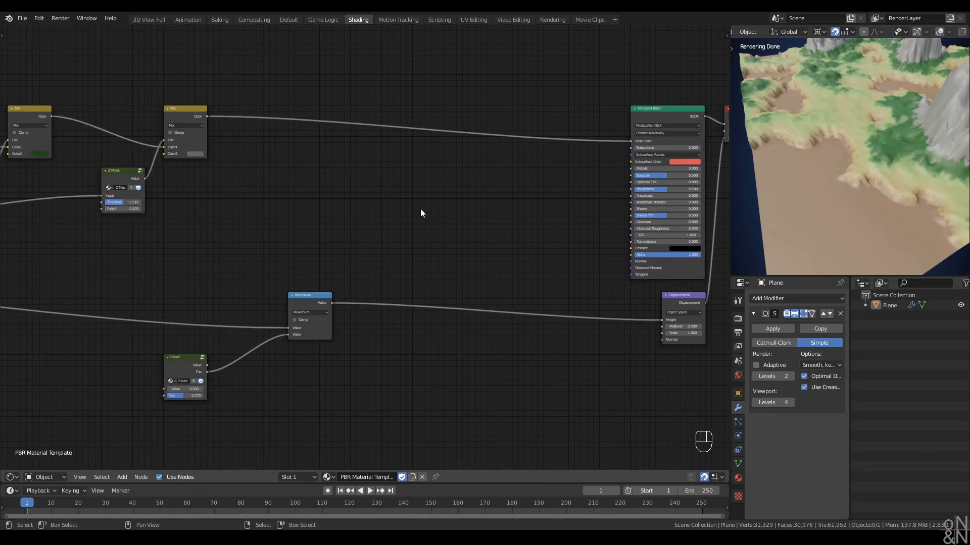
scroll(860, 168, "up", 2)
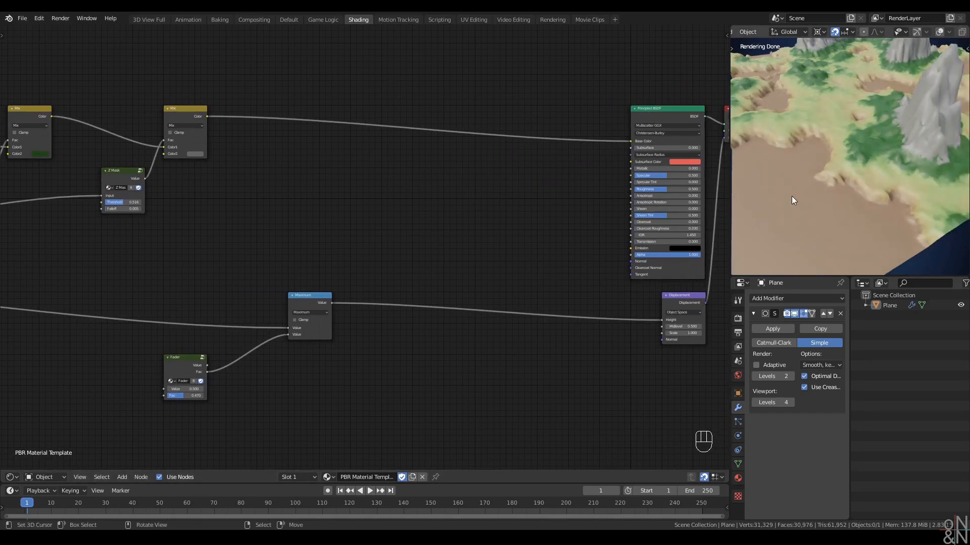
scroll(792, 197, "down", 2)
Insert a MixRGB node between the fourth Mix node and the Principled BSDF's Base Color, set it to Multiply, and open its Color2
middle_click_drag(480, 177, 452, 189)
scroll(450, 188, "up", 1)
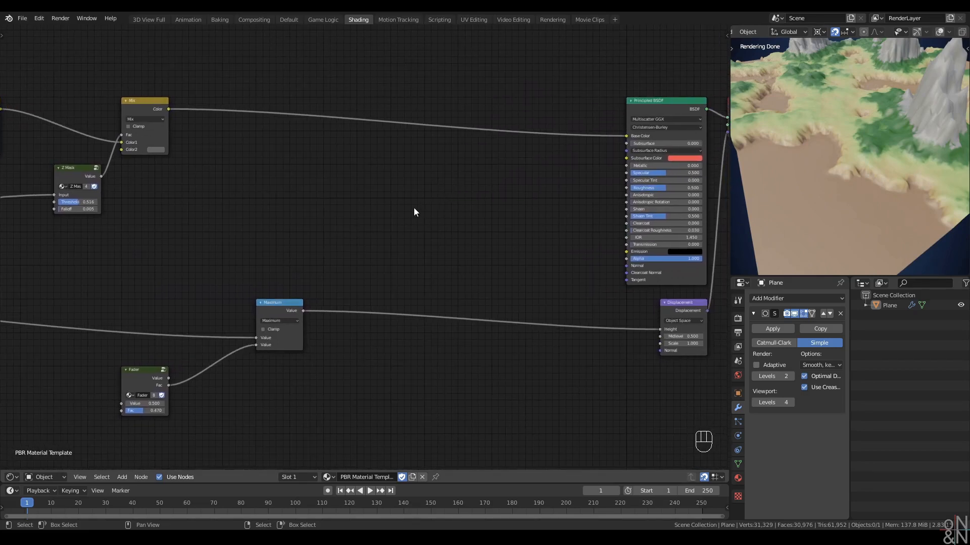
key("shift+a")
mouse_move(408, 203)
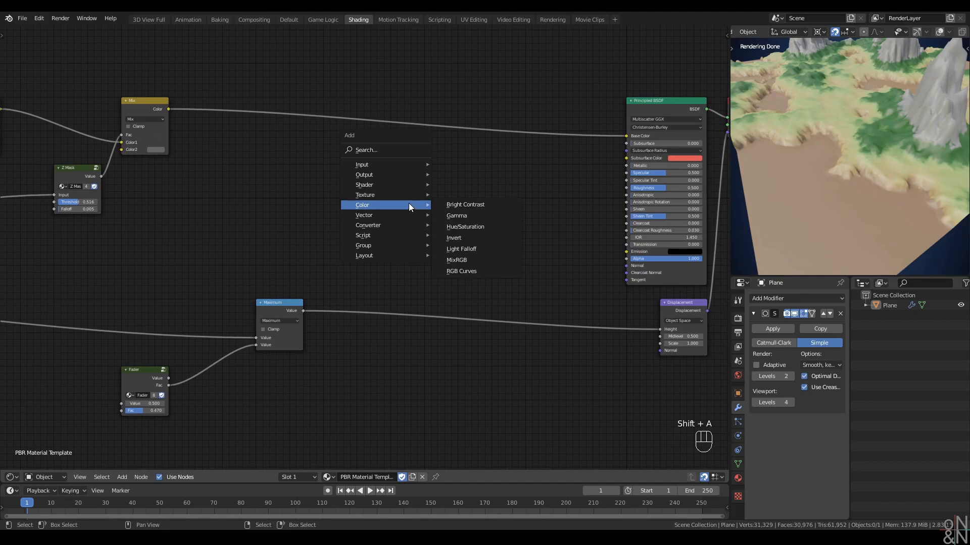
left_click(467, 259)
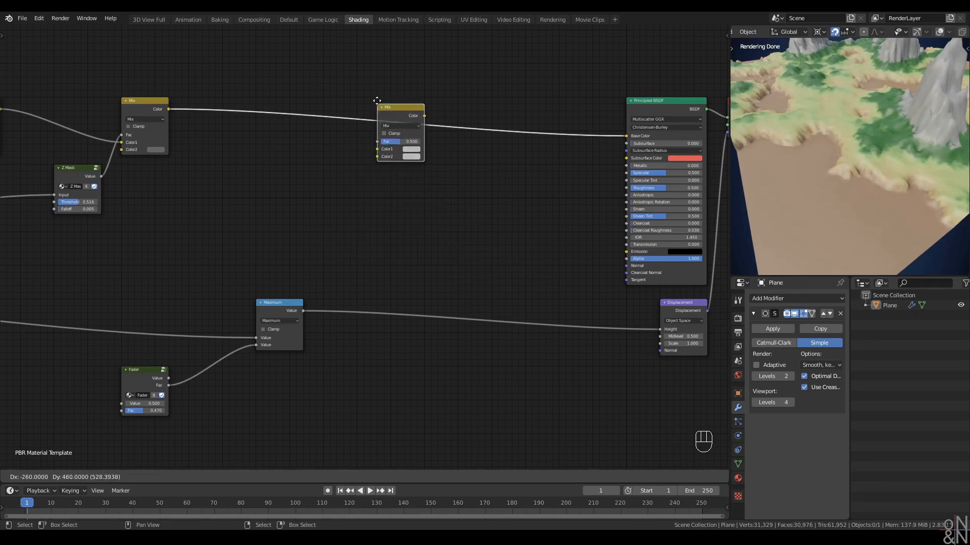
left_click(360, 101)
left_click_drag(377, 109, 414, 111)
left_click(405, 119)
left_click(407, 139)
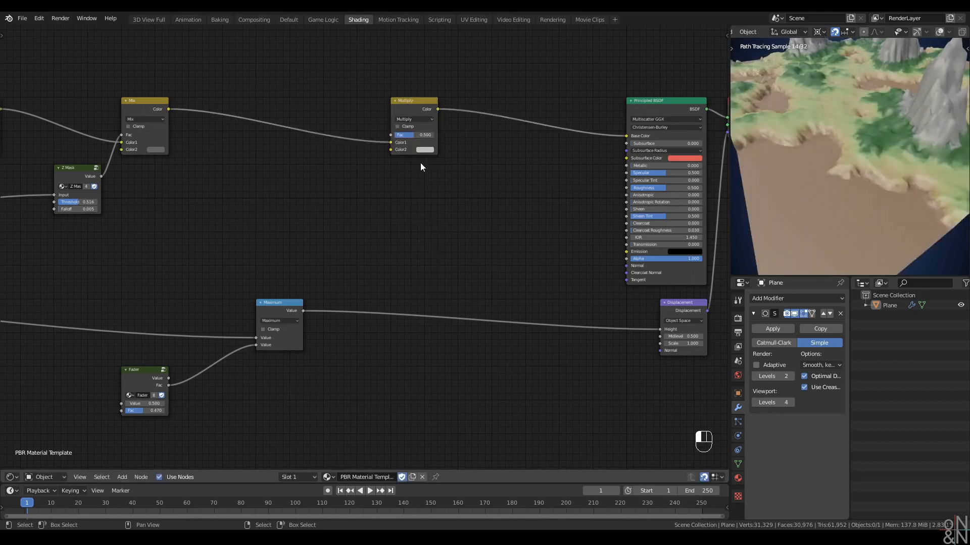
left_click(425, 150)
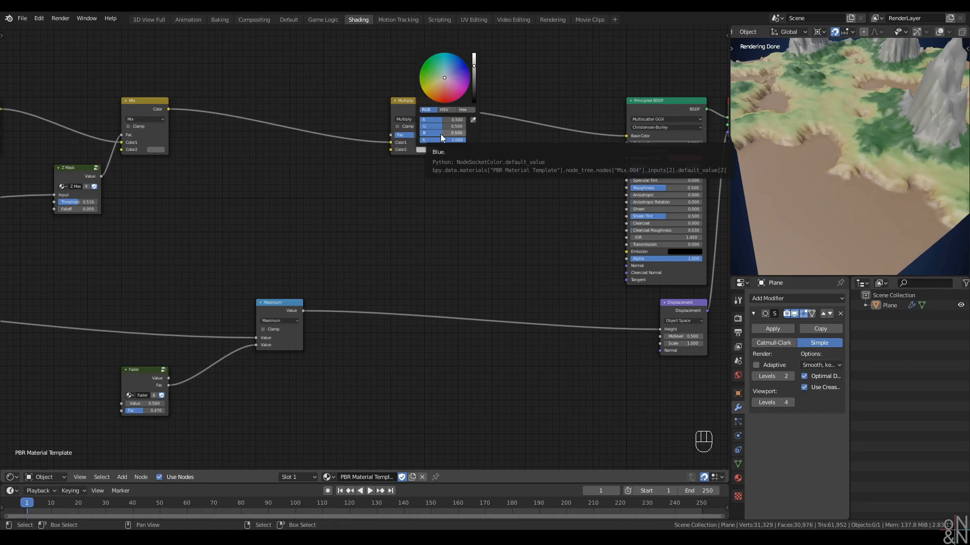
Duplicate the Maximum node with its input links, place the copy above it, and set its operation to Less Than
left_click(274, 305)
key("ctrl+shift+d")
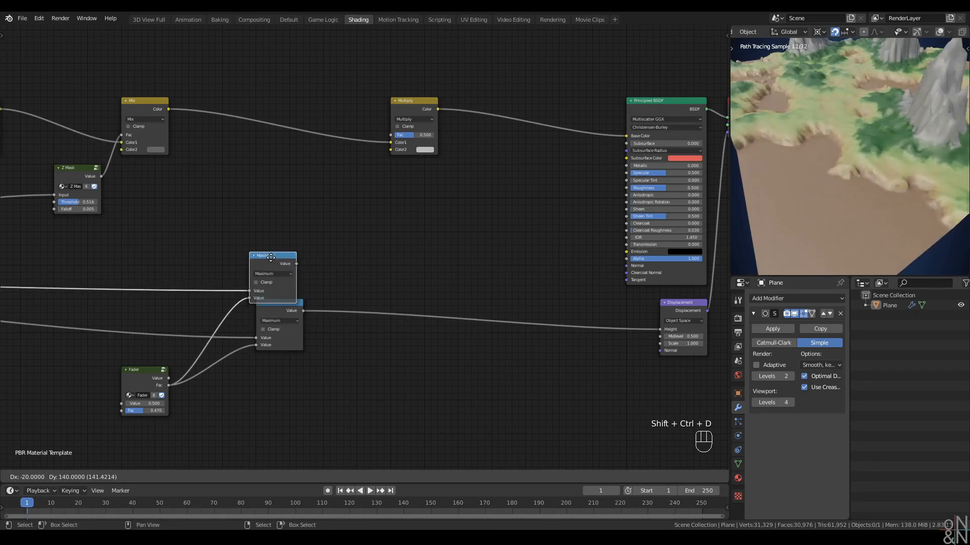
left_click(275, 230)
left_click_drag(275, 228, 275, 235)
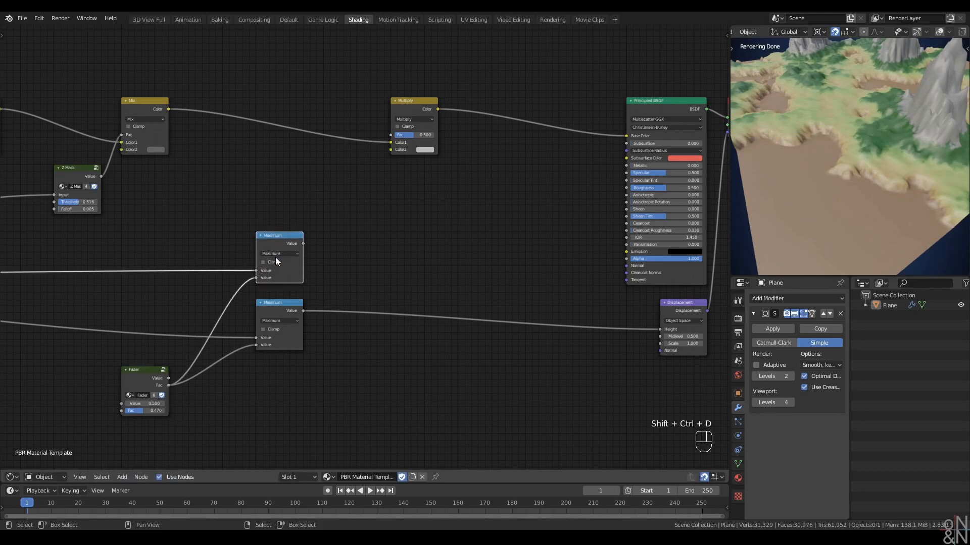
left_click(276, 253)
left_click(276, 260)
Preview the Less Than mask on the terrain, and return the preview to the Principled BSDF
left_click(280, 239)
left_click(280, 238, "ctrl+shift")
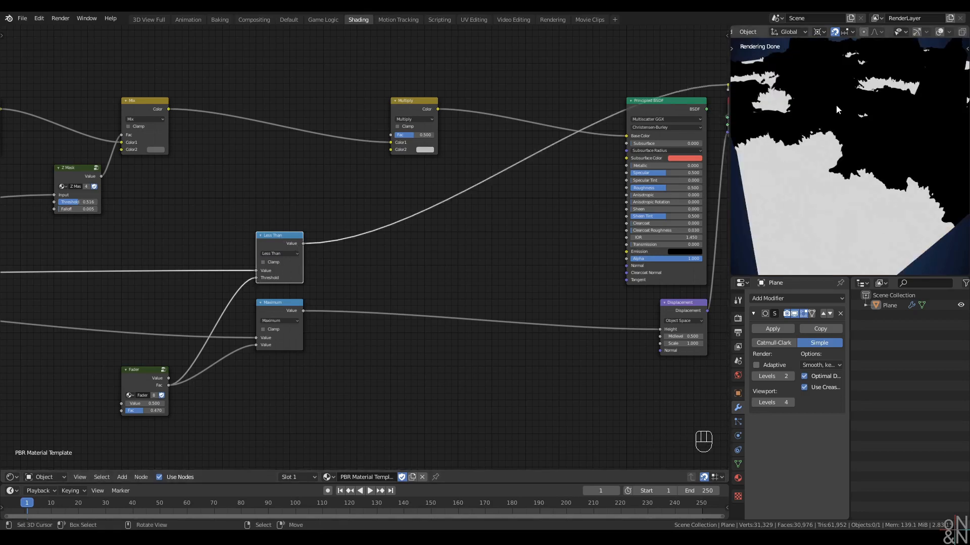
key("g")
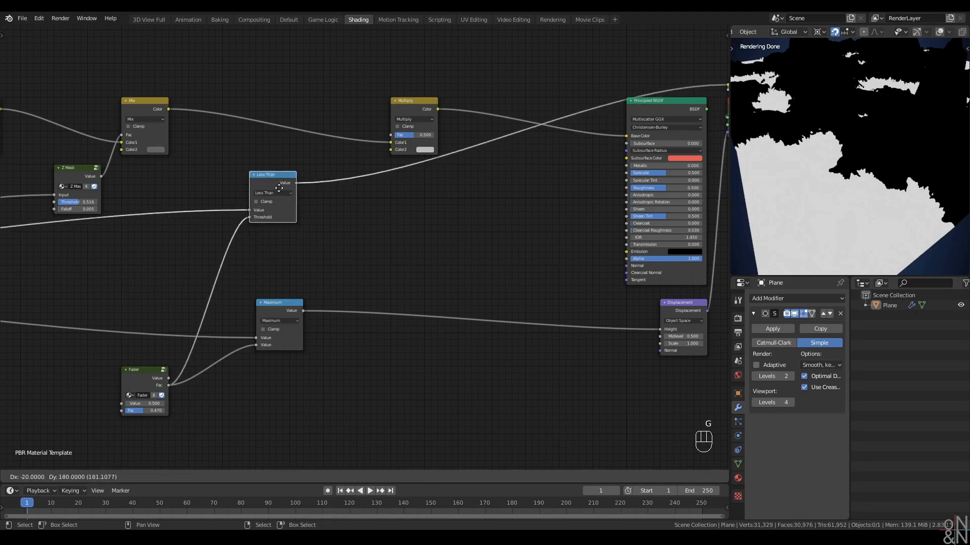
right_click(279, 187)
scroll(505, 187, "down", 1)
left_click(666, 111, "ctrl+shift")
scroll(444, 231, "up", 2)
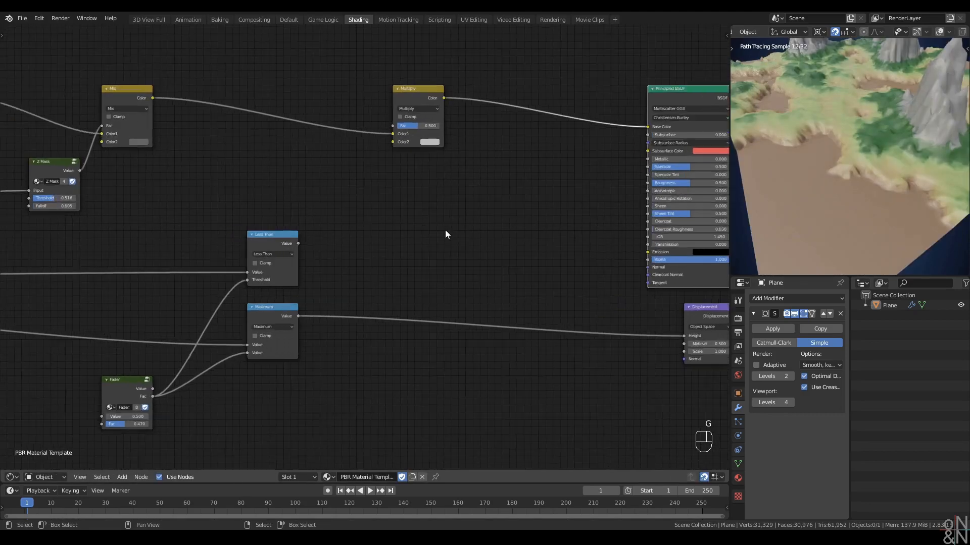
Link the Less Than node's Value output to the Multiply node's Fac input
scroll(379, 237, "down", 1)
left_click_drag(303, 244, 391, 135)
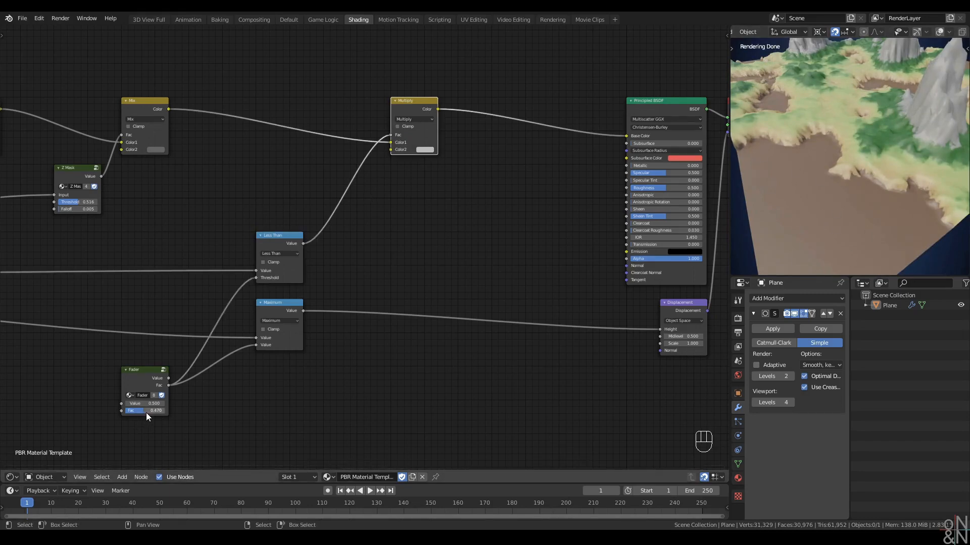
mouse_move(146, 411)
left_mouse_down("shift")
mouse_move(120, 410)
mouse_move(142, 410)
left_mouse_up("shift")
Add a Value Mix group below the Multiply node and link the Less Than output to its Fac
key("q")
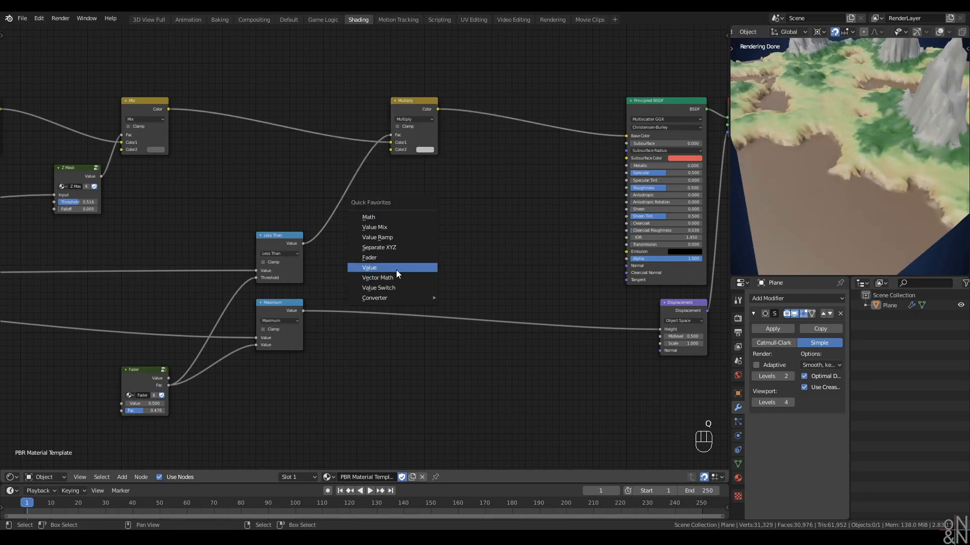
left_click(402, 228)
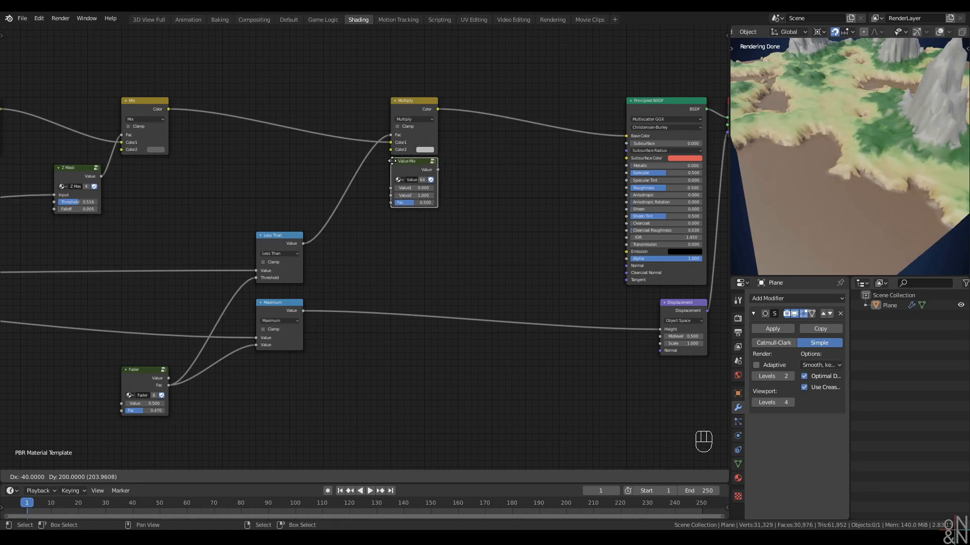
left_click(390, 161)
left_click_drag(304, 243, 391, 203)
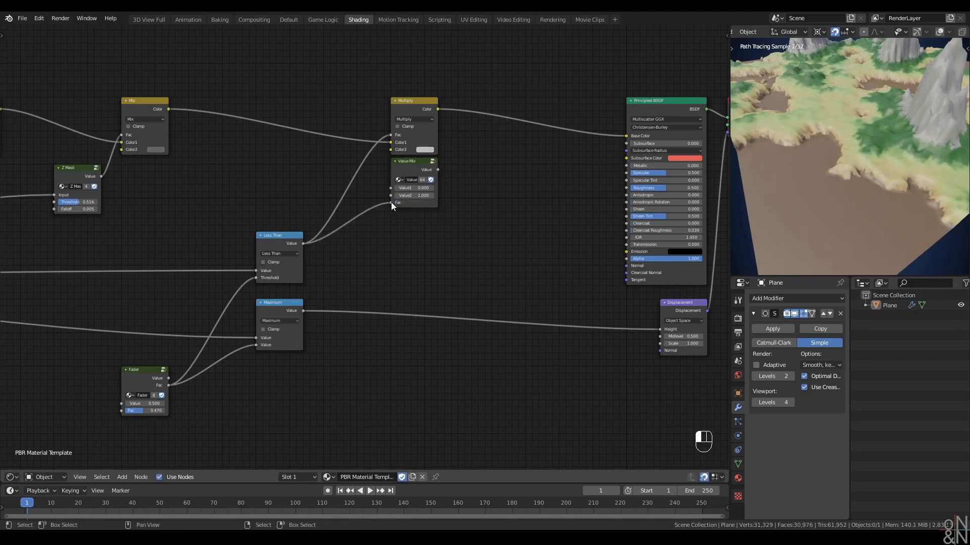
Set the Value Mix's Value1 to 0.800 and Value2 to 0.005, and link its output to the Principled BSDF's Roughness
left_click(416, 187)
left_click(416, 196)
left_click_drag(438, 169, 626, 188)
middle_click_drag(834, 225, 831, 215)
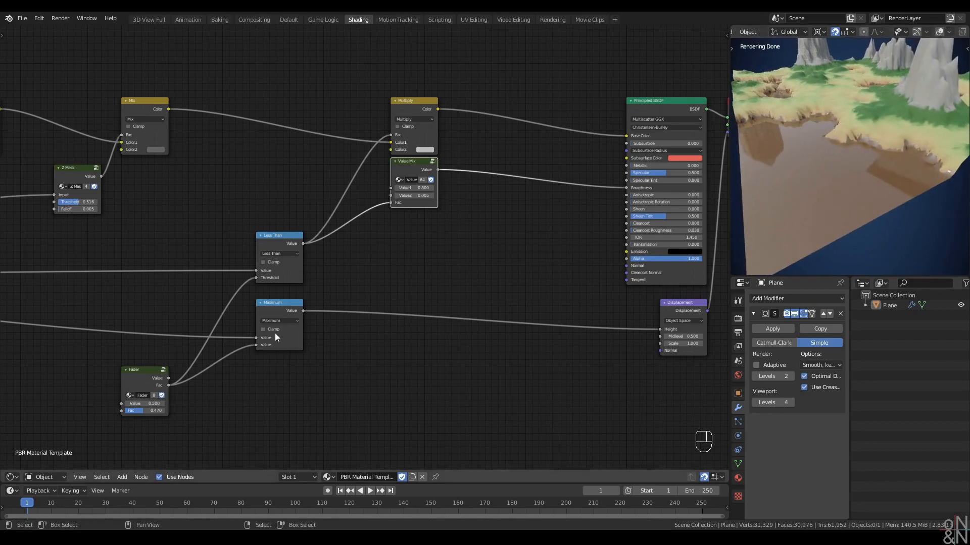
Duplicate the roughness Value Mix node with its Less Than link and place the copy directly below it
mouse_move(149, 411)
left_mouse_down()
mouse_move(134, 411)
mouse_move(144, 410)
left_mouse_up()
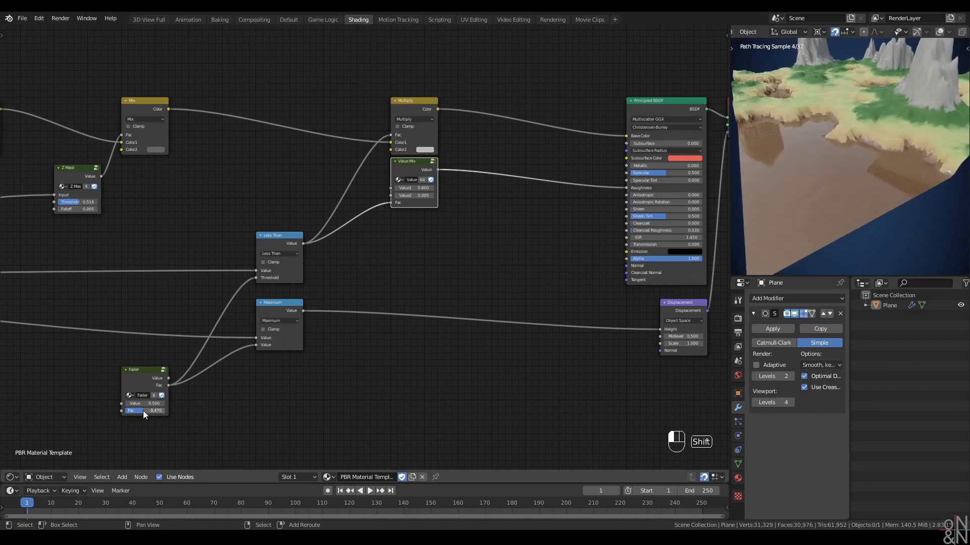
key("ctrl+shift+d")
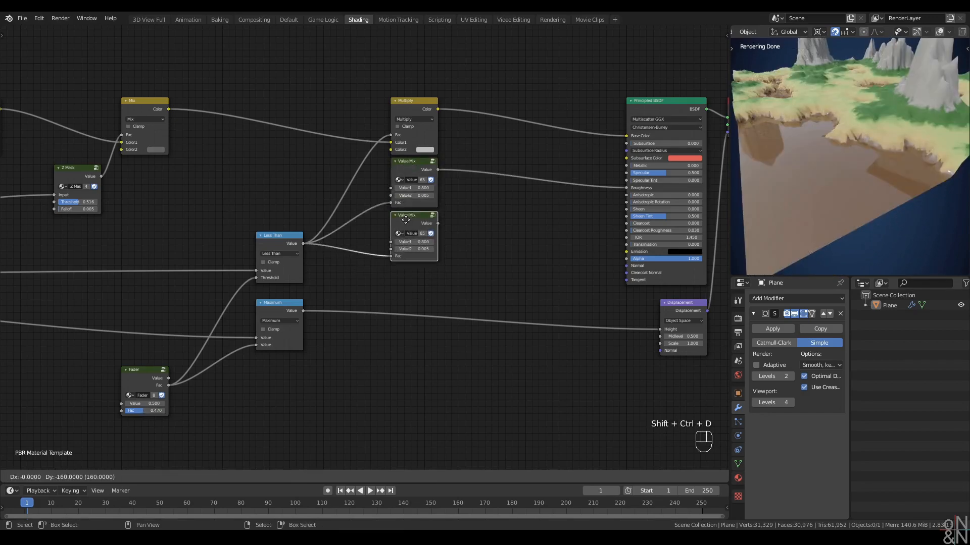
left_click(408, 220)
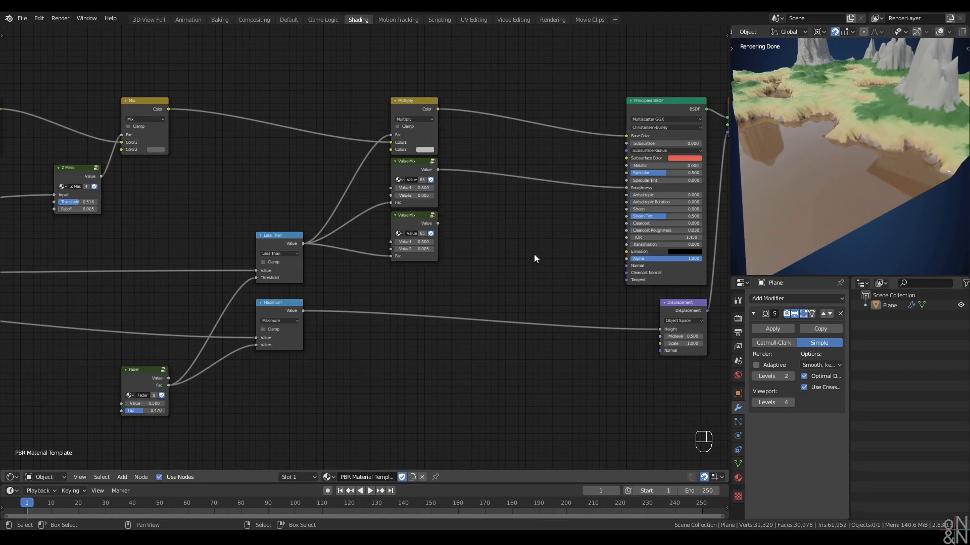
Add an IOR Specular group beside the Principled BSDF and link its Specular and IOR outputs to the matching shader inputs
key("shift+a")
mouse_move(517, 297)
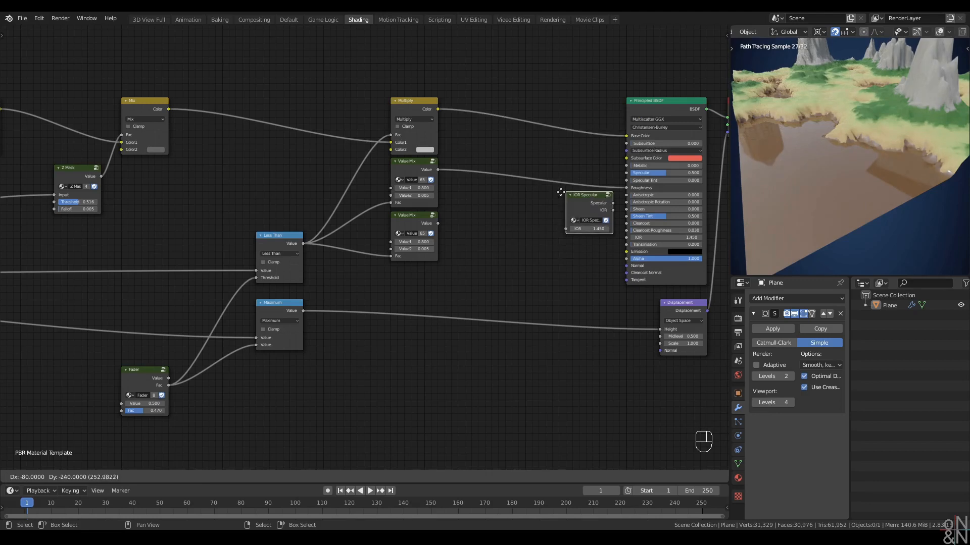
left_click(556, 199)
left_click_drag(581, 203, 584, 198)
right_click_drag(588, 207, 649, 201, "alt")
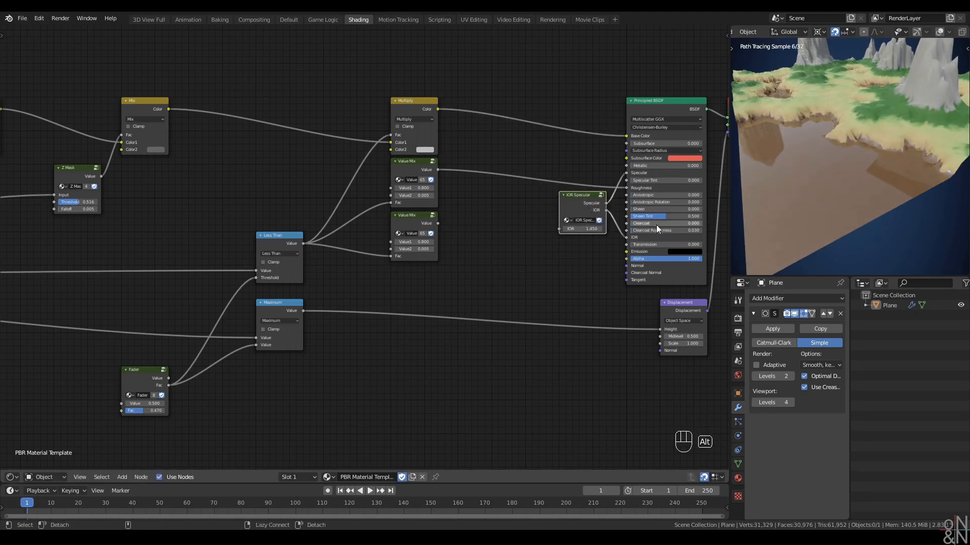
Open the IOR Specular group to examine its math nodes, and return to the main material node tree
left_click(575, 201)
key("Tab")
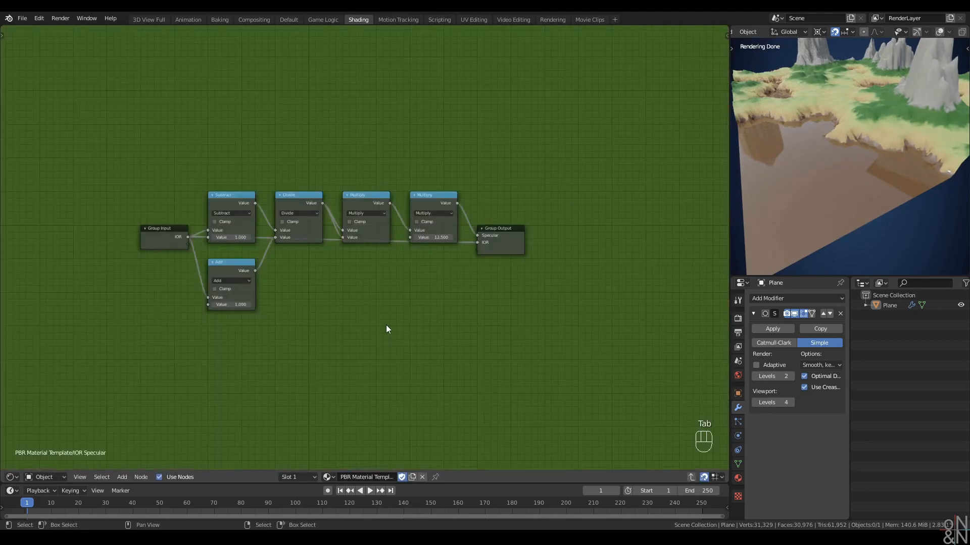
key("Home")
left_click_drag(259, 119, 578, 390)
key("KP_Decimal")
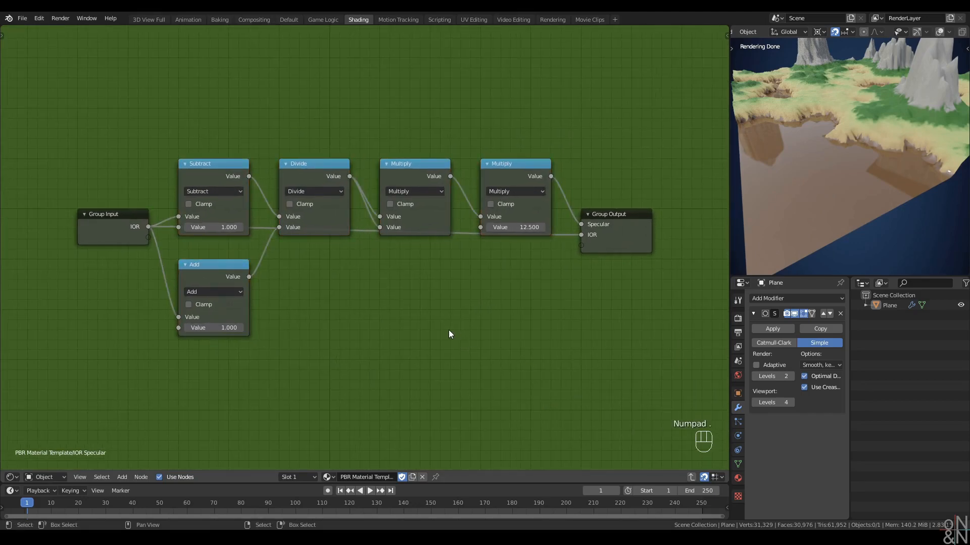
left_click_drag(517, 87, 171, 385)
key("ctrl+Tab")
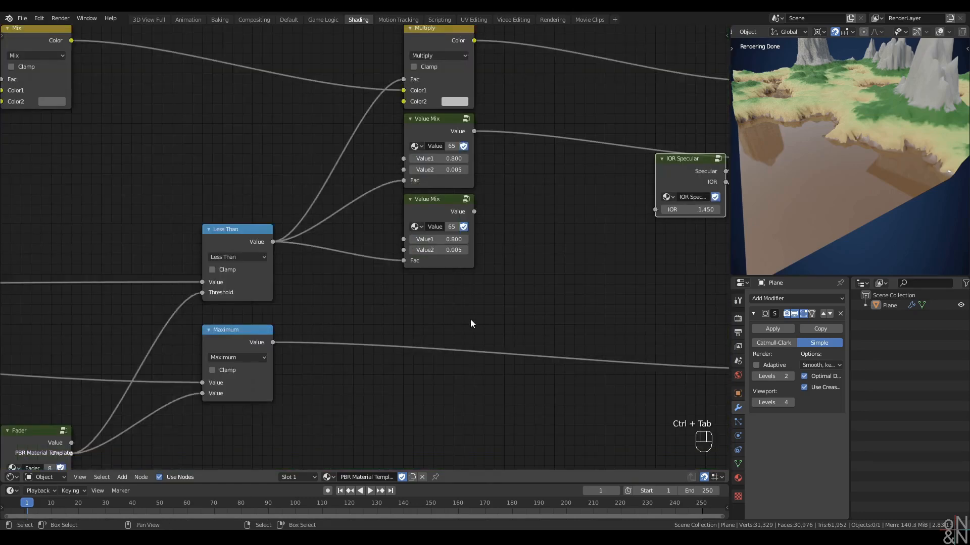
Set the lower Value Mix node's Value1 to 1.230 and Value2 to 1.333
scroll(466, 328, "down", 1)
middle_click_drag(457, 300, 388, 309)
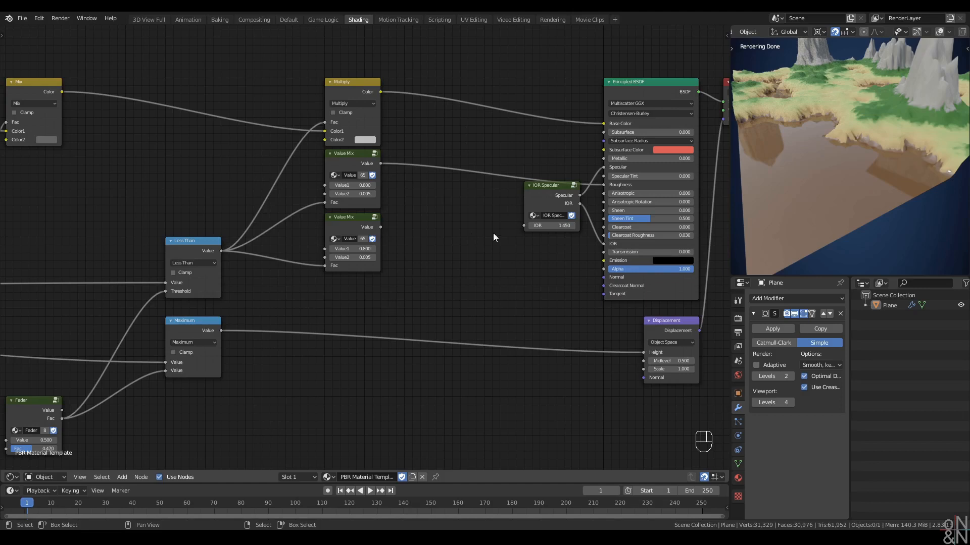
left_click(642, 75)
left_click(641, 88)
left_click(405, 253)
left_click(355, 250)
key("Tab")
type("1.333")
key("Return")
left_click(374, 229)
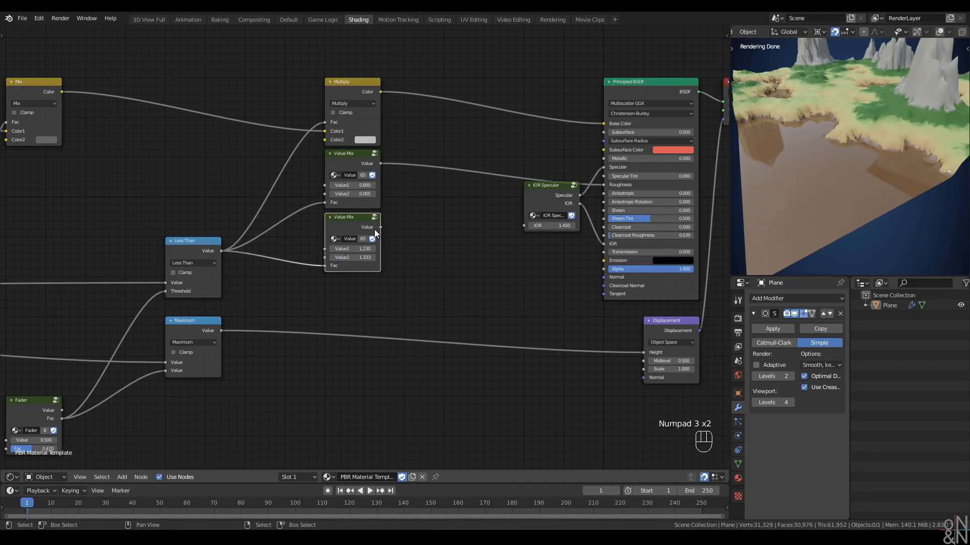
Link the lower Value Mix node's Value output to the IOR Specular group's IOR input
left_click_drag(380, 227, 524, 227)
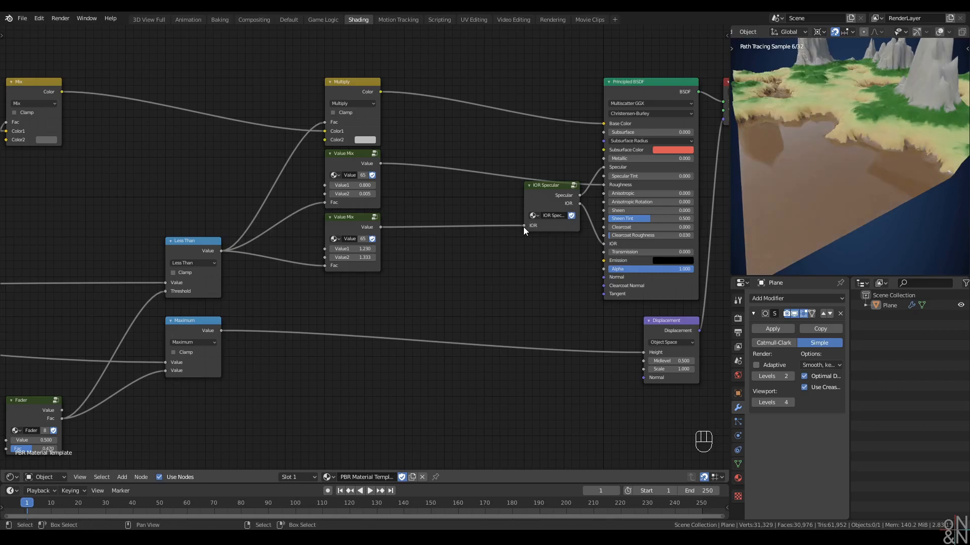
mouse_move(886, 135)
middle_mouse_down()
mouse_move(896, 171)
mouse_move(887, 152)
middle_mouse_up()
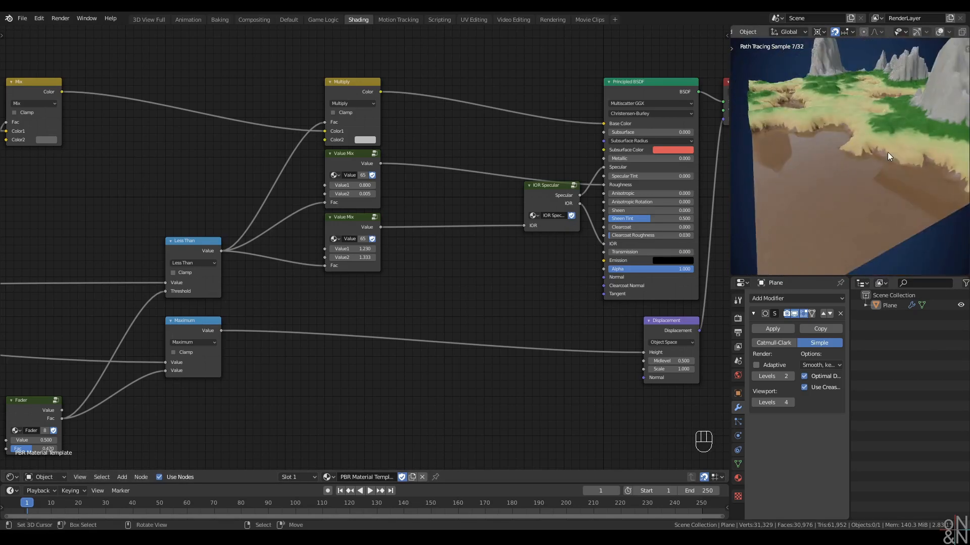
scroll(263, 313, "down", 2)
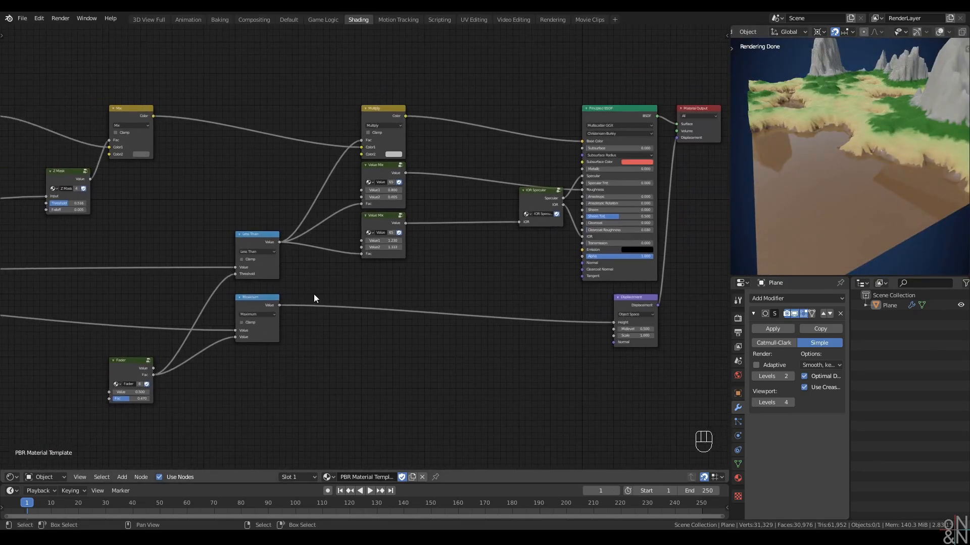
Duplicate the Value Mix node feeding IOR Specular with its Less Than link, placing the copy beneath it
scroll(314, 294, "up", 2)
mouse_move(90, 439)
left_mouse_down("shift")
mouse_move(75, 439)
mouse_move(100, 438)
mouse_move(86, 438)
left_mouse_up("shift")
left_click(384, 214)
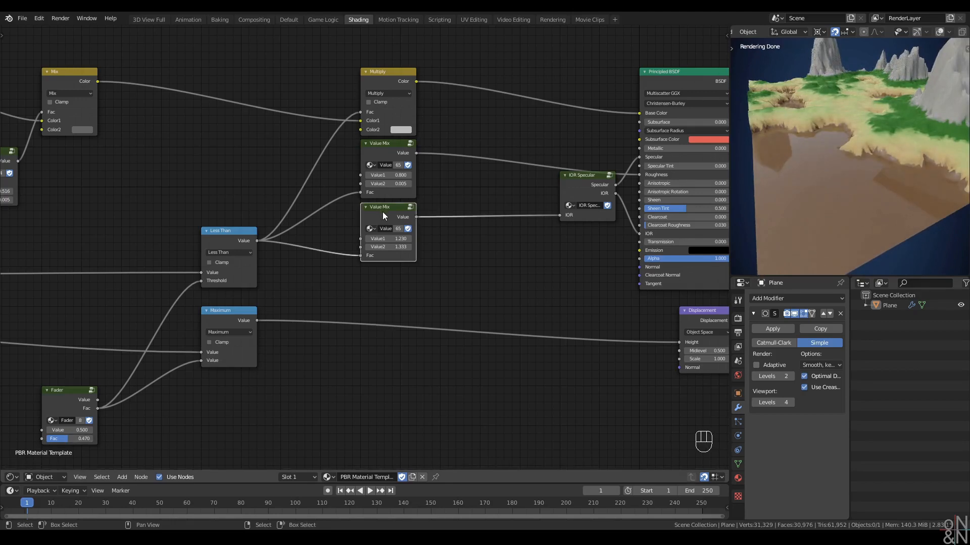
key("ctrl+shift+d")
left_click(383, 287)
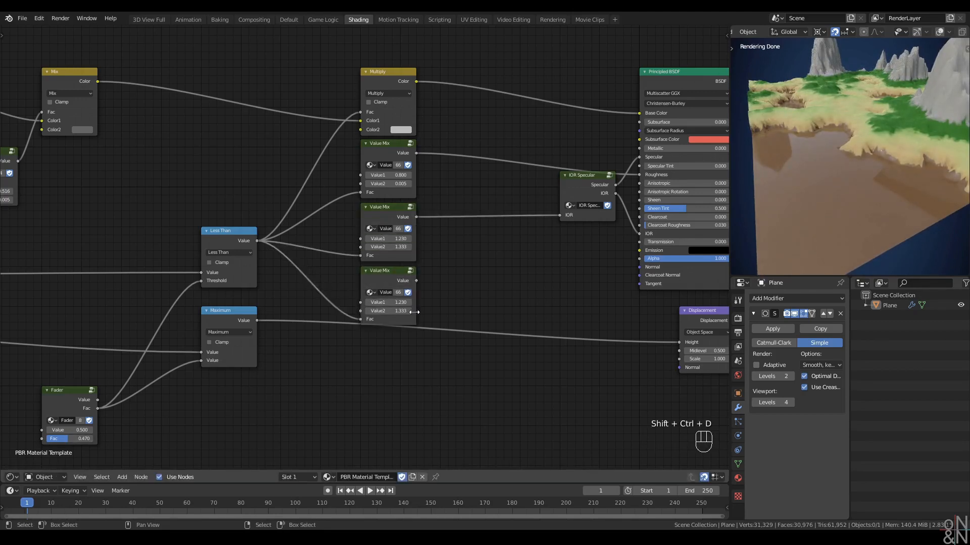
Set both Value1 and Value2 of the duplicated lowest Value Mix node to 0
left_click_drag(395, 303, 395, 311)
type("0")
key("Return")
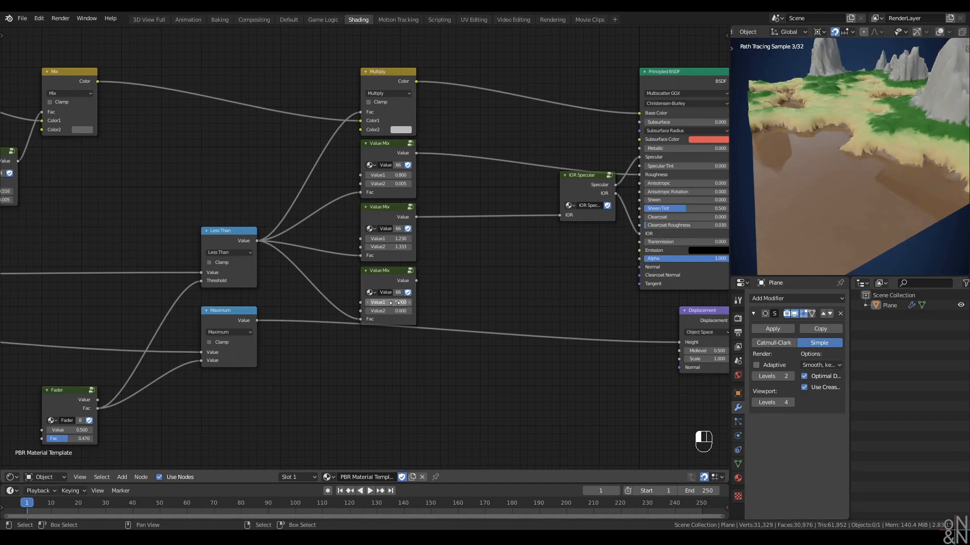
left_click(473, 265)
scroll(474, 264, "down", 2)
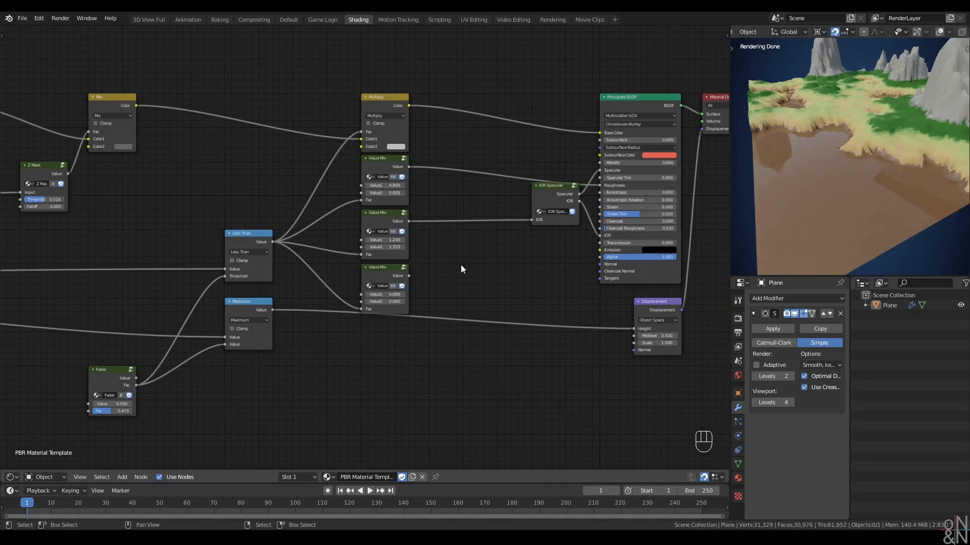
middle_click_drag(461, 266, 469, 261)
scroll(463, 262, "up", 1)
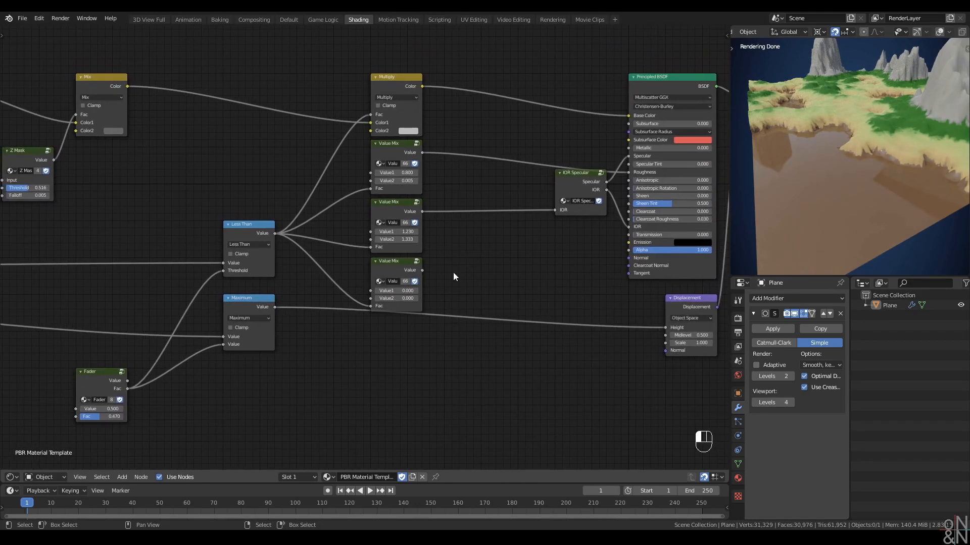
left_click(402, 291)
key("Return")
Insert a Bump node beneath IOR Specular, with the lowest Value Mix feeding Height and its Normal output feeding the Principled BSDF's Normal
key("shift+a")
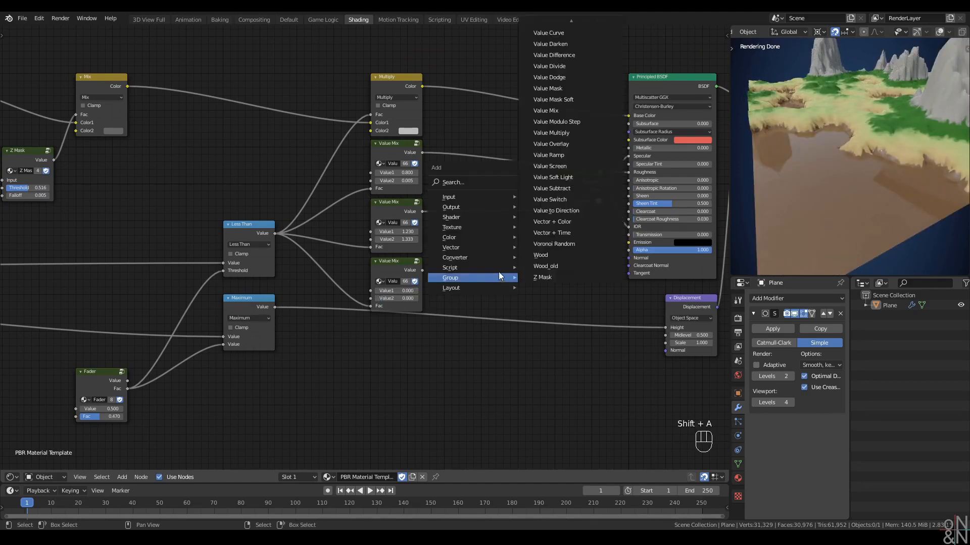
mouse_move(449, 249)
left_click(490, 245)
left_click(564, 241)
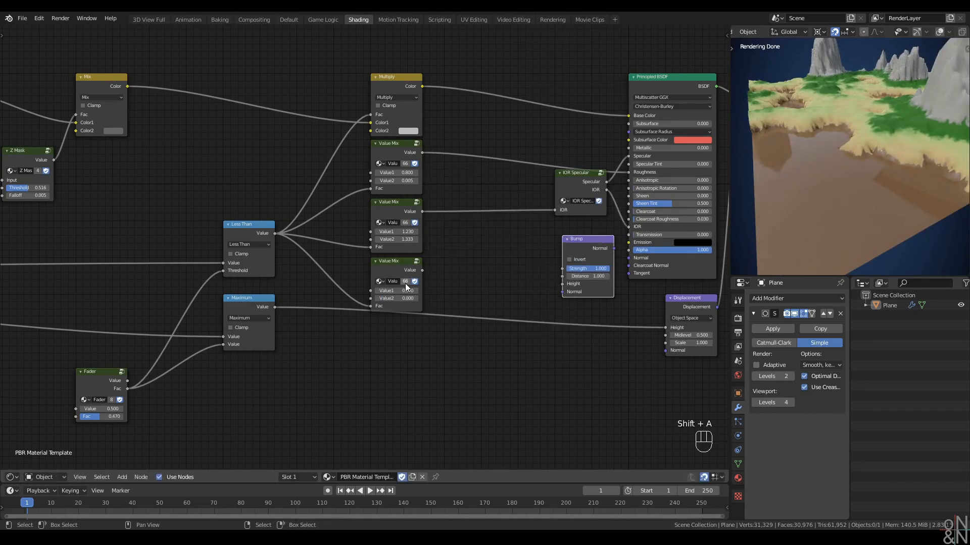
left_click_drag(422, 270, 562, 284)
left_click_drag(582, 249, 572, 251)
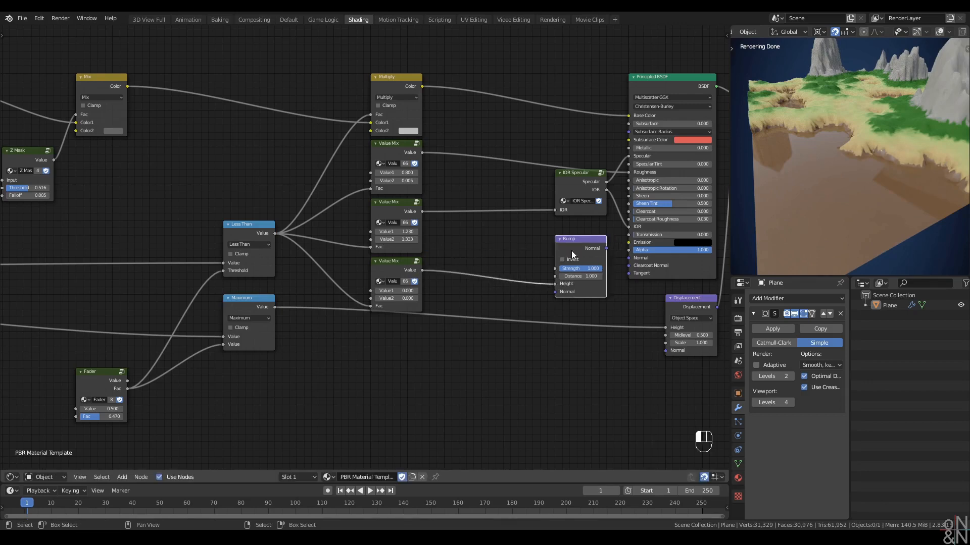
right_click_drag(581, 252, 666, 258, "alt")
left_click_drag(580, 245, 580, 253)
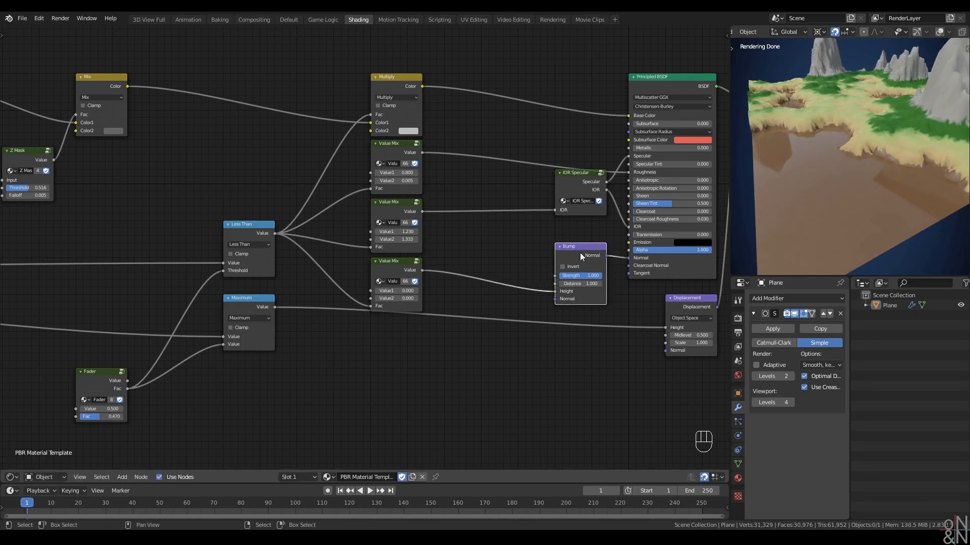
Shift the Less Than and Maximum nodes together horizontally, farther from the Value Mix nodes and closer to the Fader
left_click(352, 398)
scroll(338, 375, "down", 1)
middle_click_drag(338, 375, 420, 346)
left_click_drag(353, 176, 320, 275)
key("g")
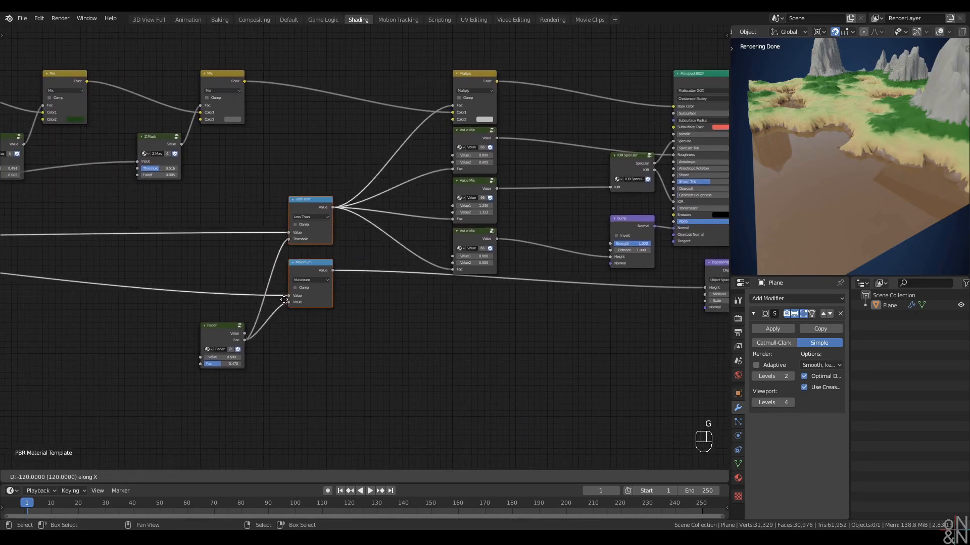
left_click(295, 301)
Add a Texture Coordinate node in the empty area below the Fader node
middle_click_drag(356, 393, 362, 264)
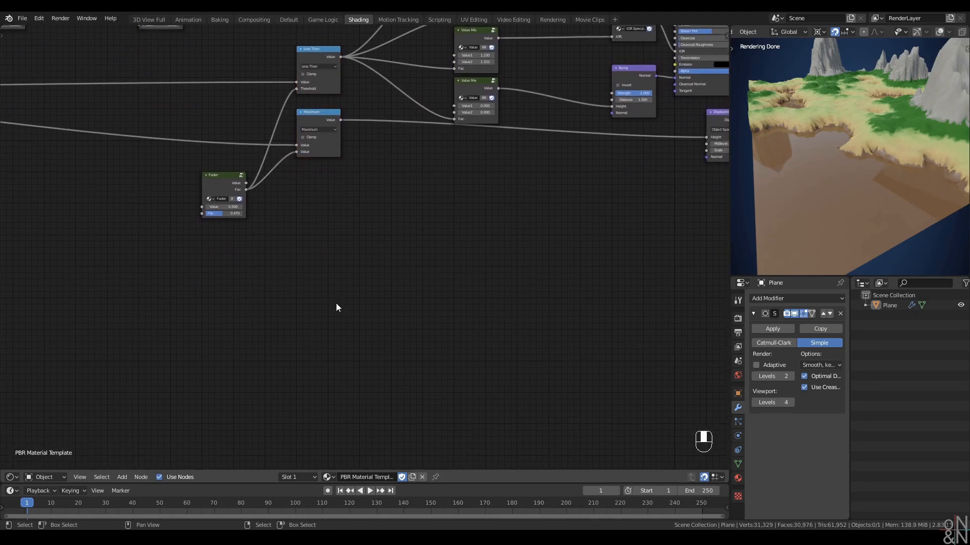
key("shift+a")
mouse_move(96, 302)
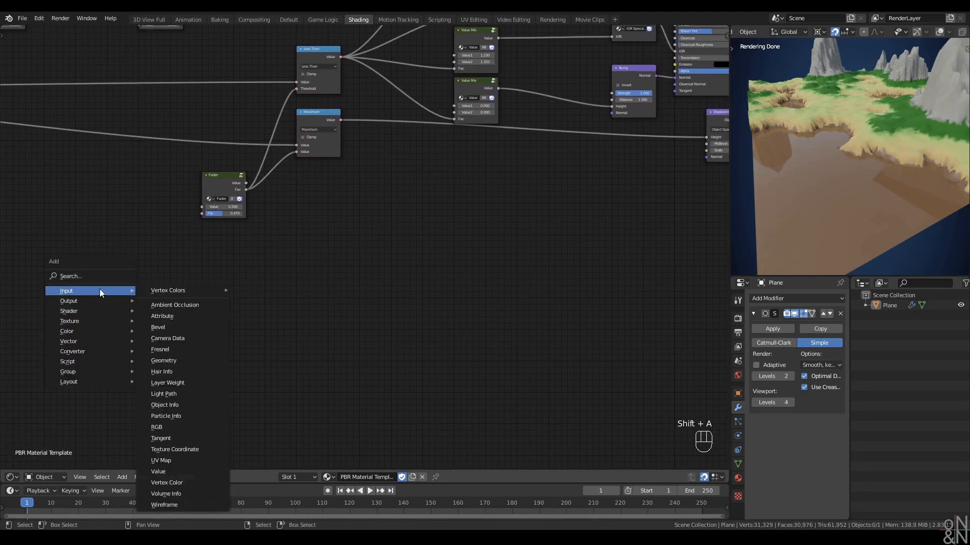
left_click(166, 350)
left_click(80, 296)
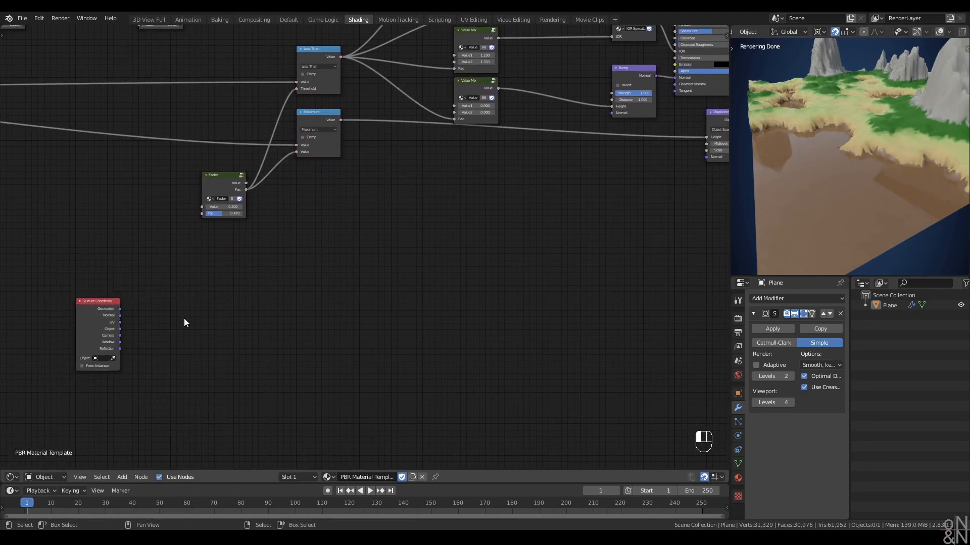
Add a Noise Texture node beside Texture Coordinate and link the Object output to its Vector input
key("shift+a")
mouse_move(184, 318)
key("t")
key("n")
left_click(141, 296)
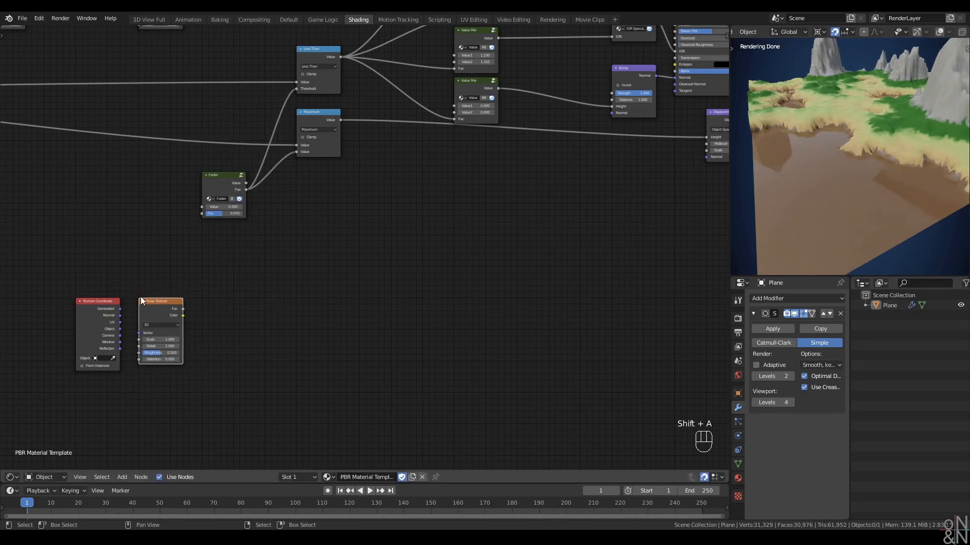
left_click_drag(119, 329, 139, 333)
Add a Math node after the Noise Texture and feed it from the Fac output
scroll(232, 340, "up", 2)
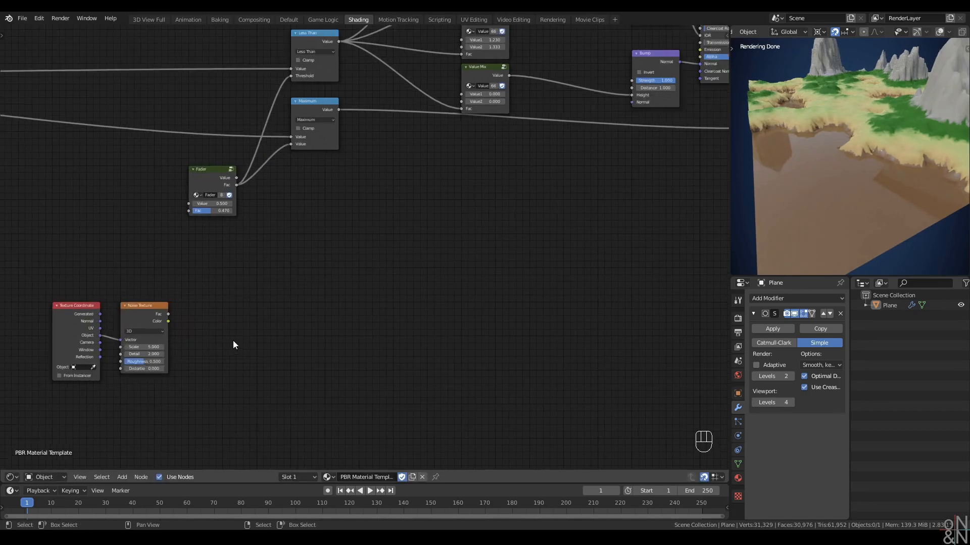
scroll(263, 288, "up", 2)
middle_click_drag(226, 332, 232, 305)
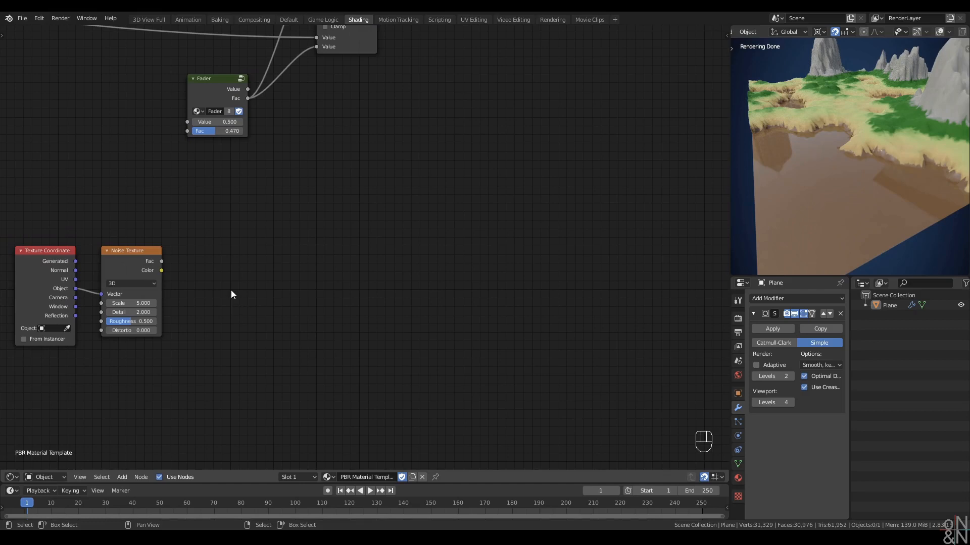
scroll(230, 289, "down", 1)
left_click_drag(178, 260, 272, 261)
key("q")
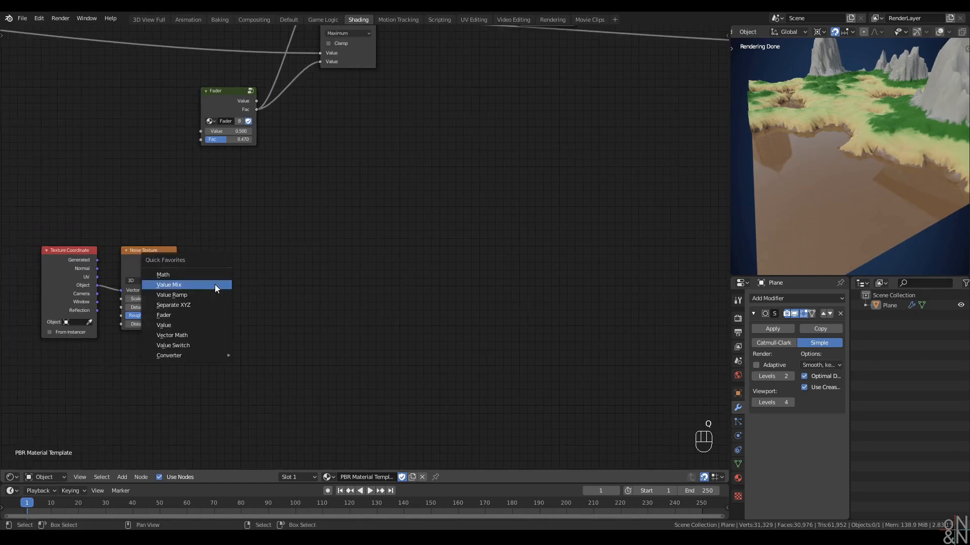
left_click(210, 276)
left_click(199, 244)
right_click_drag(153, 254, 246, 259, "alt")
Set the new Math node's operation to Multiply with a second value of 0.050
key("q")
left_click(223, 271)
left_click(221, 278)
left_click(228, 300)
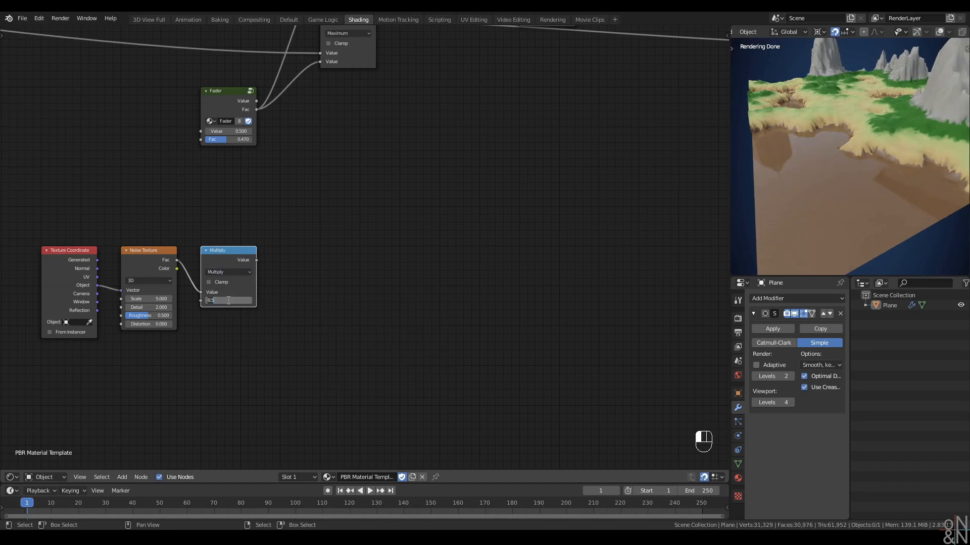
type("0")
key("Return")
Add a Fader group node after the new Multiply node, with the Multiply output feeding its Value input
key("q")
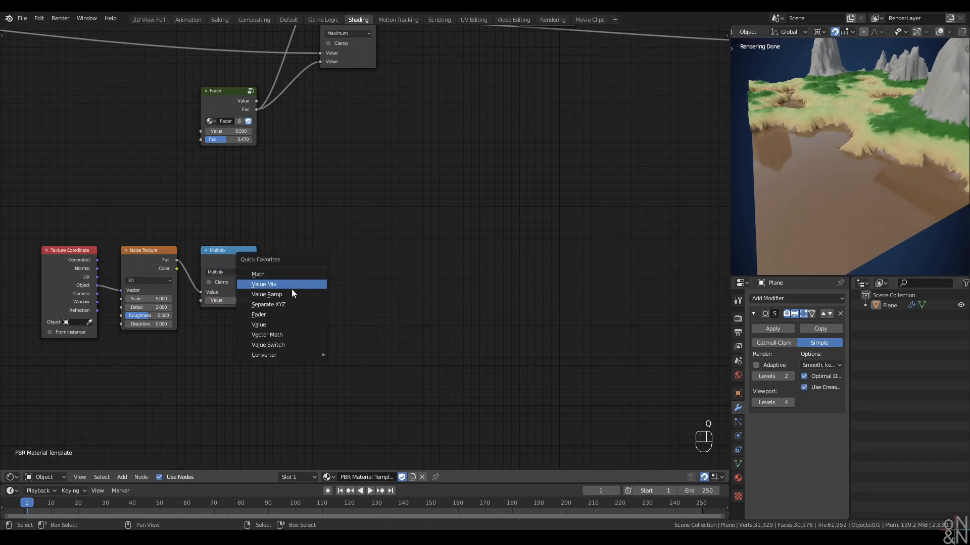
left_click(286, 313)
left_click(272, 261)
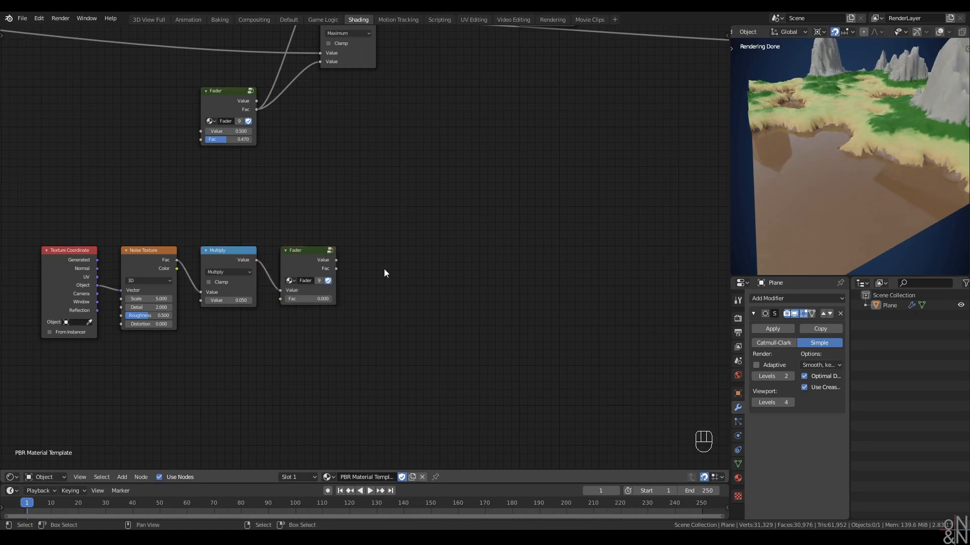
Move the Texture Coordinate, Noise Texture, Multiply and Fader nodes together so the new Fader lines up beneath Maximum
left_click_drag(384, 269, 91, 359)
scroll(221, 444, "down", 2)
key("g")
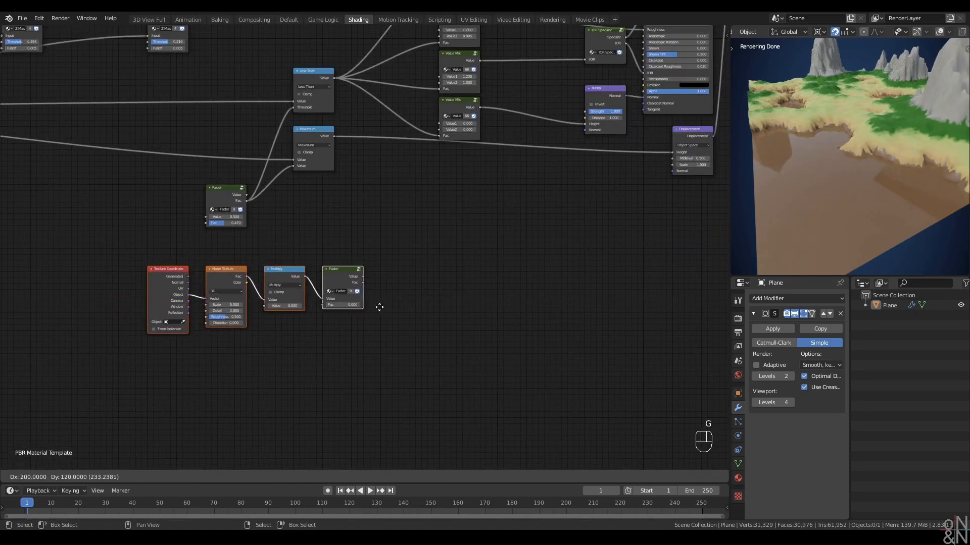
left_click(353, 310)
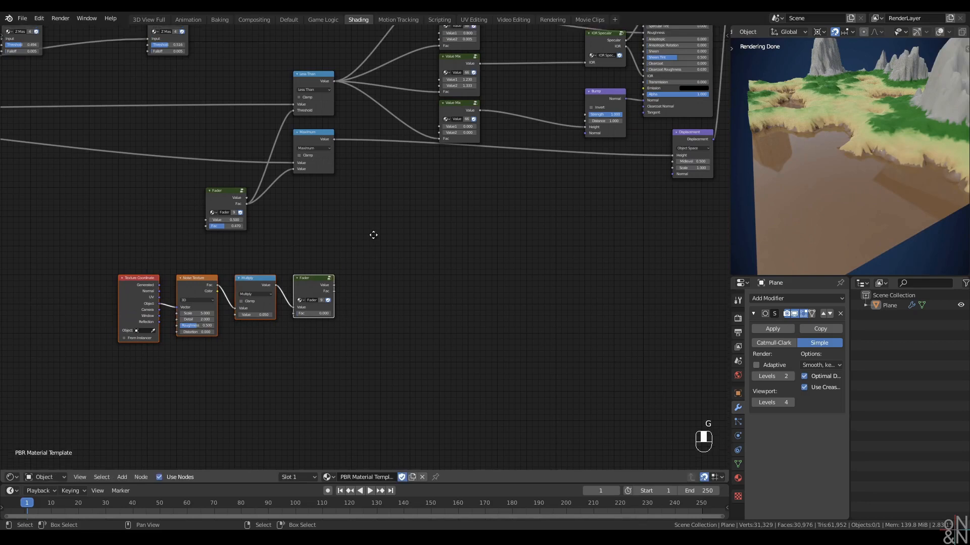
middle_click_drag(363, 256, 357, 283)
Link the new Fader's Value output to the lowest Value Mix node's Value2 input
scroll(357, 287, "up", 1)
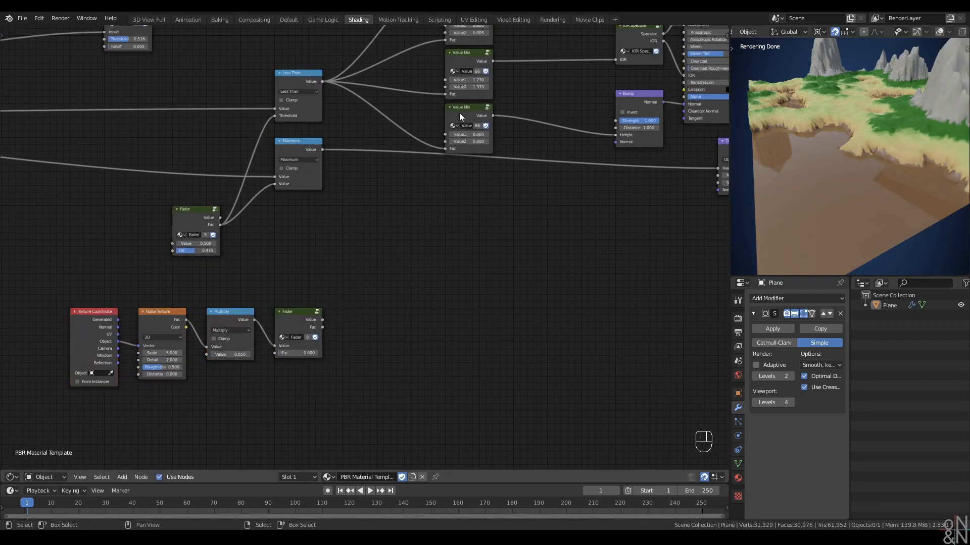
key("b")
left_click_drag(459, 156, 466, 147)
left_click_drag(321, 319, 445, 142)
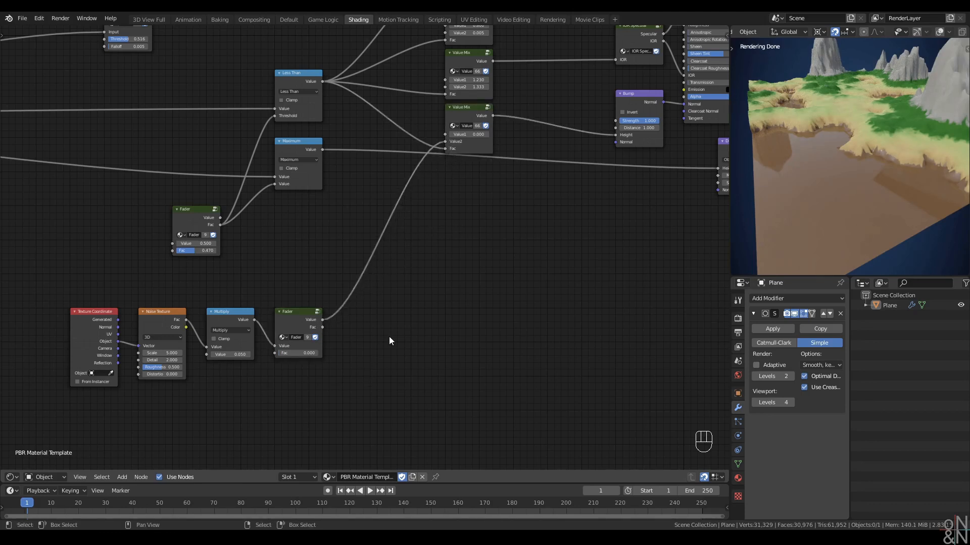
Set the Noise Texture's Scale to 29.100 and the Fac of the Fader it feeds to 0.050
scroll(389, 336, "up", 2)
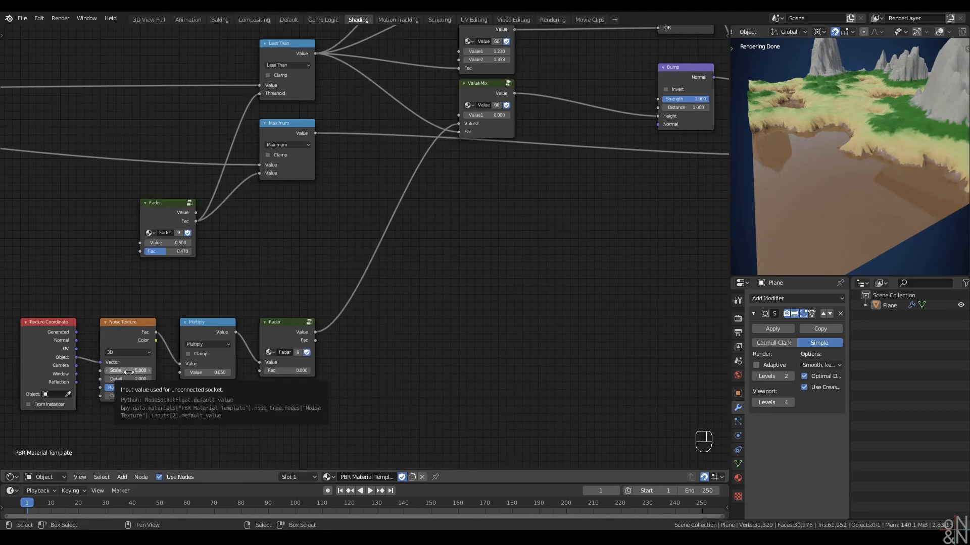
left_click_drag(128, 372, 154, 373)
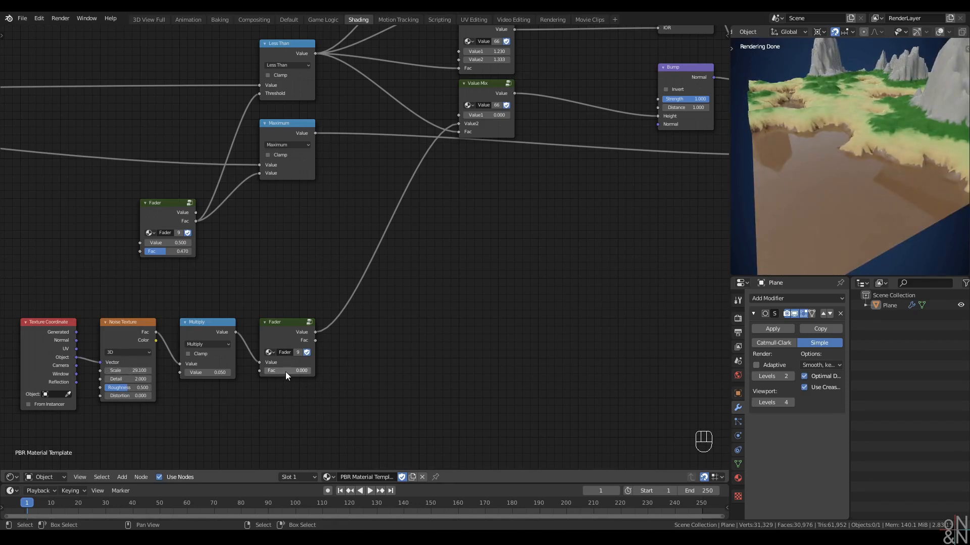
left_click_drag(286, 371, 301, 372, "shift")
middle_click_drag(840, 215, 830, 189)
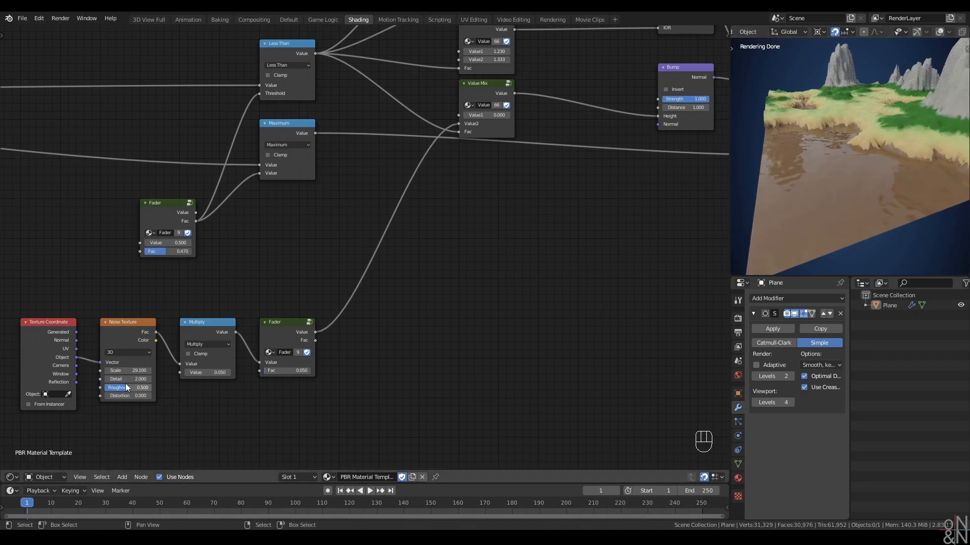
Set the Noise Texture's Scale to 46.000 and its Detail to 4.000
left_click_drag(123, 371, 138, 371)
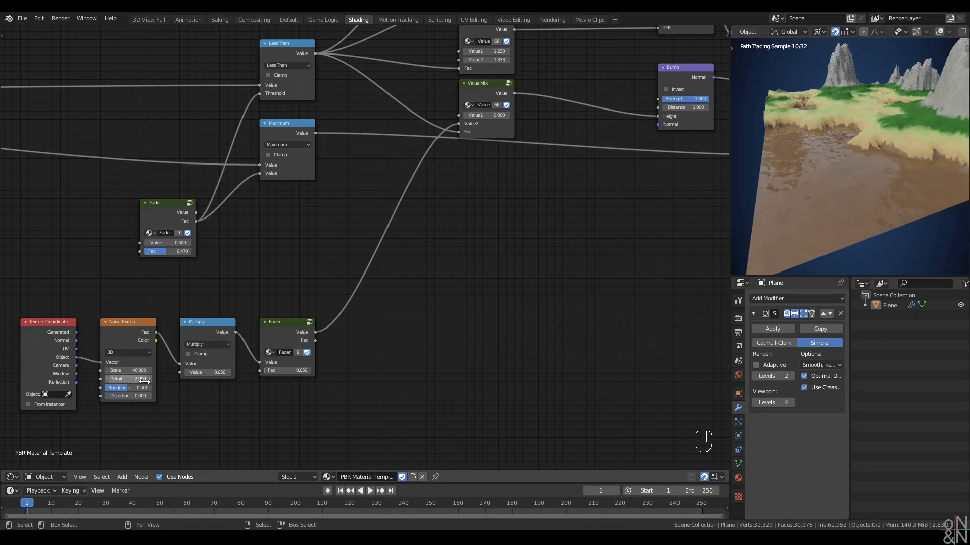
middle_click_drag(162, 403, 161, 405)
left_click(131, 383)
type("2.0")
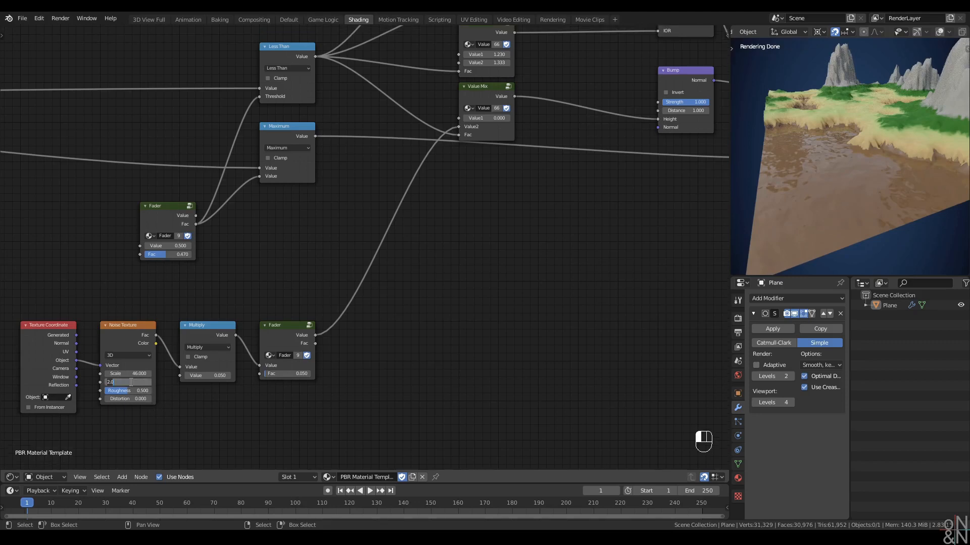
key("Return")
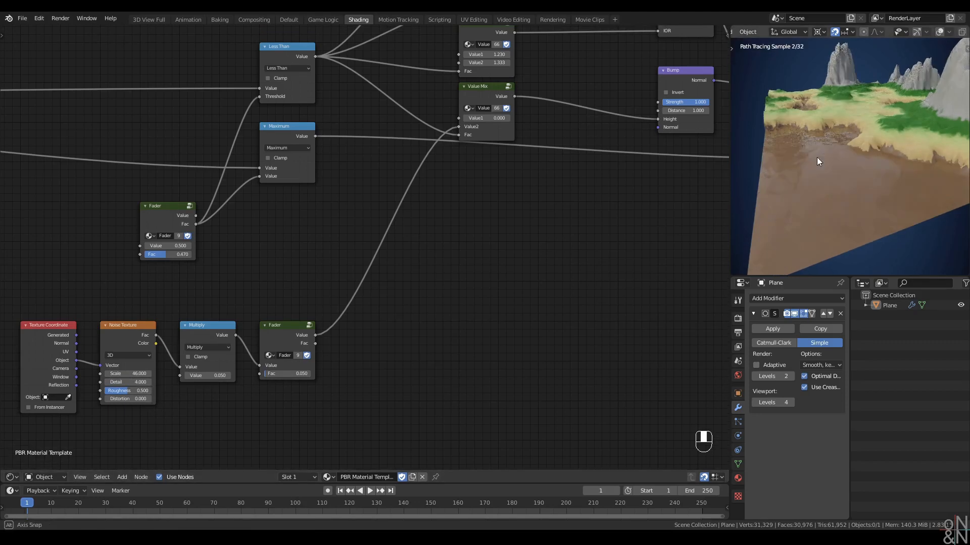
middle_click_drag(816, 156, 814, 143, "shift")
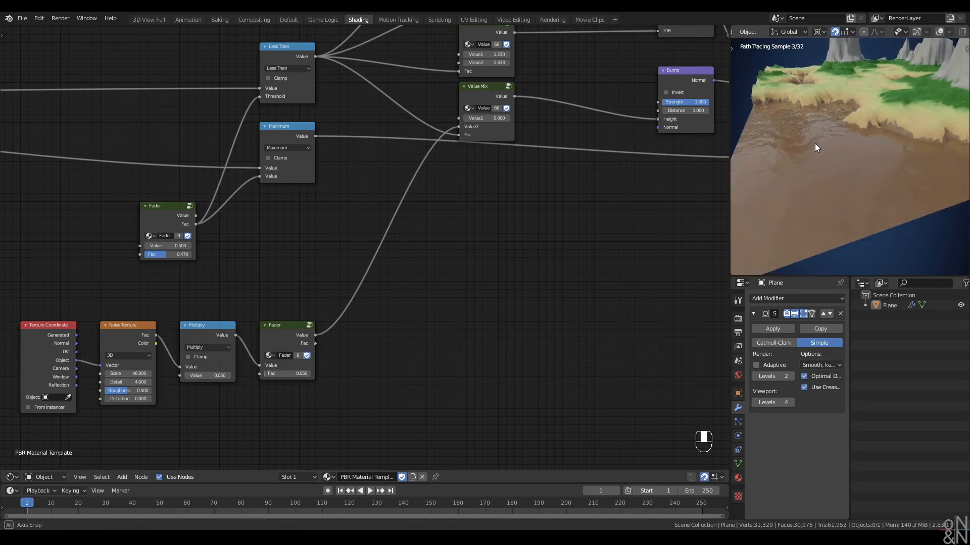
Set the saturation of the first Mix node's brown Color1 to 0.277
scroll(565, 172, "down", 11)
middle_click_drag(83, 184, 343, 261)
scroll(343, 262, "up", 12)
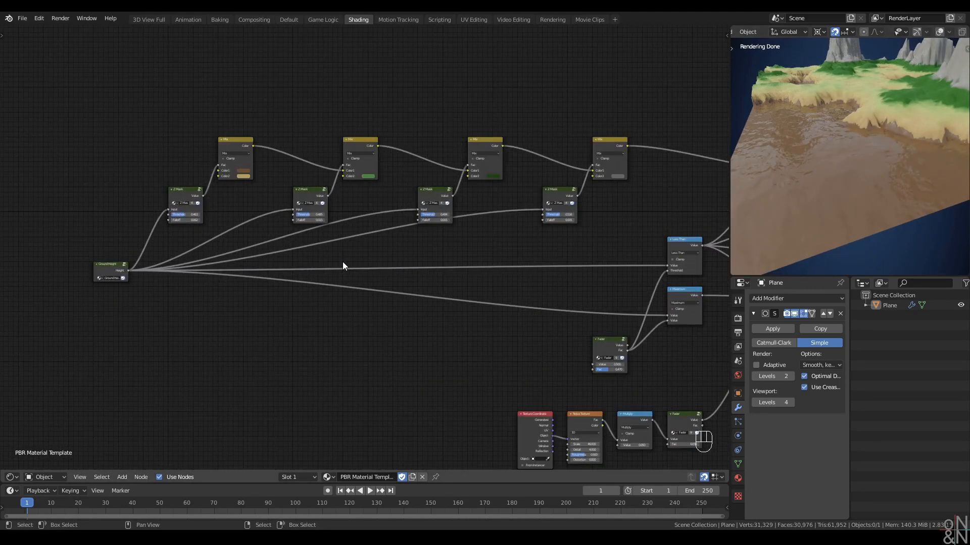
middle_click_drag(194, 193, 315, 245)
left_click(272, 170)
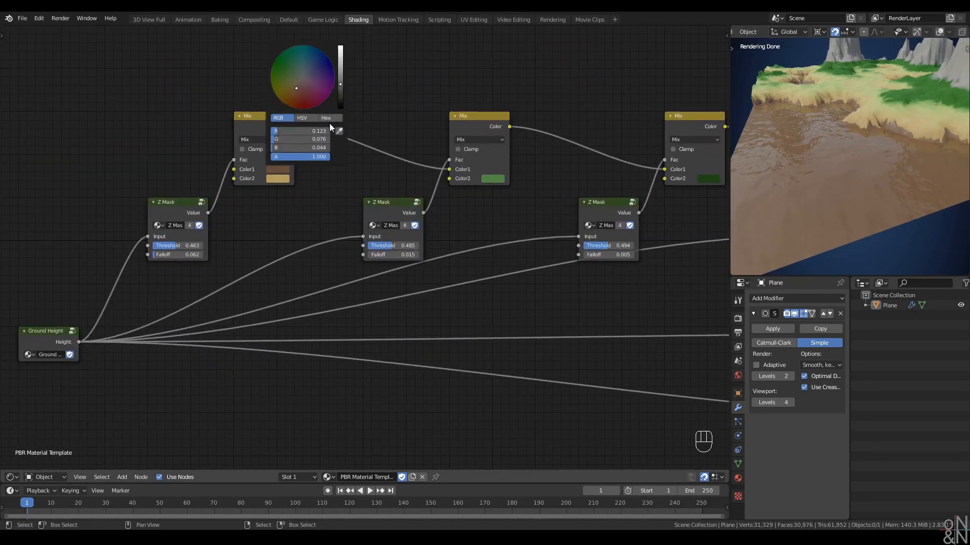
left_click(298, 117)
left_click_drag(307, 135, 293, 136)
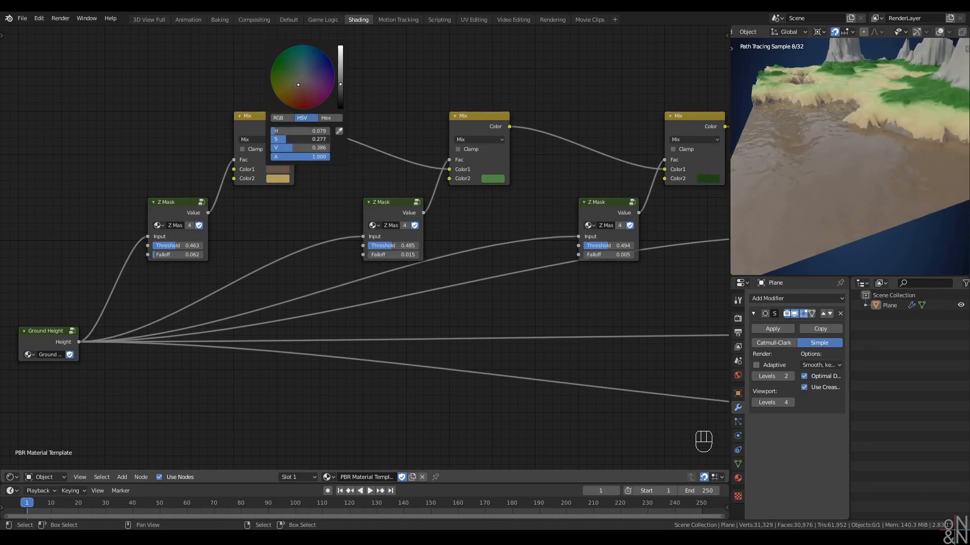
Set the plane's subdivision modifier to viewport level 5
scroll(564, 246, "down", 2)
middle_click_drag(565, 243, 363, 236)
middle_click_drag(526, 252, 323, 220)
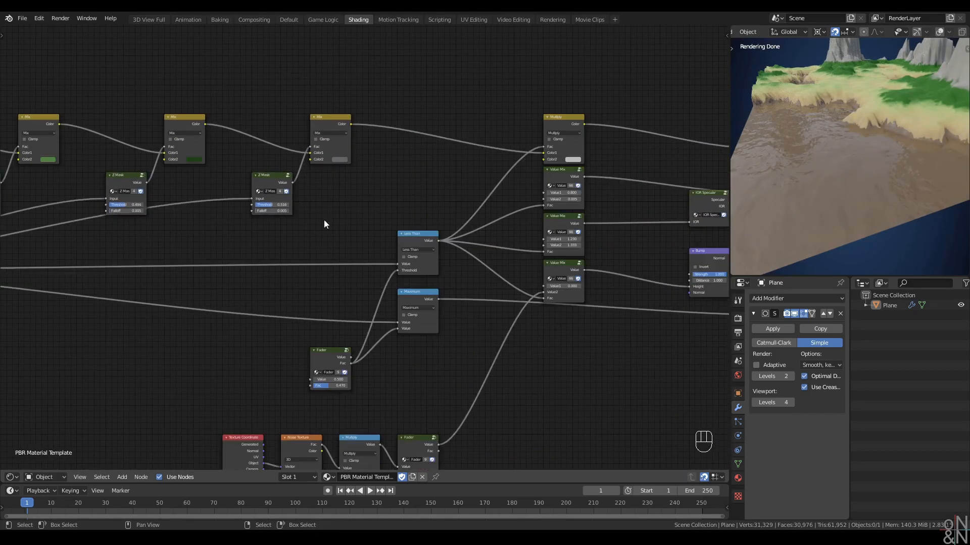
middle_click_drag(554, 264, 419, 187)
middle_click_drag(509, 329, 451, 284)
mouse_move(856, 141)
middle_mouse_down()
mouse_move(837, 171)
mouse_move(827, 168)
mouse_move(827, 121)
mouse_move(852, 135)
mouse_move(814, 138)
mouse_move(820, 147)
mouse_move(825, 140)
middle_mouse_up()
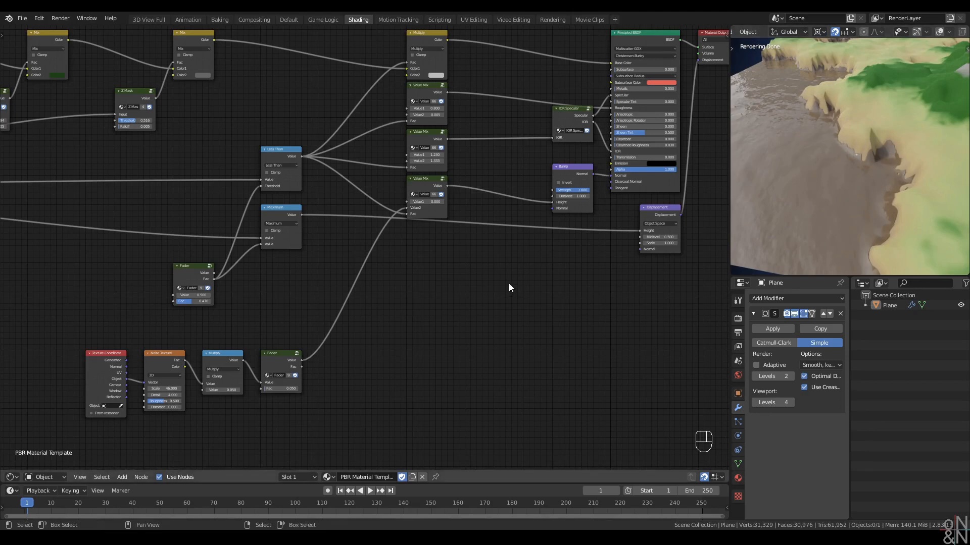
left_click(791, 402)
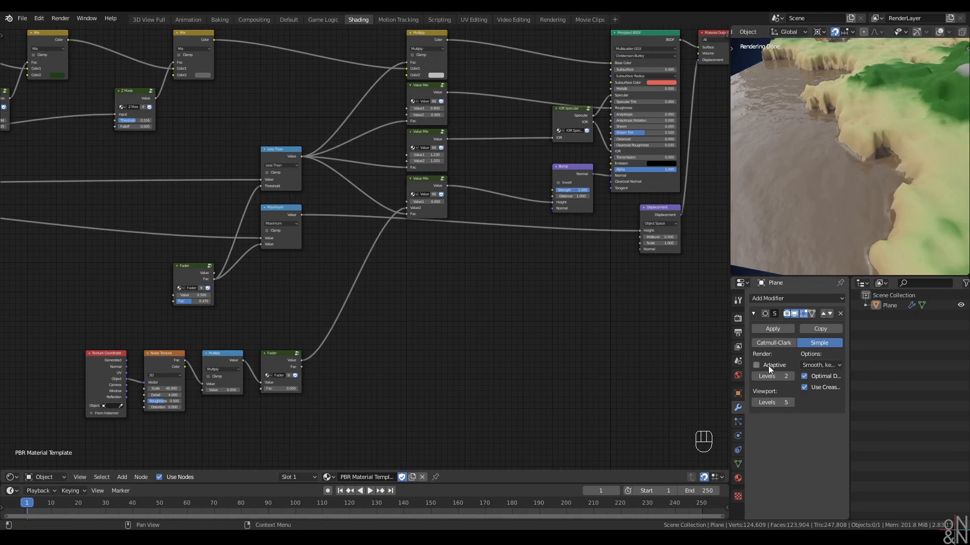
Try adaptive subdivision on the plane, turn it back off, and set the modifier's viewport level to 4
left_click(756, 365)
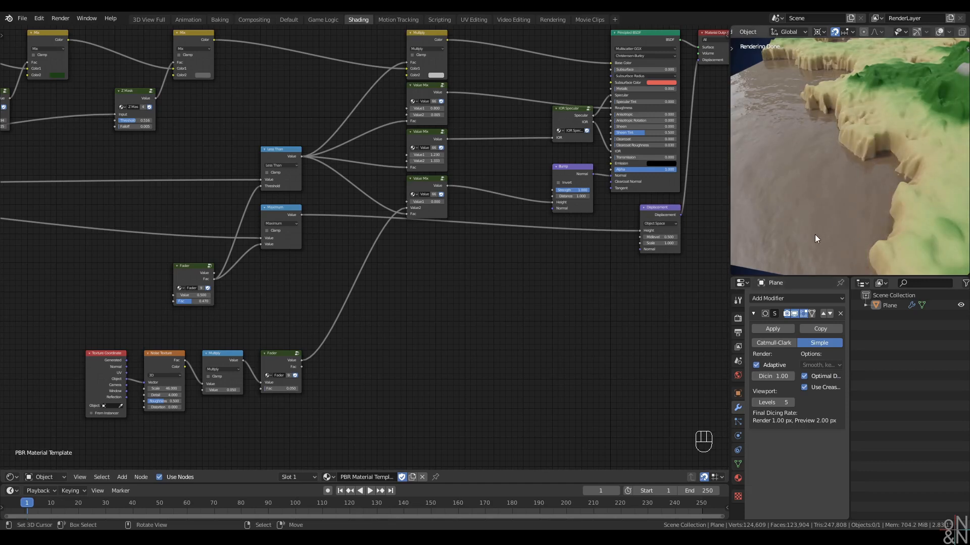
left_click(755, 365)
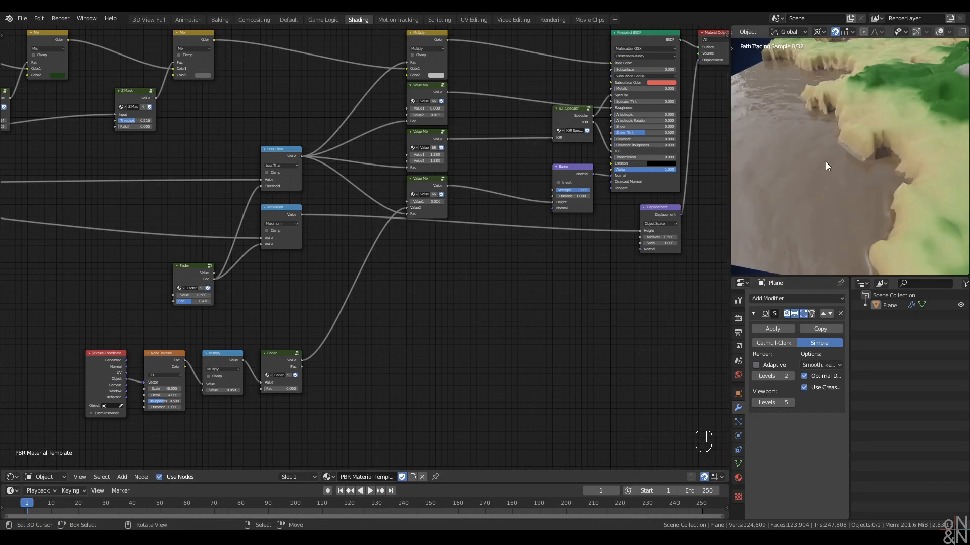
left_click(754, 402)
Move the water mix nodes, the noise ripple chain and the shader and displacement nodes about 1500 units along X to make room
middle_click_drag(362, 379, 412, 327)
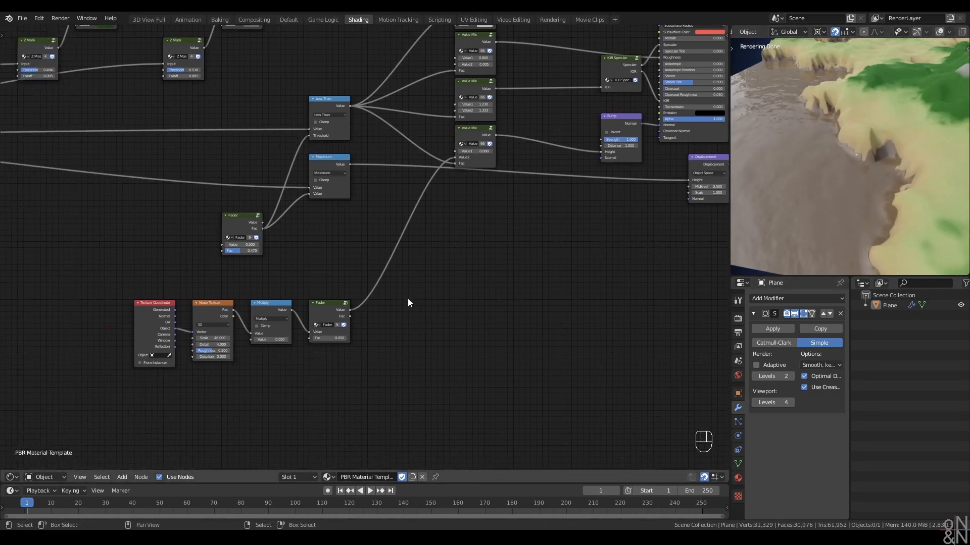
mouse_move(871, 219)
middle_mouse_down()
mouse_move(868, 212)
mouse_move(874, 220)
middle_mouse_up()
scroll(442, 247, "down", 2)
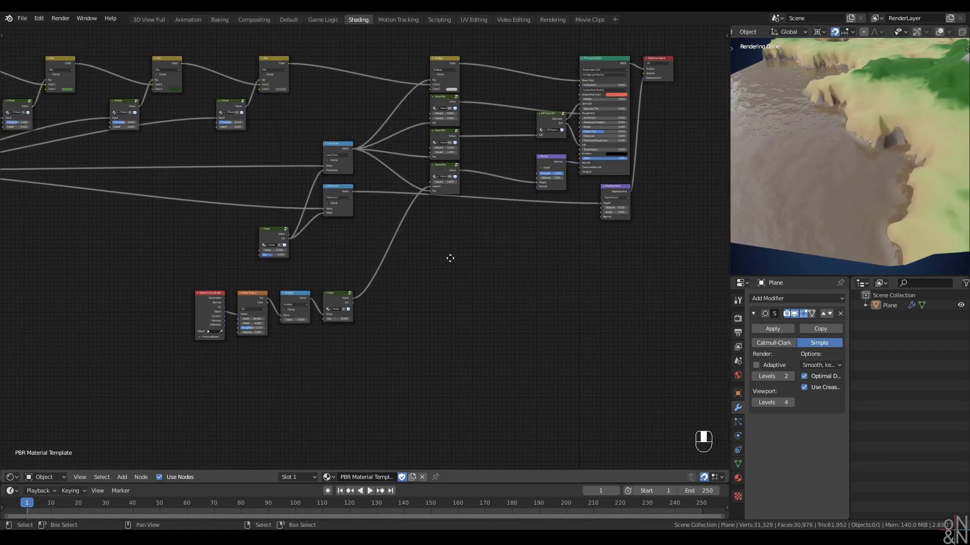
middle_click_drag(449, 259, 362, 287)
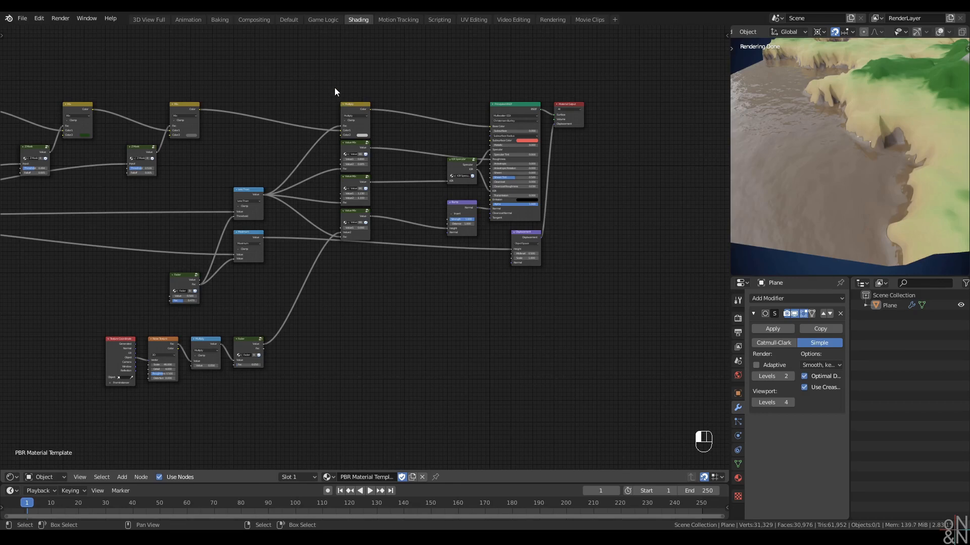
left_click_drag(313, 73, 411, 289)
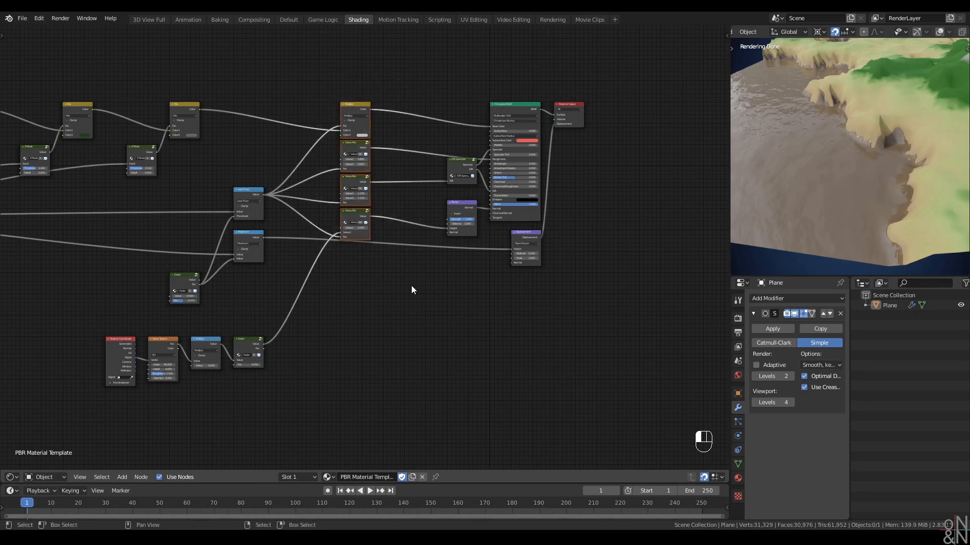
left_click_drag(282, 397, 66, 340, "shift")
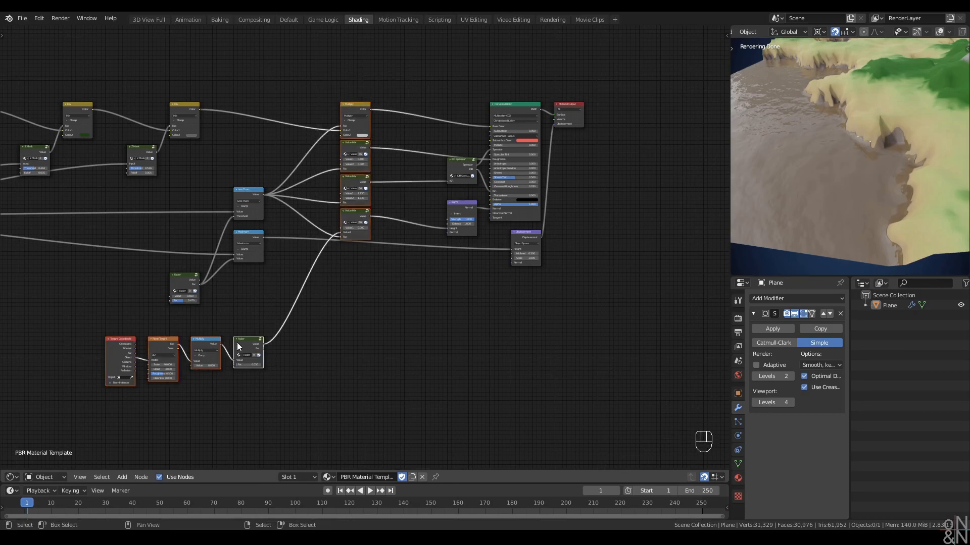
left_click_drag(417, 87, 646, 338, "shift")
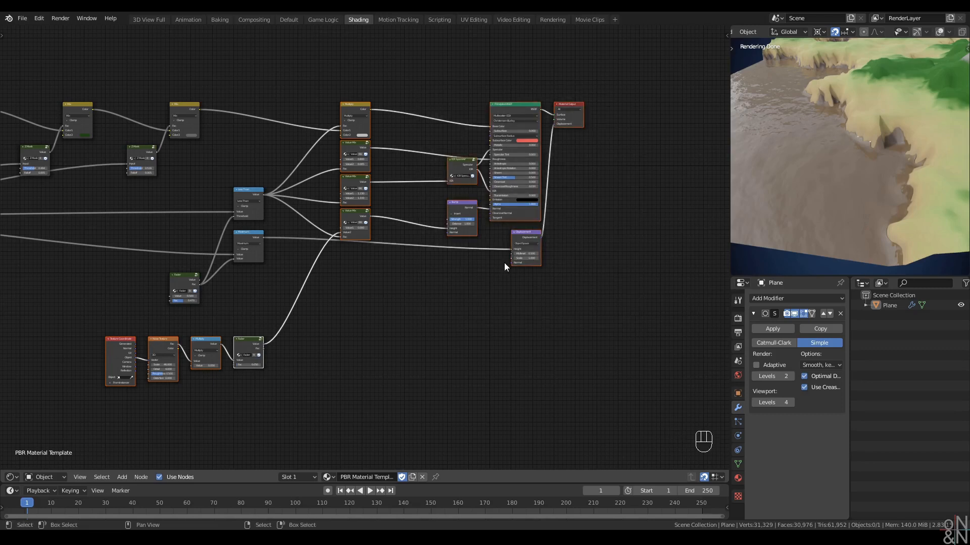
key("g")
key("x")
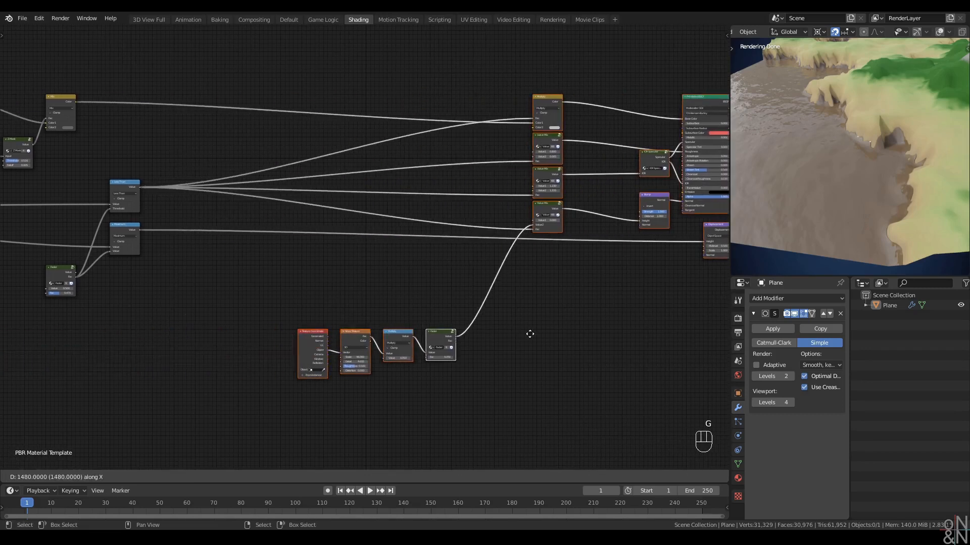
left_click(532, 348)
left_click(241, 314)
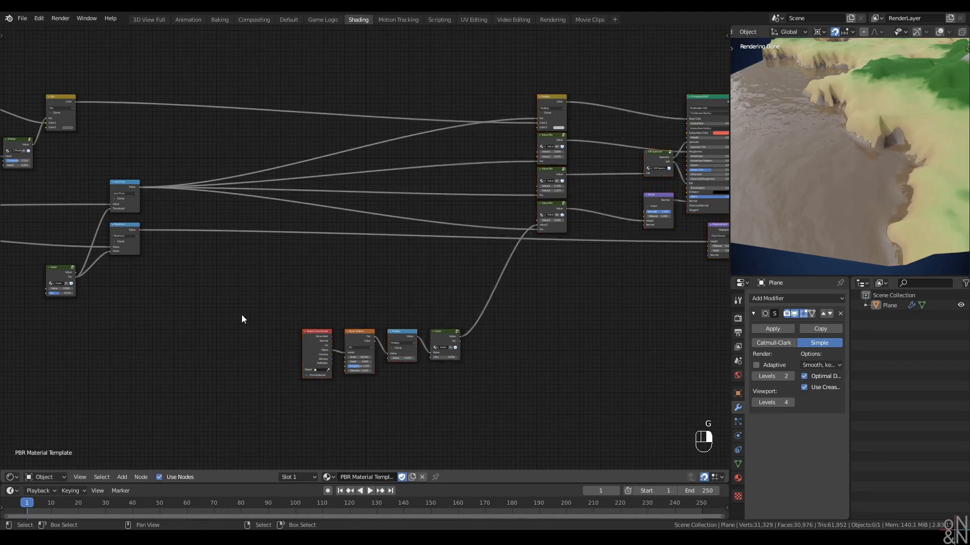
Move the Less Than node beside the water mix nodes and bring the noise ripple chain up closer beneath them
left_click(119, 184)
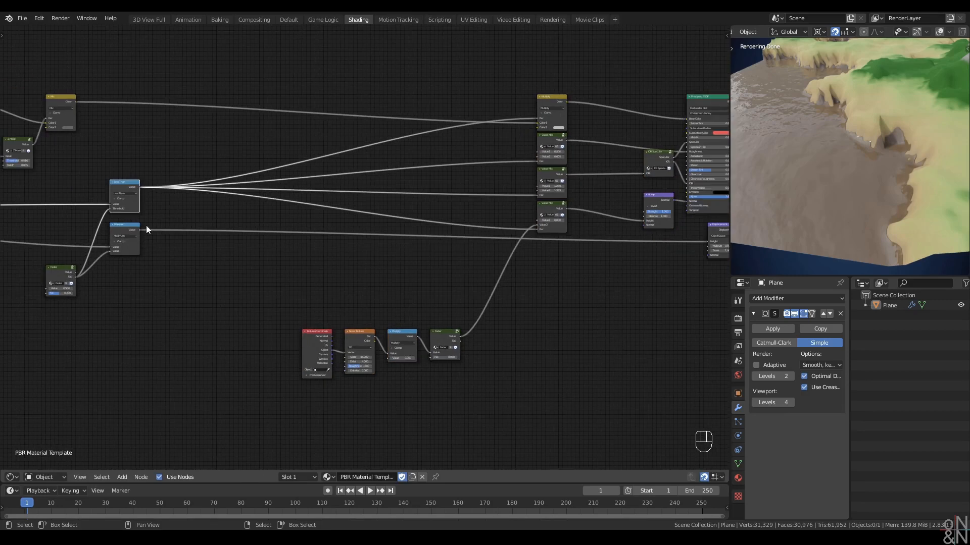
key("g")
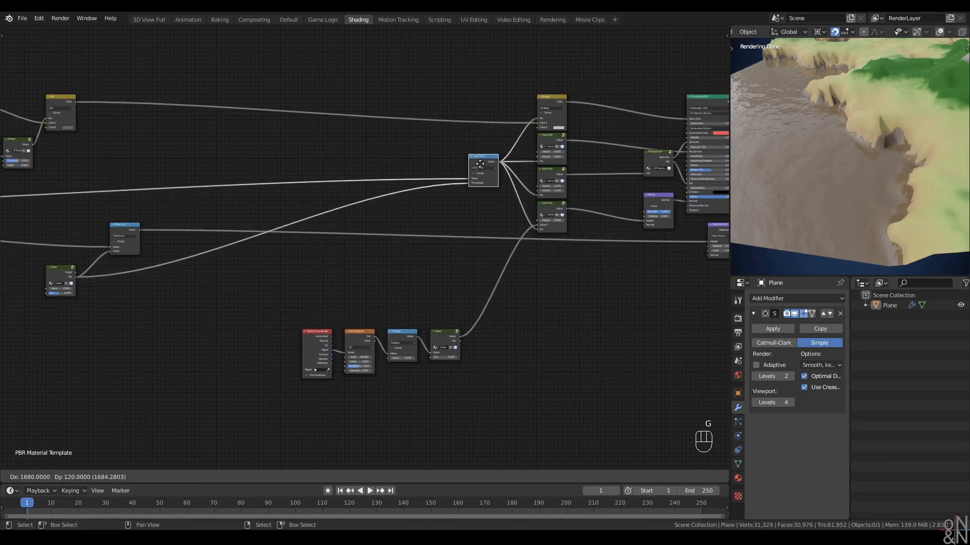
left_click(485, 165)
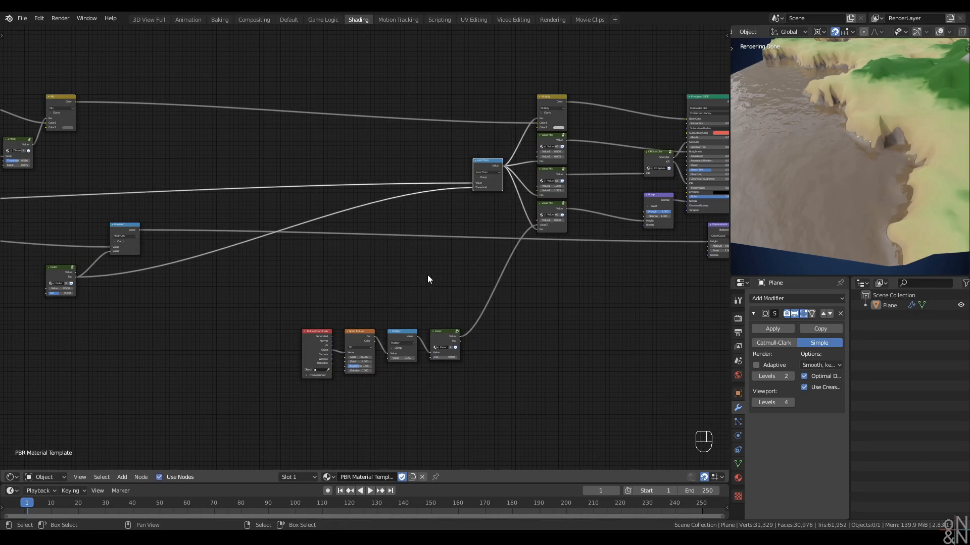
middle_click_drag(397, 303, 413, 277)
left_click_drag(307, 249, 520, 371)
key("g")
left_click(499, 308)
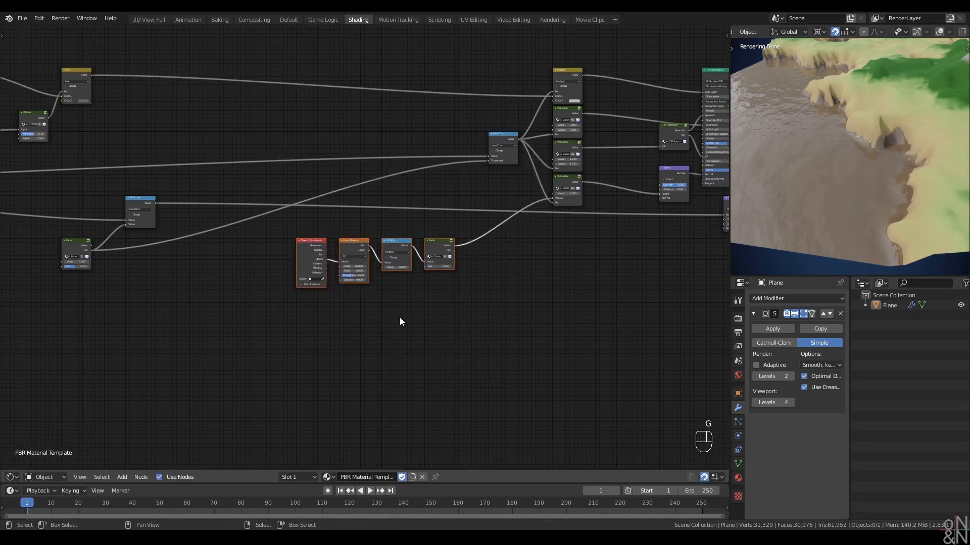
Duplicate the Maximum node with its input links kept and place the copy below the water-level Fader
middle_click_drag(403, 316, 452, 298)
scroll(453, 298, "up", 2)
scroll(189, 306, "up", 1)
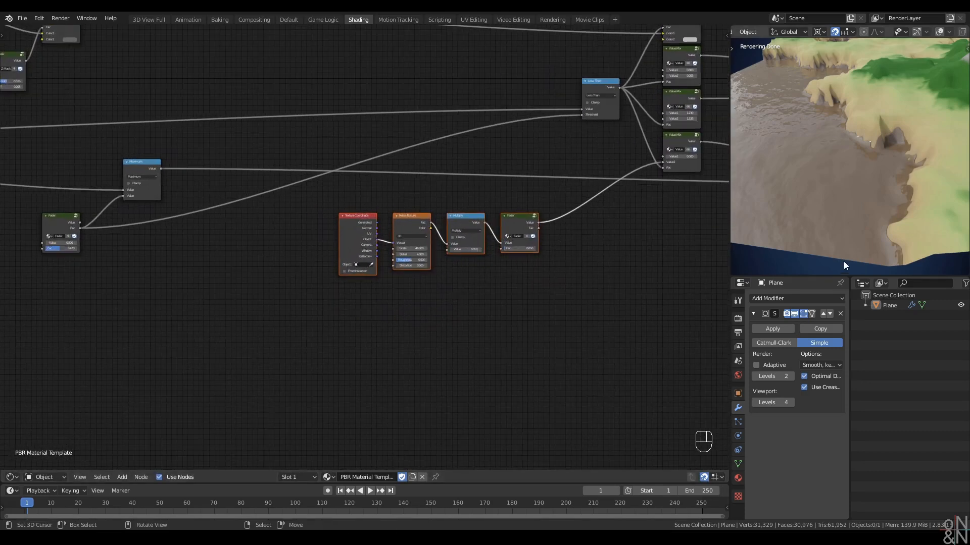
middle_click_drag(847, 232, 852, 228, "shift")
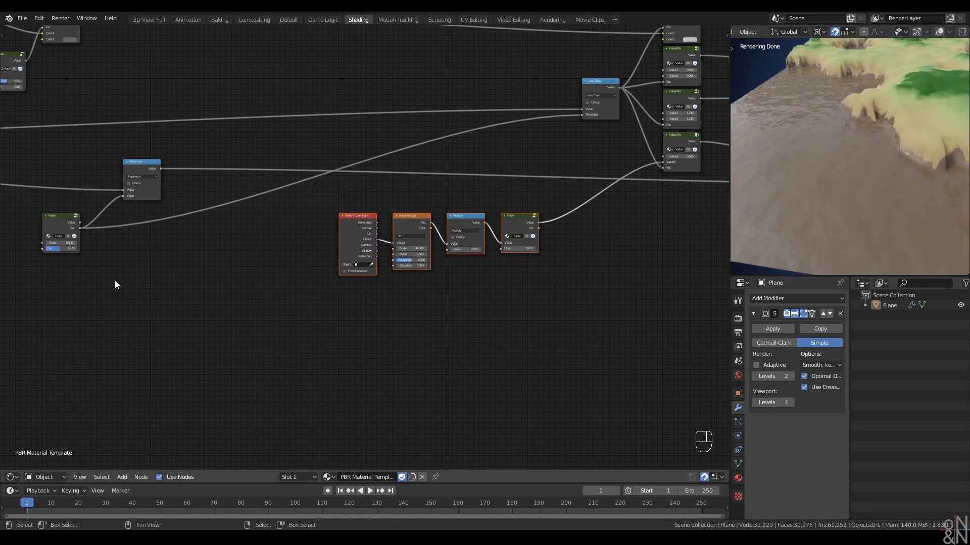
left_click(143, 170)
key("ctrl+shift+d")
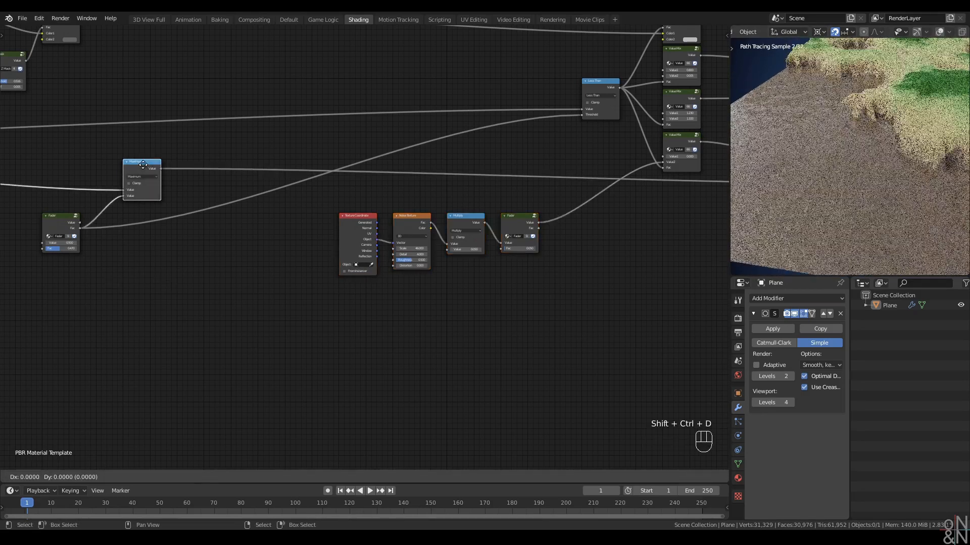
left_click(141, 299)
scroll(333, 311, "up", 2)
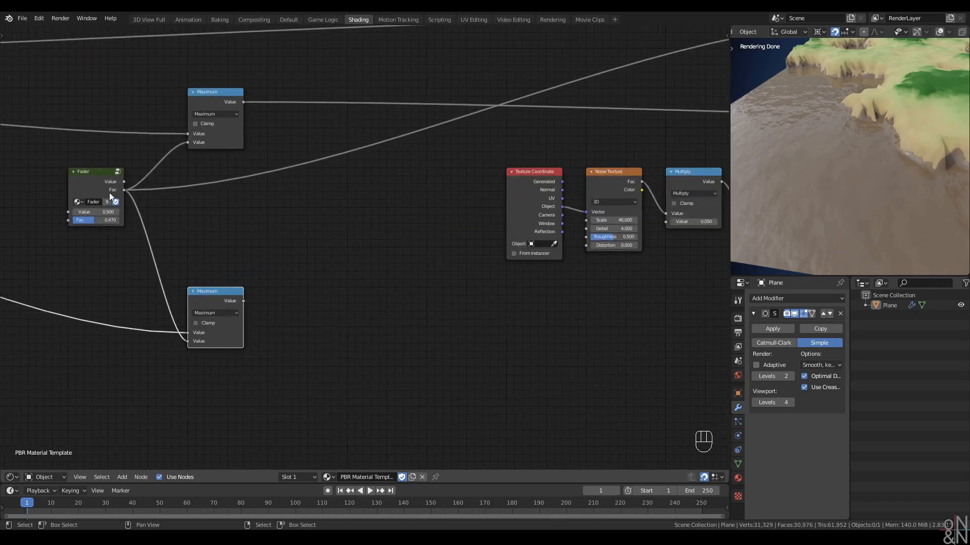
Change the duplicated math node to Subtract and swap its inputs so the height is subtracted from the Fader's Fac
scroll(278, 376, "down", 2)
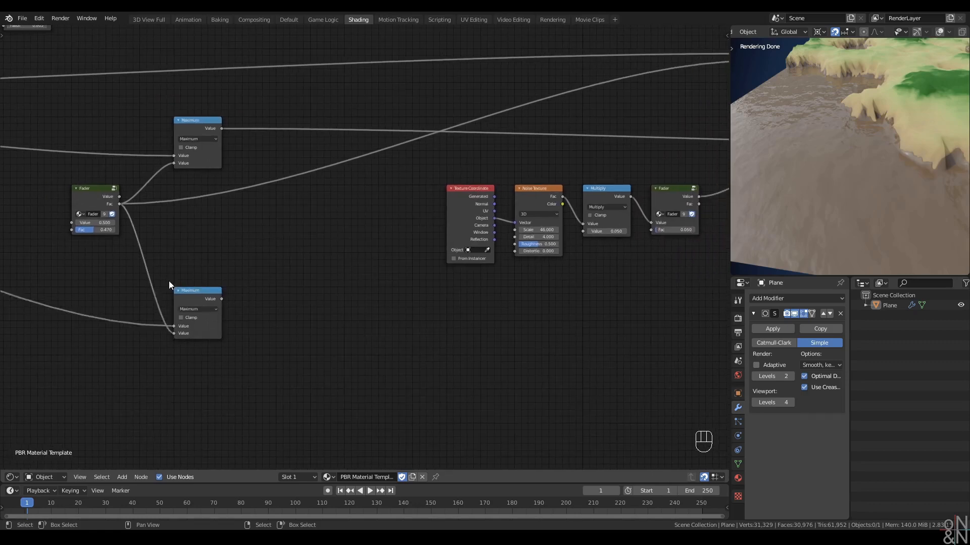
left_click(196, 309)
key("s")
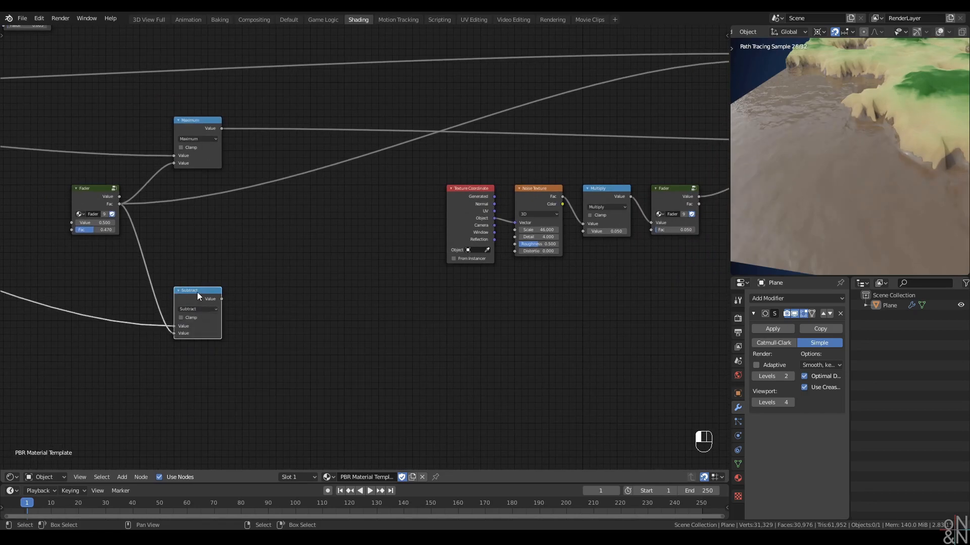
left_click_drag(172, 333, 173, 326)
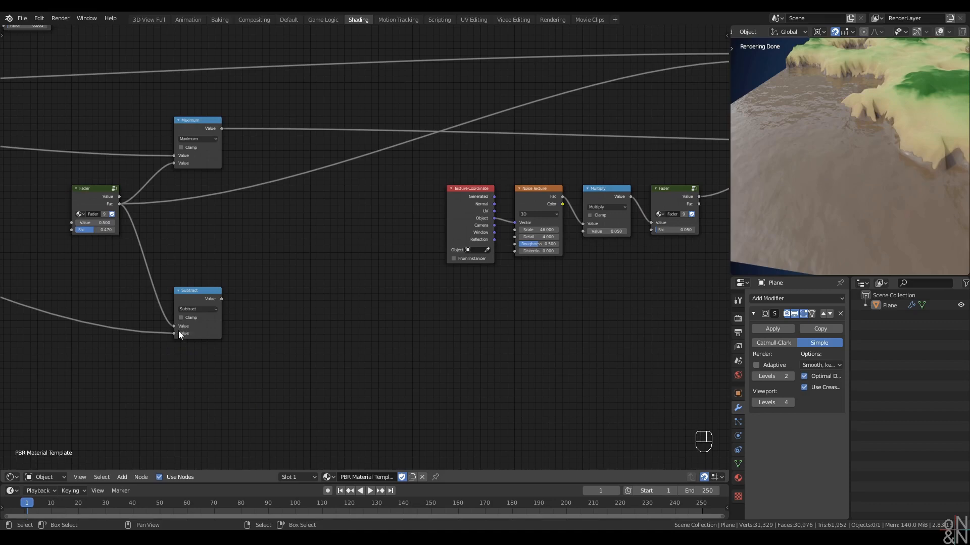
Preview the Subtract node's output on the terrain, restore the Principled BSDF output, and examine the water again
left_click(199, 295, "ctrl+shift")
mouse_move(880, 128)
middle_mouse_down()
mouse_move(892, 153)
mouse_move(825, 140)
mouse_move(865, 143)
mouse_move(808, 168)
mouse_move(838, 166)
mouse_move(864, 140)
mouse_move(847, 172)
mouse_move(853, 180)
mouse_move(847, 177)
middle_mouse_up()
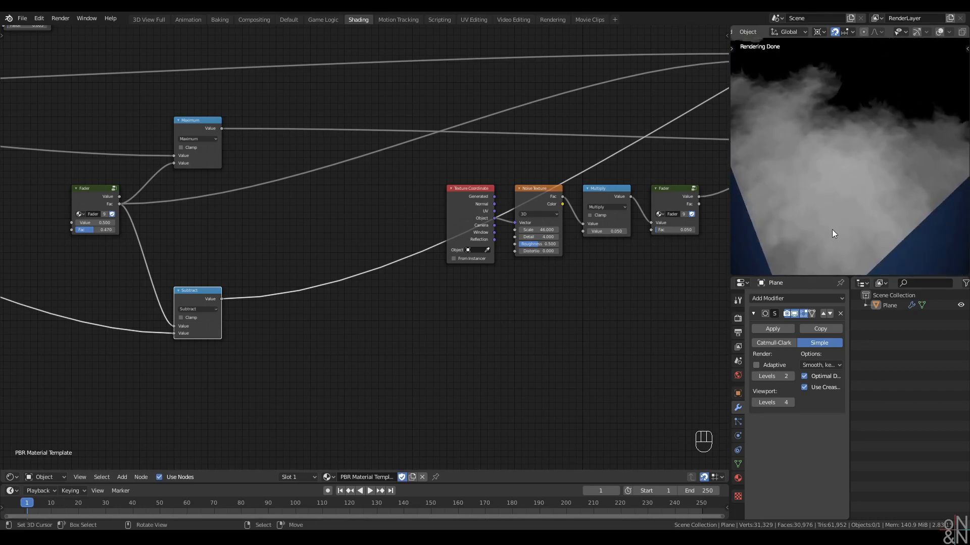
middle_click_drag(831, 229, 847, 214)
scroll(614, 205, "down", 5)
middle_click_drag(626, 204, 425, 290)
middle_click_drag(576, 227, 424, 293)
left_click(622, 175, "ctrl+shift")
scroll(267, 348, "down", 6)
middle_click_drag(235, 384, 402, 274)
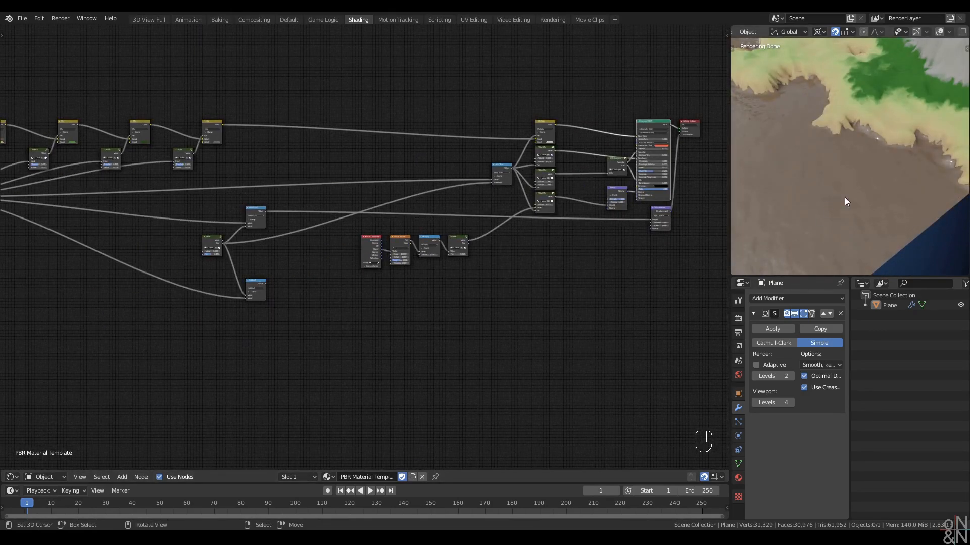
scroll(844, 197, "down", 5)
middle_click_drag(844, 197, 871, 175)
scroll(880, 202, "up", 4)
right_click(404, 315)
scroll(404, 314, "up", 5)
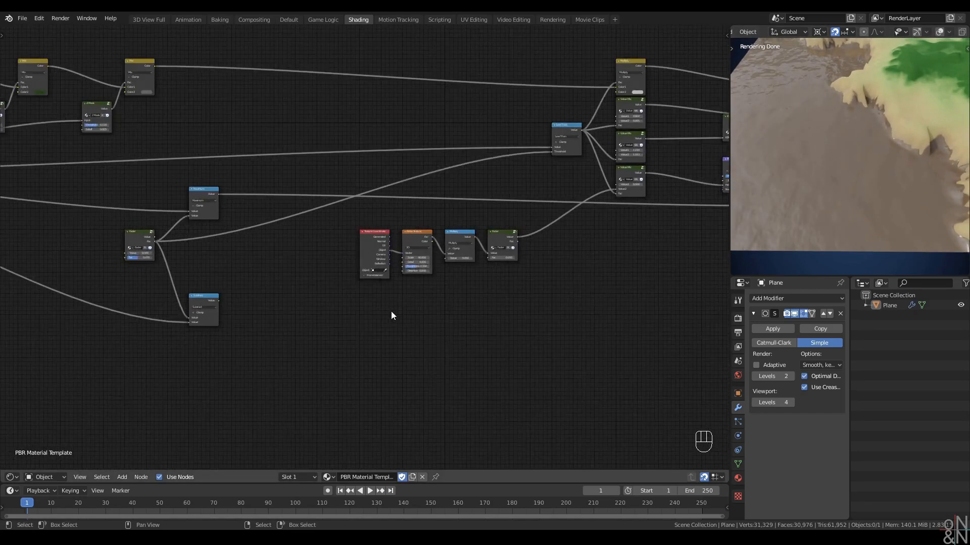
middle_click_drag(391, 311, 461, 304)
scroll(455, 295, "up", 1)
scroll(505, 144, "up", 3)
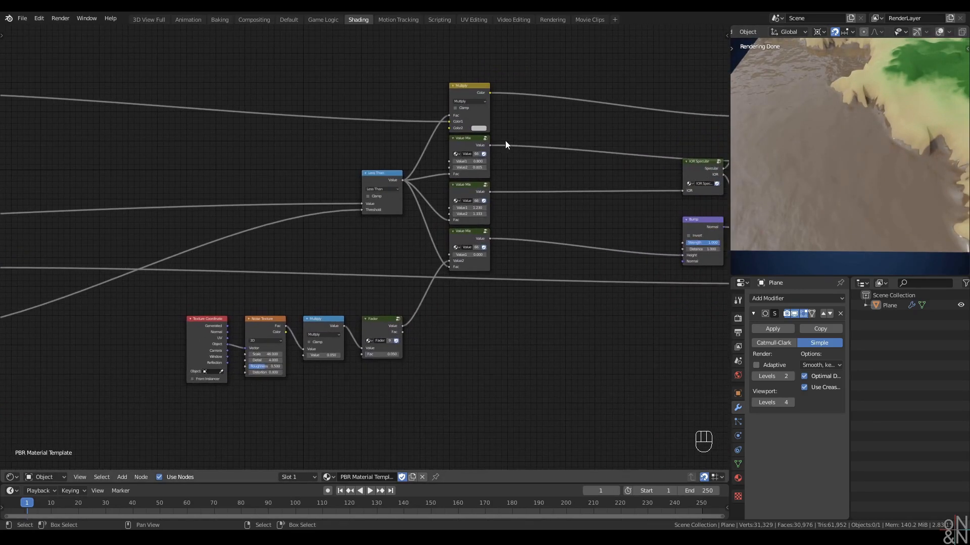
left_click(472, 89)
key("g")
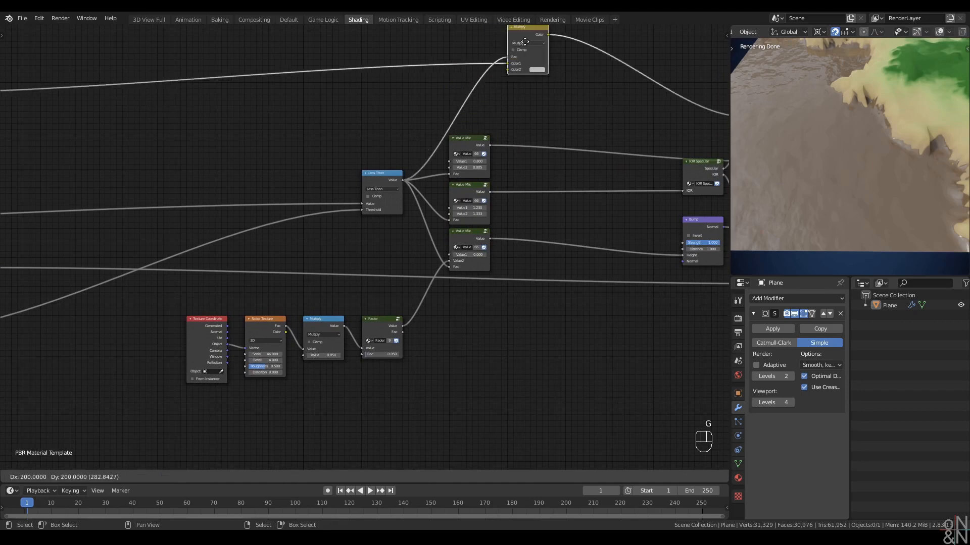
right_click(514, 95)
Insert a MixRGB node between the Multiply color node and the Principled BSDF's Base Color, with its Fac set to 0
middle_click_drag(557, 124, 493, 134)
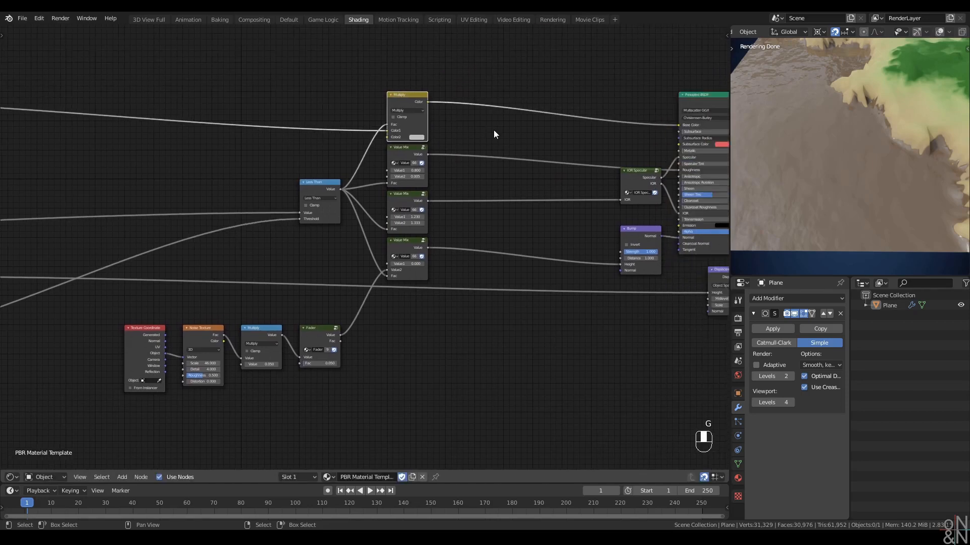
key("shift+a")
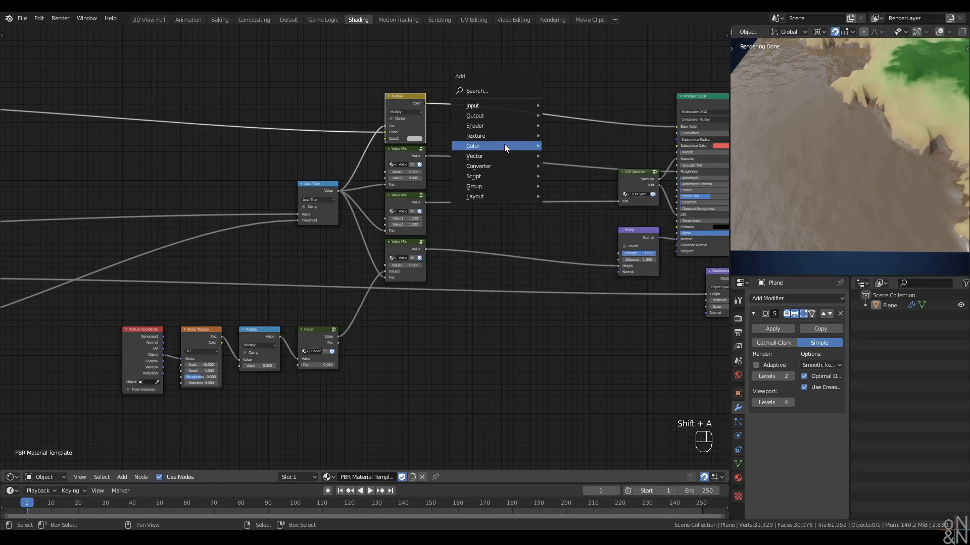
mouse_move(504, 144)
left_click(559, 200)
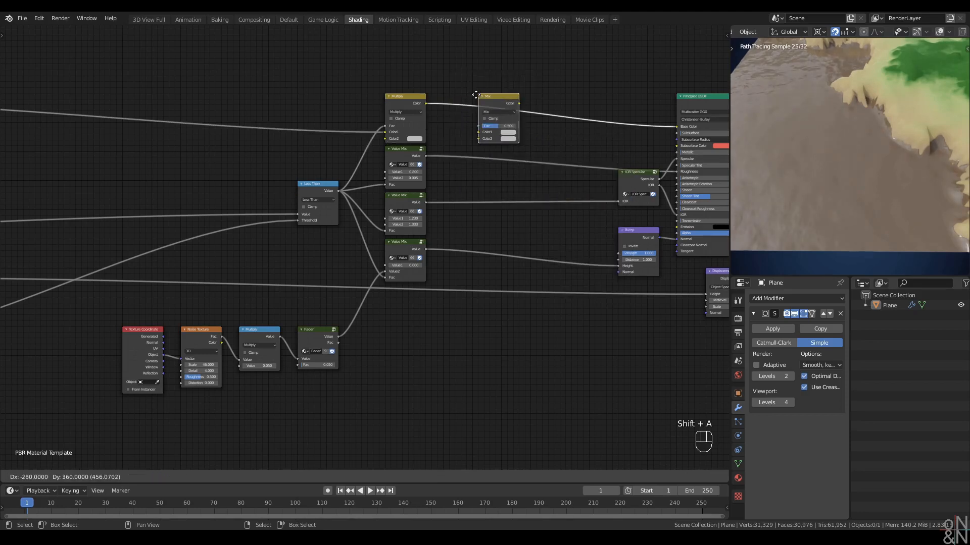
left_click(481, 97)
scroll(533, 143, "up", 1)
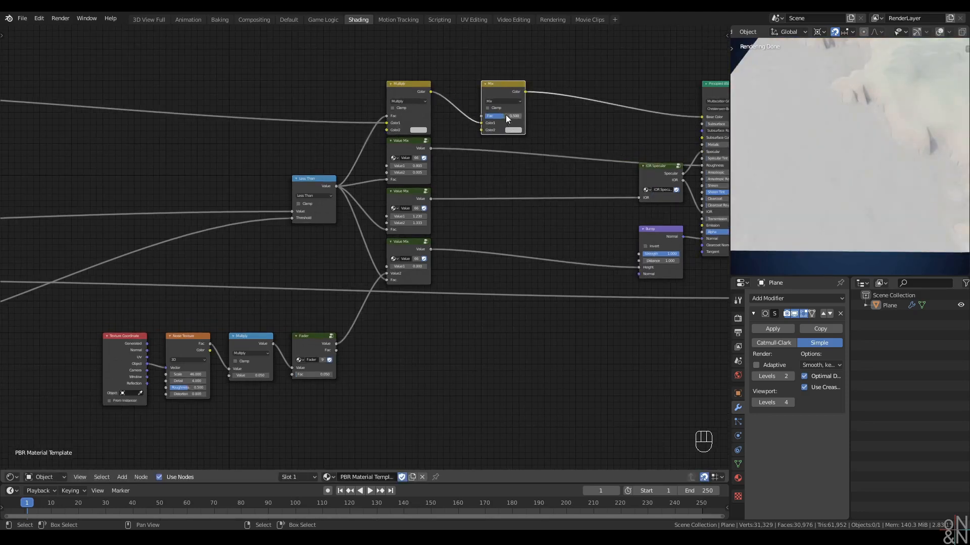
key("BackSpace")
scroll(593, 122, "up", 3)
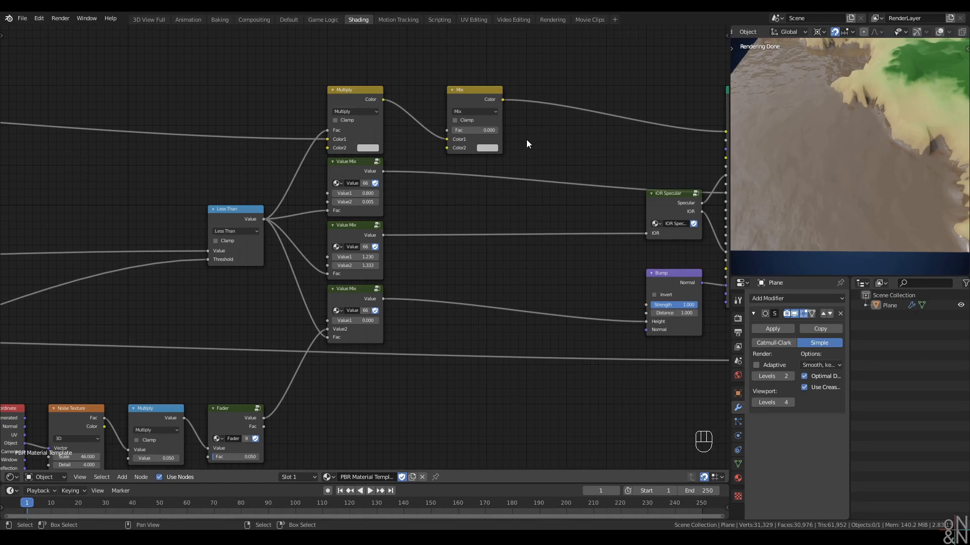
Set the second color of the Mix node to teal with hue 0.460, saturation 0.518 and value 0.609
left_click(485, 150)
scroll(533, 141, "down", 5)
middle_click_drag(509, 197, 476, 166)
scroll(480, 155, "up", 3)
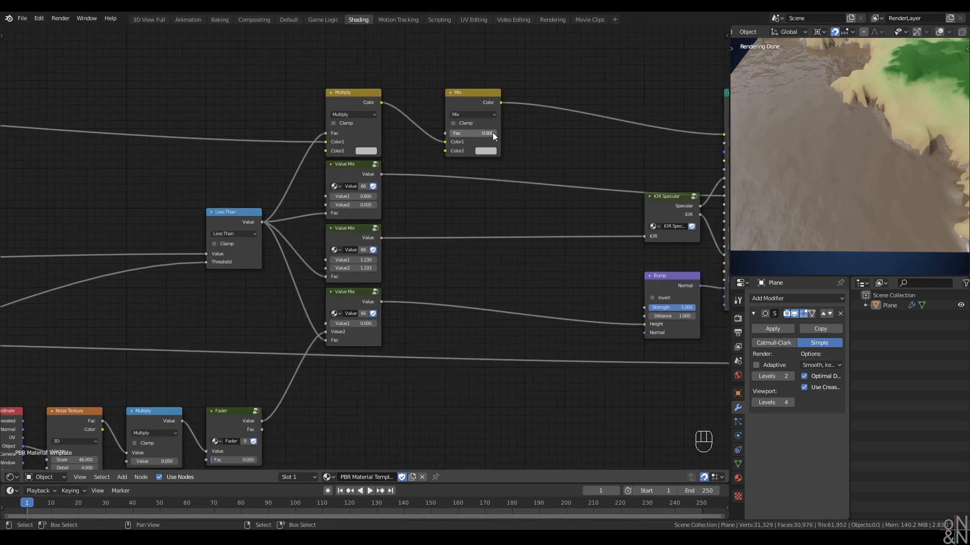
left_click(486, 151)
left_click_drag(508, 65, 504, 53)
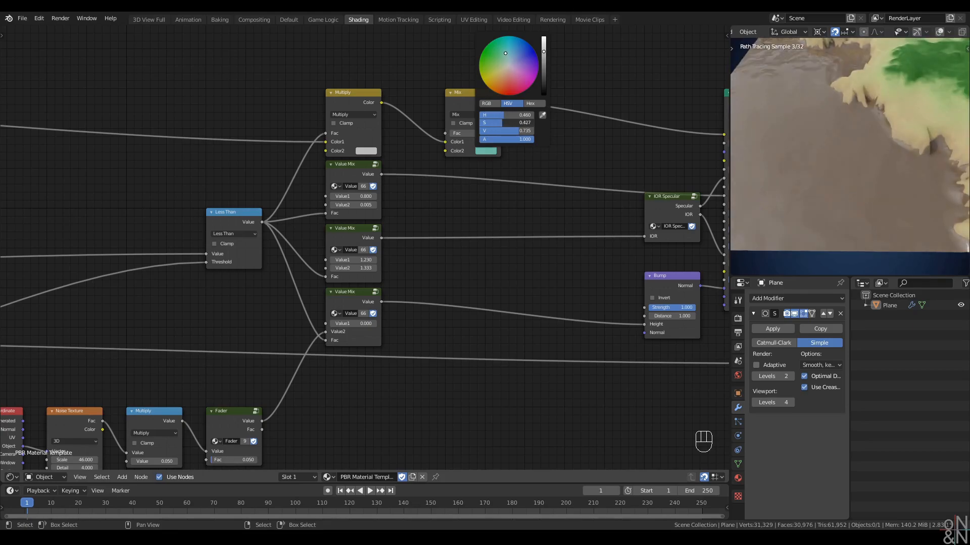
left_click_drag(503, 123, 513, 131)
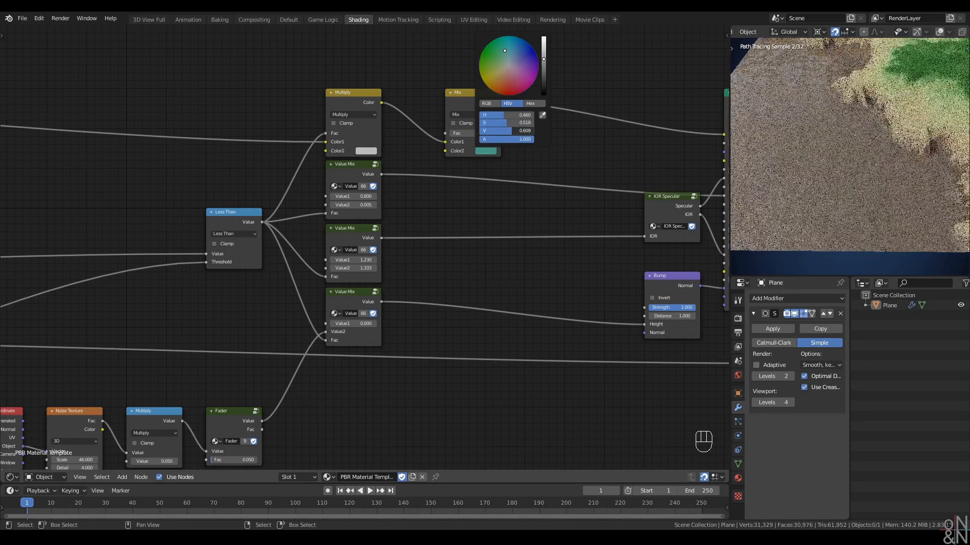
Preview the output of the Subtract node on the terrain and examine its mask around the water
scroll(502, 241, "down", 3)
middle_click_drag(433, 275, 492, 206)
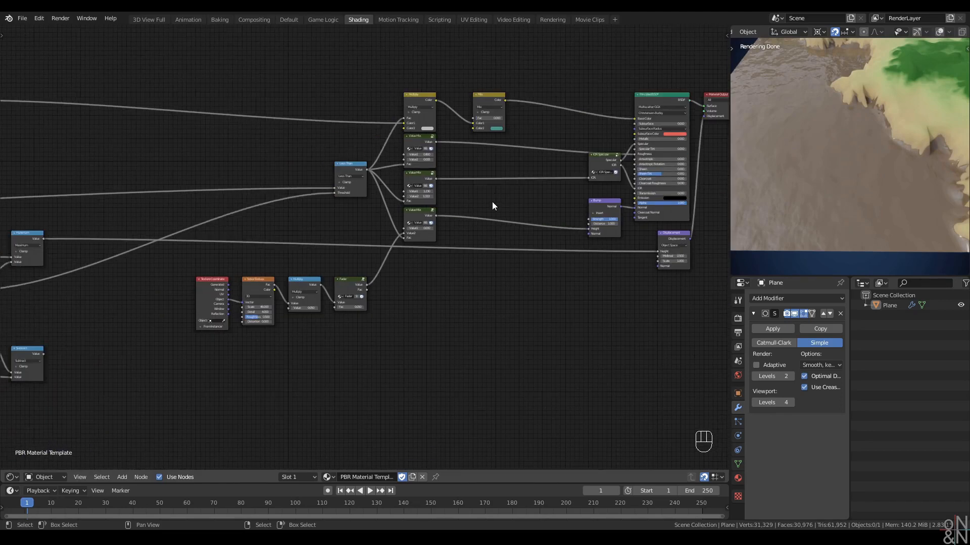
scroll(492, 202, "down", 3)
middle_click_drag(355, 322, 474, 287)
scroll(292, 315, "up", 6)
left_click(128, 327, "ctrl+shift")
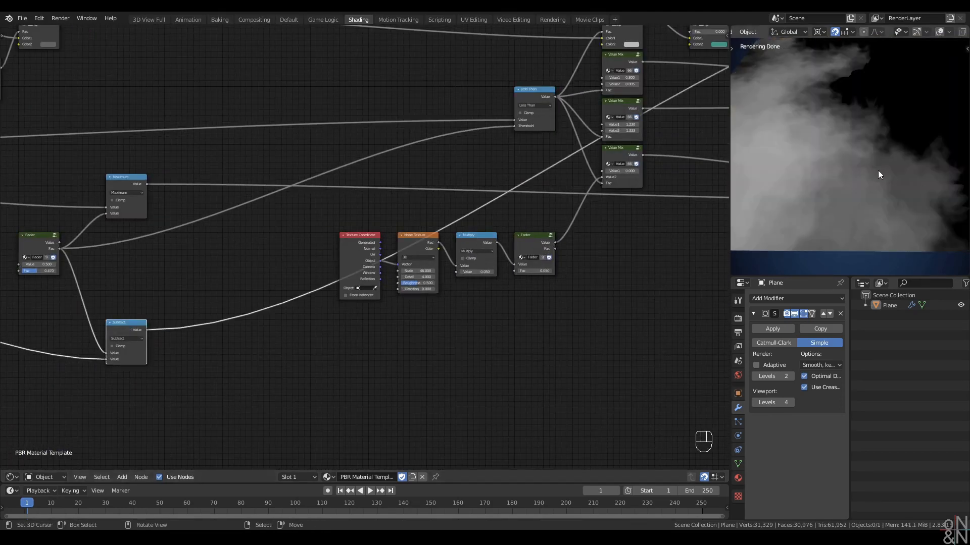
mouse_move(879, 171)
middle_mouse_down()
mouse_move(874, 187)
mouse_move(863, 181)
mouse_move(787, 216)
middle_mouse_up()
scroll(238, 343, "up", 2)
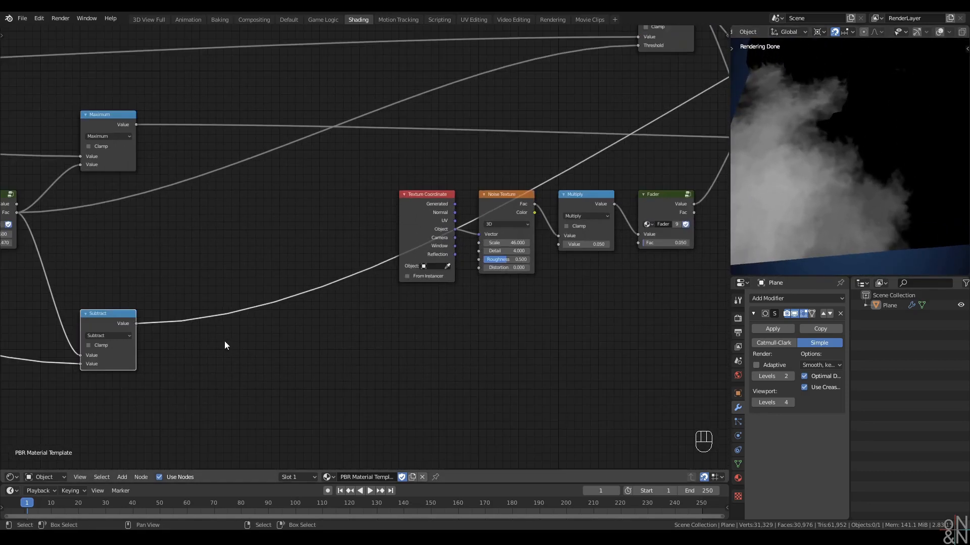
Insert a Math node after the Subtract node, set to Divide by 0.190 with Clamp enabled
key("q")
left_click(182, 297)
left_click(162, 307)
left_click(225, 344)
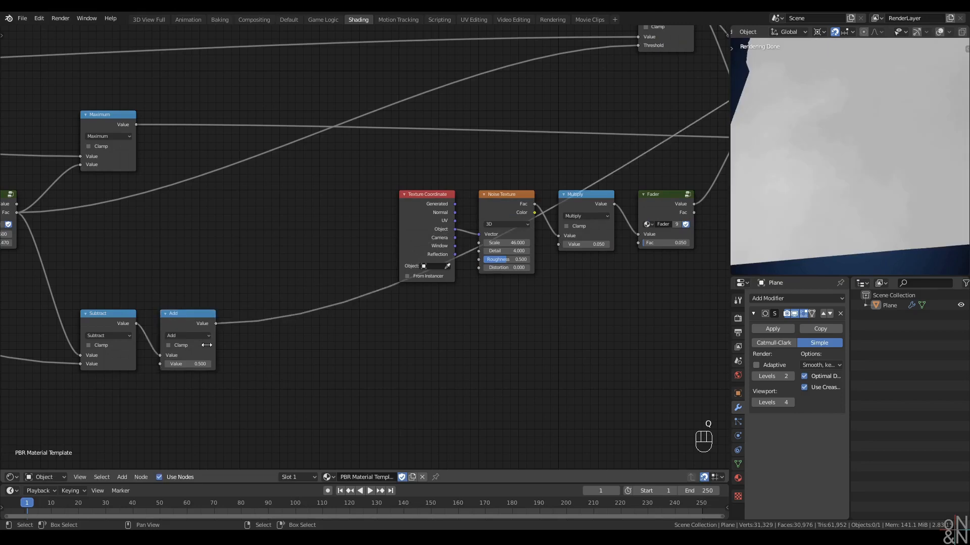
scroll(177, 335, "down", 3, "ctrl")
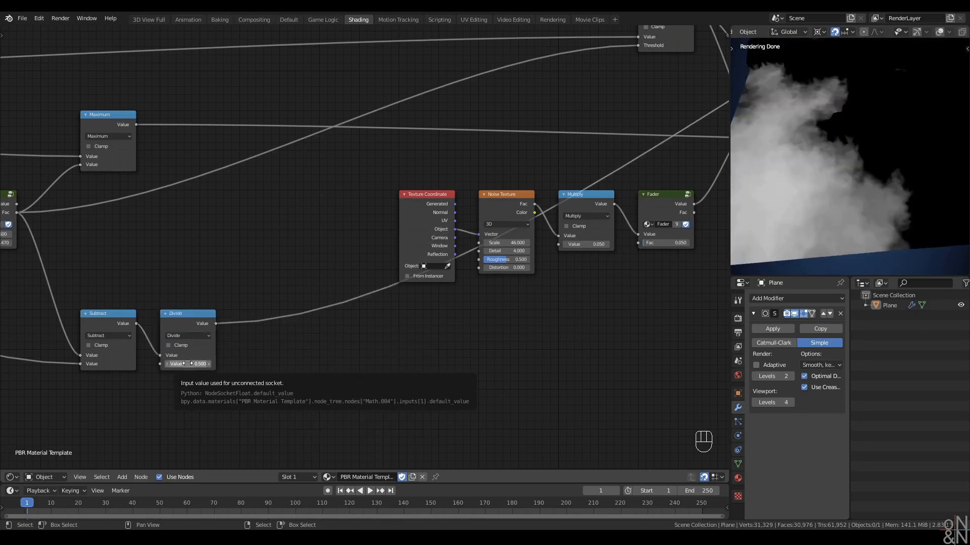
left_click(170, 345)
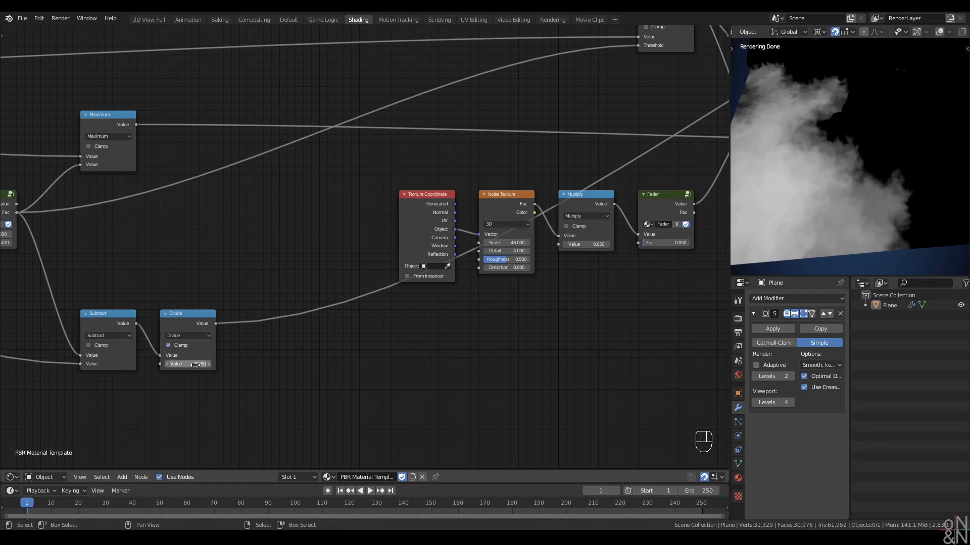
mouse_move(195, 364)
left_mouse_down("shift")
mouse_move(143, 364)
mouse_move(206, 364)
left_mouse_up("shift")
Restore the Principled BSDF preview and connect the Divide output to the factor of the teal Mix node
scroll(382, 268, "down", 10)
middle_click_drag(515, 242, 368, 316)
left_click(583, 177, "ctrl+shift")
scroll(193, 381, "up", 1)
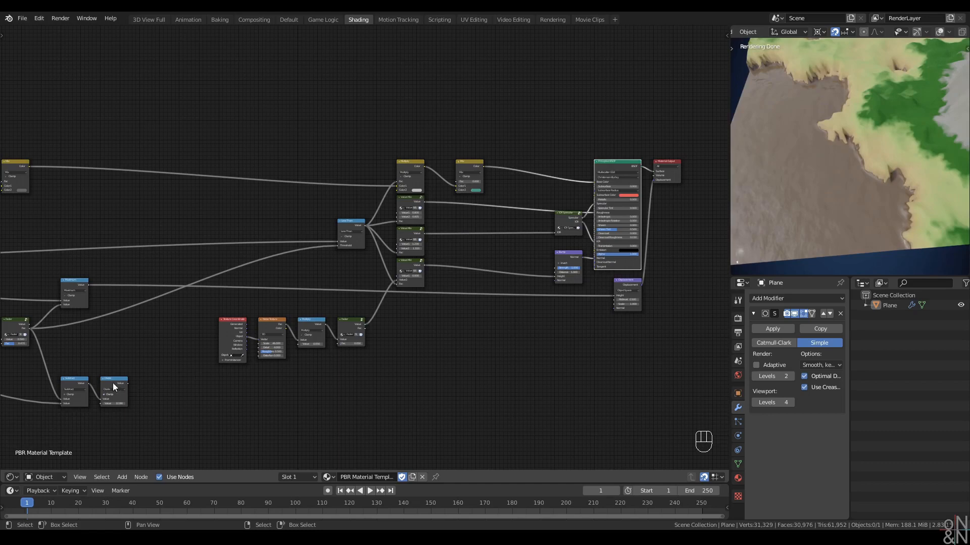
mouse_move(128, 384)
left_mouse_down()
mouse_move(311, 293)
mouse_move(337, 244)
left_mouse_up()
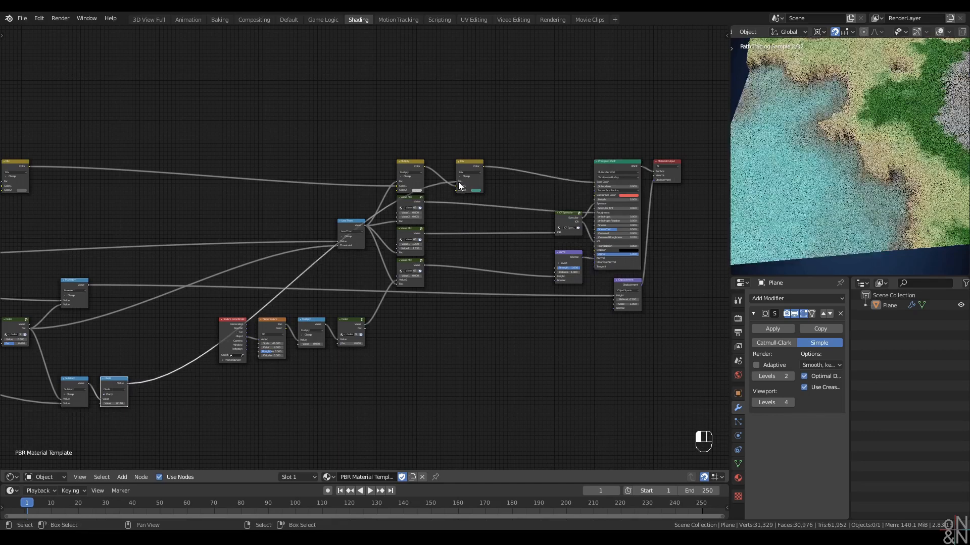
middle_click_drag(786, 216, 799, 214)
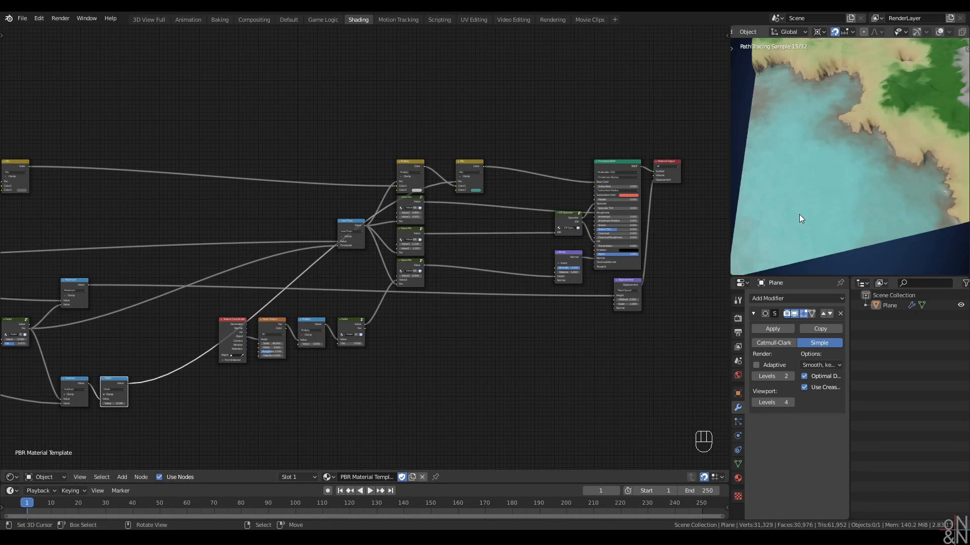
Change the second color of the Mix node feeding Base Color to a darker, muted blue with hue 0.552
scroll(479, 237, "up", 7)
middle_click_drag(641, 190, 572, 214)
middle_click_drag(870, 180, 804, 190, "shift")
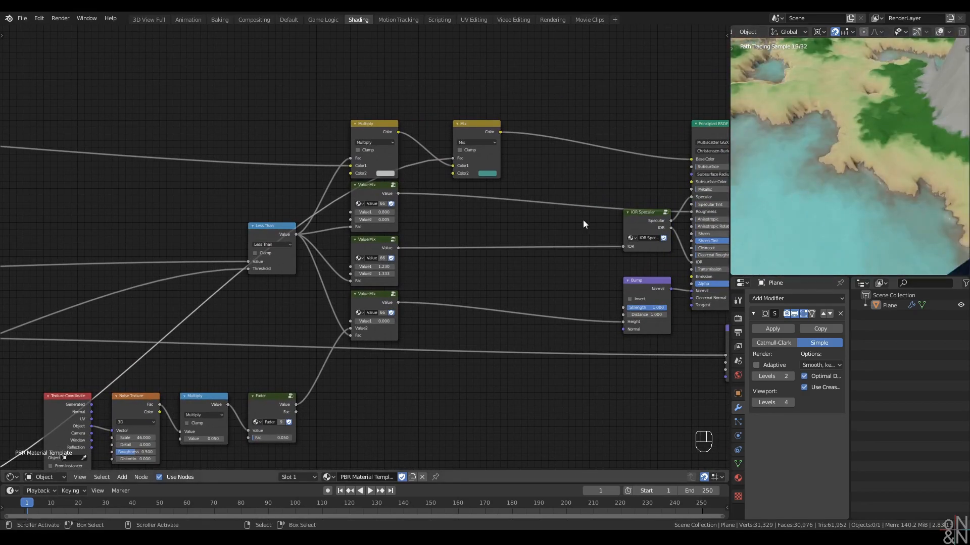
scroll(496, 206, "up", 3)
left_click(445, 187)
left_click(446, 188)
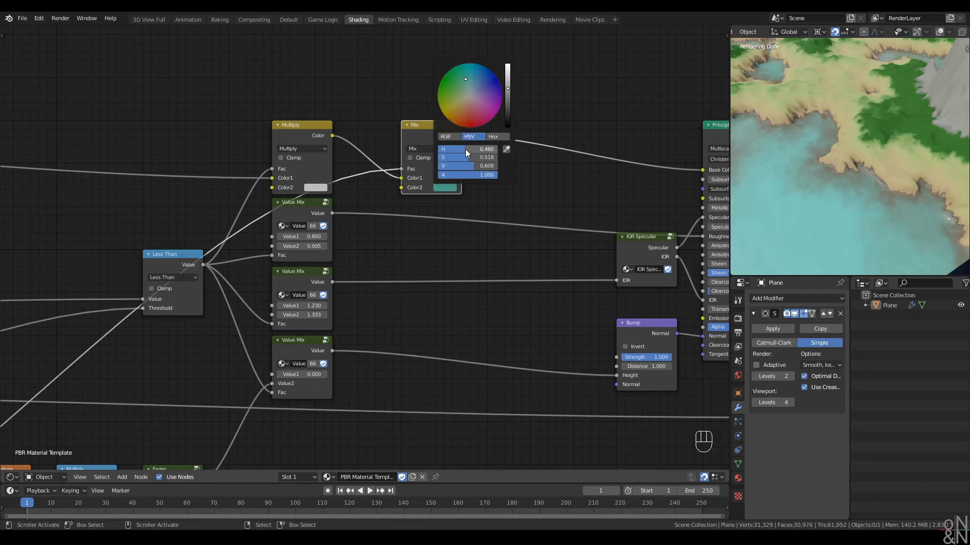
left_click_drag(465, 150, 466, 150, "shift")
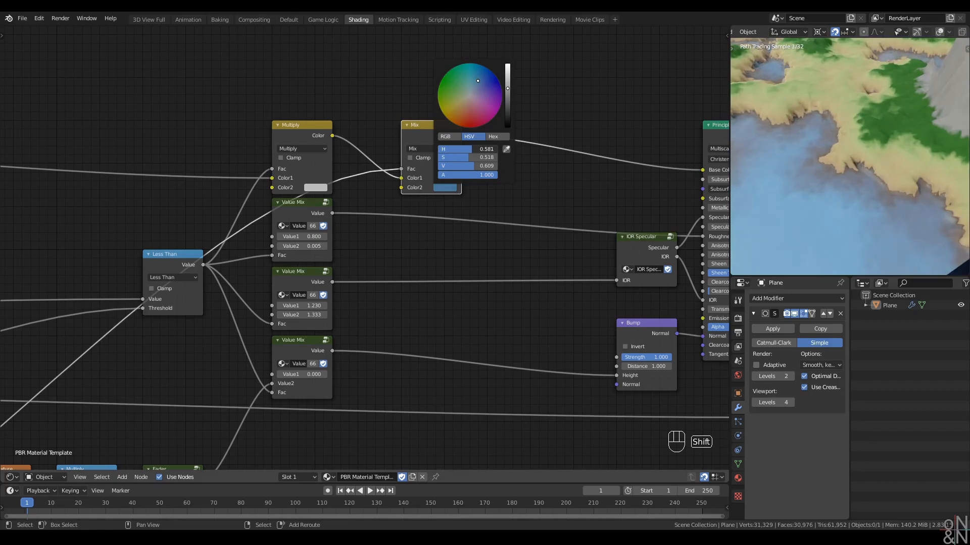
left_click_drag(465, 149, 454, 150, "shift")
left_click(443, 188)
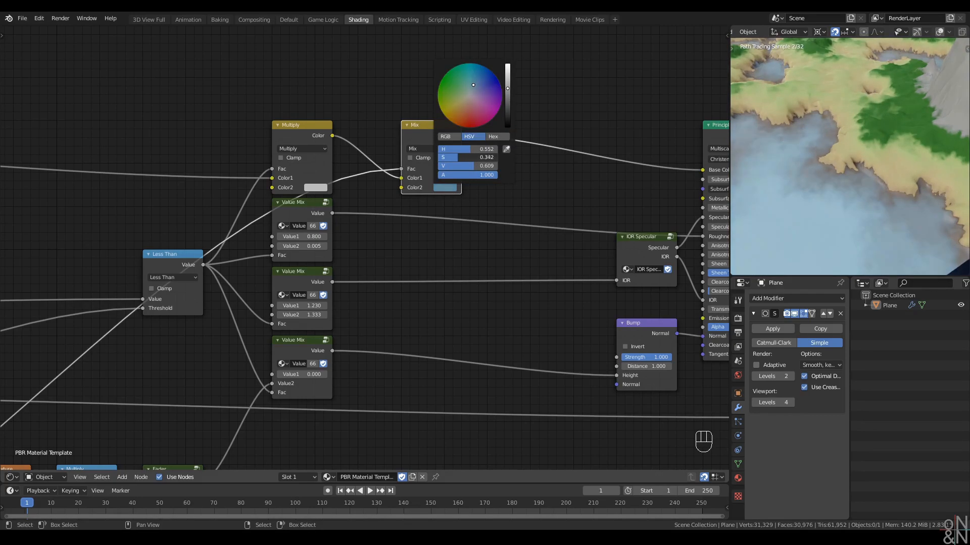
mouse_move(472, 158)
left_mouse_down()
mouse_move(462, 158)
mouse_move(471, 158)
mouse_move(468, 166)
left_mouse_up()
Examine the new water color from afar and close to the shoreline, along with the depth mask nodes
scroll(881, 203, "down", 8)
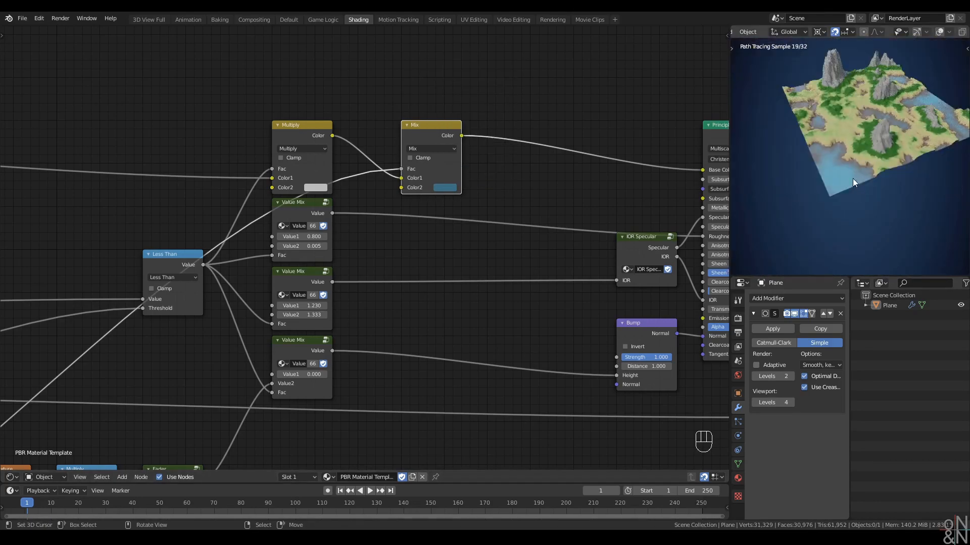
middle_click_drag(853, 179, 900, 175)
scroll(845, 172, "up", 5)
mouse_move(819, 186)
middle_mouse_down()
mouse_move(798, 154)
mouse_move(847, 160)
mouse_move(802, 168)
mouse_move(812, 166)
middle_mouse_up()
scroll(802, 168, "up", 3)
scroll(812, 170, "up", 1)
scroll(360, 255, "down", 3)
middle_click_drag(256, 316, 456, 193)
key("alt+a")
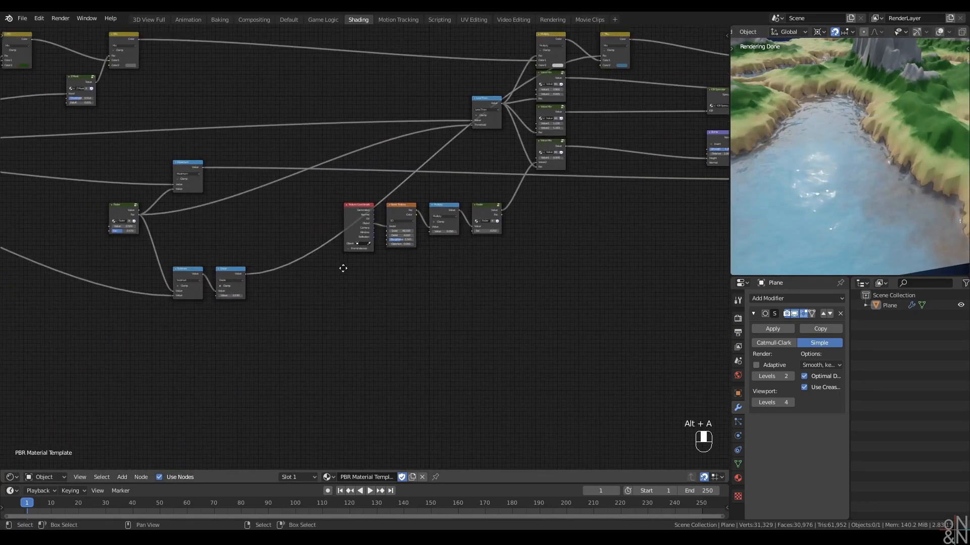
scroll(340, 268, "up", 3)
left_click(122, 266)
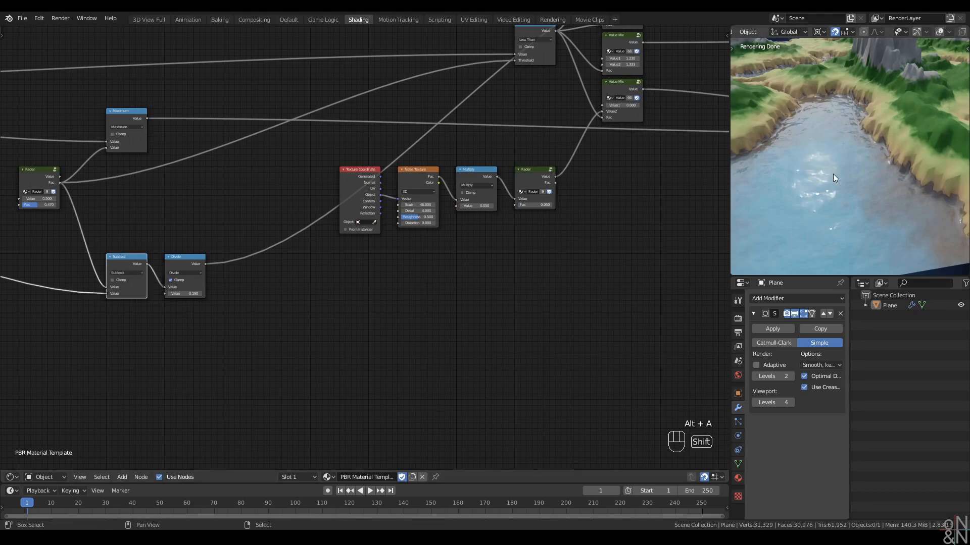
mouse_move(832, 174)
middle_mouse_down()
mouse_move(865, 177)
mouse_move(851, 171)
middle_mouse_up()
scroll(850, 172, "down", 3)
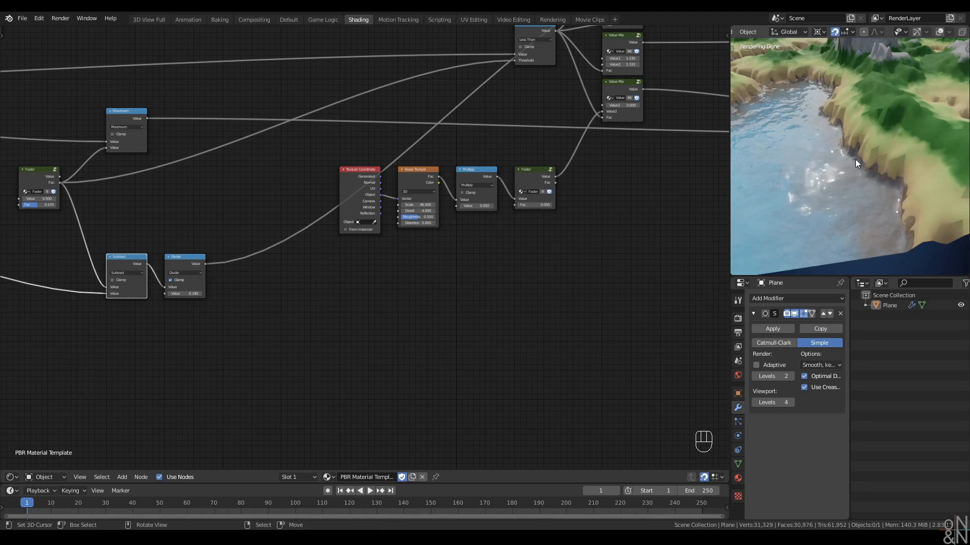
scroll(227, 318, "up", 2)
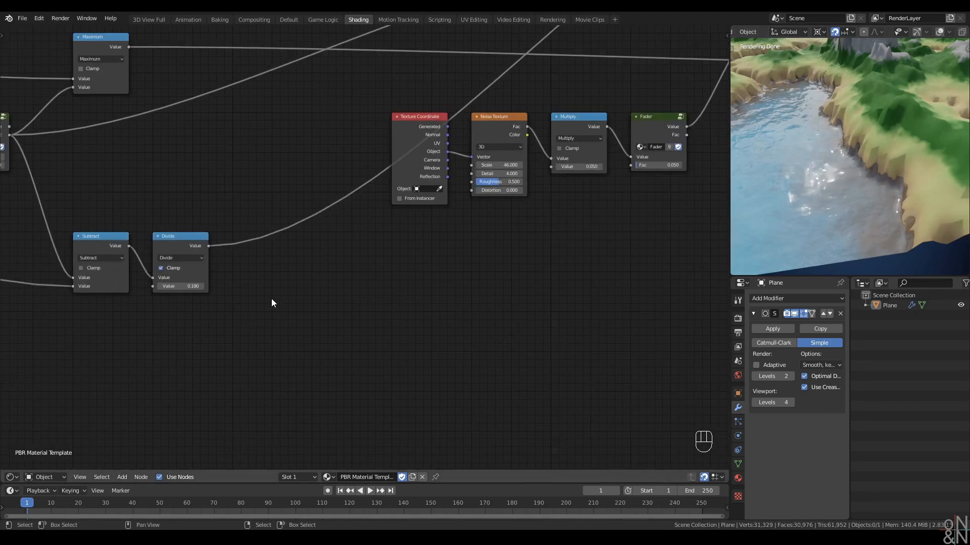
Duplicate the Subtract node with its incoming links, place the copy below the original and preview its output
left_click(98, 236)
scroll(98, 235, "down", 2)
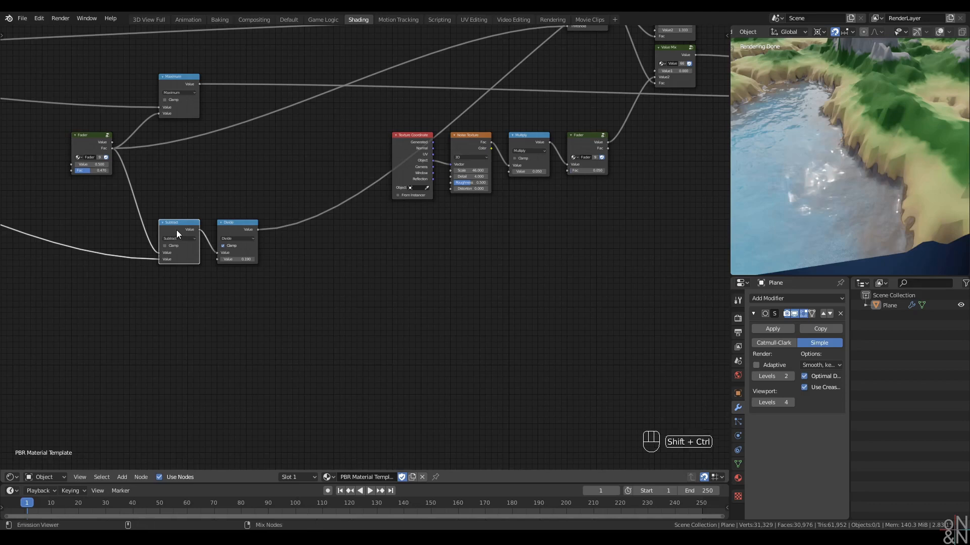
key("shift+ctrl+d")
left_click(177, 319)
left_click_drag(178, 317, 178, 312)
left_click(176, 313, "ctrl+shift")
right_click(260, 361)
middle_click_drag(873, 222, 859, 202)
scroll(301, 364, "up", 2)
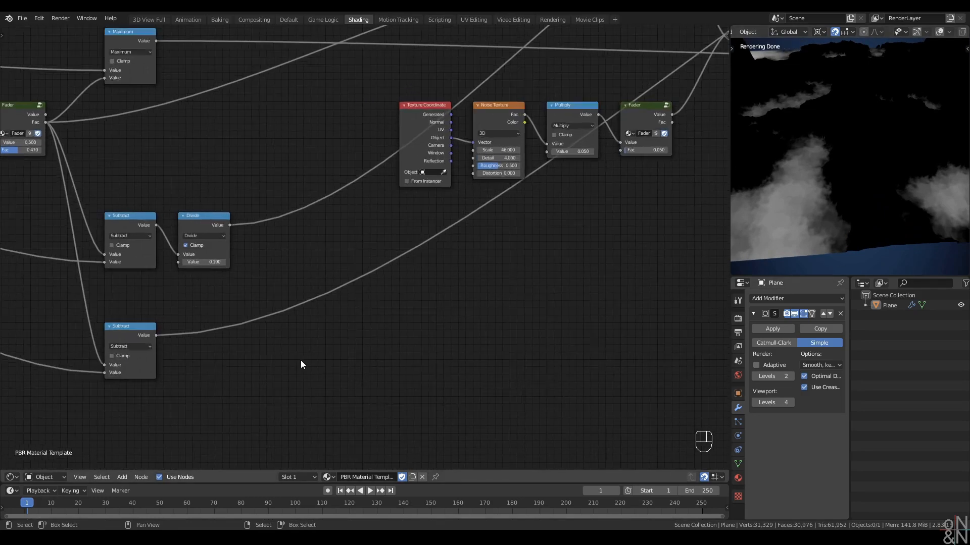
Insert a Math node after the duplicated Subtract node, set to Multiply with a value of 1.000
key("q")
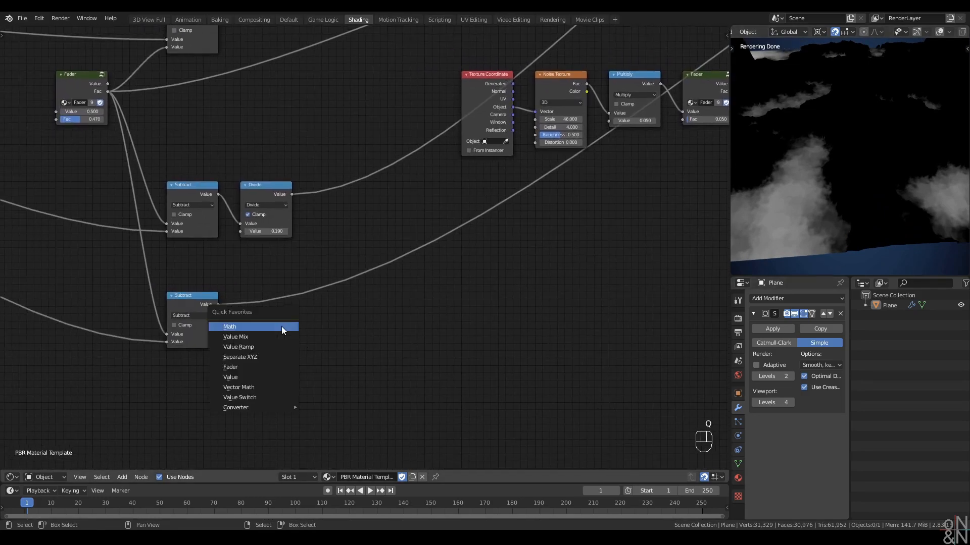
left_click(280, 328)
left_click(263, 307)
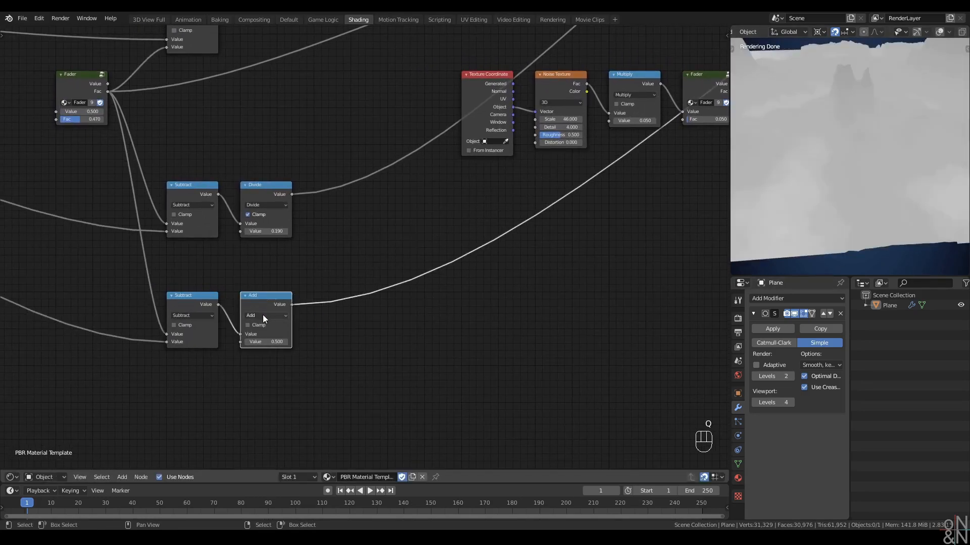
left_click(263, 315)
key("m")
left_click(267, 343)
left_click(367, 324)
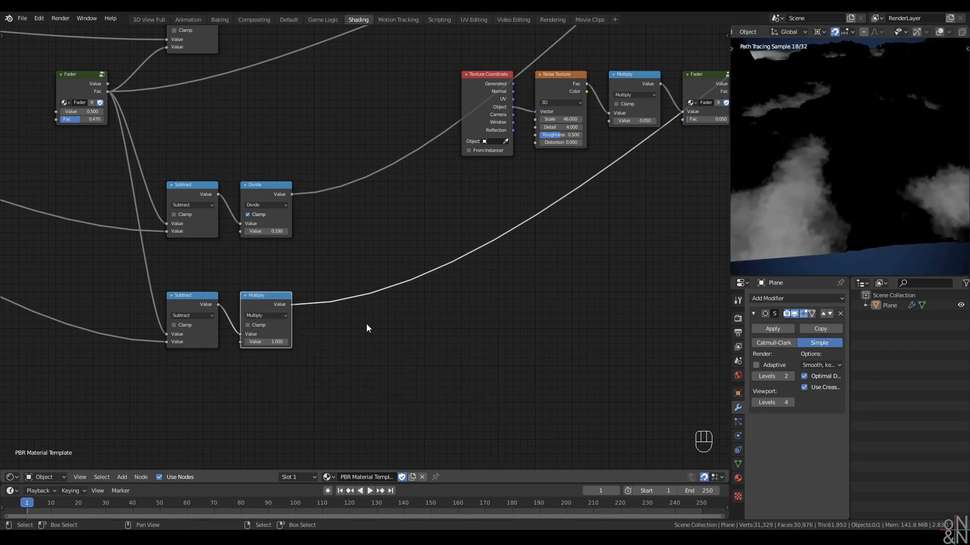
Insert another Math node after the new Multiply node and set its operation to Sine
left_click(338, 322)
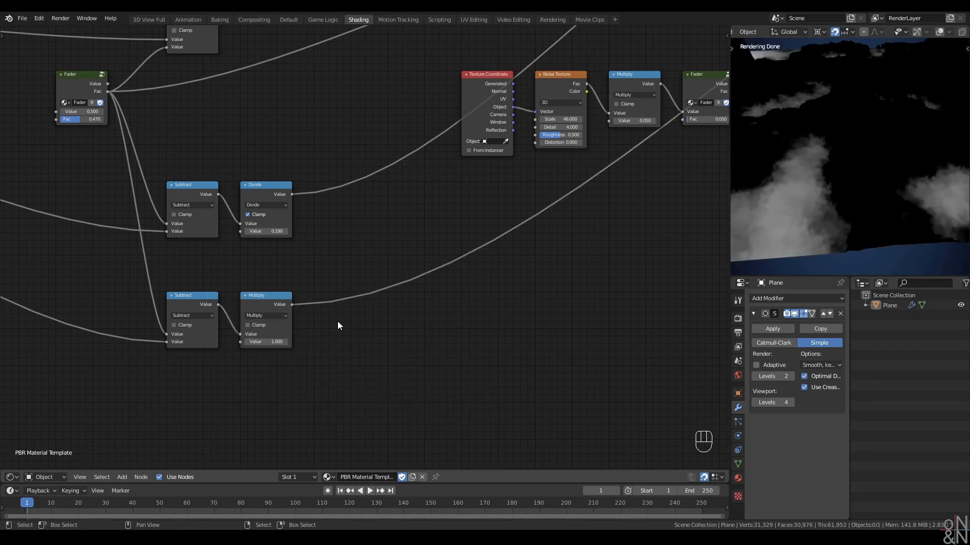
key("q")
left_click(338, 318)
left_click(341, 310)
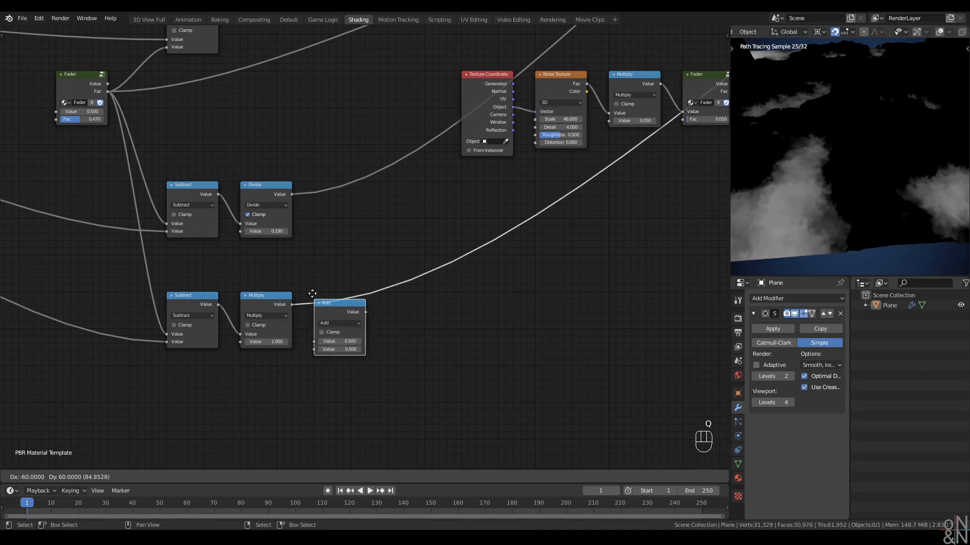
left_click(340, 314)
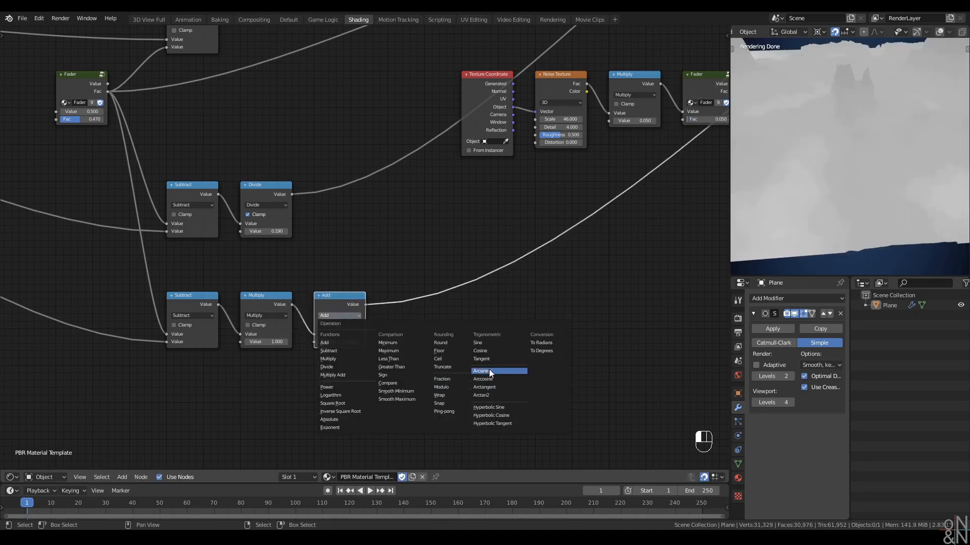
left_click(485, 344)
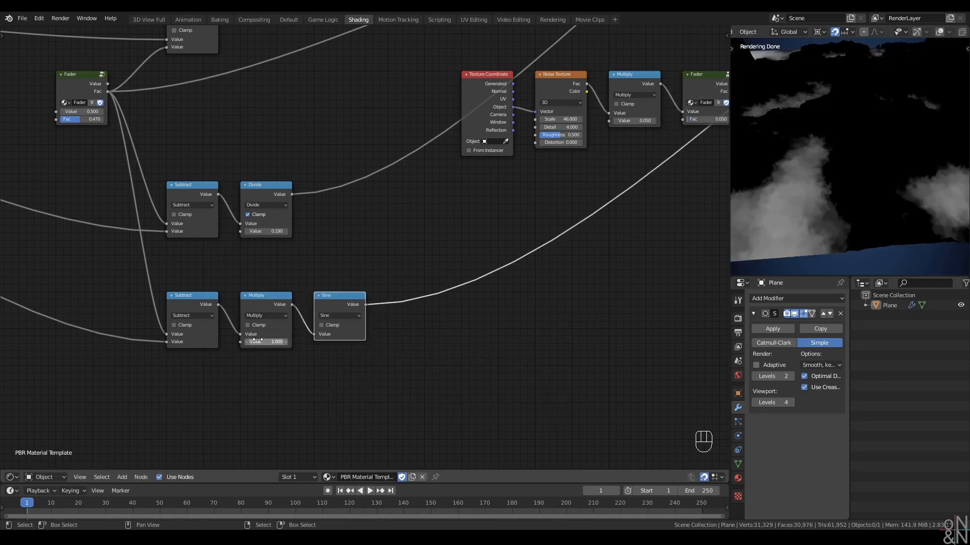
Set the value of the Multiply node feeding the Sine node to 129.900
left_click_drag(259, 342, 590, 341)
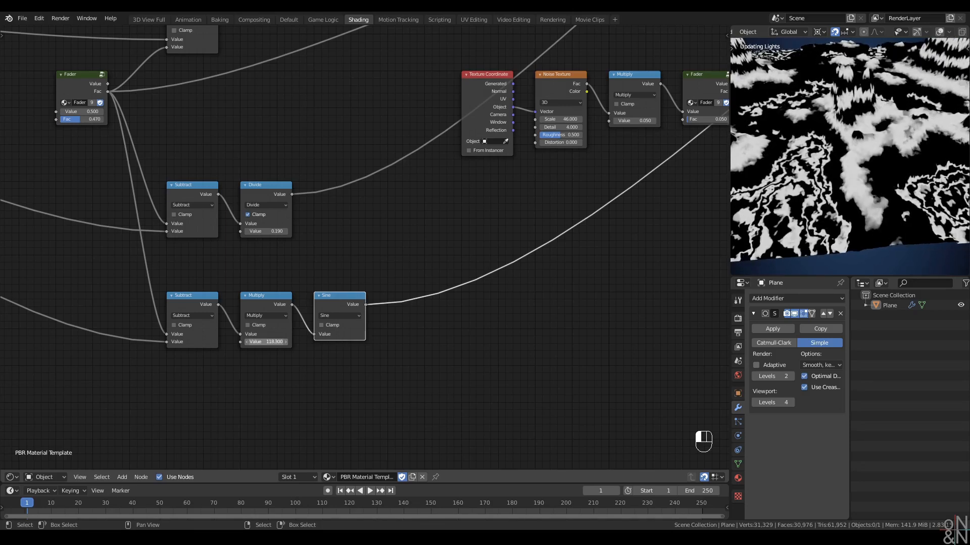
left_click_drag(266, 342, 275, 342)
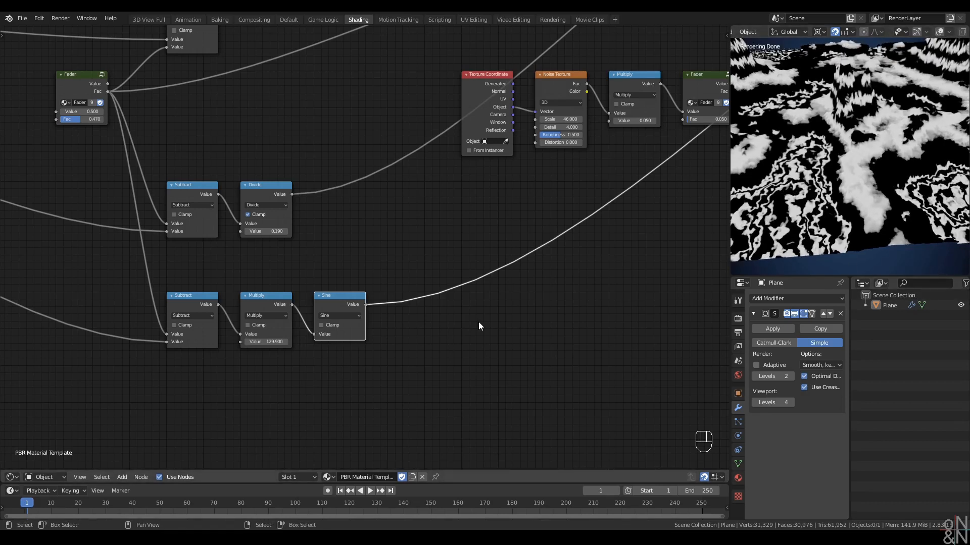
middle_click_drag(415, 329, 429, 300)
middle_click_drag(257, 364, 229, 340)
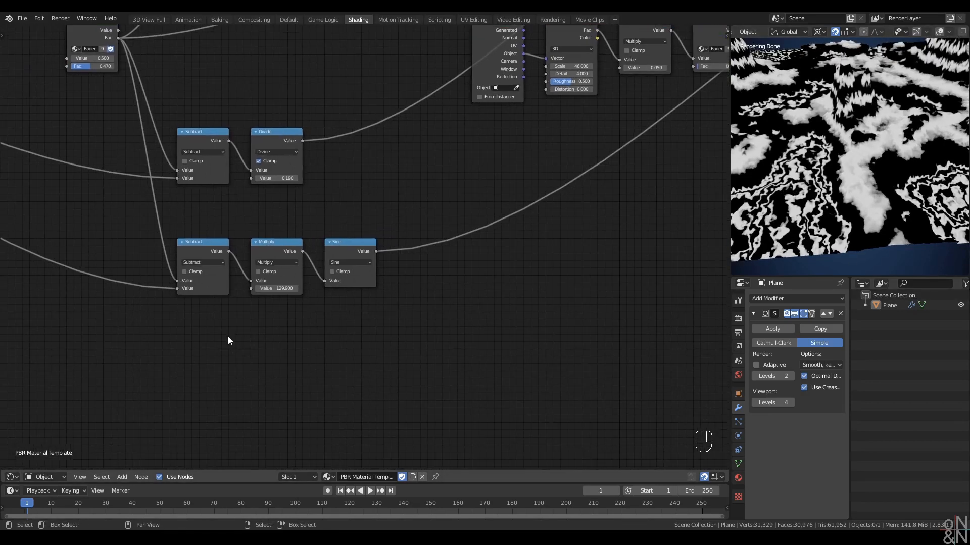
scroll(228, 335, "up", 1)
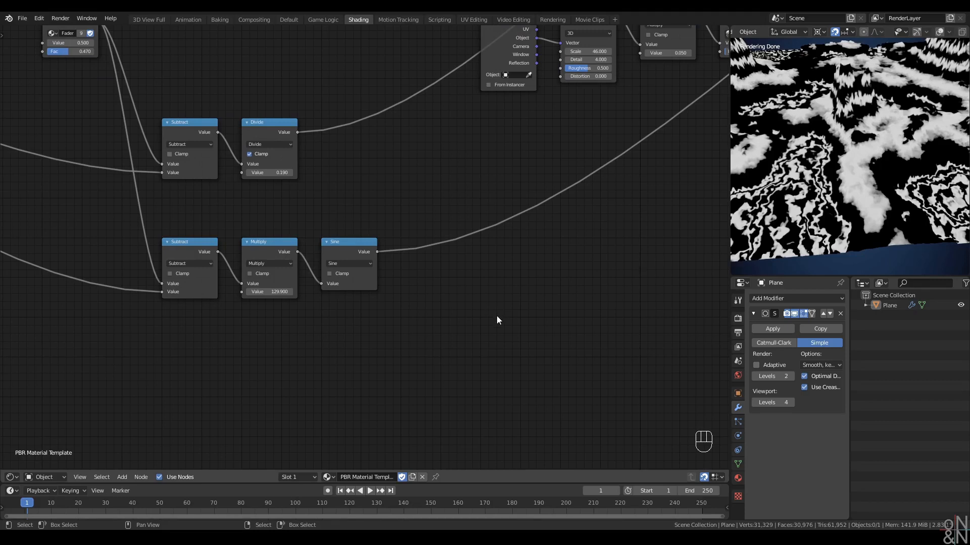
left_click(359, 352)
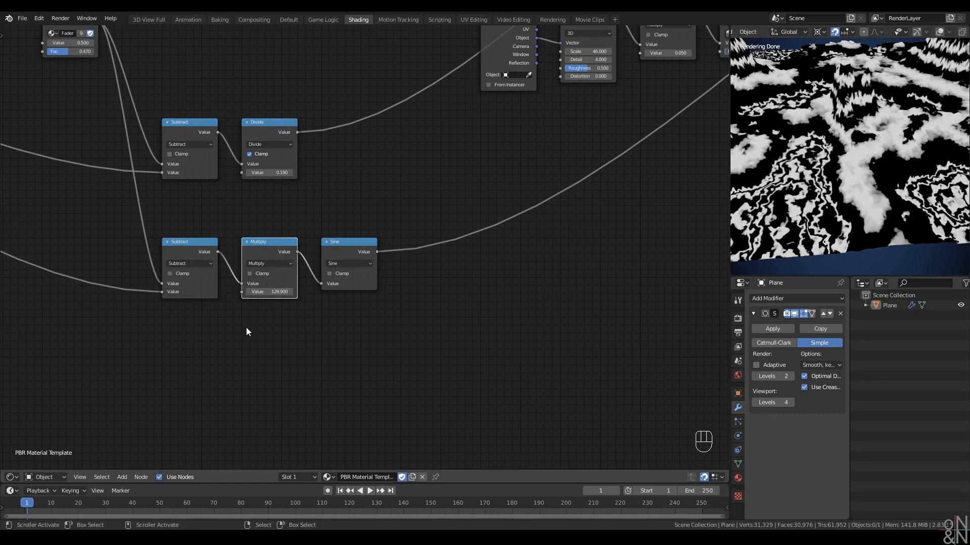
Add a Value node below the lower Subtract node, set it to 129.900 and link it to the Multiply node's second input
key("shift+a")
left_click(190, 422)
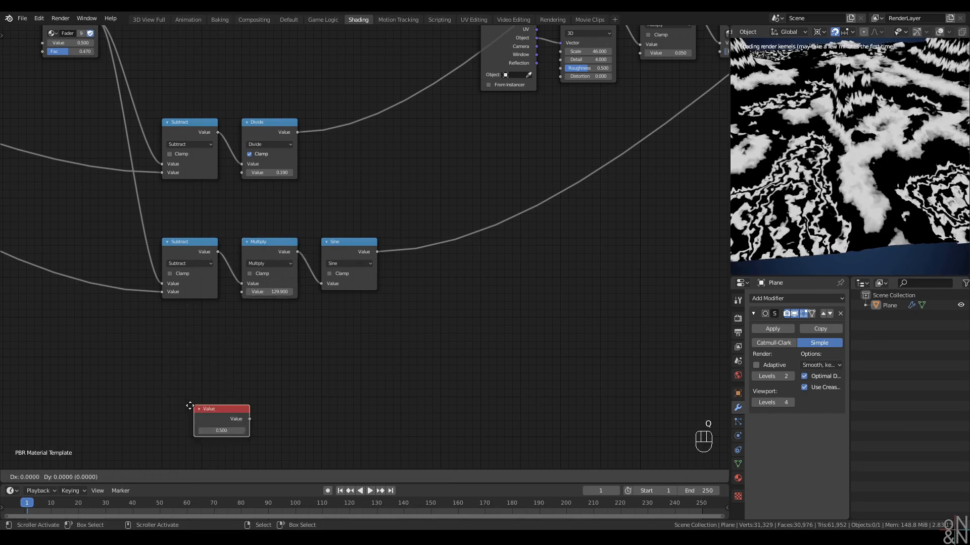
left_click(157, 309)
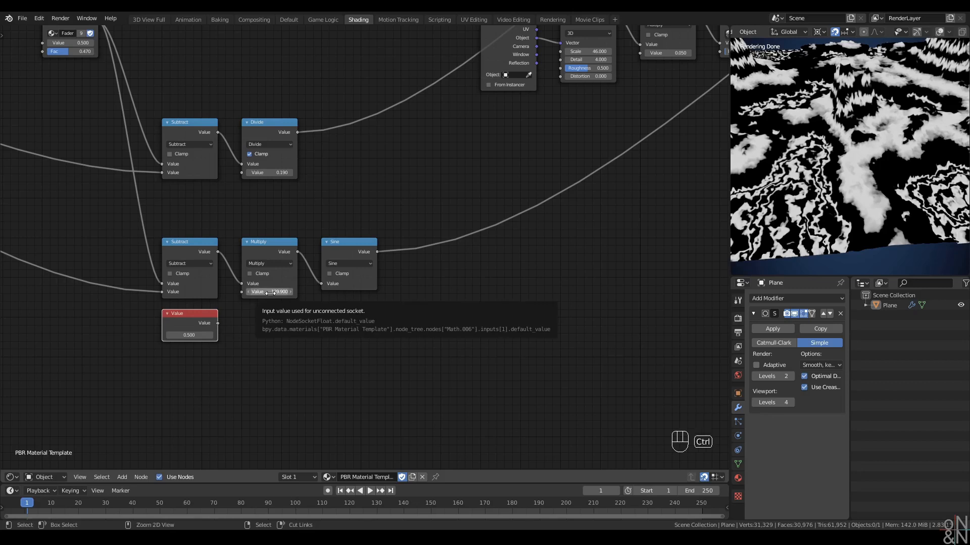
key("ctrl+c")
left_click_drag(217, 322, 245, 292)
Insert a Math node set to Divide after the Sine node and link the Value node to its second input
key("shift+a")
left_click(416, 238)
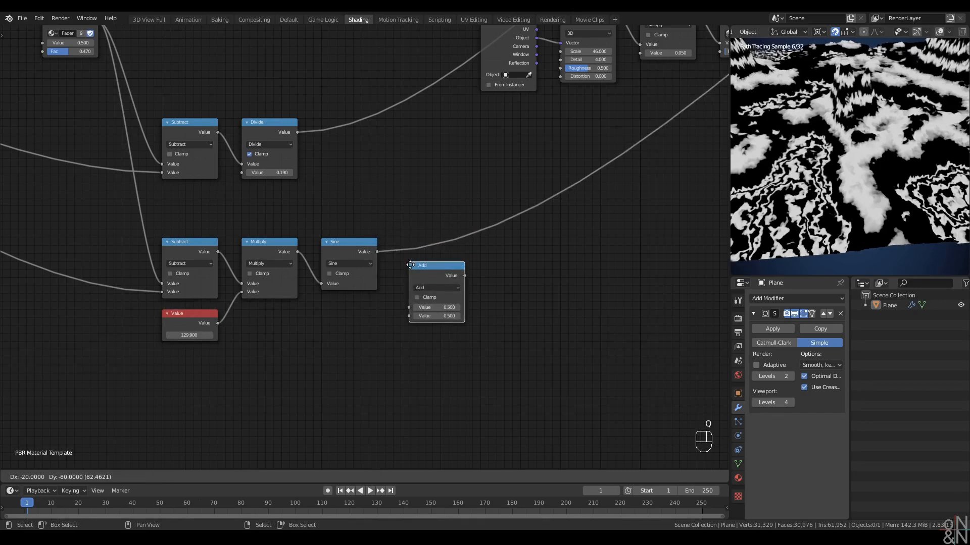
left_click(424, 248)
left_click(424, 263)
left_click(424, 297)
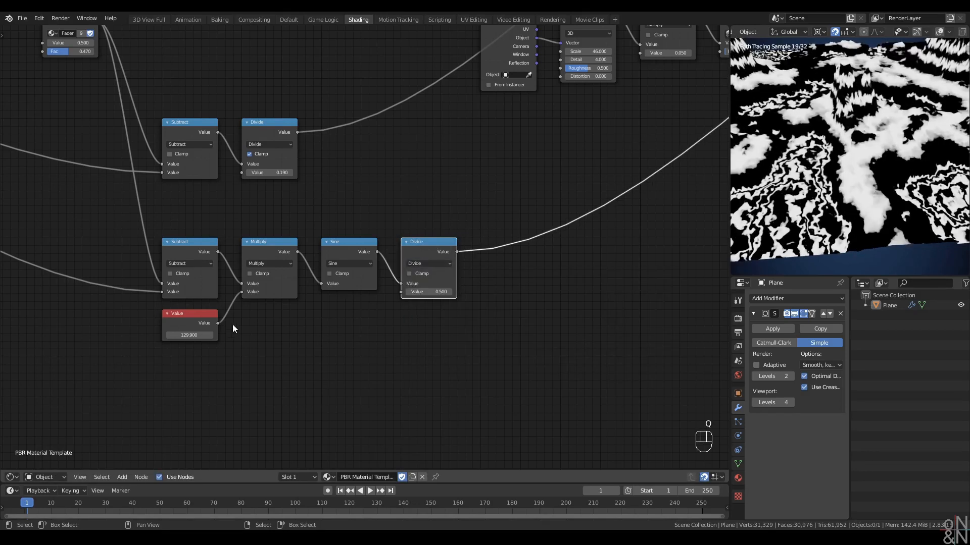
left_click_drag(217, 322, 400, 292)
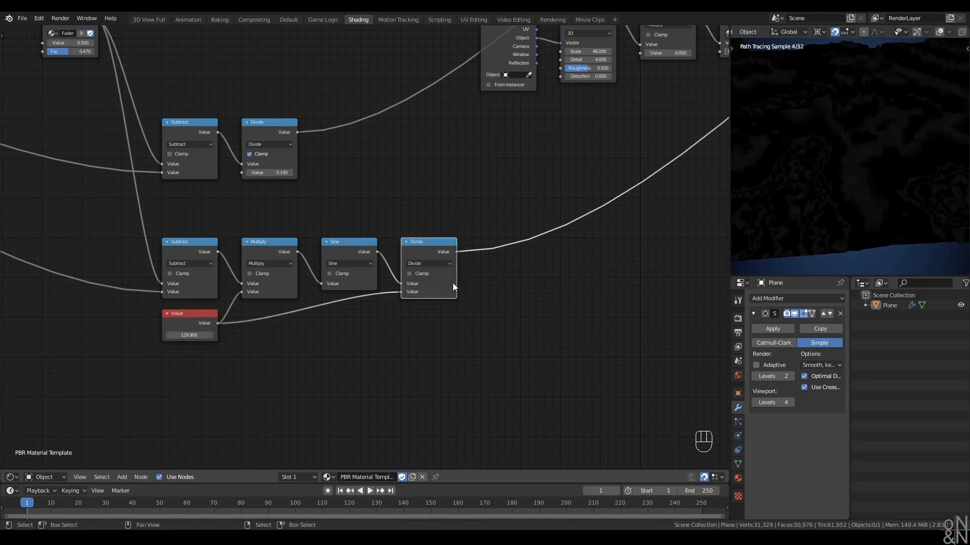
Mute the Divide node after the Sine node and inspect the wave pattern on the rendered terrain
left_click(426, 248)
key("m")
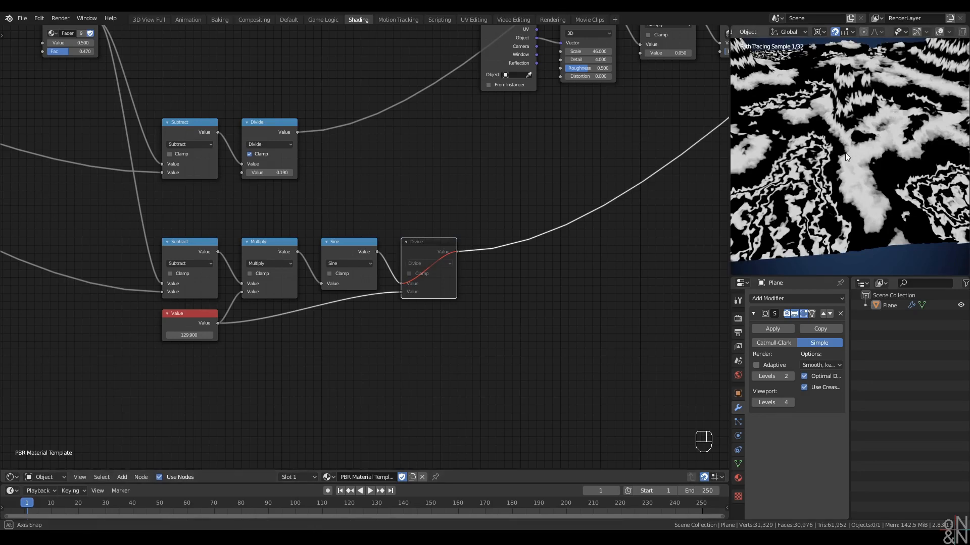
middle_click_drag(845, 153, 874, 151)
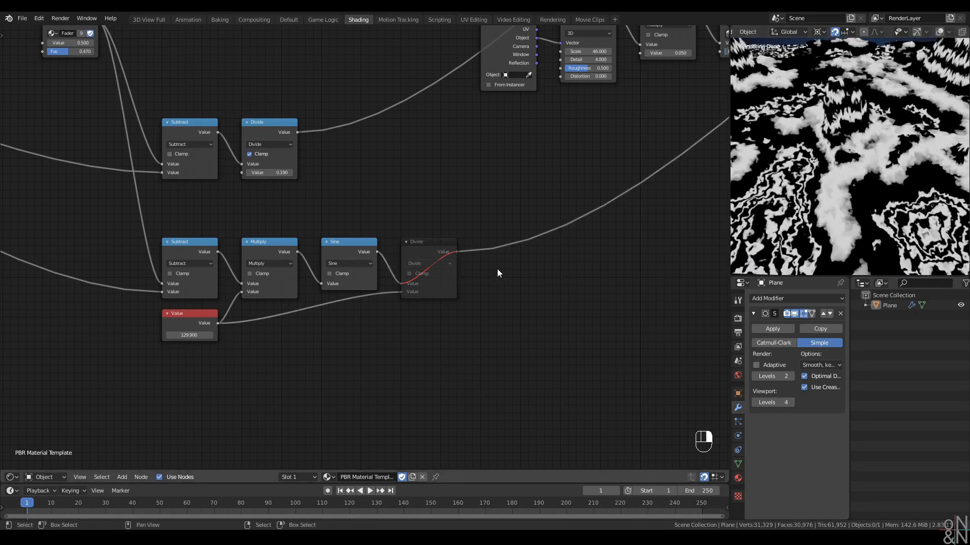
scroll(493, 275, "down", 1)
middle_click_drag(494, 275, 465, 283)
middle_click_drag(307, 347, 355, 322)
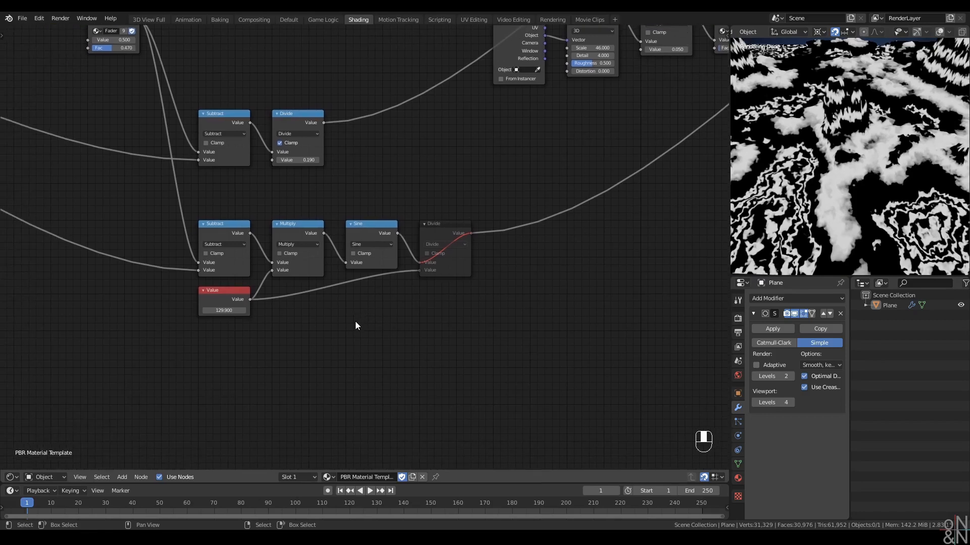
middle_click_drag(766, 227, 814, 189, "shift")
scroll(810, 188, "up", 2)
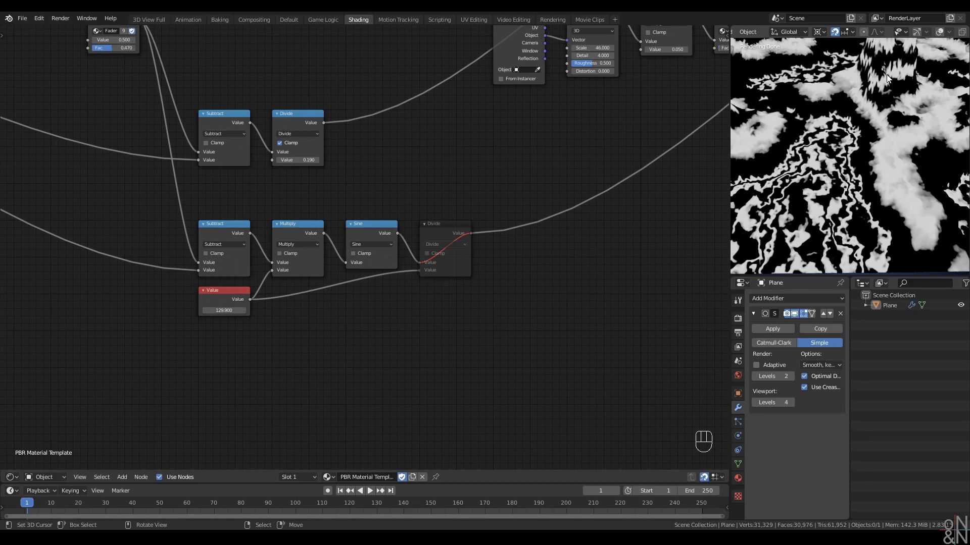
middle_click_drag(355, 186, 268, 275)
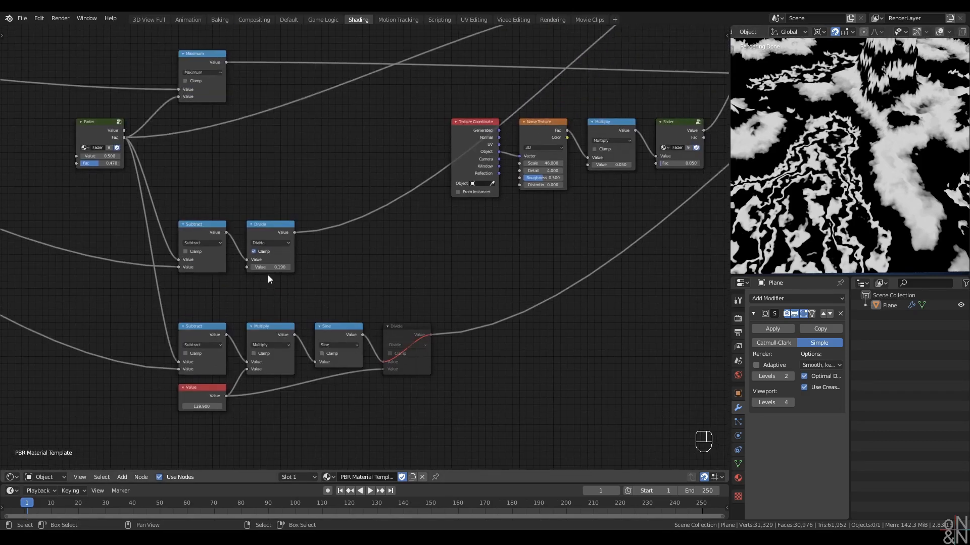
scroll(375, 223, "down", 3)
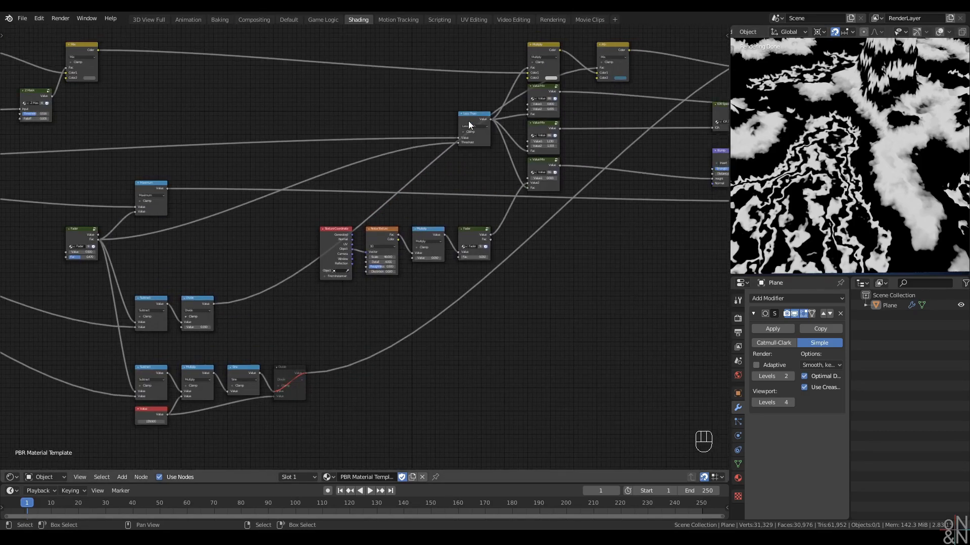
left_click(468, 120)
key("g")
right_click(420, 88)
middle_click_drag(400, 235, 455, 143)
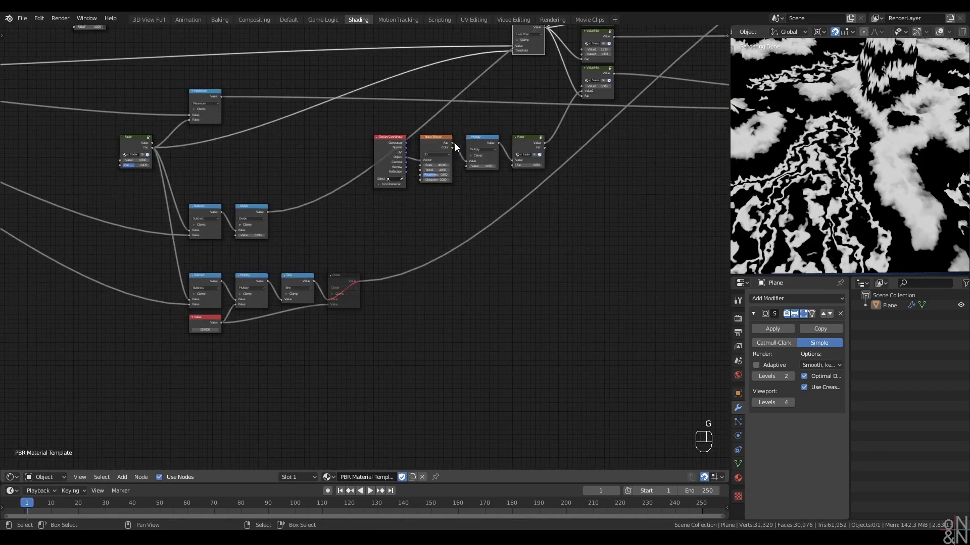
scroll(353, 243, "up", 2)
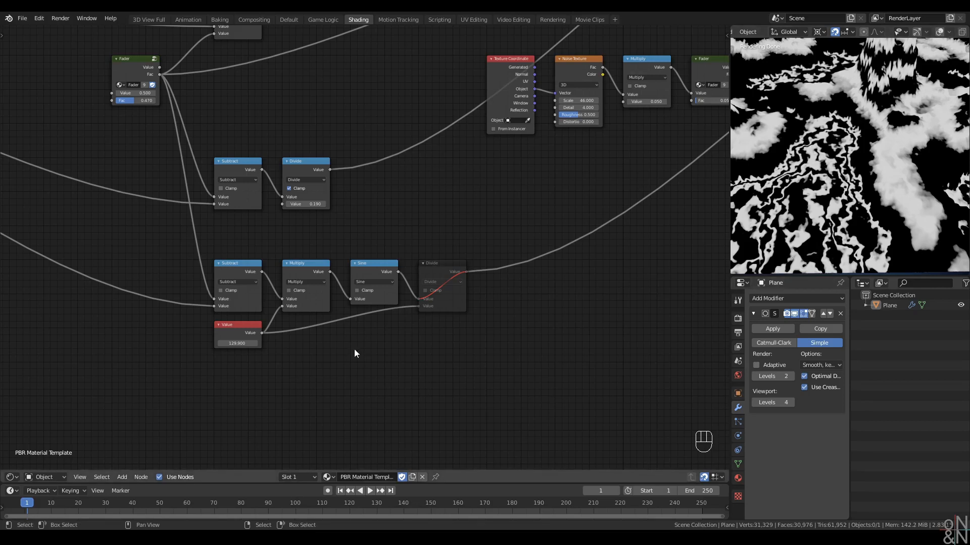
Duplicate the wave chain's Subtract node with its incoming links, place the copy below the Value node and preview it
middle_click_drag(239, 387, 225, 340)
left_click(227, 232)
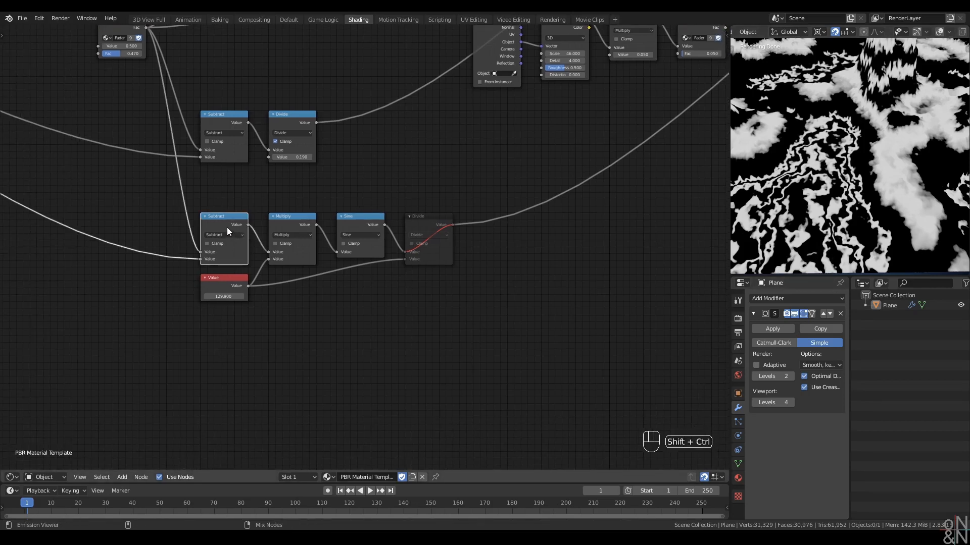
key("shift+ctrl+d")
left_click(224, 365)
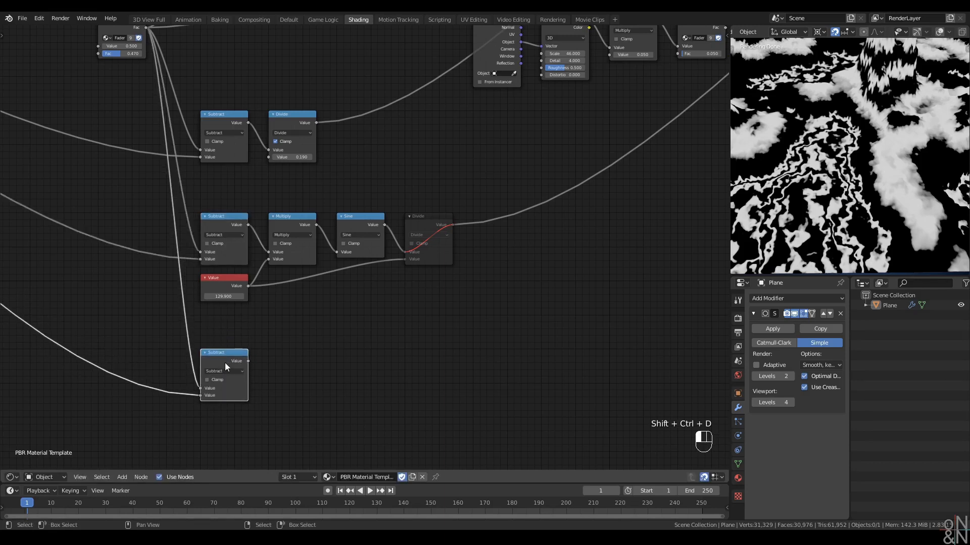
left_click(222, 356, "ctrl+shift")
middle_click_drag(284, 354, 283, 293)
scroll(273, 329, "up", 2)
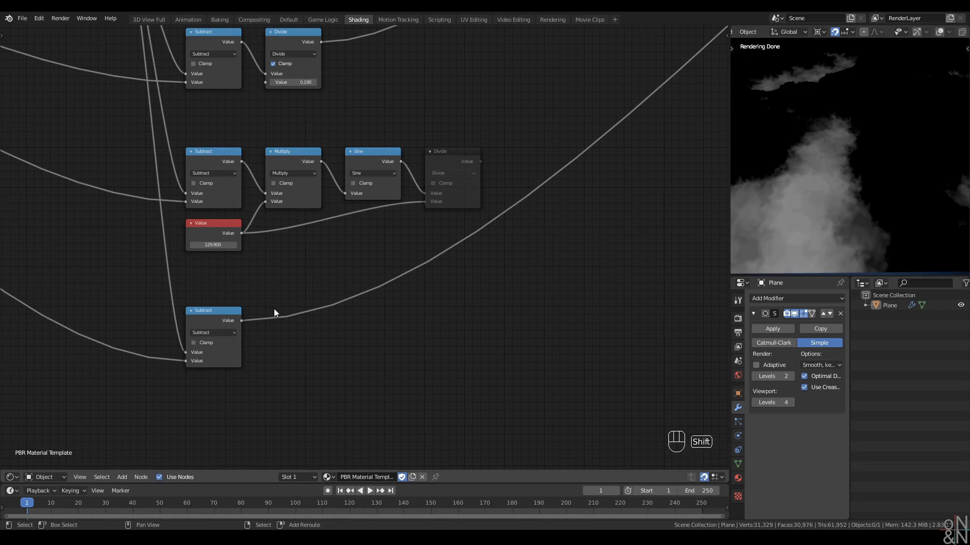
Insert a Math node after the new Subtract node, set to Divide by 0.120 with Clamp enabled
key("shift+a")
key("q")
left_click(240, 314)
left_click(268, 308)
left_click(297, 334)
key("d")
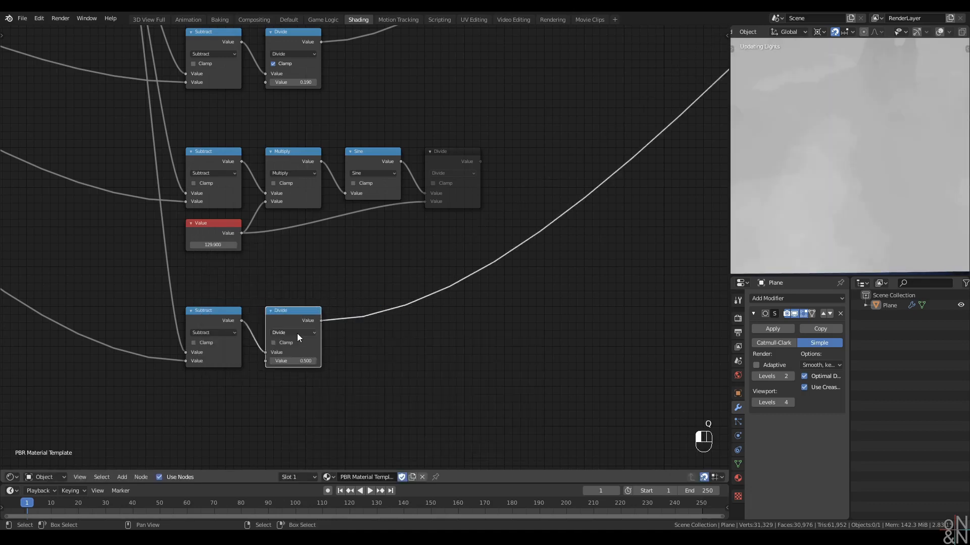
mouse_move(298, 360)
left_mouse_down("shift")
mouse_move(268, 361)
mouse_move(379, 357)
left_mouse_up("shift")
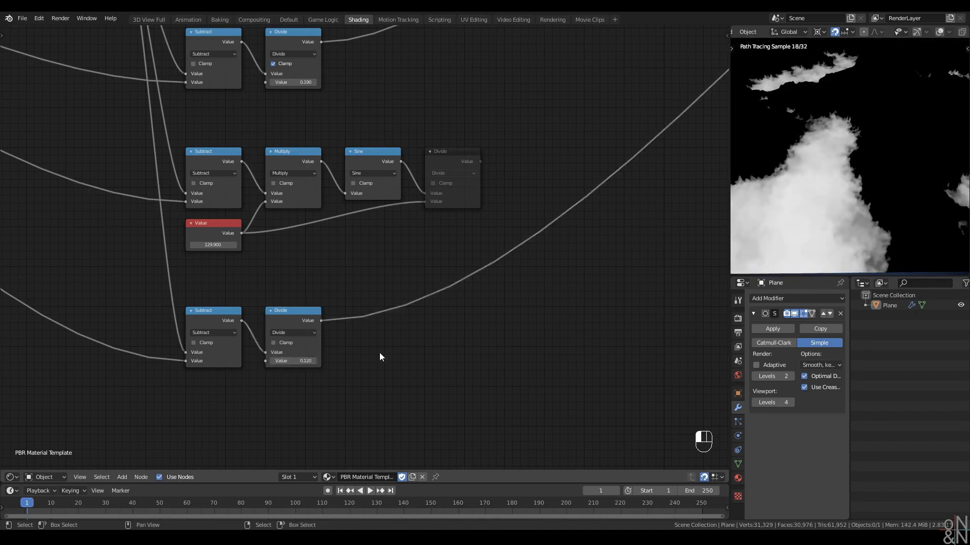
left_click(289, 344)
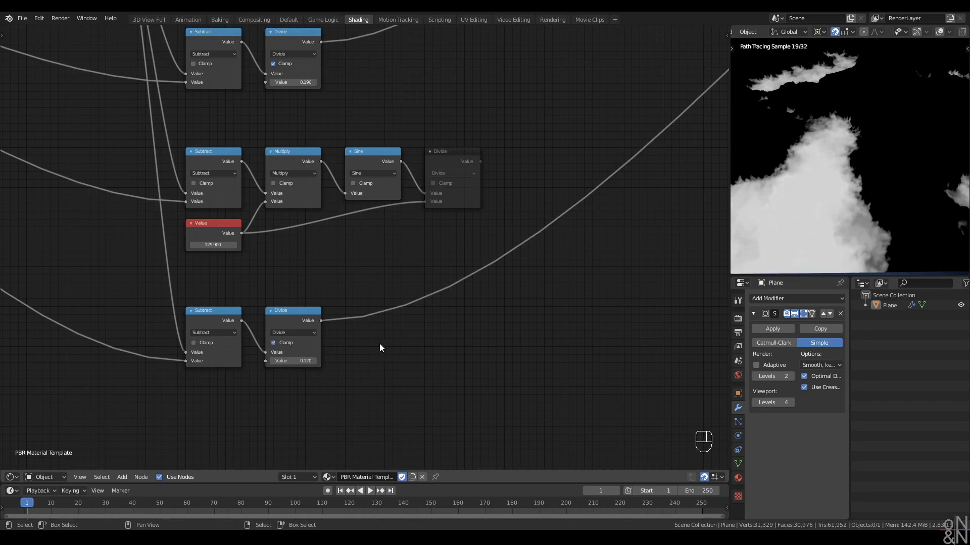
Insert a Math node after the clamped Divide node in the lowest row, set to subtract its output from 1.000
key("q")
left_click(368, 326)
left_click(346, 302)
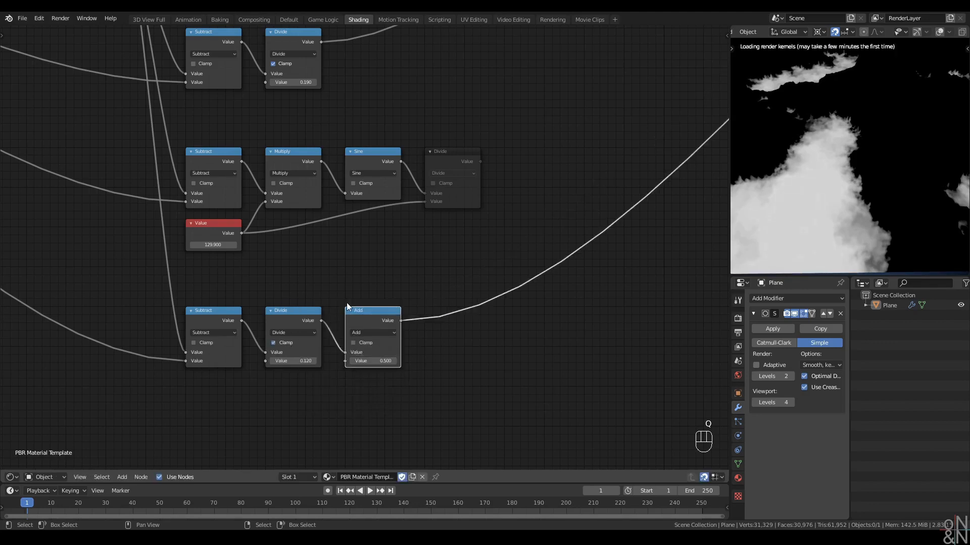
left_click(372, 352)
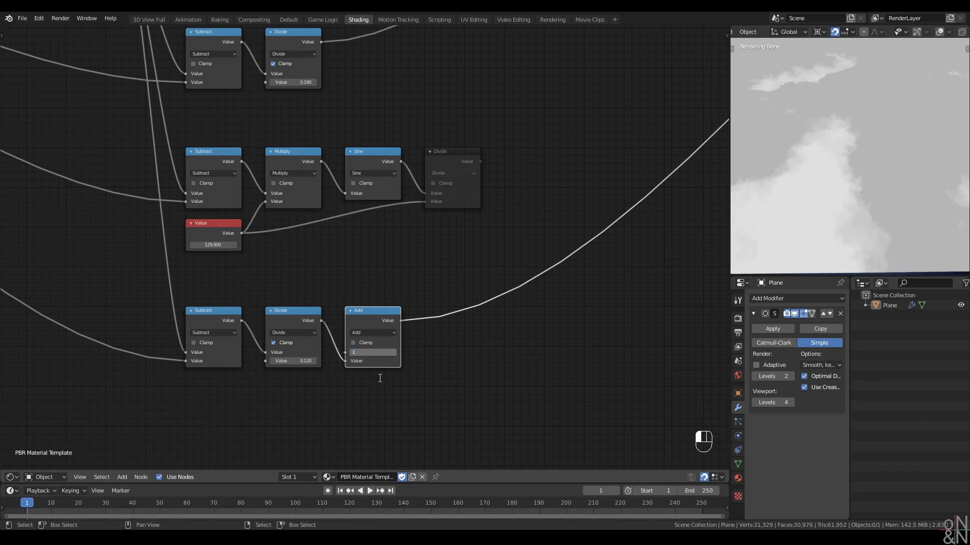
key("Return")
left_click(375, 332)
left_click(376, 367)
left_click(463, 353)
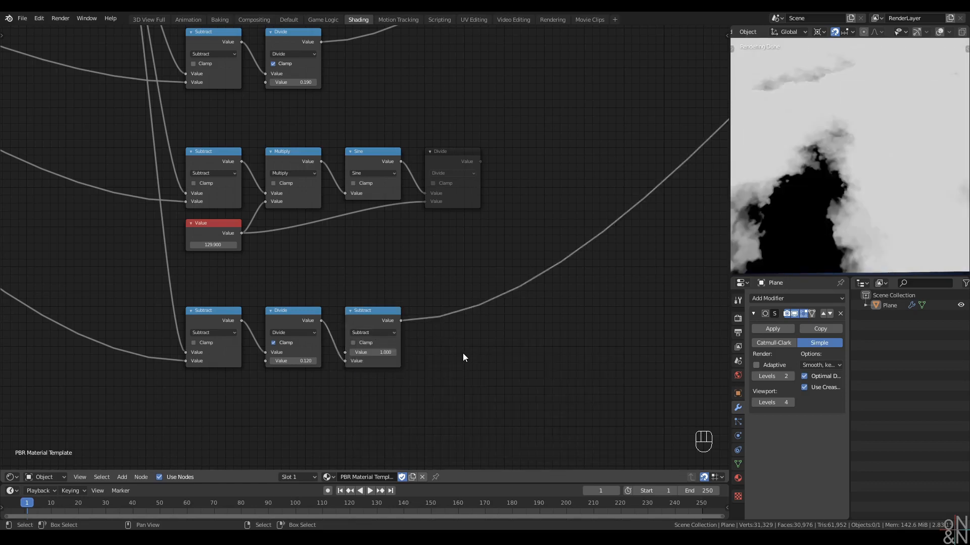
mouse_move(293, 361)
left_mouse_down("shift")
mouse_move(321, 361)
mouse_move(293, 361)
left_mouse_up("shift")
Preview the muted Divide node, insert a Multiply node after it and link the lowest row's last Subtract output to its second input
middle_click_drag(401, 245, 366, 289)
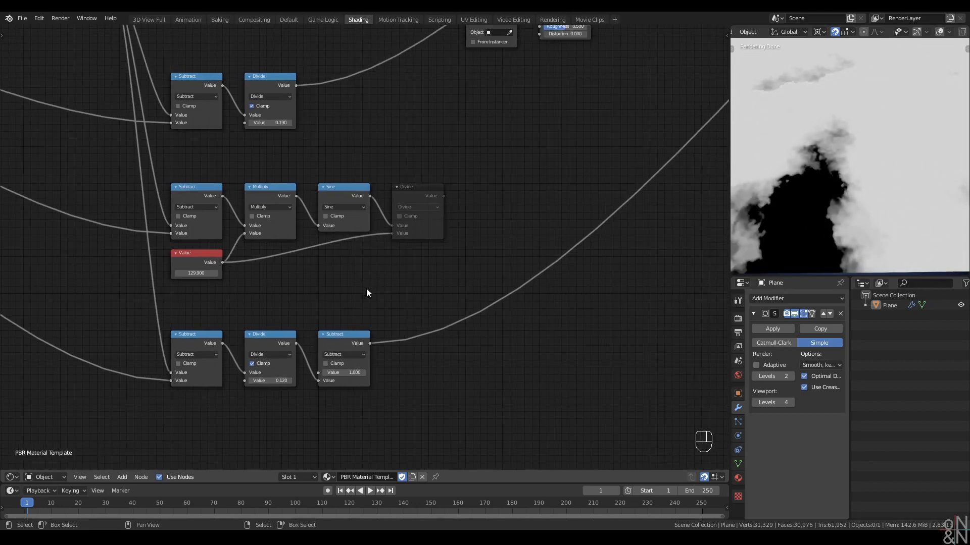
left_click(419, 187, "ctrl+shift")
scroll(485, 242, "up", 1)
middle_click_drag(481, 223, 498, 215)
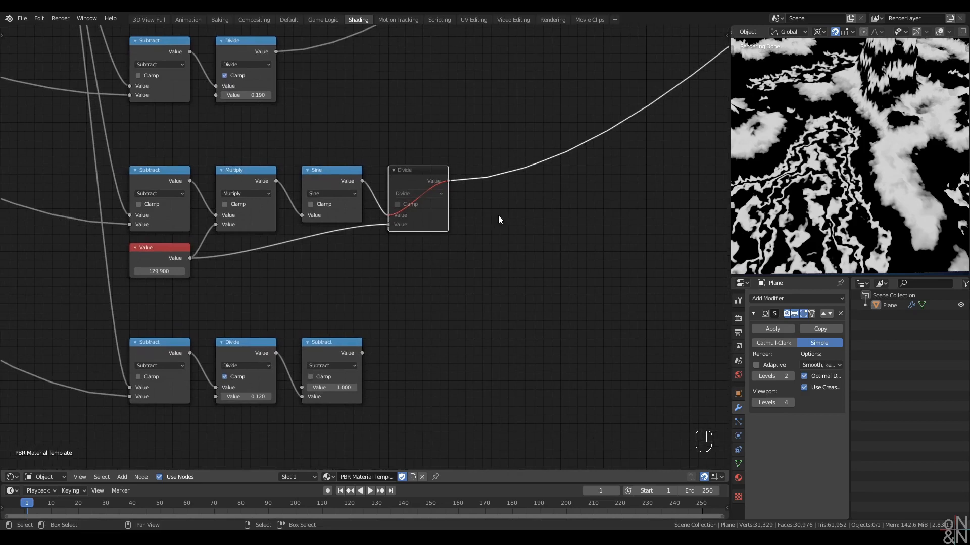
key("q")
left_click(480, 183)
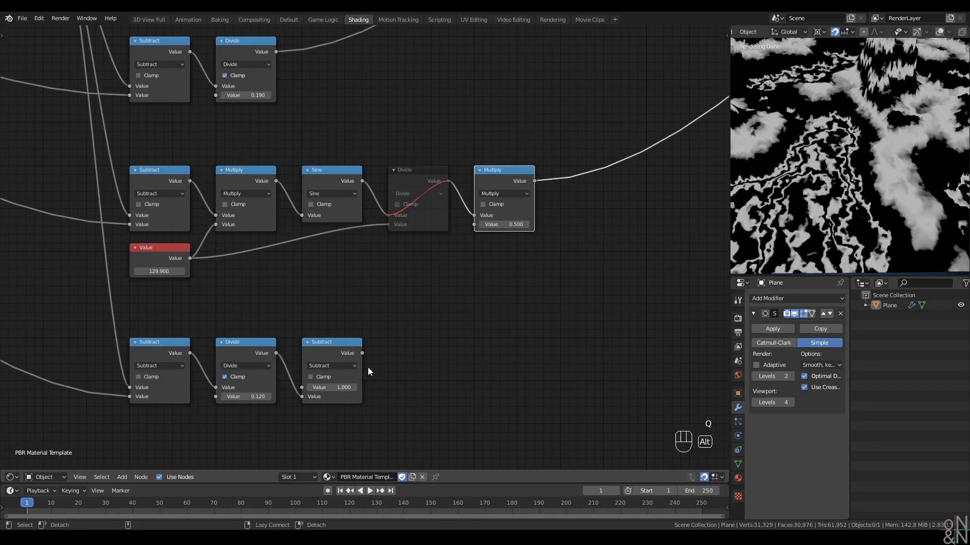
left_click_drag(362, 353, 474, 224)
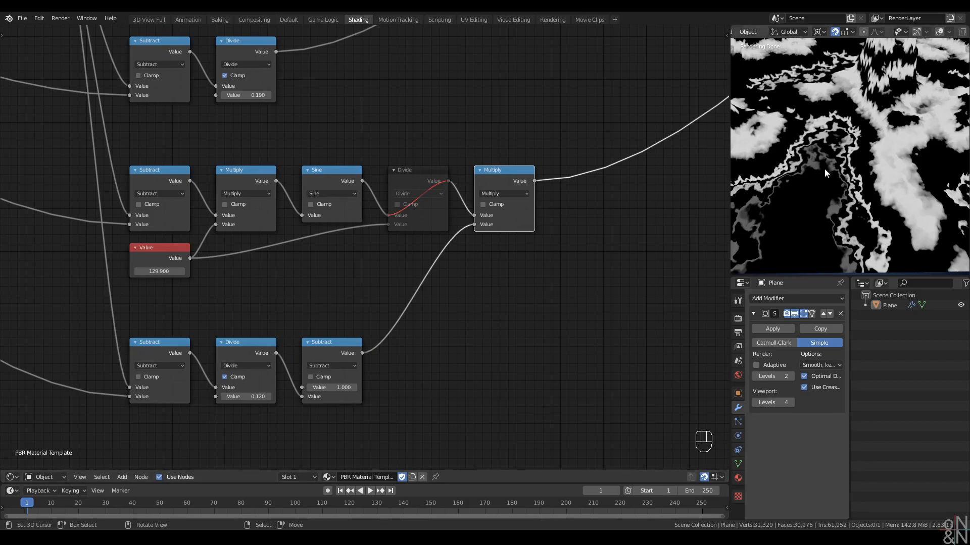
Set the value of the Divide node in the lowest row to 0.130
middle_click_drag(386, 393, 409, 383)
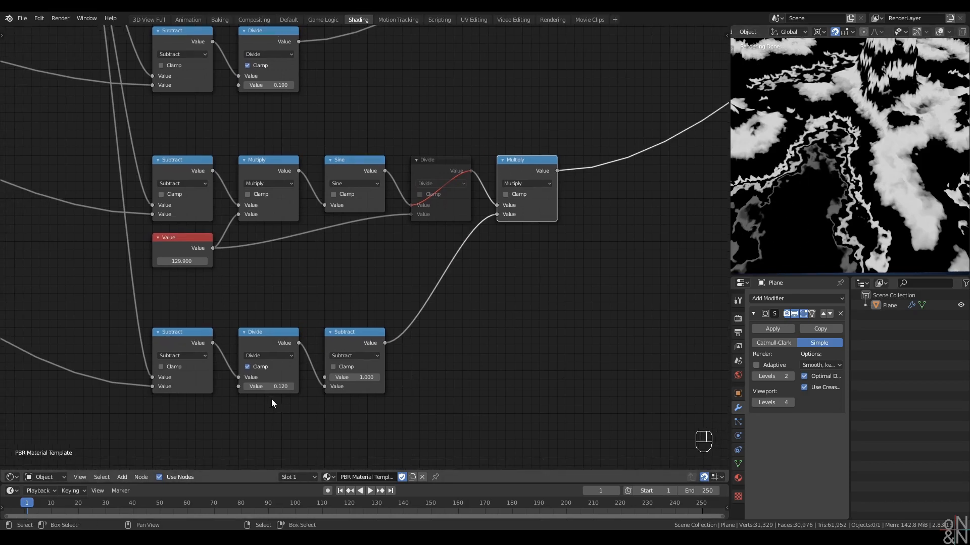
mouse_move(267, 387)
left_mouse_down("shift")
mouse_move(257, 387)
mouse_move(274, 387)
mouse_move(261, 387)
left_mouse_up("shift")
left_click(418, 372)
scroll(420, 370, "down", 4)
middle_click_drag(420, 370, 472, 313)
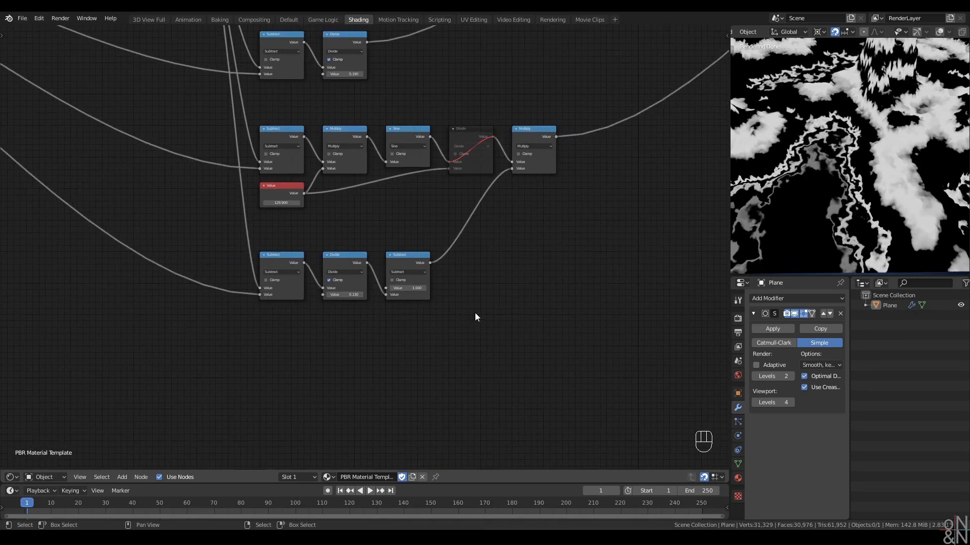
left_click_drag(514, 250, 123, 402)
Duplicate the Less Than node with its incoming links and place the copy beneath the lowest row's first Subtract node
scroll(416, 287, "down", 4)
middle_click_drag(313, 209, 312, 259)
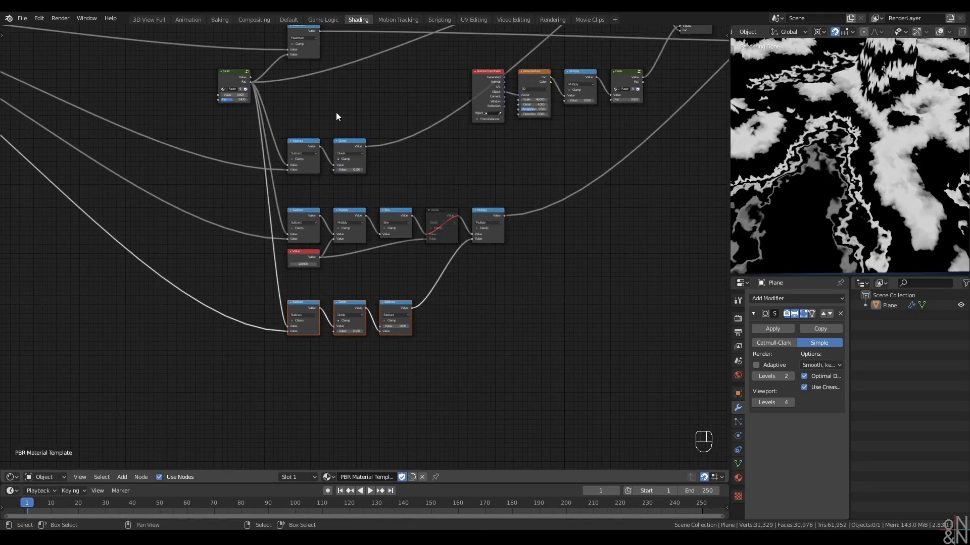
scroll(425, 71, "down", 2)
middle_click_drag(441, 59, 338, 176)
left_click(487, 96)
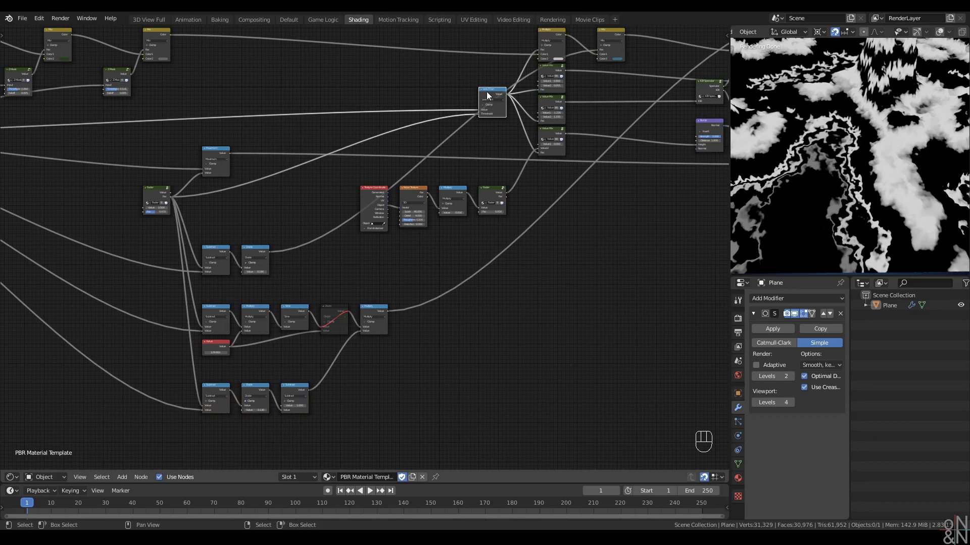
key("shift+ctrl+d")
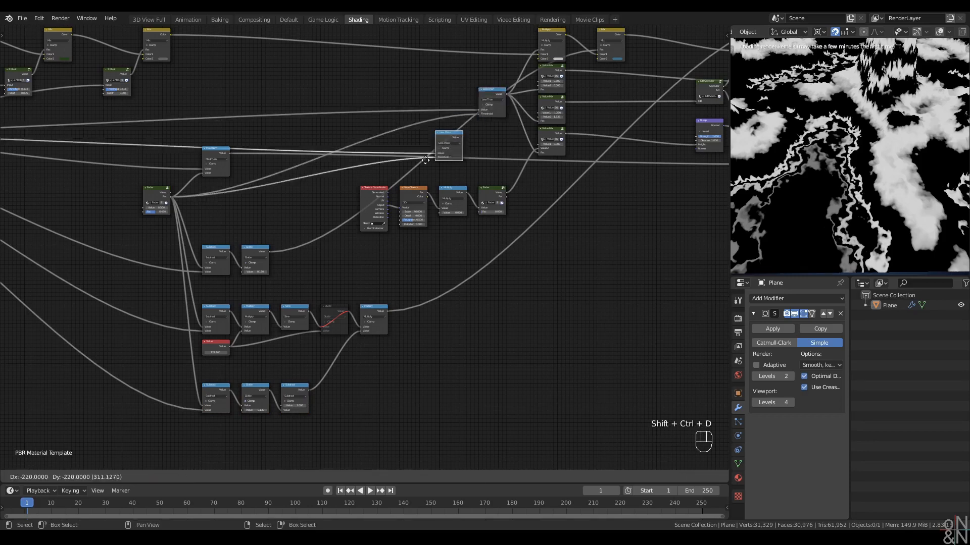
left_click(212, 438)
scroll(212, 438, "up", 3)
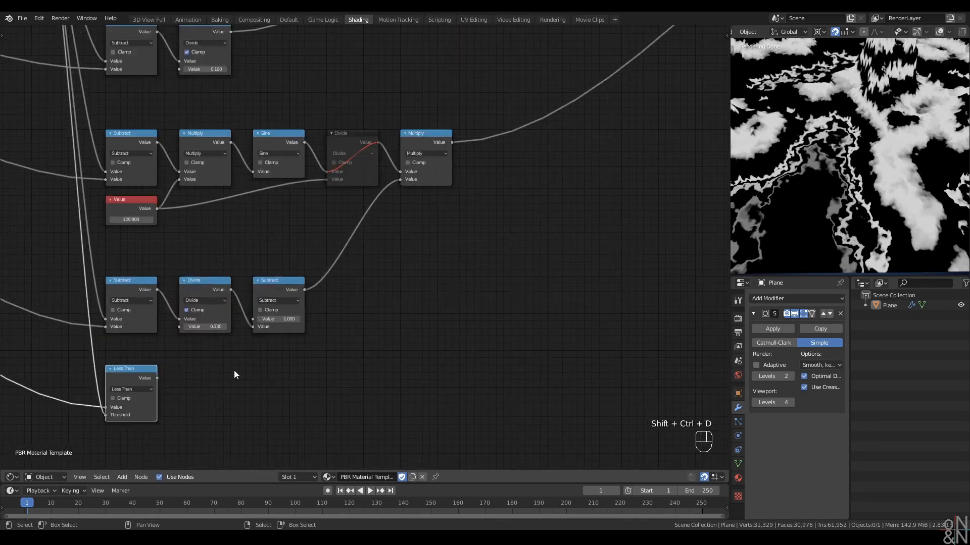
key("g")
left_click(308, 334)
scroll(393, 319, "up", 1)
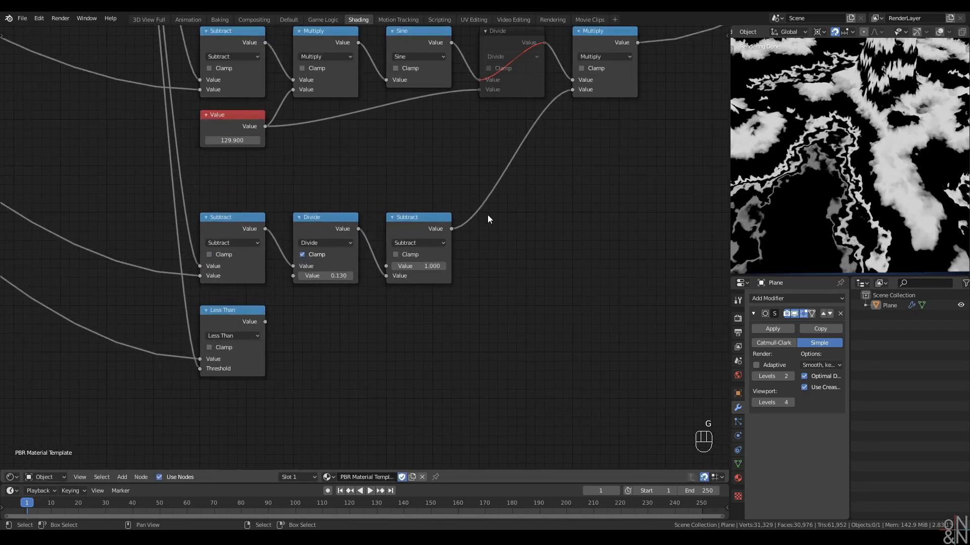
Insert a Multiply node after the lowest row's last Subtract node and link the copied Less Than output to its second input
key("q")
left_click(510, 220)
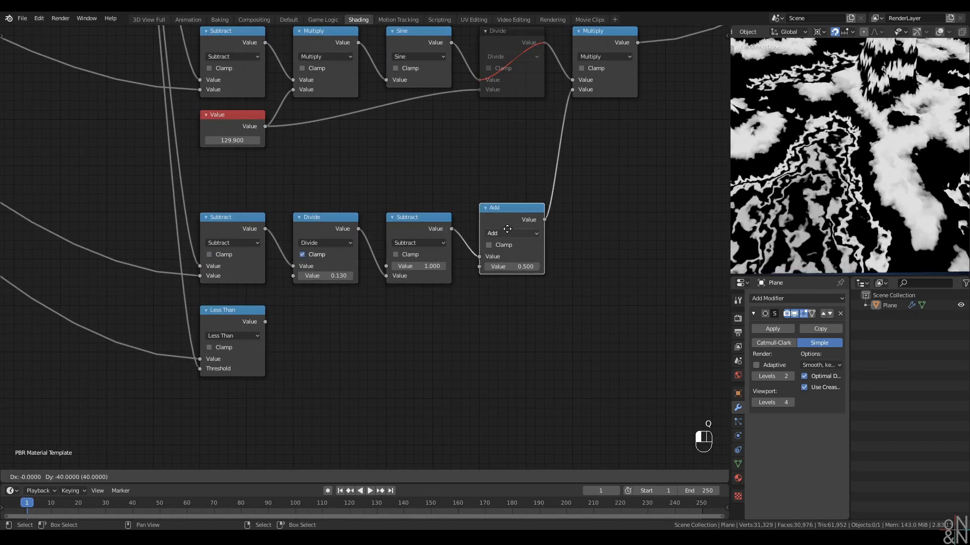
left_click(505, 250)
left_click(507, 243)
left_click(505, 297)
right_click_drag(258, 337, 515, 279, "alt")
mouse_move(819, 176)
middle_mouse_down()
mouse_move(871, 161)
mouse_move(833, 167)
middle_mouse_up()
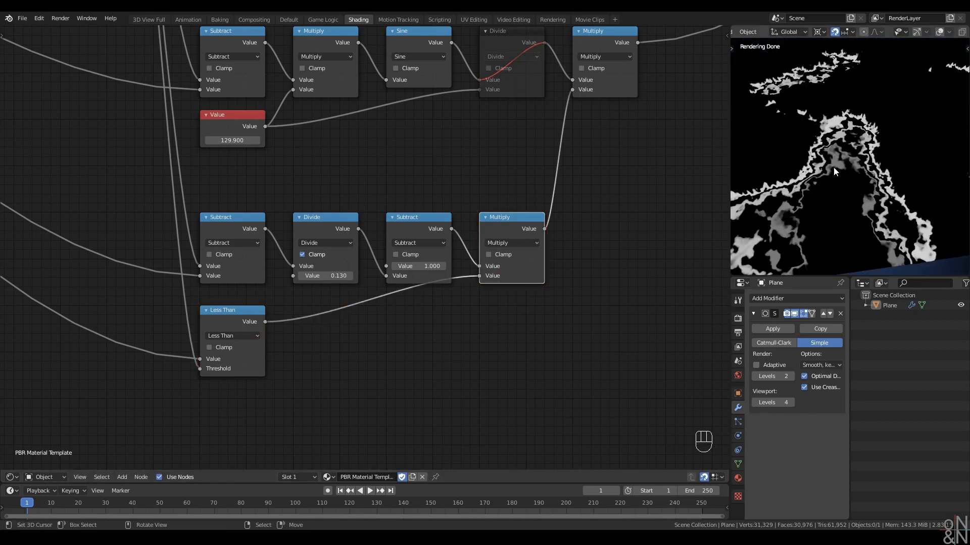
Unmute the Divide node after the Sine node and restore the preview to the full Principled shader
scroll(477, 232, "down", 2)
left_click(458, 105)
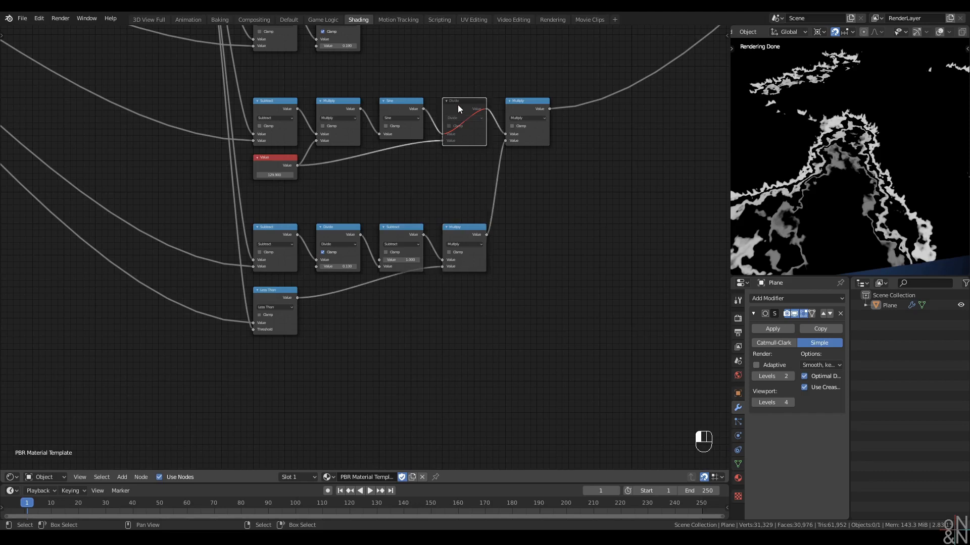
key("m")
scroll(500, 186, "down", 4)
middle_click_drag(522, 155, 351, 290)
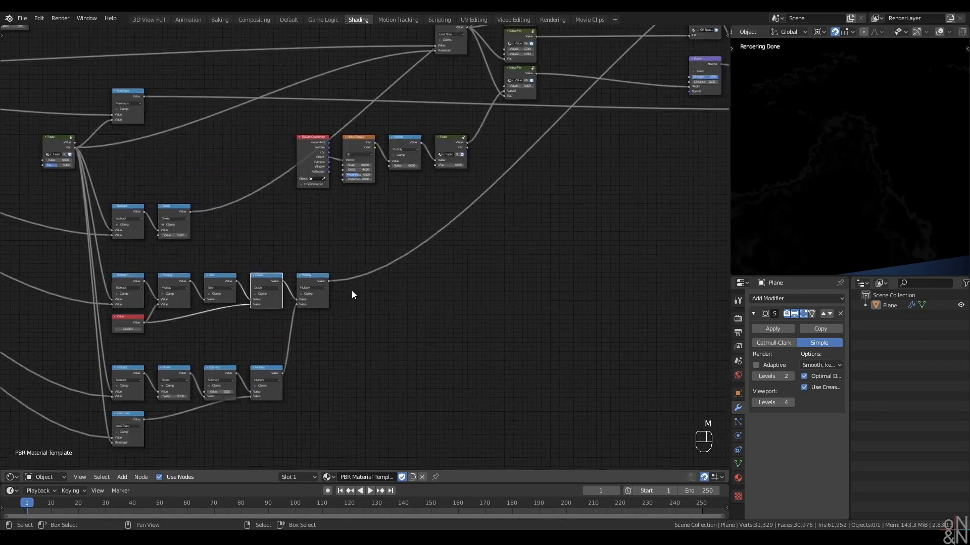
middle_click_drag(496, 199, 387, 287)
scroll(387, 287, "down", 1)
left_click(608, 72, "ctrl+shift")
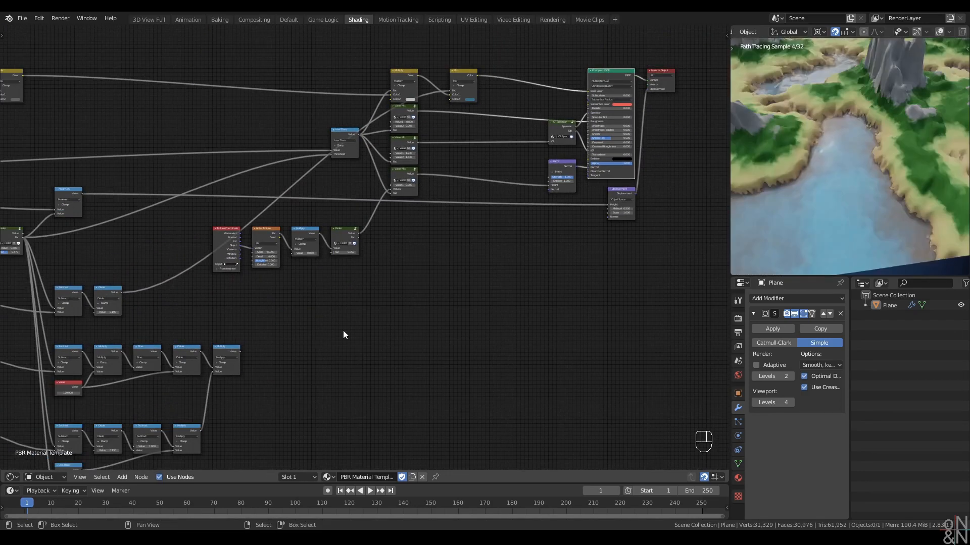
Add a Fader node at the end of the wave row, directly after its last Multiply node
middle_click_drag(317, 326, 438, 277)
middle_click_drag(874, 244, 856, 241)
scroll(856, 241, "up", 2)
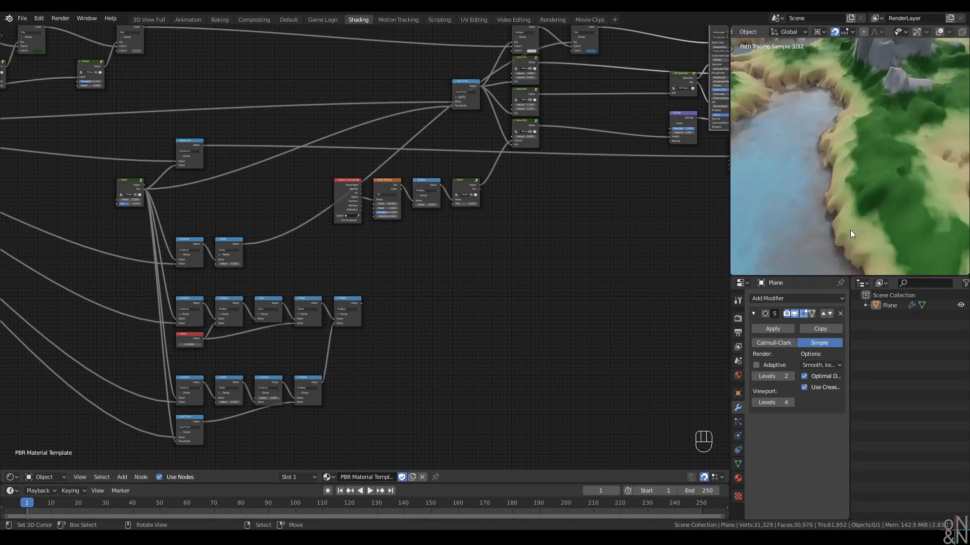
scroll(853, 217, "up", 2)
scroll(422, 281, "up", 1)
middle_click_drag(410, 307, 438, 237)
scroll(437, 237, "up", 5)
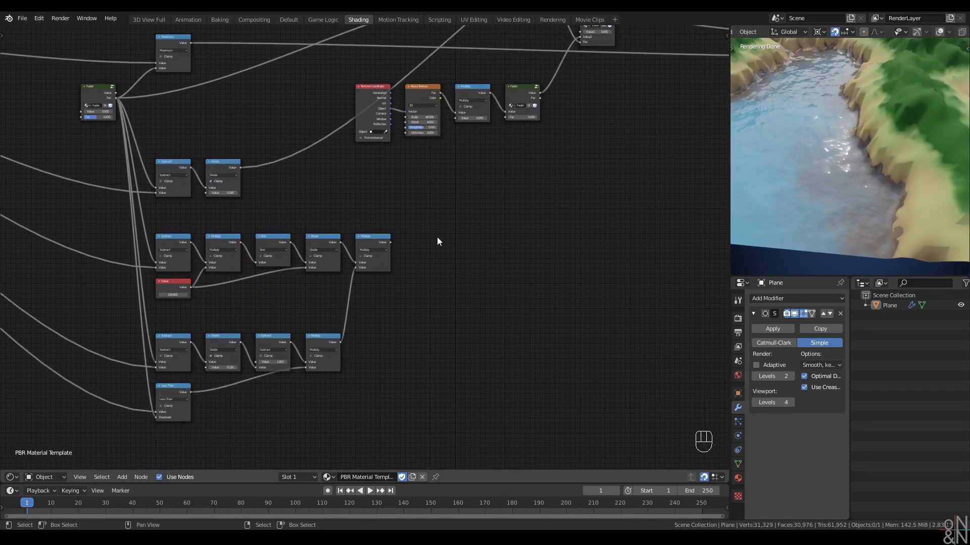
key("q")
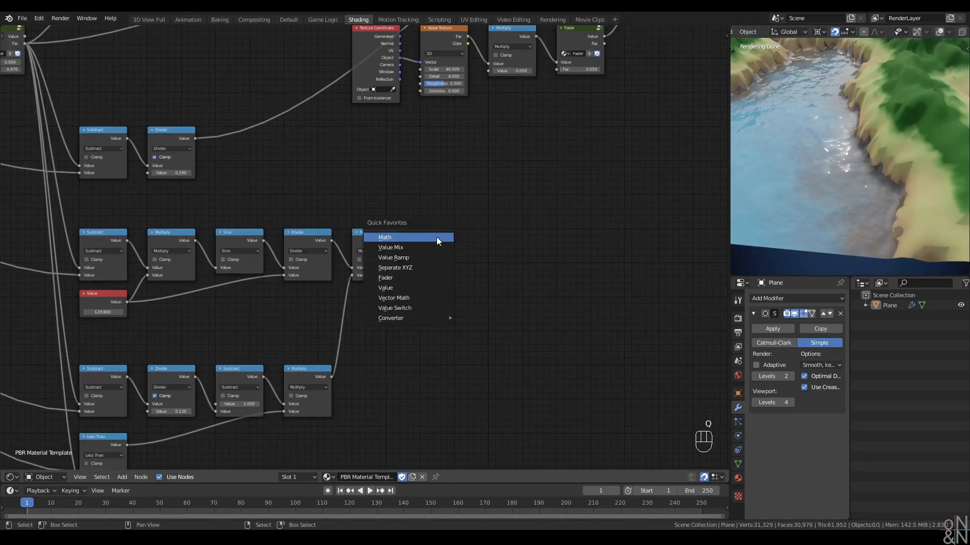
left_click(428, 277)
left_click(439, 260)
scroll(455, 275, "down", 2)
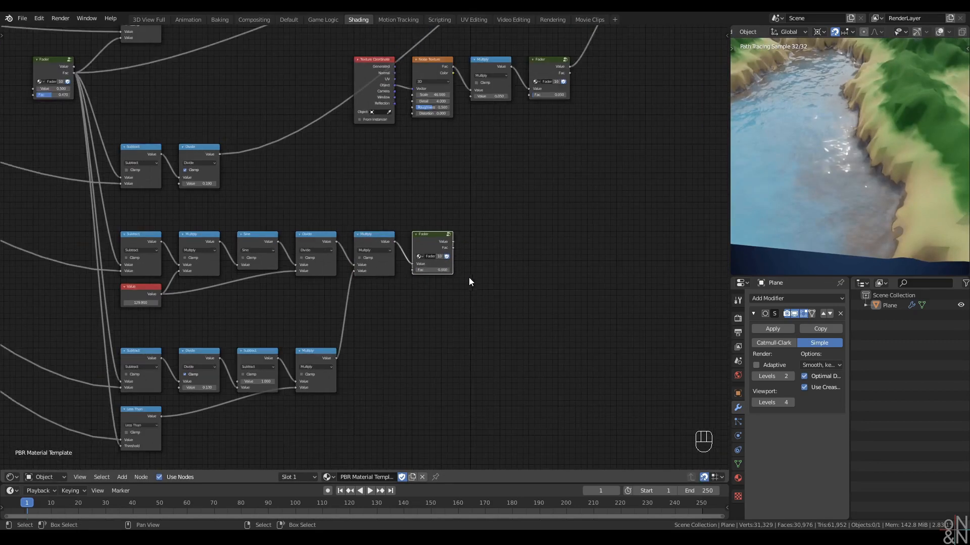
Line up the wave nodes beneath the noise row and shift both groups left to leave room before the Value Mix node
scroll(475, 292, "down", 2)
middle_click_drag(474, 292, 426, 273)
left_click_drag(5, 269, 416, 407)
key("g")
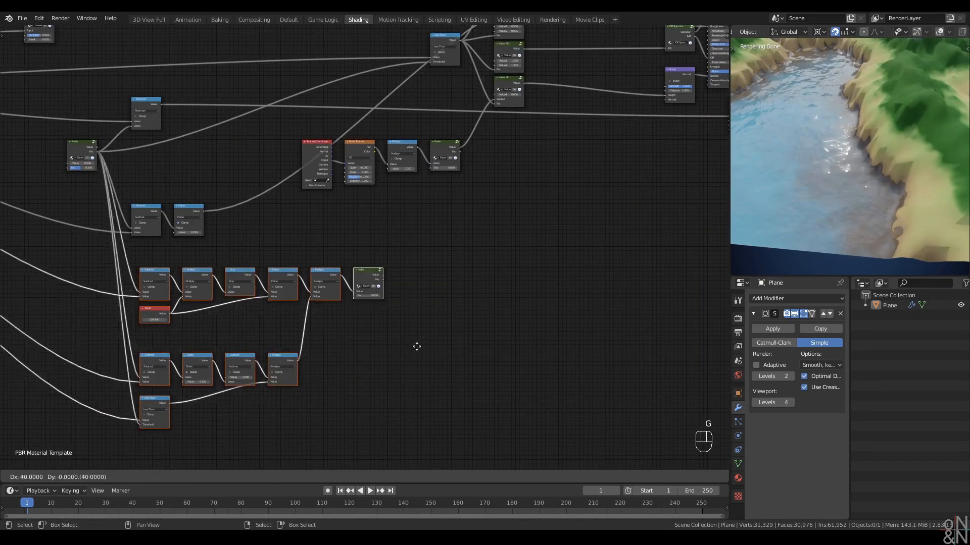
left_click(493, 344)
scroll(436, 269, "up", 2)
middle_click_drag(479, 226, 441, 229)
middle_click_drag(399, 200, 467, 220)
scroll(323, 220, "down", 3)
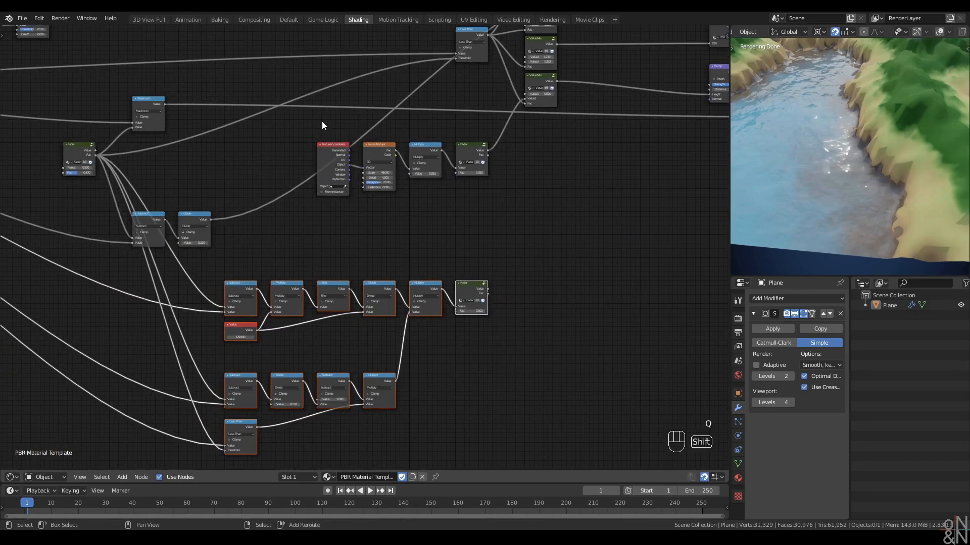
left_click_drag(323, 122, 460, 196, "shift")
key("g")
left_click(413, 200)
Insert an Add node after the noise row's Fader and link the wave Fader's Value output to its second input
scroll(414, 197, "up", 3)
right_click(478, 209)
key("q")
left_click(467, 199)
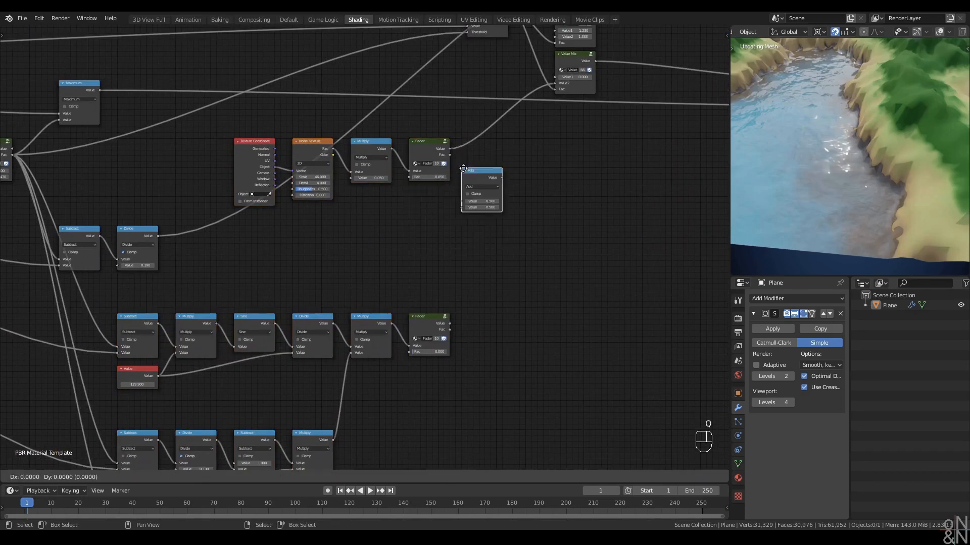
left_click(485, 145)
left_click_drag(449, 323, 467, 178)
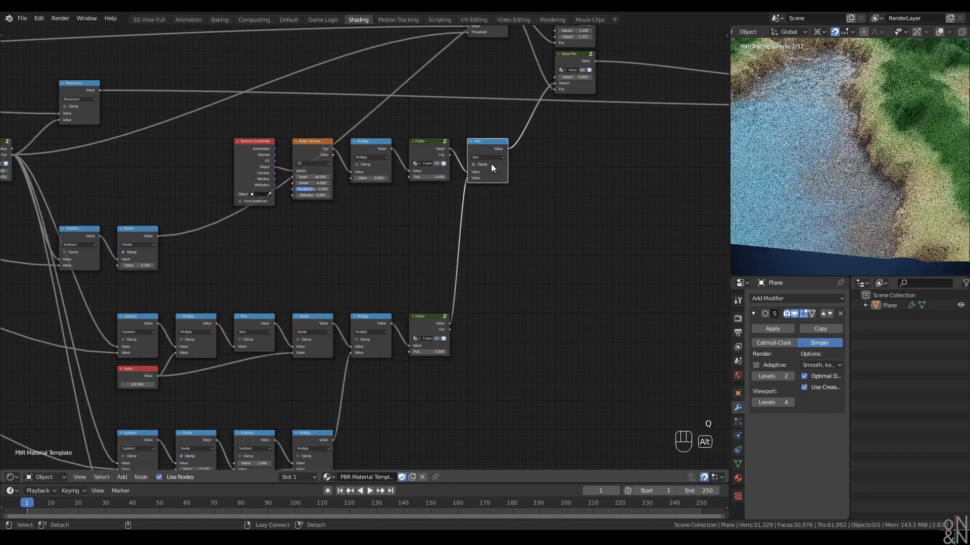
Set the Fac of the wave row's Fader to 0.115
middle_click_drag(805, 225, 815, 179, "ctrl")
middle_click_drag(355, 412, 420, 341)
scroll(420, 341, "up", 4)
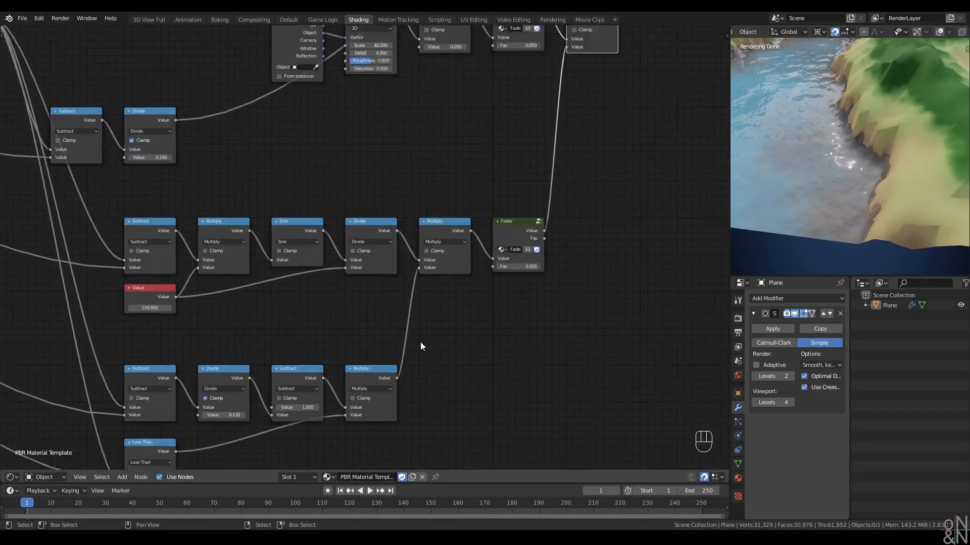
middle_click_drag(507, 295, 491, 305)
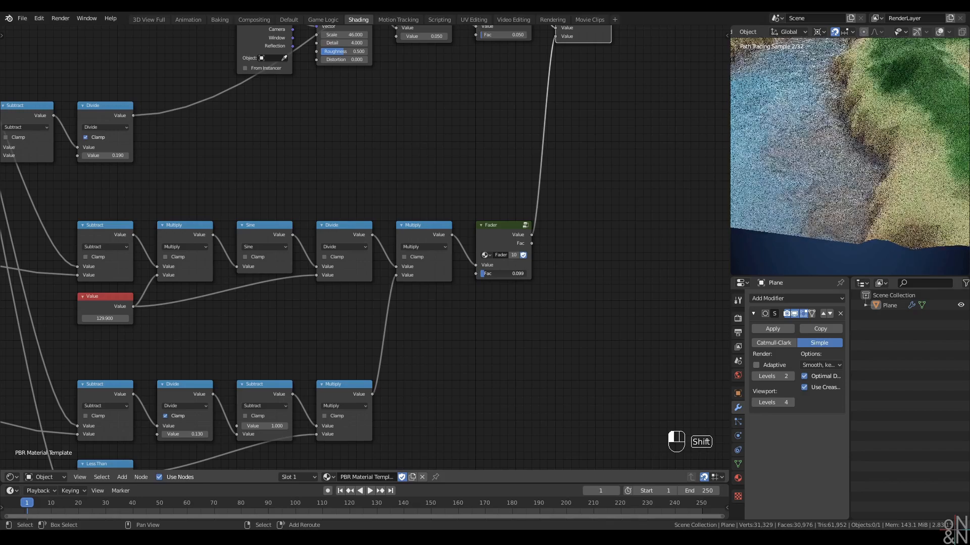
middle_click_drag(469, 332, 506, 306)
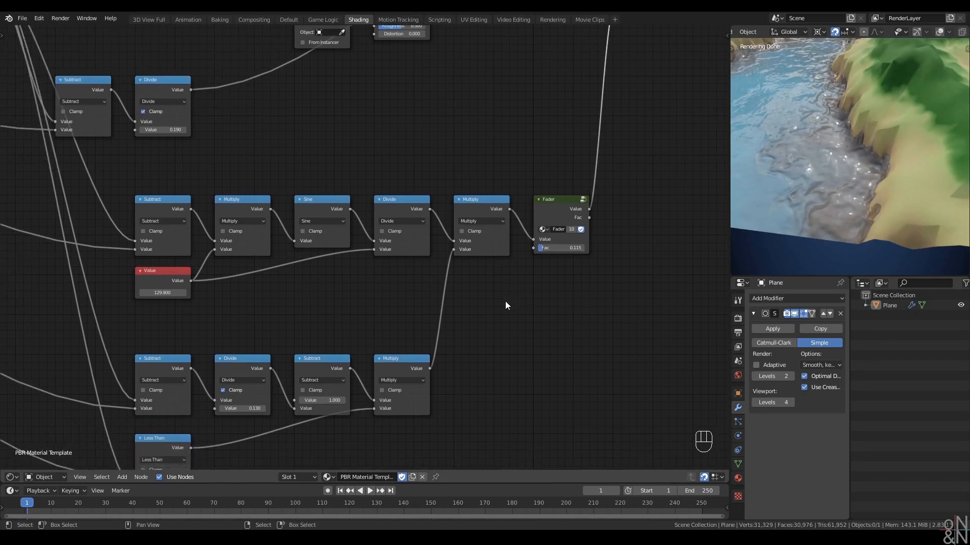
Set the wave row's Value node to 168.900 and inspect the ripples along the shoreline
scroll(281, 295, "down", 1)
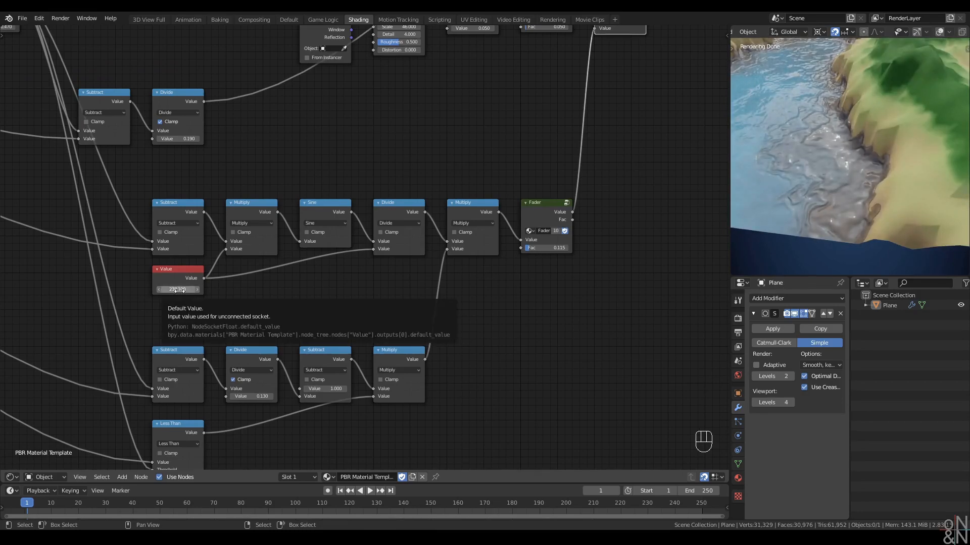
middle_click_drag(808, 125, 820, 153)
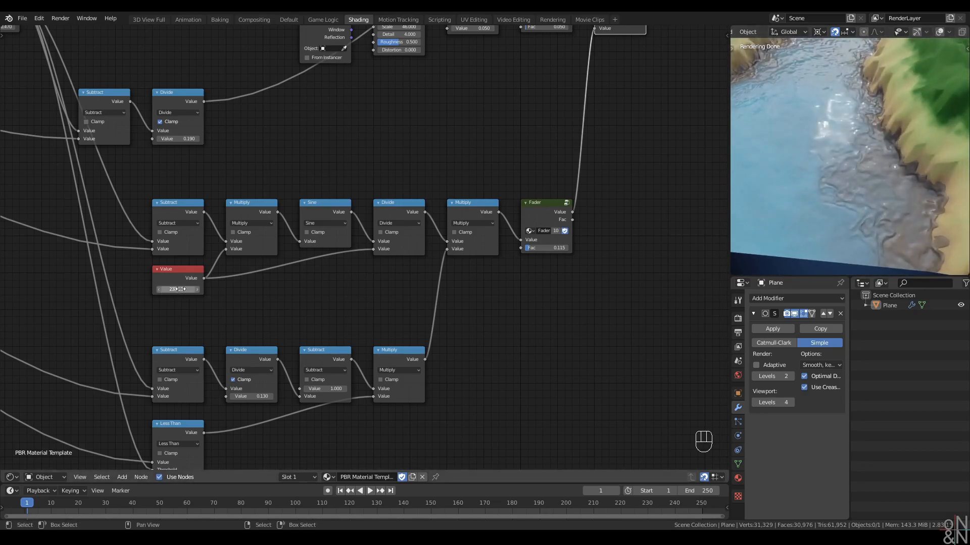
left_click_drag(178, 288, 239, 289)
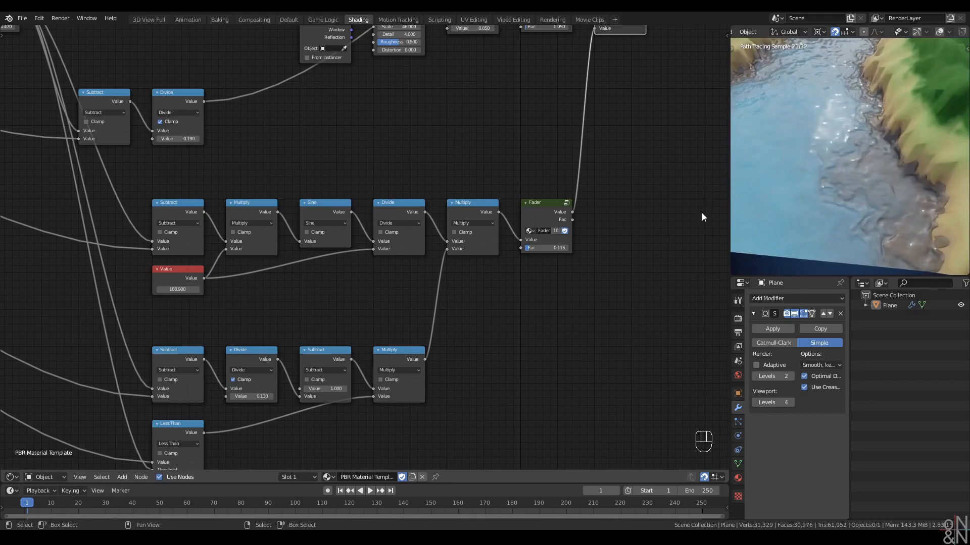
mouse_move(810, 161)
middle_mouse_down()
mouse_move(826, 153)
mouse_move(786, 159)
mouse_move(839, 158)
mouse_move(781, 168)
mouse_move(829, 174)
mouse_move(819, 172)
middle_mouse_up()
scroll(786, 160, "down", 8)
scroll(830, 173, "up", 8)
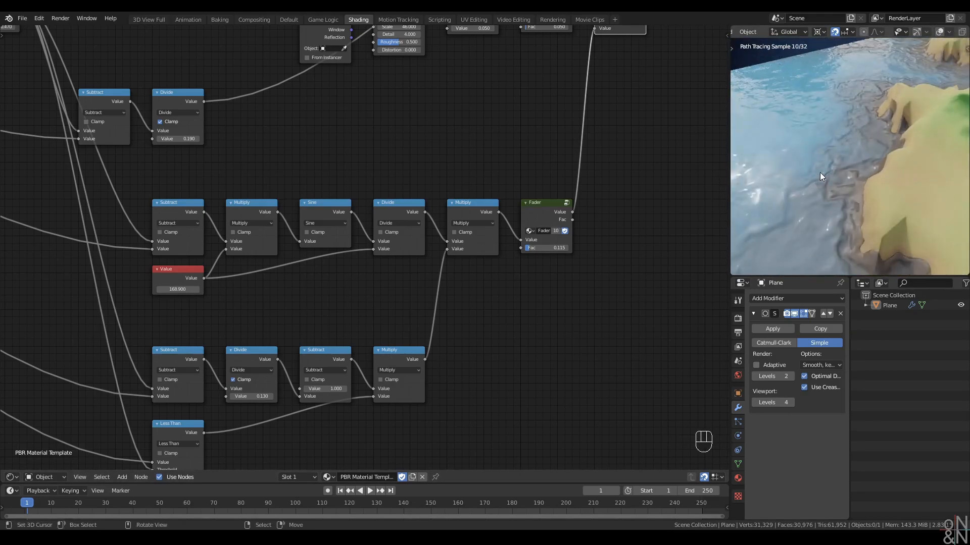
Move the water-level Fader node further left, away from the nodes it feeds
scroll(284, 281, "down", 3)
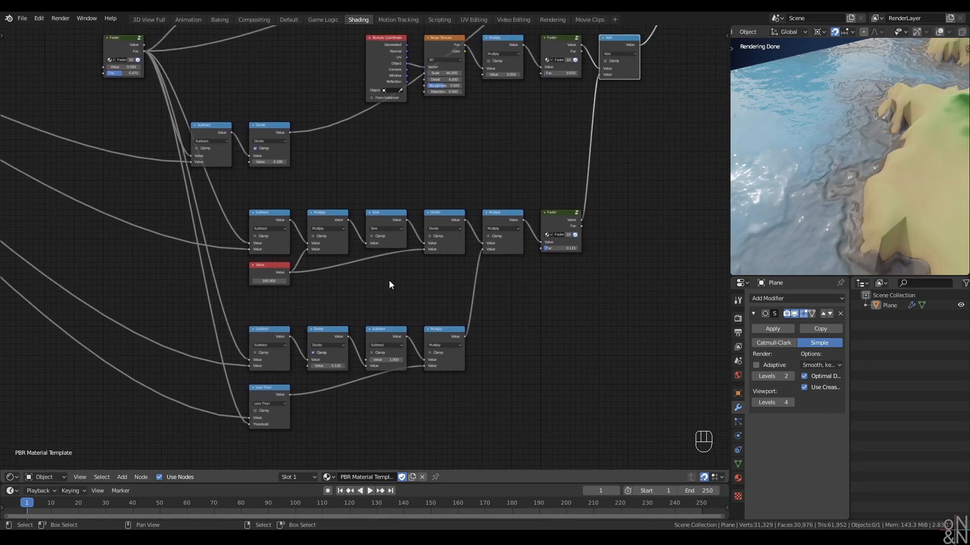
middle_click_drag(389, 281, 250, 153)
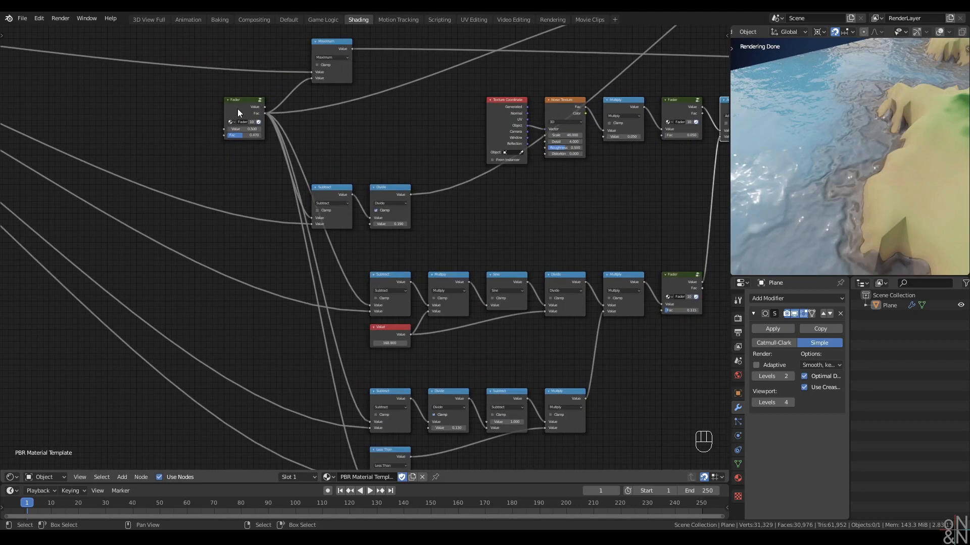
left_click_drag(237, 109, 179, 109)
scroll(251, 281, "down", 1)
middle_click_drag(252, 281, 275, 203)
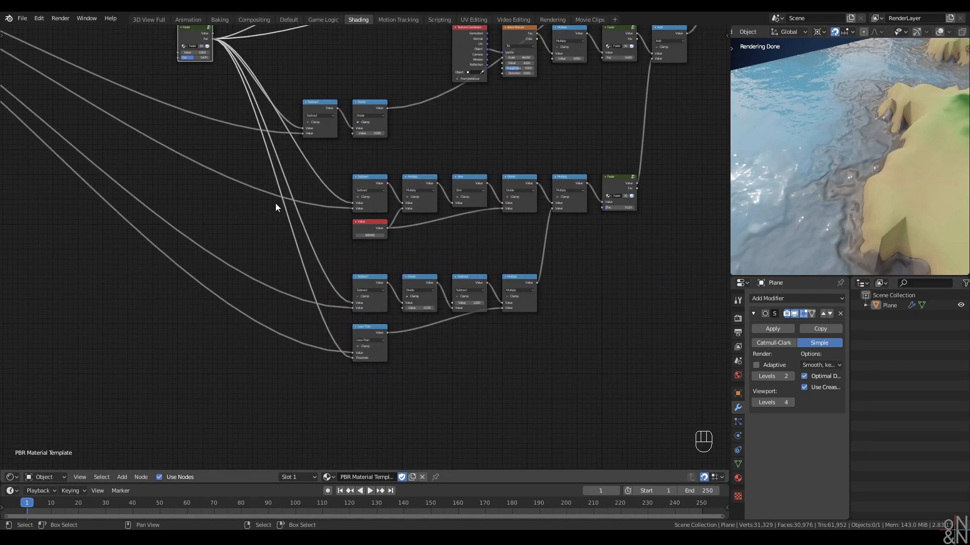
Shift the wave row's nodes from the first Multiply onward, with the Value node, right to open a gap after Subtract
right_click(366, 269)
scroll(366, 269, "up", 3)
middle_click_drag(365, 270, 371, 310)
scroll(374, 219, "up", 1)
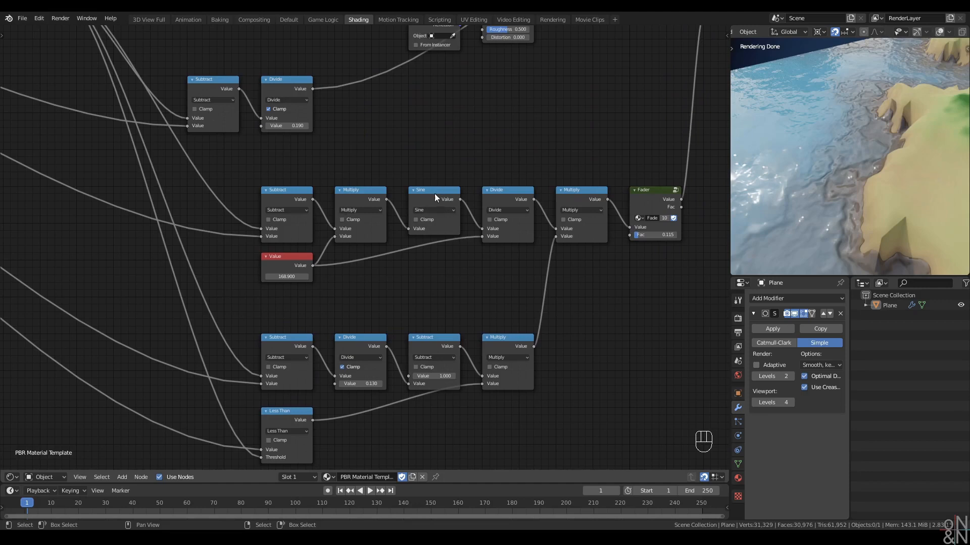
left_click(356, 196)
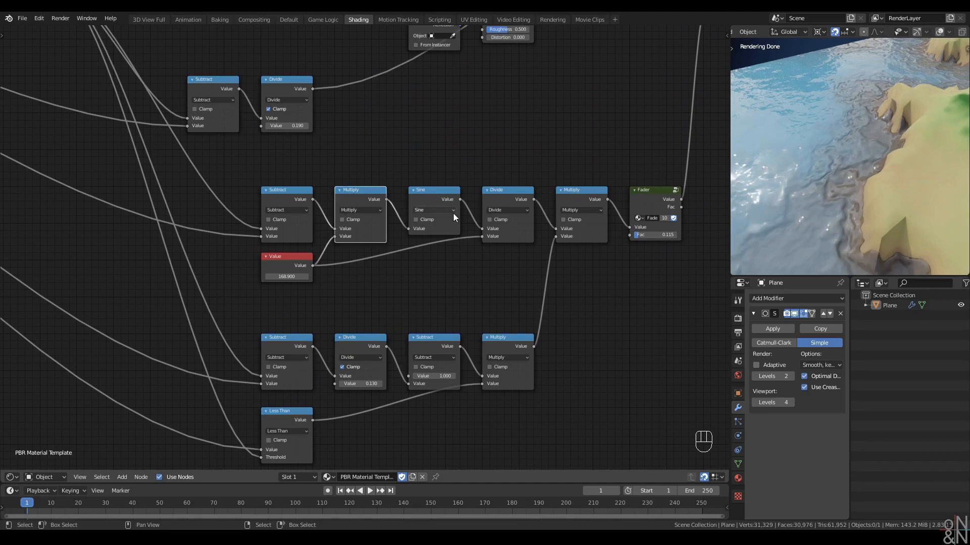
left_click(287, 267)
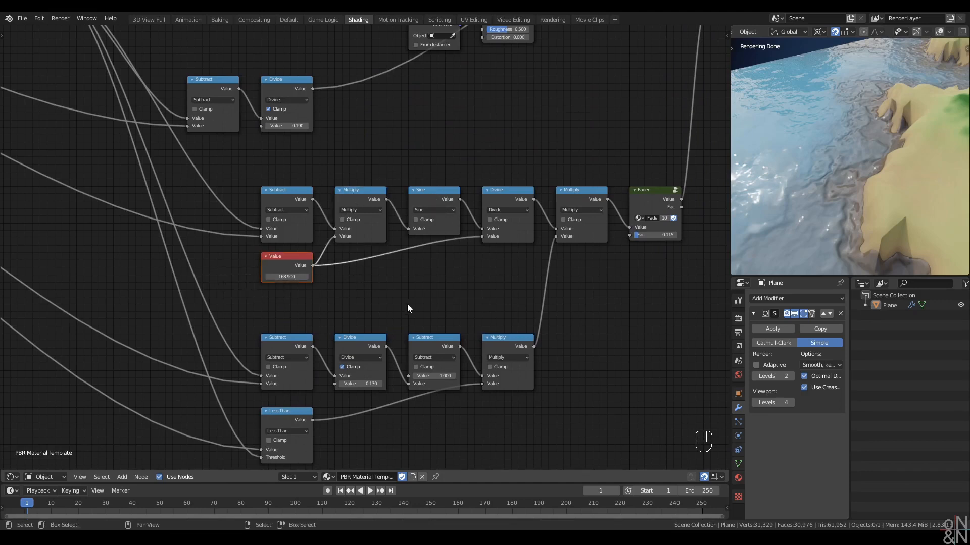
left_click_drag(342, 167, 698, 269, "shift")
key("g")
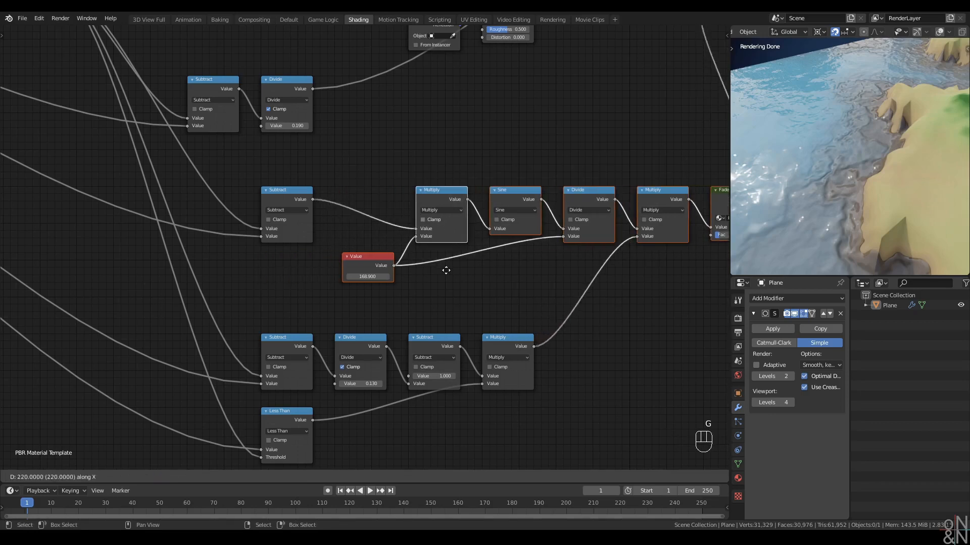
left_click(438, 269)
left_click(438, 268)
Insert an Add node between the wave row's Subtract and Multiply nodes and set its value to 1.180
key("q")
left_click(282, 165)
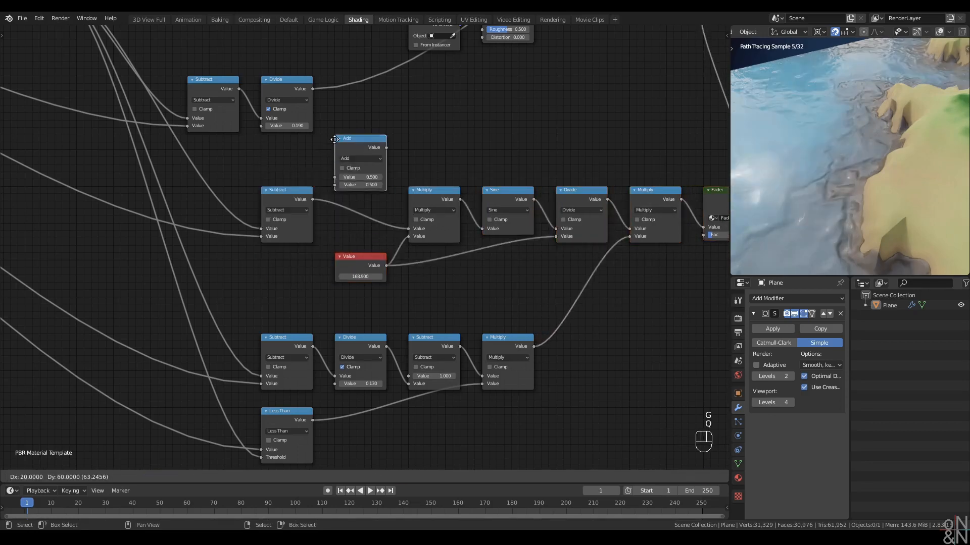
left_click(337, 189)
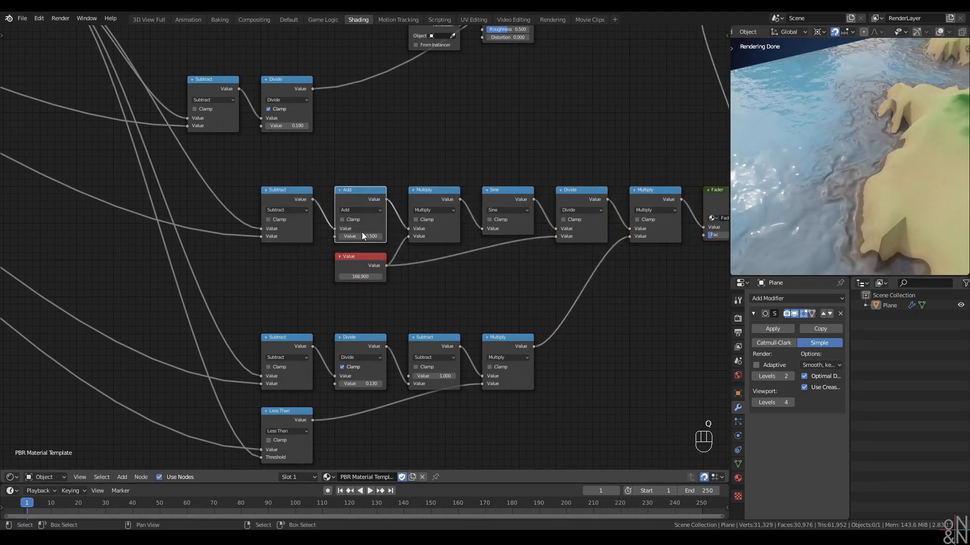
left_click(297, 201)
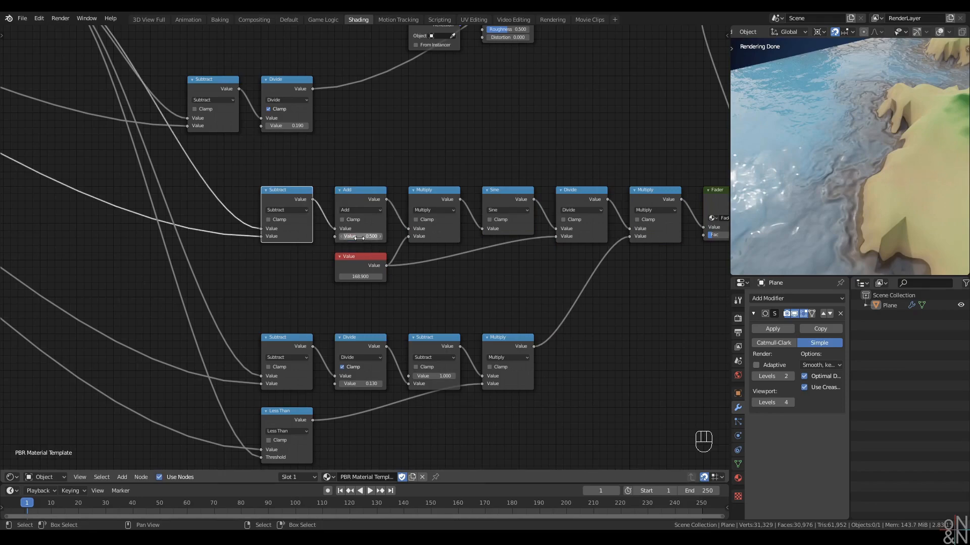
left_click_drag(360, 236, 553, 236, "shift")
Add a Fader beneath the wave row's Subtract node, link its Fac output to Add's second input and set its Fac to 0.212
scroll(286, 271, "down", 1)
middle_click_drag(286, 271, 359, 245)
left_click(360, 245)
scroll(359, 244, "up", 2)
key("q")
left_click(335, 286)
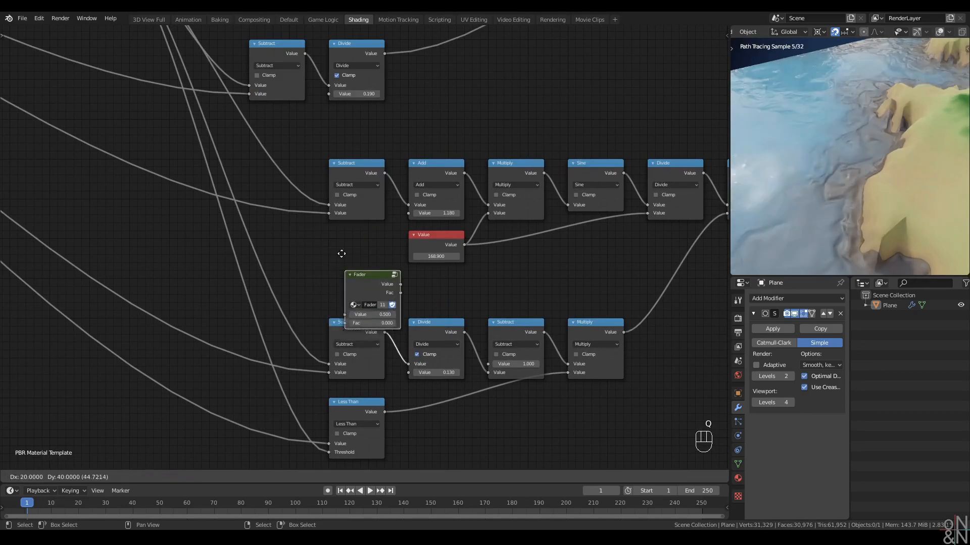
left_click(343, 237)
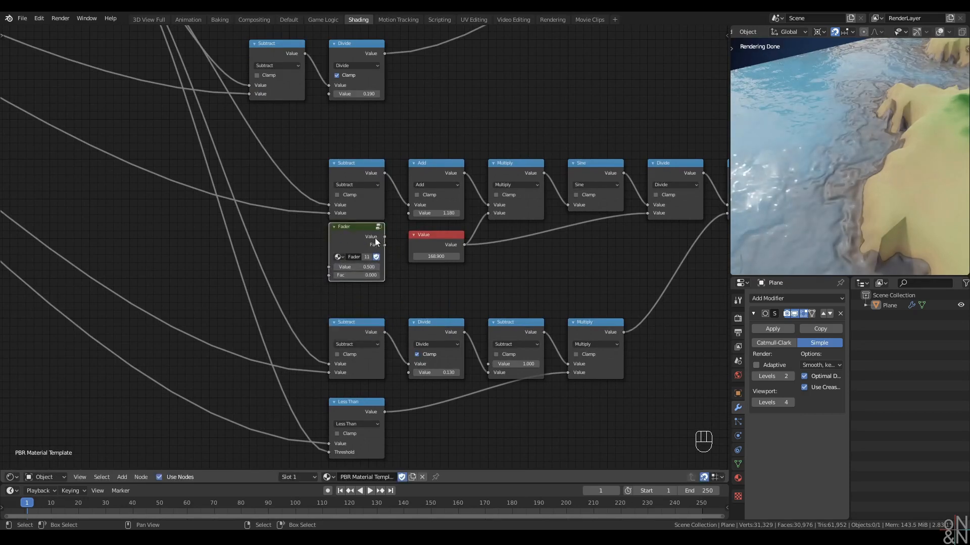
left_click_drag(385, 245, 407, 211)
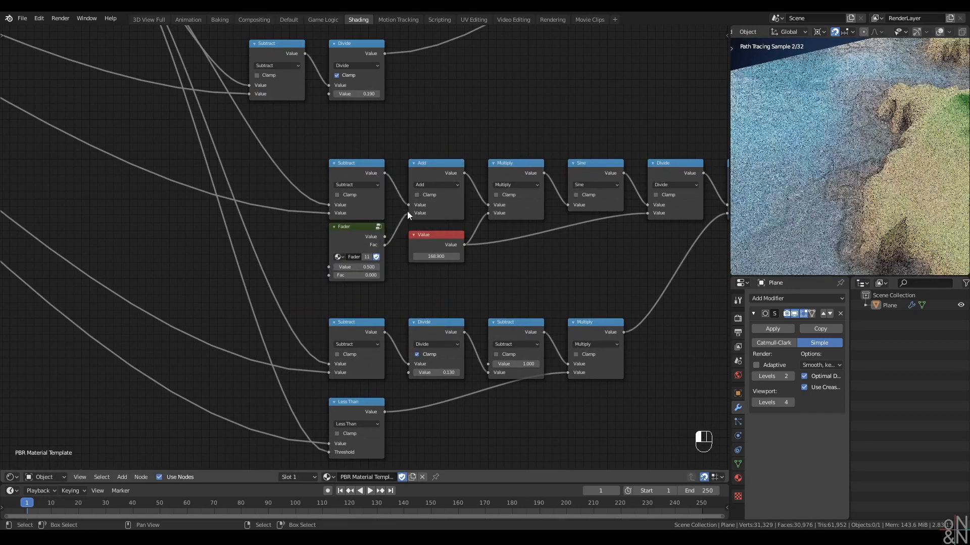
left_click_drag(350, 277, 413, 277, "shift")
Set the wave row's last Fader Fac to 0.081, its Value node to 294.100 and the viewport subdivision levels to 5
scroll(447, 286, "down", 7)
middle_click_drag(442, 284, 353, 286)
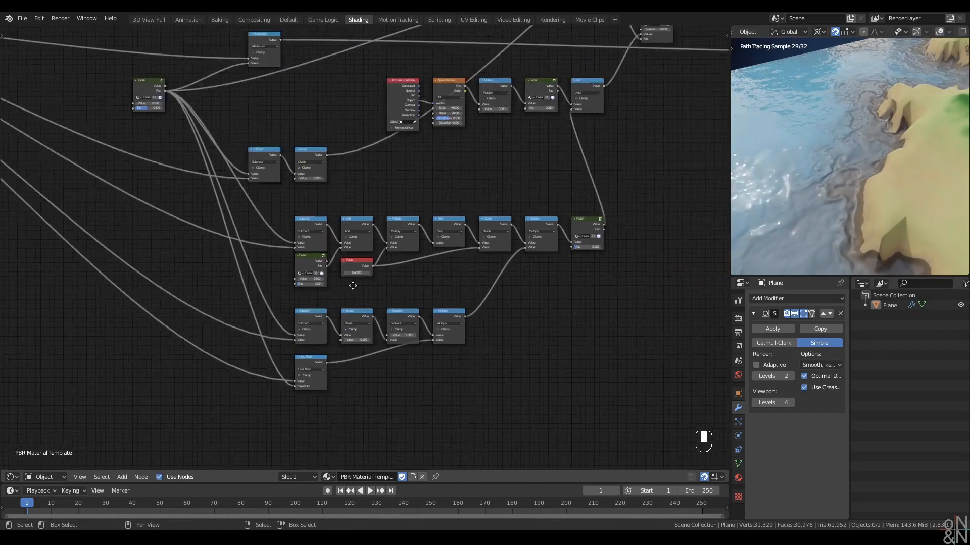
left_click_drag(609, 252, 628, 252, "shift")
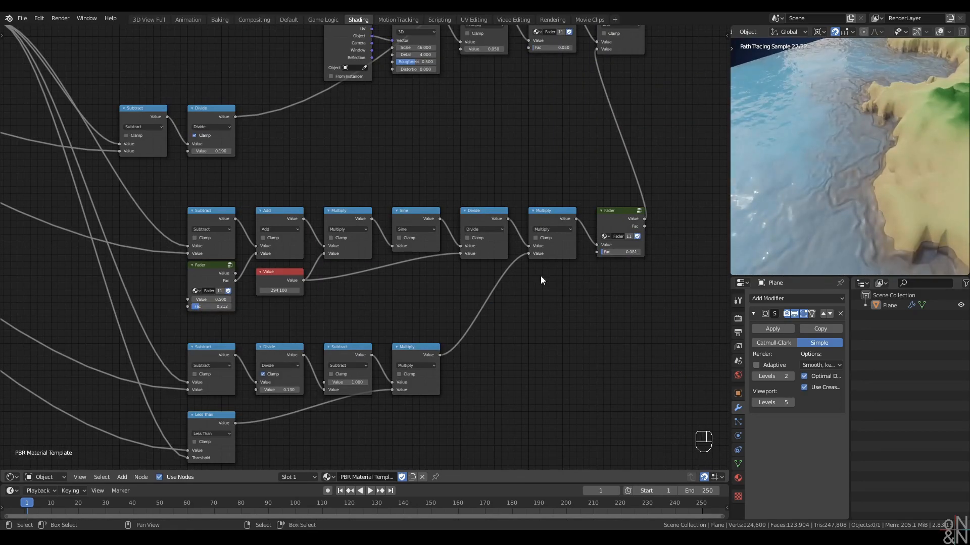
Set the Divide value in the depth-fade row beneath the wave row to 0.120
middle_click_drag(360, 325, 348, 298)
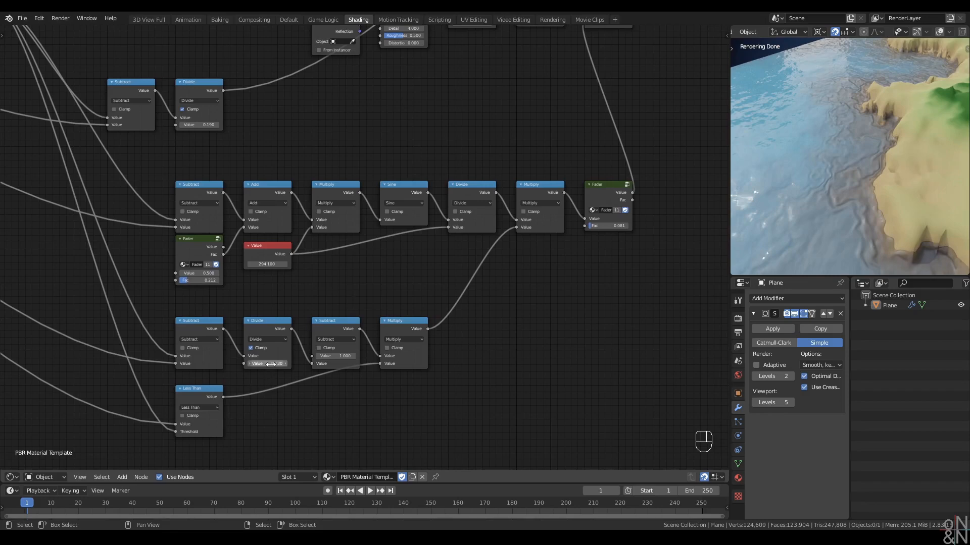
left_click_drag(267, 364, 256, 364, "shift")
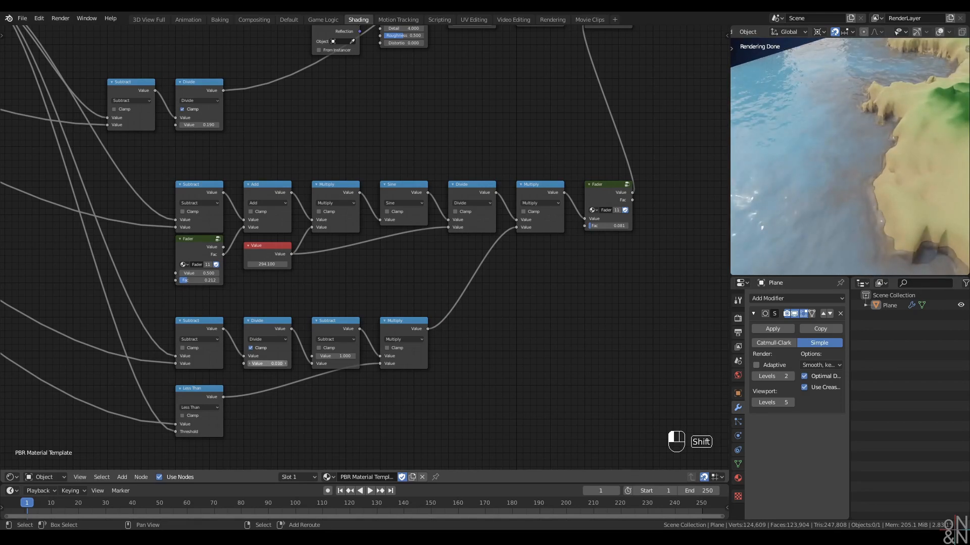
left_click_drag(268, 364, 272, 364, "shift")
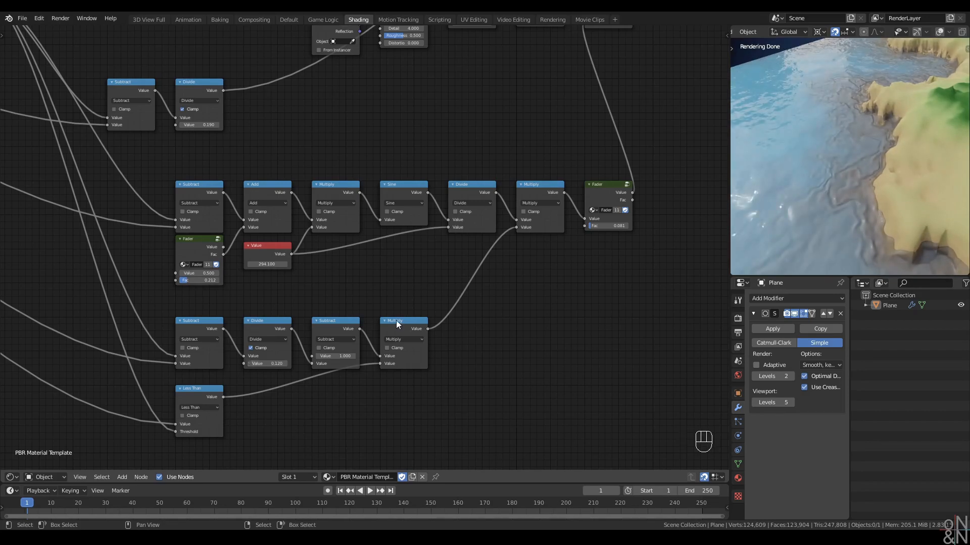
Try higher Fac values on the Fader feeding the wave row's Add node, and reset its Fac to 0.000
left_click_drag(195, 281, 201, 282)
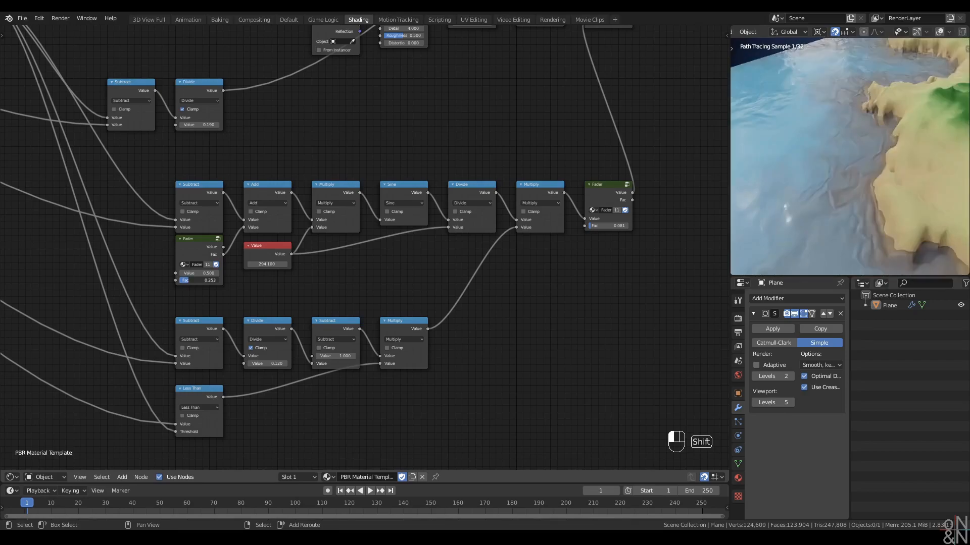
middle_click_drag(895, 212, 878, 200)
scroll(892, 227, "up", 5)
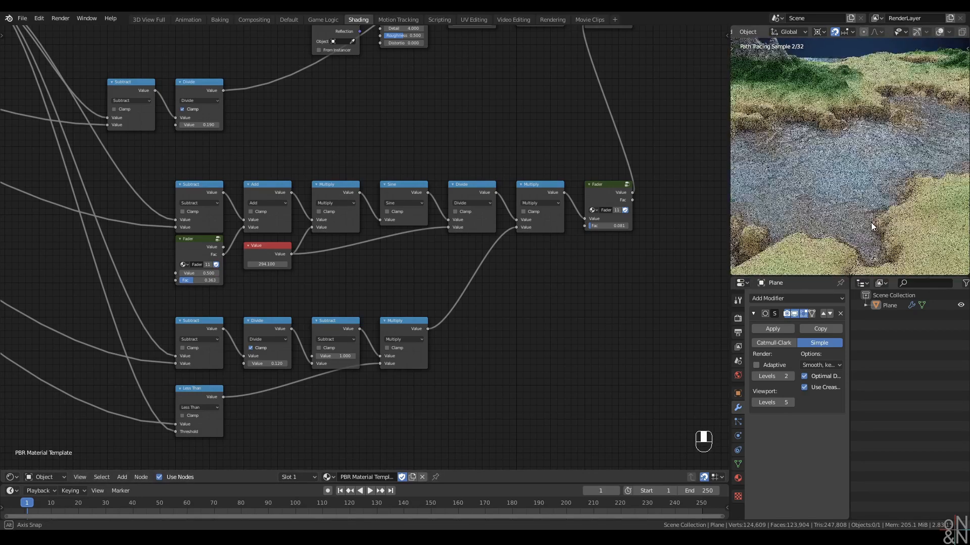
middle_click_drag(899, 239, 818, 213, "shift")
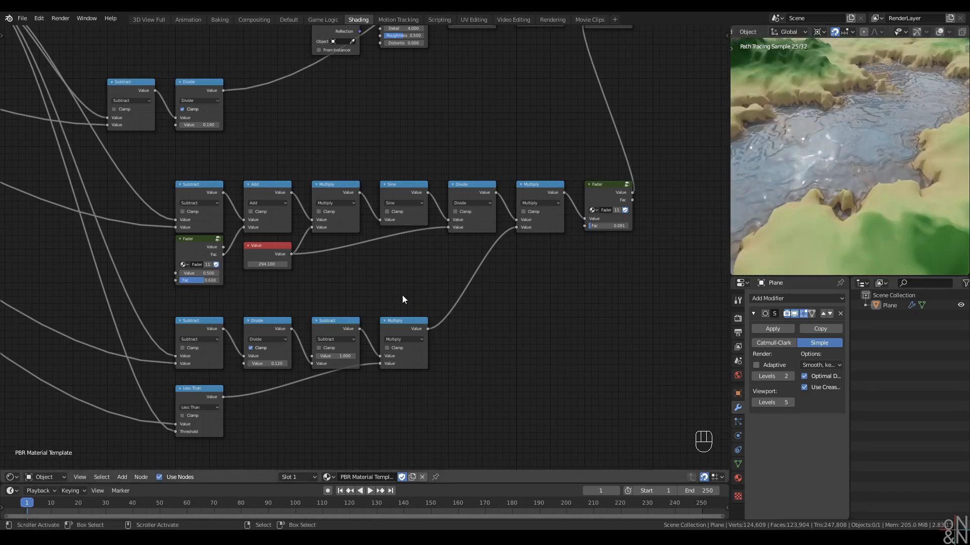
scroll(403, 296, "down", 5)
middle_click_drag(414, 202, 452, 256)
scroll(452, 256, "up", 4)
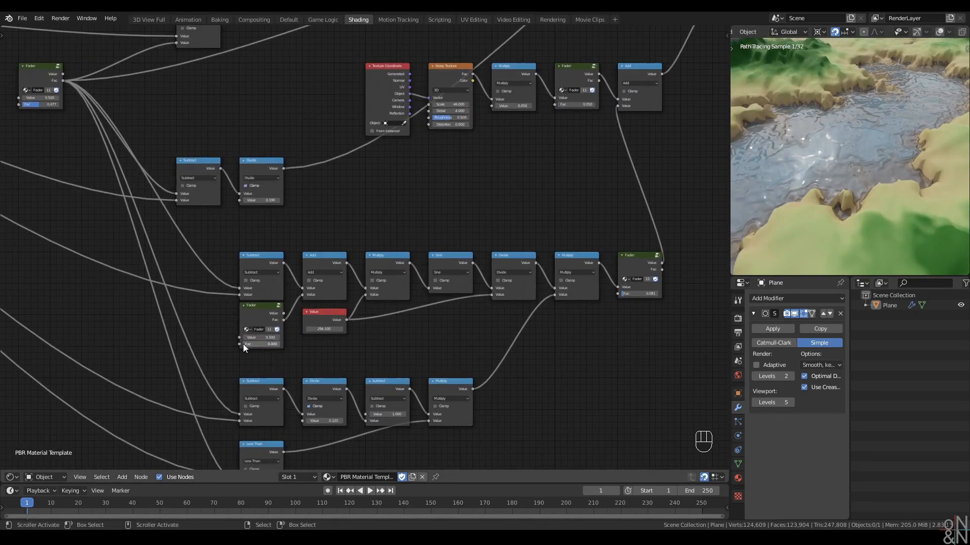
Examine the water surface and shoreline waves in the rendered viewport from several angles and distances
middle_click_drag(891, 147, 929, 134)
scroll(843, 170, "up", 2)
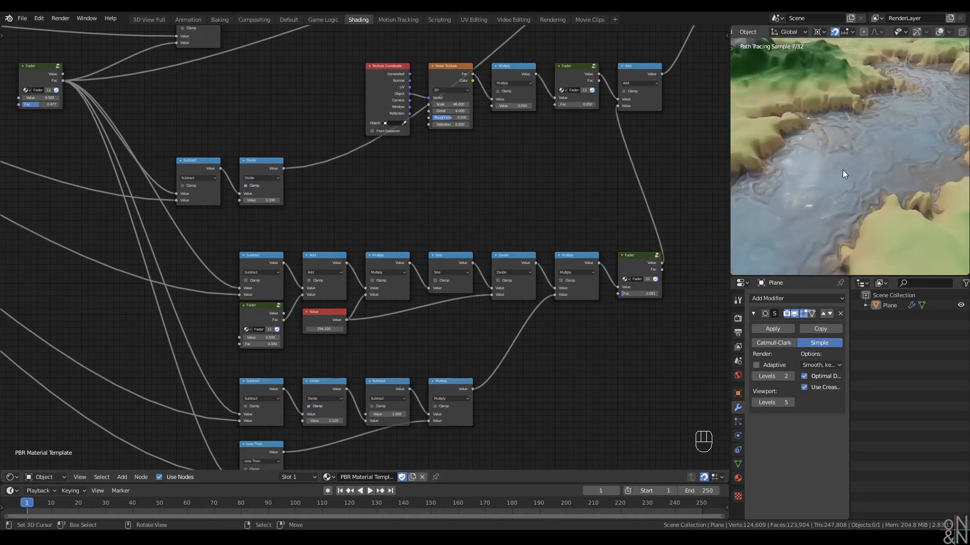
middle_click_drag(843, 170, 838, 172)
scroll(429, 185, "down", 2)
middle_click_drag(433, 178, 431, 207)
scroll(833, 207, "down", 6)
middle_click_drag(829, 203, 838, 146)
scroll(849, 188, "up", 4)
scroll(837, 181, "up", 2)
scroll(836, 140, "up", 2)
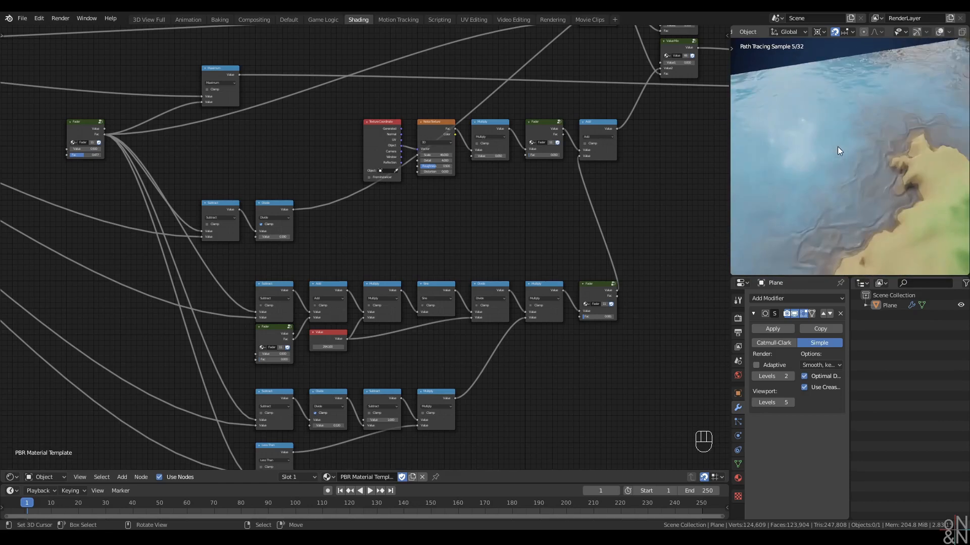
scroll(450, 199, "up", 2)
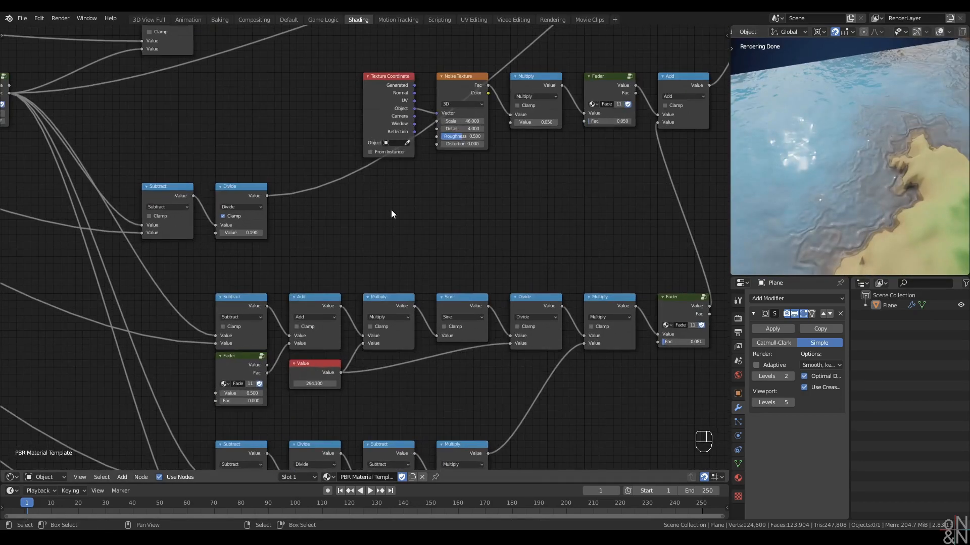
Shift the Texture Coordinate node left and insert a vector Add node between it and the Noise Texture
scroll(391, 210, "down", 2)
middle_click_drag(403, 216, 444, 245)
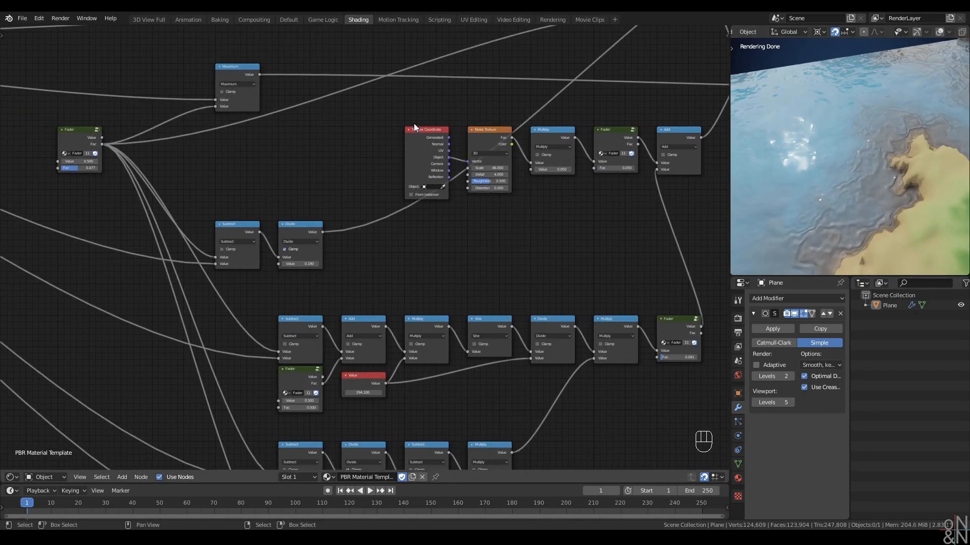
left_click_drag(413, 123, 350, 124)
key("q")
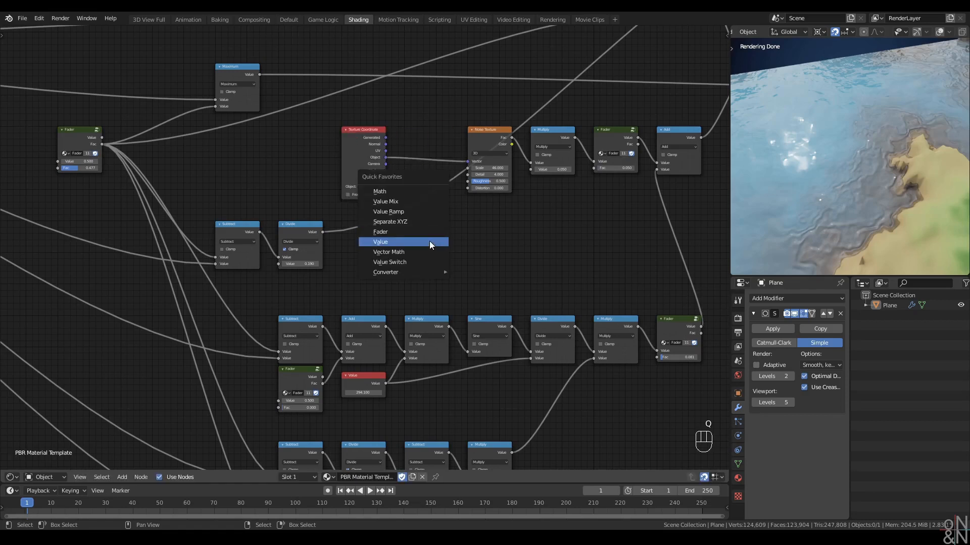
left_click(429, 251)
left_click(404, 126)
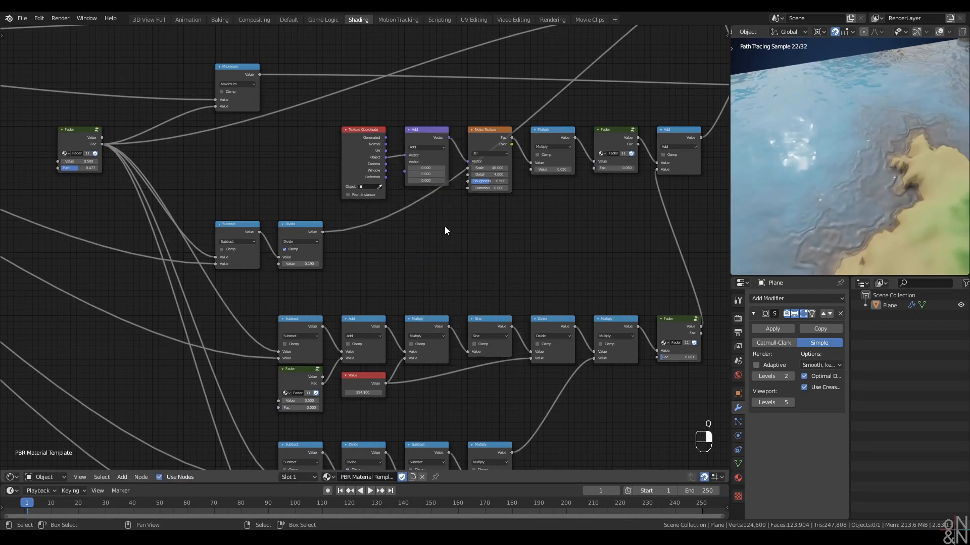
Hide the unused outputs of the Texture Coordinate node, leaving only Object
left_click(357, 130)
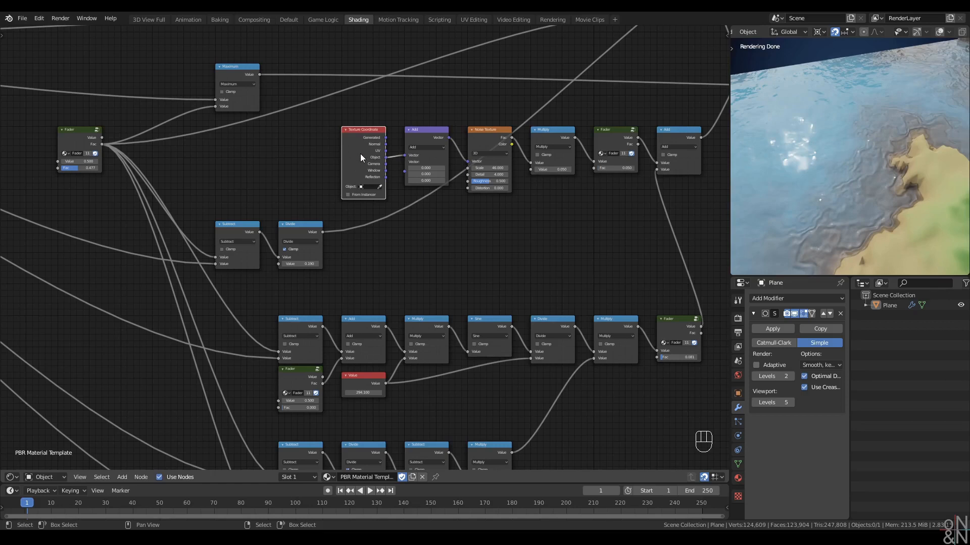
scroll(361, 151, "up", 2)
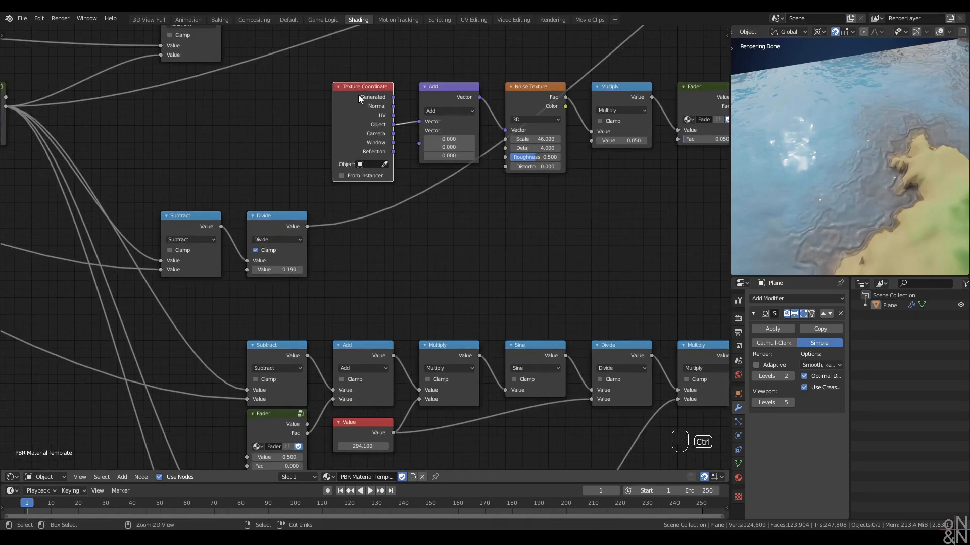
key("ctrl+h")
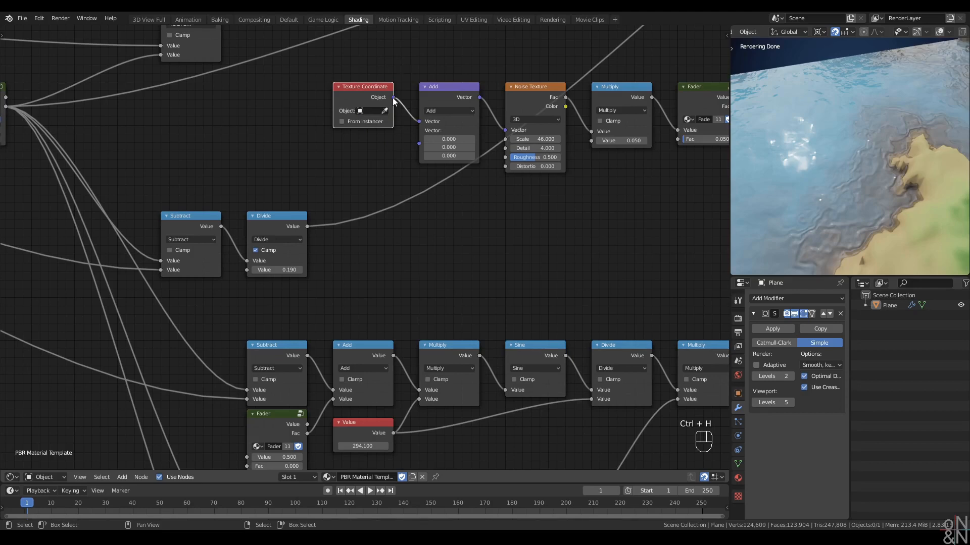
left_click(353, 91)
key("q")
mouse_move(424, 269)
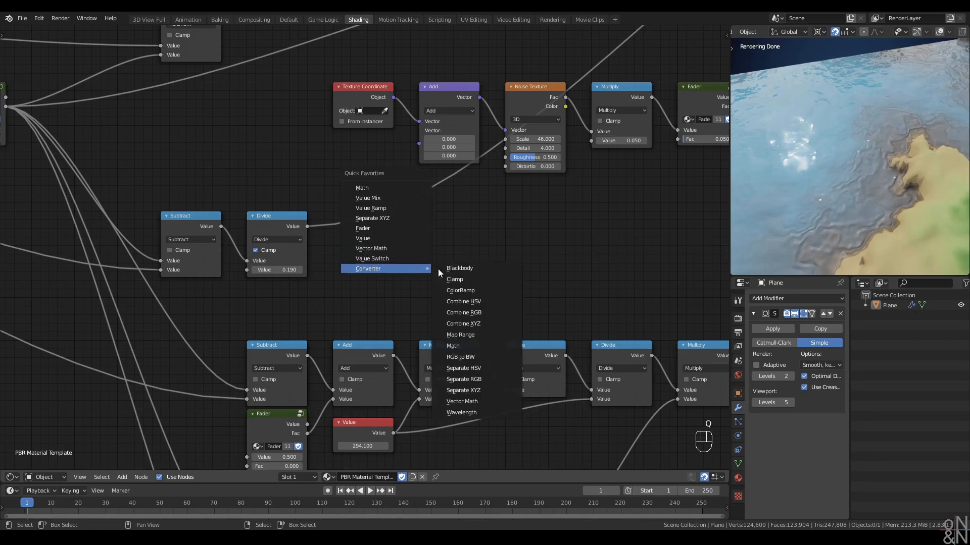
left_click(471, 392)
right_click(452, 298)
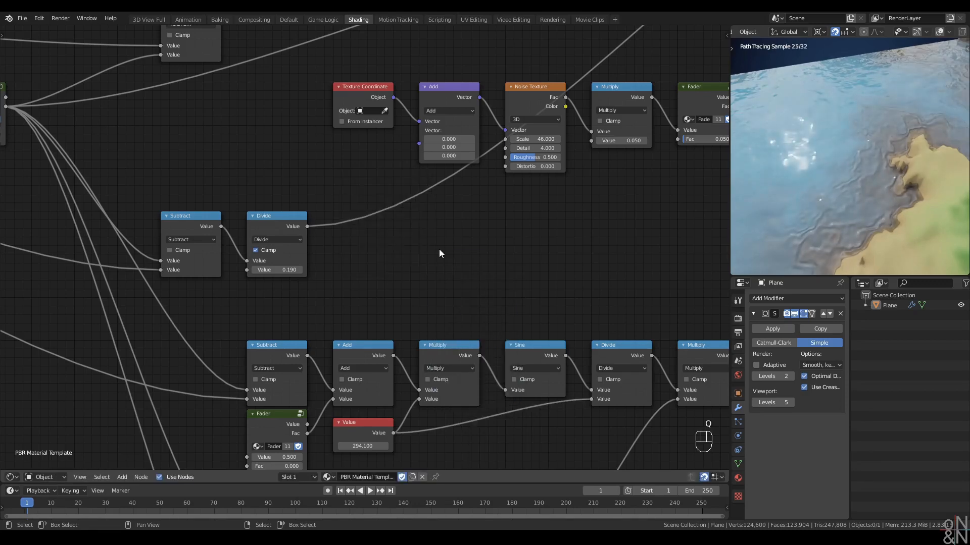
Add a Combine XYZ node beneath Texture Coordinate and link its Vector output to the vector Add's second input
key("q")
mouse_move(433, 246)
left_click(488, 304)
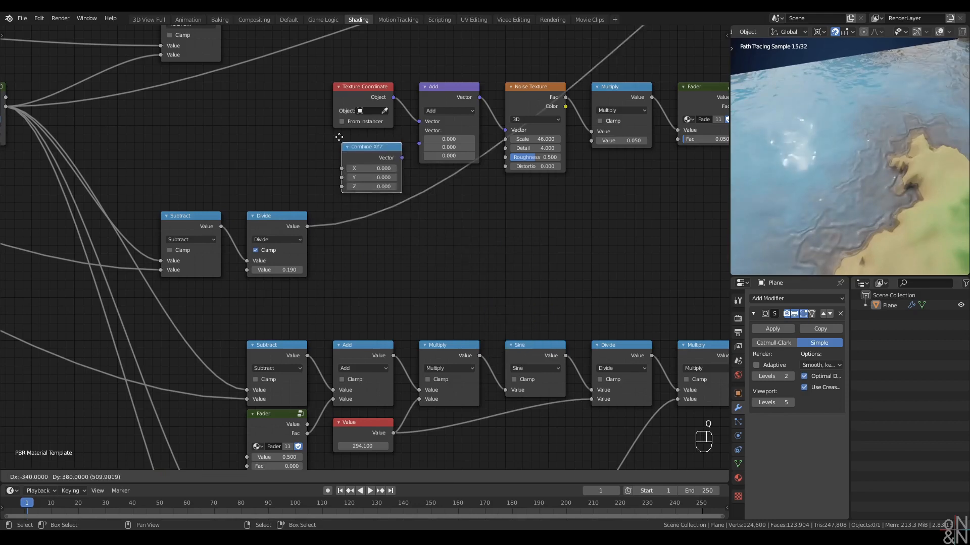
left_click(354, 143)
left_click_drag(394, 147, 419, 145)
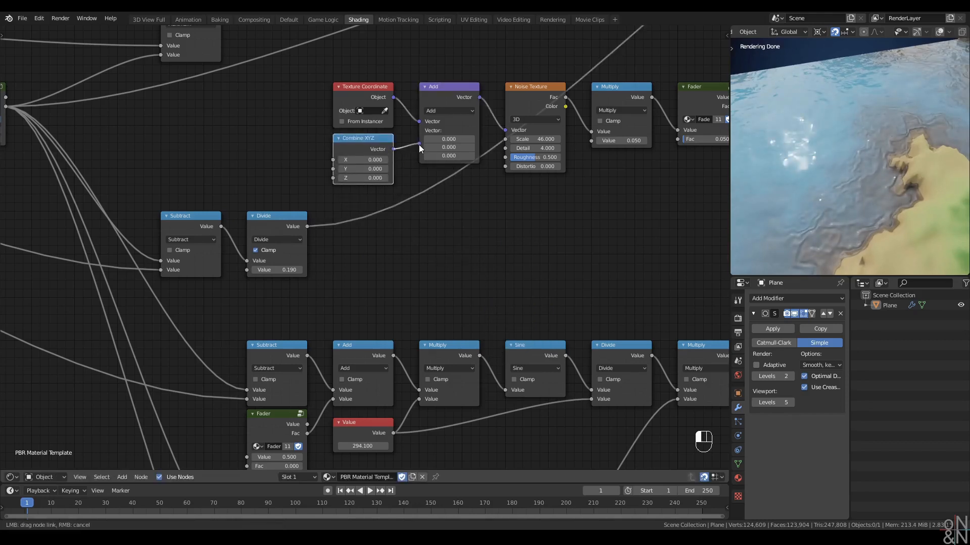
Move the wave offset Fader left below the depth Fader and link its Fac output to Combine XYZ's Z input
scroll(397, 260, "down", 2)
middle_click_drag(397, 260, 503, 189)
left_click_drag(409, 301, 450, 129)
left_click(585, 68)
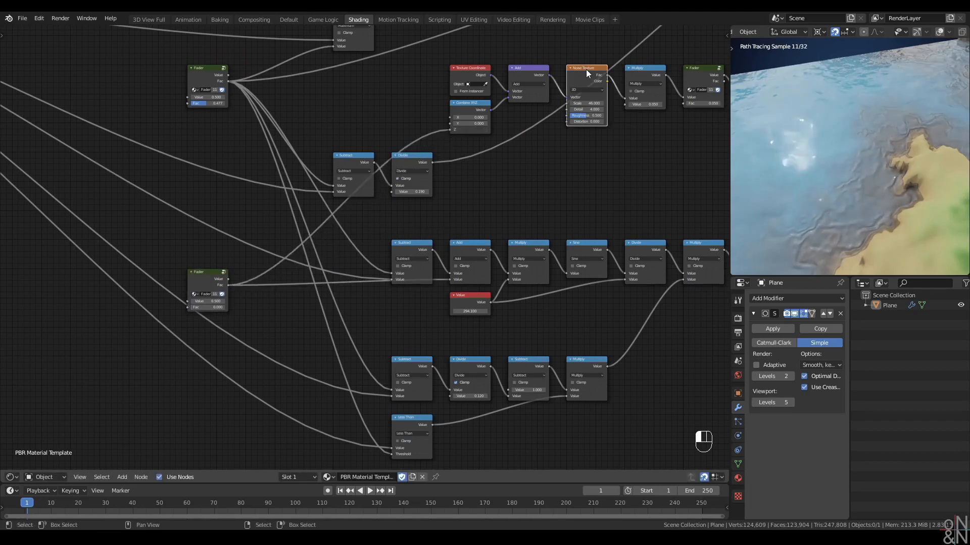
Frame the open water in the rendered view and set viewport denoising to None
middle_click_drag(618, 181, 495, 223)
middle_click_drag(330, 251, 431, 214)
scroll(789, 192, "up", 4)
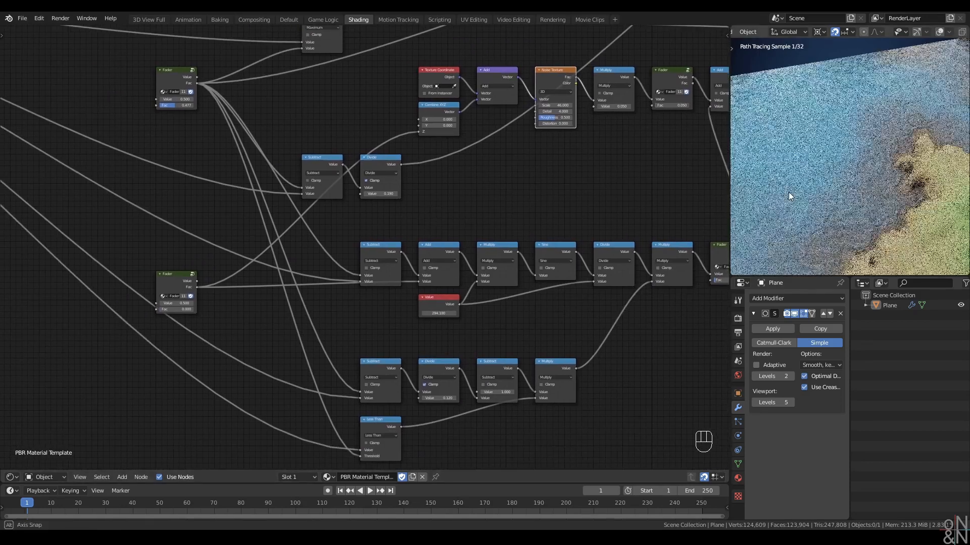
middle_click_drag(790, 191, 795, 168, "shift")
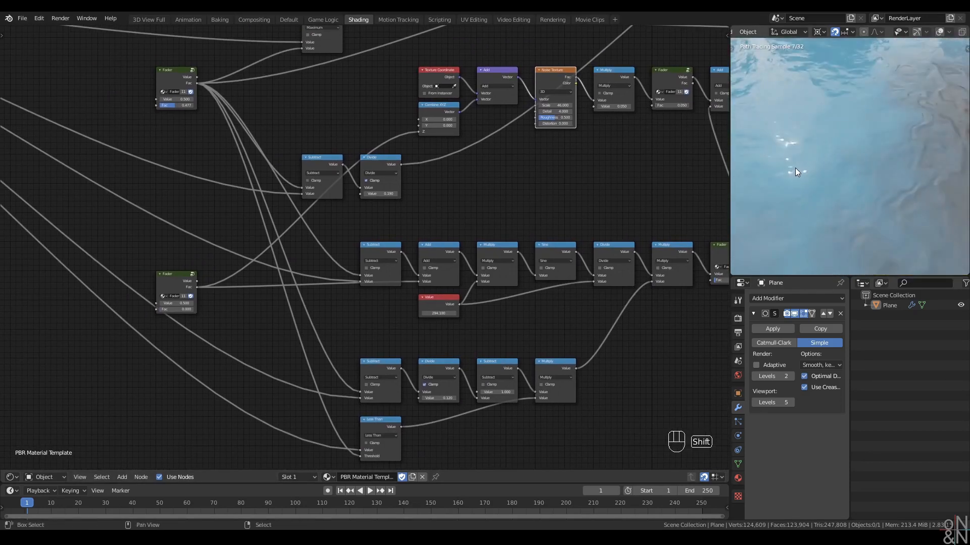
left_click(737, 318)
left_click(815, 389)
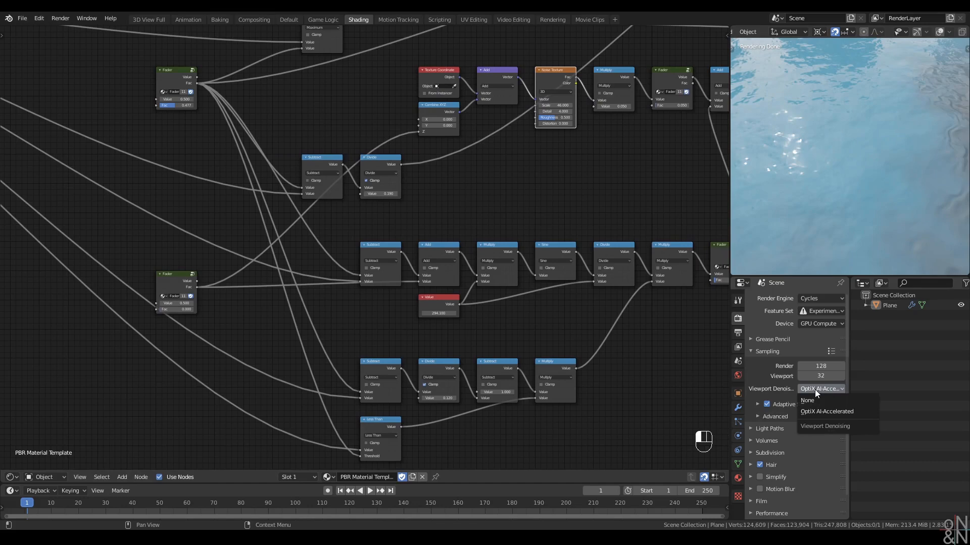
left_click(811, 400)
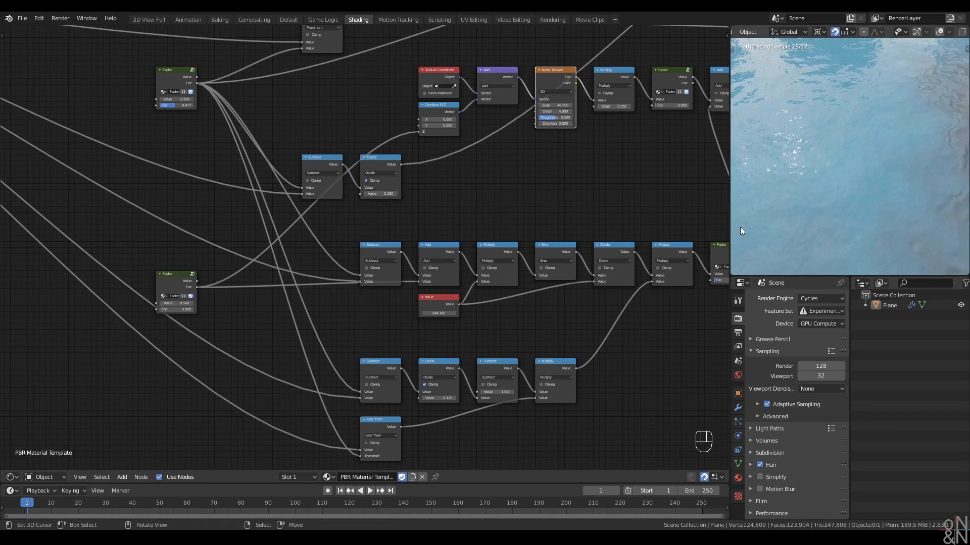
Set the Fac of the Fader driving both the waves and the noise offset to 0.130
scroll(222, 291, "up", 2)
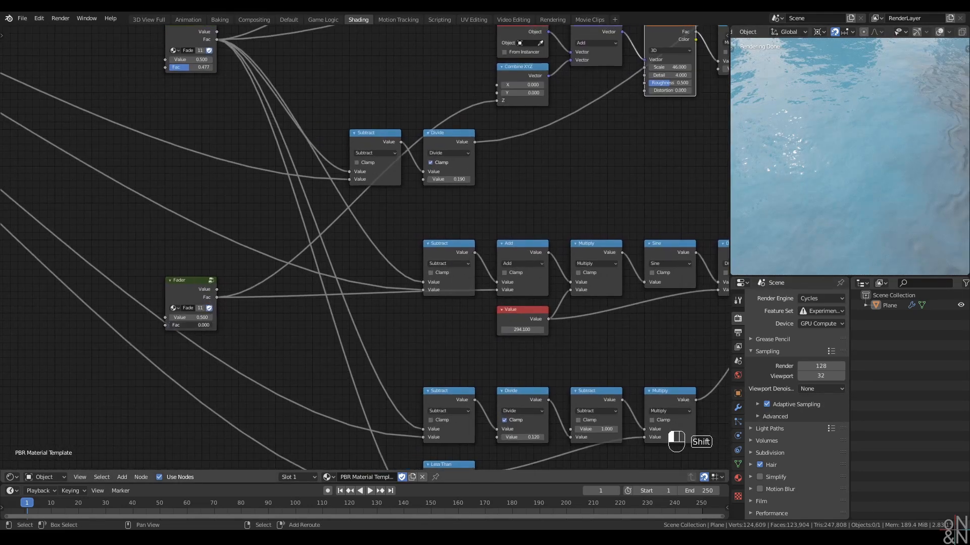
left_click_drag(191, 325, 247, 325, "shift")
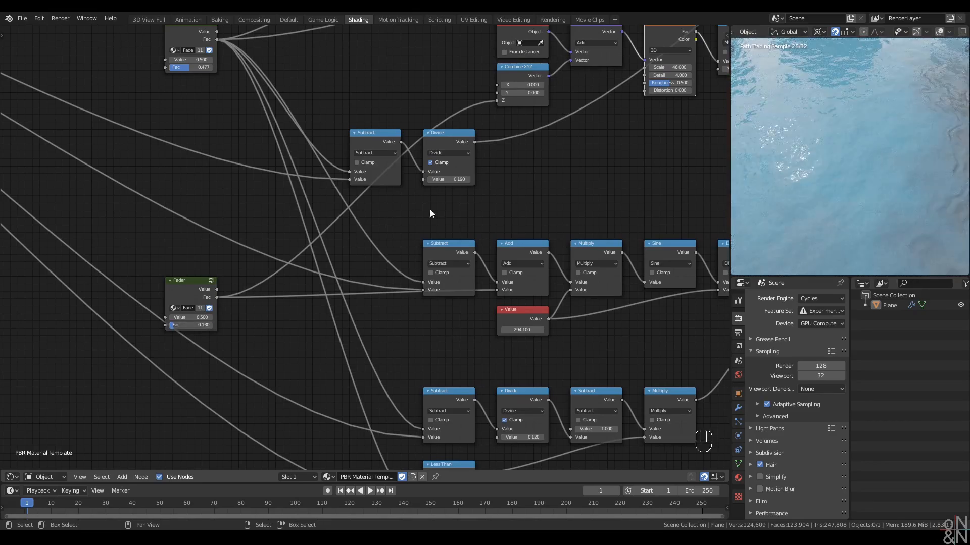
scroll(427, 207, "down", 2)
scroll(217, 269, "up", 2)
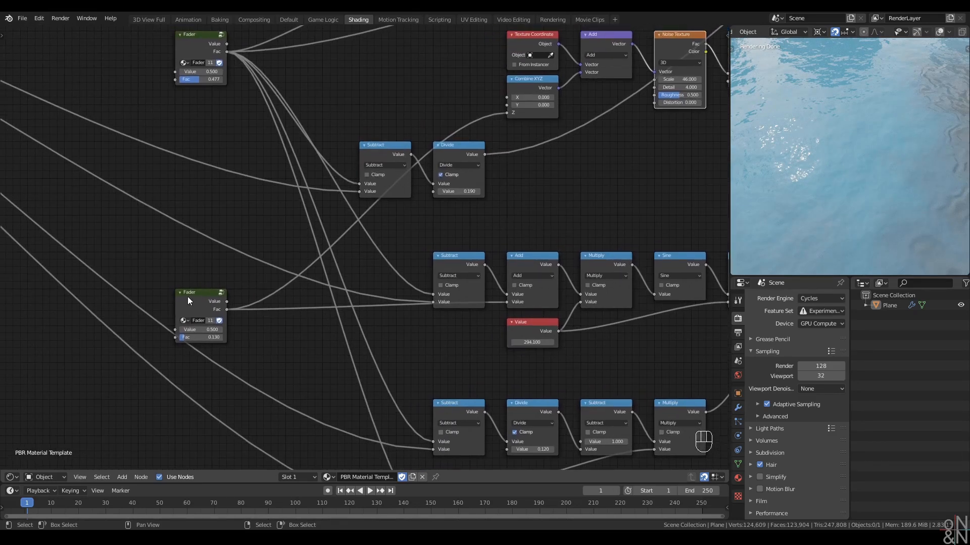
Move the offset Fader further left and insert a Multiply node with value 0.500 between it and Combine XYZ's Z input
left_click_drag(186, 296, 113, 296)
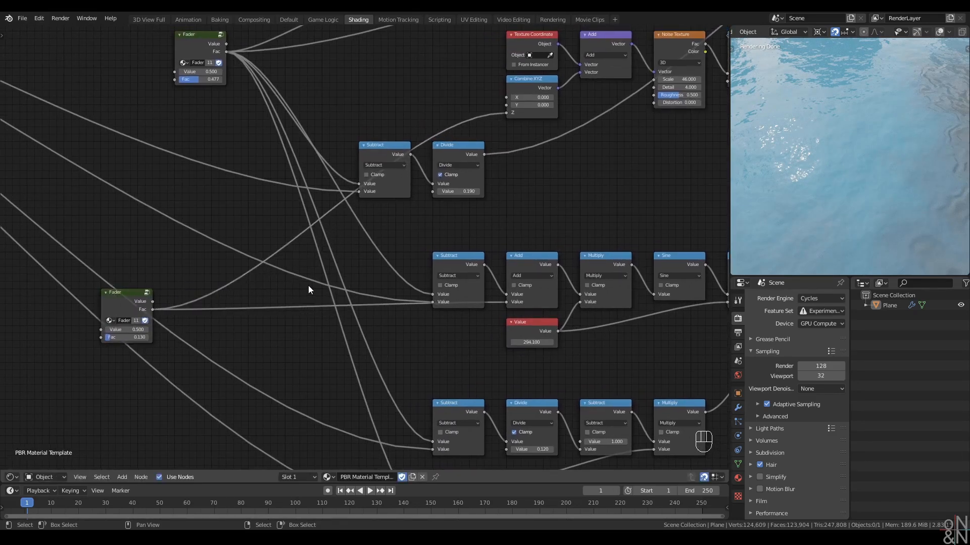
key("q")
left_click(274, 202)
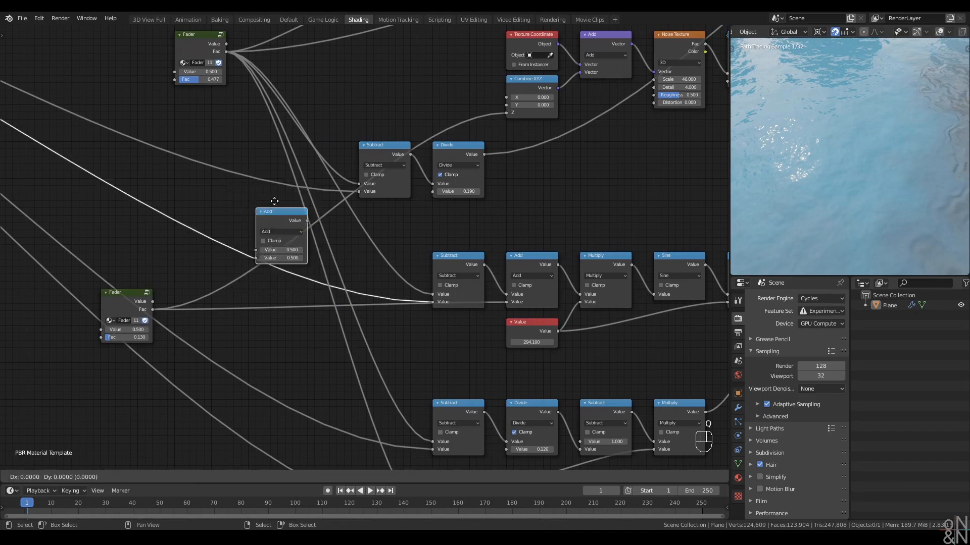
left_click(444, 90)
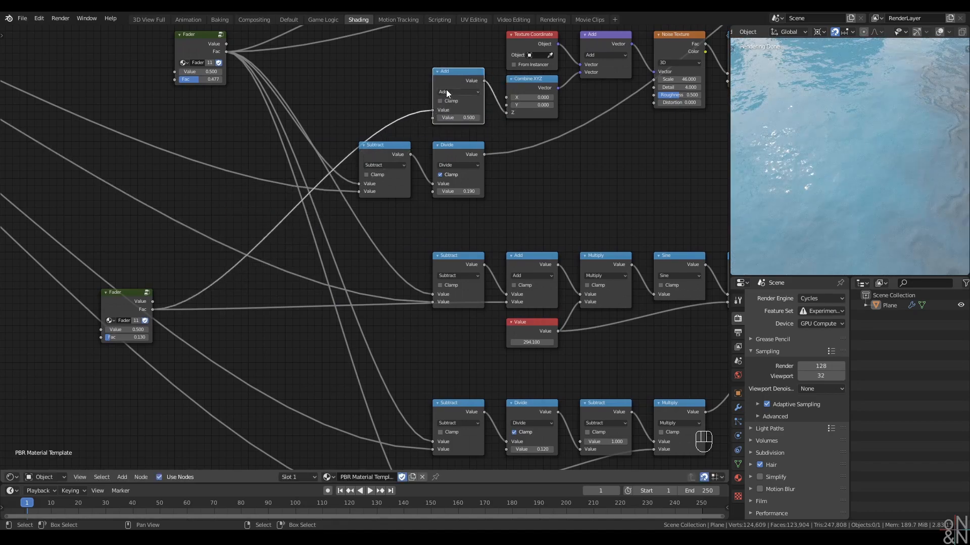
left_click(446, 90)
key("m")
left_click(197, 260)
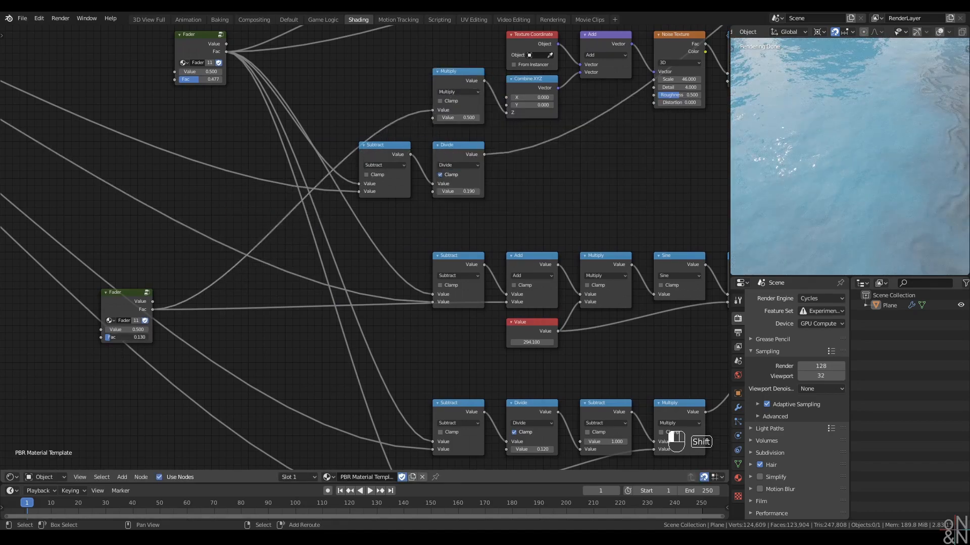
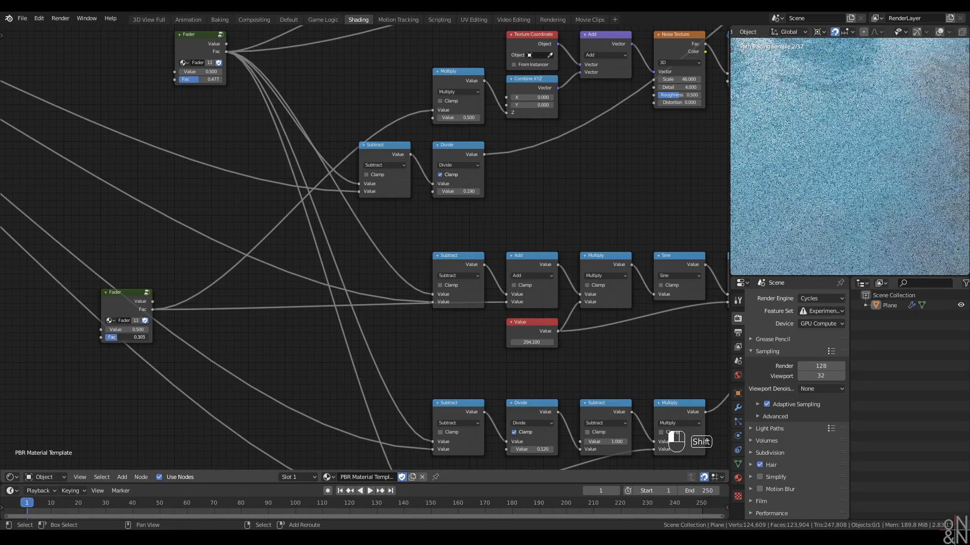
Raise the shared offset Fader's Fac past 0.380, checking the water motion along the river and banks
left_click_drag(126, 337, 144, 338, "shift")
mouse_move(903, 183)
middle_mouse_down()
mouse_move(880, 185)
mouse_move(899, 134)
mouse_move(867, 146)
mouse_move(869, 157)
mouse_move(875, 149)
middle_mouse_up()
scroll(889, 174, "down", 6)
scroll(888, 175, "down", 3)
scroll(888, 169, "up", 6)
scroll(899, 134, "up", 3)
scroll(898, 134, "down", 4)
scroll(868, 156, "up", 4)
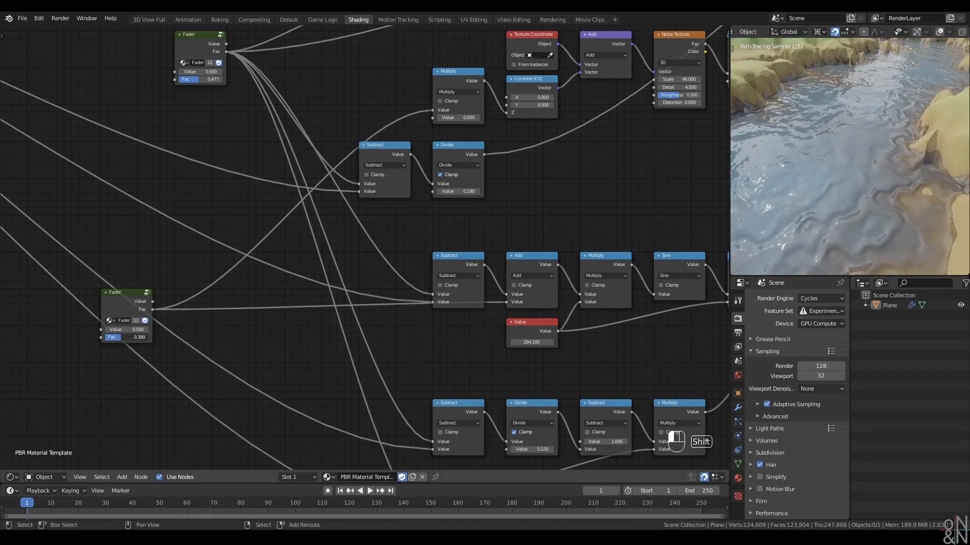
left_click_drag(121, 337, 156, 337, "shift")
Lower the clamped Divide value in the shoreline mask row past 0.110 and raise the shared offset Fader's Fac to 0.624
scroll(596, 343, "down", 4)
middle_click_drag(637, 342, 404, 268)
scroll(405, 270, "up", 1)
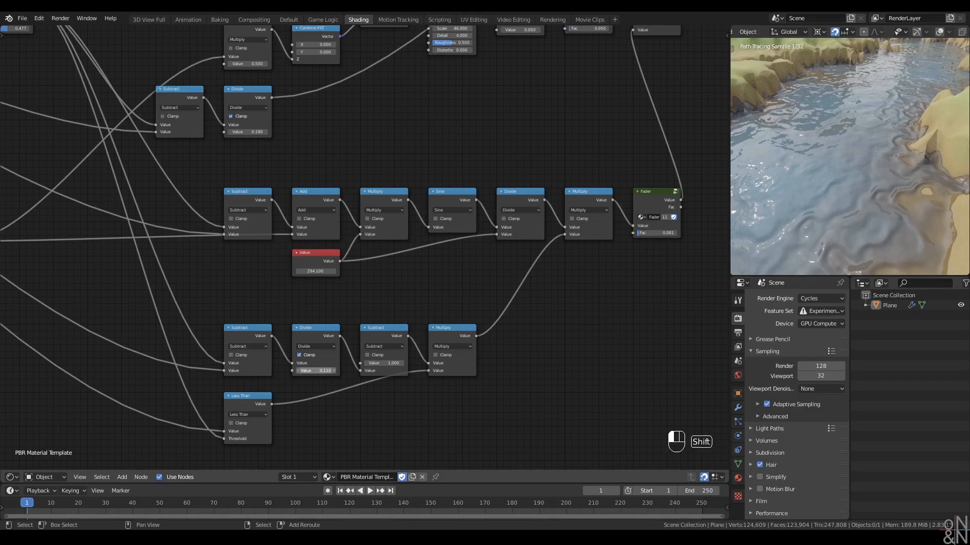
left_click_drag(316, 371, 302, 370, "shift")
middle_click_drag(220, 274, 298, 137)
left_click_drag(186, 321, 220, 322, "shift")
scroll(411, 256, "down", 4)
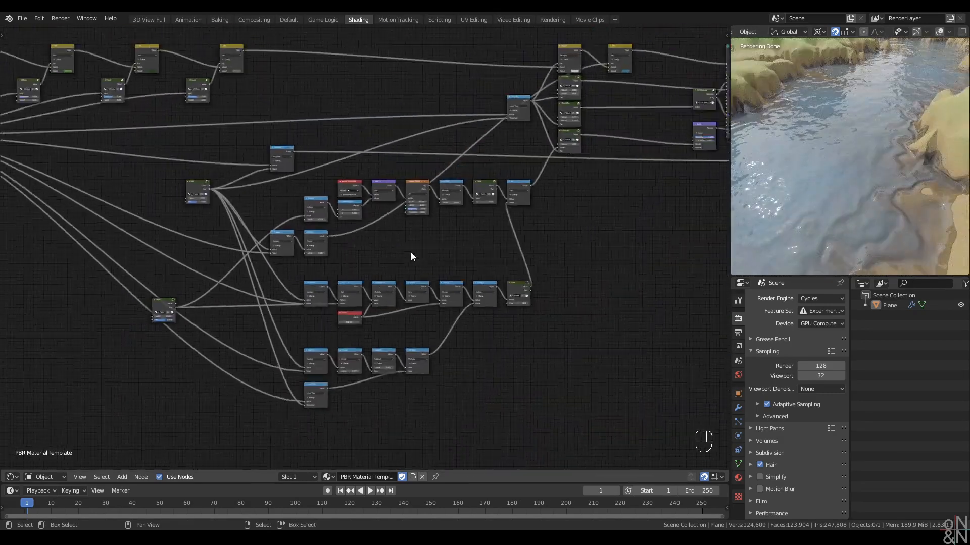
Move the offset Fader further left and shift the wave node rows down, lining them up with the noise chain's Subtract node
scroll(411, 256, "up", 2)
middle_click_drag(368, 264, 381, 239)
middle_click_drag(50, 295, 135, 308)
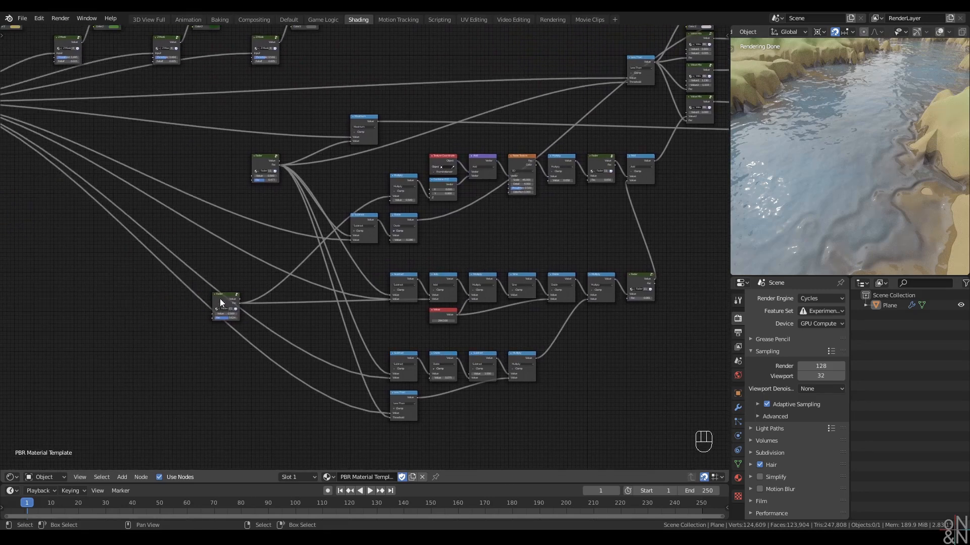
left_click_drag(220, 302, 145, 299)
middle_click_drag(507, 334, 356, 323)
left_click_drag(550, 252, 235, 415)
scroll(415, 320, "up", 1)
key("g")
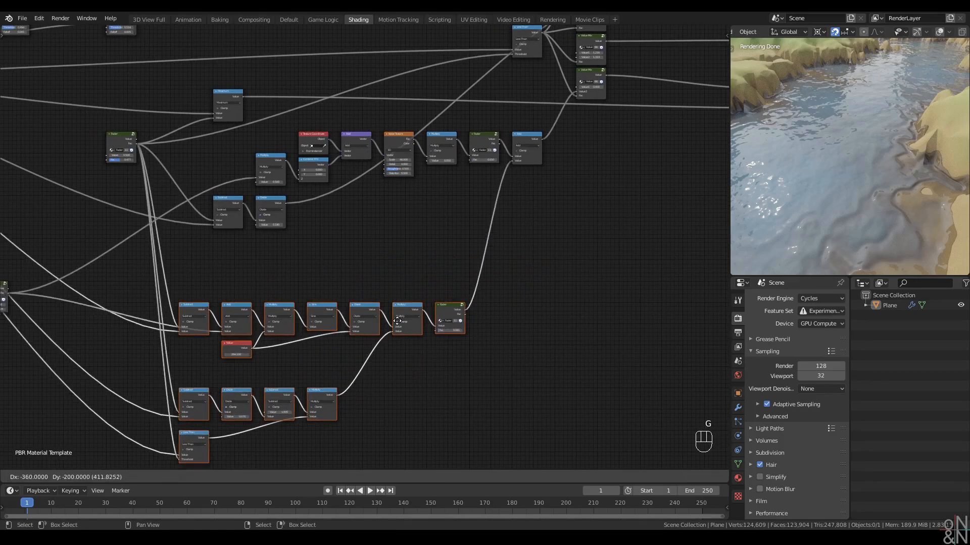
left_click(431, 299)
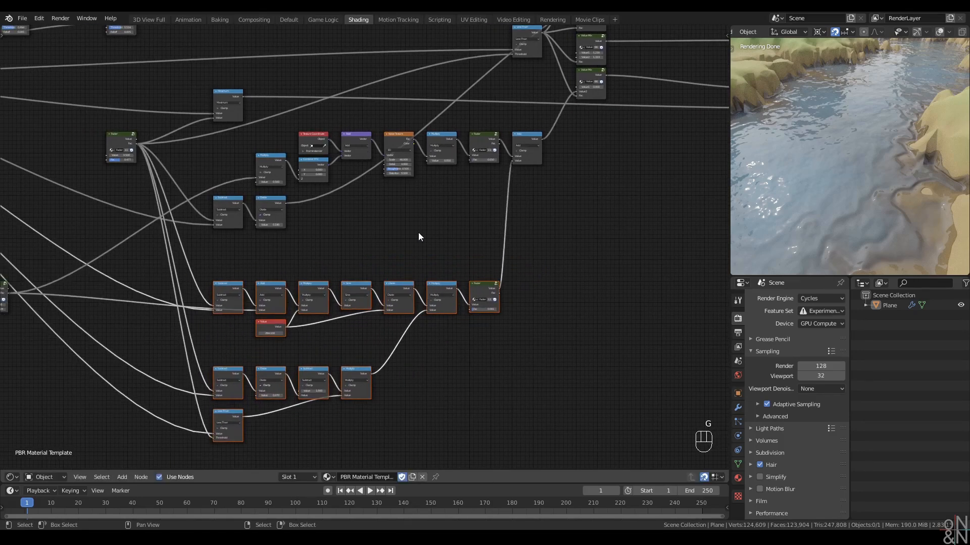
middle_click_drag(392, 213, 355, 239)
scroll(375, 251, "up", 2)
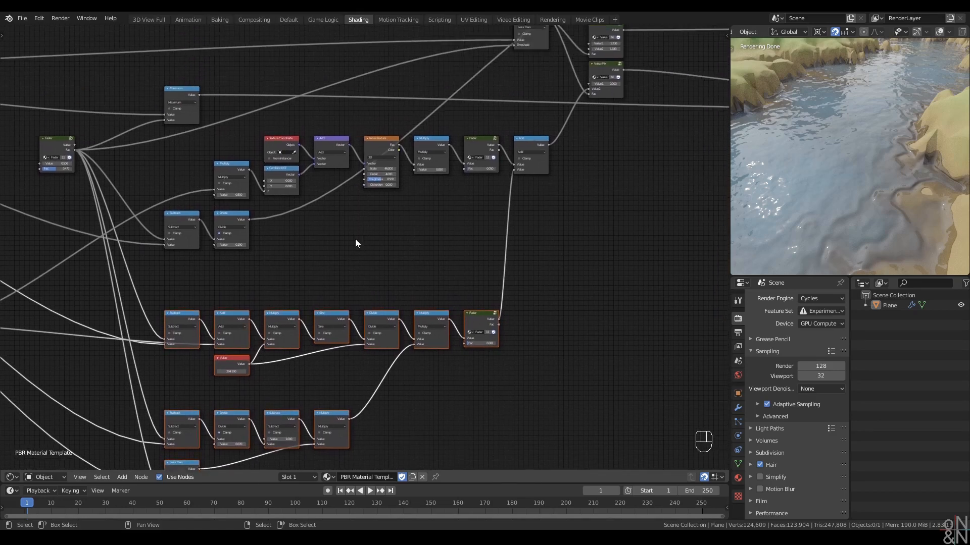
left_click_drag(542, 124, 153, 256)
left_click(385, 242)
scroll(384, 241, "down", 3)
middle_click_drag(315, 244, 381, 296)
scroll(323, 332, "down", 5)
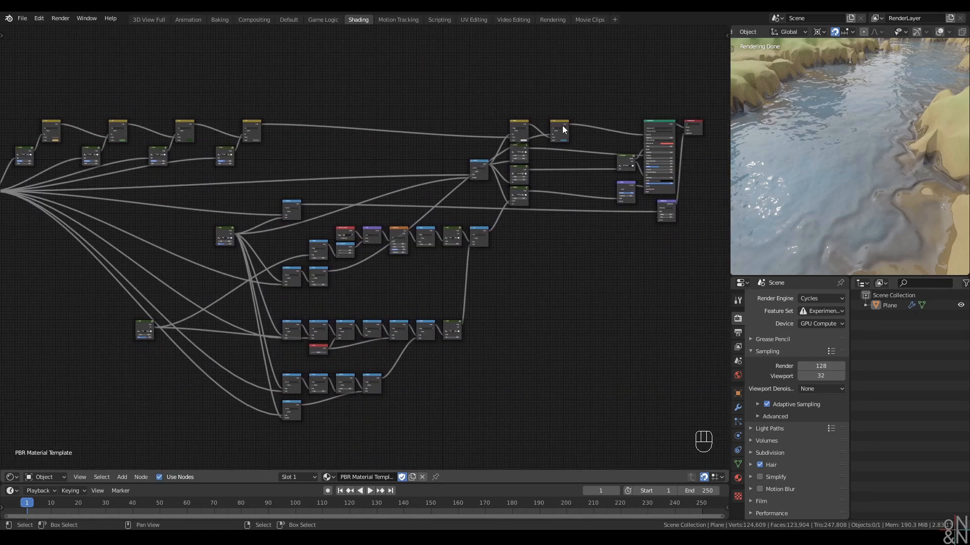
left_click_drag(547, 129, 466, 219)
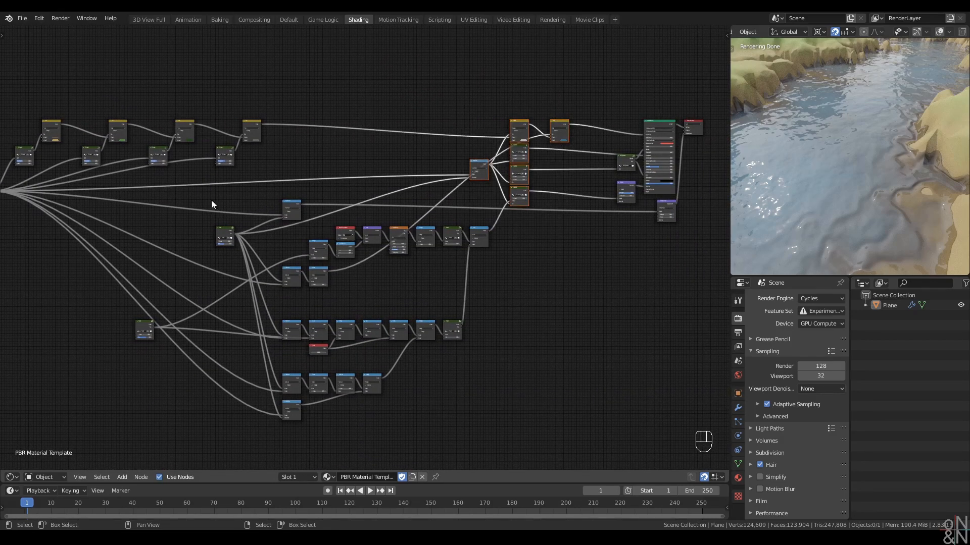
left_click_drag(203, 197, 249, 209, "shift")
left_click_drag(577, 102, 464, 208)
left_click_drag(577, 104, 278, 301)
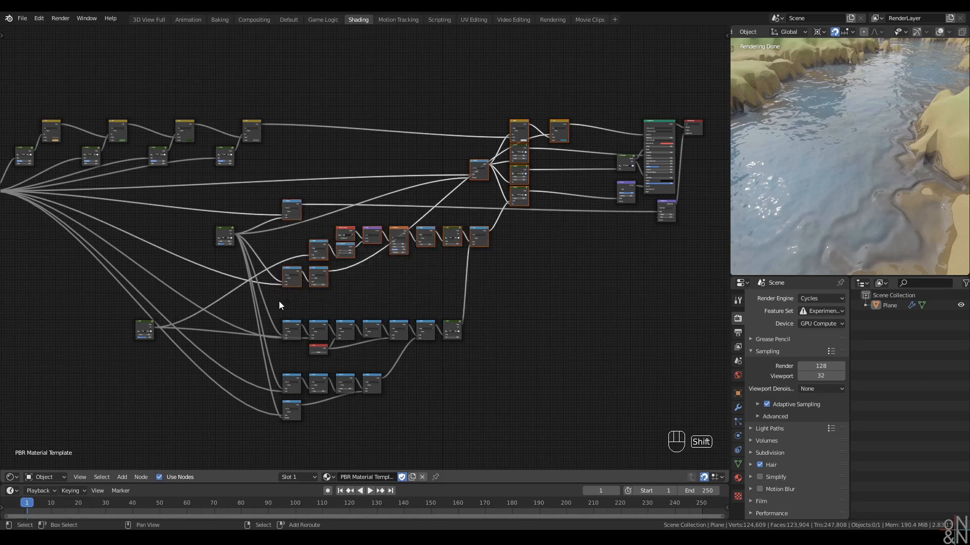
middle_click_drag(491, 326, 500, 261)
left_click_drag(482, 248, 274, 399, "shift")
middle_click_drag(280, 340, 360, 322)
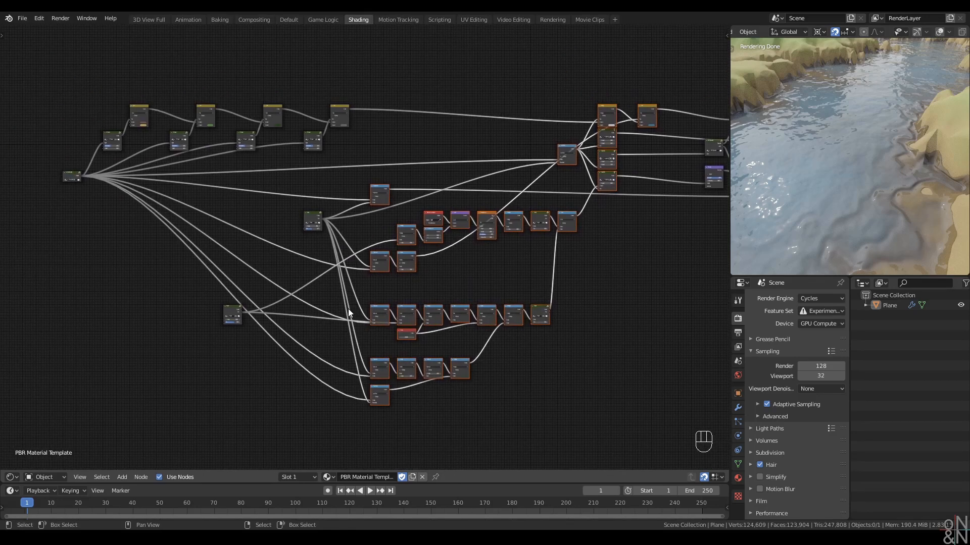
Move the water level Fader and the offset Fader well left of the water nodes, with the level Fader above
scroll(347, 308, "up", 2)
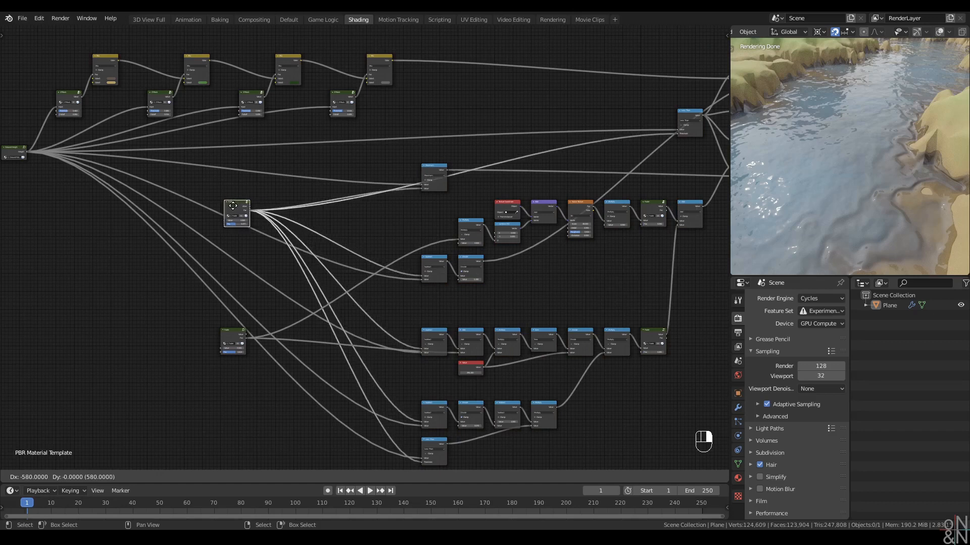
left_click(229, 204)
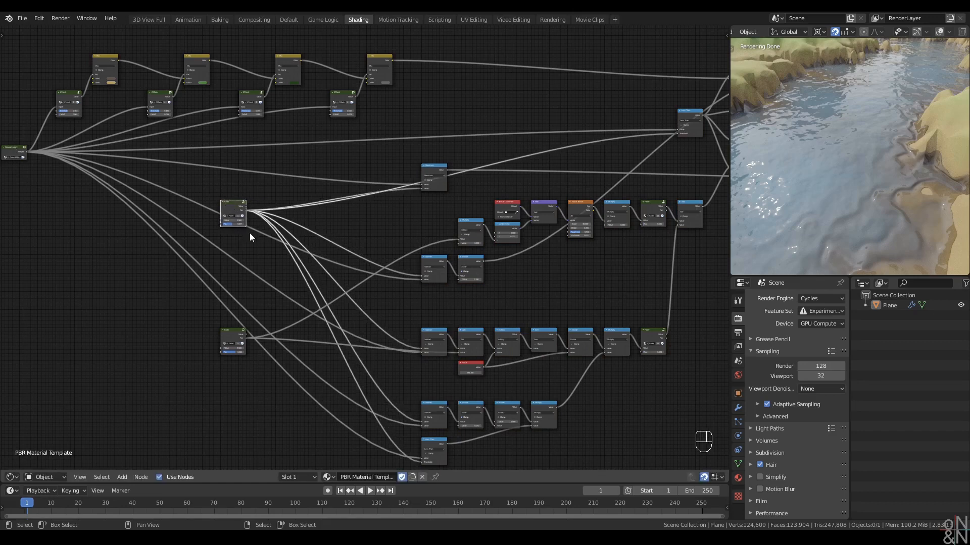
key("g")
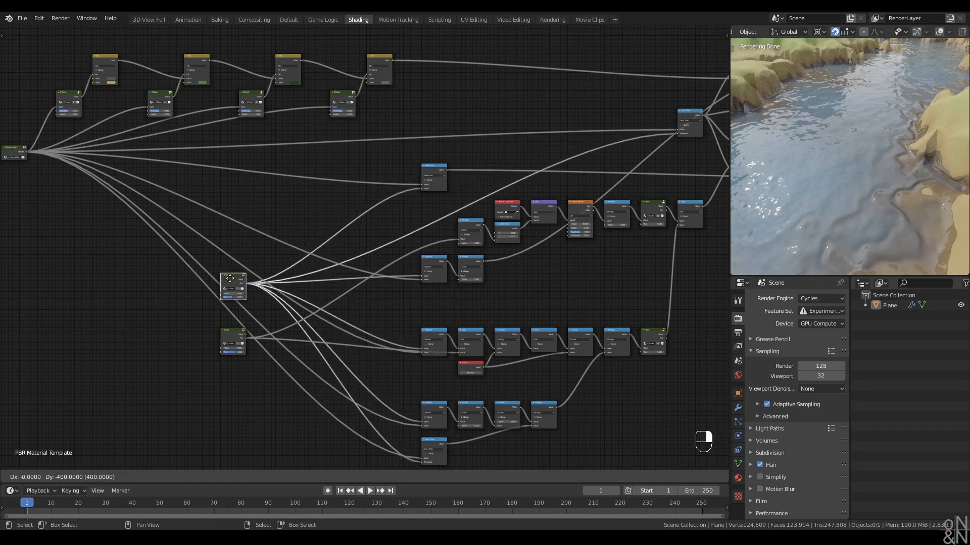
left_click(229, 280)
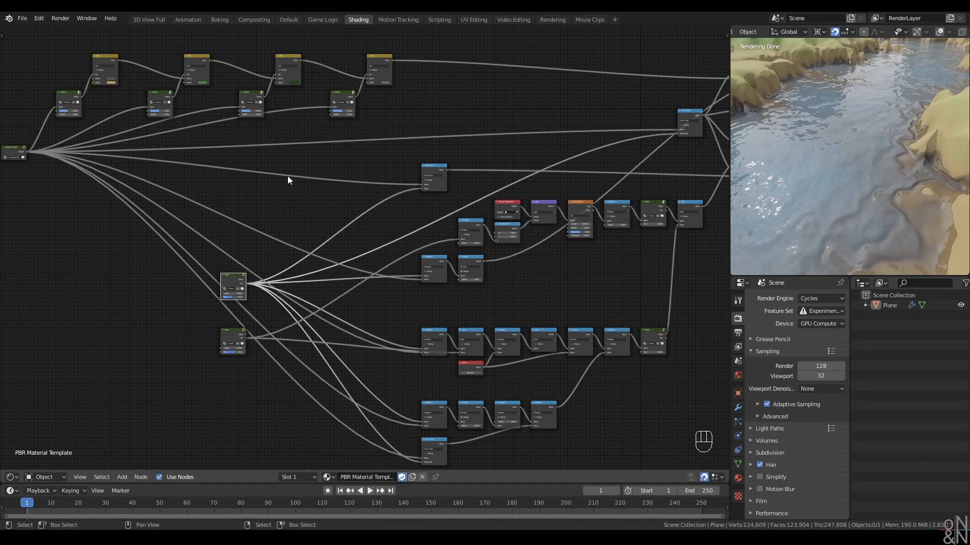
right_click_drag(230, 282, 135, 286)
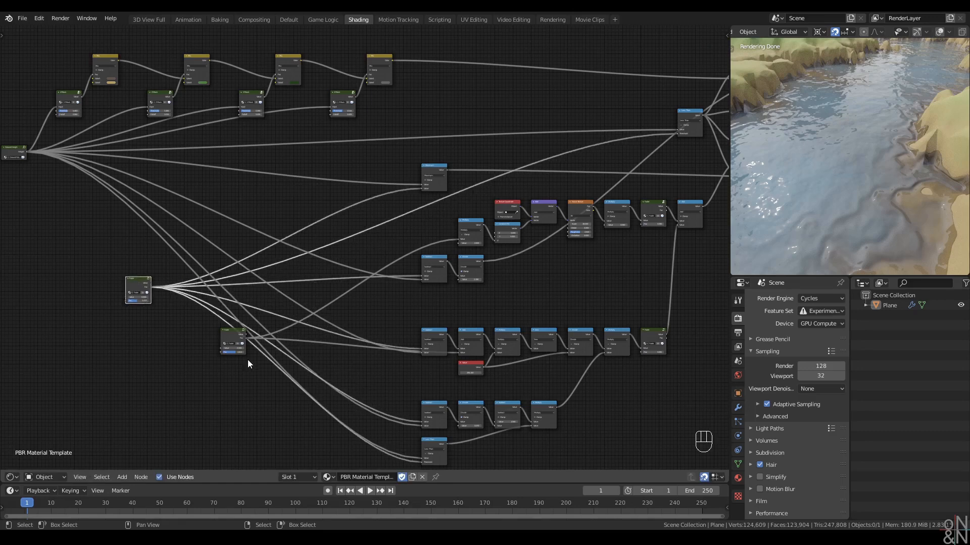
right_click_drag(230, 339, 143, 386)
right_click_drag(136, 283, 73, 320)
scroll(323, 237, "down", 2)
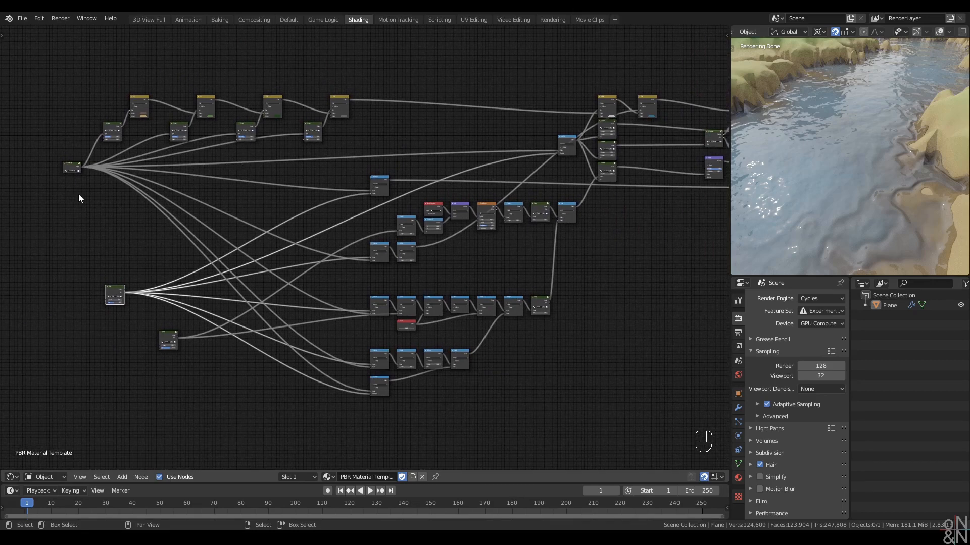
Insert reroutes on the links running from the height node and from the water level Fader to the water nodes
left_click(69, 168)
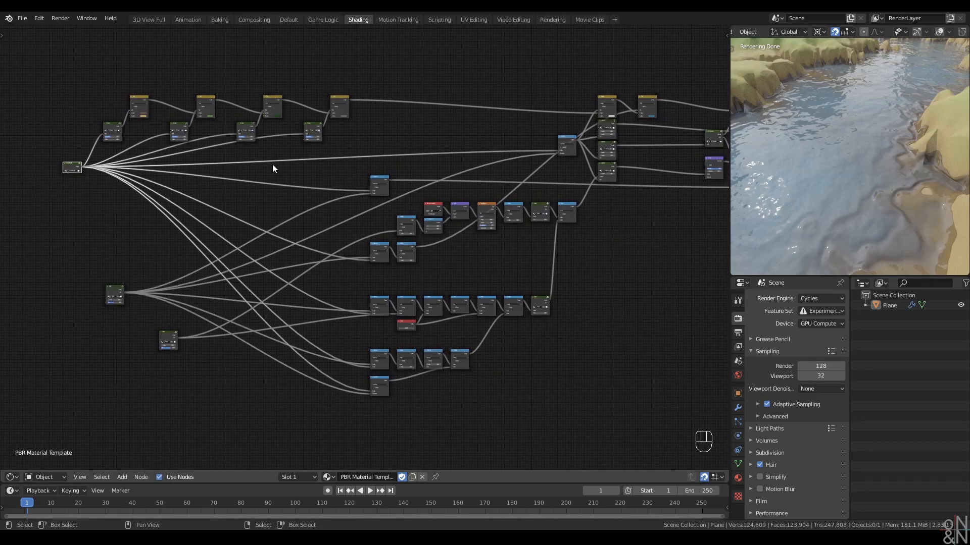
key("g")
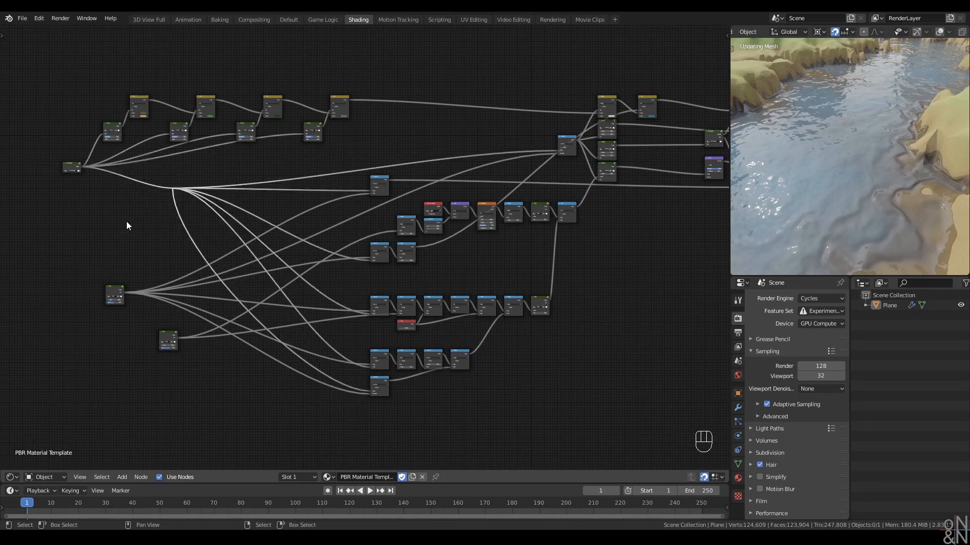
left_click(168, 221)
right_click_drag(167, 259, 189, 326, "shift")
key("g")
left_click(190, 208)
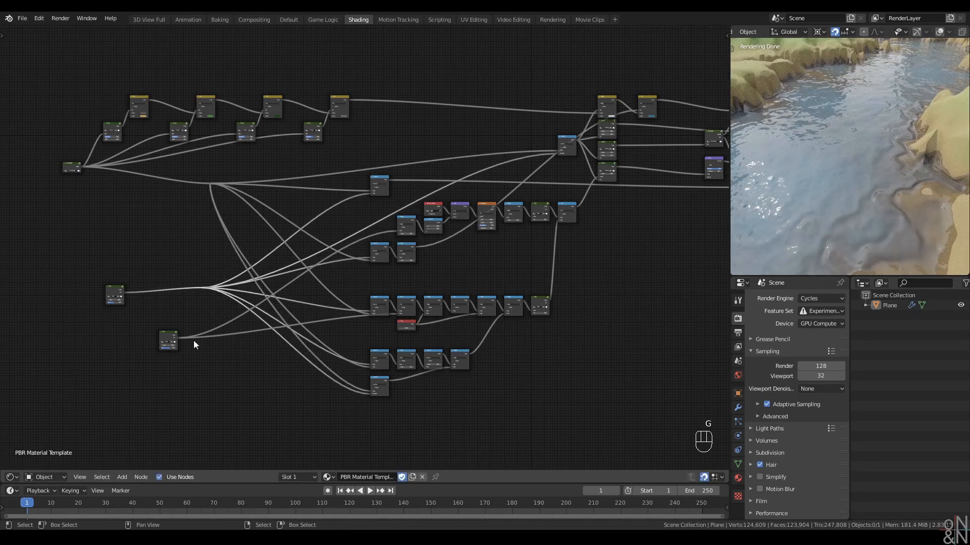
Position a reroute on the offset Fader's outgoing links and place that Fader directly below the water level Fader
key("g")
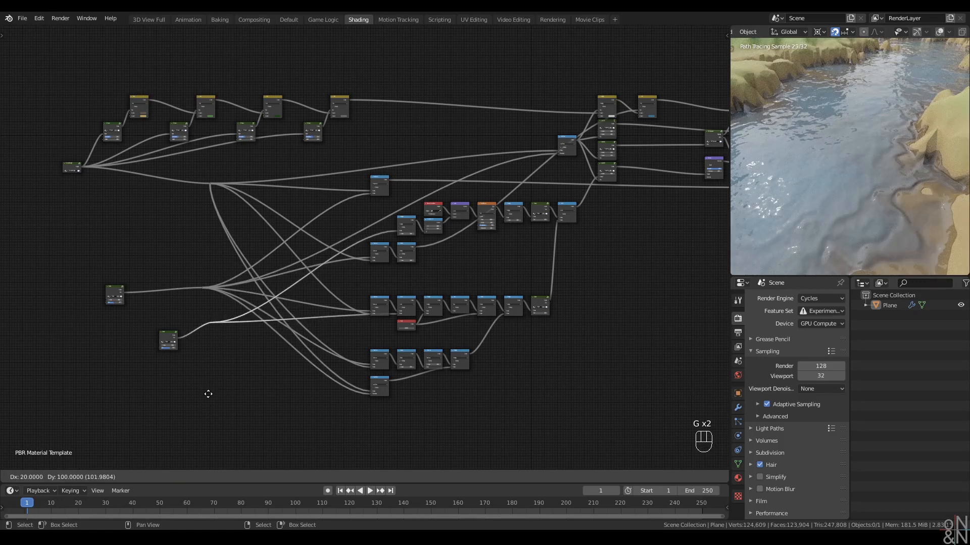
left_click(206, 392)
left_click_drag(164, 336, 113, 328)
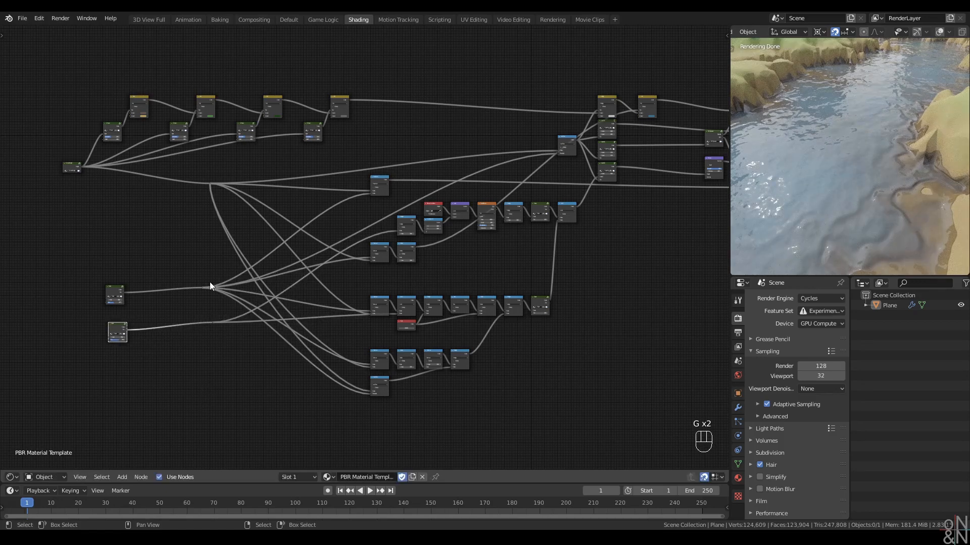
Select the three reroutes and all water mixing, noise and wave nodes, and combine them into a node group
left_click_drag(200, 173, 246, 386)
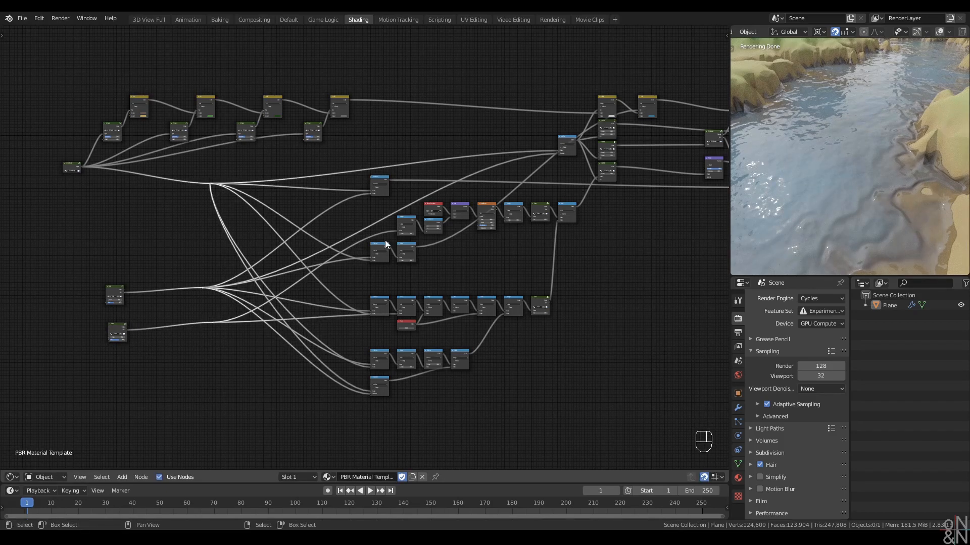
middle_click_drag(386, 243, 317, 262)
scroll(317, 262, "down", 1)
left_click_drag(599, 102, 491, 204)
left_click(331, 202, "shift")
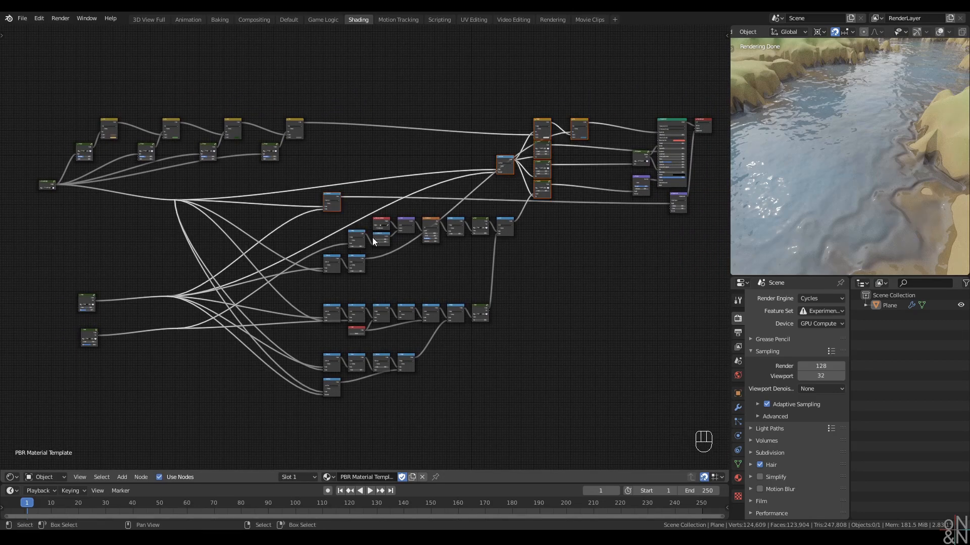
left_click_drag(309, 206, 549, 286, "shift")
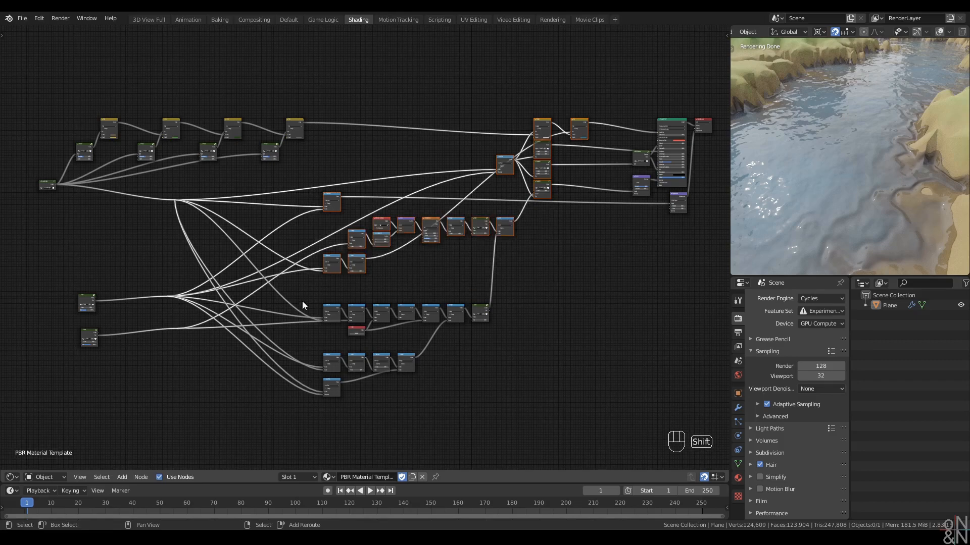
left_click_drag(292, 286, 543, 430, "shift")
key("ctrl+g")
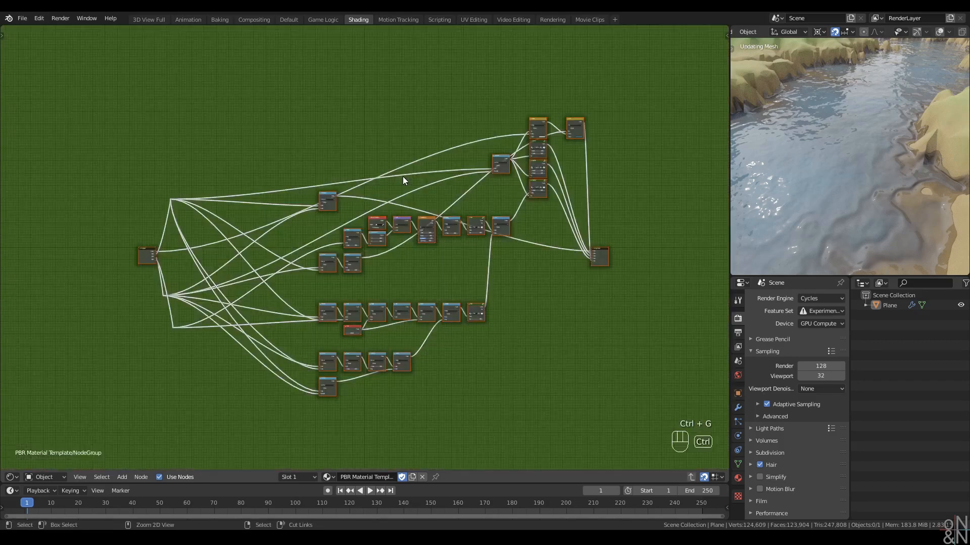
Move all the nodes inside the new group toward the centre of the node canvas
scroll(402, 177, "down", 3)
key("g")
left_click(447, 292)
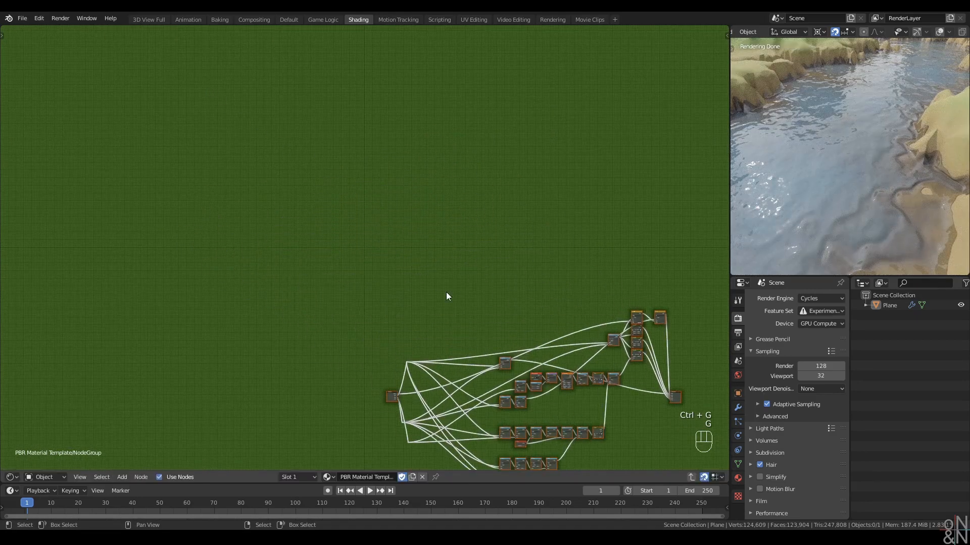
key("g")
left_click(283, 165)
scroll(284, 165, "up", 2)
scroll(284, 165, "up", 6)
key("g")
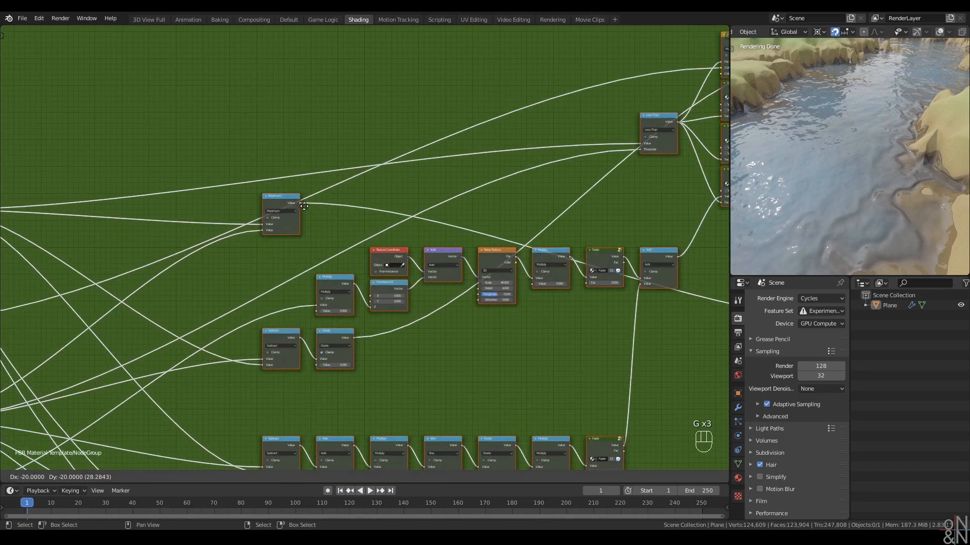
left_click(298, 204)
scroll(297, 205, "down", 5)
left_click(293, 205)
scroll(347, 148, "up", 4)
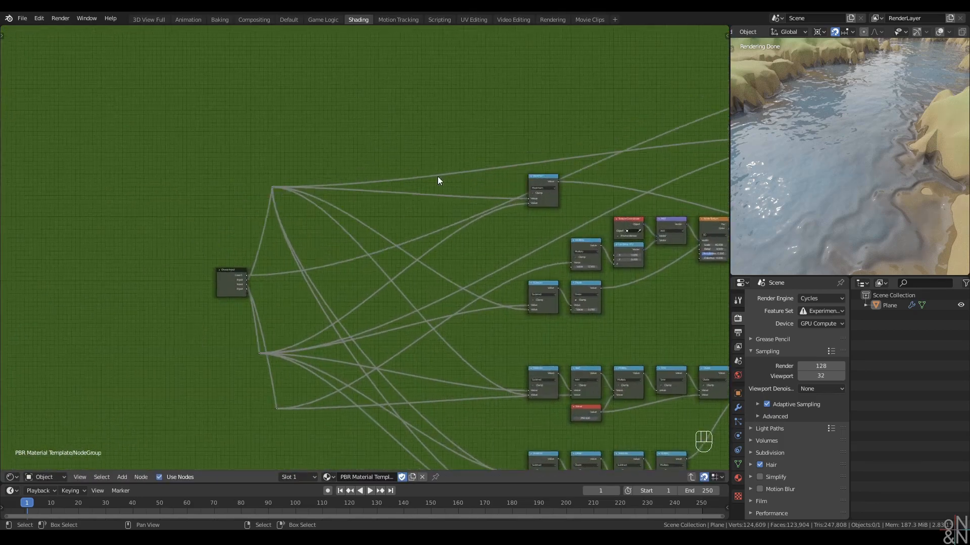
Space the Group Input further left of the reroutes and place the Group Output beside the final Mix nodes
left_click_drag(228, 273, 111, 272)
scroll(124, 262, "down", 4)
middle_click_drag(573, 277, 239, 313)
key("g")
left_click(533, 178)
scroll(555, 228, "up", 2)
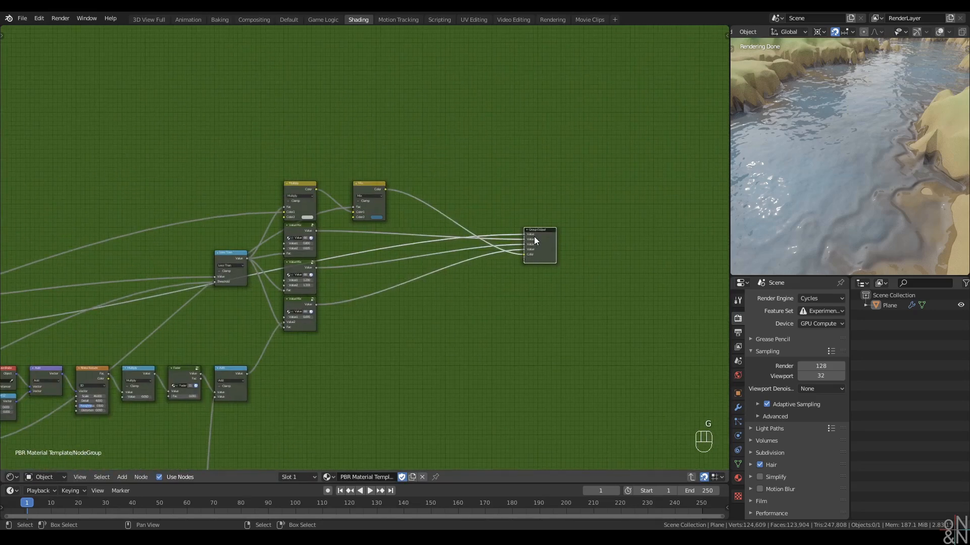
key("g")
left_click(476, 213)
scroll(476, 213, "down", 6)
middle_click_drag(475, 213, 702, 157)
middle_click_drag(91, 305, 269, 233)
scroll(269, 232, "up", 8)
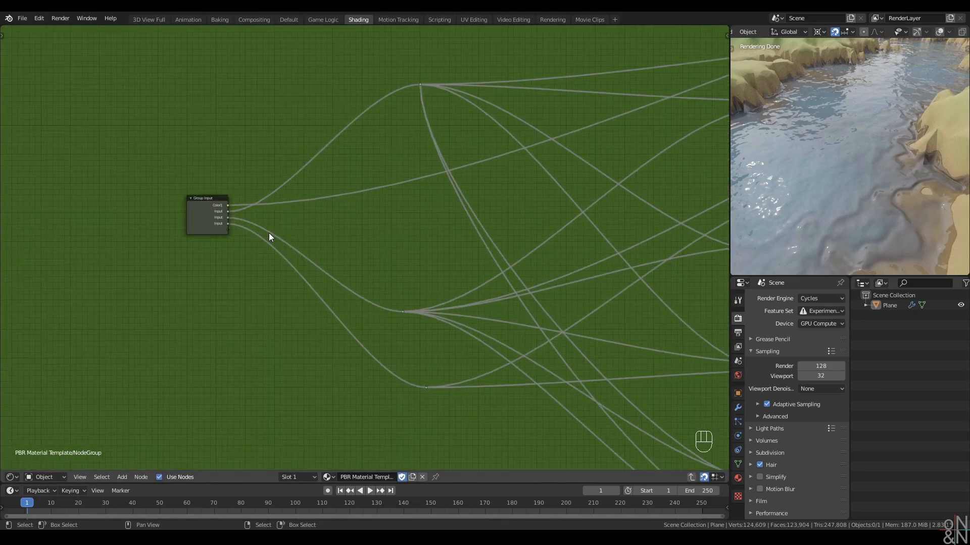
Exit the node group and place the group node just right of the last terrain color Mix node
key("ctrl+Tab")
middle_click_drag(338, 205, 434, 257)
key("g")
left_click(429, 165)
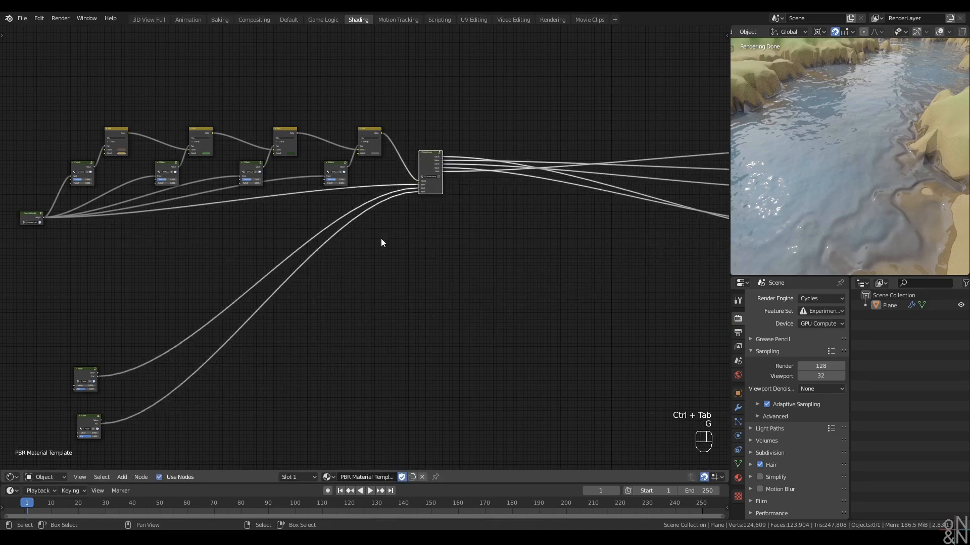
Move both Faders up close to the group node's inputs and nudge the group node slightly down and right
left_click_drag(141, 343, 71, 440)
key("g")
left_click(325, 287)
scroll(325, 286, "up", 9)
middle_click_drag(325, 286, 314, 378)
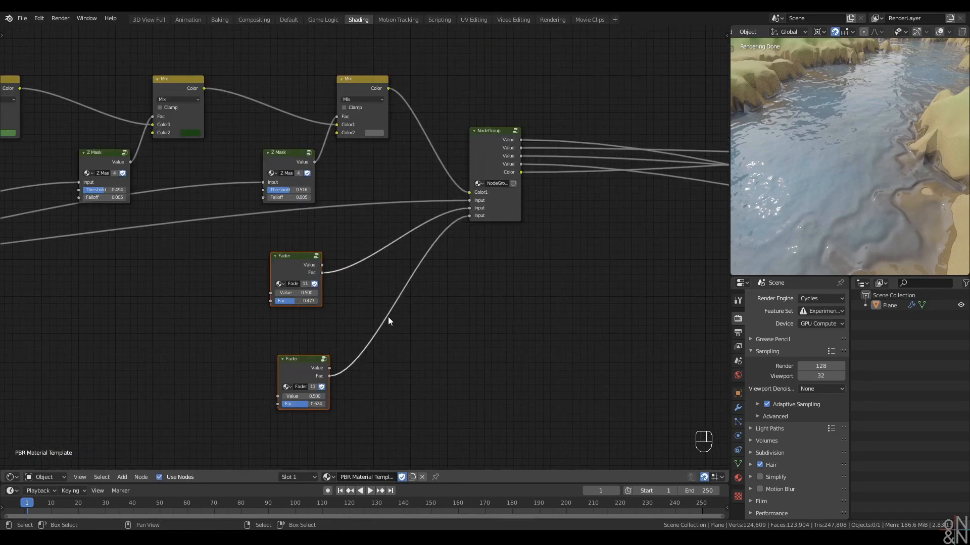
left_click(300, 368)
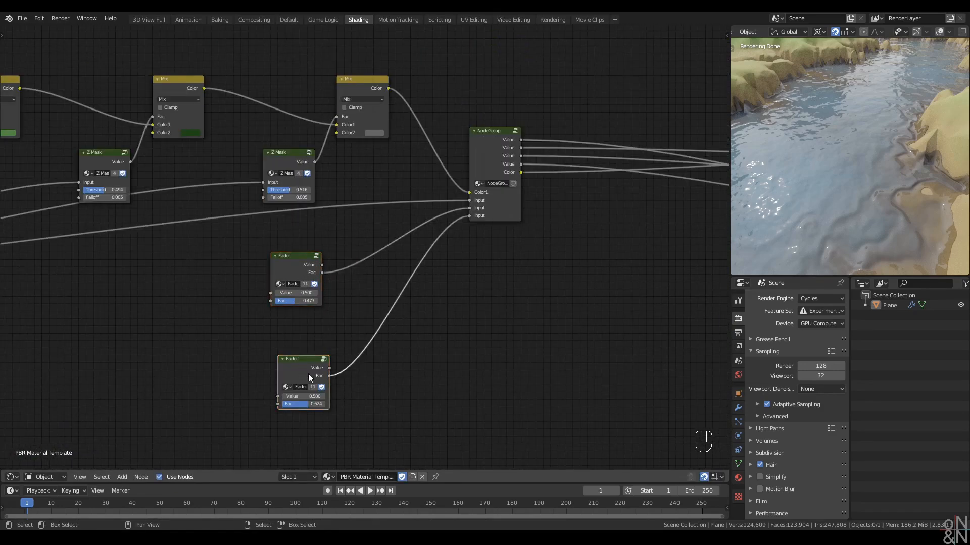
left_click(491, 148, "shift")
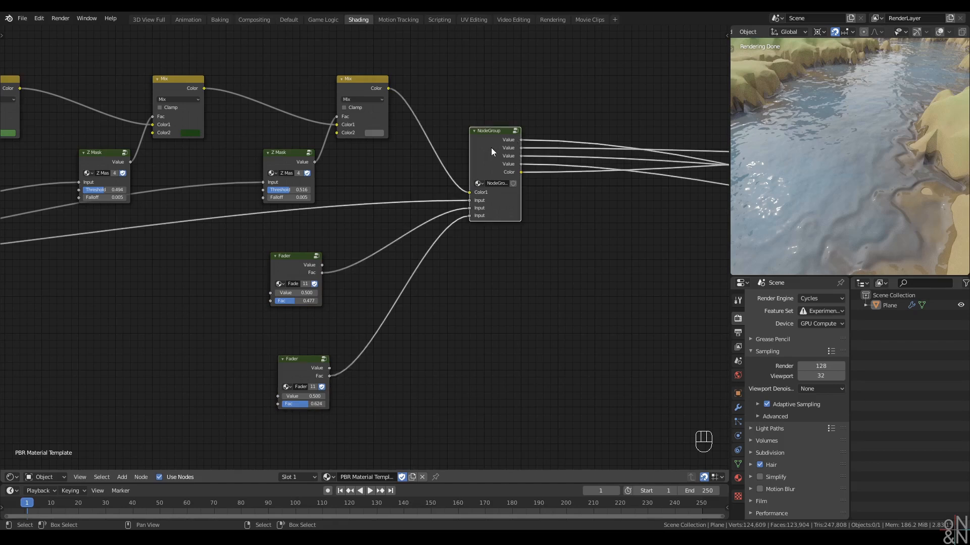
left_click_drag(490, 147, 505, 169)
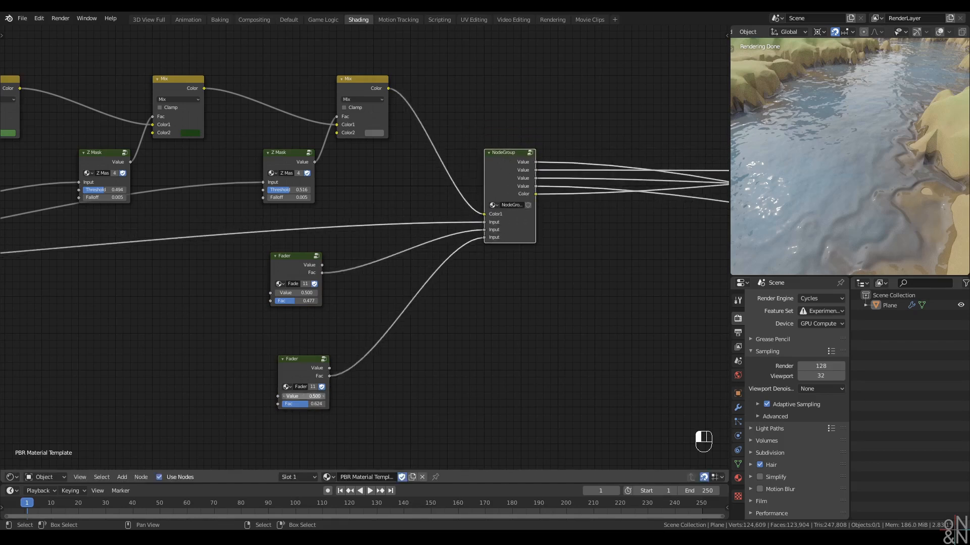
Nudge the upper Fader slightly down and right, closer to the lower Fader
left_click(283, 268)
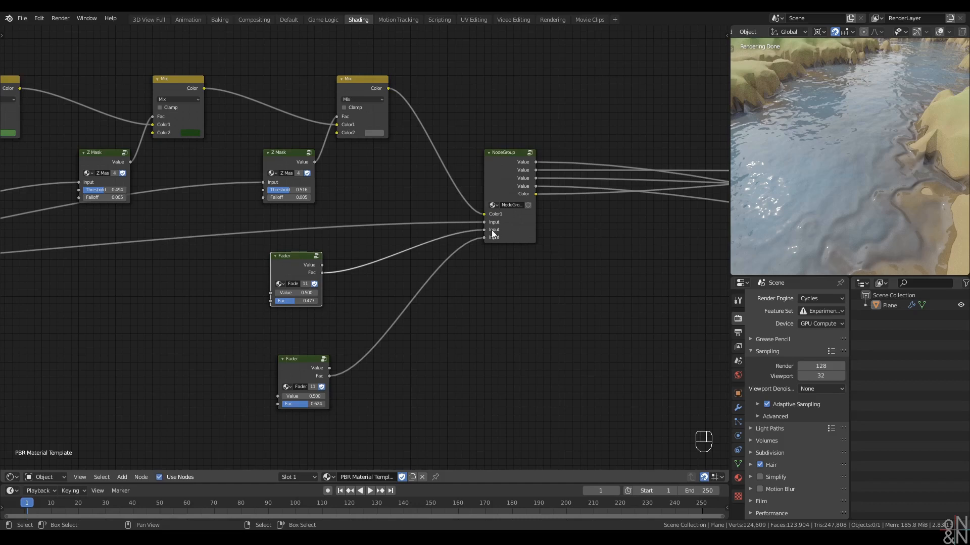
mouse_move(485, 230)
left_mouse_down()
mouse_move(437, 241)
mouse_move(483, 230)
left_mouse_up()
left_click_drag(301, 259, 316, 274)
left_click(415, 341)
Enter the water node group and move its Group Input node further left, away from the reroutes
key("Tab")
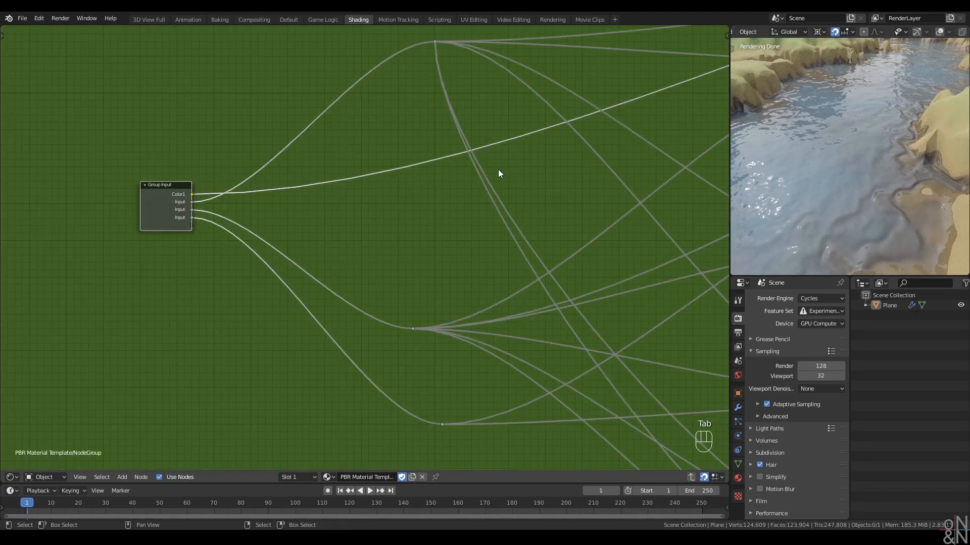
key("alt+a")
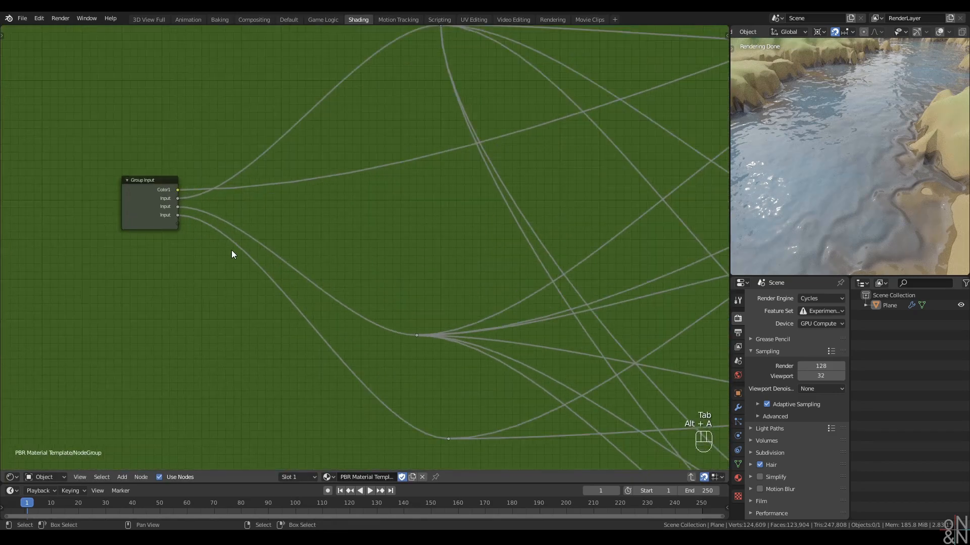
middle_click_drag(231, 250, 297, 183)
left_click_drag(204, 145, 117, 183)
key("alt+a")
Add a Value node below the Group Input and drive its value with the current frame number through a # expression
middle_click_drag(200, 385, 250, 275)
middle_click_drag(191, 266, 176, 310)
key("q")
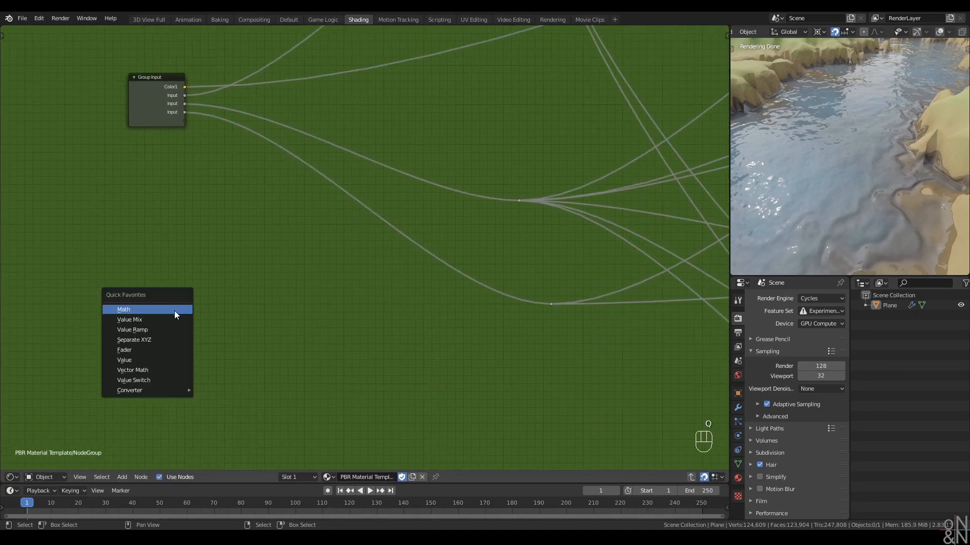
left_click(162, 359)
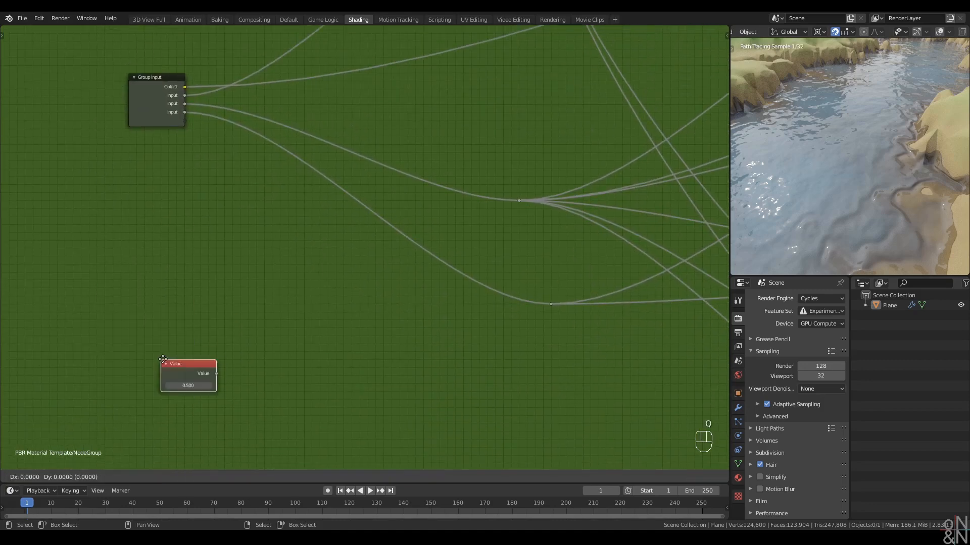
left_click(148, 295)
left_click(169, 331)
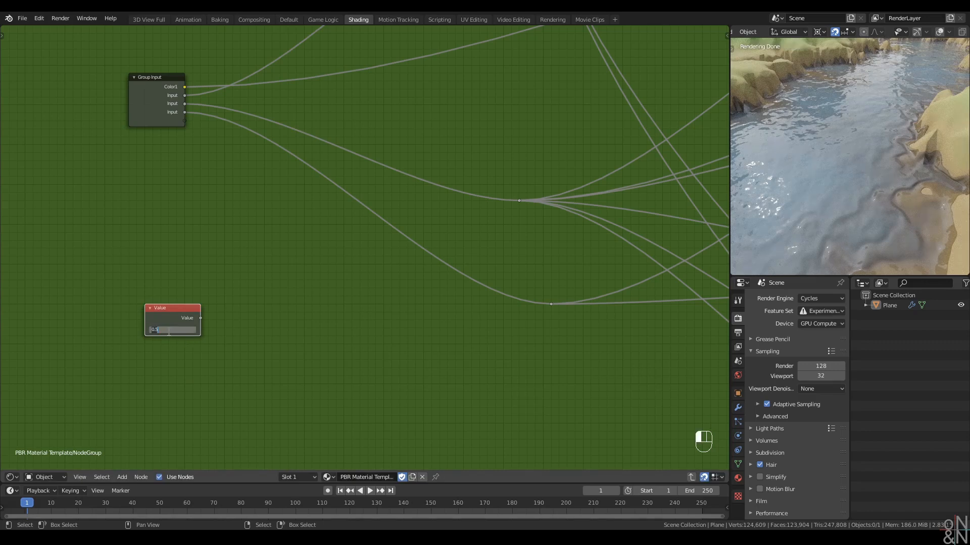
type("#")
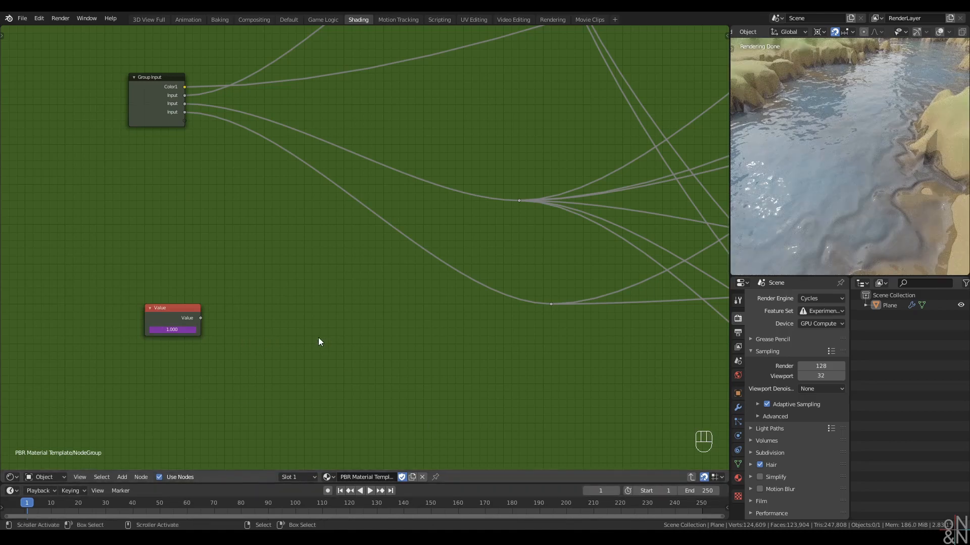
Add a Math node fed by the frame-driven Value node and set it to Divide by 60
type("q")
left_click(235, 270)
left_click(227, 305)
right_click_drag(183, 318, 264, 319, "alt")
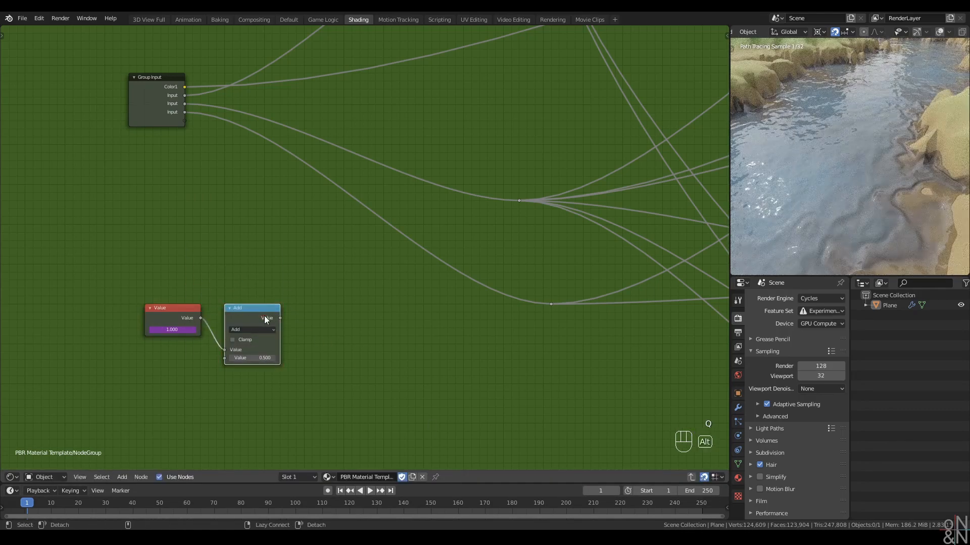
left_click(253, 330)
left_click(253, 360)
left_click(249, 358)
type("60")
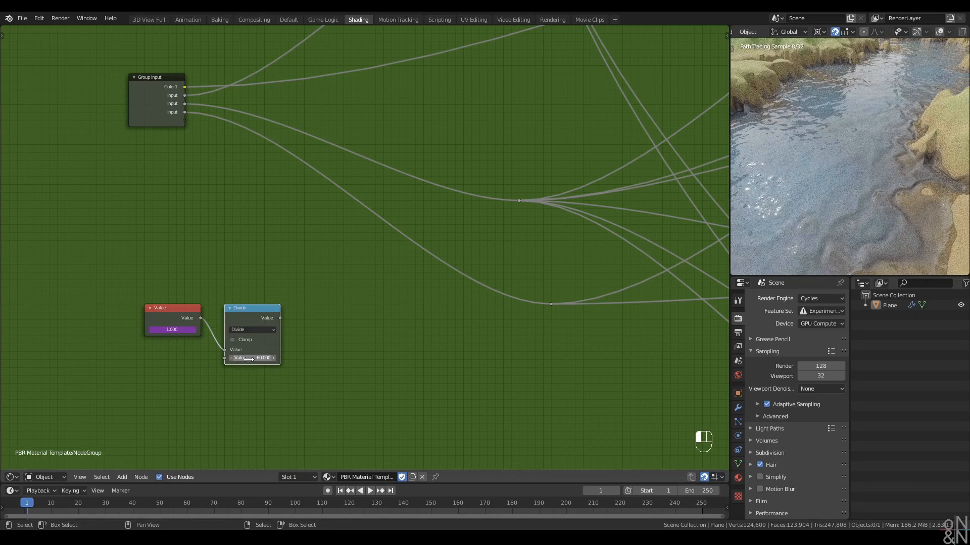
key("Return")
Shift the Value and Divide nodes left beneath the Group Input and connect the Divide output to the lower reroute
left_click_drag(349, 310, 45, 444)
key("g")
key("x")
left_click(184, 378)
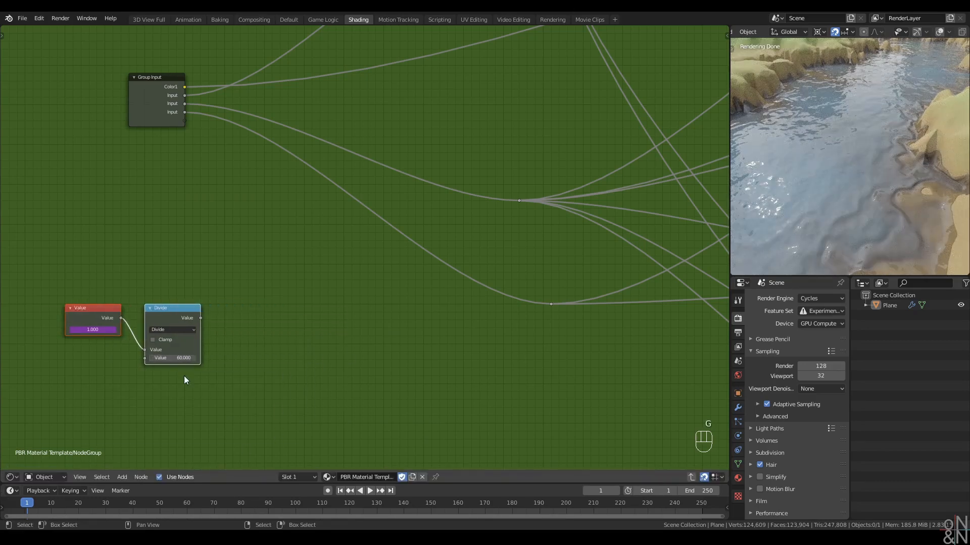
mouse_move(156, 121)
left_mouse_down()
mouse_move(284, 319)
mouse_move(201, 318)
left_mouse_up()
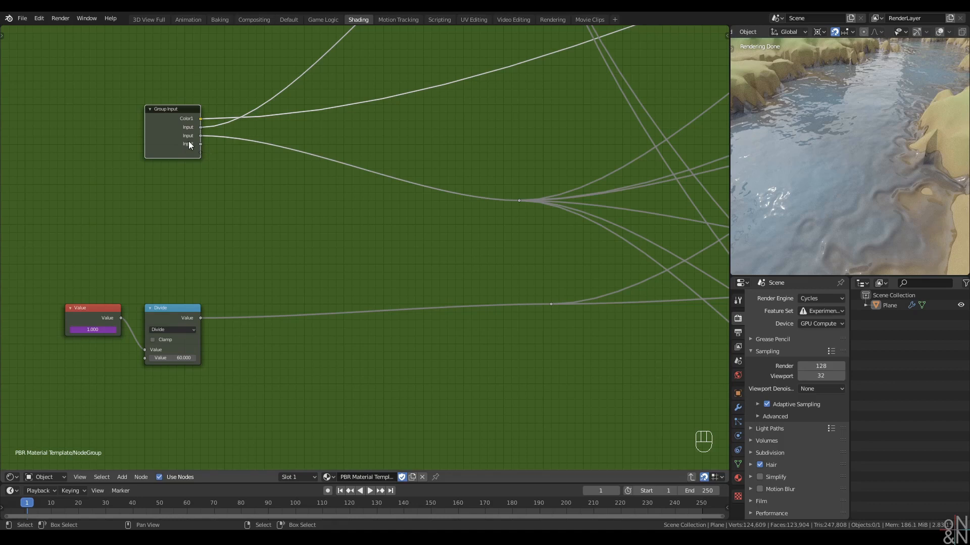
Check the group node from the parent material, return inside the group and play the animation to preview the water
key("ctrl+Tab")
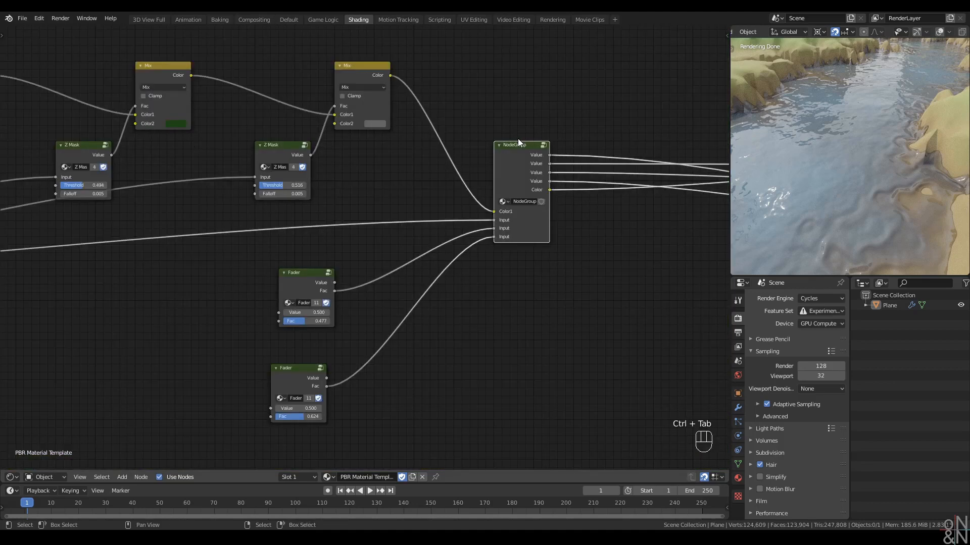
key("Tab")
left_click(188, 314)
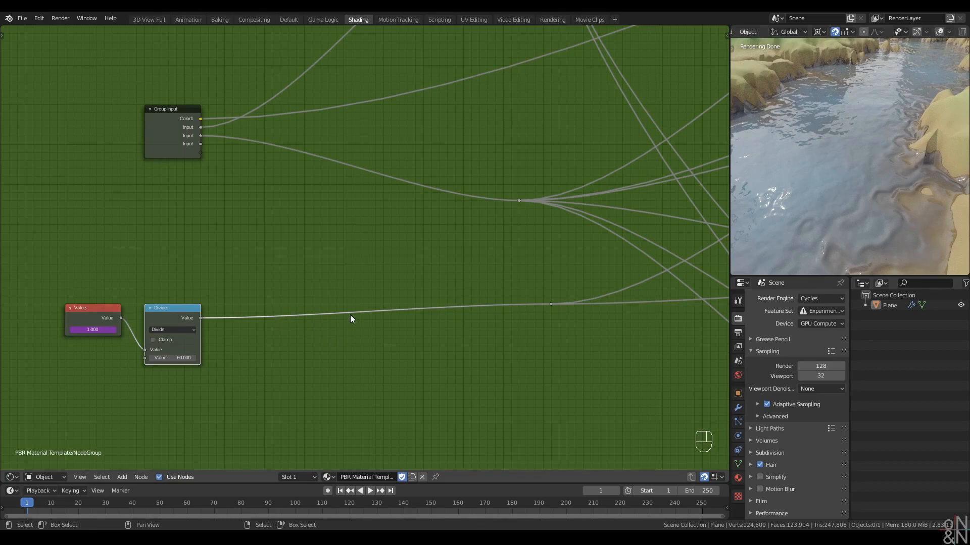
key("space")
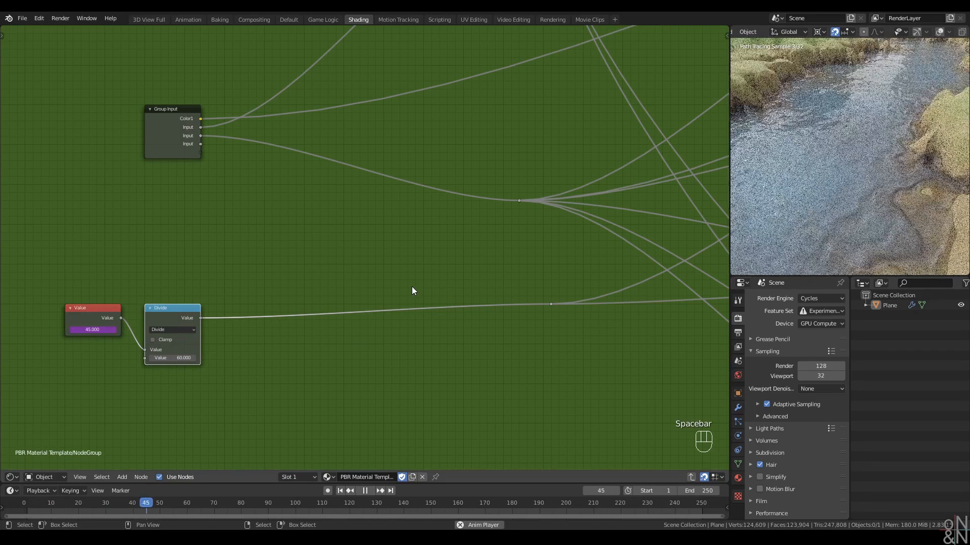
key("space")
Insert a Multiply Math node with a value of 0.25 on the link between Divide and the lower reroute
middle_click_drag(536, 290, 444, 284)
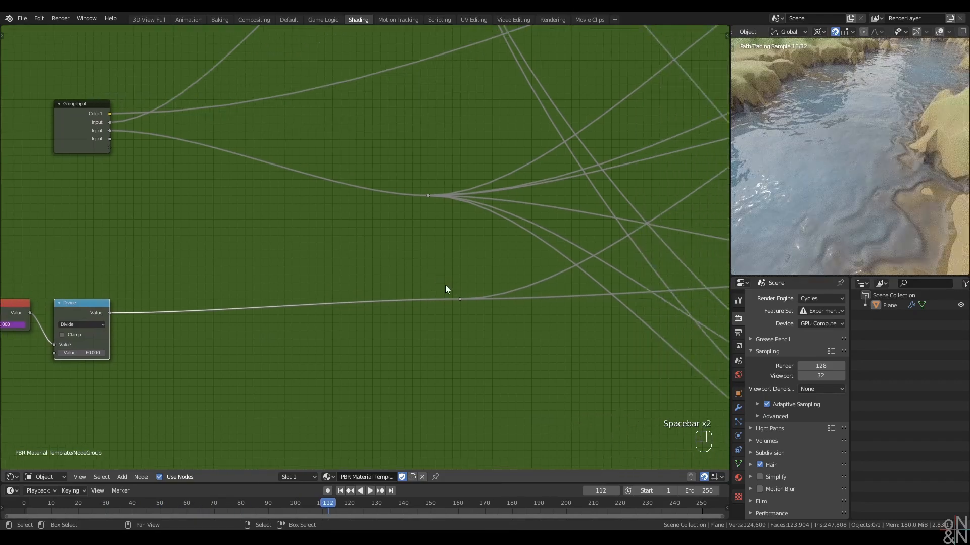
key("q")
left_click(352, 305)
left_click(331, 323)
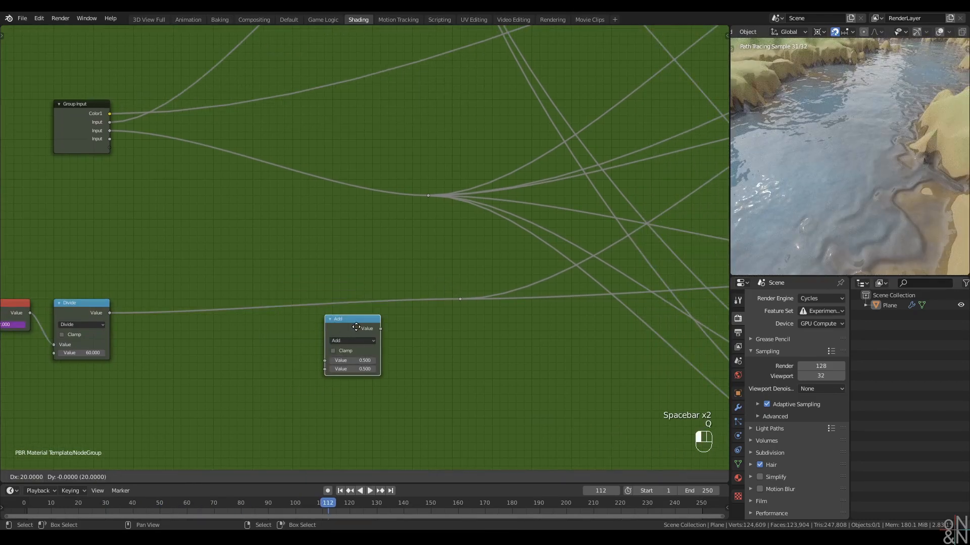
left_click(344, 340)
key("m")
left_click_drag(348, 323, 354, 298)
left_click(356, 370)
key("Return")
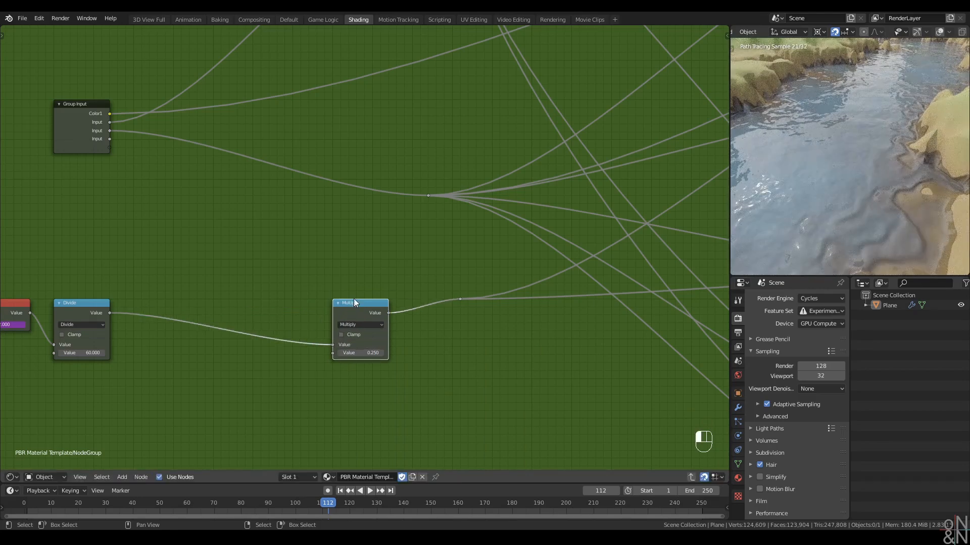
Preview the water animation and set the Multiply node's value to 0.1
key("space")
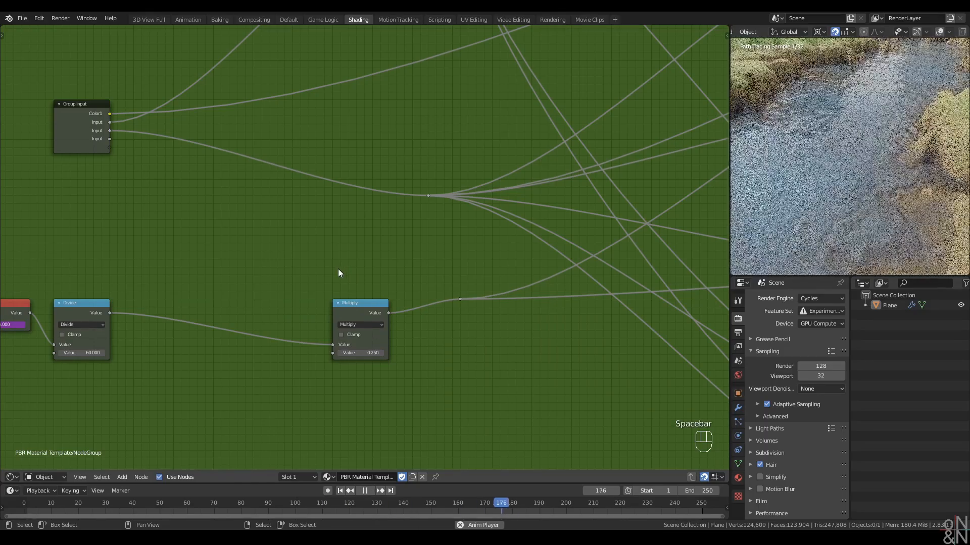
key("space")
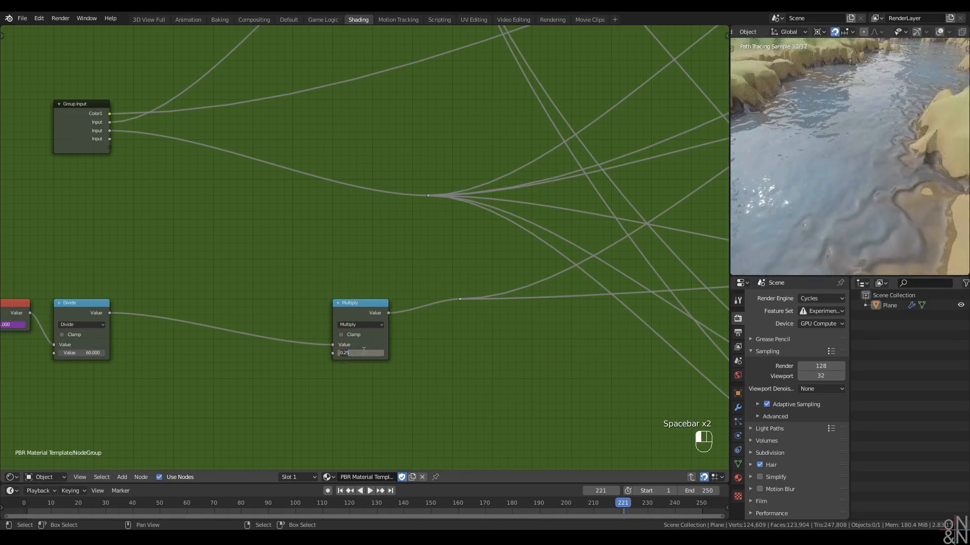
type("0.1")
key("Return")
Play the animation again, reduce the Multiply value to 0.01 and review the water from a wider view of the terrain
key("space")
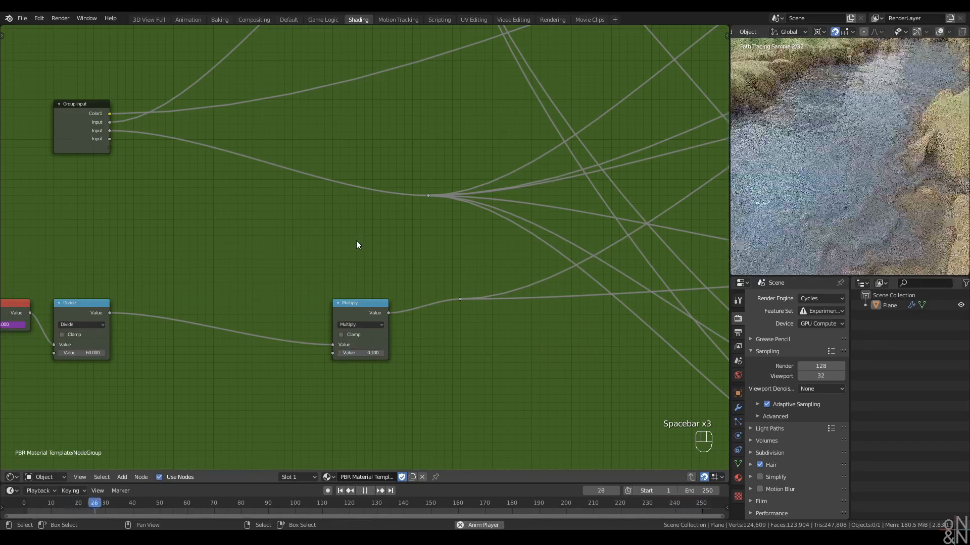
key("space")
left_click(365, 353)
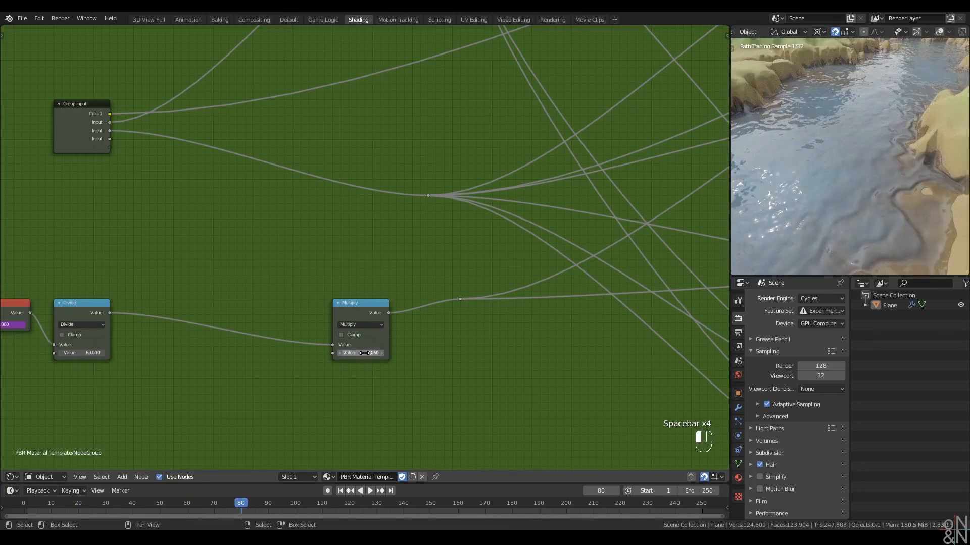
key("space")
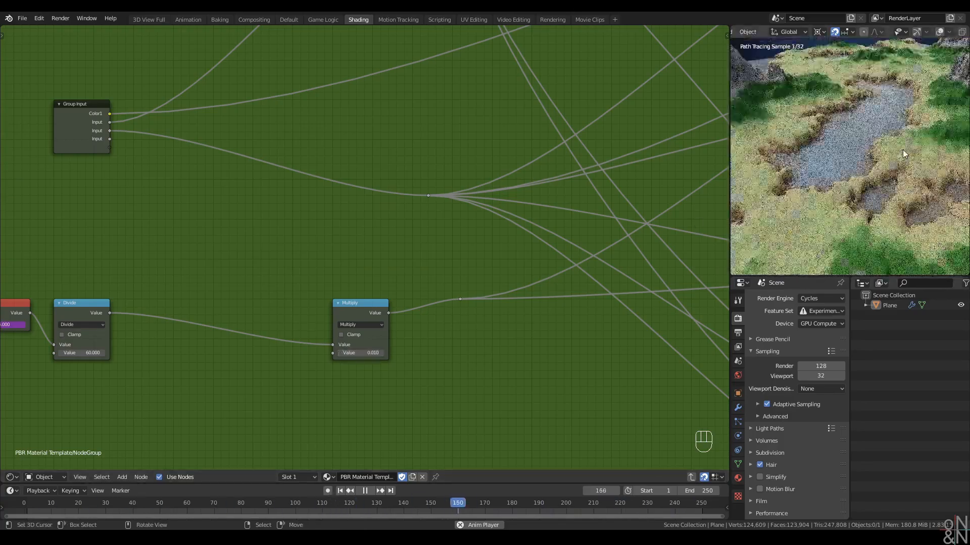
key("space")
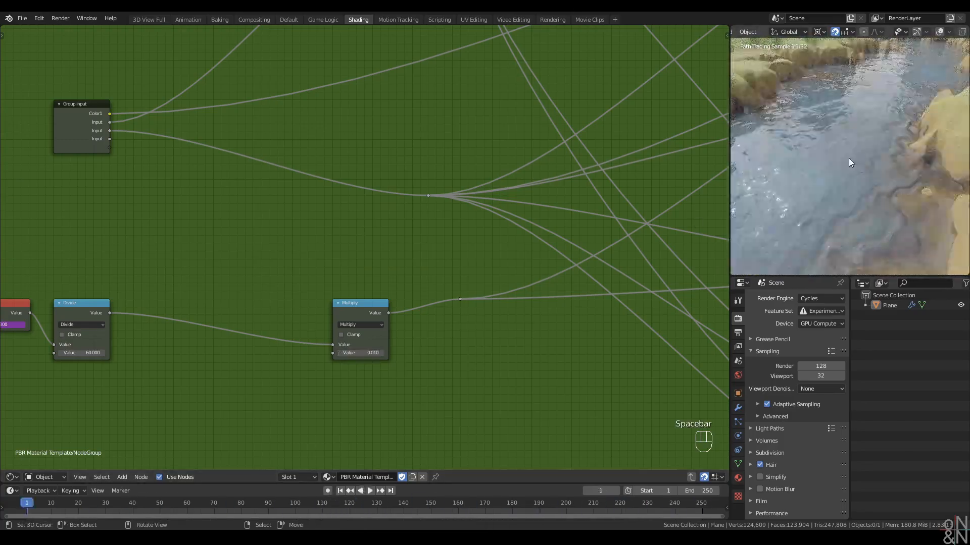
scroll(849, 159, "down", 5)
middle_click_drag(850, 156, 853, 159)
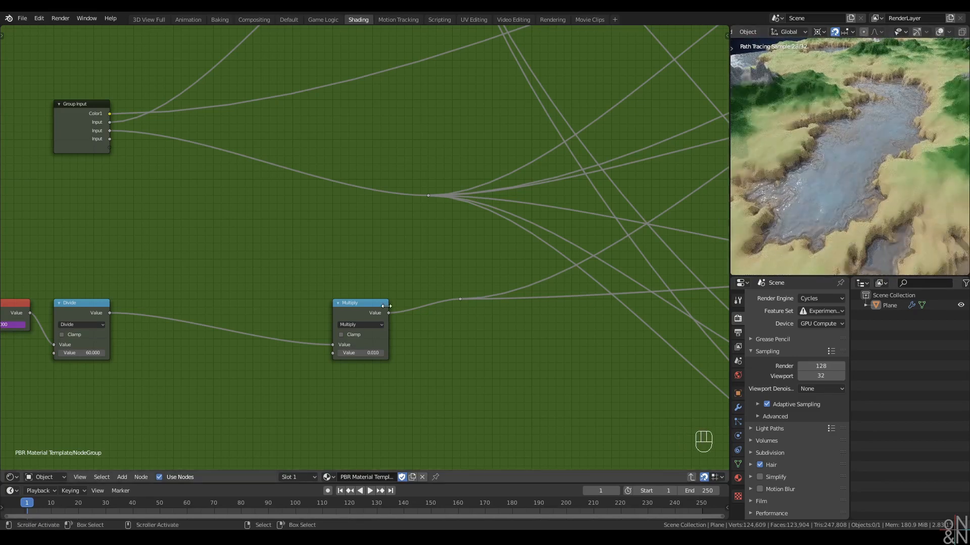
Dissolve the lower reroute so the Multiply node links directly to the downstream water nodes
key("ctrl+x")
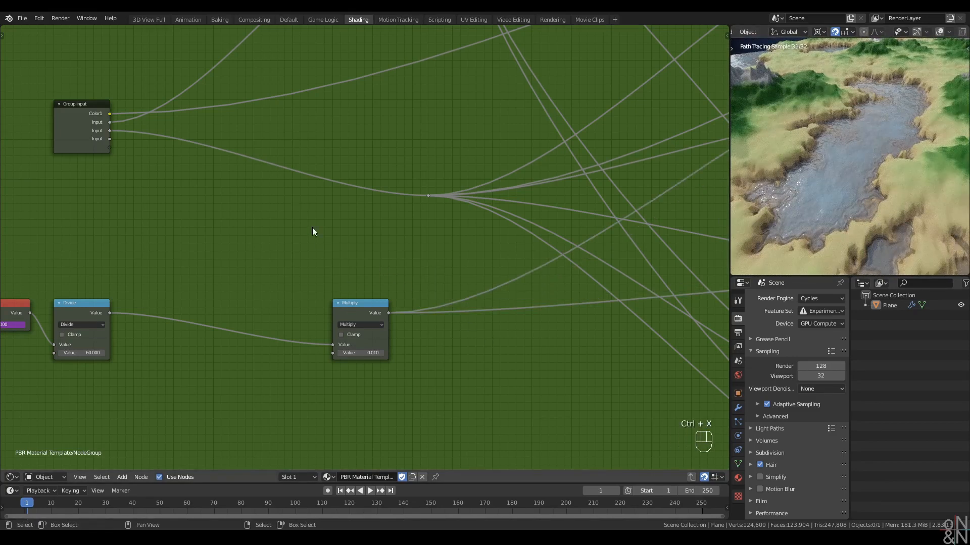
scroll(313, 228, "down", 1)
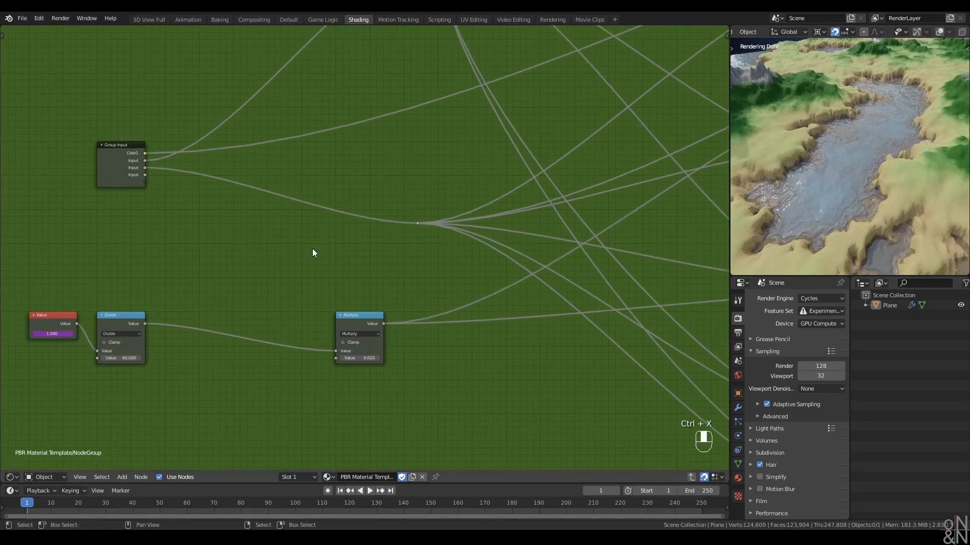
middle_click_drag(247, 212, 356, 275)
Check the group node's inputs from the parent material and delete the unused last input from the group's interface
left_click(225, 238)
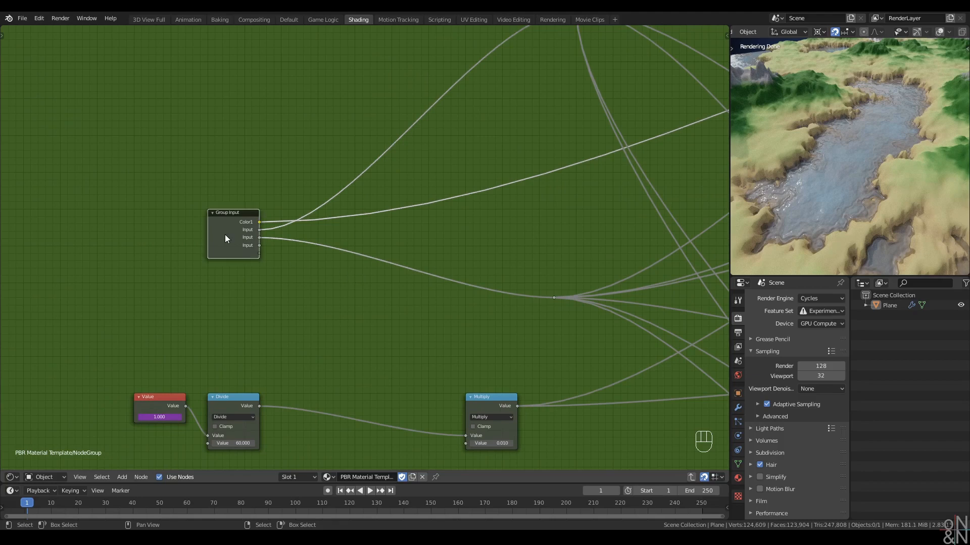
scroll(377, 271, "up", 1)
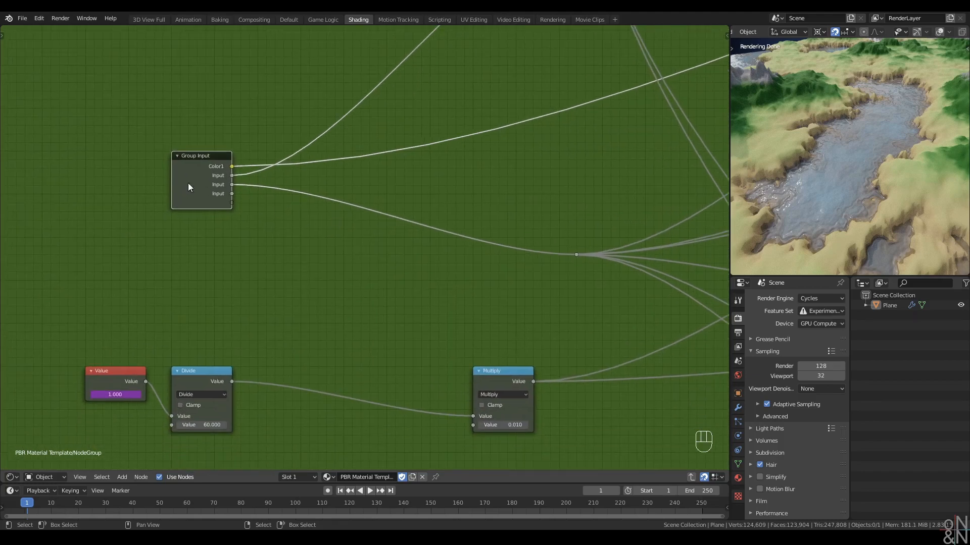
key("ctrl+Tab")
scroll(298, 300, "down", 3)
scroll(425, 270, "up", 2)
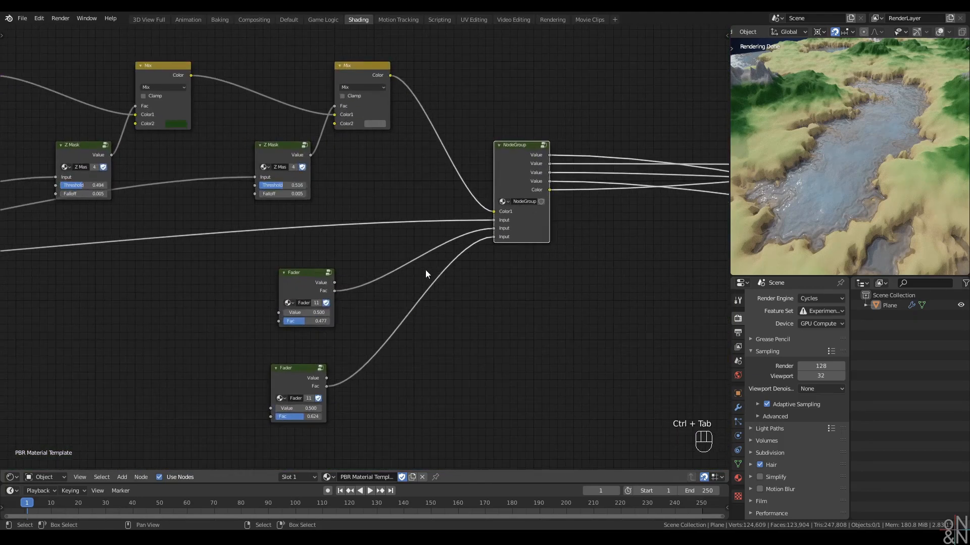
key("Tab")
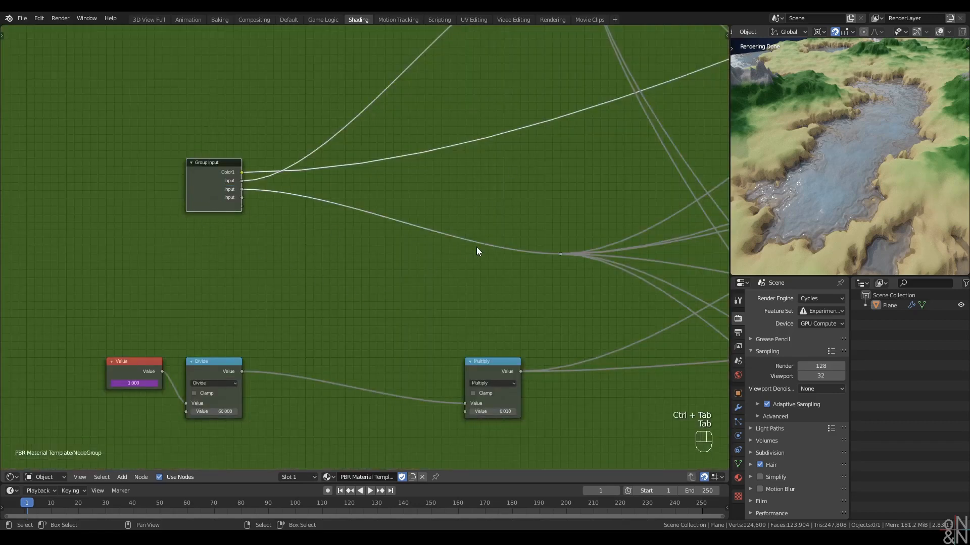
key("n")
left_click(721, 36)
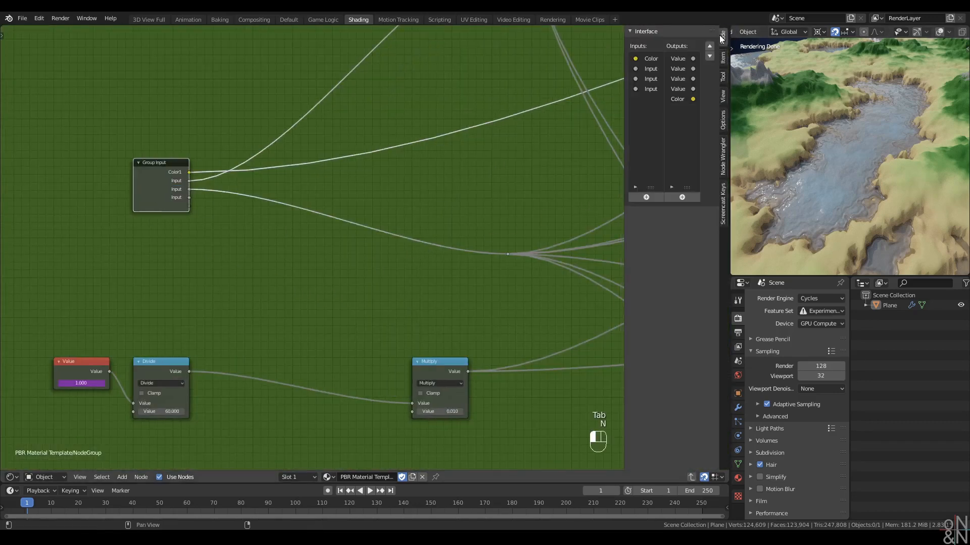
left_click(649, 90)
left_click(709, 210)
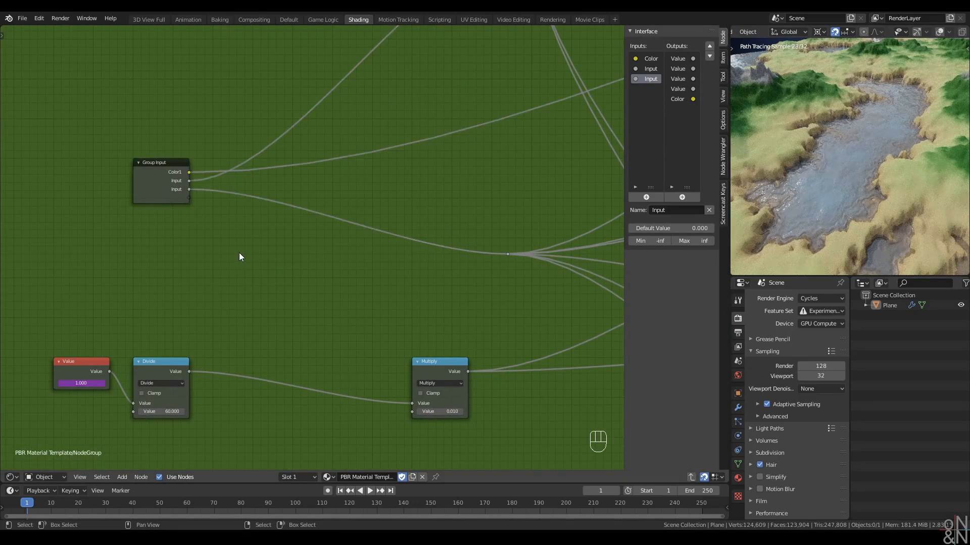
Add a Fader node between the Group Input and the Divide node, and move the Group Input further left
middle_click_drag(251, 278, 250, 237)
right_click(250, 236)
key("q")
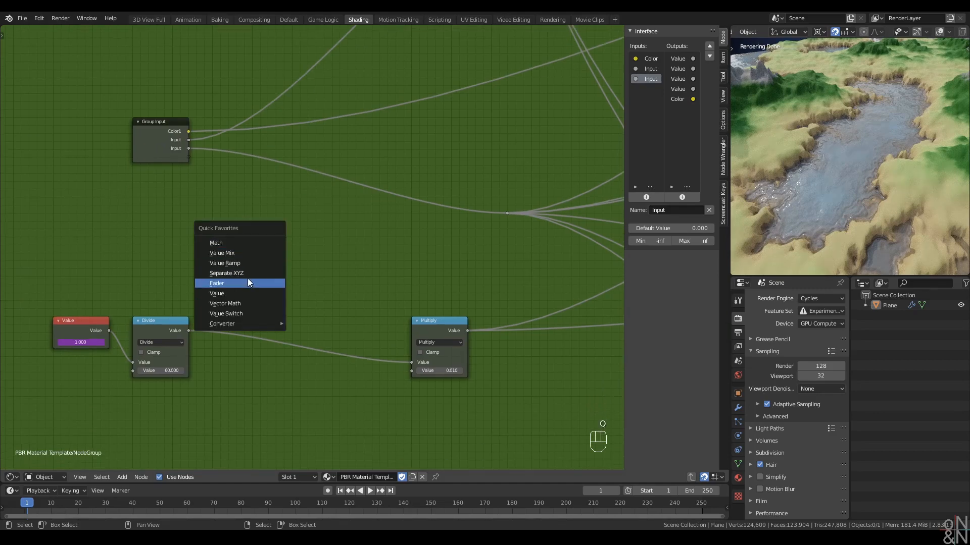
left_click(237, 293)
left_click(218, 200)
left_click(254, 184)
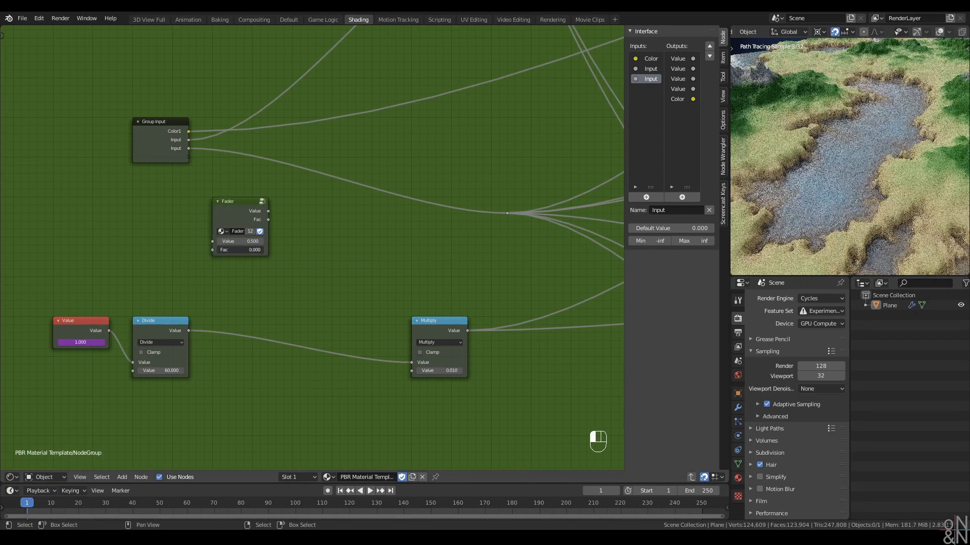
left_click_drag(158, 138, 118, 138)
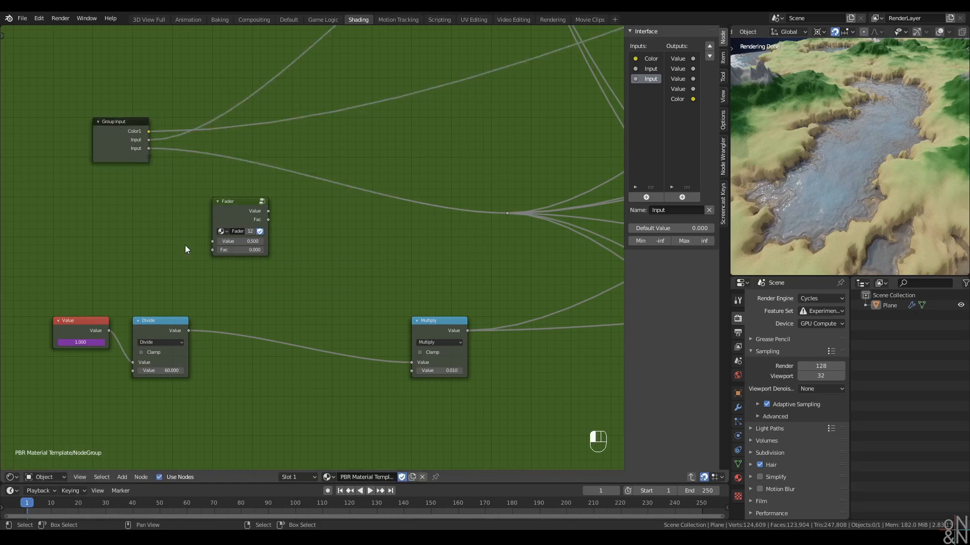
Expose the Fader's Fac as a new group input, delete the Fader node and rename the input as Water Level
left_click_drag(212, 250, 150, 158)
left_click(237, 203)
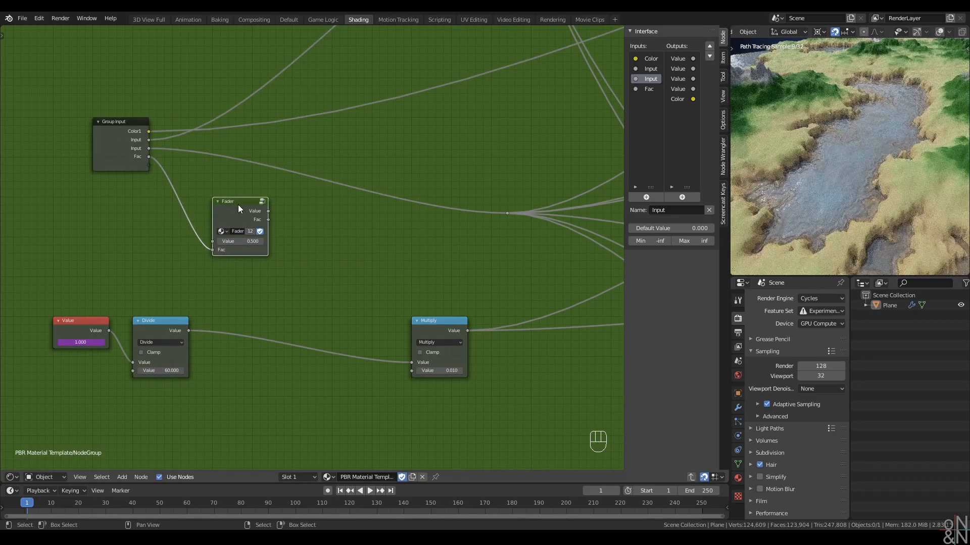
key("x")
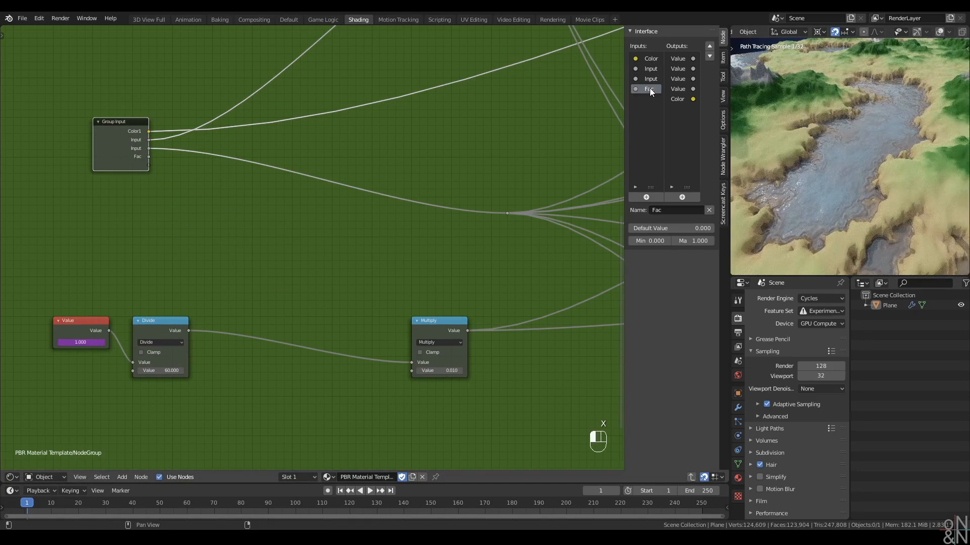
type("Water Level")
key("Return")
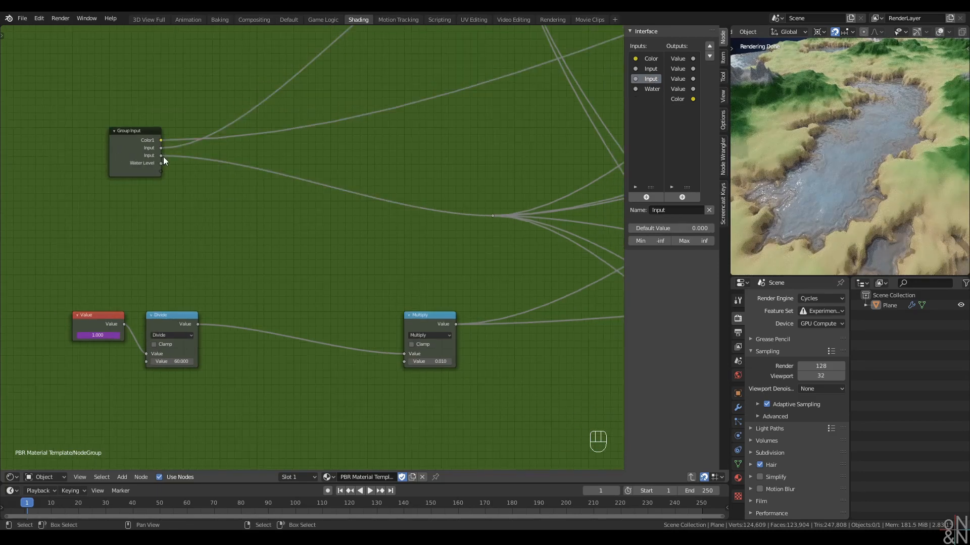
Transfer the links from the second Input socket to Water Level and delete the unused Input from the group's interface
mouse_move(162, 155)
left_mouse_down("ctrl")
mouse_move(174, 165)
mouse_move(161, 164)
left_mouse_up("ctrl")
left_click(134, 149)
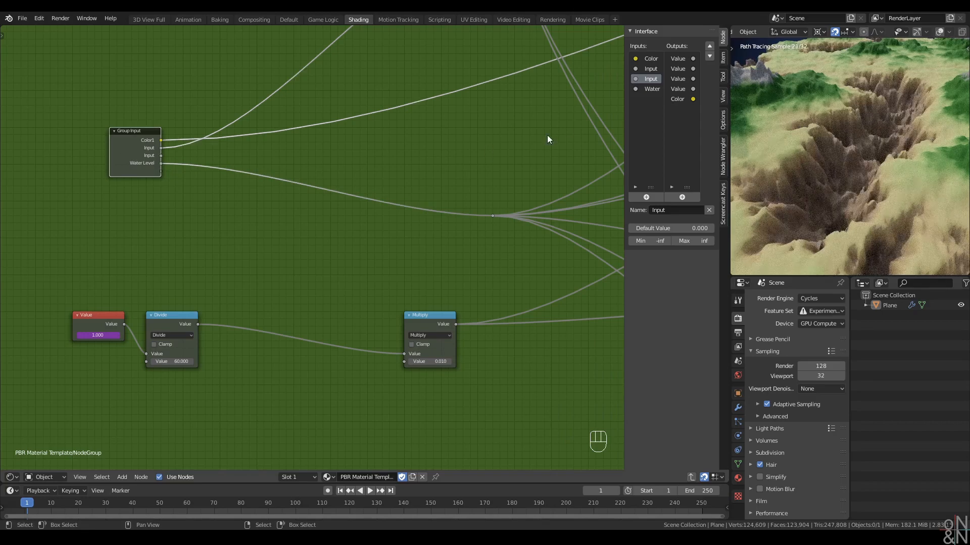
left_click(709, 210)
left_click(232, 215)
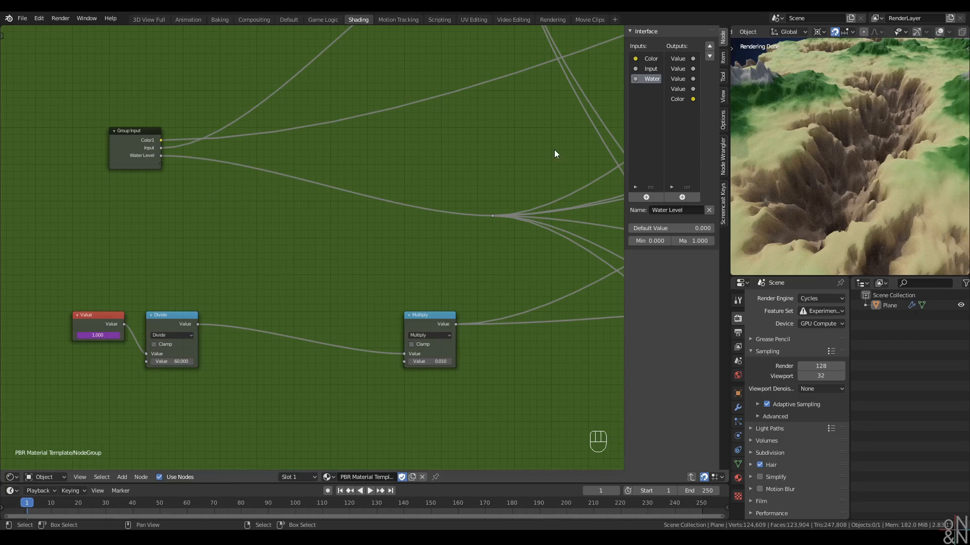
Rename the remaining Input socket in the group's interface as Ground Level
left_click(653, 69)
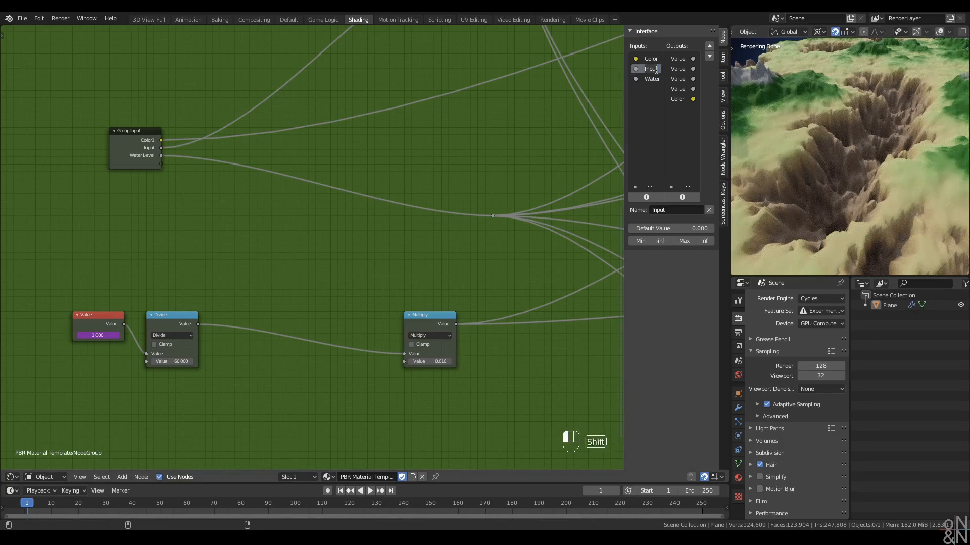
type("Gr")
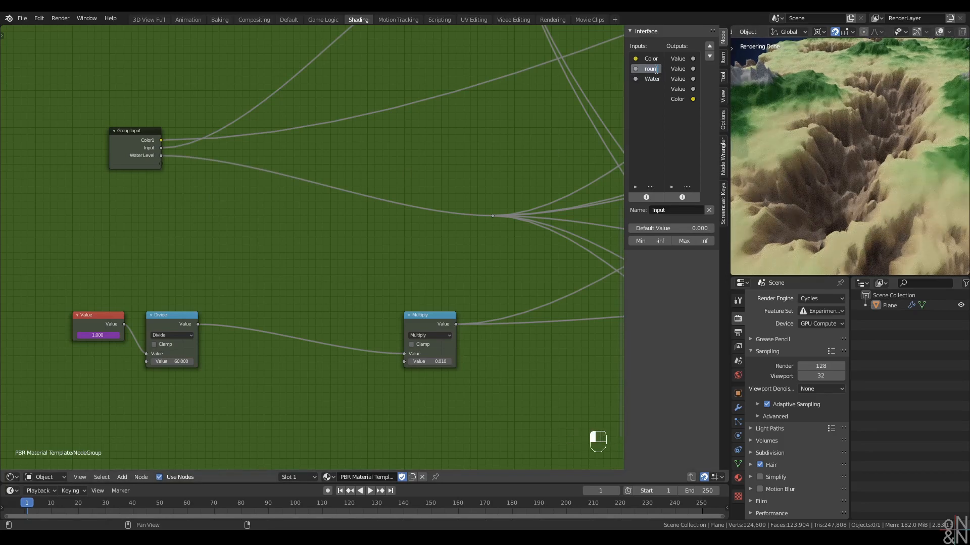
type("ound Level")
key("Return")
Set the group node's Water Level to 0.478 in the parent material and go back inside the group
key("ctrl+Tab")
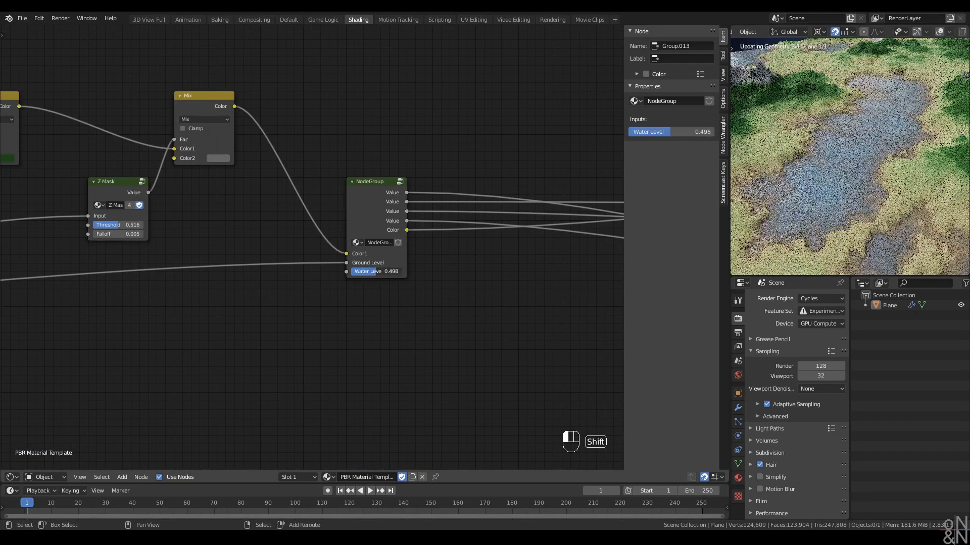
key("Tab")
scroll(407, 228, "down", 3)
key("alt+a")
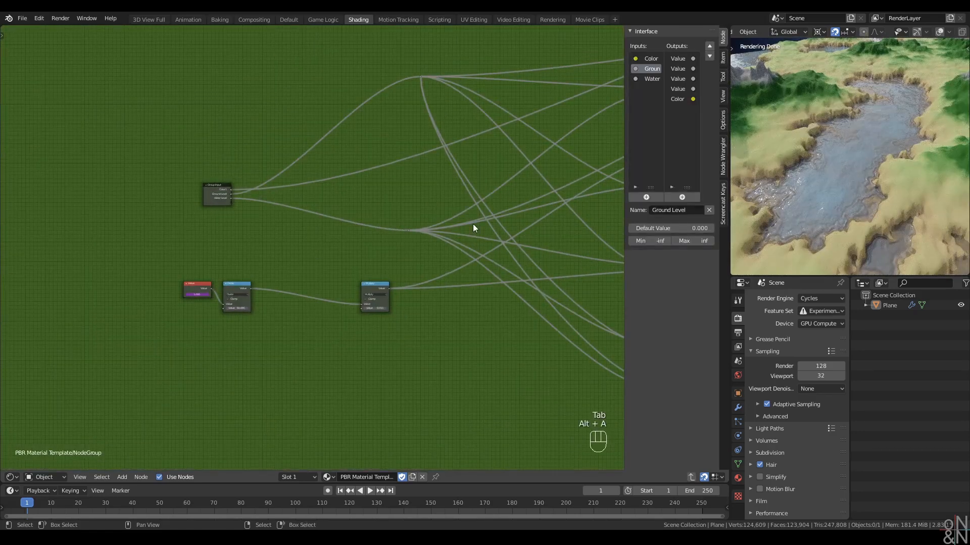
Reorder the group's outputs so Color comes first and reposition the Group Output node beside the Mix node
middle_click_drag(473, 224, 341, 266)
middle_click_drag(483, 225, 38, 303)
middle_click_drag(576, 164, 413, 282)
scroll(302, 288, "up", 5)
middle_click_drag(261, 239, 364, 217)
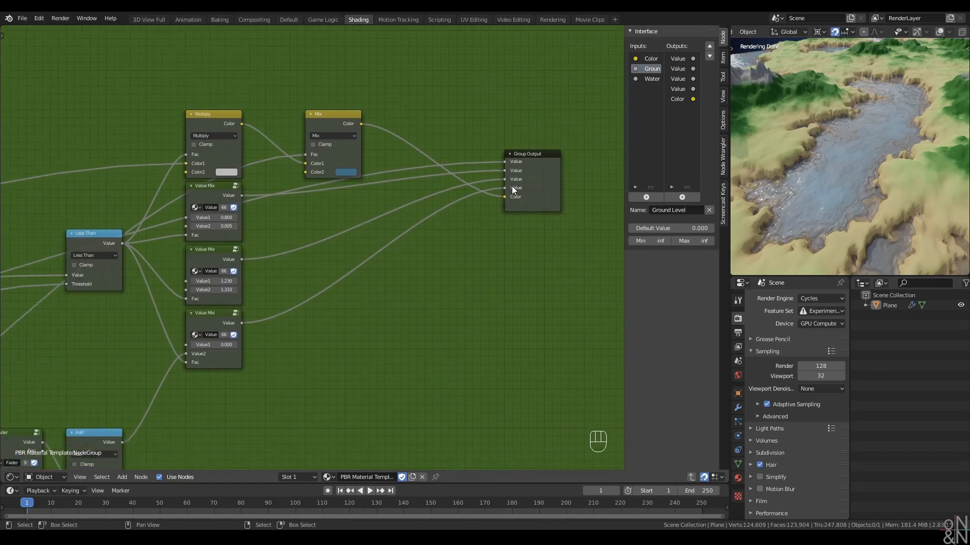
left_click_drag(511, 186, 496, 138)
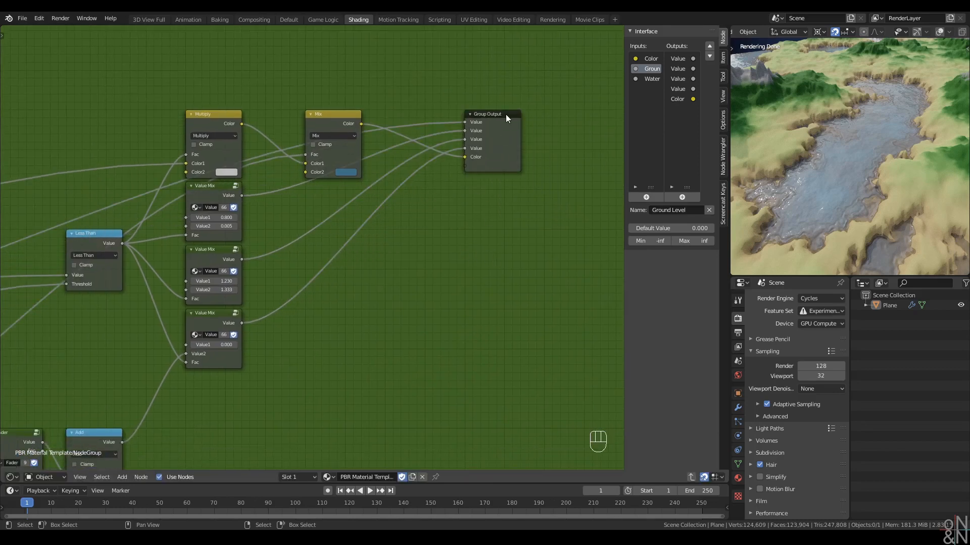
left_click(677, 100)
left_click(710, 46)
left_click(709, 46)
left_click(709, 47)
left_click(709, 46)
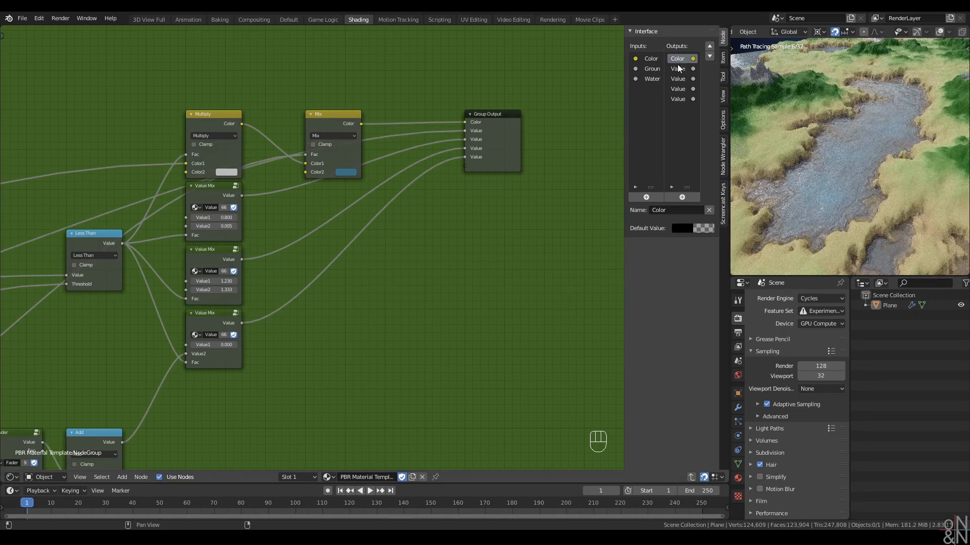
left_click_drag(490, 199, 491, 171)
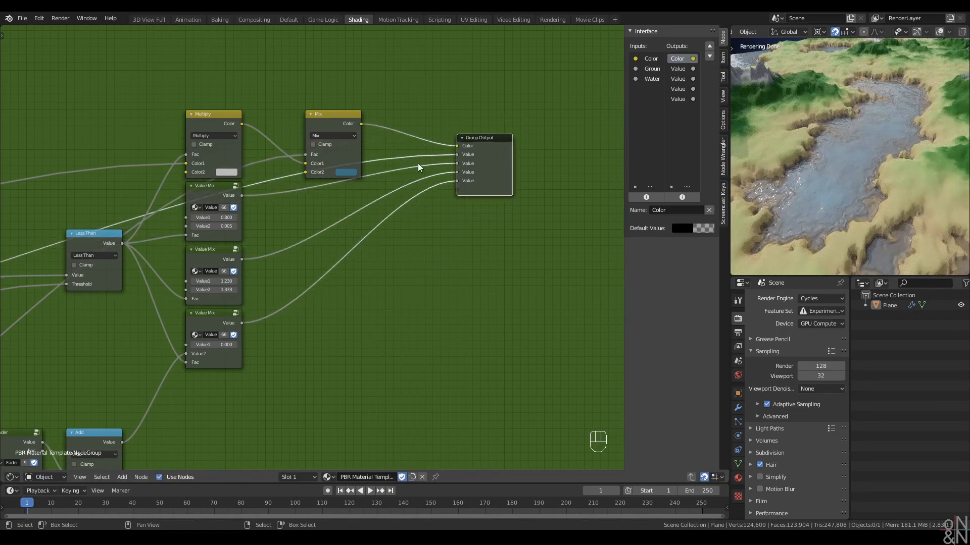
Move the Maximum node directly beneath the lowest Value Mix node, undoing the extra shift of the Multiply node
scroll(83, 190, "down", 2)
middle_click_drag(47, 226, 386, 136)
scroll(101, 222, "down", 1)
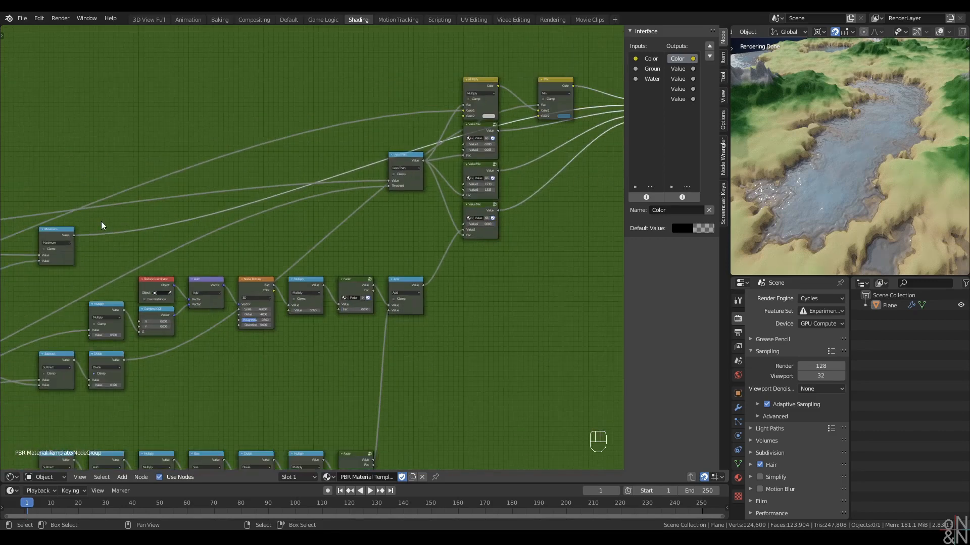
middle_click_drag(101, 221, 332, 186)
scroll(293, 196, "up", 2)
scroll(315, 204, "down", 3)
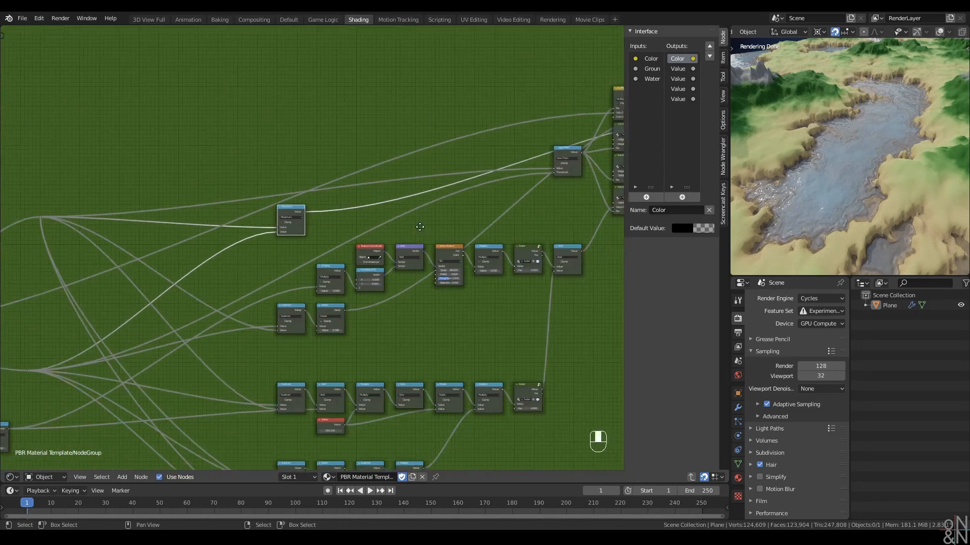
middle_click_drag(271, 207, 52, 271)
key("g")
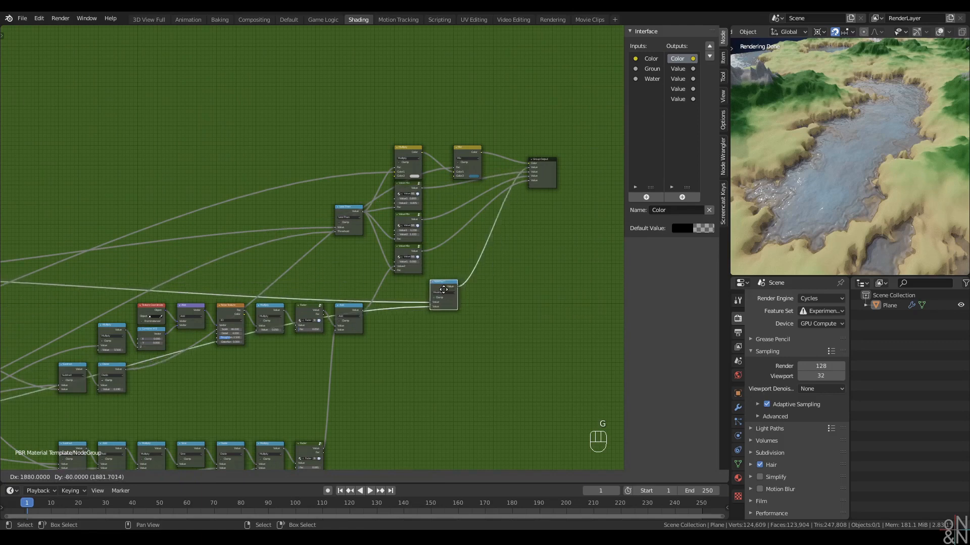
left_click(416, 291)
left_click_drag(414, 289, 413, 286)
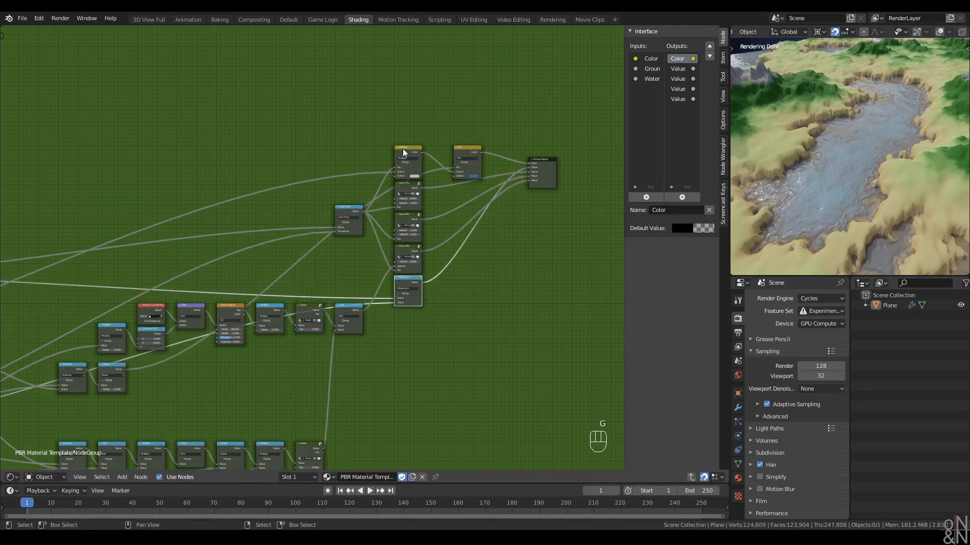
left_click_drag(402, 148, 400, 136)
key("ctrl+z")
Lower the Group Output node slightly and move its first Value output to the end of the output list
middle_click_drag(460, 296, 401, 346)
left_click(338, 308)
scroll(338, 308, "up", 4)
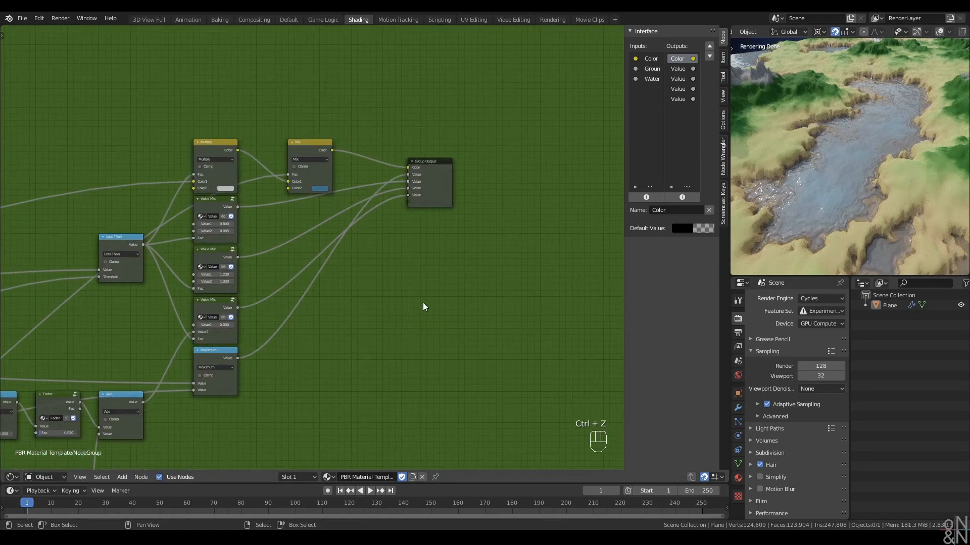
left_click_drag(432, 166, 436, 182)
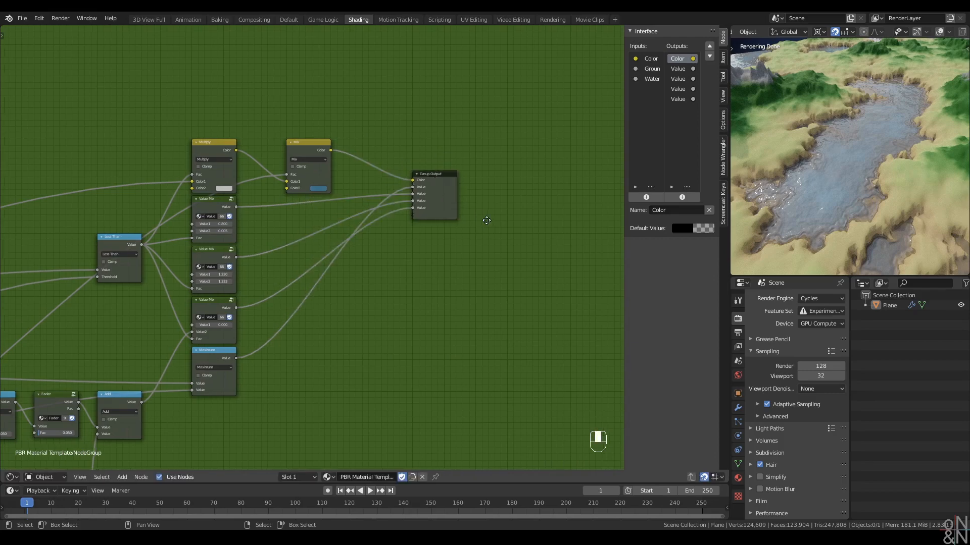
middle_click_drag(487, 217, 461, 215)
left_click(677, 69)
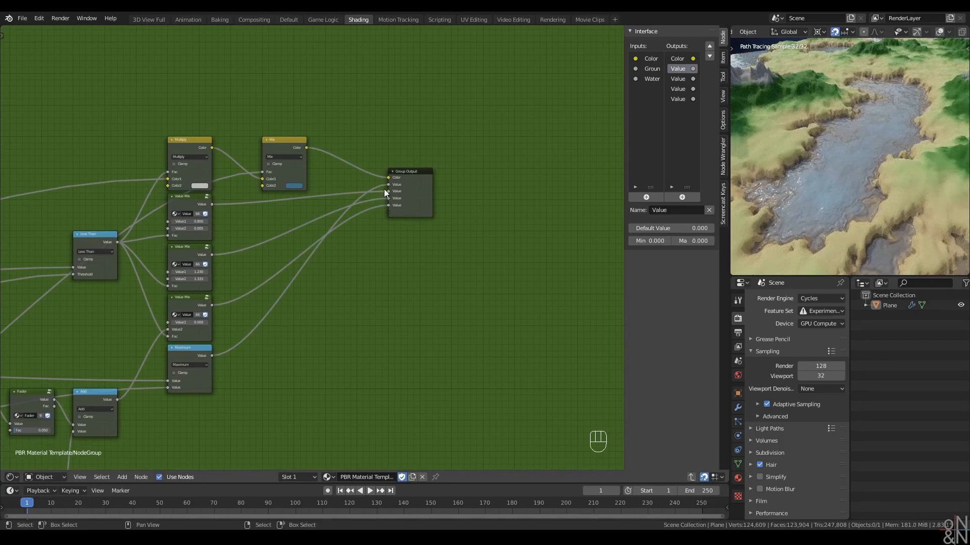
left_click(709, 56)
left_click(710, 56)
left_click(710, 57)
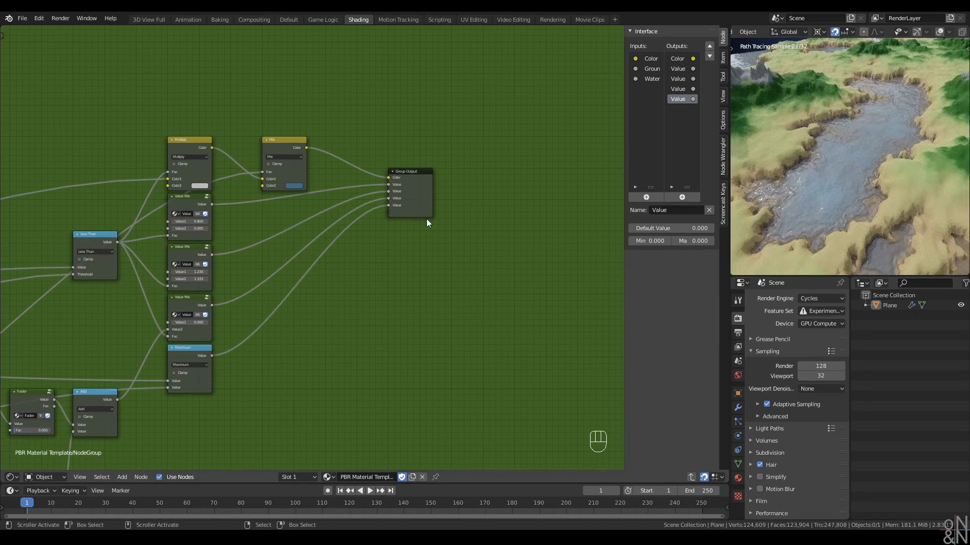
left_click(410, 175)
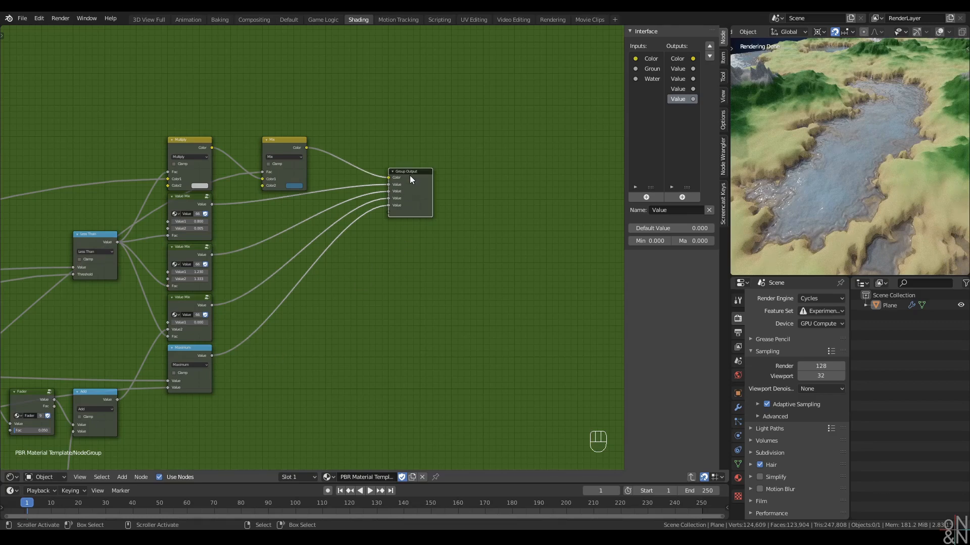
Rename the group's outputs in order as Base Color, Roughness, IOR, Height and Displacement
double_click(679, 60)
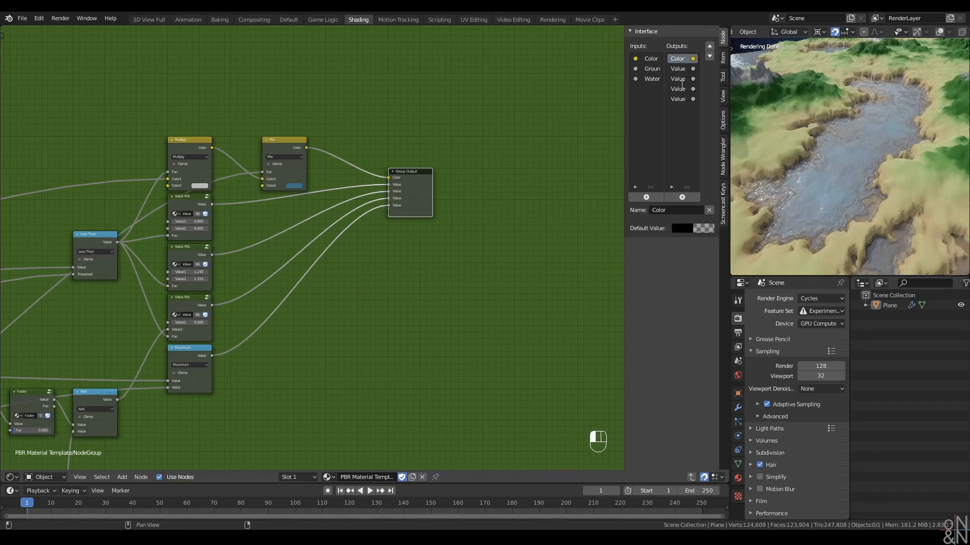
type("Base Color")
key("Tab")
type("Roughness")
key("Tab")
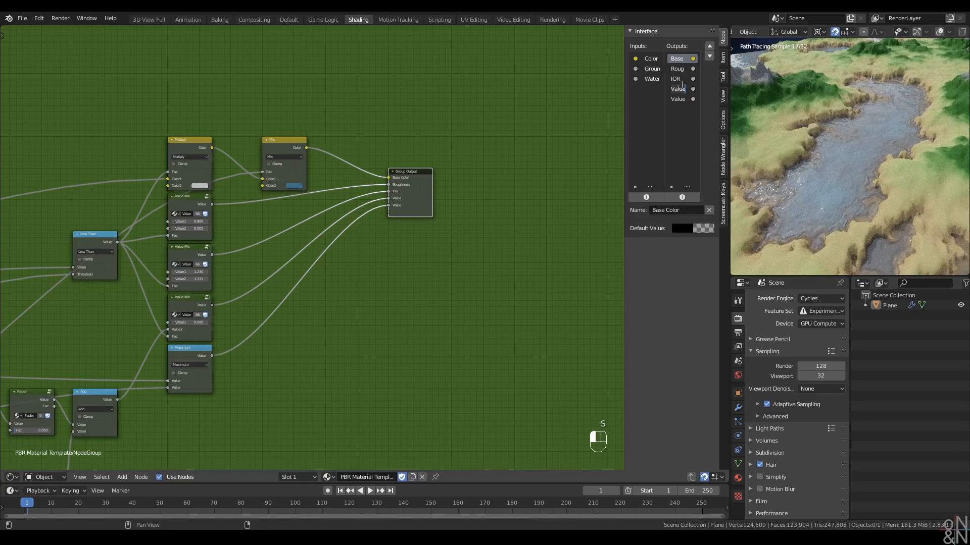
type("Height")
key("Tab")
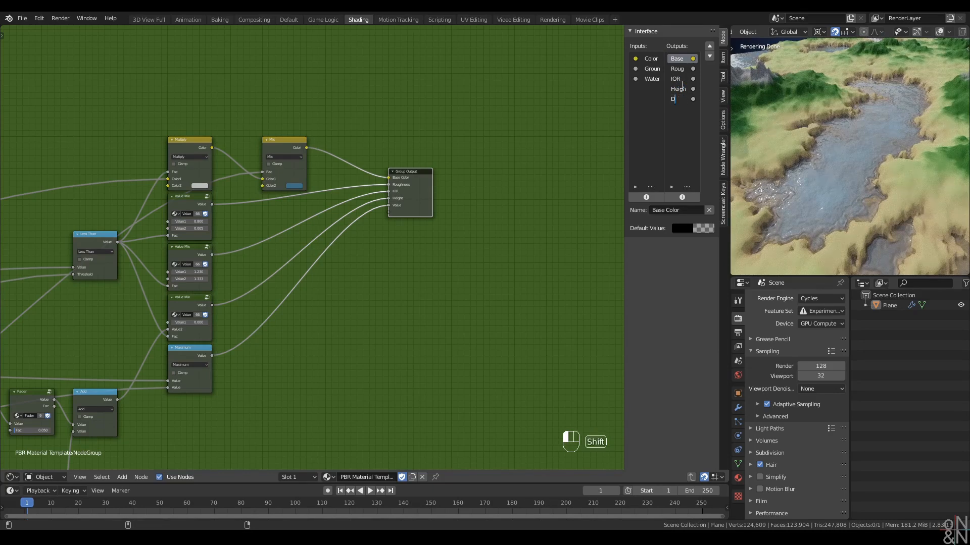
type("Displacement")
key("Return")
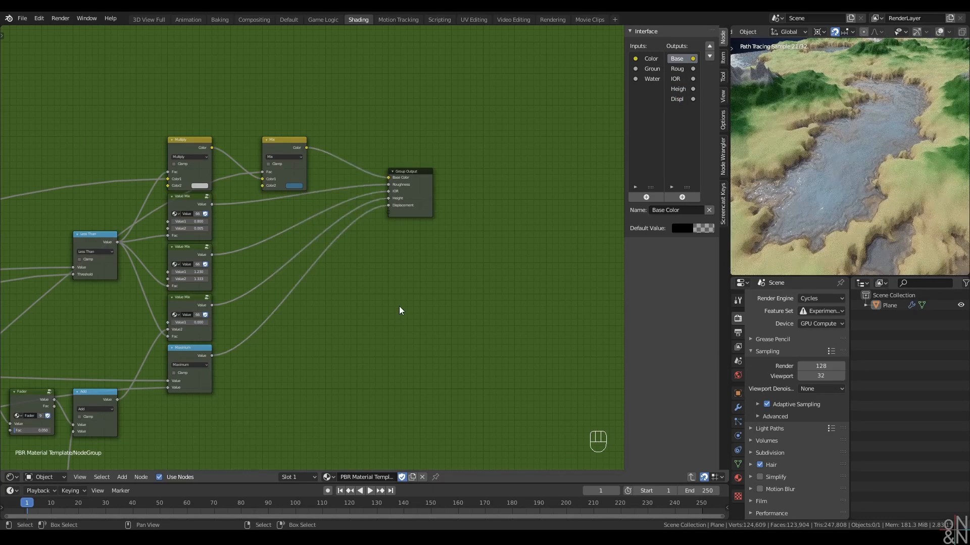
Review the node layout inside the group, return to the parent material and examine the group node and the rendered river
scroll(387, 299, "down", 5)
middle_click_drag(195, 448, 363, 318)
middle_click_drag(232, 337, 398, 252)
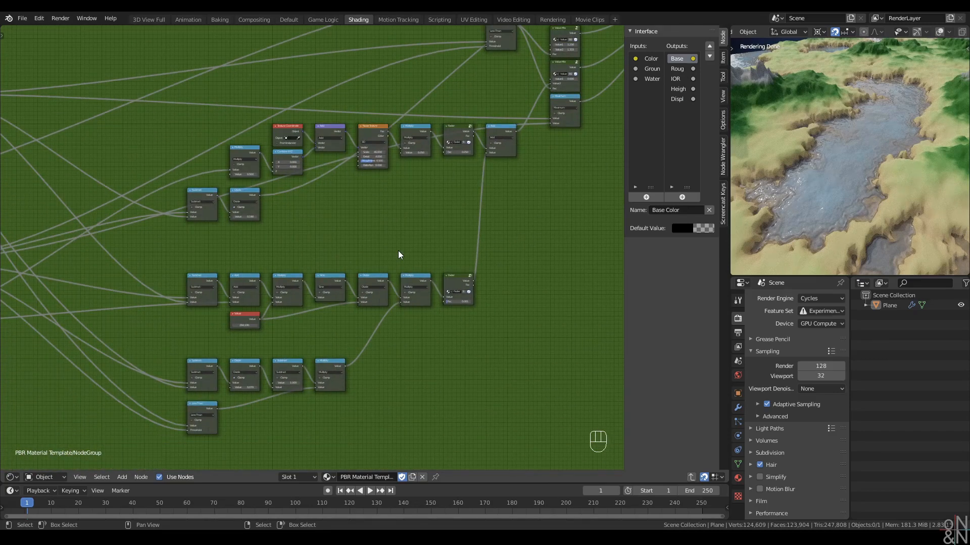
key("ctrl+Tab")
middle_click_drag(291, 217, 480, 202)
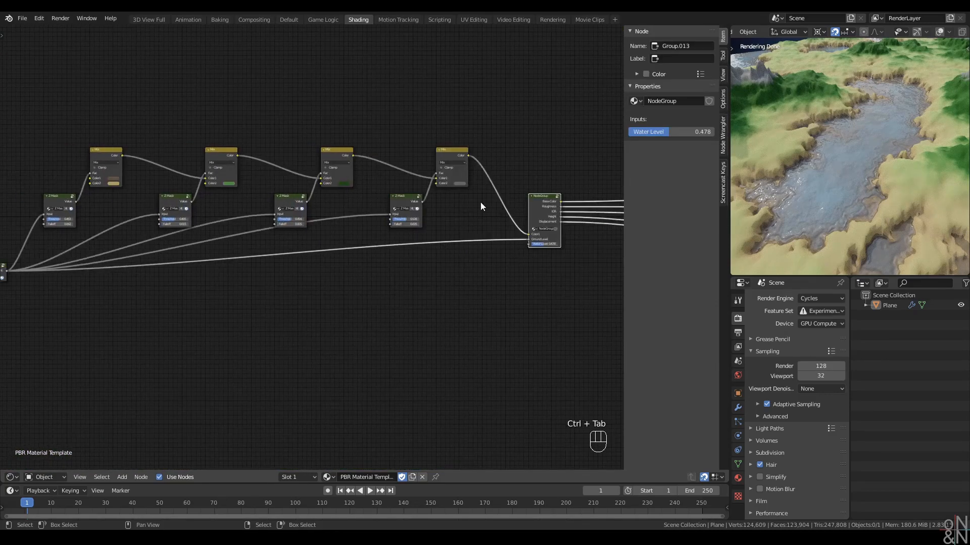
scroll(446, 214, "down", 2)
scroll(475, 215, "up", 3)
middle_click_drag(411, 216, 270, 253)
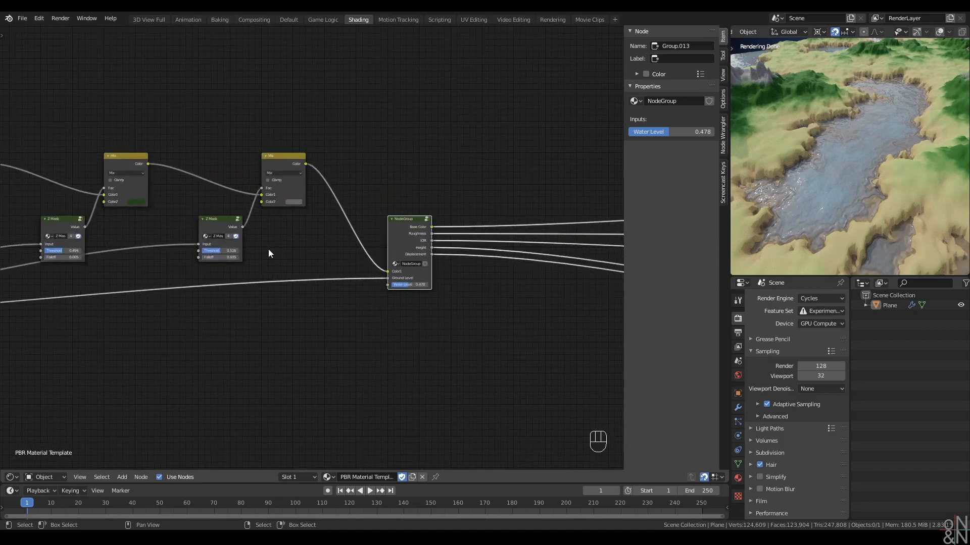
scroll(845, 206, "up", 5)
scroll(844, 205, "down", 6)
middle_click_drag(844, 205, 887, 194)
scroll(437, 262, "up", 2)
Rename the node group as Water Mix, enable its fake user and move the node further from the last Mix node
double_click(457, 272)
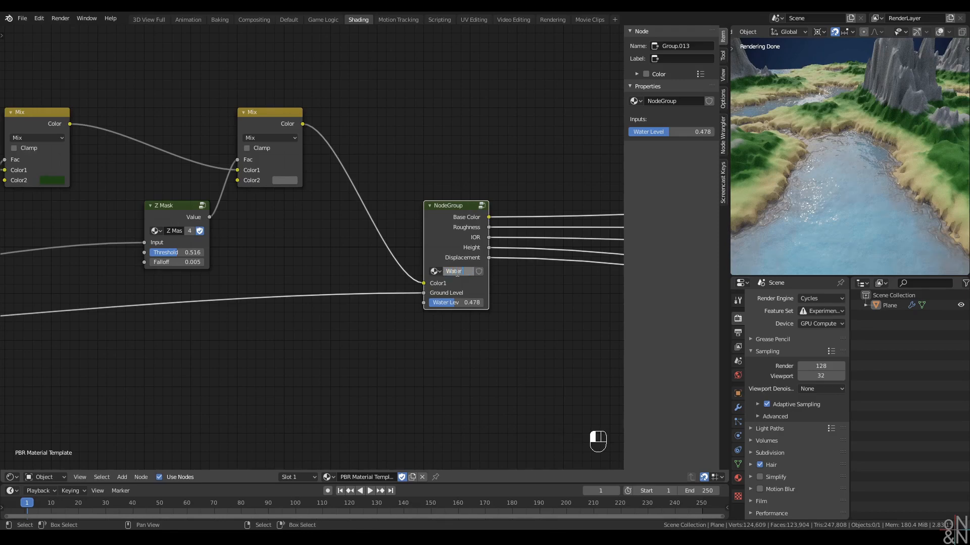
type("Water Mix")
key("Return")
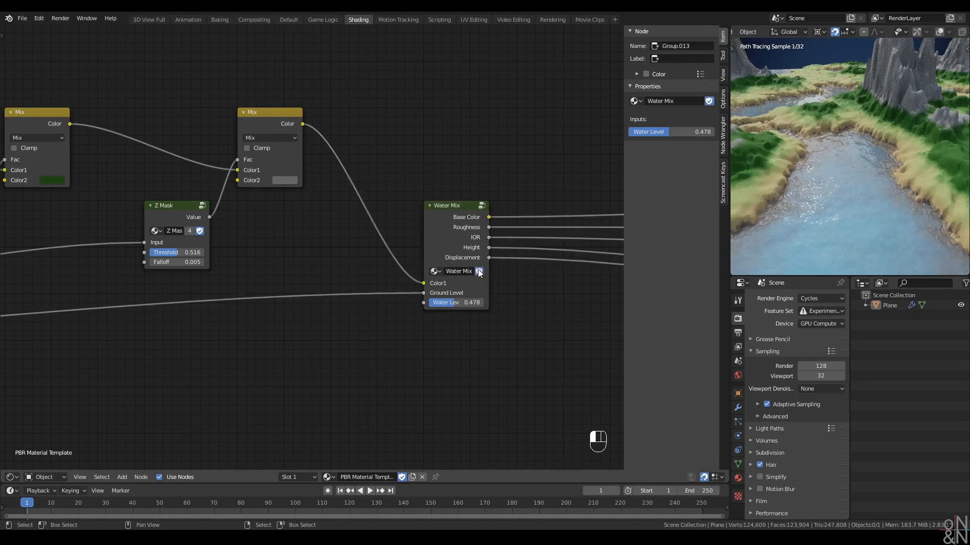
left_click_drag(447, 215, 491, 218)
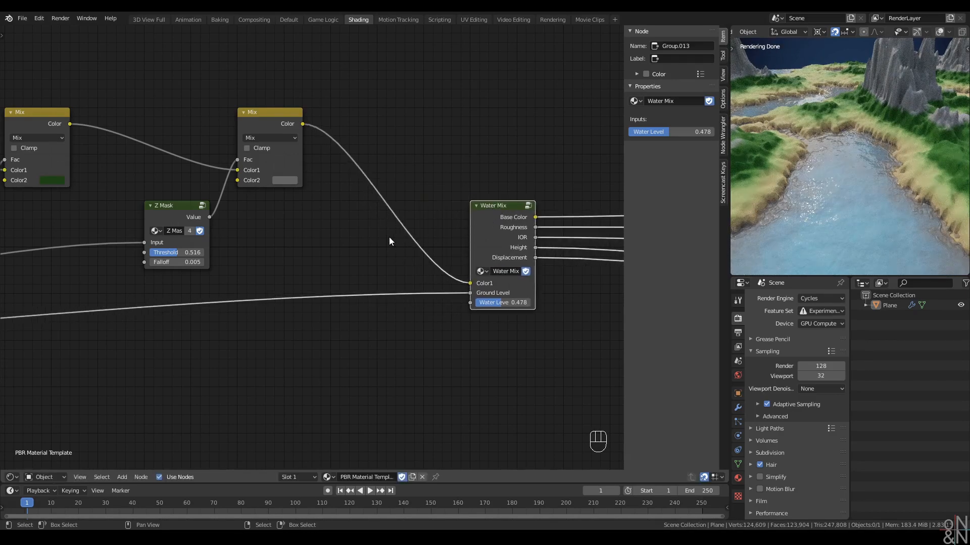
Set the plane's subdivision modifier to viewport level 4
scroll(387, 235, "down", 10)
middle_click_drag(307, 289, 414, 250)
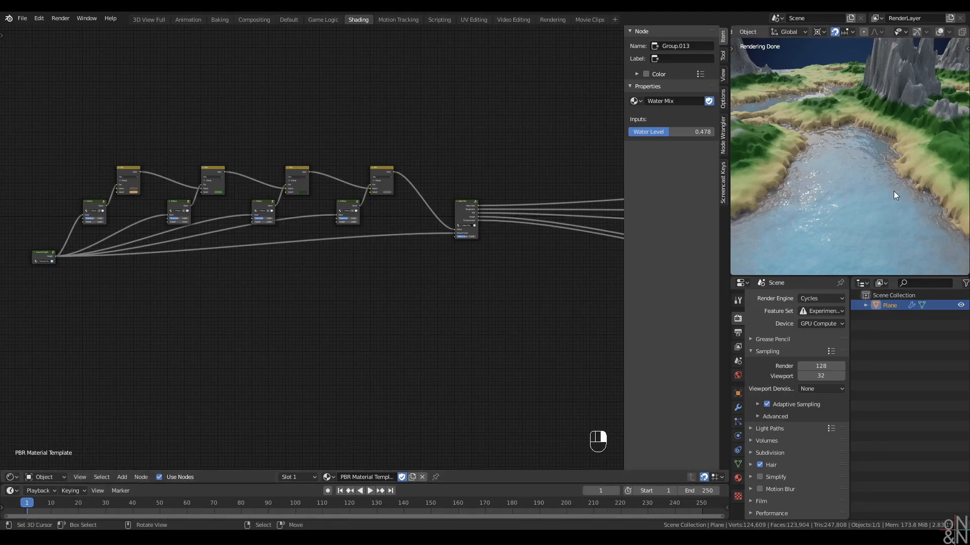
mouse_move(895, 196)
middle_mouse_down()
mouse_move(880, 201)
mouse_move(857, 153)
mouse_move(860, 164)
middle_mouse_up()
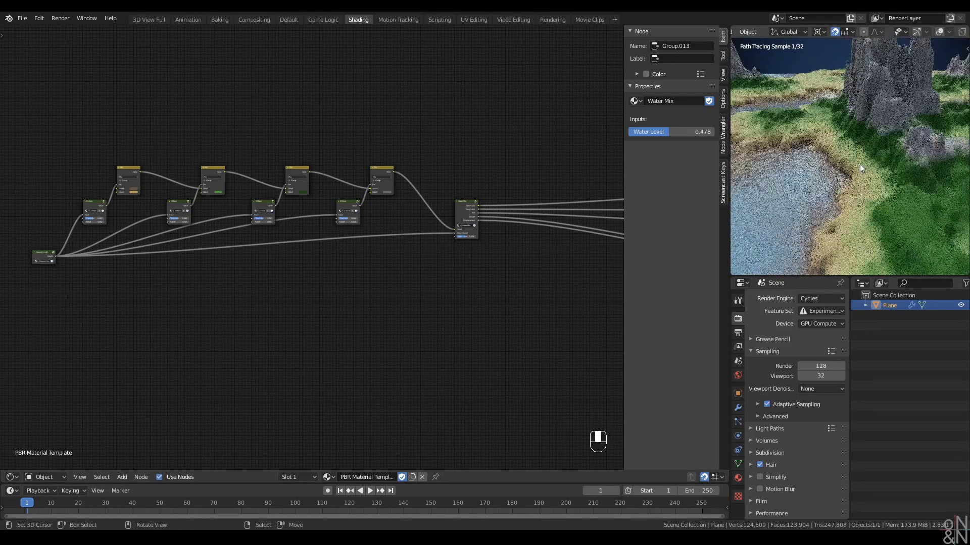
left_click(737, 408)
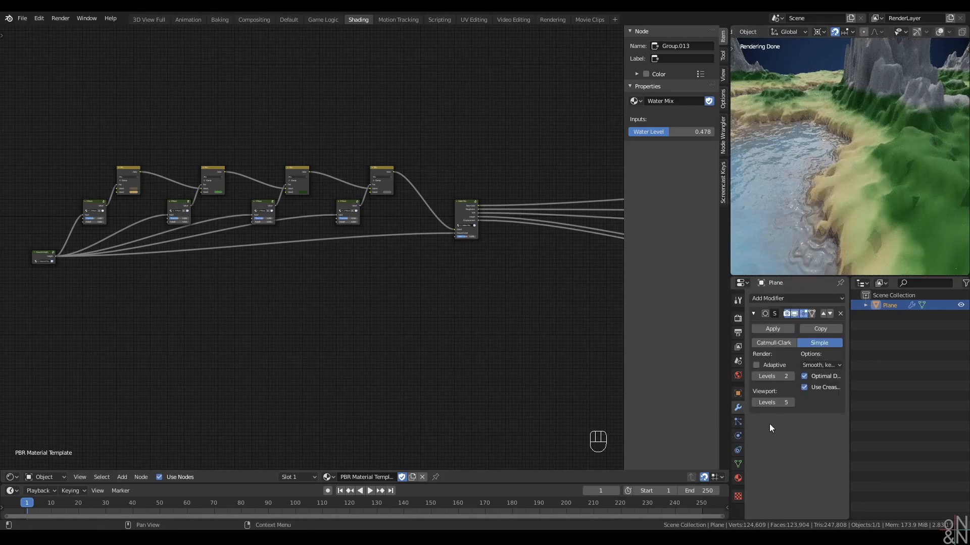
left_click(758, 404)
Hide the node editor's sidebar and lower the Water Mix node's Water Level to 0 to expose the bare terrain
middle_click_drag(282, 254, 425, 256)
key("n")
scroll(455, 260, "up", 3)
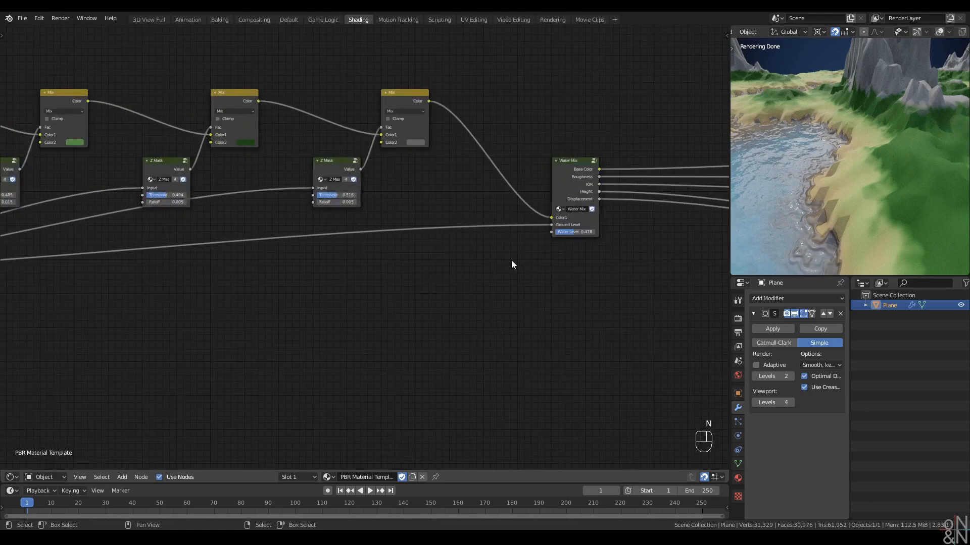
left_click_drag(574, 232, 548, 232, "shift")
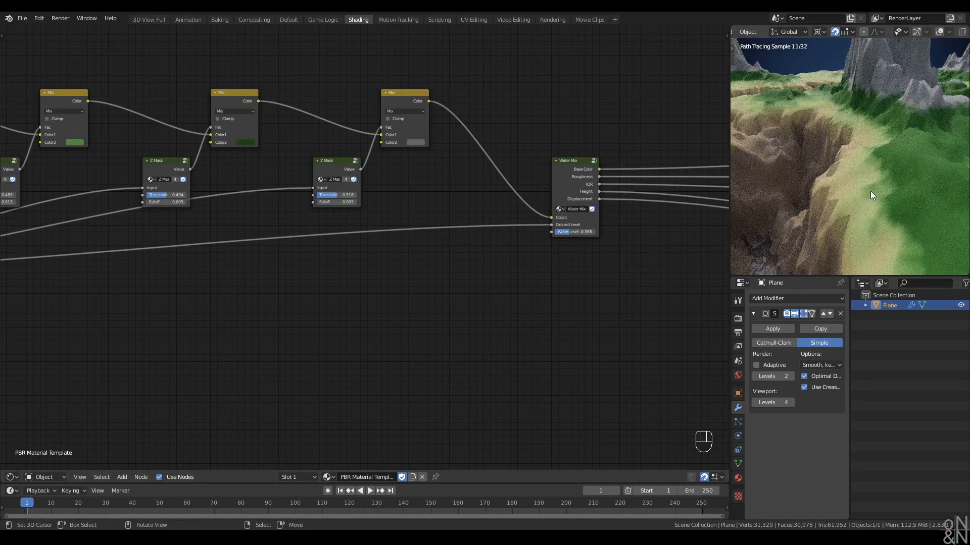
scroll(878, 193, "down", 4)
middle_click_drag(879, 193, 866, 195)
left_click_drag(580, 231, 549, 234)
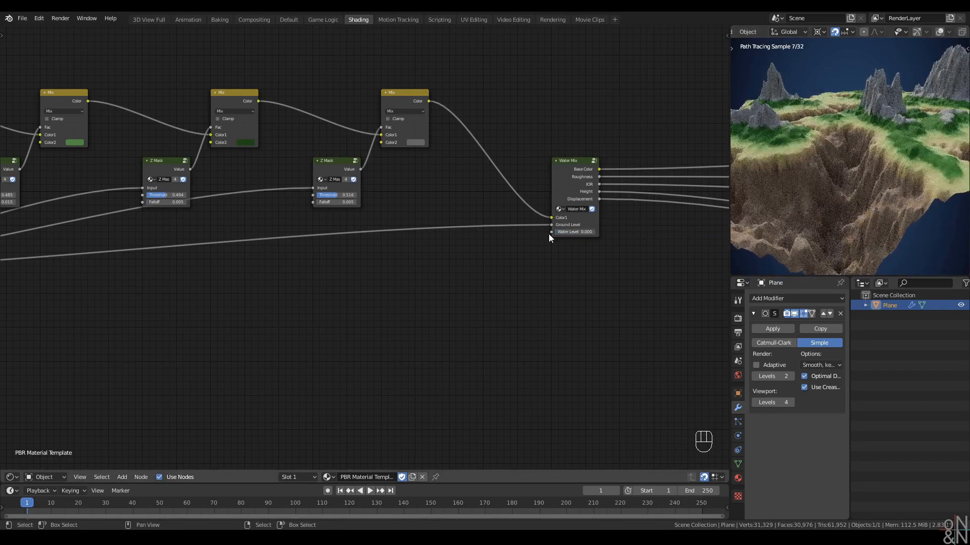
Open the Ground Height group at the start of the node chain for editing
middle_click_drag(212, 281, 573, 274)
middle_click_drag(183, 283, 371, 272)
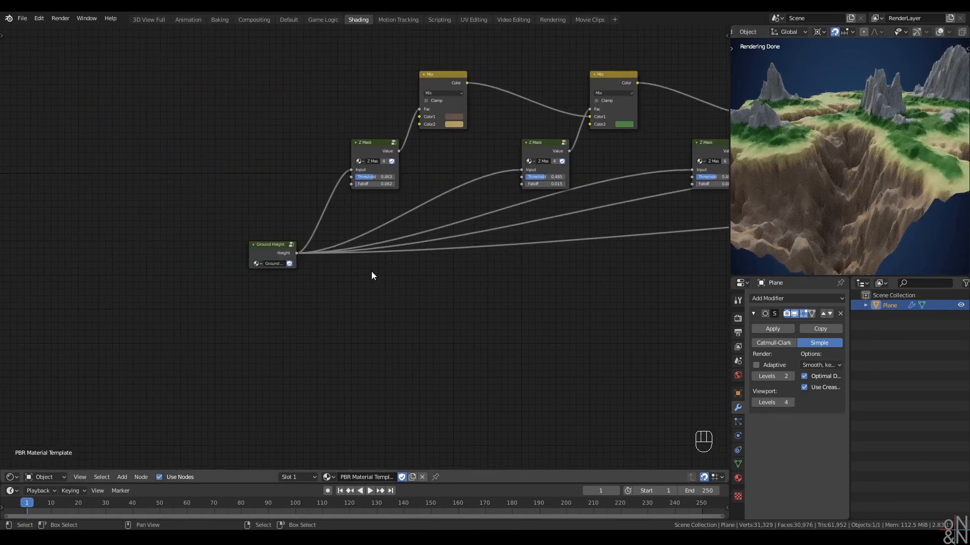
left_click(266, 242)
key("Tab")
scroll(315, 282, "down", 1)
middle_click_drag(476, 302, 339, 305)
scroll(405, 316, "up", 6)
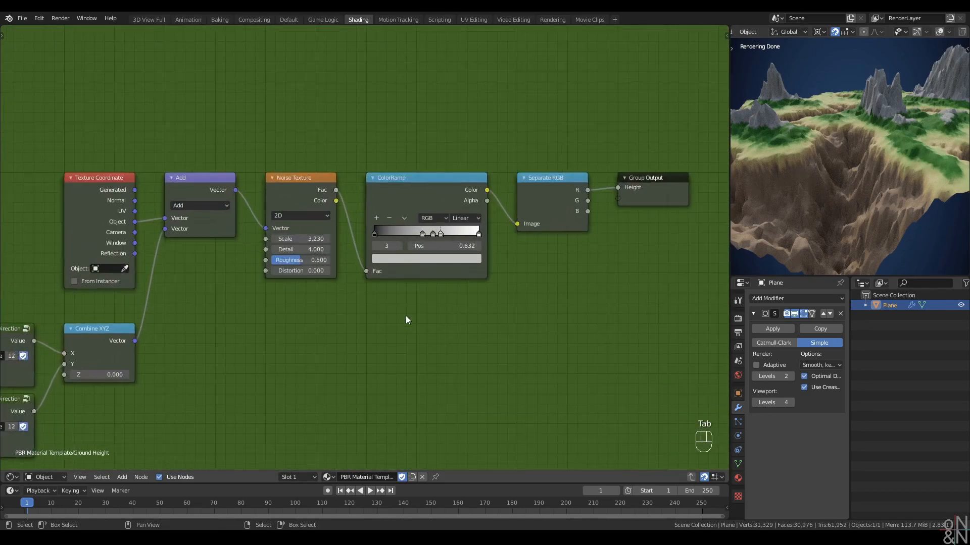
Lighten the Color Ramp's first stop from black to a medium grey so the riverbed becomes shallower
scroll(405, 316, "up", 4)
middle_click_drag(405, 316, 328, 322)
scroll(868, 188, "down", 4)
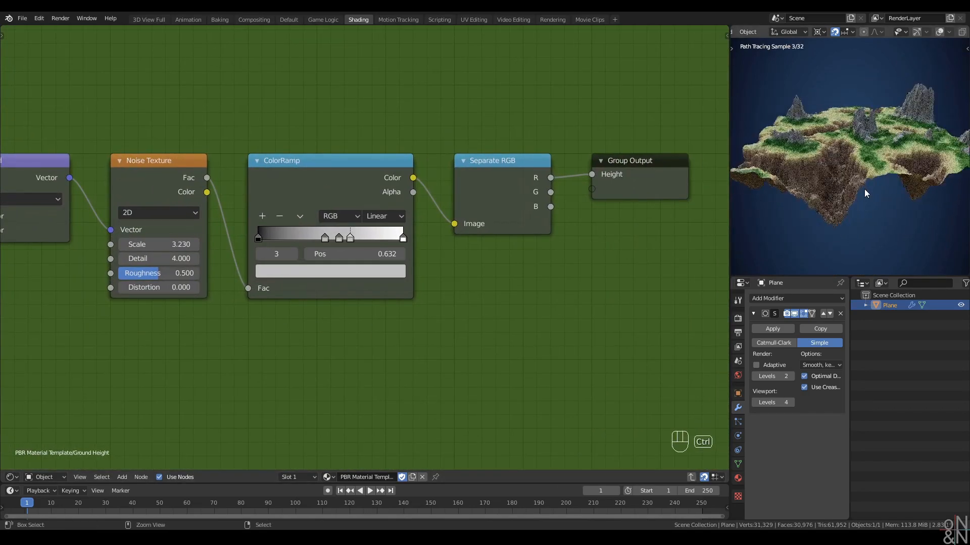
scroll(848, 195, "up", 2)
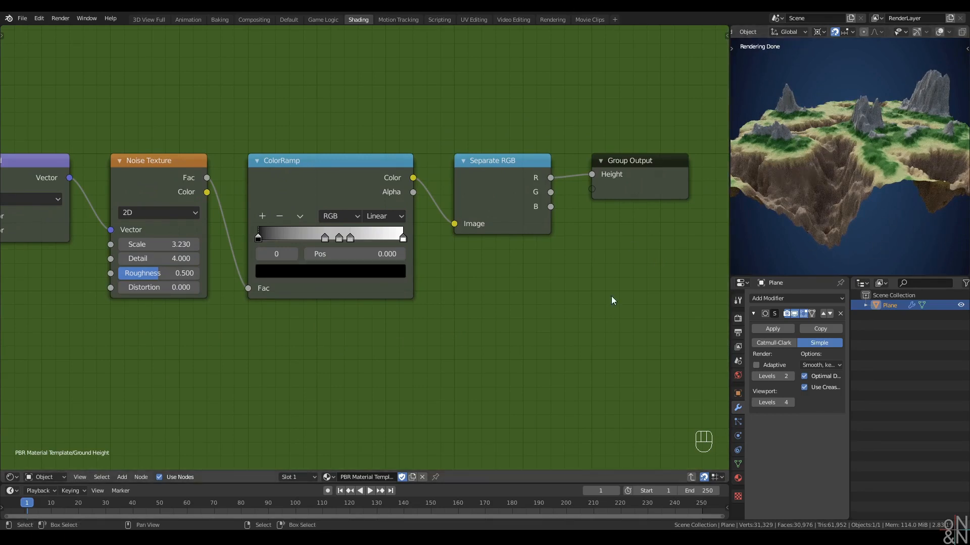
left_click(280, 272)
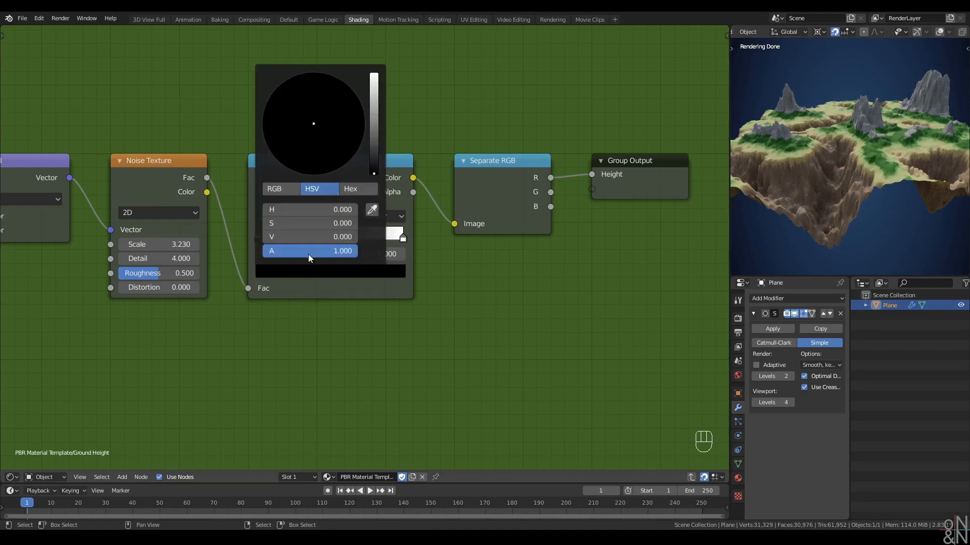
left_click_drag(265, 237, 314, 236)
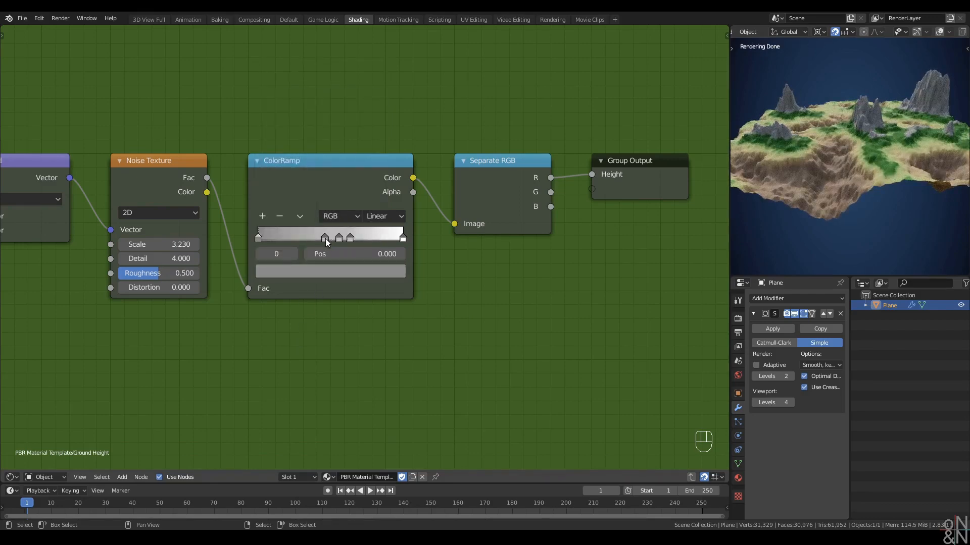
Move the Color Ramp's second stop to about 0.41 and its third stop to about 0.52
left_click(324, 237)
scroll(811, 212, "up", 2)
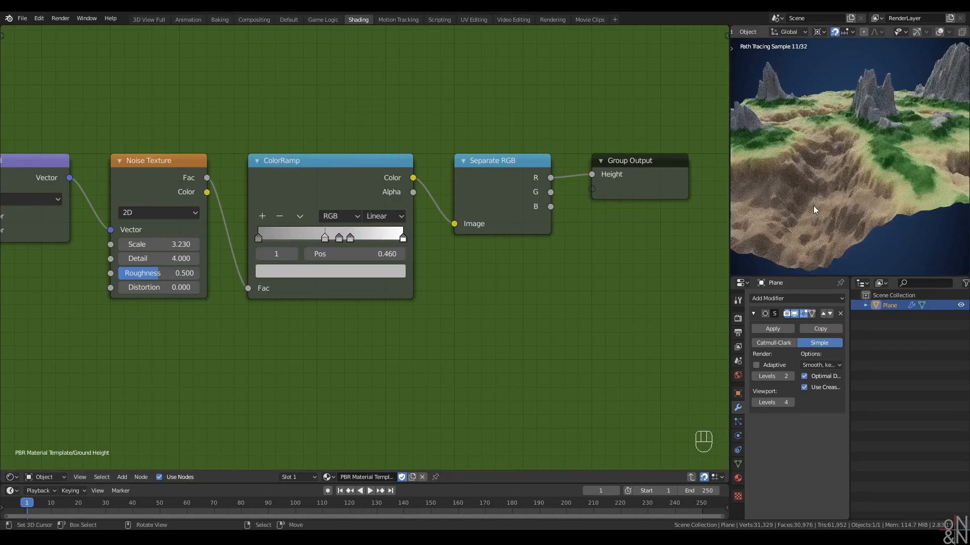
mouse_move(813, 210)
middle_mouse_down()
mouse_move(881, 176)
mouse_move(838, 170)
middle_mouse_up()
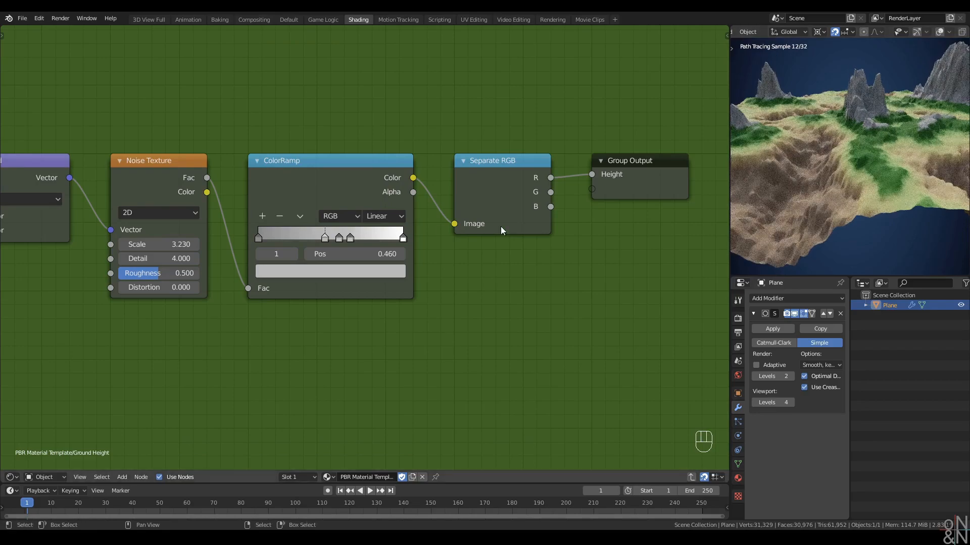
left_click_drag(355, 254, 336, 254, "shift")
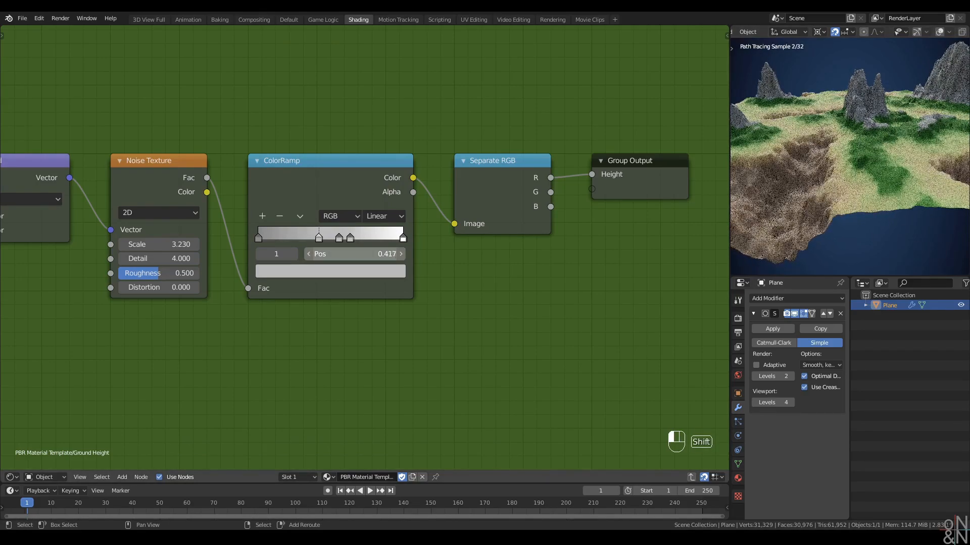
mouse_move(821, 174)
middle_mouse_down("ctrl")
mouse_move(822, 143)
mouse_move(887, 126)
middle_mouse_up("ctrl")
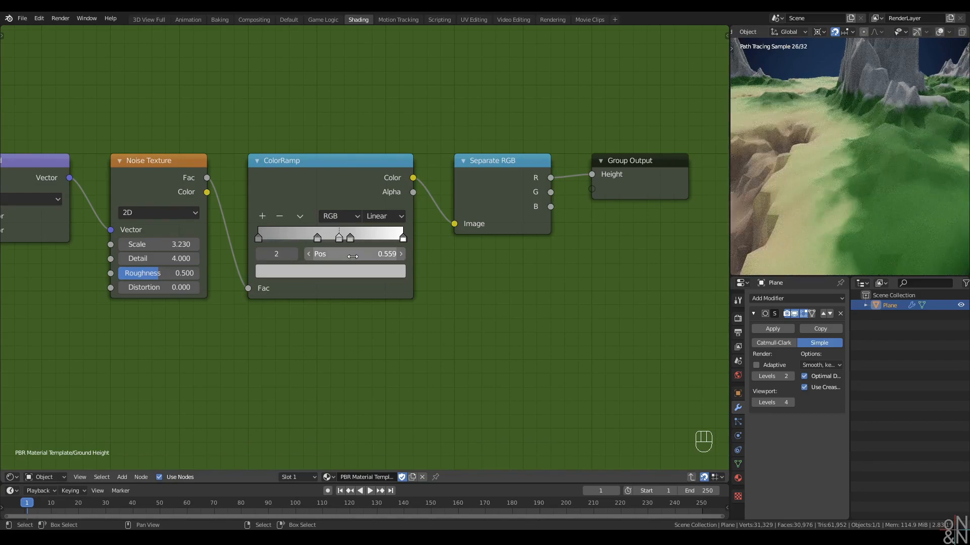
left_click_drag(358, 253, 344, 253, "shift")
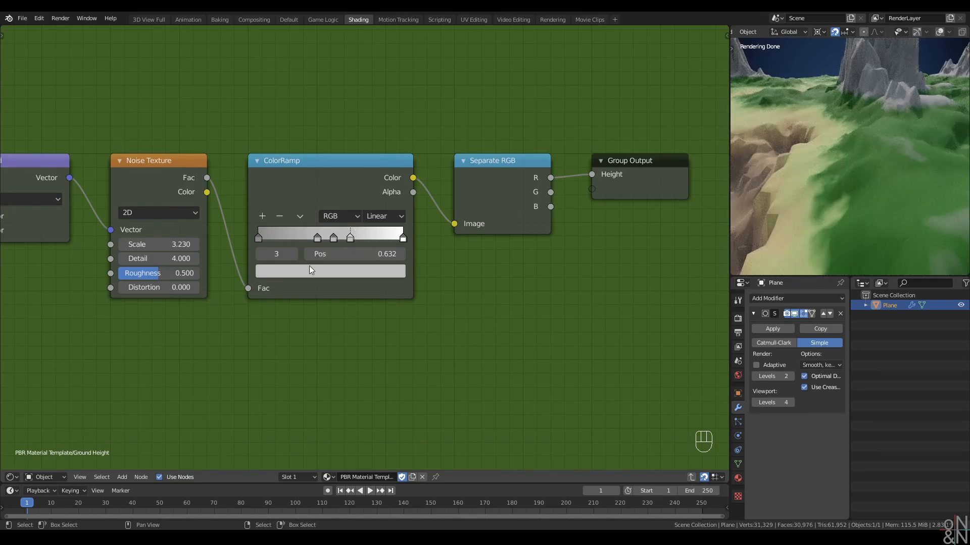
Slightly darken the grey of the Color Ramp's fourth stop and check the flatter terrain from farther away
left_click(286, 272)
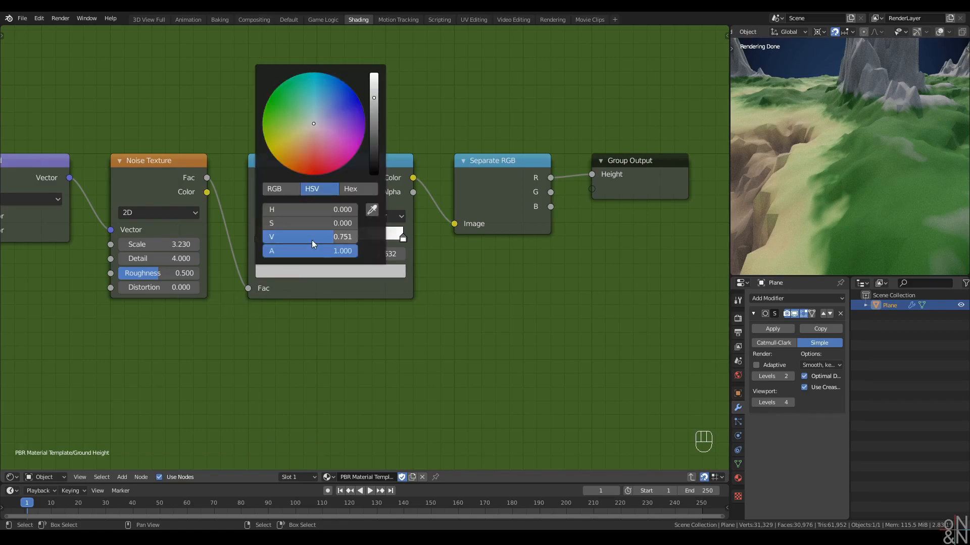
left_click_drag(311, 239, 307, 239)
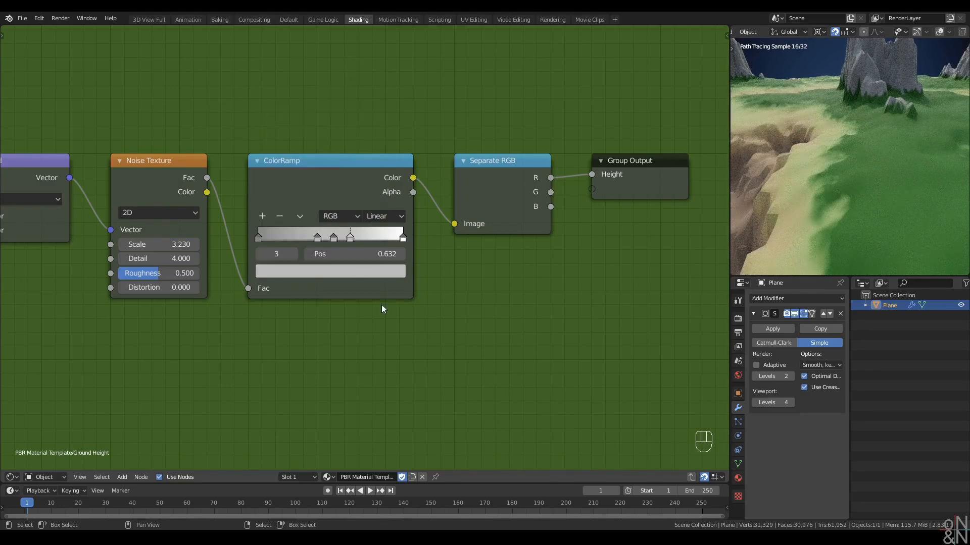
scroll(419, 256, "down", 1)
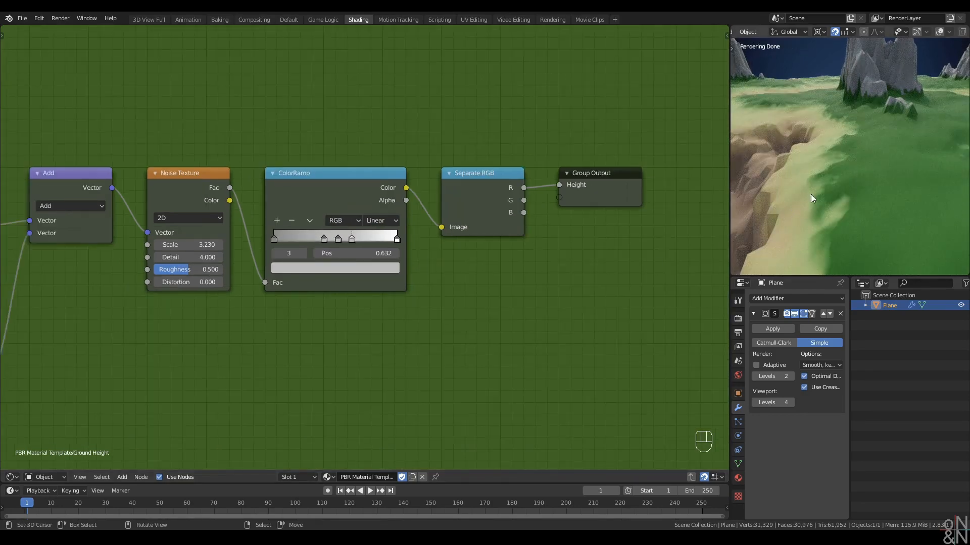
scroll(831, 164, "down", 7)
middle_click_drag(831, 166, 832, 171)
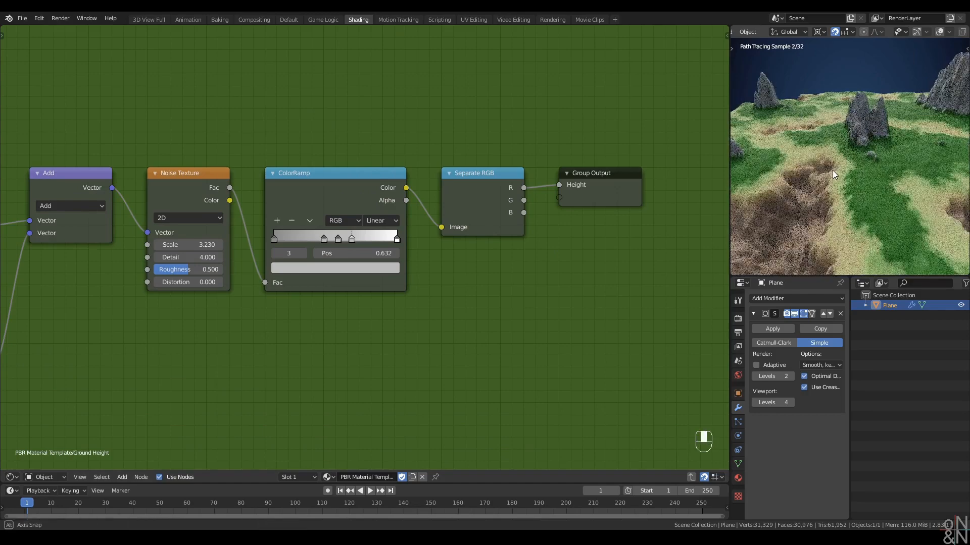
scroll(397, 239, "up", 1)
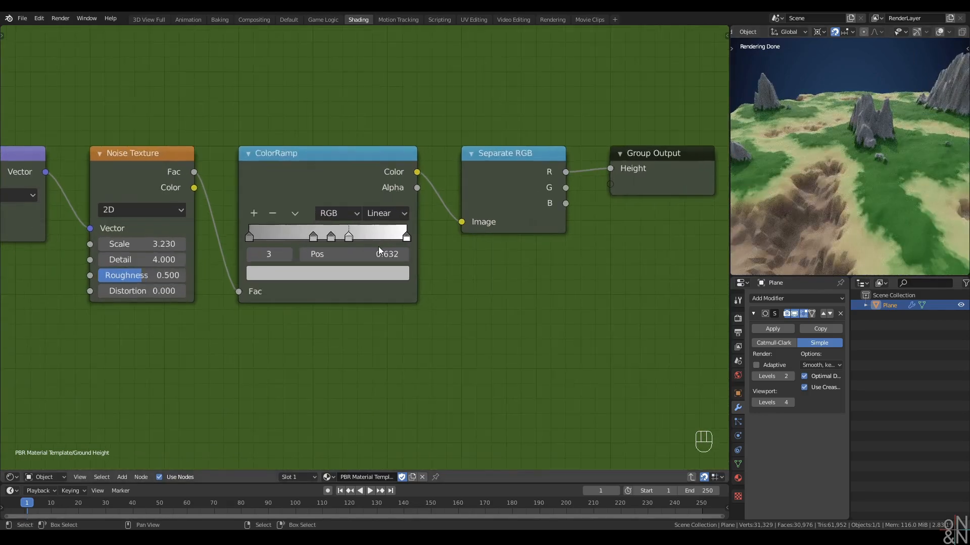
Move the Color Ramp's fourth stop to position 0.571 to widen the mountains
left_click(348, 238)
left_click_drag(363, 256, 338, 256, "shift")
scroll(895, 216, "down", 1)
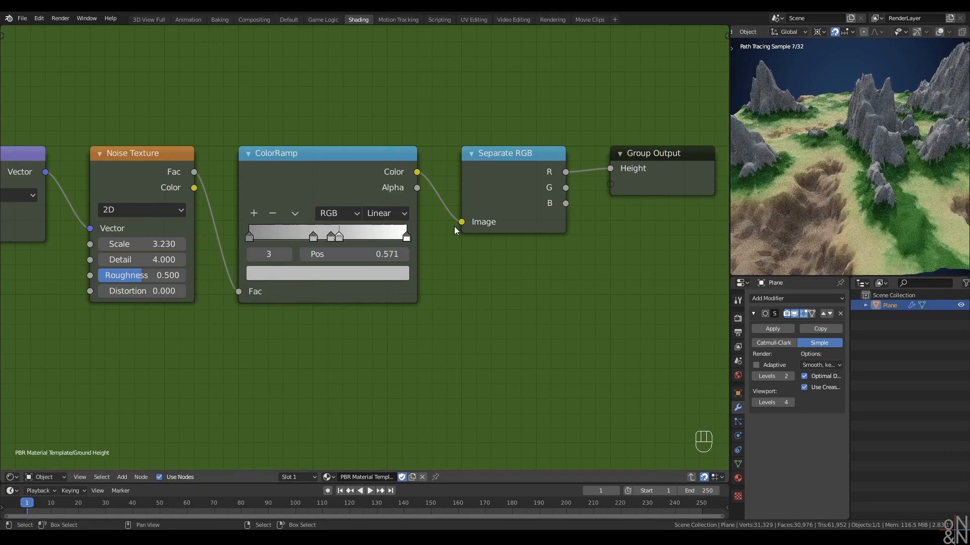
Reduce the brightness value of the Color Ramp's last stop to 0.950 to lower the mountain peaks
left_click(406, 236)
left_click(263, 274)
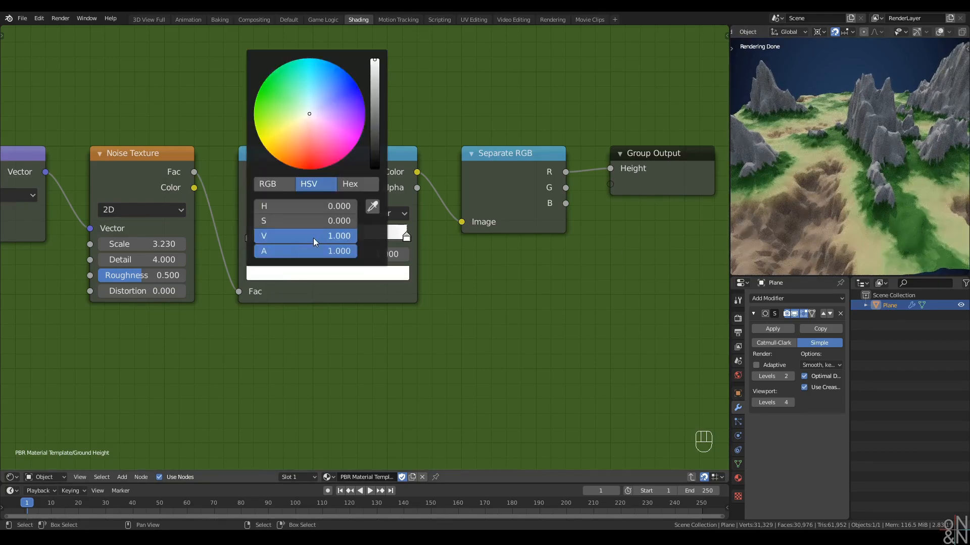
left_click_drag(313, 238, 308, 238, "shift")
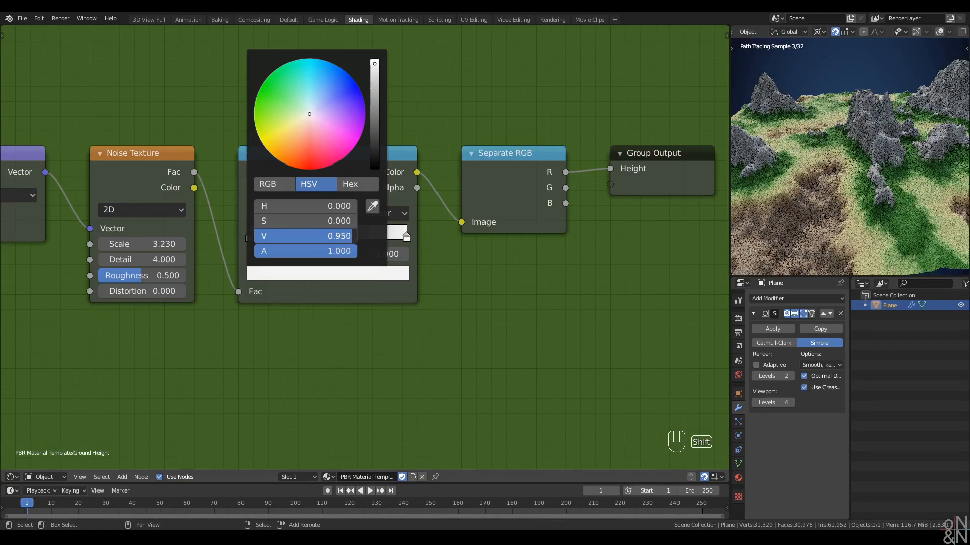
scroll(853, 183, "up", 1)
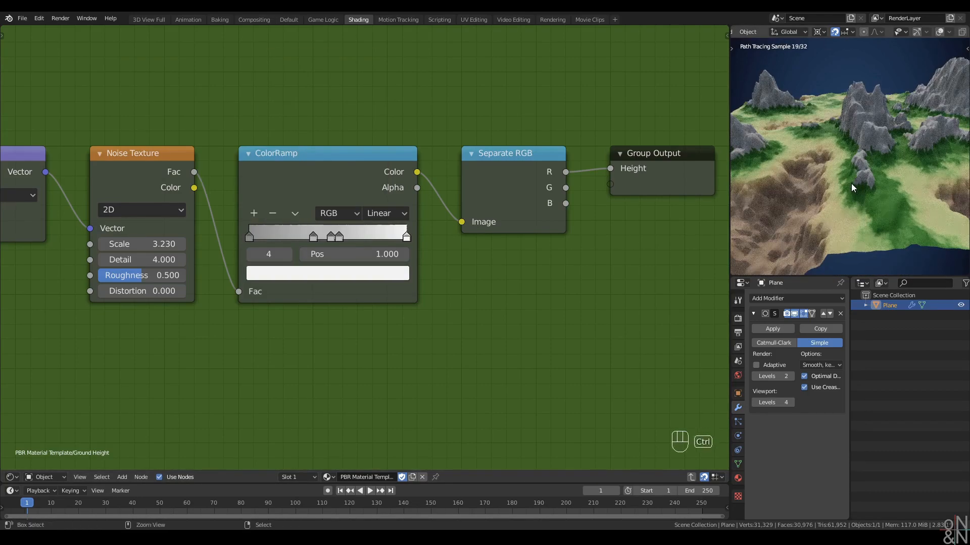
Return to the parent material and set the third Z Mask's Threshold, which controls the dark green, to 0.489
key("ctrl+Tab")
scroll(523, 253, "down", 9)
middle_click_drag(588, 199, 444, 251)
left_click(503, 271)
middle_click_drag(559, 262, 395, 280)
scroll(396, 280, "up", 2)
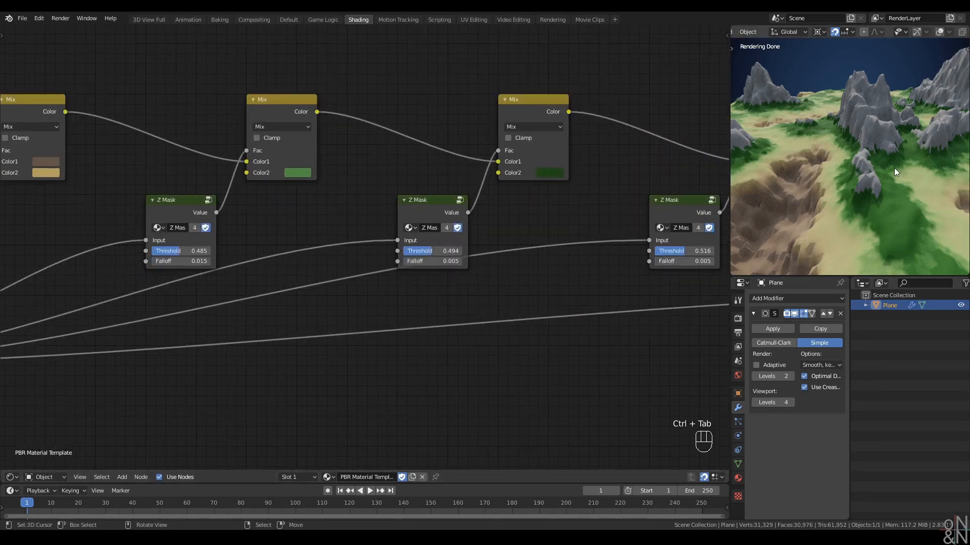
middle_click_drag(894, 168, 845, 192)
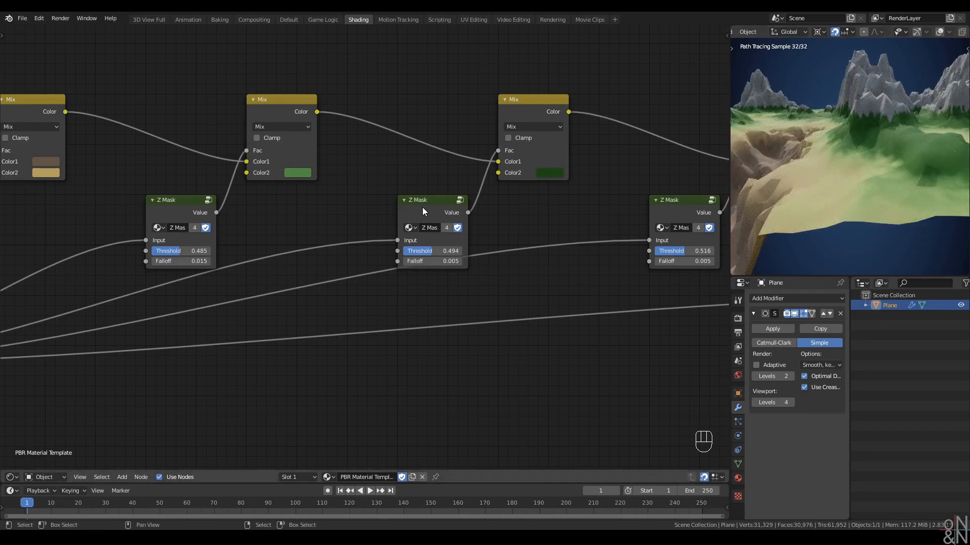
left_click_drag(435, 254, 427, 254, "shift")
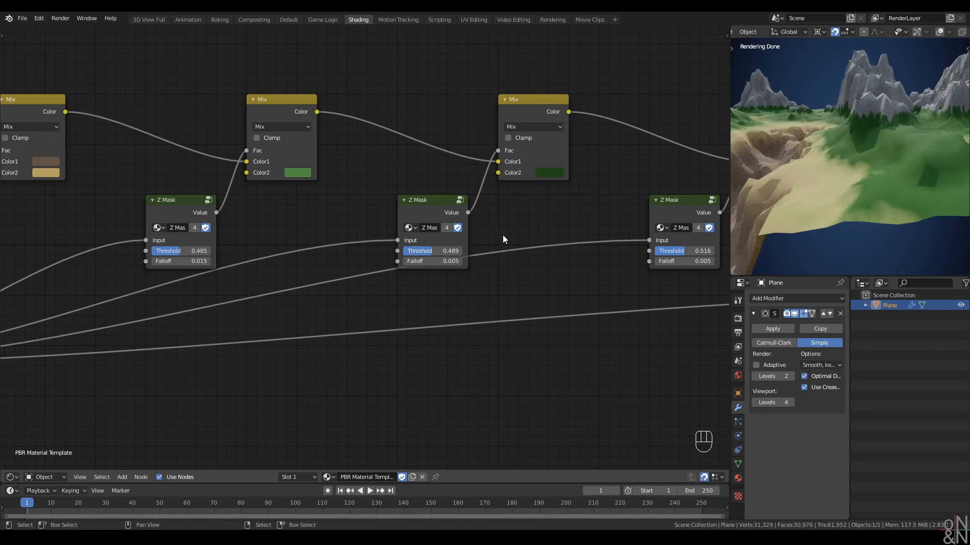
Set the last Z Mask's Threshold, which controls the grey rock, to 0.510 and inspect the mountains
middle_click_drag(503, 240, 290, 250)
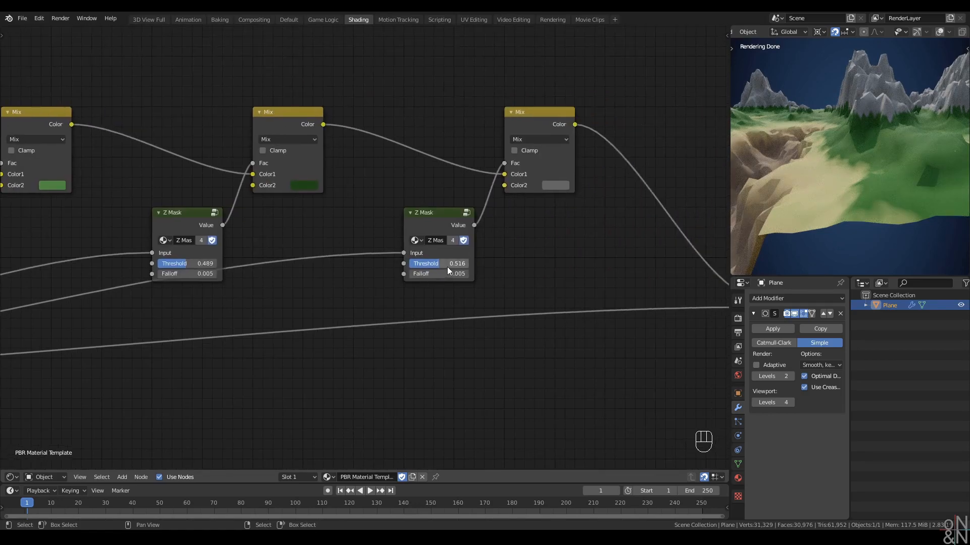
left_click_drag(439, 263, 435, 263, "shift")
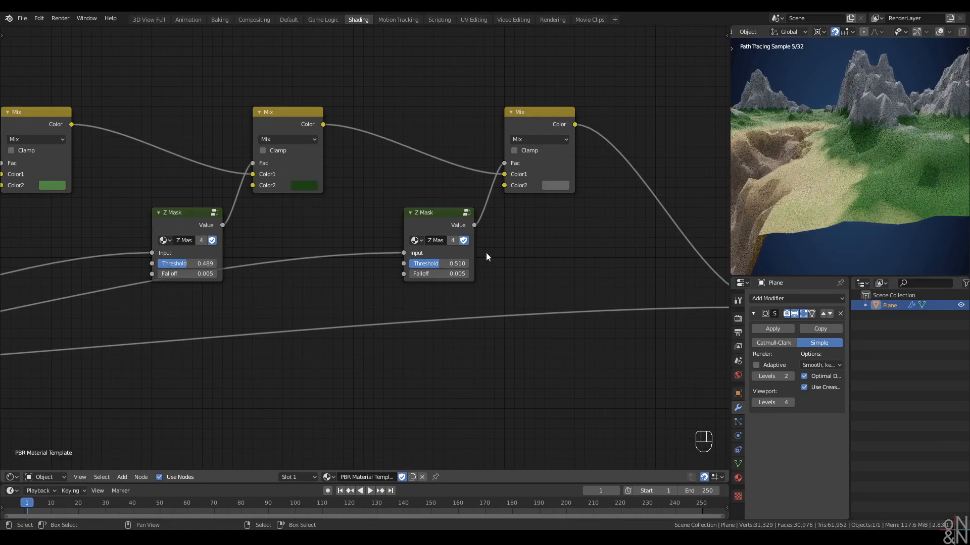
mouse_move(826, 157)
middle_mouse_down("ctrl")
mouse_move(849, 208)
mouse_move(835, 172)
middle_mouse_up("ctrl")
scroll(835, 172, "up", 2)
scroll(620, 271, "down", 3)
Raise the Water Mix node's Water Level to 0.477 and examine the refilled river in the rendered terrain
middle_click_drag(701, 261, 381, 250)
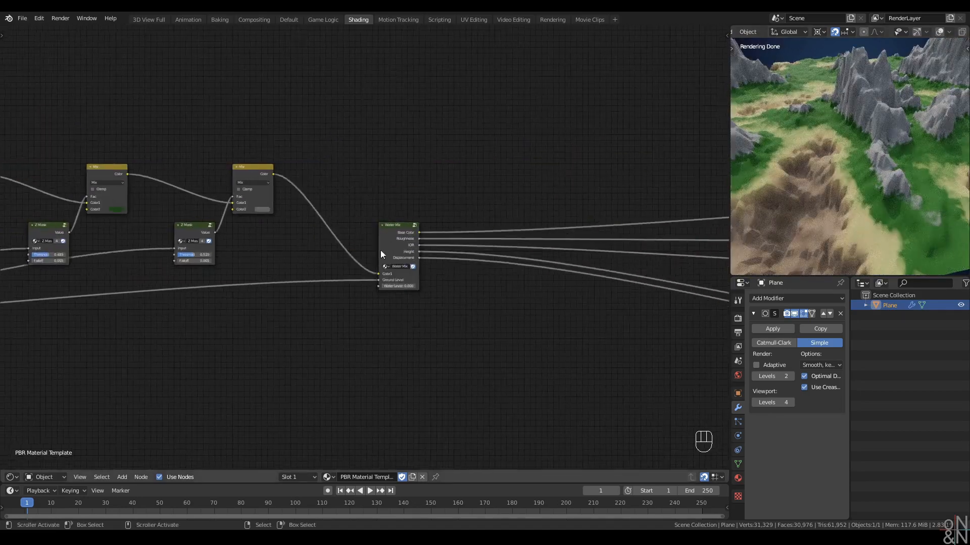
left_click_drag(396, 286, 409, 286, "shift")
left_click_drag(398, 286, 413, 285)
scroll(925, 111, "down", 5)
middle_click_drag(926, 111, 847, 178)
key("alt+q")
left_click(933, 143)
key("alt+q")
left_click(853, 175)
scroll(850, 119, "up", 3)
scroll(808, 177, "up", 3)
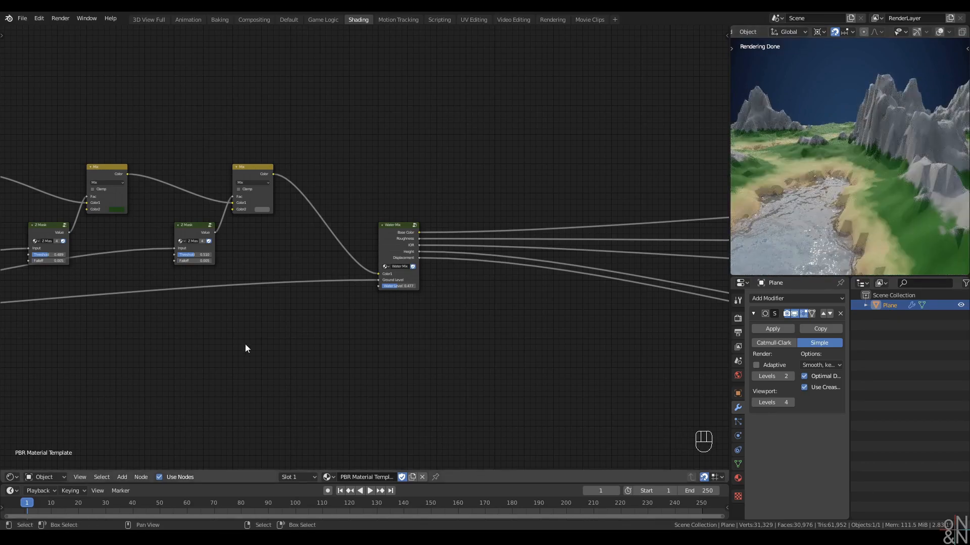
Set the plane's subdivision modifier to viewport level 5 for a closer look at the mountains
middle_click_drag(215, 360, 54, 331)
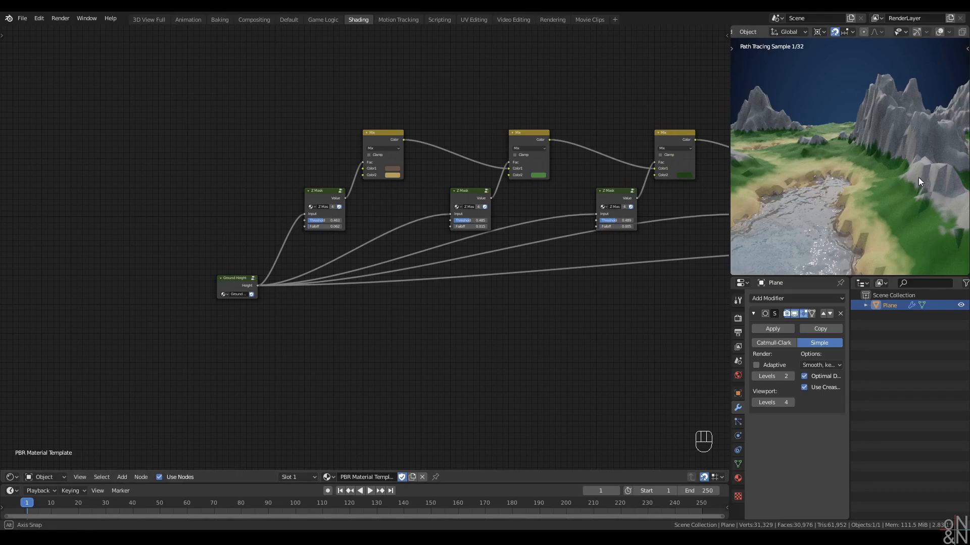
mouse_move(918, 177)
middle_mouse_down()
mouse_move(851, 186)
mouse_move(841, 176)
mouse_move(853, 161)
mouse_move(850, 195)
middle_mouse_up()
left_click(791, 402)
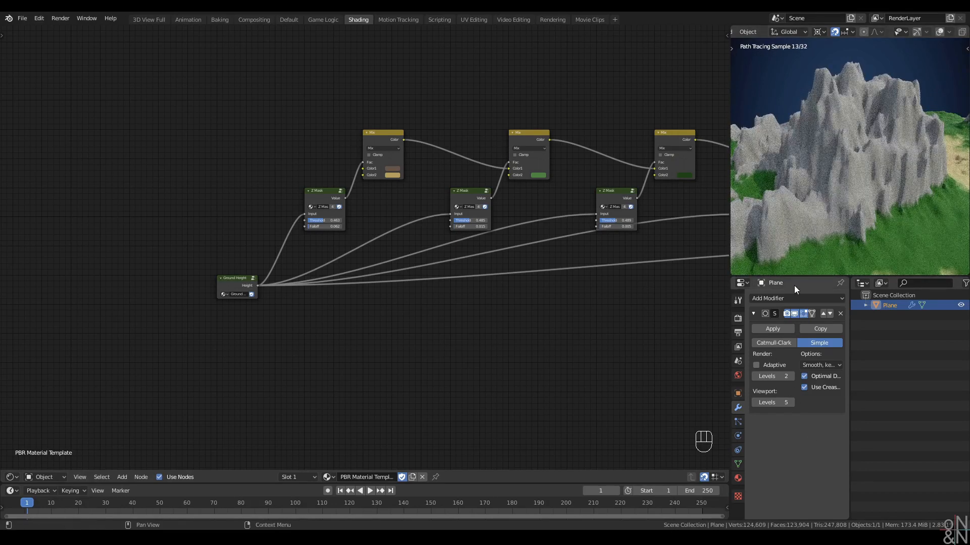
Enable adaptive subdivision on the plane's modifier and inspect the mountain slopes in the rendered view
left_click(756, 365)
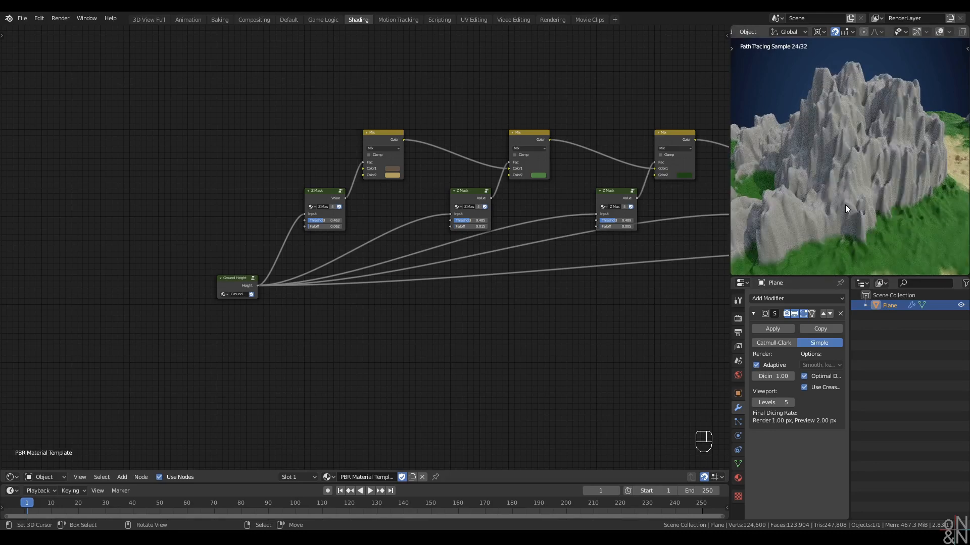
middle_click_drag(845, 205, 841, 204)
scroll(269, 285, "up", 2)
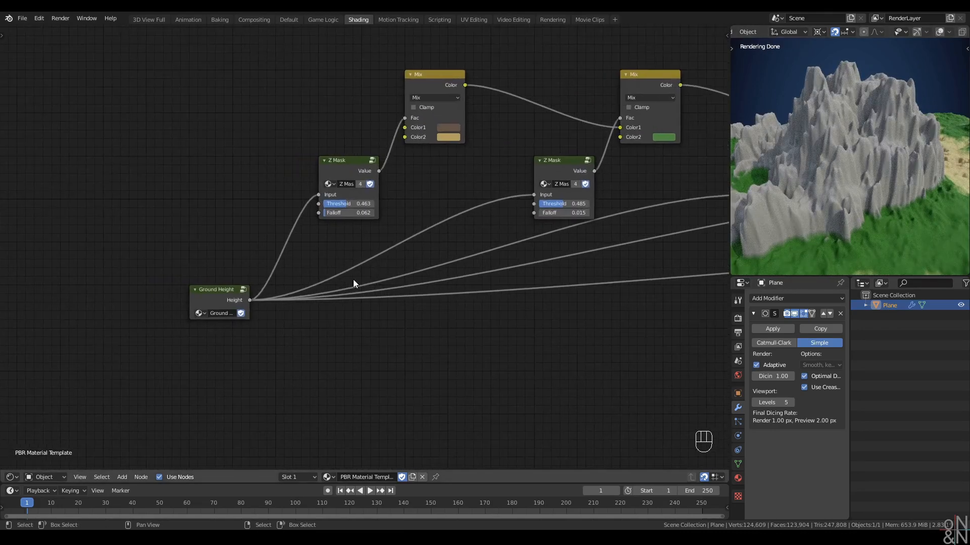
Enter the Ground Height group for editing and turn off the plane's adaptive subdivision
left_click(225, 302)
key("Tab")
scroll(283, 301, "up", 4)
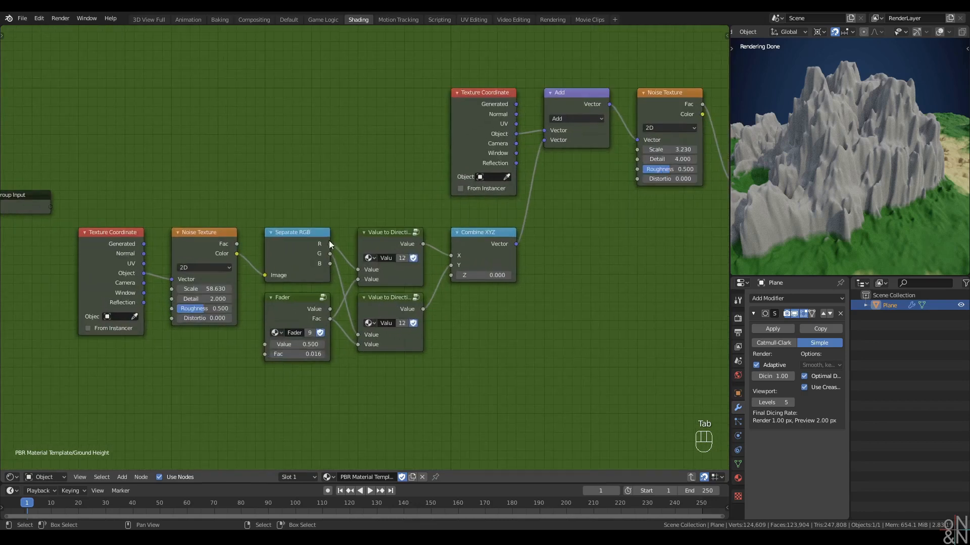
middle_click_drag(327, 244, 370, 243)
middle_click_drag(283, 400, 267, 400)
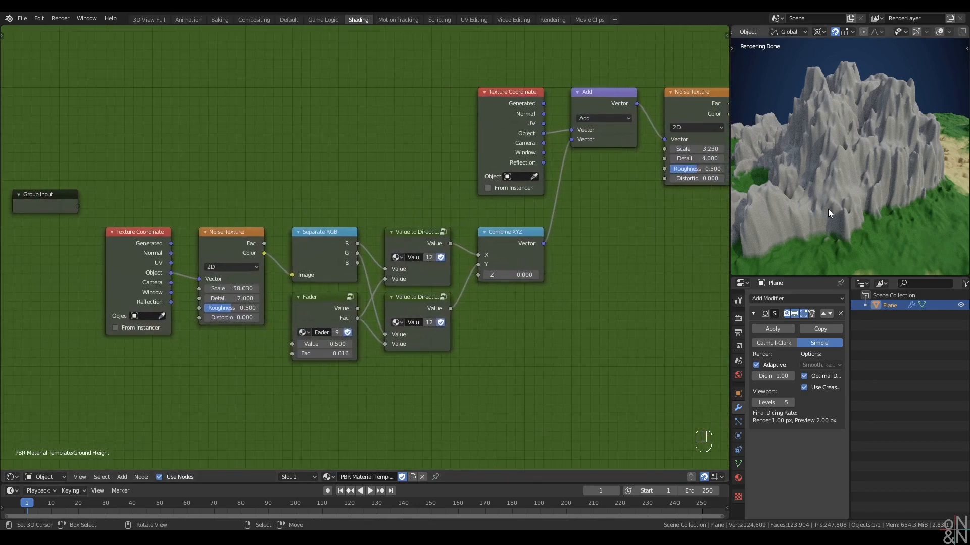
left_click(756, 365)
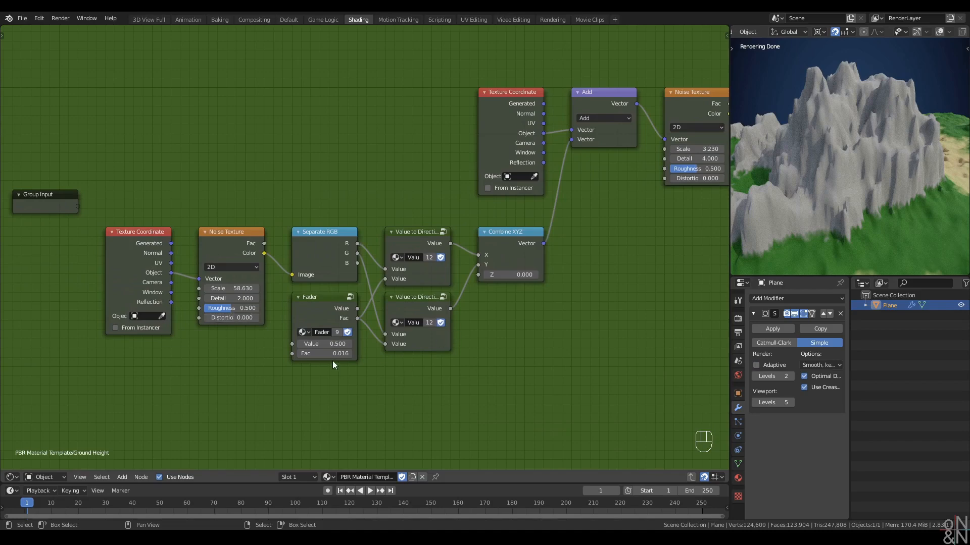
Set the Fader's Fac to 0.015 and the Scale of the Noise Texture feeding Separate RGB to 35.830
left_click_drag(332, 353, 317, 358, "shift")
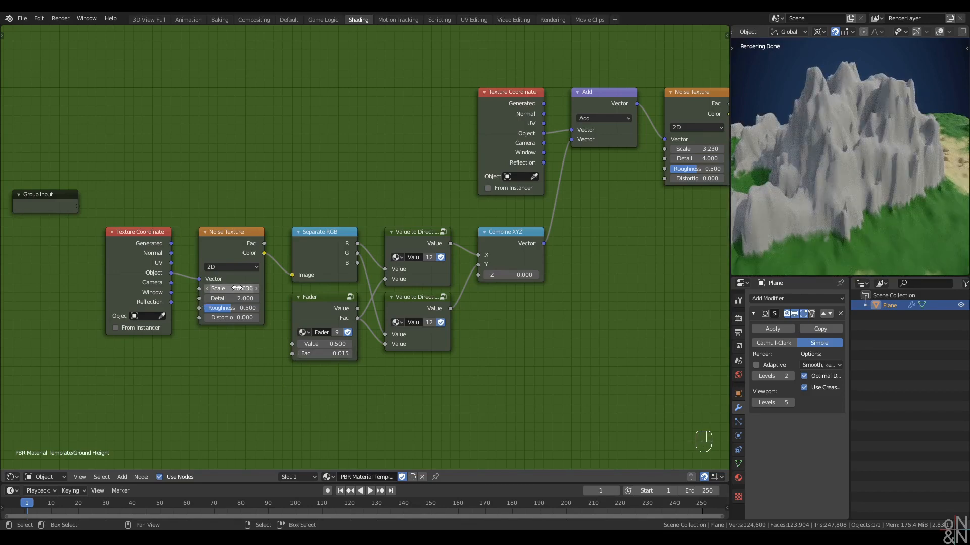
left_click_drag(232, 288, 182, 288)
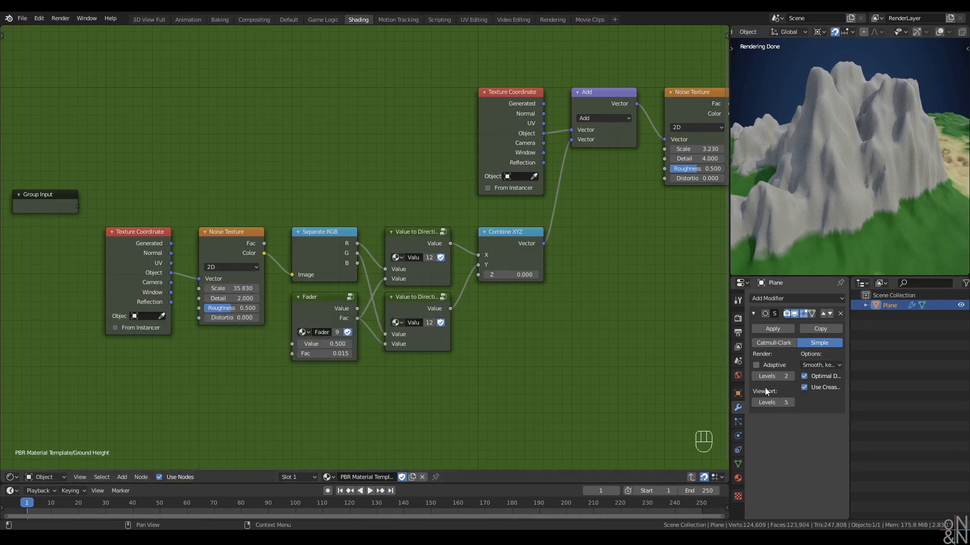
Set that Noise Texture's Detail to 3.000 and refresh the mountain render with adaptive subdivision enabled
left_click(756, 365)
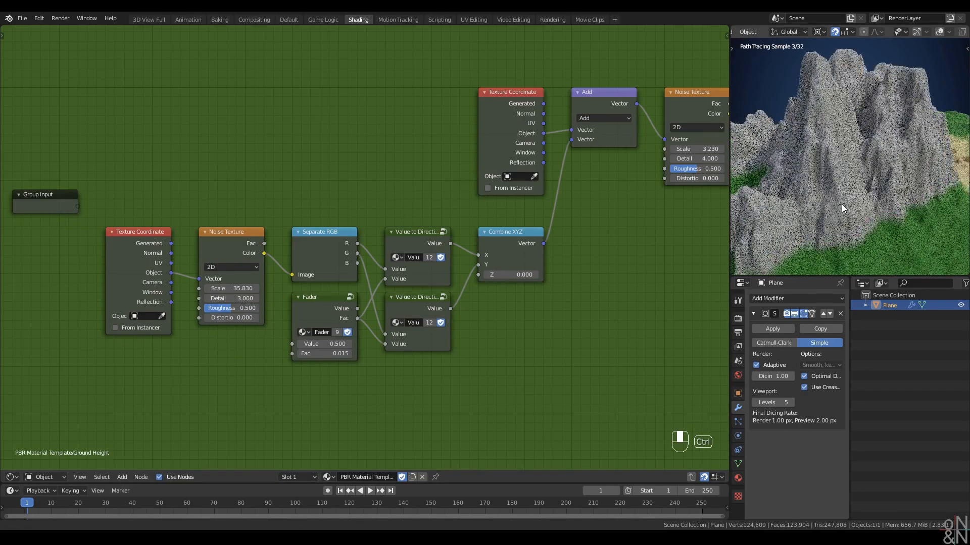
middle_click_drag(842, 204, 842, 222, "ctrl")
key("z")
key("z")
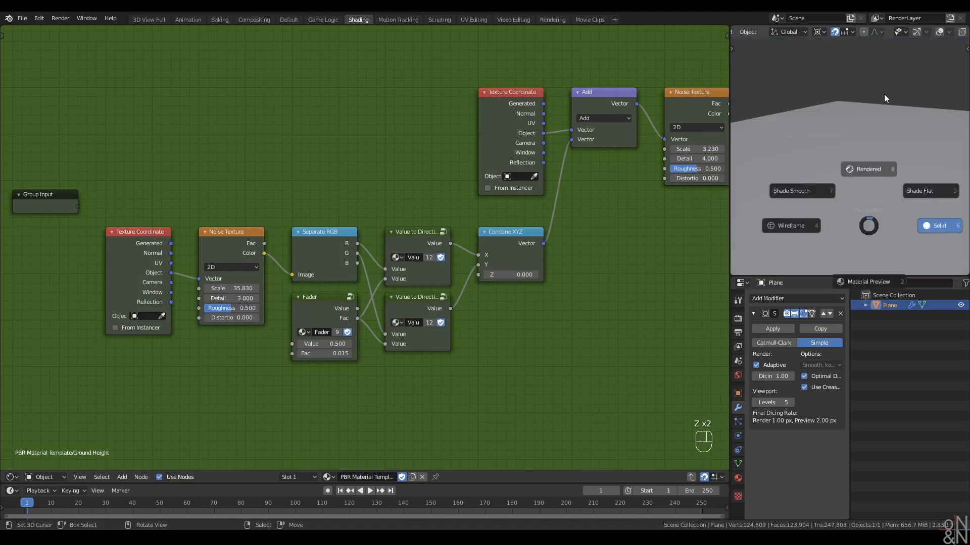
left_click(884, 94)
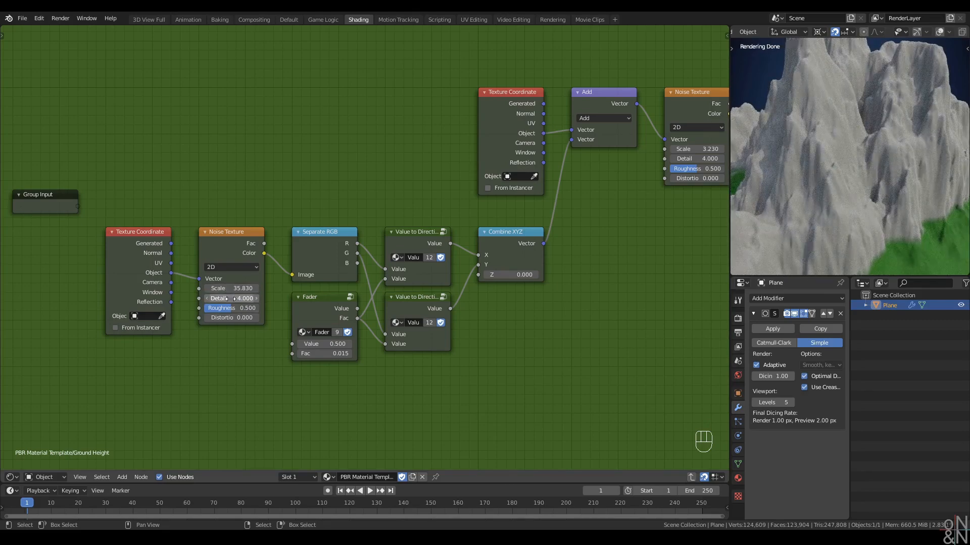
Examine the main Noise Texture's settings in the Ground Height group and the rendered mountains from several angles
scroll(450, 347, "down", 4)
middle_click_drag(529, 321, 302, 335)
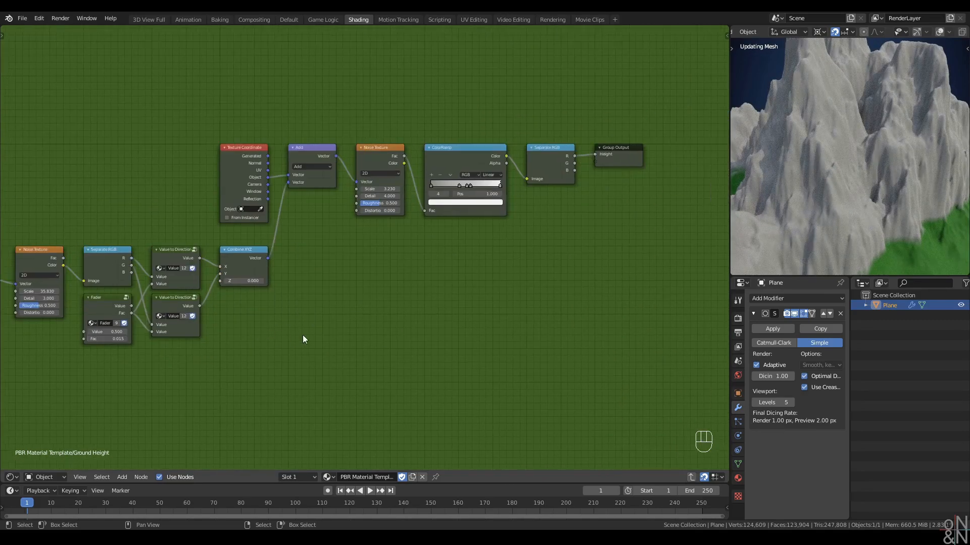
scroll(394, 154, "up", 2)
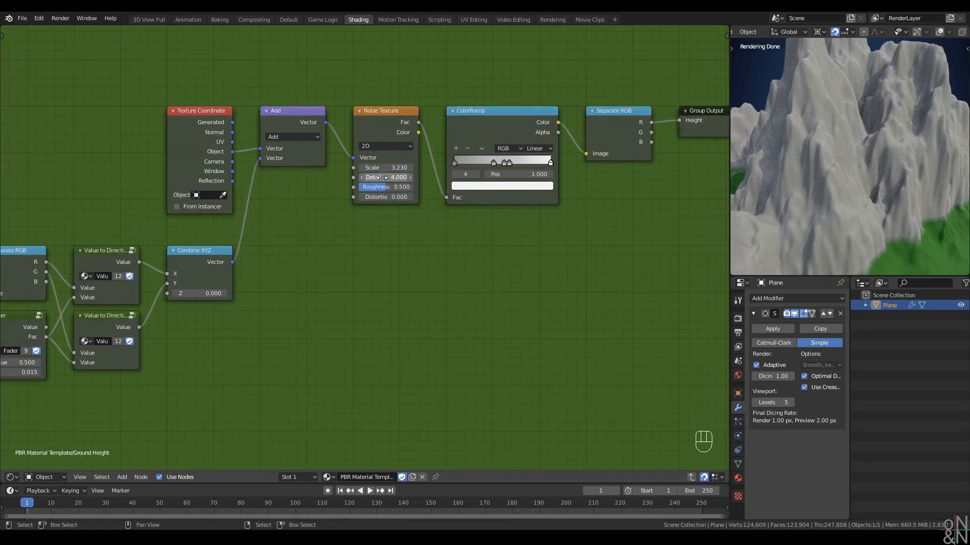
scroll(401, 286, "down", 3)
scroll(885, 222, "down", 2)
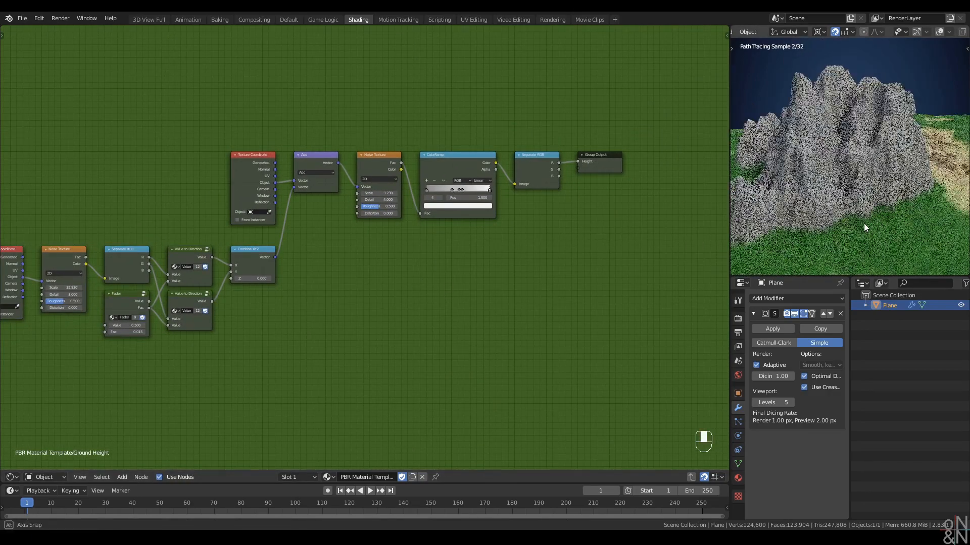
scroll(865, 225, "up", 2)
scroll(576, 269, "up", 3)
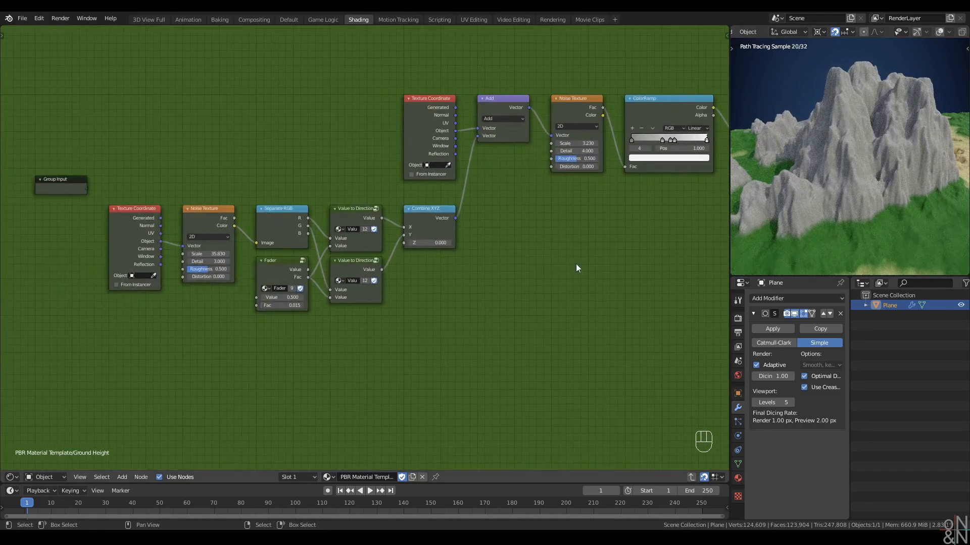
middle_click_drag(409, 321, 432, 336)
middle_click_drag(858, 157, 813, 195)
scroll(881, 179, "down", 2)
scroll(535, 252, "down", 2)
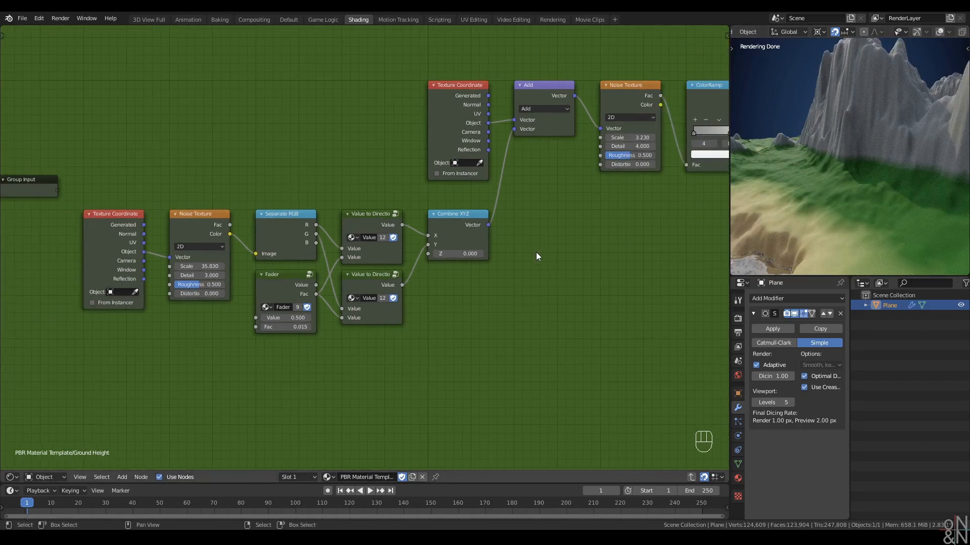
Return to the parent material and refresh the rendered terrain view
key("ctrl+Tab")
key("z")
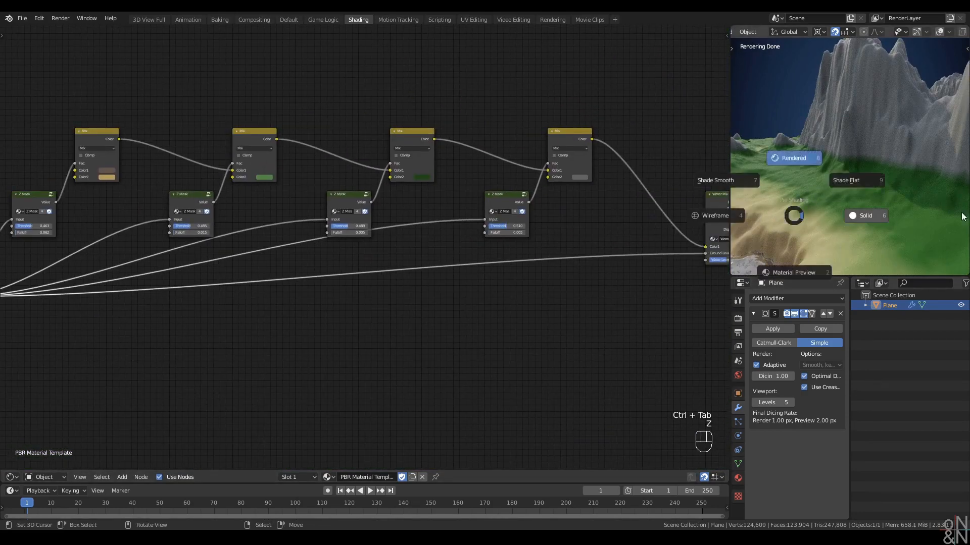
key("z")
left_click(824, 114)
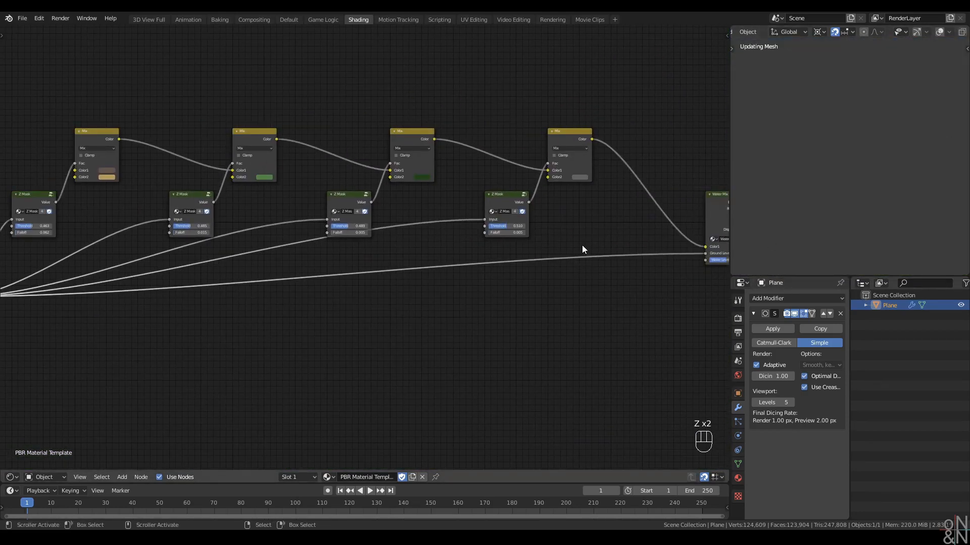
Set the last Z Mask, which controls the grey rock, to Threshold 0.508 and Falloff 0.007
scroll(373, 219, "up", 4)
middle_click_drag(373, 219, 270, 241)
scroll(418, 273, "up", 2)
mouse_move(454, 247)
left_mouse_down("shift")
mouse_move(445, 247)
mouse_move(459, 258)
mouse_move(427, 260)
left_mouse_up("shift")
left_click(450, 316)
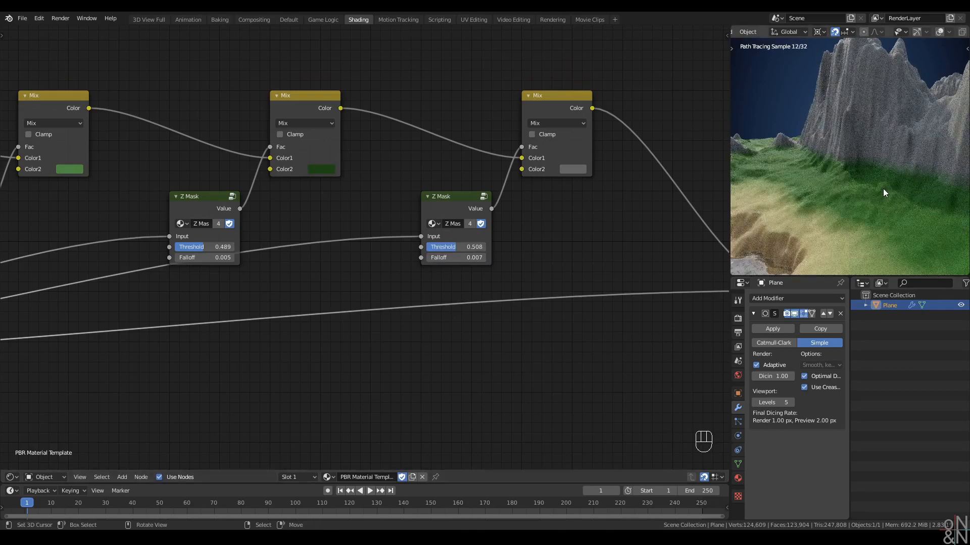
Turn off adaptive subdivision on the plane and set its viewport subdivision level to 4
scroll(883, 189, "down", 6)
middle_click_drag(853, 179, 805, 265)
scroll(839, 207, "up", 3)
left_click(756, 365)
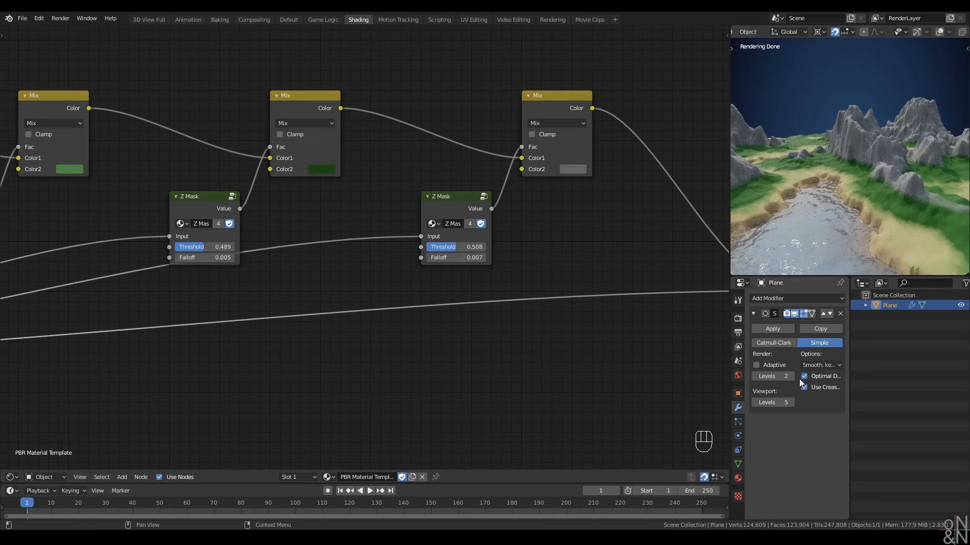
left_click(755, 402)
middle_click_drag(804, 185, 834, 161)
scroll(838, 187, "up", 4)
scroll(833, 174, "down", 4)
scroll(603, 317, "down", 1)
Set the Water Mix node's Water Level to 0.000 to drain the river
middle_click_drag(602, 317, 263, 354)
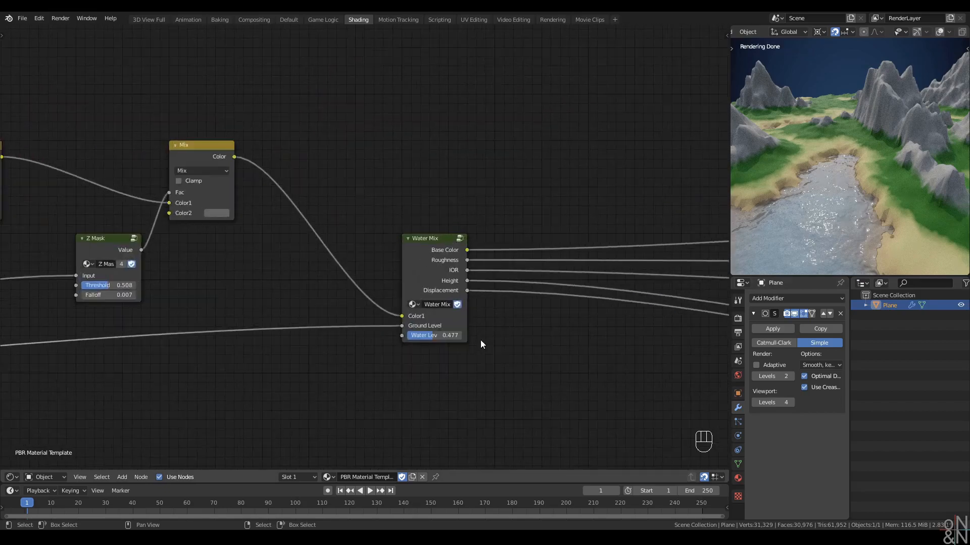
middle_click_drag(481, 340, 516, 302)
left_click_drag(479, 297, 437, 297)
middle_click_drag(855, 200, 850, 183, "shift")
middle_click_drag(850, 182, 845, 151)
scroll(844, 150, "up", 4)
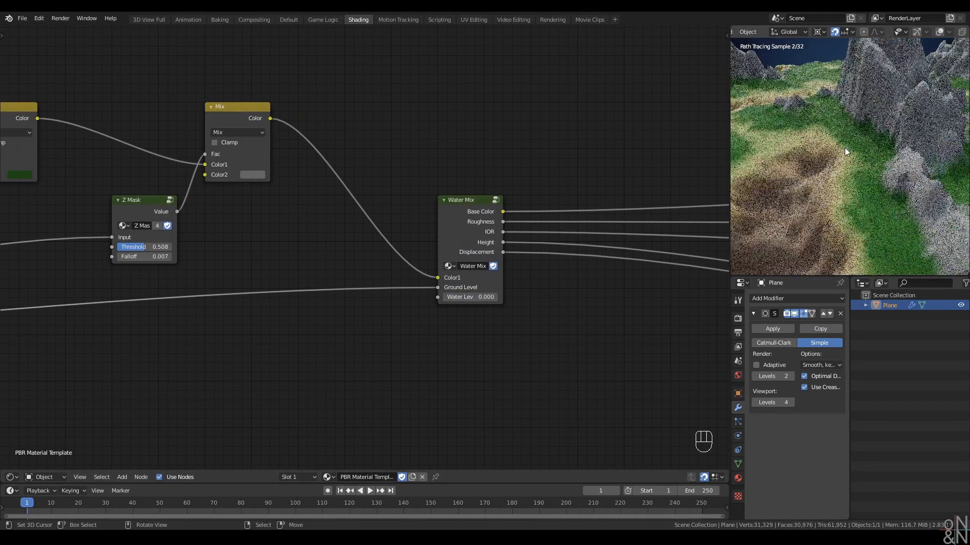
Examine the drained riverbed, its sandy banks and the surrounding mountains in the rendered terrain
scroll(853, 139, "down", 2)
scroll(889, 91, "down", 2)
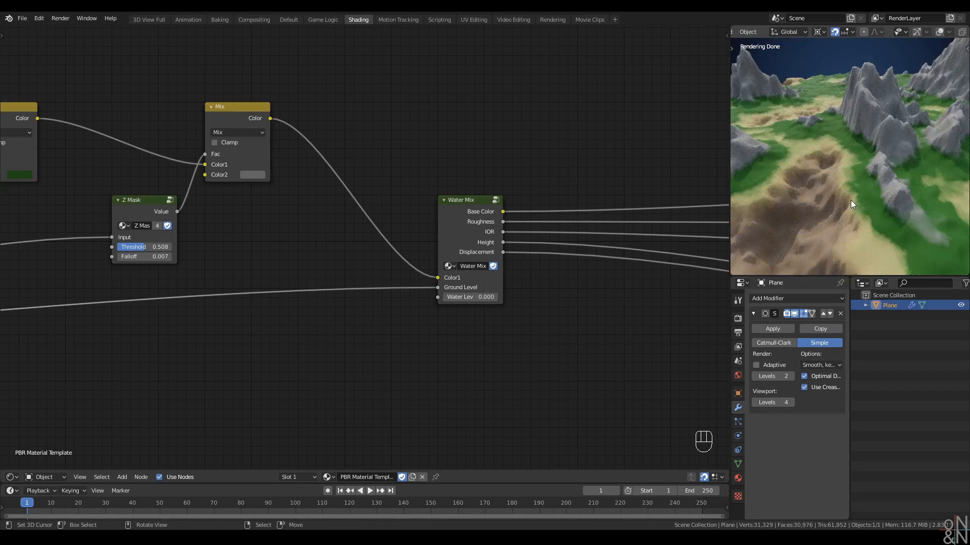
middle_click_drag(850, 200, 855, 190)
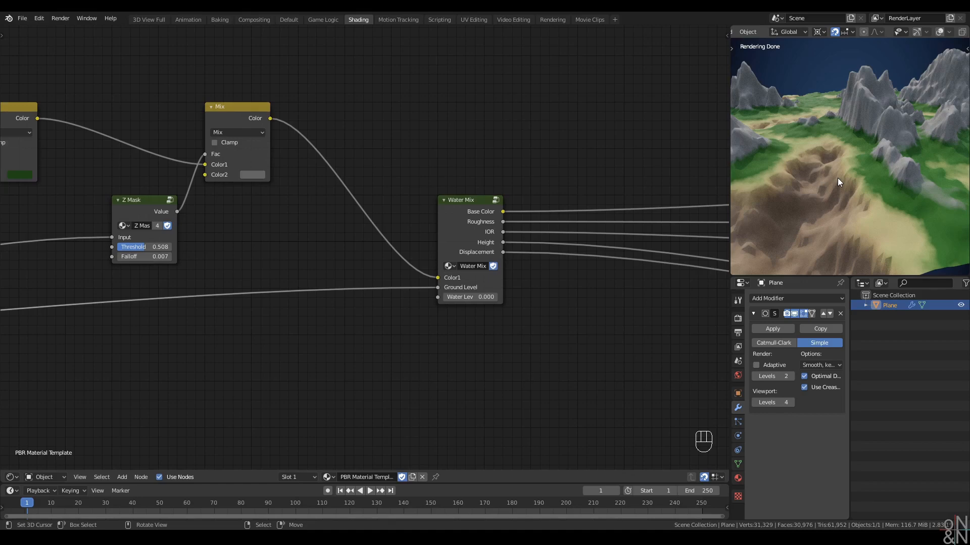
mouse_move(835, 184)
middle_mouse_down()
mouse_move(867, 171)
mouse_move(620, 244)
middle_mouse_up()
scroll(567, 228, "down", 6)
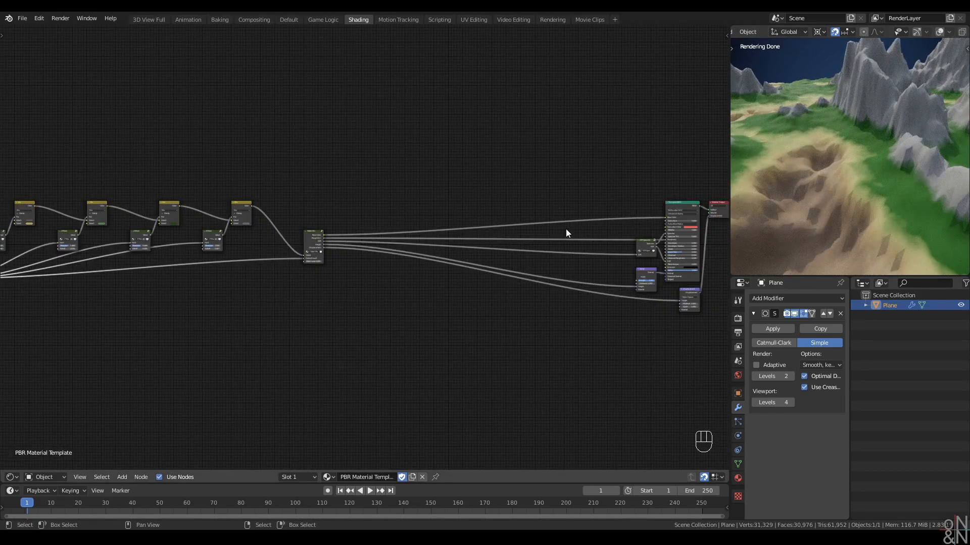
middle_click_drag(838, 181, 854, 157)
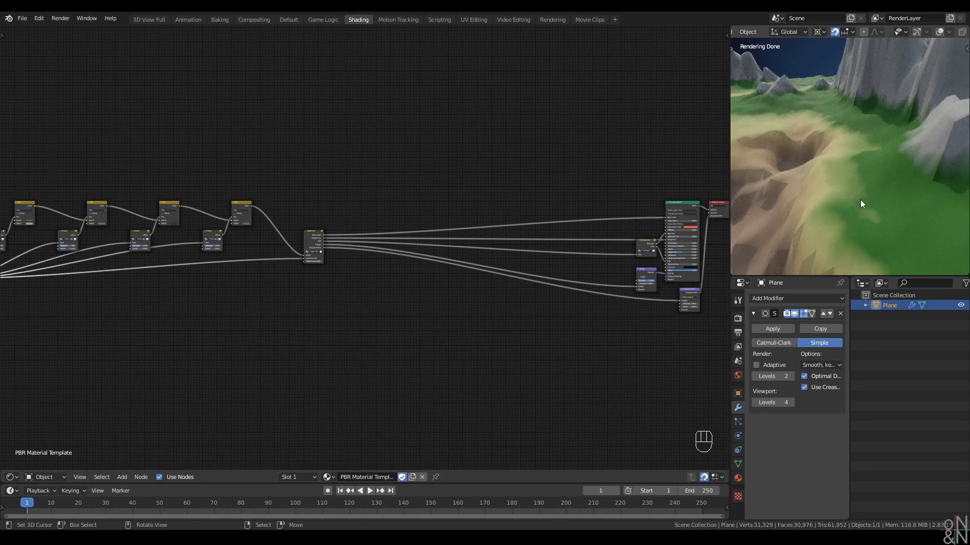
middle_click_drag(859, 204, 851, 158)
mouse_move(863, 192)
middle_mouse_down()
mouse_move(844, 153)
mouse_move(888, 167)
mouse_move(871, 190)
mouse_move(877, 182)
mouse_move(858, 174)
mouse_move(862, 189)
mouse_move(851, 195)
middle_mouse_up()
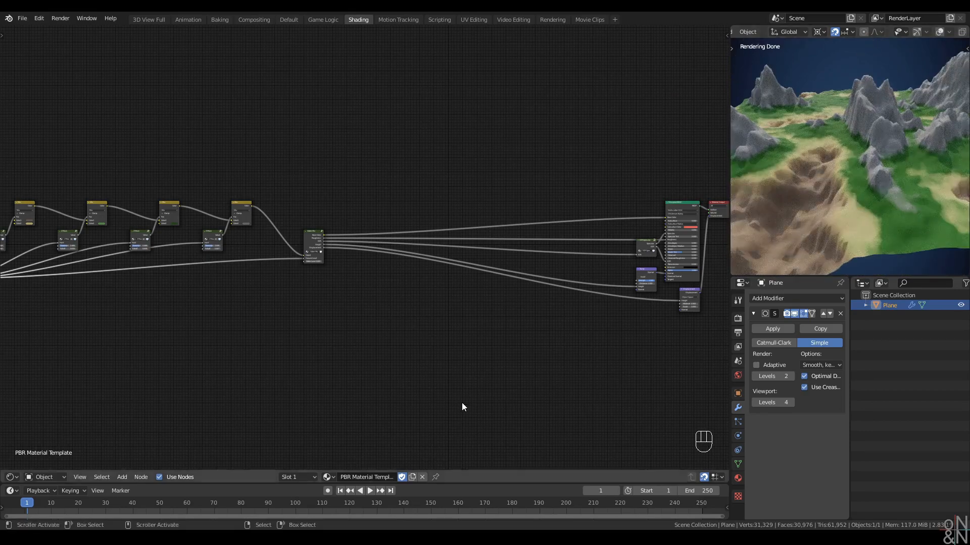
Cut all the links from the Water Mix outputs to the shader, bump and displacement nodes
scroll(379, 252, "down", 1)
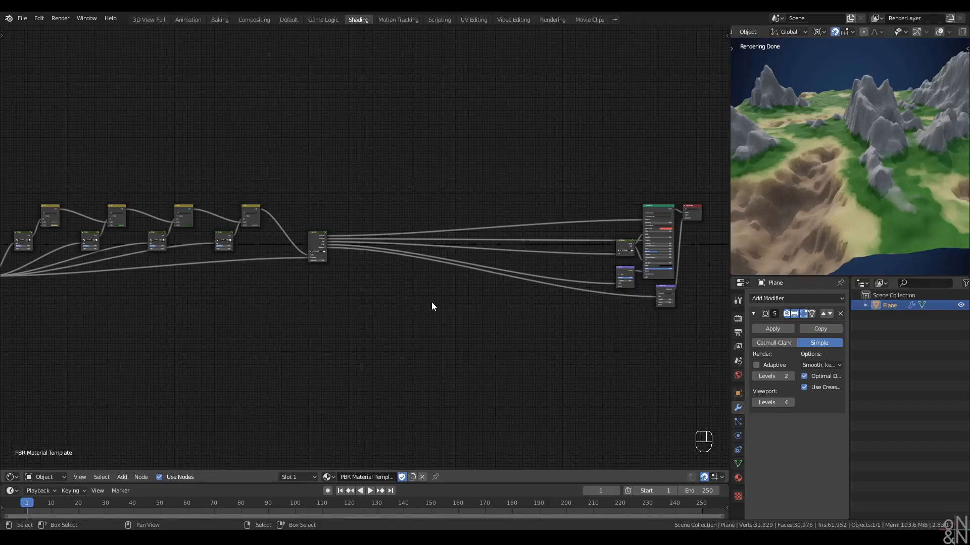
right_click_drag(357, 228, 347, 327, "ctrl")
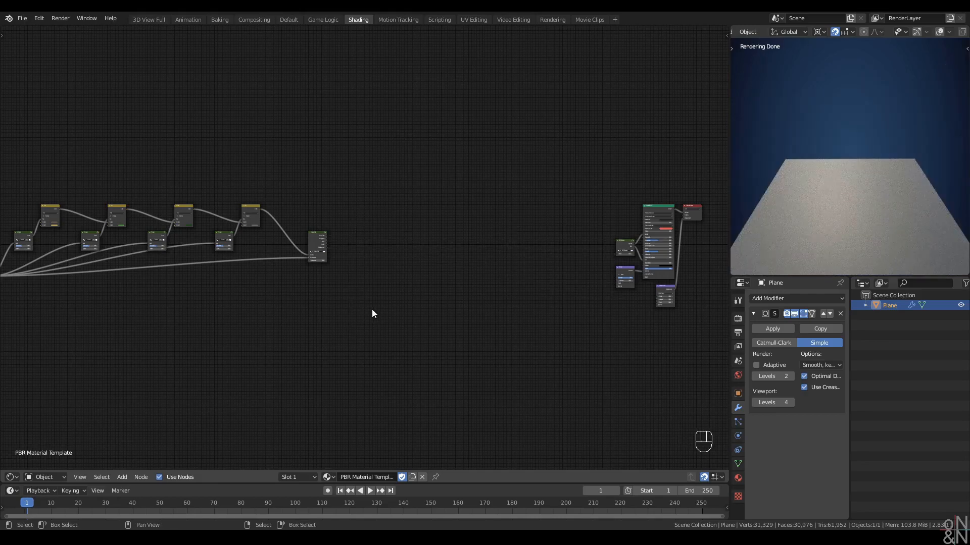
scroll(371, 308, "up", 5)
middle_click_drag(360, 309, 172, 291)
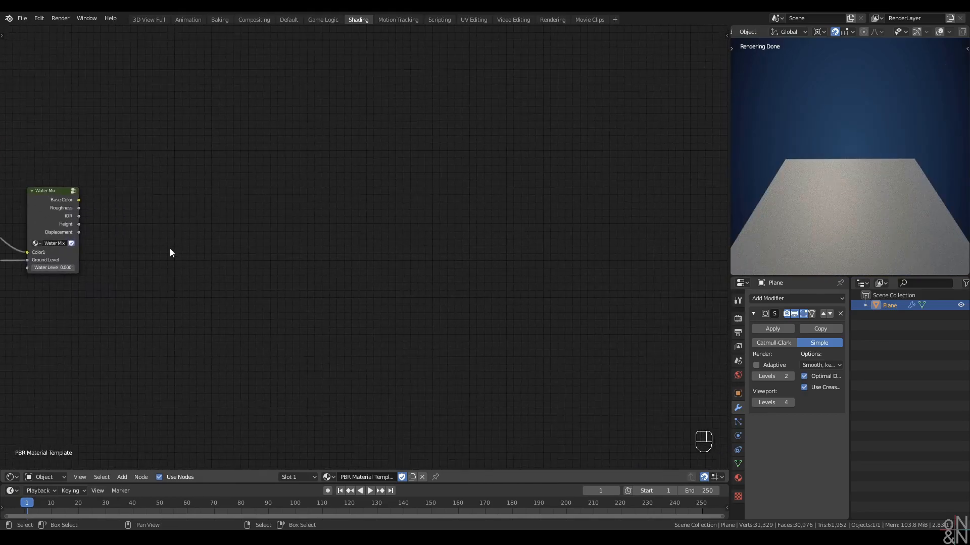
middle_click_drag(206, 255, 126, 261)
Add a Texture Coordinate node in the empty area beyond the Water Mix node
key("shift+a")
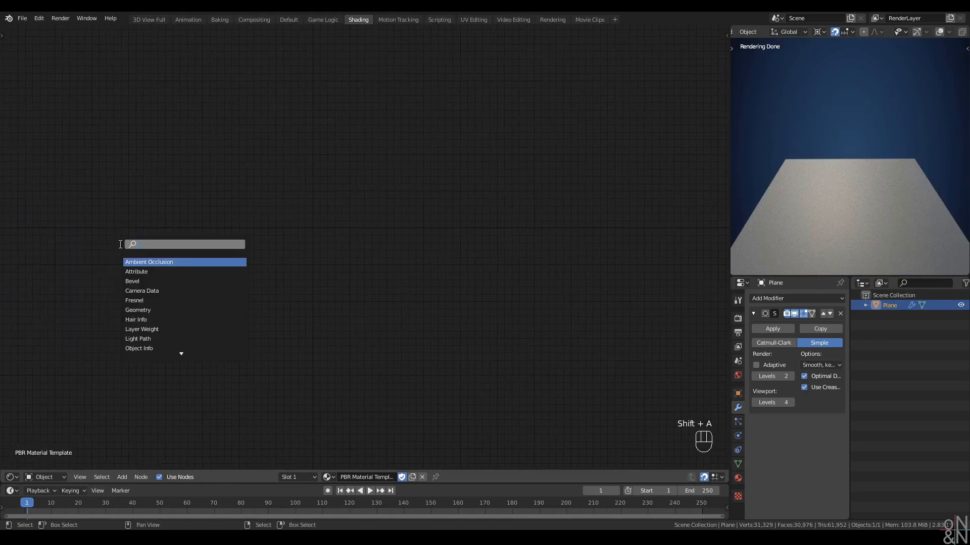
key("shift+a")
mouse_move(107, 231)
left_click(184, 250)
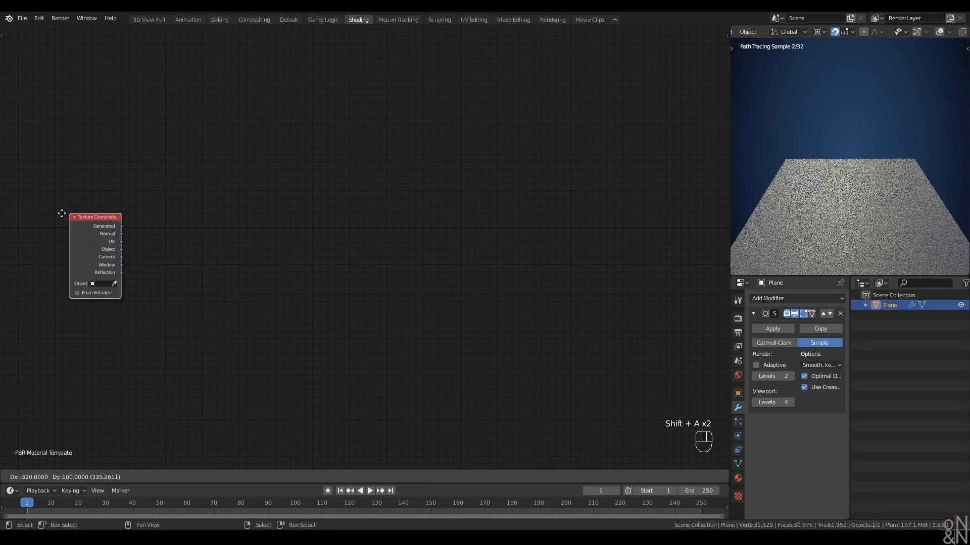
left_click(15, 194)
Add a Voronoi Texture beside the Texture Coordinate node and set it to 2D
key("shift+a")
key("t")
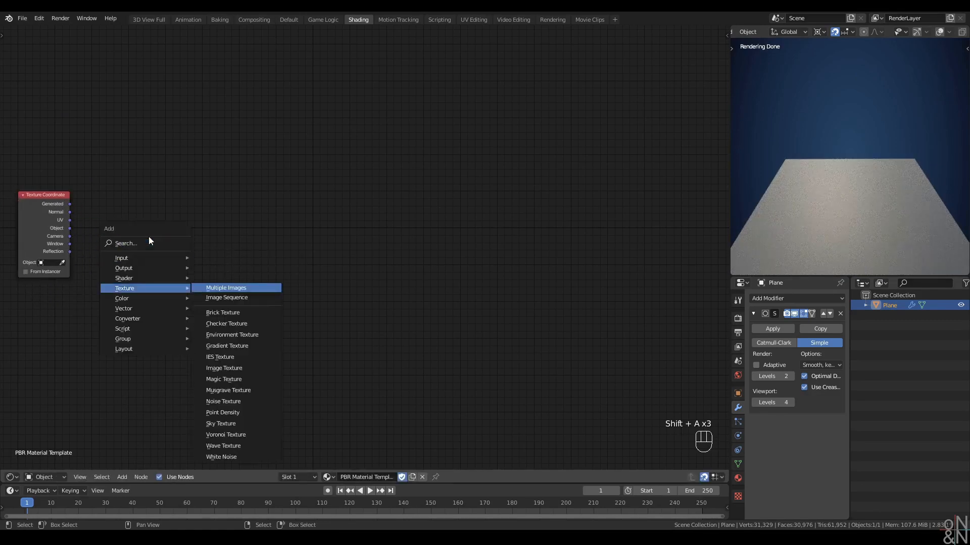
key("v")
left_click(127, 194)
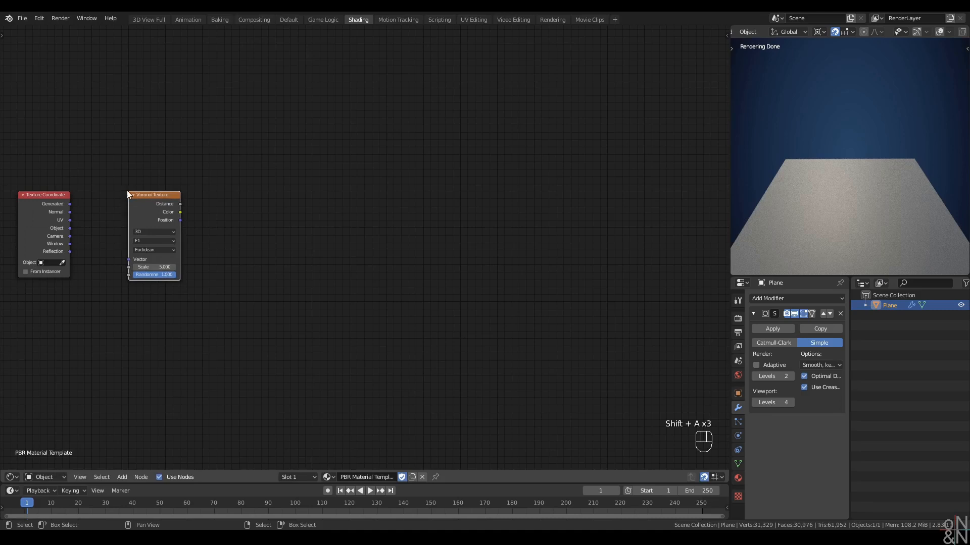
left_click(157, 233)
left_click(154, 222)
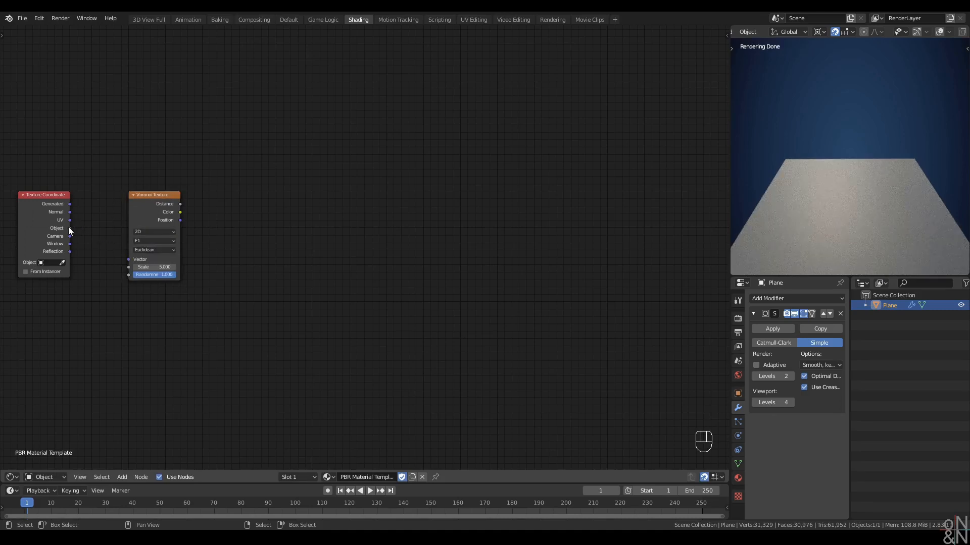
Connect the Object coordinates to the Voronoi Texture's Vector, and its Distance output to the Displacement node's Height
left_click_drag(70, 229, 138, 181)
left_click_drag(136, 263, 134, 261)
scroll(368, 250, "down", 3)
middle_click_drag(448, 273, 376, 273)
left_click_drag(146, 214, 720, 347)
middle_click_drag(720, 347, 609, 343)
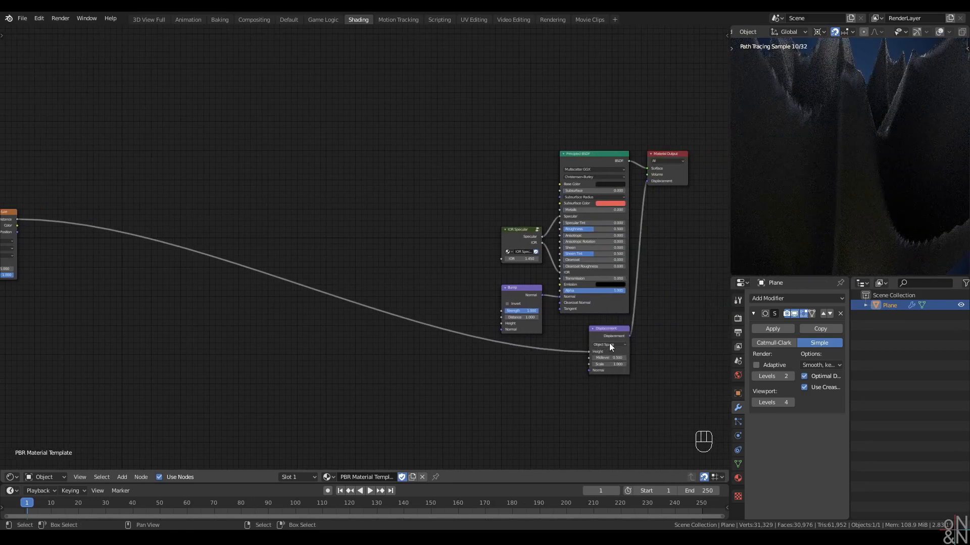
Insert a Subtract Math node after the Voronoi Texture so that the Distance is subtracted from 0.5
mouse_move(844, 173)
middle_mouse_down()
mouse_move(852, 198)
mouse_move(854, 126)
mouse_move(856, 202)
middle_mouse_up()
scroll(228, 304, "down", 4)
middle_click_drag(229, 303, 303, 265)
scroll(364, 270, "up", 3)
key("q")
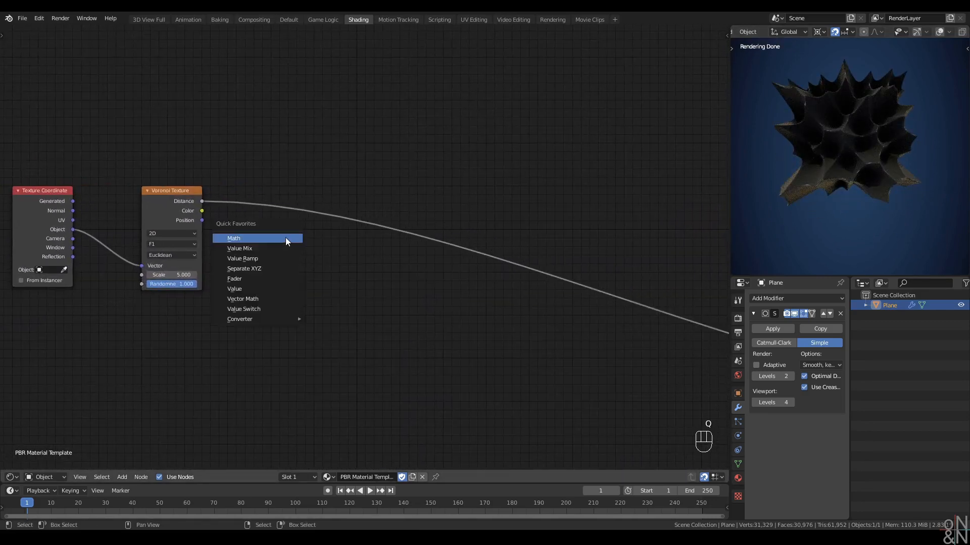
left_click(285, 238)
left_click(252, 135)
left_click_drag(252, 136, 259, 153)
left_click(256, 168)
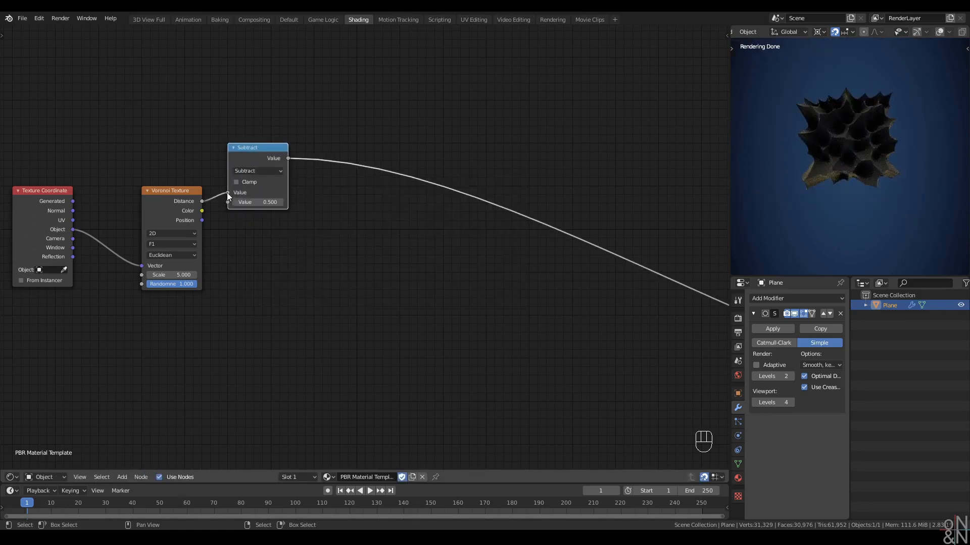
left_click_drag(227, 192, 228, 202)
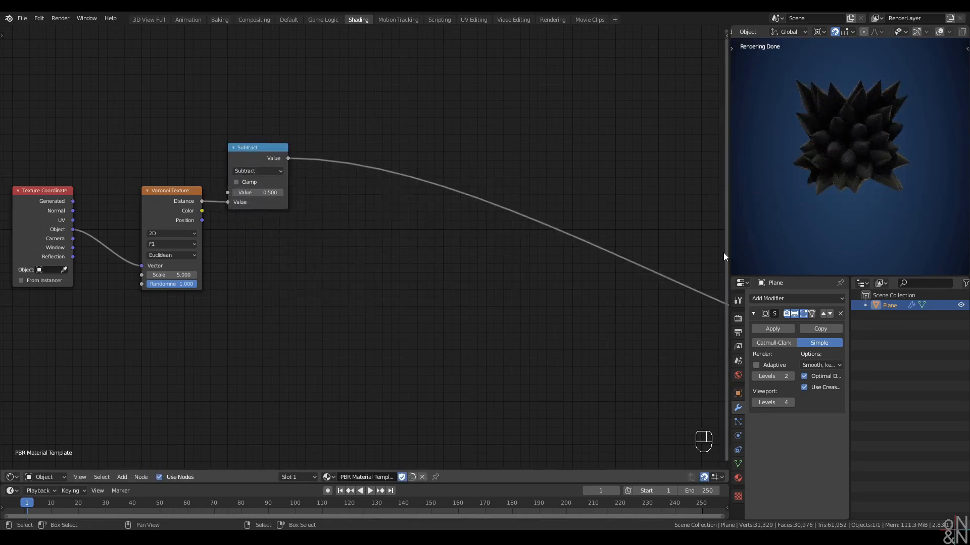
Enable Clamp on the Subtract node and view the displaced plane from a lower angle
mouse_move(849, 255)
middle_mouse_down()
mouse_move(855, 204)
mouse_move(846, 197)
mouse_move(848, 214)
mouse_move(846, 173)
mouse_move(848, 199)
middle_mouse_up()
key("alt+q")
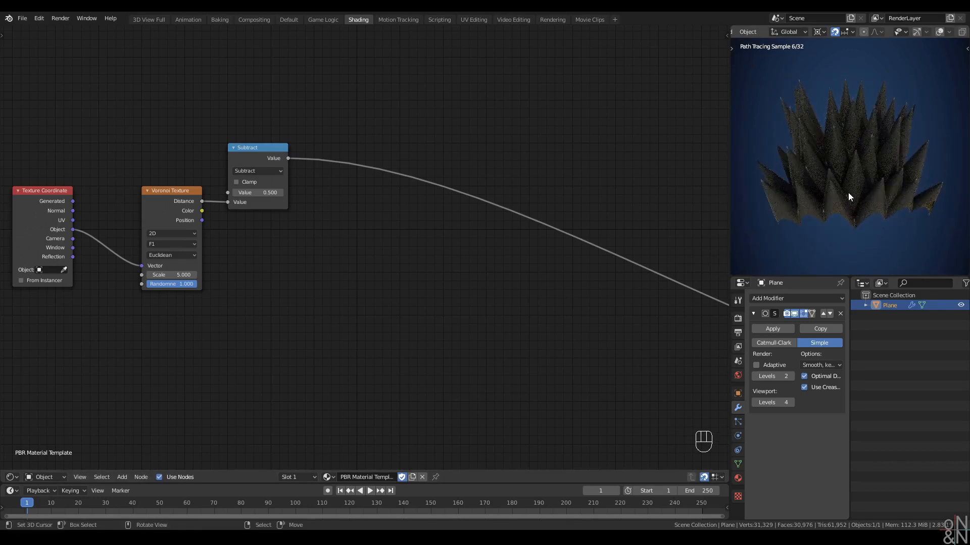
left_click(236, 181)
middle_click_drag(856, 219, 849, 174)
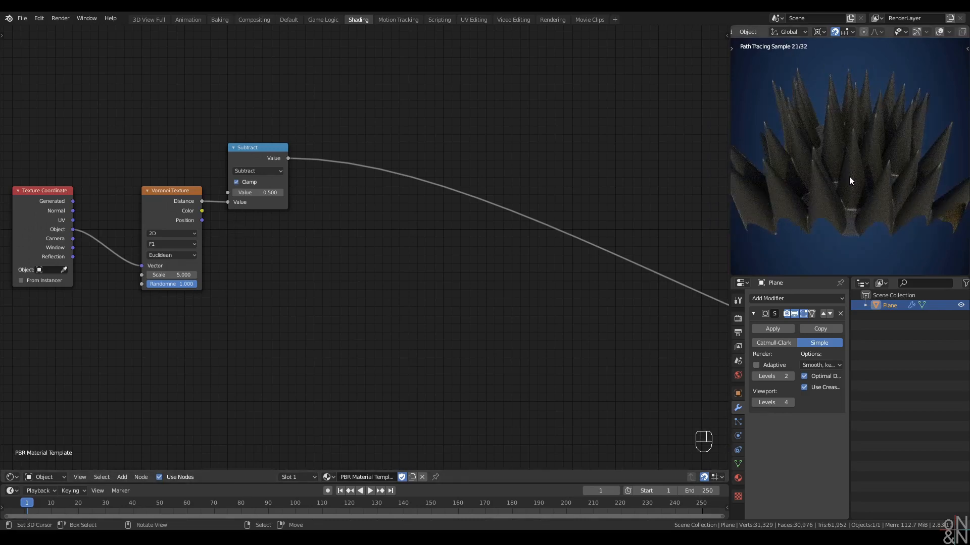
mouse_move(261, 192)
left_mouse_down("shift")
mouse_move(301, 193)
mouse_move(252, 192)
mouse_move(261, 192)
left_mouse_up("shift")
Insert a Divide Math node after the Subtract node with Clamp enabled, and disable Clamp on the Subtract node
key("q")
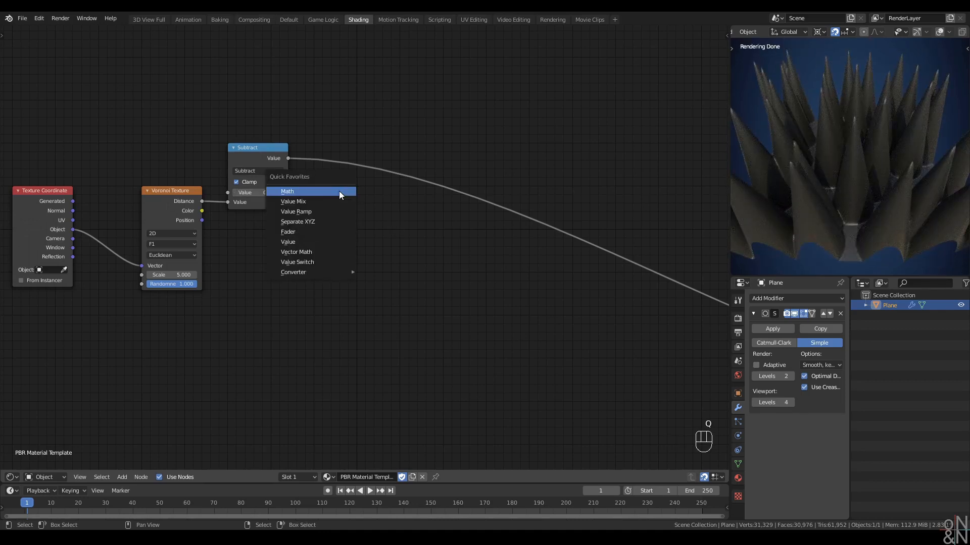
left_click(339, 191)
left_click(342, 177)
left_click(344, 171)
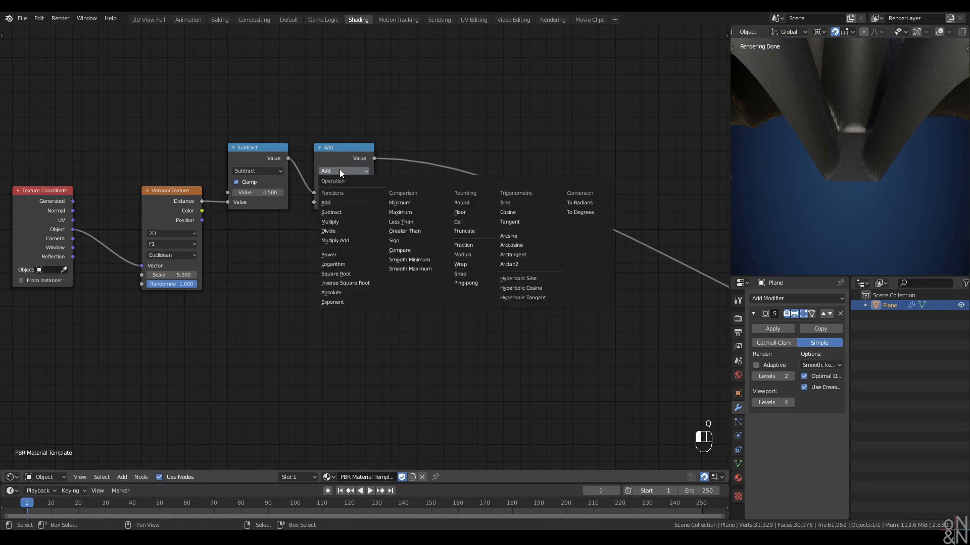
left_click(334, 231)
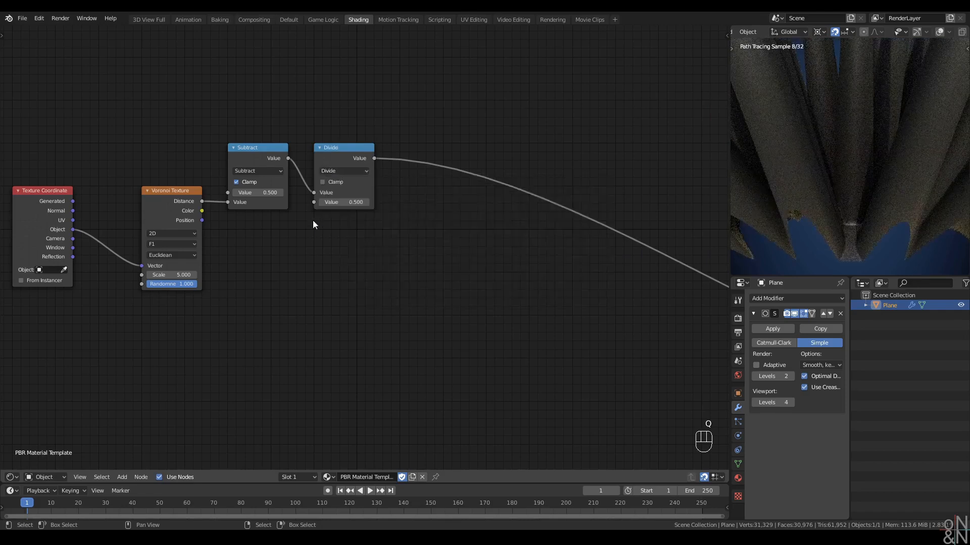
left_click(329, 181)
left_click(236, 182)
Add a Value node above the Voronoi Texture and link it to Subtract's first input and Divide's second input
key("q")
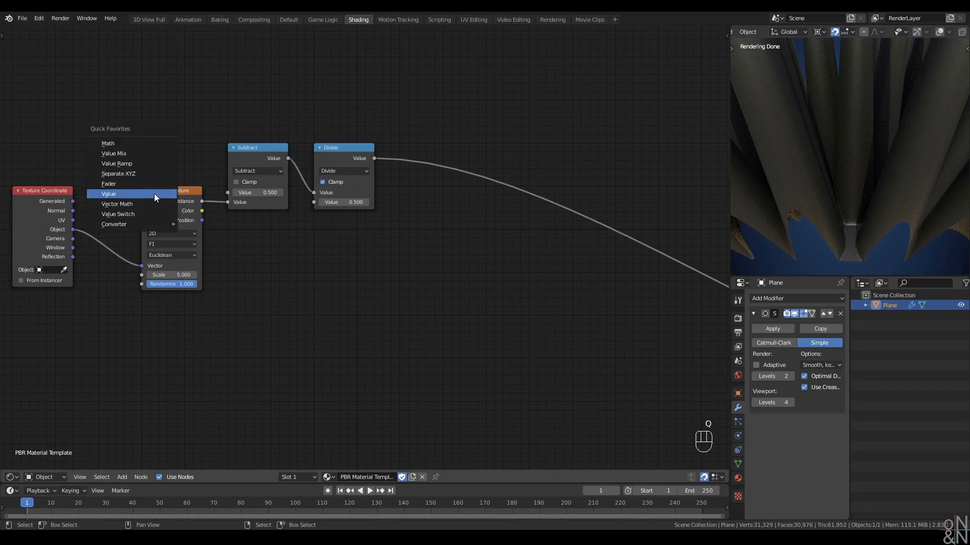
left_click(155, 195)
left_click(145, 147)
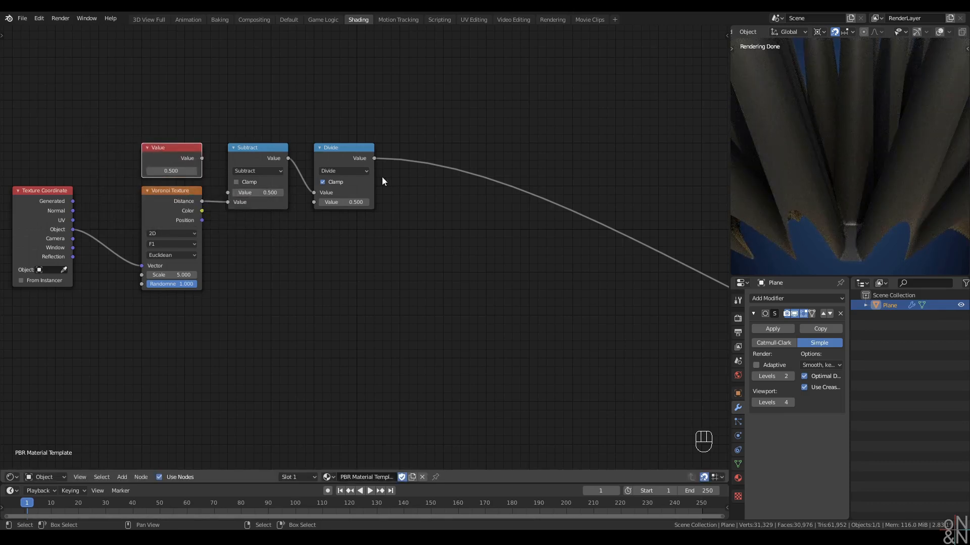
left_click_drag(202, 158, 314, 202)
left_click(327, 280)
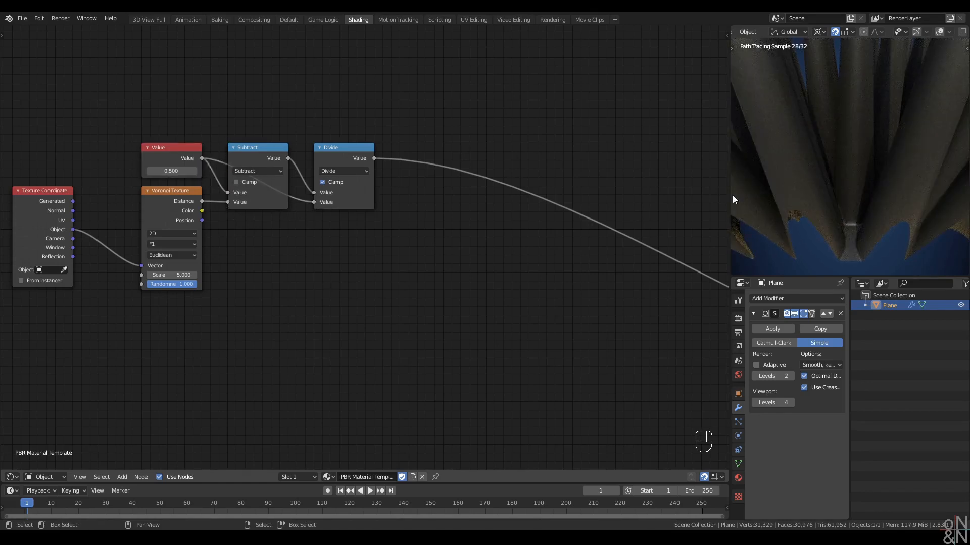
middle_click_drag(826, 186, 835, 183)
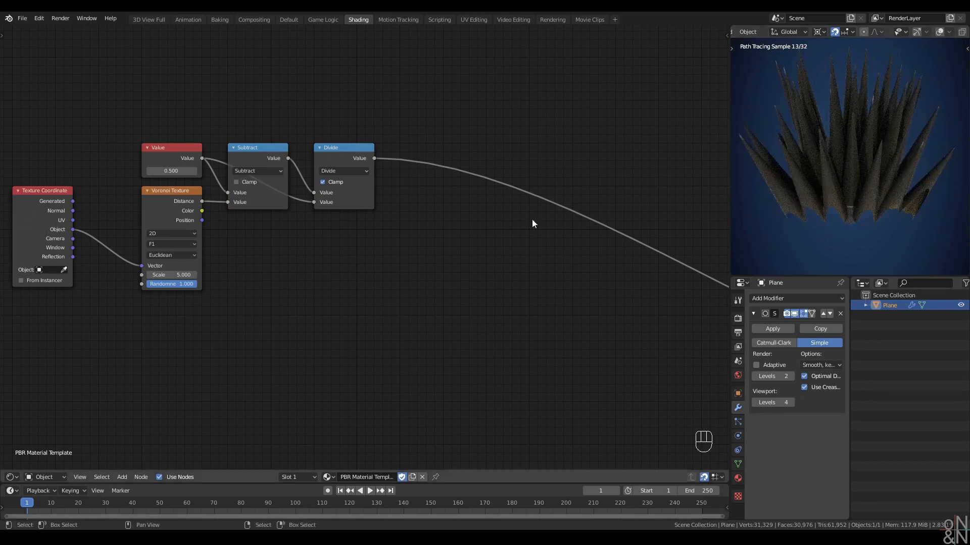
scroll(363, 198, "up", 1)
mouse_move(161, 165)
left_mouse_down("shift")
mouse_move(56, 165)
mouse_move(161, 165)
left_mouse_up("shift")
Insert a Multiply Math node after the clamped Divide node and set its value to 1.000
scroll(475, 234, "down", 1)
middle_click_drag(448, 230, 436, 225)
scroll(435, 225, "up", 1)
right_click(435, 225)
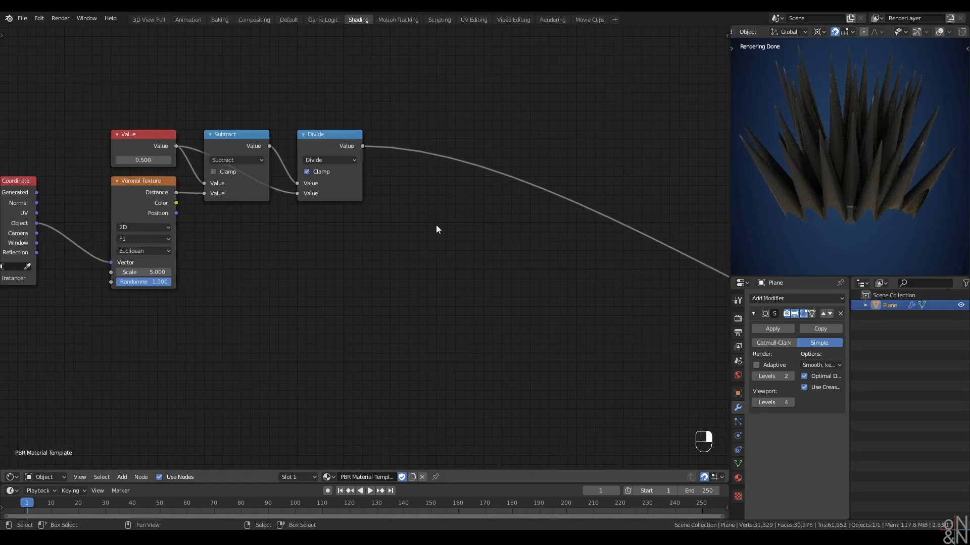
key("q")
left_click(423, 174)
left_click(433, 129)
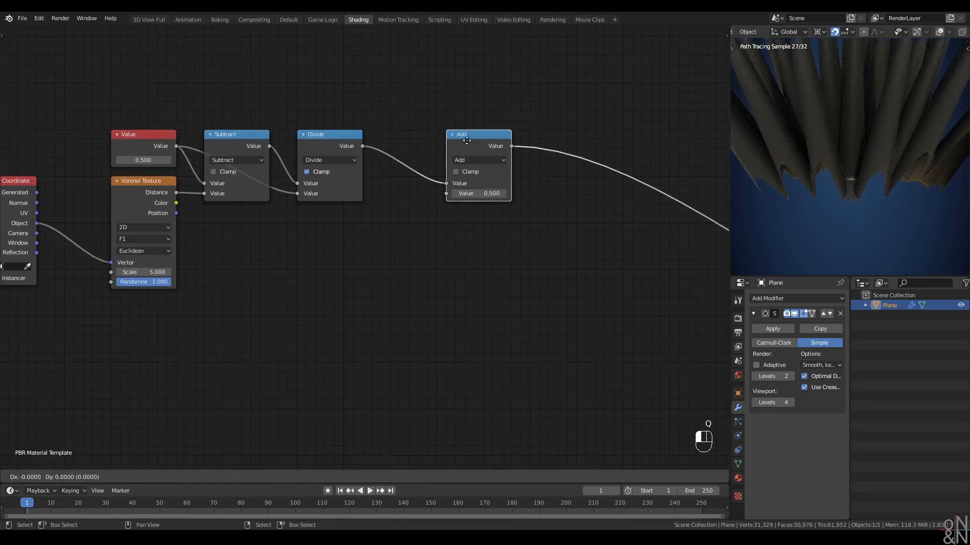
left_click(464, 156)
key("m")
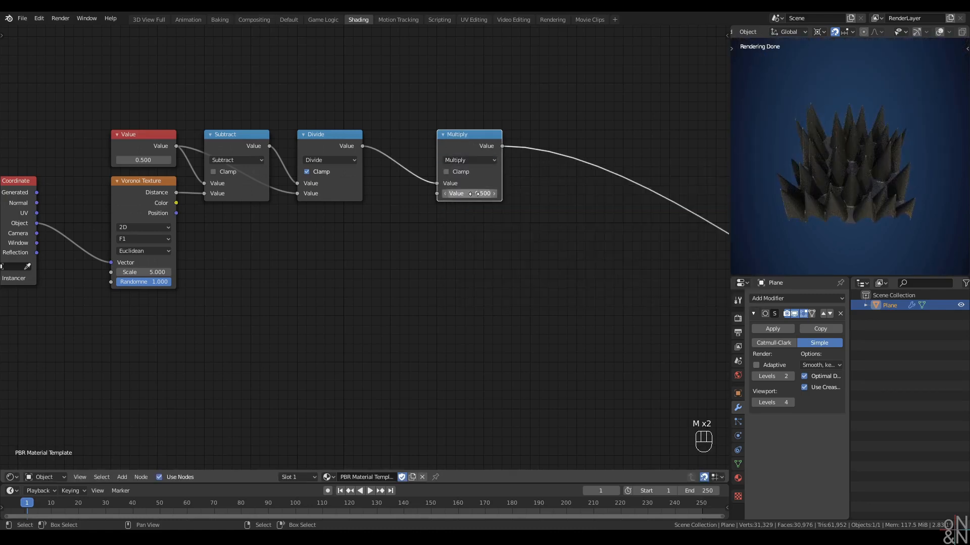
left_click_drag(472, 194, 492, 194, "shift")
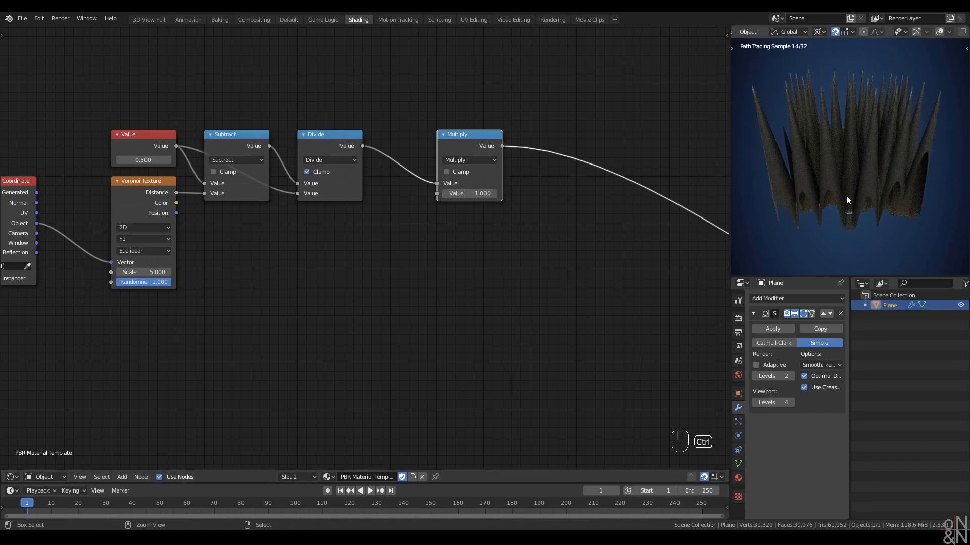
scroll(846, 185, "up", 2)
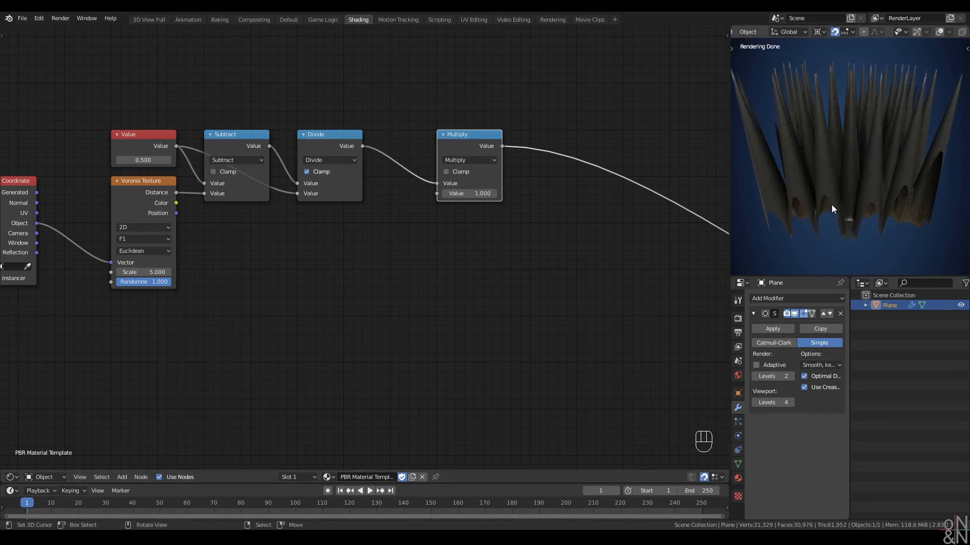
Insert a second Divide Math node between the Multiply node and the Displacement node's Height
scroll(281, 267, "down", 1)
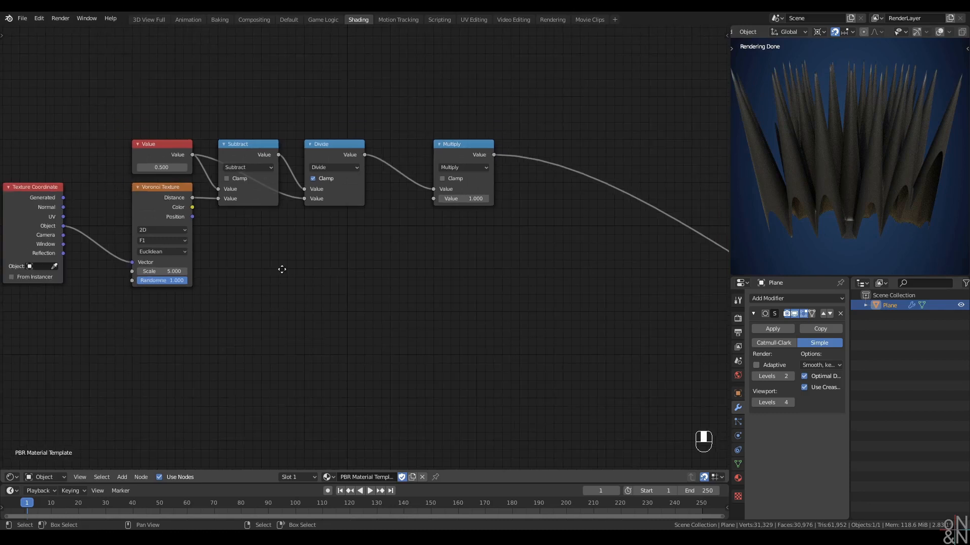
key("q")
left_click(408, 267)
left_click(618, 190)
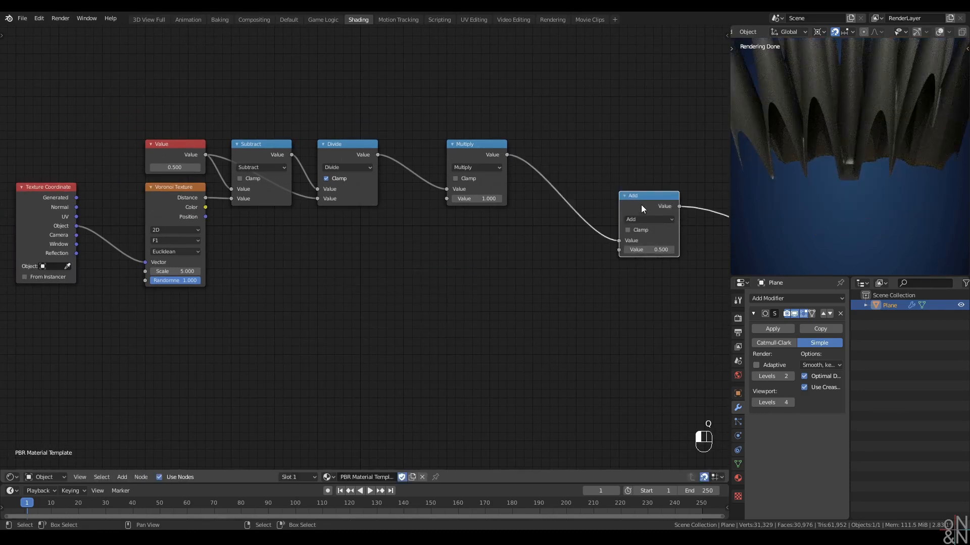
left_click_drag(641, 204, 639, 232)
left_click(634, 246)
key("d")
left_click(420, 263)
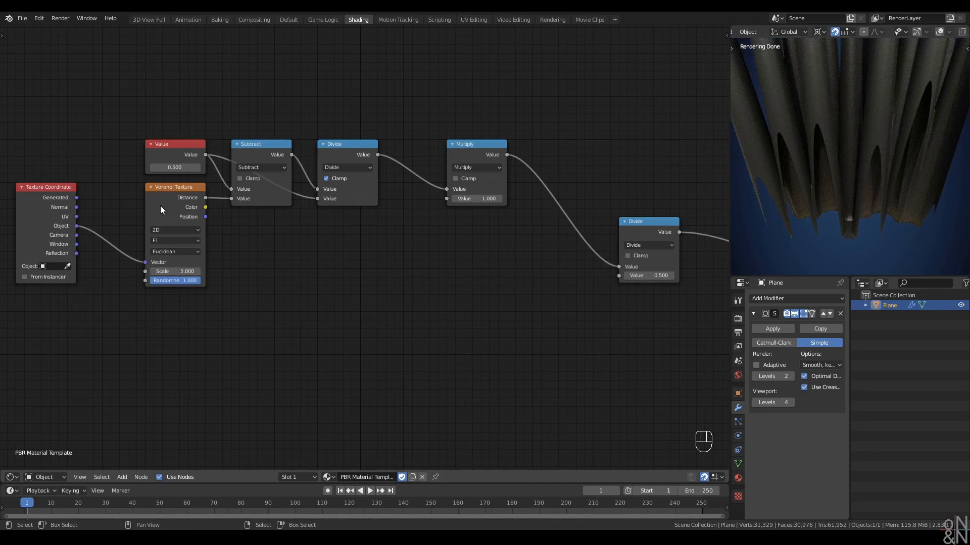
Duplicate the Value node below the Texture Coordinate node, set it to 5, and link it to the Voronoi Scale and the last Divide's second input
left_click(171, 154)
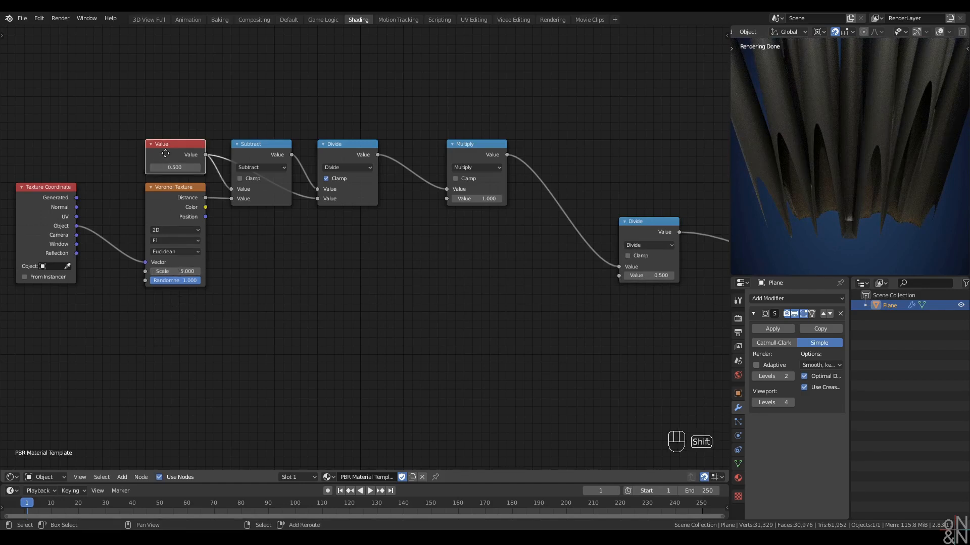
key("shift+d")
left_click(79, 326)
left_click(89, 340)
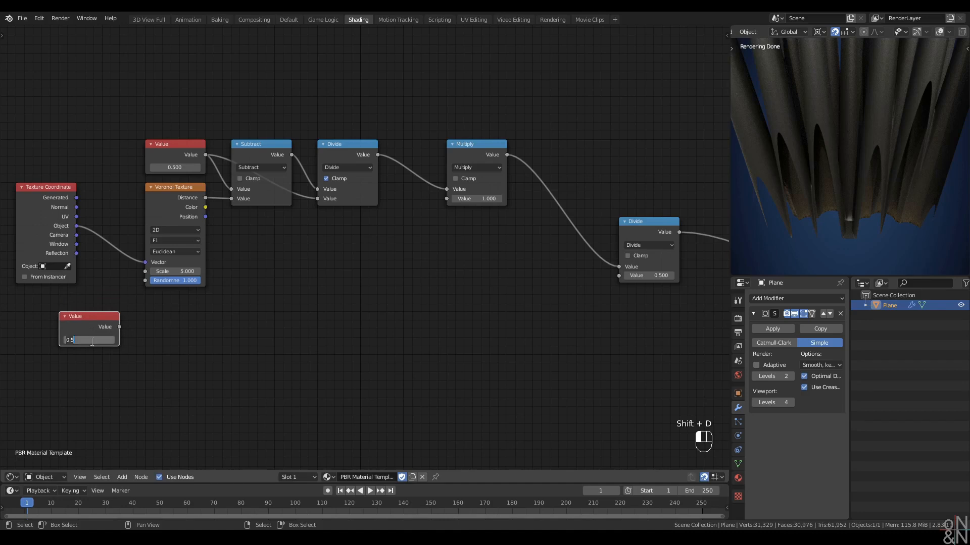
type("5")
key("Return")
left_click_drag(120, 327, 618, 275)
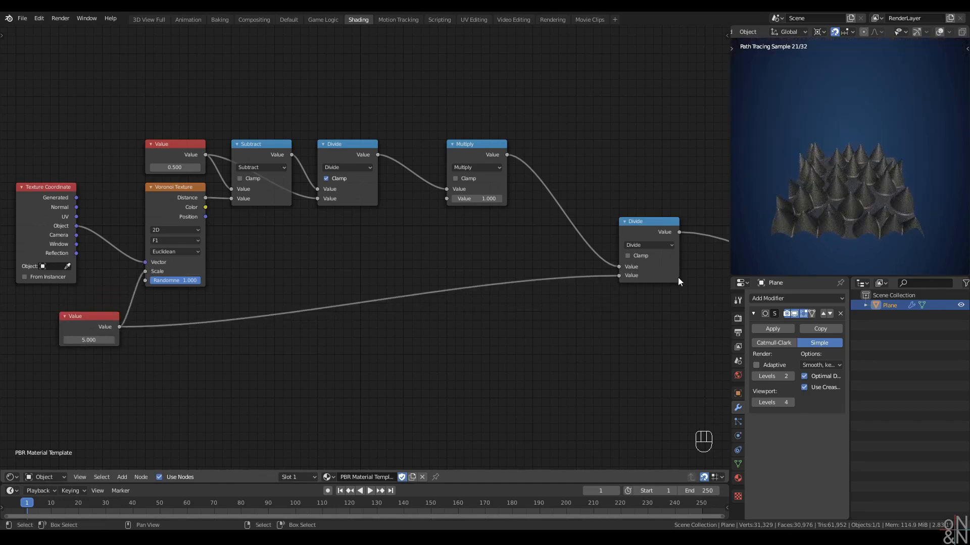
scroll(850, 200, "up", 5)
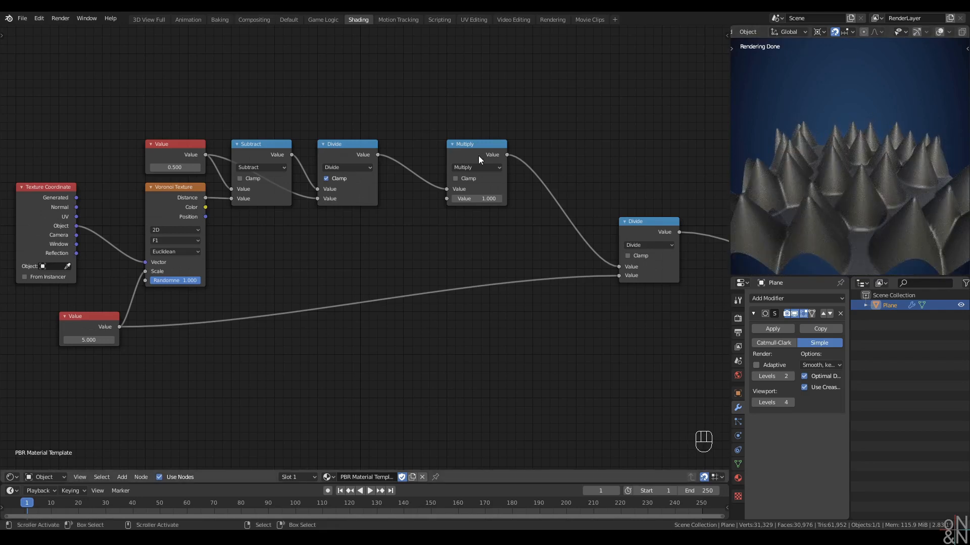
Move the Multiply and last Divide nodes along X toward the shader nodes to make room after the clamped Divide
left_click_drag(478, 156, 565, 156)
scroll(374, 230, "down", 4)
middle_click_drag(373, 231, 387, 235)
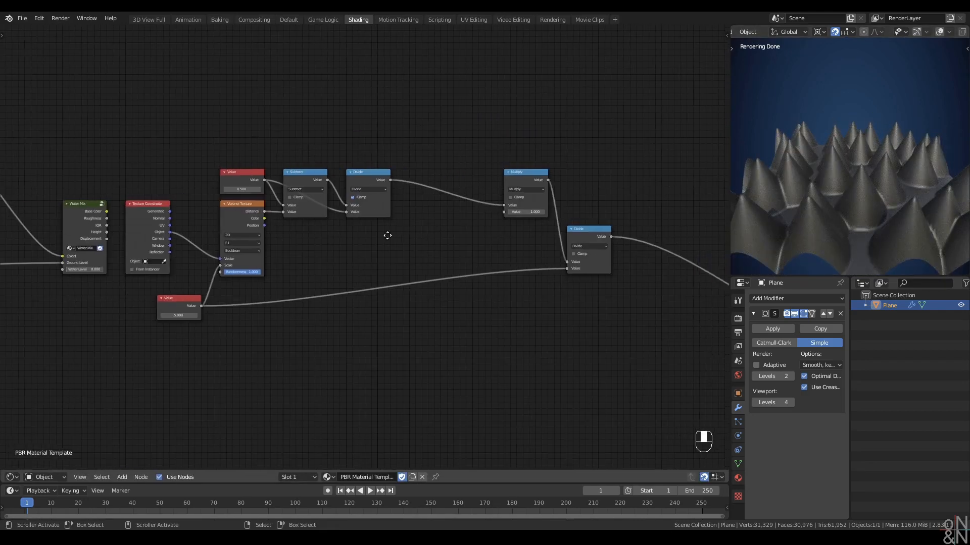
scroll(388, 236, "up", 1)
scroll(387, 236, "right", 3, "ctrl")
left_click_drag(351, 141, 548, 347)
key("g")
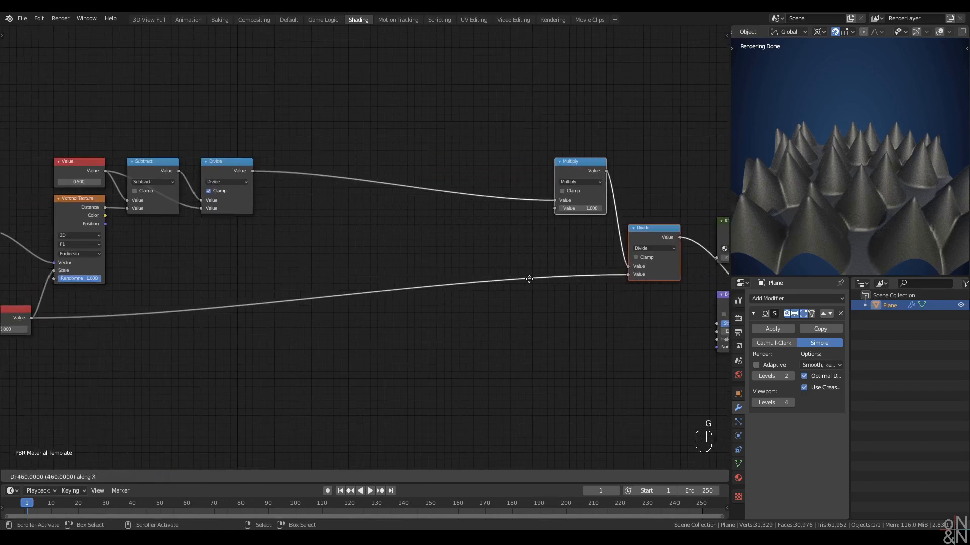
left_click(544, 279)
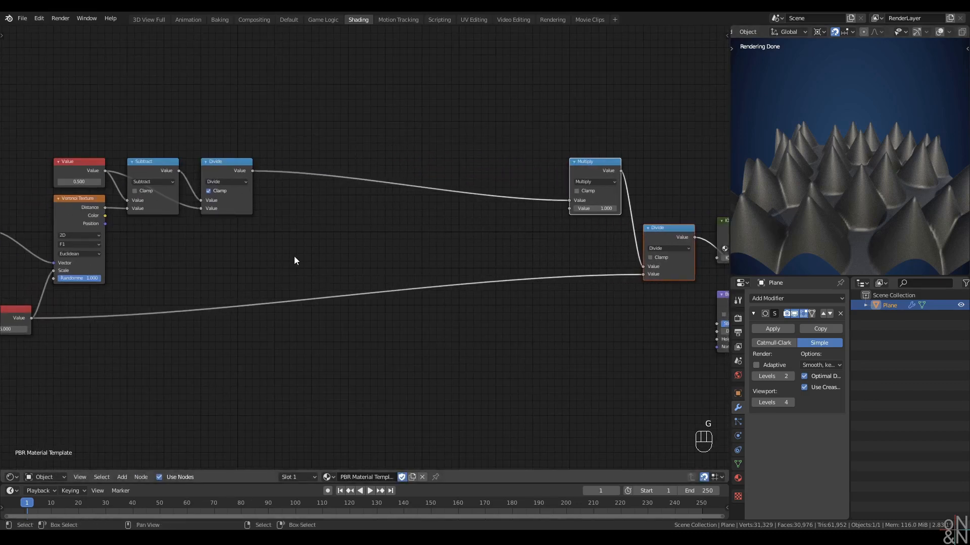
Insert a Multiply Math node directly after the clamped Divide node and set its value to pi/2
middle_click_drag(291, 256, 292, 304)
scroll(260, 259, "up", 1)
key("q")
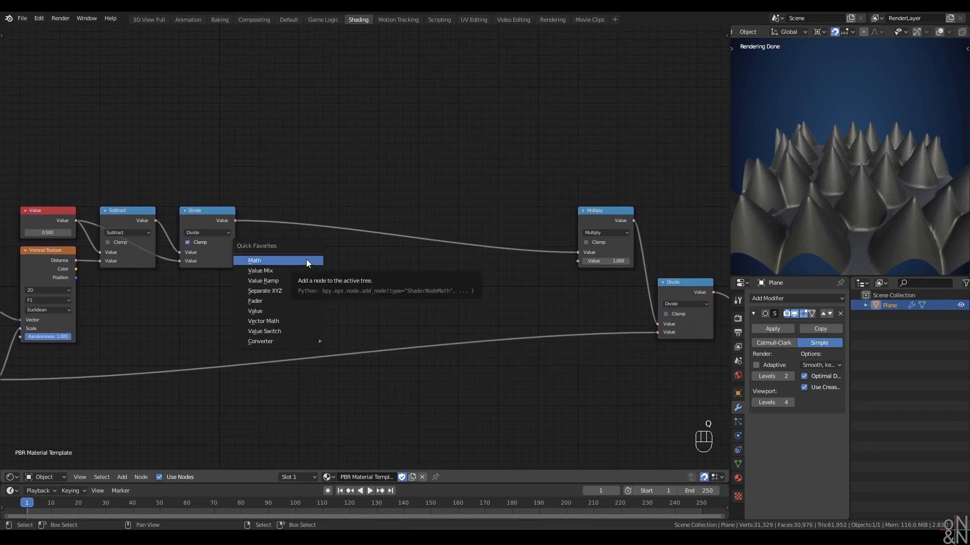
left_click(306, 260)
left_click(281, 137)
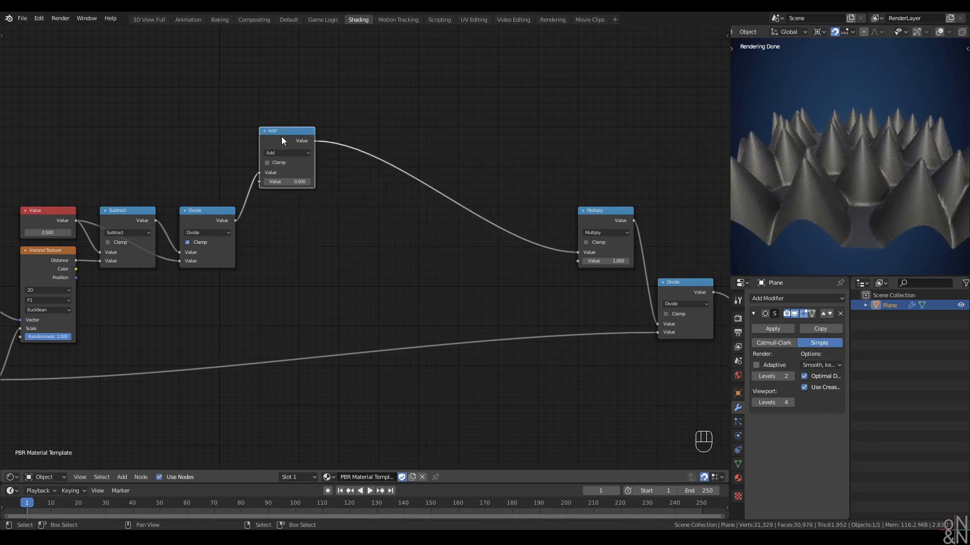
key("m")
left_click(282, 136)
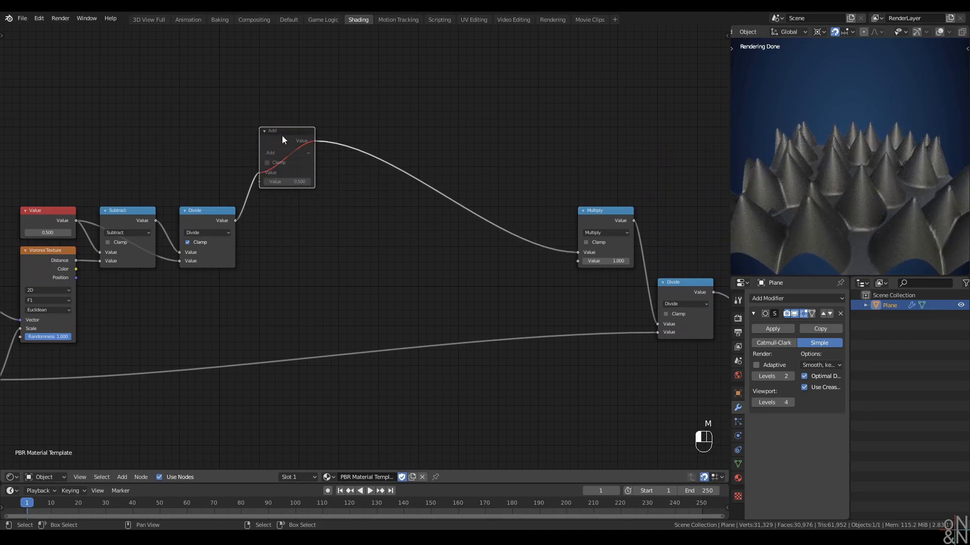
key("m")
left_click(279, 153)
key("m")
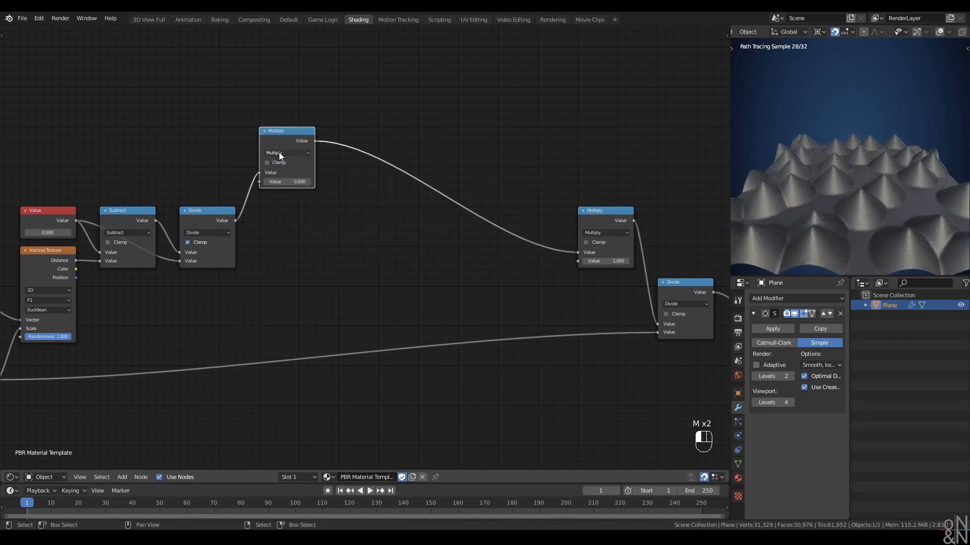
left_click(290, 180)
type("pi/2")
key("Return")
Duplicate the pi/2 Multiply node into the link after it and change the copy's operation to Sine
key("shift+a")
mouse_move(365, 171)
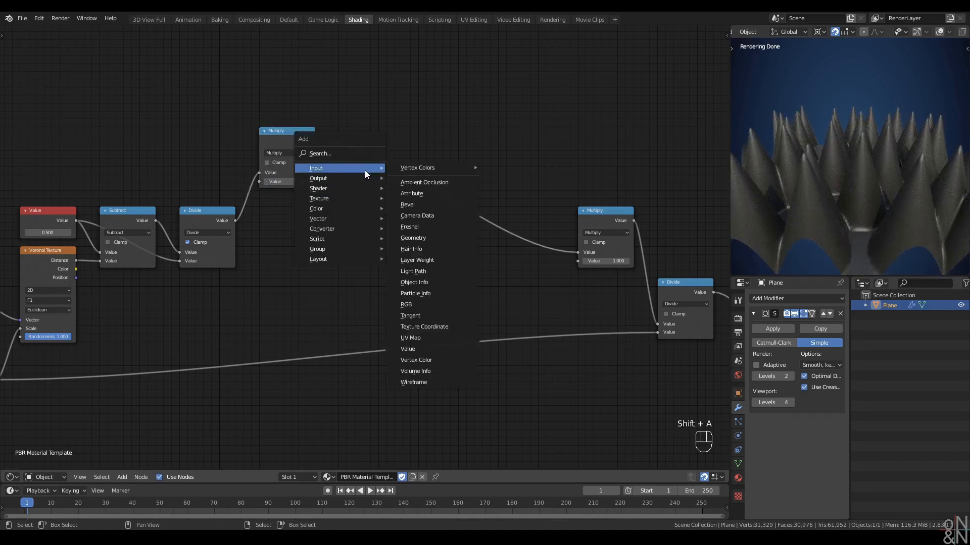
left_click(281, 139)
key("shift+d")
left_click(358, 139)
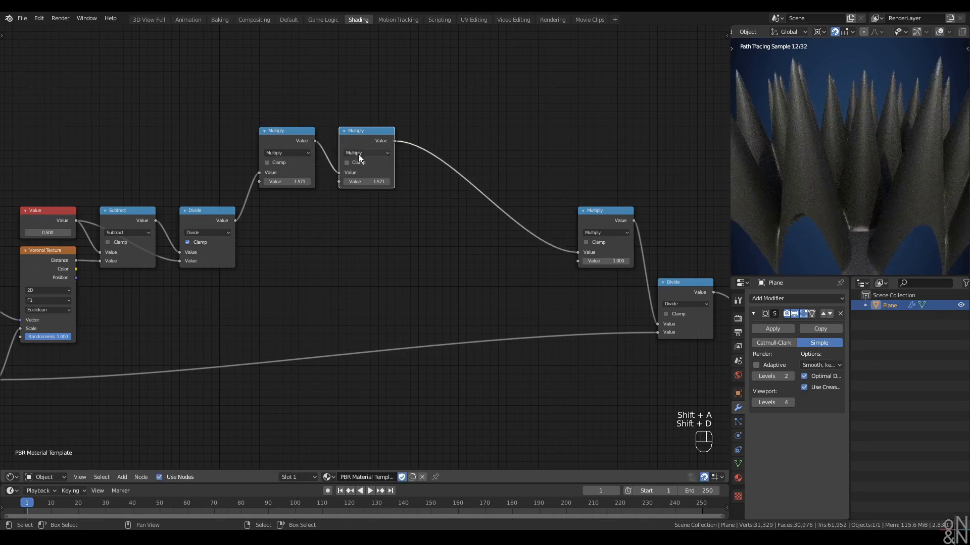
left_click(360, 153)
left_click(517, 182)
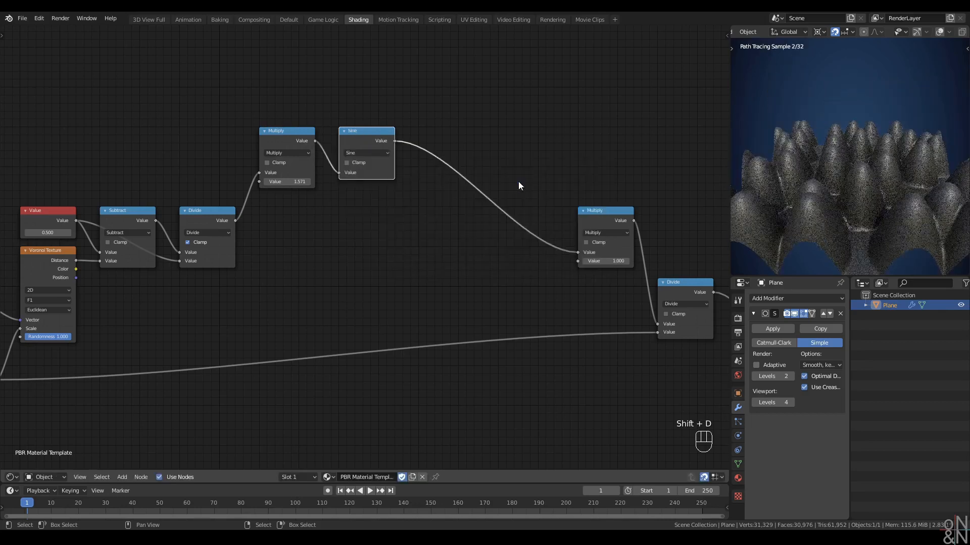
Duplicate the Sine node into the link after it and change the copy's operation to Square Root
key("shift+d")
left_click(460, 144)
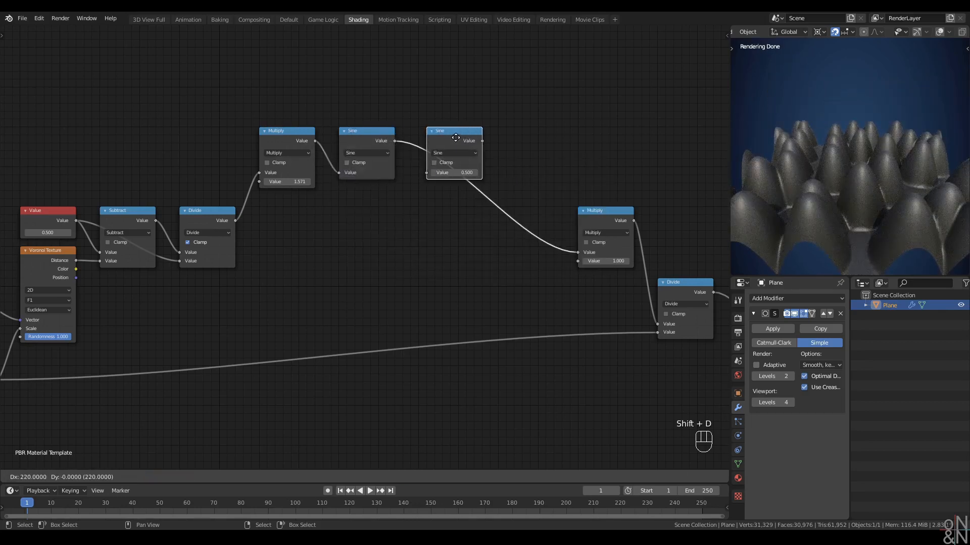
left_click(445, 153)
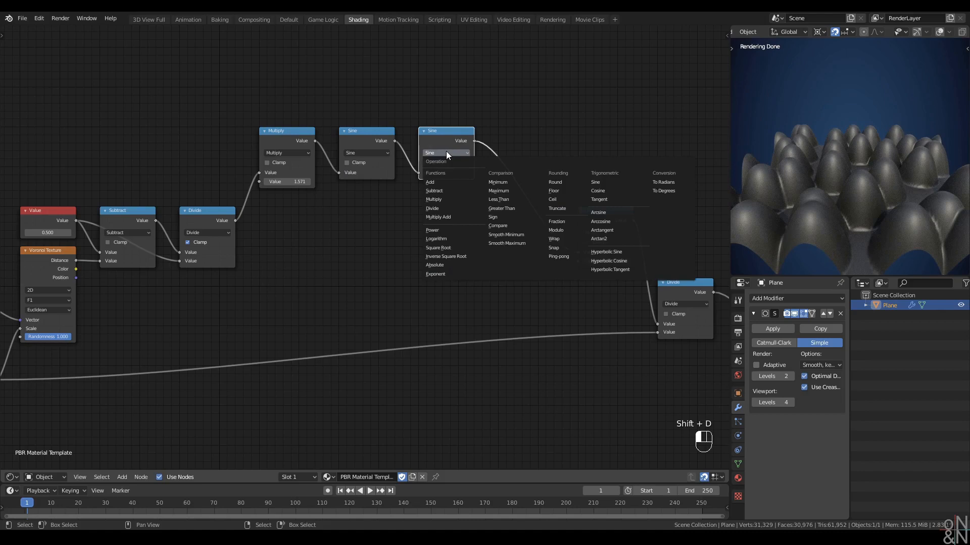
left_click(453, 248)
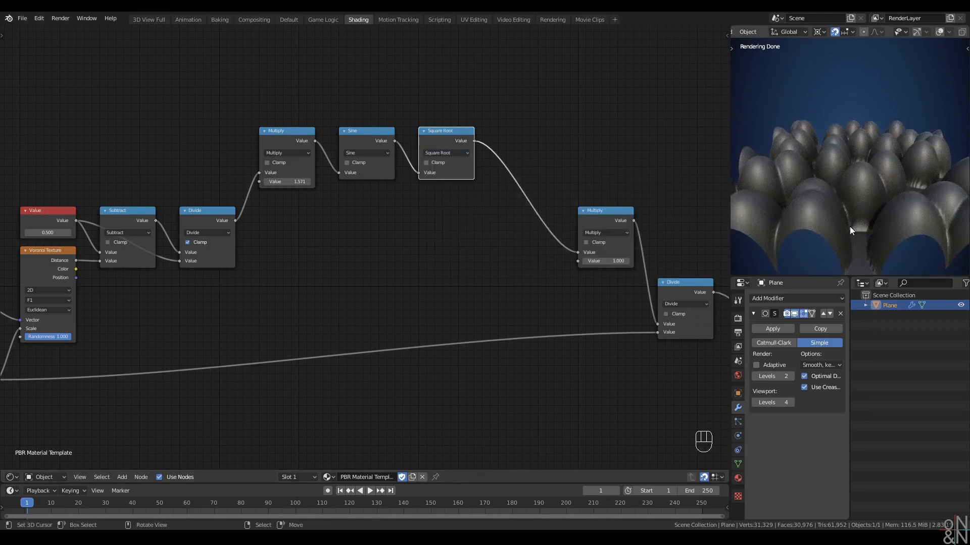
middle_click_drag(849, 223, 849, 230, "ctrl")
right_click(538, 216)
middle_click_drag(485, 214, 484, 217)
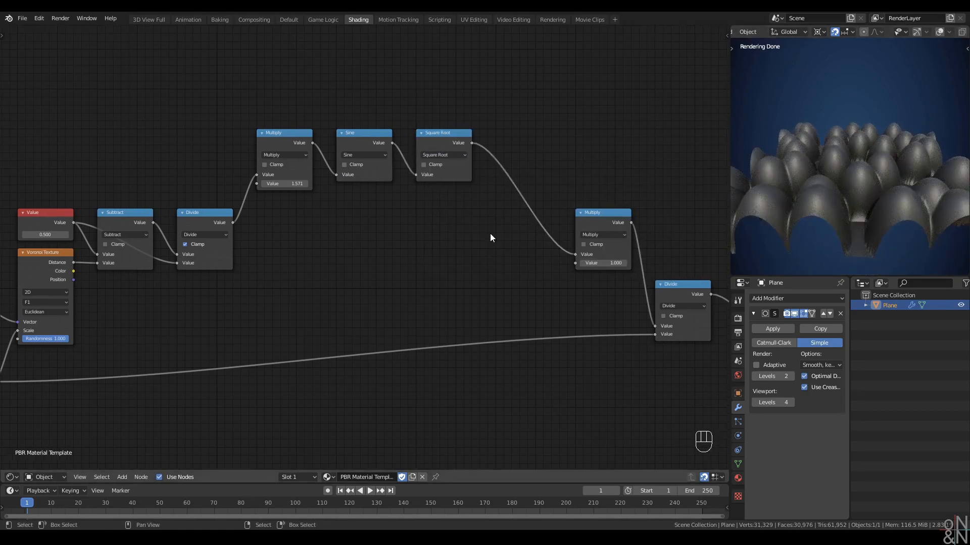
Insert a Value Mix node before the Multiply, with the clamped Divide feeding Value1 and the Square Root feeding Value2
key("q")
left_click(474, 249)
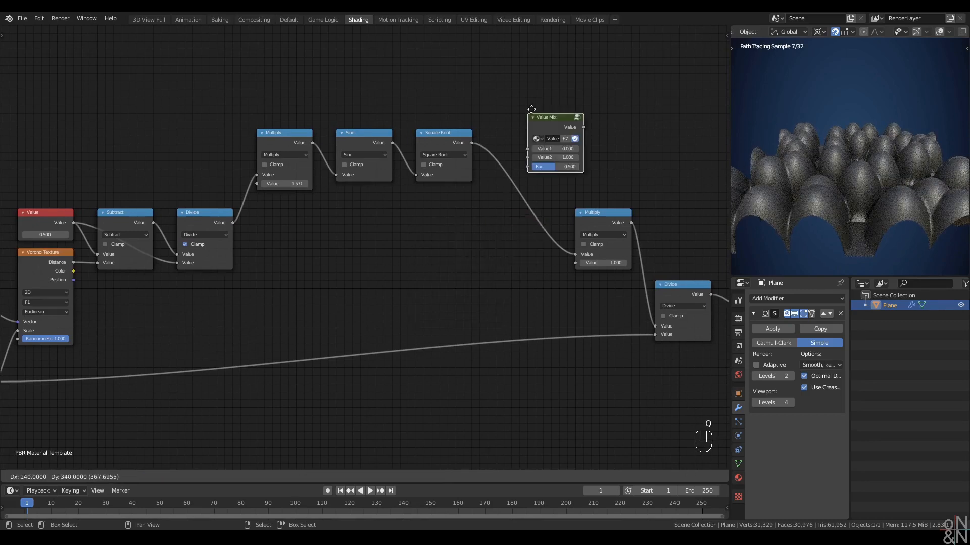
left_click(498, 90)
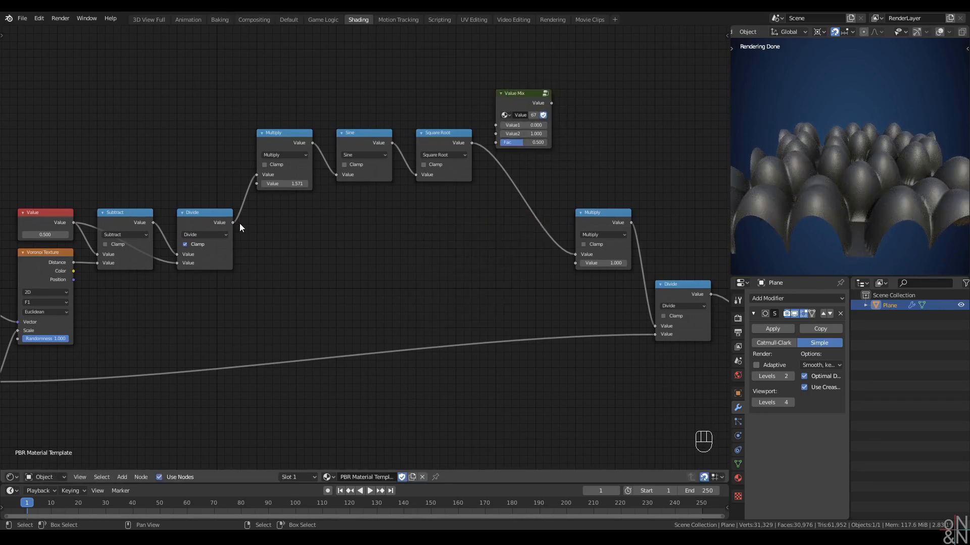
left_click_drag(233, 222, 496, 134)
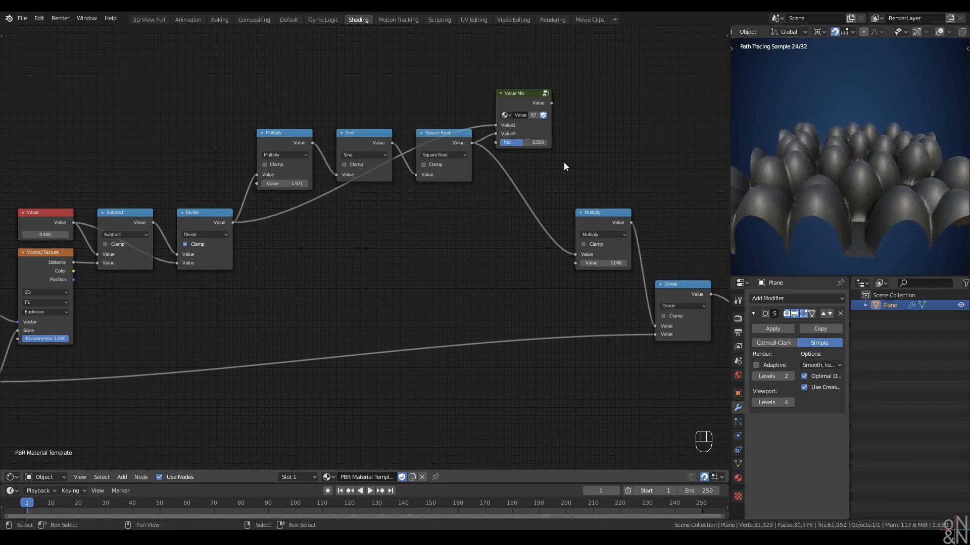
left_click_drag(525, 96, 515, 312)
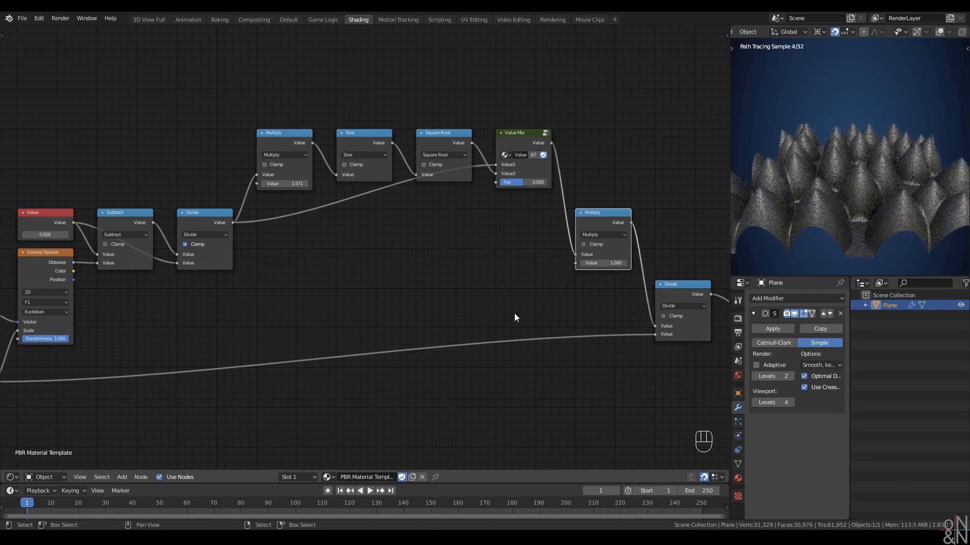
Lower the Value Mix node's Fac to 0
mouse_move(515, 182)
left_mouse_down()
mouse_move(489, 183)
mouse_move(540, 182)
mouse_move(489, 183)
mouse_move(539, 183)
mouse_move(501, 183)
left_mouse_up()
left_click(481, 243)
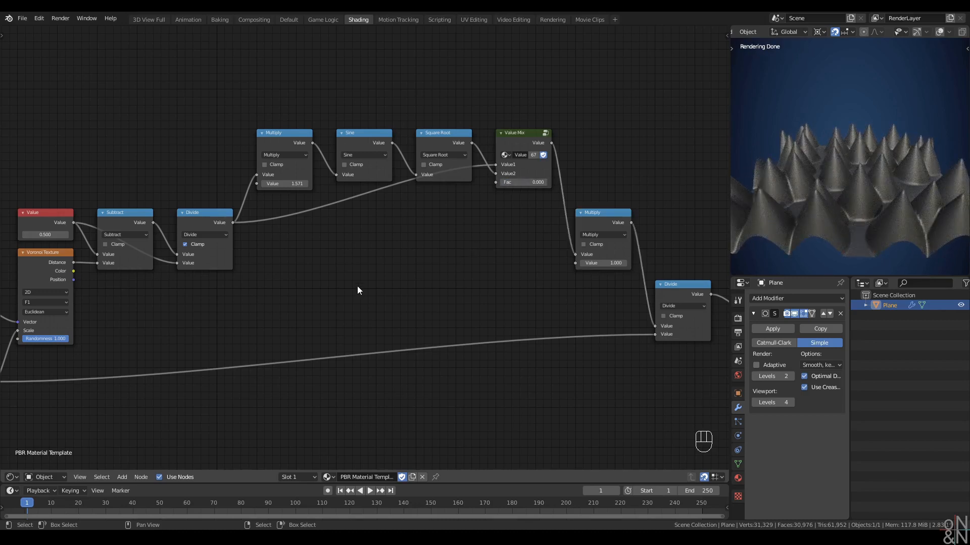
middle_click_drag(837, 220, 840, 186)
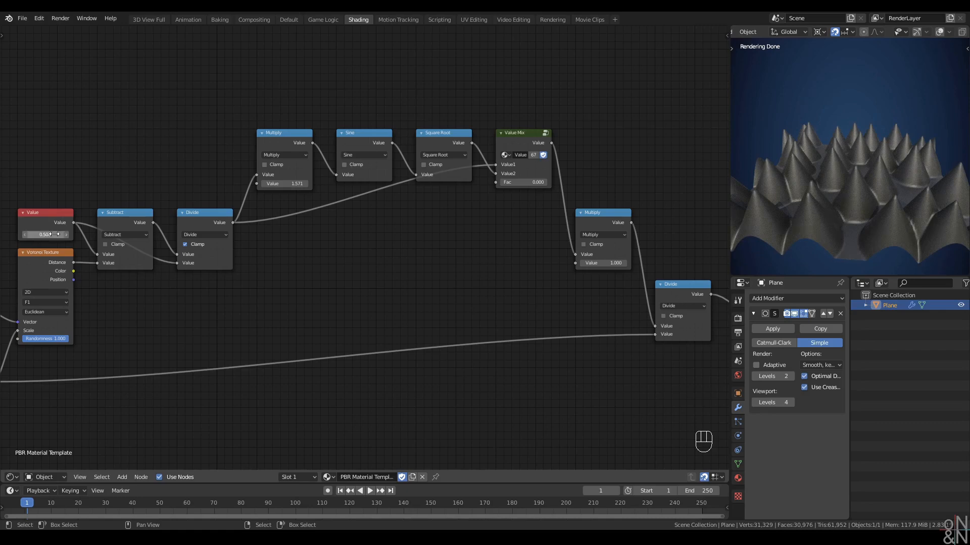
Set the Value node above the Voronoi Texture to 0.61 and try a higher factor on the Multiply before the last Divide
left_click_drag(45, 234, 57, 235, "shift")
mouse_move(524, 181)
left_mouse_down()
mouse_move(544, 182)
mouse_move(522, 182)
left_mouse_up()
left_click_drag(603, 263, 627, 263)
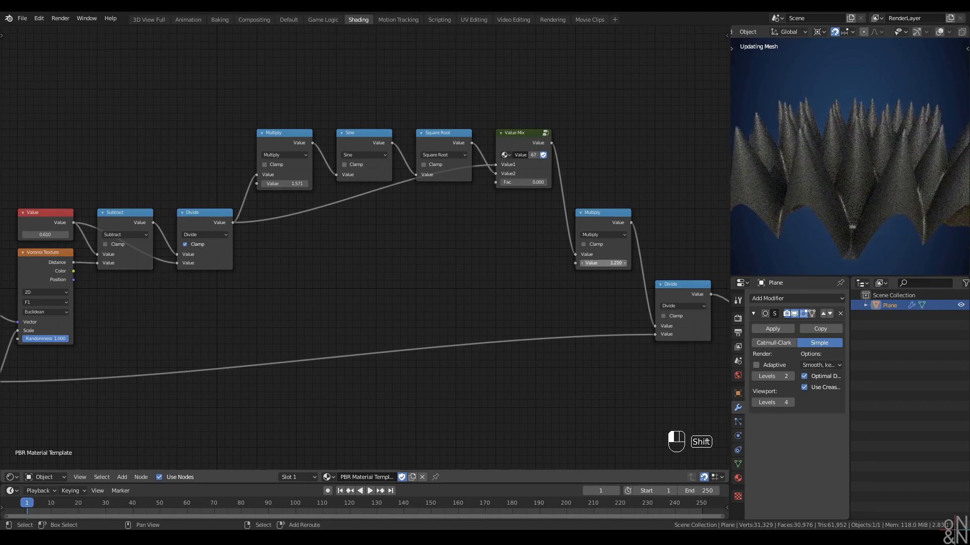
right_click(626, 263)
Add a Separate RGB node below the Subtract node and link the Voronoi Color output to its Image input
middle_click_drag(281, 290, 287, 293)
key("q")
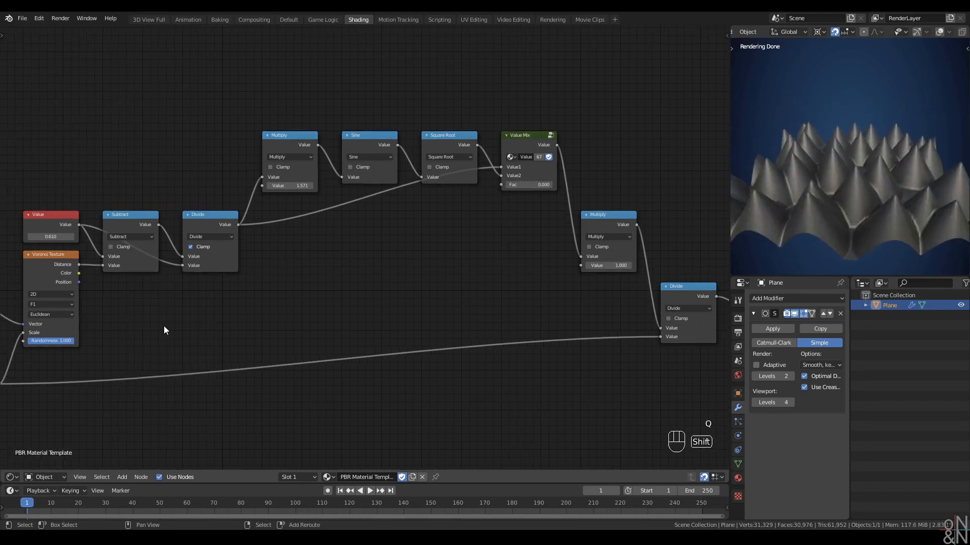
key("shift+a")
mouse_move(136, 359)
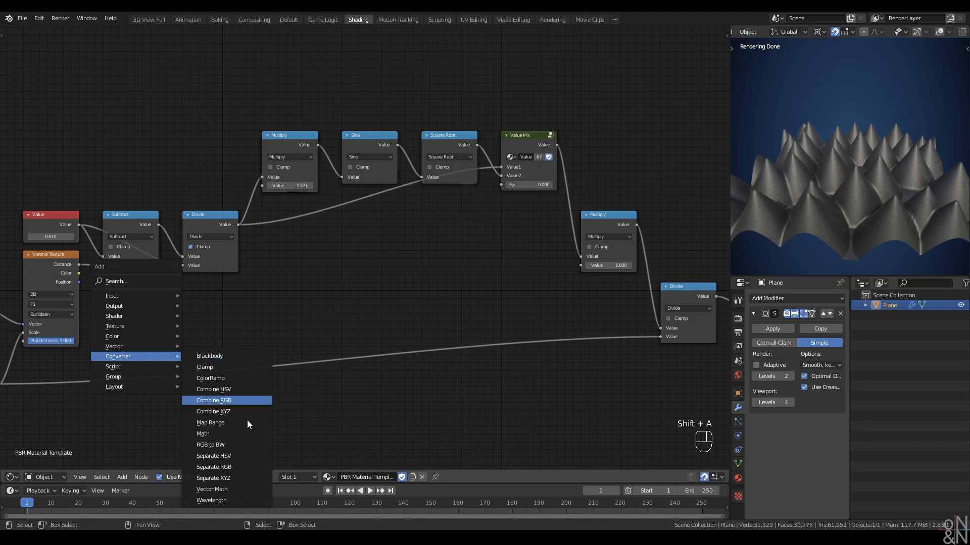
left_click(233, 466)
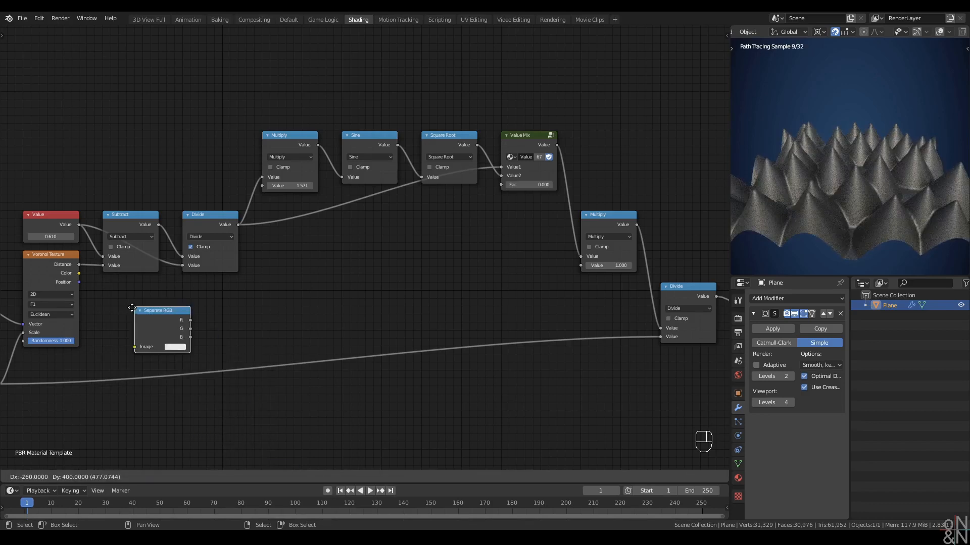
left_click(100, 285)
left_click_drag(79, 273, 103, 323)
left_click_drag(123, 286, 130, 293)
Preview the Separate RGB channels on the terrain one after another, and restore the full shader preview
left_click(131, 302, "ctrl+shift")
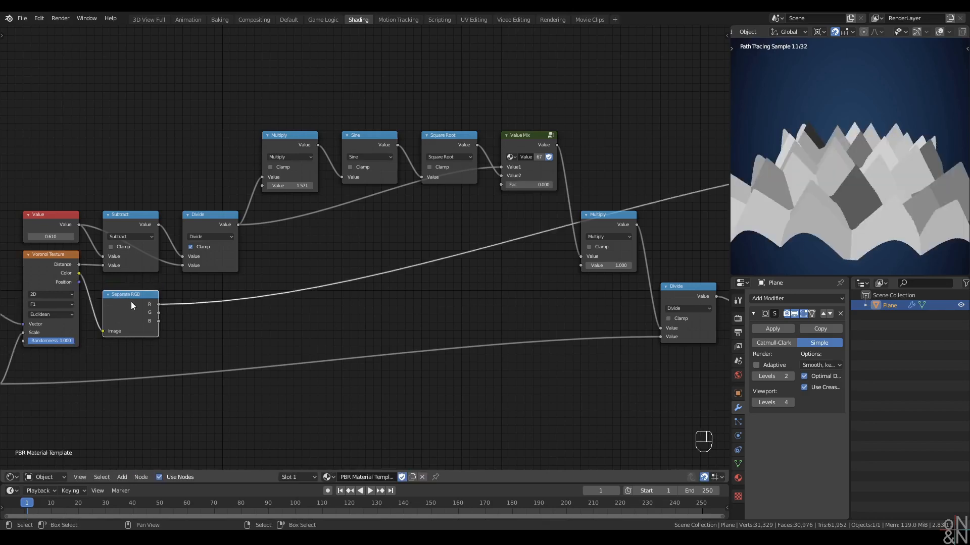
left_click(129, 305, "ctrl+shift")
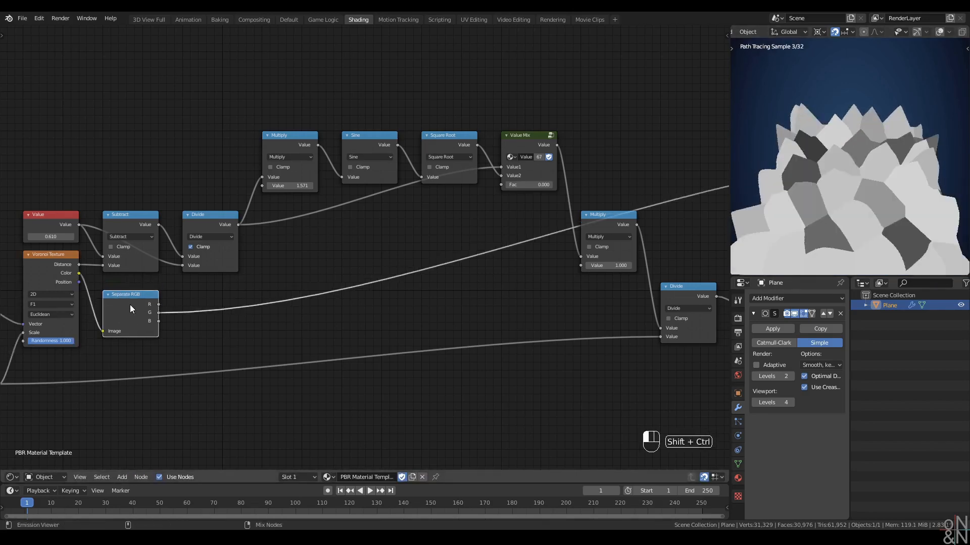
left_click(129, 305, "ctrl+shift")
left_click(130, 304, "ctrl+shift")
scroll(460, 285, "down", 3)
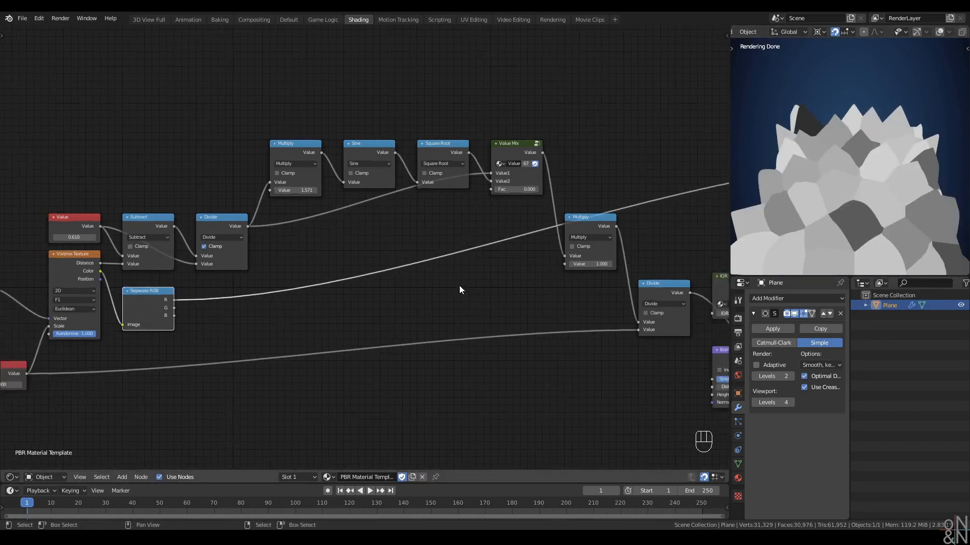
left_click(675, 203, "ctrl+shift")
scroll(356, 314, "up", 2)
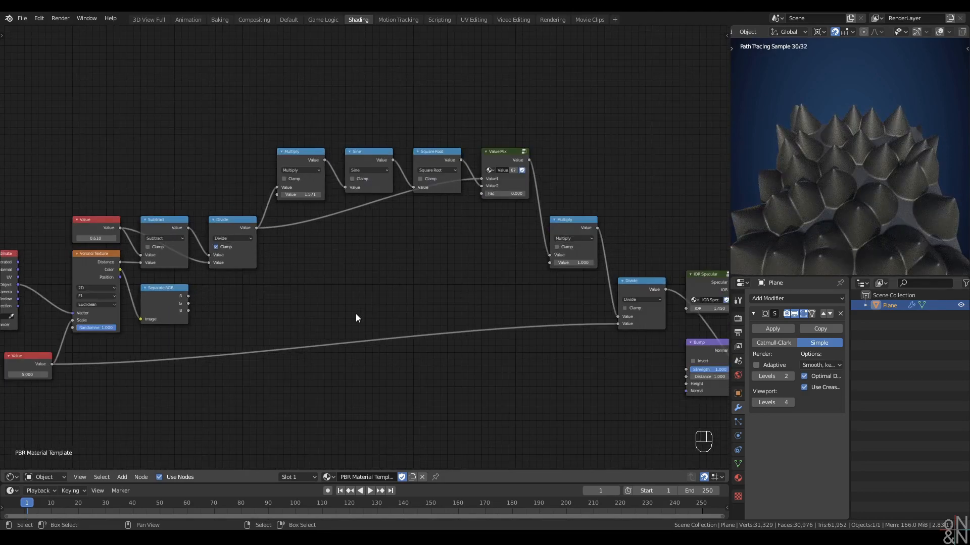
scroll(341, 317, "up", 2)
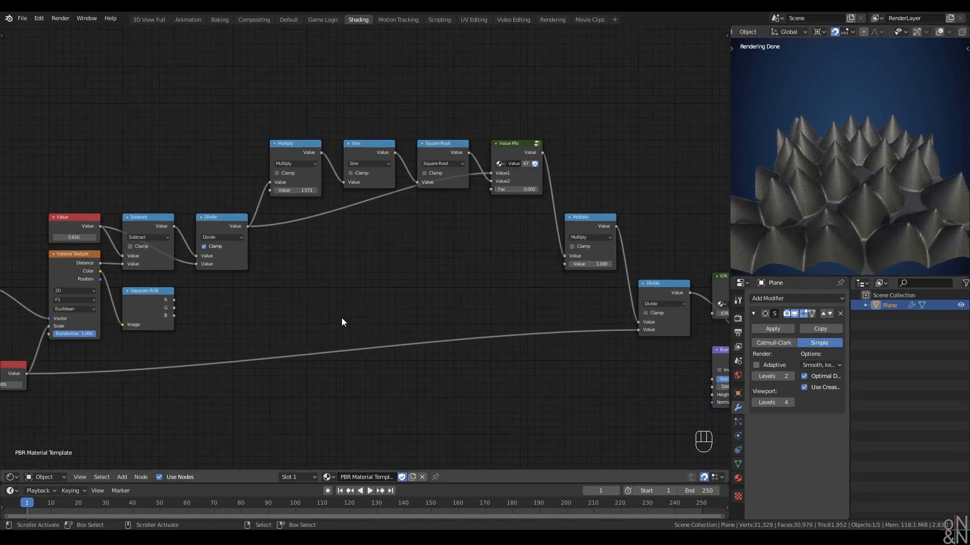
Link the G output of Separate RGB to the Fac input of the Value Mix node and check the terrain
left_click_drag(158, 313, 505, 185)
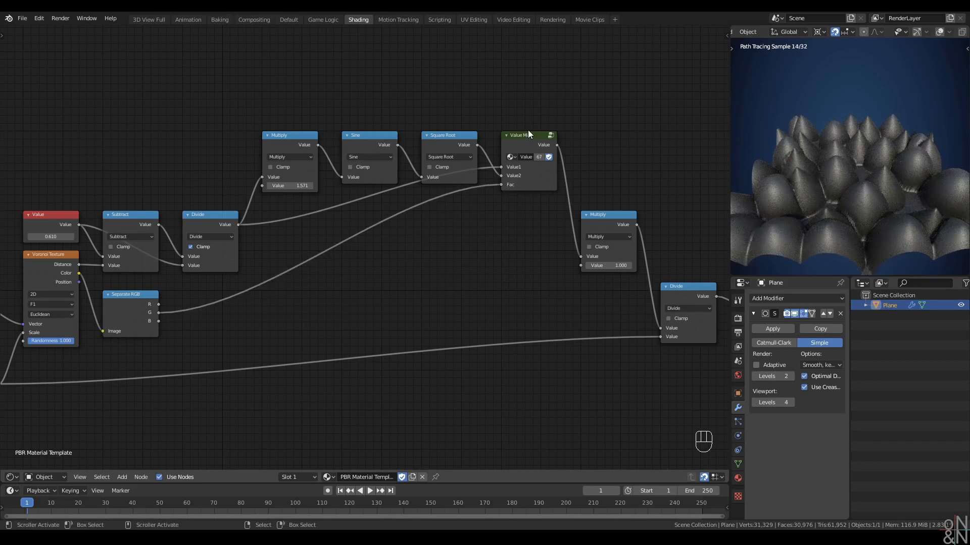
left_click(528, 133)
left_click(453, 251)
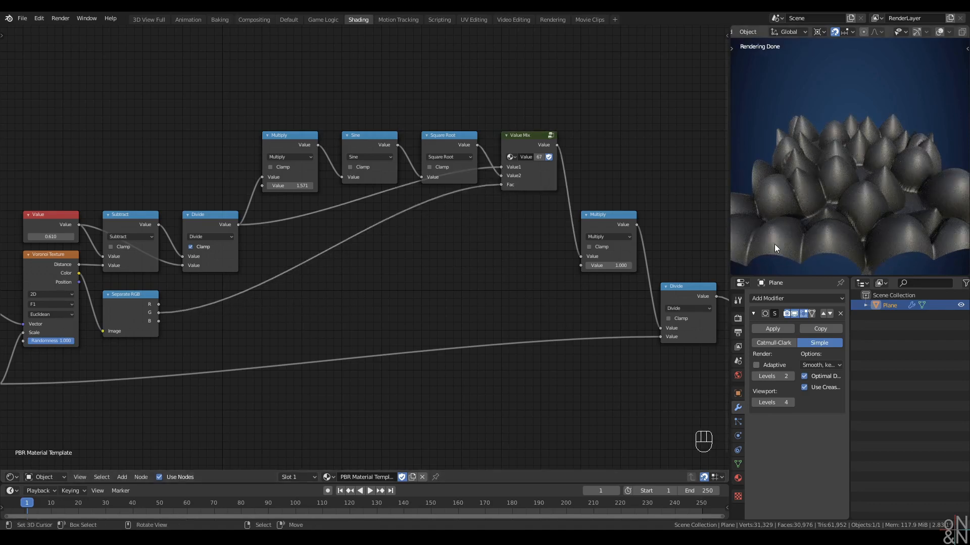
middle_click_drag(774, 243, 816, 226)
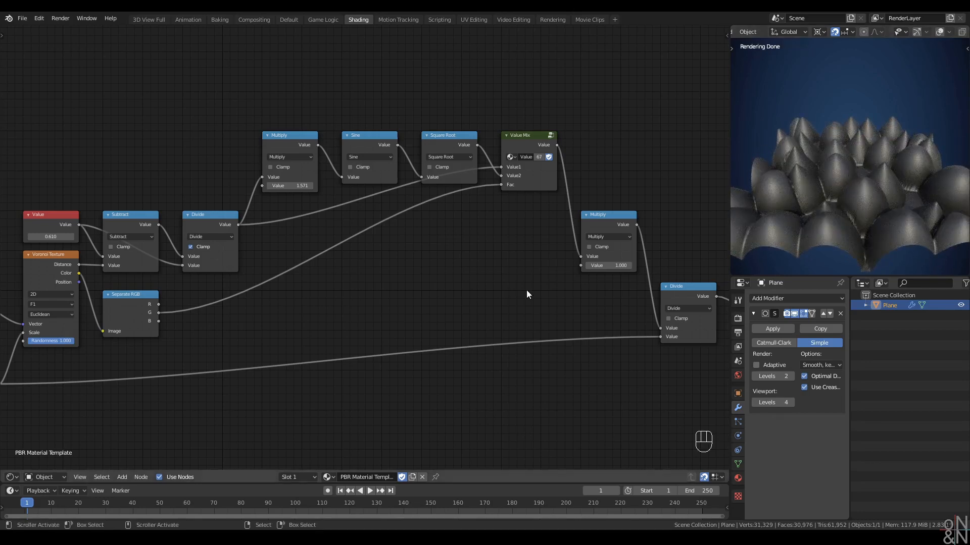
Insert a Greater Than Math node into the link between the Separate RGB G output and the Value Mix Fac
key("q")
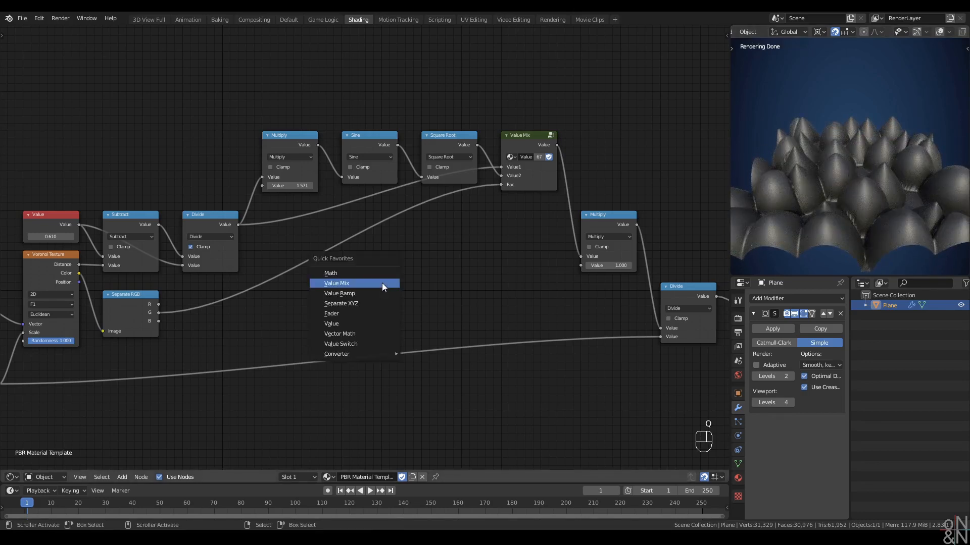
left_click(383, 274)
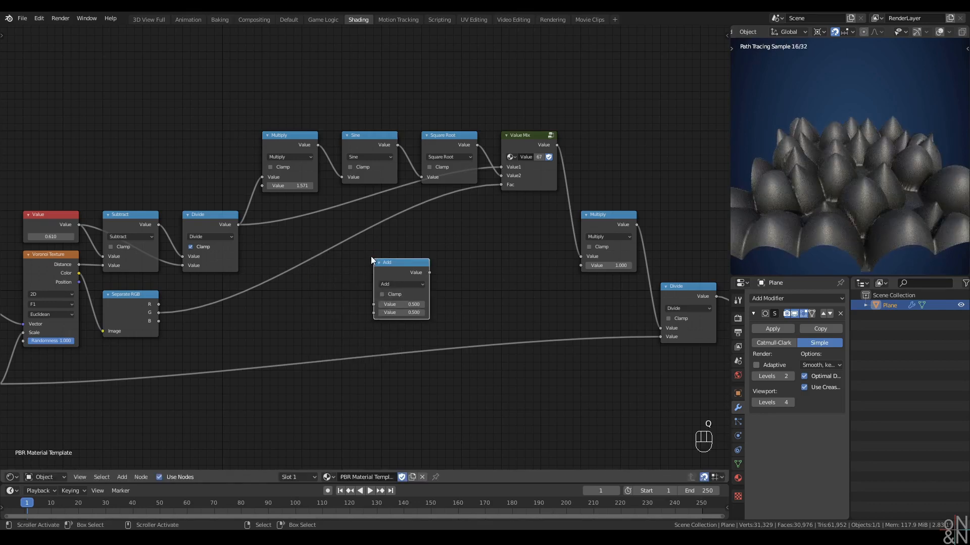
left_click(396, 284)
left_click(455, 344)
left_click_drag(398, 271, 500, 249)
Try high and low thresholds on the Greater Than node and settle on 0.5
left_click(449, 250)
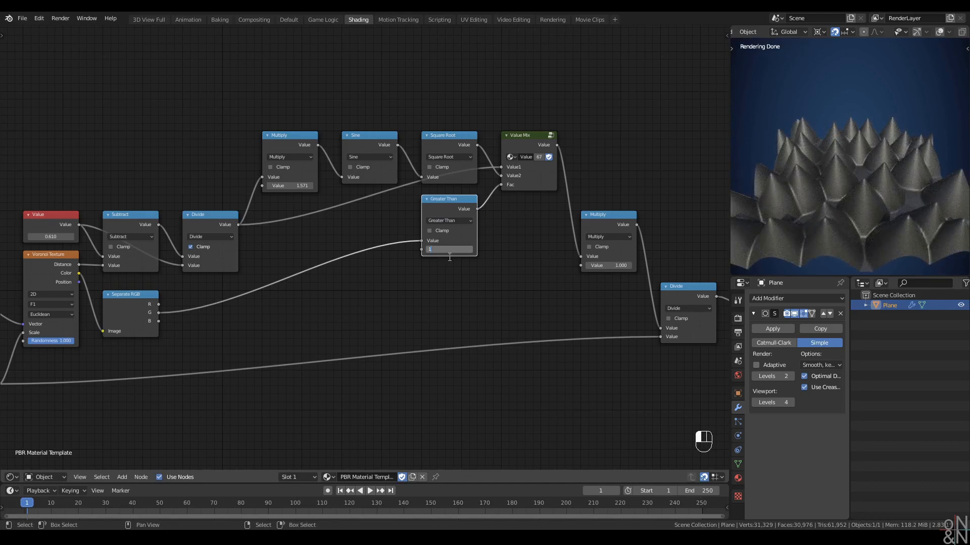
left_click(450, 257)
left_click_drag(453, 249, 344, 250, "shift")
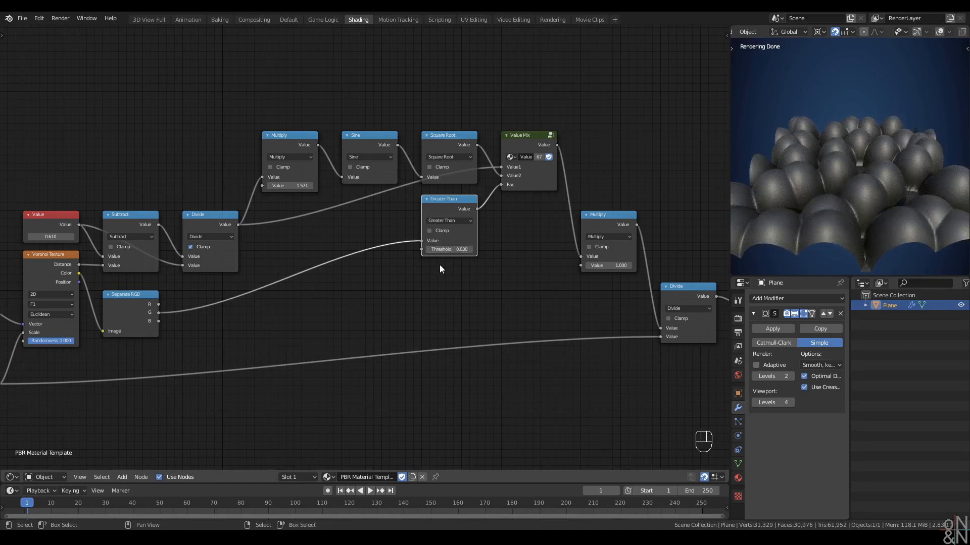
left_click(450, 249)
type("0.5")
key("Return")
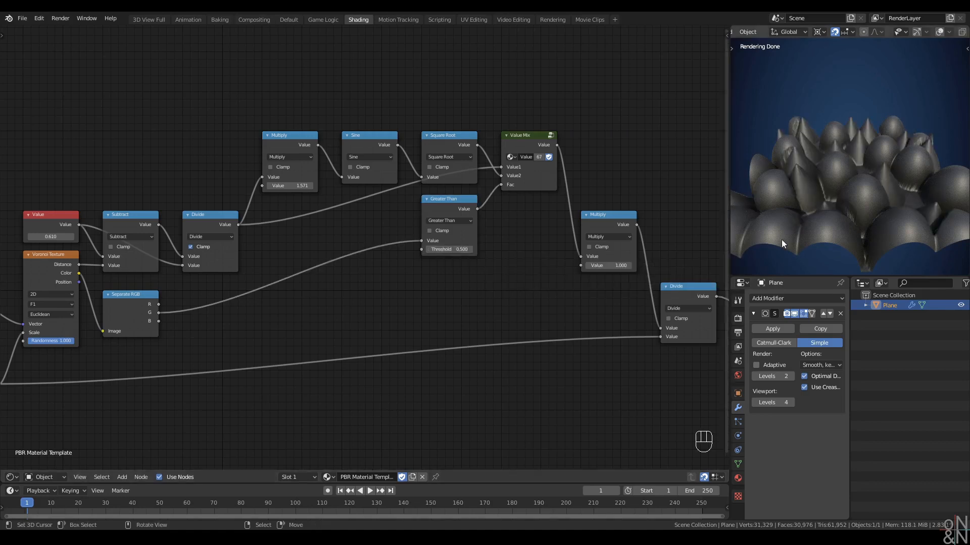
middle_click_drag(780, 240, 692, 243)
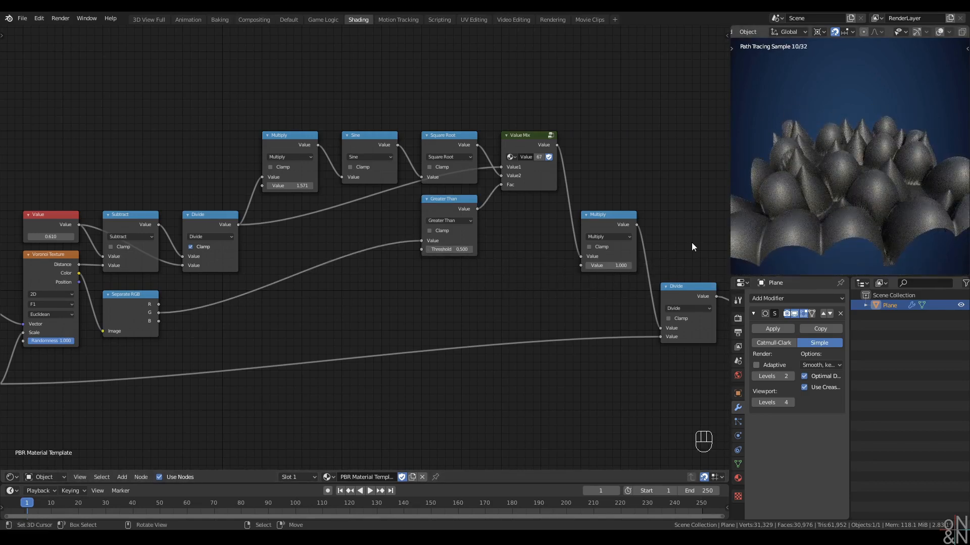
left_click_drag(449, 250, 437, 249, "shift")
middle_click_drag(449, 313, 440, 264)
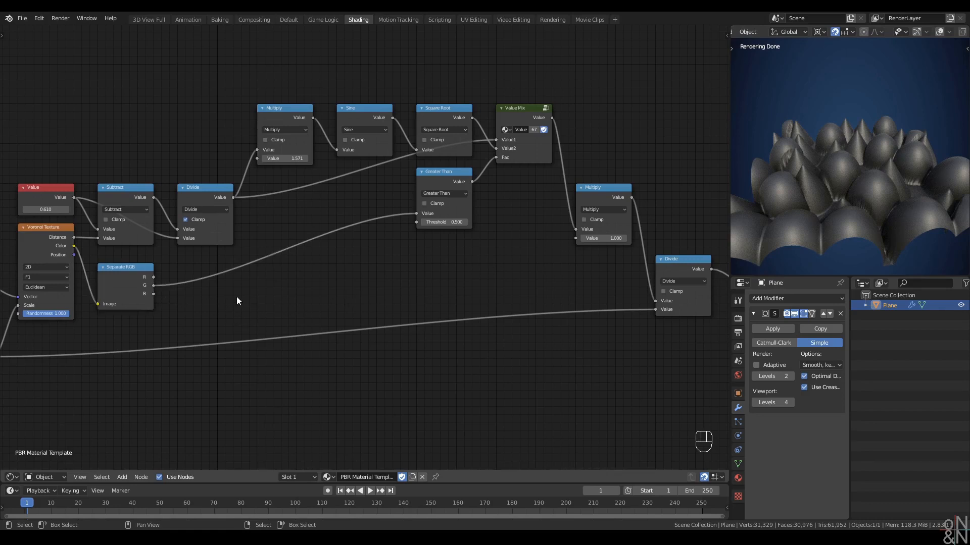
mouse_move(877, 151)
middle_mouse_down()
mouse_move(857, 189)
mouse_move(859, 161)
middle_mouse_up()
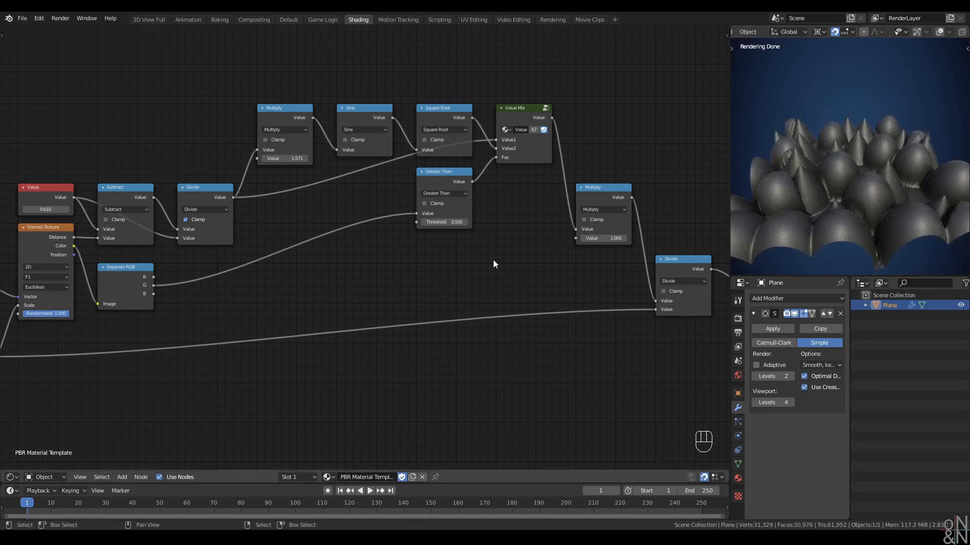
Add a second Value Mix node below the first, with Separate RGB's B driving its Fac and its output feeding the Multiply's second input
key("q")
left_click(487, 271)
left_click(498, 221)
left_click(424, 278)
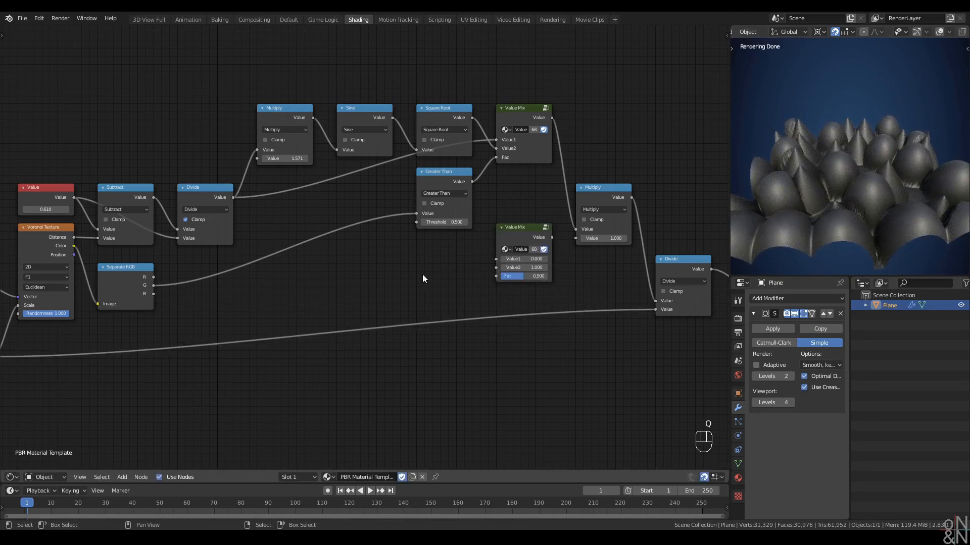
left_click_drag(154, 295, 583, 238)
Set the second Value Mix node's Value1 to 0.58 and Value2 to 1.61 to vary the bump heights
type("1")
key("Return")
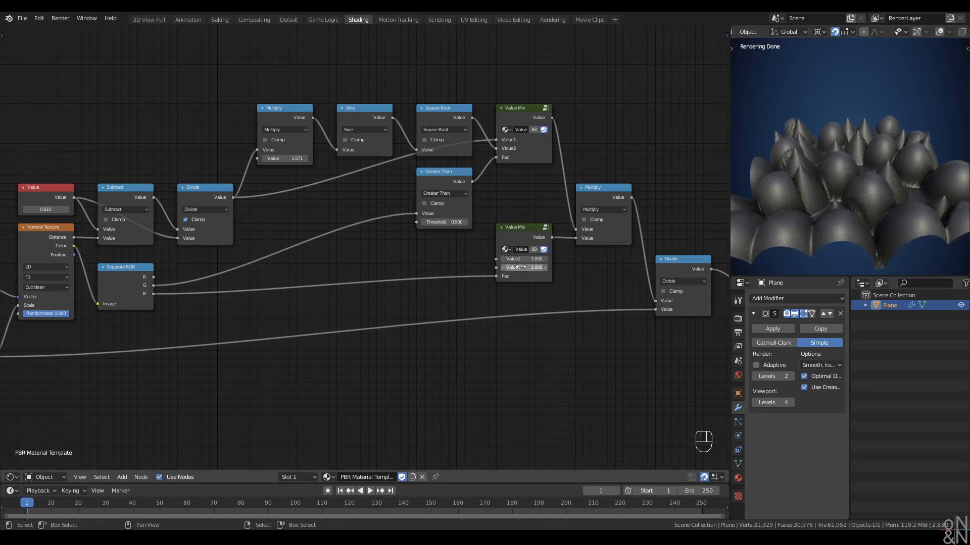
mouse_move(515, 267)
left_mouse_down("shift")
mouse_move(520, 259)
mouse_move(505, 259)
left_mouse_up("shift")
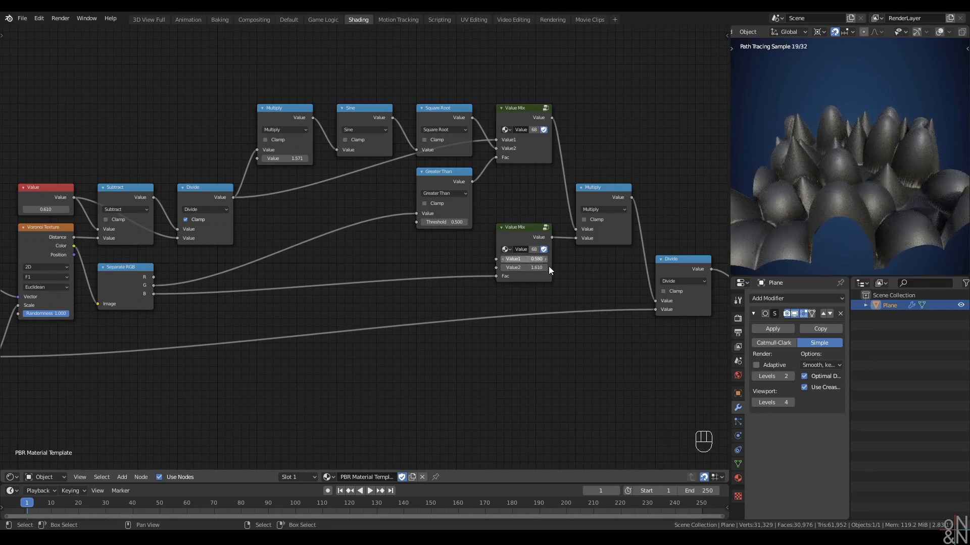
middle_click_drag(826, 149, 793, 162)
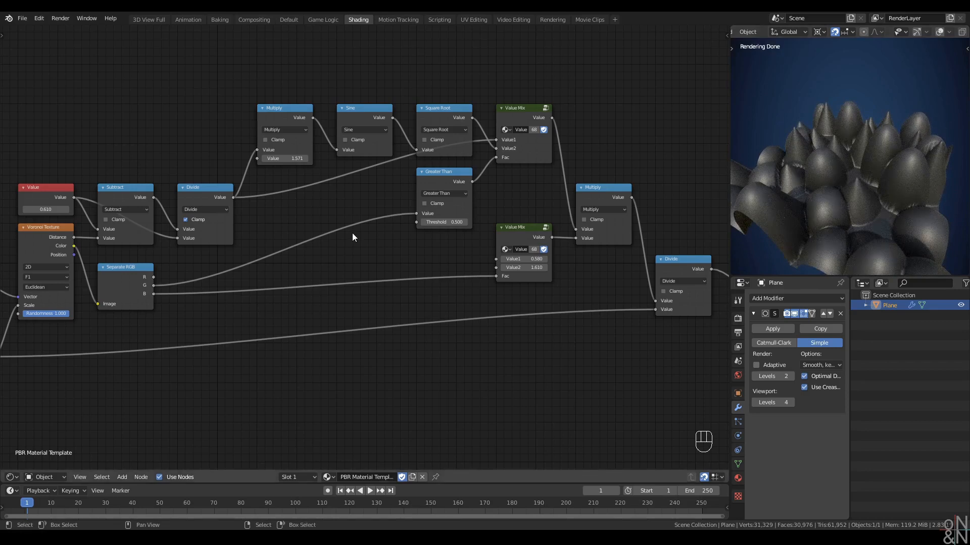
middle_click_drag(360, 248, 362, 304)
middle_click_drag(803, 227, 850, 250)
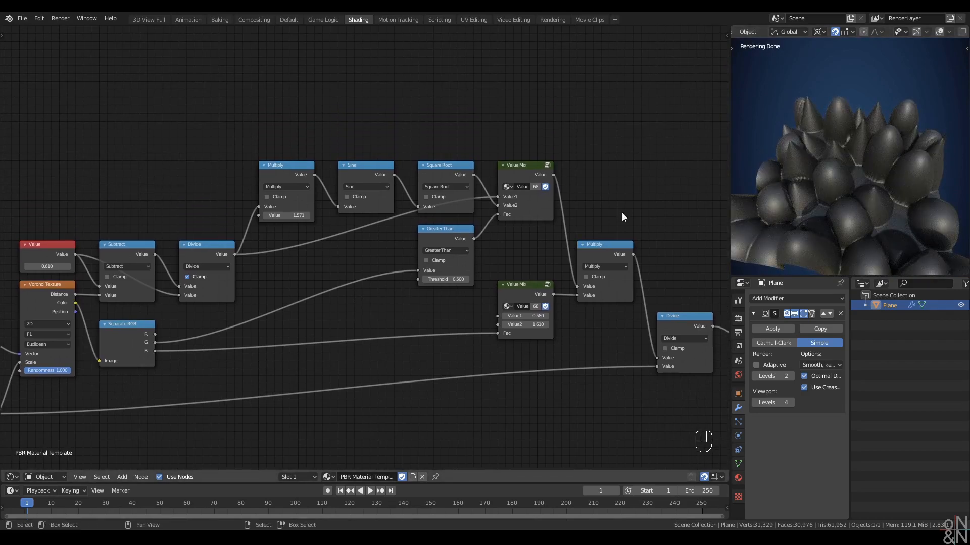
middle_click_drag(153, 207, 165, 223)
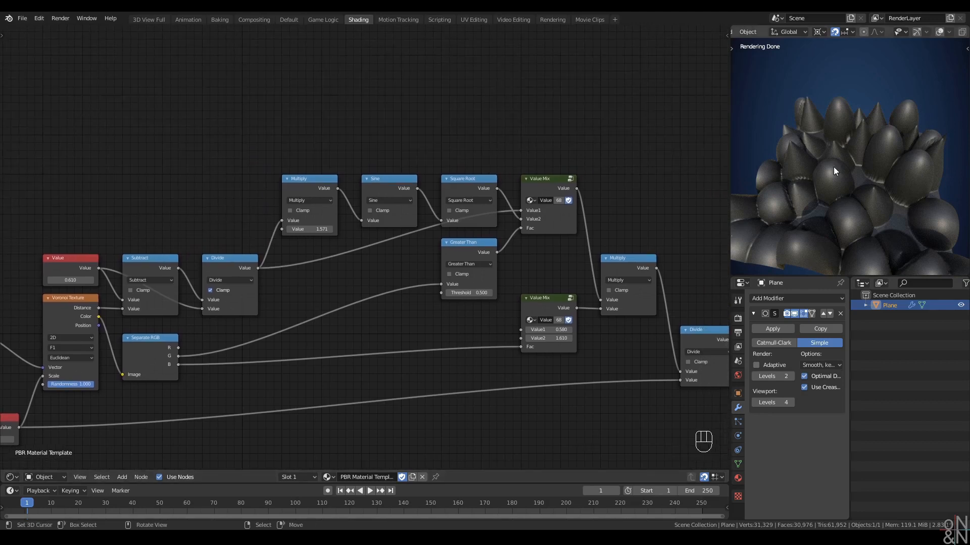
middle_click_drag(833, 166, 877, 174)
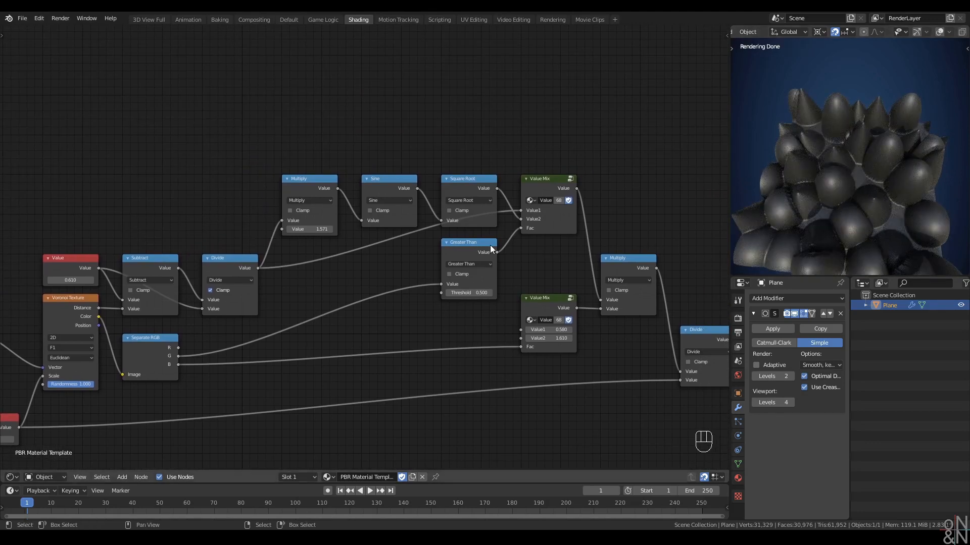
middle_click_drag(161, 281, 164, 268)
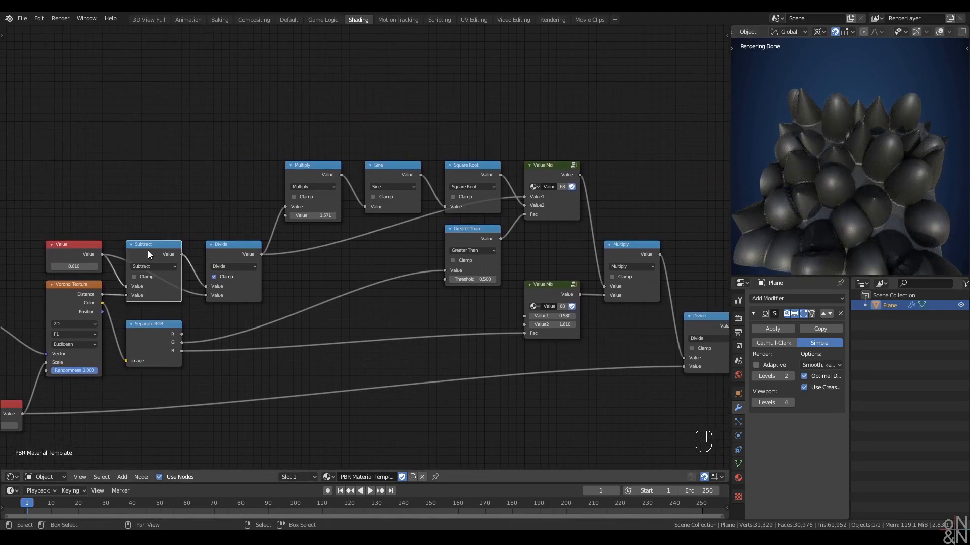
Duplicate the Subtract node with its input links, place the copy above the original, and change its operation to Greater Than
key("shift+ctrl+d")
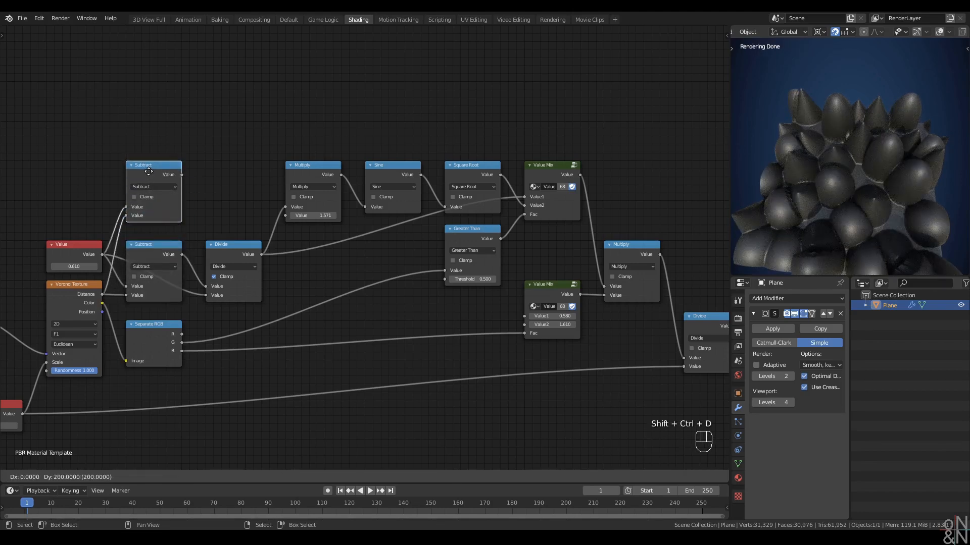
left_click(148, 172)
left_click(144, 187)
key("g")
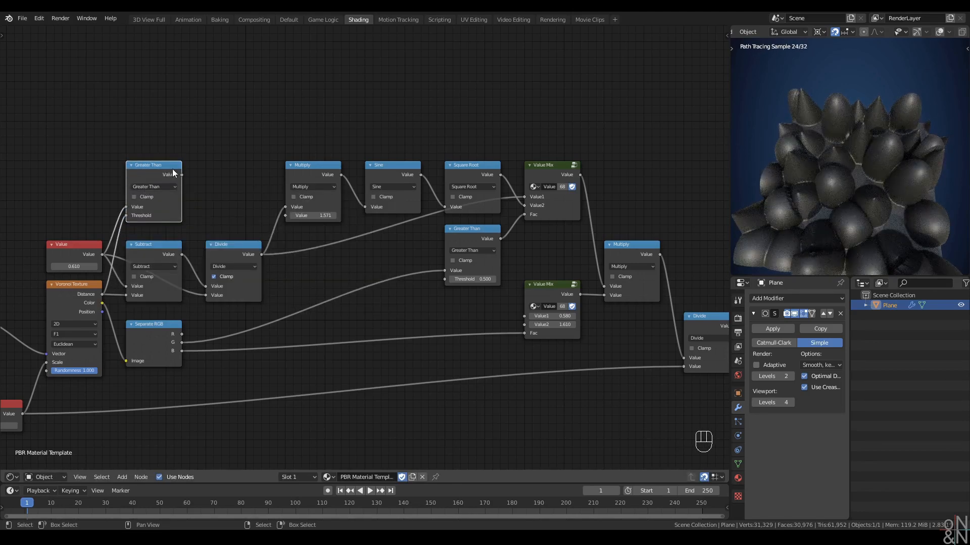
Preview the new Greater Than mask on the plane, and return the output to the Principled BSDF shader
left_click(155, 168, "ctrl+shift")
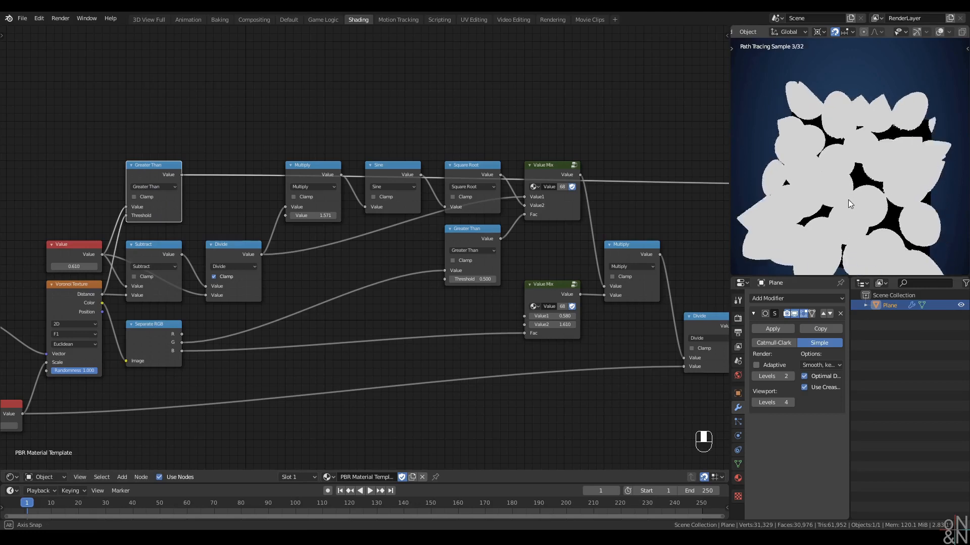
scroll(606, 202, "down", 3)
scroll(656, 208, "up", 1)
middle_click_drag(717, 216, 510, 213)
left_click(538, 217, "ctrl+shift")
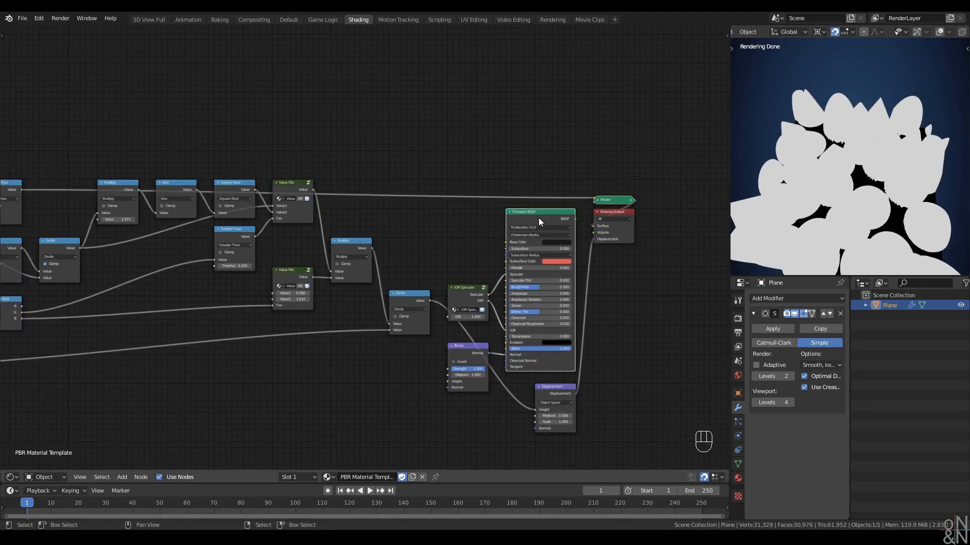
middle_click_drag(371, 241, 438, 175)
right_click(415, 175)
right_click(482, 141)
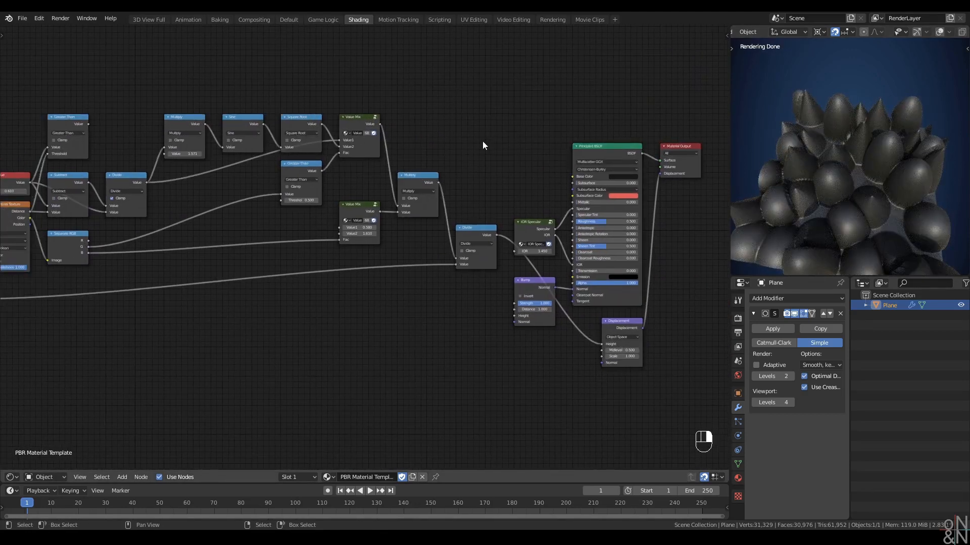
Duplicate the Mix node with the brown and dark green colours from the existing colour chain, without its links
scroll(361, 243, "down", 5)
middle_click_drag(201, 262, 623, 288)
middle_click_drag(253, 251, 314, 257)
scroll(314, 256, "up", 2)
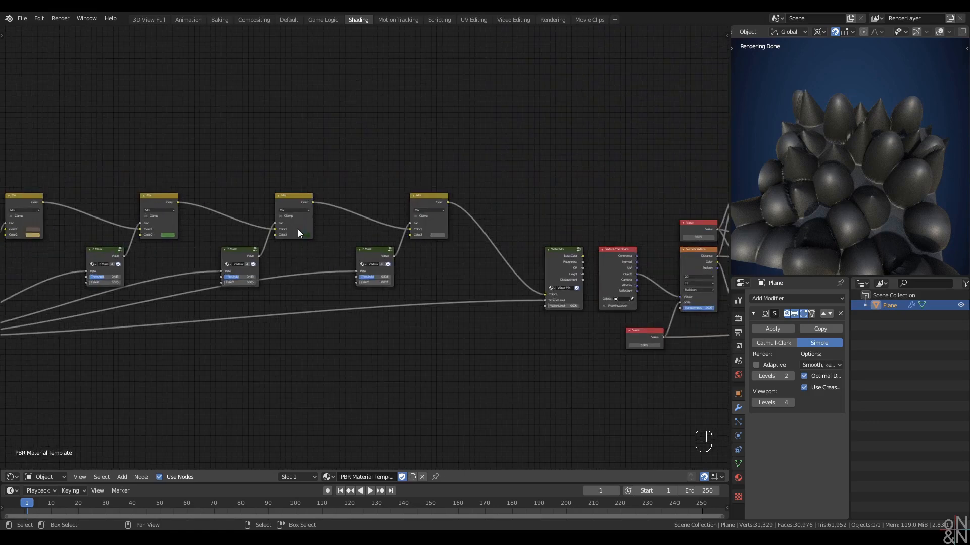
right_click(290, 199)
key("shift+d")
scroll(608, 211, "down", 4)
middle_click_drag(620, 193, 192, 250)
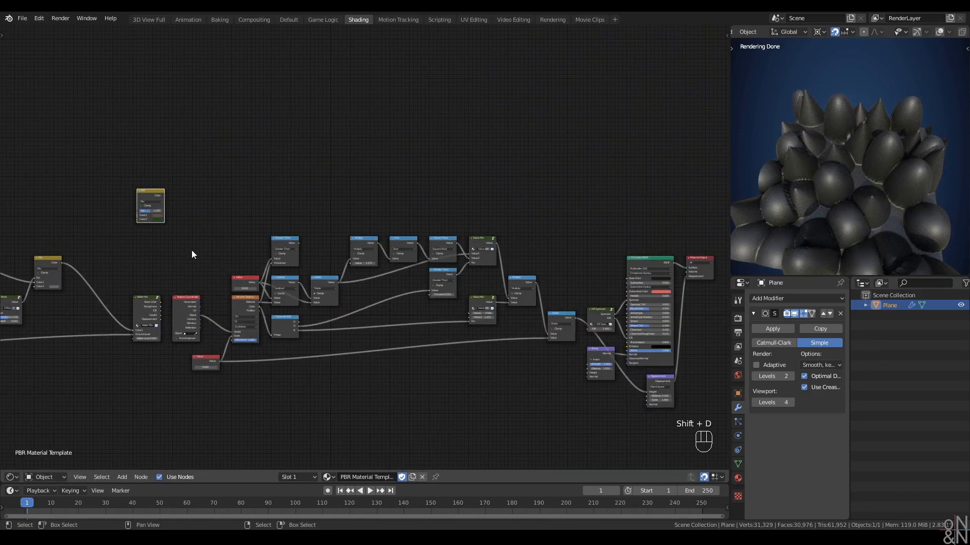
Move the duplicated Mix node across the node tree to just before the Principled BSDF, slightly above it
key("g")
left_click(623, 288)
middle_click_drag(595, 278, 484, 276)
scroll(478, 269, "up", 6)
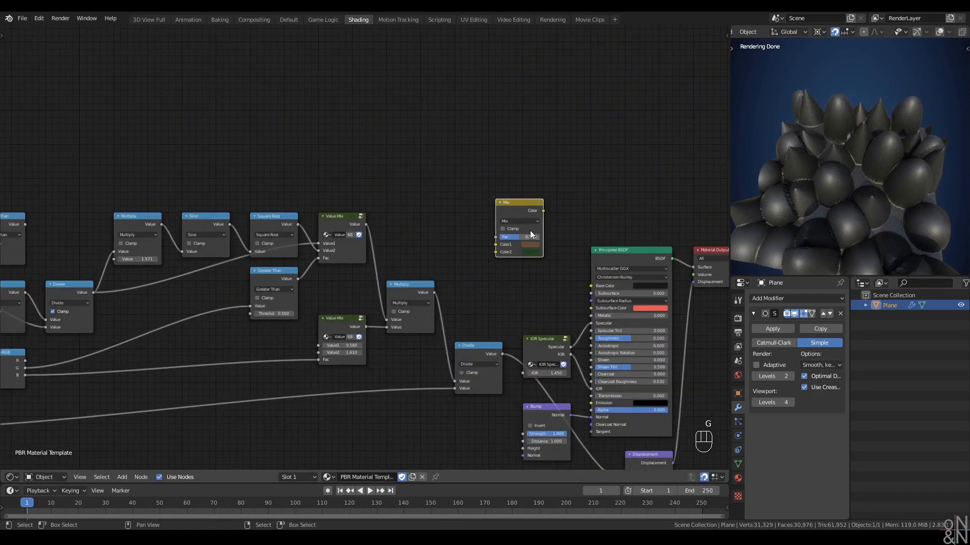
left_click_drag(517, 204, 510, 217)
left_click(551, 247)
left_click(372, 146)
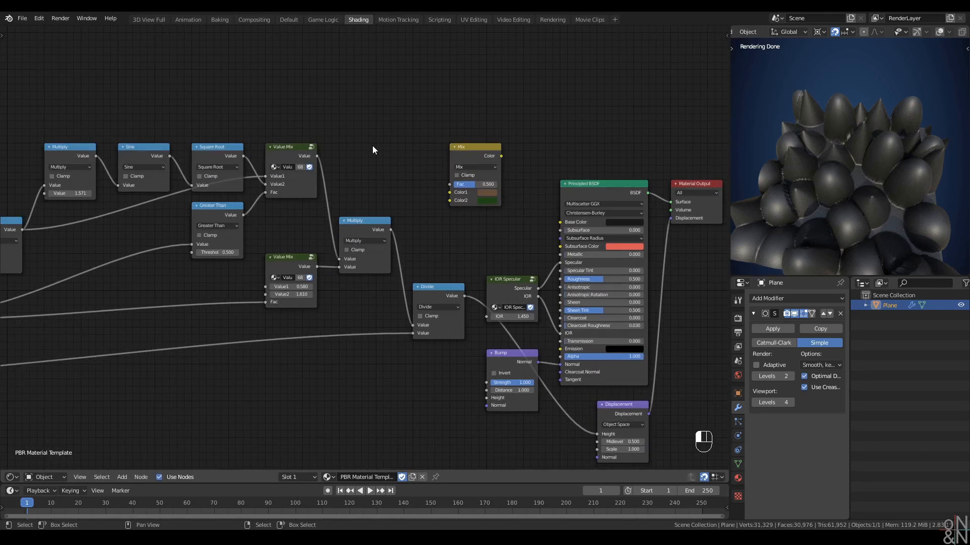
Link the new Greater Than output to the Mix node's Fac, and the Mix Color output to the Principled BSDF's Base Color
scroll(372, 149, "down", 2)
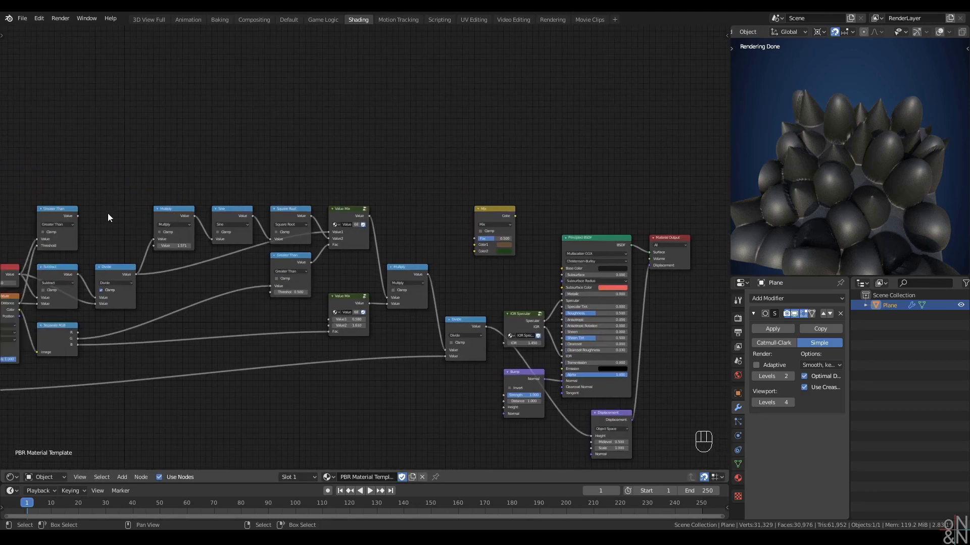
left_click_drag(79, 216, 476, 238)
scroll(423, 207, "up", 3)
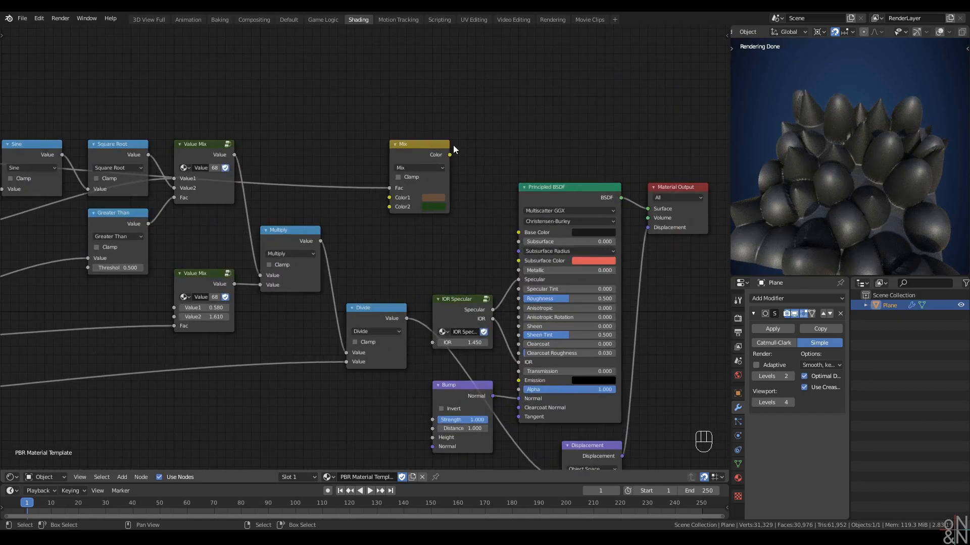
left_click_drag(449, 154, 519, 232)
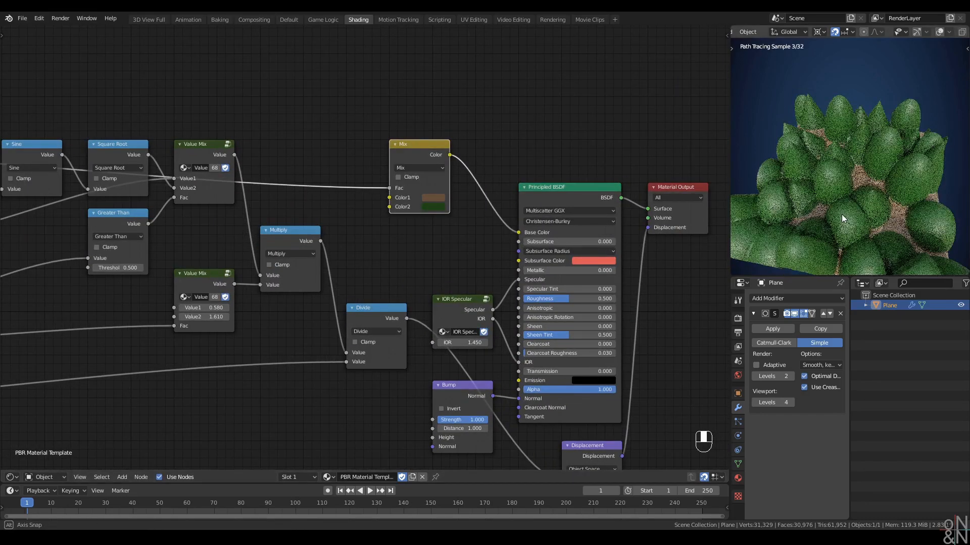
mouse_move(849, 195)
middle_mouse_down()
mouse_move(851, 216)
mouse_move(840, 192)
mouse_move(899, 174)
mouse_move(844, 192)
mouse_move(825, 172)
middle_mouse_up()
scroll(242, 261, "down", 4)
middle_click_drag(270, 258, 497, 253)
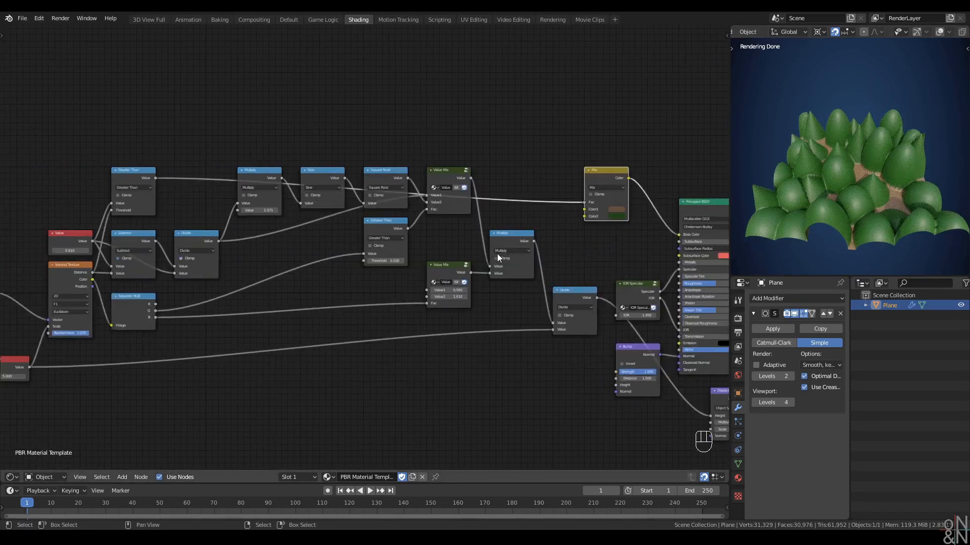
Add a Hue Saturation Value node before the Mix node and drive its Fac with the R channel of Separate RGB
left_click(263, 311)
scroll(263, 311, "up", 2)
middle_click_drag(250, 317, 304, 329)
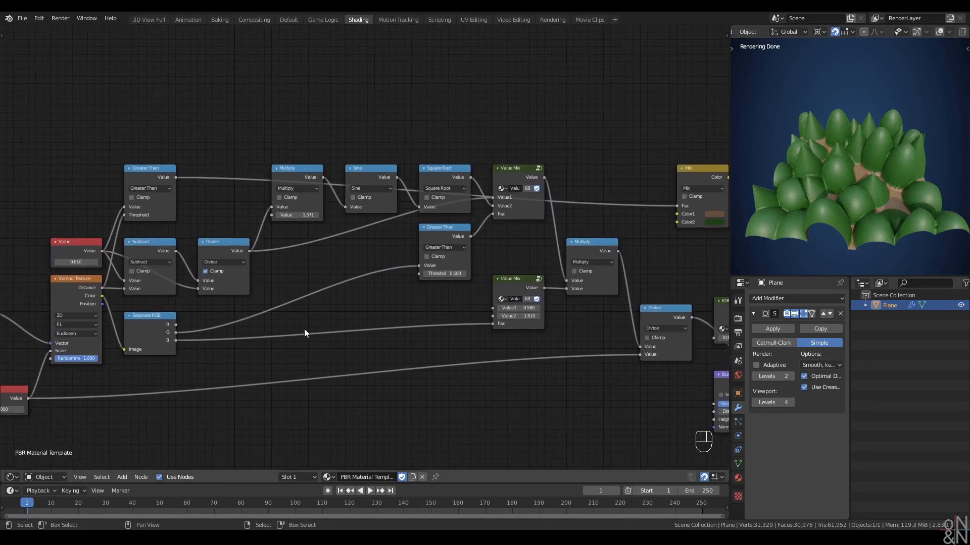
left_click_drag(176, 332, 369, 268)
middle_click_drag(536, 223, 448, 230)
key("shift+a")
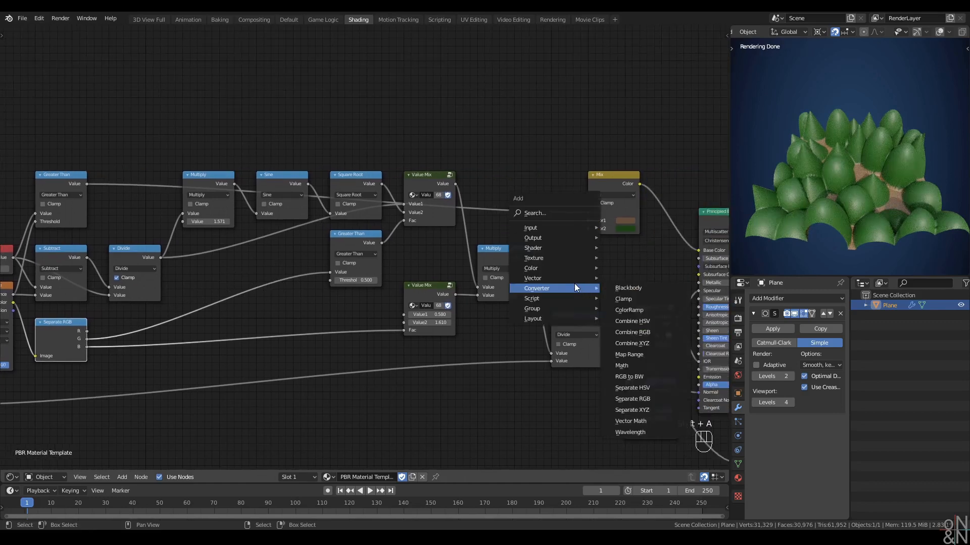
mouse_move(569, 267)
left_click(634, 290)
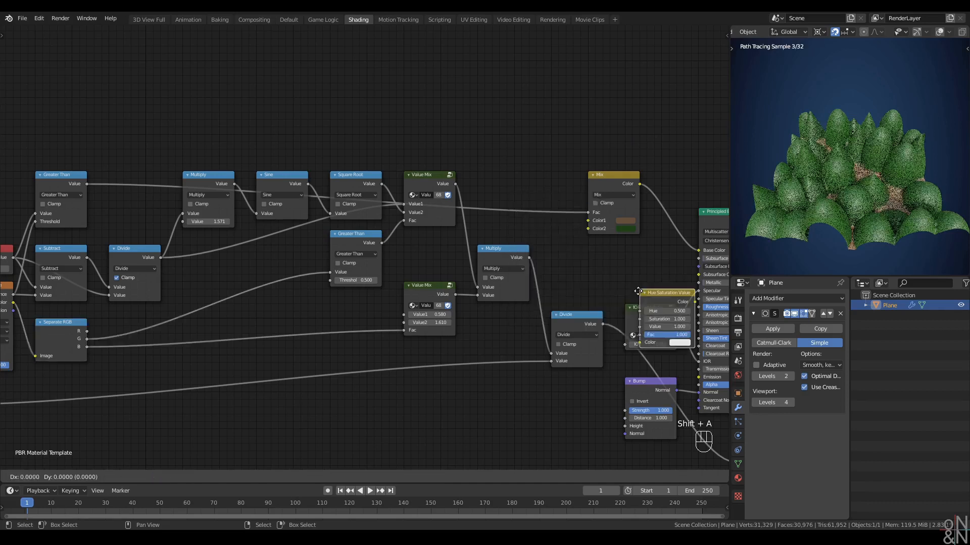
left_click(498, 125)
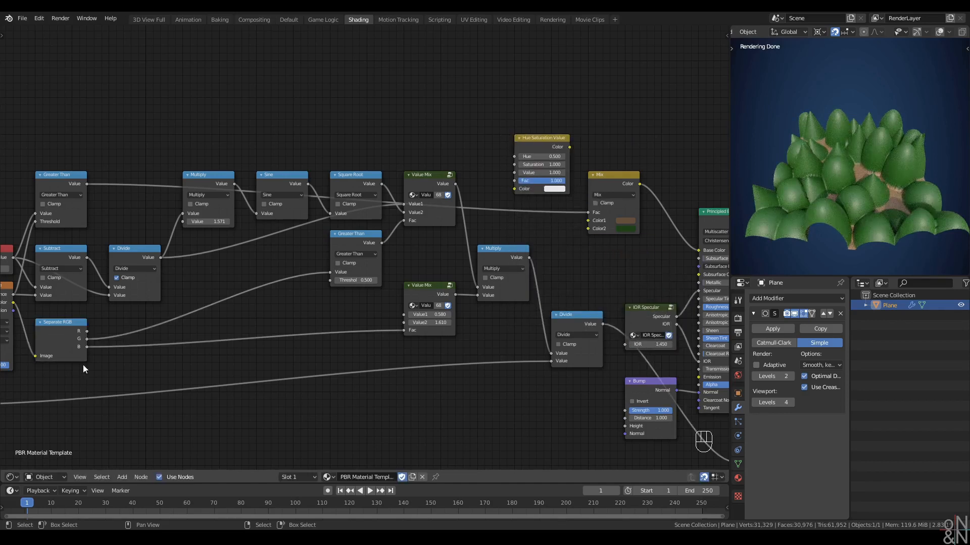
left_click_drag(89, 330, 513, 182)
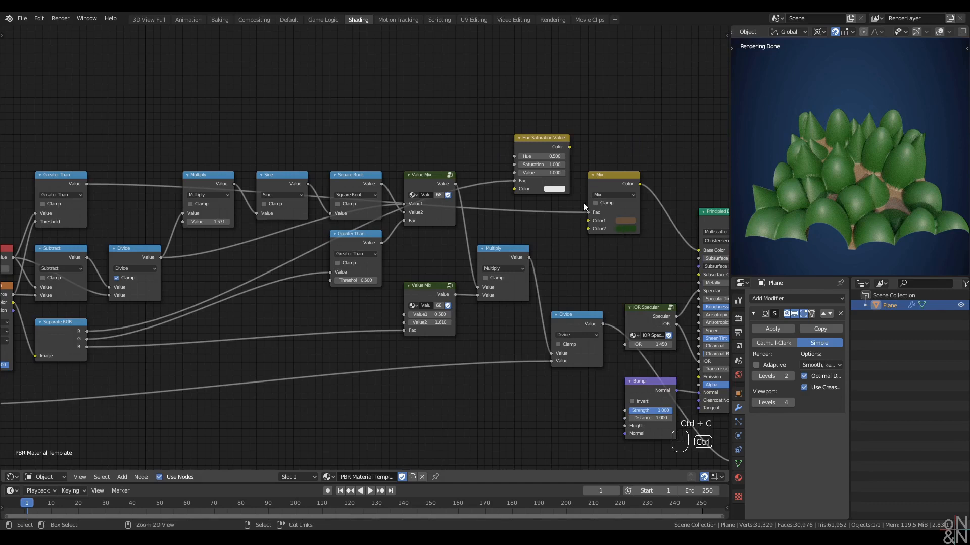
Copy the Mix node's green Color2 into the Hue Saturation Value node's Color, and feed that node into the Mix's Color2
key("ctrl+v")
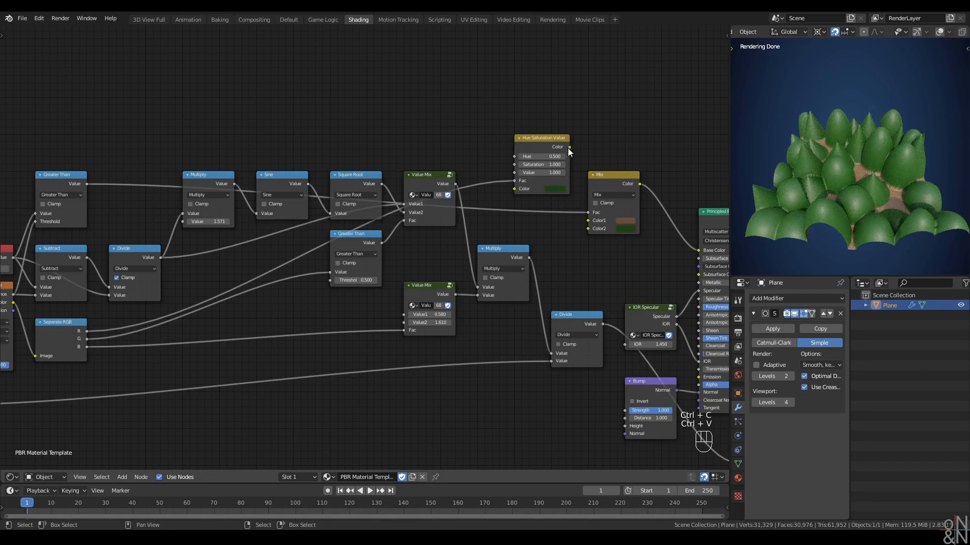
left_click_drag(538, 144, 538, 182)
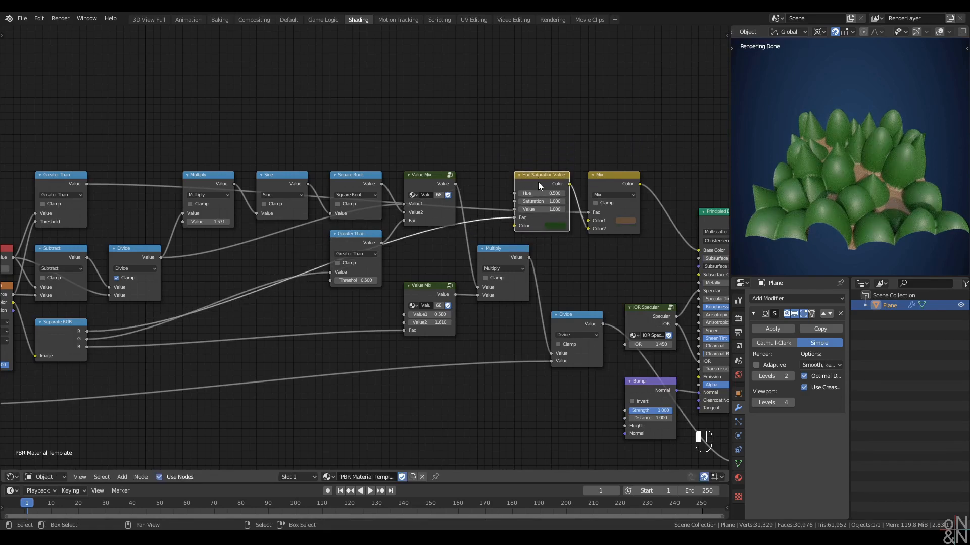
left_click(204, 417)
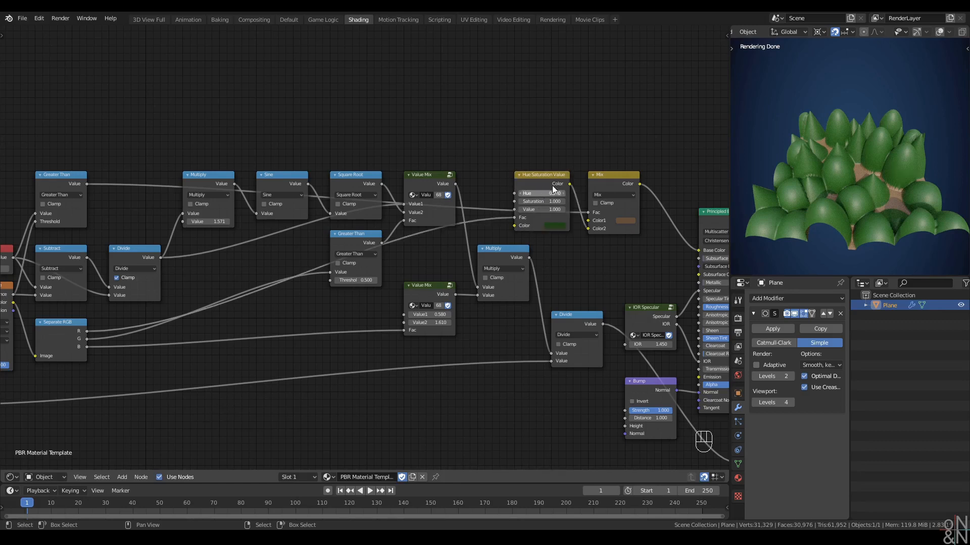
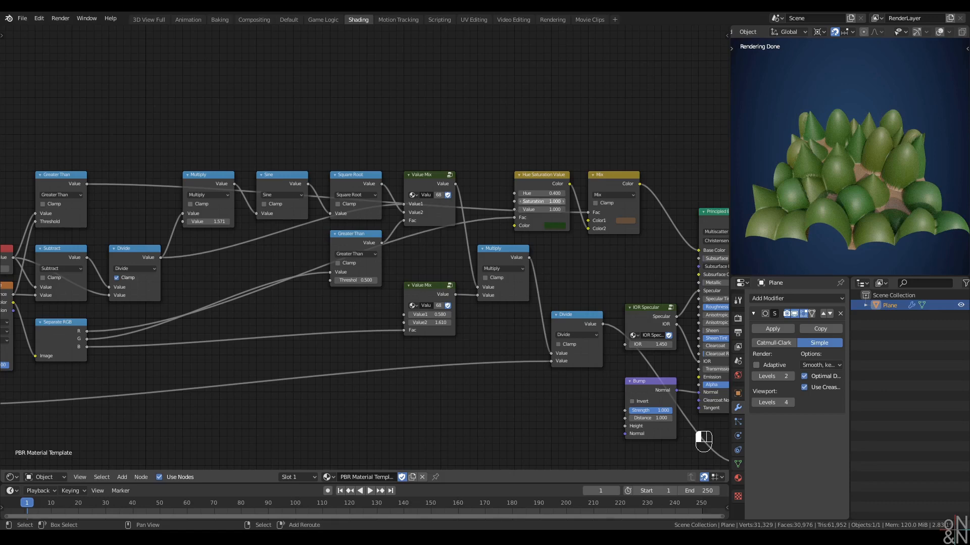
Set the Hue Saturation Value node to Hue 0.400, Saturation 1.190 and Value 1.420, and inspect the leaf colours
left_click_drag(543, 202, 618, 201, "shift")
left_click_drag(545, 209, 614, 210, "shift")
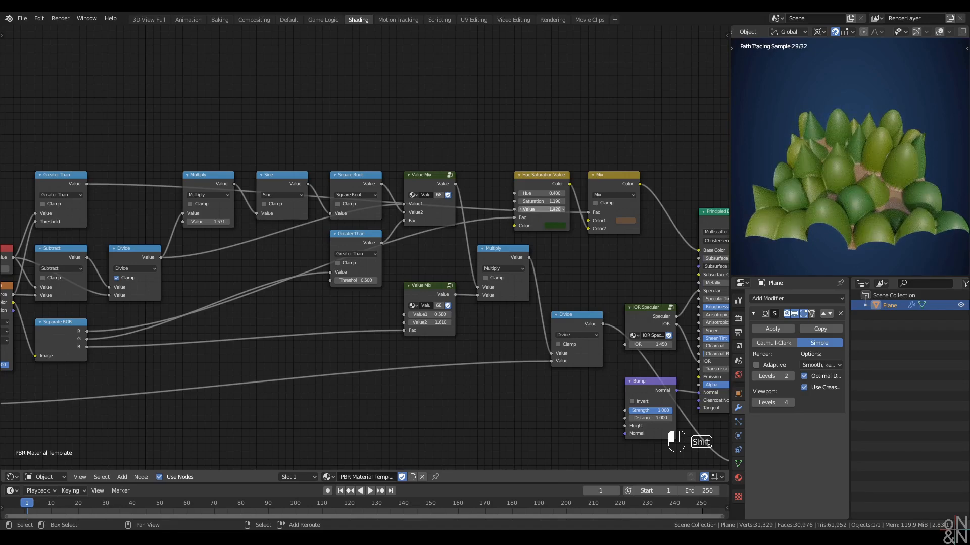
scroll(853, 171, "down", 4)
scroll(852, 172, "up", 4)
middle_click_drag(853, 172, 855, 178)
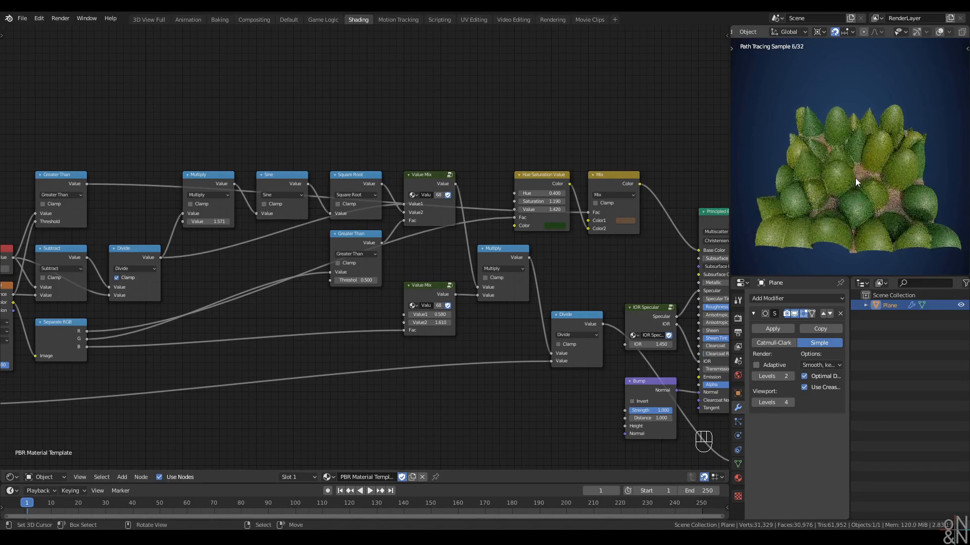
Try a value of 49.900 in the Value node that controls the Voronoi texture's scale
scroll(184, 282, "down", 2)
middle_click_drag(143, 342, 346, 317)
right_click(302, 314)
scroll(302, 314, "up", 4)
left_click_drag(116, 369, 348, 369)
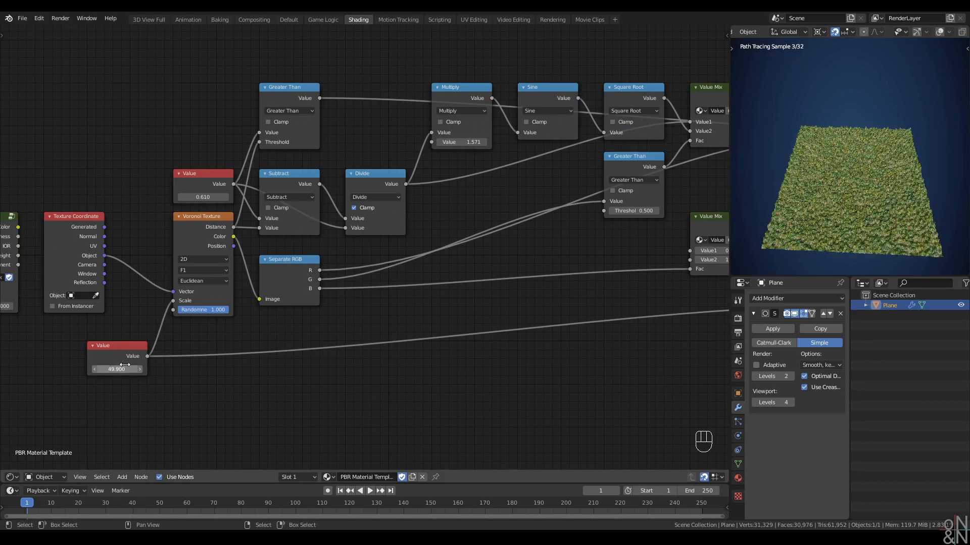
Try adaptive subdivision with 5 viewport levels on the plane and check the surface detail up close
middle_click_drag(746, 241, 826, 175)
left_click(756, 365)
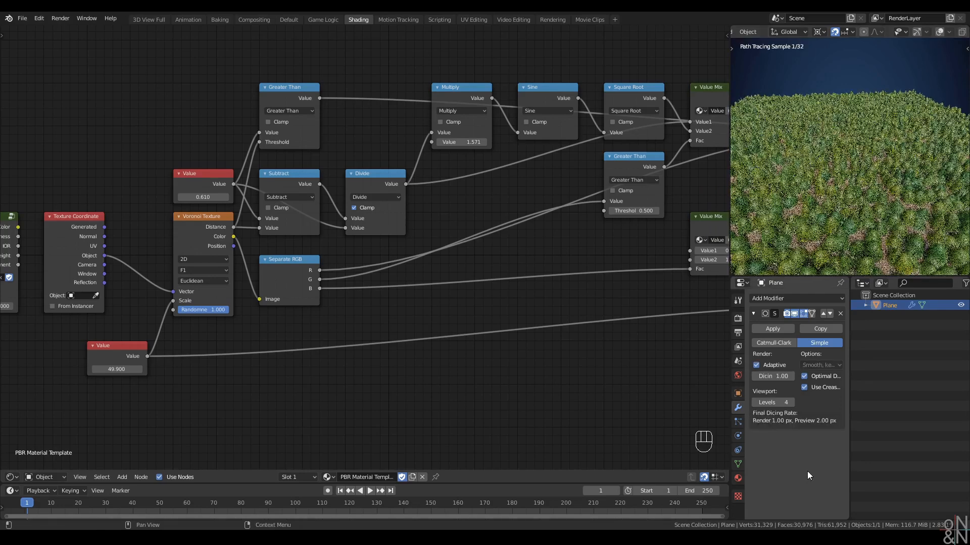
left_click(791, 402)
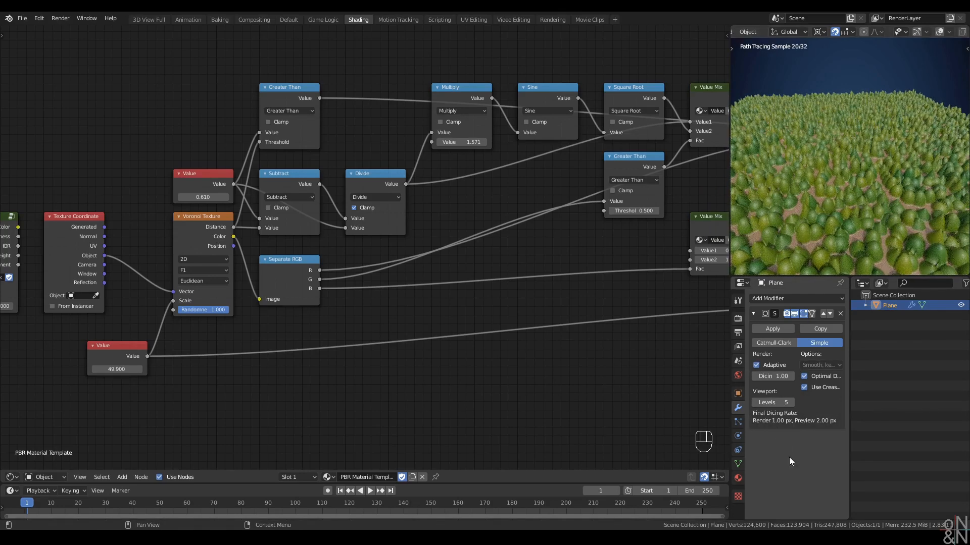
mouse_move(802, 229)
middle_mouse_down()
mouse_move(820, 244)
mouse_move(820, 217)
middle_mouse_up()
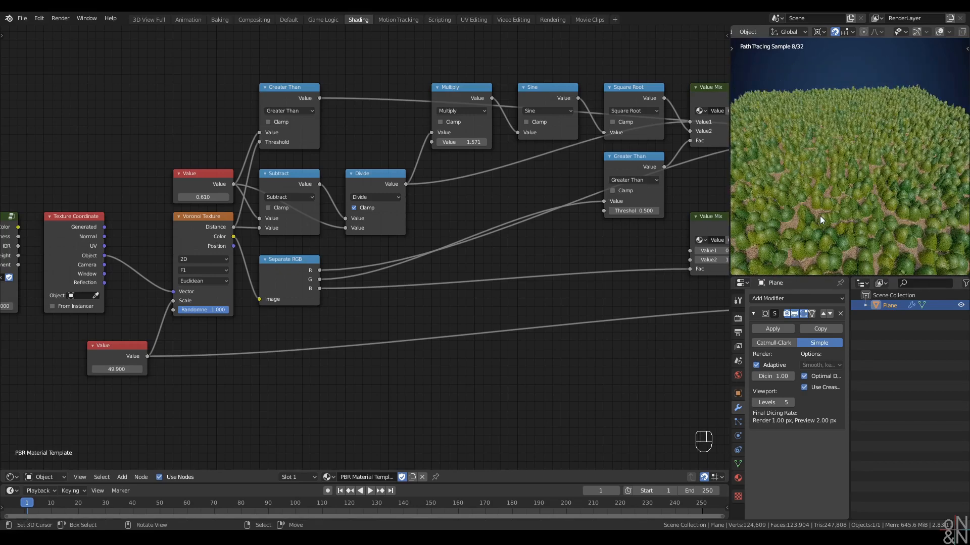
Turn off adaptive subdivision and set the plane's viewport subdivision levels to 4
left_click(757, 365)
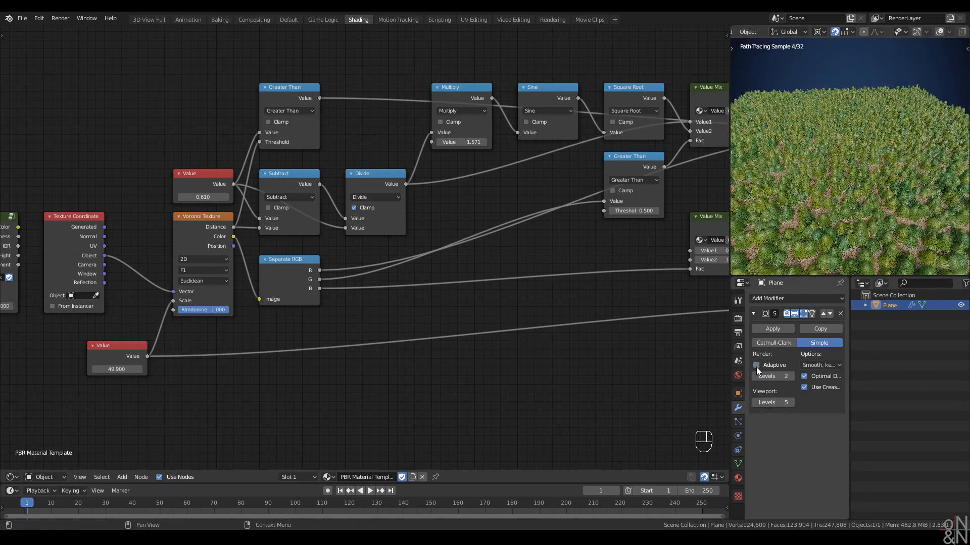
left_click(755, 402)
scroll(857, 201, "down", 4)
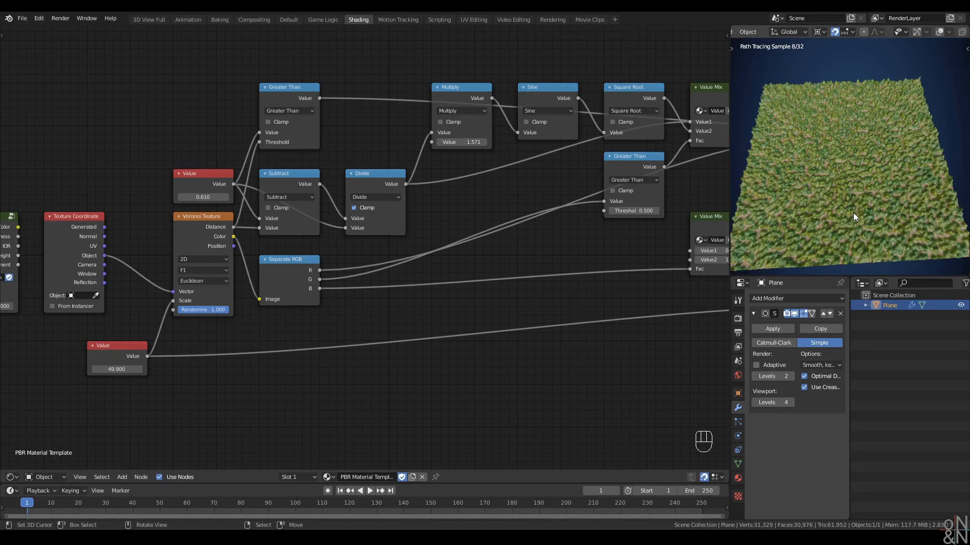
Set the Value node that controls the Voronoi scale to 11.500 and check the plants from a lower angle
left_click_drag(127, 370, 68, 370)
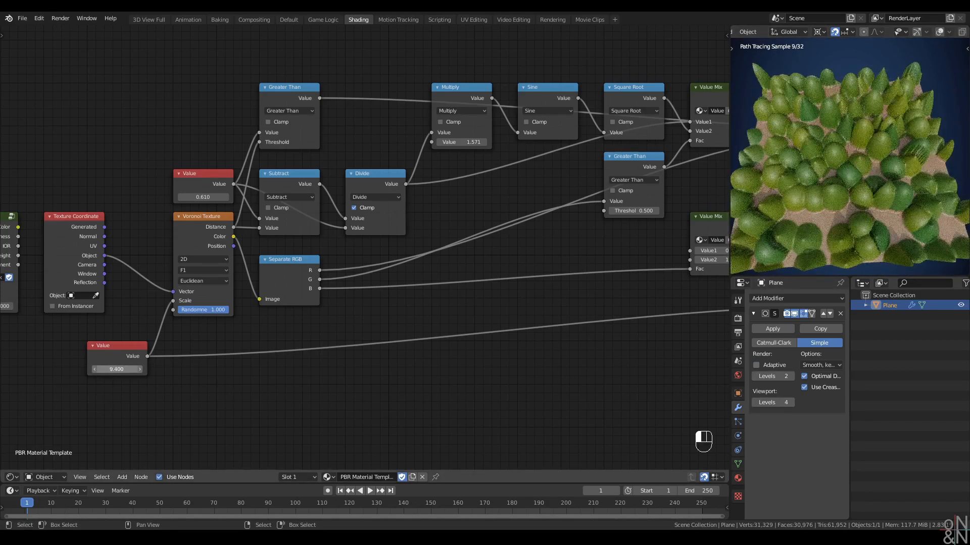
middle_click_drag(850, 260, 842, 232)
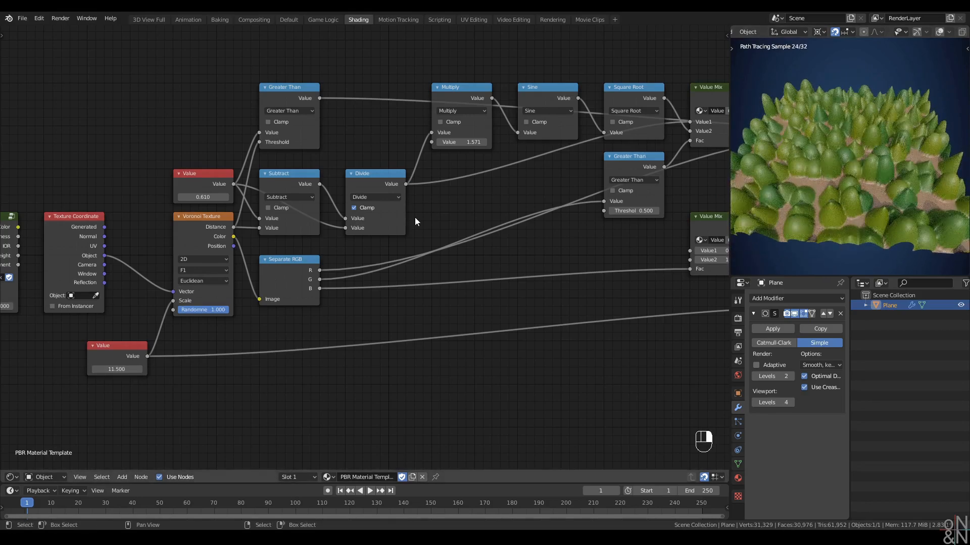
Add a Math node set to Add and feed its two values from the R and G outputs of Separate RGB
scroll(429, 215, "down", 2)
middle_click_drag(432, 214, 363, 225)
scroll(408, 210, "up", 4)
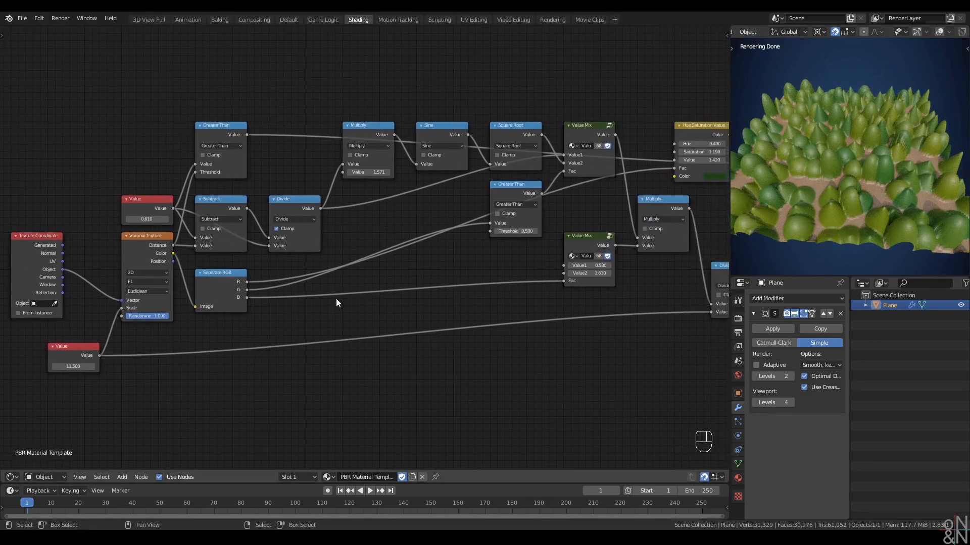
middle_click_drag(223, 290, 237, 259)
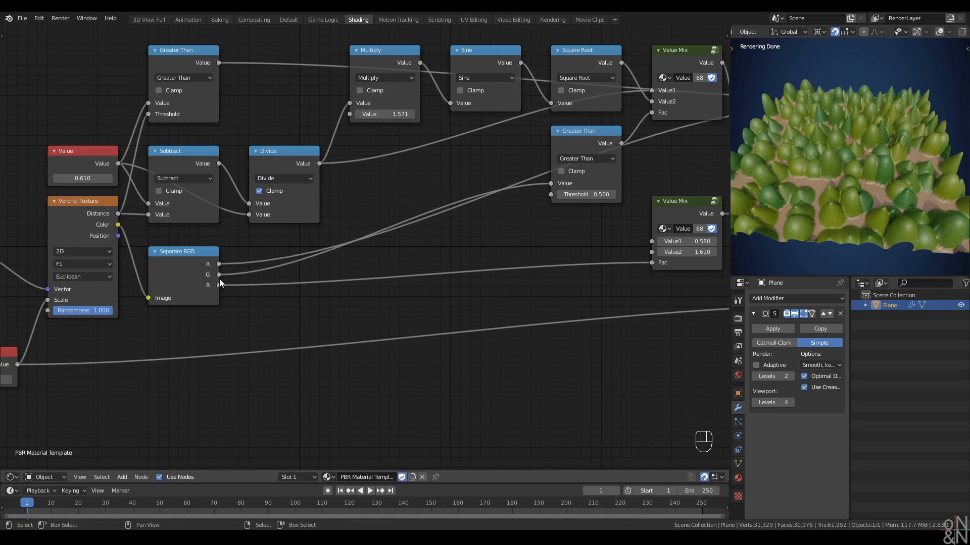
scroll(202, 323, "down", 2)
middle_click_drag(284, 331, 285, 307)
scroll(298, 338, "up", 1)
key("q")
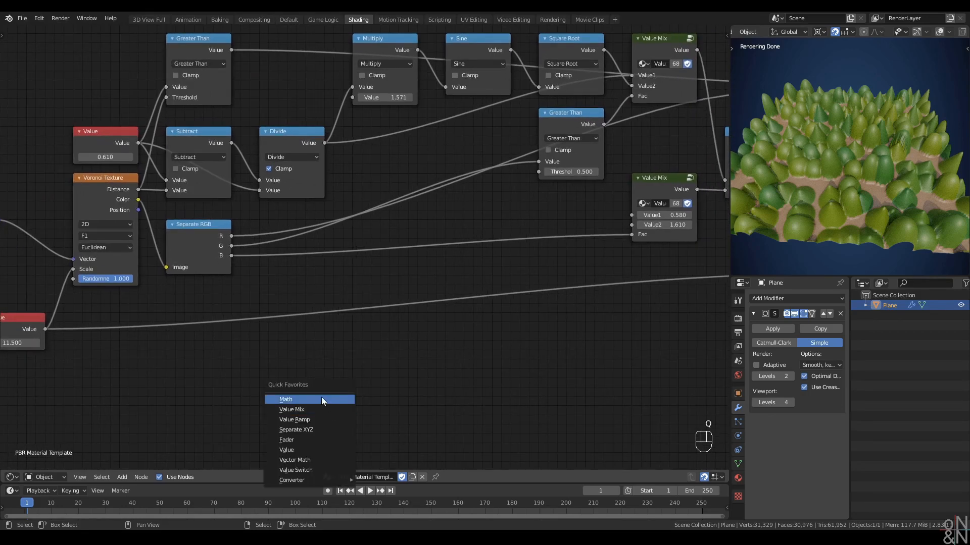
left_click(321, 398)
left_click(309, 331)
left_click_drag(231, 236, 314, 386)
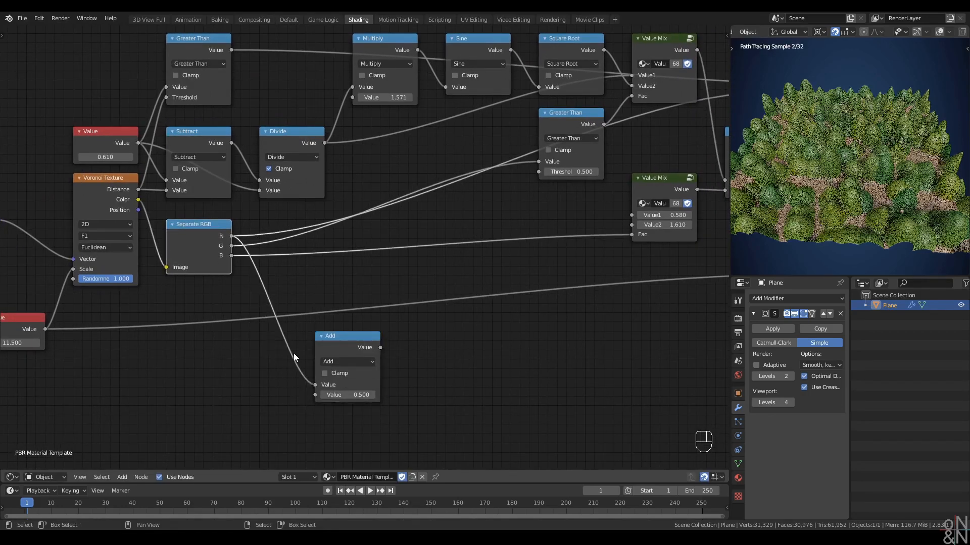
left_click_drag(231, 245, 317, 395)
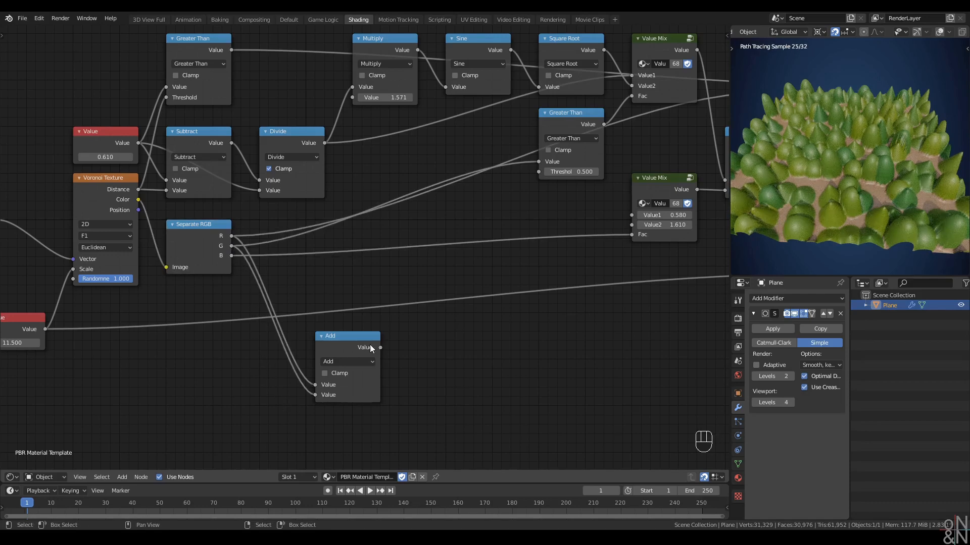
Duplicate the Add node as a Divide node, feed it the Add result, and set its divisor to 2
key("shift+d")
left_click(448, 337)
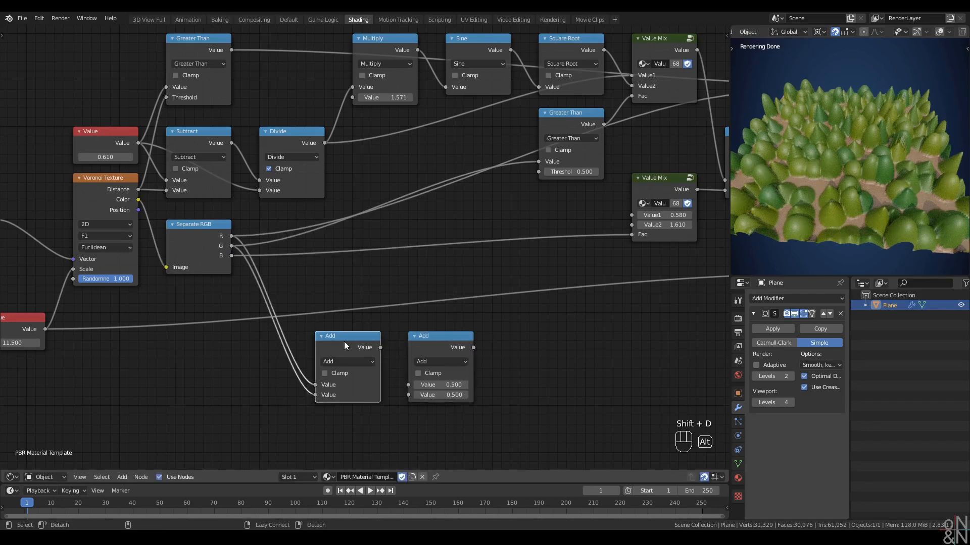
left_click_drag(380, 348, 408, 385)
scroll(438, 361, "down", 3, "ctrl")
double_click(439, 395)
type("2")
key("Return")
Collapse the new Add and Divide nodes and stack them compactly, one above the other
left_click_drag(484, 384, 349, 422)
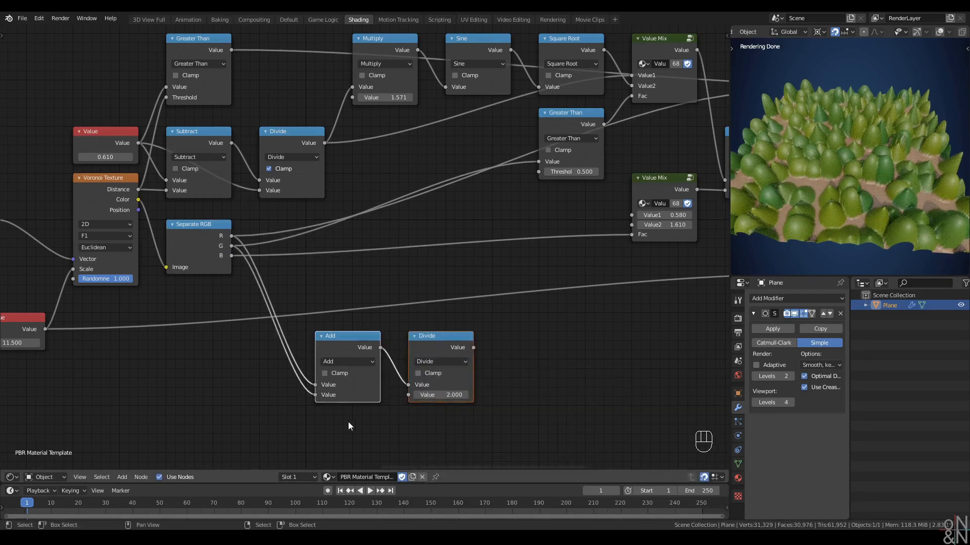
key("h")
key("r")
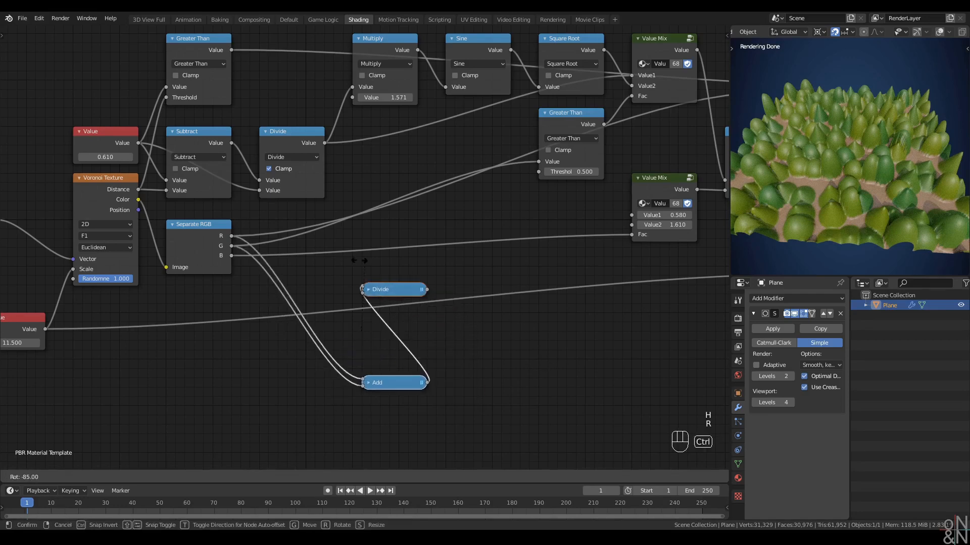
key("s")
left_click(392, 307)
Add a Less Than node with threshold 0.500 fed by the collapsed Divide node, and preview its mask
key("q")
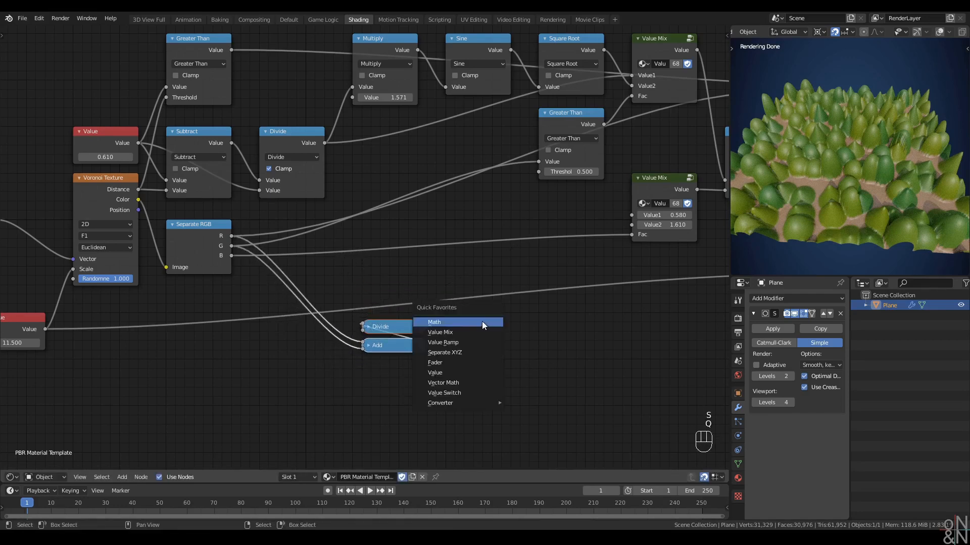
left_click(480, 322)
left_click(441, 320)
left_click_drag(427, 327, 446, 366)
left_click(474, 342)
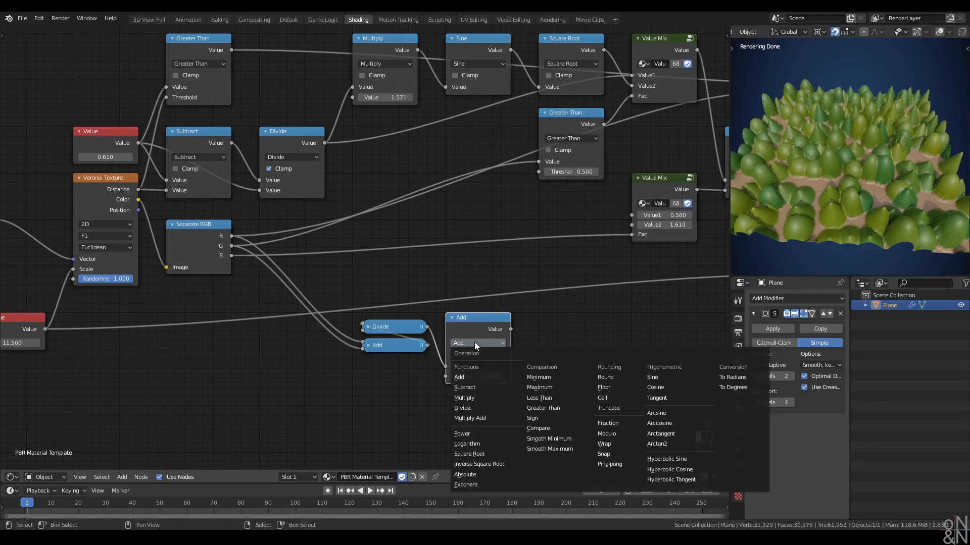
left_click(541, 397)
scroll(560, 323, "down", 4)
left_click(446, 305, "ctrl+shift")
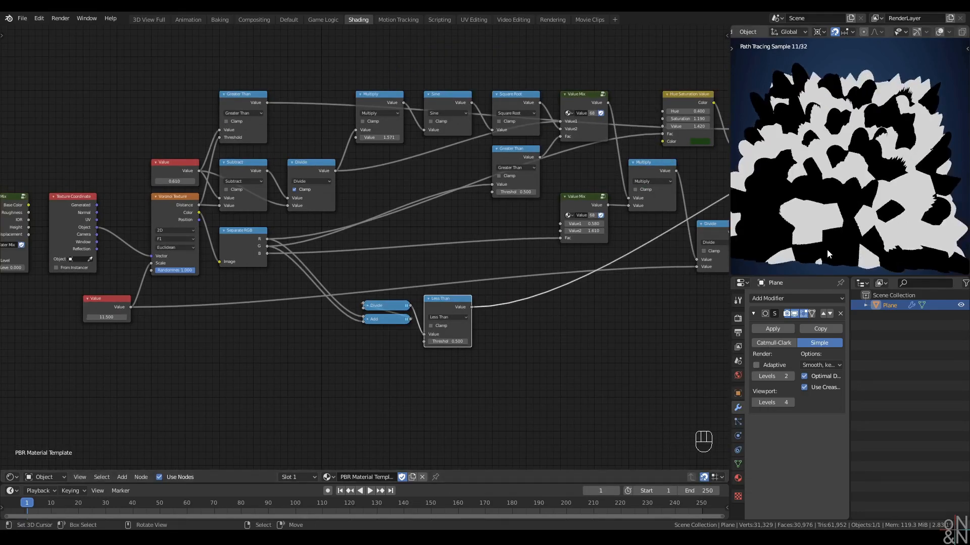
mouse_move(447, 341)
left_mouse_down("shift")
mouse_move(467, 341)
mouse_move(443, 341)
mouse_move(463, 342)
mouse_move(453, 342)
left_mouse_up("shift")
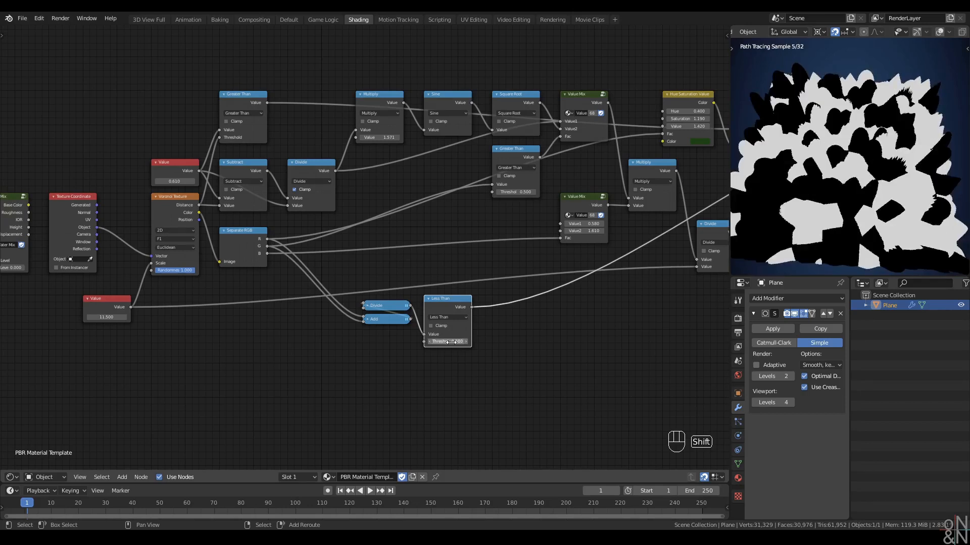
middle_click_drag(512, 284, 354, 317)
left_click(592, 134)
key("g")
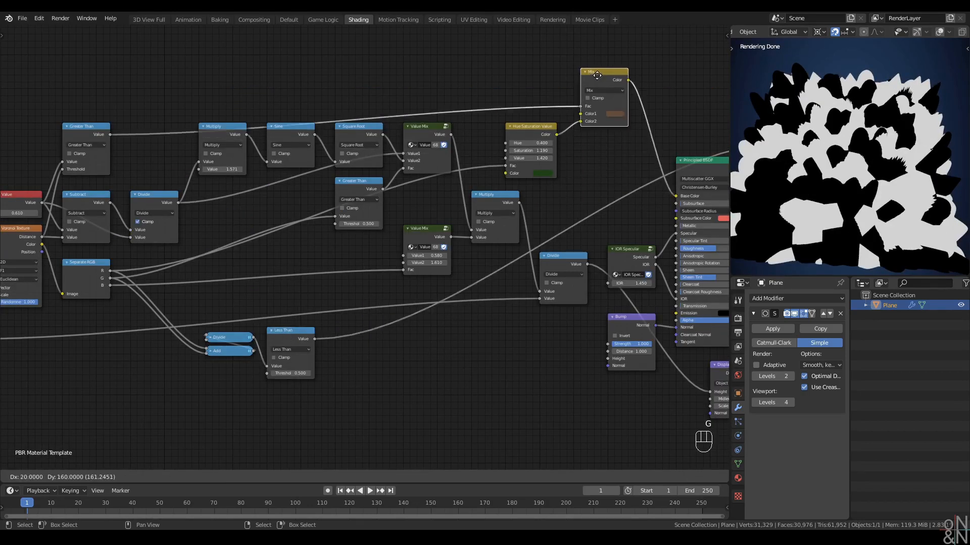
right_click(598, 83)
left_click(557, 288)
key("g")
right_click(489, 328)
Move the Principled BSDF, IOR Specular, Bump, Displacement and output nodes along X to make room in the node tree
scroll(489, 331, "down", 3)
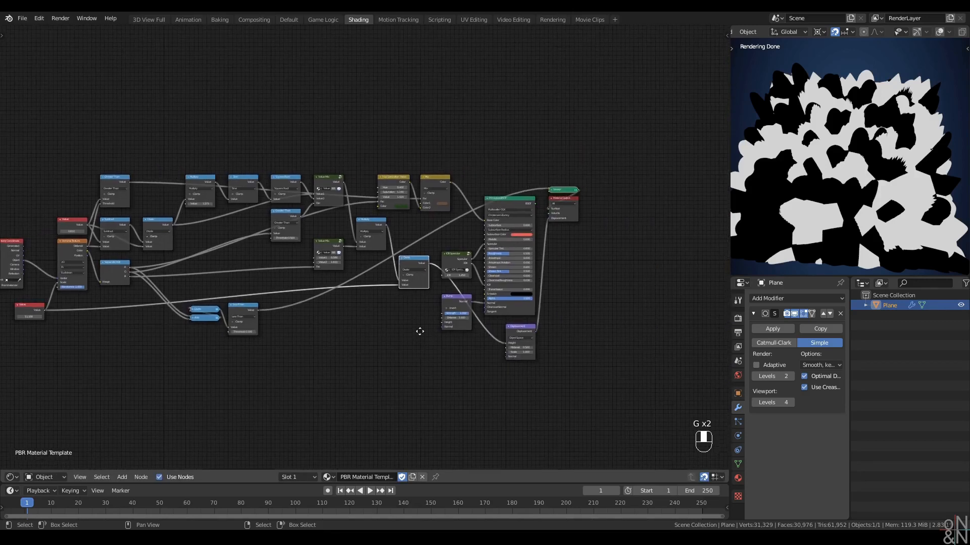
left_click_drag(597, 138, 452, 419)
key("g")
key("x")
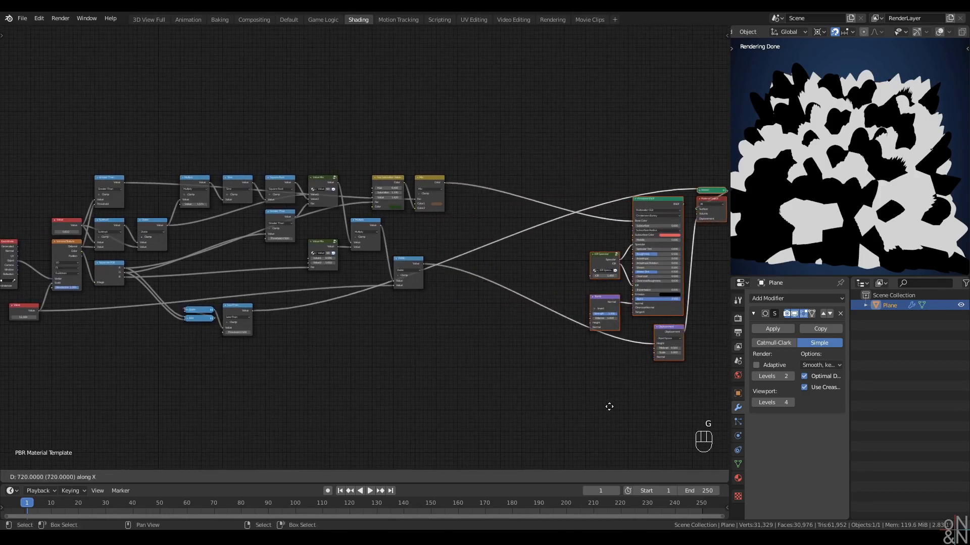
left_click(625, 409)
left_click(447, 364)
Move the Hue Saturation Value and Mix nodes clear of the other nodes and preview the full material again
middle_click_drag(439, 350, 536, 338)
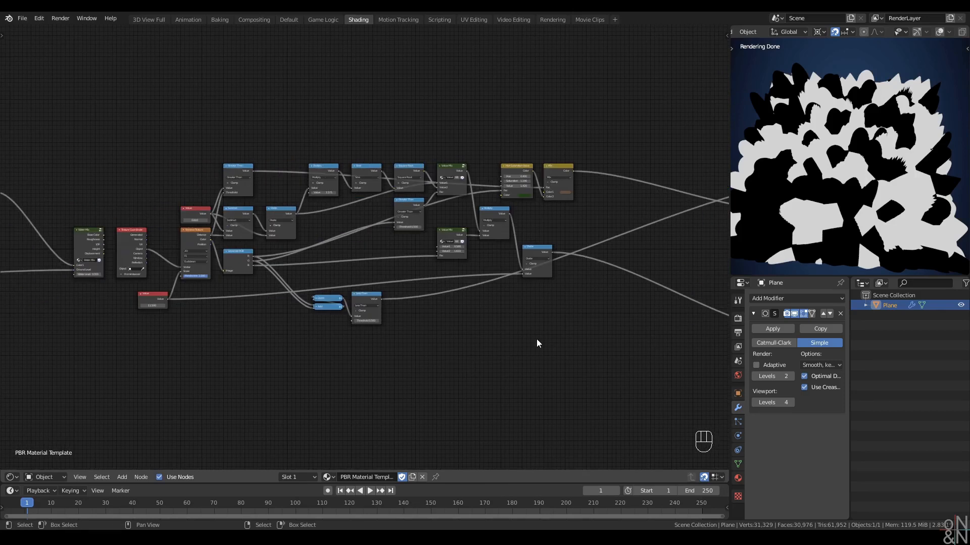
scroll(537, 339, "up", 3)
left_click_drag(447, 127, 541, 191)
key("g")
key("g")
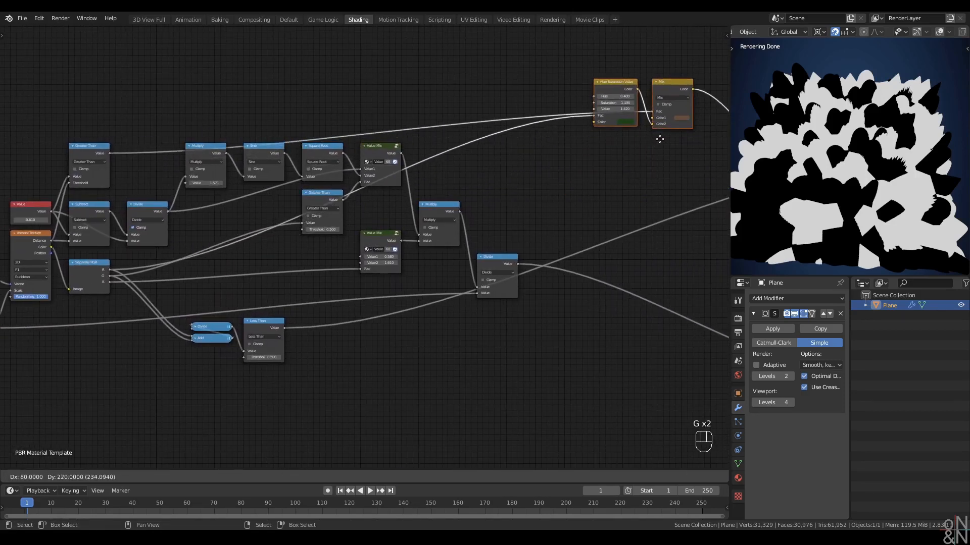
left_click(661, 138)
left_click(516, 199)
scroll(534, 226, "down", 4)
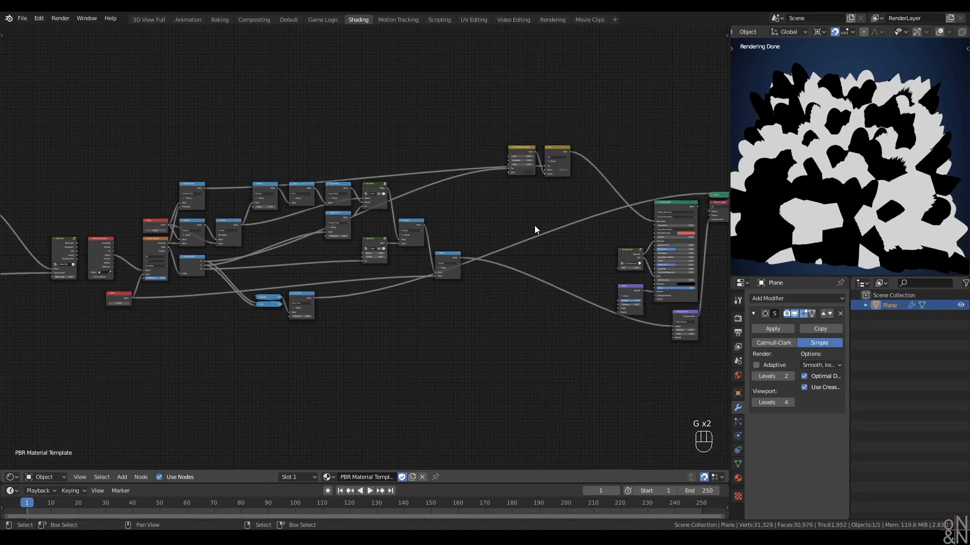
left_click(538, 202, "ctrl+shift")
Move the Less Than node and its collapsed Add and Divide nodes beneath the lower Value Mix and Multiply nodes
middle_click_drag(248, 245, 429, 224)
scroll(429, 224, "up", 8)
scroll(317, 268, "down", 2)
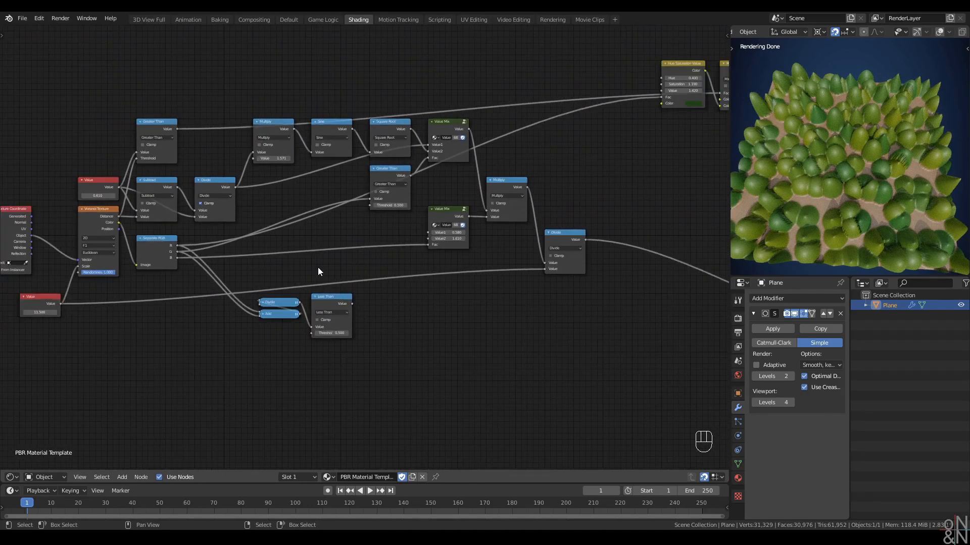
scroll(290, 279, "up", 1, "shift")
left_click_drag(260, 286, 386, 396)
key("g")
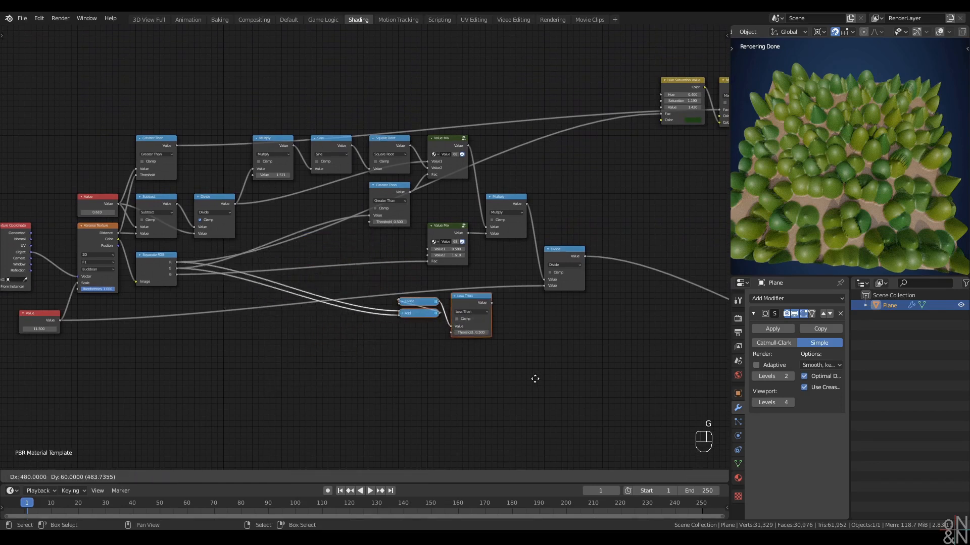
left_click(567, 392)
Add a Math node below the Hue Saturation Value node
middle_click_drag(565, 341, 473, 358)
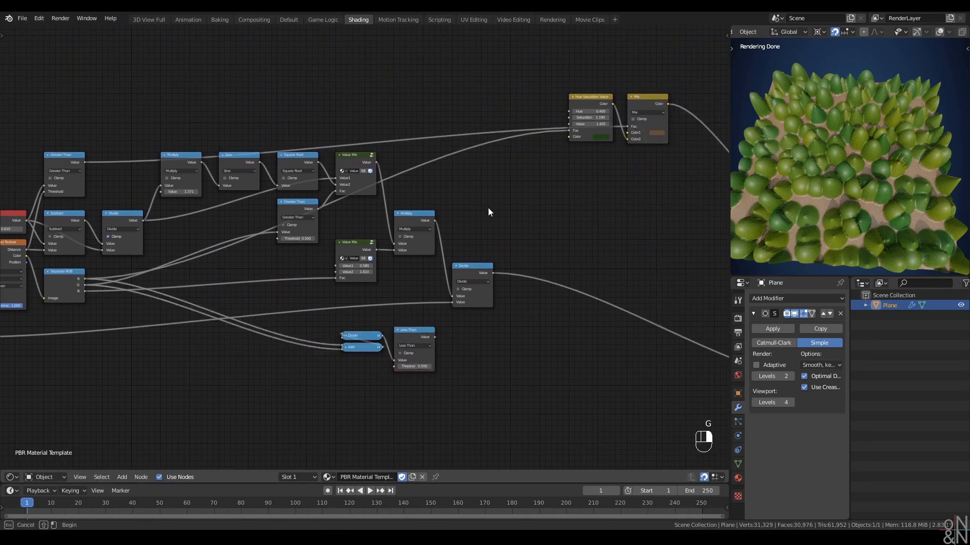
key("q")
left_click(520, 182)
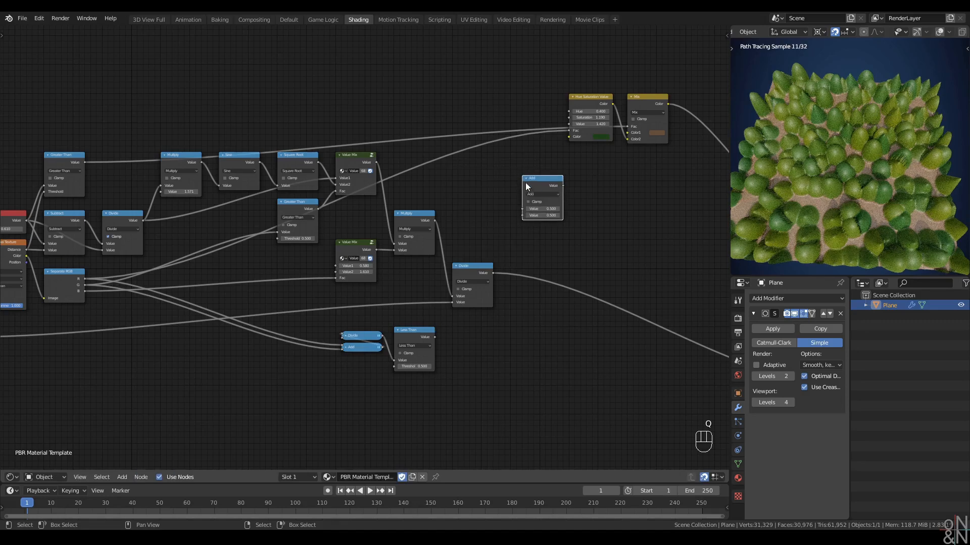
left_click(64, 164)
key("g")
right_click(107, 77)
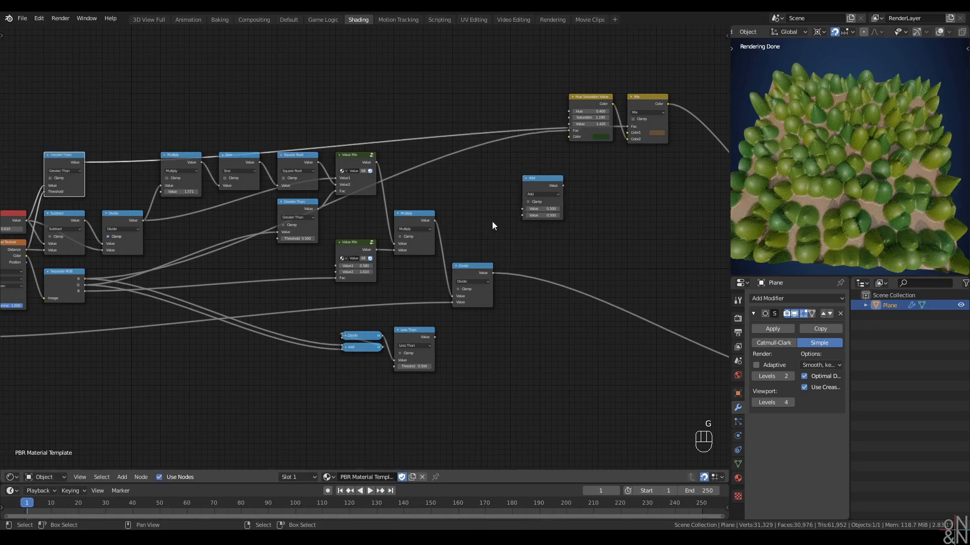
Set the new Math node to Multiply and insert it between the Greater Than ground mask and the Mix node's factor
left_click(532, 178)
left_click(539, 194)
left_click(538, 206)
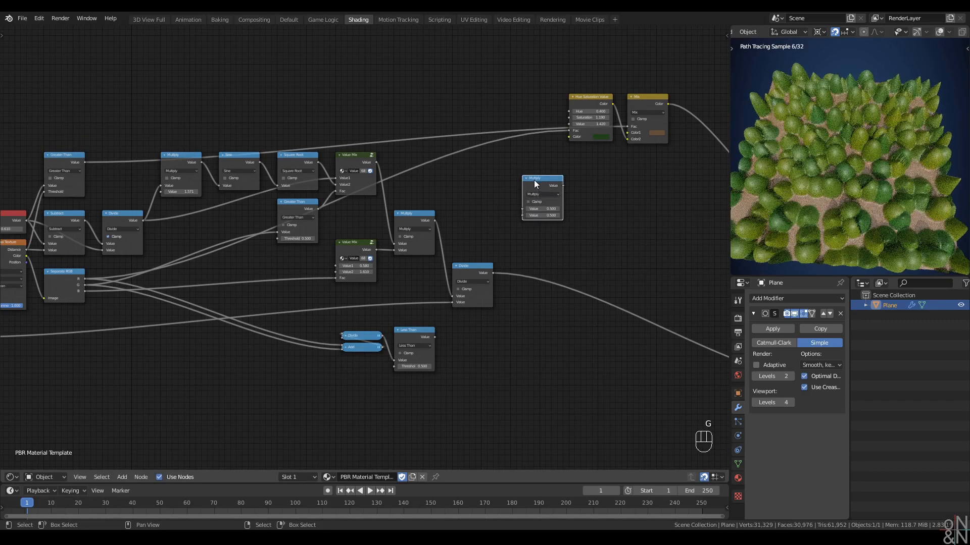
mouse_move(534, 180)
left_mouse_down()
mouse_move(444, 129)
mouse_move(476, 138)
mouse_move(518, 194)
mouse_move(529, 186)
left_mouse_up()
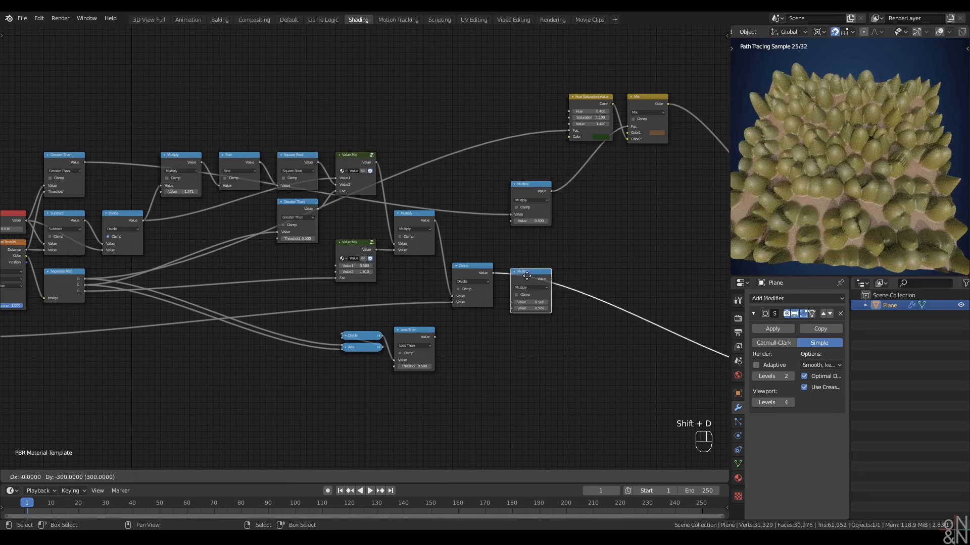
Insert a duplicate Multiply node after the height Divide node and connect the Less Than output to both Multiply nodes
left_click(533, 282)
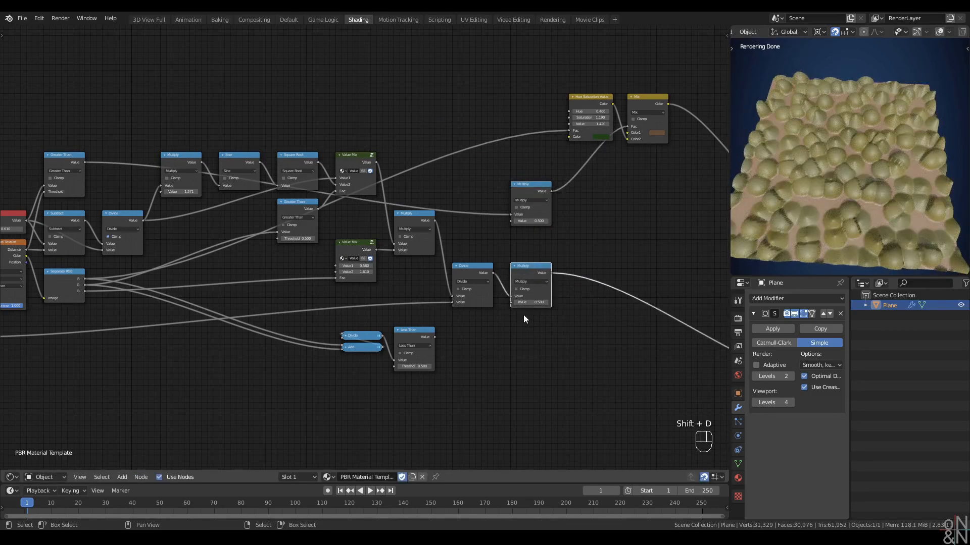
right_click_drag(443, 337, 528, 298, "alt")
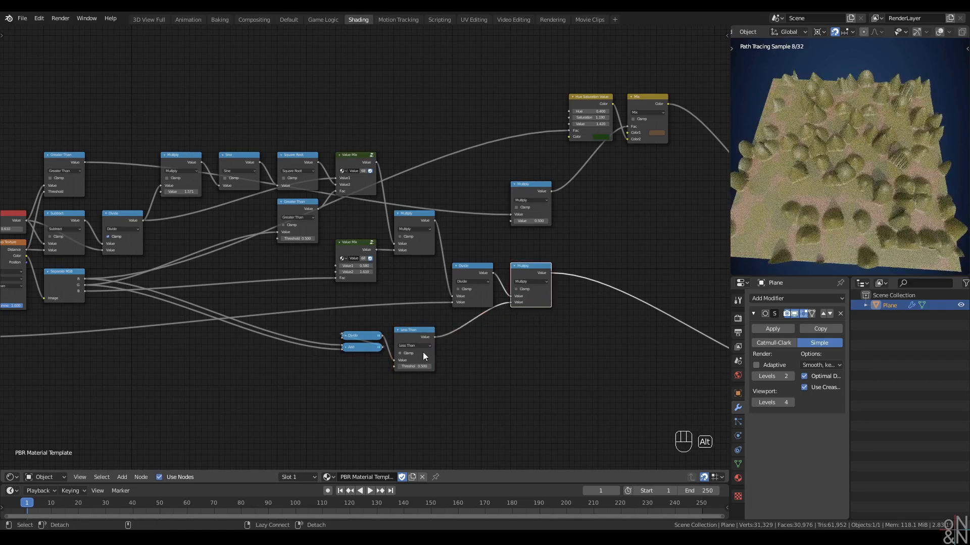
right_click_drag(522, 211, 524, 211, "alt")
Set the Less Than node's threshold to 0.830
mouse_move(313, 289)
middle_mouse_down()
mouse_move(375, 283)
mouse_move(323, 281)
middle_mouse_up()
scroll(455, 288, "up", 6)
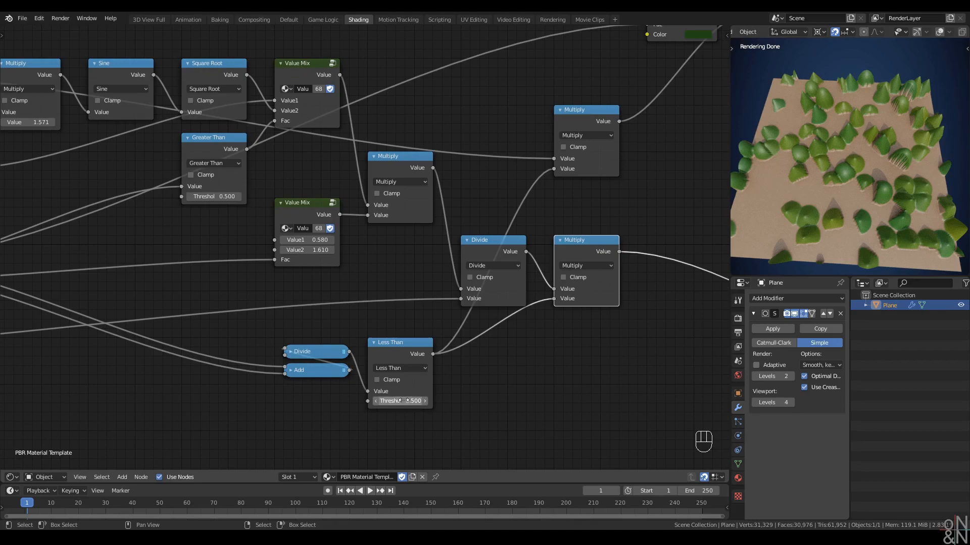
left_click_drag(404, 401, 383, 401, "shift")
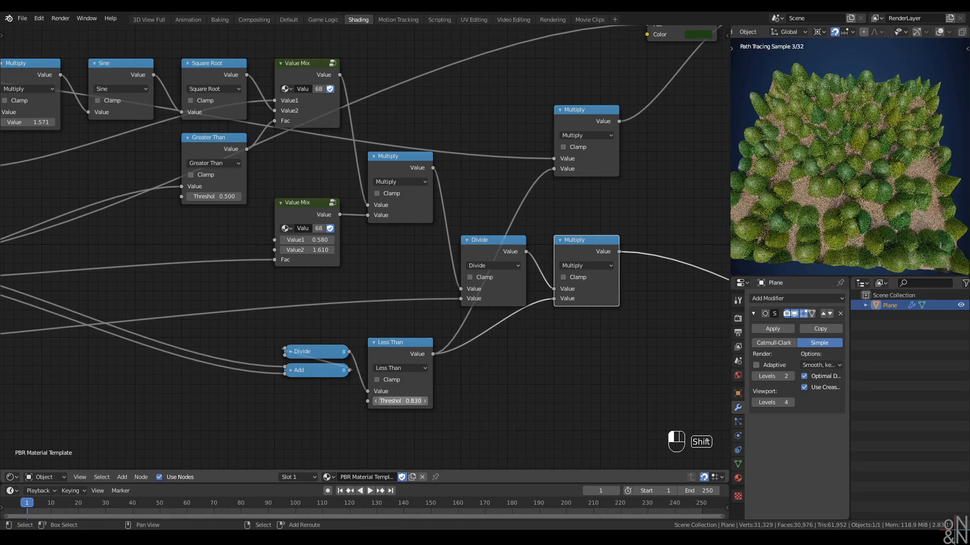
Move the whole texture and colour node network closer to the shader nodes
scroll(368, 269, "down", 5)
middle_click_drag(367, 273, 390, 286)
scroll(453, 283, "up", 3)
scroll(444, 260, "down", 2)
left_click_drag(599, 103, 71, 411)
key("g")
left_click(104, 395)
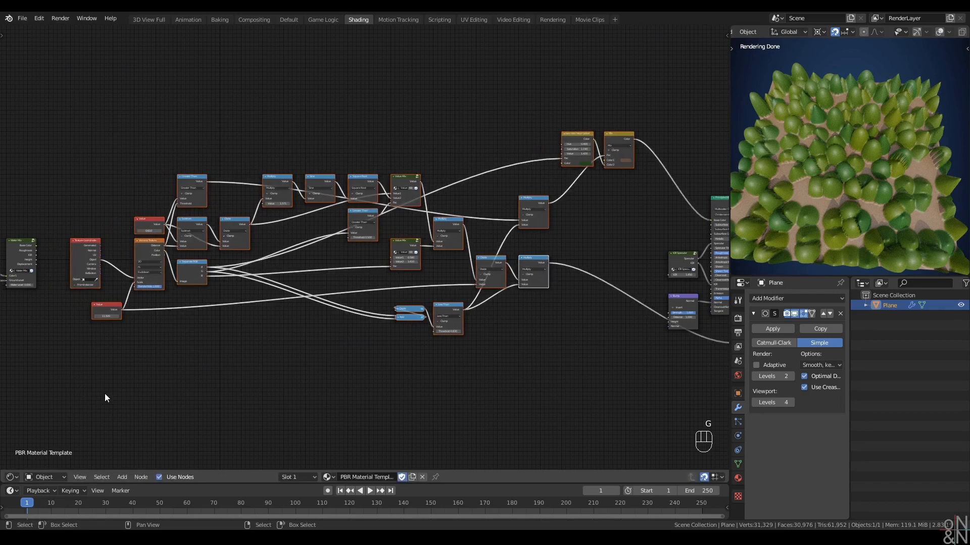
left_click(105, 393)
Move the Hue Saturation Value and Mix nodes down between the mask Multiply node and the Principled BSDF
middle_click_drag(543, 353, 516, 358)
left_click_drag(550, 123, 595, 161)
key("g")
left_click(614, 240)
right_click(540, 178)
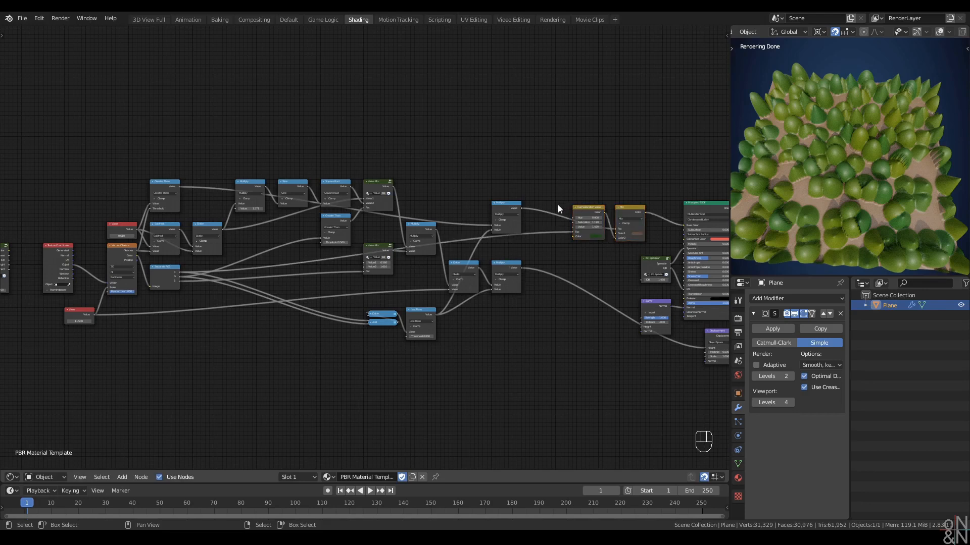
key("g")
right_click(522, 153)
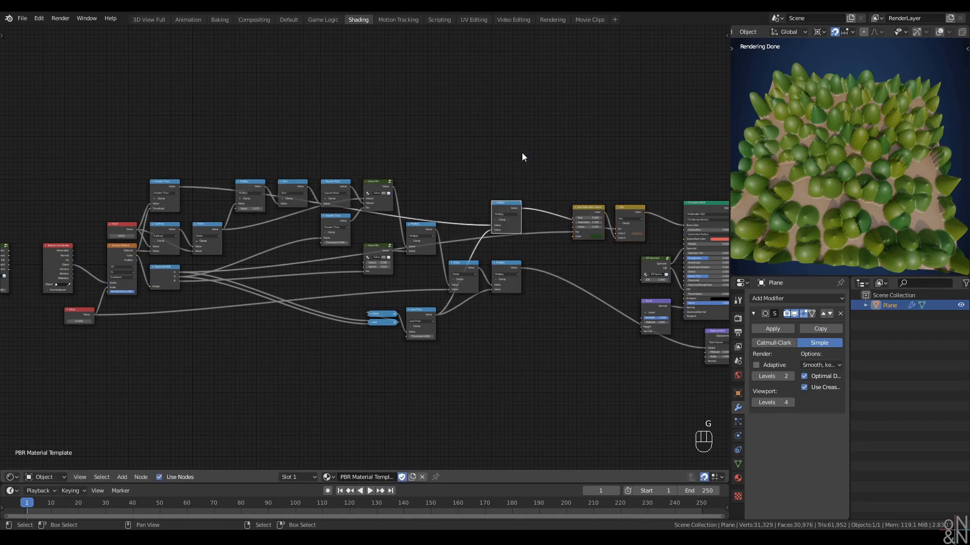
left_click(632, 207)
key("g")
right_click(564, 197)
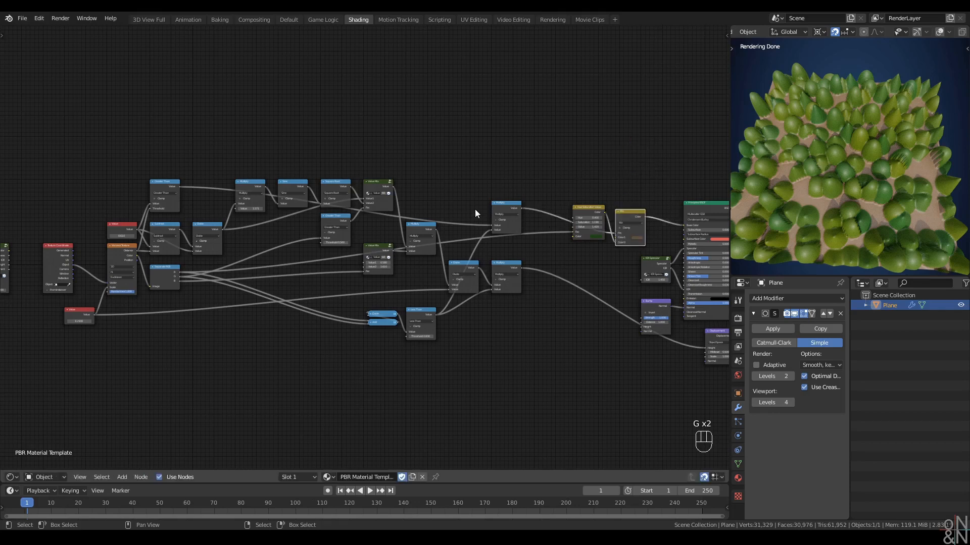
left_click(598, 207)
key("g")
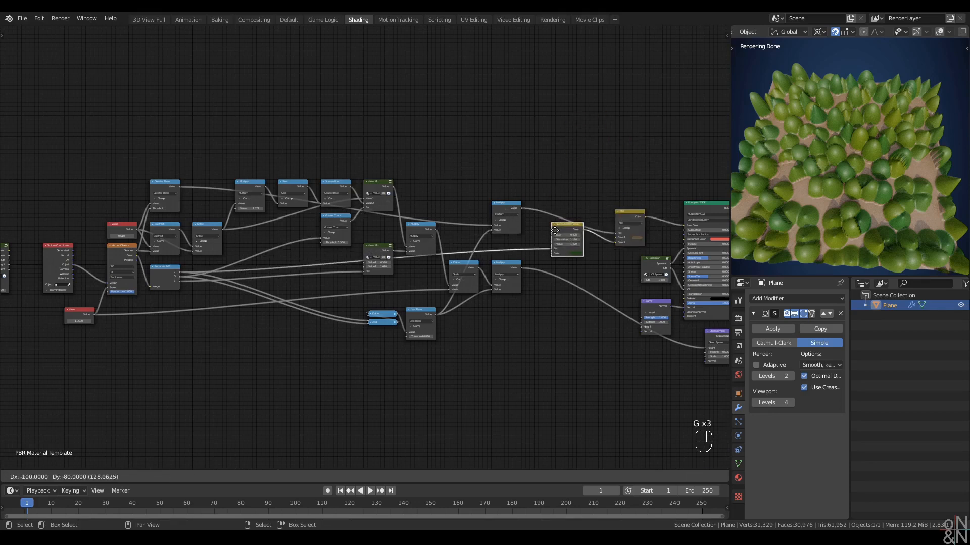
right_click(555, 231)
key("g")
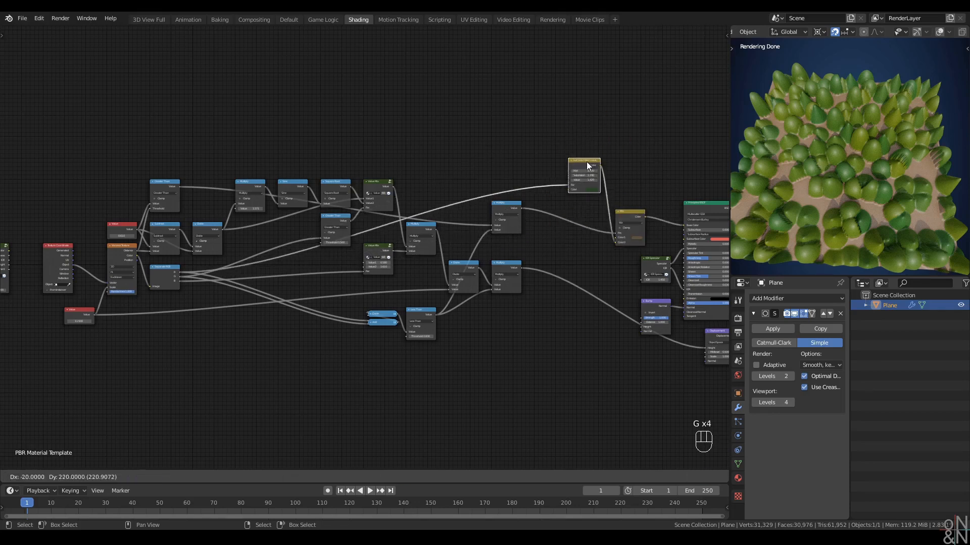
right_click(588, 209)
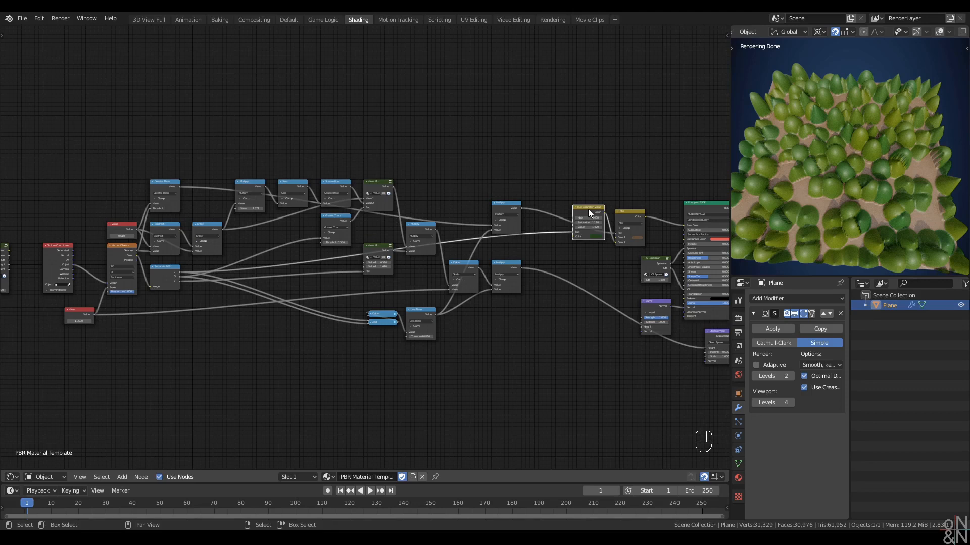
left_click(594, 275)
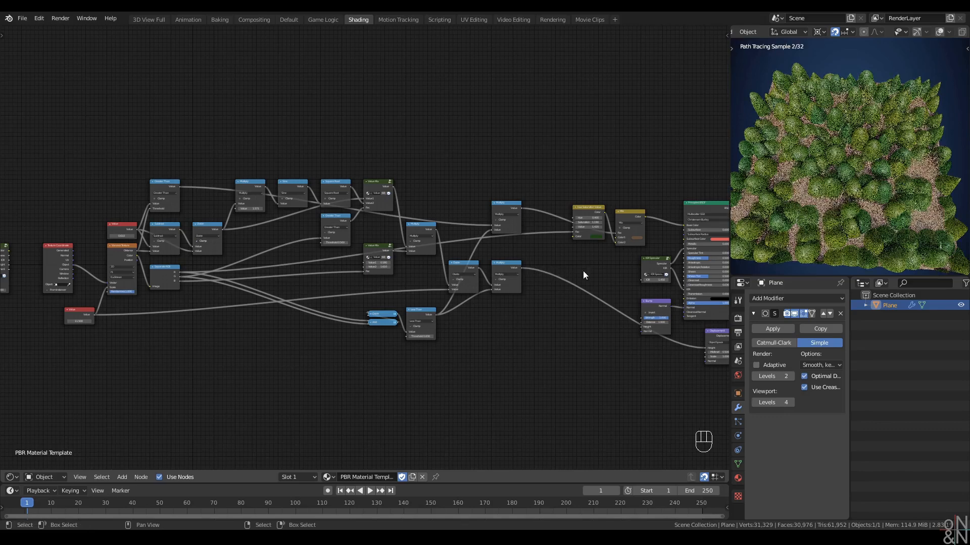
Group all the coordinate, Voronoi, math, mask and height nodes before the Hue Saturation Value node into one node group
middle_click_drag(319, 257, 339, 259)
middle_click_drag(551, 259, 570, 259)
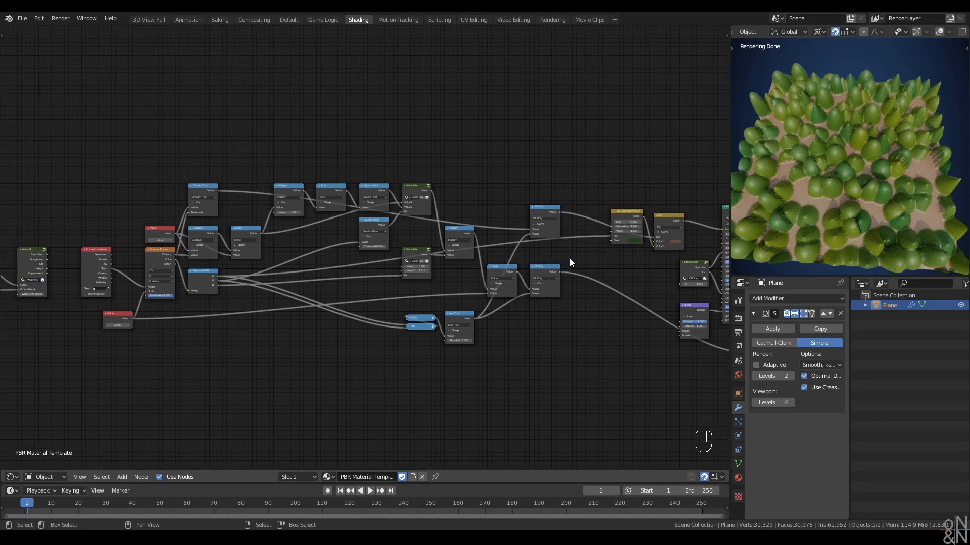
left_click_drag(571, 130, 70, 388)
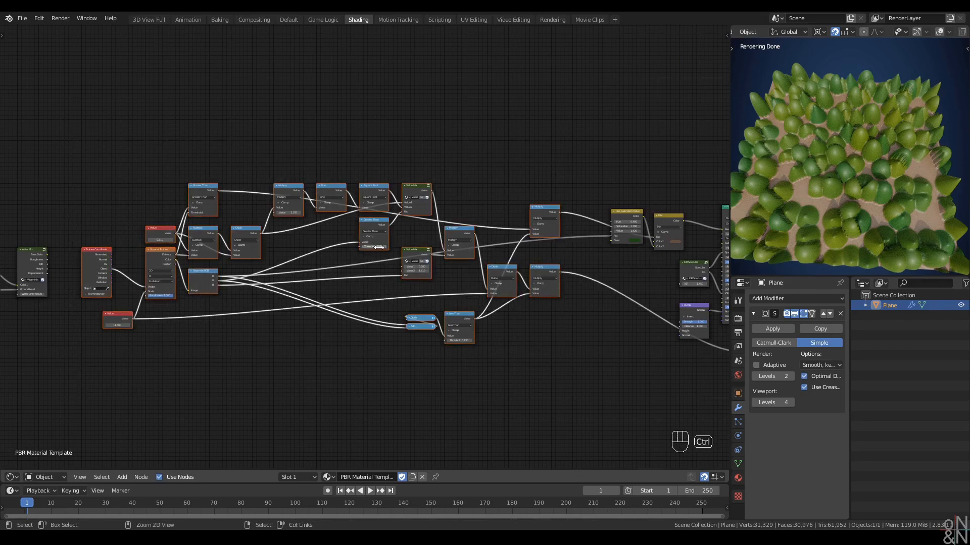
key("ctrl+g")
key("g")
key("g")
key("g")
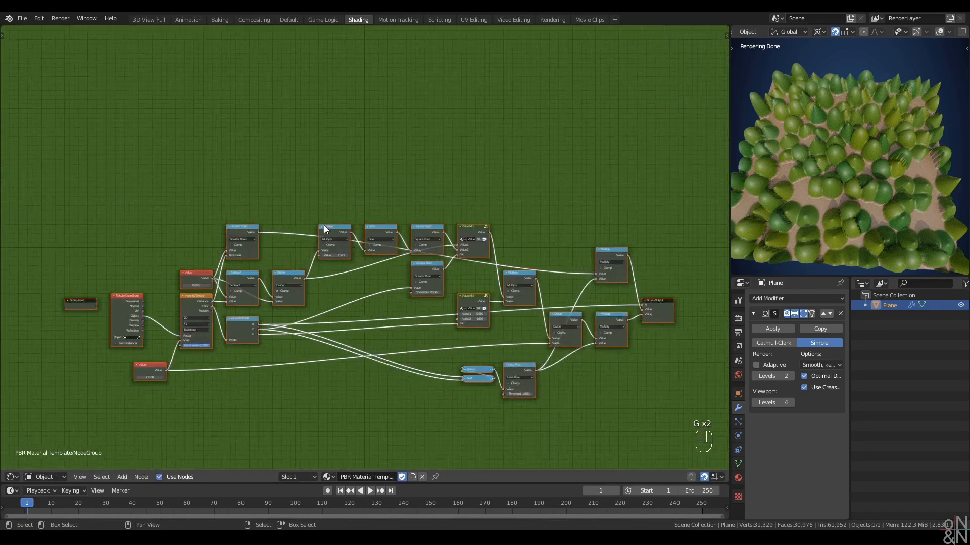
left_click(324, 248)
Move the Group Output node inside the group up and away from the Multiply nodes
left_click(522, 235)
middle_click_drag(522, 236, 365, 183)
left_click_drag(499, 281, 602, 174)
scroll(517, 270, "up", 2)
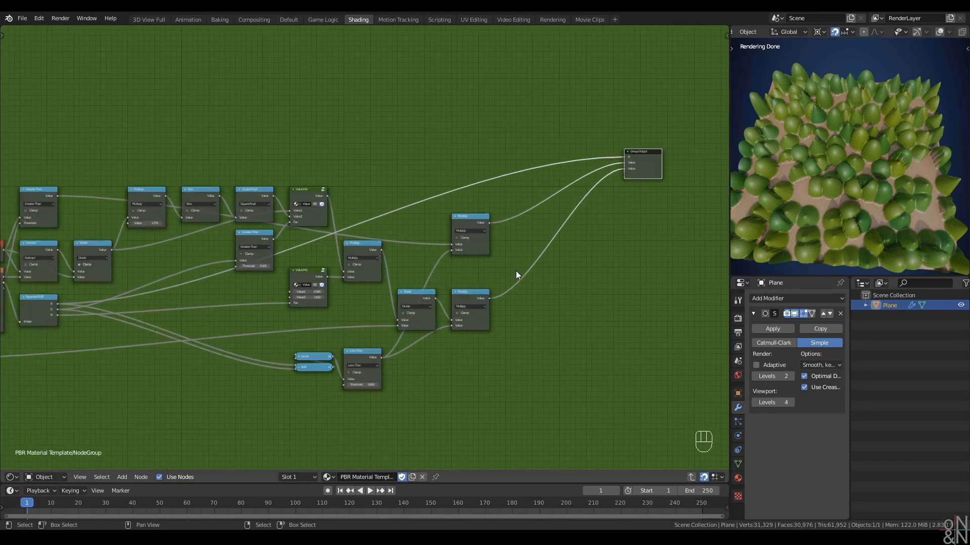
scroll(516, 270, "down", 1)
middle_click_drag(516, 270, 530, 286)
Leave the group and place its node just before and below the Hue Saturation Value node
key("ctrl+Tab")
scroll(421, 251, "up", 5)
middle_click_drag(421, 252, 369, 258)
key("g")
left_click(625, 251)
middle_click_drag(657, 264, 336, 267)
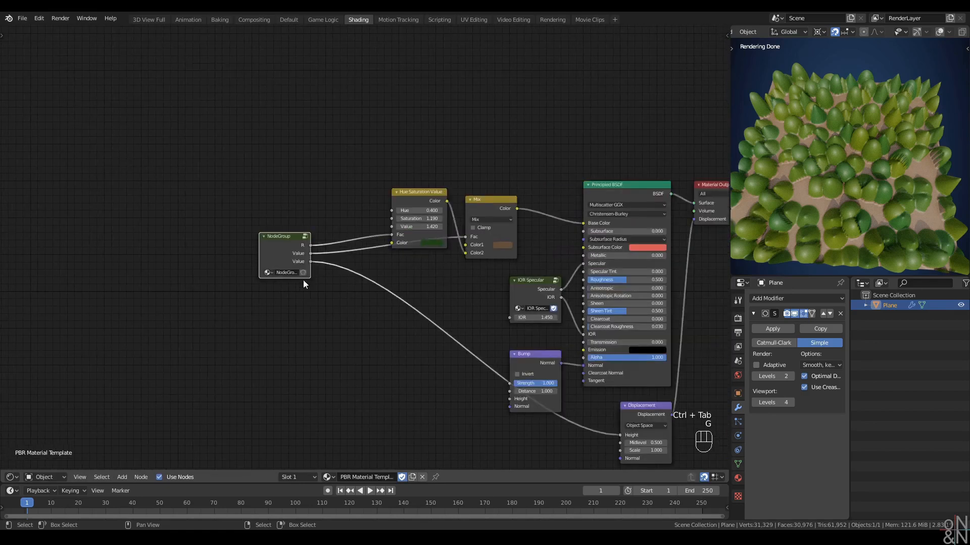
key("g")
left_click(380, 328)
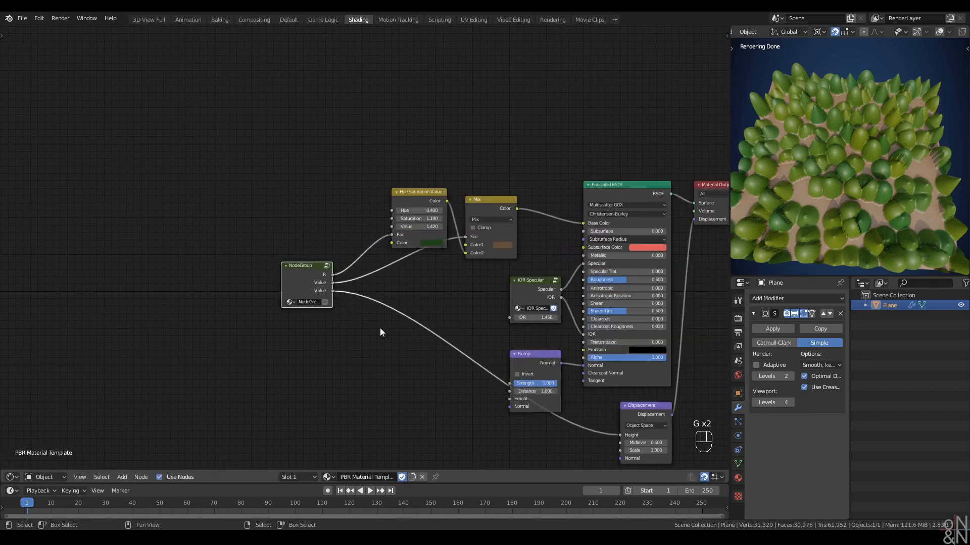
left_click(280, 278)
key("g")
left_click(305, 279)
key("g")
left_click(313, 271)
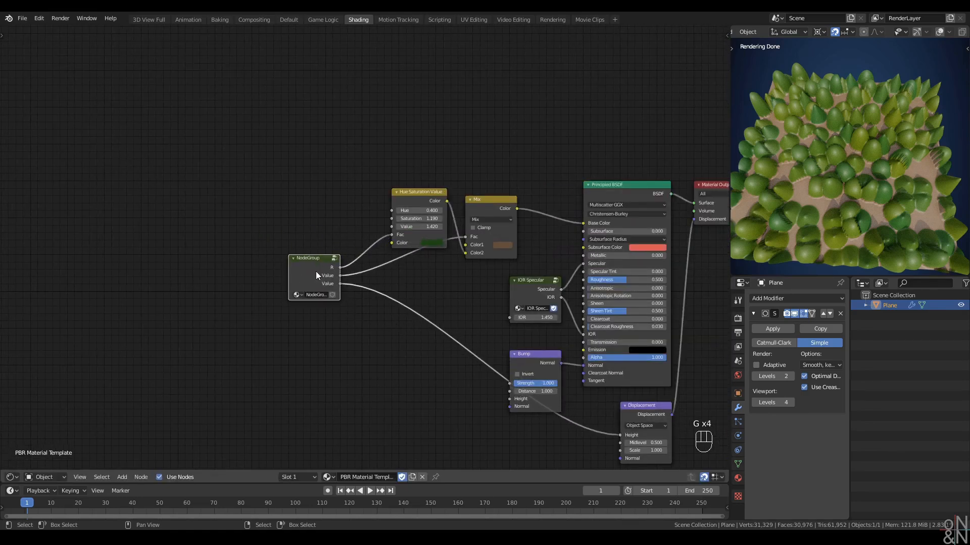
Rename the node group's three outputs in order as Tint, Mask and Height
key("Tab")
middle_click_drag(650, 204, 375, 225)
scroll(374, 225, "down", 1)
key("n")
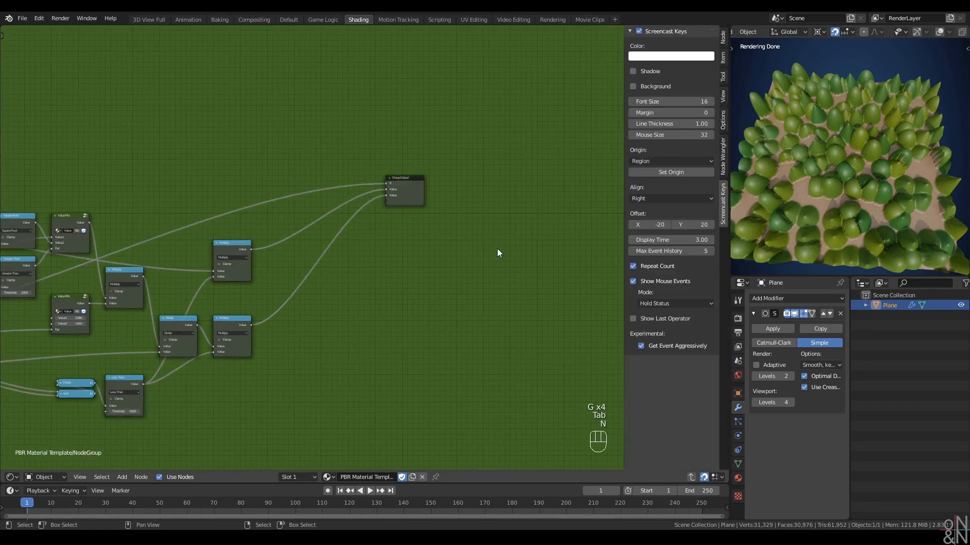
scroll(497, 248, "up", 1)
left_click(724, 39)
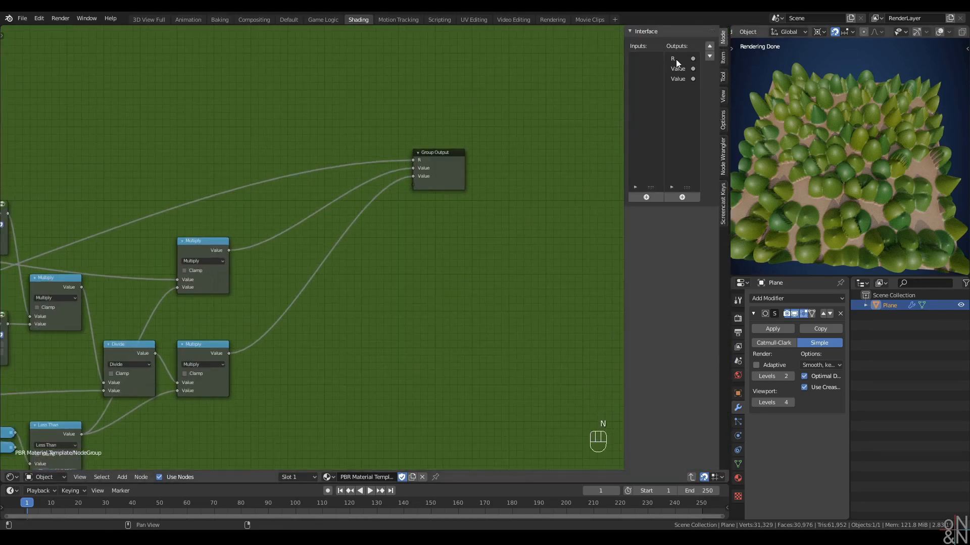
left_click(676, 59)
type("Tint")
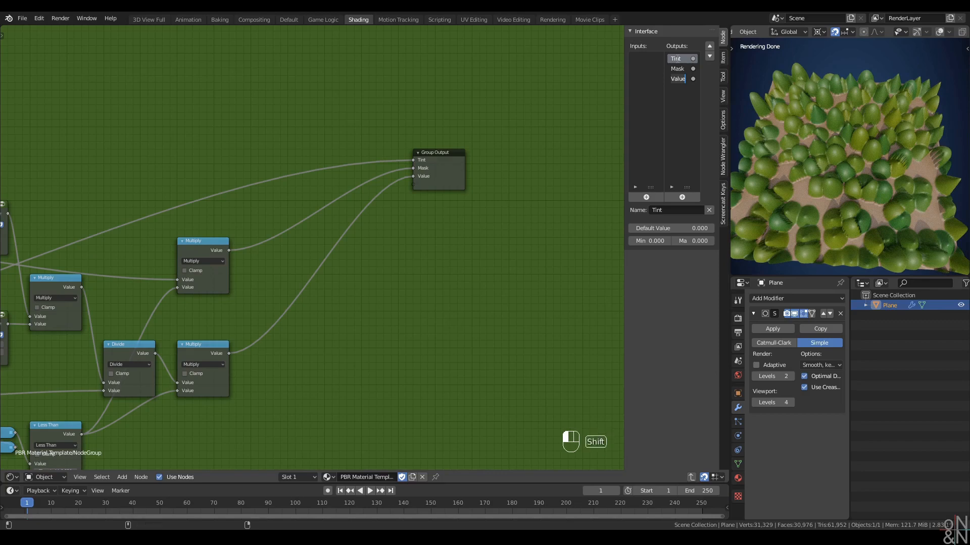
type("Height")
key("Return")
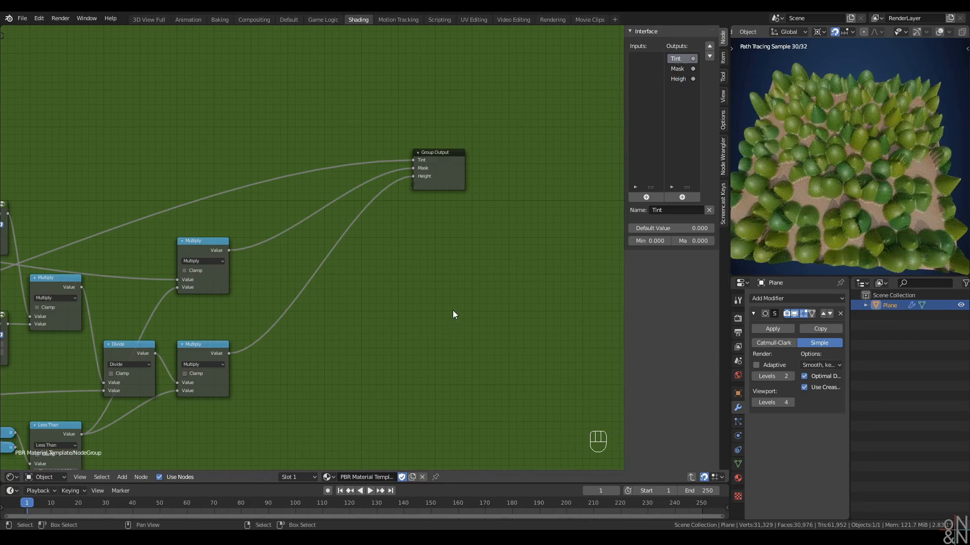
Return to the material, give the node group a fake user and rename it Trees Height
key("ctrl+Tab")
scroll(290, 359, "up", 4)
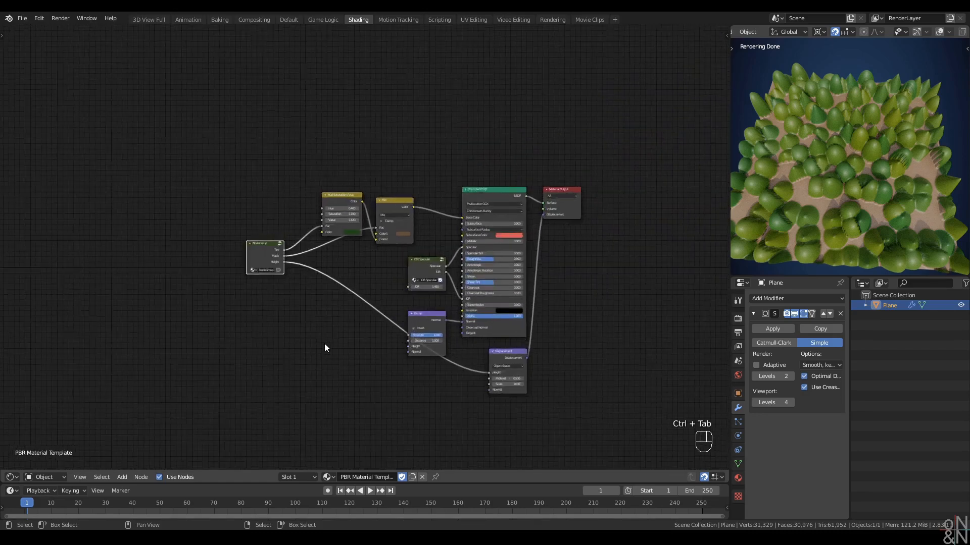
scroll(453, 312, "up", 2)
left_click(421, 272)
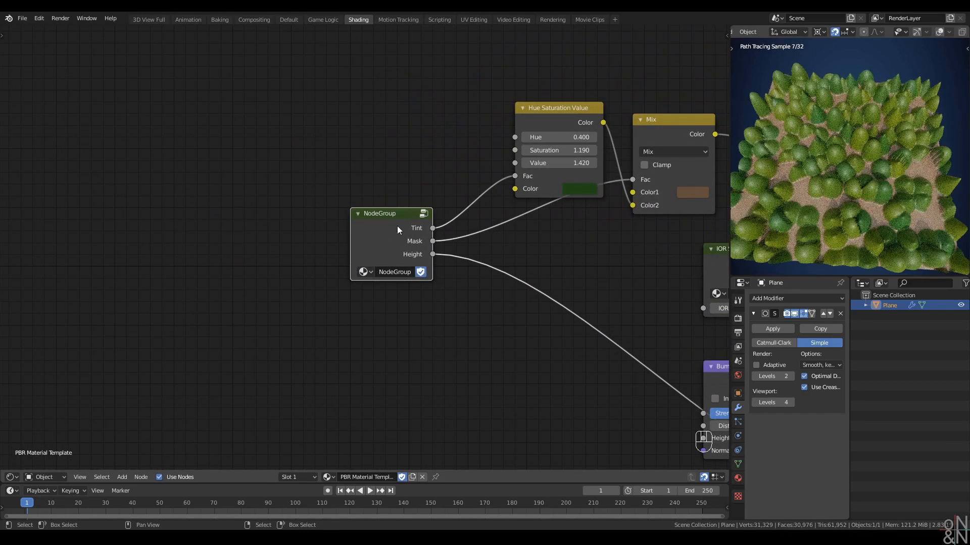
double_click(389, 272)
type("Tre")
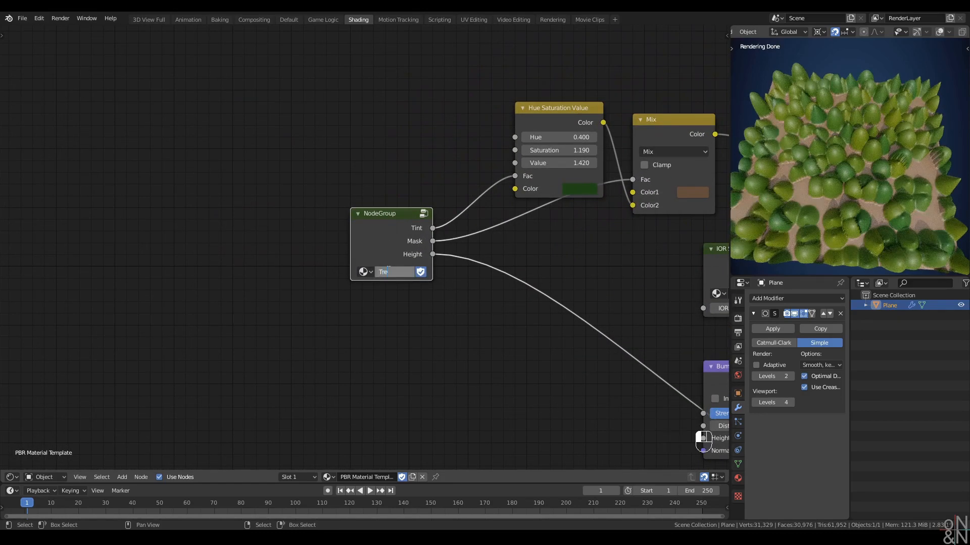
type("es Heigh")
key("Return")
key("Home")
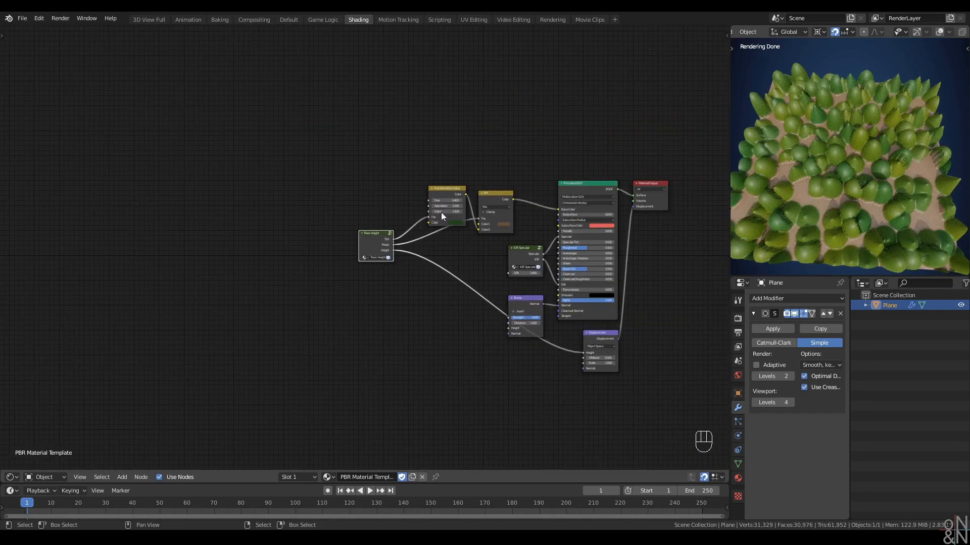
Delete the Hue Saturation Value and Mix nodes and cut the Trees Height node's links to Bump and Displacement
left_click_drag(440, 156, 495, 290)
key("x")
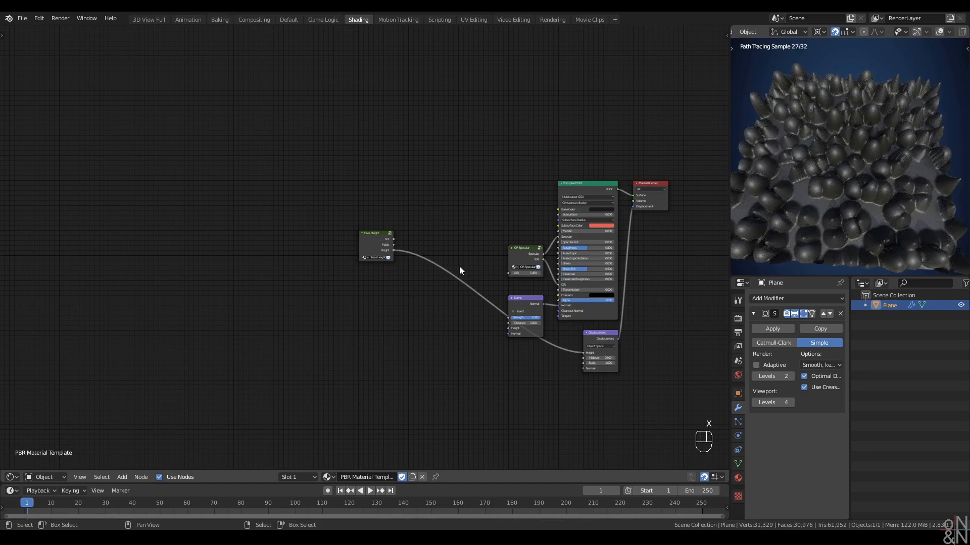
mouse_move(449, 223)
right_mouse_down("ctrl")
mouse_move(418, 350)
mouse_move(394, 346)
right_mouse_up("ctrl")
scroll(395, 346, "down", 2)
Move the Trees Height node down into the empty space below the terrain and shader nodes
middle_click_drag(395, 346, 555, 343)
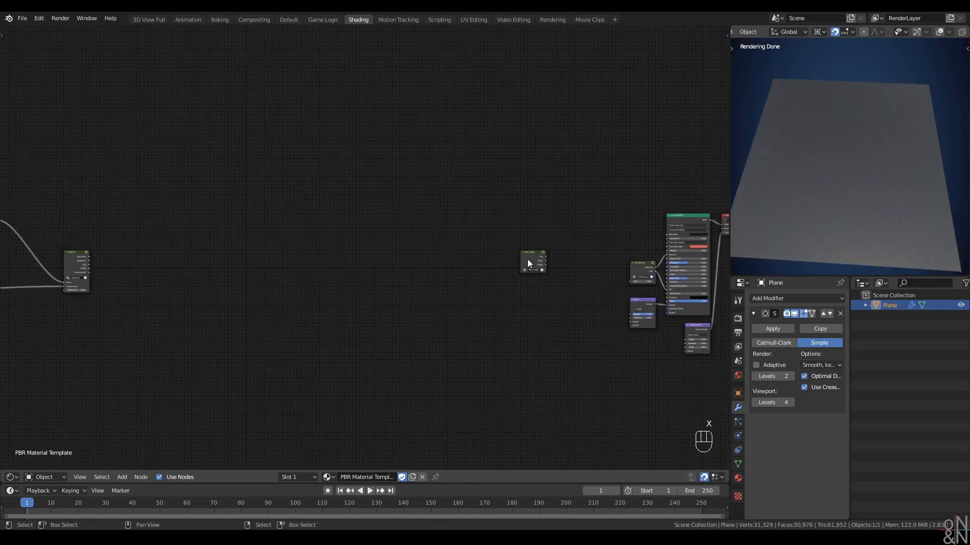
key("g")
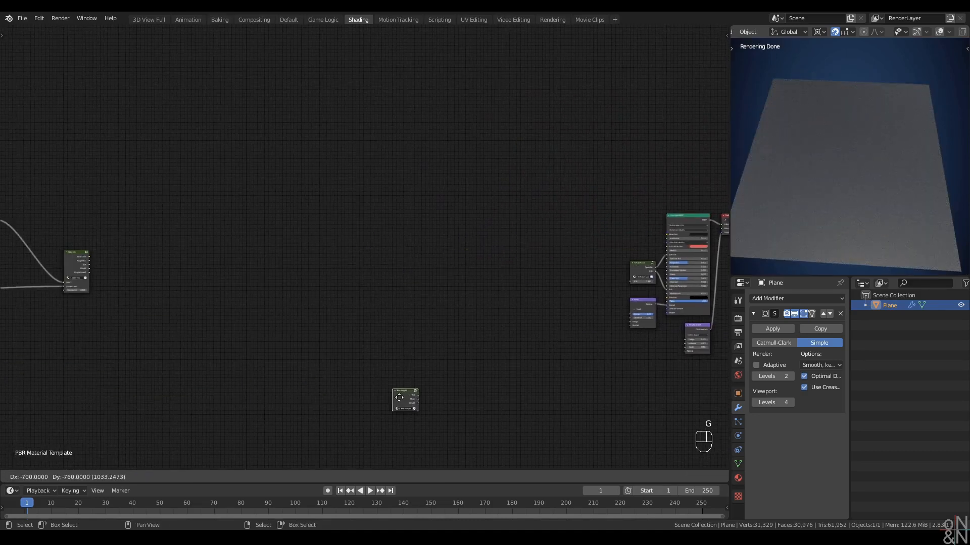
left_click(374, 420)
Move the whole terrain network of Z Mask, Mix and Water Mix nodes next to the shader nodes
scroll(380, 361, "down", 4)
middle_click_drag(183, 325, 337, 341)
left_click_drag(432, 228, 51, 385)
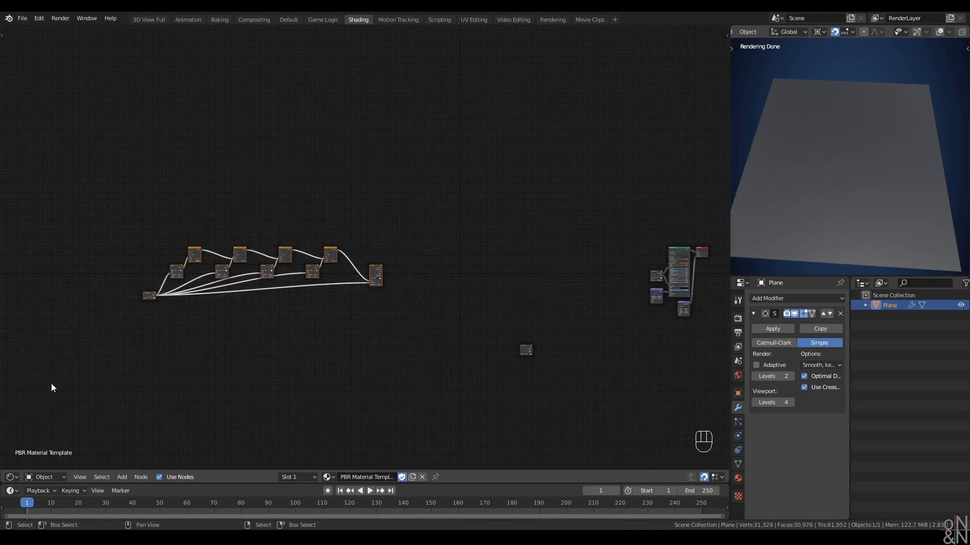
middle_click_drag(494, 346, 251, 336)
key("g")
left_click(543, 350)
scroll(439, 341, "up", 8)
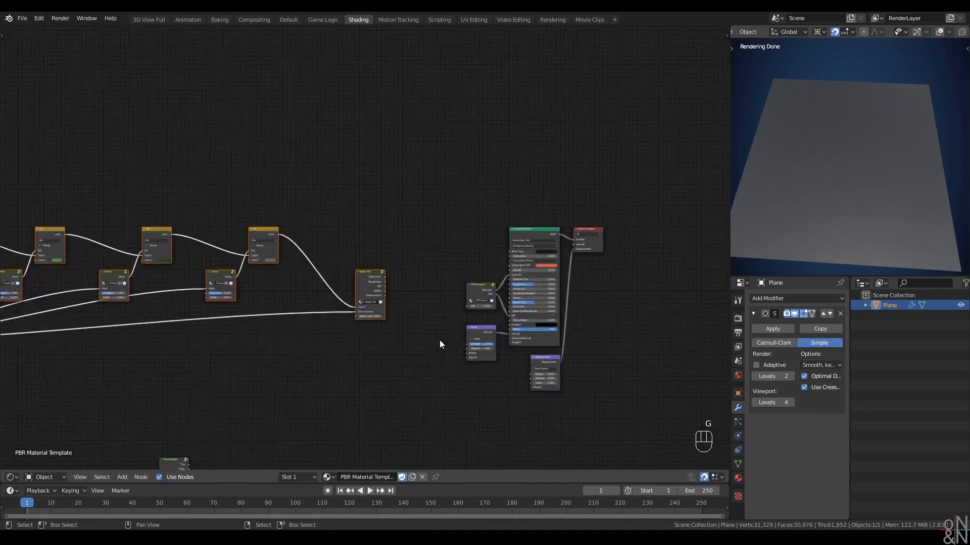
scroll(439, 341, "up", 5)
key("g")
left_click(397, 399)
scroll(398, 399, "up", 1)
middle_click_drag(412, 393, 380, 272)
left_click(452, 207)
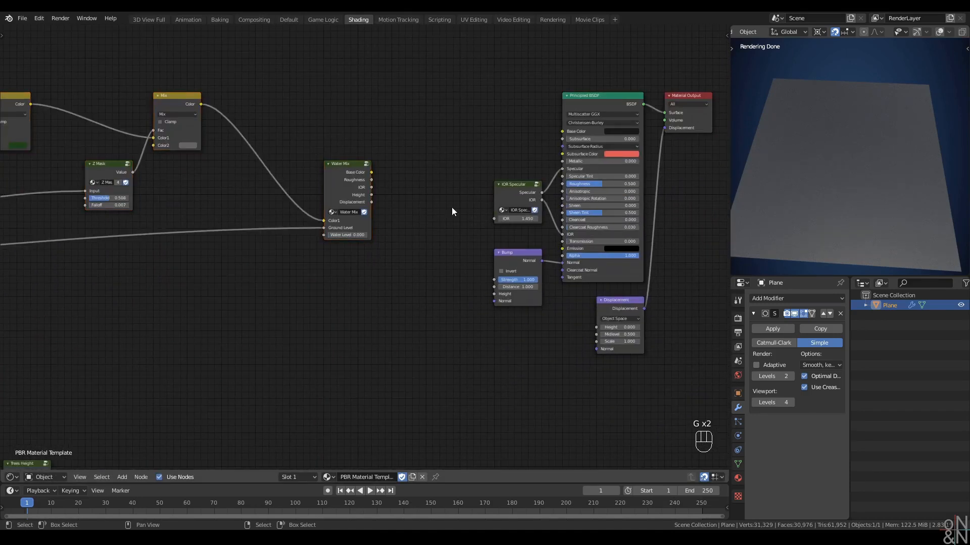
Connect Water Mix to the Principled BSDF's Base Color and Roughness, IOR Specular's IOR, and the Height inputs of Bump and Displacement
middle_click_drag(436, 225, 386, 272)
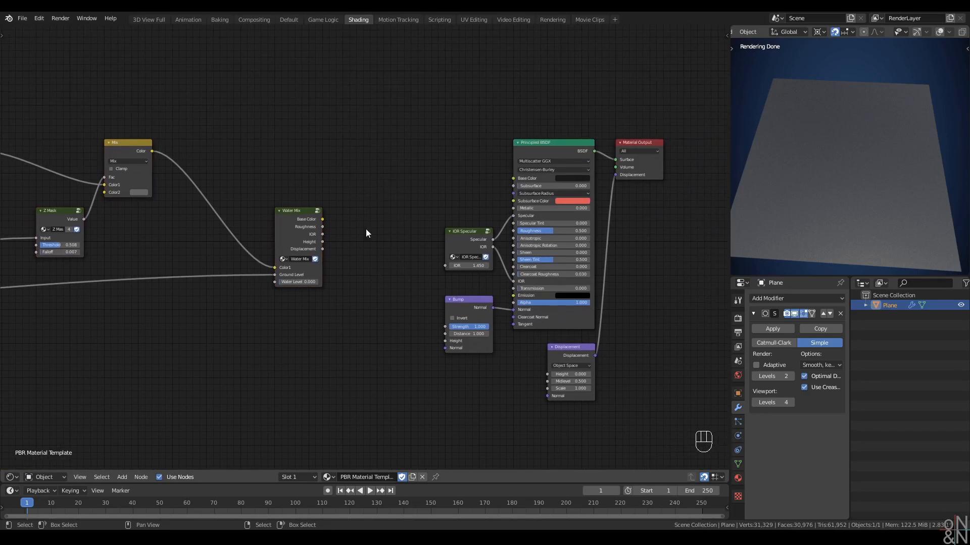
right_click_drag(310, 217, 530, 171, "alt")
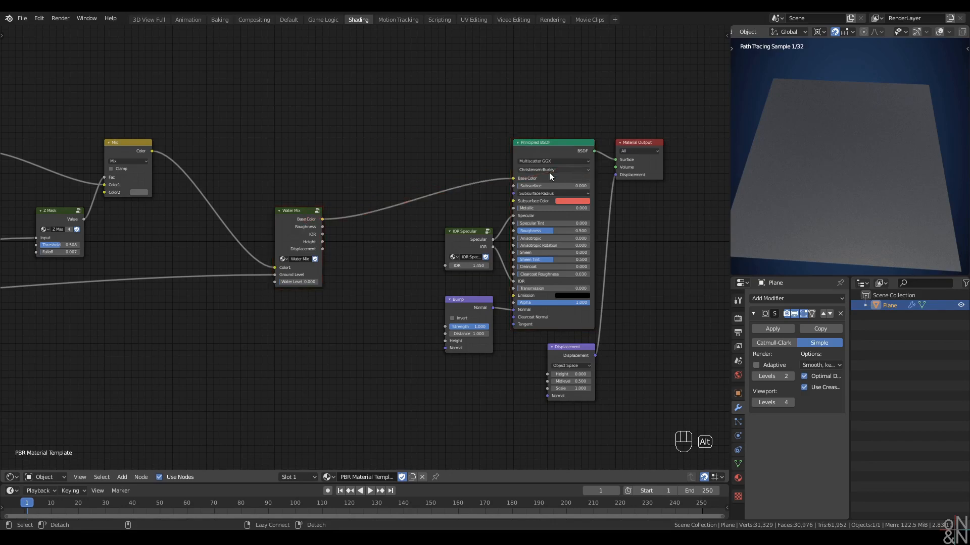
right_click_drag(320, 231, 583, 197, "alt")
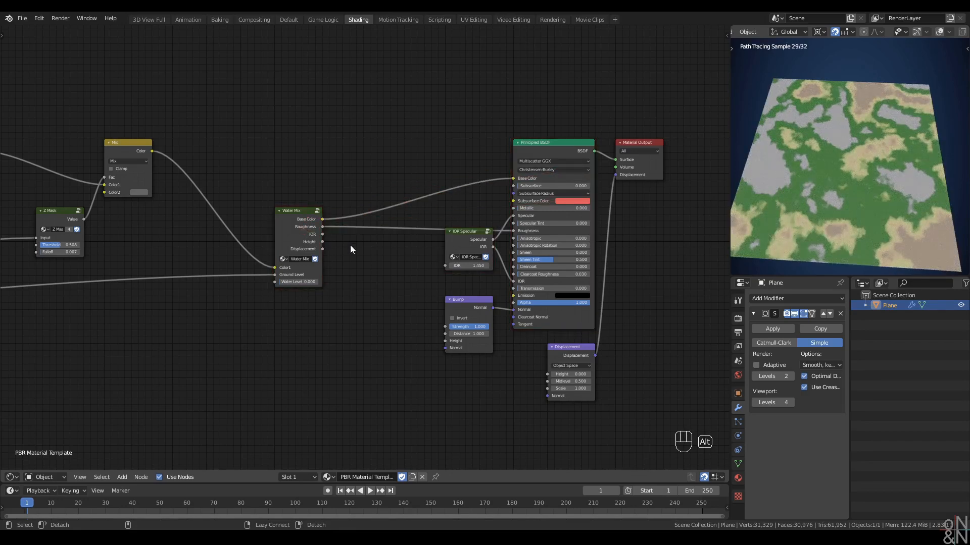
right_click_drag(311, 231, 458, 248, "alt")
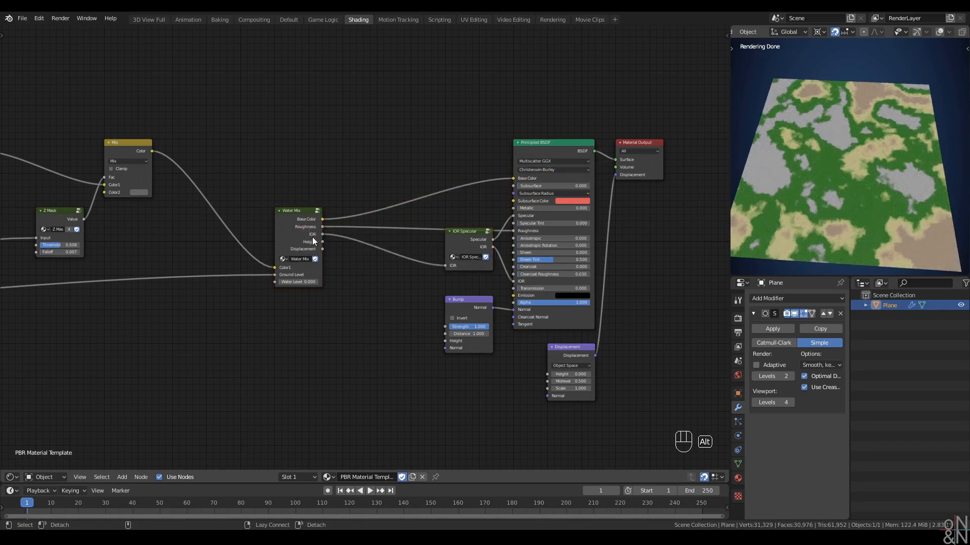
right_click_drag(312, 237, 445, 316, "alt")
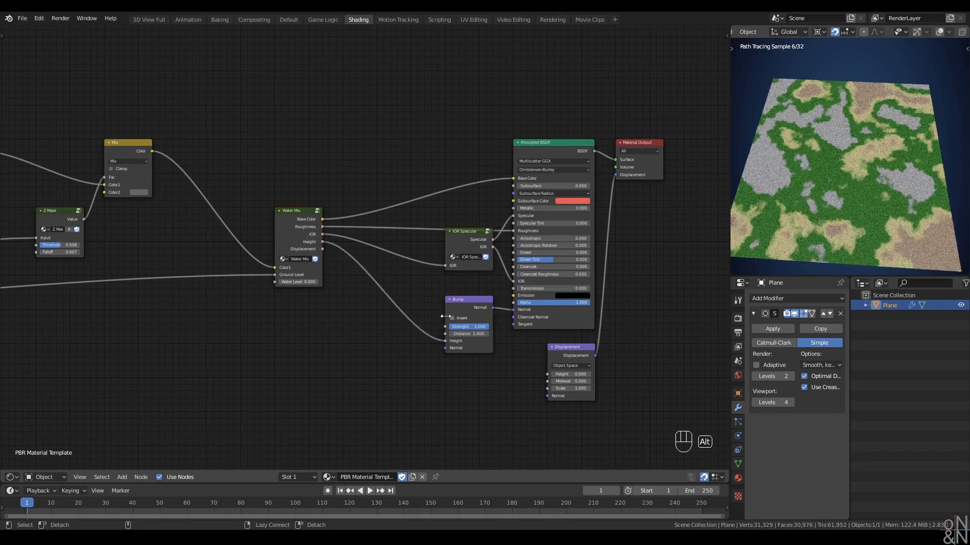
left_click_drag(322, 249, 548, 374)
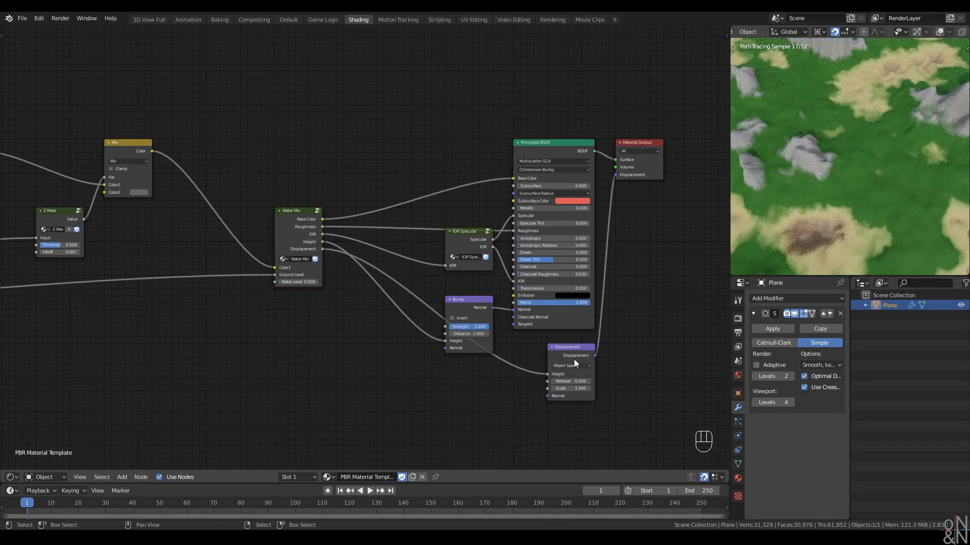
Move the Trees Height node up to just below the chain of Z Mask nodes
middle_click_drag(871, 151, 897, 160)
scroll(860, 143, "up", 8)
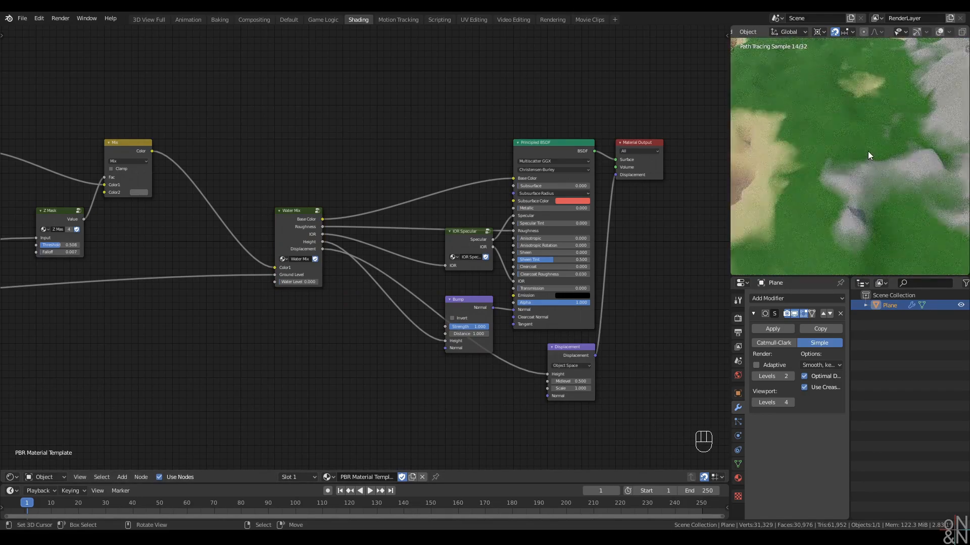
scroll(867, 156, "down", 3)
middle_click_drag(217, 305, 497, 260)
scroll(295, 295, "down", 5)
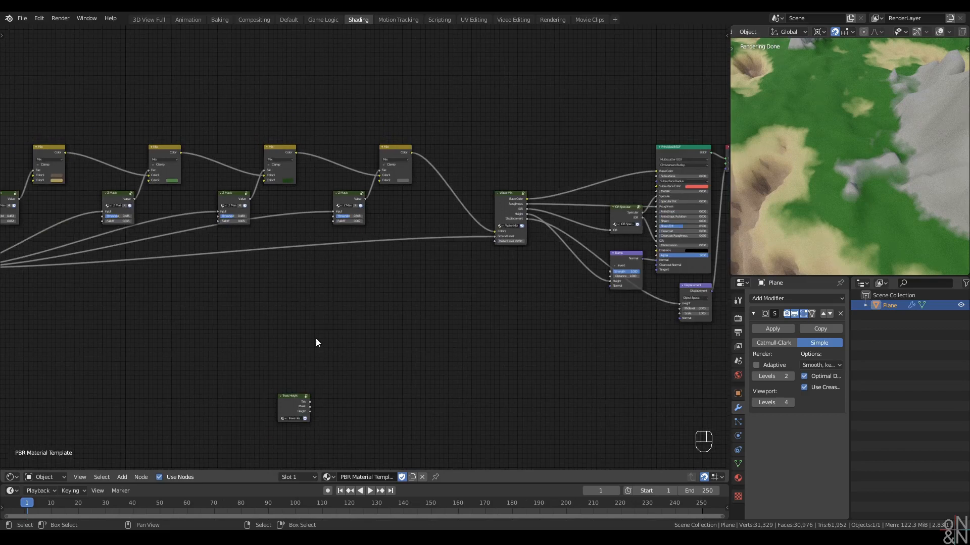
key("g")
left_click(291, 292)
scroll(351, 312, "up", 3)
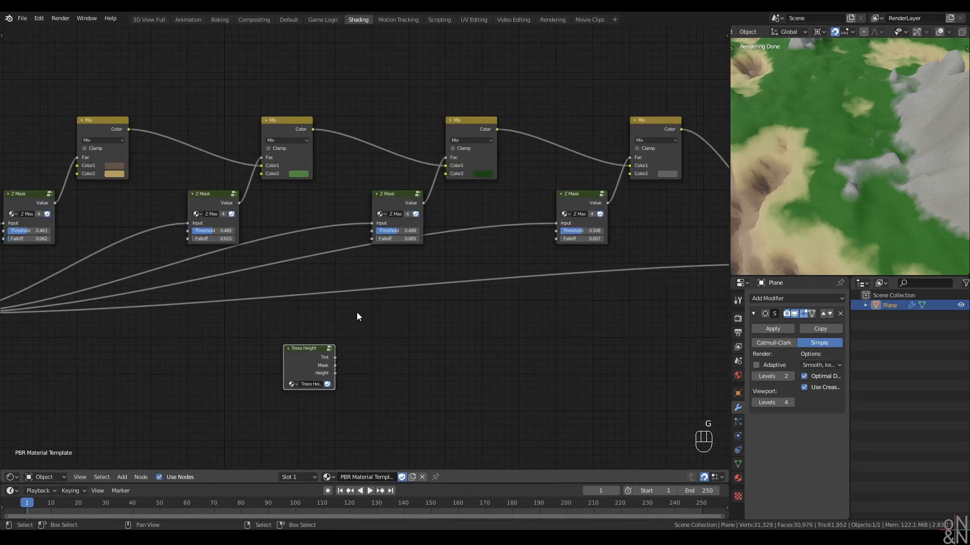
Align the Trees Height node directly beneath the third Z Mask node of the chain
key("g")
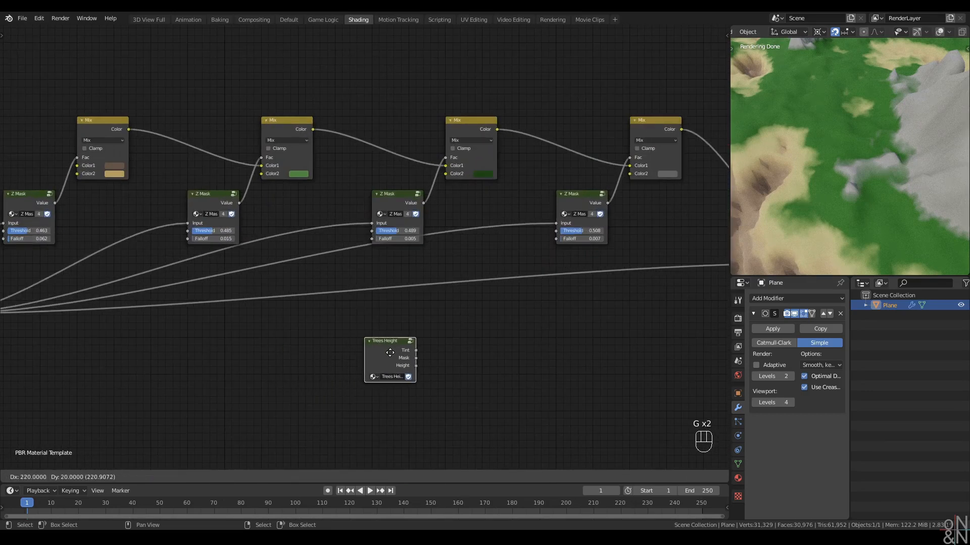
left_click(392, 352)
key("g")
left_click(393, 344)
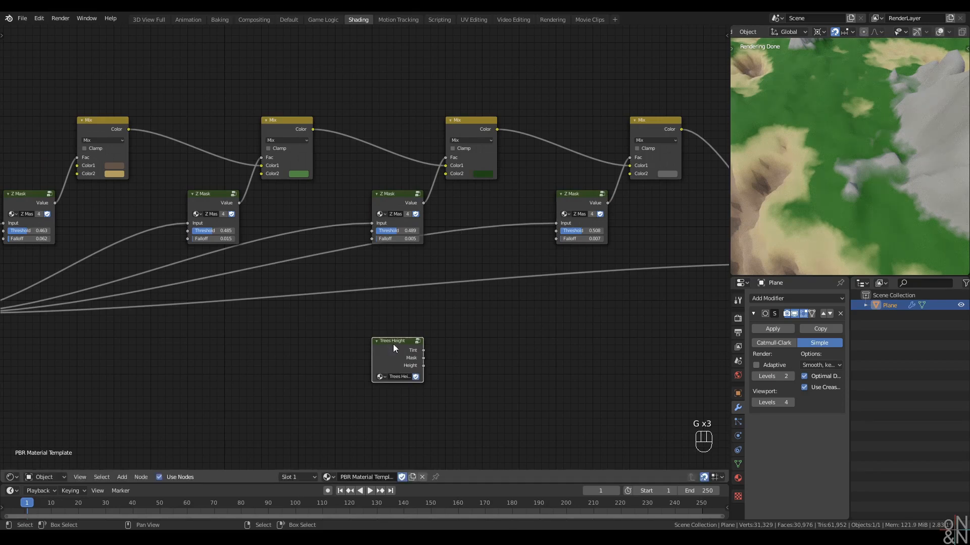
Preview the outputs of the third and fourth Z Mask nodes on the terrain
scroll(515, 332, "down", 2)
middle_click_drag(522, 331, 426, 337)
scroll(919, 187, "down", 6)
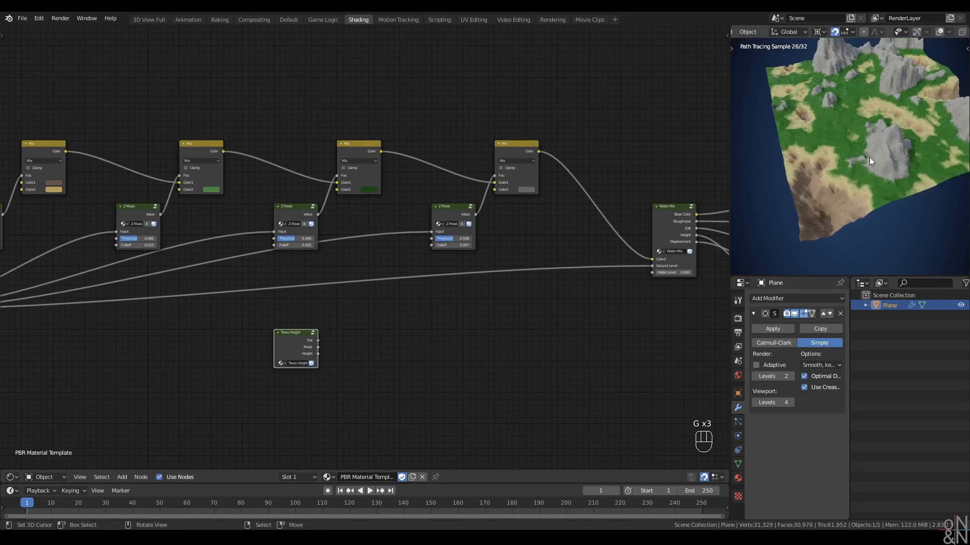
scroll(855, 147, "up", 5)
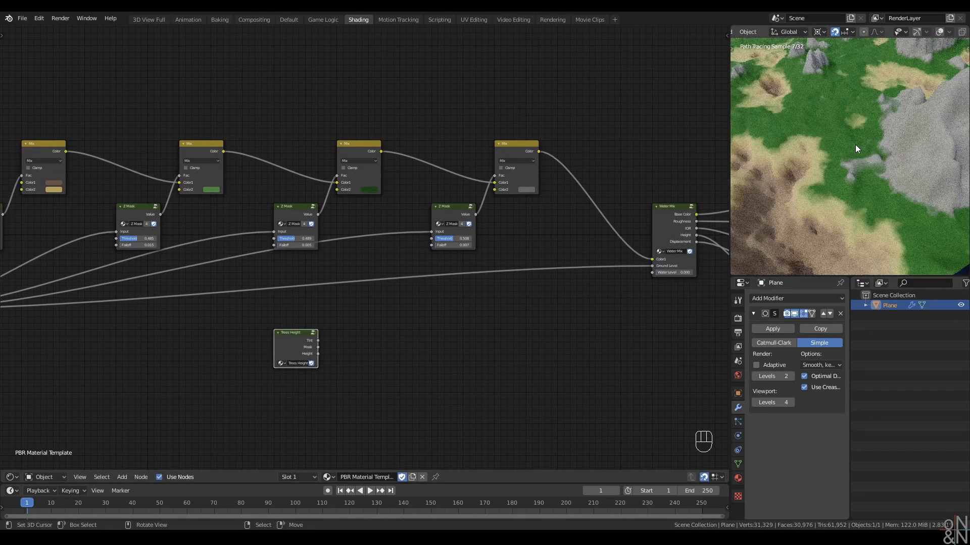
scroll(868, 153, "up", 5)
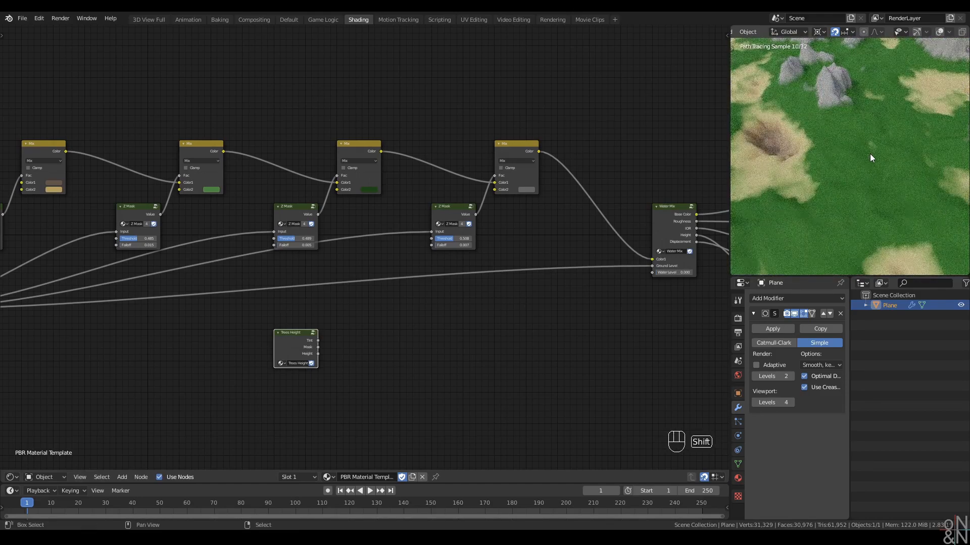
middle_click_drag(867, 150, 854, 149, "shift")
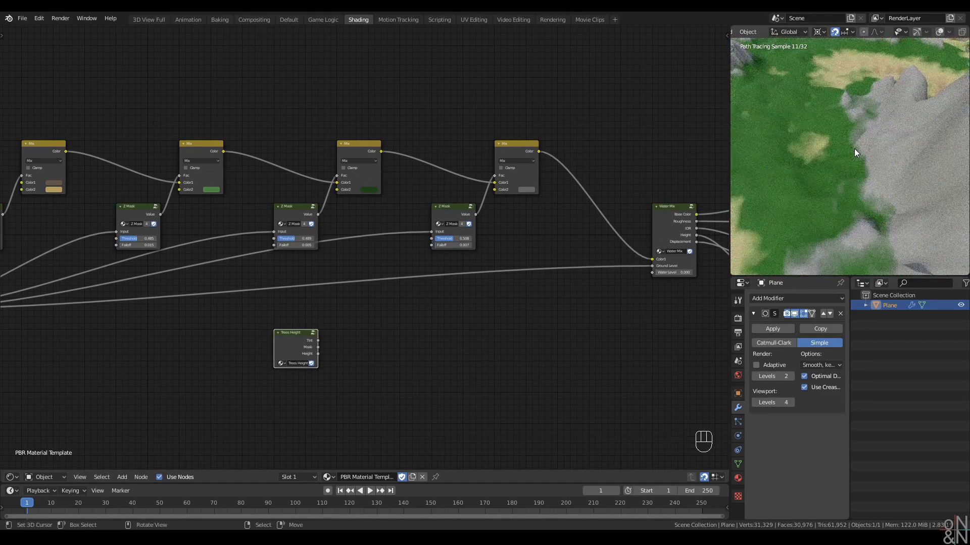
left_click(302, 207, "ctrl+shift")
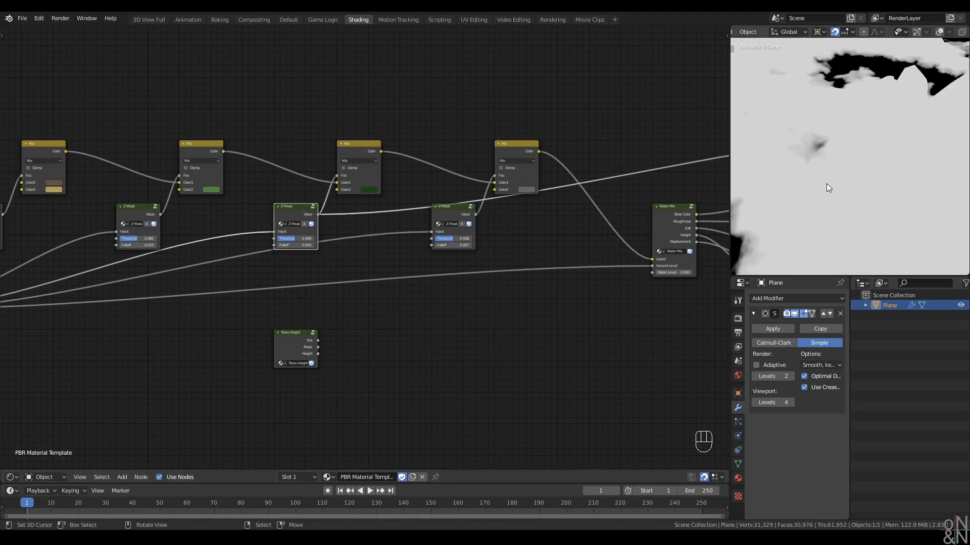
left_click(456, 207, "ctrl+shift")
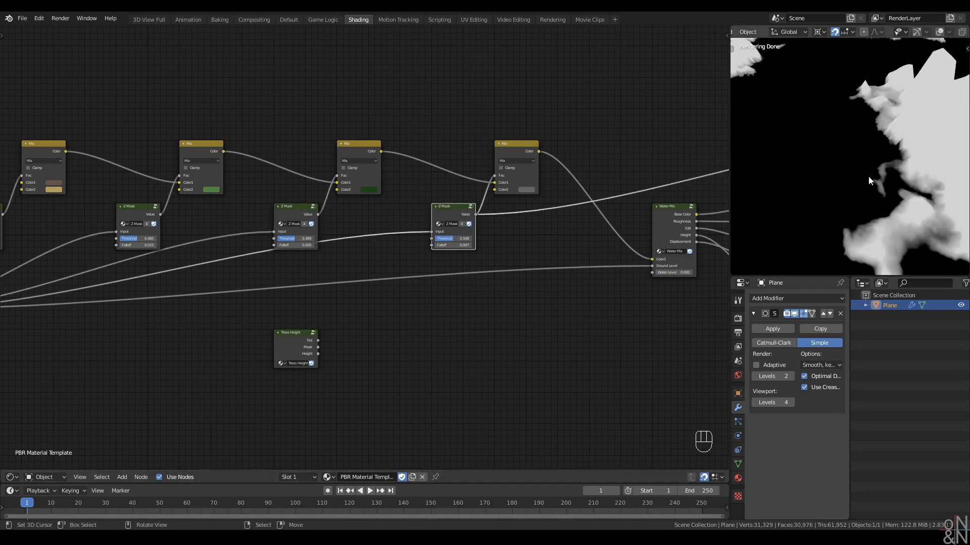
middle_click_drag(416, 306, 388, 279)
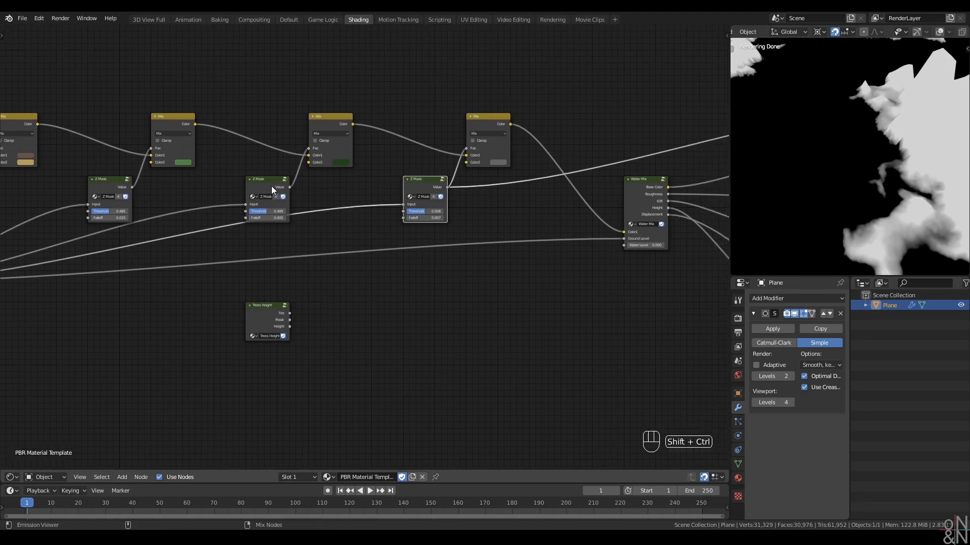
Add a Subtract math node below the last Mix that subtracts the fourth Z Mask's value from the third's, and preview the result
left_click(275, 210, "ctrl+shift")
key("q")
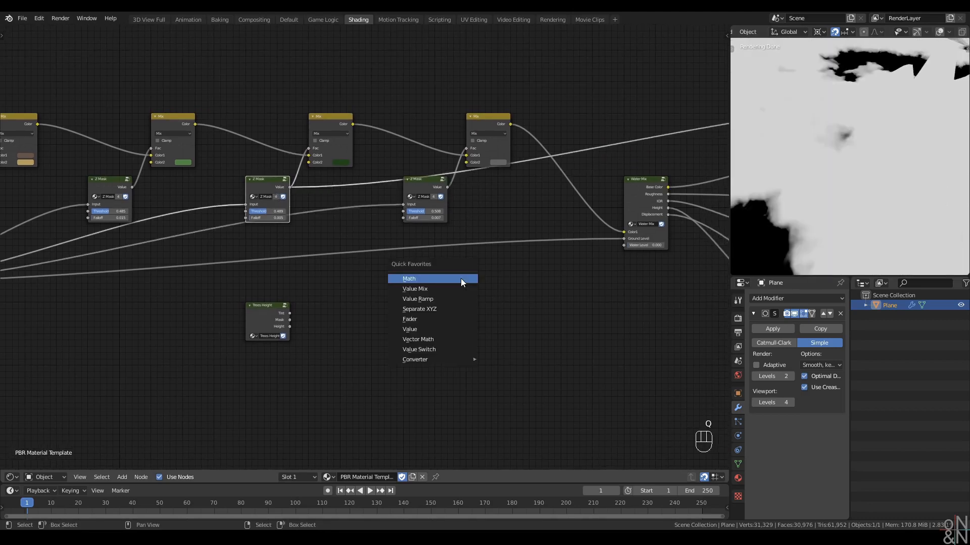
left_click(461, 279)
left_click(523, 200)
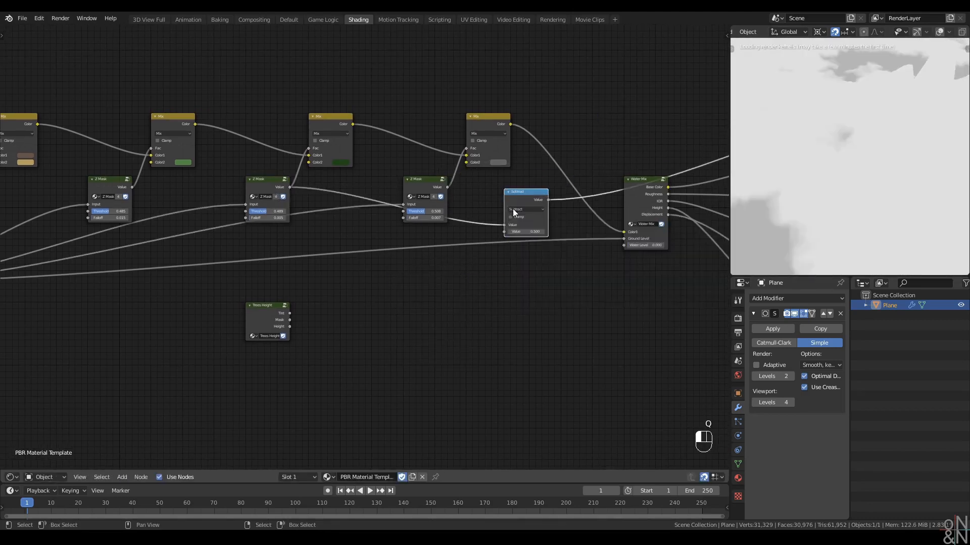
left_click_drag(446, 187, 503, 231)
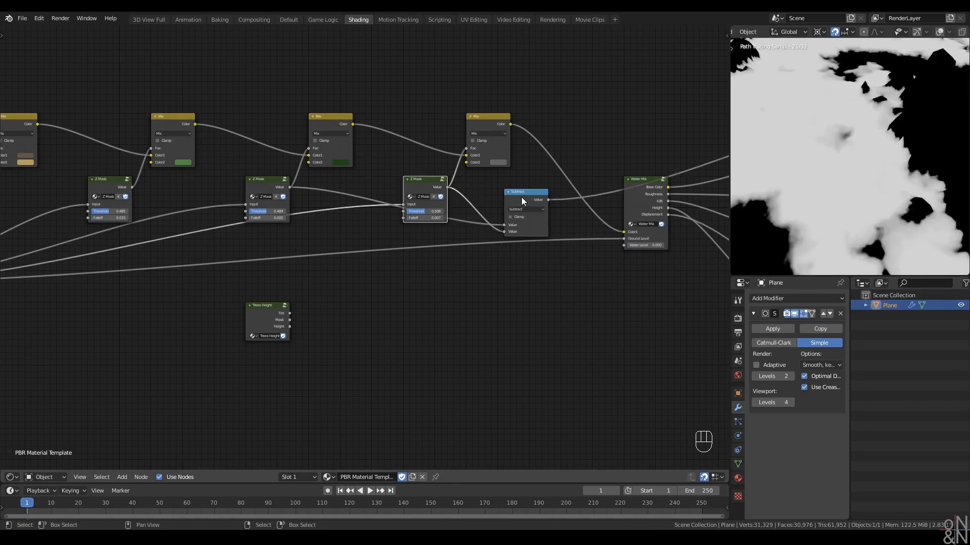
left_click_drag(521, 197, 485, 216)
scroll(831, 155, "down", 8)
scroll(829, 158, "up", 4)
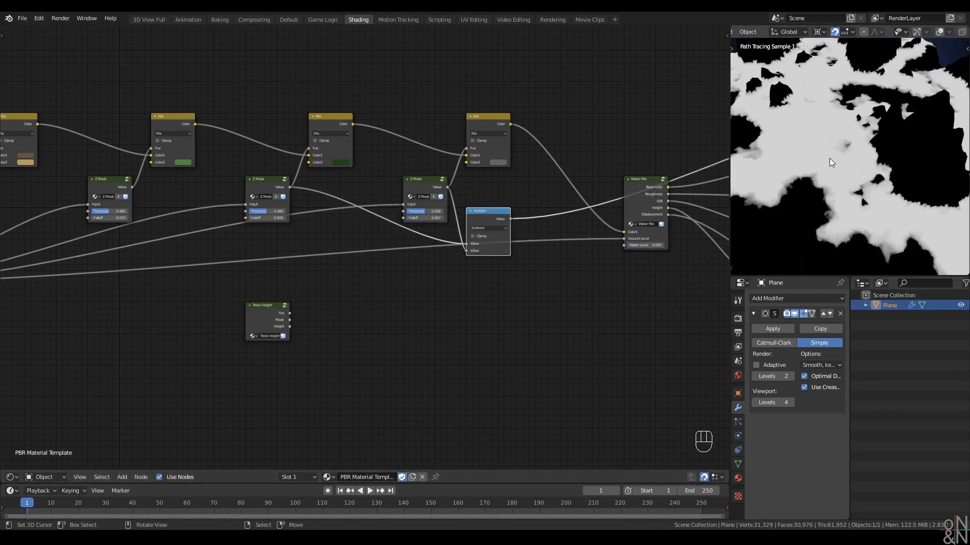
Reconnect the Principled BSDF to the Material Output so the full shading is previewed
middle_click_drag(643, 203, 355, 201)
scroll(368, 201, "down", 3)
left_click(538, 144, "ctrl+shift")
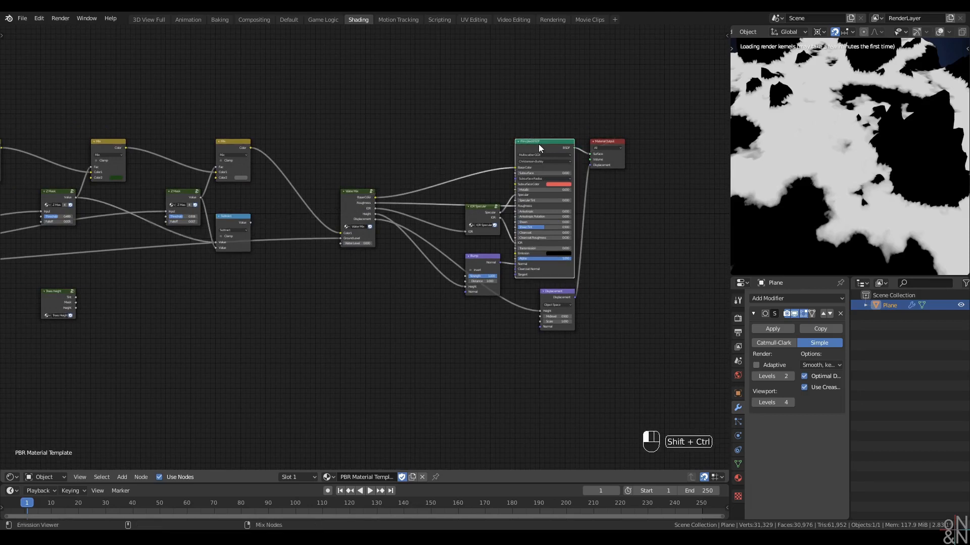
Shift the Trees Height node left so it sits before the third Z Mask
middle_click_drag(254, 266, 454, 250)
scroll(362, 251, "up", 7)
middle_click_drag(403, 267, 482, 334)
left_click_drag(326, 377, 239, 378)
left_click(248, 309)
Move Ground Height and the first two Z Mask and Mix pairs 600 units left along X
scroll(247, 308, "down", 5)
middle_click_drag(248, 308, 467, 306)
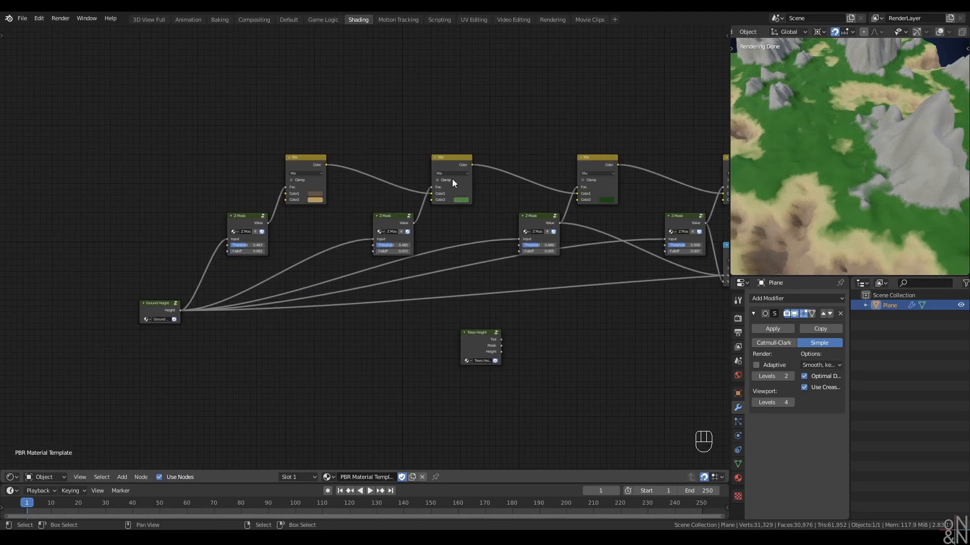
left_click_drag(444, 135, 216, 268)
key("g")
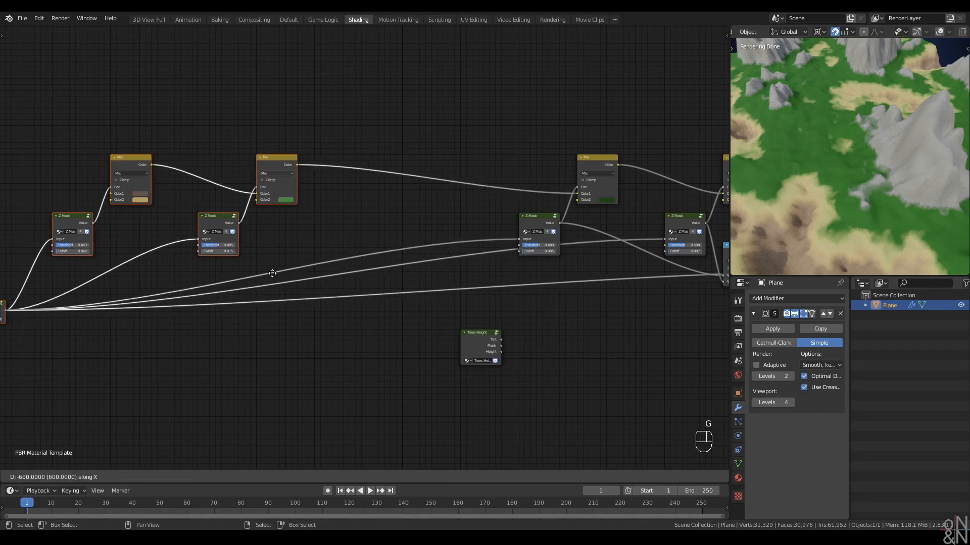
left_click(272, 273)
Move the third Z Mask left so it lines up above the Trees Height node
scroll(470, 292, "up", 4)
middle_click_drag(470, 291, 289, 300)
left_click_drag(374, 202, 295, 202)
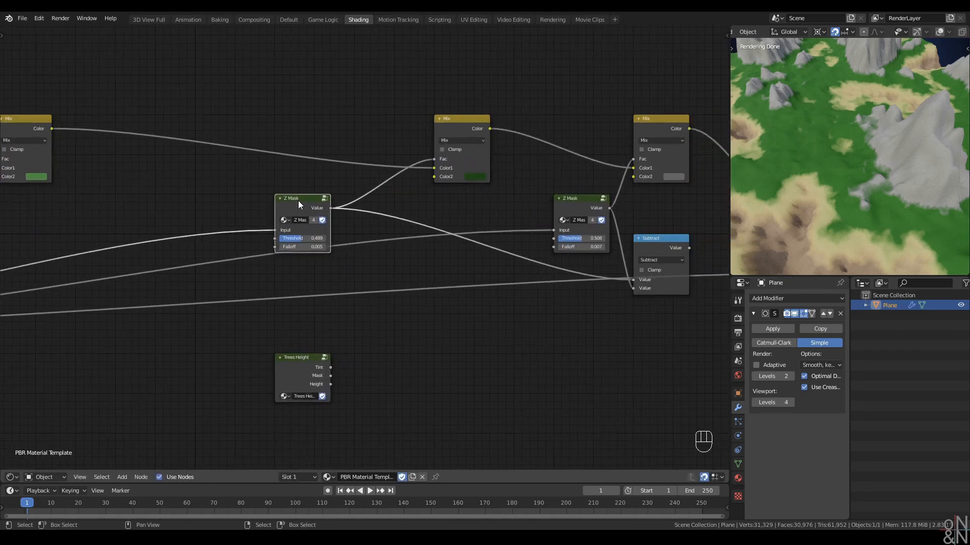
left_click(457, 118)
key("g")
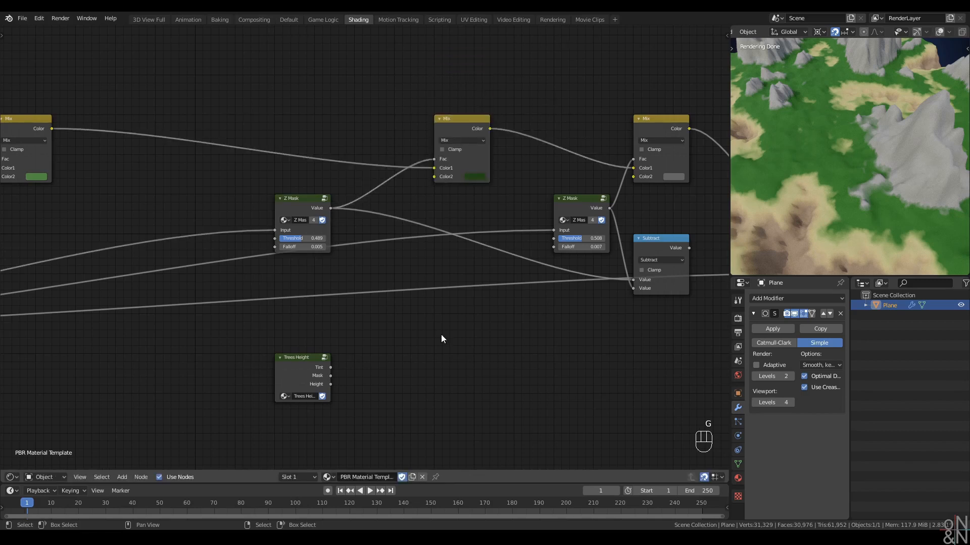
Insert a Multiply math node between the third Z Mask and its Mix's Fac, with Trees Height's Mask as the second value
key("q")
left_click(423, 349)
left_click(433, 313)
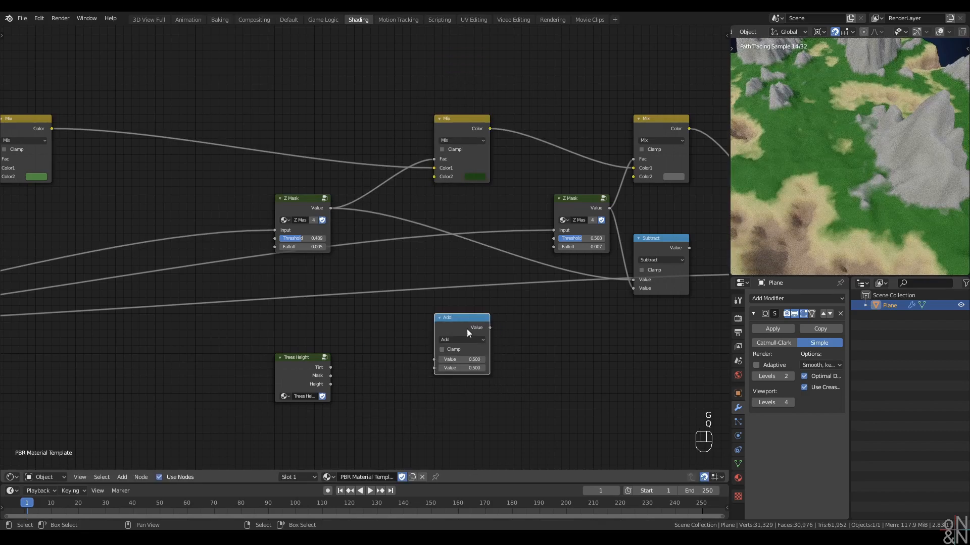
left_click(455, 340)
left_click(457, 360)
left_click_drag(454, 329, 374, 150)
left_click_drag(331, 376, 358, 192)
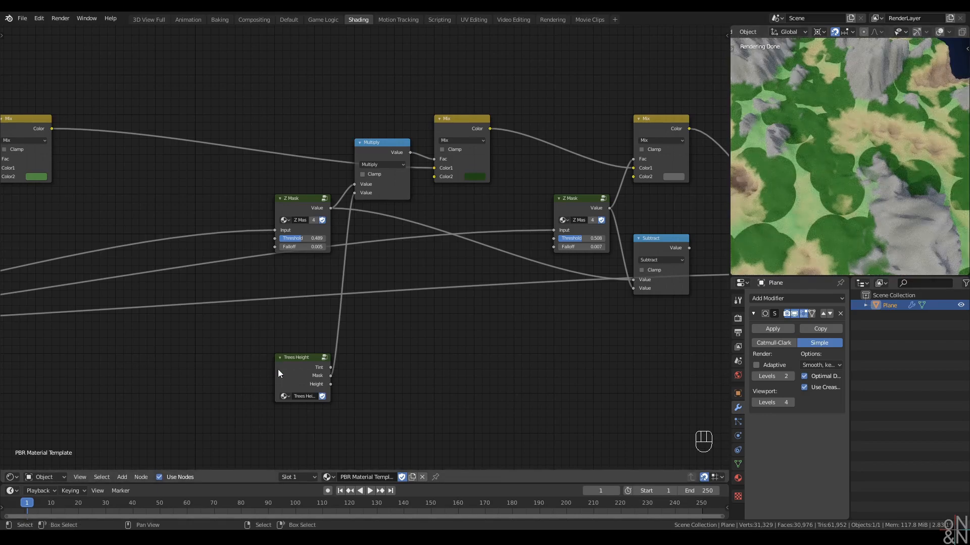
Move Trees Height up and left, and inside the group set the Value node driving the Voronoi scale to 247.6
left_click_drag(301, 361, 215, 338)
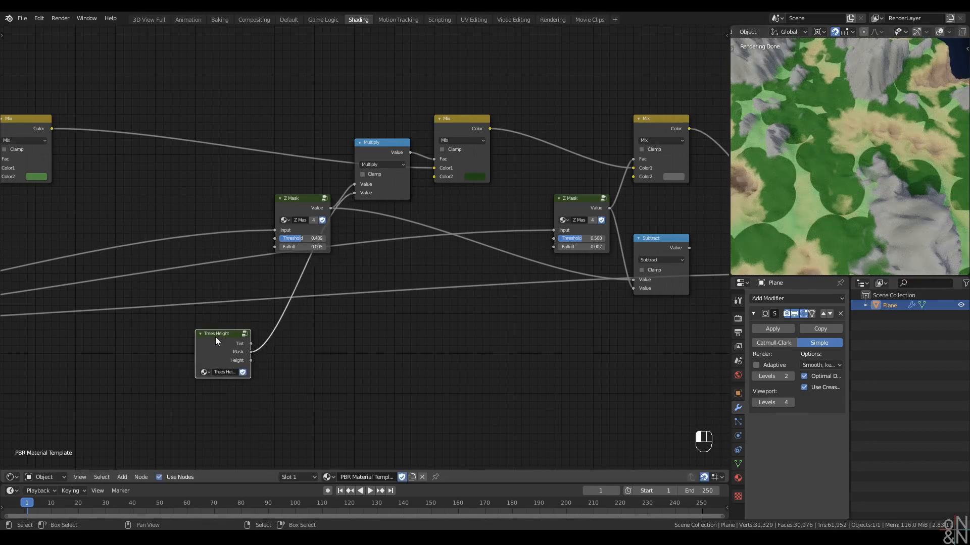
key("Tab")
middle_click_drag(215, 338, 497, 321)
middle_click_drag(257, 395, 329, 337)
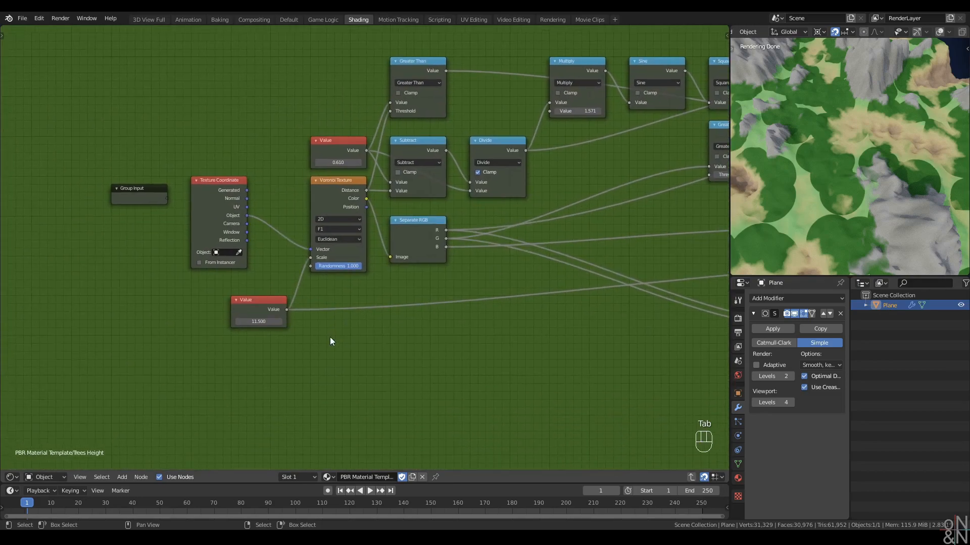
scroll(329, 337, "up", 2)
mouse_move(250, 335)
left_mouse_down()
mouse_move(895, 335)
mouse_move(845, 335)
left_mouse_up()
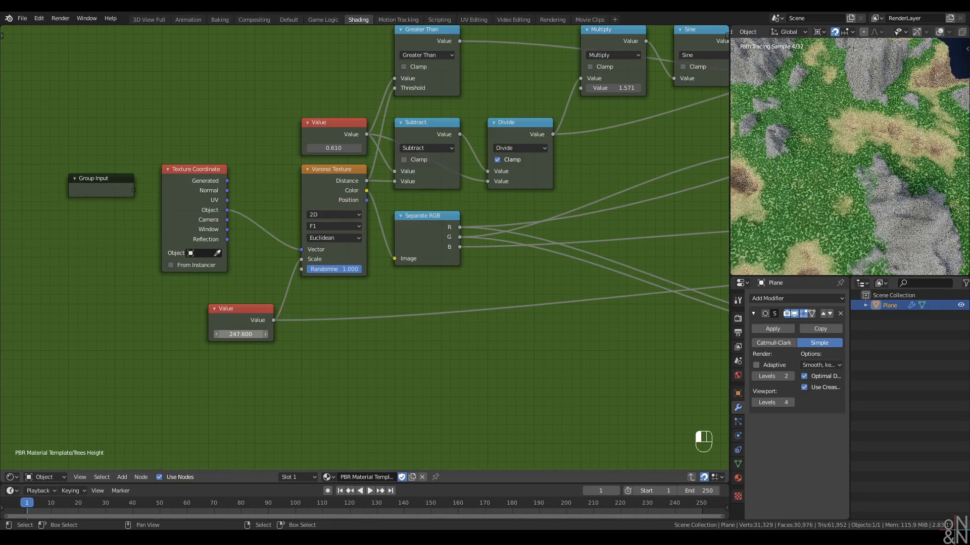
key("ctrl+Tab")
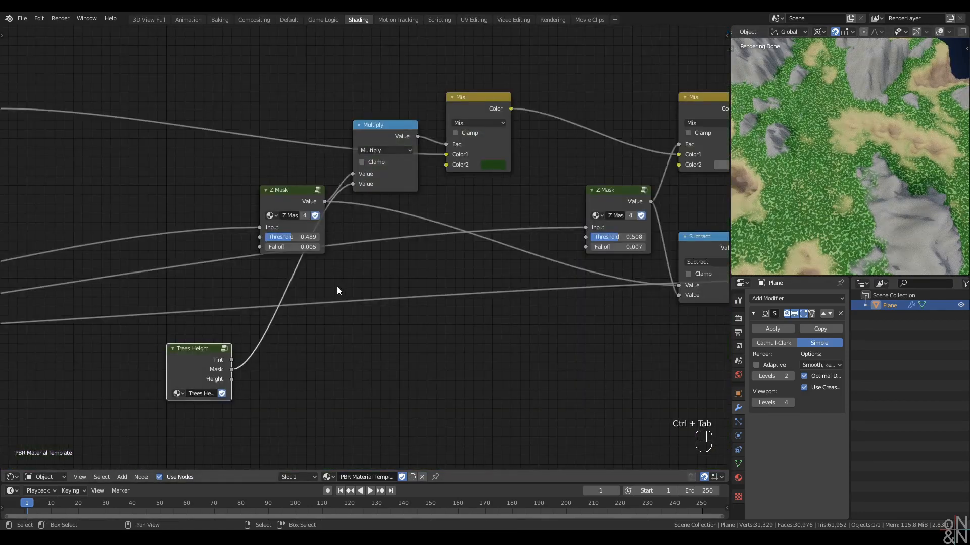
right_click(331, 351)
middle_click_drag(467, 350, 351, 350)
scroll(336, 346, "down", 2)
right_click(336, 346)
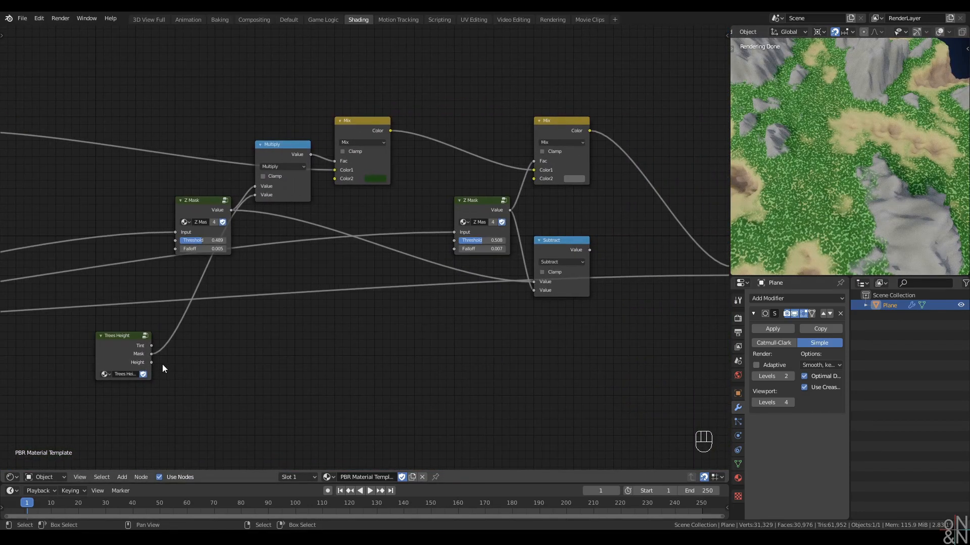
right_click(147, 361)
right_click(571, 251)
key("g")
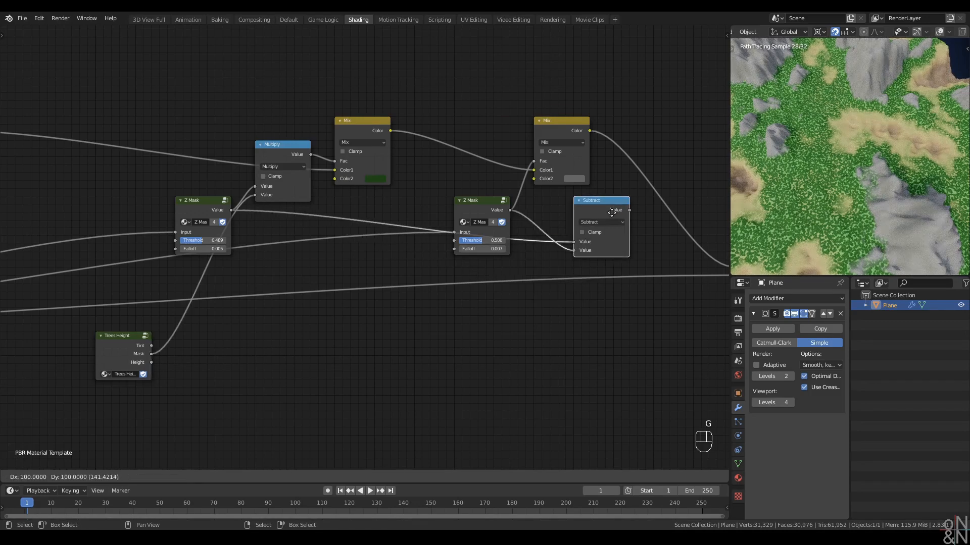
right_click(611, 212)
Add a Multiply math node below and beyond Subtract, multiplying the Subtract result by Trees Height's Height output
key("q")
left_click(220, 356)
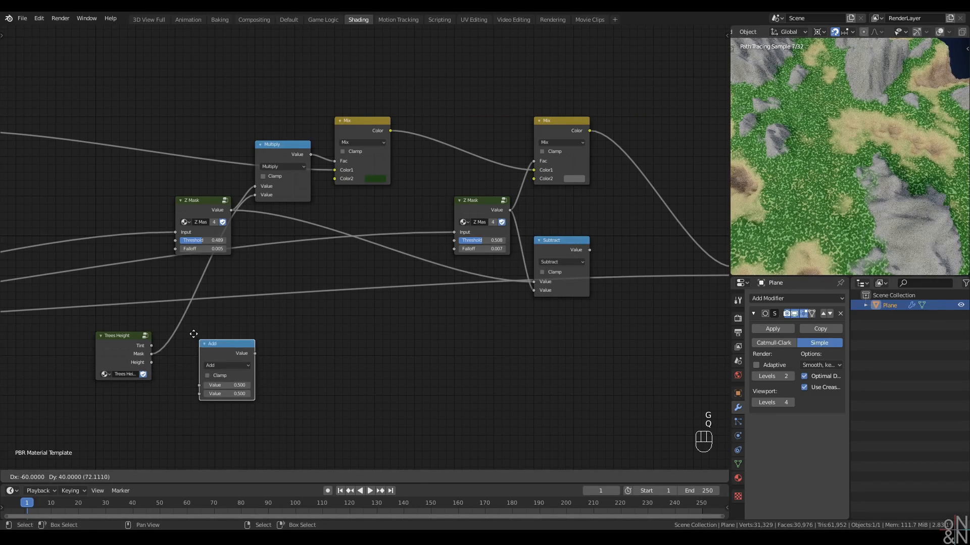
left_click_drag(590, 250, 613, 369)
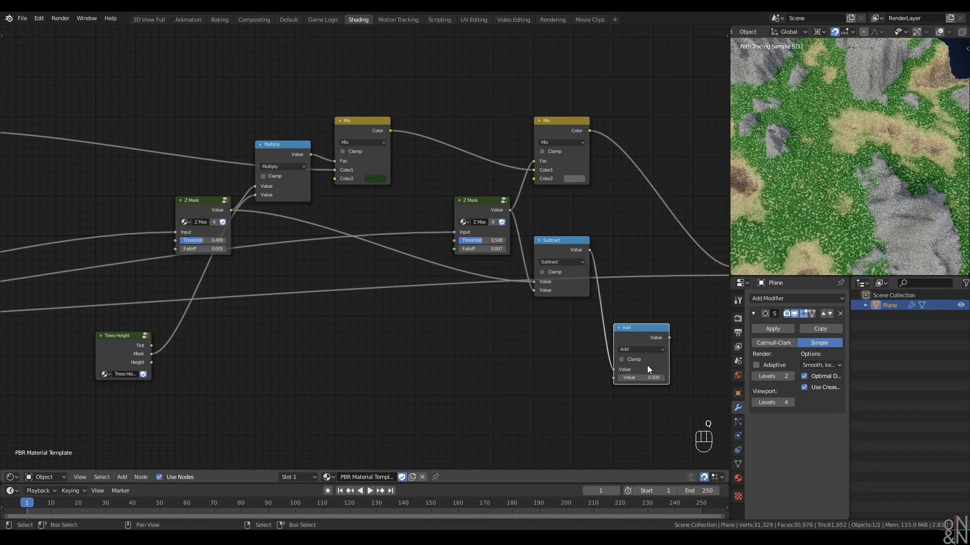
mouse_move(634, 333)
left_mouse_down()
mouse_move(631, 297)
mouse_move(631, 330)
left_mouse_up()
left_click(632, 311)
key("m")
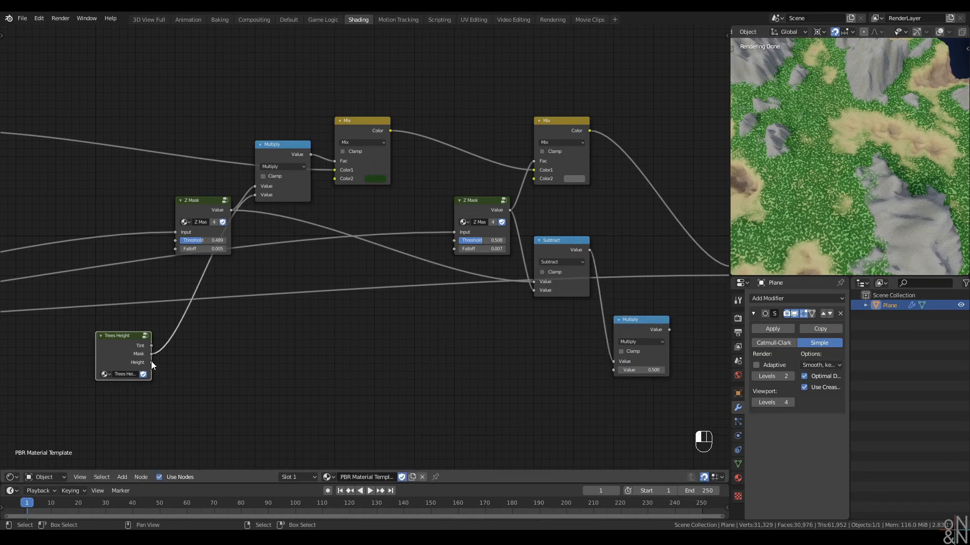
left_click_drag(151, 362, 613, 370)
Move Water Mix aside and insert an Add math node on the ground height link into its Ground Level input
middle_click_drag(529, 356, 335, 360)
right_click(457, 358)
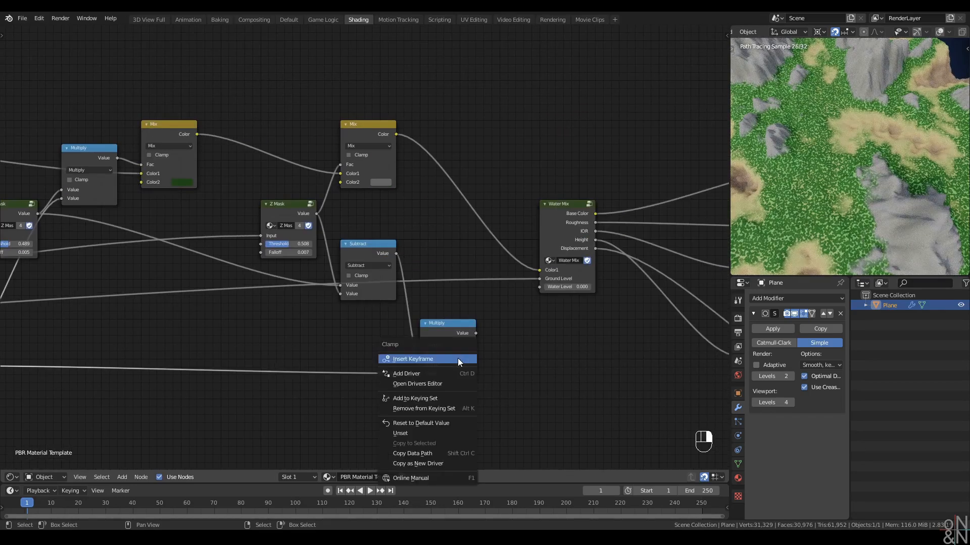
left_click_drag(568, 211, 609, 207)
right_click(532, 323)
key("q")
left_click(522, 323)
left_click(497, 278)
mouse_move(517, 272)
left_mouse_down()
mouse_move(518, 255)
mouse_move(518, 264)
left_mouse_up()
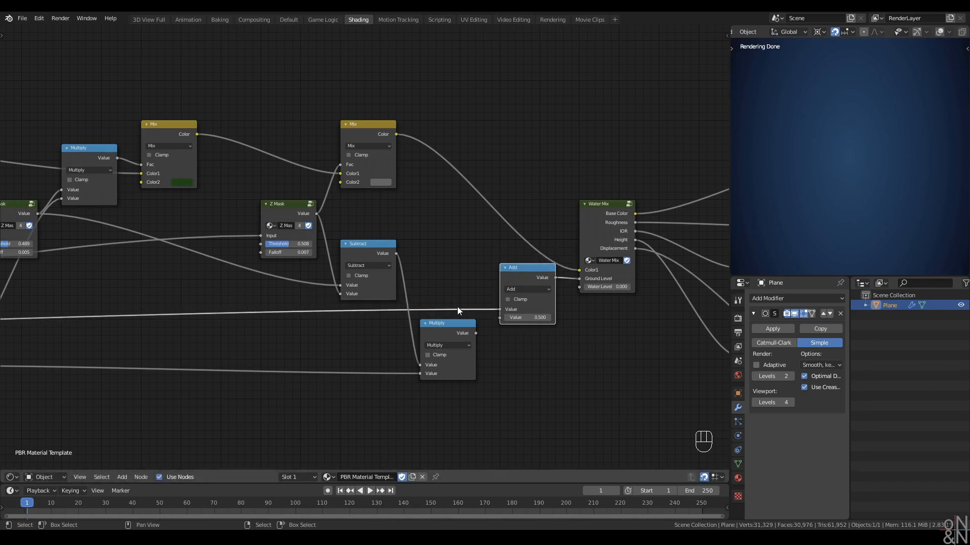
Connect the masked tree height Multiply output to the Add node's second value
right_click(606, 244)
middle_click_drag(613, 389, 218, 392)
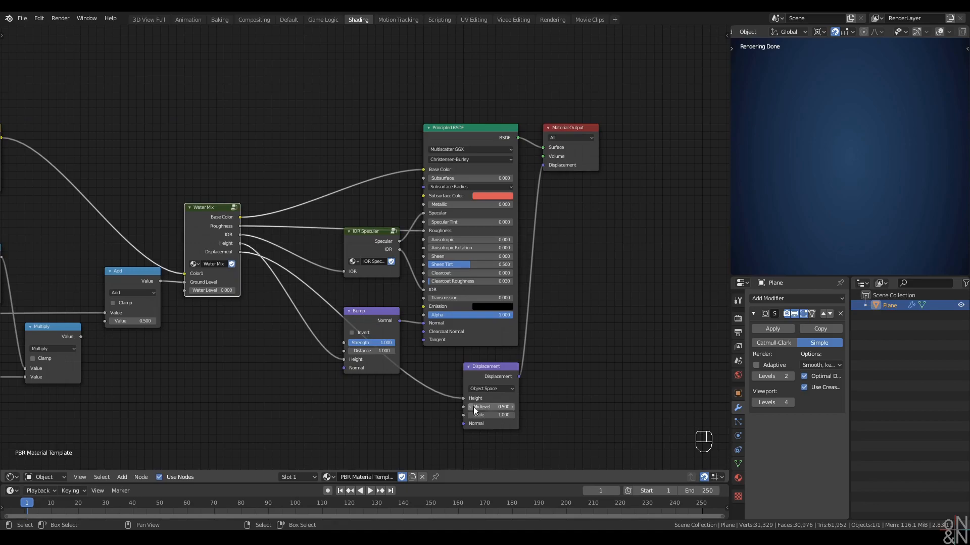
middle_click_drag(170, 260, 567, 329)
scroll(567, 329, "up", 2)
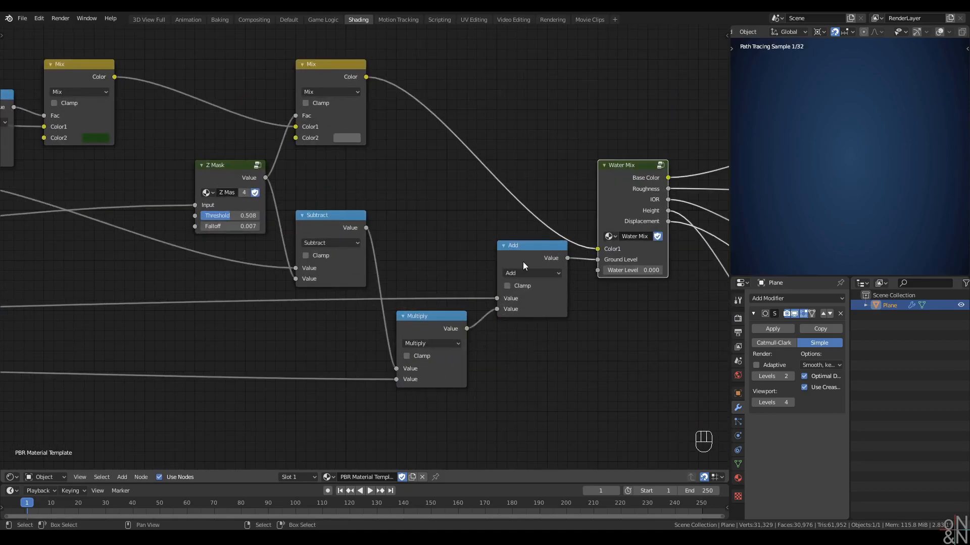
View the tree-covered ground up close and raise the subdivision modifier's viewport levels to 5
middle_click_drag(929, 231, 843, 188)
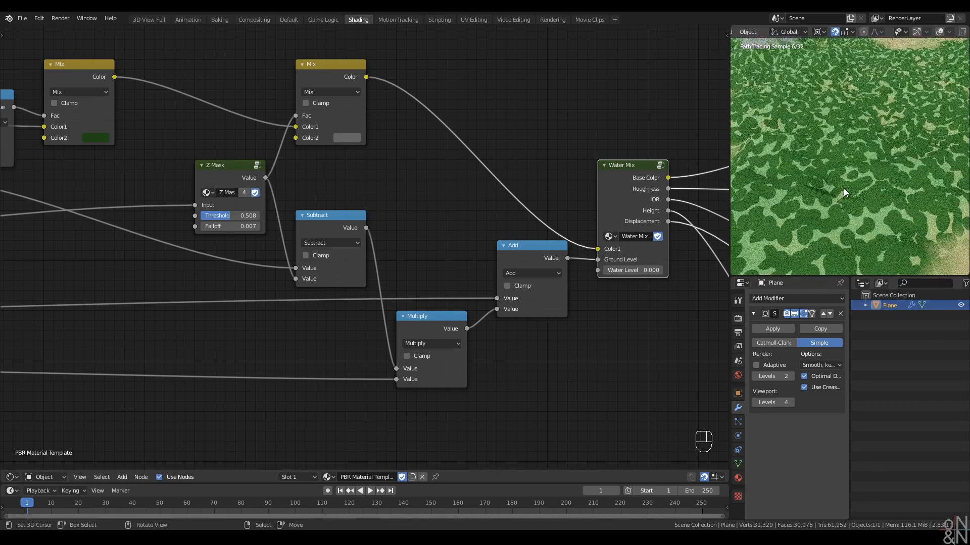
left_click(789, 402)
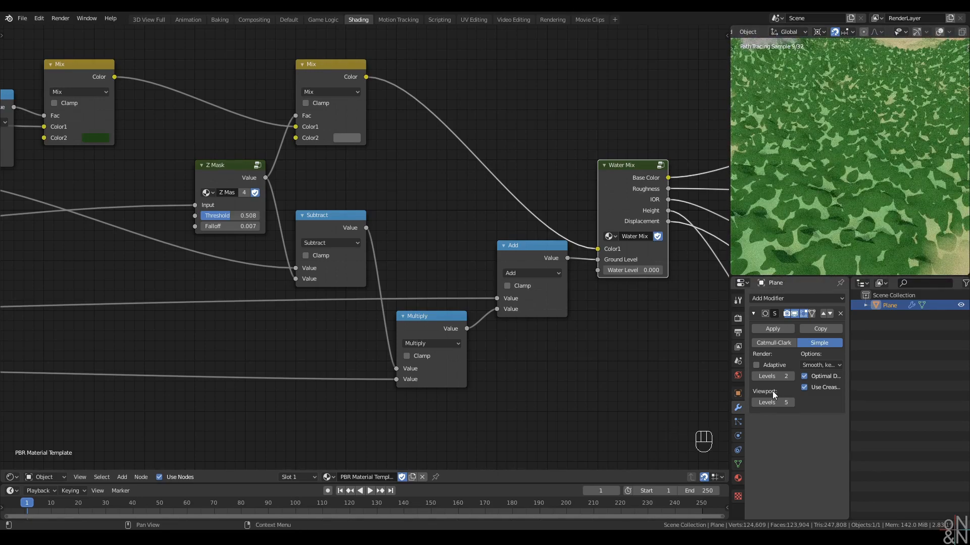
Enable adaptive subdivision on the plane's subdivision modifier and inspect the displaced trees from a wider angle
left_click(754, 366)
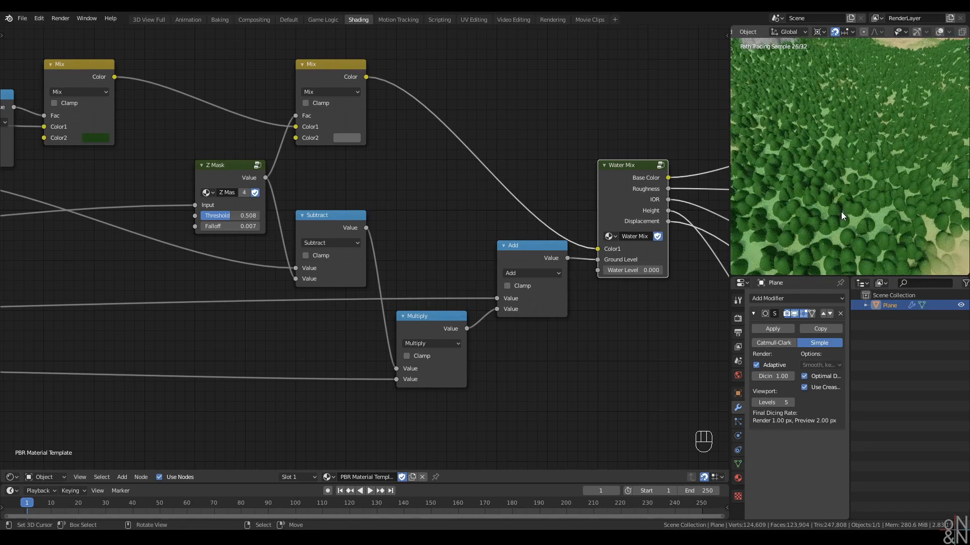
mouse_move(844, 212)
middle_mouse_down()
mouse_move(870, 215)
mouse_move(861, 217)
middle_mouse_up()
scroll(88, 279, "down", 3)
Move the forest Z Mask, its Multiply node and Trees Height back 200 units to free space before the dark green Mix node
middle_click_drag(88, 280, 371, 282)
scroll(371, 282, "up", 3)
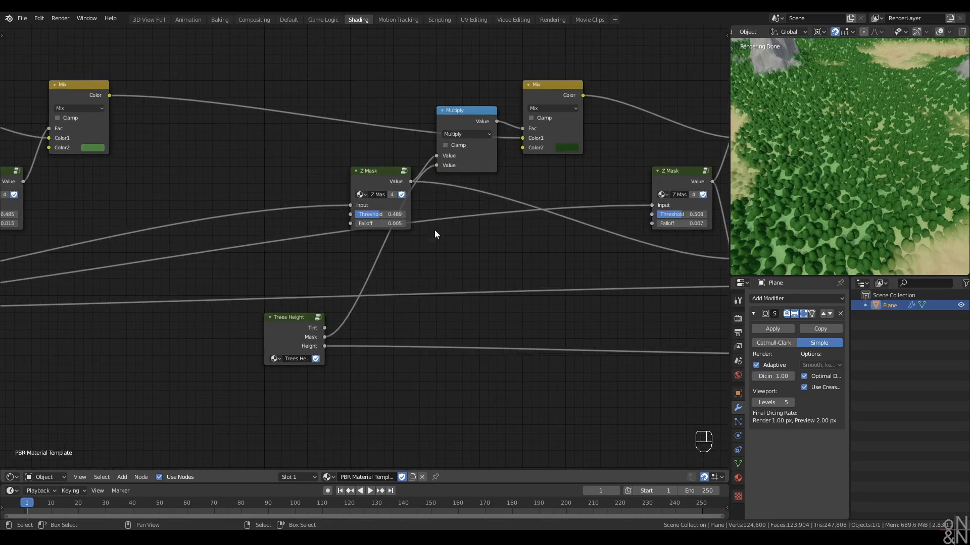
left_click_drag(464, 91, 301, 364)
key("g")
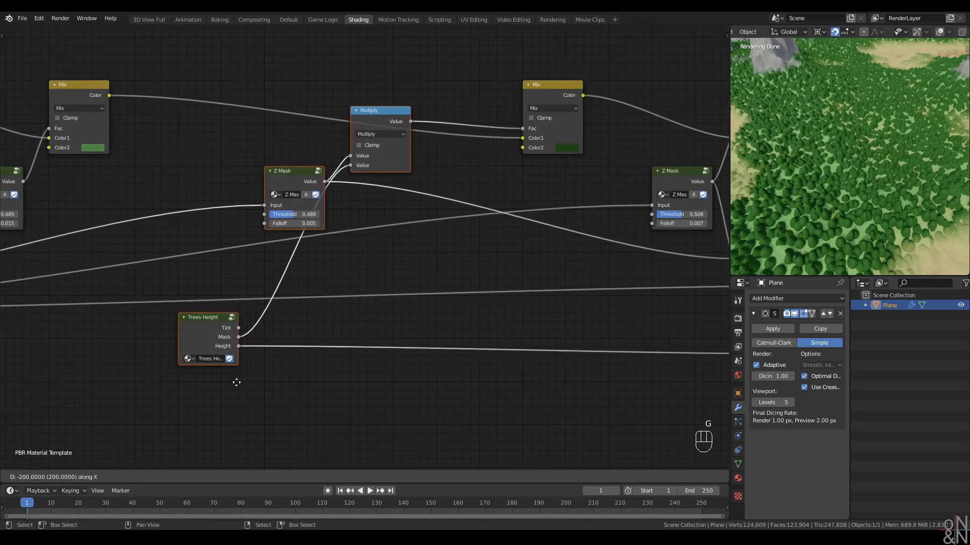
left_click(234, 383)
left_click(391, 343)
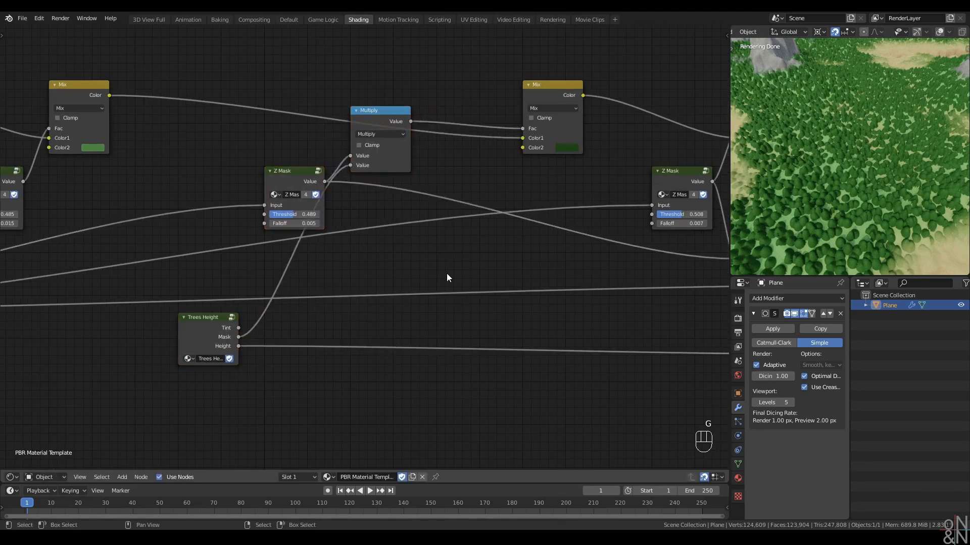
Add a Hue/Saturation node before the dark green Mix node and connect Trees Height's Tint output to its Fac
key("shift+a")
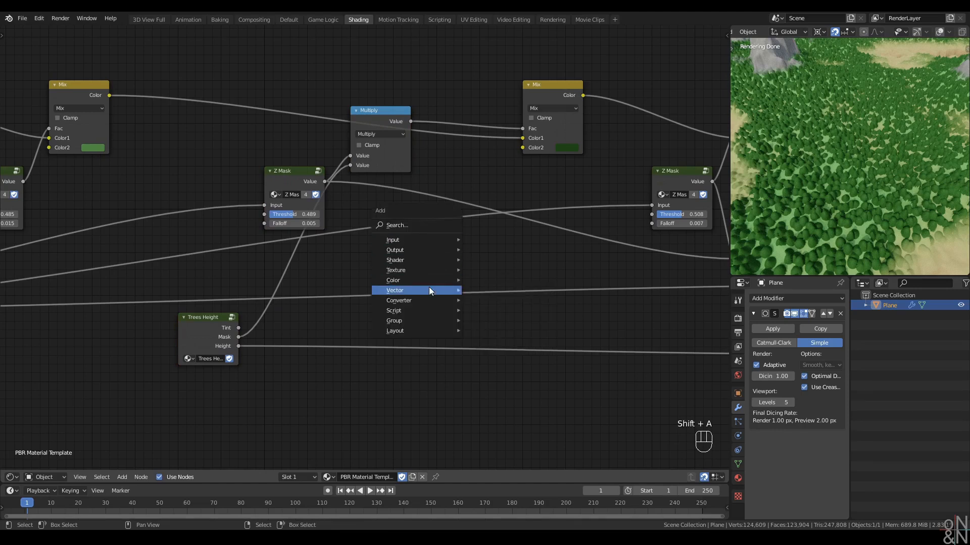
mouse_move(431, 278)
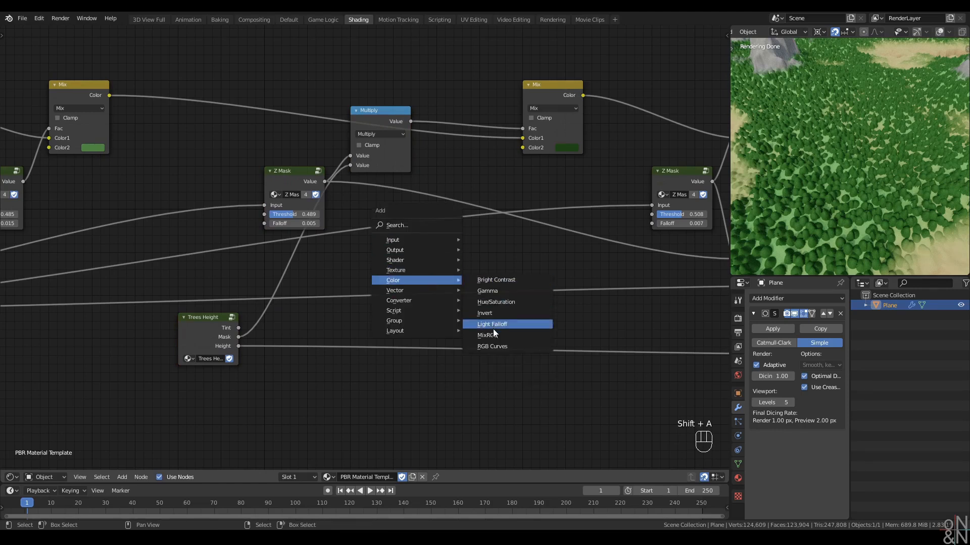
left_click(498, 305)
left_click(434, 44)
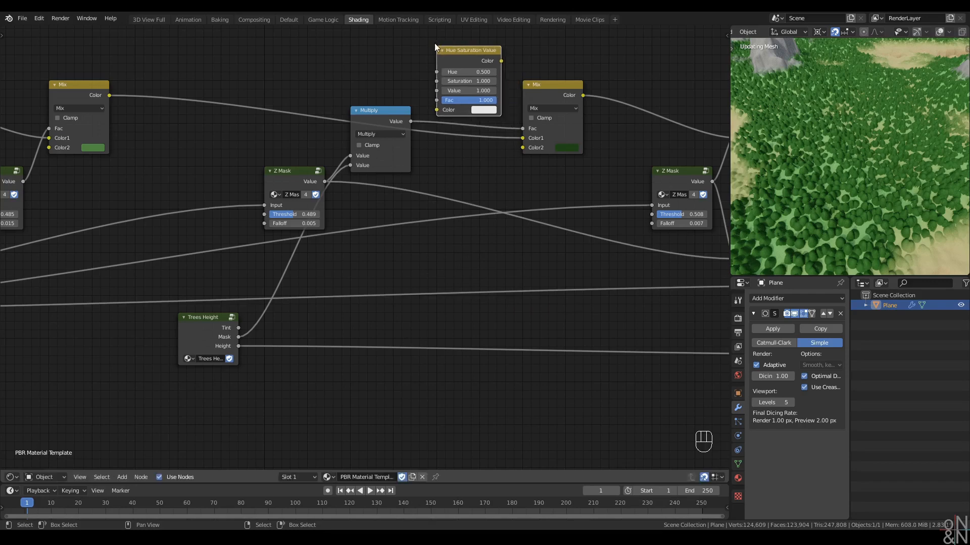
left_click_drag(238, 328, 437, 100)
Copy the Mix node's dark green Color2 into Hue Saturation Value's Color, feed its output into Color2, and align the two nodes
middle_click_drag(450, 143, 440, 211)
scroll(440, 211, "up", 2)
key("ctrl+c")
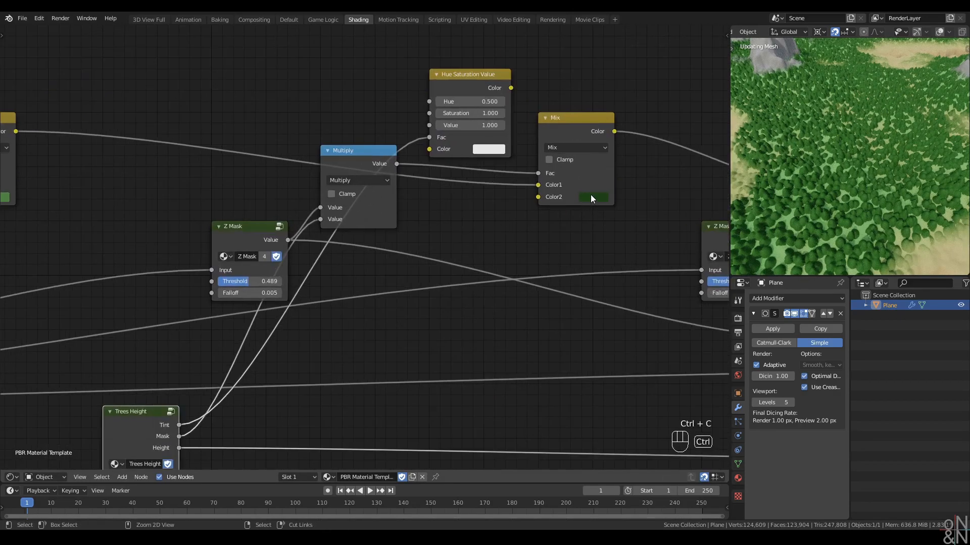
key("ctrl+v")
left_click_drag(511, 89, 517, 223)
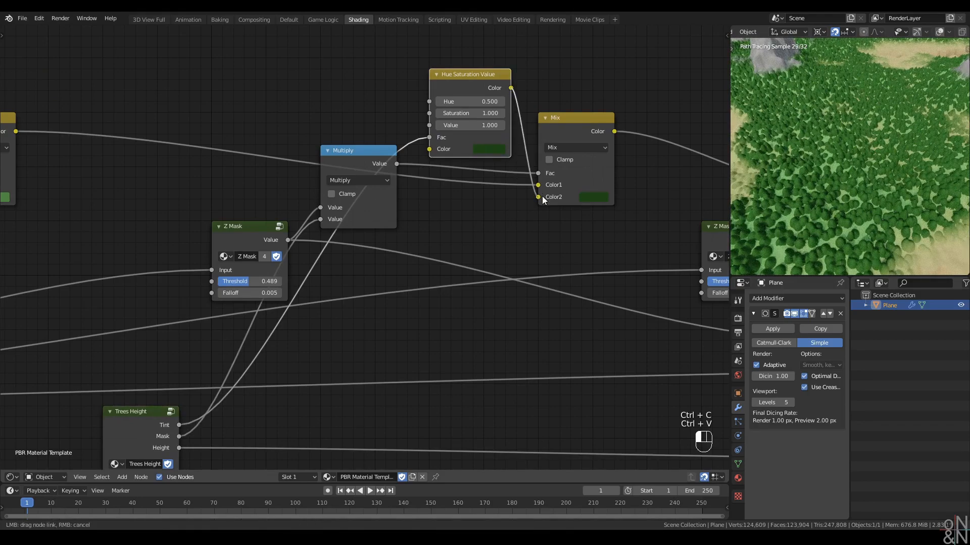
left_click_drag(474, 105, 474, 149)
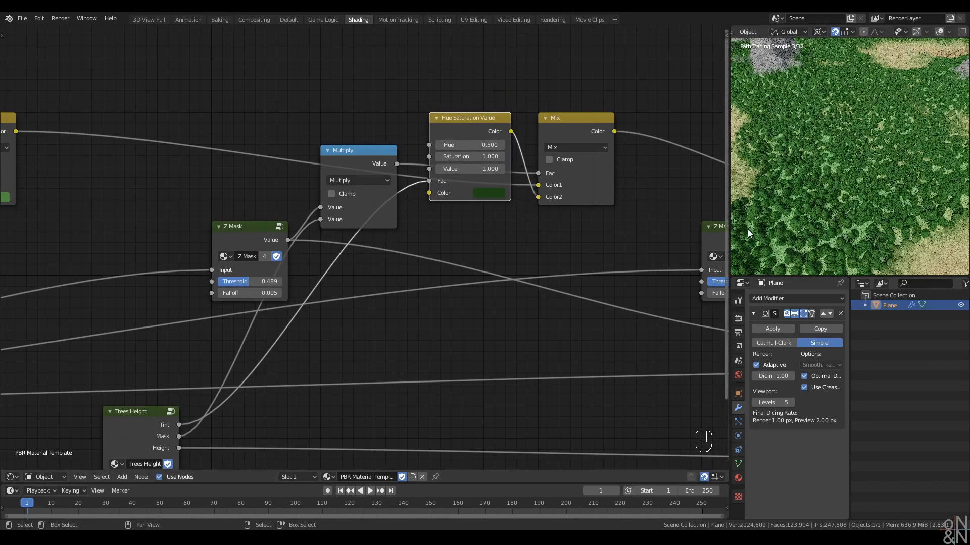
Set the tree tint's Hue to 0.390, Saturation to 1.240 and Value to 1.370, and inspect the color variation across the terrain
middle_click_drag(808, 204, 811, 201)
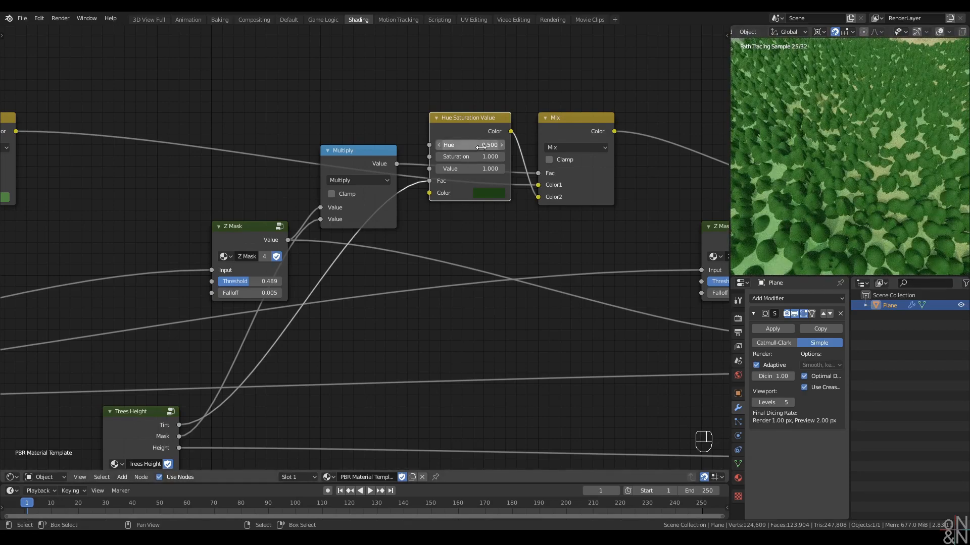
mouse_move(471, 145)
left_mouse_down("shift")
mouse_move(436, 145)
mouse_move(500, 157)
mouse_move(481, 157)
mouse_move(493, 169)
mouse_move(457, 145)
left_mouse_up("shift")
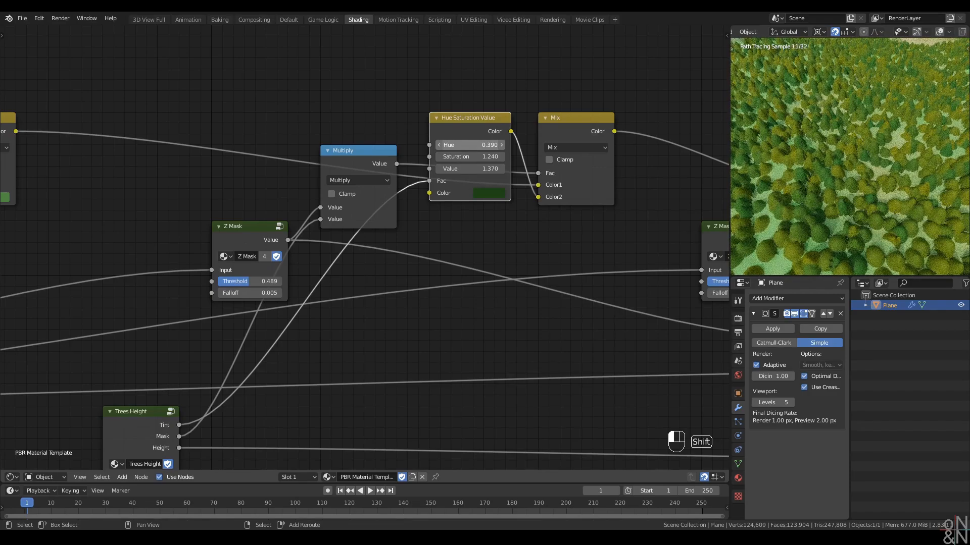
scroll(887, 191, "down", 10)
middle_click_drag(886, 191, 832, 176)
scroll(821, 186, "up", 6)
scroll(317, 332, "down", 1)
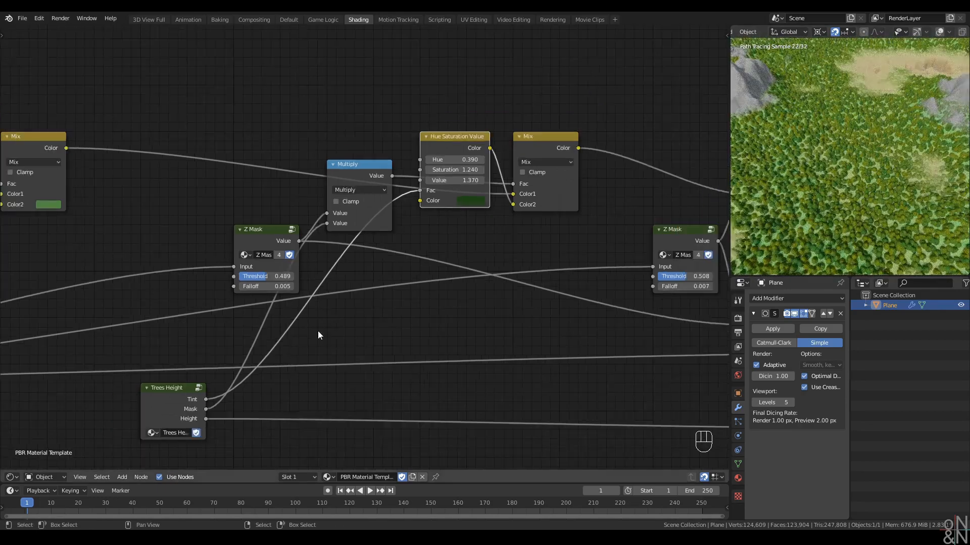
middle_click_drag(399, 281, 446, 231)
middle_click_drag(839, 217, 836, 243, "ctrl")
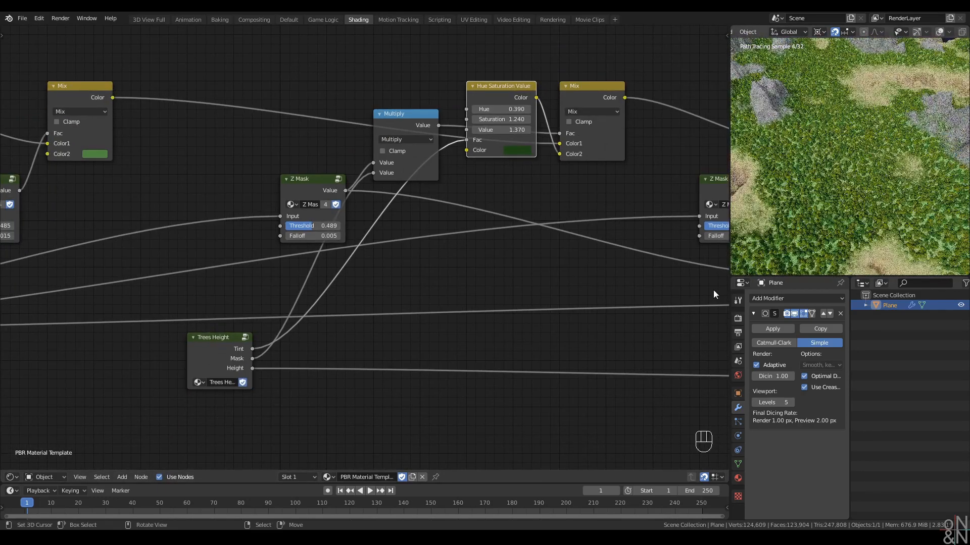
Turn off adaptive subdivision and increase the Voronoi scale value inside the Trees Height group for smaller trees, then return to the main material
left_click(222, 345)
key("Tab")
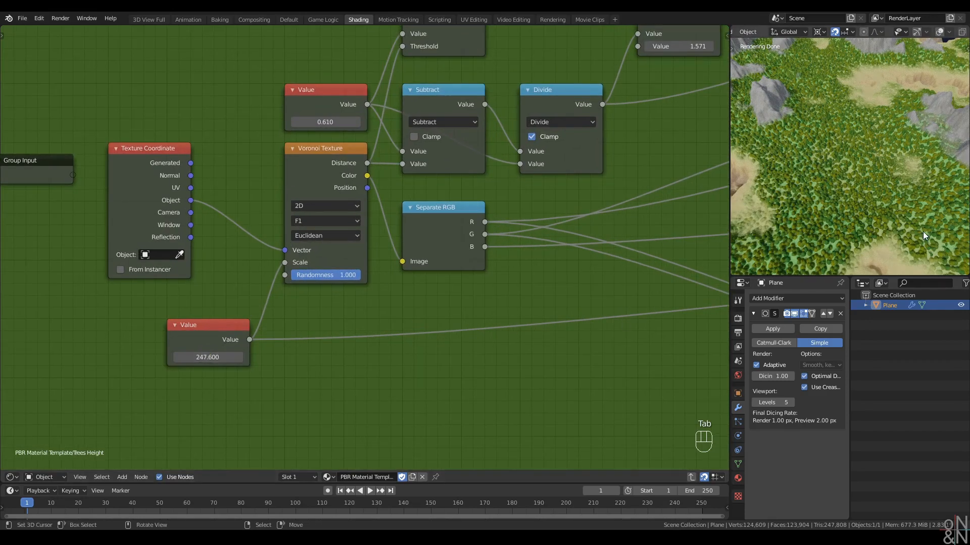
left_click(770, 365)
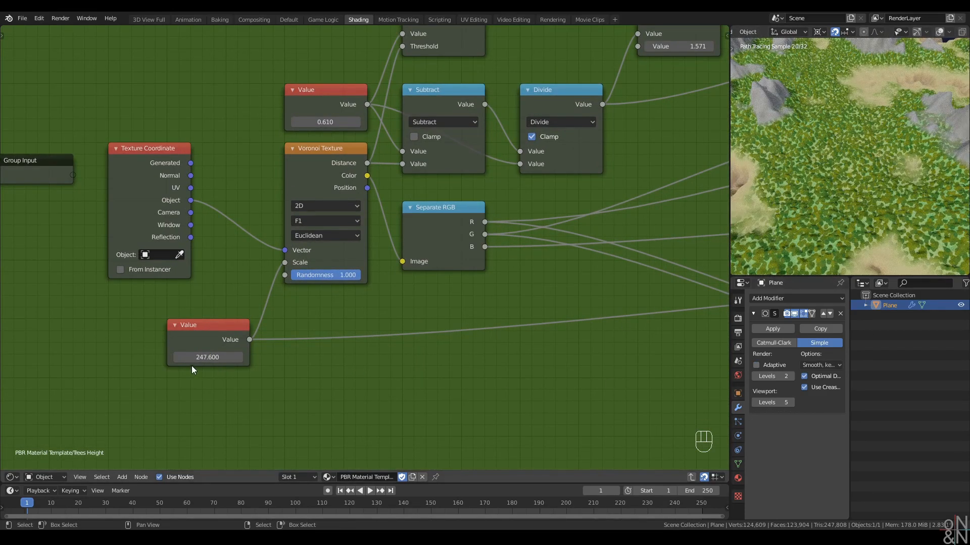
mouse_move(208, 357)
left_mouse_down()
mouse_move(386, 357)
mouse_move(207, 357)
left_mouse_up()
key("ctrl+Tab")
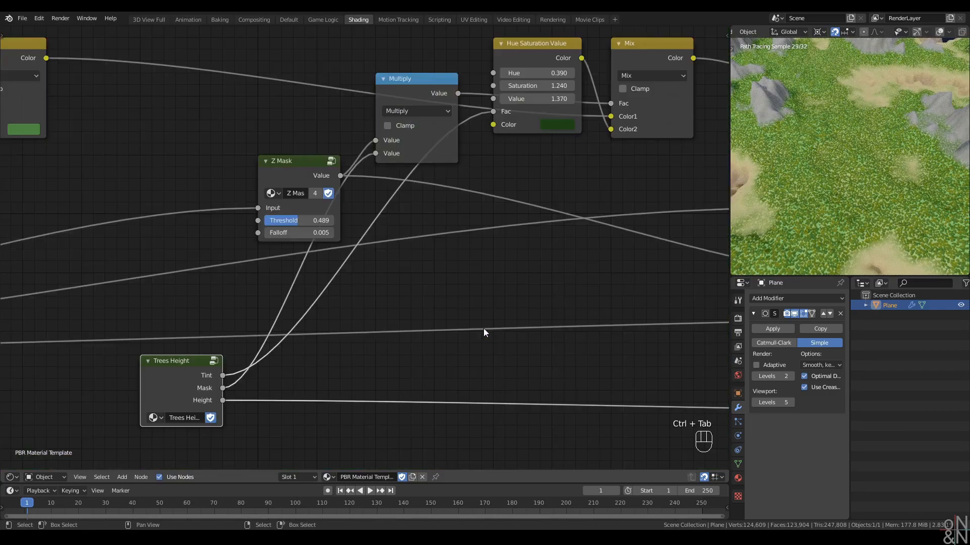
Re-enable adaptive subdivision on the plane and inspect the smaller trees up close and across the whole terrain
middle_click_drag(859, 172, 800, 188)
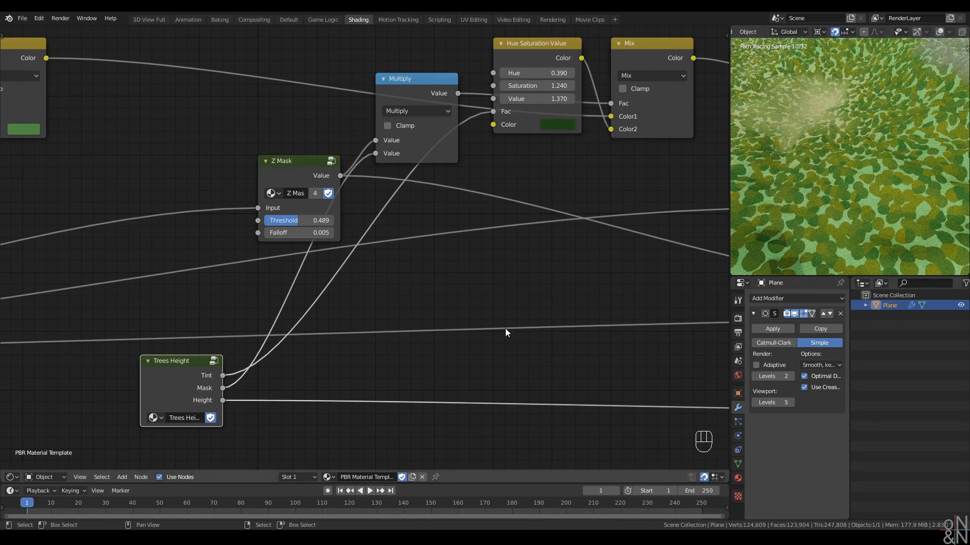
left_click(756, 365)
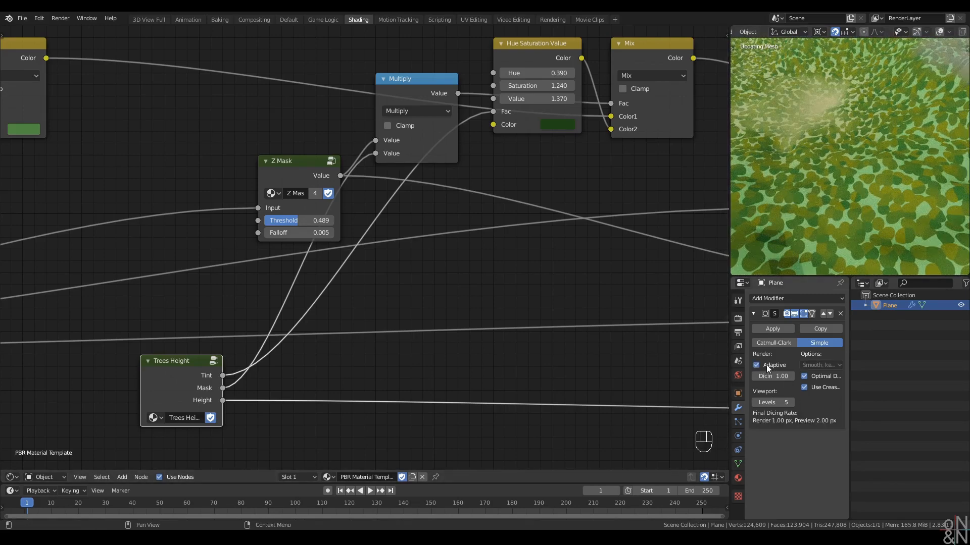
mouse_move(847, 188)
middle_mouse_down("ctrl")
mouse_move(843, 173)
mouse_move(868, 181)
mouse_move(877, 171)
mouse_move(837, 173)
middle_mouse_up("ctrl")
scroll(843, 174, "down", 5)
scroll(888, 168, "down", 5)
scroll(851, 179, "up", 2)
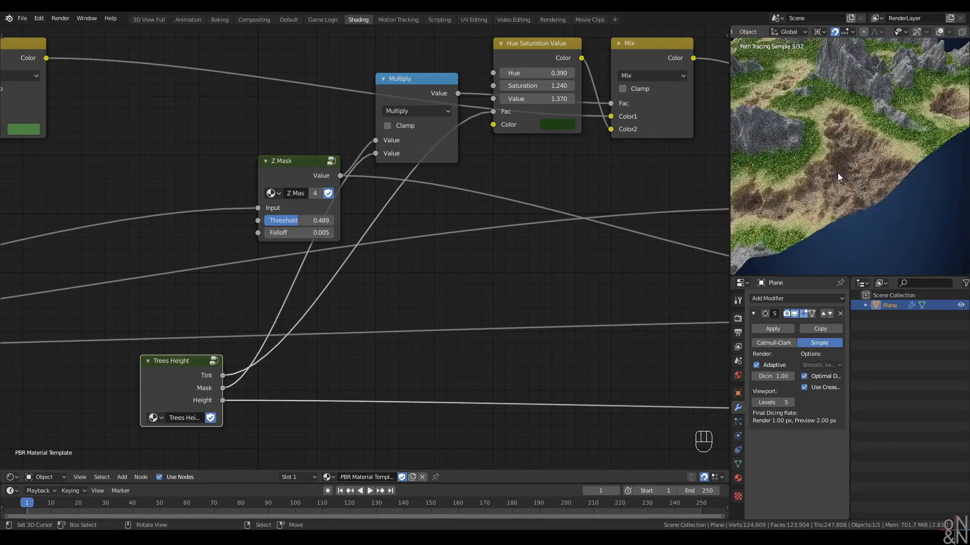
scroll(404, 232, "down", 5)
Set the forest Z Mask's Falloff to 0.002 and Threshold to 0.492, with adaptive subdivision turned off for a faster preview
middle_click_drag(196, 243, 479, 261)
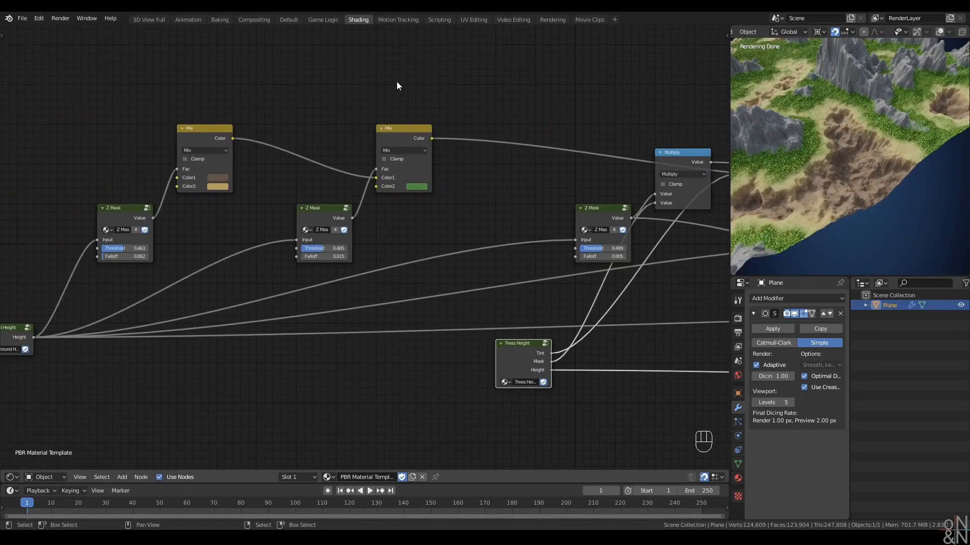
left_click_drag(396, 86, 276, 274)
scroll(277, 275, "up", 1)
scroll(849, 182, "up", 5)
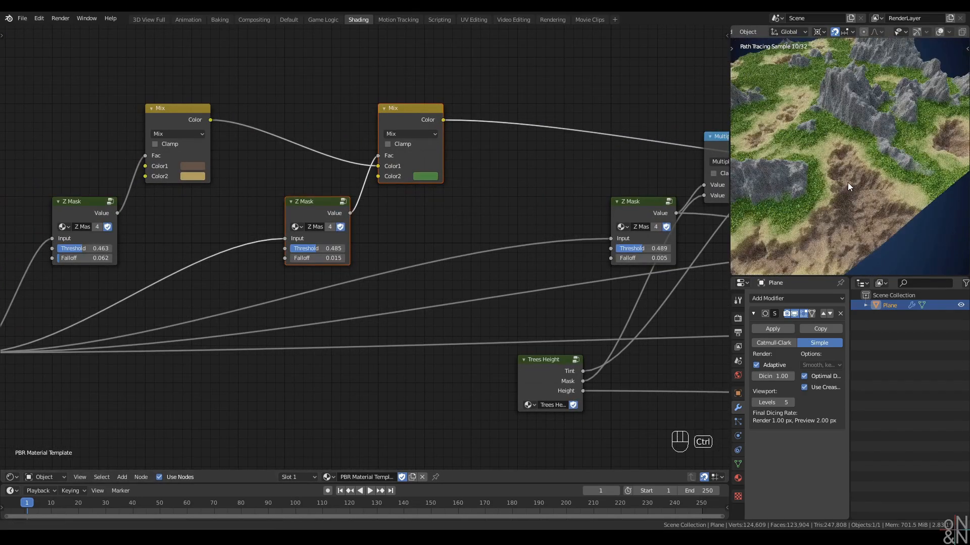
middle_click_drag(838, 160, 841, 168, "shift")
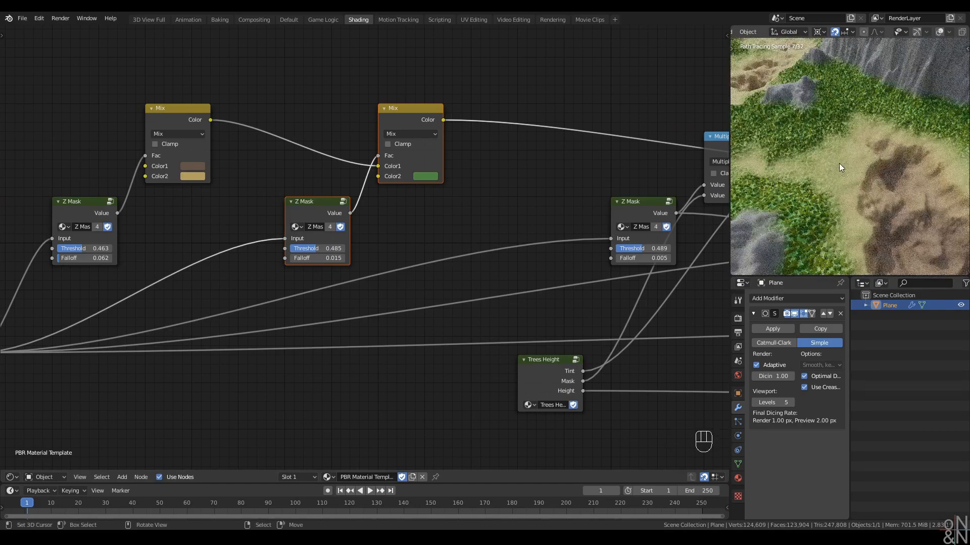
scroll(488, 265, "down", 1)
middle_click_drag(488, 266, 417, 264)
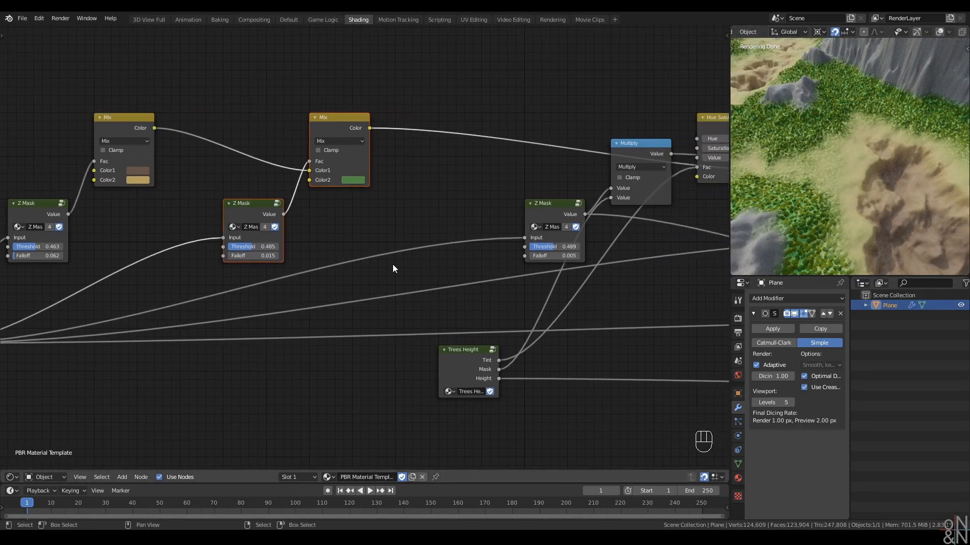
scroll(577, 274, "up", 2)
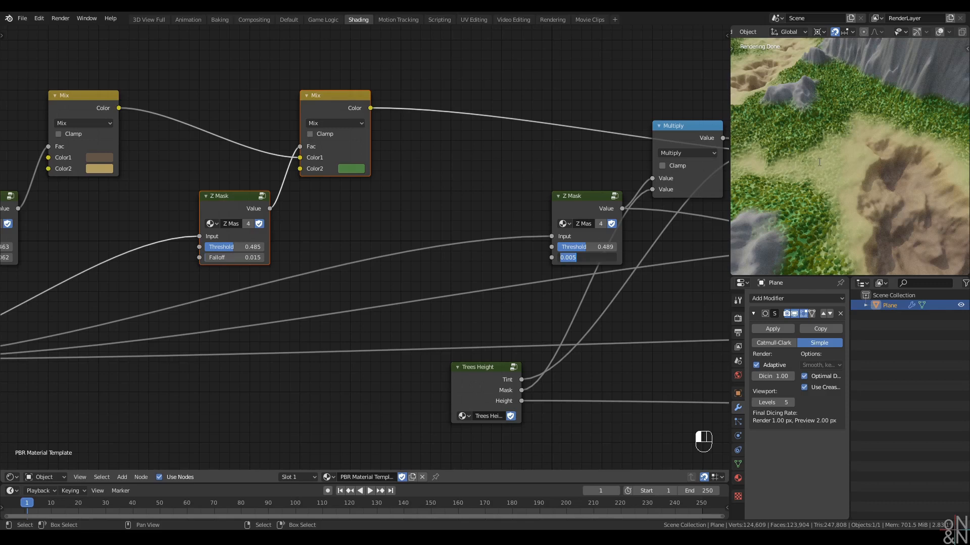
left_click(586, 247)
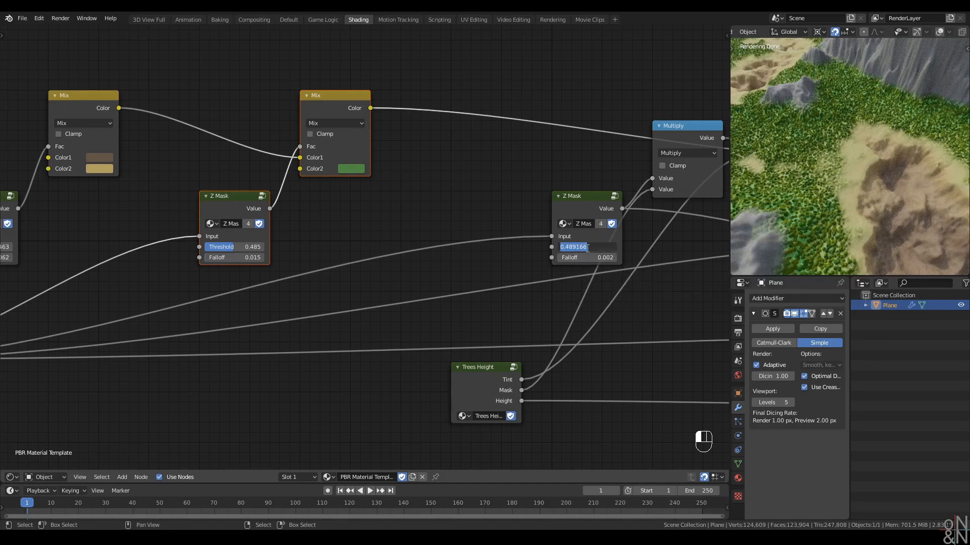
left_click(756, 365)
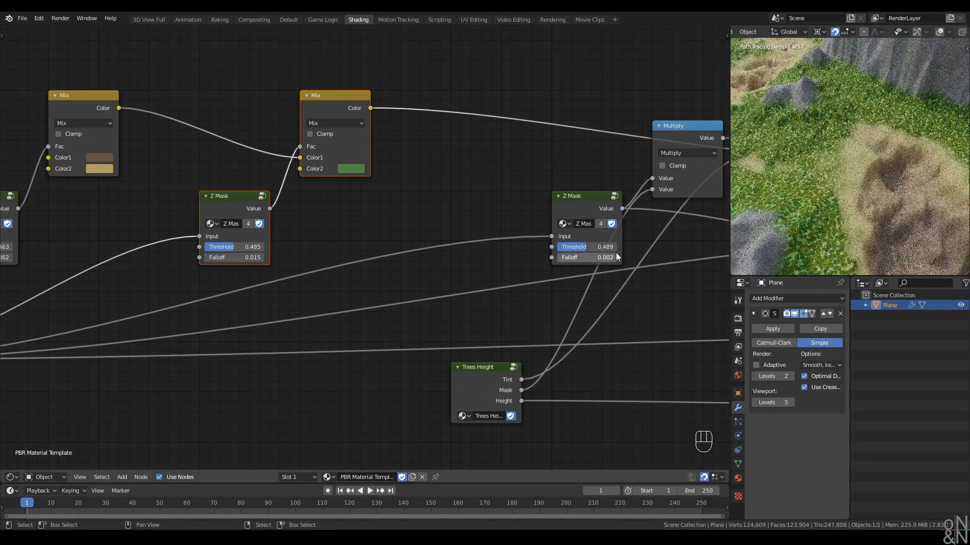
left_click_drag(584, 247, 598, 246, "shift")
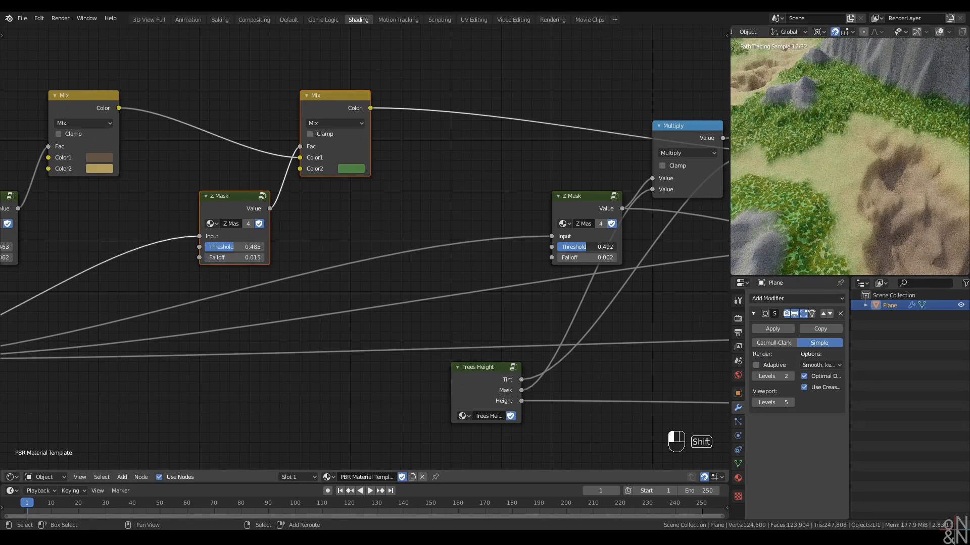
Set the light green grass Z Mask's Falloff to 0.005 and Threshold to 0.487, and check the grass border around the sand
left_click(343, 276)
middle_click_drag(306, 267, 363, 267)
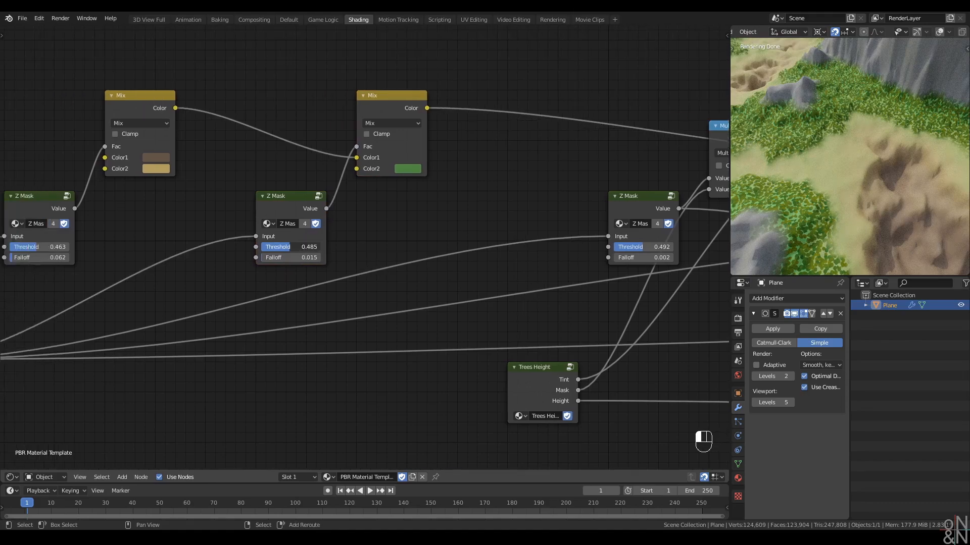
left_click_drag(291, 247, 278, 247, "shift")
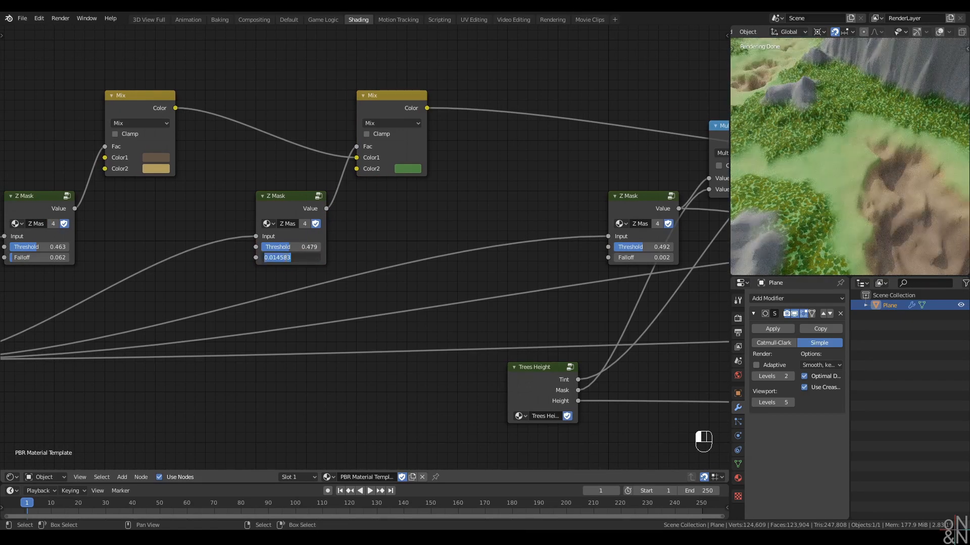
key("Return")
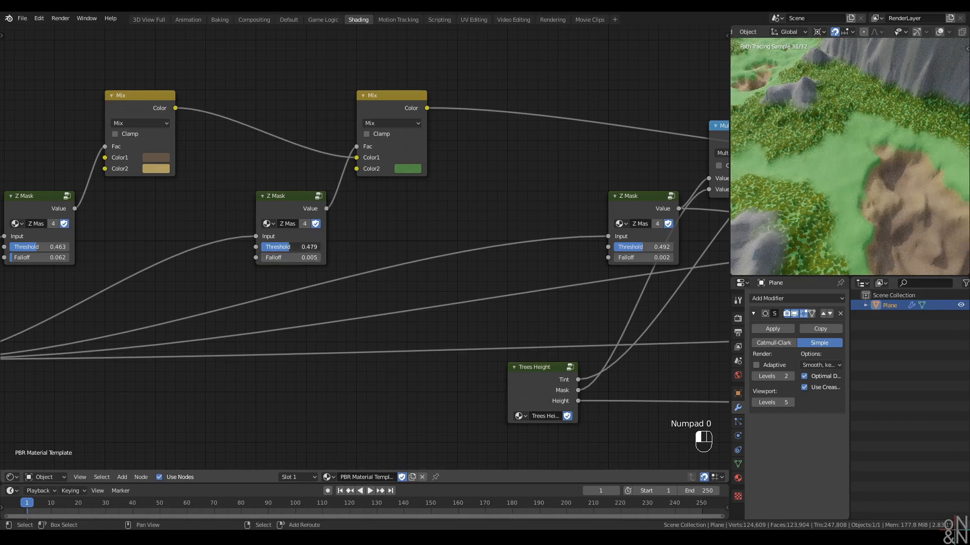
left_click_drag(290, 247, 296, 247, "shift")
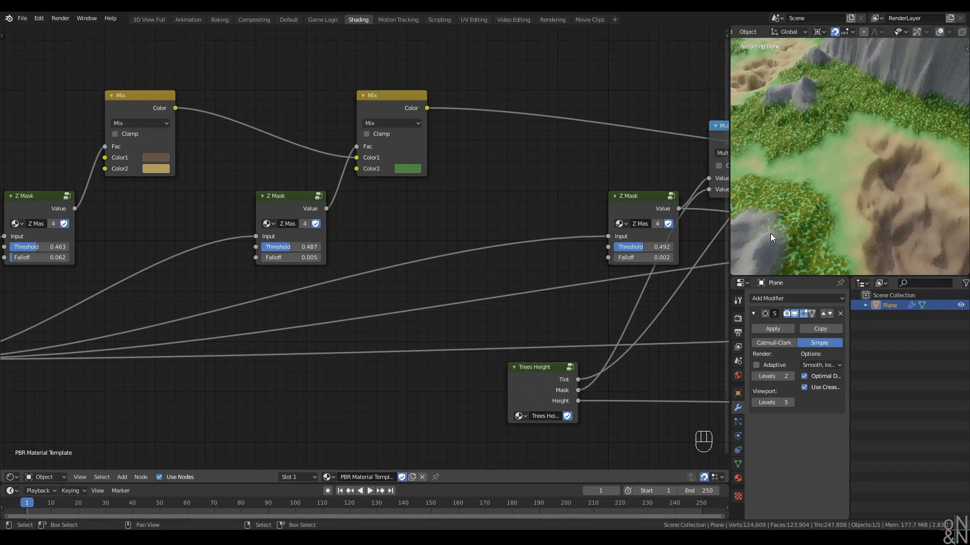
middle_click_drag(877, 181, 856, 177)
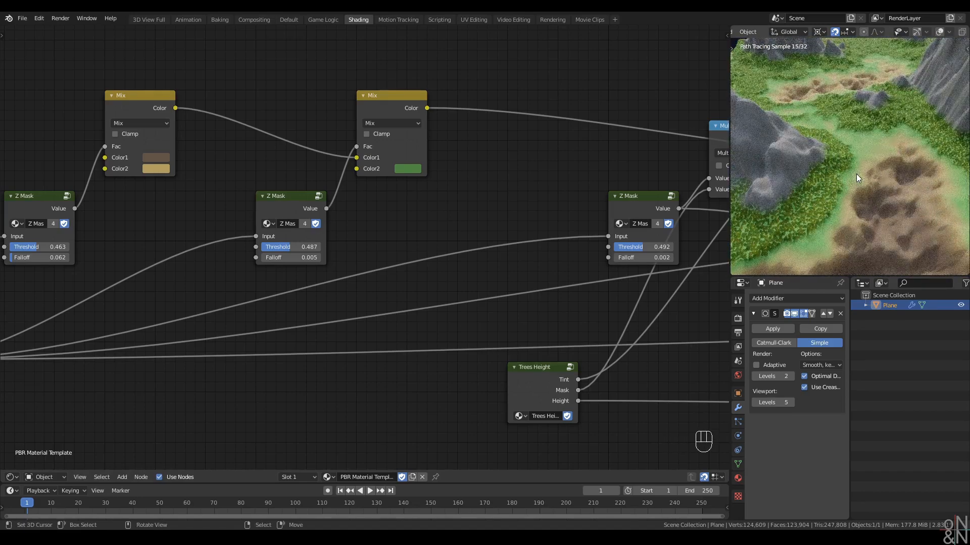
Move the Trees Height group node directly beneath the forest Z Mask and check the tidied layout of the whole node tree
scroll(432, 308, "down", 3)
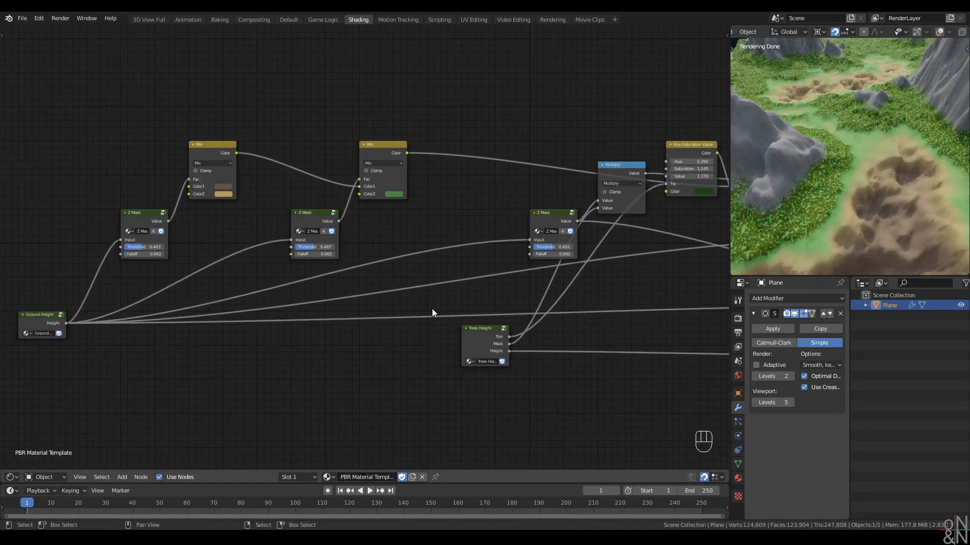
scroll(432, 308, "right", 3, "ctrl")
left_click(361, 329)
scroll(362, 328, "right", 2, "ctrl")
key("g")
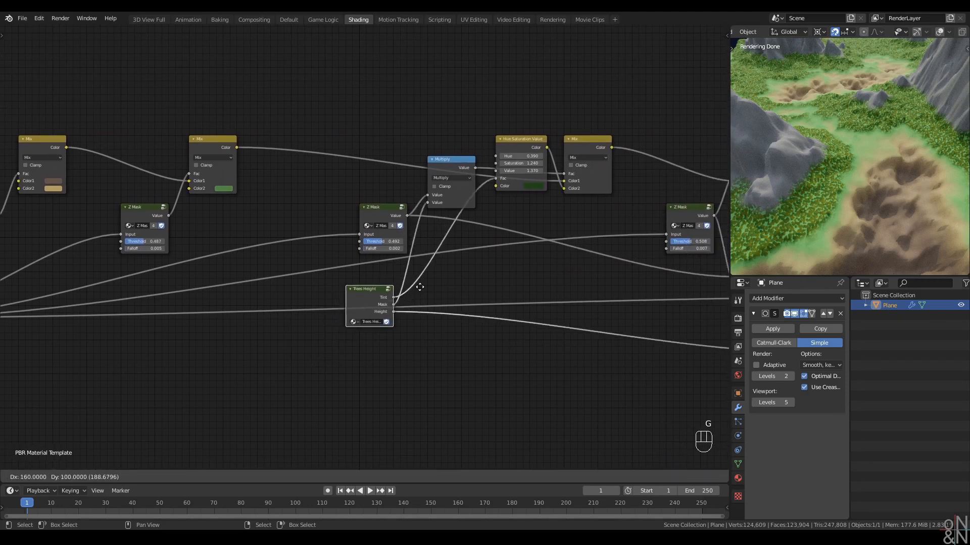
left_click(432, 286)
scroll(519, 278, "down", 1)
middle_click_drag(519, 277, 484, 289)
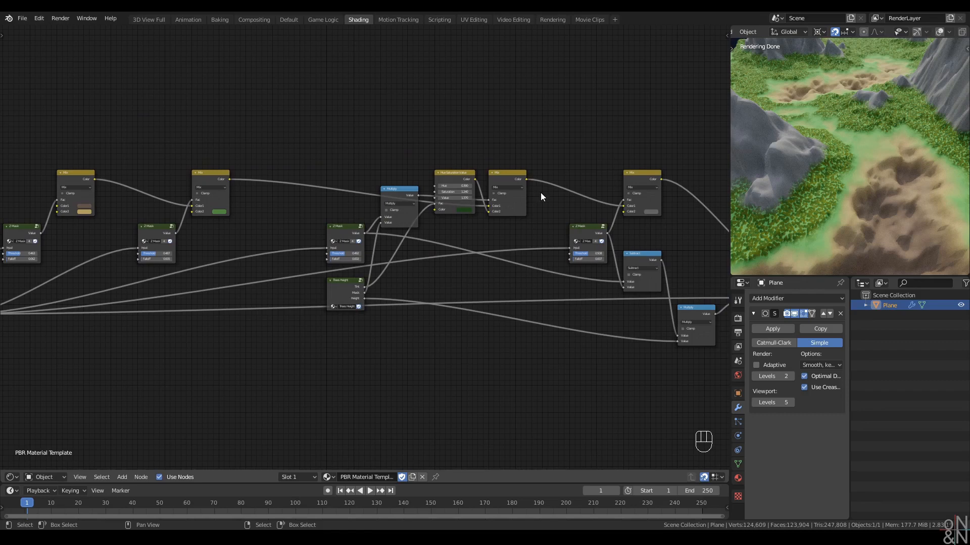
scroll(366, 249, "down", 4)
middle_click_drag(386, 273, 485, 253)
middle_click_drag(386, 302, 290, 322)
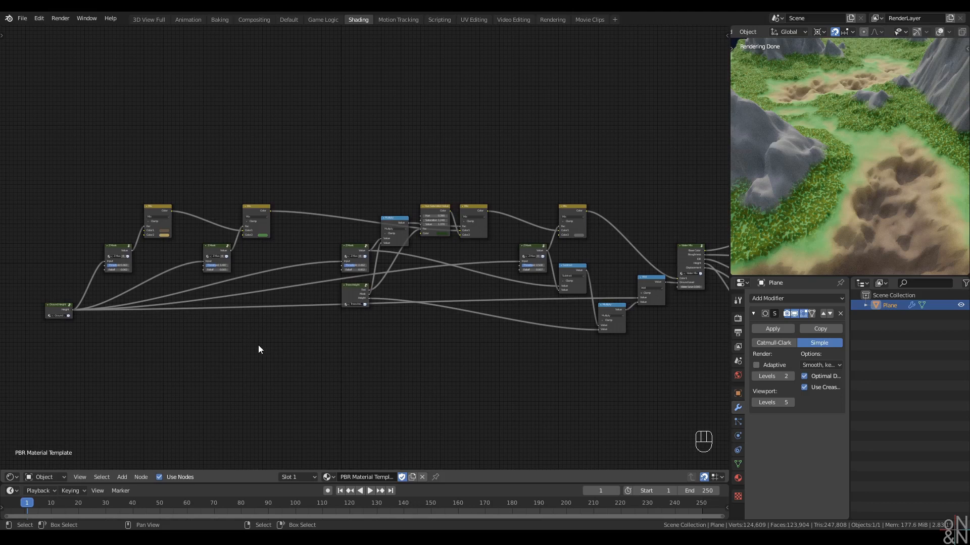
middle_click_drag(276, 403, 285, 374)
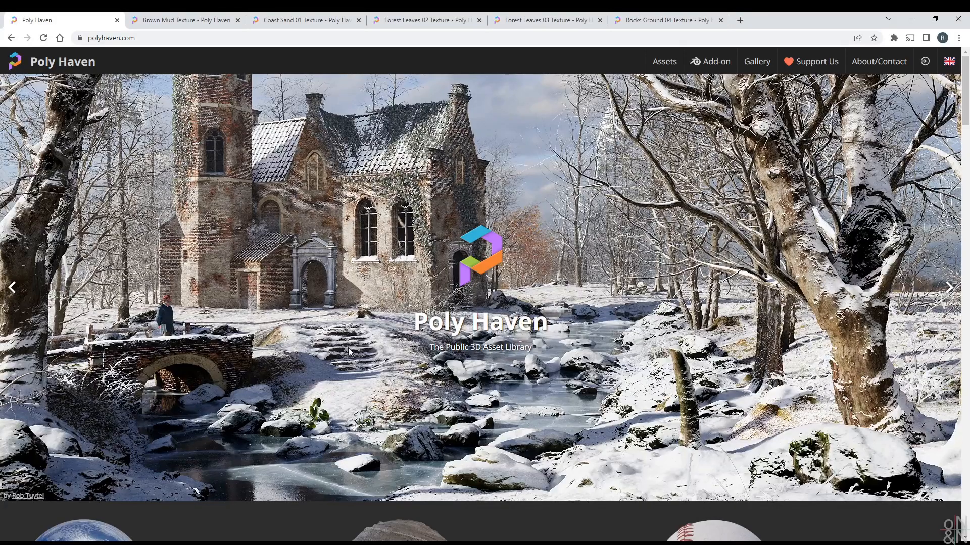
Switch to the browser and examine the Poly Haven home page for its asset types, free licensing and quality information
scroll(312, 294, "down", 4)
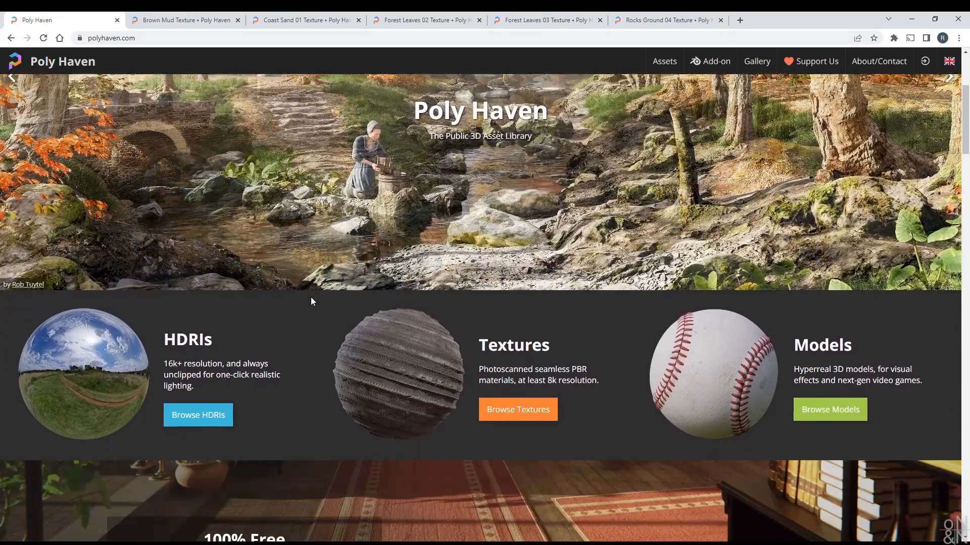
scroll(311, 298, "down", 1)
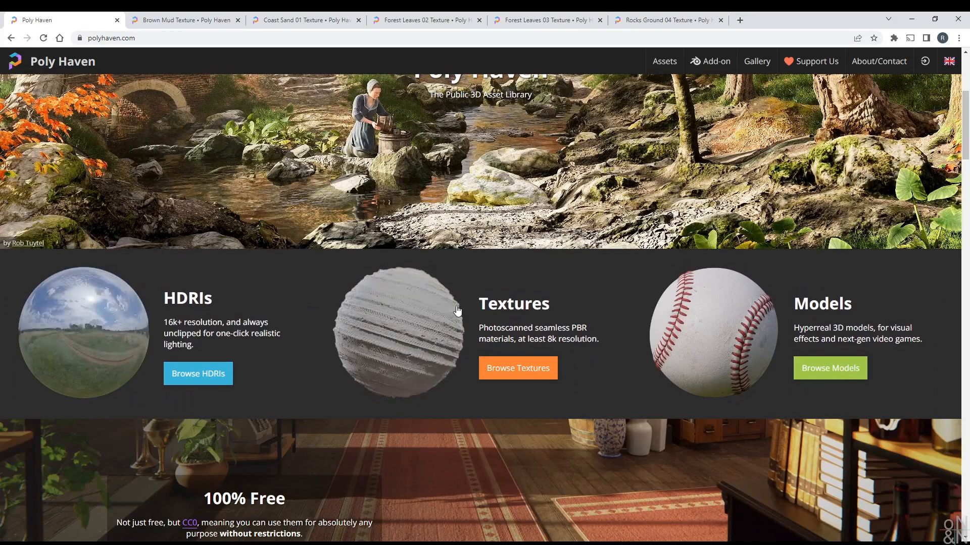
scroll(456, 309, "down", 1)
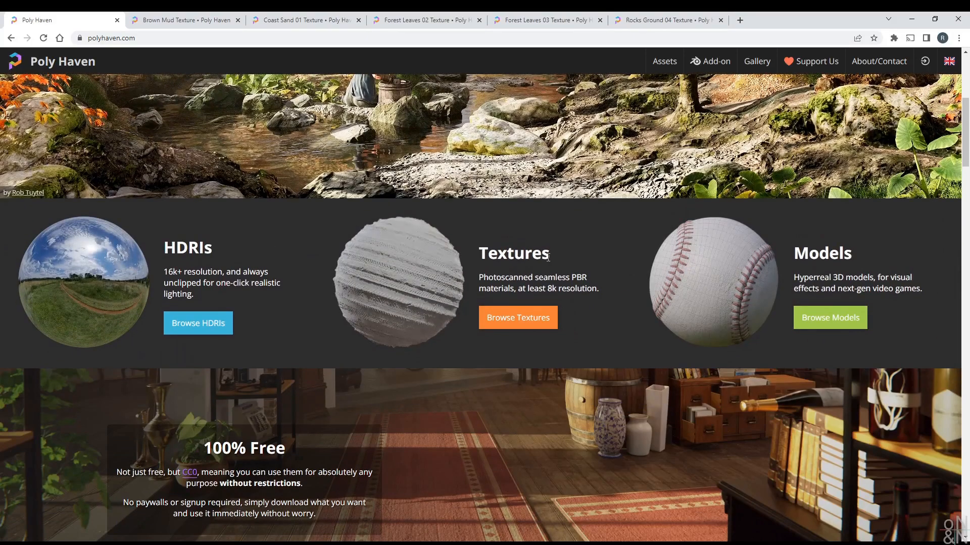
scroll(540, 268, "down", 1)
scroll(540, 266, "down", 1)
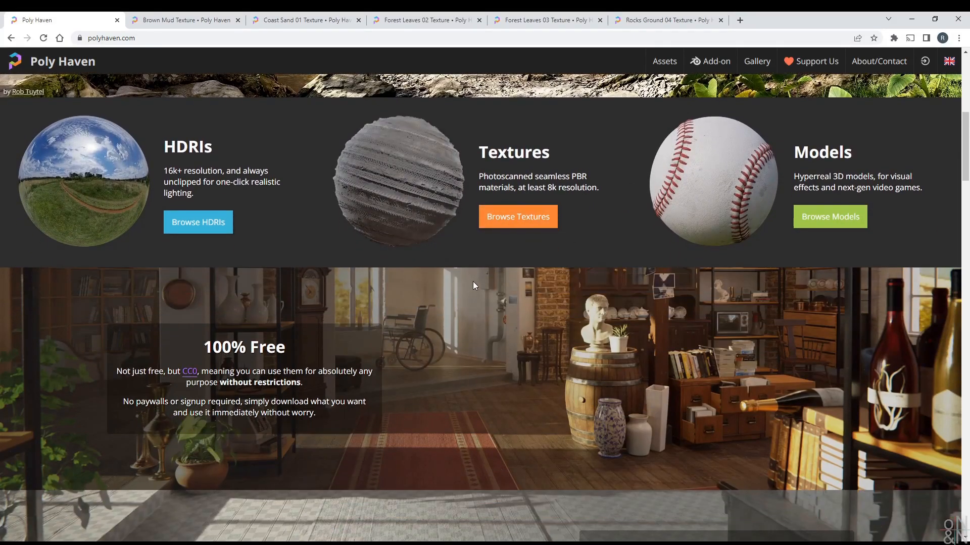
scroll(468, 284, "down", 2)
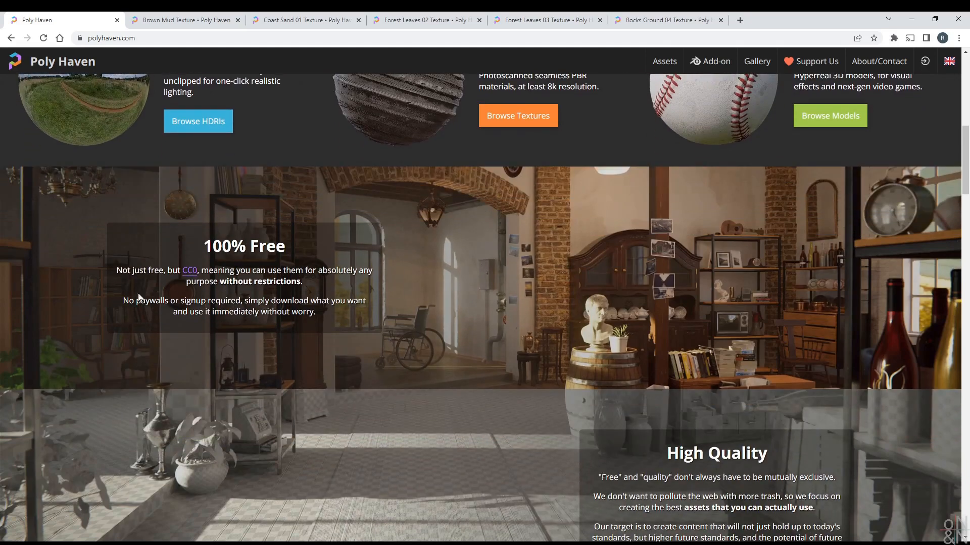
scroll(500, 293, "up", 4)
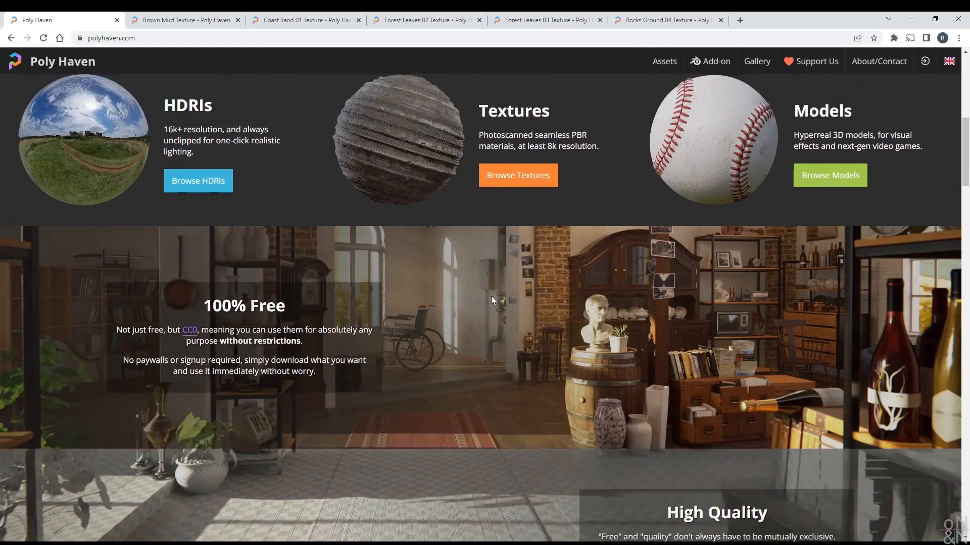
scroll(480, 305, "down", 2)
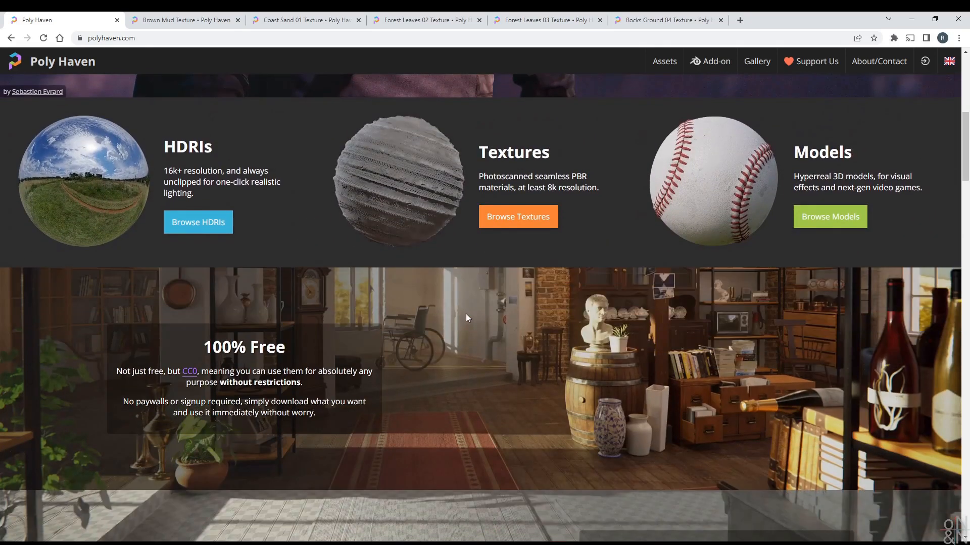
scroll(465, 313, "down", 1)
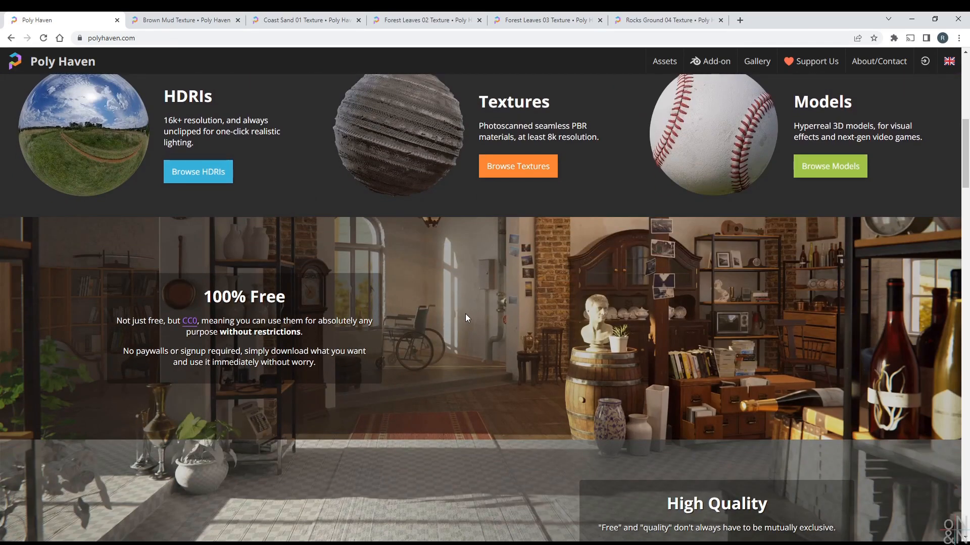
scroll(465, 317, "down", 5)
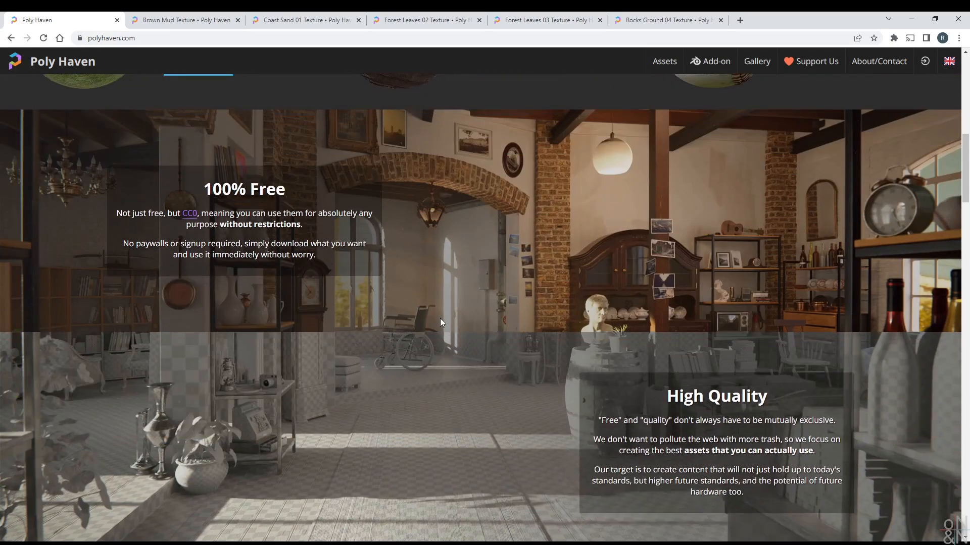
scroll(442, 300, "down", 3)
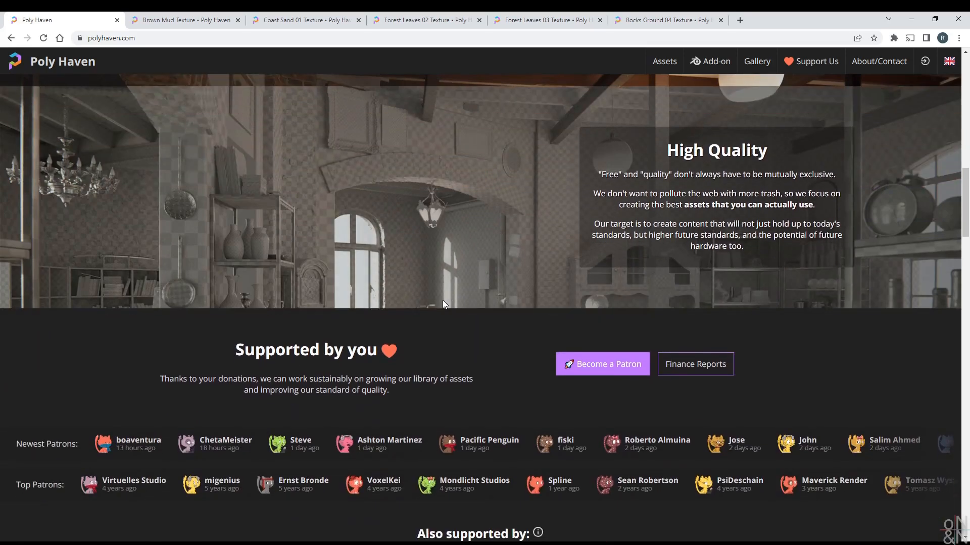
scroll(454, 319, "up", 15)
scroll(448, 321, "down", 3)
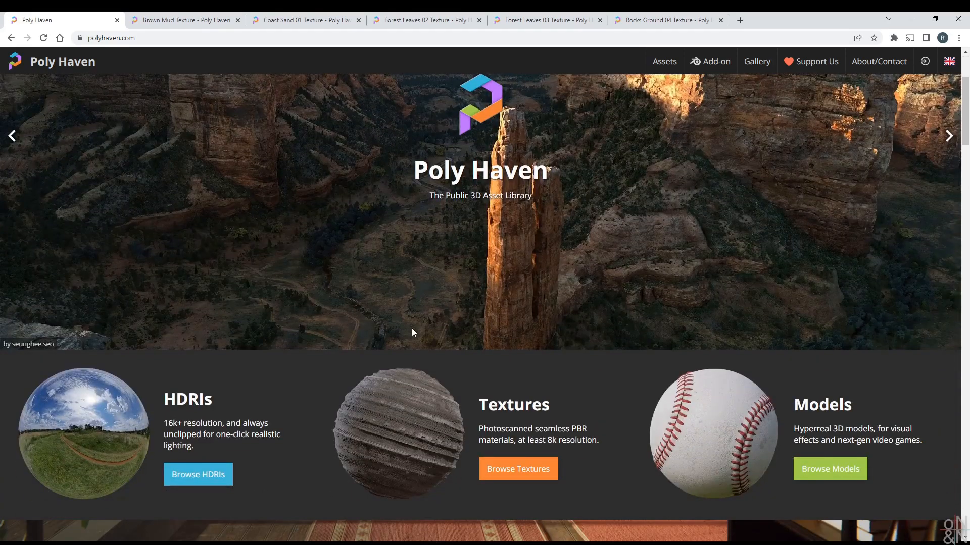
Open the Poly Haven texture library and review the Brown Mud, Coast Sand 01, Forest Leaves 02, Forest Leaves 03 and Rocks Ground 04 pages
left_click(405, 421)
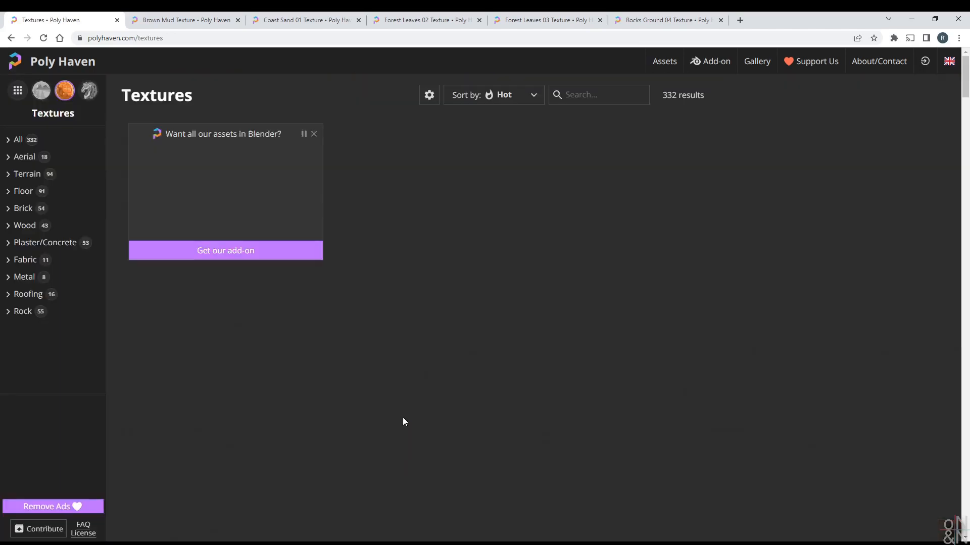
left_click(590, 96)
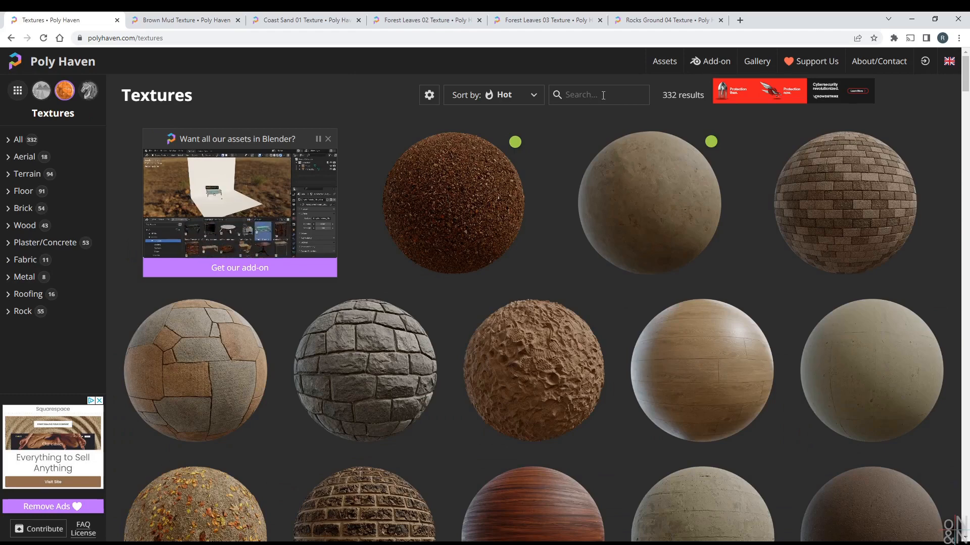
left_click(181, 21)
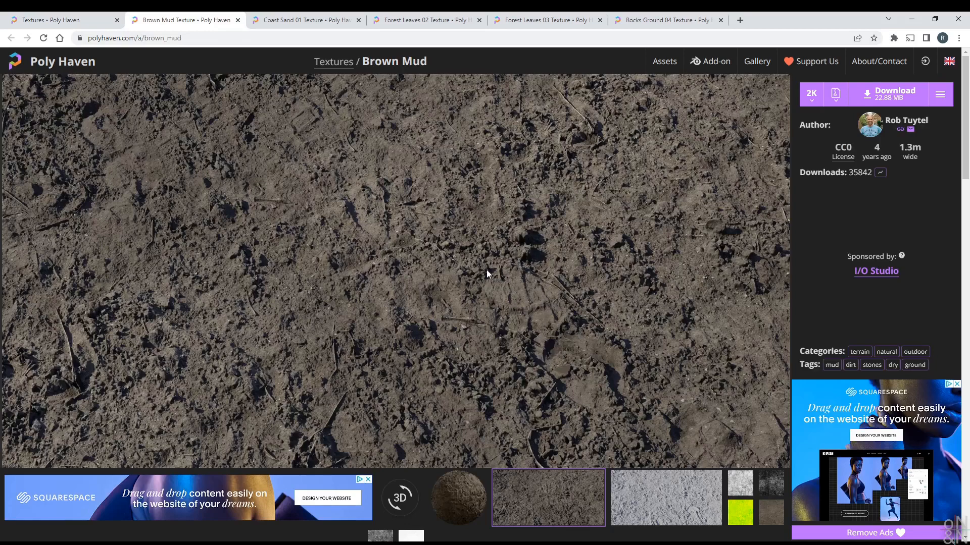
left_click(301, 20)
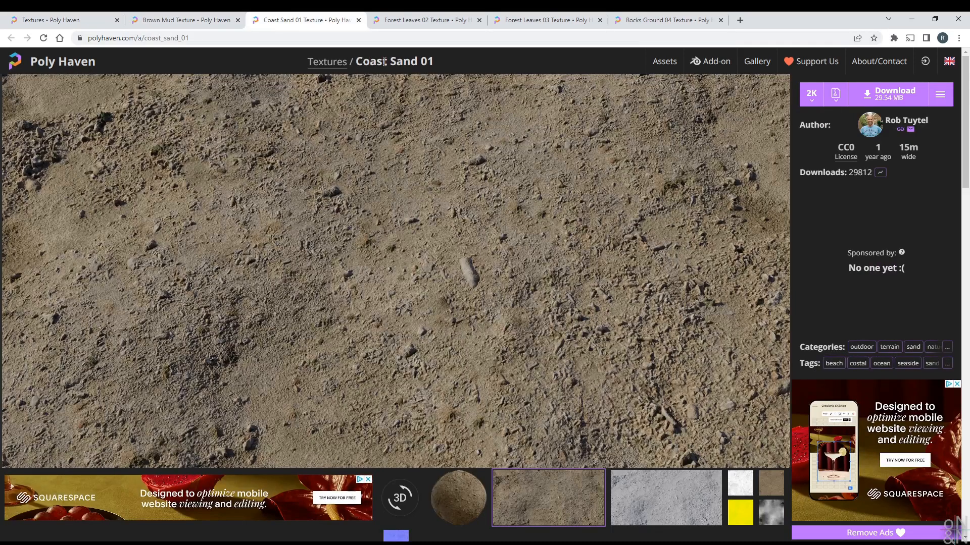
left_click(421, 19)
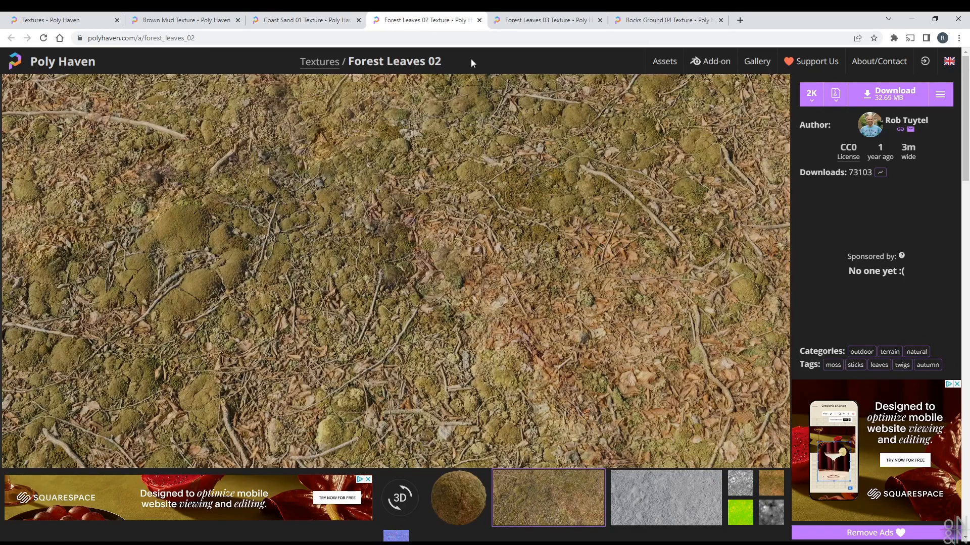
left_click(556, 23)
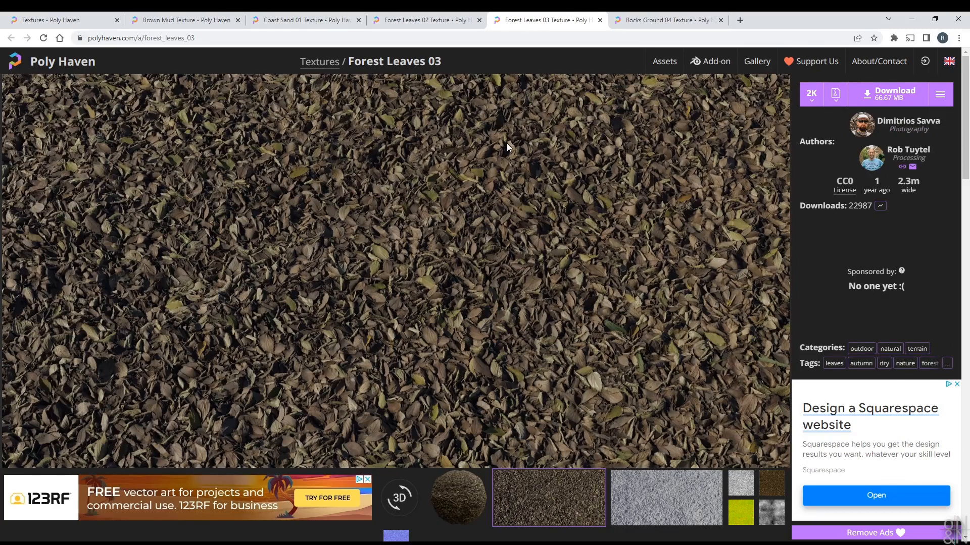
left_click(678, 19)
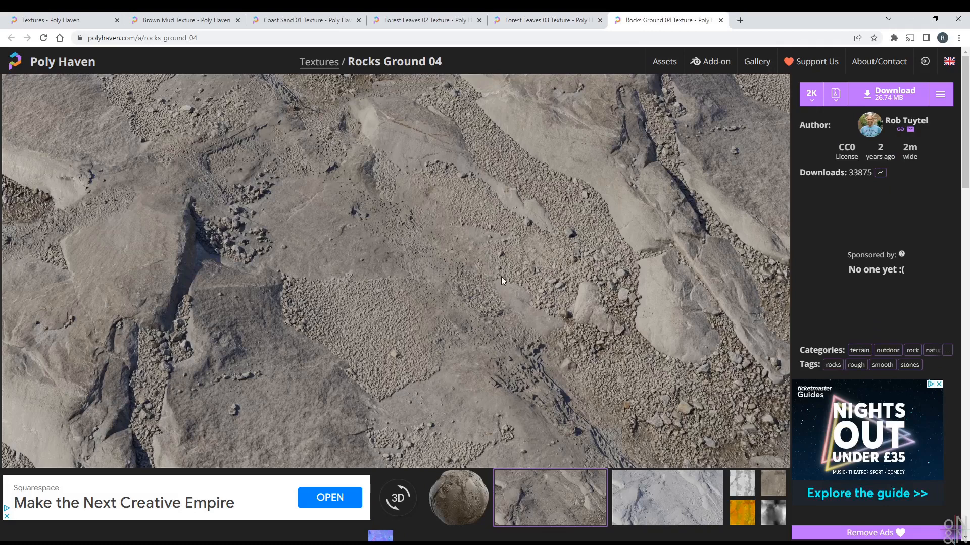
Examine the Rocks Ground 04 download options for resolution, file format and which texture maps the ZIP includes
left_click(813, 100)
left_click(813, 100)
left_click(836, 100)
left_click(850, 157)
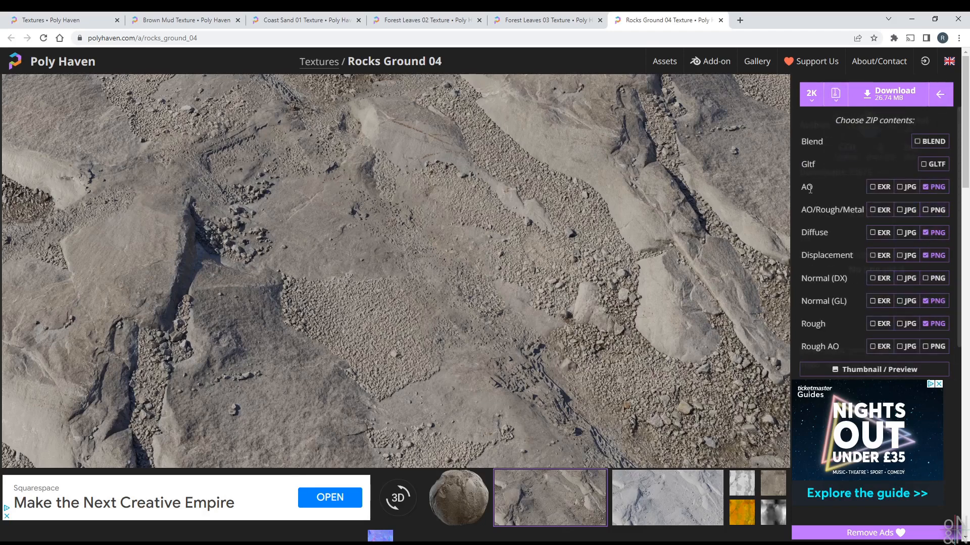
scroll(940, 318, "down", 1)
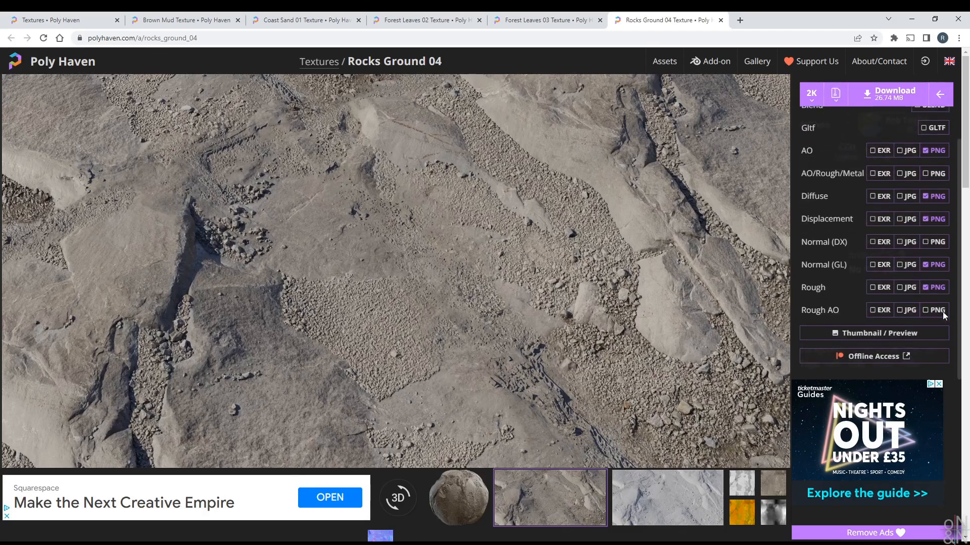
scroll(878, 244, "up", 1)
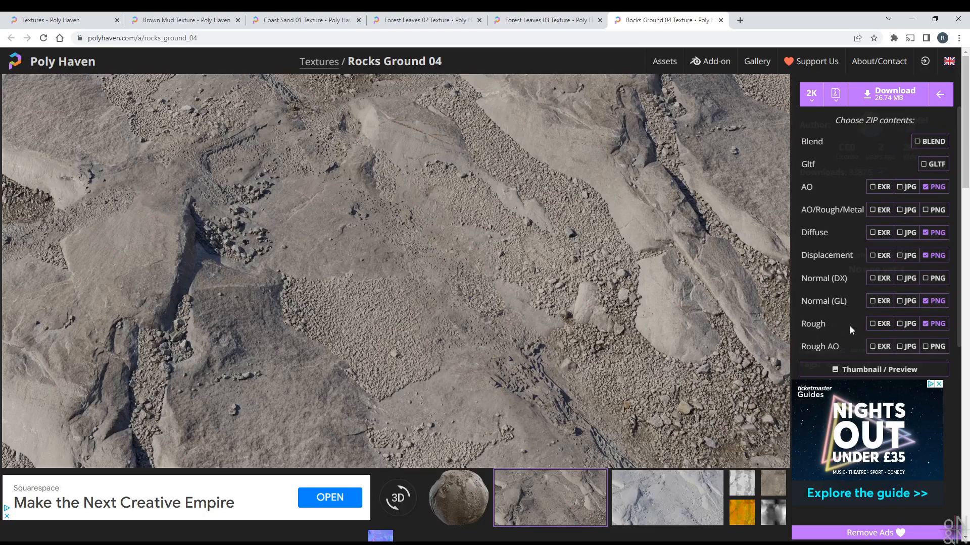
scroll(855, 326, "down", 1)
scroll(853, 297, "up", 1)
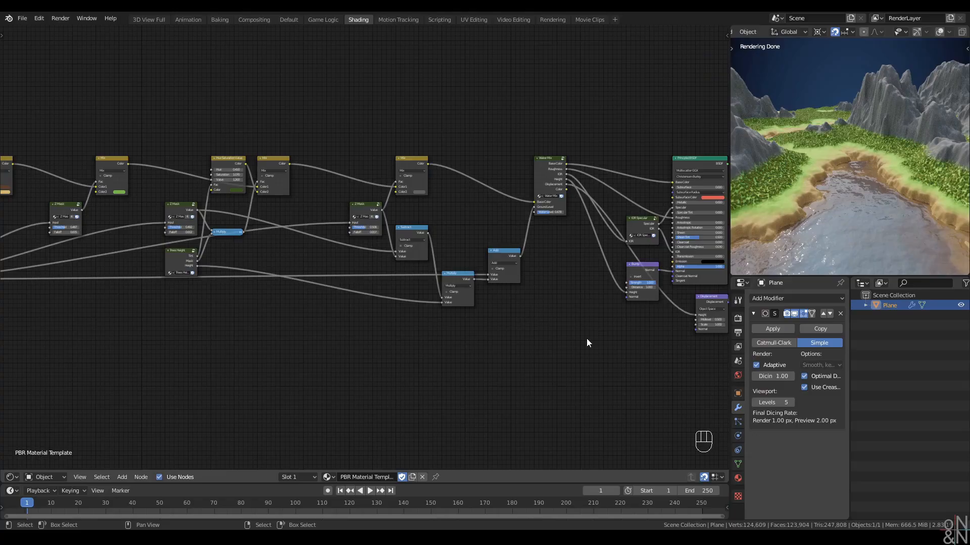
Switch back to Blender and move the Principled BSDF, IOR Specular, Bump, Displacement and Material Output nodes far along X, away from the terrain nodes
scroll(544, 310, "up", 4)
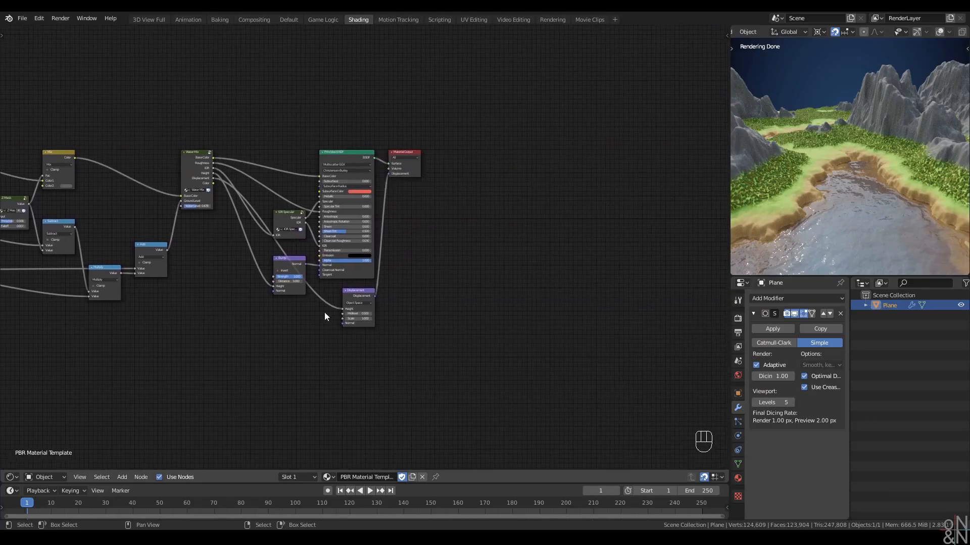
left_click_drag(245, 130, 441, 374)
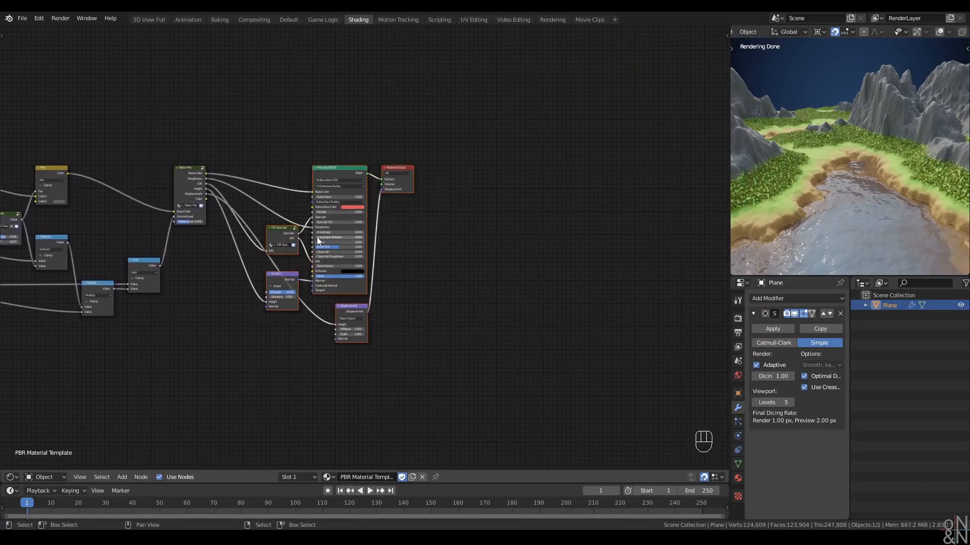
key("g")
key("x")
left_click(617, 332)
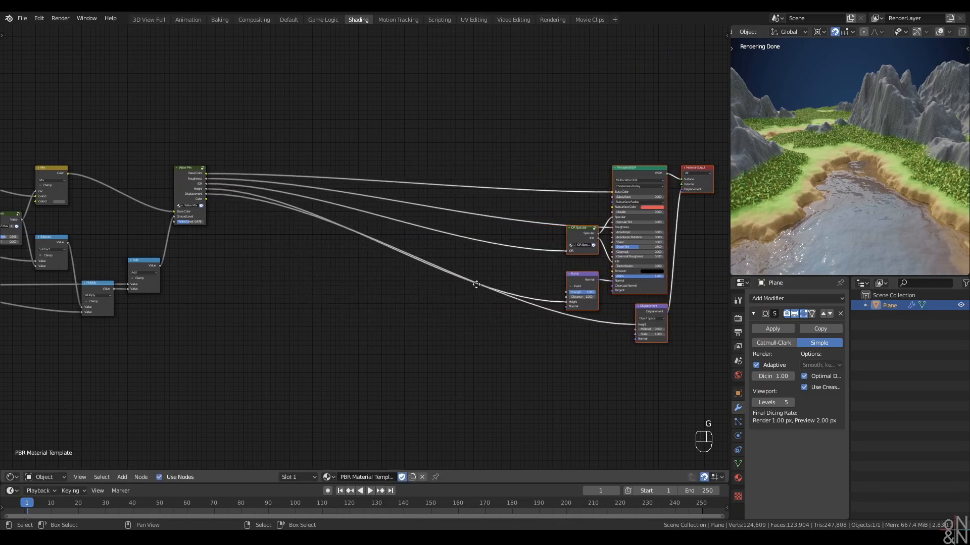
middle_click_drag(476, 285, 266, 278)
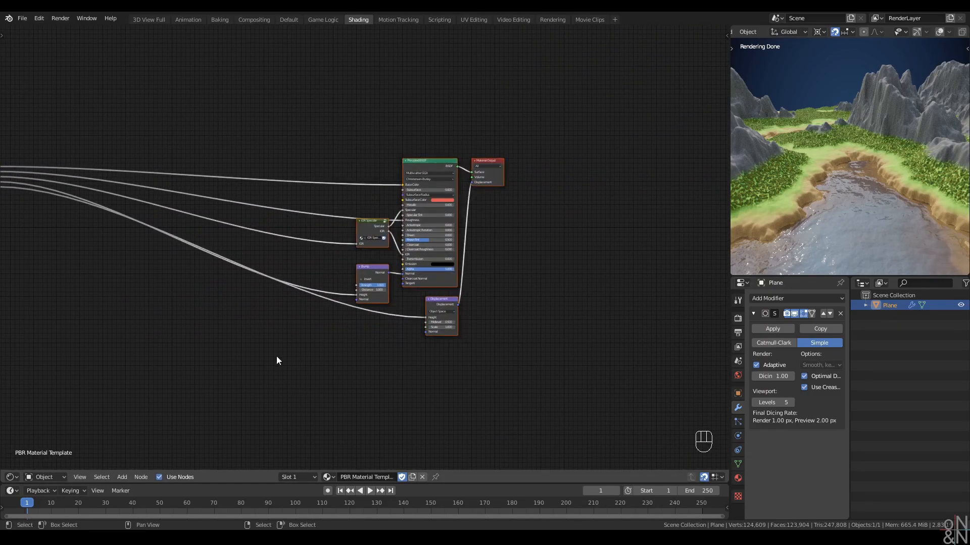
key("g")
key("x")
left_click(483, 400)
Cut all the links running from the terrain nodes to the Principled BSDF, IOR Specular, Bump and Displacement nodes
middle_click_drag(157, 342, 274, 345)
left_click(168, 249)
scroll(168, 249, "up", 2)
middle_click_drag(197, 264, 80, 294)
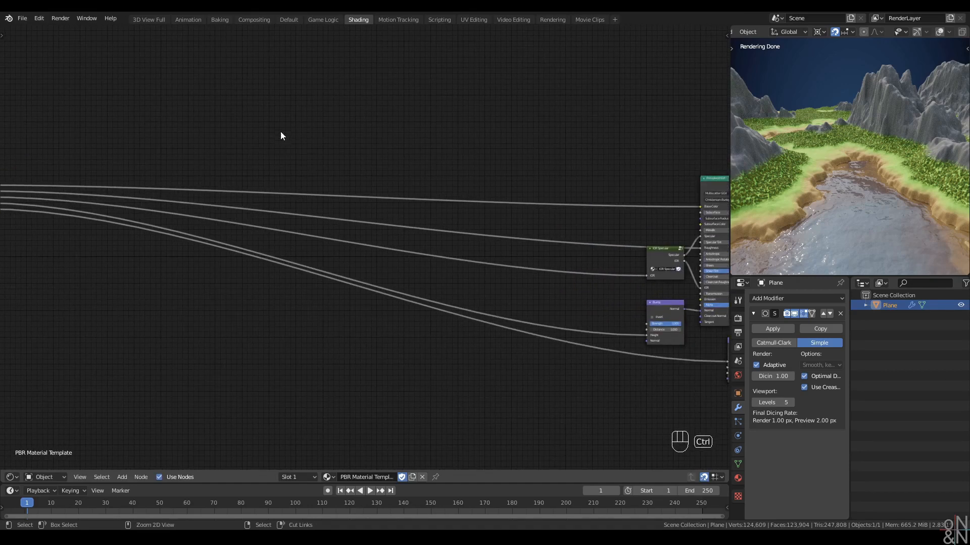
left_click_drag(280, 131, 308, 313, "ctrl")
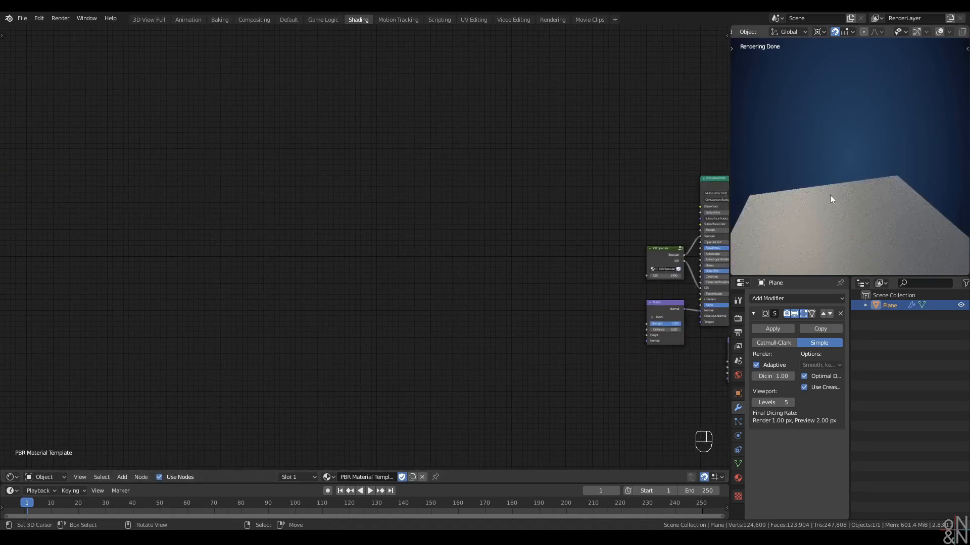
Switch the 3D viewport from rendered to solid shading
key("z")
left_click(845, 192)
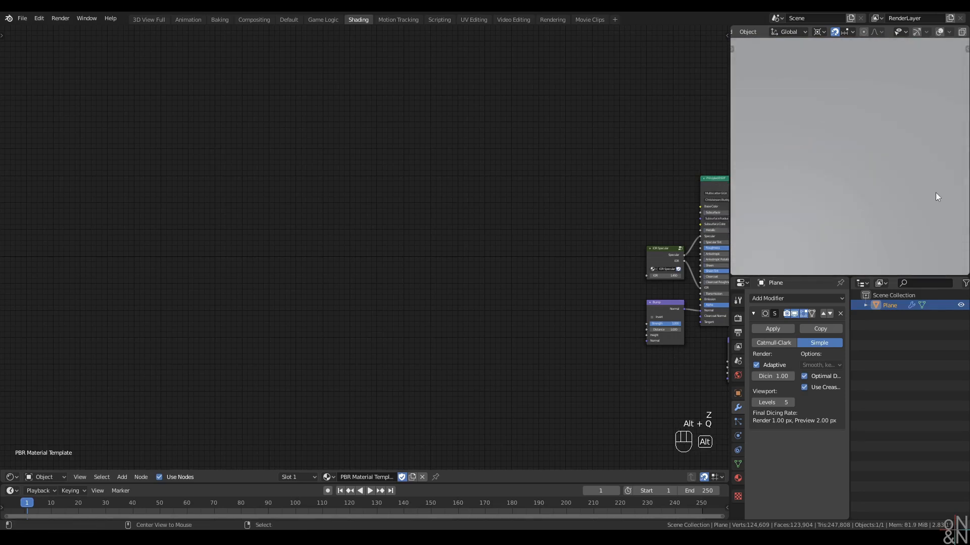
key("alt+q")
key("alt+q")
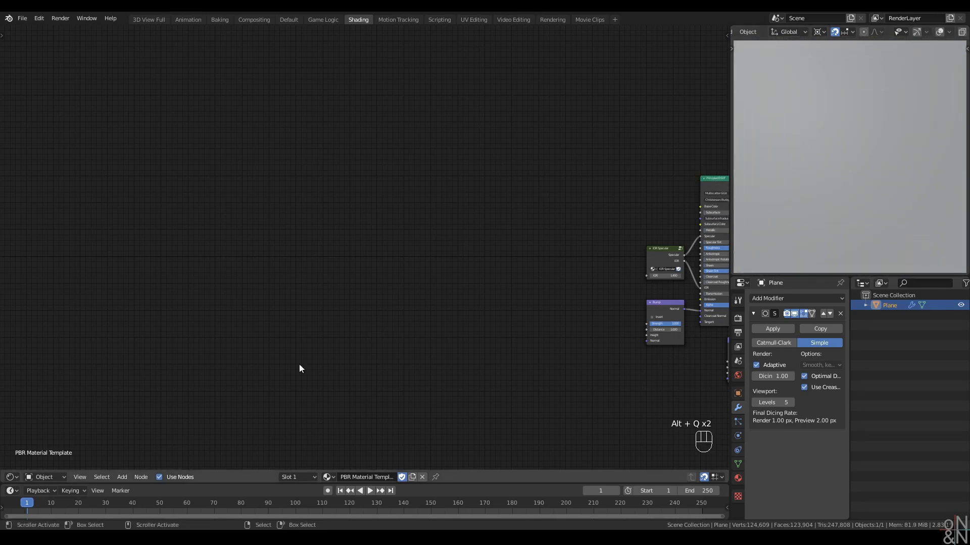
Bring the brown_mud diff, ao, rough, disp and nor_gl 2k images from the Procedural Landscape Textures folder into Blender's shader editor as image nodes
key("alt+Tab")
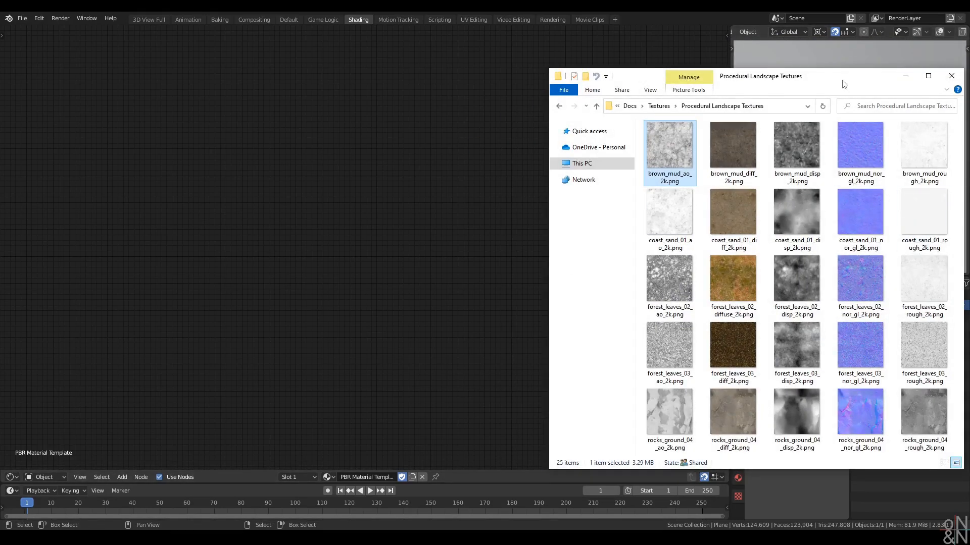
left_click(894, 148)
left_click(684, 127)
left_click(901, 157, "shift")
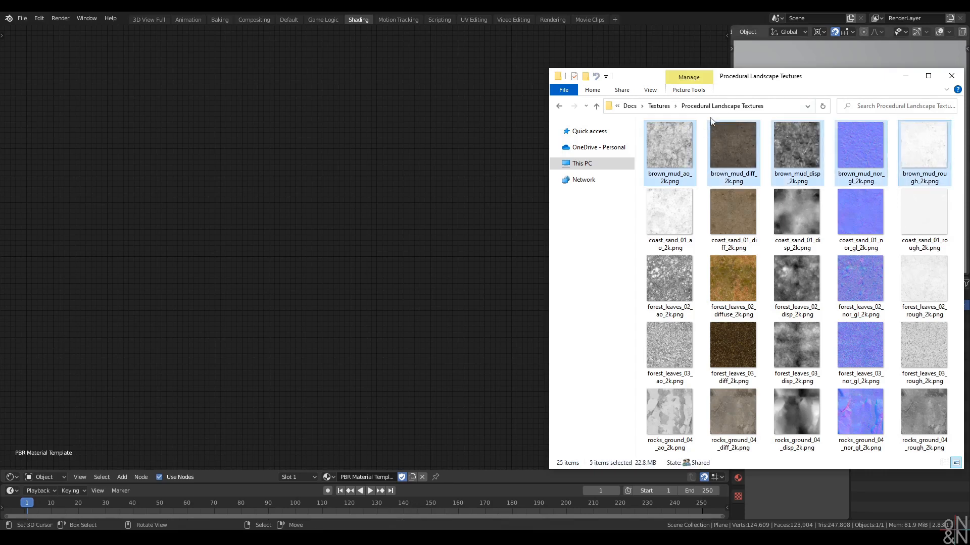
left_click(733, 147)
left_click_drag(733, 147, 324, 41)
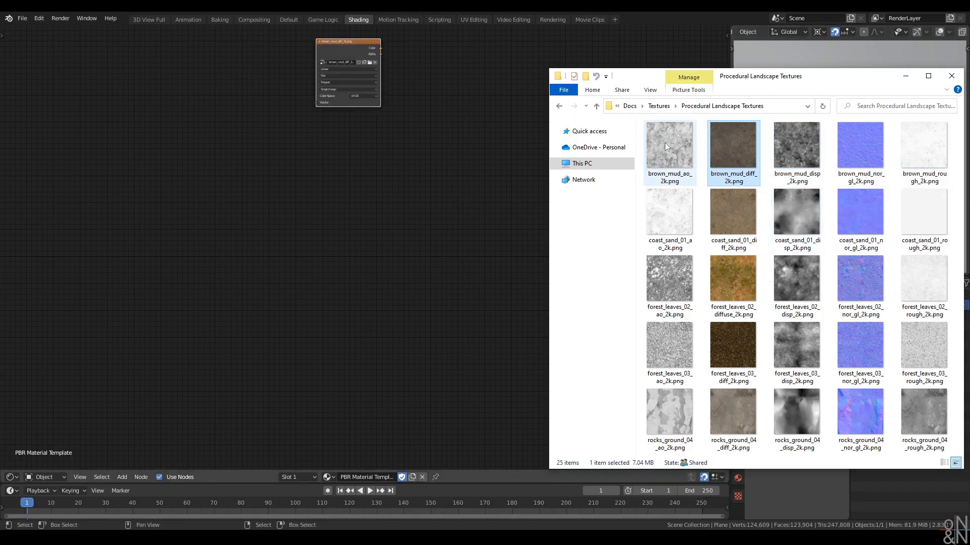
left_click_drag(664, 143, 322, 110)
left_click_drag(925, 147, 486, 203)
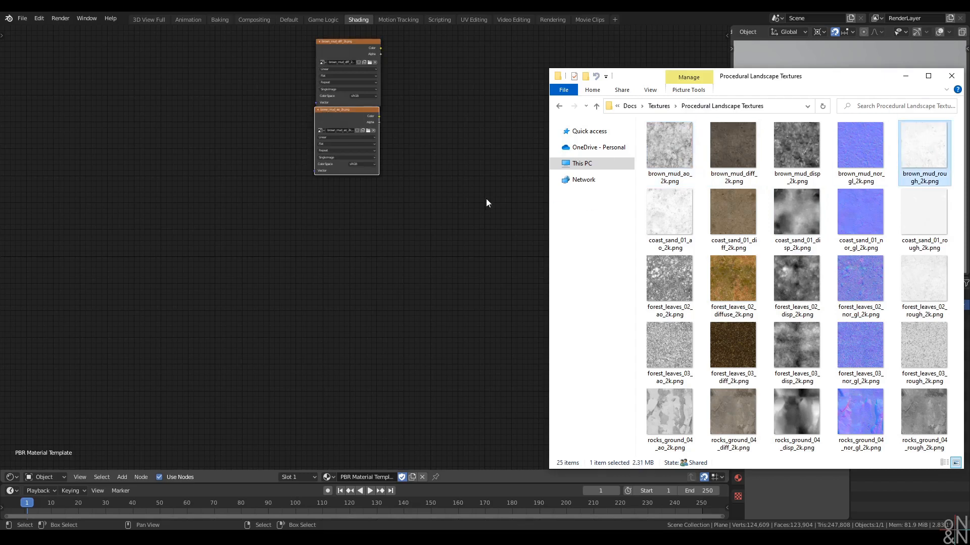
left_click_drag(325, 181, 324, 180)
left_click_drag(797, 146, 323, 249)
left_click_drag(860, 147, 322, 320)
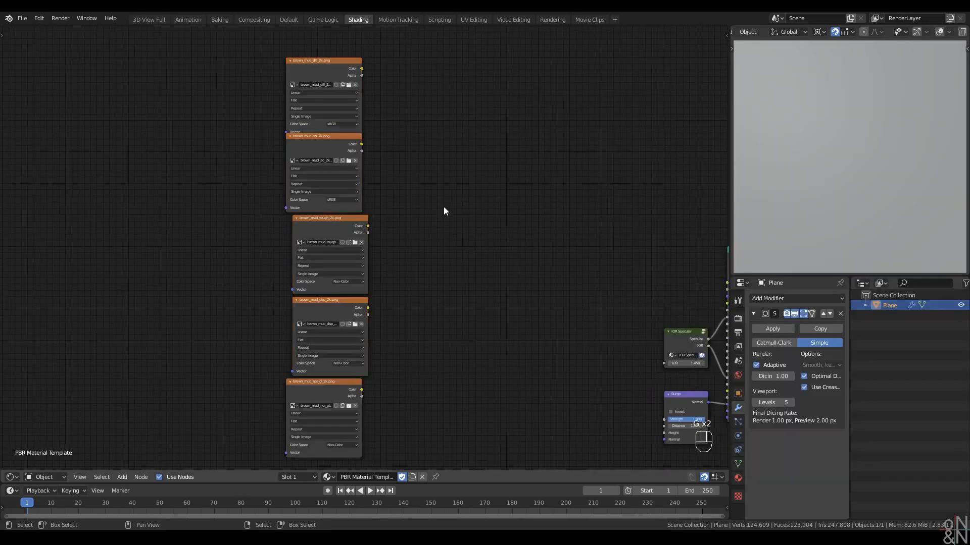
Align the five brown mud texture nodes in one evenly spaced column, ordered diffuse, AO, roughness, displacement and normal
left_click_drag(316, 143, 317, 157)
key("g")
left_click(317, 160)
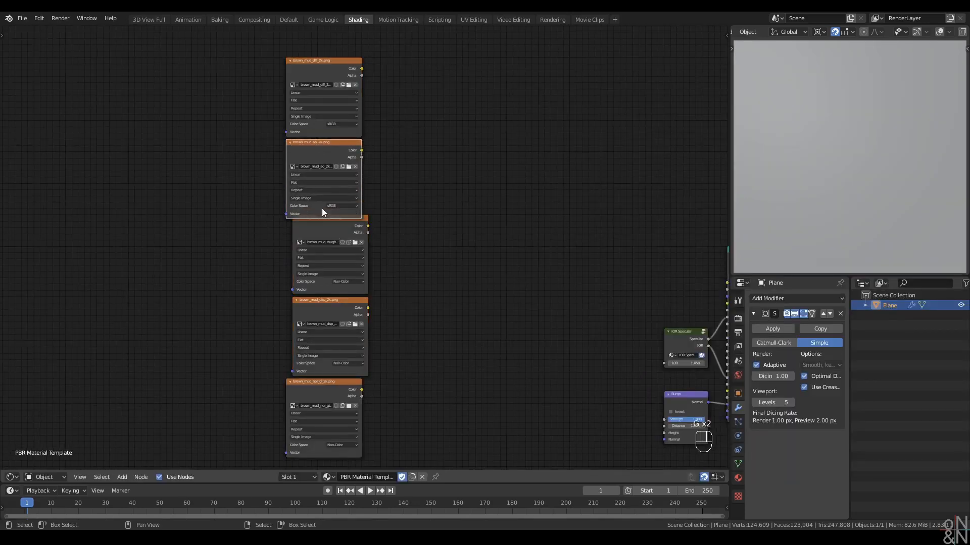
left_click_drag(323, 232, 317, 238)
left_click_drag(317, 319, 311, 326)
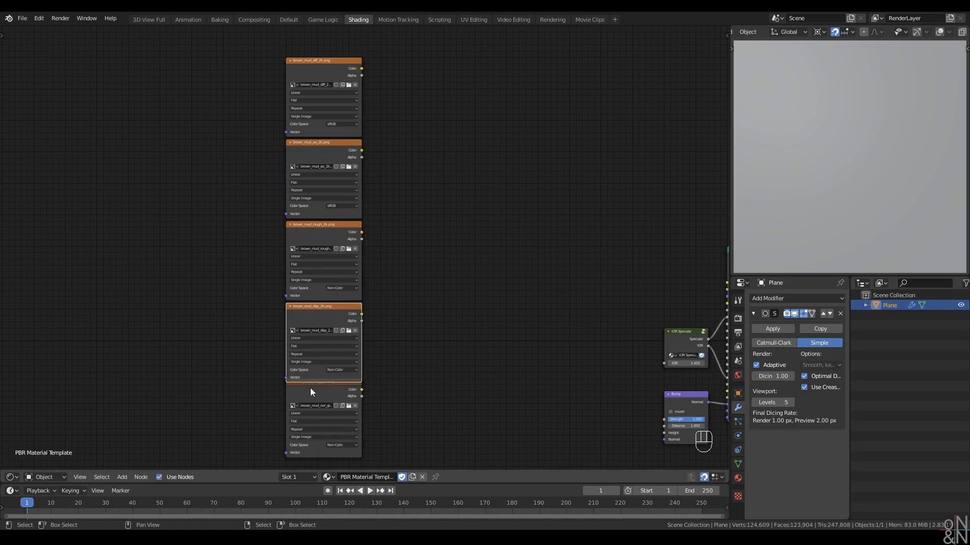
left_click_drag(310, 389, 310, 396)
middle_click_drag(421, 316, 423, 309)
left_click(423, 308)
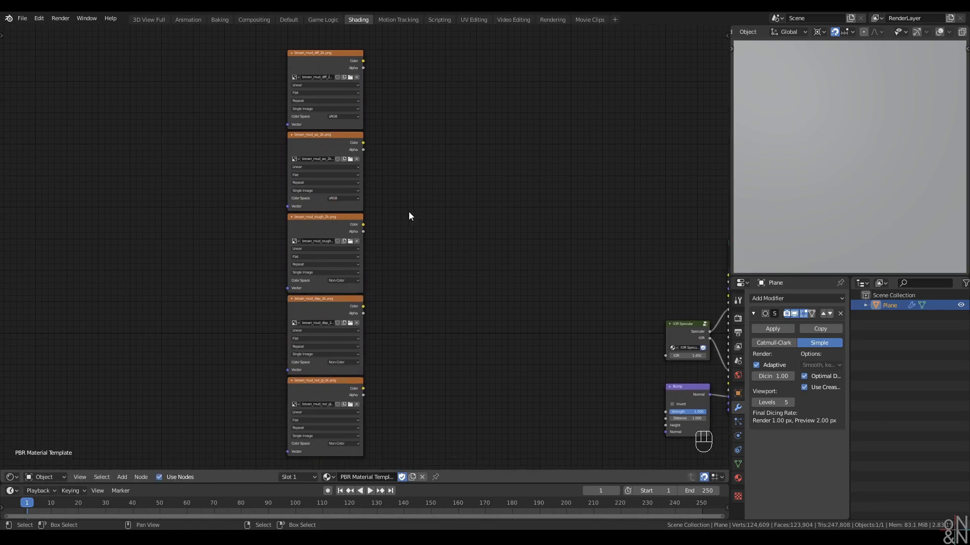
Examine the Color Space setting on each brown mud texture node, from the diffuse map to the normal map
left_click(315, 52)
scroll(416, 219, "up", 2)
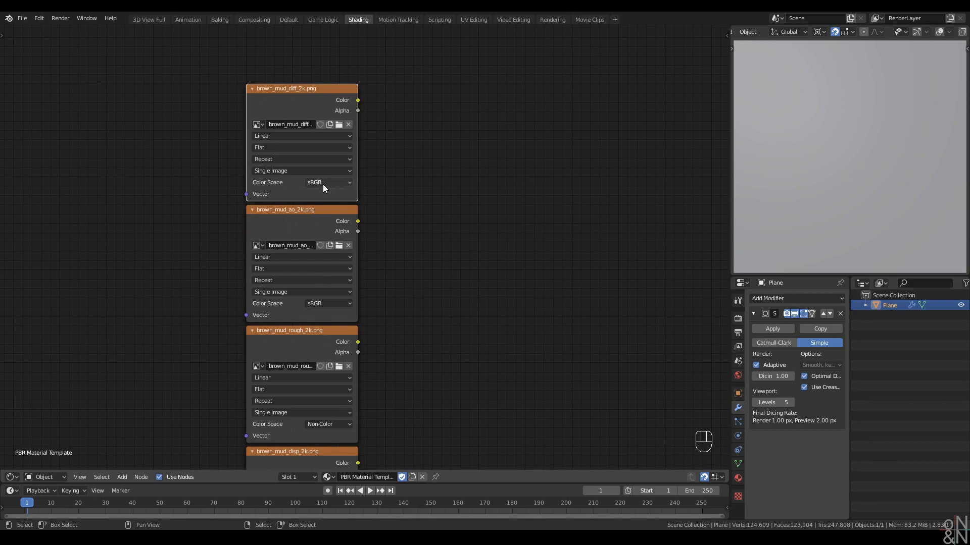
middle_click_drag(384, 316, 395, 123)
middle_click_drag(396, 279, 392, 254)
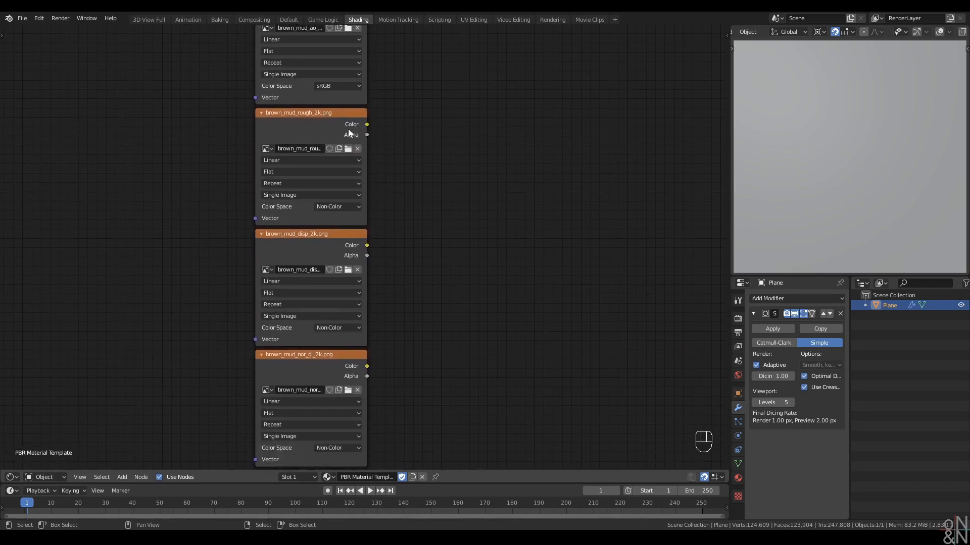
left_click(348, 133)
left_click(339, 234, "shift")
left_click(350, 353, "shift")
middle_click_drag(418, 312, 415, 299)
left_click(331, 193)
left_click(332, 193)
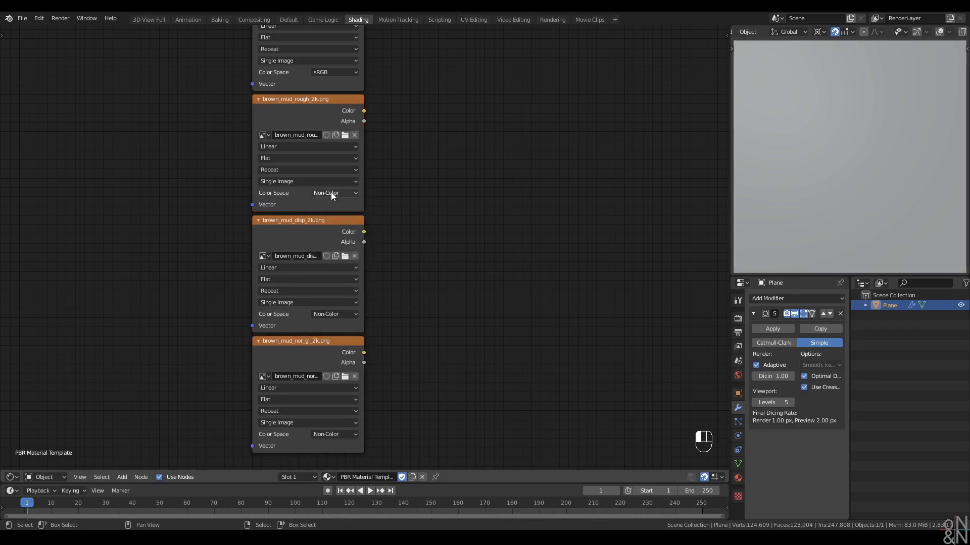
Move the whole column of brown mud texture nodes by 100 in X and -300 in Y, level with the shader nodes
left_click_drag(458, 174, 207, 400)
scroll(514, 203, "down", 4)
middle_click_drag(430, 209, 403, 305)
scroll(413, 270, "down", 1)
middle_click_drag(414, 269, 362, 208)
left_click_drag(372, 57, 139, 353)
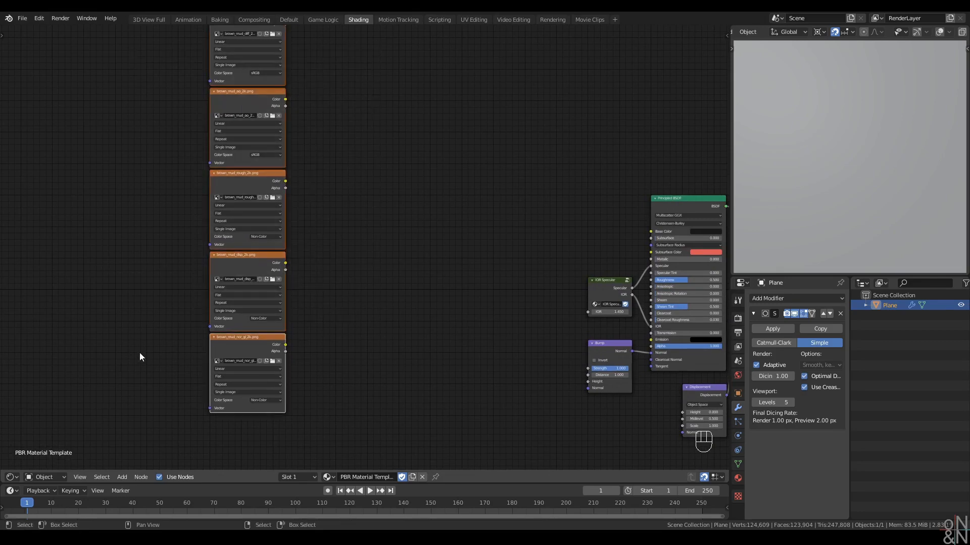
key("g")
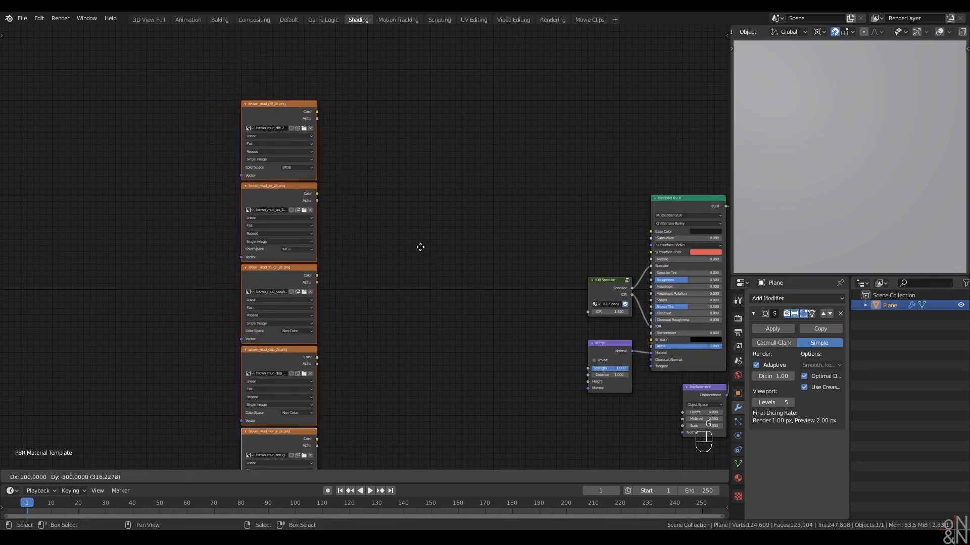
left_click(420, 247)
middle_click_drag(402, 286, 322, 227)
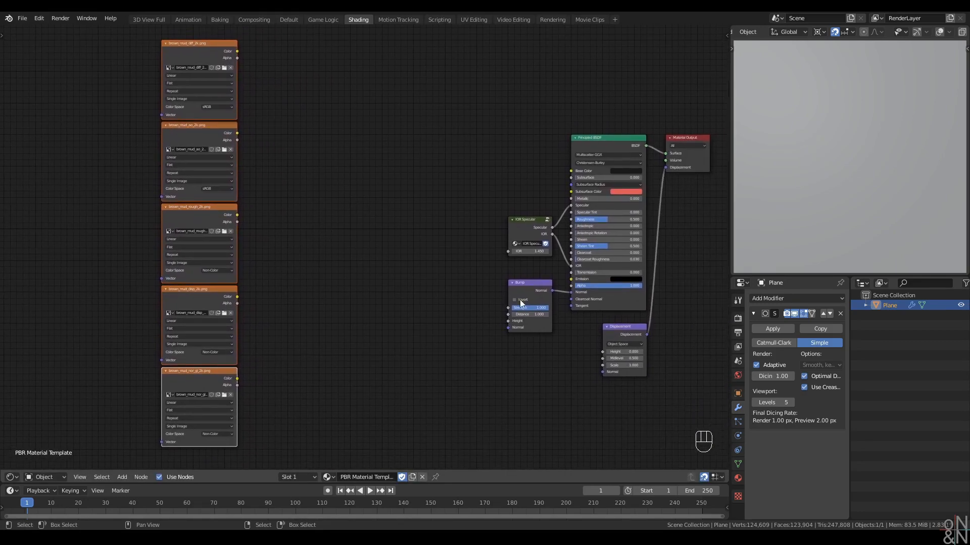
left_click(331, 219)
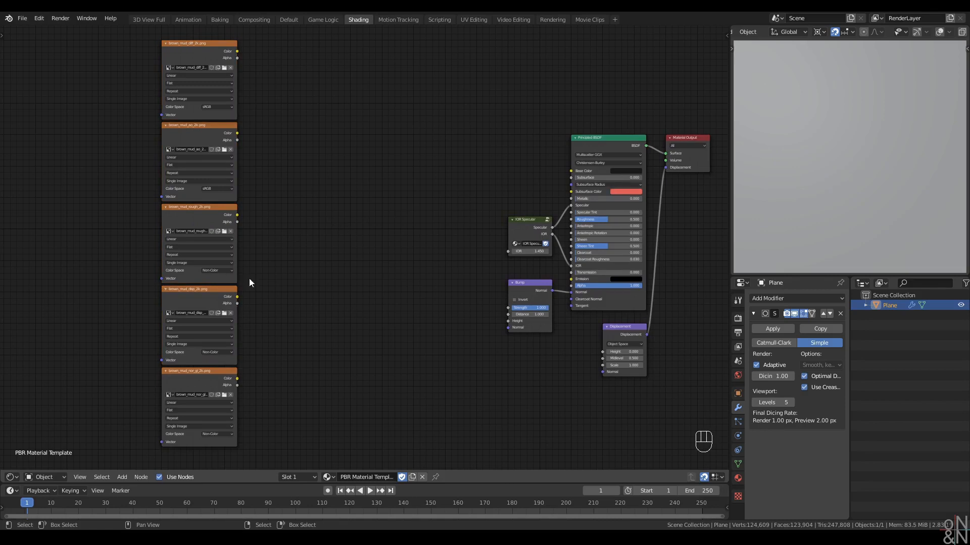
Add a Texture Coordinate node before the texture column and link its Object output to the Vector input of all five textures
middle_click_drag(250, 283, 266, 284)
key("shift+a")
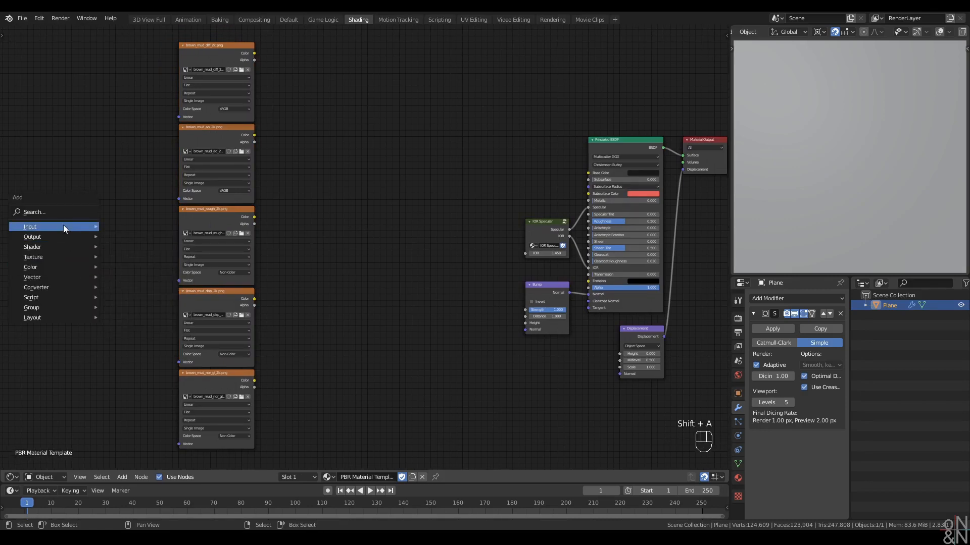
mouse_move(63, 227)
left_click(136, 285)
left_click(85, 216)
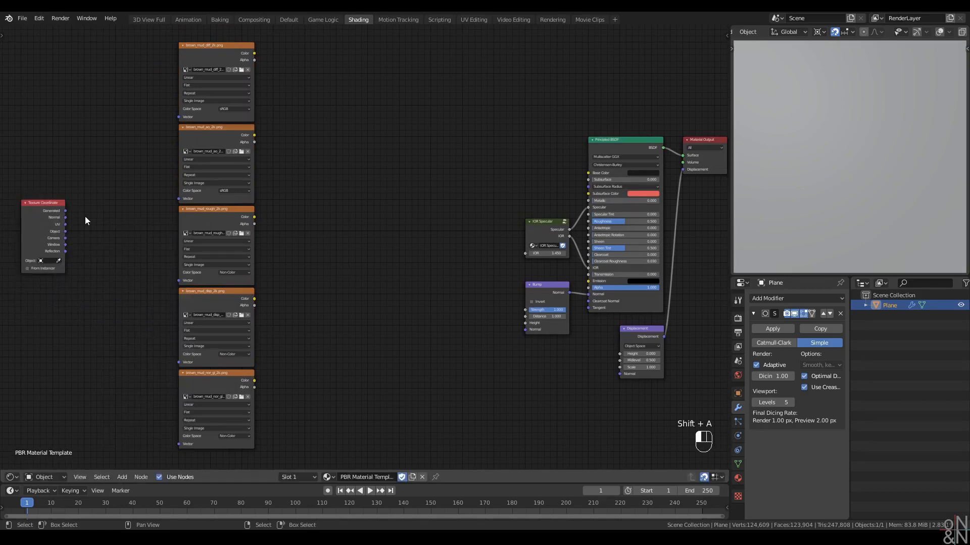
left_click_drag(65, 231, 183, 117)
left_click_drag(65, 231, 179, 199)
left_click_drag(65, 231, 179, 362)
left_click_drag(65, 231, 184, 443)
Add a MixRGB node set to Multiply, with the brown mud diffuse as Color1 and the AO map as Color2
scroll(263, 118, "up", 1)
middle_click_drag(262, 117, 292, 180)
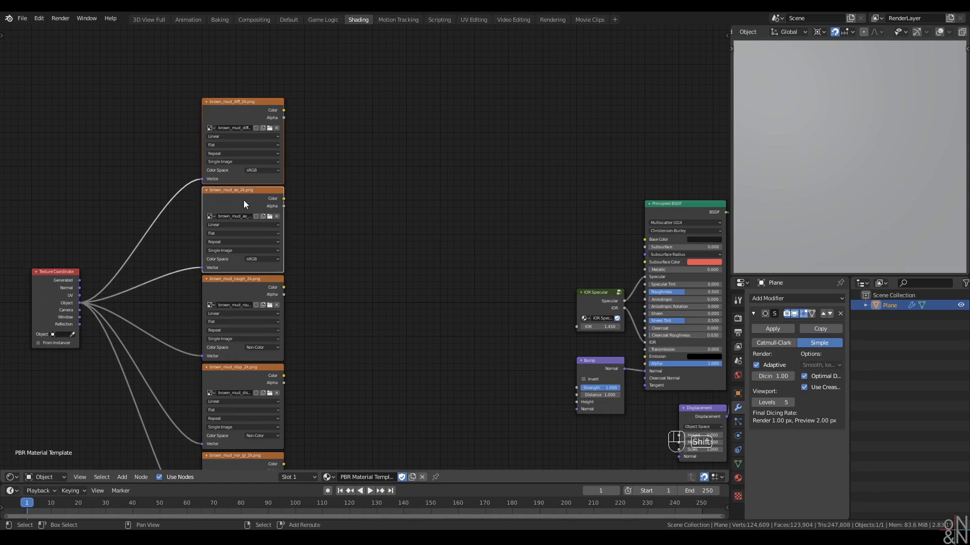
key("shift+a")
mouse_move(348, 250)
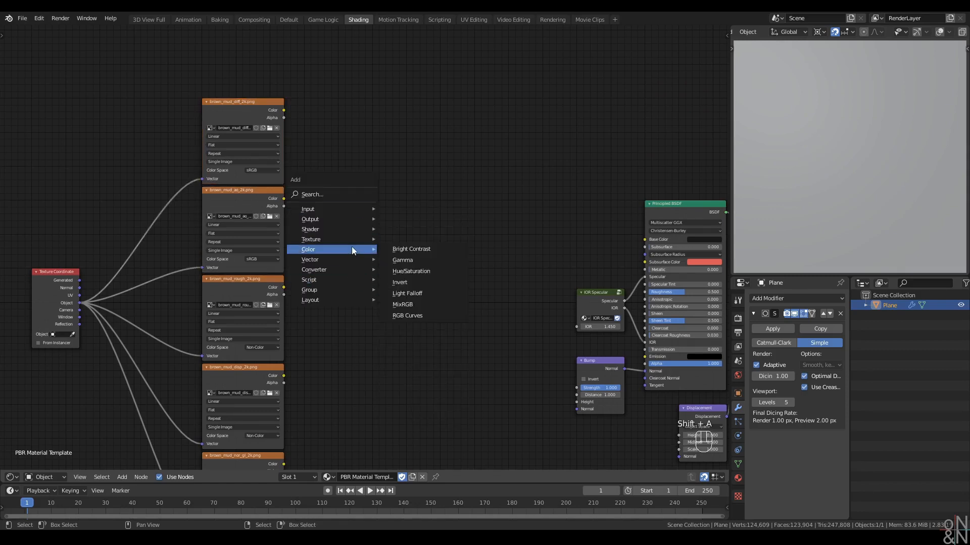
left_click(411, 305)
left_click(305, 101)
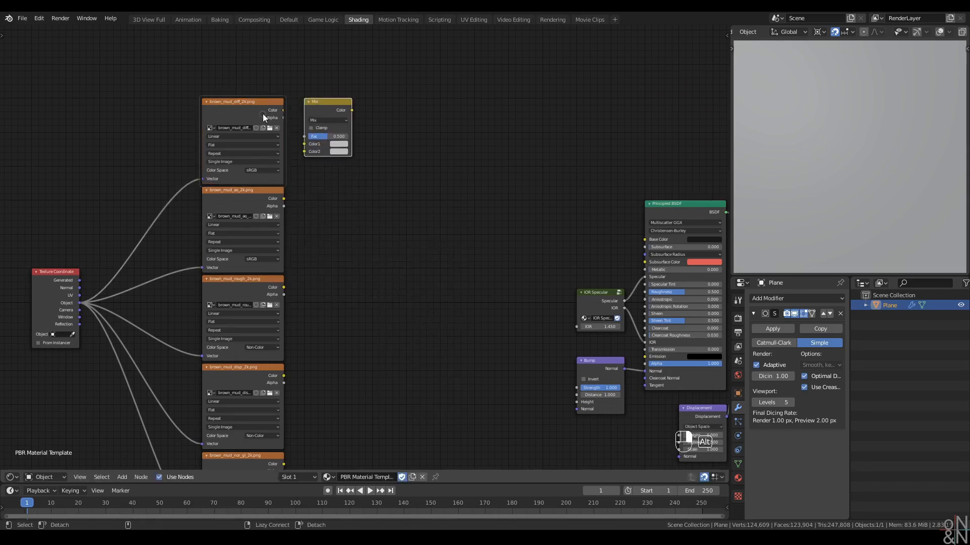
right_click_drag(263, 113, 321, 124, "alt")
right_click_drag(265, 199, 343, 124, "alt")
left_click(329, 120)
left_click(328, 153)
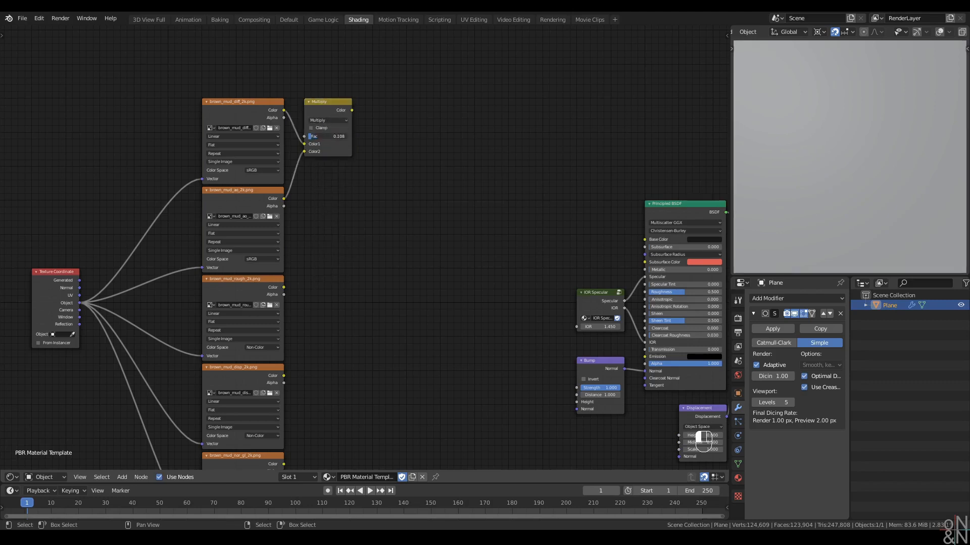
Add a Separate RGB node beside the roughness texture and feed it that texture's Color output
scroll(347, 242, "down", 5, "shift")
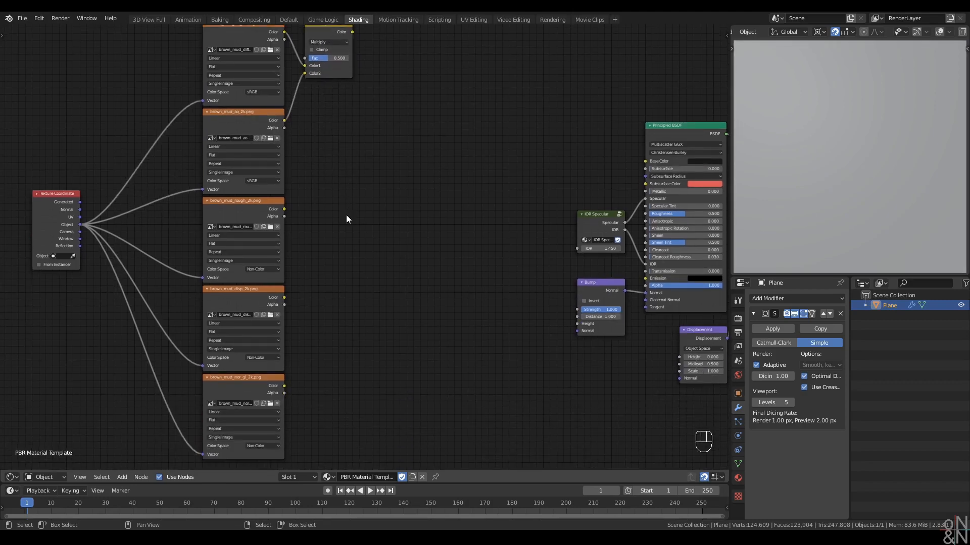
left_click(259, 214)
left_click(259, 301, "shift")
left_click(345, 241)
key("shift+a")
mouse_move(310, 261)
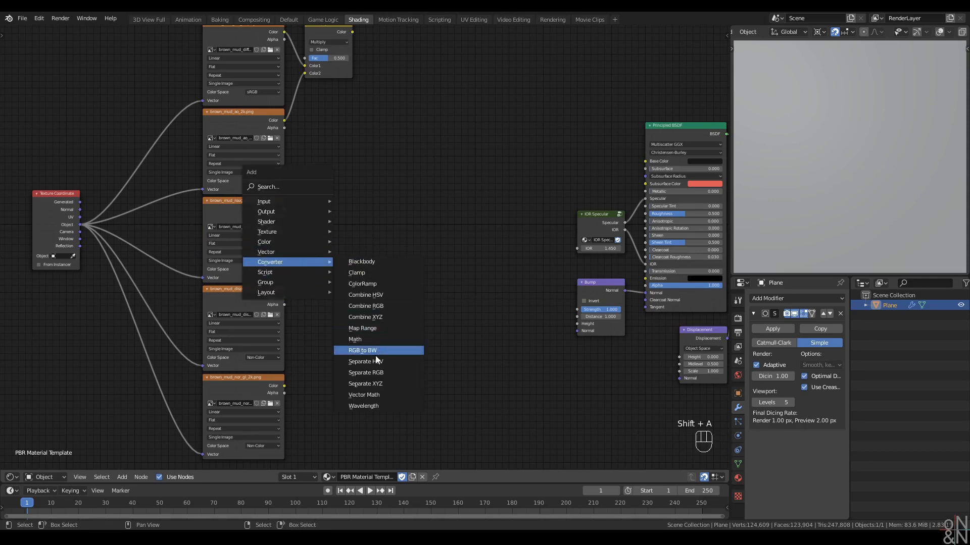
left_click(365, 373)
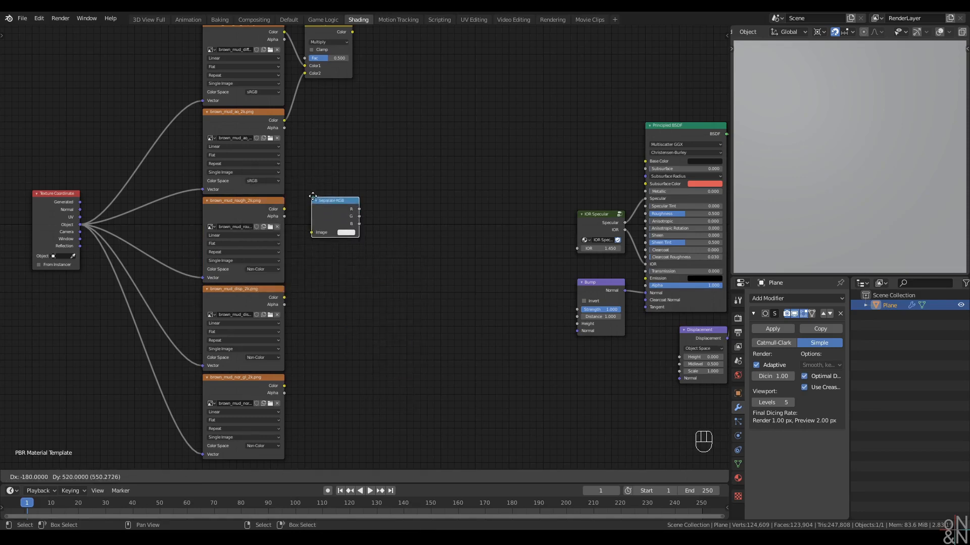
right_click_drag(255, 216, 330, 211, "alt")
Duplicate the Separate RGB node beside the displacement texture and feed it that texture's Color output
key("shift+d")
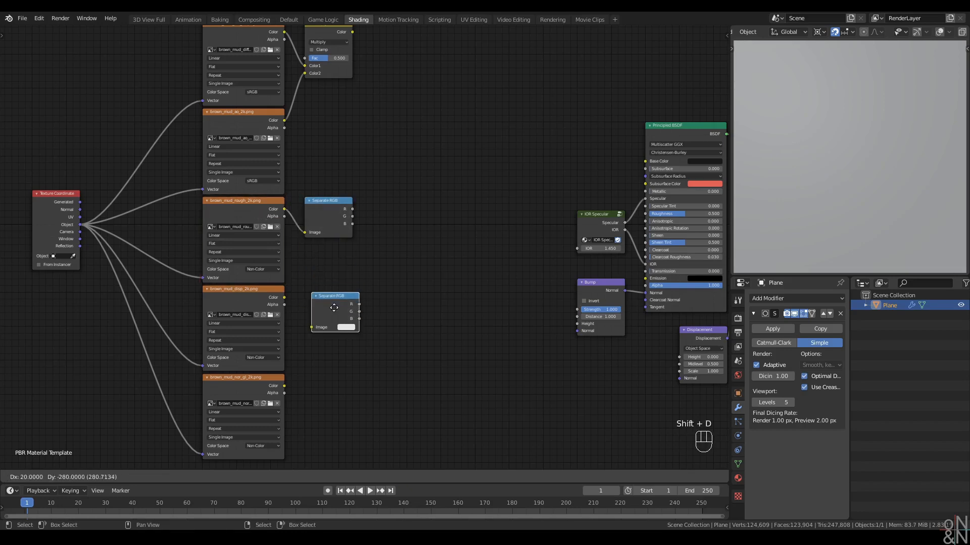
left_click(326, 299)
right_click_drag(218, 292, 392, 308, "alt")
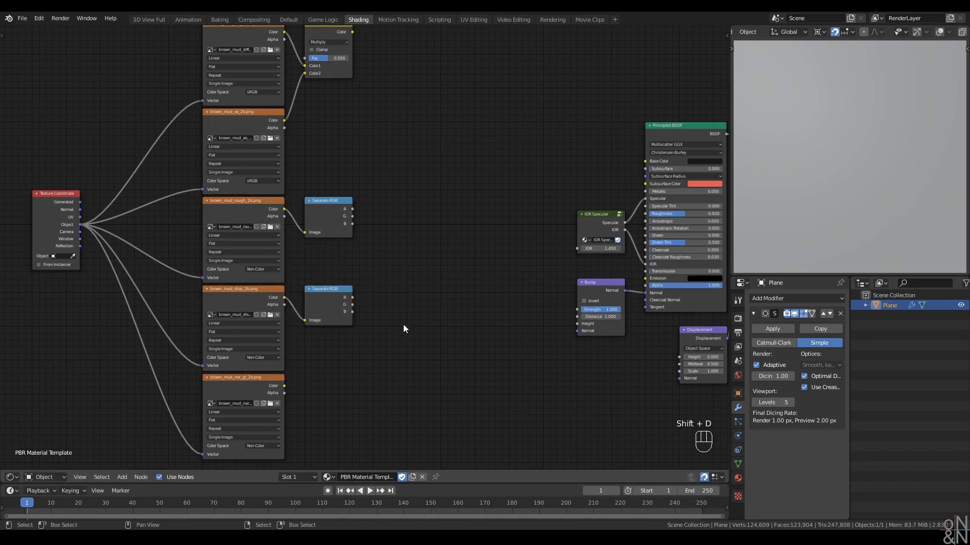
Add a Normal Map node before the Bump node and link its Normal output to the Bump node's Normal input
left_click(295, 383)
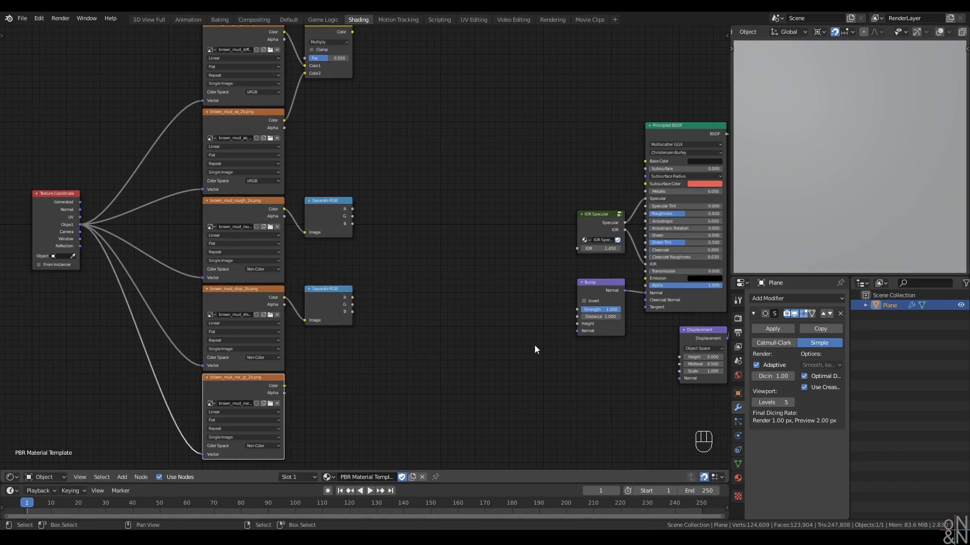
key("shift+a")
mouse_move(484, 350)
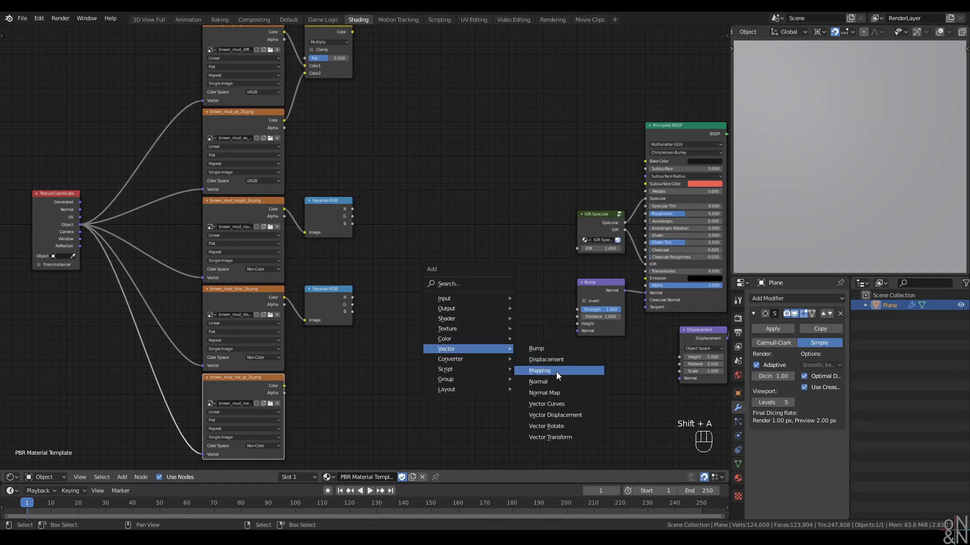
left_click(556, 393)
left_click(501, 330)
right_click_drag(525, 333, 590, 331, "alt")
left_click_drag(512, 335, 526, 331)
left_click_drag(535, 291, 595, 341)
left_click_drag(590, 284, 590, 291)
left_click(521, 268)
Link the Multiply color to the Principled BSDF's Base Color and the roughness map's R channel to its Roughness
key("Home")
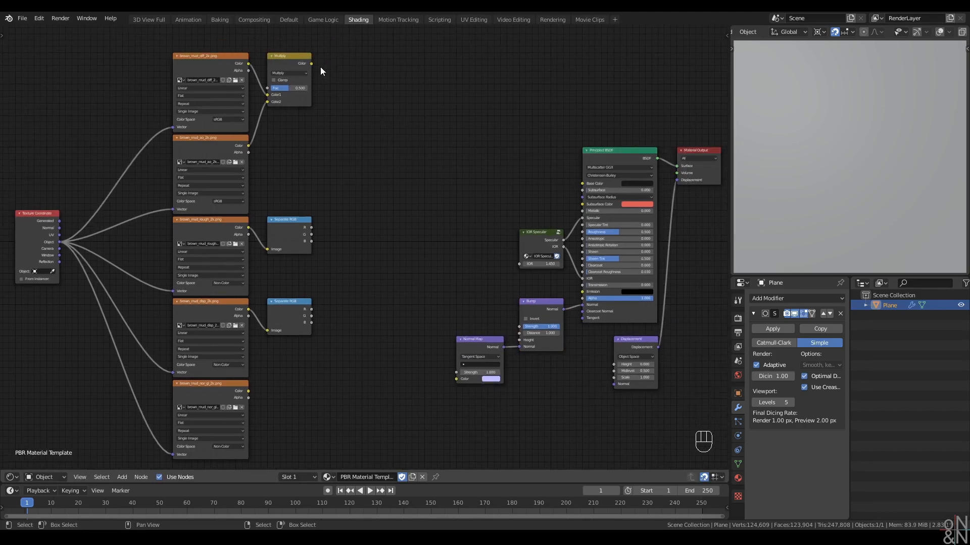
left_click_drag(311, 64, 567, 185)
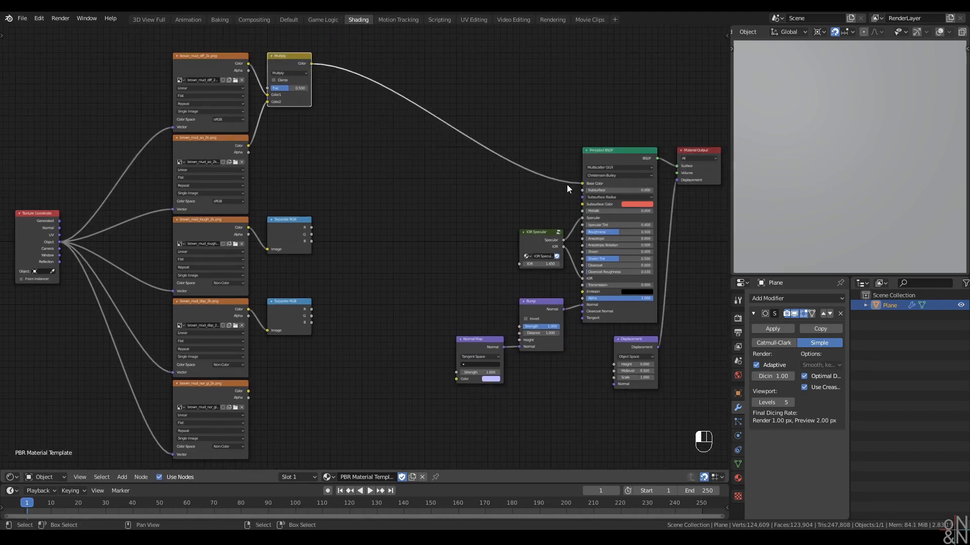
left_click(332, 228)
left_click_drag(312, 228, 581, 234)
Link the displacement map's R channel to the Displacement node's Height and the normal texture's Color to the Normal Map node's Color
left_click(324, 321)
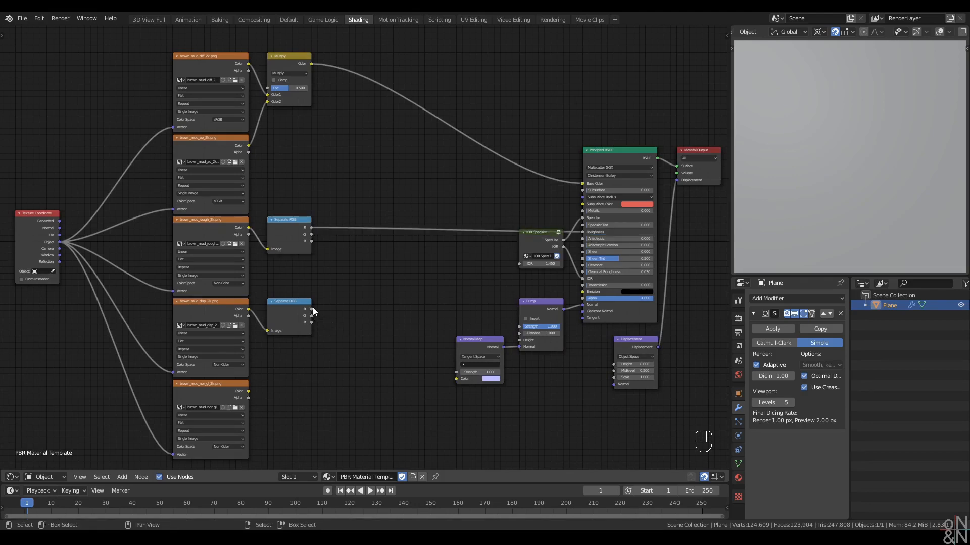
left_click_drag(312, 309, 610, 365)
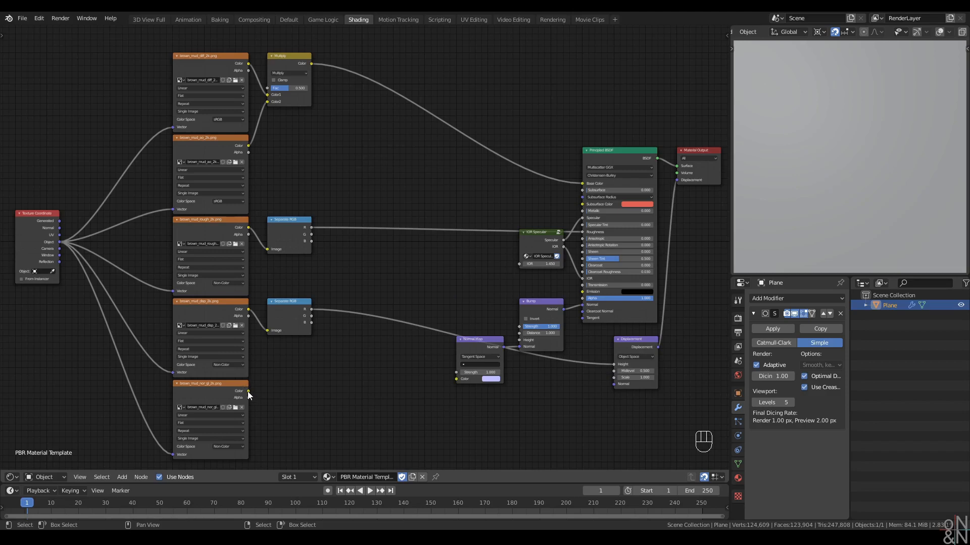
left_click_drag(248, 392, 457, 380)
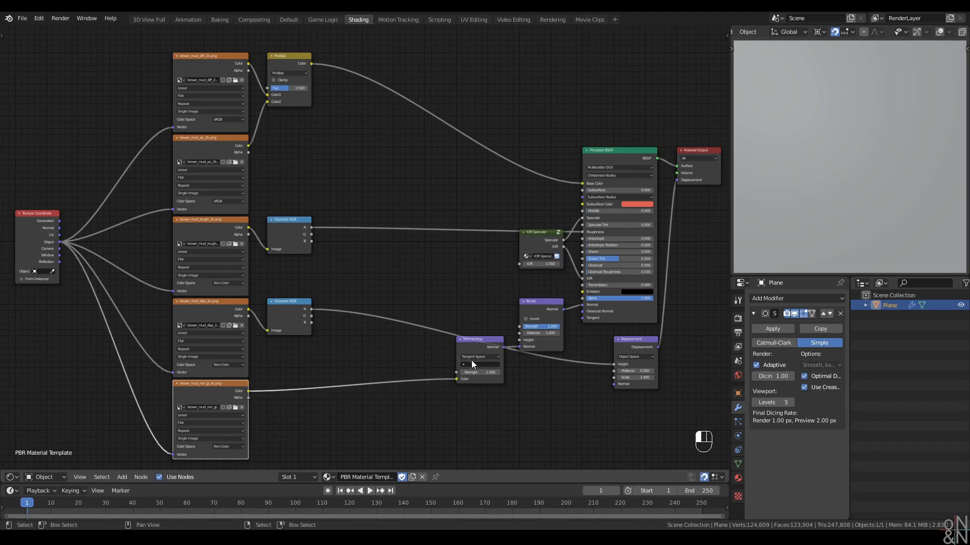
left_click(480, 339)
left_click(533, 392)
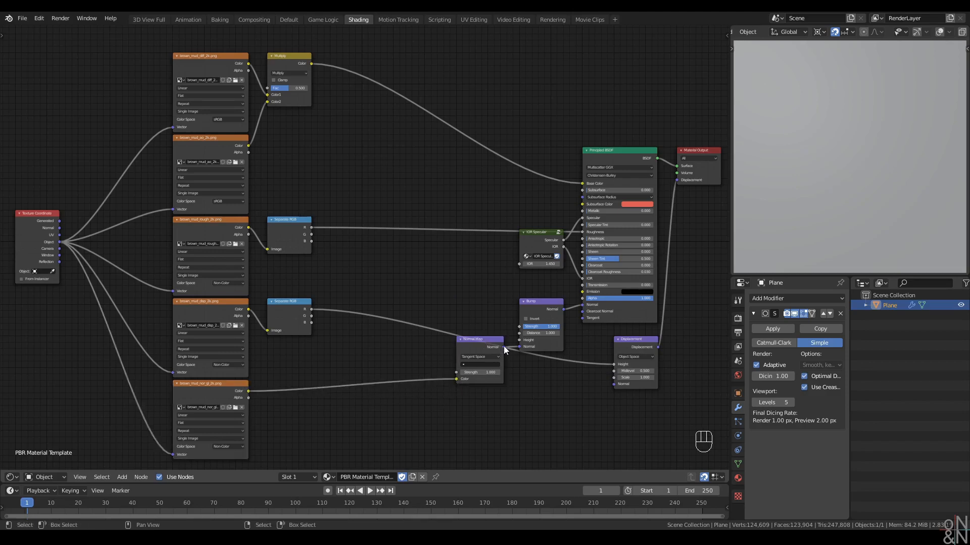
left_click_drag(503, 346, 532, 348)
left_click_drag(565, 317, 583, 305)
Switch the 3D viewport to Rendered shading to preview the displaced plane
key("z")
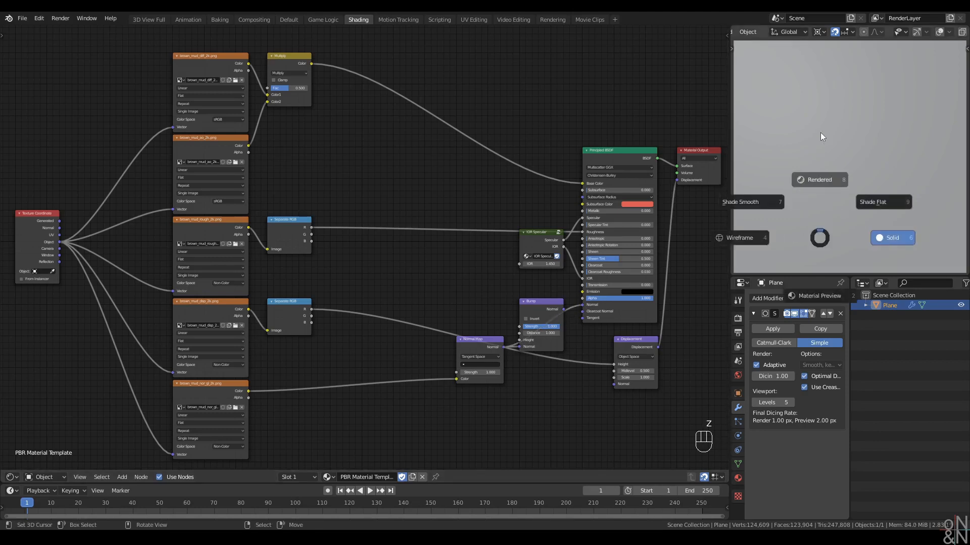
left_click(821, 133)
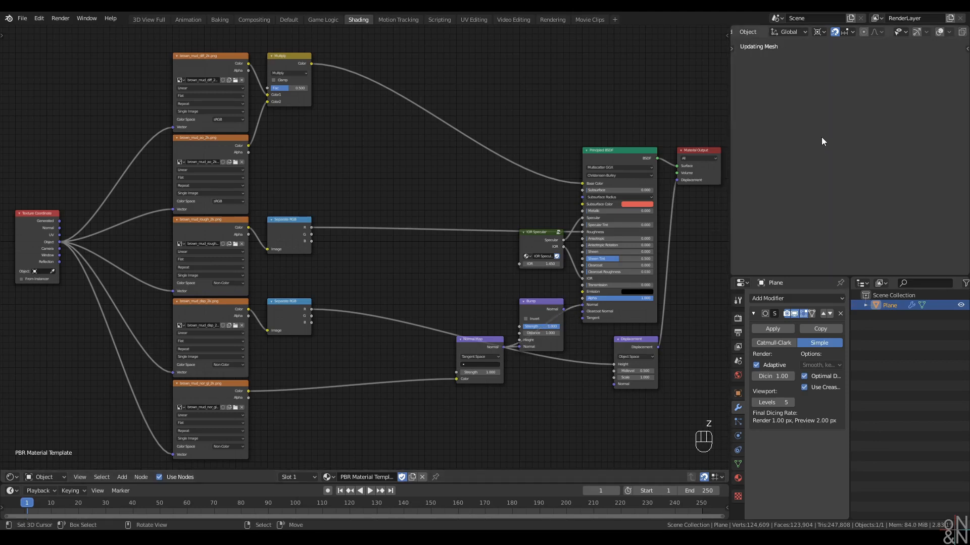
middle_click_drag(821, 137, 836, 114)
scroll(838, 137, "up", 3)
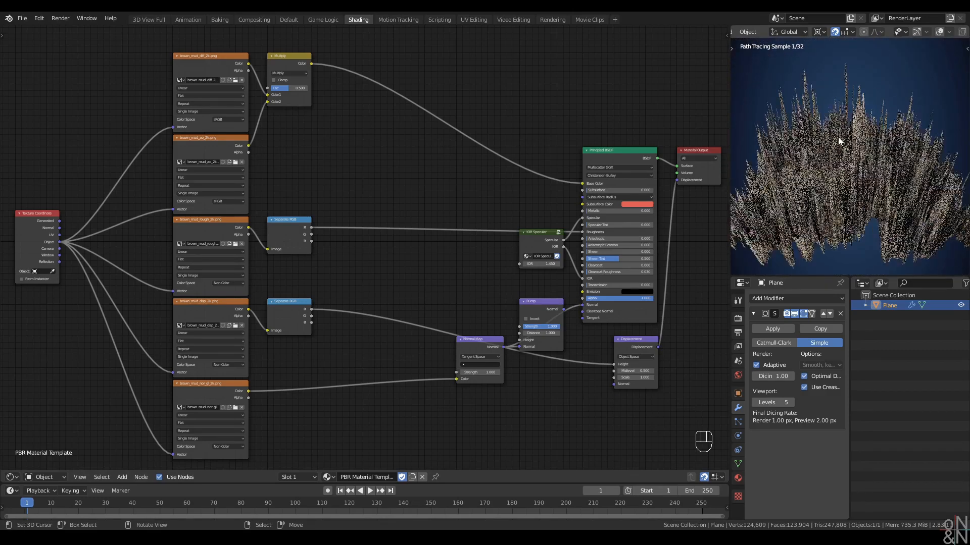
scroll(840, 131, "down", 1)
Insert a Math node set to Multiply with value 0.15 on the link from the displacement map's R channel to the Displacement Height
left_click(626, 342)
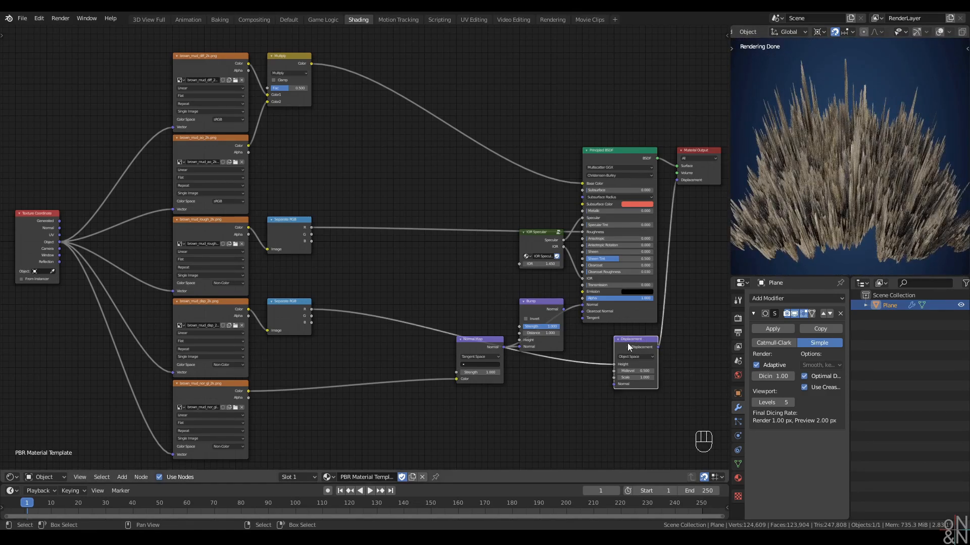
left_click(301, 320)
middle_click_drag(338, 332, 319, 320)
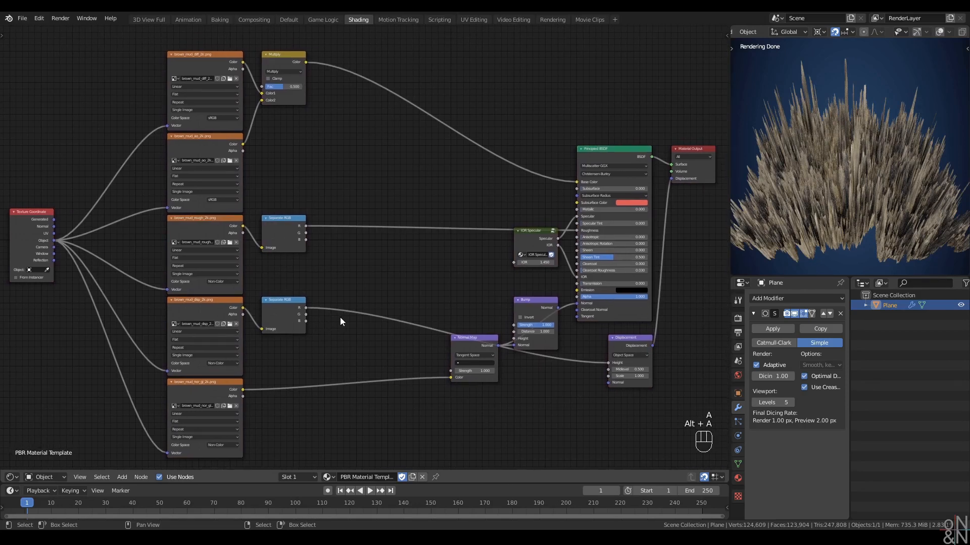
key("shift")
key("q")
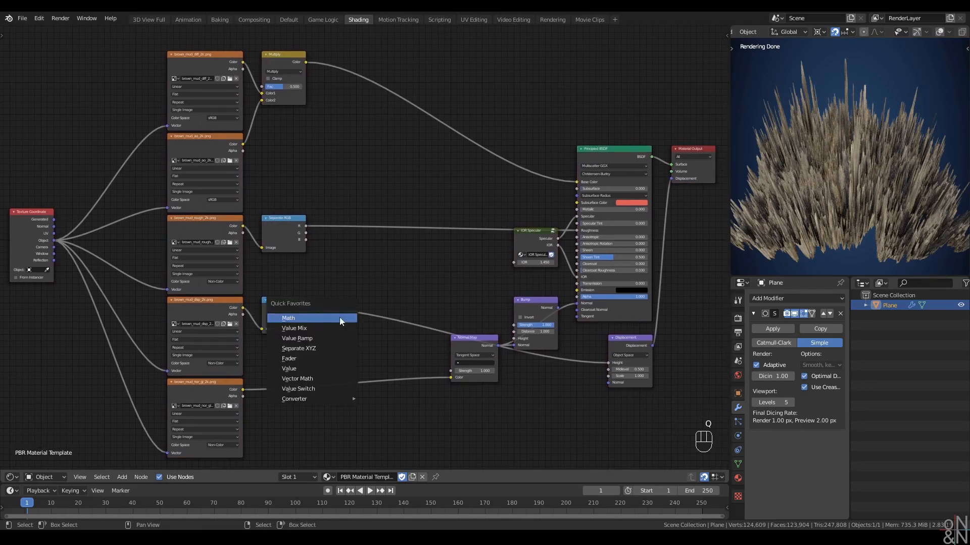
left_click(340, 318)
left_click(330, 303)
left_click(343, 317)
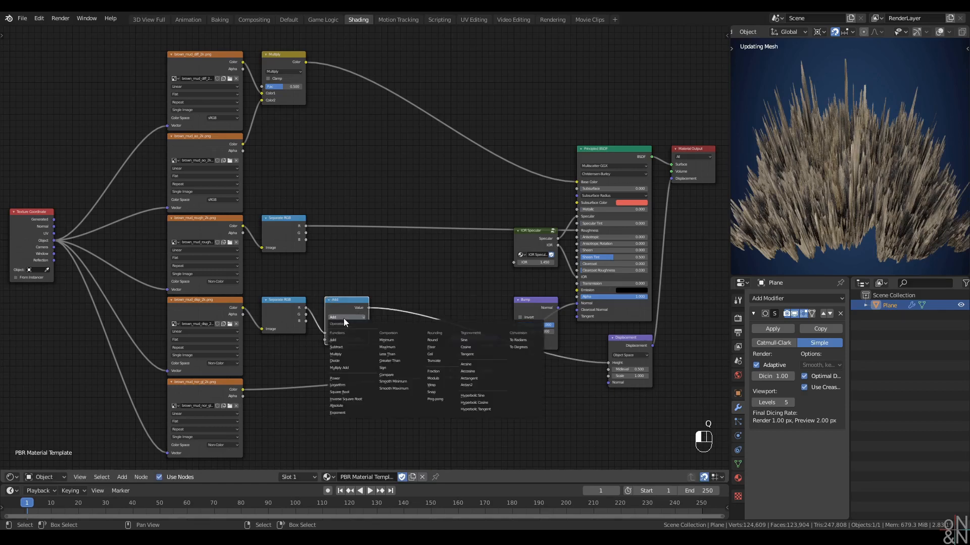
left_click(335, 354)
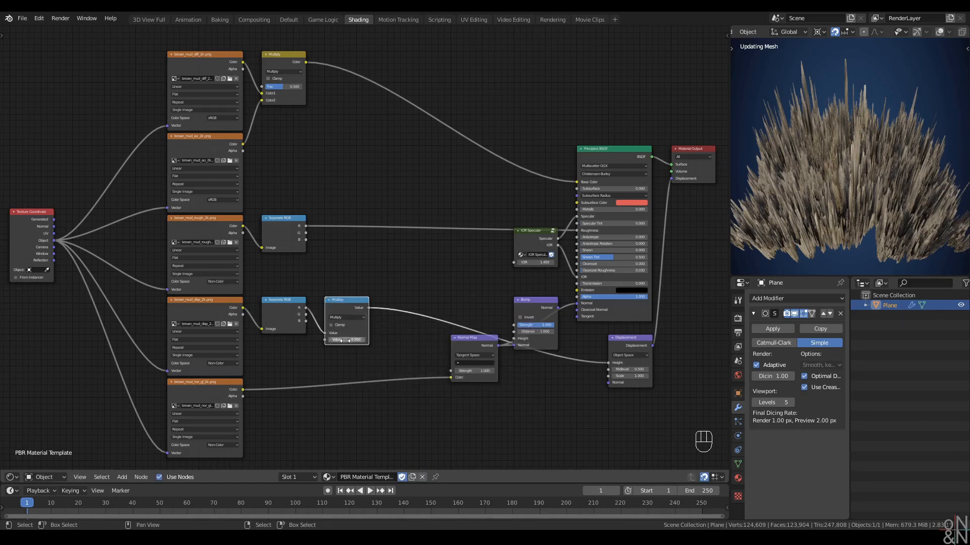
left_click(345, 340)
type("0.15")
key("Return")
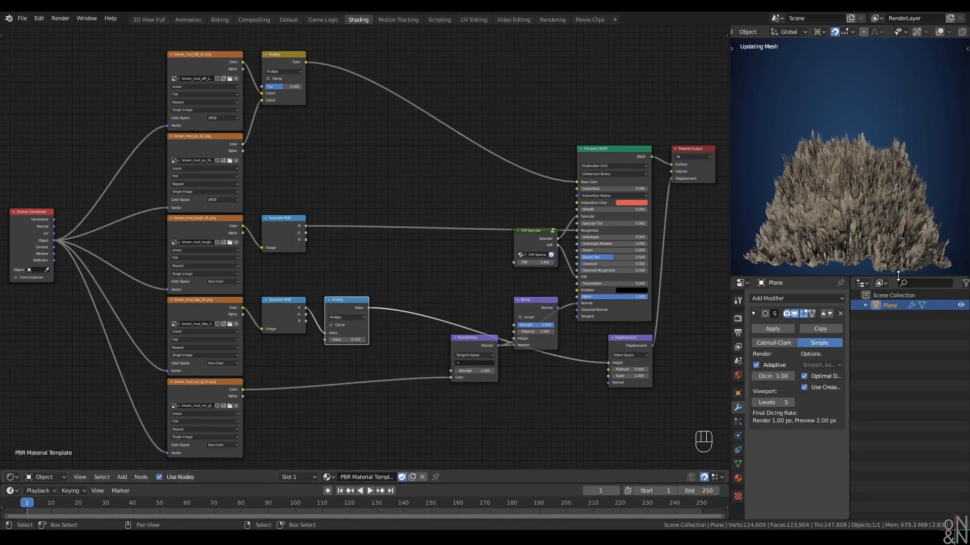
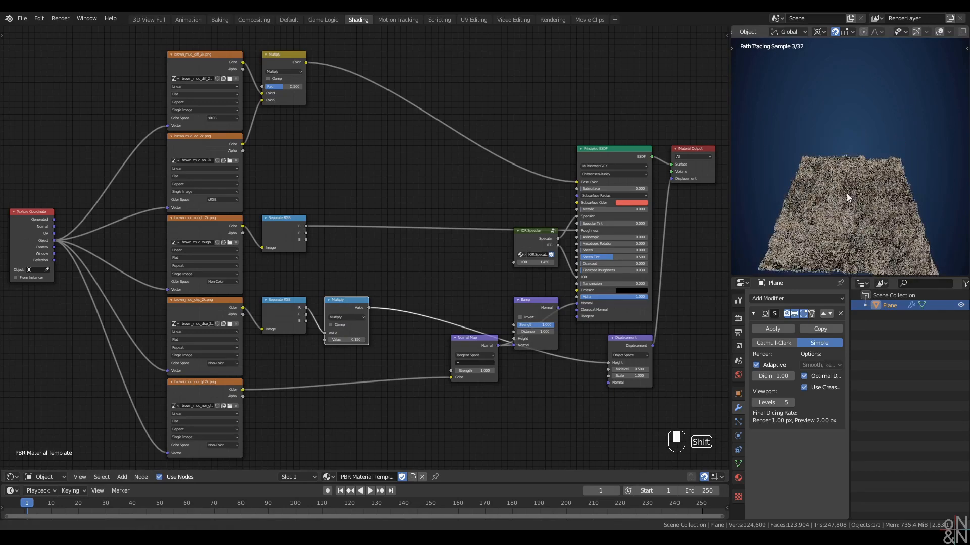
Turn off adaptive subdivision in the plane's Subdivision modifier and inspect the rendered surface up close
left_click(756, 365)
left_click(755, 365)
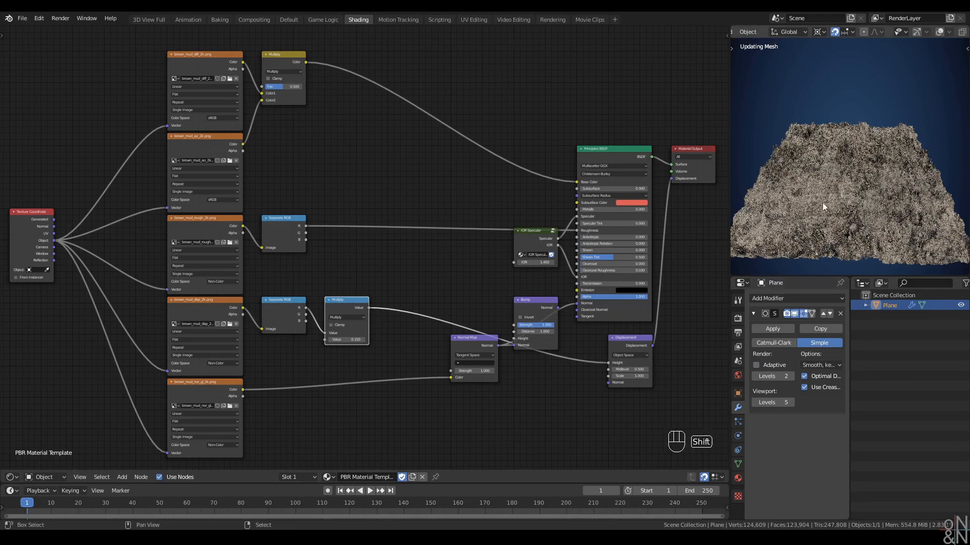
scroll(836, 186, "up", 3)
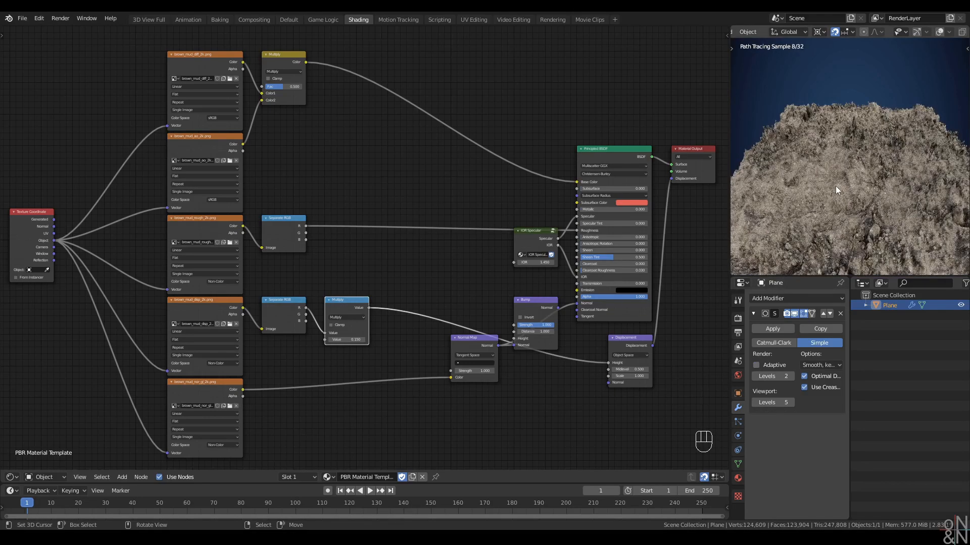
middle_click_drag(836, 186, 835, 158)
middle_click_drag(880, 202, 823, 161)
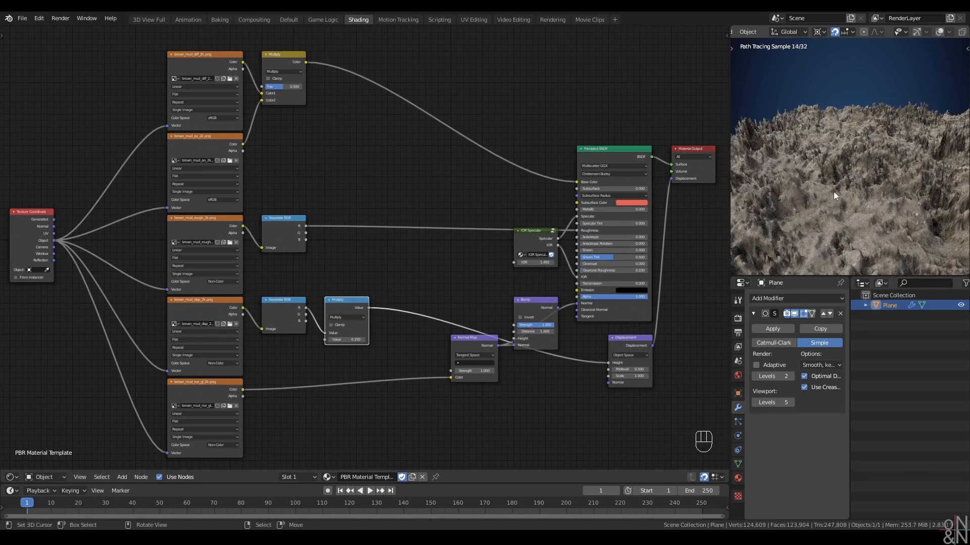
Set the displacement Multiply value to 0.05 and check the whole plane from above
left_click(272, 373)
left_click(352, 340)
type("0.05")
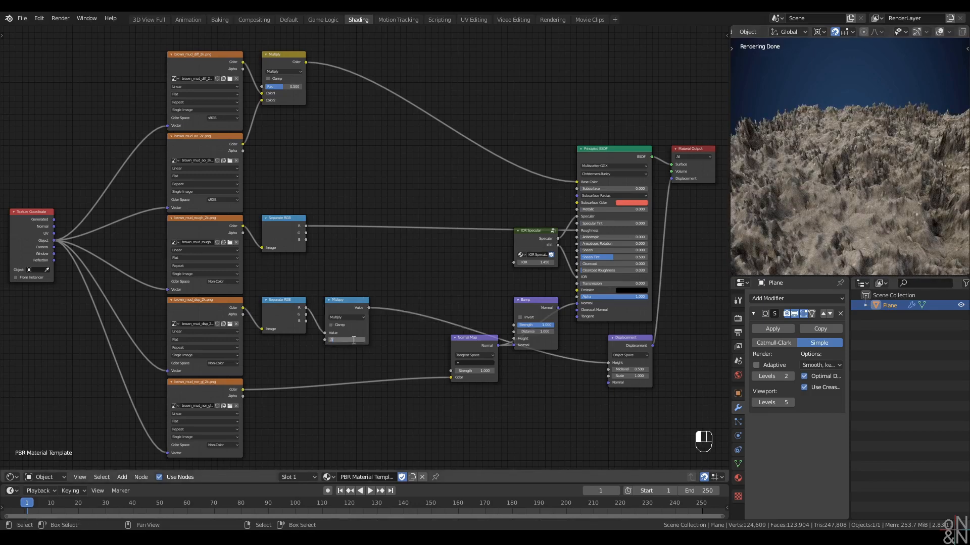
key("Return")
scroll(371, 383, "up", 1)
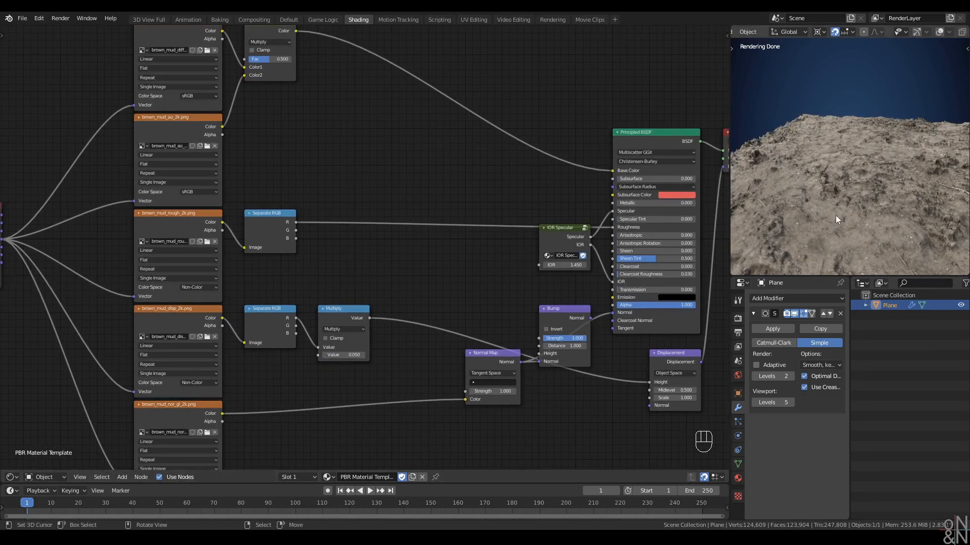
mouse_move(835, 216)
middle_mouse_down()
mouse_move(811, 202)
mouse_move(822, 205)
mouse_move(796, 207)
mouse_move(845, 202)
middle_mouse_up()
key("alt+q")
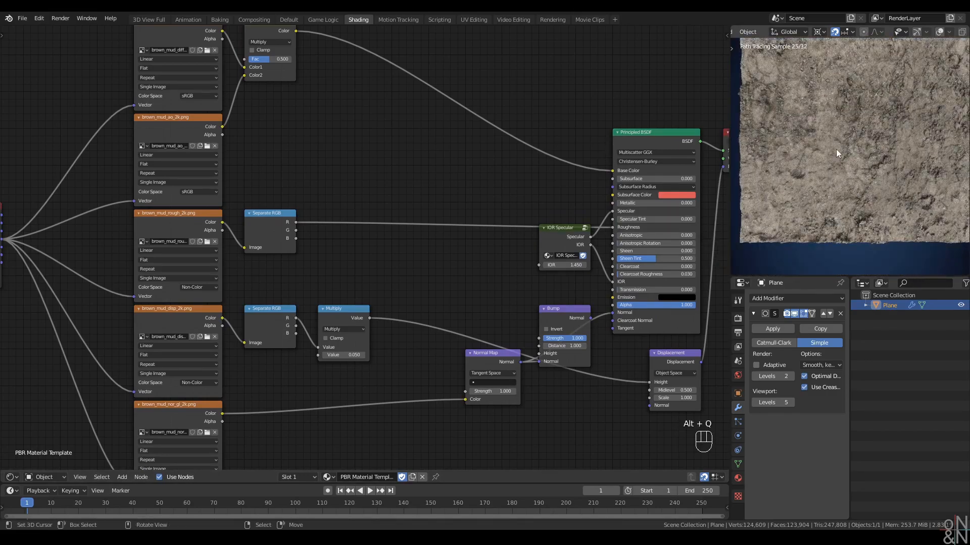
middle_click_drag(836, 150, 826, 186, "ctrl")
middle_click_drag(825, 186, 830, 176, "shift")
scroll(283, 275, "down", 4)
Move the Texture Coordinate node away from the textures and gather its Object links into one reroute just before the textures
middle_click_drag(281, 274, 429, 238)
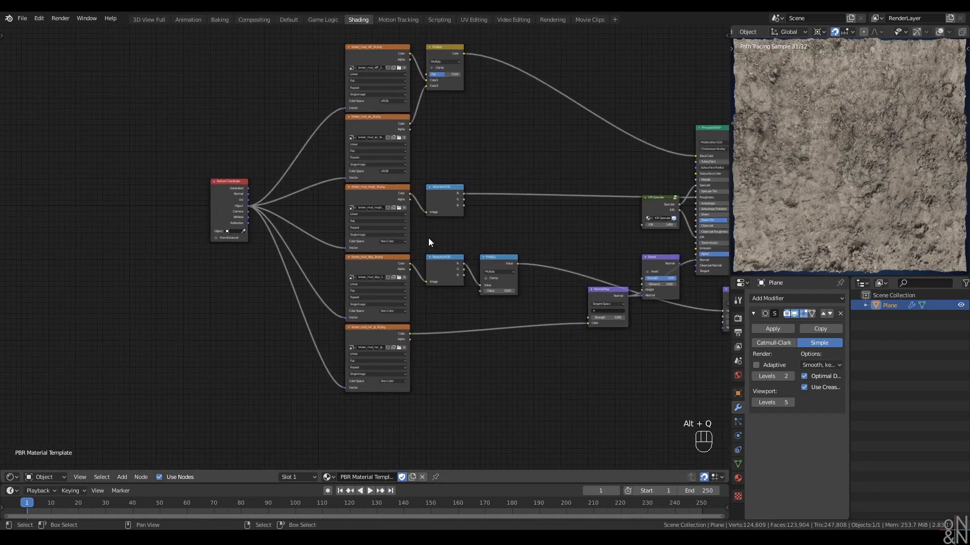
scroll(427, 237, "up", 4)
middle_click_drag(247, 235, 236, 272)
left_click_drag(161, 212, 87, 212)
right_click_drag(181, 160, 164, 378, "shift")
key("g")
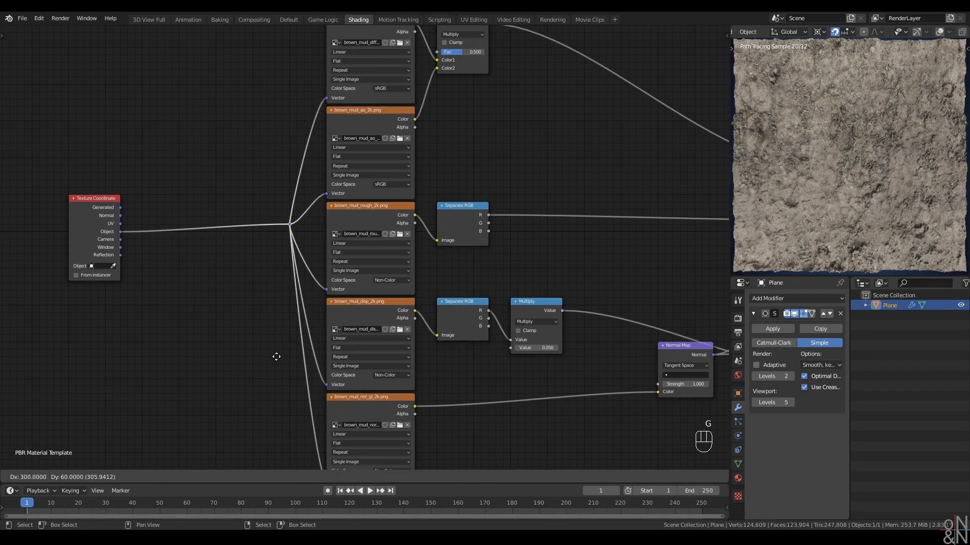
left_click(281, 362)
Insert a Vector Math node between the Texture Coordinate node and the reroute, and dissolve the reroute
key("q")
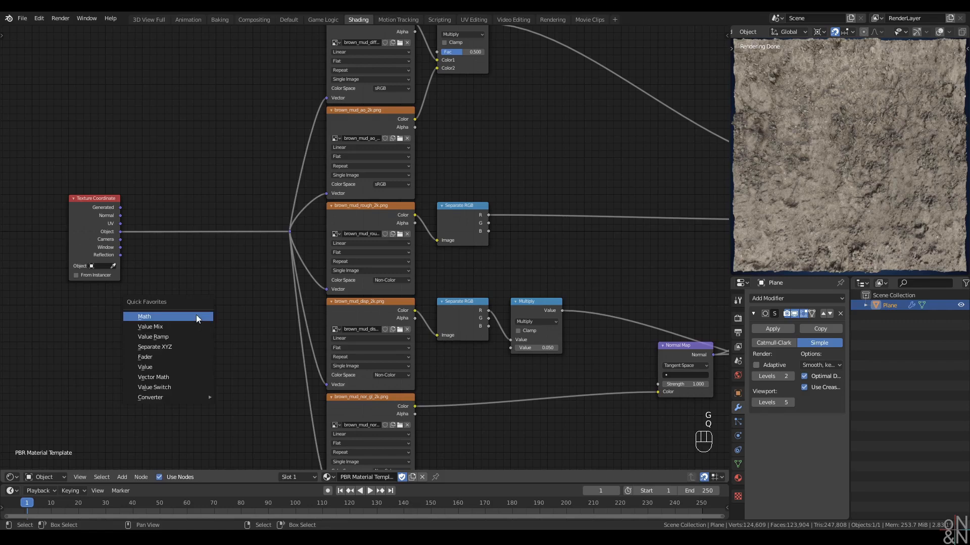
left_click(175, 378)
left_click(218, 194)
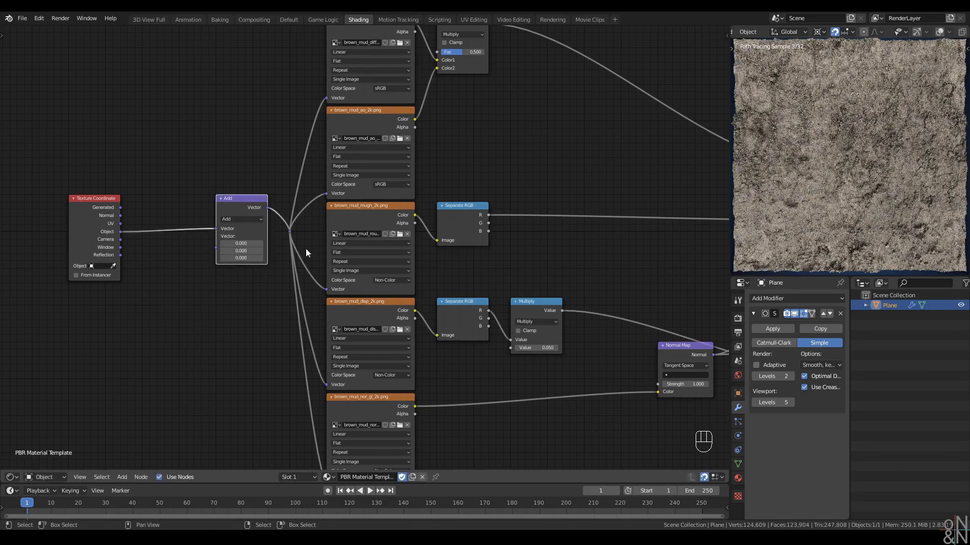
left_click_drag(277, 190, 308, 267)
key("ctrl+x")
Set the Vector Math node to Divide by 1 on all three axes and lower the modifier's viewport levels to 4
left_click(240, 198)
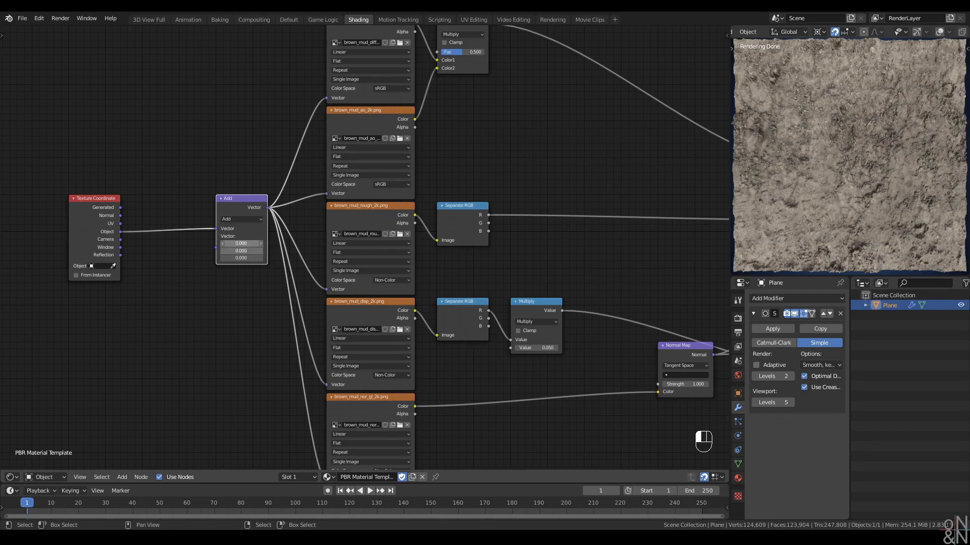
left_click(237, 220)
left_click(229, 252)
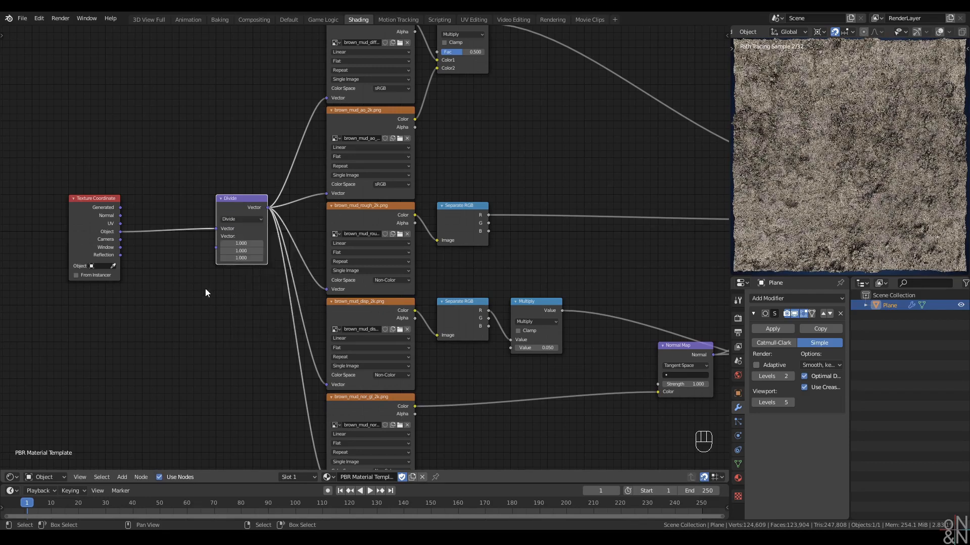
mouse_move(246, 243)
left_mouse_down()
mouse_move(246, 258)
mouse_move(268, 258)
mouse_move(239, 258)
left_mouse_up()
left_click(753, 403)
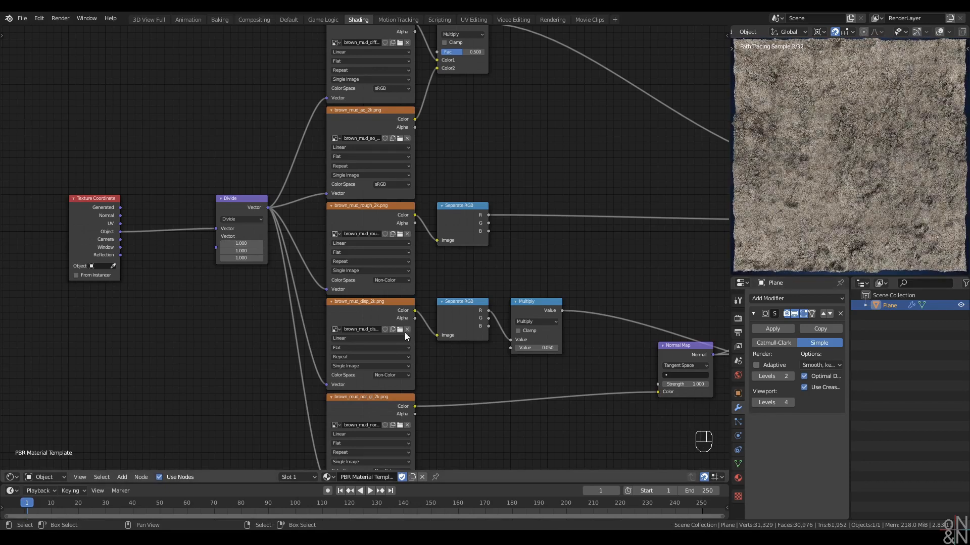
Add a Combine XYZ node before the Divide node and move the Texture Coordinate node up to make room
key("shift+a")
mouse_move(167, 336)
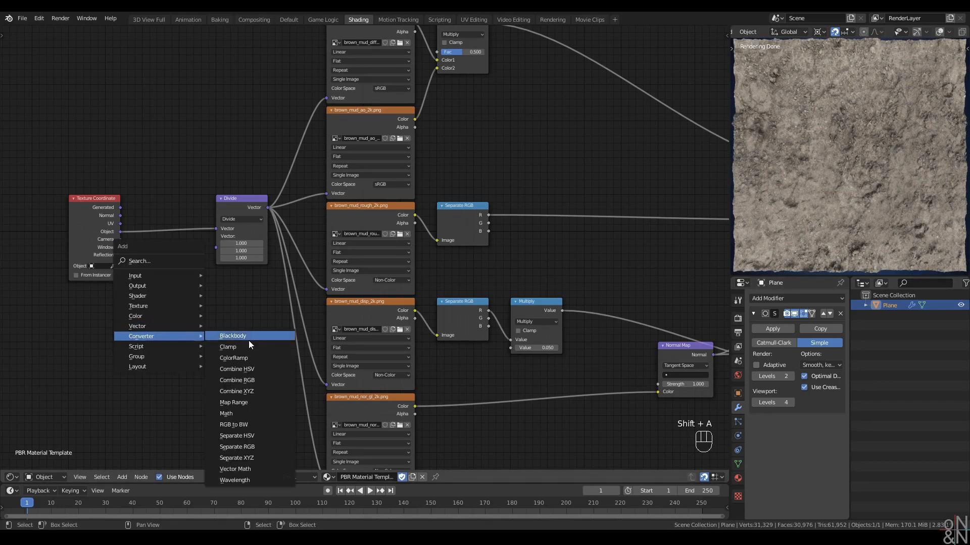
left_click(237, 391)
left_click(137, 240)
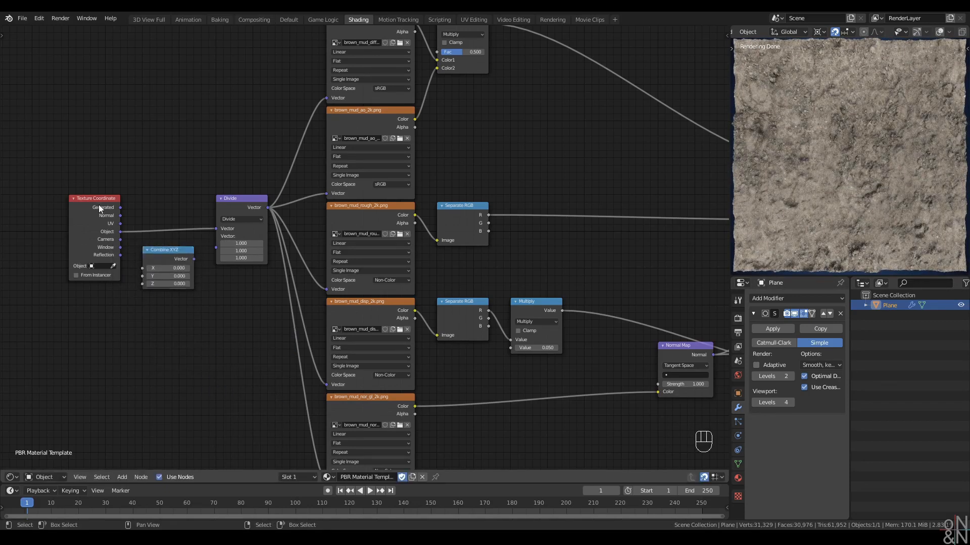
left_click_drag(99, 205, 98, 168)
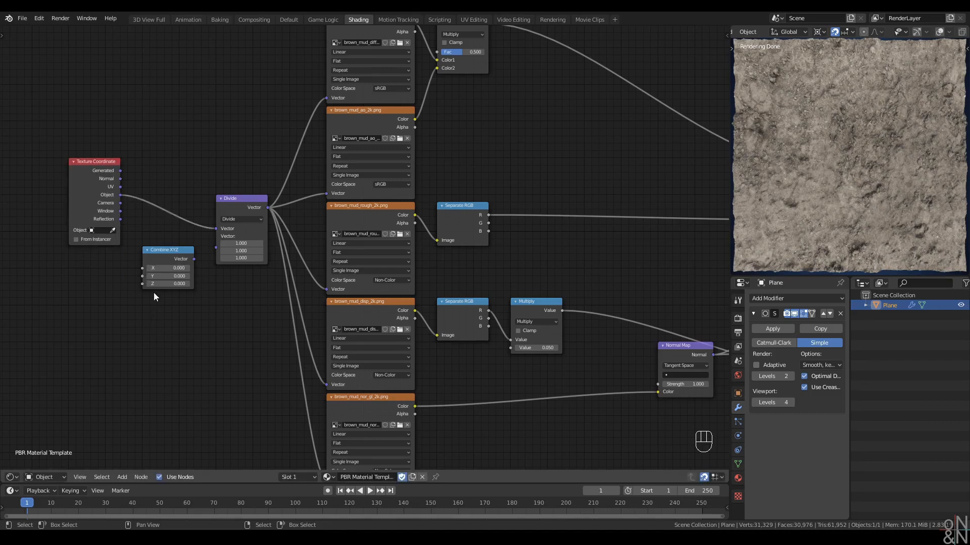
Add a Value node below the Texture Coordinate node and set it to 1
key("q")
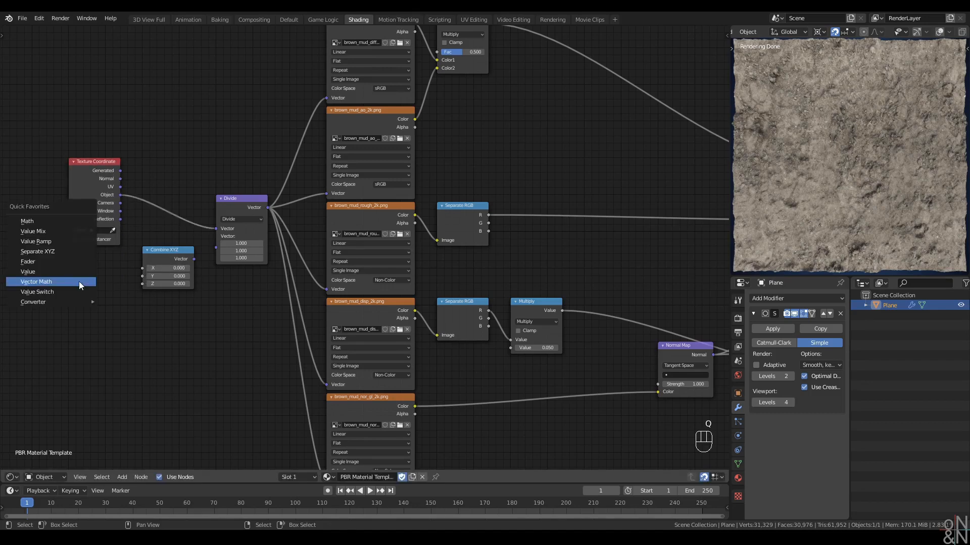
left_click(55, 271)
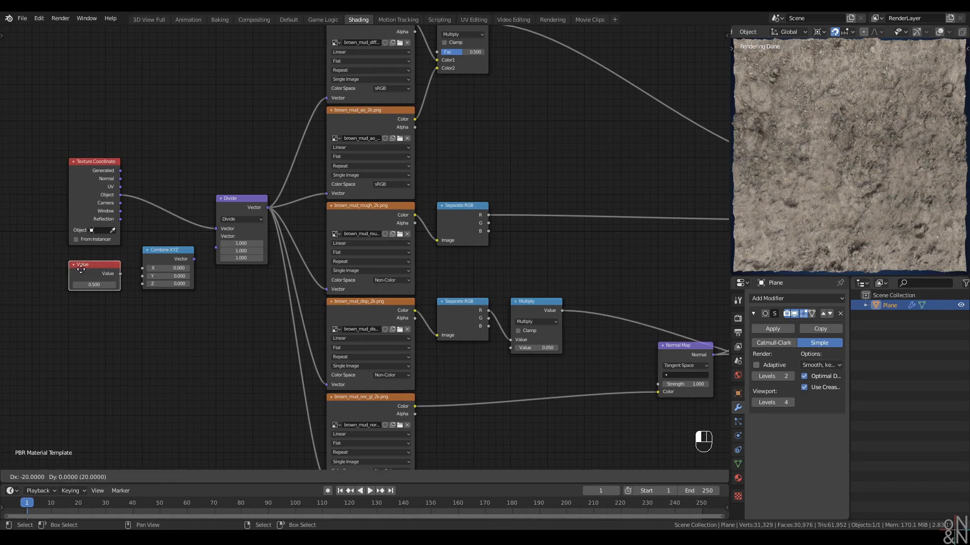
left_click(98, 289)
left_click(98, 288)
type("1")
key("Return")
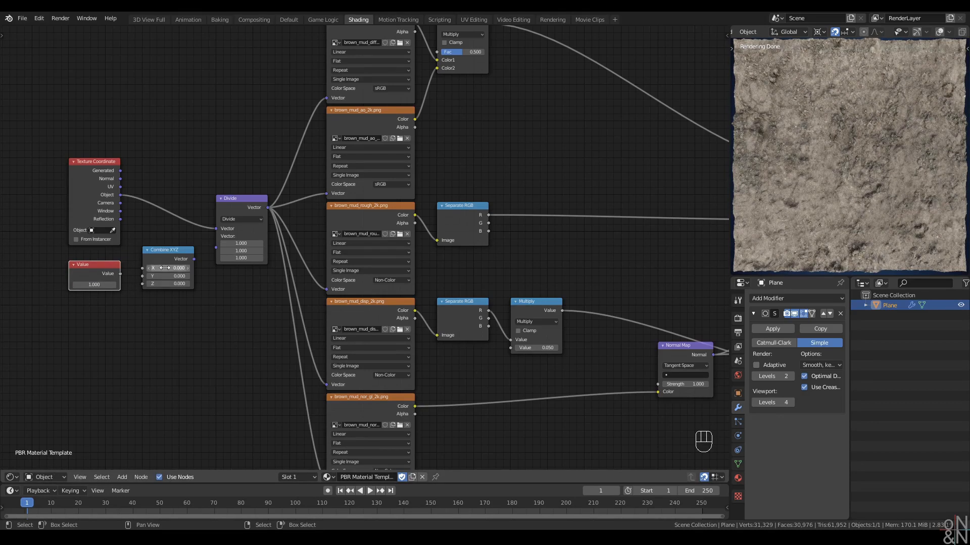
Link the Value node to Combine XYZ's X, Y and Z, feed its Vector into Divide's second input, and align the node
left_click_drag(166, 268, 166, 283)
type("1")
key("Return")
right_click_drag(121, 275, 166, 259, "alt")
right_click_drag(118, 275, 214, 255, "alt")
left_click(182, 320)
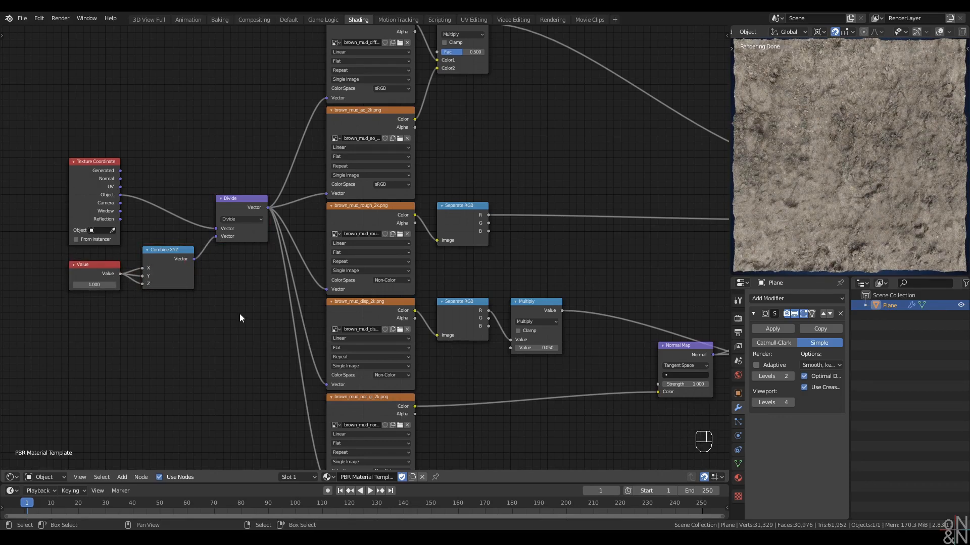
left_click_drag(166, 253, 166, 238)
left_click(214, 295)
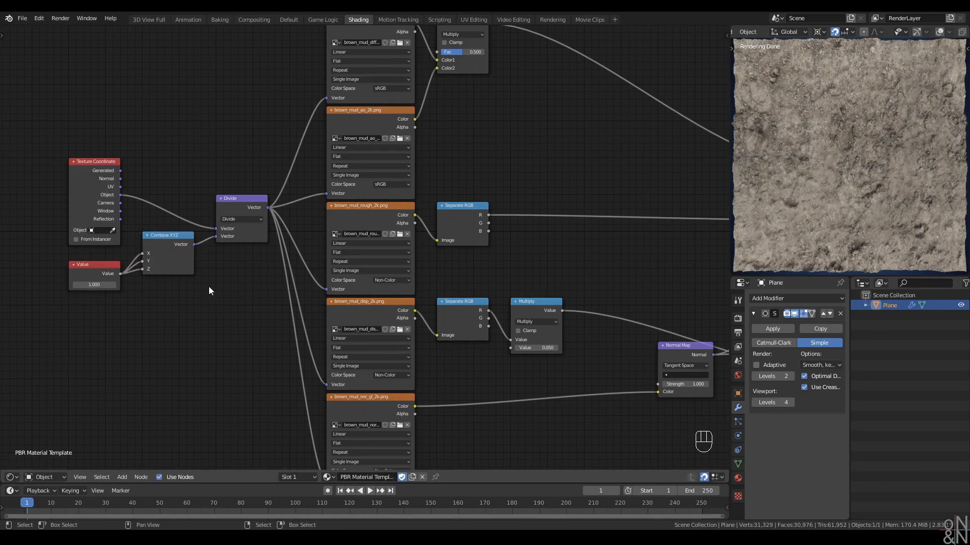
Examine the displaced mud surface from a low angle and review the Value-driven scaling nodes that feed the textures
mouse_move(91, 284)
left_mouse_down("shift")
mouse_move(60, 285)
mouse_move(92, 285)
left_mouse_up("shift")
scroll(202, 326, "down", 1)
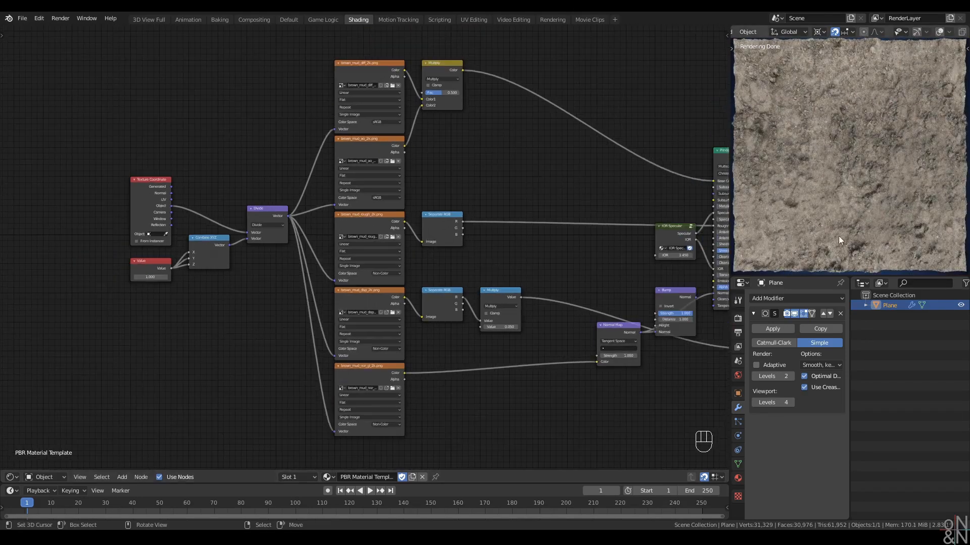
middle_click_drag(873, 212, 882, 148)
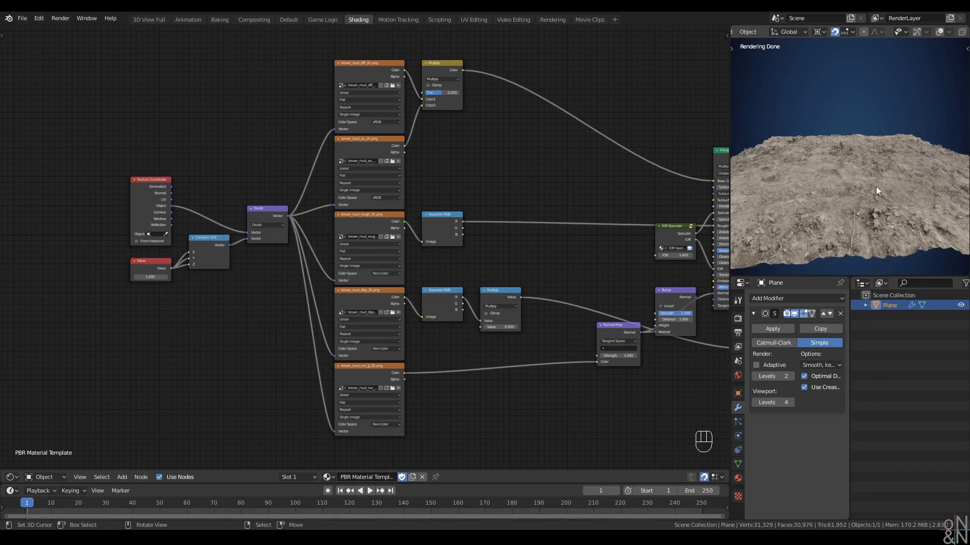
middle_click_drag(875, 187, 862, 182)
scroll(149, 277, "up", 1)
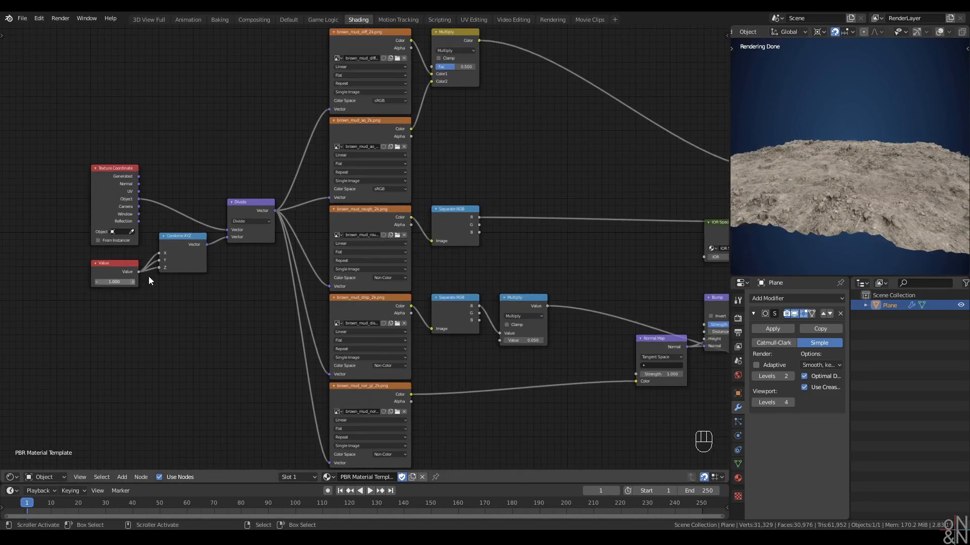
mouse_move(114, 283)
left_mouse_down("shift")
mouse_move(135, 283)
mouse_move(64, 283)
mouse_move(115, 283)
left_mouse_up("shift")
scroll(494, 281, "down", 4)
middle_click_drag(528, 269, 463, 244)
scroll(413, 250, "up", 3)
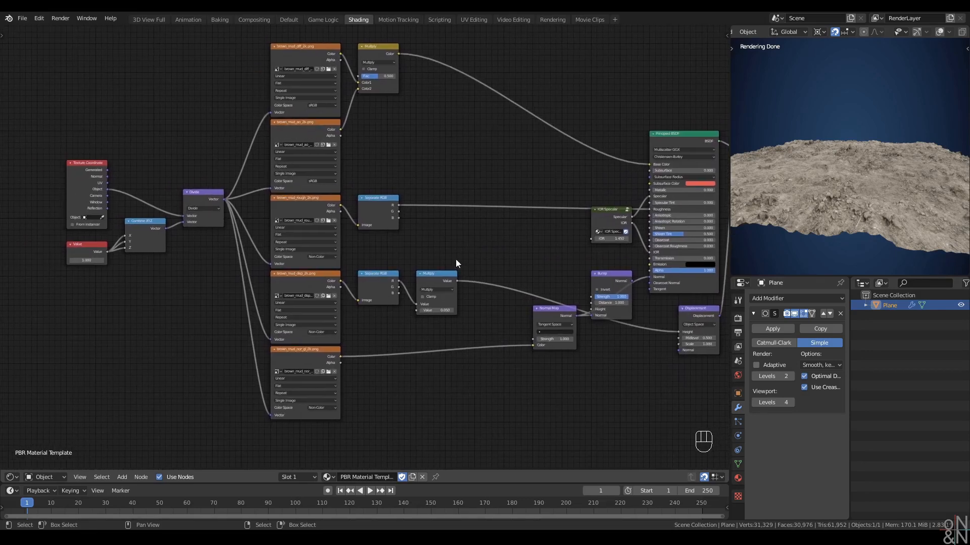
Insert a Math node after the displacement map's Multiply node and set its operation to Divide
left_click(437, 282)
key("g")
right_click(480, 207)
key("q")
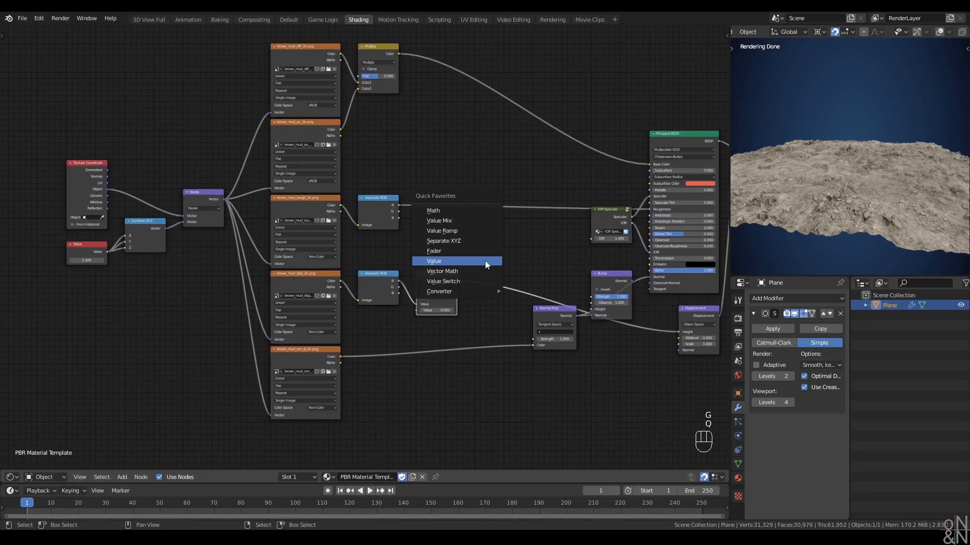
left_click(468, 211)
left_click(476, 293)
left_click(489, 290)
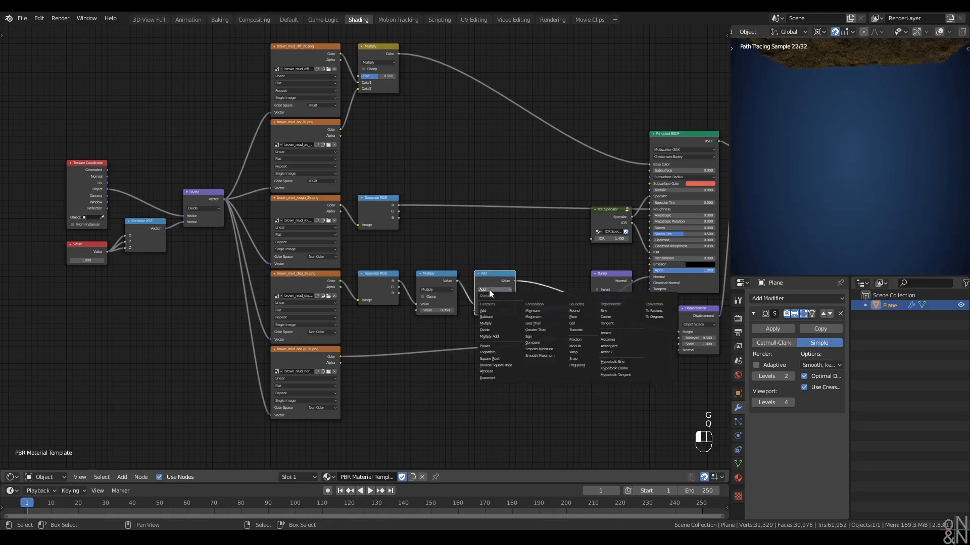
left_click(487, 308)
Link the Value node's output to the second input of the displacement chain's Divide node
scroll(110, 269, "up", 1)
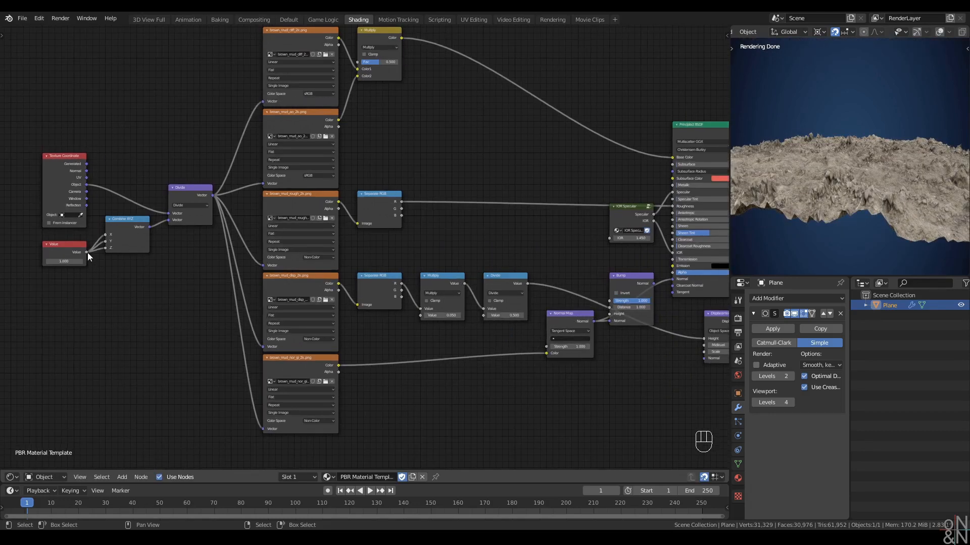
left_click_drag(87, 252, 484, 315)
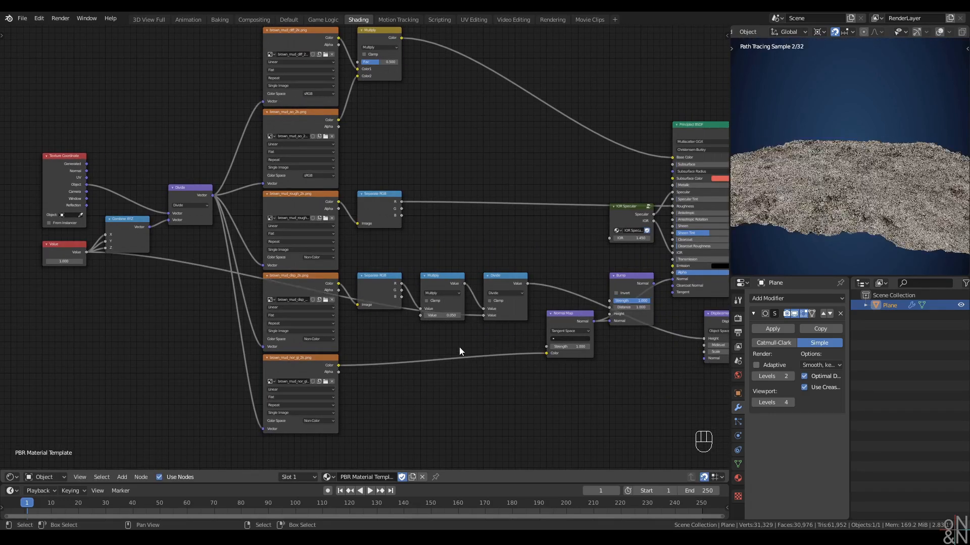
right_click(438, 344)
Move every node upstream of the displacement chain's Divide node 200 units along negative X to open a gap
scroll(438, 344, "down", 4)
middle_click_drag(421, 333, 447, 333)
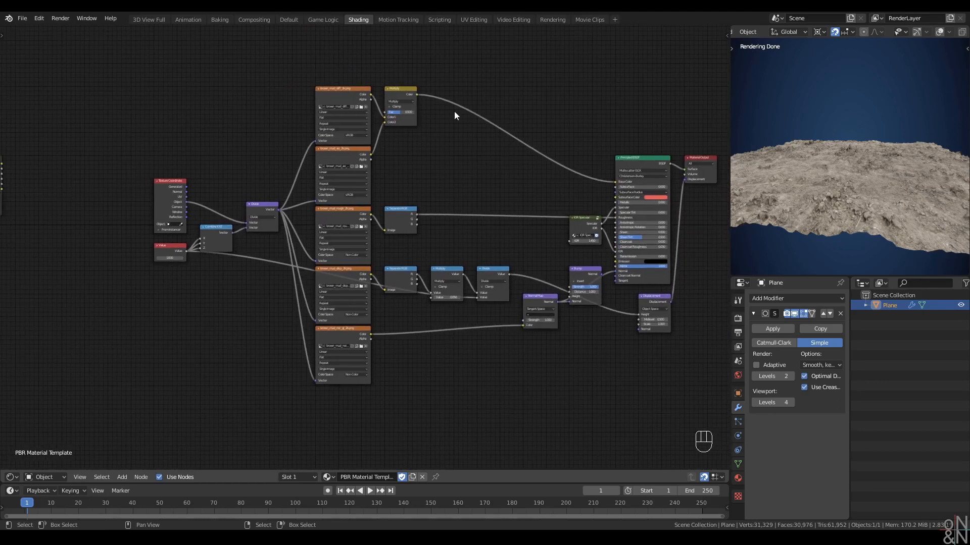
left_click_drag(445, 80, 162, 399)
scroll(448, 190, "up", 3)
left_click(522, 274)
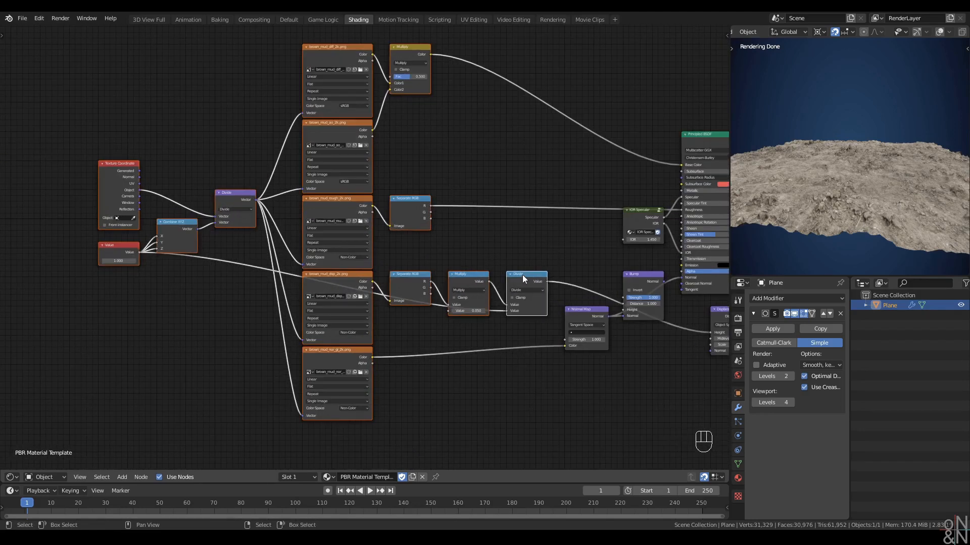
scroll(501, 263, "down", 2)
left_click(499, 276)
left_click_drag(456, 73, 60, 418)
scroll(394, 275, "up", 6)
key("g")
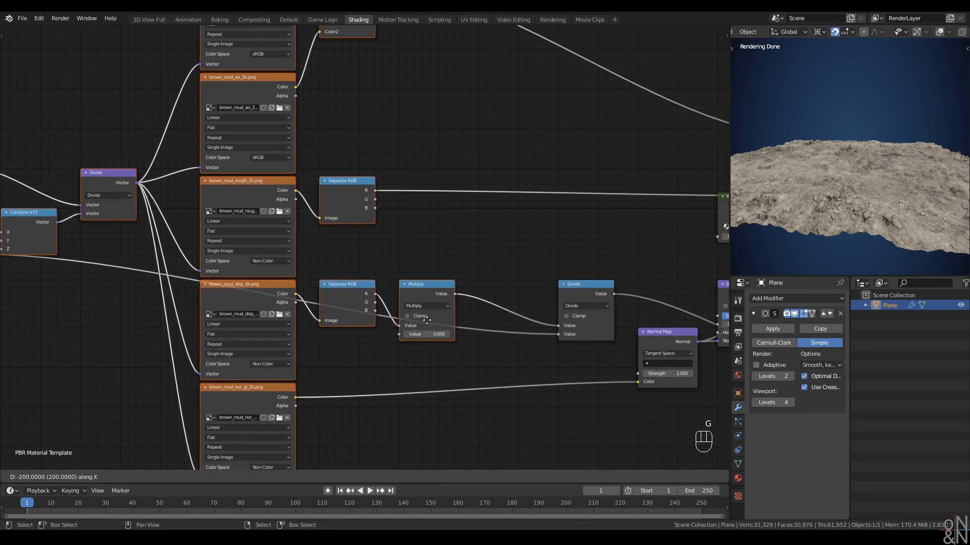
left_click(428, 319)
Insert an Add Math node between the Multiply and Divide nodes of the displacement chain
scroll(516, 268, "down", 2)
middle_click_drag(428, 263, 462, 250)
key("q")
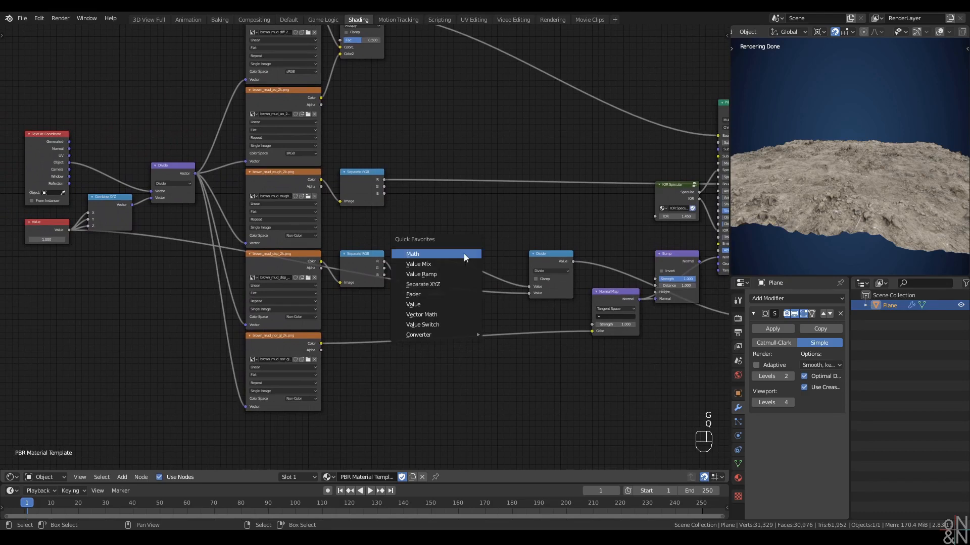
left_click(463, 253)
left_click(468, 252)
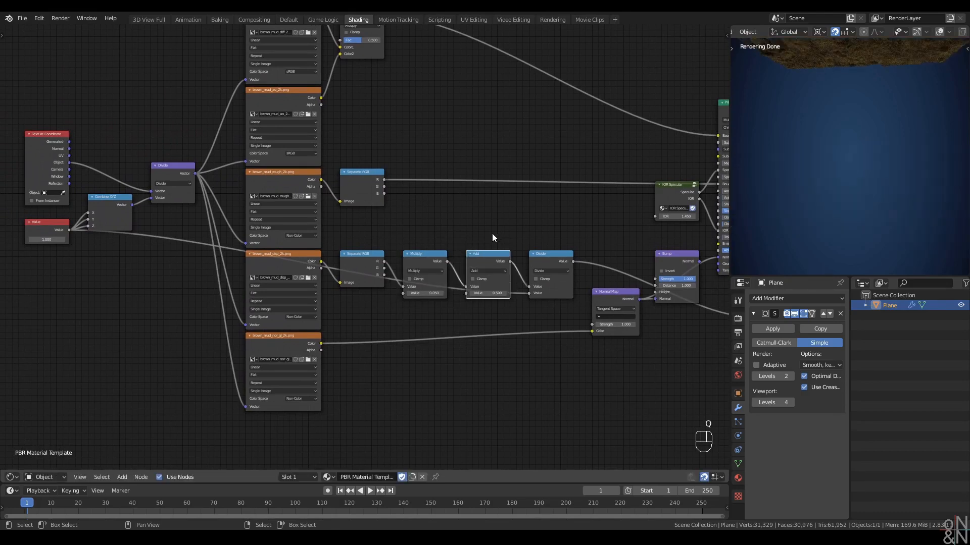
Set the Add node's second value to 0
left_click(493, 291)
left_click(489, 298)
left_click_drag(489, 294, 452, 294)
double_click(486, 294)
type("0.5")
key("Return")
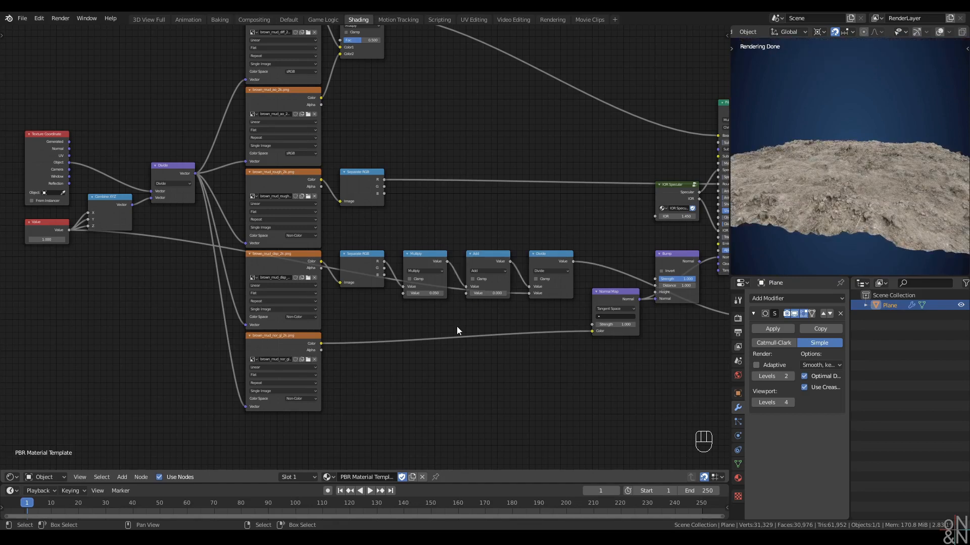
Shift the coordinate, texture and displacement math nodes away from the shader nodes to leave more room
scroll(457, 326, "down", 2)
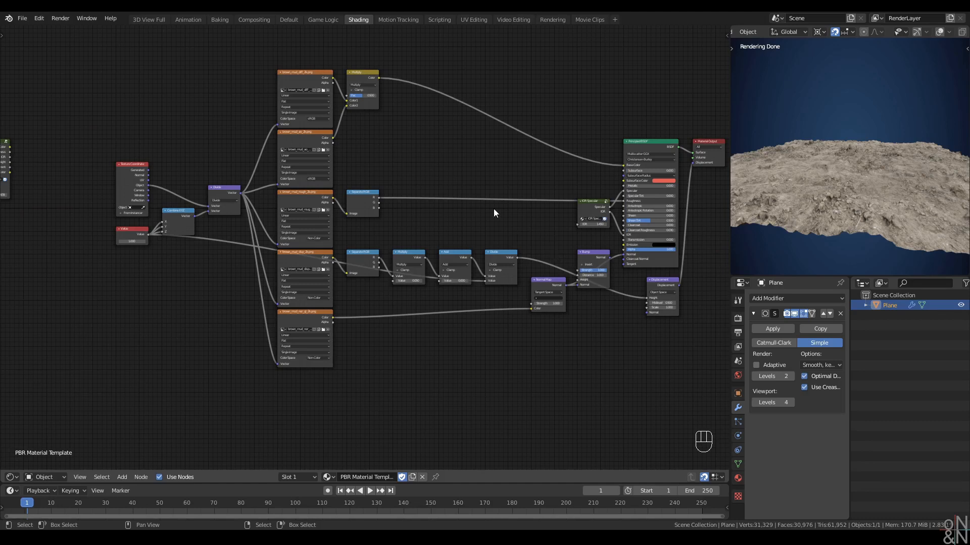
left_click_drag(503, 79, 108, 381)
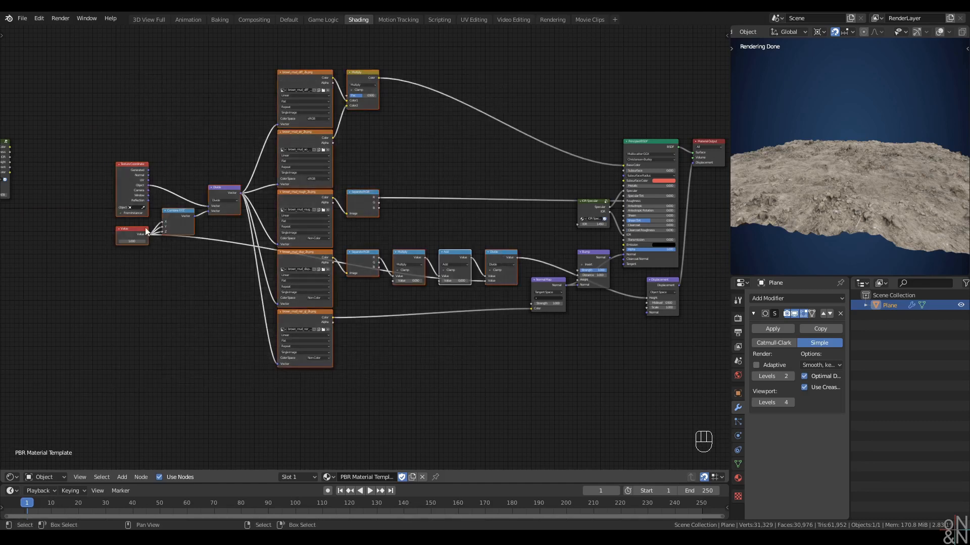
key("g")
left_click(113, 214)
left_click(396, 171)
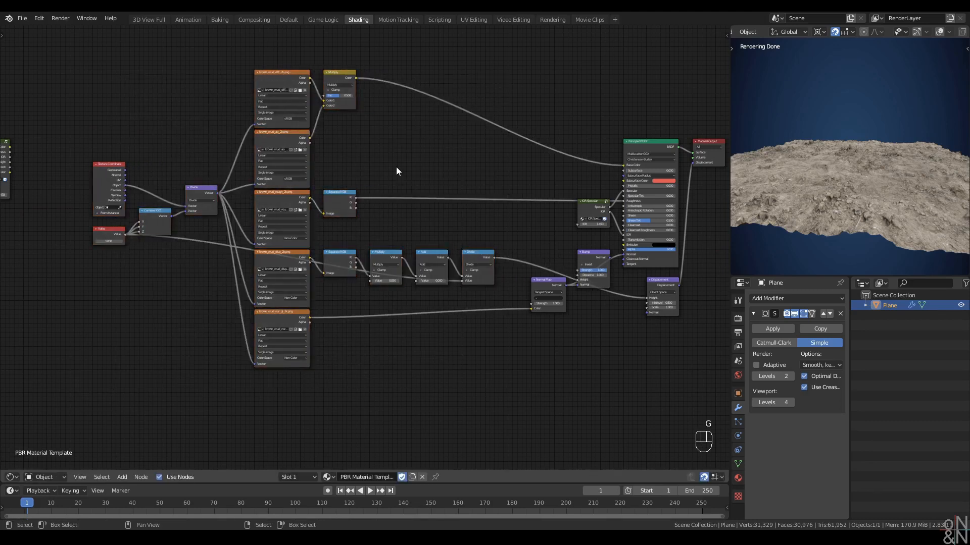
Group the coordinate, scaling, texture, Separate RGB and math nodes into one node group, excluding the shader-side nodes
left_click_drag(487, 80, 78, 394)
scroll(314, 212, "down", 2)
middle_click_drag(371, 300, 381, 235)
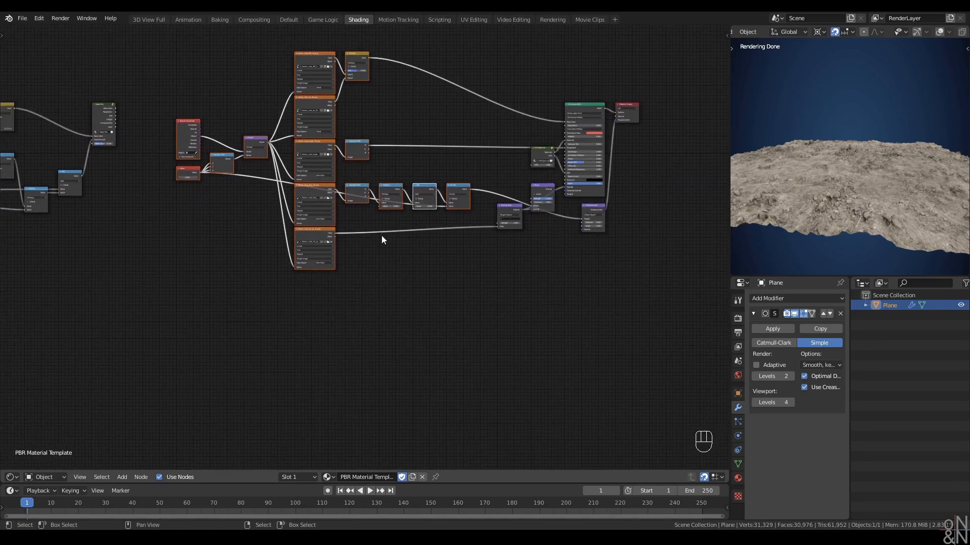
scroll(431, 149, "up", 1)
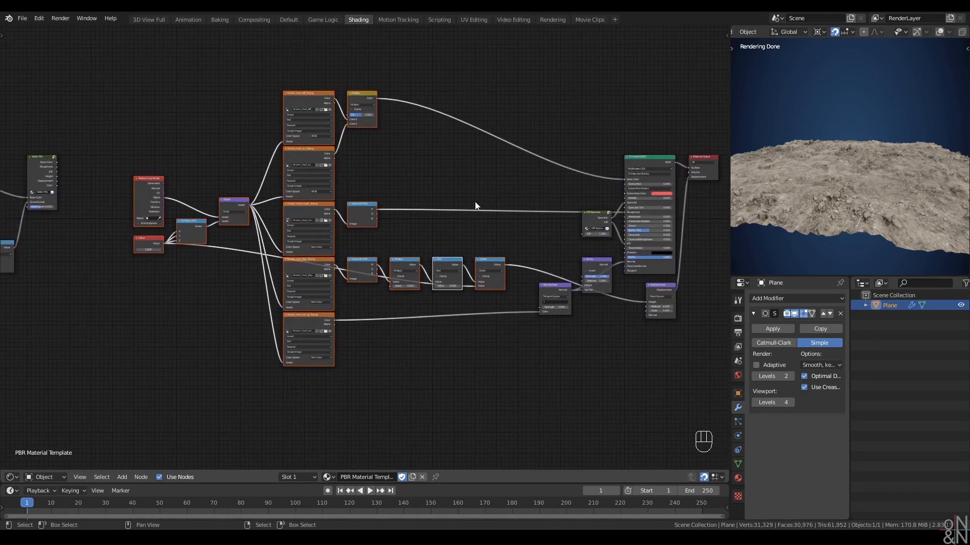
middle_click_drag(477, 180, 499, 187)
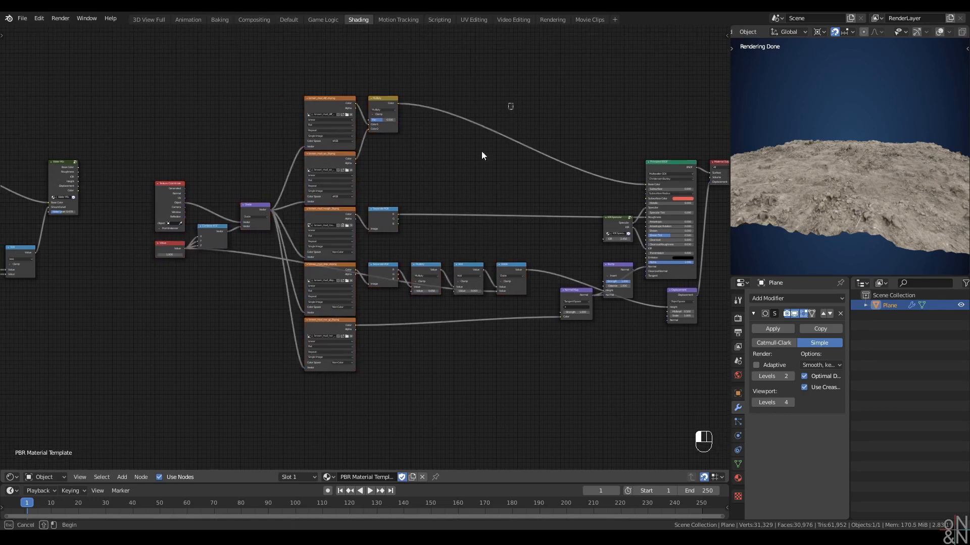
left_click_drag(513, 102, 137, 394)
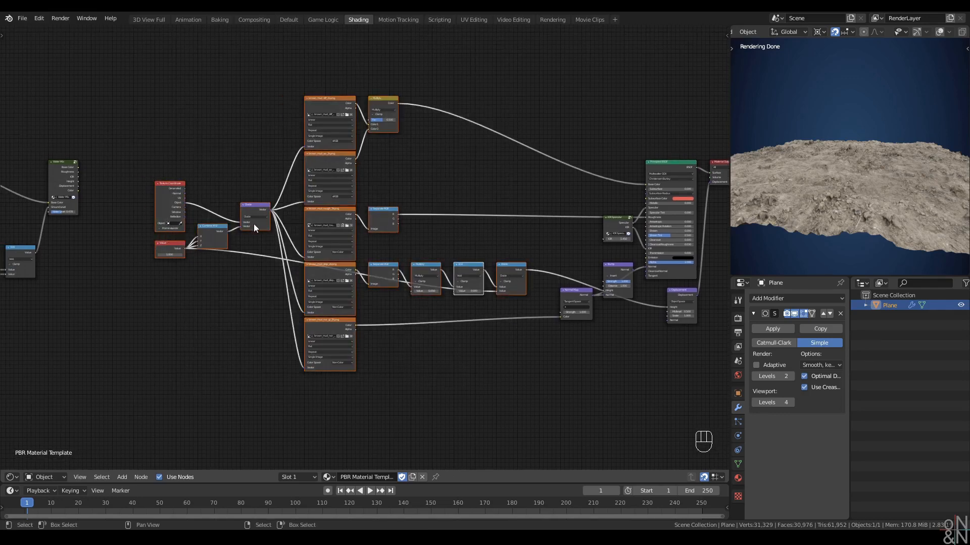
key("ctrl+g")
Reposition the nodes inside the new group so they sit between Group Input and Group Output
key("g")
key("g")
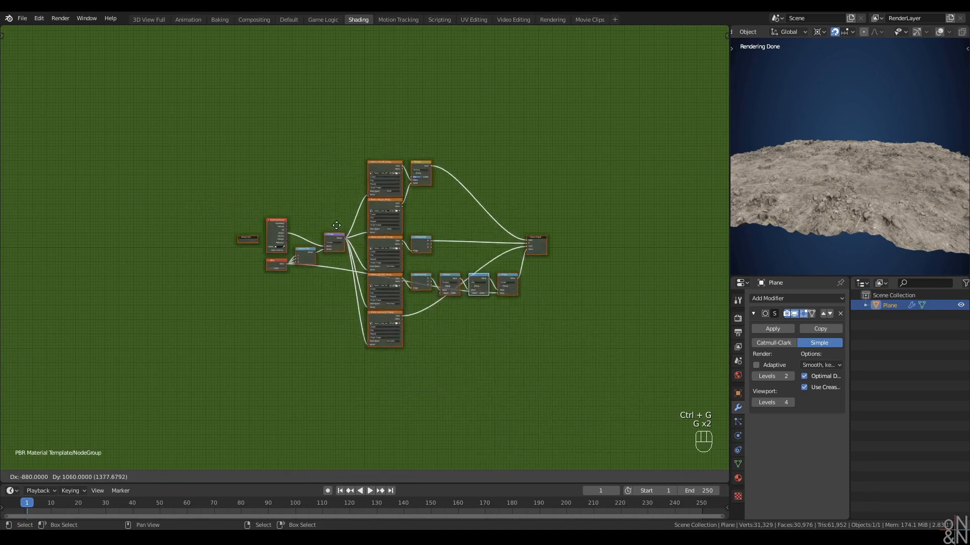
left_click(338, 252)
scroll(338, 252, "up", 8)
key("g")
left_click(375, 214)
left_click(273, 158)
Place the Group Input node beneath the Value node and lower the Texture Coordinate node to close the gap
middle_click_drag(270, 156, 251, 113)
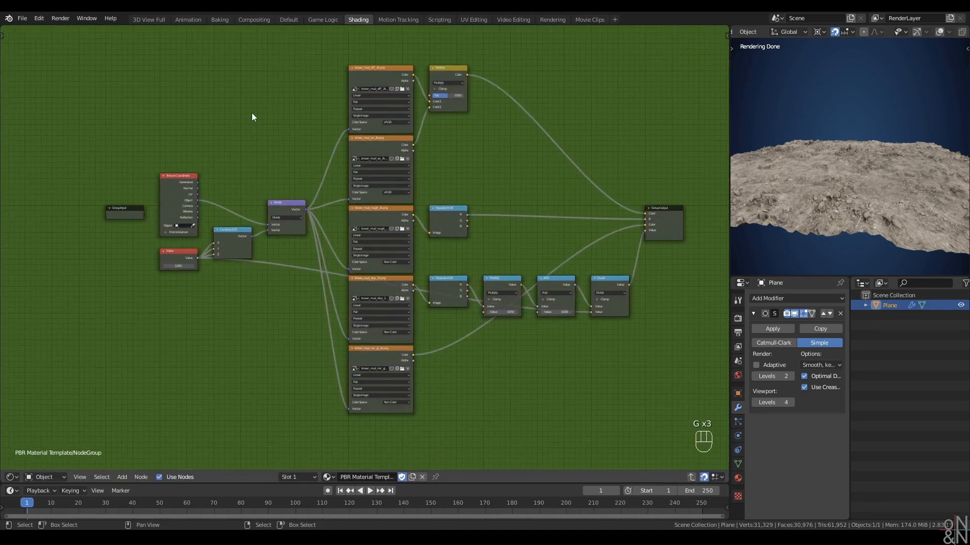
scroll(250, 114, "up", 3)
left_click_drag(66, 208, 134, 297)
left_click(188, 335)
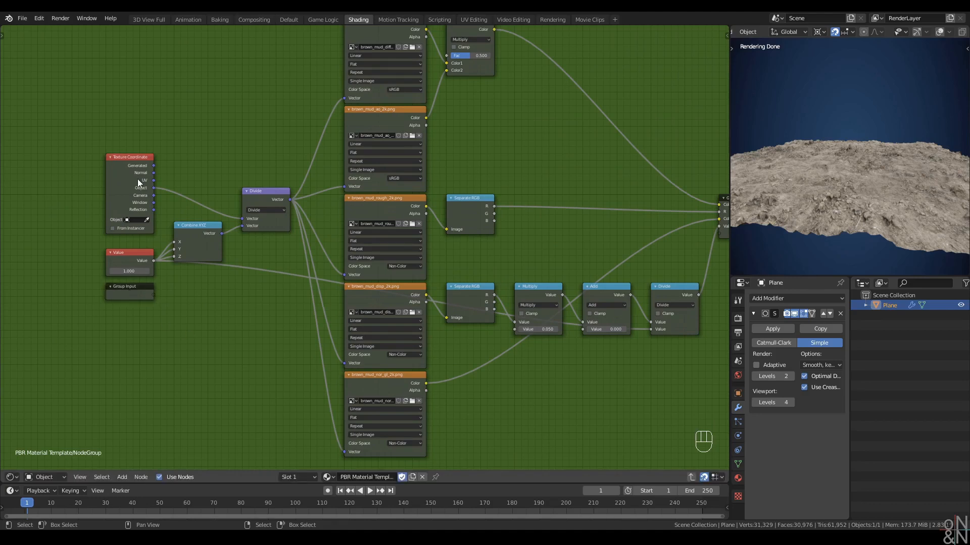
left_click(128, 173)
key("g")
left_click(131, 172)
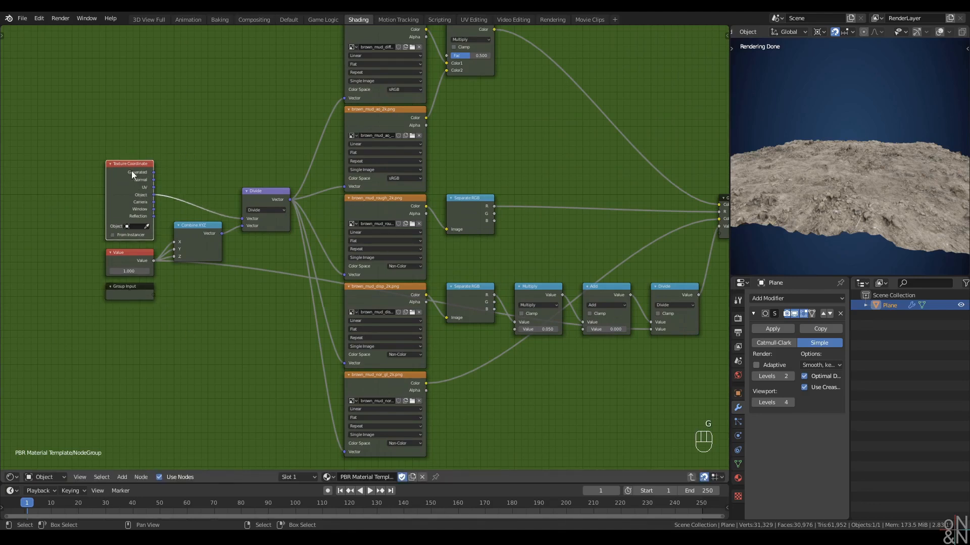
Add a Math node below Combine XYZ and move the Group Input node slightly down
middle_click_drag(156, 261, 137, 208)
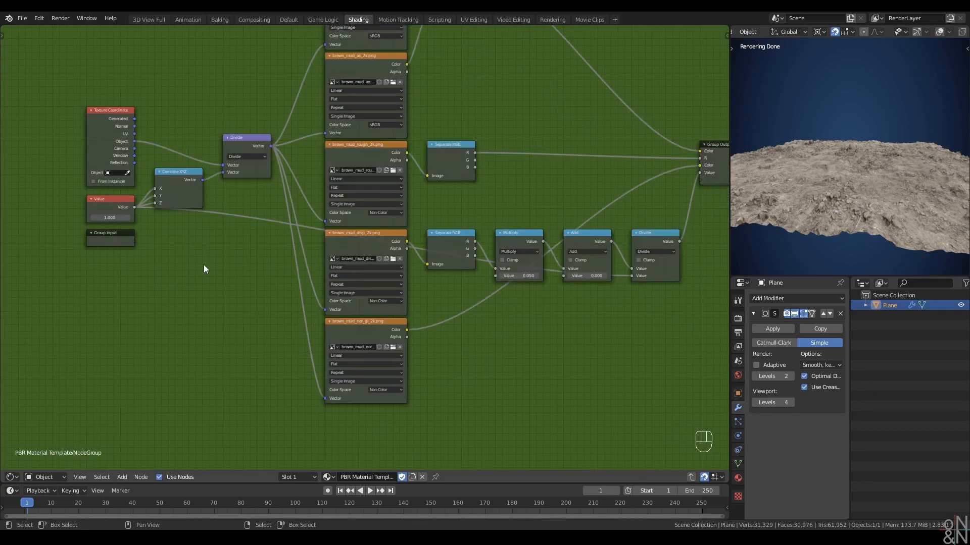
key("q")
left_click(190, 243)
left_click(190, 240)
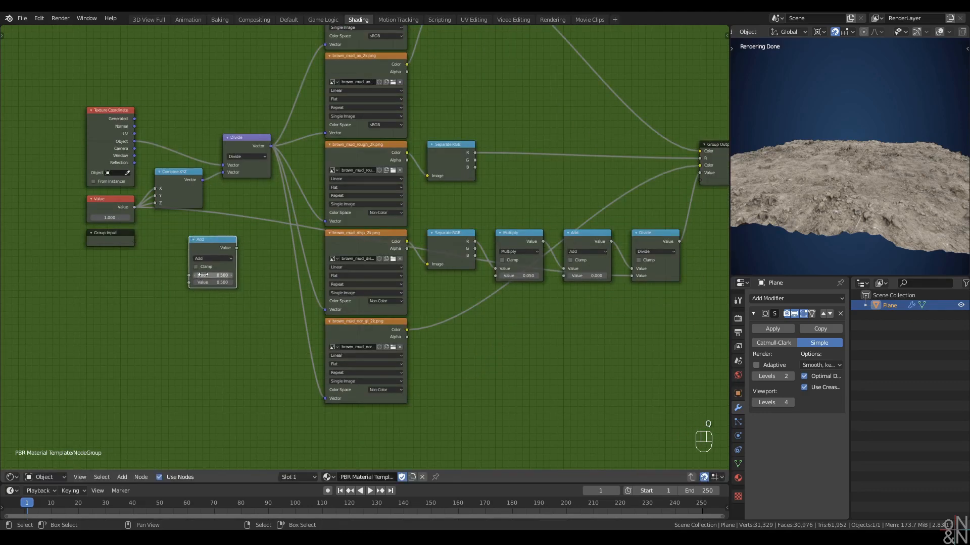
left_click(102, 239)
left_click_drag(108, 241, 108, 256)
left_click(162, 282)
Set the new Math node's first value to 1 and link it to Group Input as a new input
left_click(209, 275)
type("1")
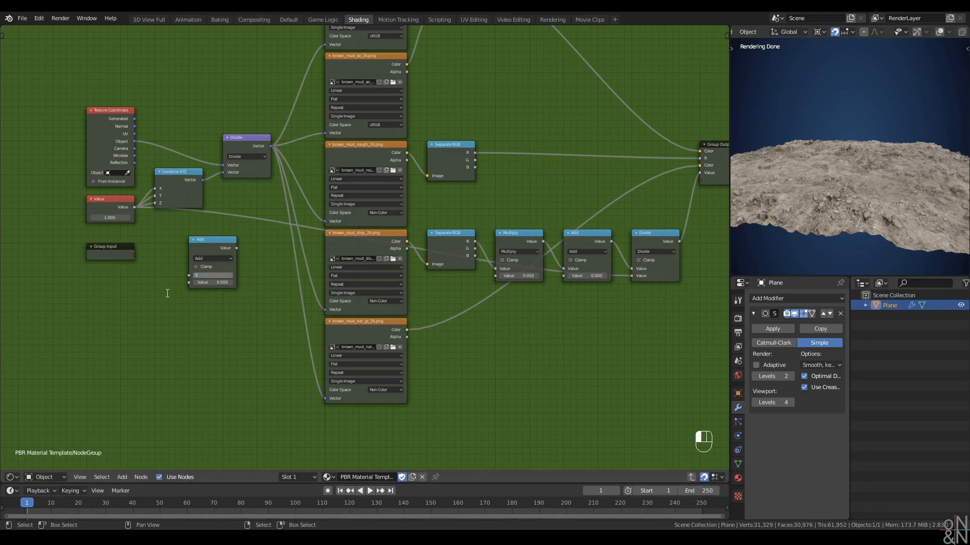
left_click(167, 291)
left_click_drag(134, 256, 183, 274)
left_click(190, 311)
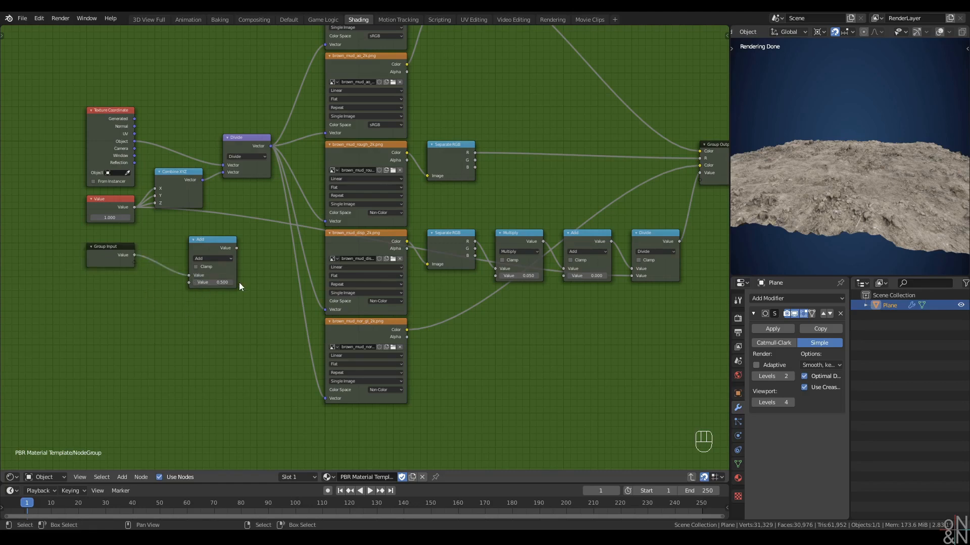
Delete the Math node beside Group Input and place a duplicate of Group Input below the displacement's Separate RGB node
left_click(213, 242)
key("x")
left_click(114, 253)
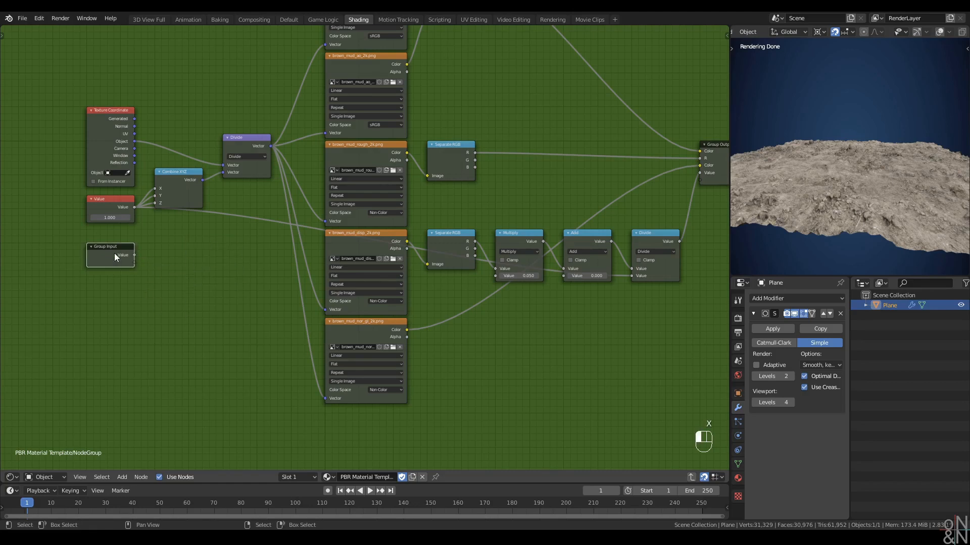
key("shift+d")
left_click(453, 286)
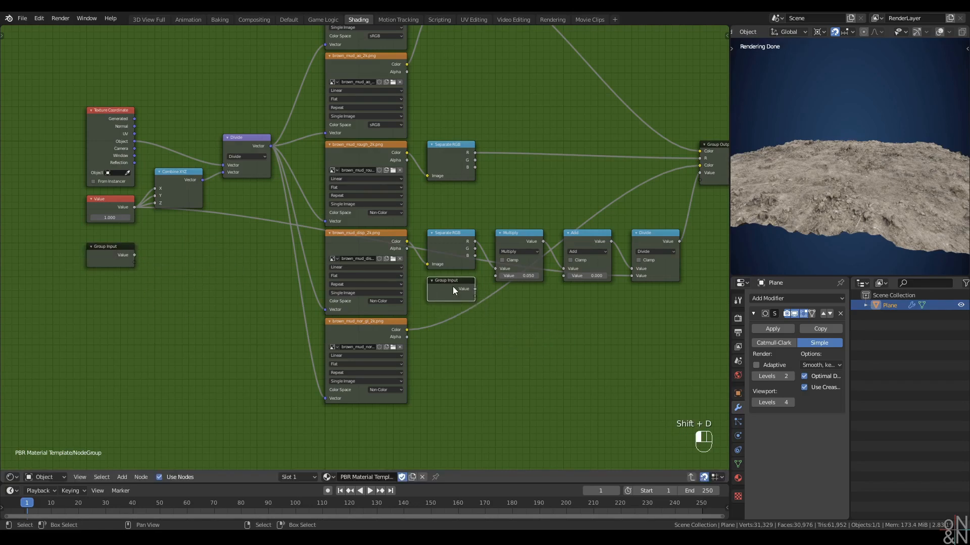
Add a Fader node below the Multiply node and set its Fac to 0.15
middle_click_drag(507, 313, 441, 321)
key("shift+a")
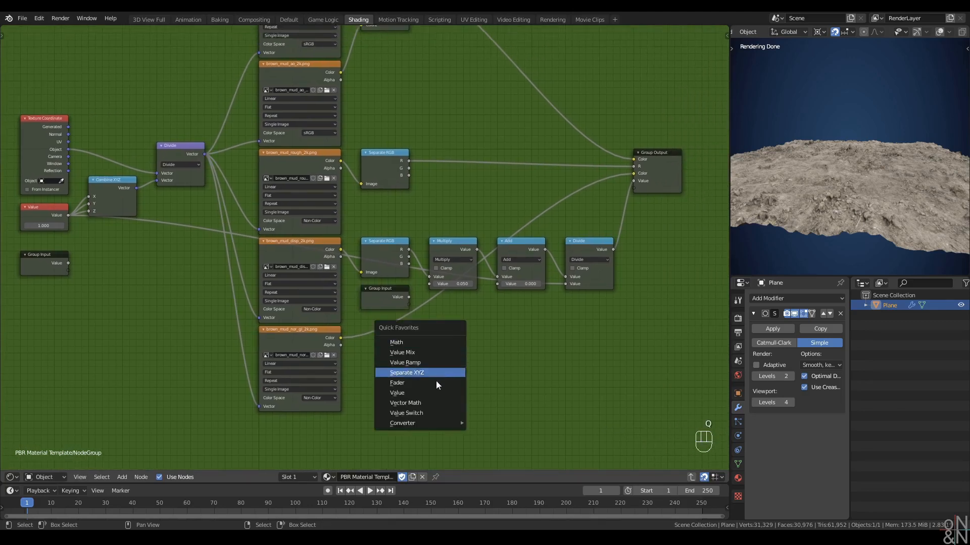
left_click(435, 378)
left_click(465, 353)
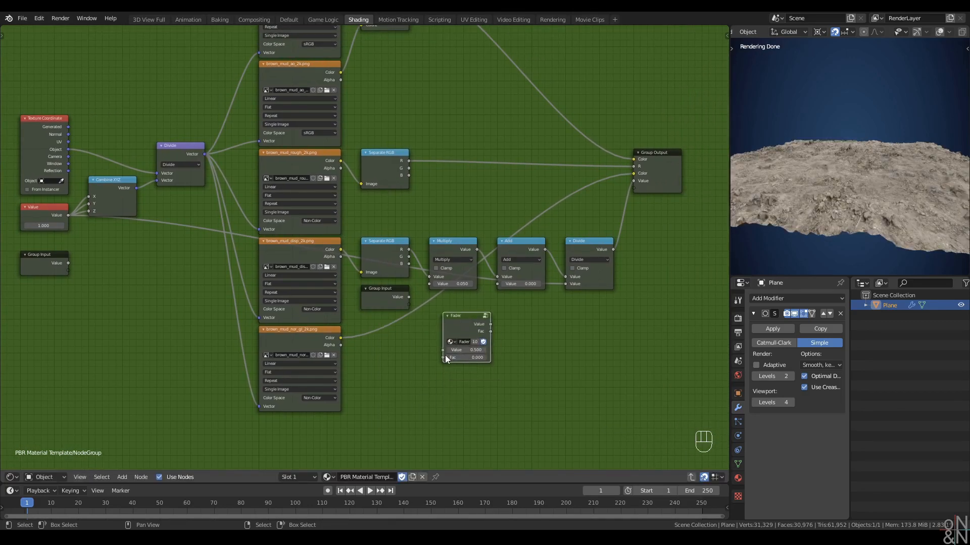
scroll(454, 273, "up", 2)
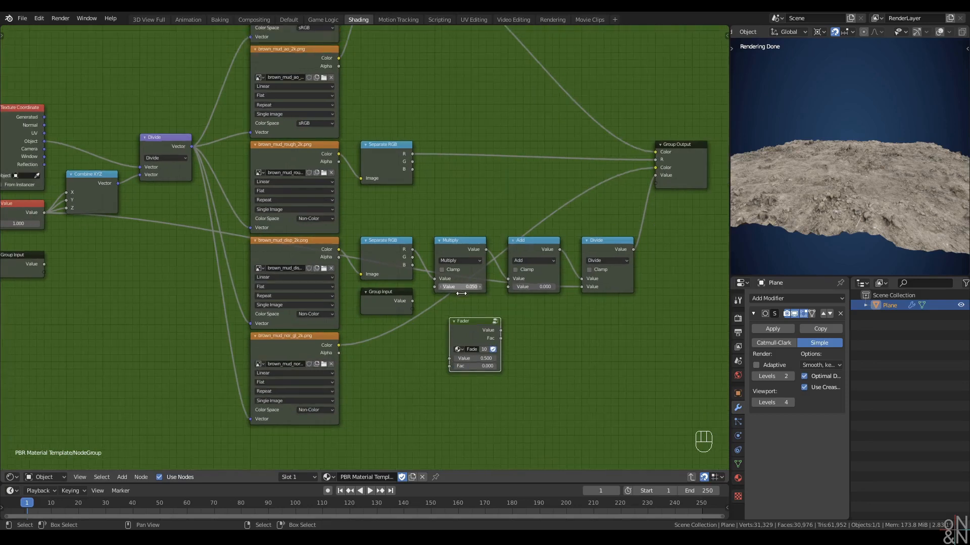
left_click(460, 247)
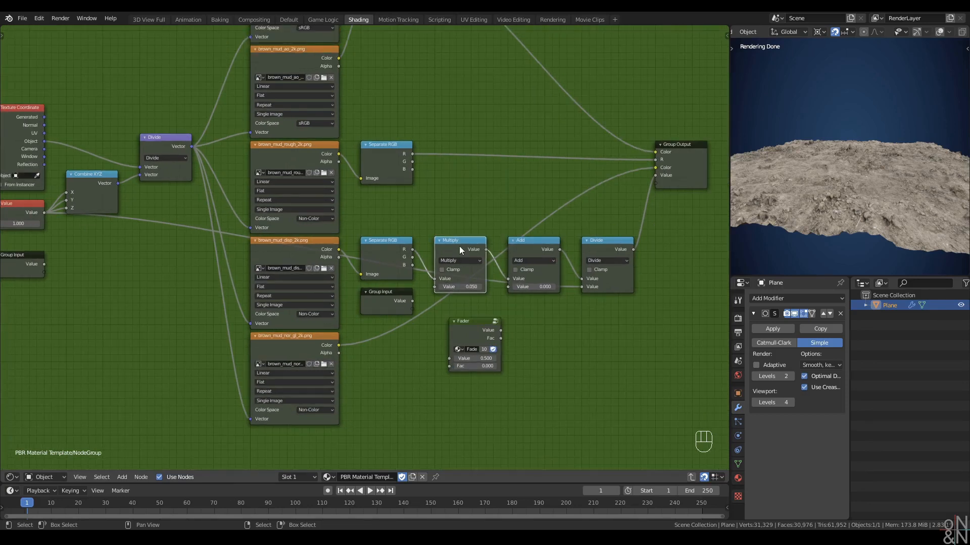
left_click(478, 367)
type(".15")
key("Return")
Expose the Fader's Fac as two inputs on the duplicated Group Input and delete the Fader node
left_click(432, 354)
left_click_drag(449, 366, 413, 310)
left_click(421, 375)
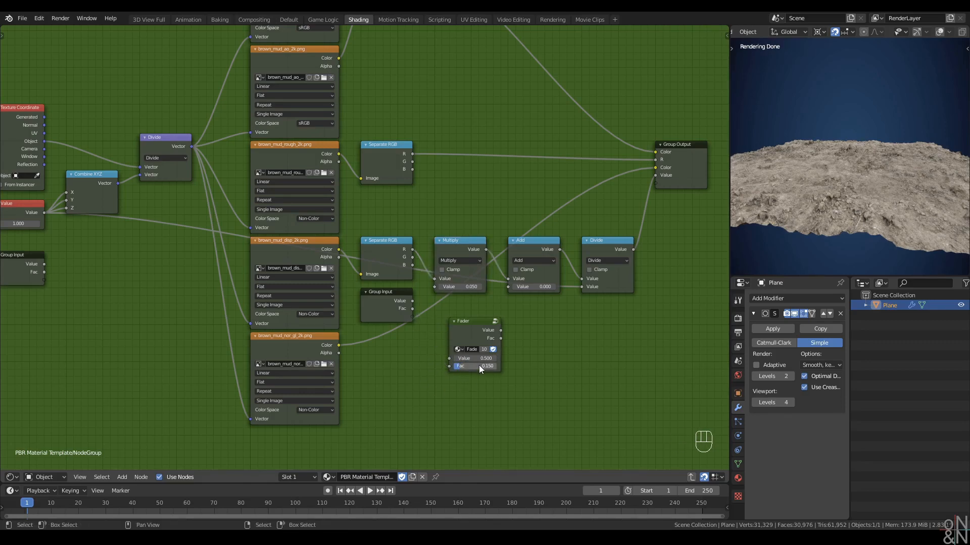
left_click_drag(478, 365, 412, 318)
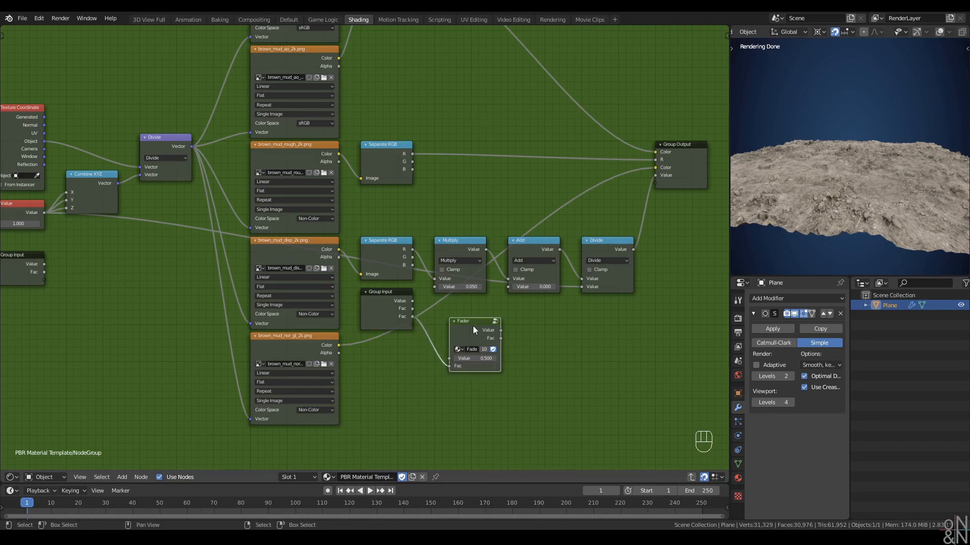
key("x")
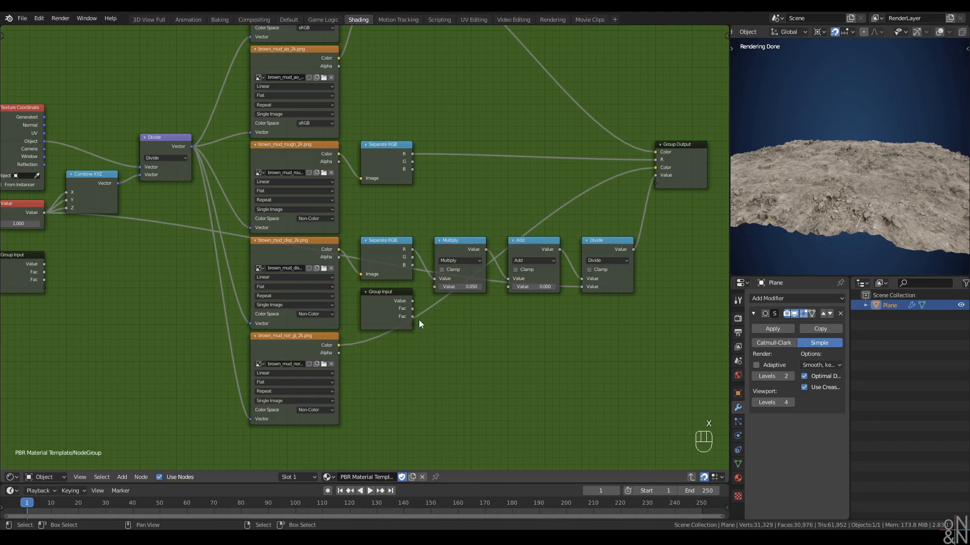
Link the duplicated Group Input's first Fac to the Multiply node's second value and its second Fac to the Add node's second value
left_click_drag(413, 316, 508, 287)
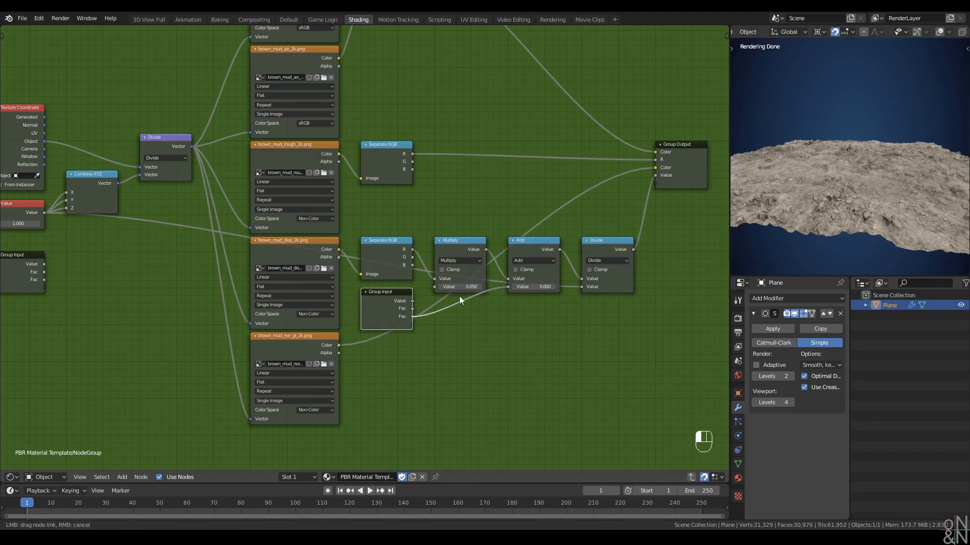
left_click_drag(413, 315, 437, 287)
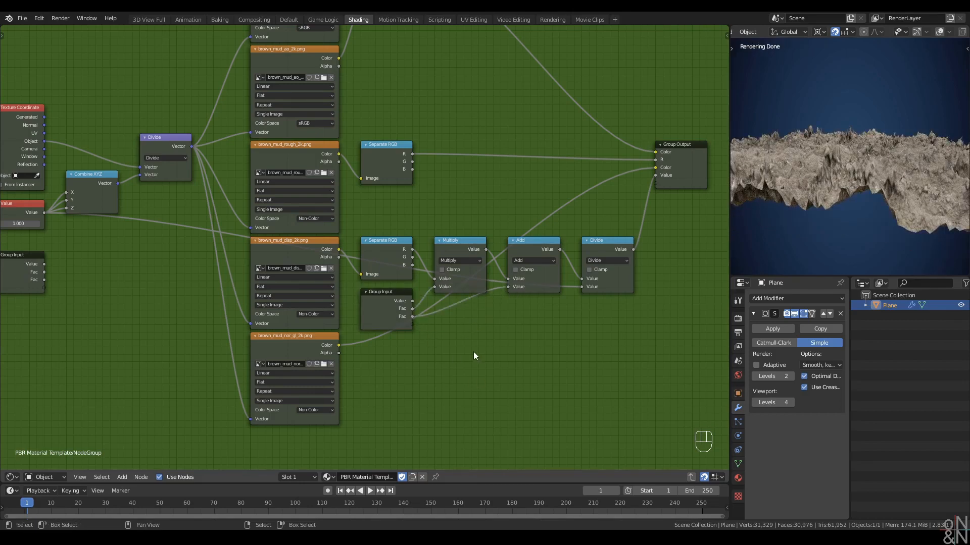
Rename the node group's three inputs to Input, Height Fac and Base Height
key("n")
middle_click_drag(473, 353, 438, 365)
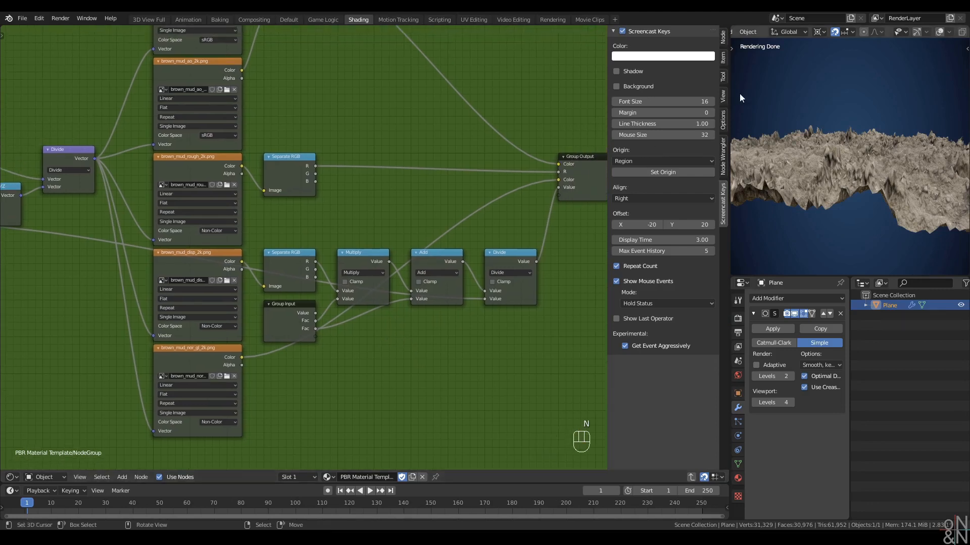
left_click(725, 40)
double_click(639, 58)
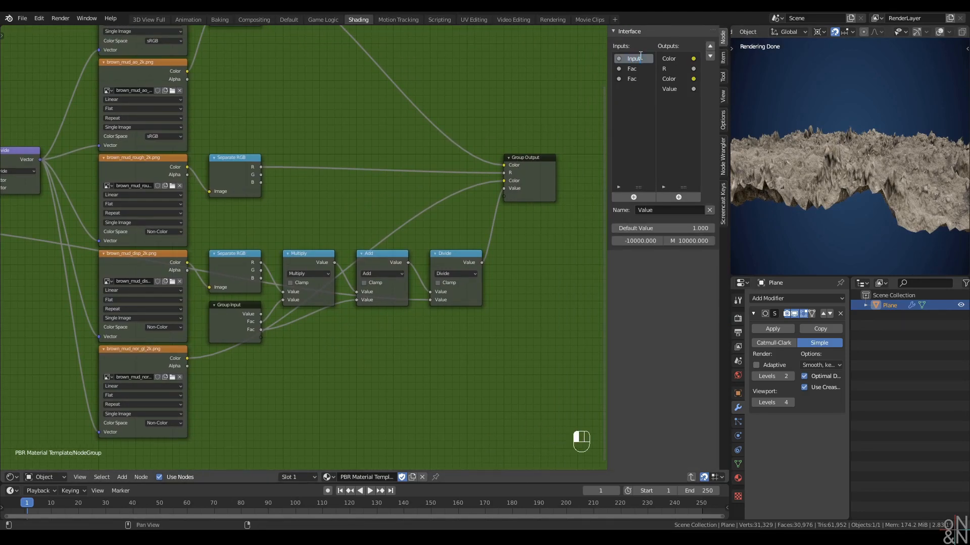
key("Tab")
type("Height Fac")
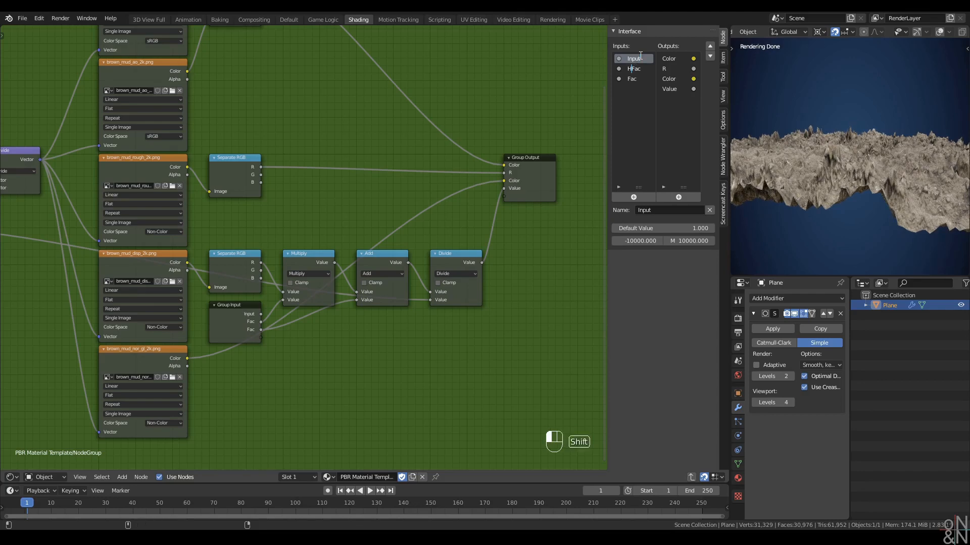
key("Tab")
type("Base Height")
left_click(640, 58)
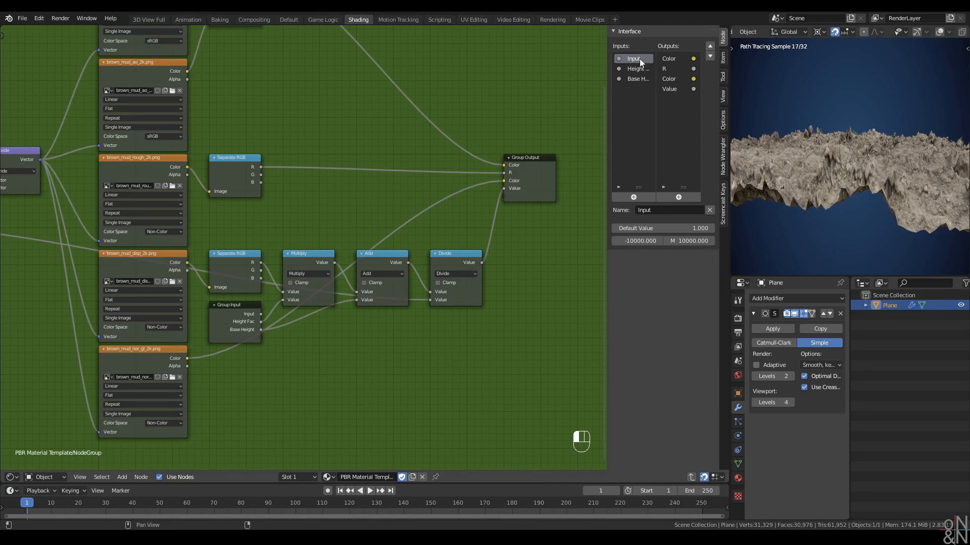
Rename the first group input to Scale
scroll(283, 227, "down", 3)
middle_click_drag(278, 227, 451, 231)
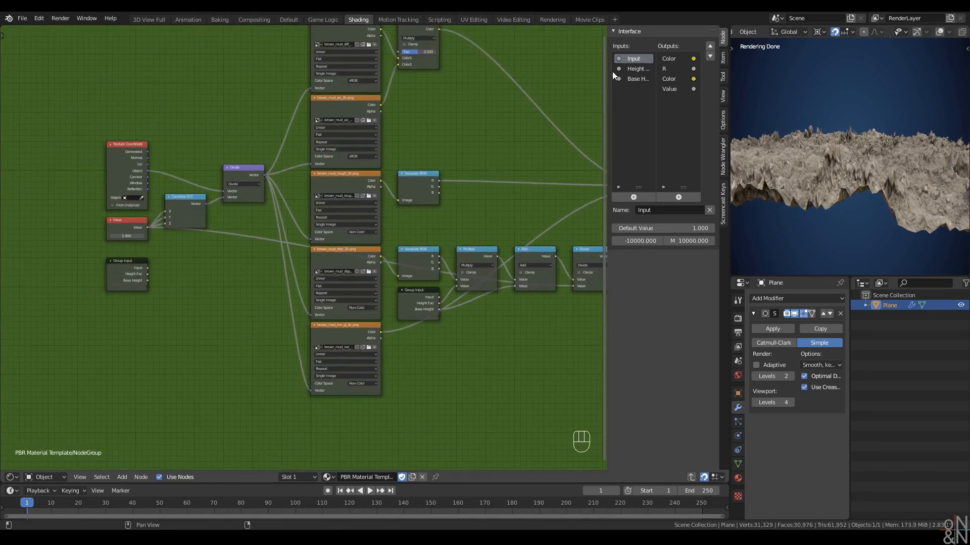
double_click(640, 57)
type("Scale")
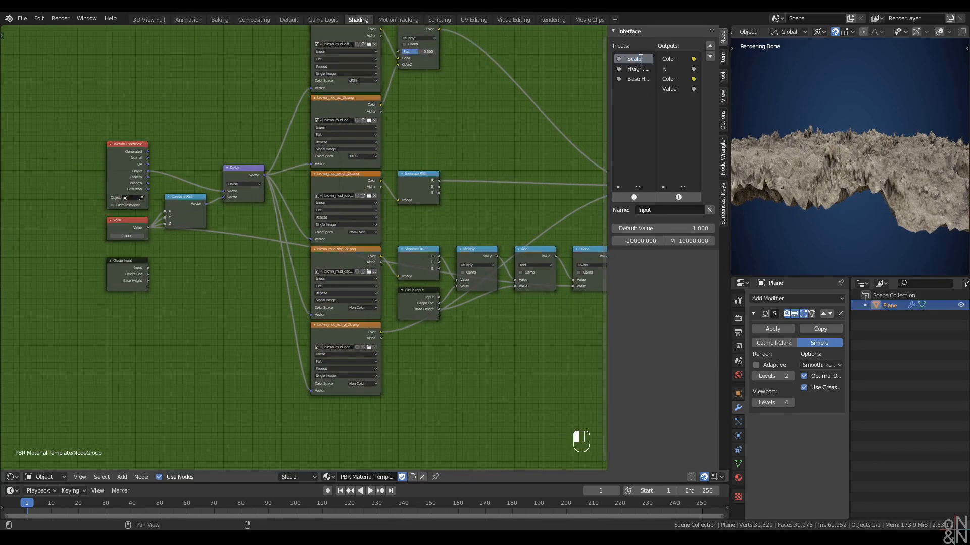
key("Return")
Place Group Input beside Combine XYZ, transfer the Value node's outgoing links to it, and delete the Value node
middle_click_drag(210, 297, 217, 278)
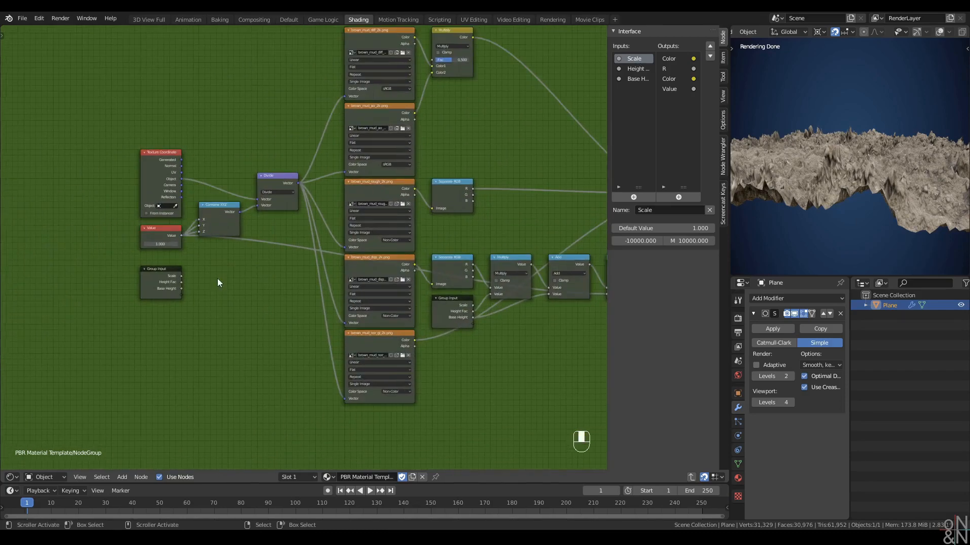
scroll(292, 241, "up", 2)
left_click_drag(174, 249, 119, 250)
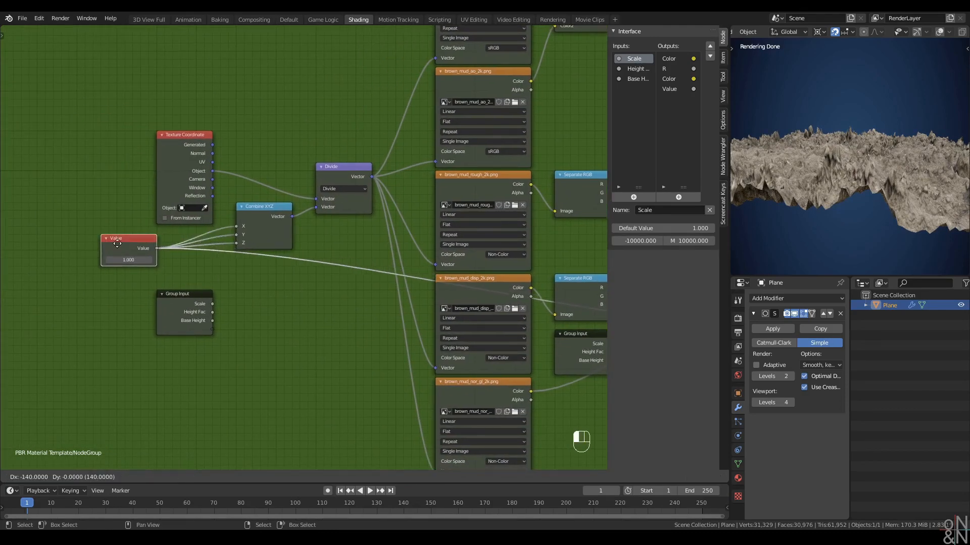
left_click_drag(192, 304, 152, 296)
left_click_drag(156, 248, 196, 273, "ctrl")
key("x")
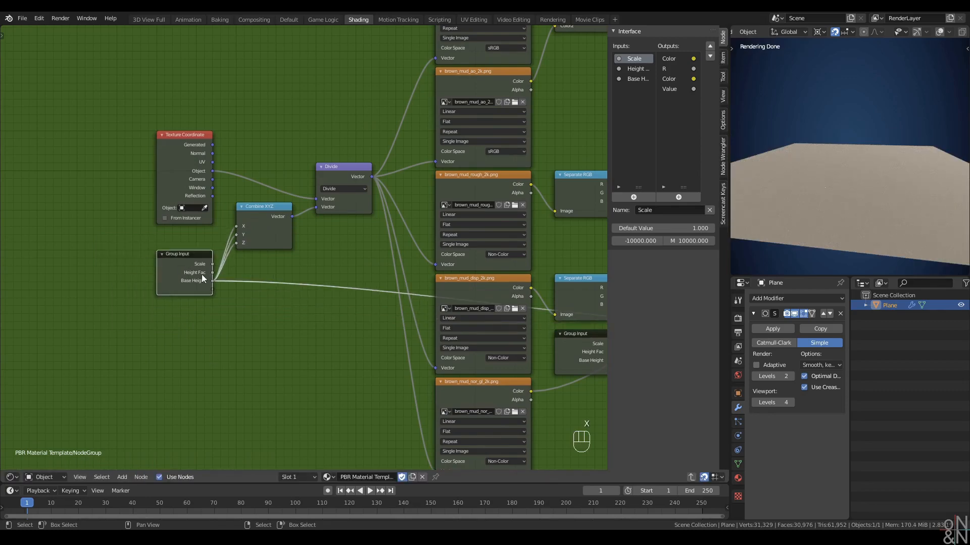
Move all outgoing links of the Group Input beside Combine XYZ from Base Height to Scale
left_click(634, 79)
left_click(633, 59)
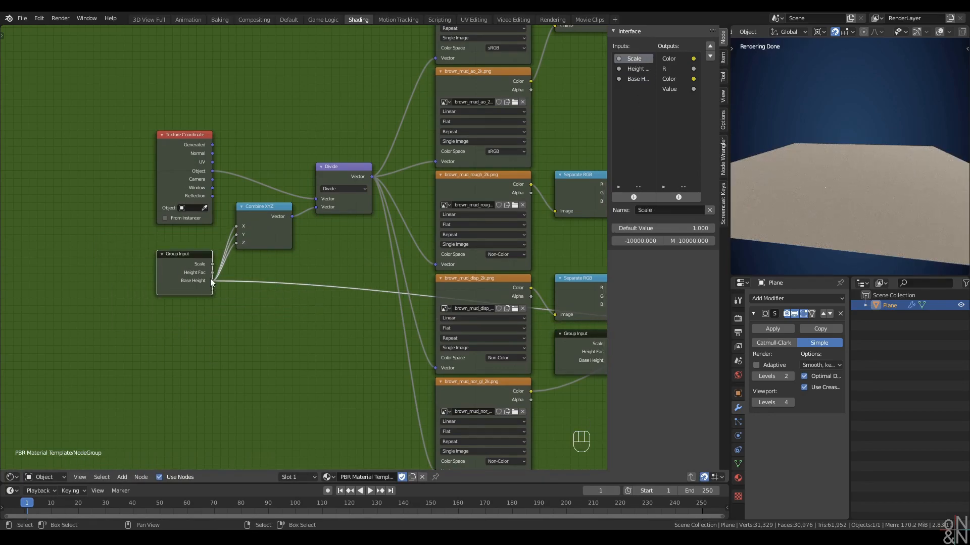
left_click_drag(212, 281, 213, 265, "ctrl")
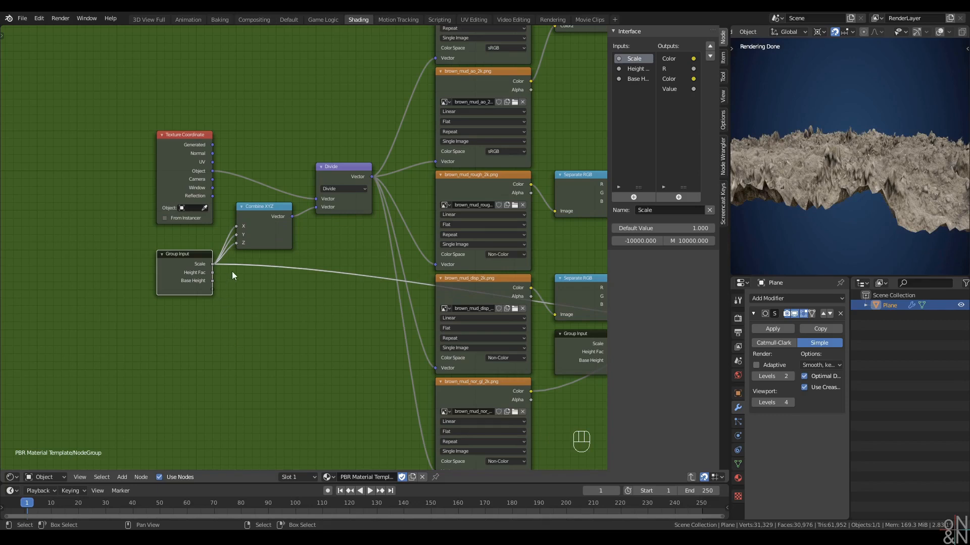
Check the default values and ranges of the Scale, Height Fac and Base Height inputs
left_click(669, 228)
key("Return")
left_click(633, 69)
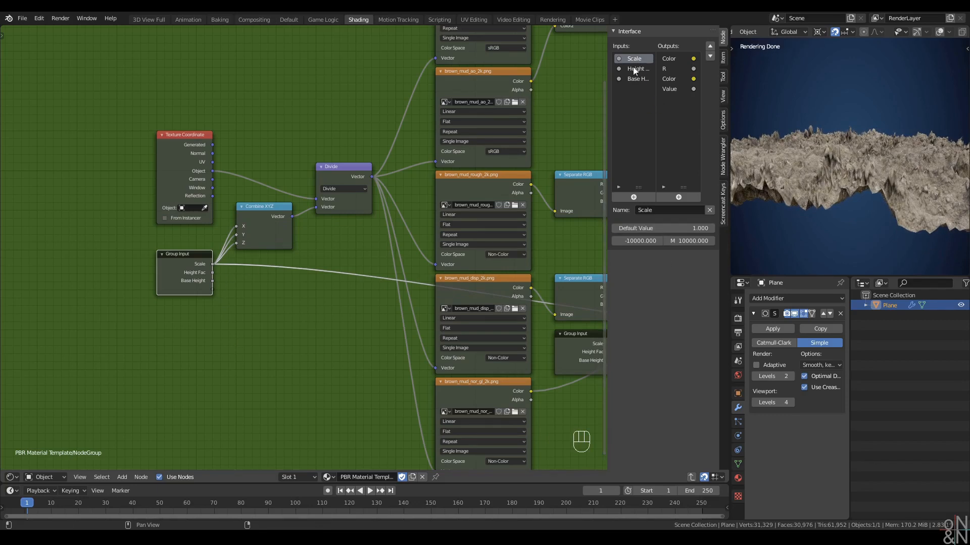
left_click(636, 79)
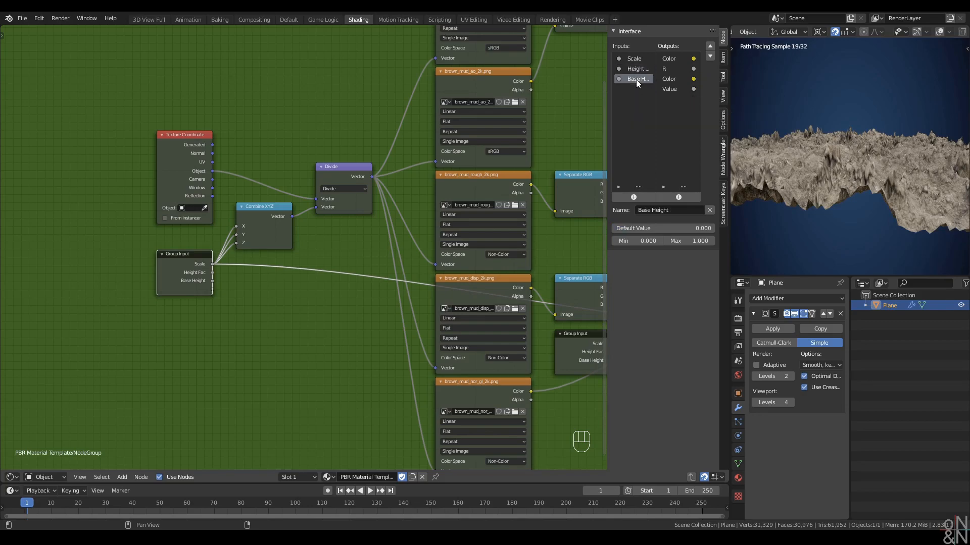
left_click(245, 317)
Examine the whole node group layout and the displaced plane in the rendered viewport
scroll(389, 278, "down", 6)
middle_click_drag(527, 219, 387, 247)
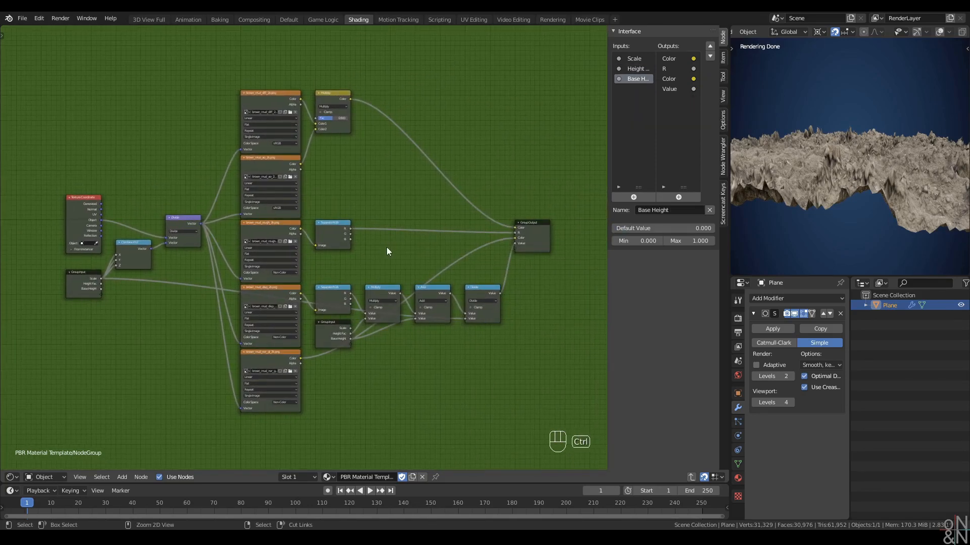
key("ctrl+Tab")
key("Tab")
scroll(280, 222, "up", 2)
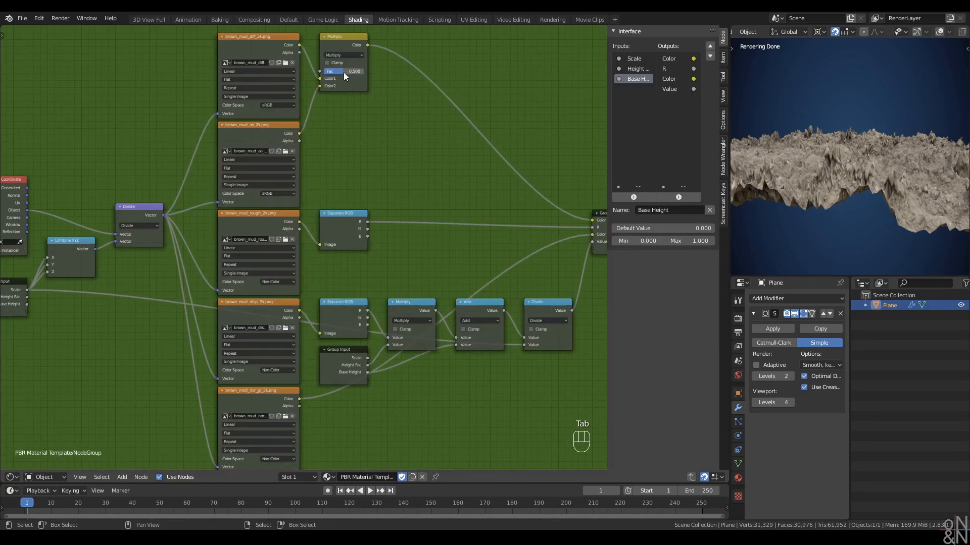
scroll(356, 154, "down", 2)
middle_click_drag(362, 163, 408, 186)
scroll(408, 186, "up", 2)
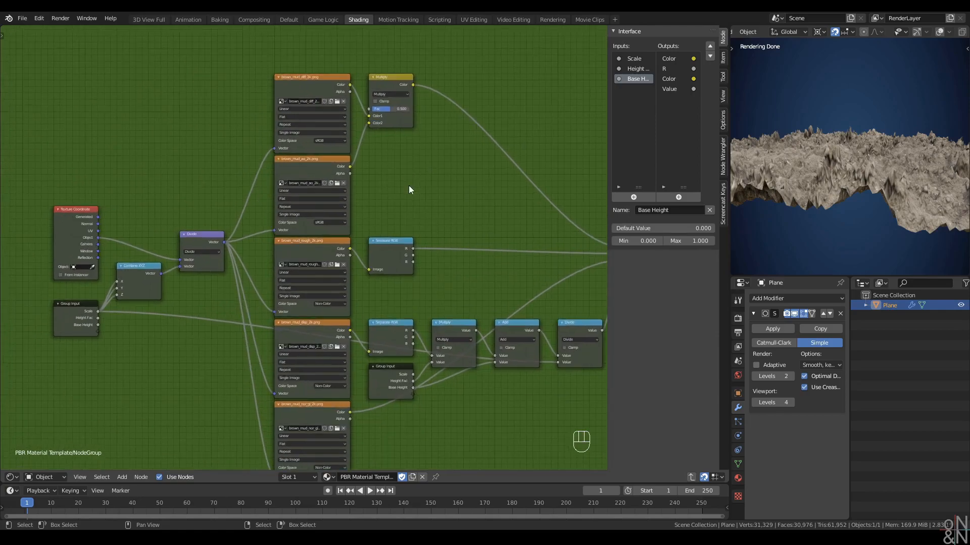
key("Home")
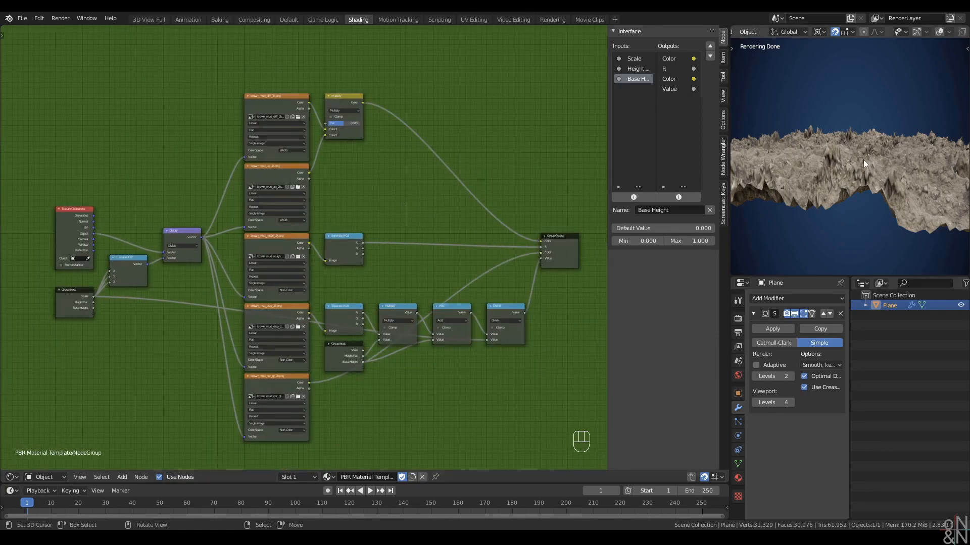
scroll(859, 192, "up", 4)
right_click(431, 168)
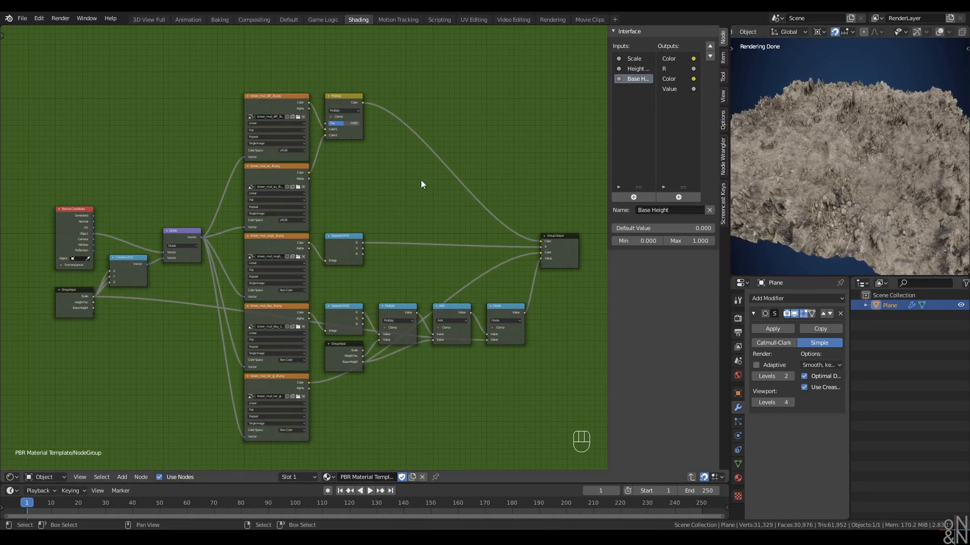
Rename the first group output to Base Color
middle_click_drag(588, 195, 511, 191)
scroll(511, 192, "up", 3)
key("b")
key("n")
double_click(678, 58)
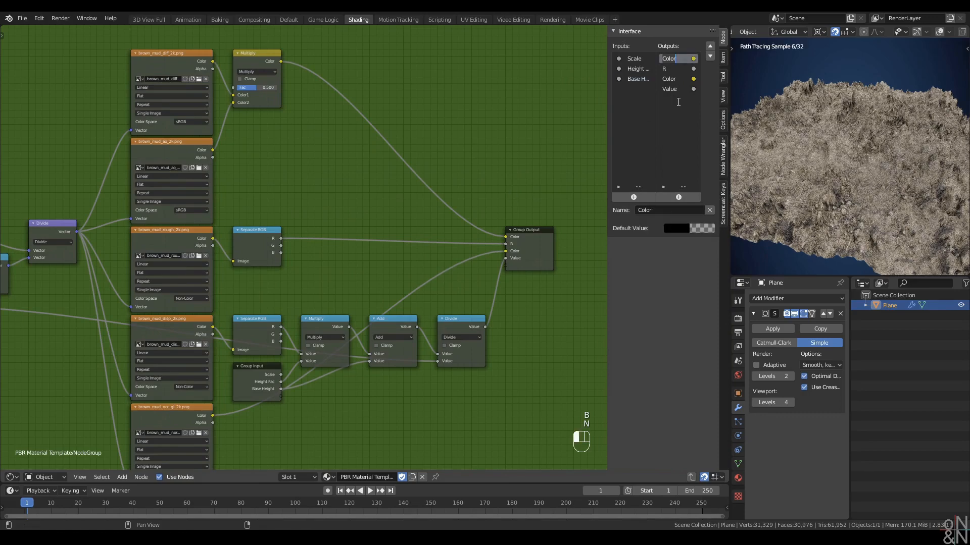
key("Home")
type("Bas")
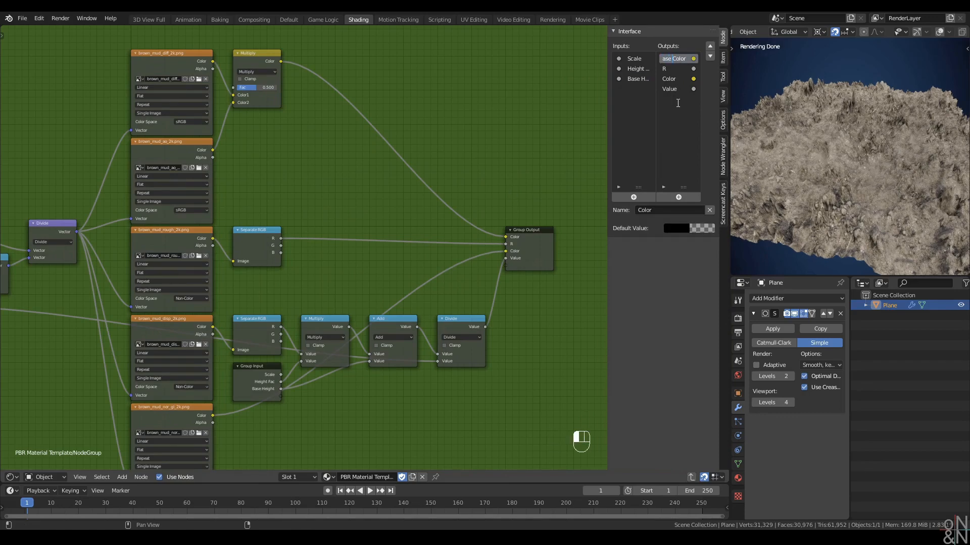
Rename the remaining three group outputs to Roughness, Height and Color
key("Tab")
type("Roughness")
key("Tab")
type("Height")
key("Tab")
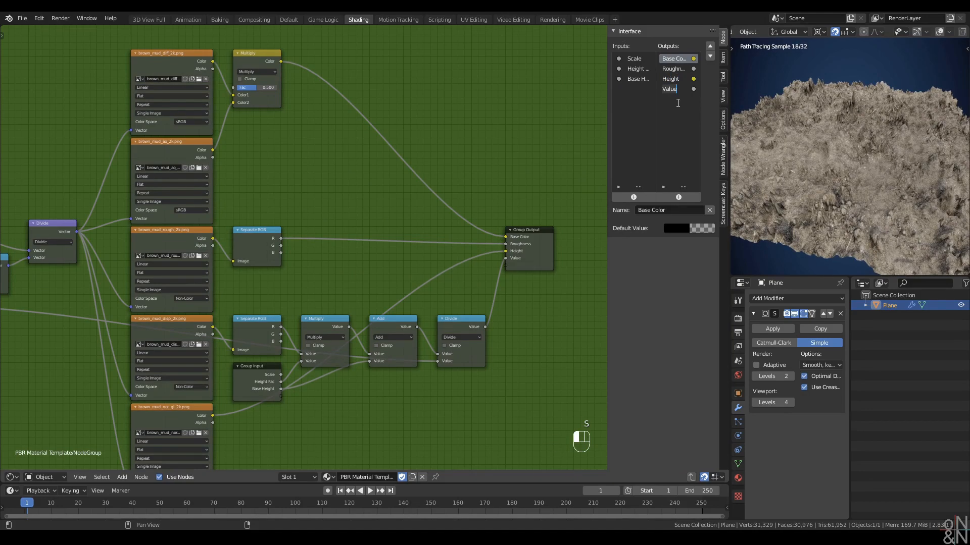
type("Color")
key("Return")
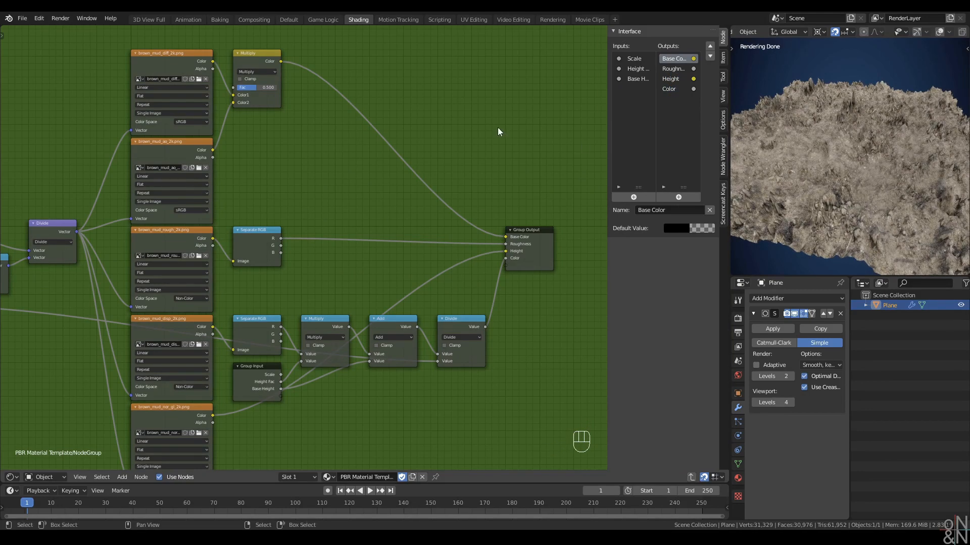
Move the last group output up one place, then name the third output Height and the fourth Color
scroll(145, 379, "down", 3, "shift")
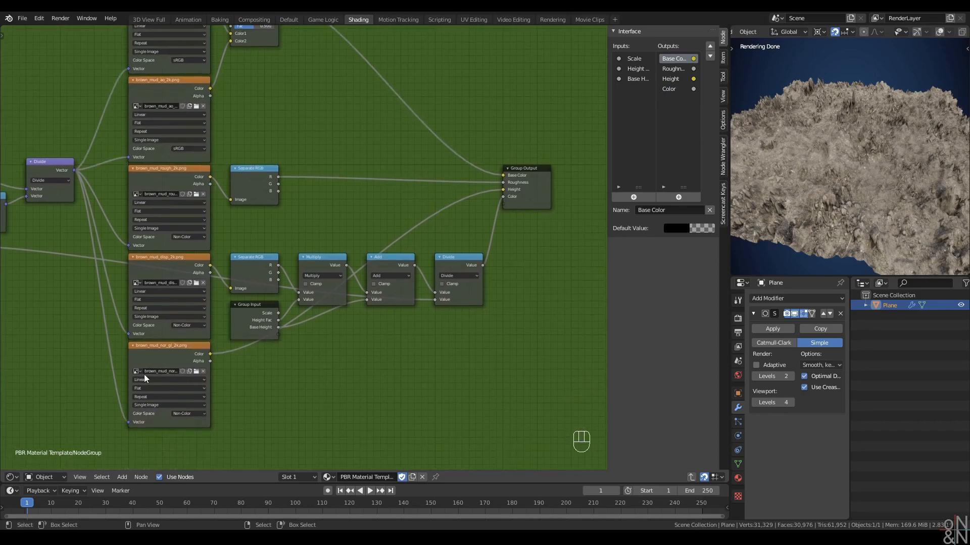
left_click(679, 89)
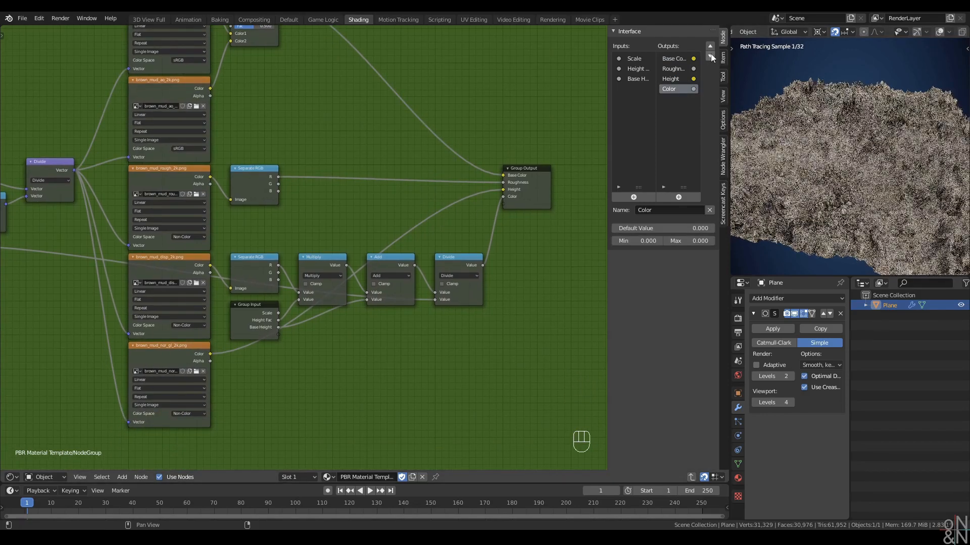
left_click(710, 45)
double_click(673, 79)
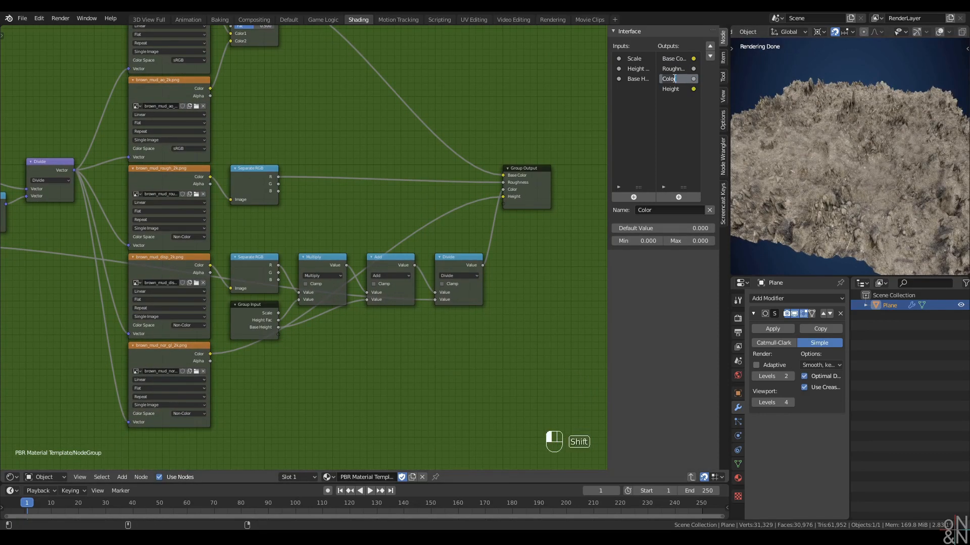
type("Height")
key("Return")
type("Color")
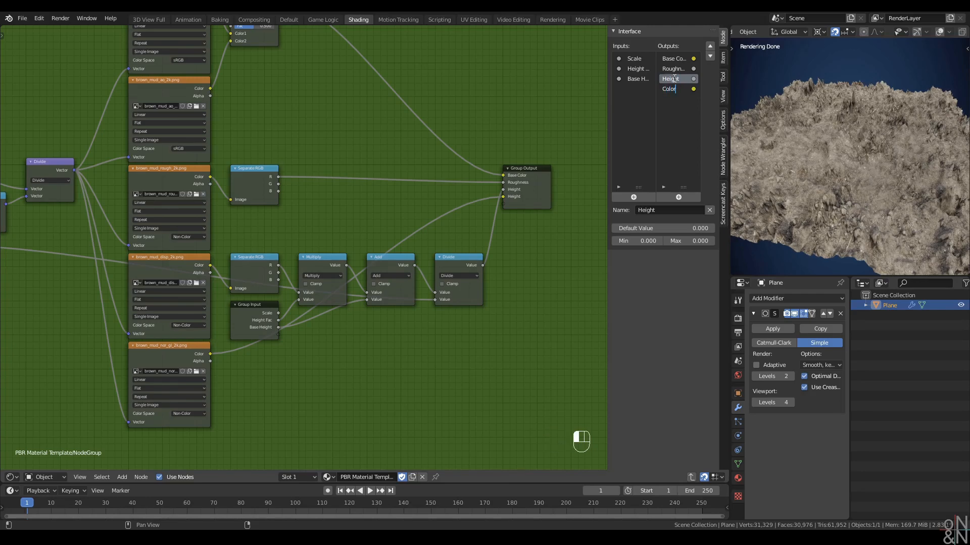
key("Return")
Reposition the Group Output node farther right and lower, level with the displacement chain's Divide node
scroll(541, 230, "down", 4)
middle_click_drag(541, 222, 421, 225)
left_click_drag(415, 211, 466, 271)
middle_click_drag(349, 195, 438, 222)
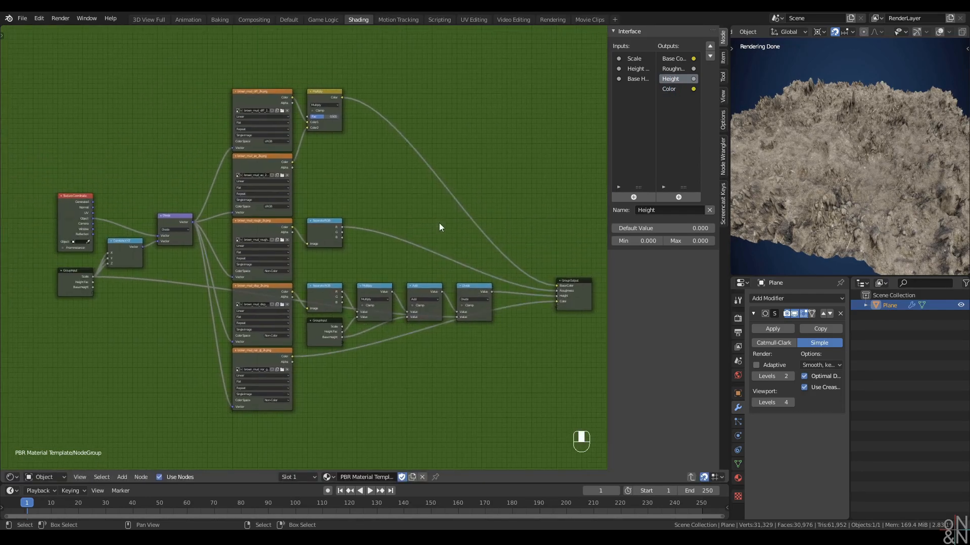
key("n")
scroll(435, 192, "down", 1)
scroll(435, 192, "up", 2)
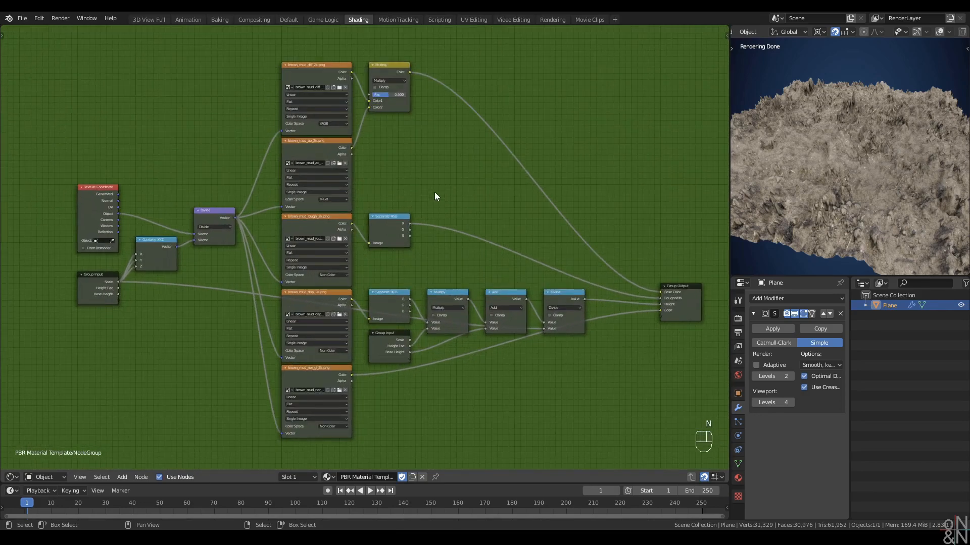
Exit the node group and set its Height Fac to 0.05 in the PBR Material Template
key("Tab")
scroll(428, 189, "down", 1)
middle_click_drag(428, 189, 380, 199)
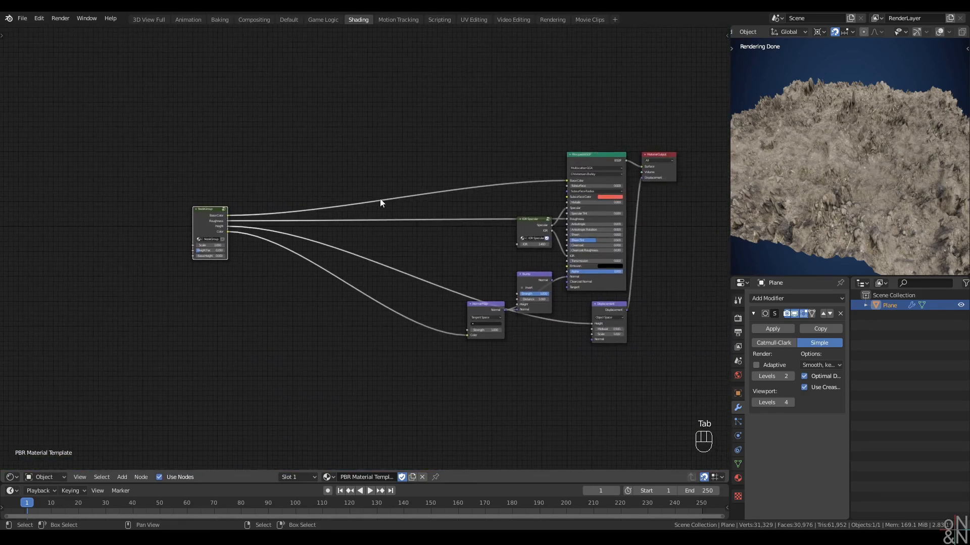
middle_click_drag(856, 208, 865, 198)
scroll(312, 220, "up", 2)
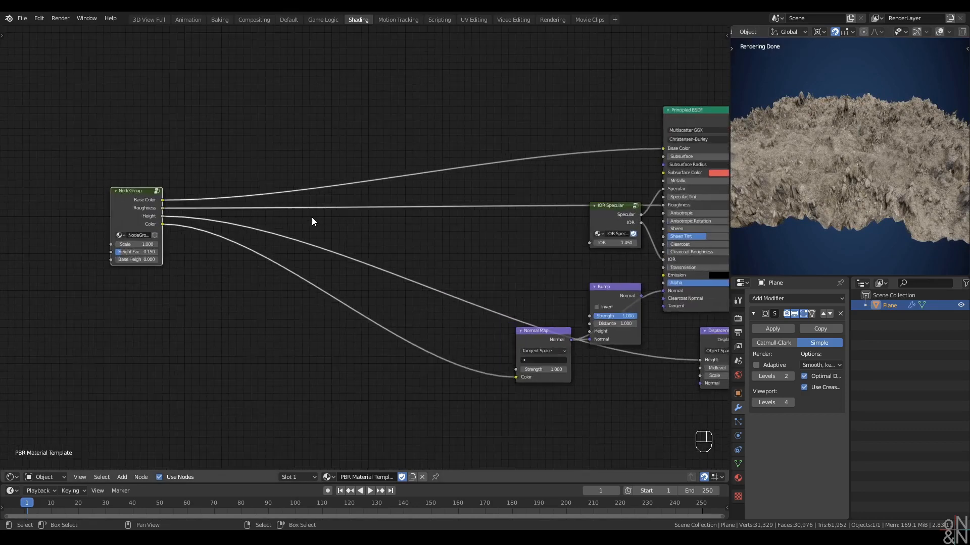
scroll(128, 243, "up", 1)
left_click(140, 253)
type(".05")
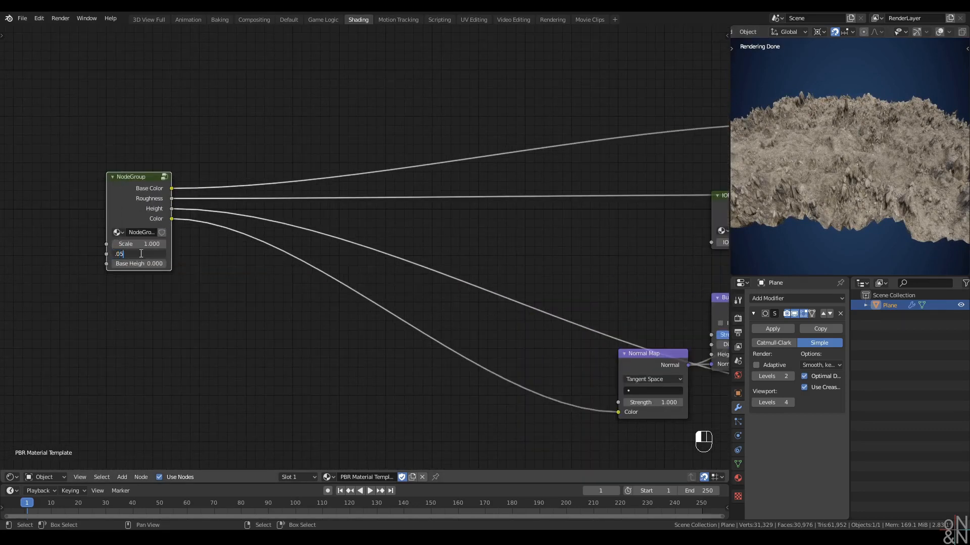
key("Return")
Switch the 3D viewport away from rendered shading
scroll(151, 190, "down", 1)
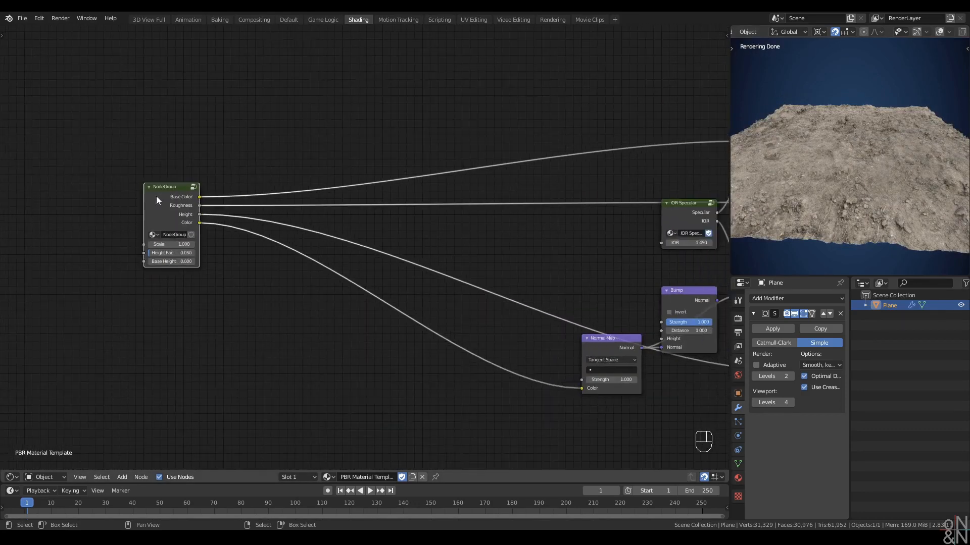
middle_click_drag(156, 196, 111, 214)
key("z")
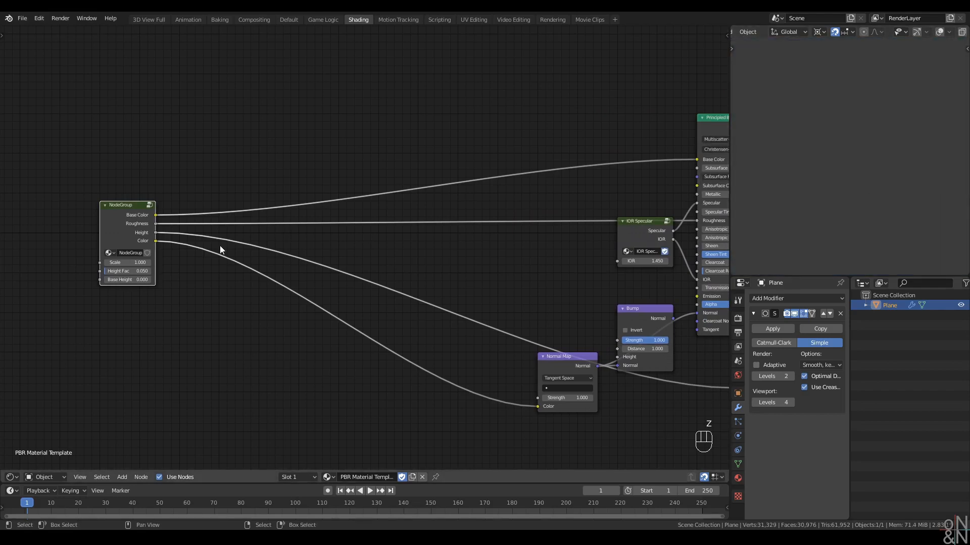
Cut all output links of the ungrouped-name NodeGroup node and move it up, level with the top of the Principled BSDF
left_click_drag(221, 195, 201, 417, "ctrl")
left_click_drag(123, 223, 117, 126)
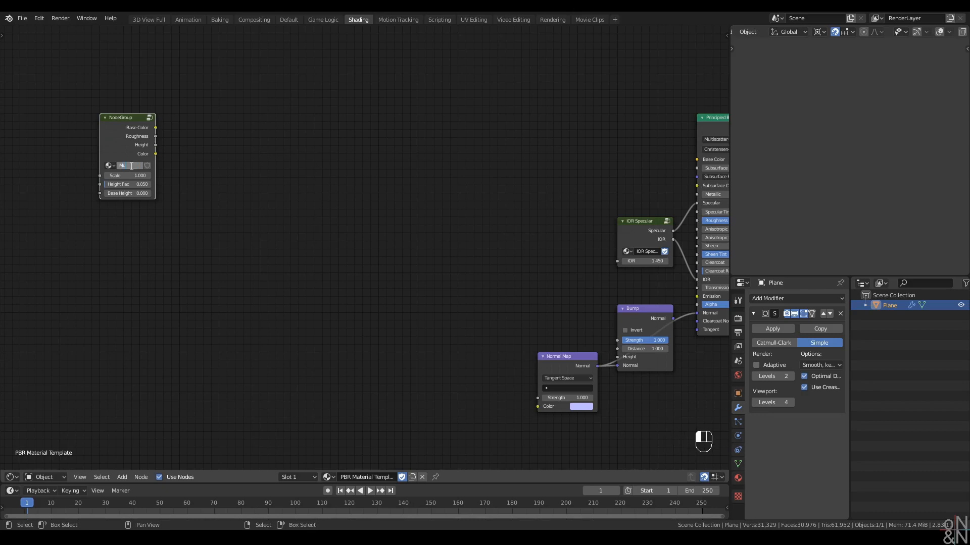
Name the node group Mud PBR Set and protect it with a fake user
type("PBR Set")
key("BackSpace")
left_click(132, 217)
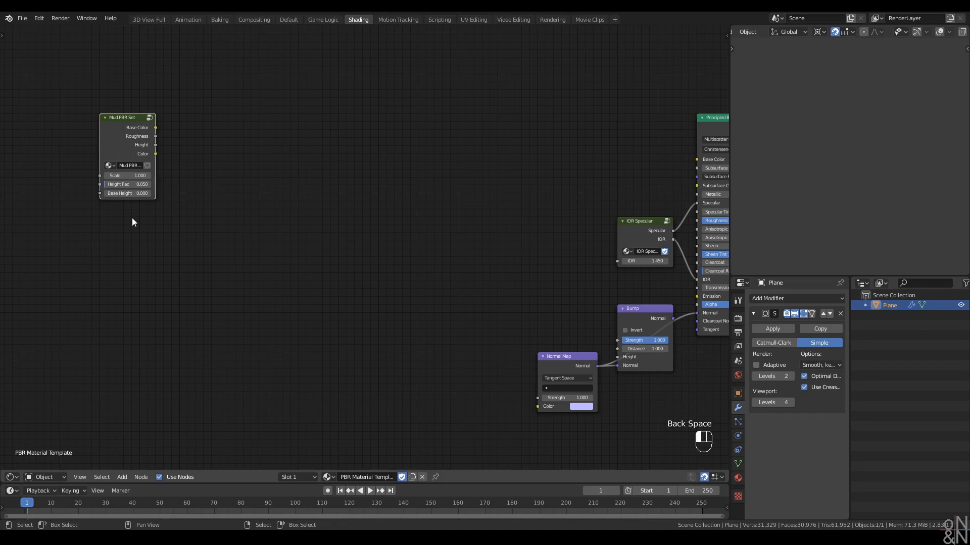
left_click(148, 165)
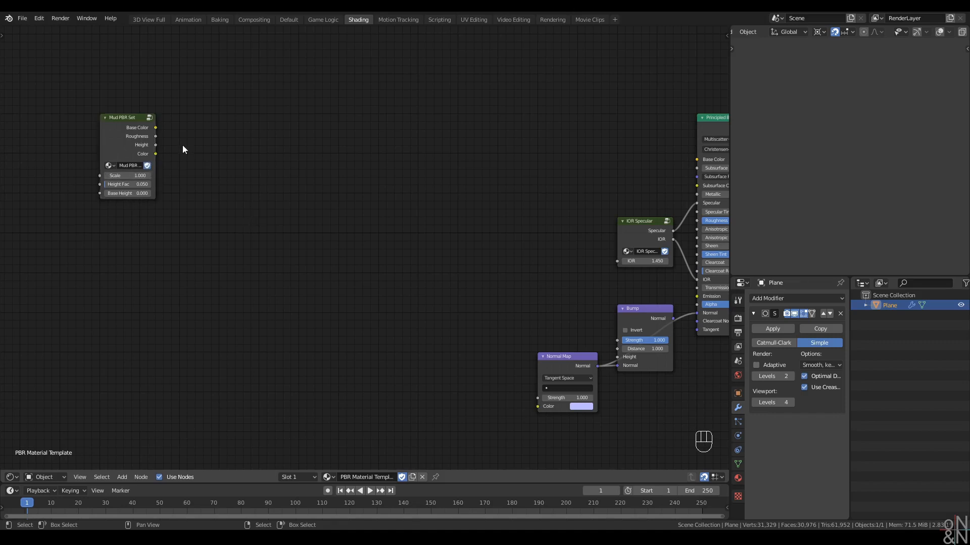
Duplicate the Mud PBR Set beside the original, make the copy a single-user group and name it Sand PBR Set
key("shift+d")
left_click(237, 123)
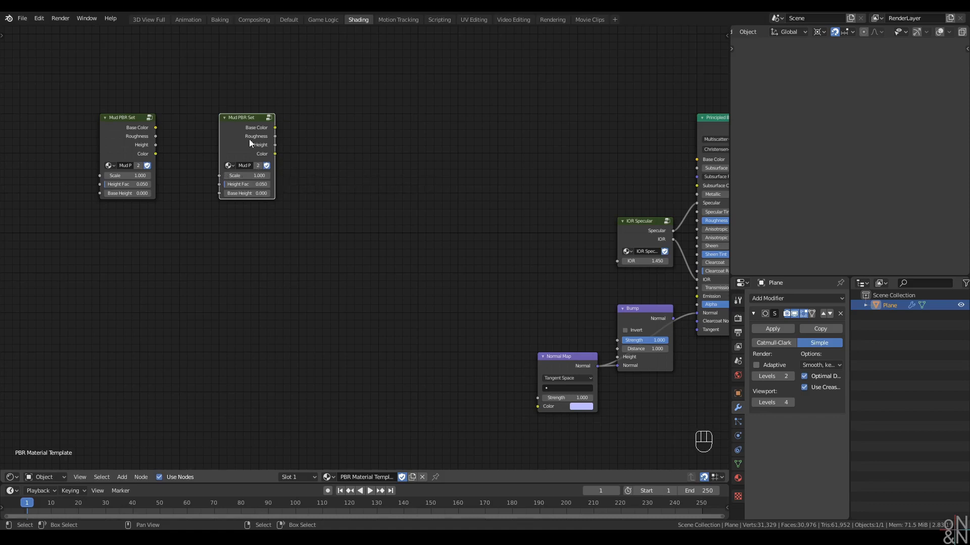
left_click(258, 165)
key("ctrl+shift+Right")
type("San")
Open the Sand PBR Set group and delete its five brown mud image texture nodes
key("Tab")
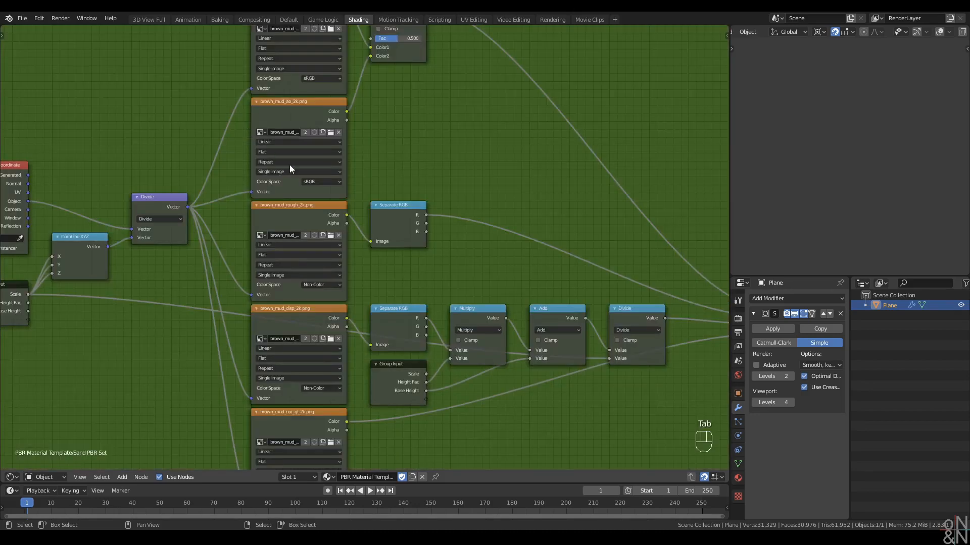
scroll(289, 164, "down", 3)
left_click_drag(297, 85, 354, 401)
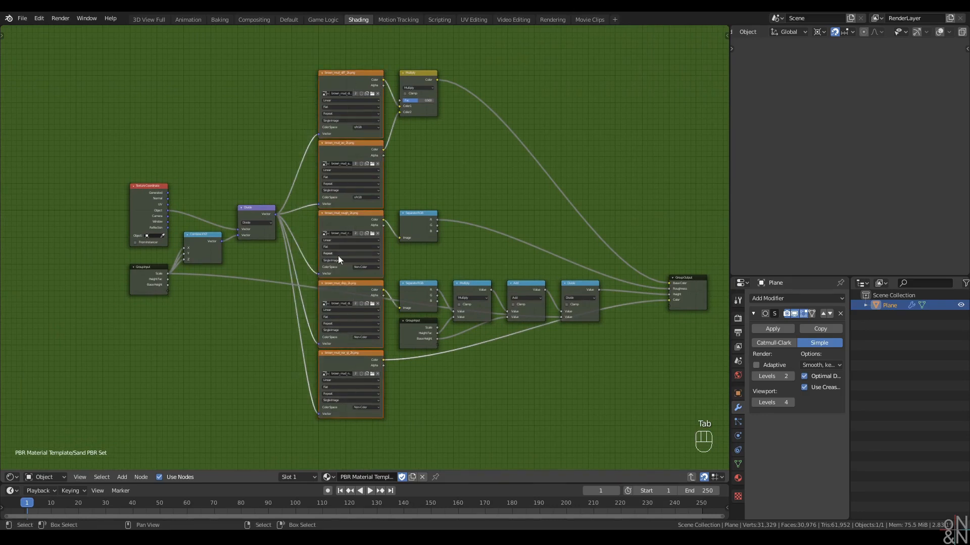
key("x")
scroll(338, 255, "up", 1)
Bring the coast_sand_01 diff, ao, rough, disp and nor_gl 2k images from the Procedural Landscape Textures folder in File Explorer into the Sand PBR Set
key("alt+Tab")
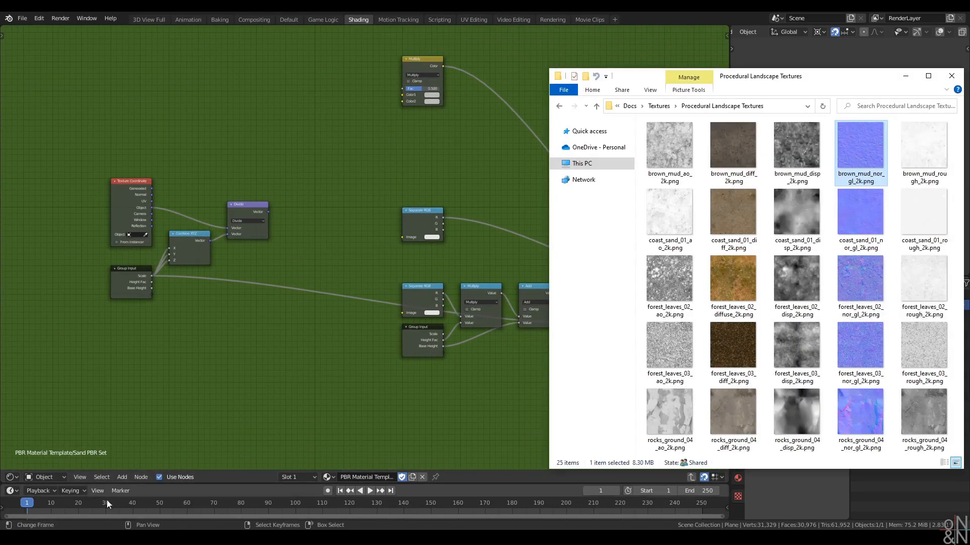
left_click_drag(733, 217, 328, 91)
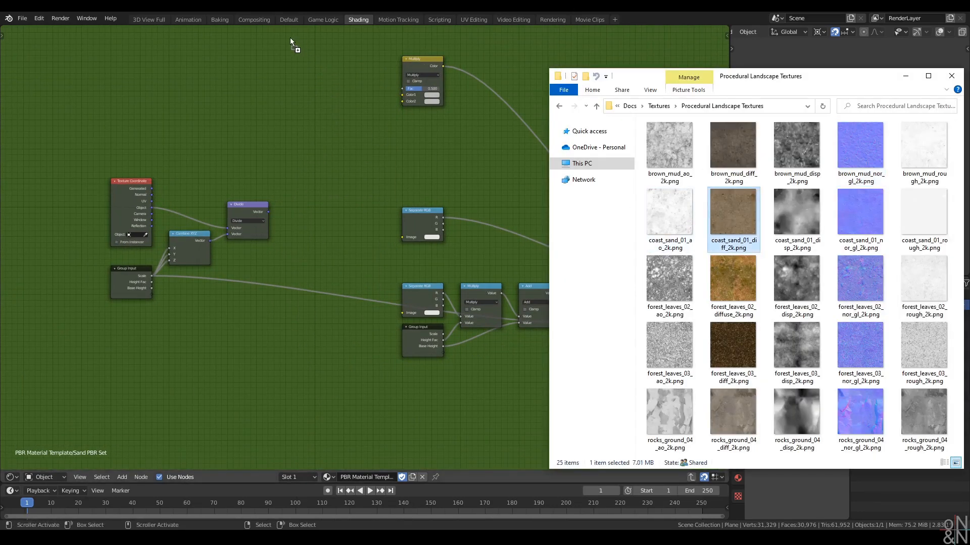
left_click_drag(290, 37, 290, 39)
left_click_drag(670, 212, 287, 121)
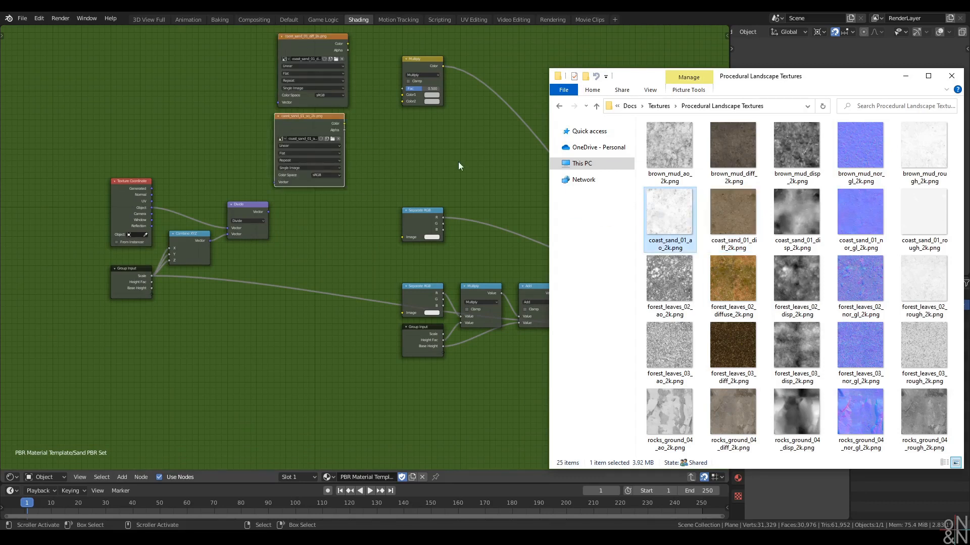
left_click_drag(924, 217, 290, 196)
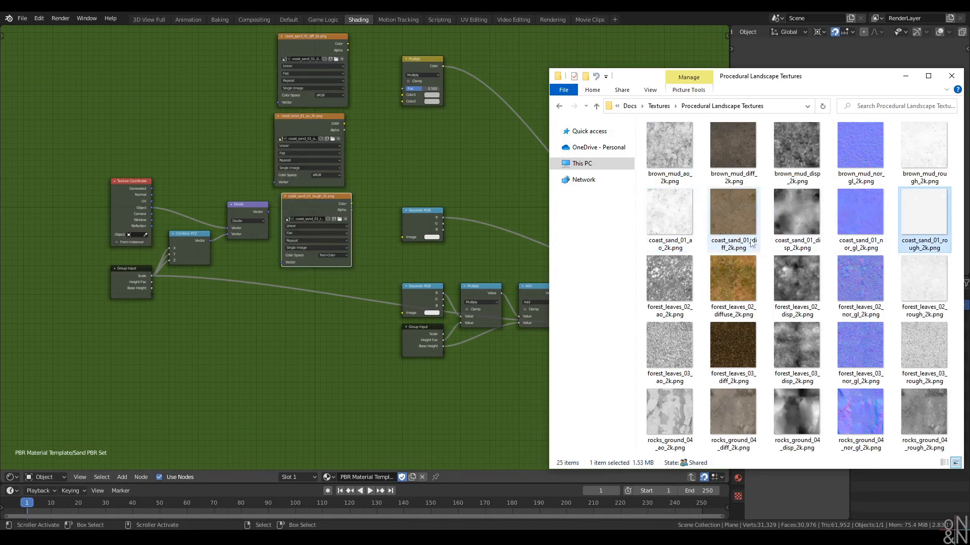
left_click_drag(796, 217, 500, 264)
left_click_drag(277, 272, 290, 273)
left_click_drag(860, 212, 375, 378)
left_click_drag(289, 349, 289, 351)
left_click(377, 89)
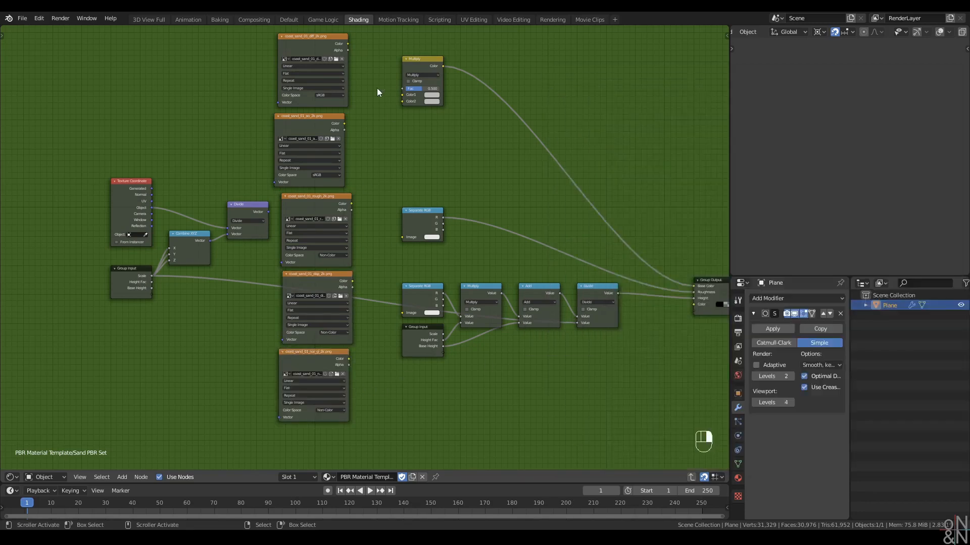
Line up the five coast sand image texture nodes in one column between the vector Divide node and the processing nodes
left_click_drag(347, 96, 384, 95)
left_click_drag(313, 119, 354, 112)
left_click_drag(299, 256, 332, 248)
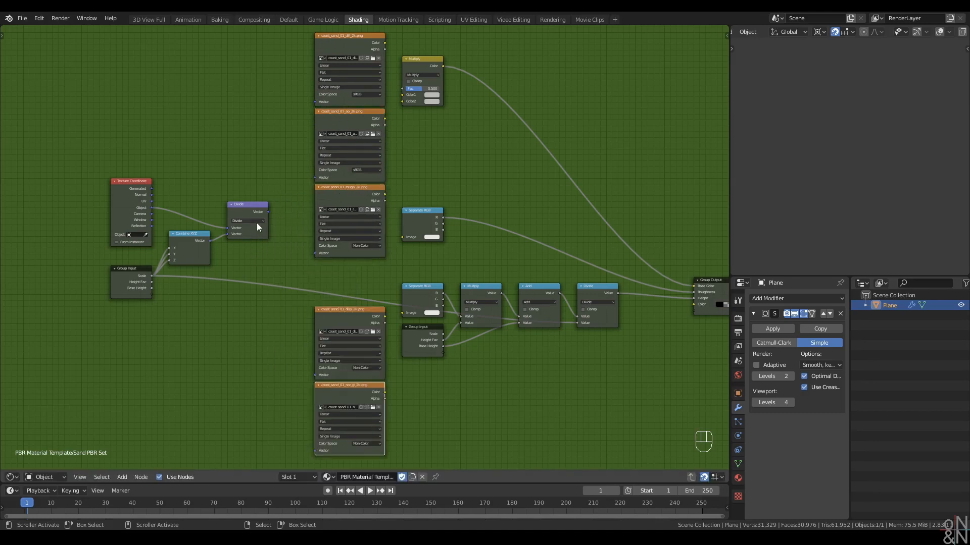
Connect the Divide vector to all coast sand textures and their colours to the Multiply and Separate RGB nodes, then exit the group
left_click_drag(268, 211, 314, 102)
left_click_drag(269, 211, 314, 177)
left_click_drag(268, 212, 314, 450)
left_click_drag(385, 43, 421, 99)
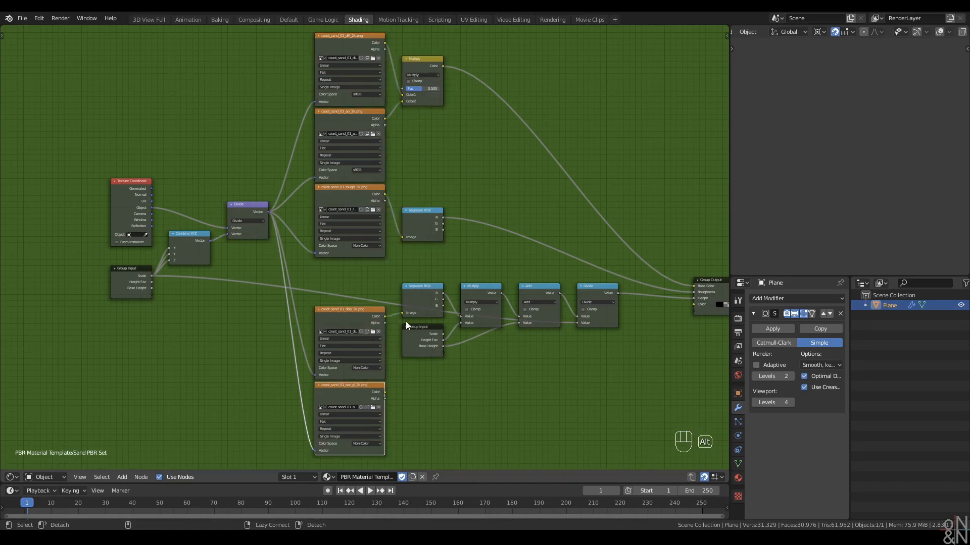
key("Tab")
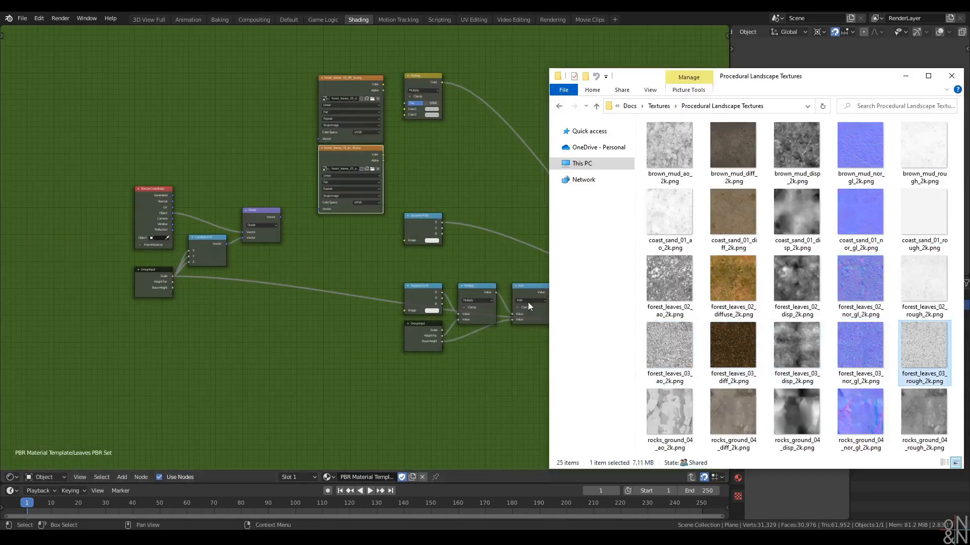
Return to the top-level material and move the Grass, Leaves and Rock PBR Set nodes together so Grass sits below Sand
key("ctrl+Tab")
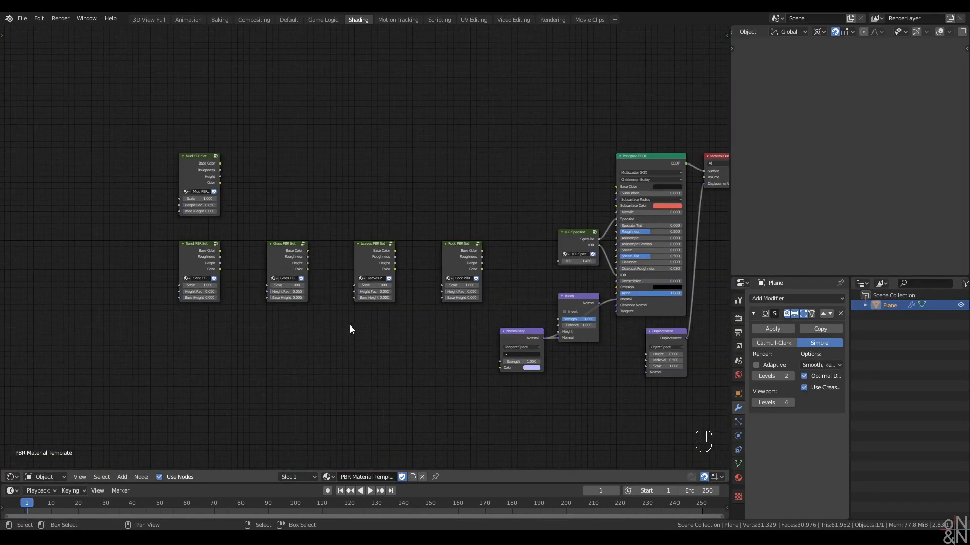
left_click_drag(268, 215, 447, 302)
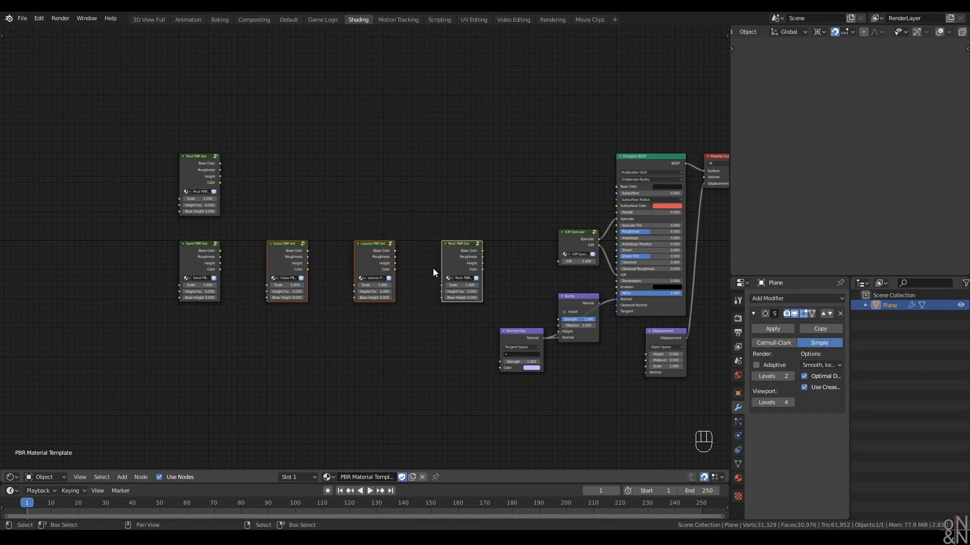
middle_click_drag(300, 259, 272, 159)
left_click_drag(271, 158, 432, 259)
key("g")
left_click(253, 339)
key("g")
left_click(253, 346)
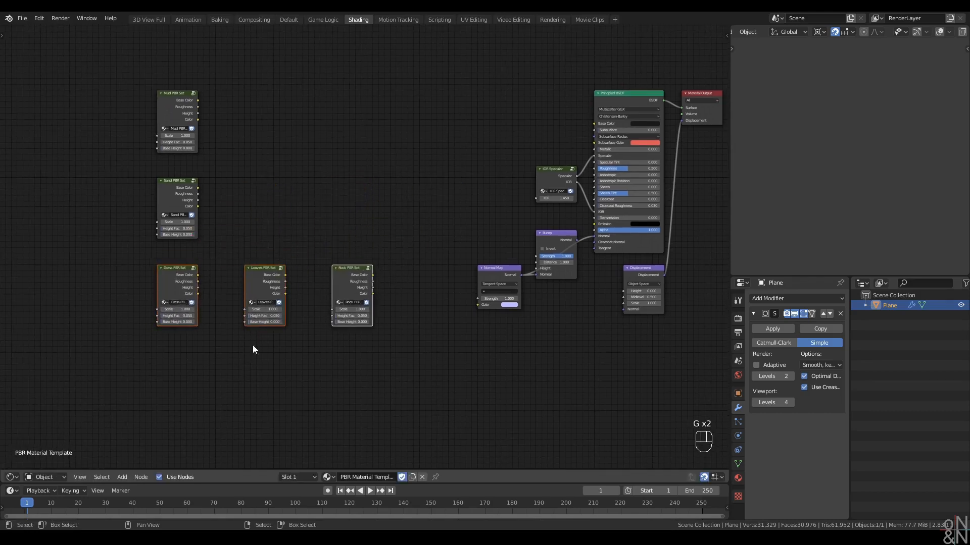
Stack the Leaves PBR Set below Grass and the Rock PBR Set below Leaves to complete the column
left_click_drag(253, 226, 343, 329)
key("g")
left_click(249, 421)
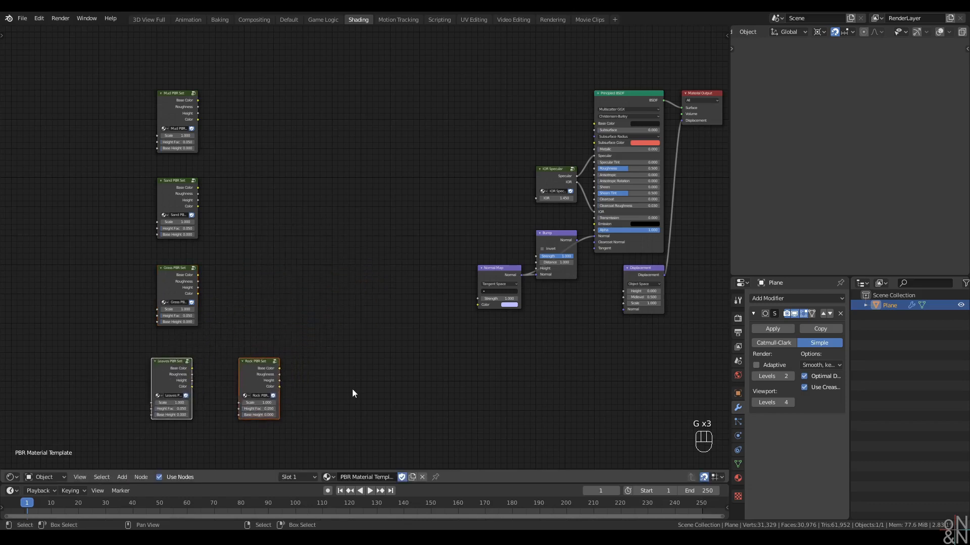
key("g")
left_click(353, 399)
left_click(353, 400)
left_click(255, 358)
key("g")
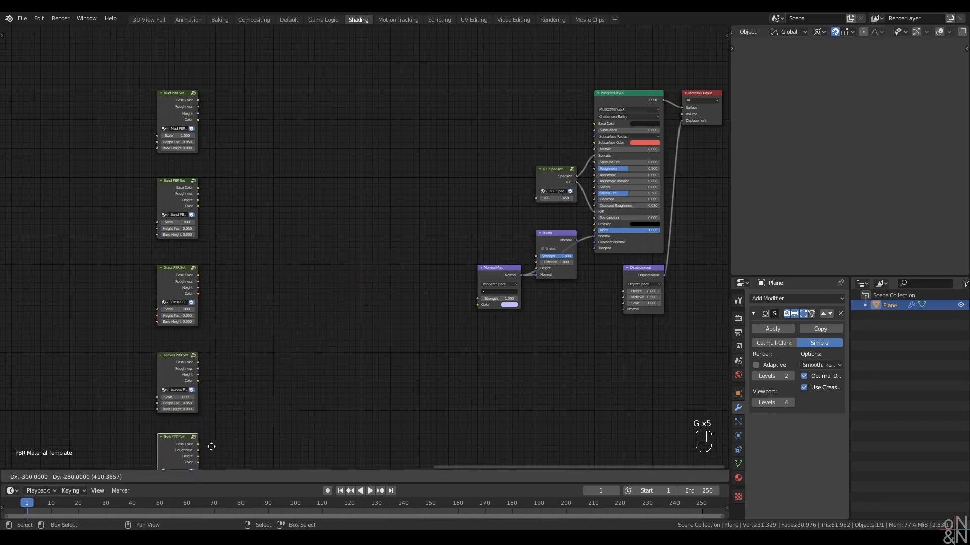
left_click(210, 448)
Move the Sand PBR Set near the shader and link Base Color and Roughness to Principled BSDF, Height to Displacement, Color to Normal Map
key("g")
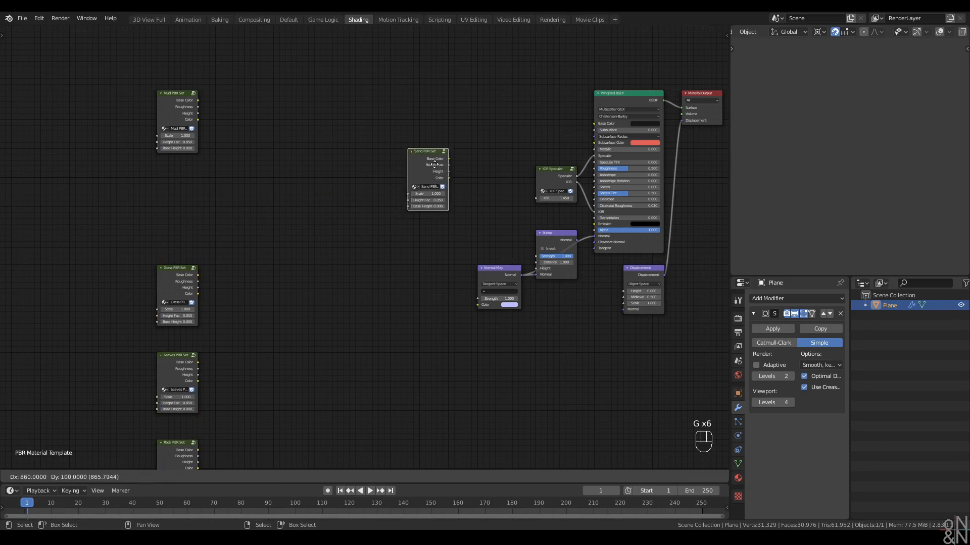
left_click(393, 131)
middle_click_drag(393, 131, 301, 187)
key("g")
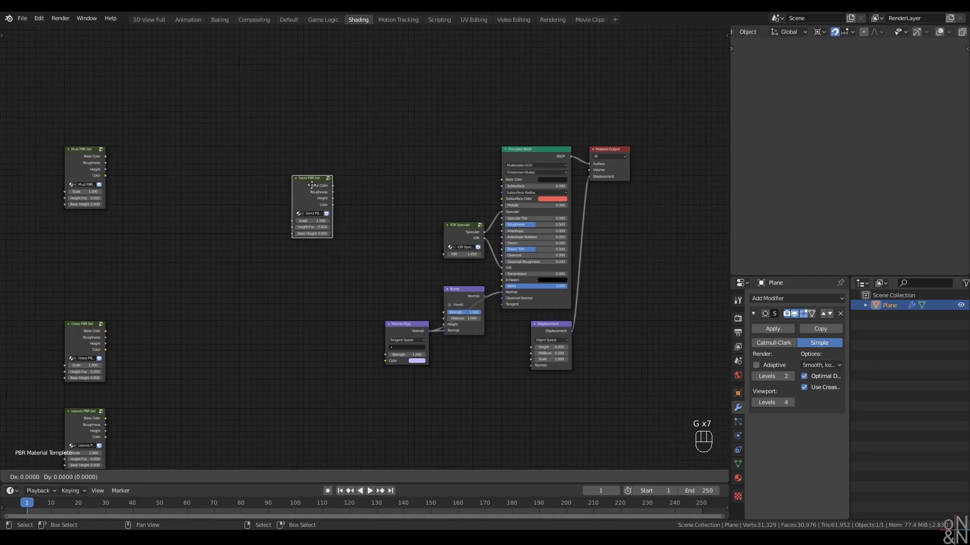
left_click(307, 188)
right_click_drag(307, 188, 530, 214, "alt")
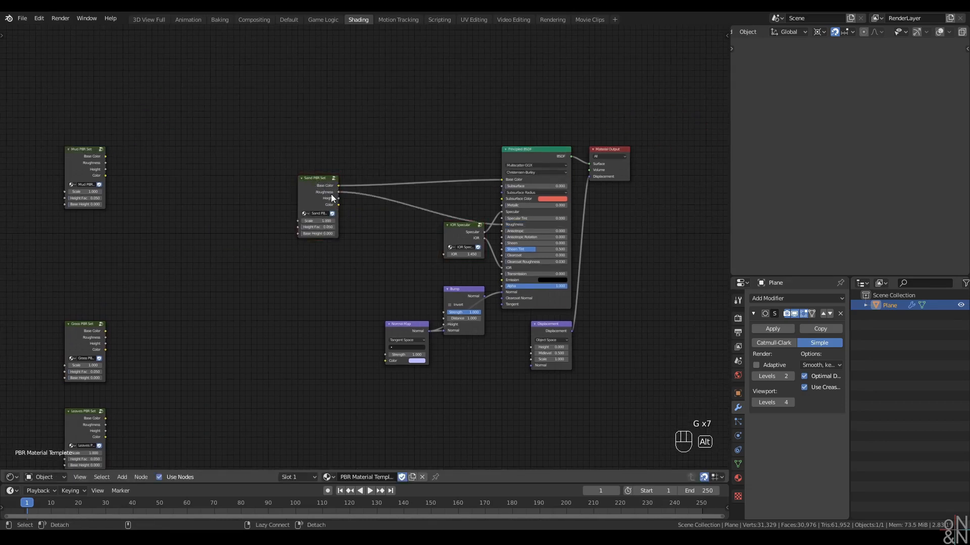
right_click_drag(332, 198, 407, 348, "alt")
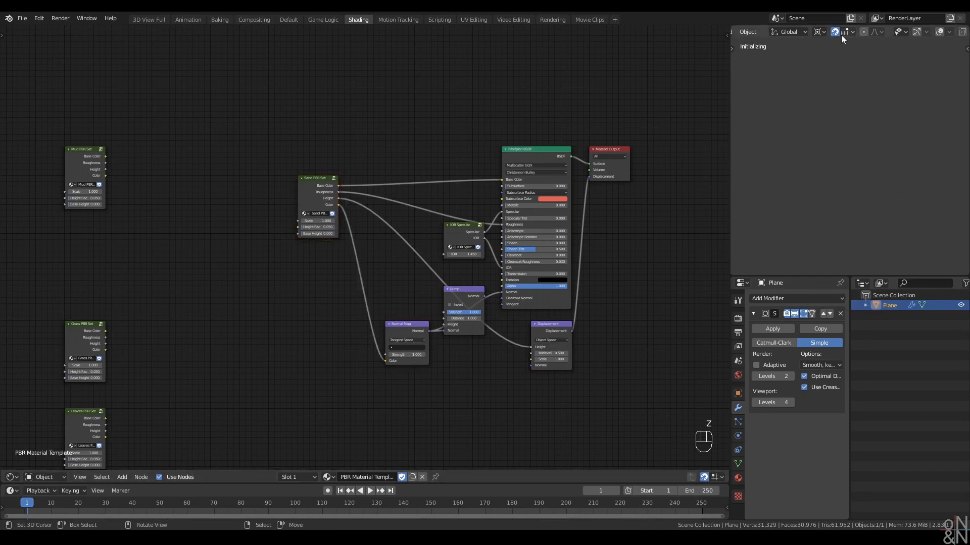
Test a Height Fac of 0.1 on the Sand PBR Set in the rendered viewport, settling on 0.08
scroll(840, 179, "up", 4)
middle_click_drag(841, 178, 841, 158)
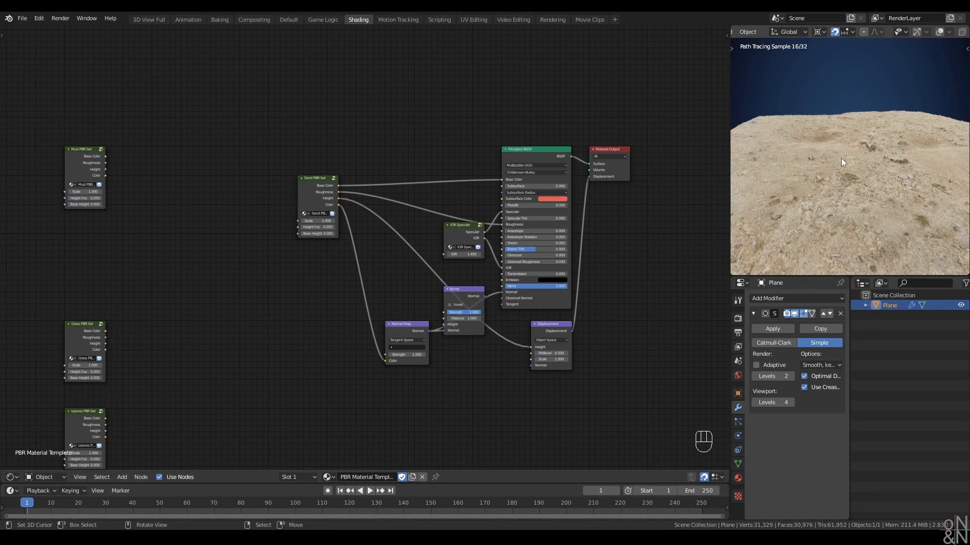
scroll(325, 247, "up", 2)
type("0.1")
key("Return")
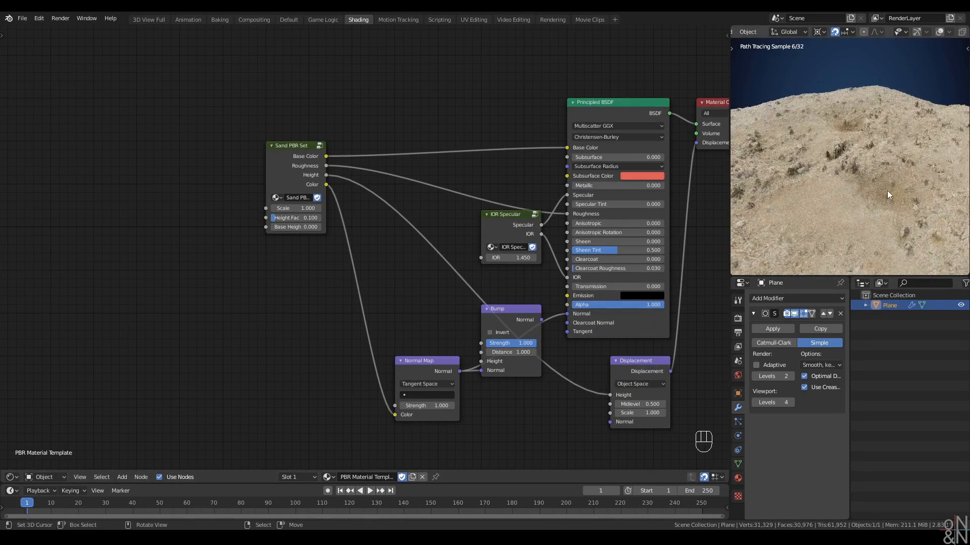
middle_click_drag(886, 190, 879, 189)
scroll(879, 189, "up", 4)
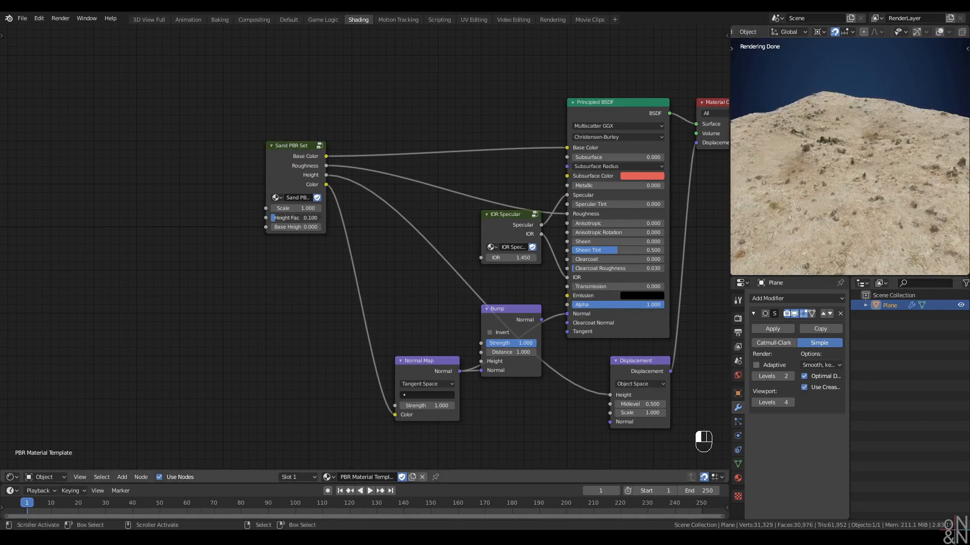
key("Return")
scroll(856, 167, "down", 3)
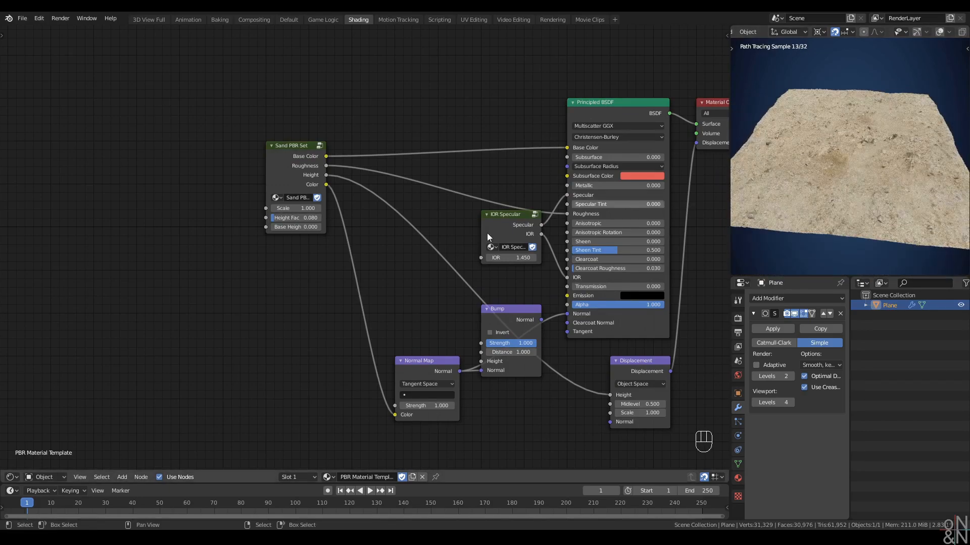
Cut the Sand PBR Set's output links and put the node back in the column between Mud and Grass
scroll(342, 247, "down", 2)
scroll(342, 248, "up", 1)
middle_click_drag(341, 248, 365, 241)
scroll(378, 197, "up", 1)
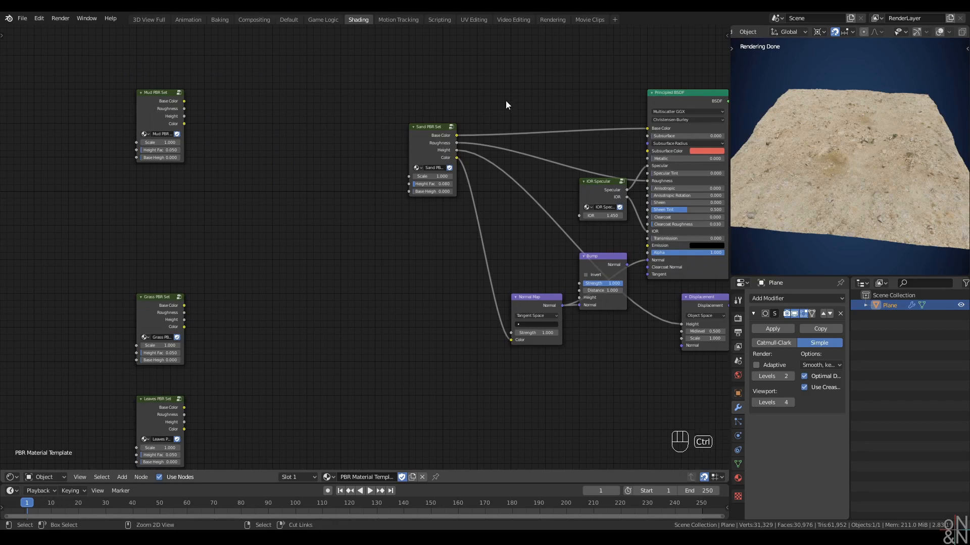
right_click_drag(505, 101, 462, 265, "ctrl")
left_click_drag(428, 144, 156, 212)
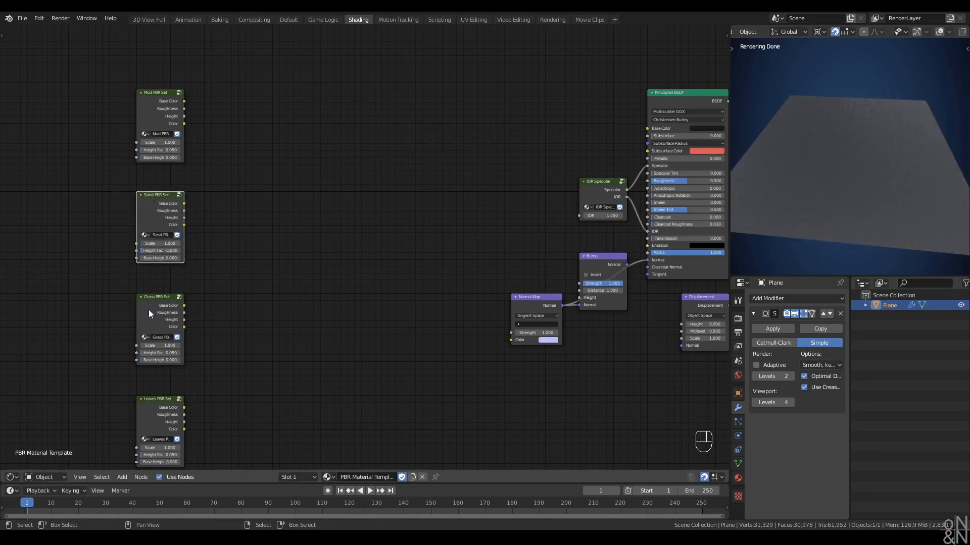
Move the Grass PBR Set near the shader and link Base Color and Roughness to Principled BSDF, Height to Displacement, Color to Normal Map
left_click_drag(148, 310, 432, 135)
middle_click_drag(519, 175, 453, 184)
scroll(453, 184, "up", 1)
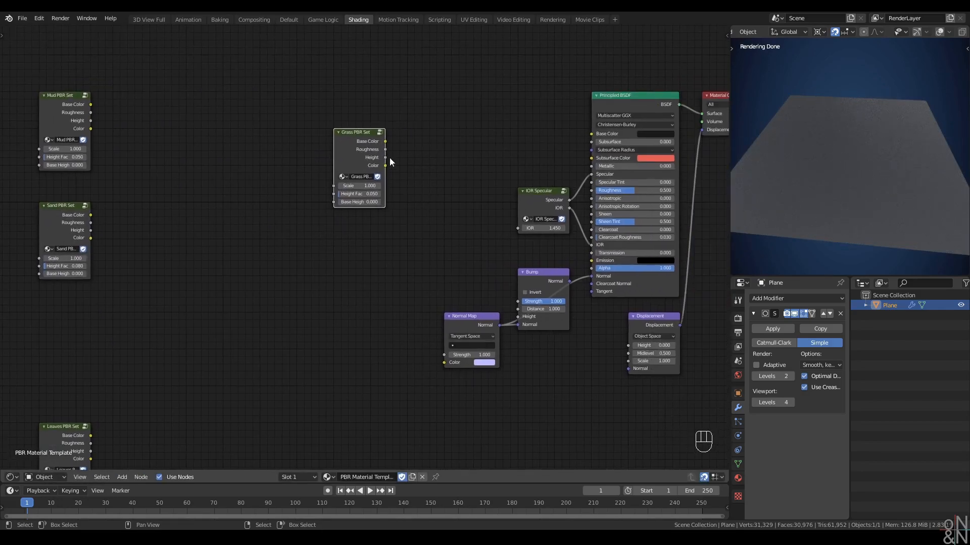
right_click_drag(380, 153, 611, 165, "alt")
right_click_drag(371, 156, 645, 326, "alt")
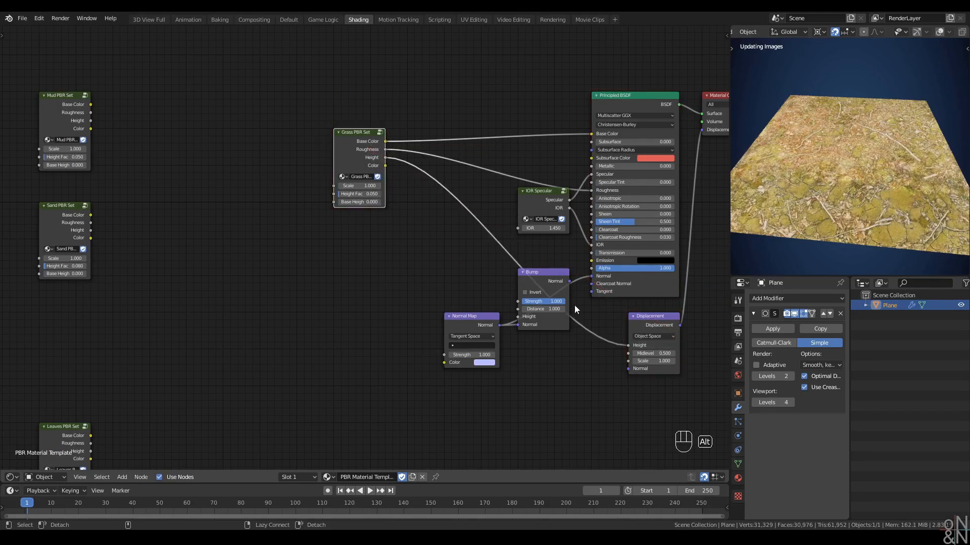
right_click_drag(371, 182, 474, 335, "alt")
Test a Height Fac of 0.15 on the Grass PBR Set in the rendered viewport, settling on 0.1
middle_click_drag(950, 240, 803, 212)
scroll(454, 225, "up", 1)
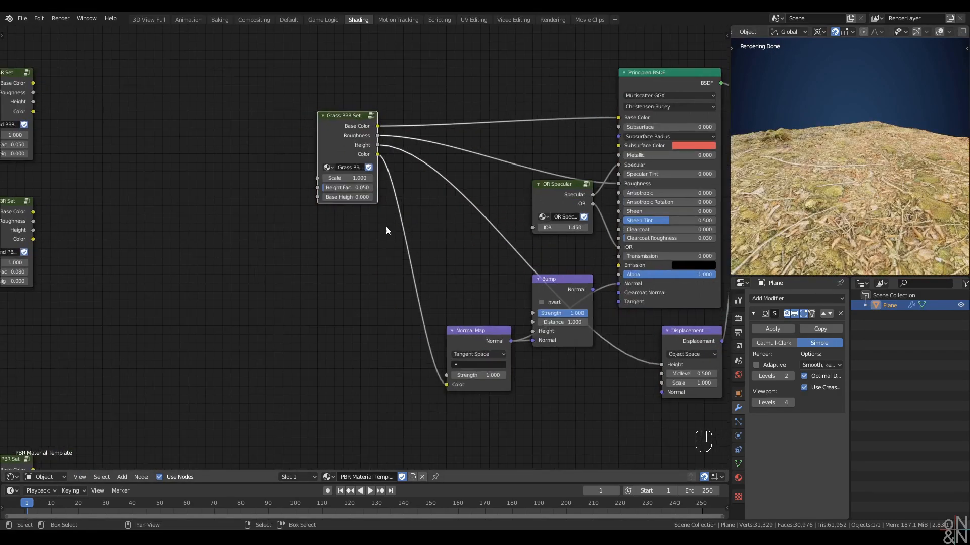
left_click(345, 189)
type("0.15")
key("Return")
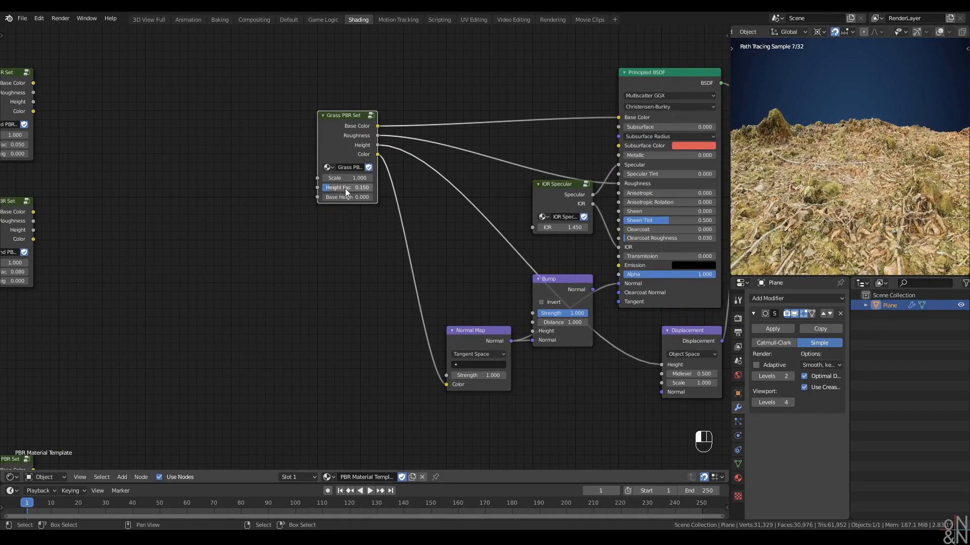
mouse_move(899, 202)
middle_mouse_down()
mouse_move(861, 191)
mouse_move(885, 168)
mouse_move(790, 165)
mouse_move(833, 202)
mouse_move(835, 184)
mouse_move(890, 172)
mouse_move(807, 193)
mouse_move(870, 169)
mouse_move(859, 162)
middle_mouse_up()
left_click(364, 189)
type("0.15")
key("Return")
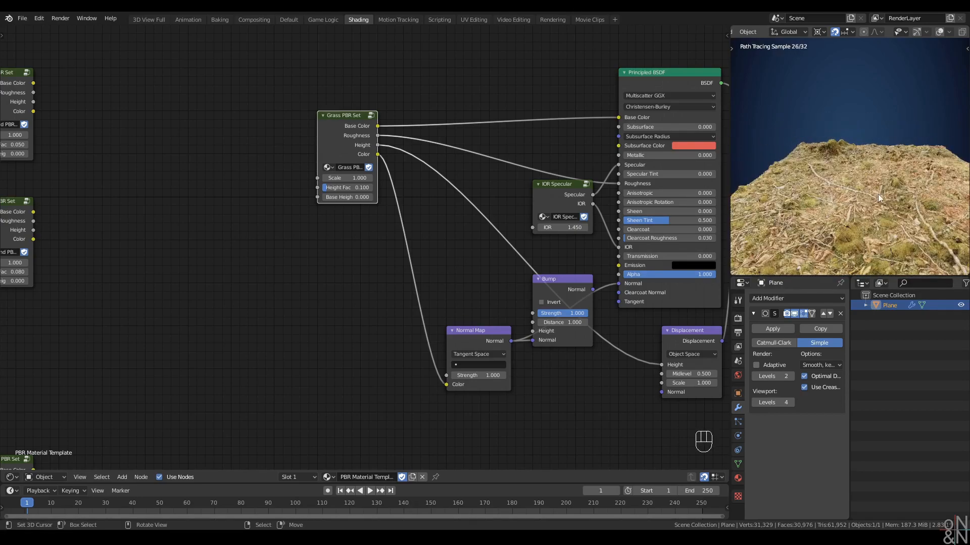
Cut the Grass PBR Set's output links and put the node back in the column between Sand and Leaves
scroll(289, 247, "down", 1)
middle_click_drag(337, 246, 416, 247)
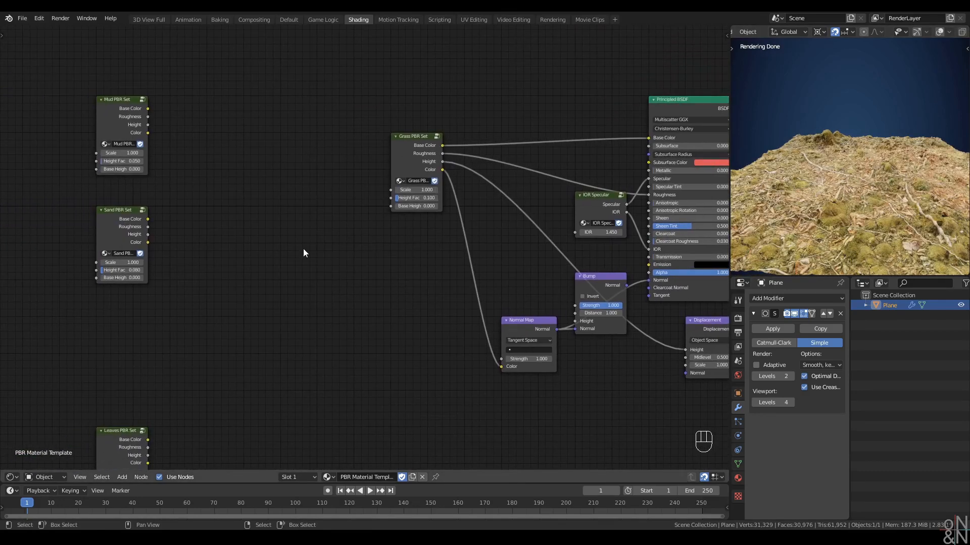
middle_click_drag(453, 276, 512, 234)
right_click_drag(466, 265, 466, 265, "ctrl")
left_click(472, 105)
key("g")
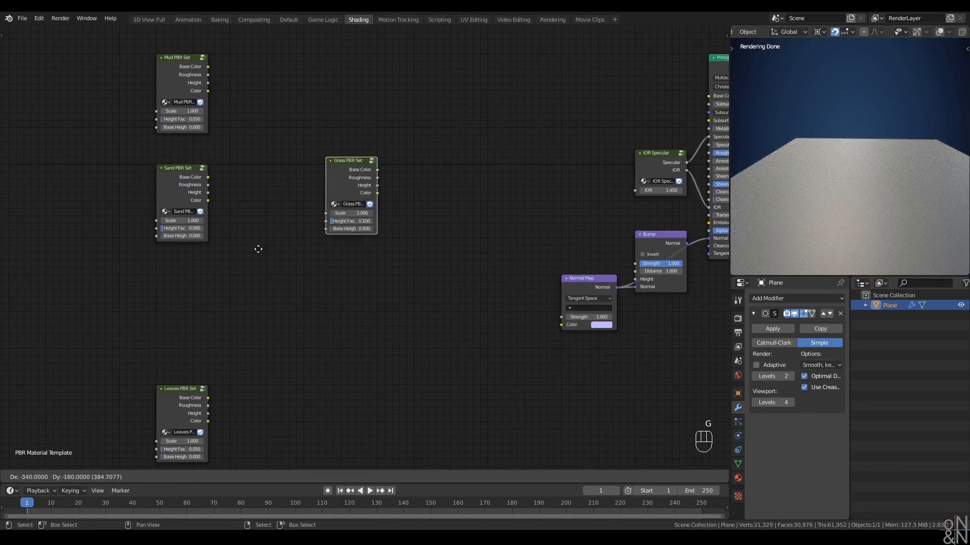
left_click(181, 316)
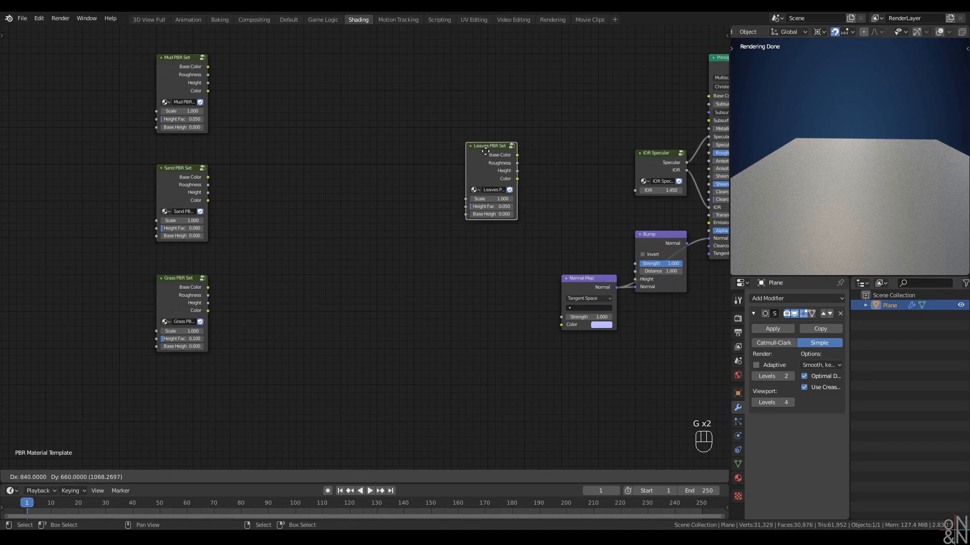
Move the Leaves PBR Set near the shader and connect its Base Color and Roughness to the Principled BSDF
left_click(474, 135)
middle_click_drag(546, 156, 400, 196)
right_click_drag(329, 184, 544, 136, "alt")
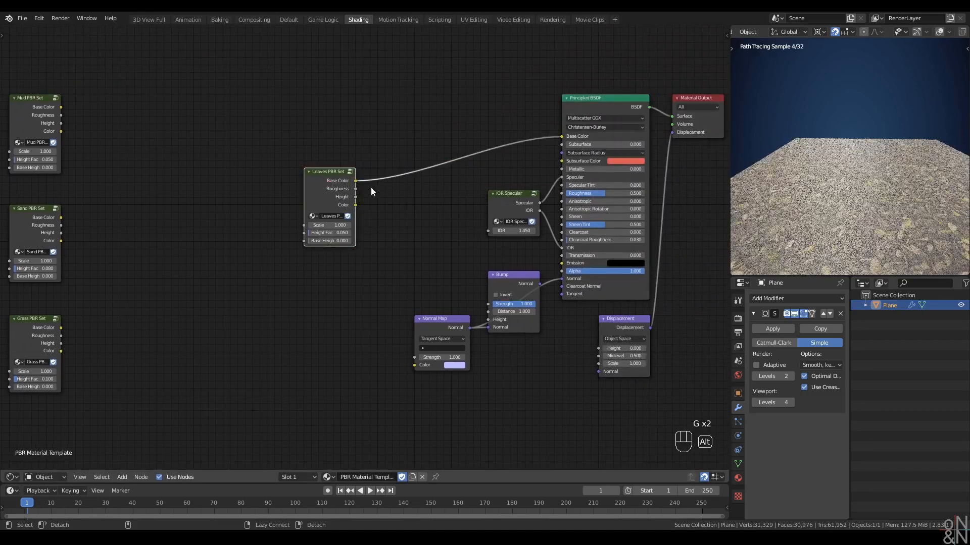
right_click_drag(371, 187, 680, 173, "alt")
key("ctrl+z")
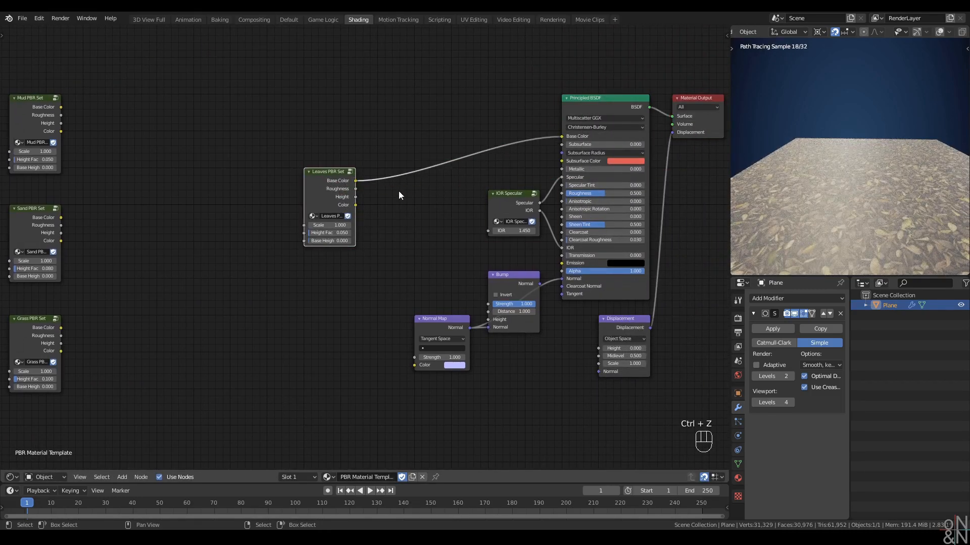
right_click_drag(398, 191, 665, 192, "alt")
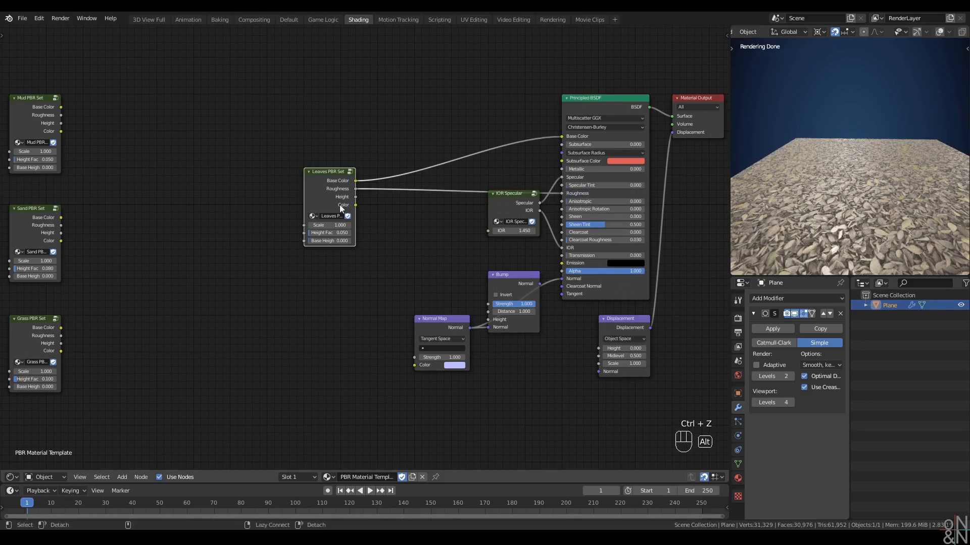
Connect the Leaves PBR Set's Height output to the Displacement height and its Color output to the Normal Map color
right_click_drag(339, 205, 474, 363, "alt")
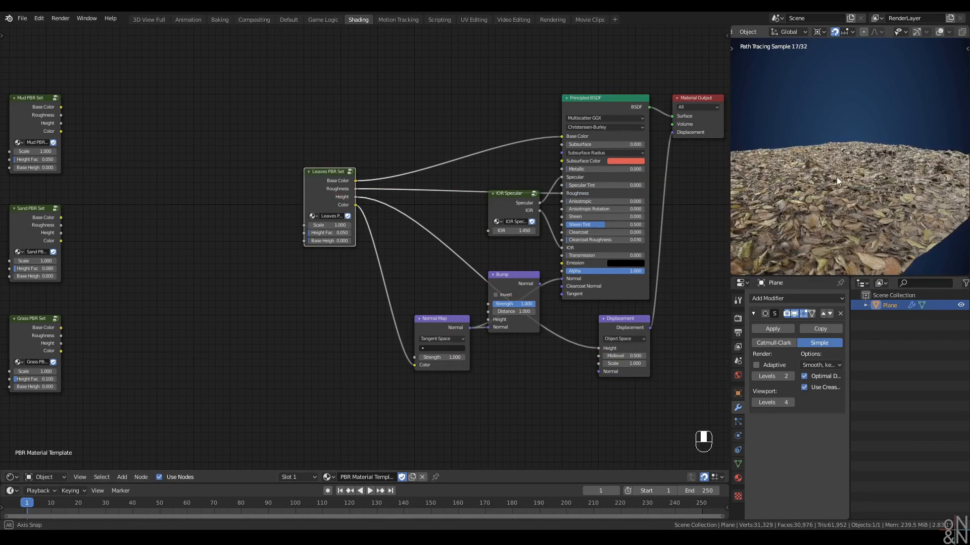
scroll(302, 246, "up", 2)
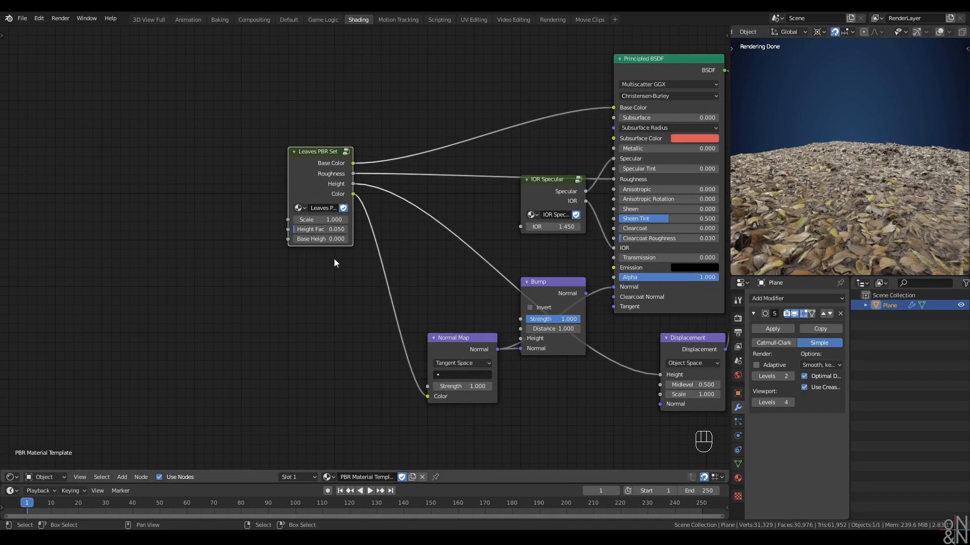
Try height factors of 0.1 and 0.07 on the Leaves PBR Set
left_click(317, 230)
type("0.1")
key("Return")
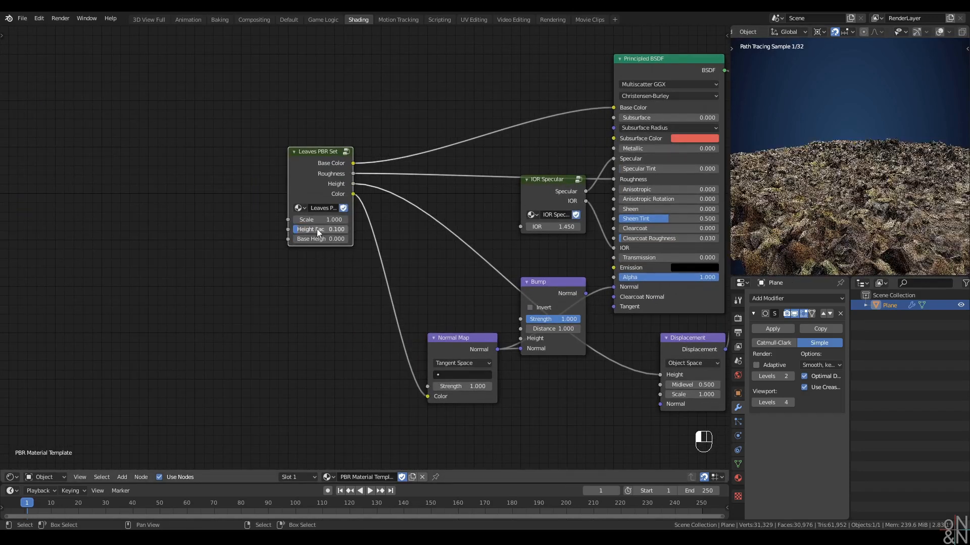
left_click(318, 229)
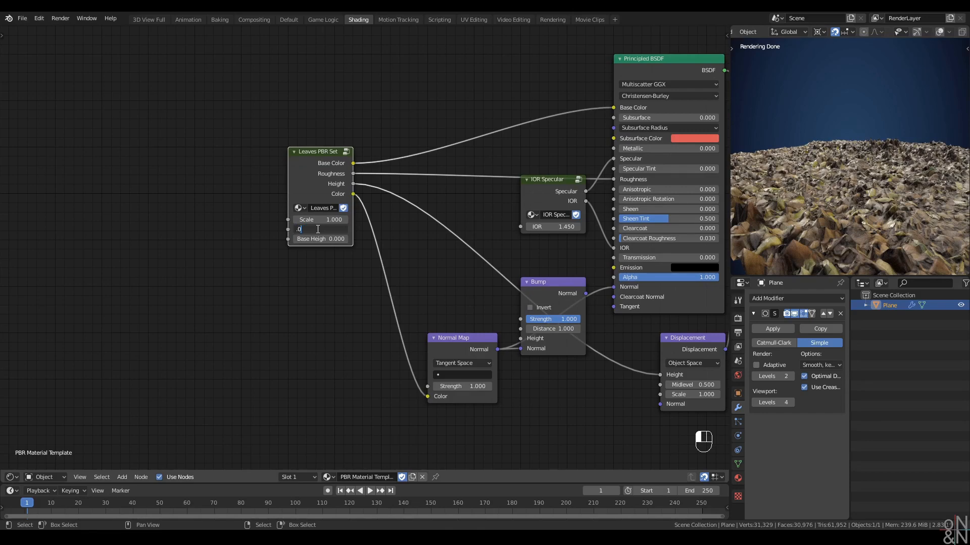
type(".07")
key("Return")
Set the Leaves PBR Set's height factor to 0.06 and inspect the rendered plane
left_click(318, 229)
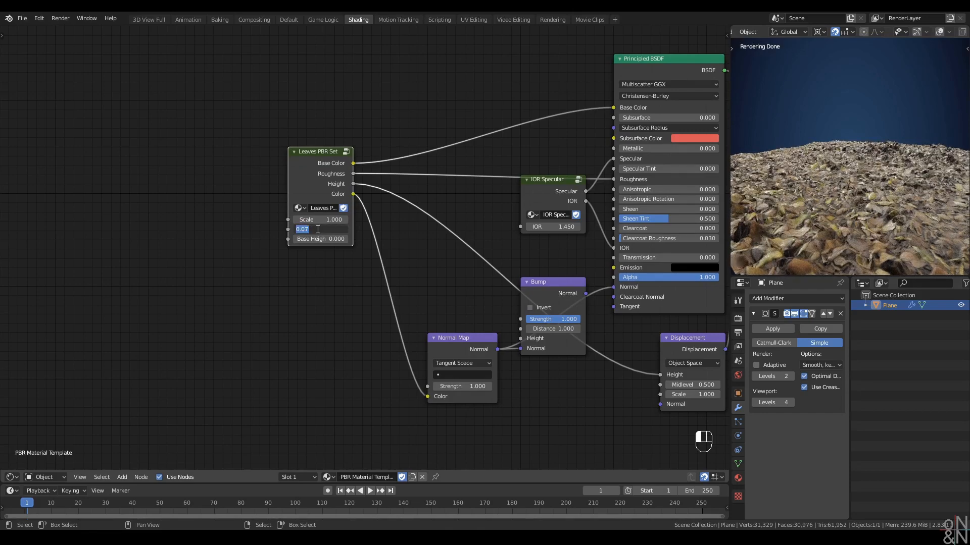
type(".06")
key("Return")
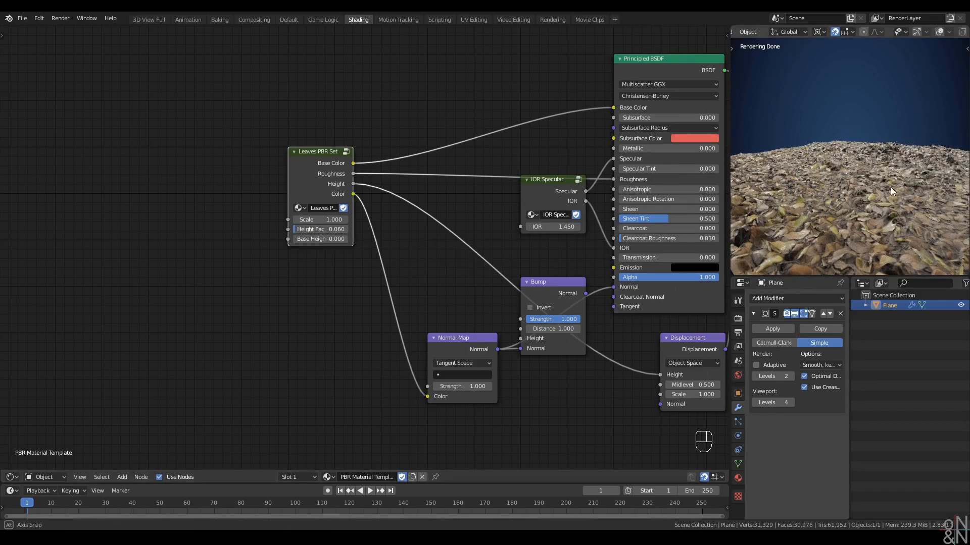
mouse_move(890, 187)
middle_mouse_down()
mouse_move(841, 188)
mouse_move(865, 186)
middle_mouse_up()
scroll(384, 217, "down", 2)
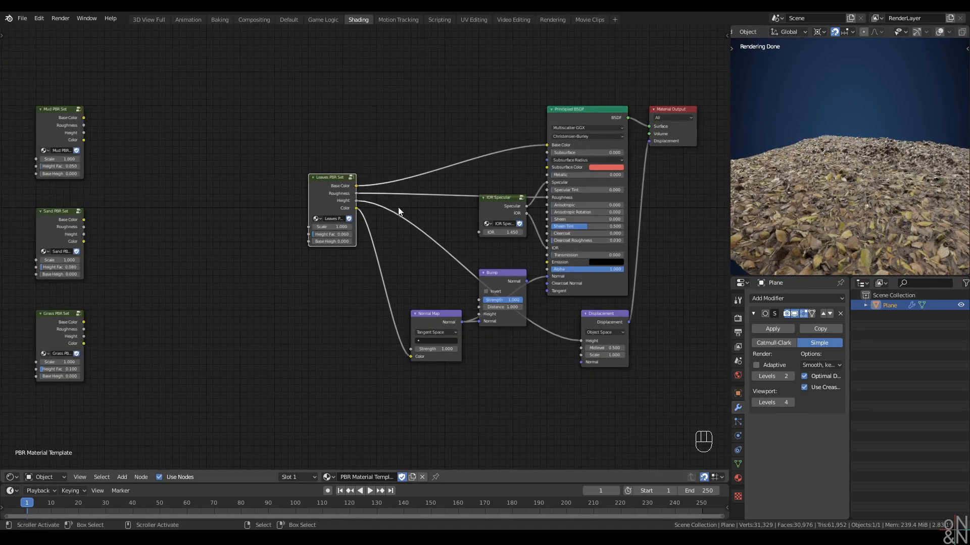
Cut the Leaves PBR Set's links to the shader nodes and place it below the Grass PBR Set
middle_click_drag(400, 210, 475, 227)
right_click_drag(451, 158, 432, 318, "ctrl")
middle_click_drag(392, 234, 434, 149)
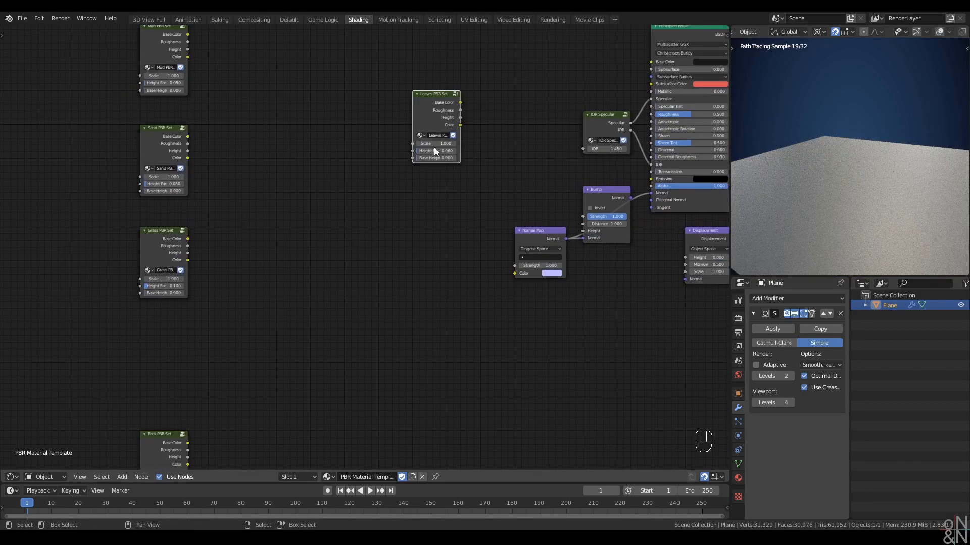
key("g")
left_click(141, 357)
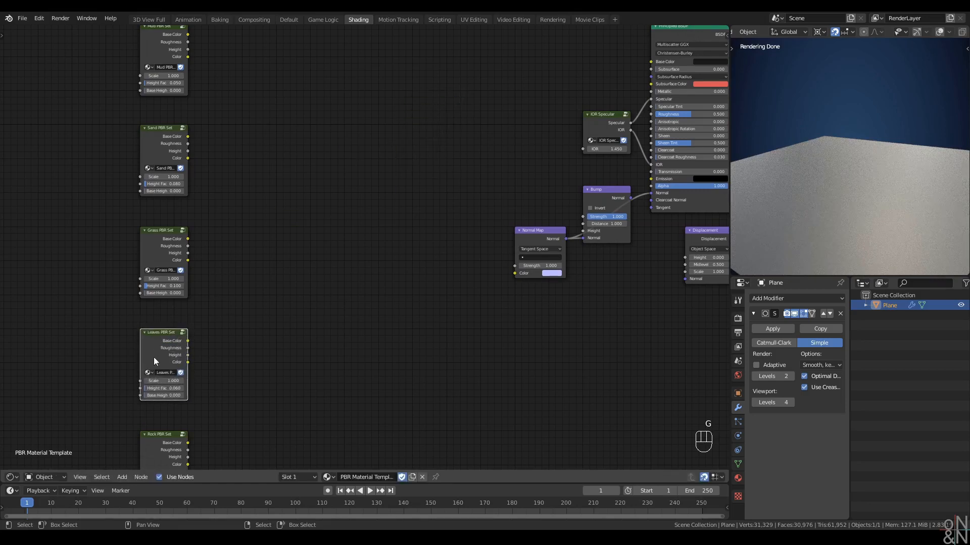
Move the Rock PBR Set beside the shader and connect its Base Color, Roughness, Height and Color outputs to the matching shader, displacement and normal inputs
left_click(163, 452)
key("g")
left_click(469, 108)
middle_click_drag(416, 231, 311, 315)
left_click_drag(390, 187, 546, 146)
right_click_drag(391, 201, 561, 202, "alt")
right_click_drag(393, 215, 426, 328, "alt")
Try height factors of 0.15 and 0.2 on the Rock PBR Set and inspect the rendered terrain
middle_click_drag(788, 220, 827, 212)
middle_click_drag(827, 212, 833, 199, "ctrl")
scroll(365, 233, "up", 1)
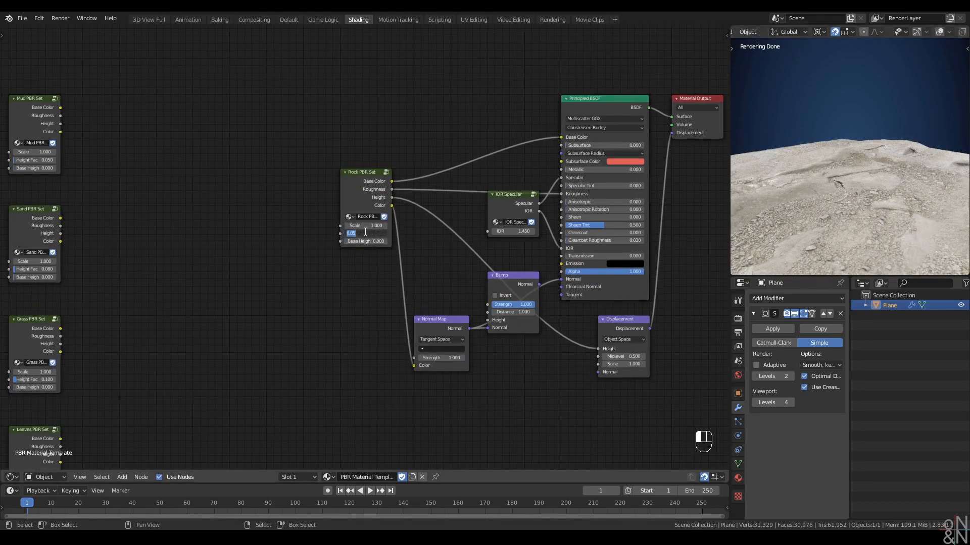
key("Return")
middle_click_drag(808, 192, 893, 144)
scroll(368, 244, "up", 1)
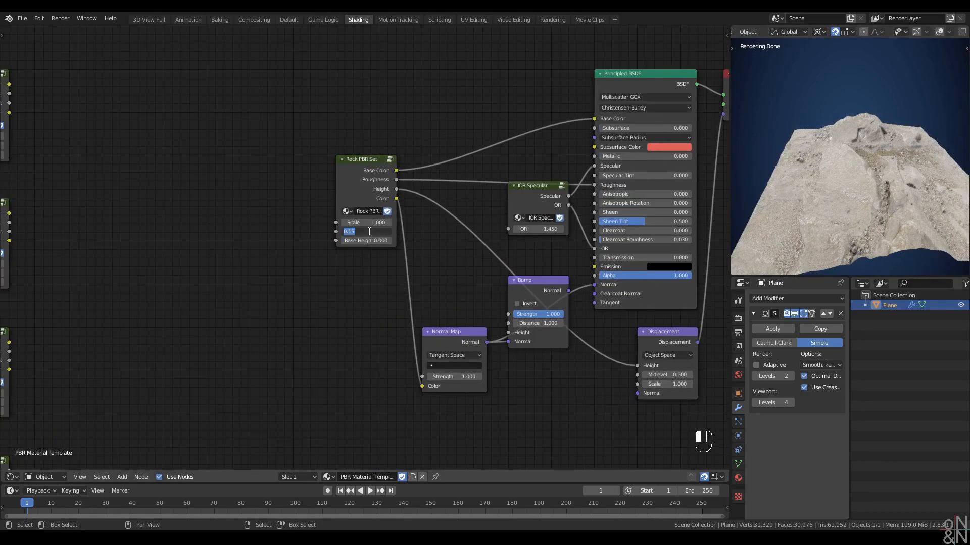
type("2")
key("Return")
middle_click_drag(884, 195, 881, 174)
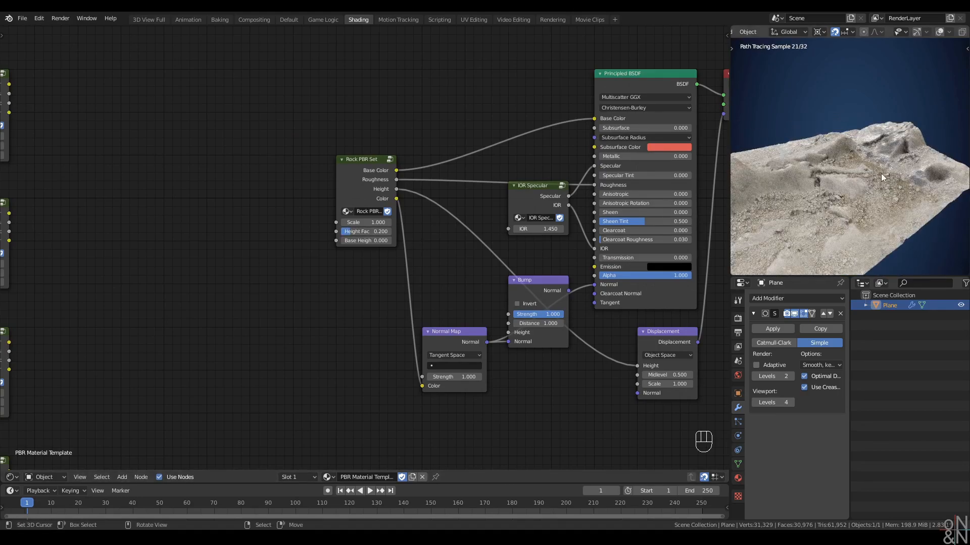
Set the Rock PBR Set's height factor to 0.145 and switch the 3D view to Solid shading
left_click(359, 231)
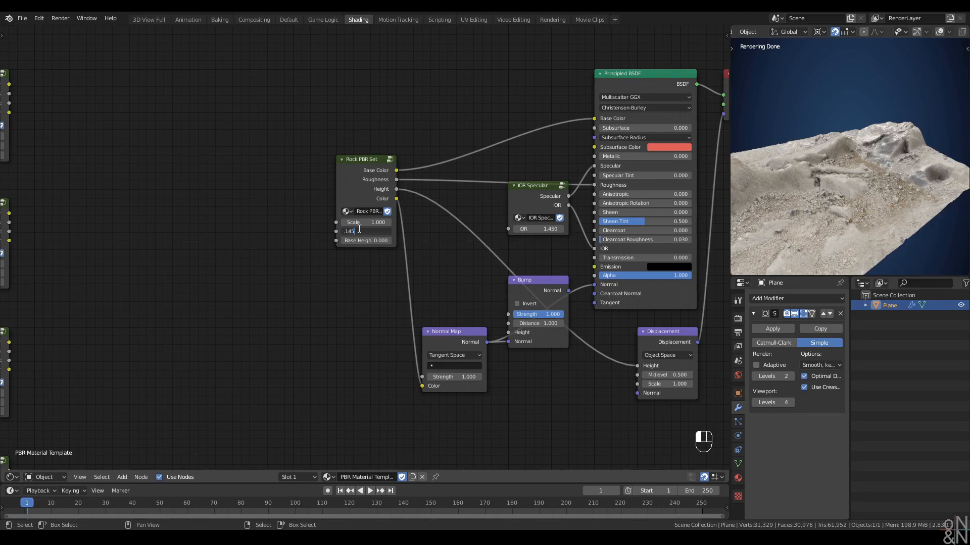
key("Return")
right_click(819, 216)
key("z")
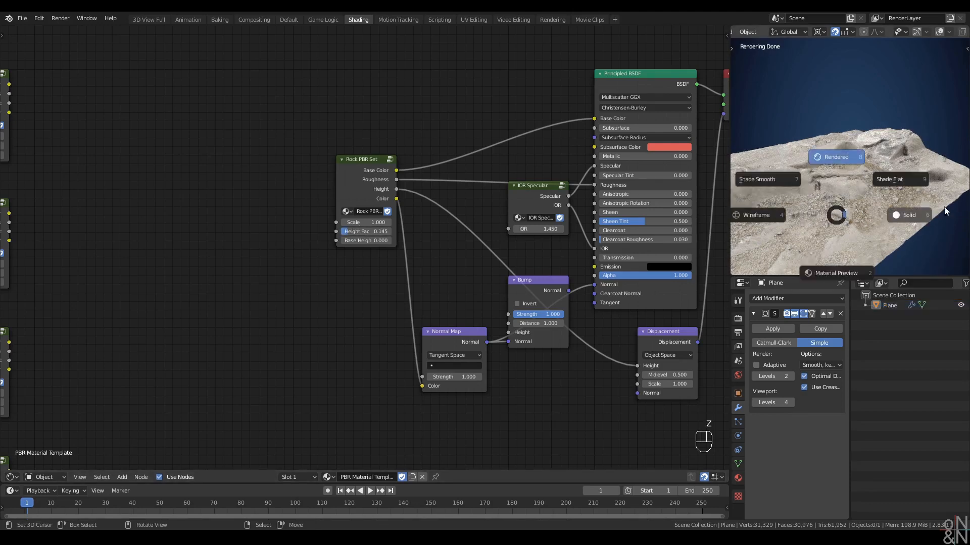
left_click(946, 211)
Disconnect the Rock PBR Set from the shader nodes and place it below the Leaves PBR Set
scroll(343, 226, "down", 2)
middle_click_drag(342, 226, 383, 207)
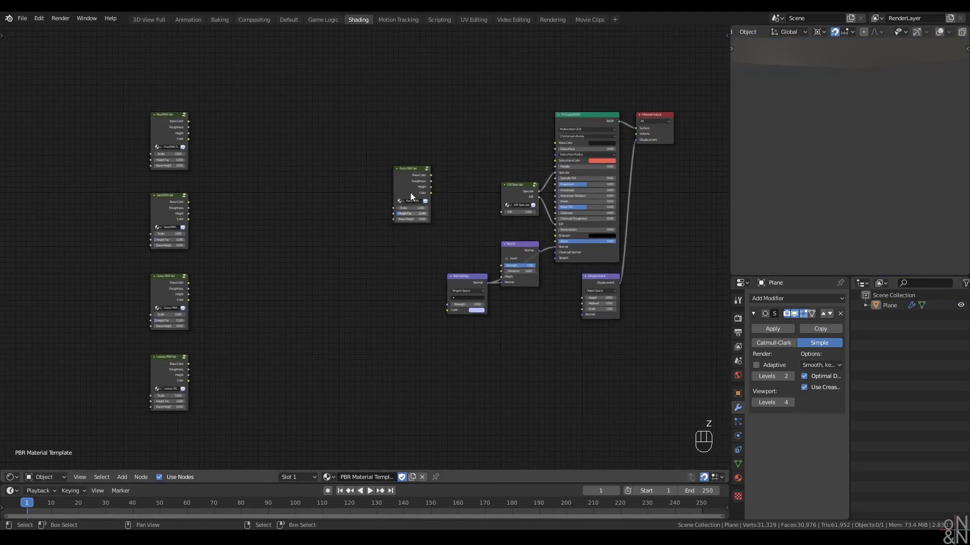
key("g")
left_click(171, 459)
Arrange the Grass, Leaves and Rock PBR Sets in one evenly spaced row beside the Sand PBR Set
scroll(237, 333, "down", 1)
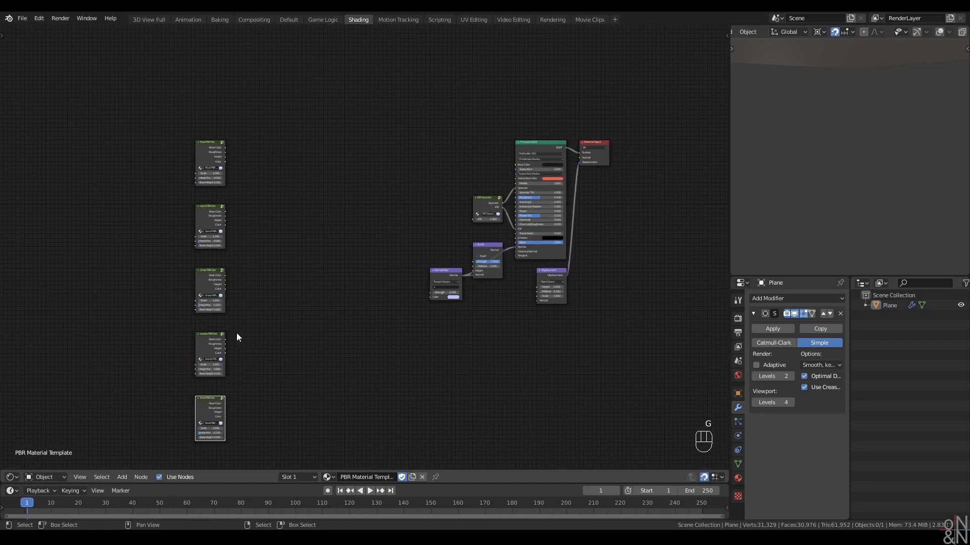
middle_click_drag(236, 332, 279, 311)
left_click_drag(311, 256, 220, 379)
key("g")
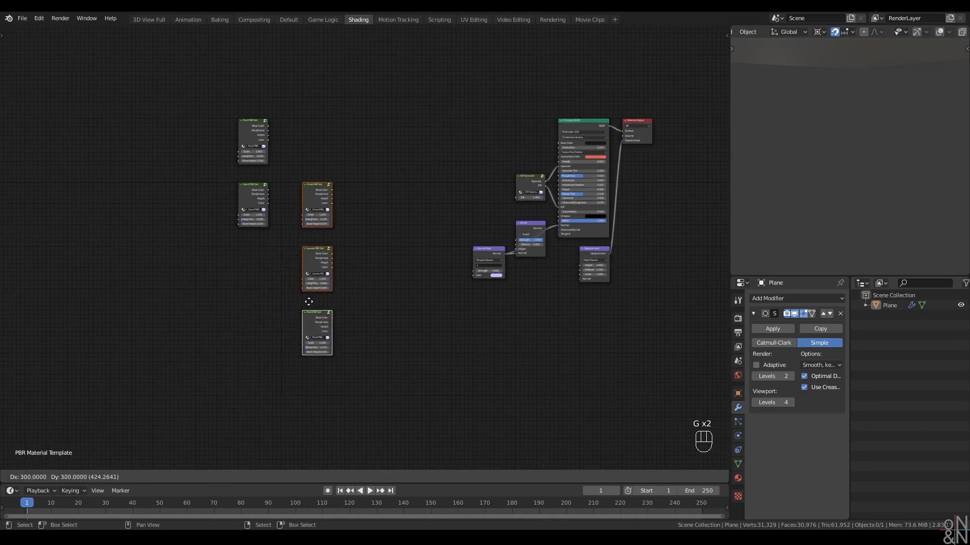
left_click(328, 298)
key("g")
left_click(330, 294)
left_click_drag(256, 250, 366, 319)
key("g")
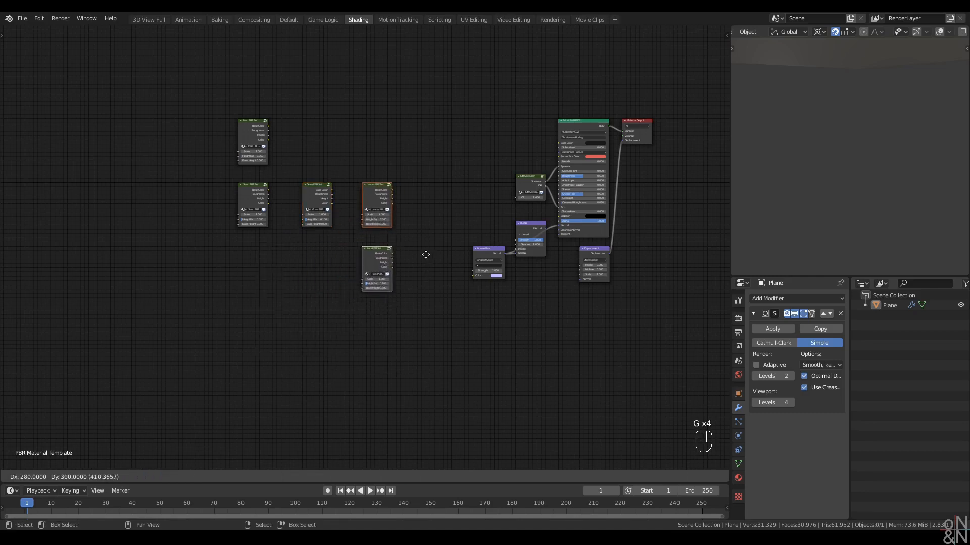
left_click(428, 257)
left_click_drag(438, 279, 301, 342)
key("g")
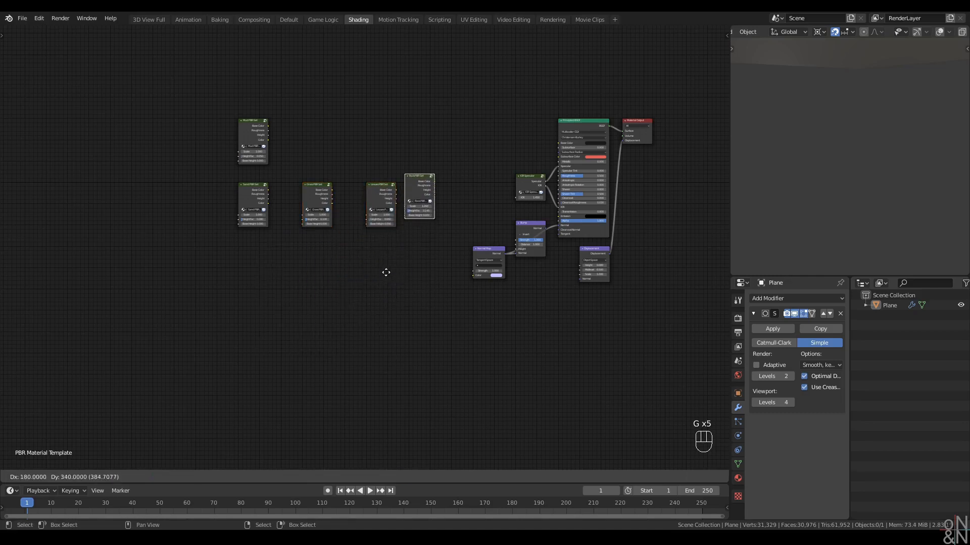
left_click(407, 282)
Move all five PBR Set nodes together to the area above the existing Z Mask and color Mix node chain
left_click_drag(446, 125, 173, 247)
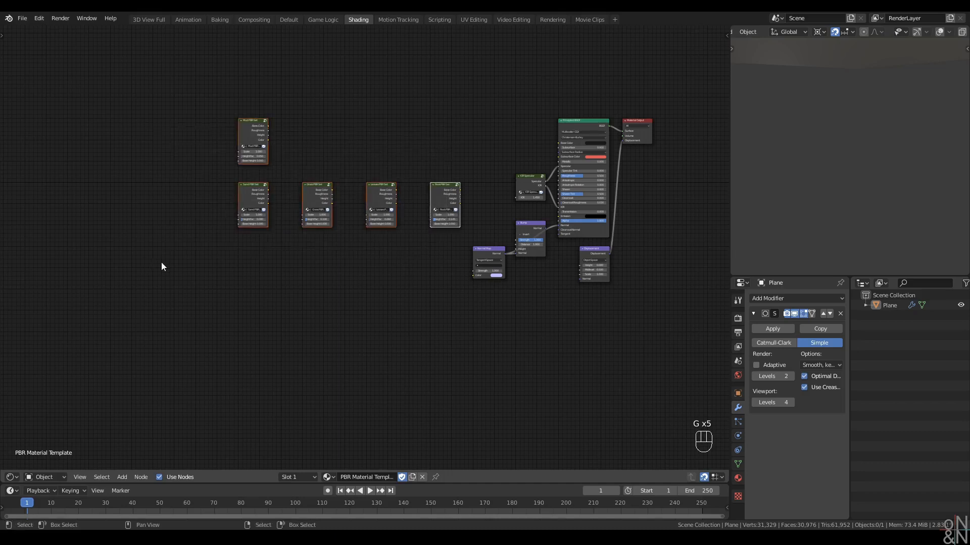
scroll(162, 267, "down", 3)
middle_click_drag(162, 266, 374, 310)
key("g")
left_click(17, 183)
middle_click_drag(18, 183, 380, 288)
key("g")
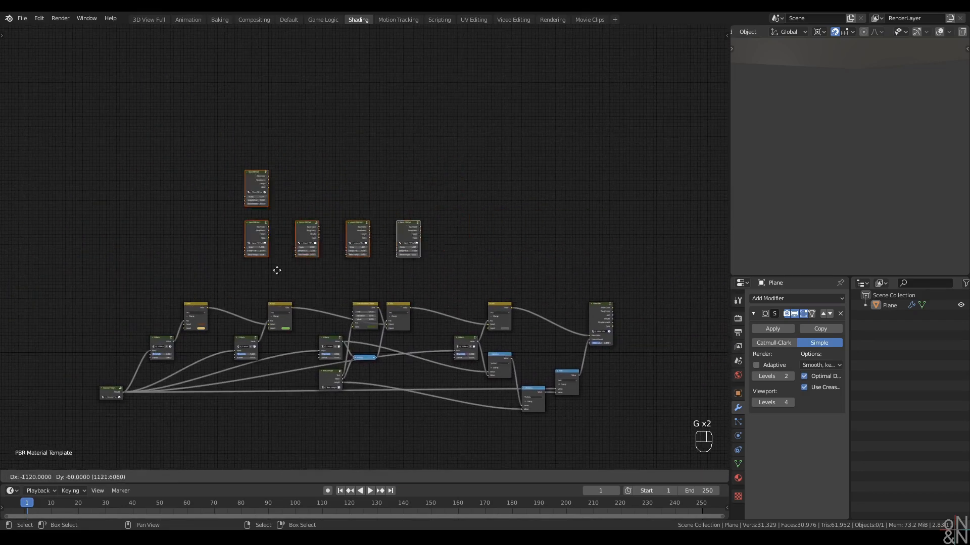
left_click(159, 290)
middle_click_drag(204, 286, 293, 291)
scroll(293, 291, "up", 8)
middle_click_drag(321, 260, 425, 336)
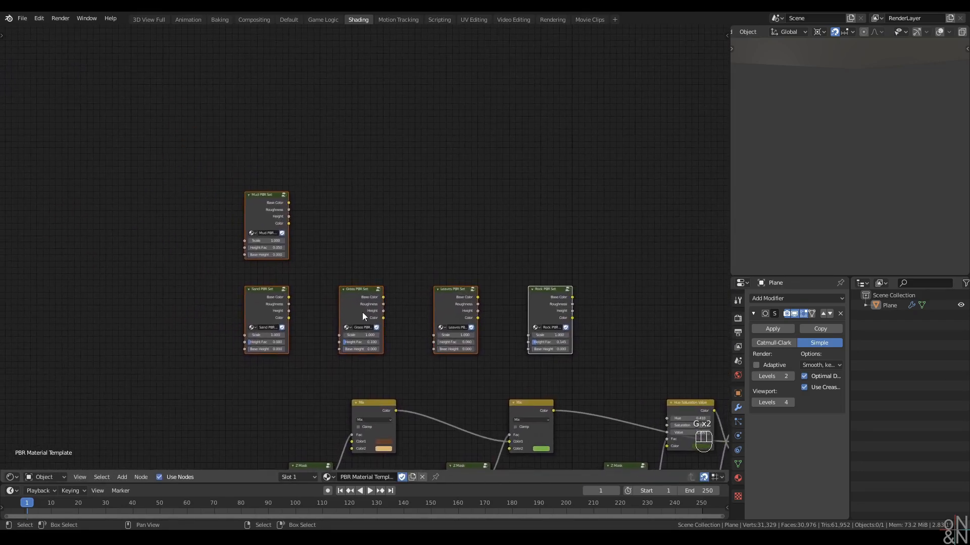
key("g")
left_click(342, 301)
Move the Mud and Sand PBR Sets away from the row to free space for mixing nodes
middle_click_drag(343, 202, 463, 223)
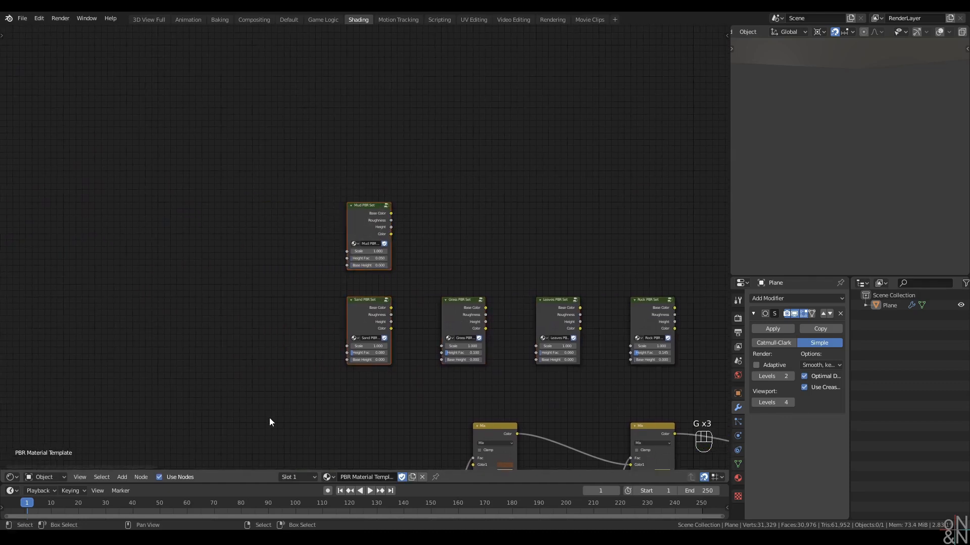
key("g")
left_click(15, 319)
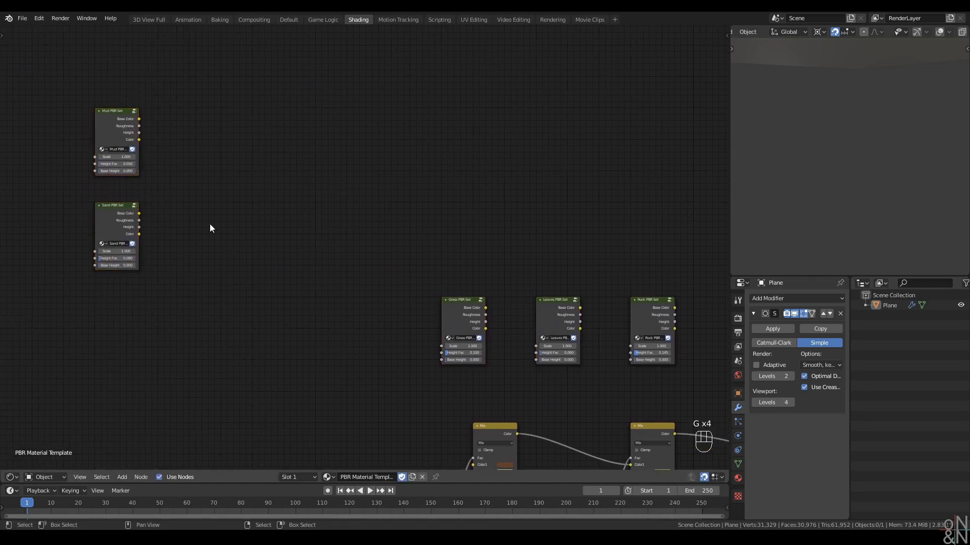
Add a MixRGB node beside the Mud PBR Set and a Value Mix group directly below it
middle_click_drag(210, 228, 263, 273)
key("shift+a")
mouse_move(279, 183)
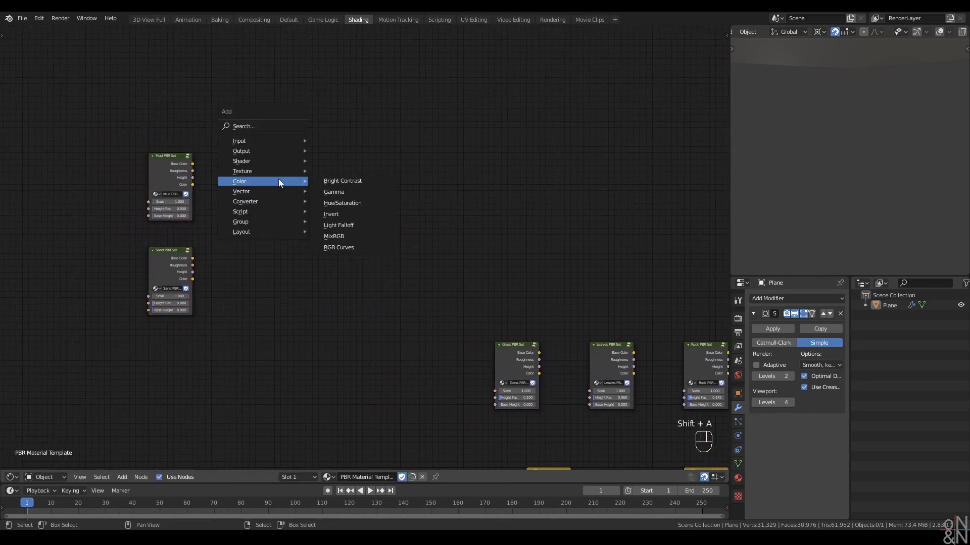
left_click(343, 236)
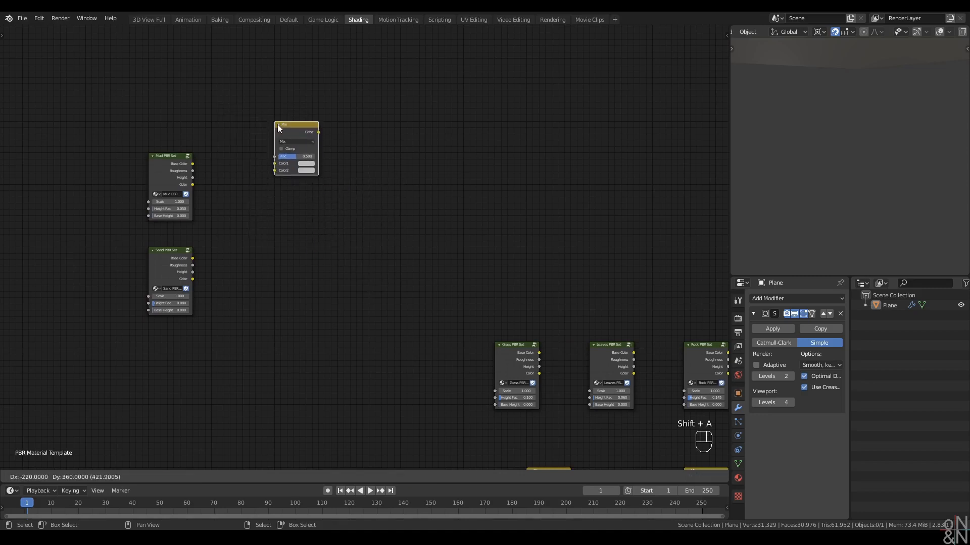
left_click(277, 127)
key("shift+a")
left_click(290, 198)
left_click(275, 181)
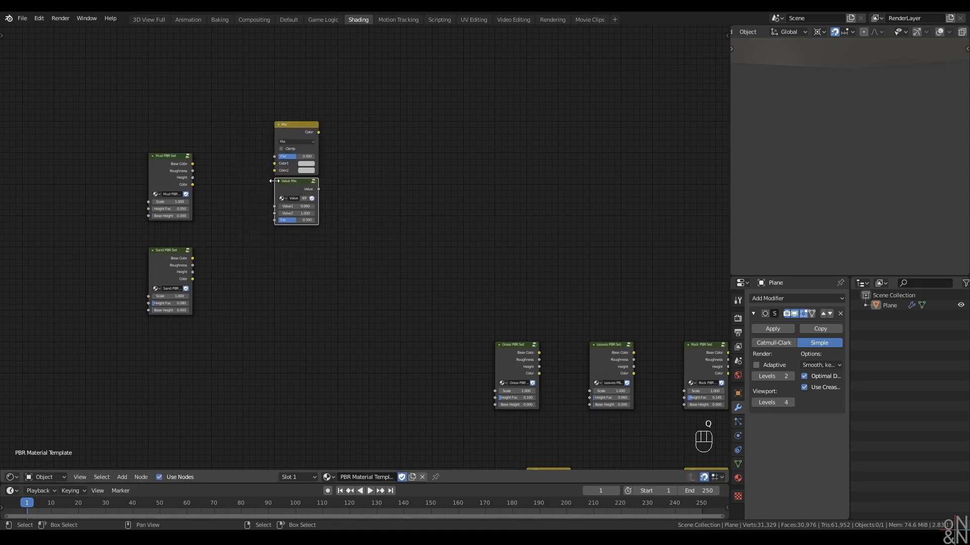
Duplicate the Value Mix group and the Mix node, stacking both copies below the originals
key("shift+d")
left_click(274, 231)
left_click(299, 124)
key("shift+d")
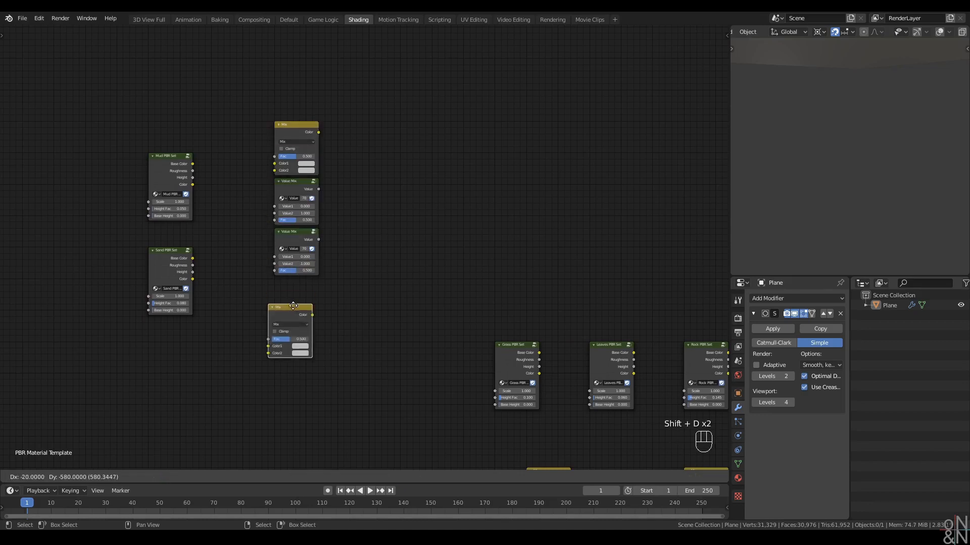
left_click(300, 281)
left_click(398, 270)
Connect the Mud PBR Set's Base Color to Color1 and the Sand PBR Set's Base Color to Color2 of the upper Mix node
scroll(354, 244, "up", 3)
middle_click_drag(354, 244, 466, 276)
right_click(226, 185)
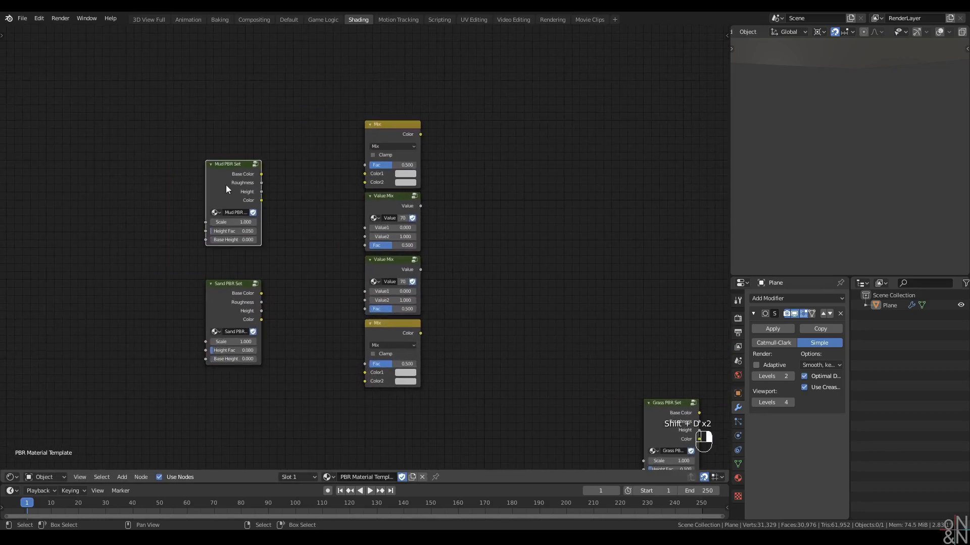
left_click(250, 170)
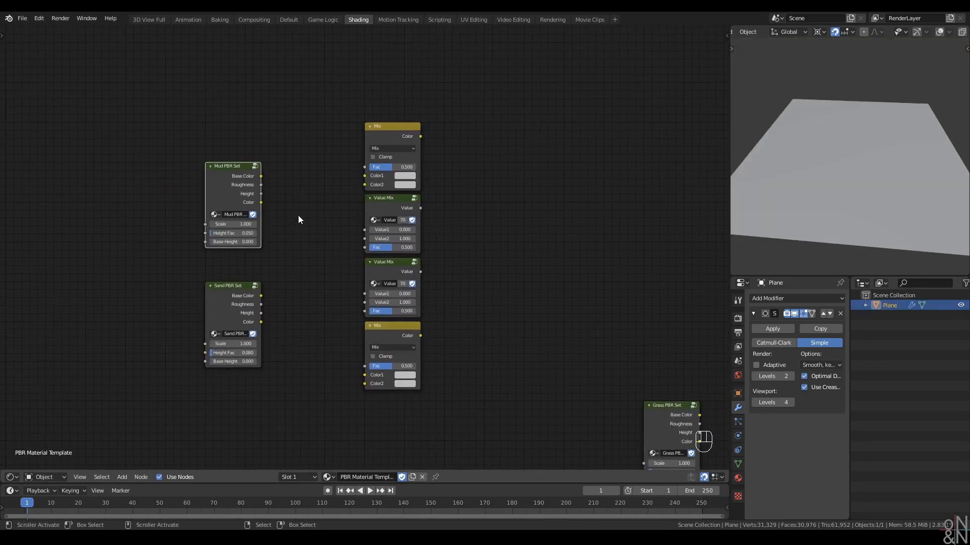
left_click_drag(261, 176, 364, 175)
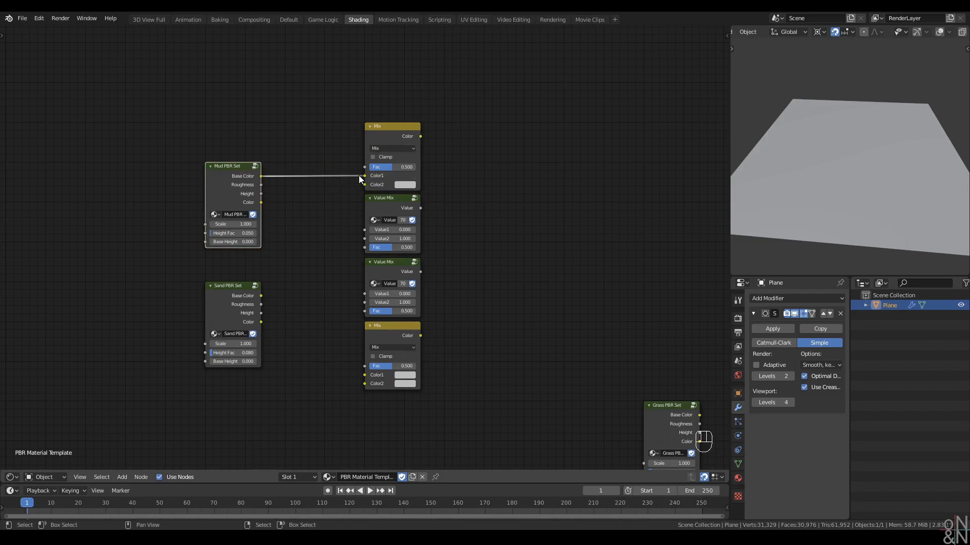
left_click(308, 274)
left_click(387, 125)
left_click(386, 202)
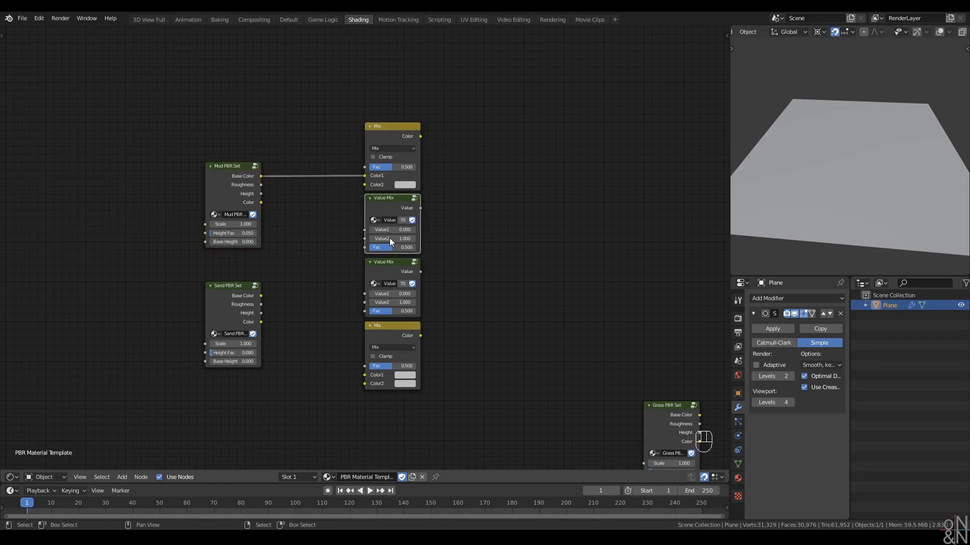
left_click(393, 261)
left_click(396, 326)
left_click(350, 220)
left_click_drag(261, 296, 365, 184)
Connect the Mud and Sand Roughness outputs to the upper Value Mix and their Height outputs to the lower one, Mud as Value1
left_click_drag(261, 184, 364, 229)
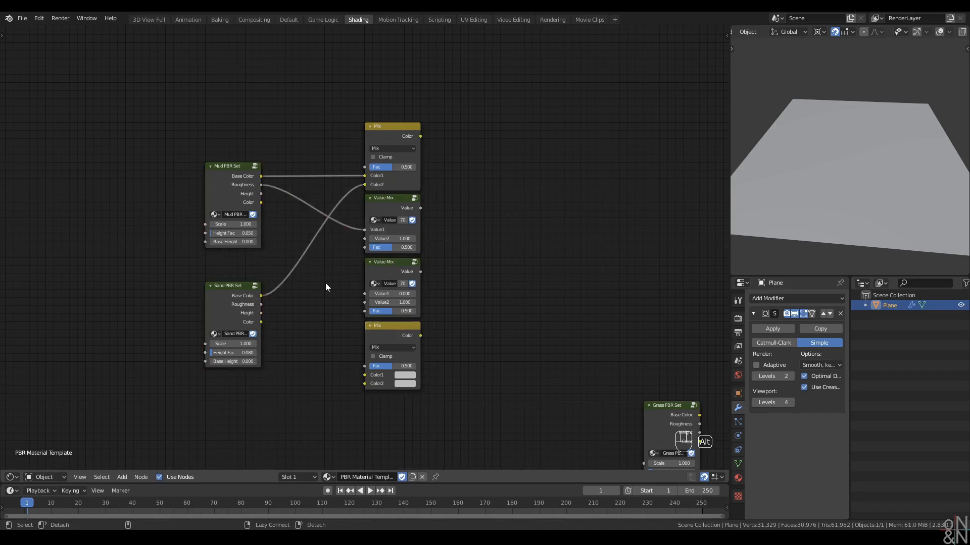
left_click_drag(261, 304, 385, 240)
left_click_drag(261, 193, 365, 293)
left_click_drag(261, 313, 365, 302)
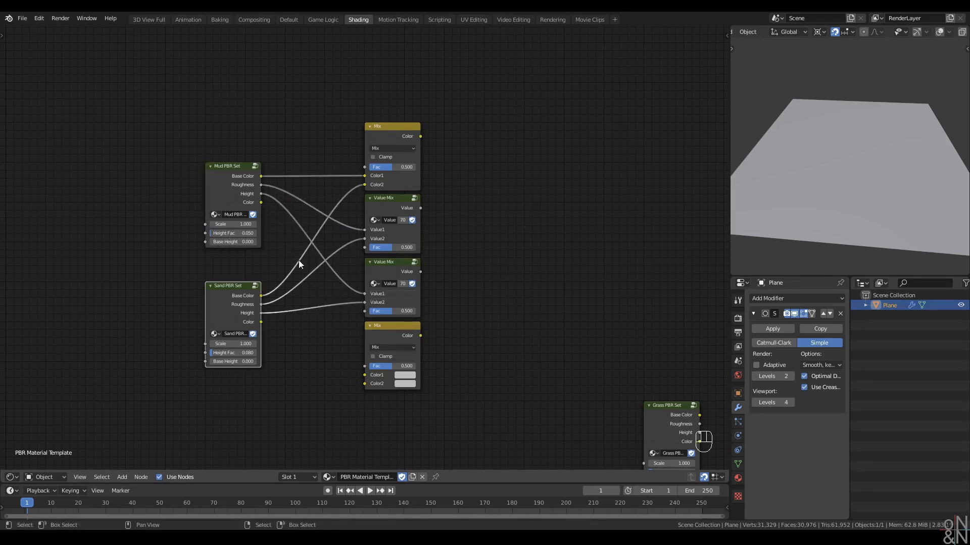
Connect the Mud PBR Set's Color to Color1 and the Sand PBR Set's Color to Color2 of the lower Mix node
left_click_drag(261, 203, 365, 375)
left_click_drag(261, 322, 365, 383)
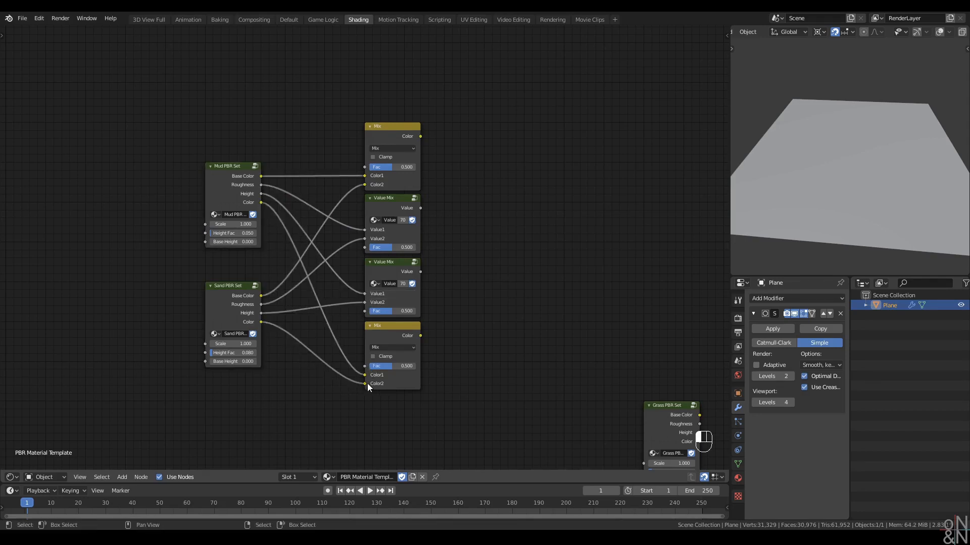
Combine the two Mix and two Value Mix nodes into one node group and space its Group Input and Group Output farther apart
left_click_drag(481, 102, 373, 417)
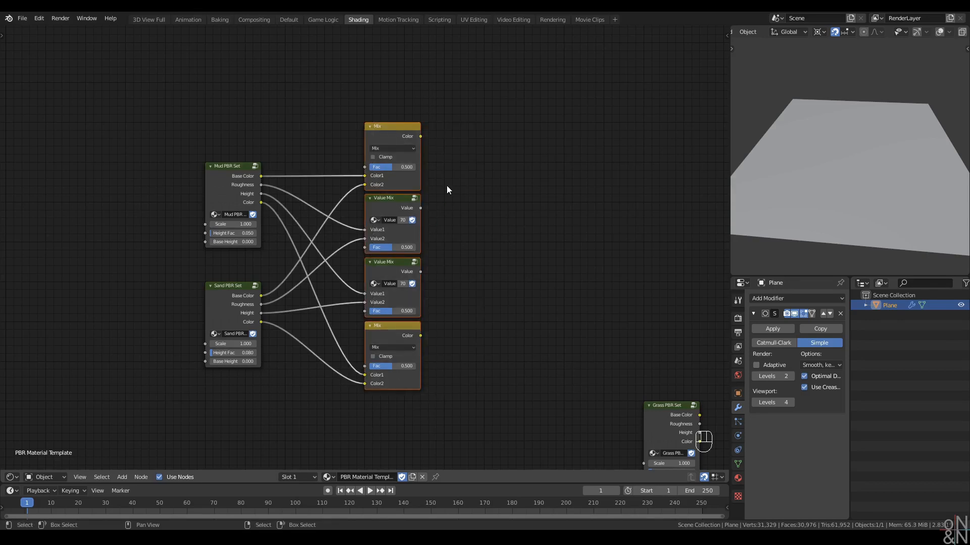
key("ctrl+g")
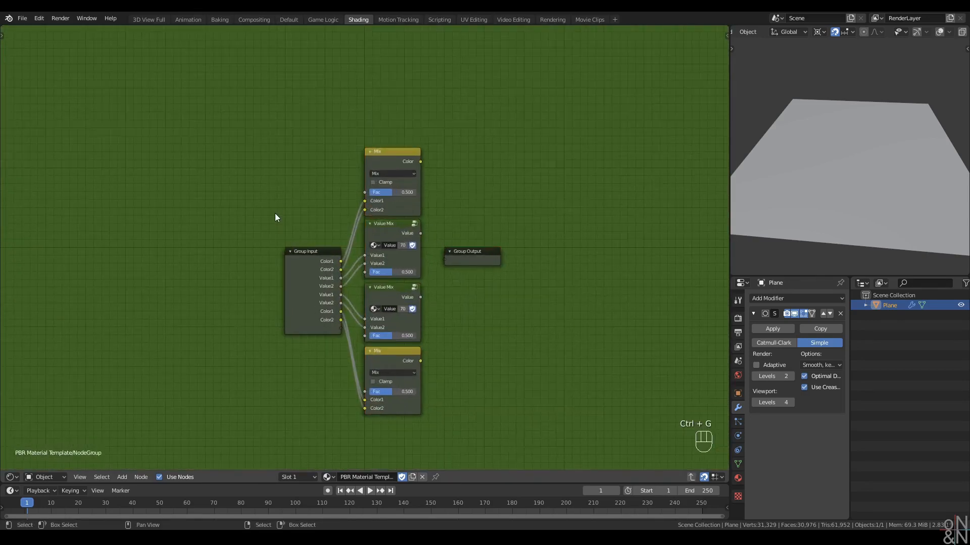
left_click_drag(313, 251, 193, 251)
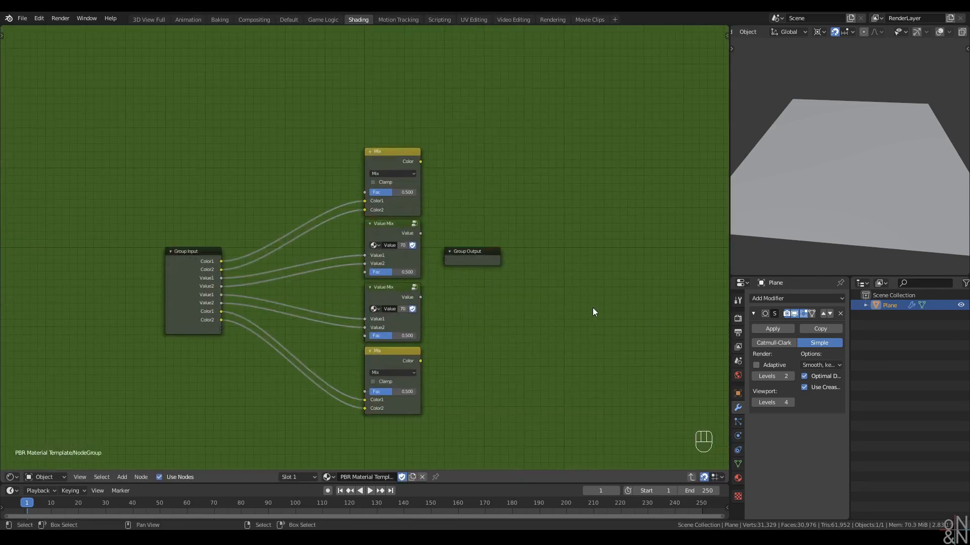
left_click_drag(465, 252, 544, 253)
middle_click_drag(474, 209, 451, 198)
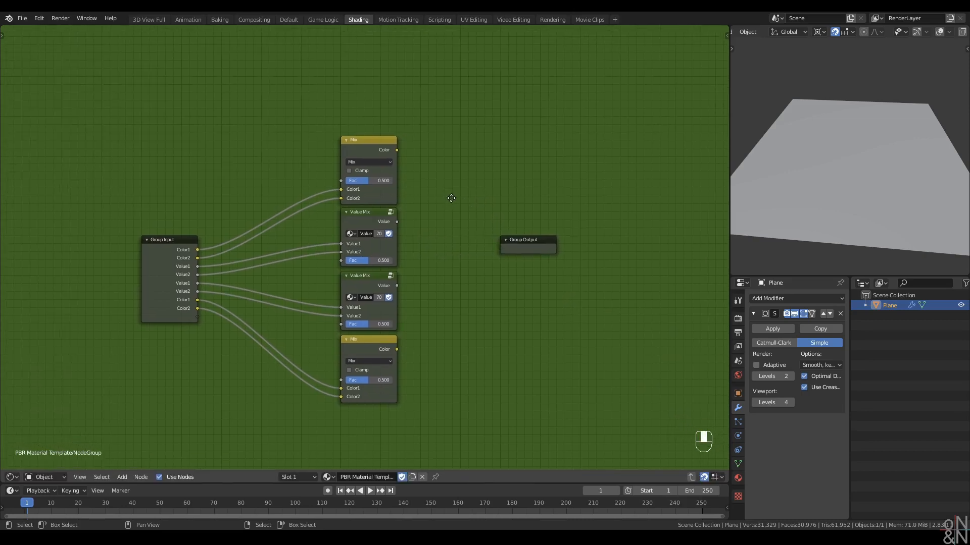
Rename the new group's first two inputs Base Color and Base Color 2
key("n")
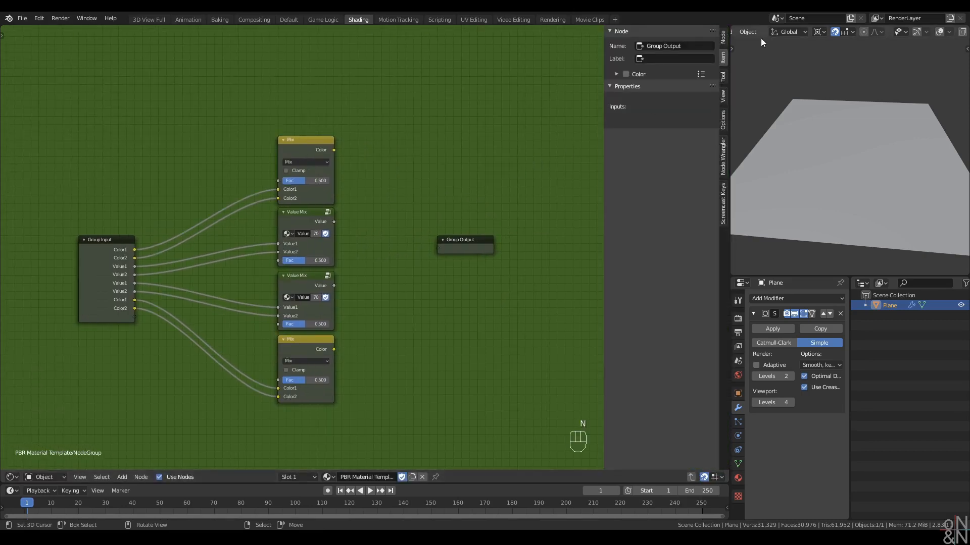
left_click(723, 37)
middle_click_drag(440, 150, 466, 126)
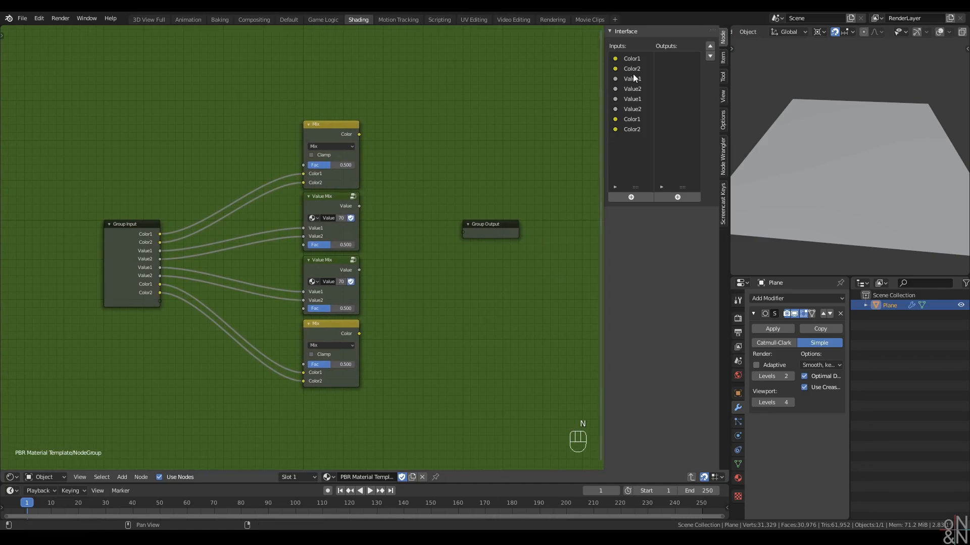
double_click(630, 59)
type("Base")
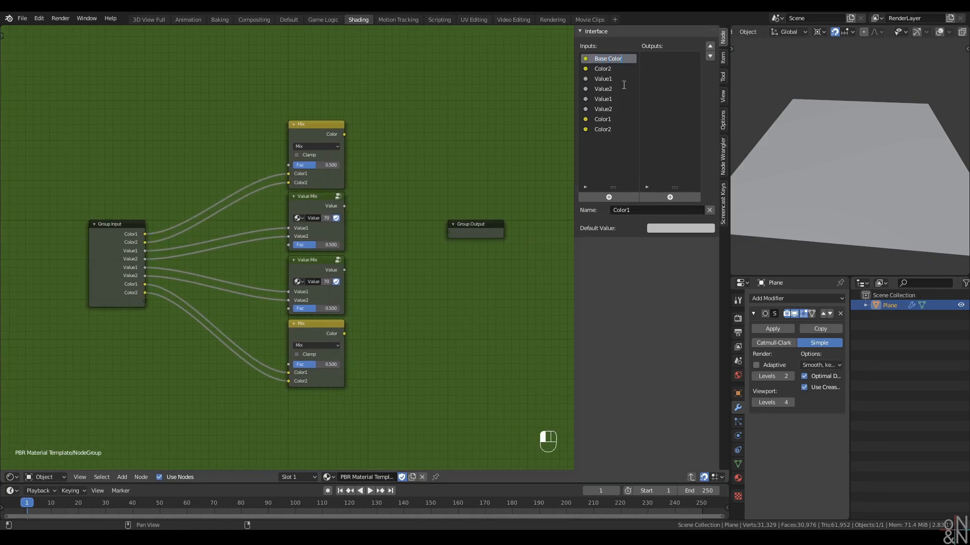
key("Tab")
key("Home")
type("Bas")
key("Tab")
Rename the remaining group inputs, in order, Roughness, Roughness 2, Height, Height, Color and Color 2
type("Roughness")
key("Tab")
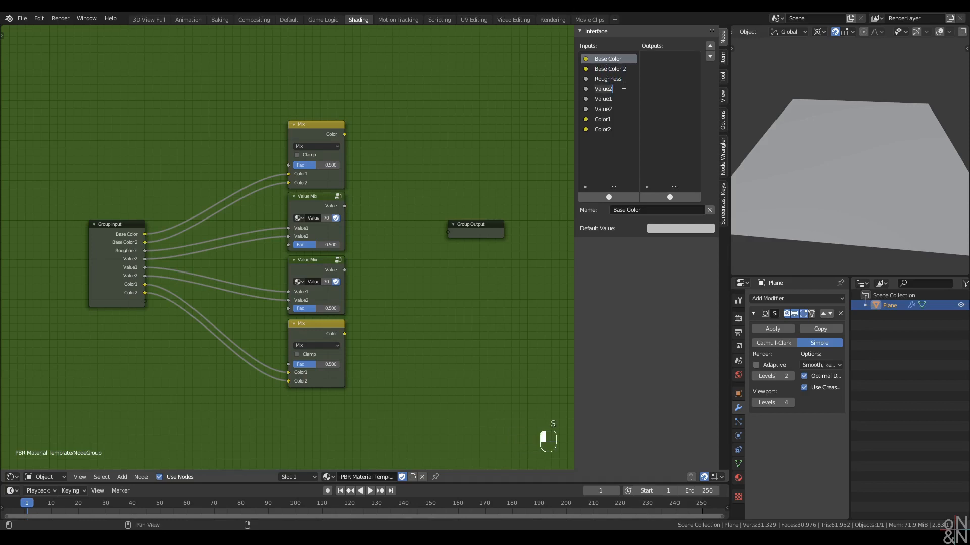
type("Roughness")
key("Tab")
type("Height")
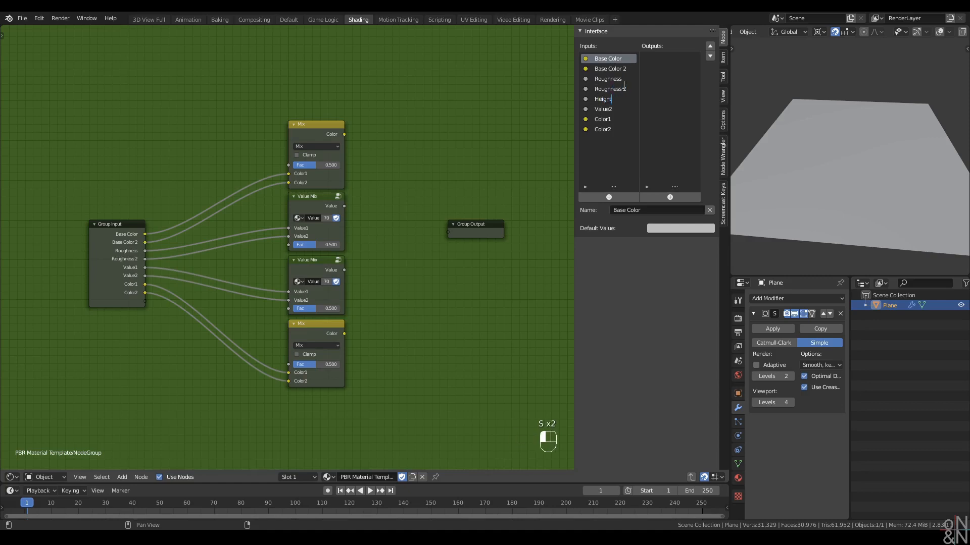
key("Tab")
type("Height")
key("Tab")
key("BackSpace")
key("Tab")
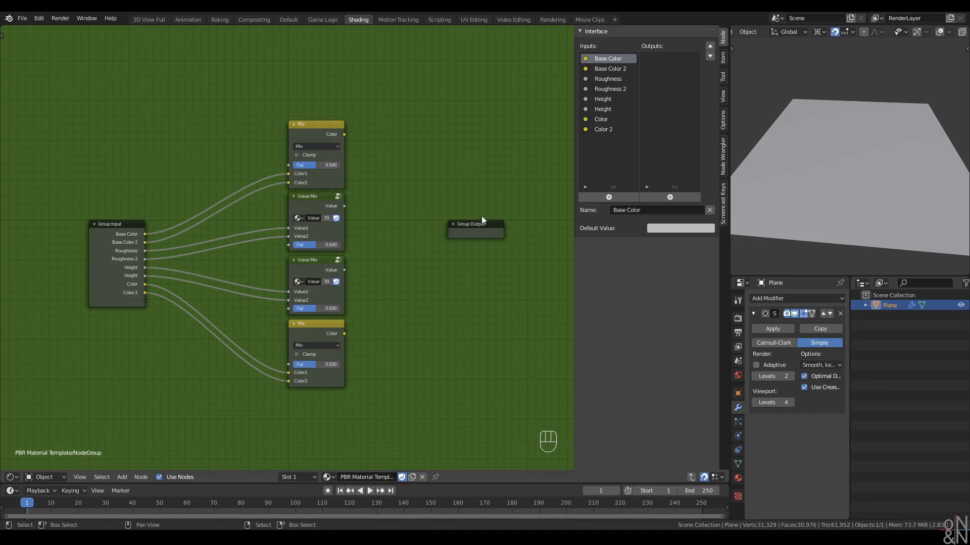
Connect the outputs of the four mix nodes to the Group Output, in order from the upper Mix to the lower Mix
left_click_drag(344, 134, 449, 232)
left_click_drag(344, 206, 440, 242)
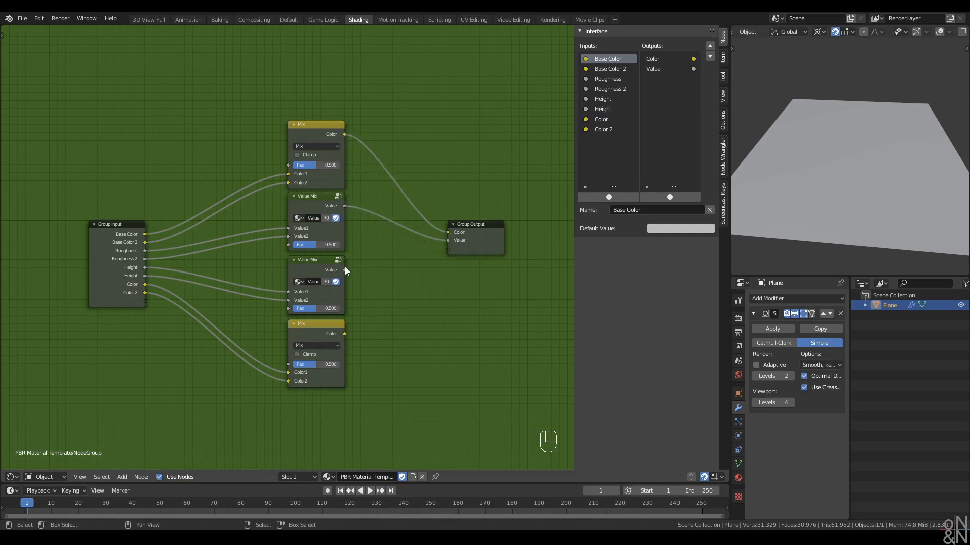
left_click_drag(344, 270, 448, 249)
left_click_drag(344, 334, 448, 257)
Rename the first three group outputs Base Color, Roughness and Height
left_click(665, 58)
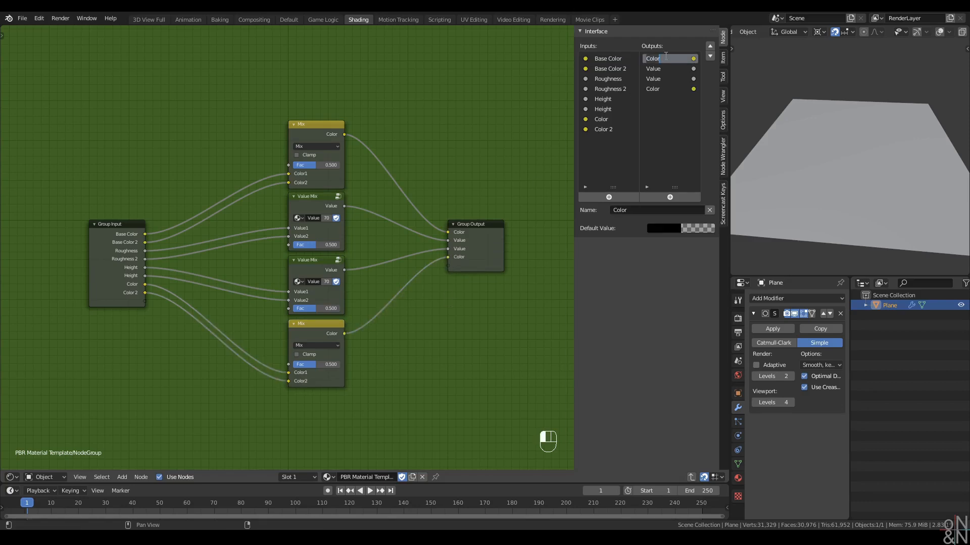
type("Base")
key("Tab")
type("Roughness")
key("Tab")
type("Height")
key("Return")
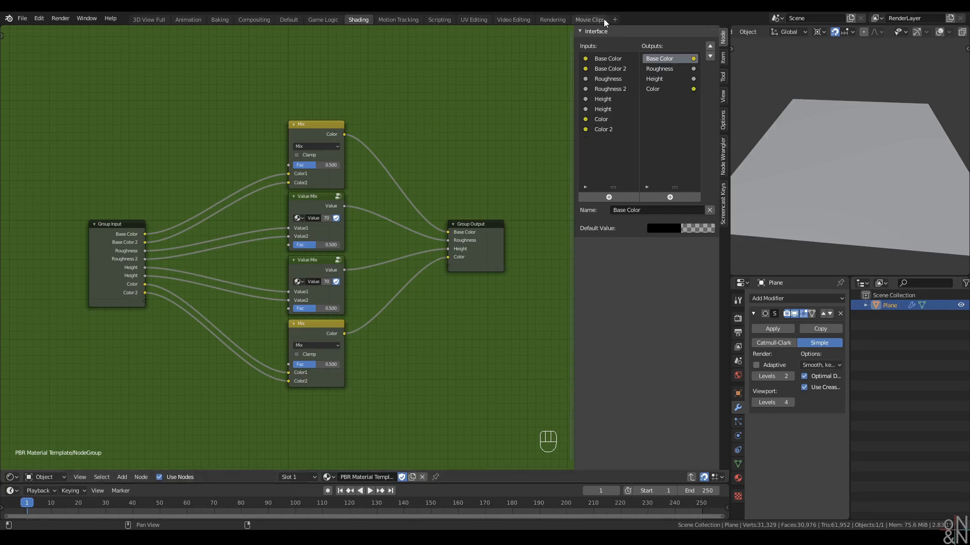
Rename the second Height input Height 2 and reorder Roughness and Height to follow Base Color, ahead of Base Color 2
left_click(616, 78)
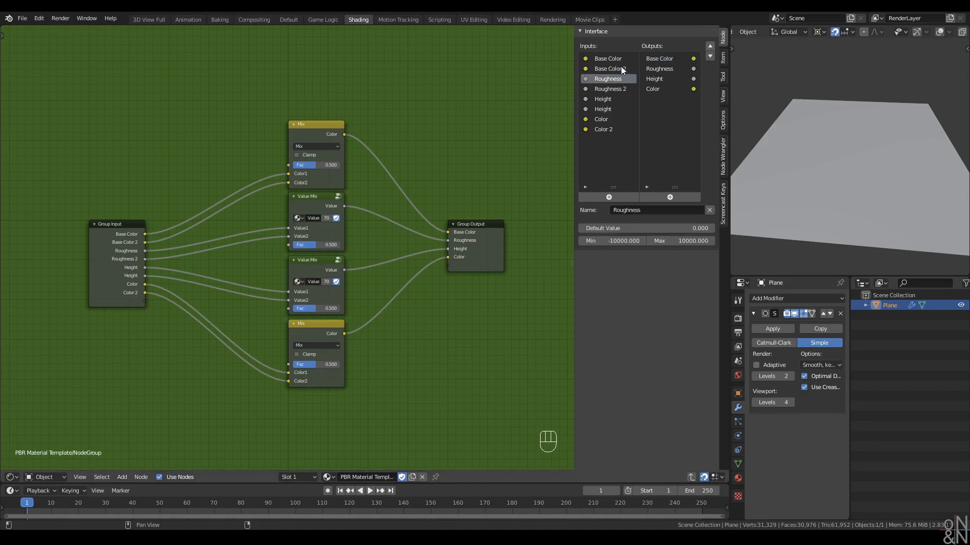
left_click(710, 46)
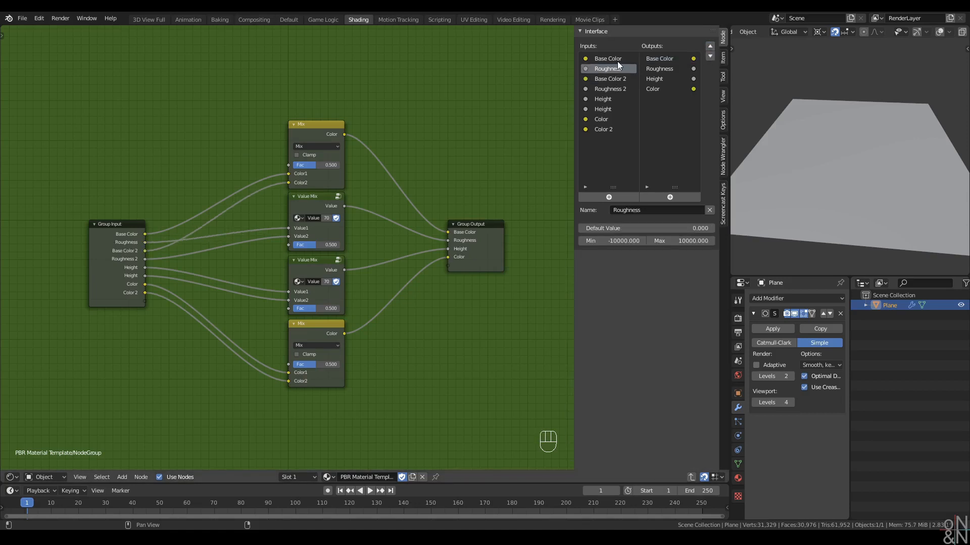
double_click(605, 109)
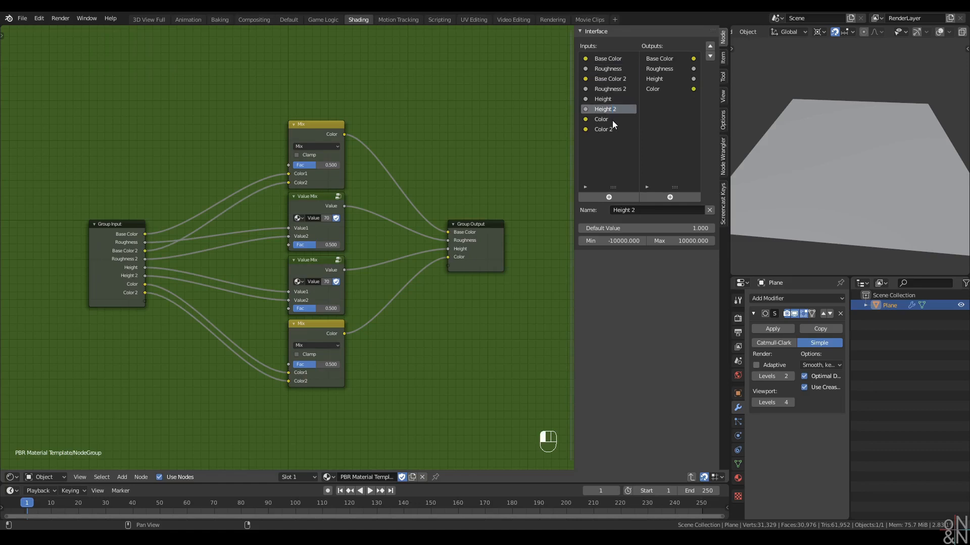
left_click(710, 46)
left_click(710, 46)
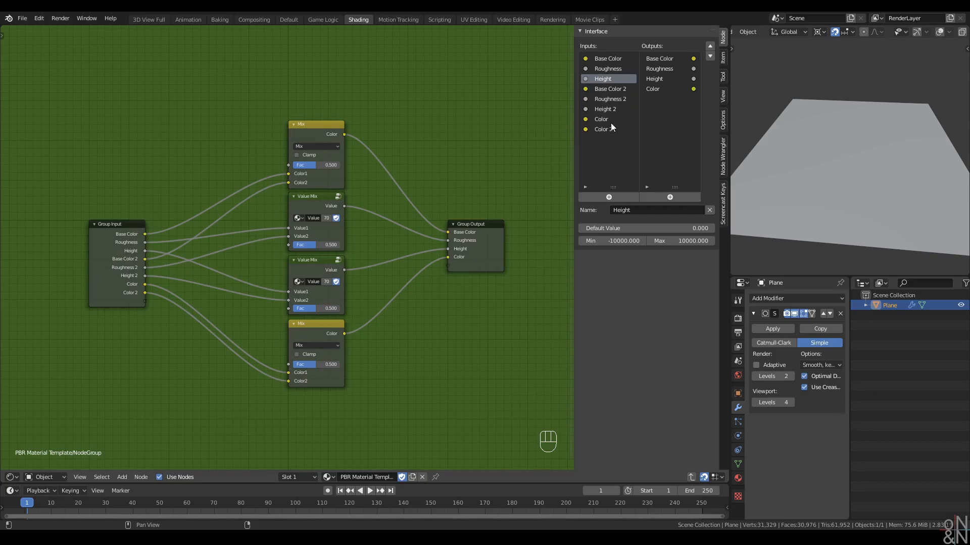
Reorder the Color input to sit directly after Height, ahead of Base Color 2
left_click(611, 121)
left_click(710, 45)
left_click(710, 45)
left_click(711, 45)
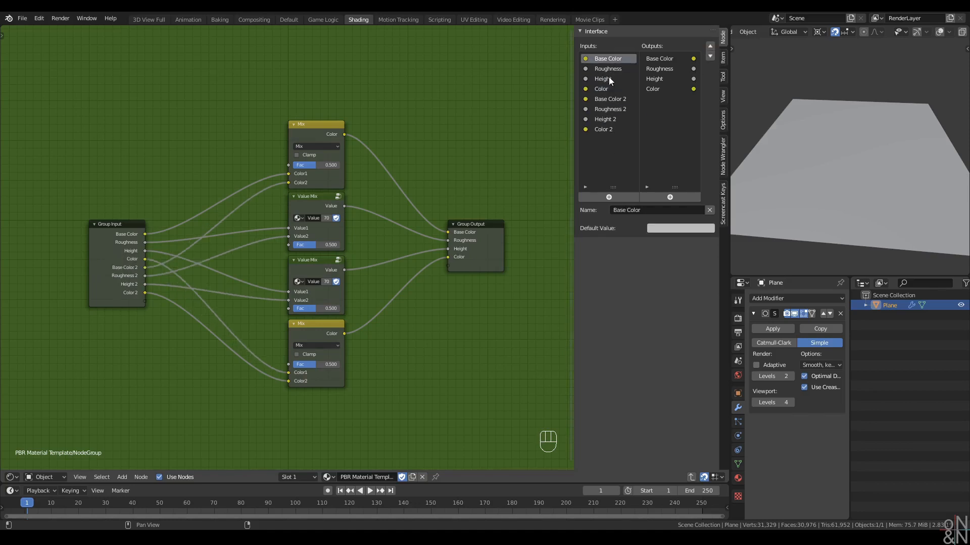
left_click(617, 99)
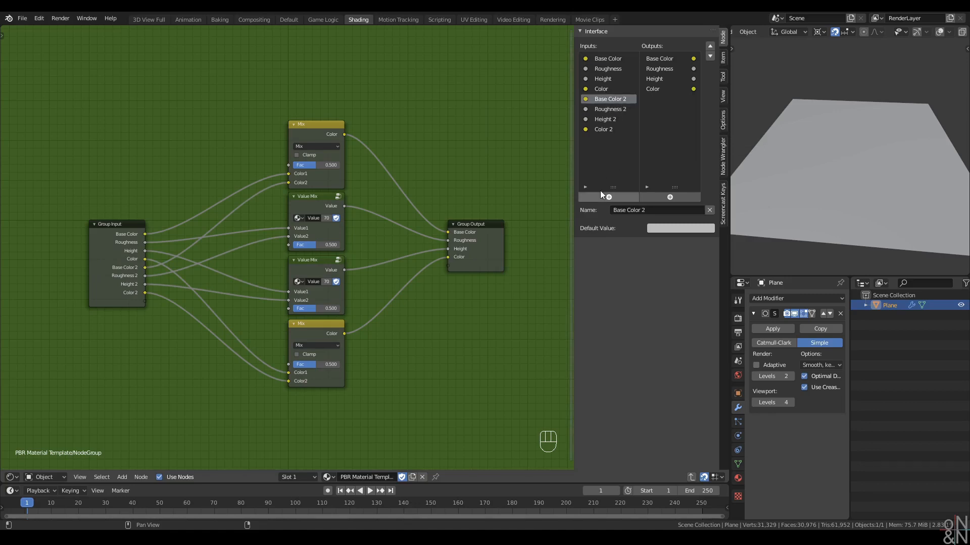
left_click(609, 130)
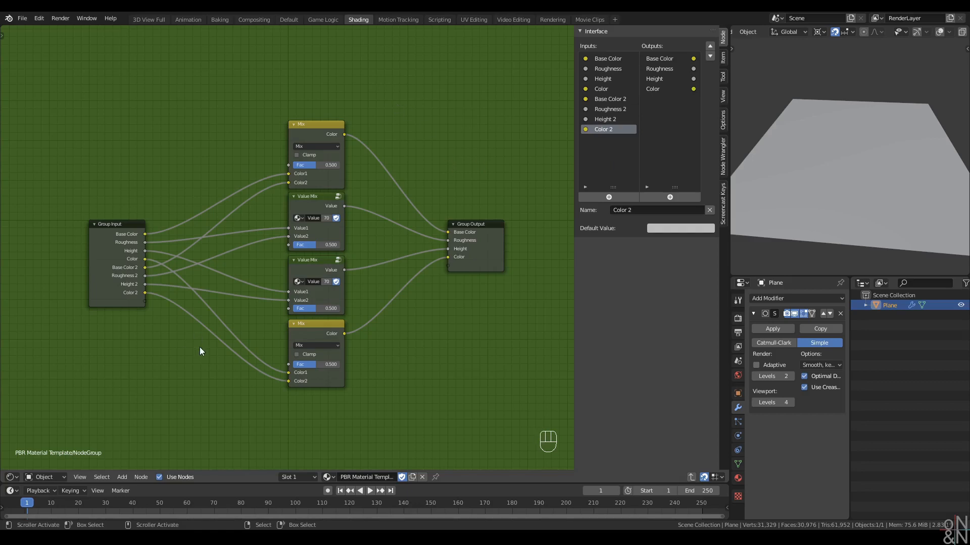
Expose a single Fac group input and connect it to the Fac sockets of all four mix nodes
left_click_drag(316, 365, 291, 364)
left_click_drag(286, 365, 288, 309)
left_click_drag(144, 302, 289, 245)
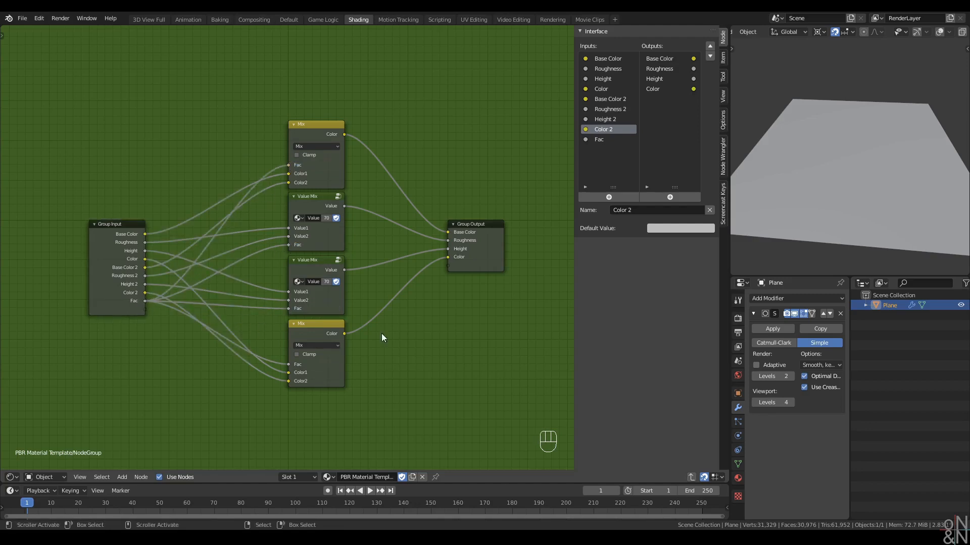
Leave the group, give it a fake user and rename it PBR Layer Mix
key("ctrl+Tab")
left_click_drag(314, 243, 275, 184)
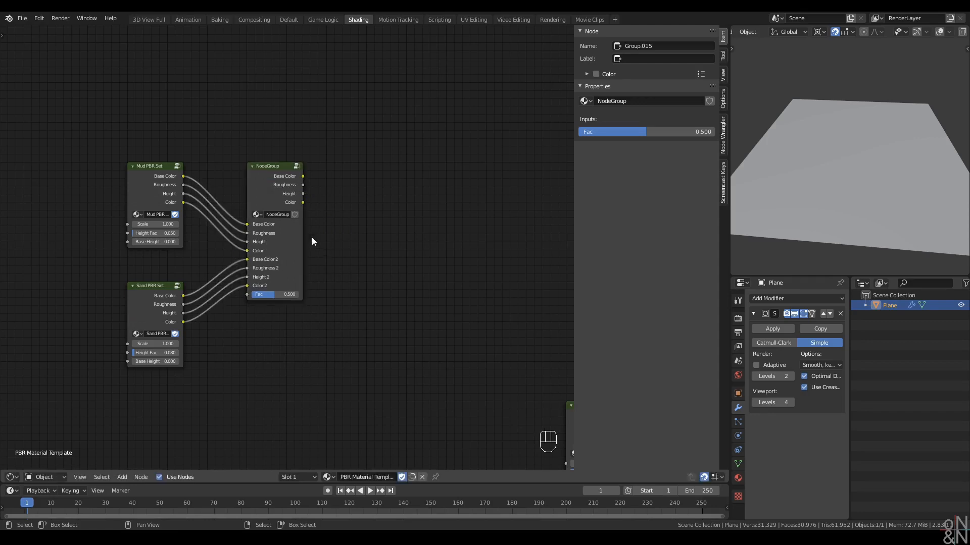
left_click(294, 214)
left_click(283, 215)
type("PBR La")
type("yer Mix")
key("Return")
key("n")
Move the Mud PBR Set, Sand PBR Set and PBR Layer Mix nodes next to the Rock PBR Set, above the existing mixing chain
scroll(367, 249, "down", 3)
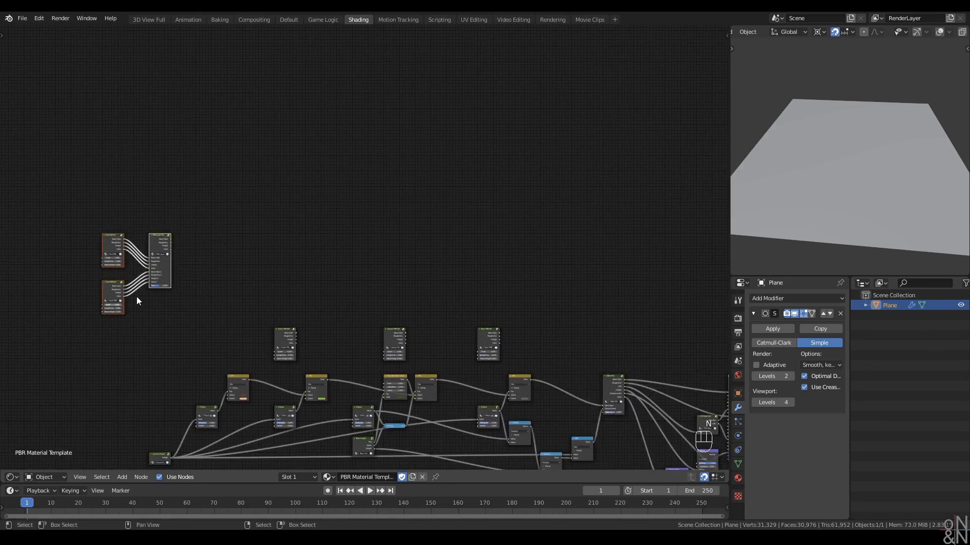
key("g")
left_click(628, 286)
middle_click_drag(619, 307, 417, 227)
scroll(386, 234, "up", 8)
key("g")
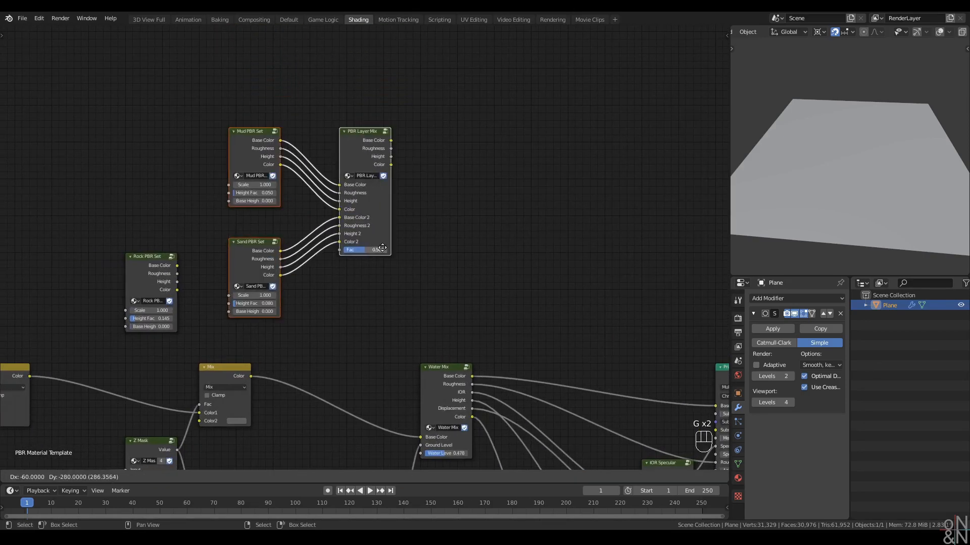
left_click(353, 262)
Move the Water Mix node up level with the PBR Layer Mix node, leaving a gap between them
left_click_drag(442, 377, 480, 159)
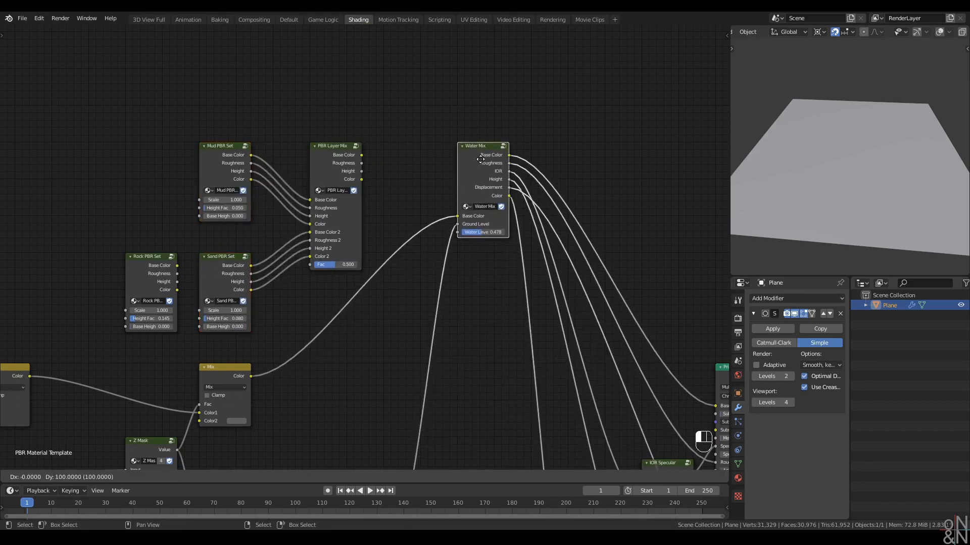
left_click(474, 291)
left_click(473, 180)
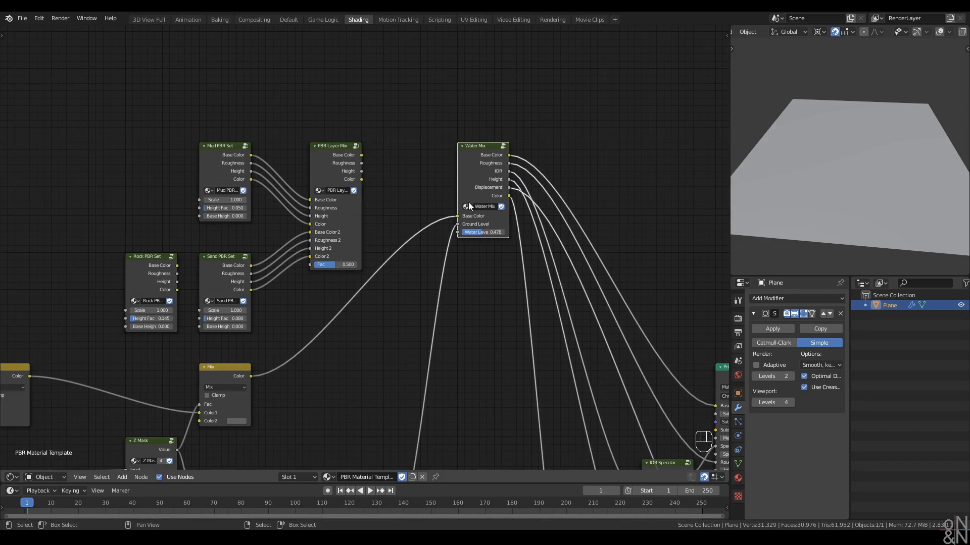
left_click(346, 155)
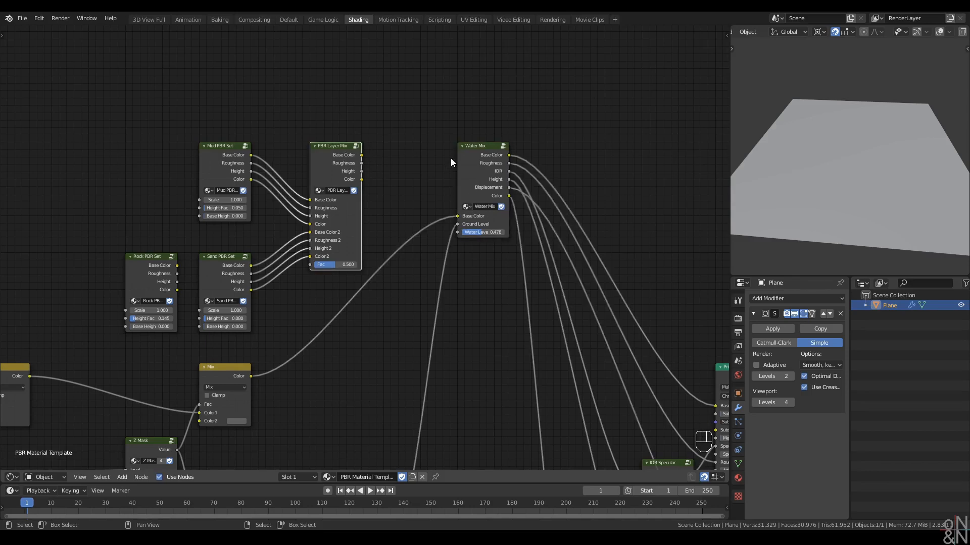
Open the Water Mix group, move the Less Than node away from the mix nodes and collapse it
left_click(478, 161)
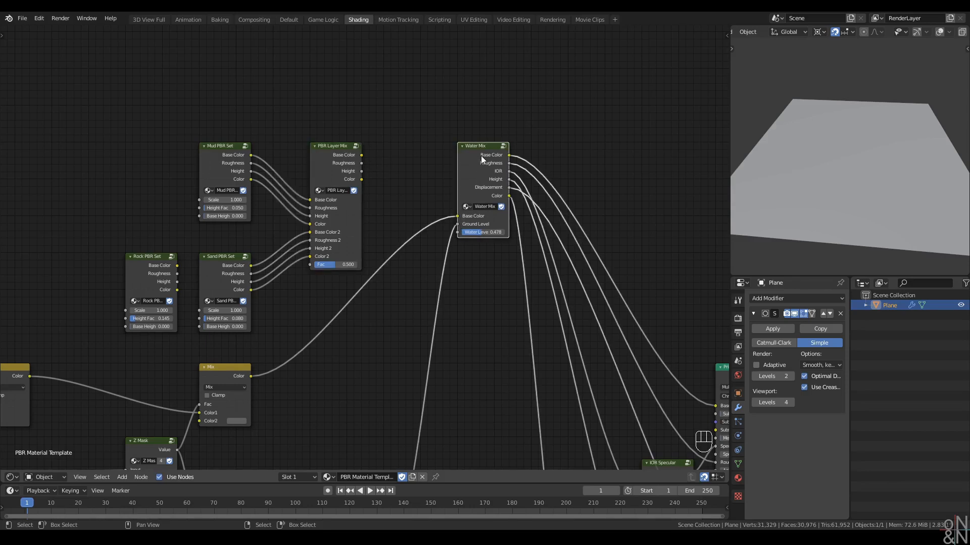
key("Tab")
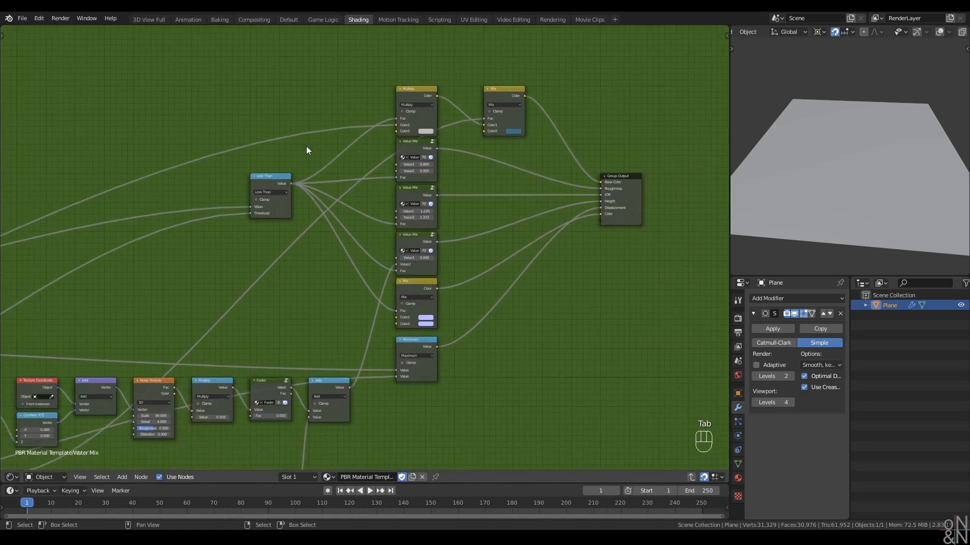
scroll(355, 230, "up", 2)
left_click(413, 136)
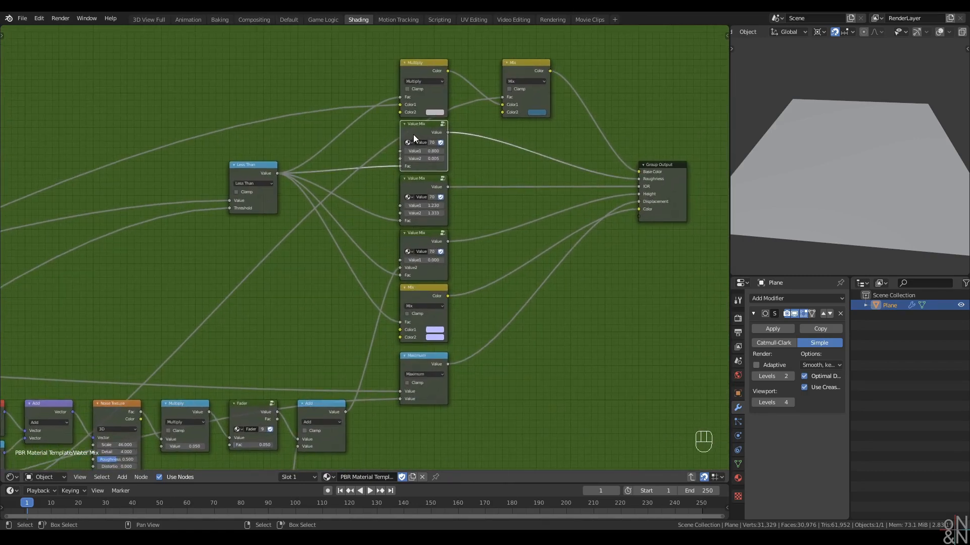
key("g")
left_click_drag(244, 170, 211, 204)
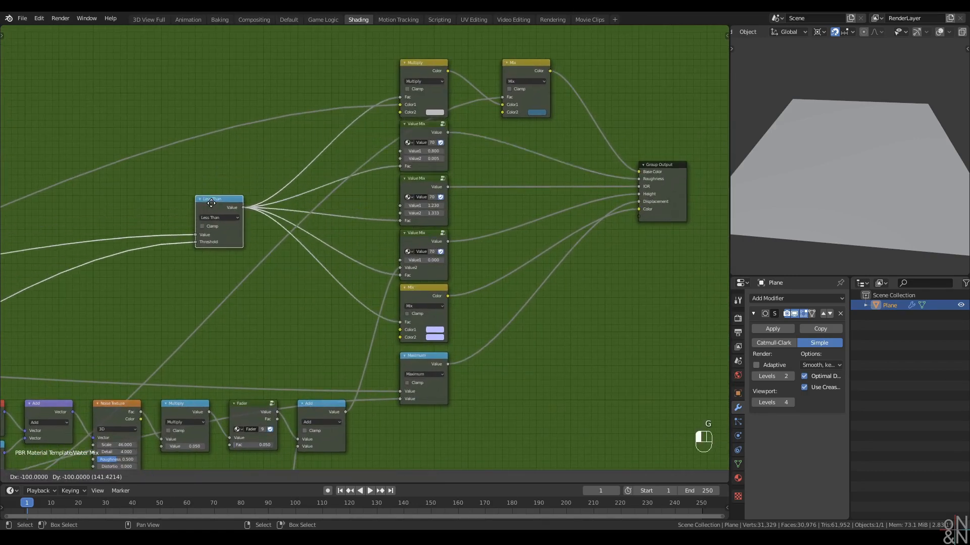
key("h")
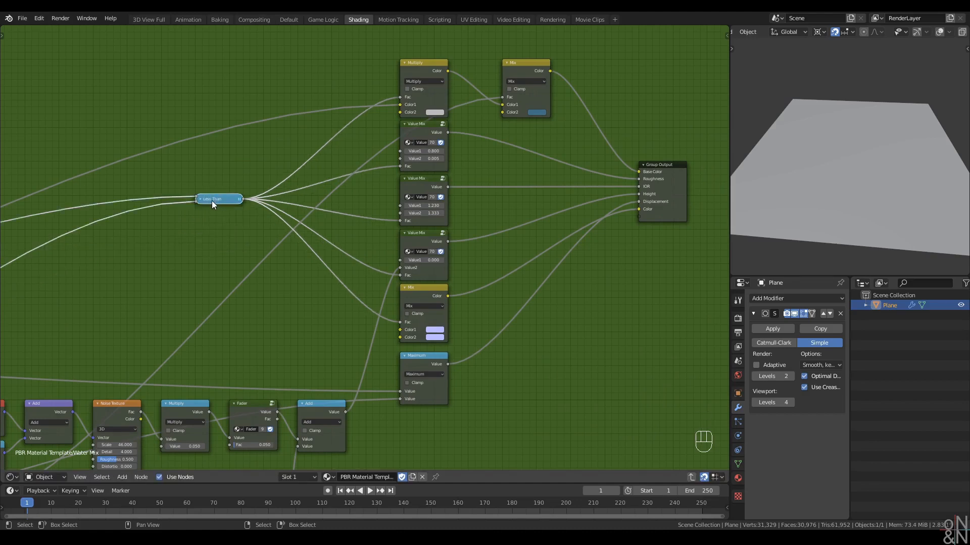
Add a second Group Input node just above the collapsed Less Than node
scroll(211, 201, "down", 3)
scroll(212, 205, "up", 2)
key("alt+a")
key("shift+a")
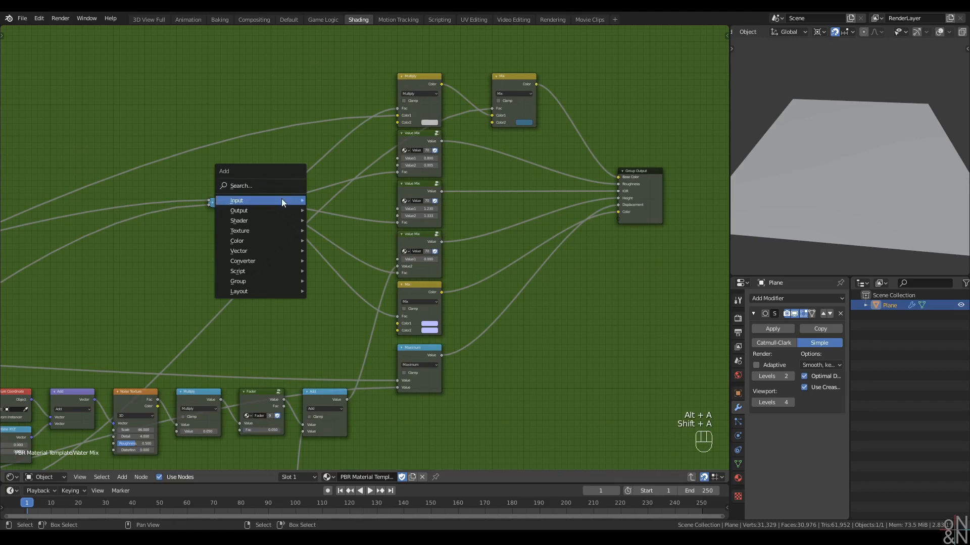
mouse_move(281, 199)
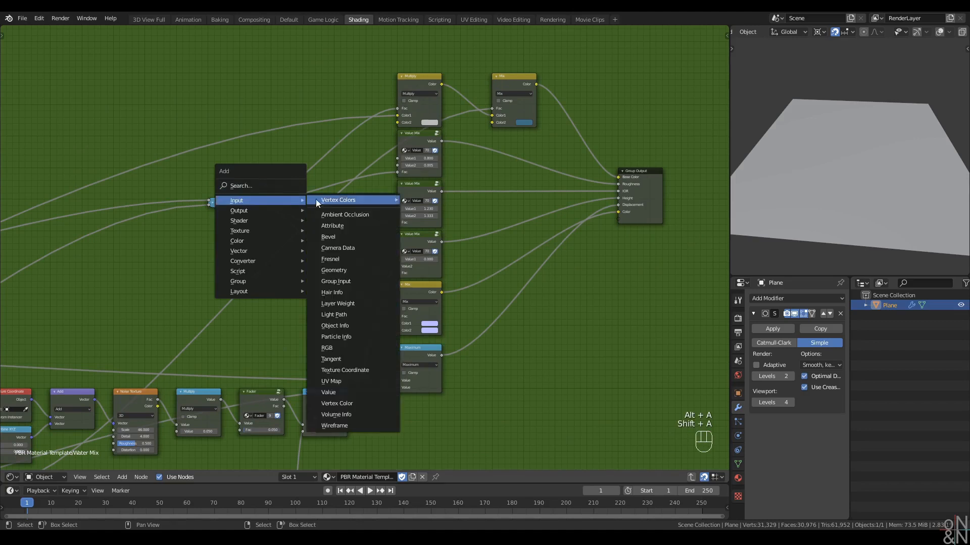
left_click(337, 281)
left_click(268, 141)
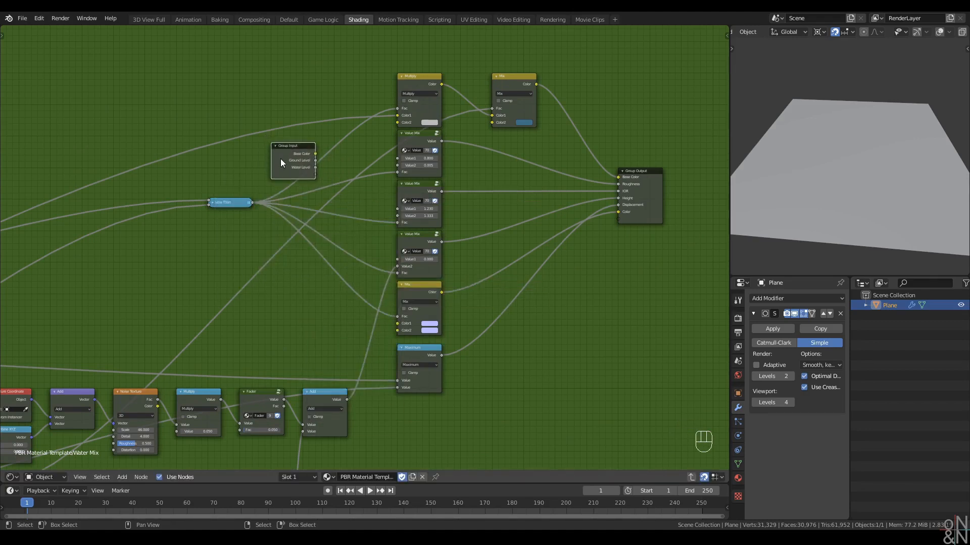
Feed the Multiply node's Color1 from the second Group Input's Base Color and dissolve the leftover reroute point
scroll(284, 147, "down", 4)
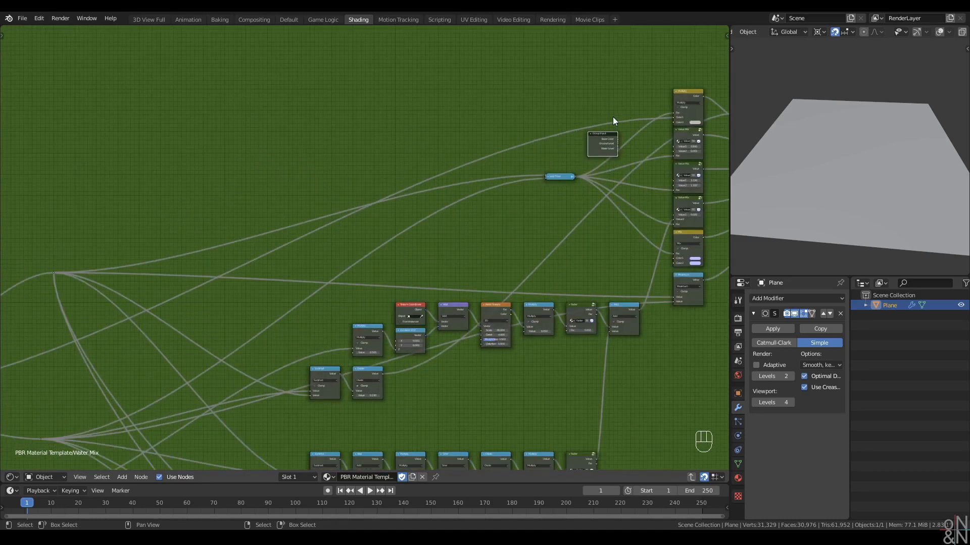
scroll(613, 122, "up", 4)
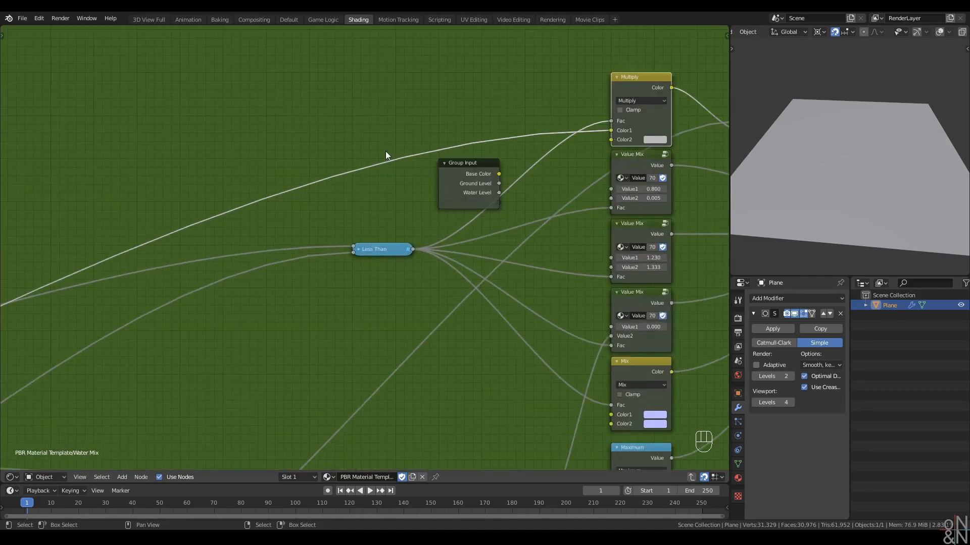
scroll(166, 261, "down", 4)
middle_click_drag(256, 192, 523, 96)
middle_click_drag(202, 243, 464, 129)
middle_click_drag(227, 263, 402, 180)
middle_click_drag(20, 286, 345, 228)
scroll(320, 236, "up", 6)
left_click(240, 223)
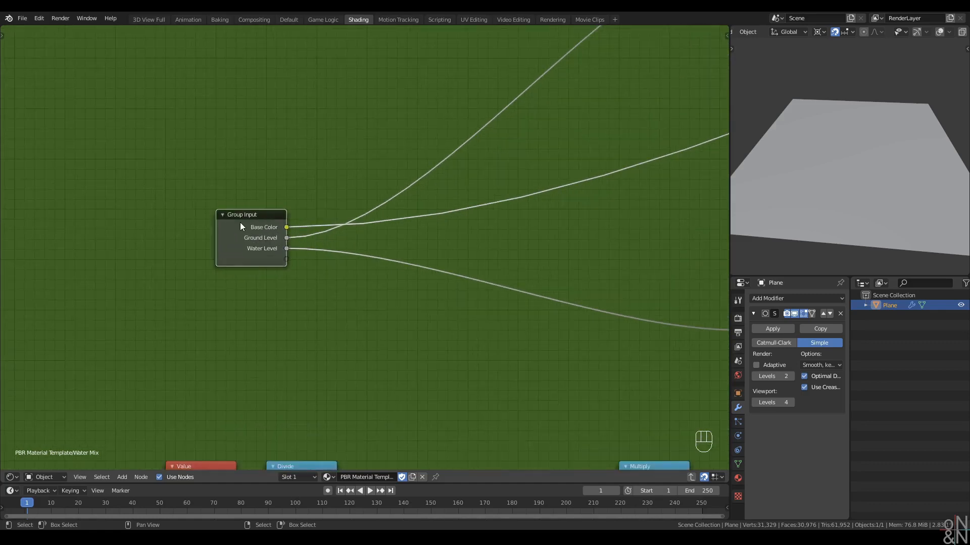
left_click(288, 226)
scroll(304, 229, "down", 6)
middle_click_drag(582, 165, 223, 272)
middle_click_drag(532, 161, 234, 217)
scroll(399, 207, "up", 4)
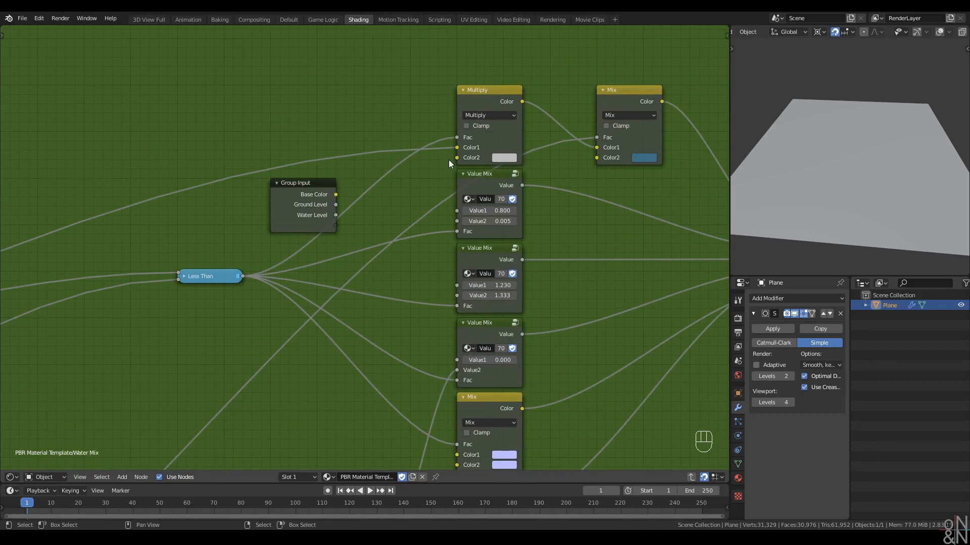
left_click_drag(336, 194, 374, 149)
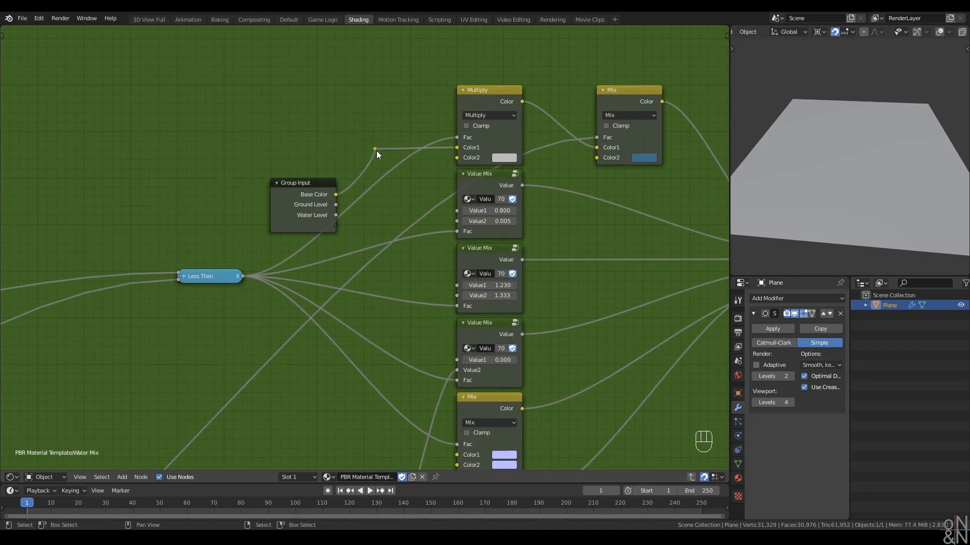
key("ctrl+x")
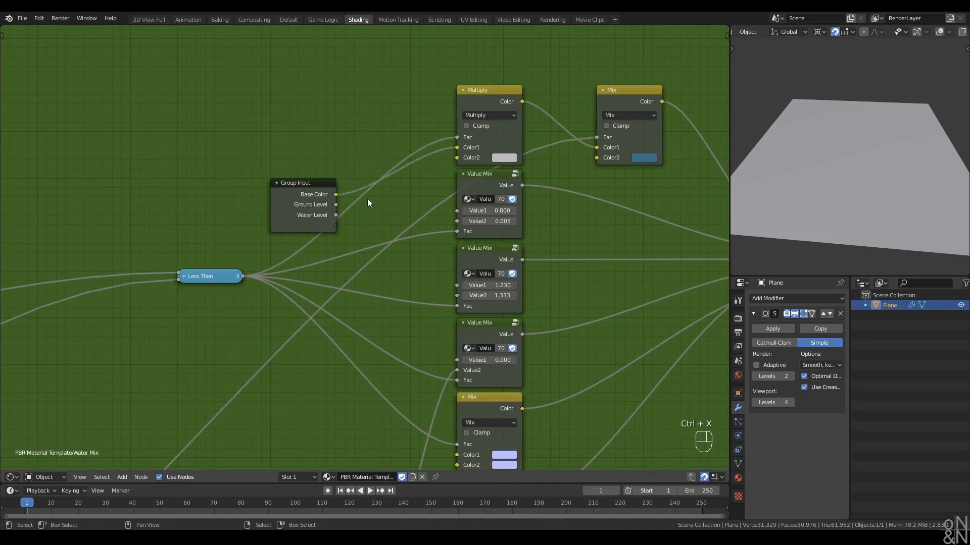
Expose the Value1 sockets of the three Value Mix nodes and the lower Mix node's Color1 as new group inputs
scroll(384, 208, "down", 2)
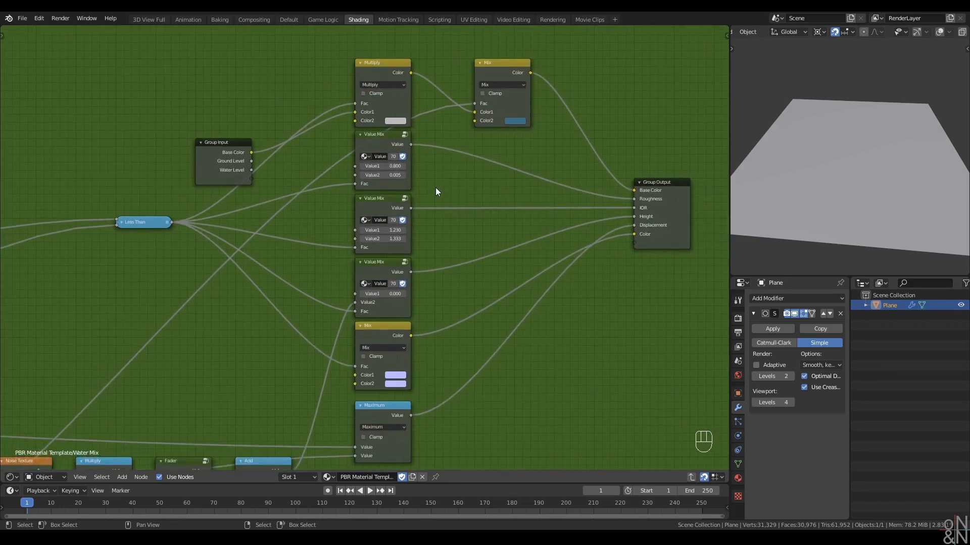
key("n")
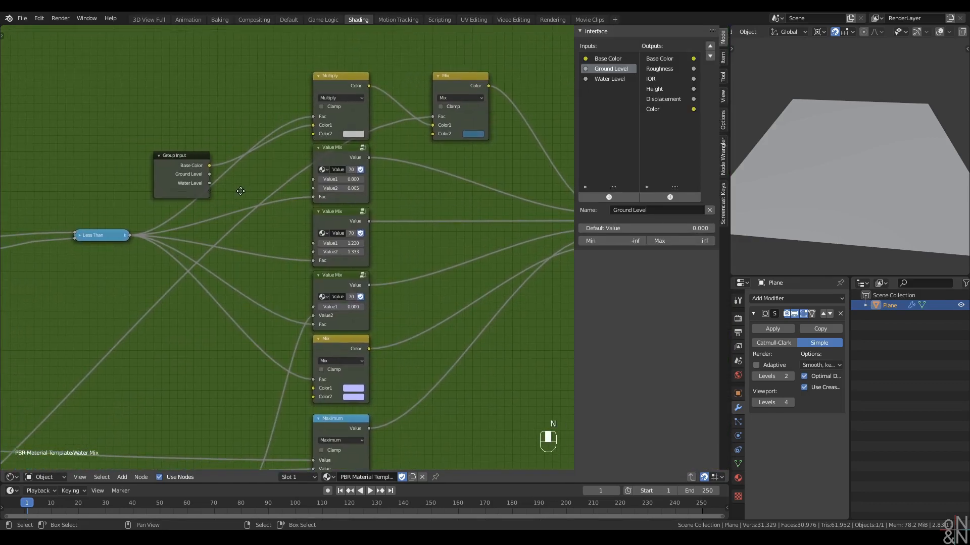
left_click_drag(181, 168, 315, 181)
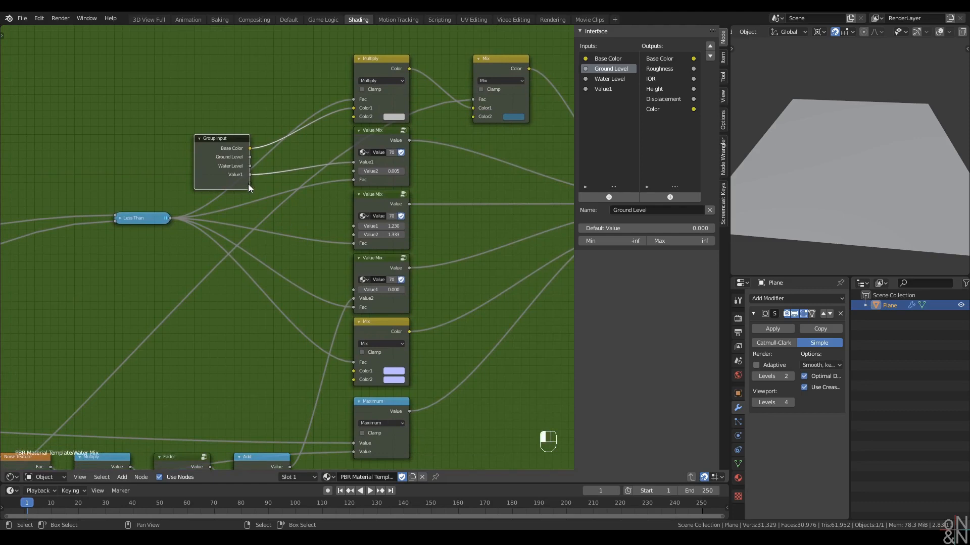
left_click_drag(250, 183, 354, 226)
left_click_drag(248, 192, 311, 255)
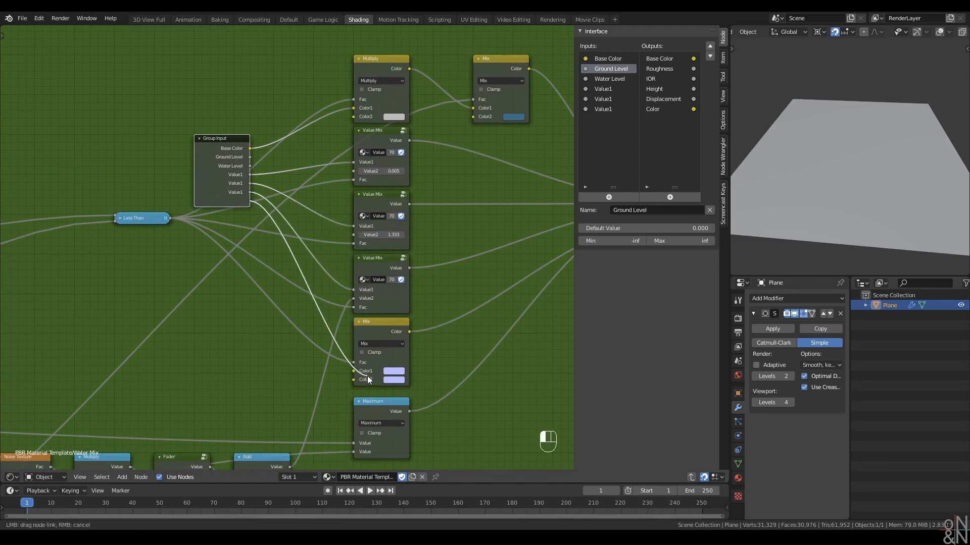
left_click_drag(367, 380, 354, 371)
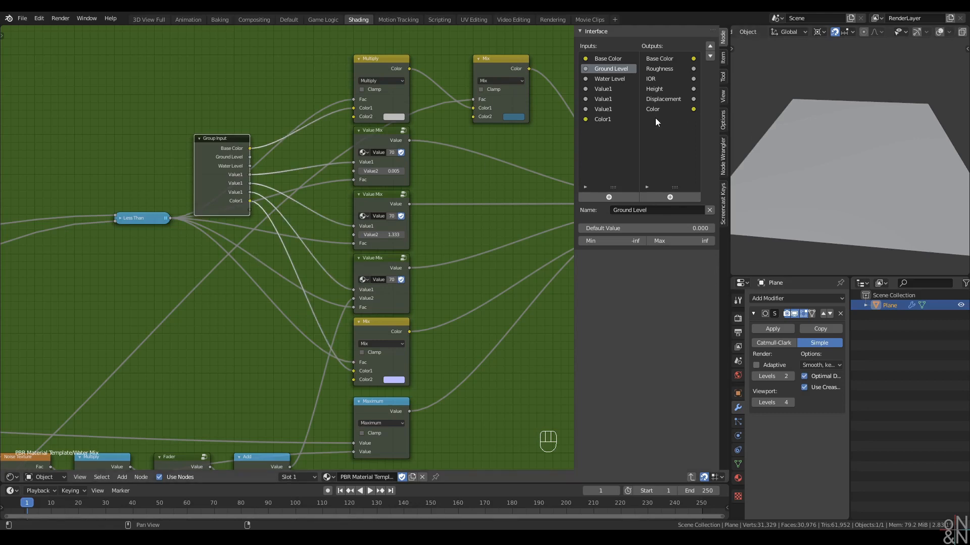
Reorder the group's inputs so Ground Level and Water Level sit last, below Color1
left_click(619, 80)
left_click(710, 56)
left_click(710, 57)
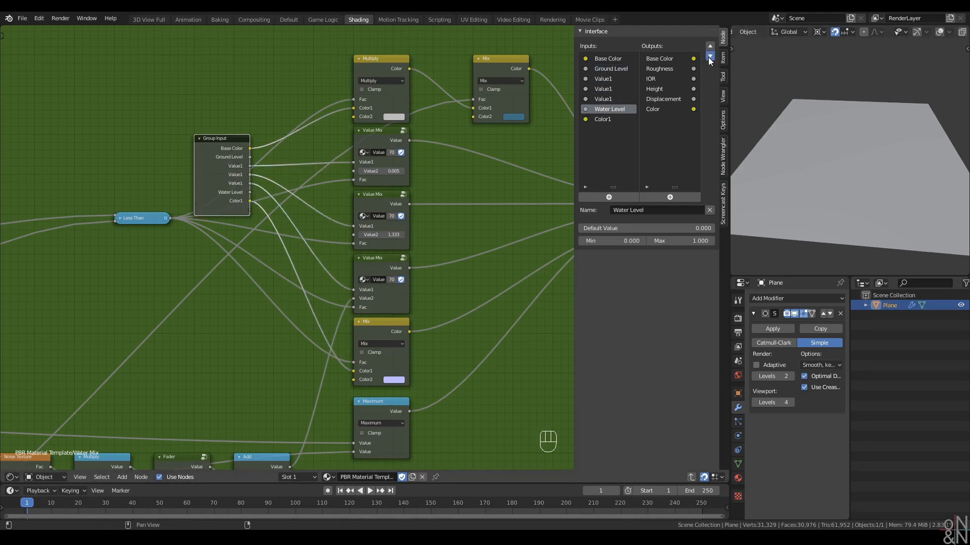
left_click(710, 57)
left_click(709, 57)
left_click(626, 71)
left_click(709, 56)
left_click(710, 56)
left_click(710, 57)
left_click(709, 57)
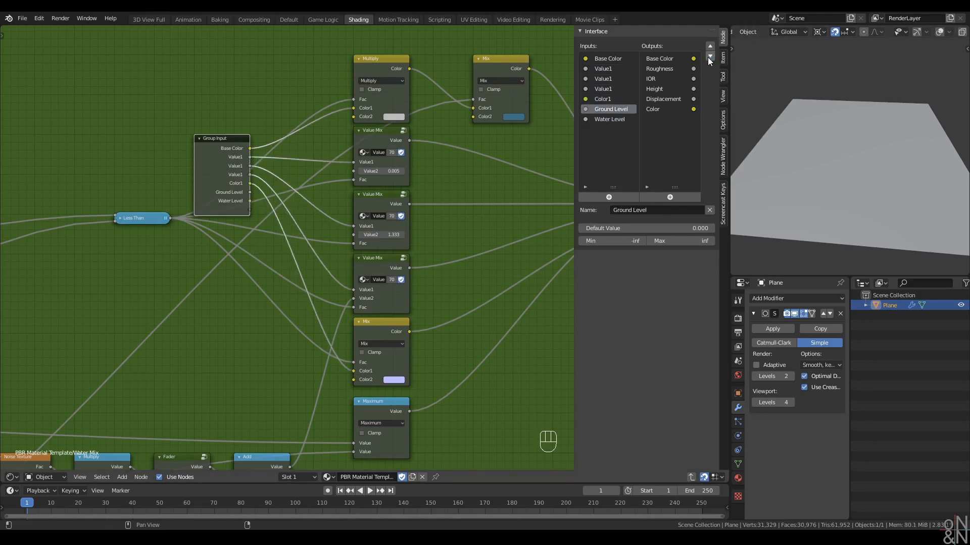
Rename the three Value1 group inputs to Roughness, IOR and Height, and the Color1 input to Color
double_click(616, 70)
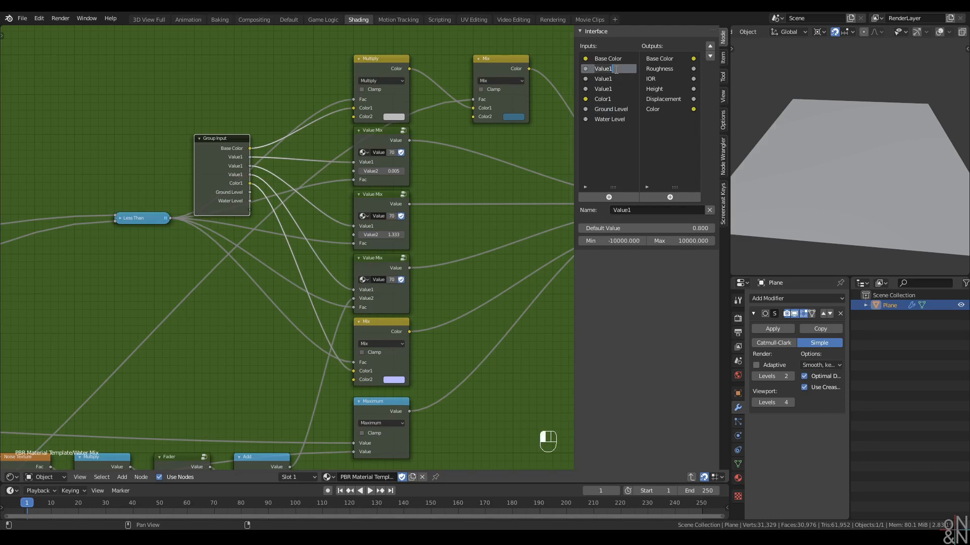
type("R")
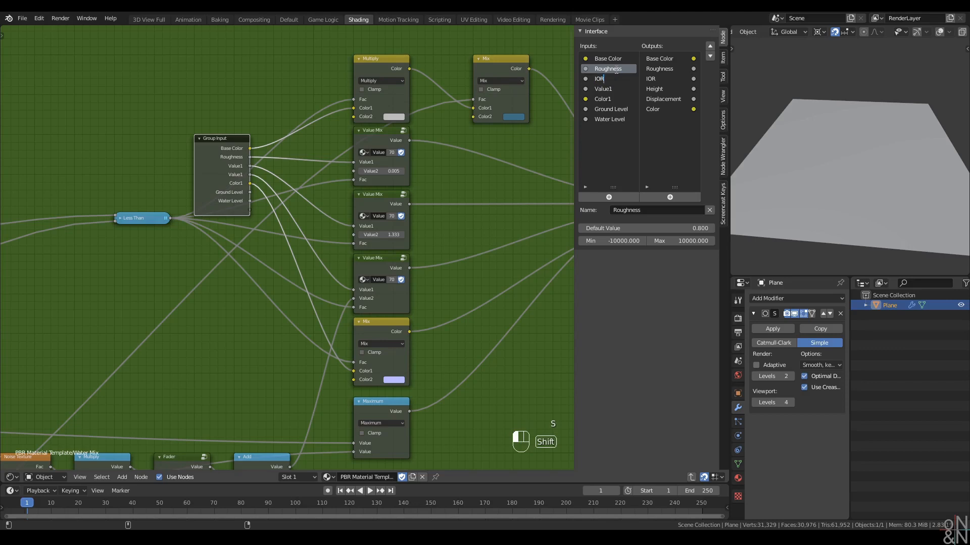
type("Height")
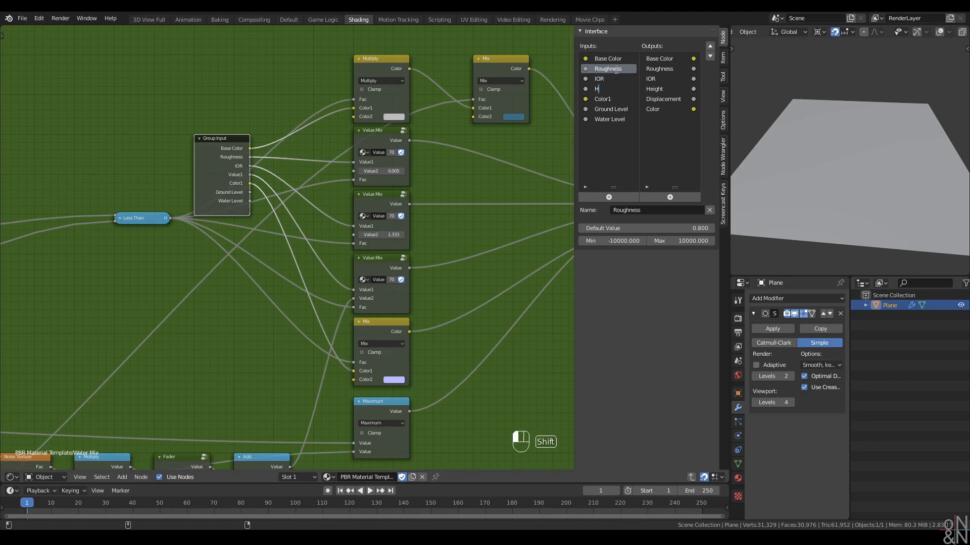
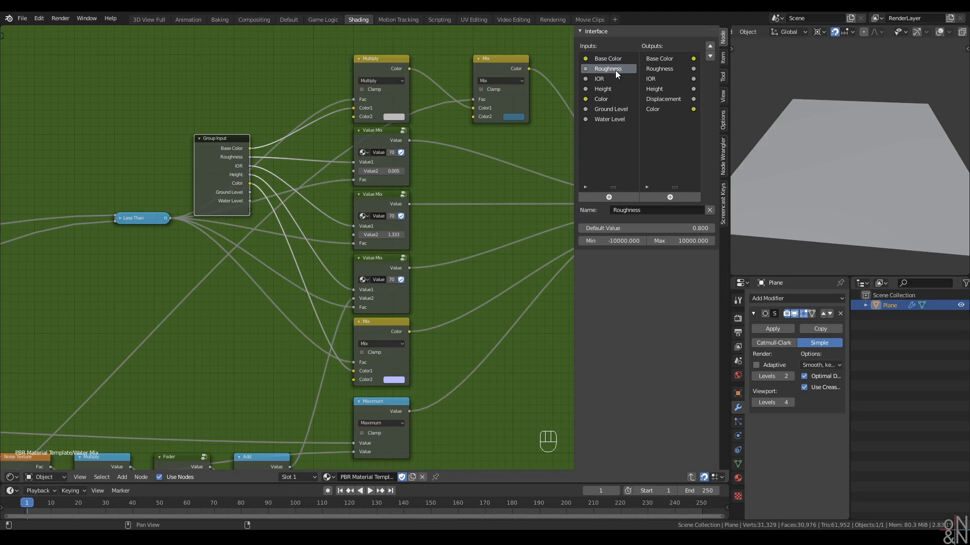
right_click(509, 195)
Move the Value and Divide nodes over to sit directly in front of the Multiply node they feed
scroll(520, 187, "down", 1)
middle_click_drag(523, 185, 408, 186)
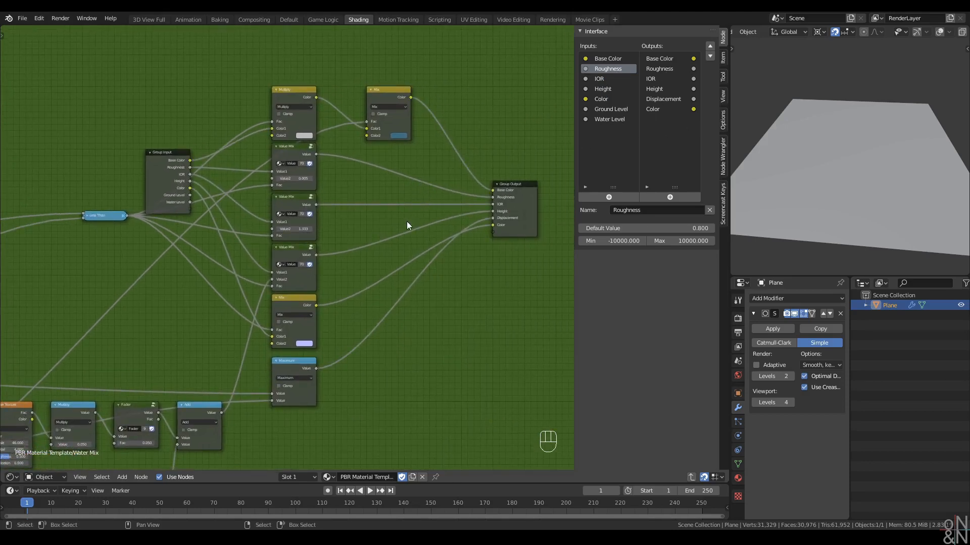
scroll(328, 222, "down", 2)
middle_click_drag(202, 267, 324, 225)
scroll(323, 228, "down", 1)
scroll(271, 268, "down", 1)
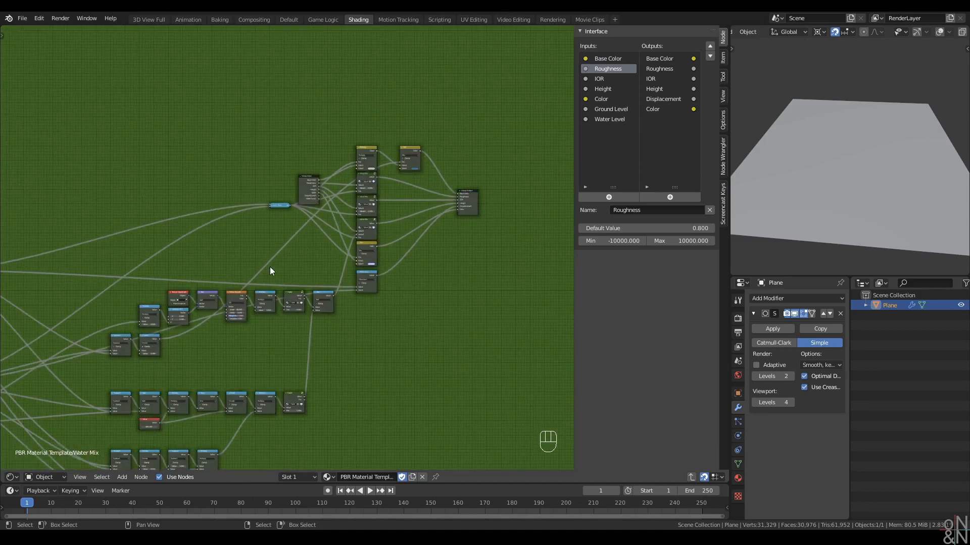
middle_click_drag(271, 267, 384, 207)
key("n")
middle_click_drag(269, 223, 329, 208)
middle_click_drag(199, 249, 370, 201)
scroll(310, 234, "up", 2)
scroll(366, 255, "down", 4)
scroll(366, 257, "down", 1)
scroll(297, 318, "up", 5)
left_click(202, 331)
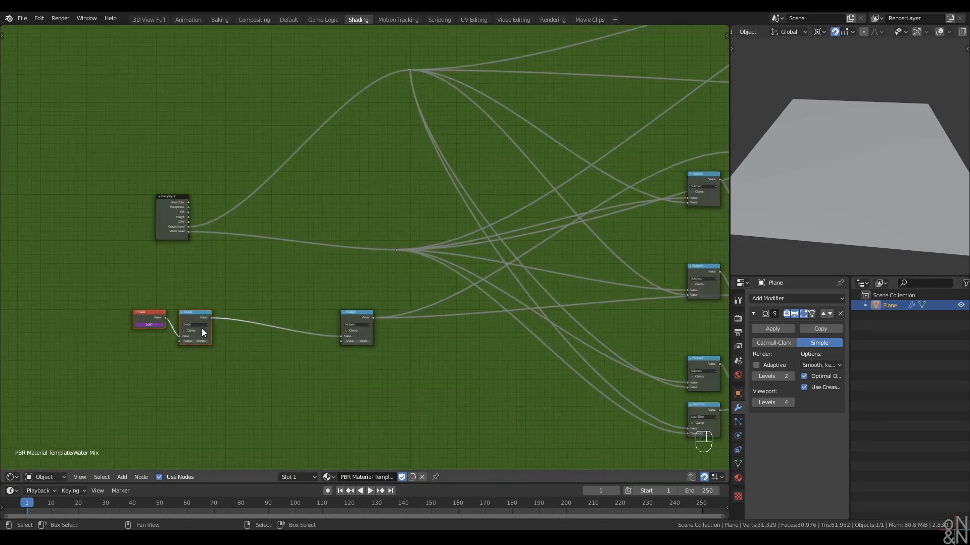
key("g")
left_click(316, 328)
middle_click_drag(367, 264, 266, 279)
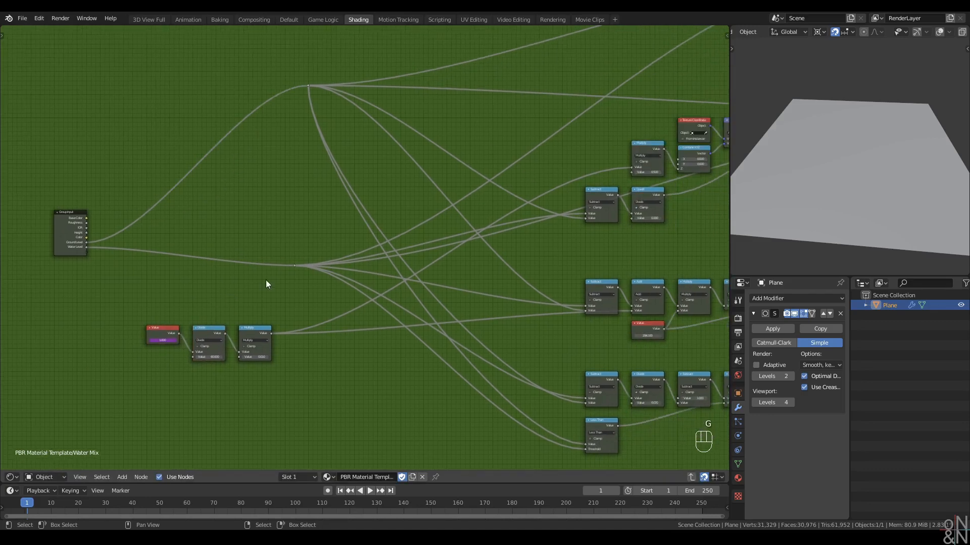
Dissolve the two reroute points on the original Group Input's Ground Level and Water Level links
scroll(266, 284, "down", 2)
left_click_drag(319, 92, 357, 281)
key("ctrl+x")
Move the original Group Input up and closer to the node chains it feeds
middle_click_drag(357, 281, 209, 271)
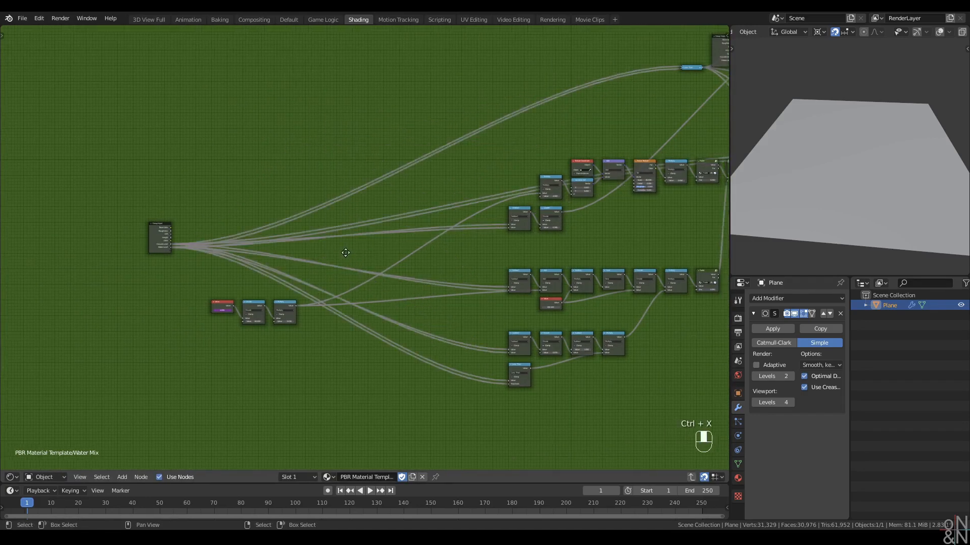
left_click(28, 250)
key("g")
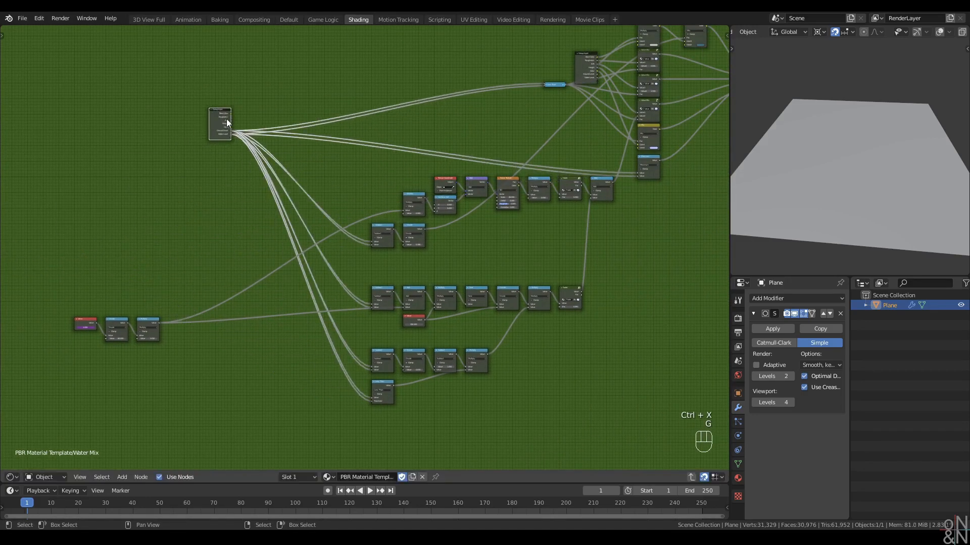
left_click(226, 119)
Move the second Group Input over to the input side of the collapsed Less Than node
scroll(375, 176, "up", 2)
scroll(375, 176, "up", 2)
middle_click_drag(375, 175, 351, 251)
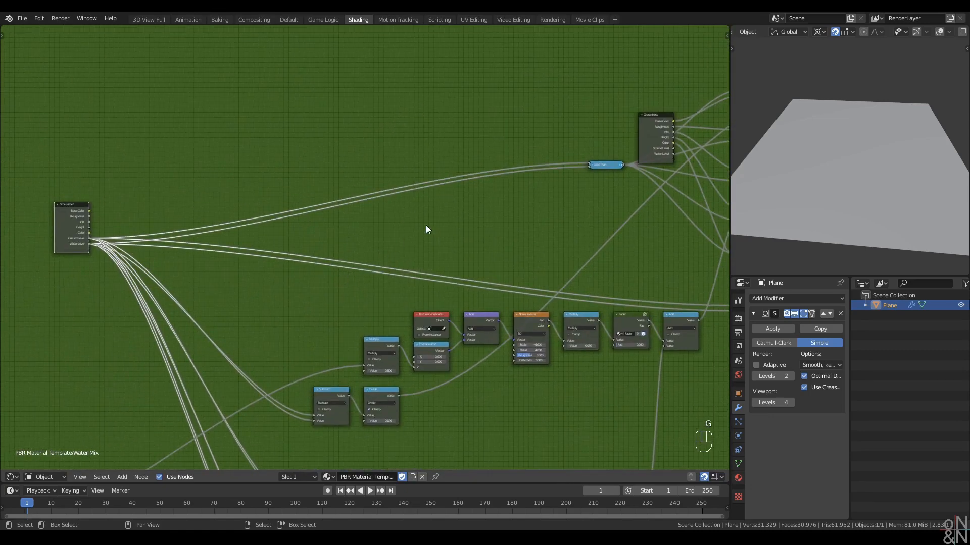
middle_click_drag(426, 225, 343, 241)
scroll(354, 235, "up", 1)
left_click_drag(577, 130, 445, 131)
scroll(355, 193, "down", 4)
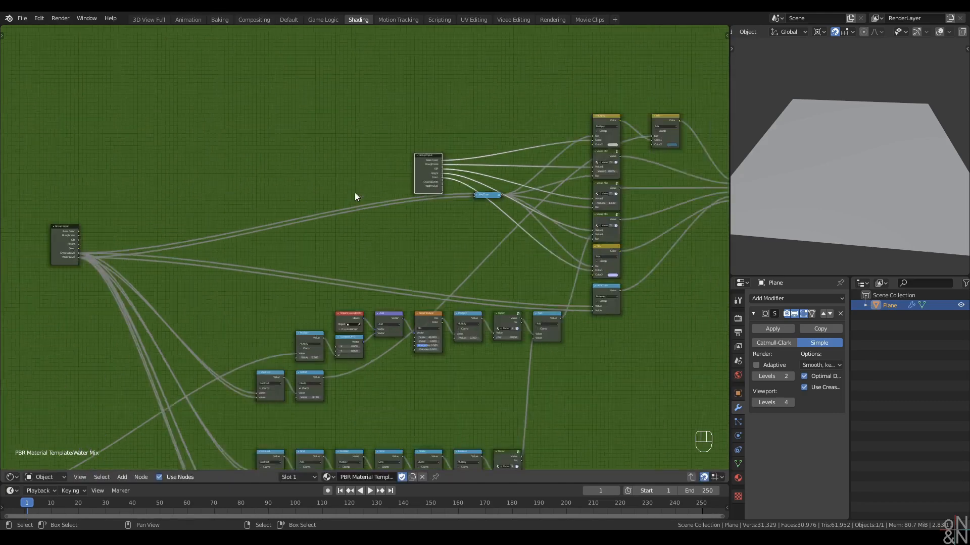
scroll(355, 192, "down", 1)
middle_click_drag(354, 192, 476, 182)
left_click(597, 185)
key("g")
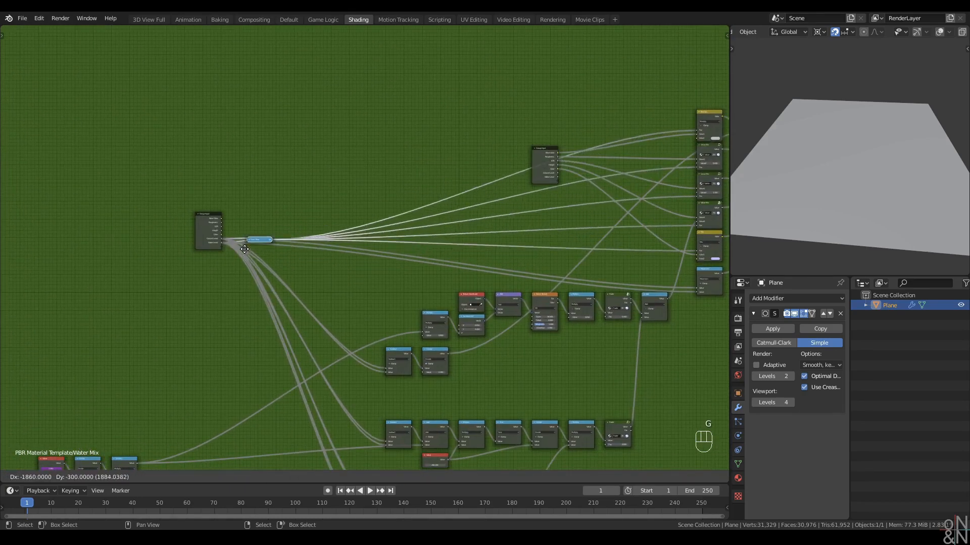
right_click(251, 235)
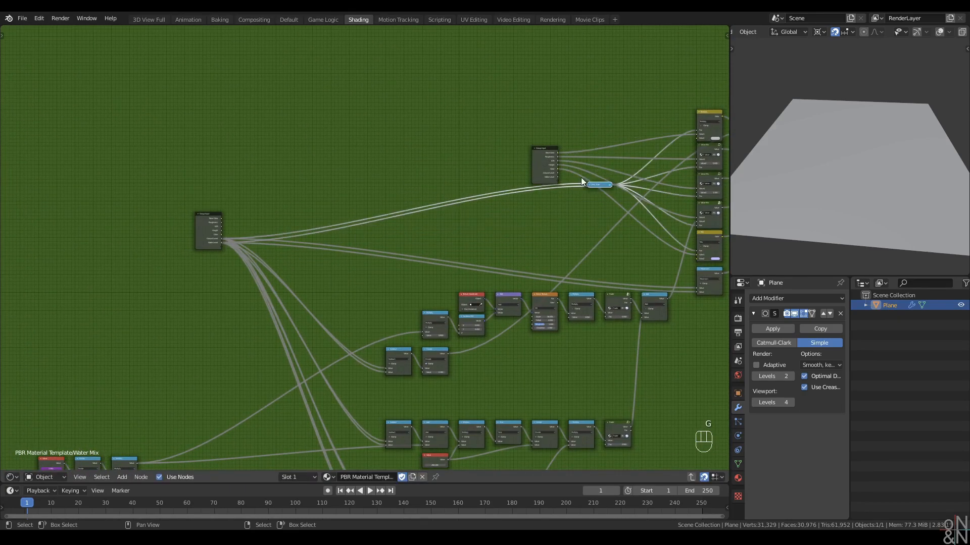
Connect the second Group Input's Ground Level and Water Level to the collapsed Less Than node's two inputs
scroll(410, 227, "down", 2)
scroll(437, 209, "up", 6)
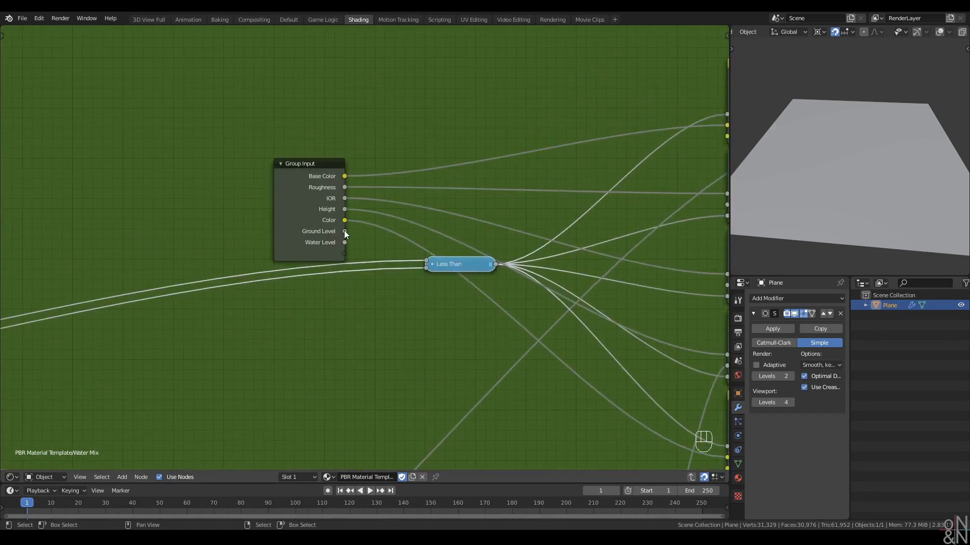
left_click_drag(344, 231, 426, 260)
left_click_drag(345, 242, 426, 269)
Duplicate the second Group Input and place the copy beside the Maximum node, above the Add node
scroll(311, 272, "down", 11)
middle_click_drag(313, 273, 475, 187)
middle_click_drag(301, 298, 285, 259)
scroll(415, 230, "up", 3)
scroll(399, 191, "up", 2)
scroll(632, 245, "down", 4)
middle_click_drag(632, 245, 423, 251)
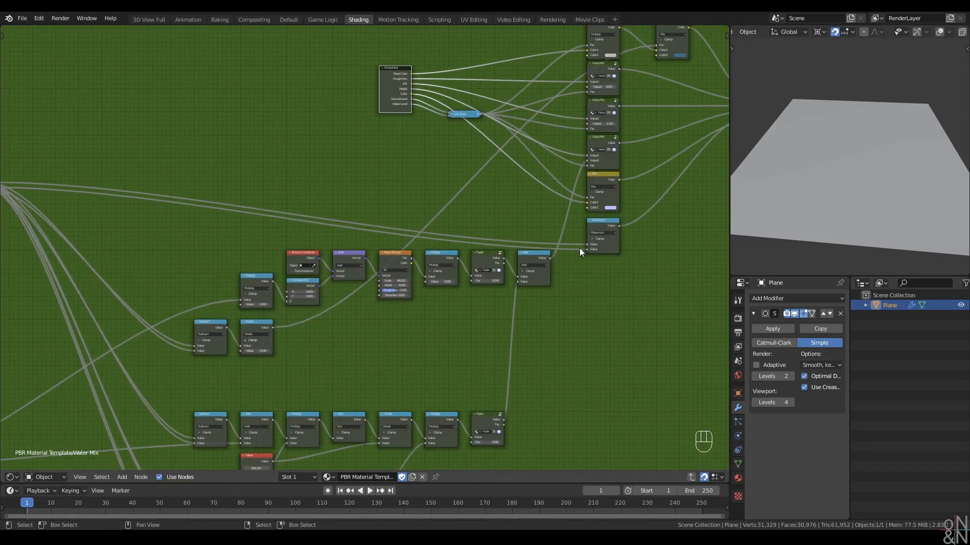
middle_click_drag(535, 255, 412, 264)
scroll(411, 263, "up", 5)
middle_click_drag(359, 197, 354, 274)
right_click(196, 88)
key("shift+d")
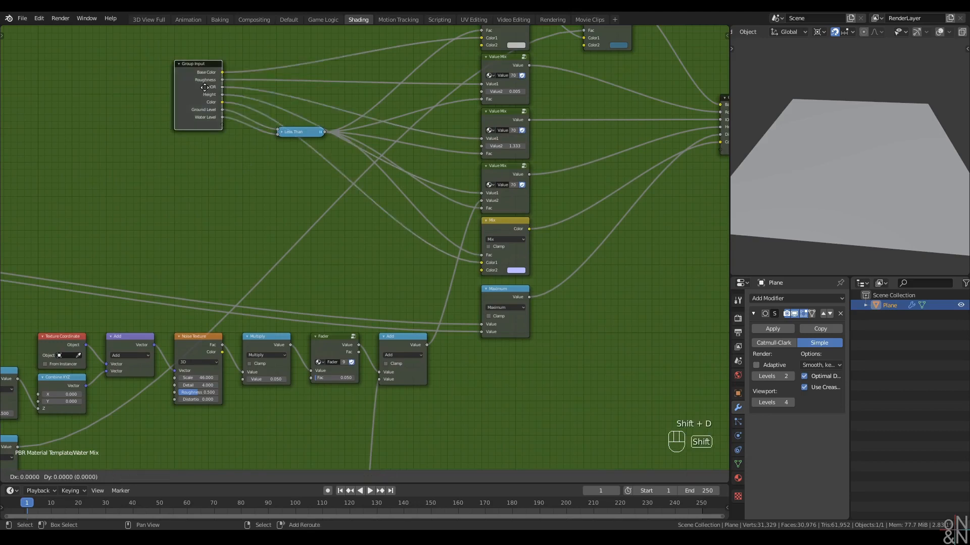
left_click(439, 304)
Connect the duplicated Group Input's Ground Level and Water Level to the Maximum node's two Value inputs
scroll(446, 312, "up", 2)
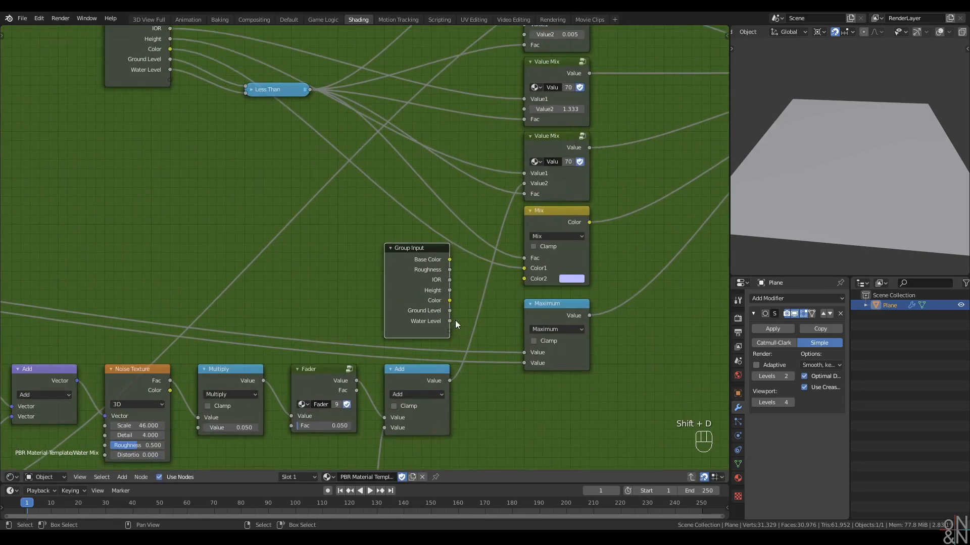
left_click_drag(450, 311, 525, 353)
left_click_drag(449, 322, 525, 364)
Move the original Group Input down in front of the rows starting with Subtract nodes
scroll(283, 318, "down", 8)
middle_click_drag(10, 366, 359, 228)
middle_click_drag(268, 224, 356, 188)
scroll(356, 188, "down", 2)
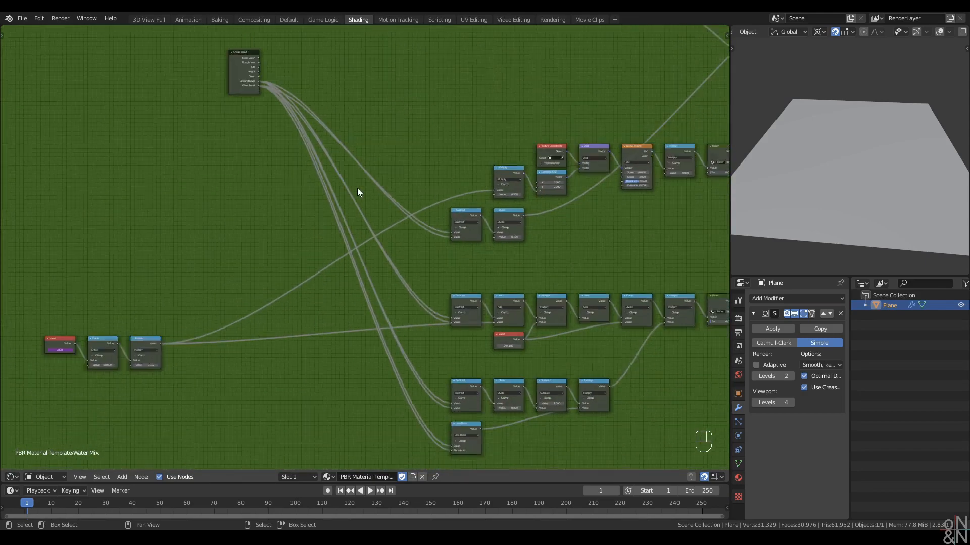
right_click_drag(251, 83, 326, 320)
left_click_drag(326, 321, 337, 296)
Move the Value, Divide and Multiply nodes above the original Group Input, in front of the noise texture chain
scroll(337, 296, "up", 2)
middle_click_drag(419, 300, 417, 178)
scroll(418, 182, "down", 2)
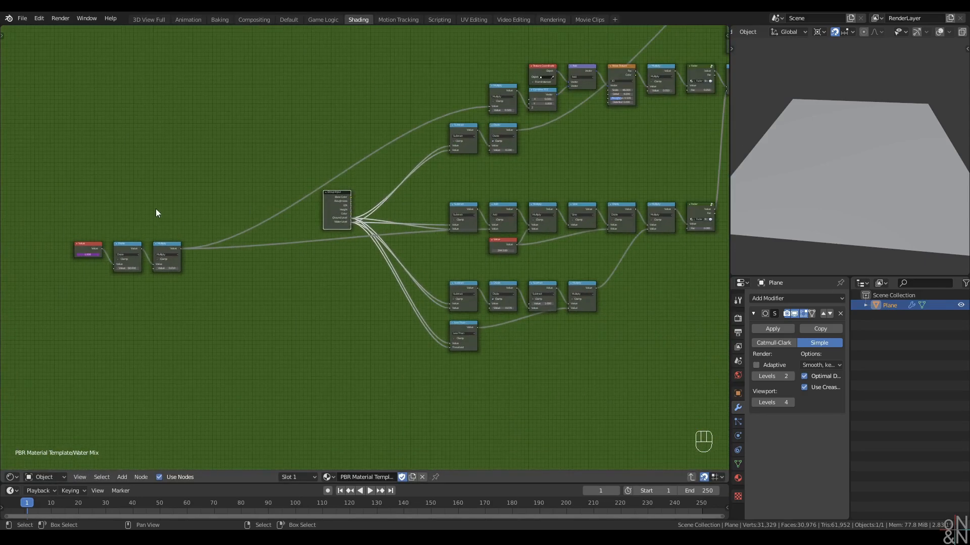
left_click_drag(156, 213, 160, 307)
key("g")
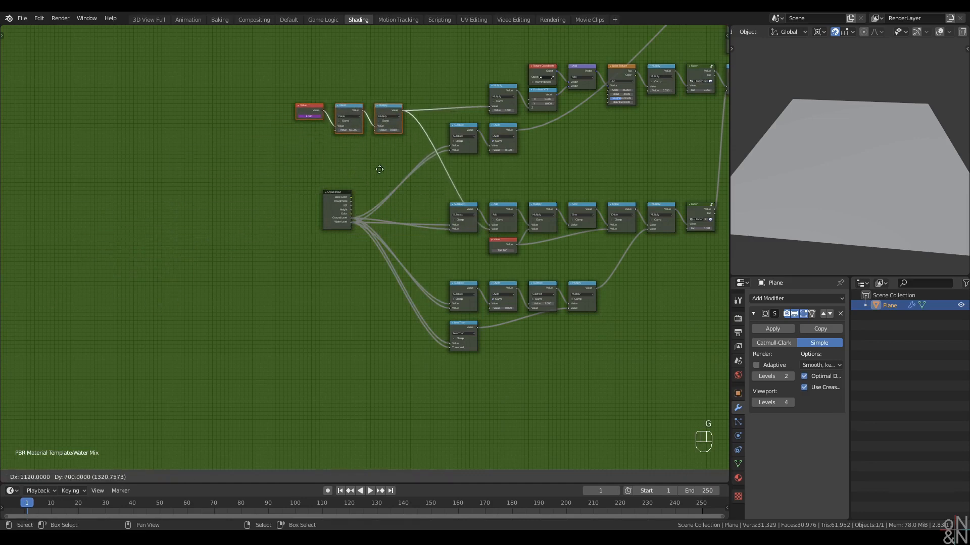
left_click(376, 173)
Shift the original Group Input slightly down and closer to the Subtract nodes
left_click_drag(336, 201, 364, 213)
middle_click_drag(480, 246, 442, 298)
scroll(349, 273, "down", 4)
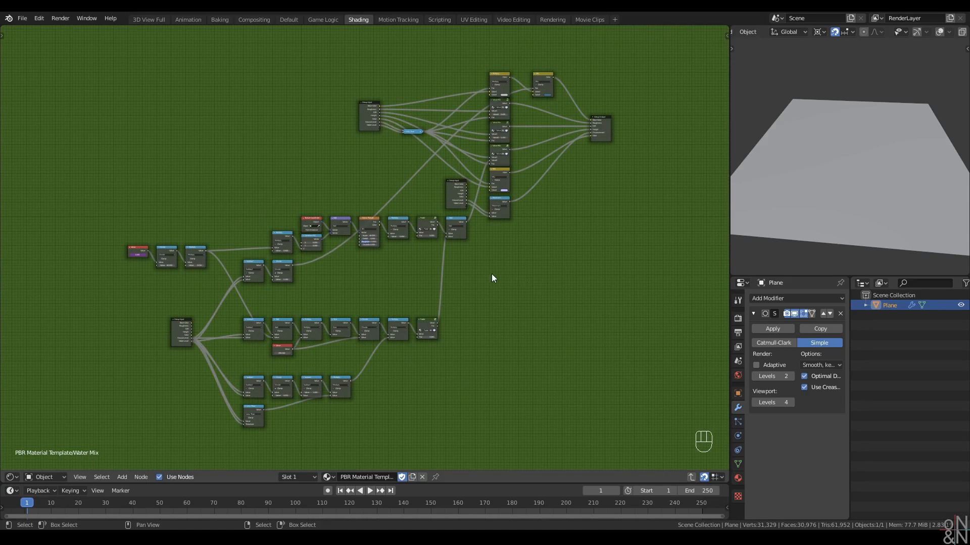
Move the upper Subtract and Divide pair away from the Group Input, into the free space below the noise texture chain
scroll(491, 274, "up", 5)
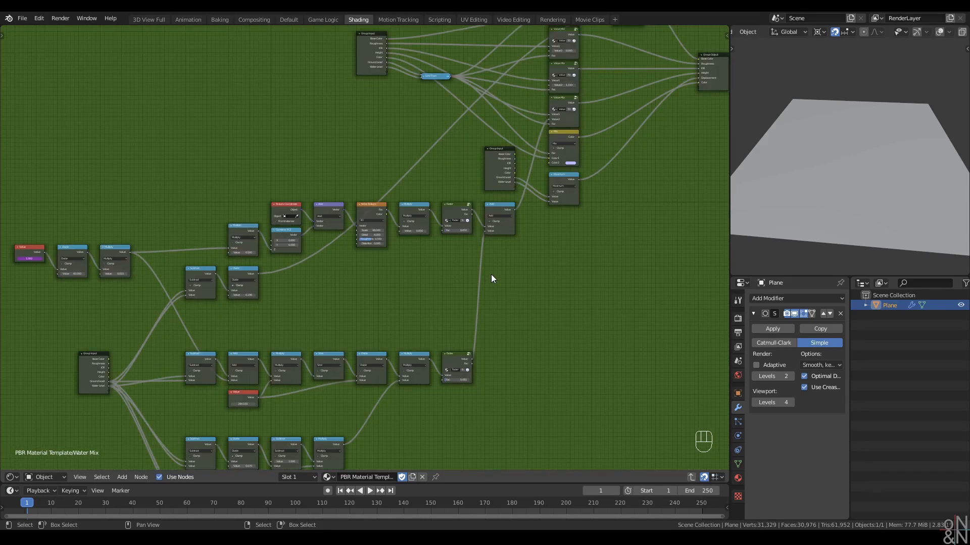
middle_click_drag(169, 319, 274, 288)
scroll(283, 288, "up", 4)
left_click_drag(392, 226, 220, 284)
middle_click_drag(333, 282, 334, 248)
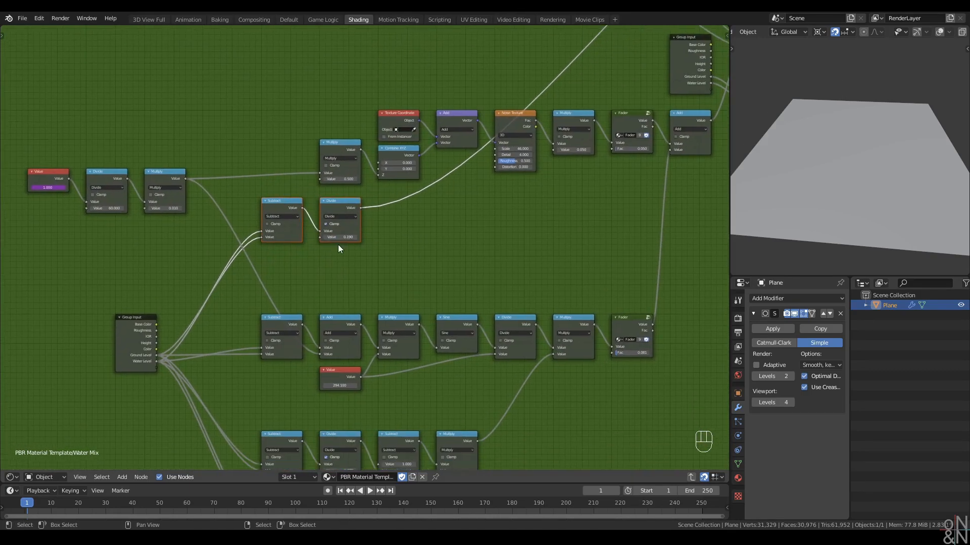
key("g")
left_click(466, 270)
middle_click_drag(285, 268, 272, 230)
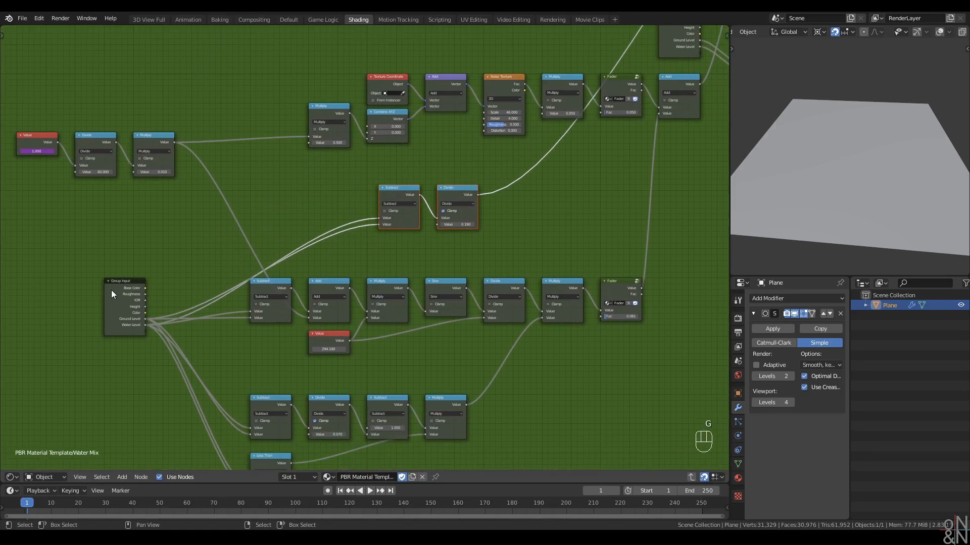
Duplicate the Group Input in front of the upper Subtract node and connect its Water Level and Ground Level to the Subtract's two Value inputs
left_click(113, 290)
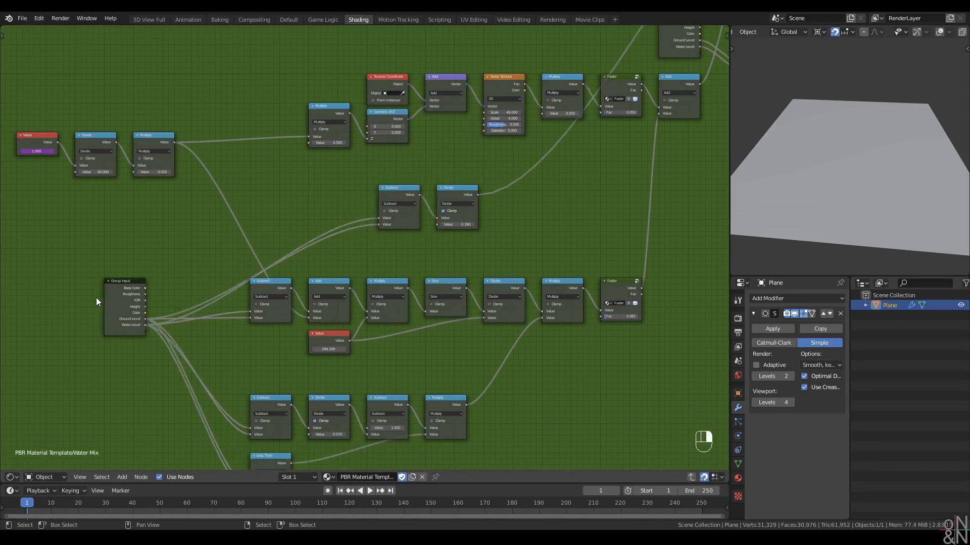
key("shift+d")
left_click(343, 218)
scroll(344, 216, "up", 3)
scroll(343, 216, "up", 1)
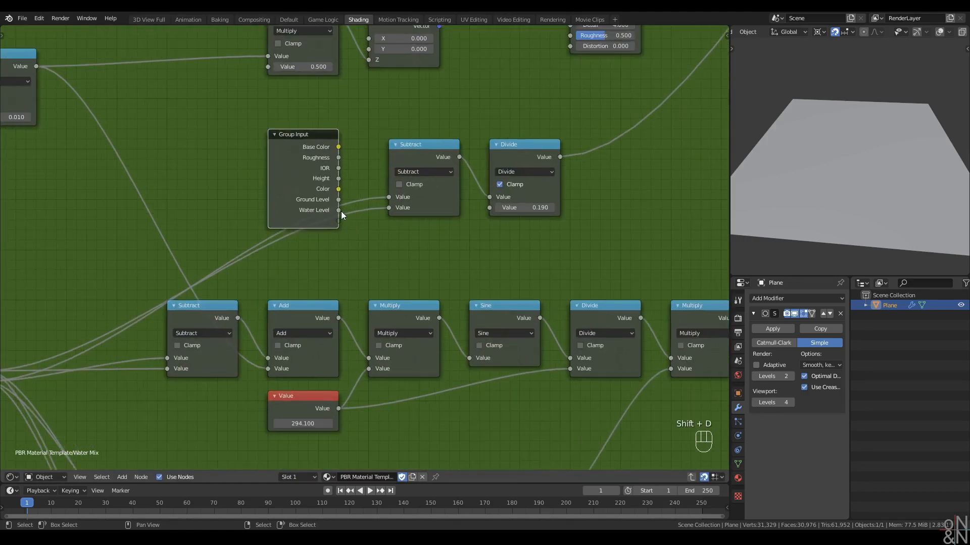
left_click_drag(338, 209, 388, 208)
left_click_drag(326, 184, 336, 194)
Move the duplicated Group Input, Subtract and Divide nodes up above the base color Multiply and Mix nodes
left_click_drag(202, 160, 571, 201)
scroll(572, 201, "down", 10)
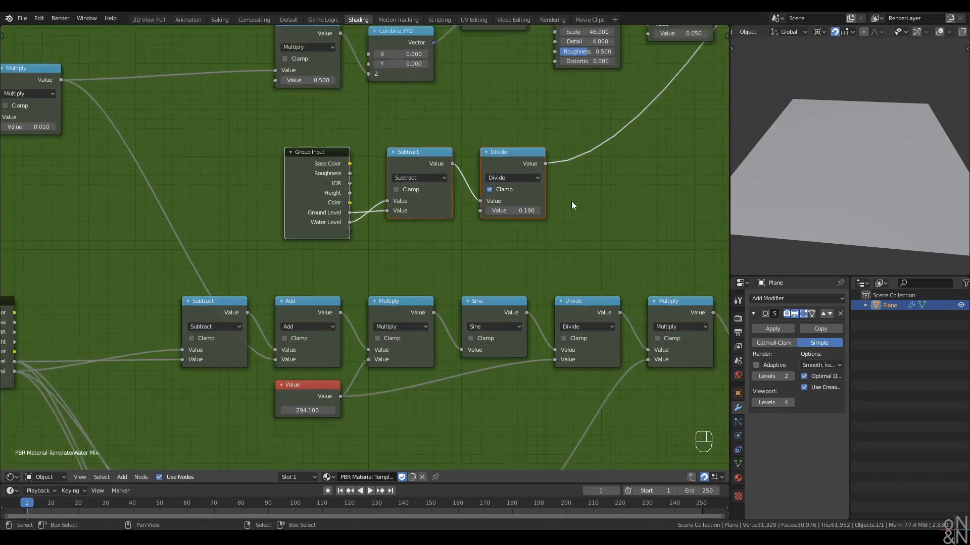
middle_click_drag(562, 202, 336, 421)
scroll(341, 418, "down", 4)
key("g")
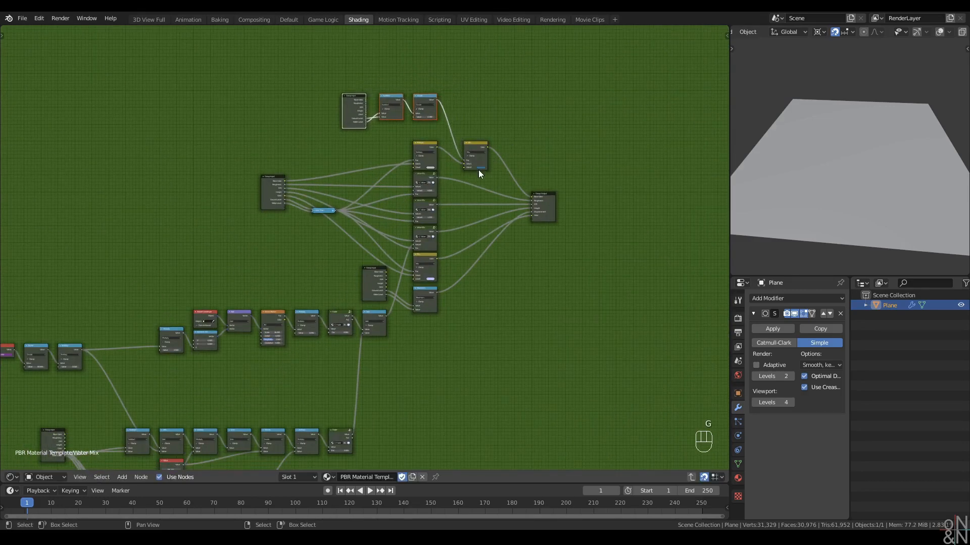
left_click(475, 169)
scroll(475, 168, "up", 3)
key("g")
left_click(451, 230)
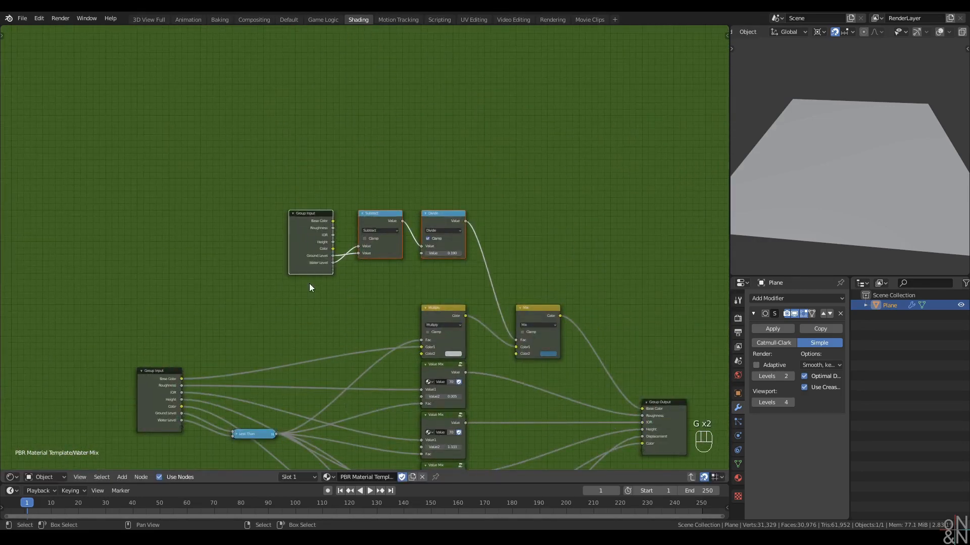
left_click(309, 283)
left_click(305, 237)
left_click(250, 244)
Exit the Water Mix group and move the Water Mix node down level with the row of color Mix nodes
scroll(249, 244, "down", 16)
key("Home")
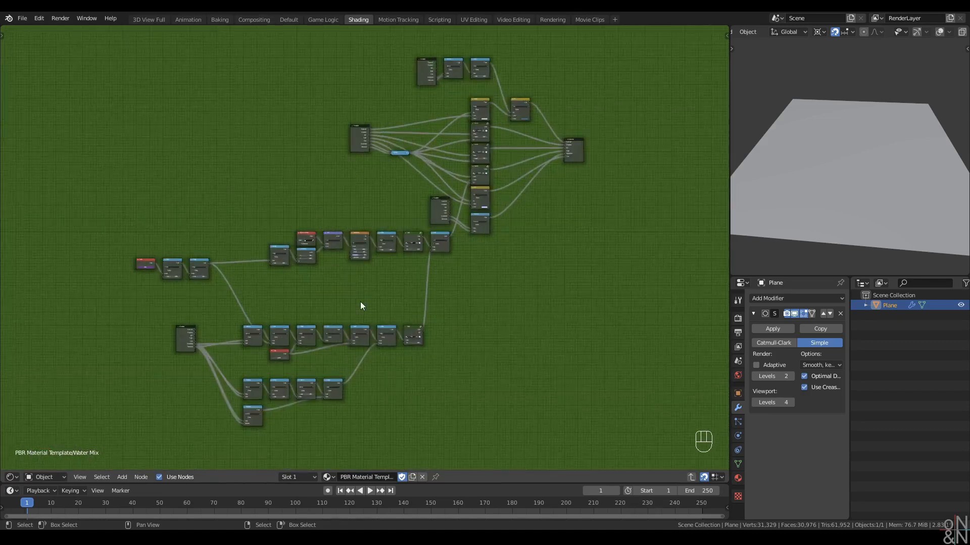
key("ctrl+Tab")
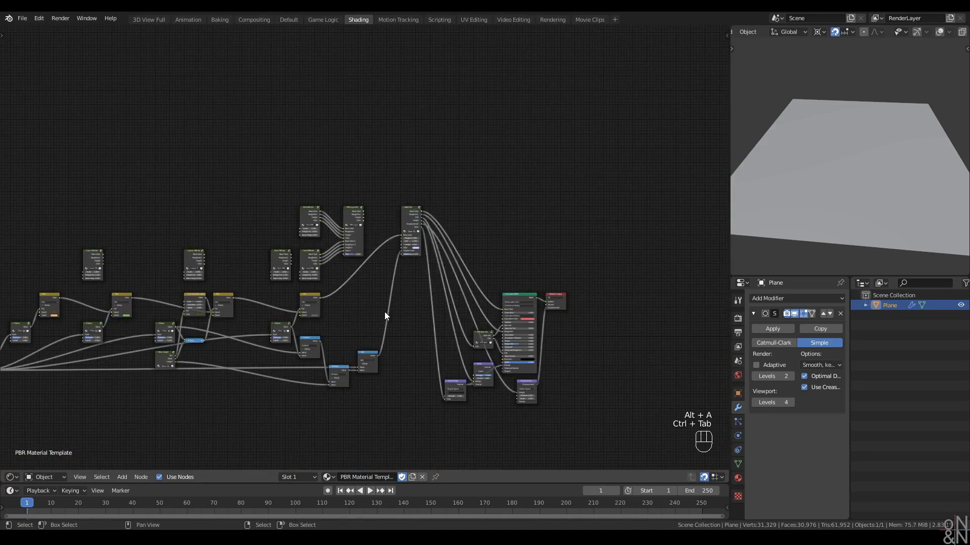
scroll(452, 214, "up", 4)
key("g")
left_click(461, 353)
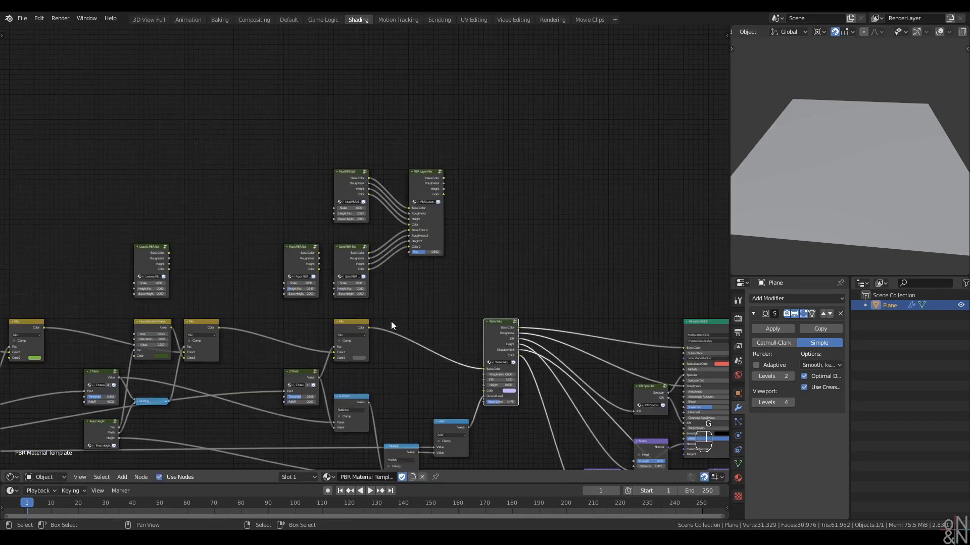
Move the Mud PBR Set, Sand PBR Set and PBR Layer Mix nodes to the chain's start, above the first Mix node
scroll(390, 314, "down", 5)
left_click_drag(343, 172, 446, 257)
scroll(404, 261, "down", 4)
middle_click_drag(372, 263, 547, 248)
key("g")
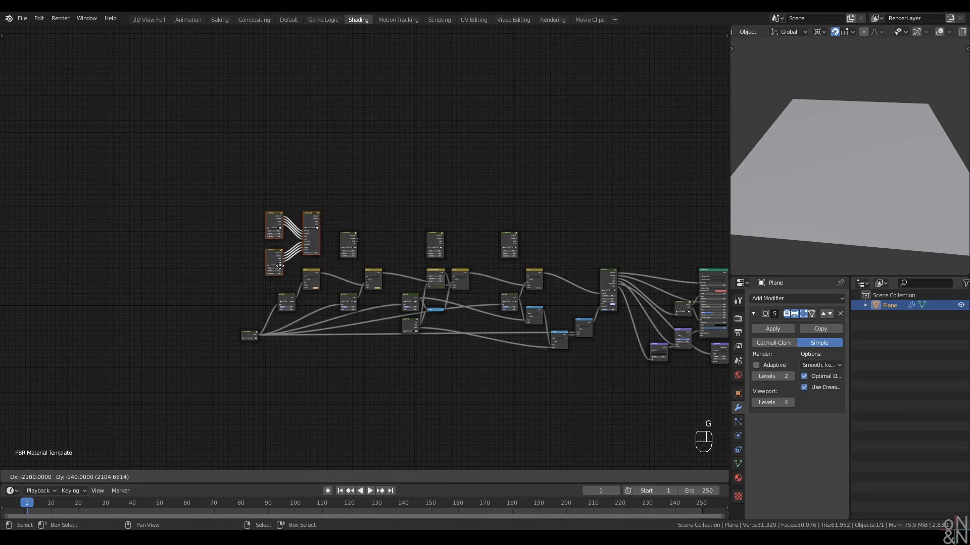
left_click(286, 264)
scroll(279, 267, "up", 10)
middle_click_drag(281, 277, 394, 272)
key("g")
left_click(382, 237)
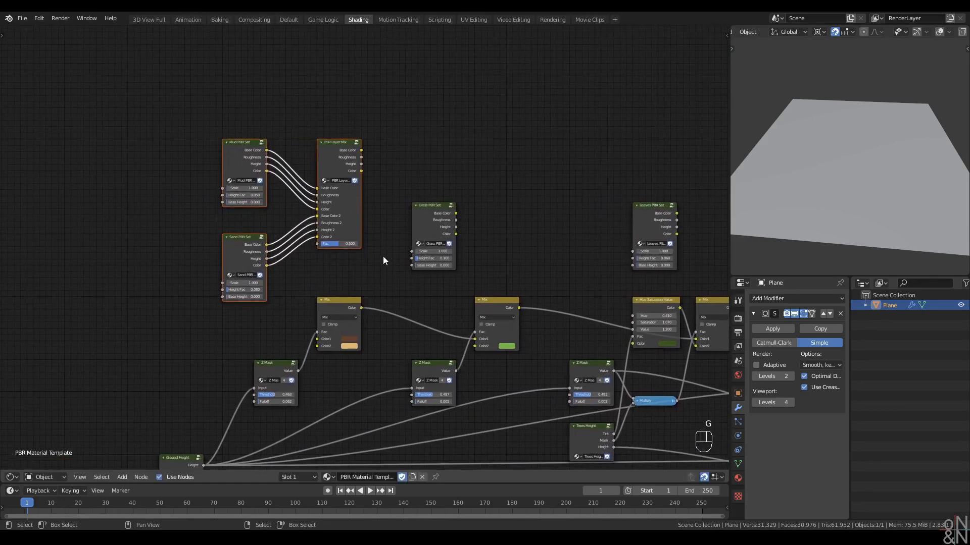
Move the Mud and Sand PBR Set nodes closer to the PBR Layer Mix node
right_click(332, 301)
right_click(493, 305)
scroll(353, 265, "up", 2)
left_click_drag(141, 117, 260, 314)
key("g")
left_click(269, 279)
Duplicate the PBR Layer Mix above the second Mix node and connect the first layer mix's four outputs to it
scroll(362, 296, "down", 3)
middle_click_drag(363, 298, 251, 305)
scroll(251, 305, "up", 3)
right_click(218, 139)
key("shift+d")
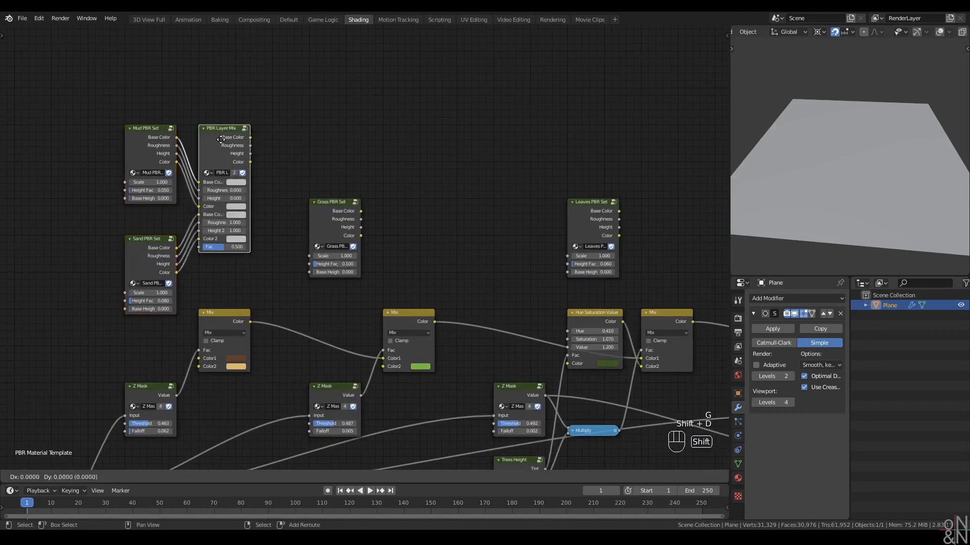
left_click(402, 137)
Duplicate the PBR Layer Mix above the third Mix node and feed it the second layer mix's four outputs
key("shift+d")
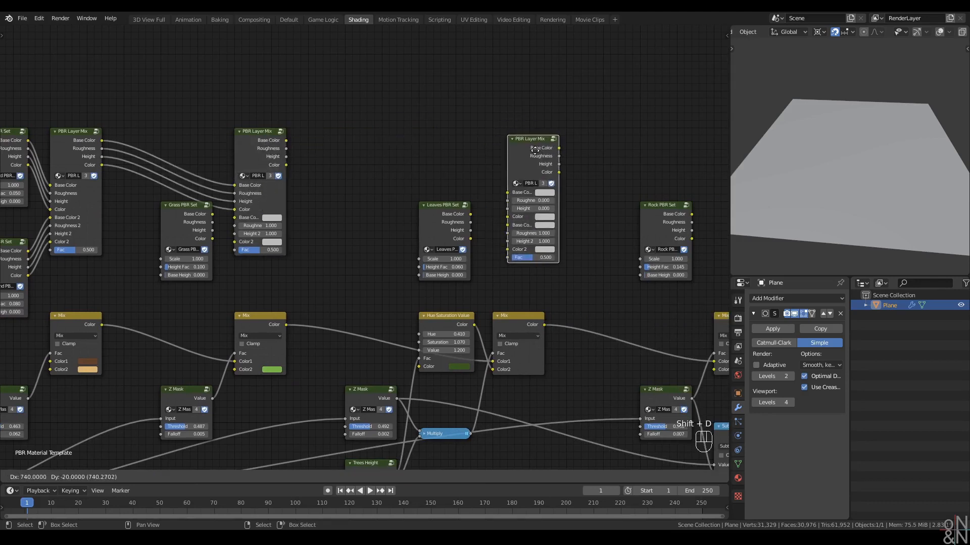
left_click(525, 148)
middle_click_drag(389, 139, 344, 144)
right_click_drag(244, 149, 445, 162, "alt")
right_click_drag(258, 152, 444, 162, "alt")
right_click_drag(237, 167, 465, 155, "alt")
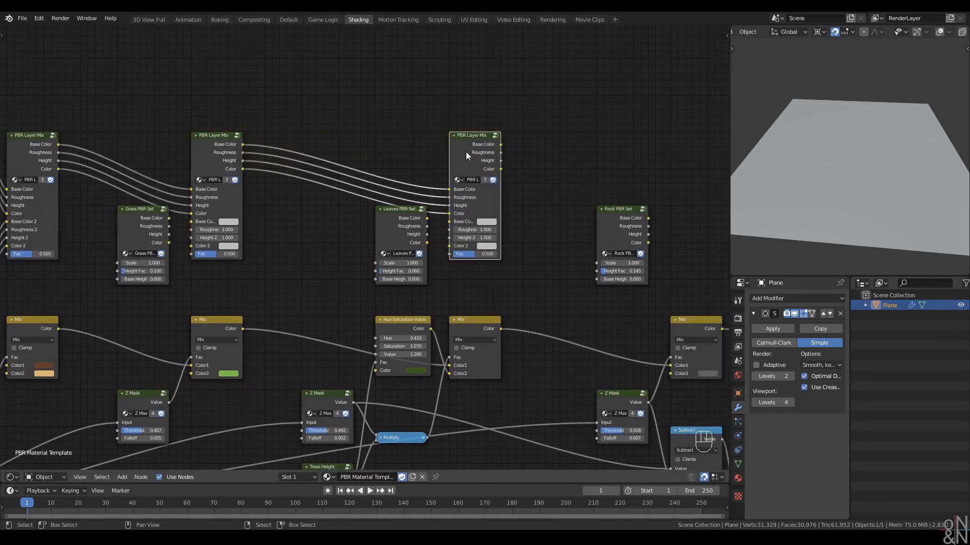
Place a fourth PBR Layer Mix above the last Mix node and link the third layer mix's Base Color, Roughness, Height and Color to it
left_click(211, 135)
left_click(468, 202)
middle_click_drag(570, 180, 356, 180)
key("shift+d")
left_click(468, 145)
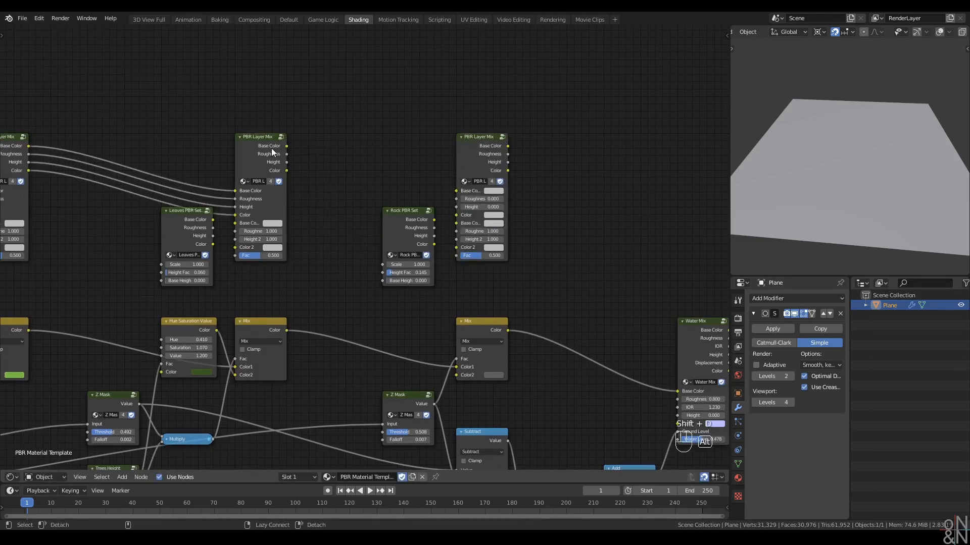
middle_click_drag(583, 178, 384, 172)
left_click(286, 83)
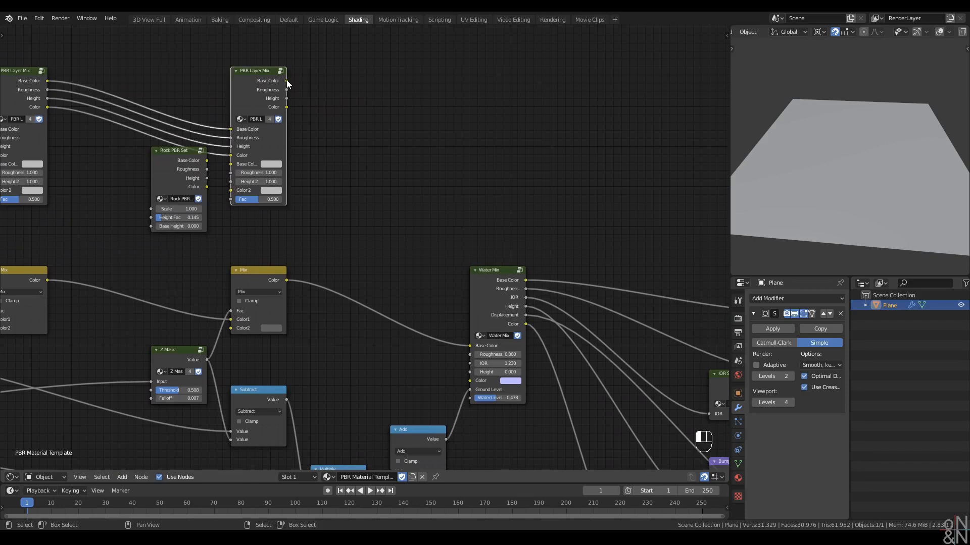
Raise the Water Mix node, cut its link from the last Mix, and connect the final PBR Layer Mix's four outputs to its matching inputs
left_click_drag(489, 283, 488, 203)
left_click(388, 312)
right_click_drag(384, 315, 378, 192, "ctrl")
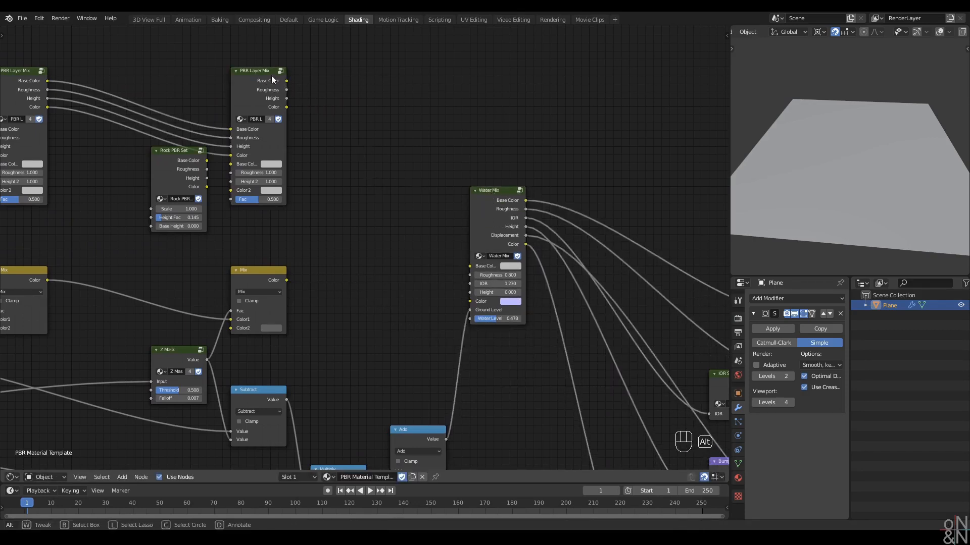
right_click_drag(271, 76, 484, 252, "alt")
right_click_drag(277, 102, 477, 270, "alt")
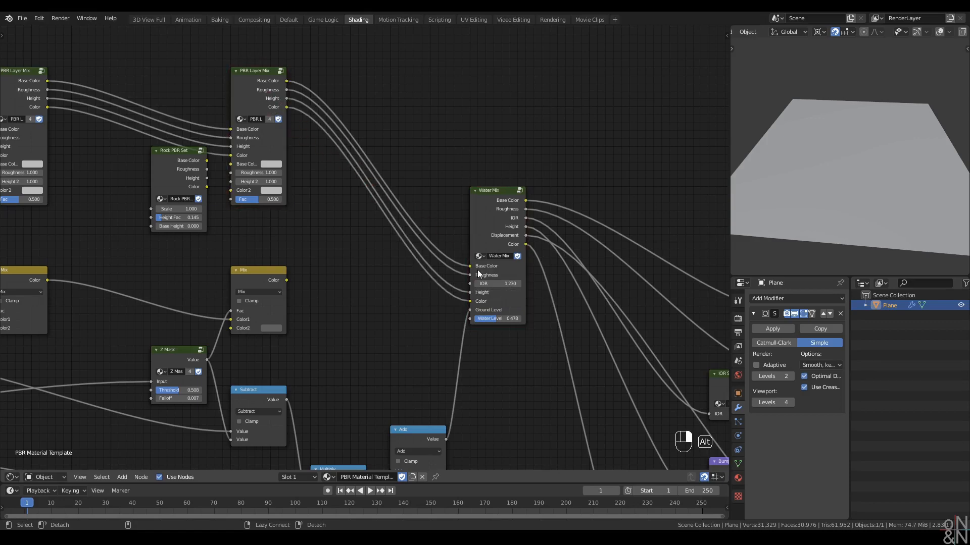
Connect the Grass and Leaves PBR Set outputs to the second-layer inputs of their neighboring PBR Layer Mix nodes
scroll(368, 276, "down", 3)
scroll(473, 199, "down", 2)
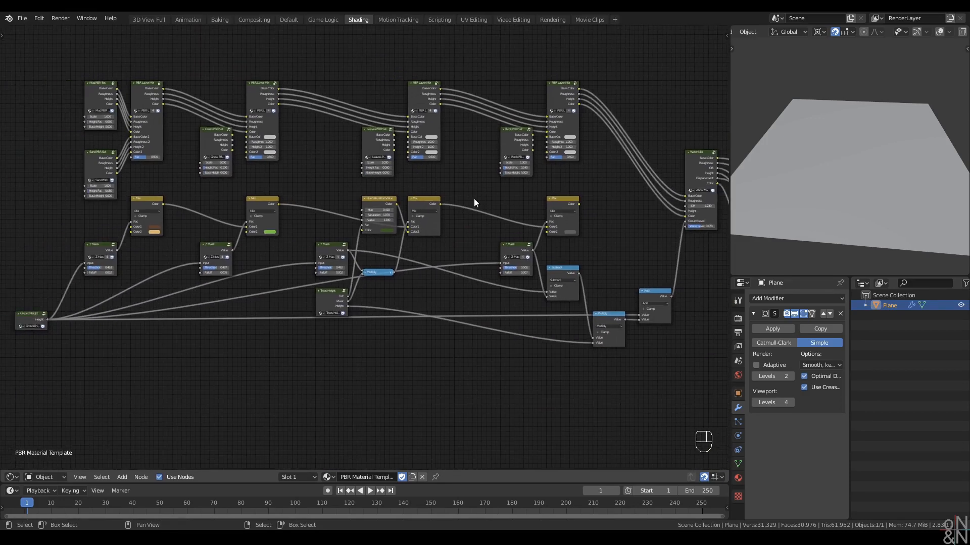
scroll(321, 200, "up", 6)
scroll(364, 258, "up", 1)
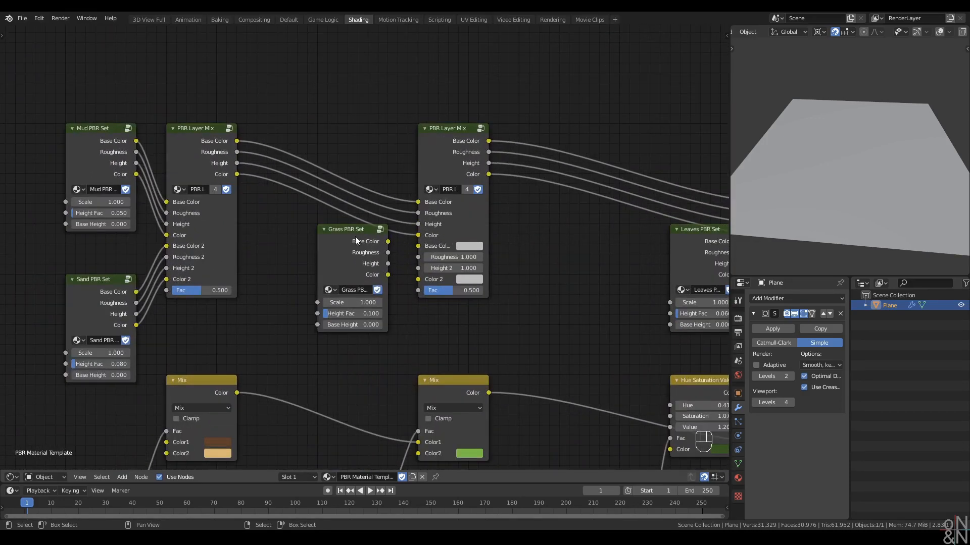
left_click_drag(341, 241, 422, 247)
left_click_drag(388, 282, 424, 269)
middle_click_drag(422, 279, 104, 268)
left_click_drag(422, 231, 452, 247)
scroll(271, 279, "up", 1)
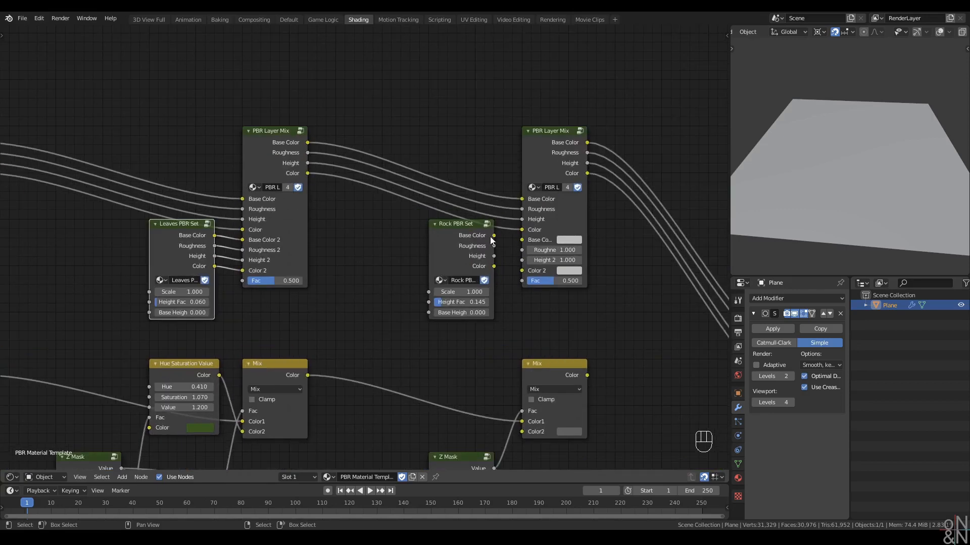
Connect the Rock PBR Set's Base Color, Roughness, Height and Color to the last PBR Layer Mix's second-layer inputs
left_click_drag(493, 236, 522, 240)
left_click_drag(494, 246, 522, 250)
left_click_drag(494, 257, 524, 260)
left_click_drag(494, 267, 525, 270)
scroll(565, 262, "down", 5)
middle_click_drag(682, 236, 452, 219)
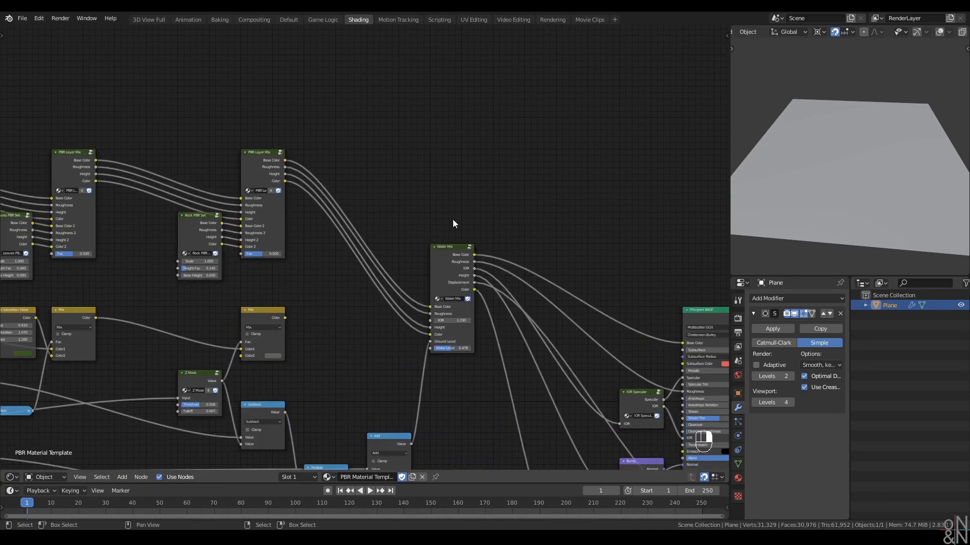
Mute the four old color Mix nodes below the PBR Layer Mix chain
scroll(242, 258, "down", 4)
middle_click_drag(31, 298, 294, 257)
scroll(202, 270, "up", 4)
left_click(64, 278)
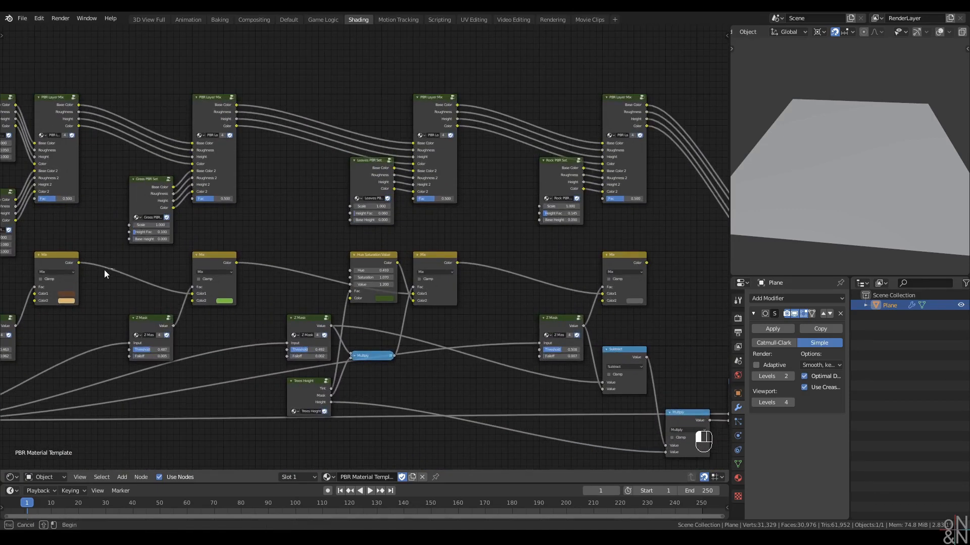
left_click(217, 267, "shift")
left_click(433, 256, "shift")
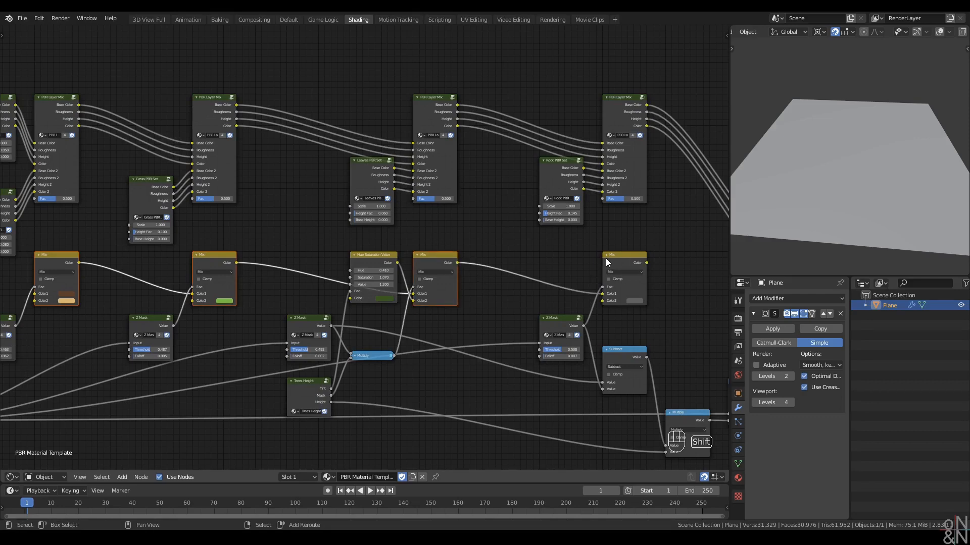
left_click(637, 272, "shift")
key("m")
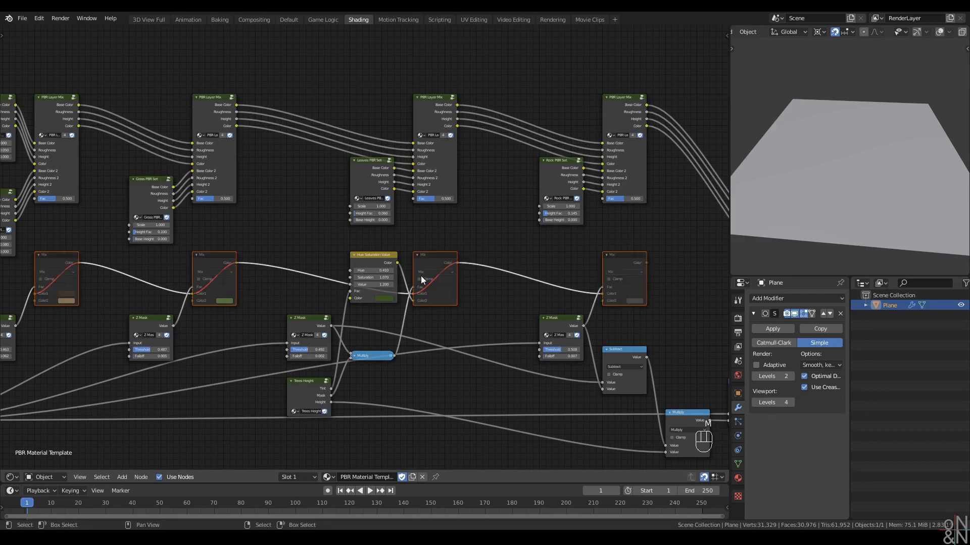
Open the Leaves PBR Set group for editing and move the Multiply color node farther from the diffuse and AO image textures
left_click(365, 254)
scroll(365, 254, "up", 2)
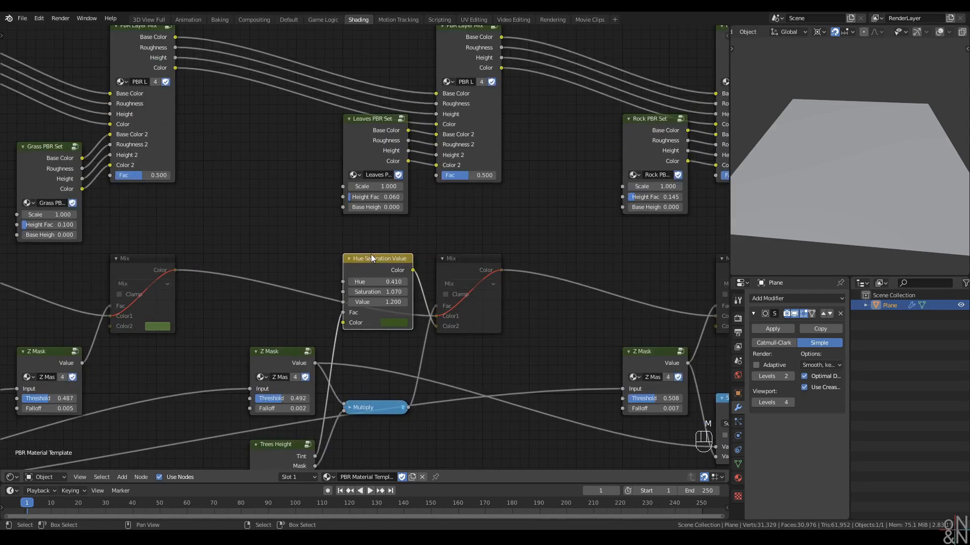
scroll(374, 265, "down", 1)
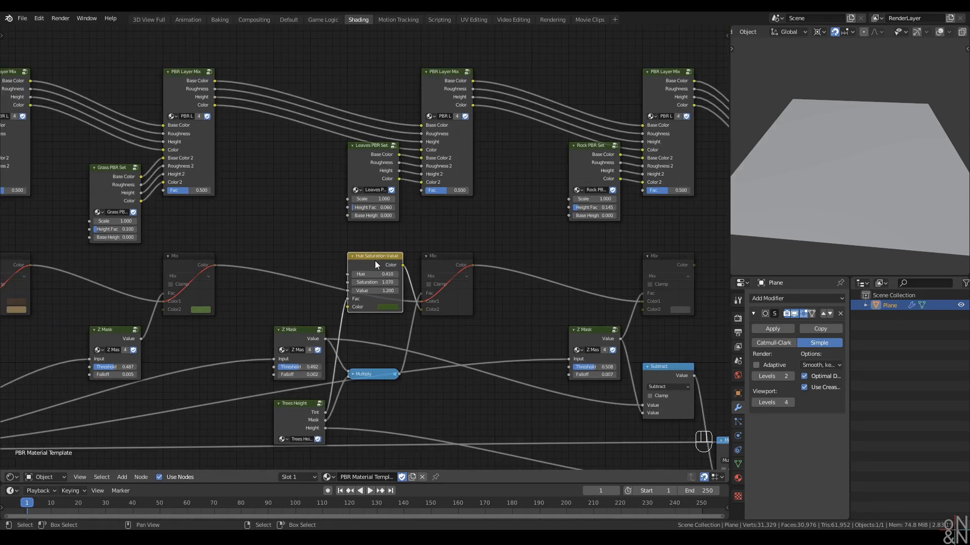
left_click(371, 153)
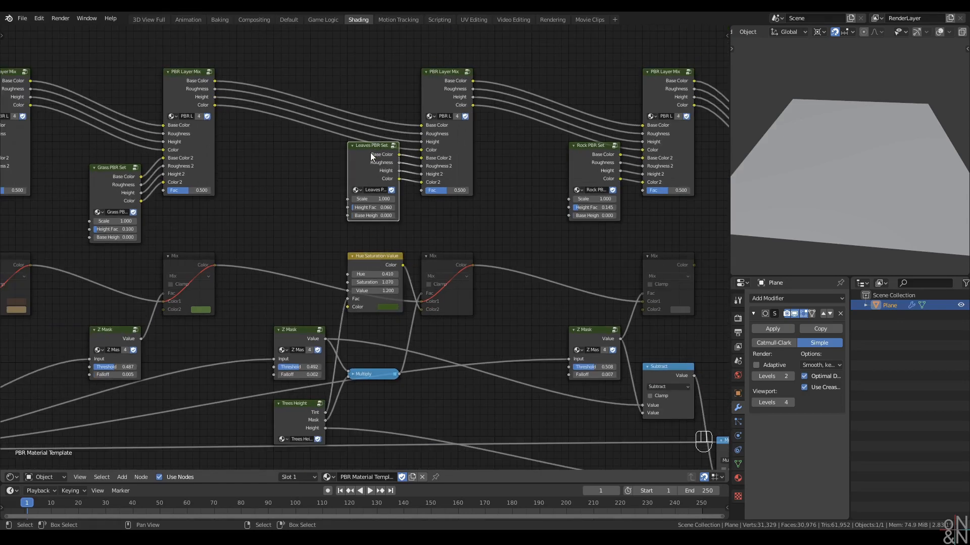
middle_click_drag(370, 232, 399, 244)
scroll(393, 269, "up", 4)
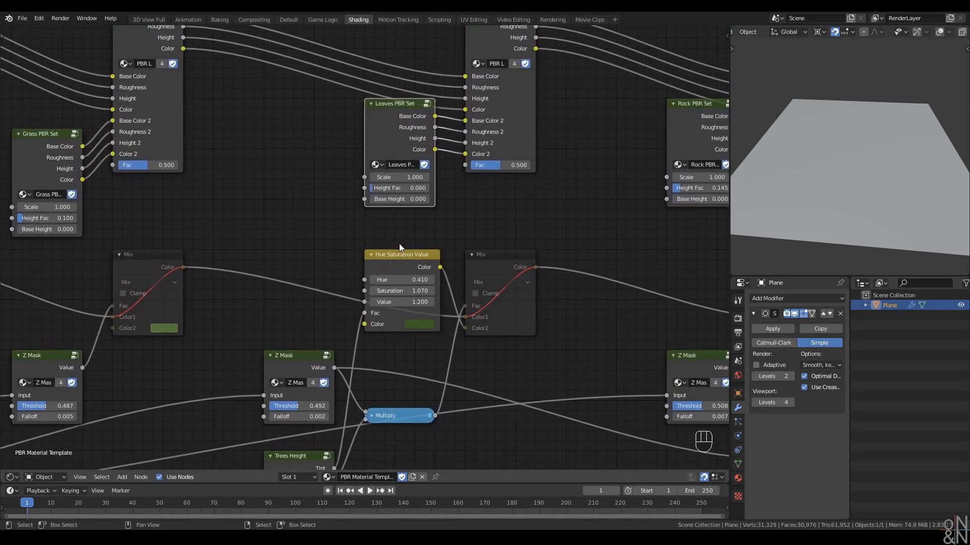
key("Tab")
middle_click_drag(464, 101, 439, 207)
scroll(439, 208, "up", 2)
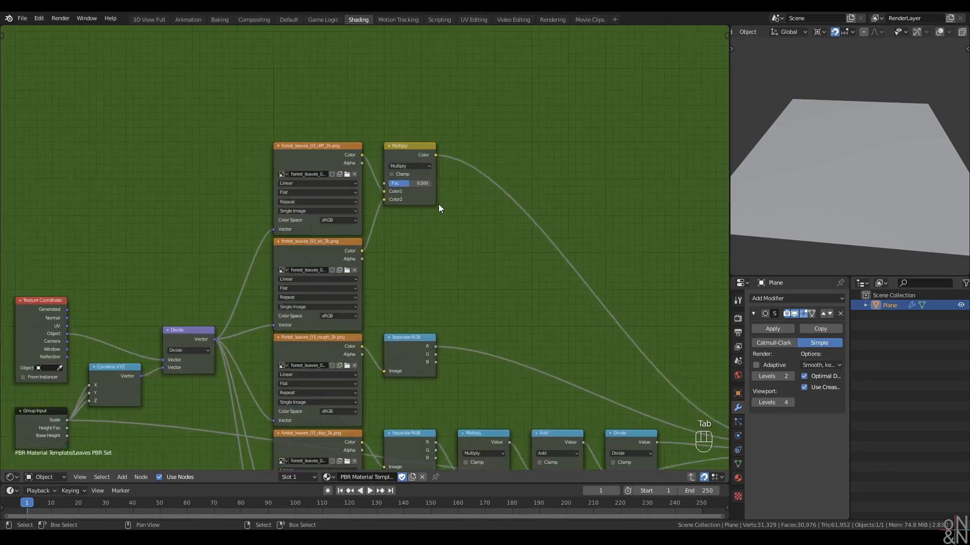
left_click_drag(409, 140, 489, 140)
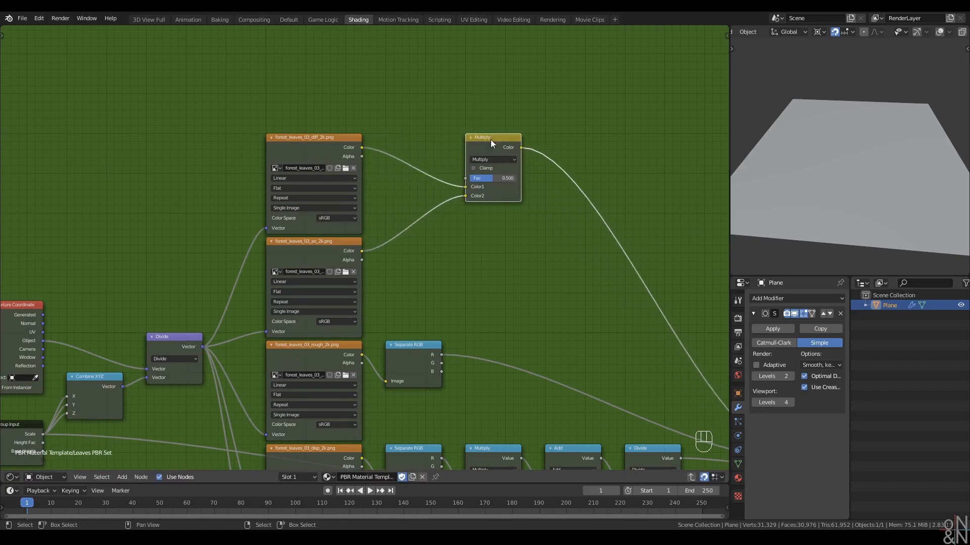
left_click(316, 141)
key("g")
right_click(326, 104)
left_click(405, 192)
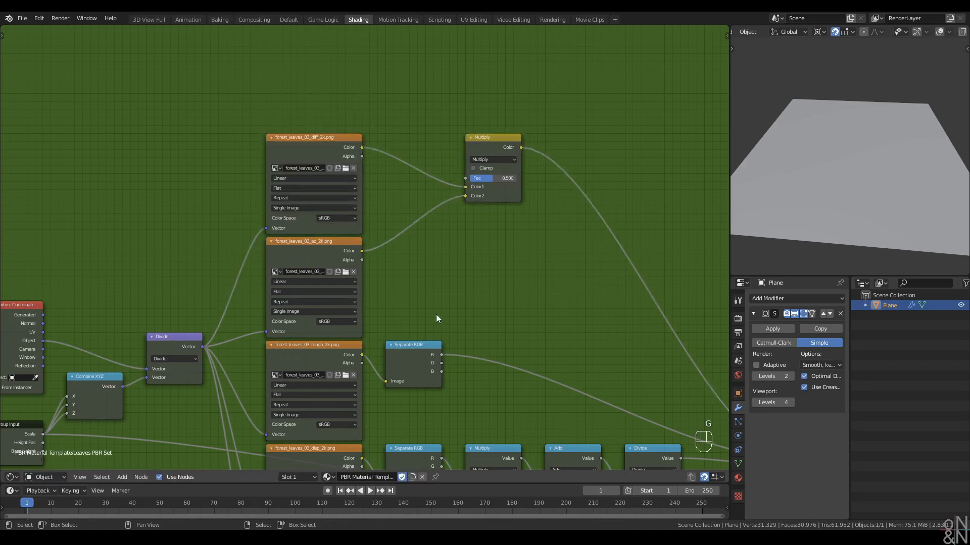
Insert a Hue Saturation Value node between the leaves diffuse texture and the Multiply node
key("shift+a")
mouse_move(492, 296)
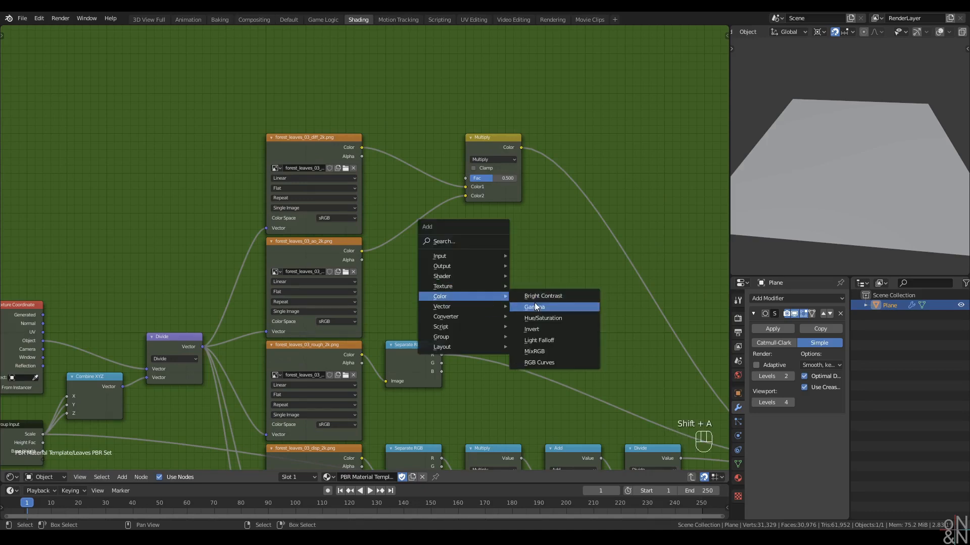
left_click(542, 318)
left_click(389, 127)
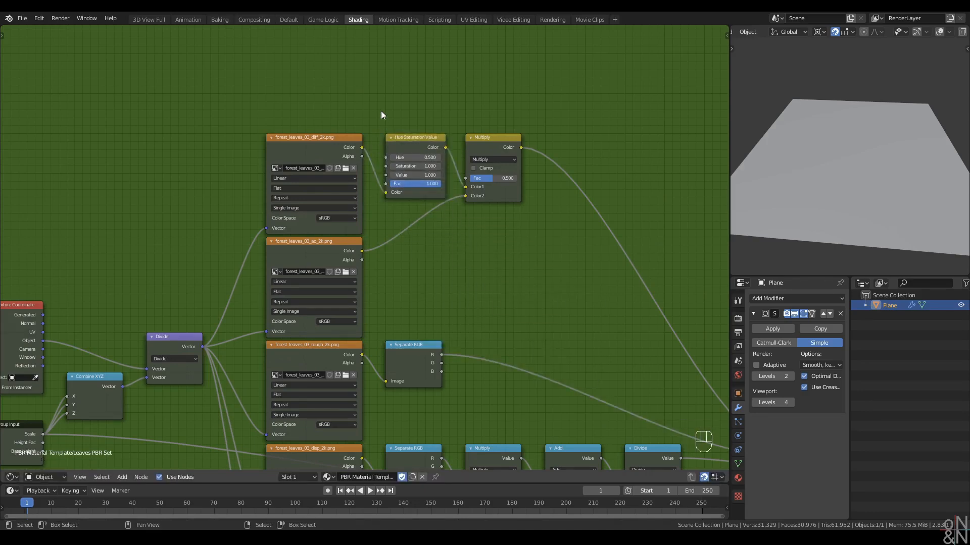
Place a duplicate of the Group Input node above the diffuse texture and set the Hue Saturation Value node's Fac to 0
scroll(227, 240, "down", 2)
key("shift+d")
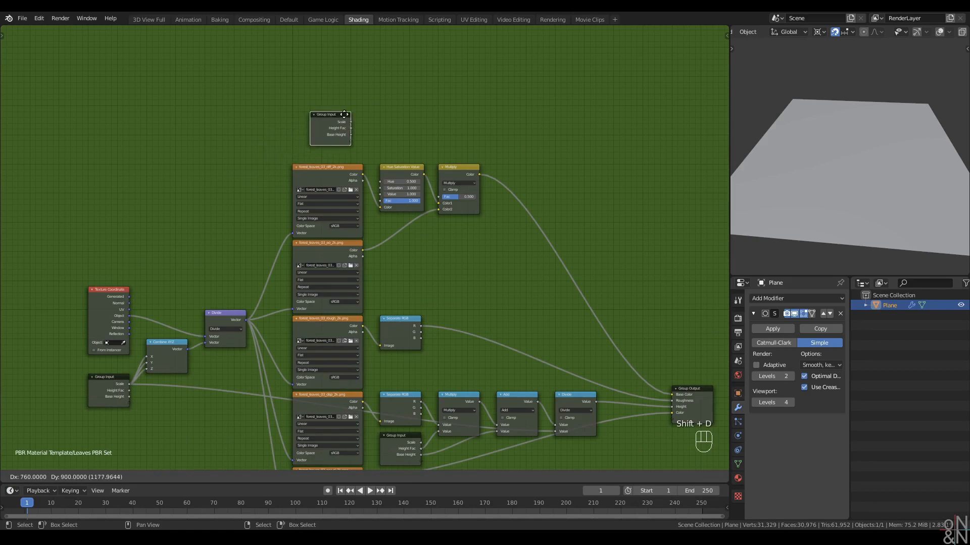
scroll(354, 116, "up", 2)
middle_click_drag(353, 107, 351, 242)
left_click_drag(314, 116, 316, 142)
left_click(376, 160)
left_click_drag(462, 289, 404, 290)
left_click_drag(307, 141, 249, 140)
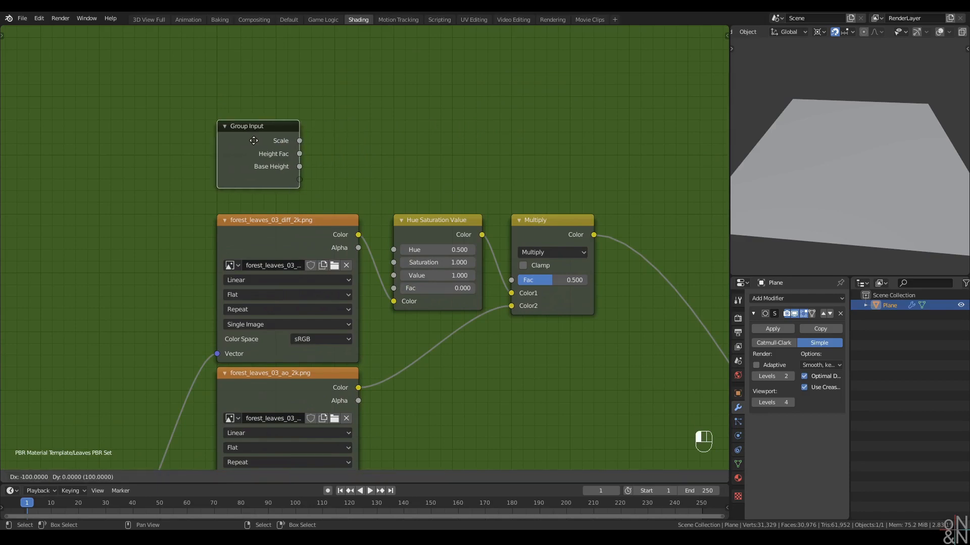
Expose the Hue Saturation Value node's Fac as a new group input named Tint, and leave the Leaves PBR Set group
left_click_drag(303, 179, 402, 292)
left_click_drag(439, 218, 439, 159)
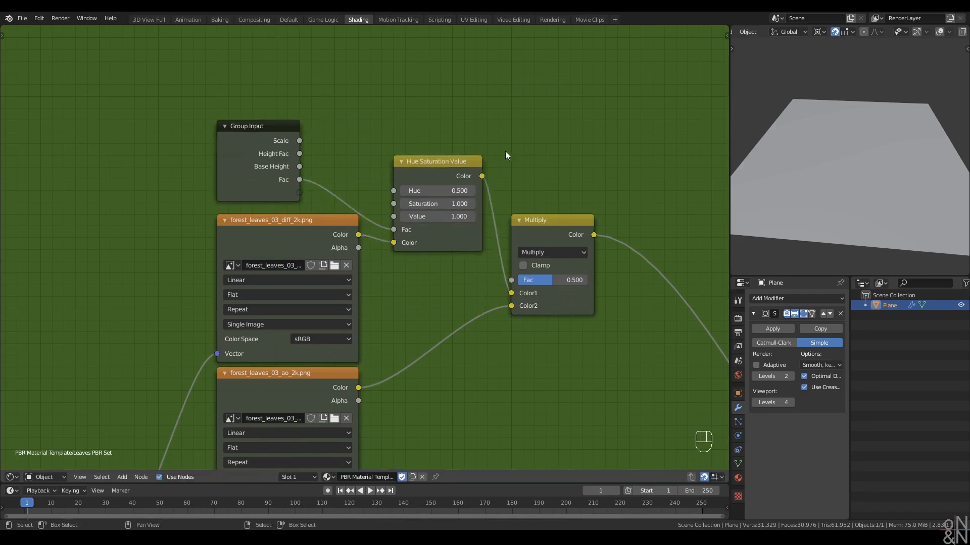
key("n")
double_click(613, 89)
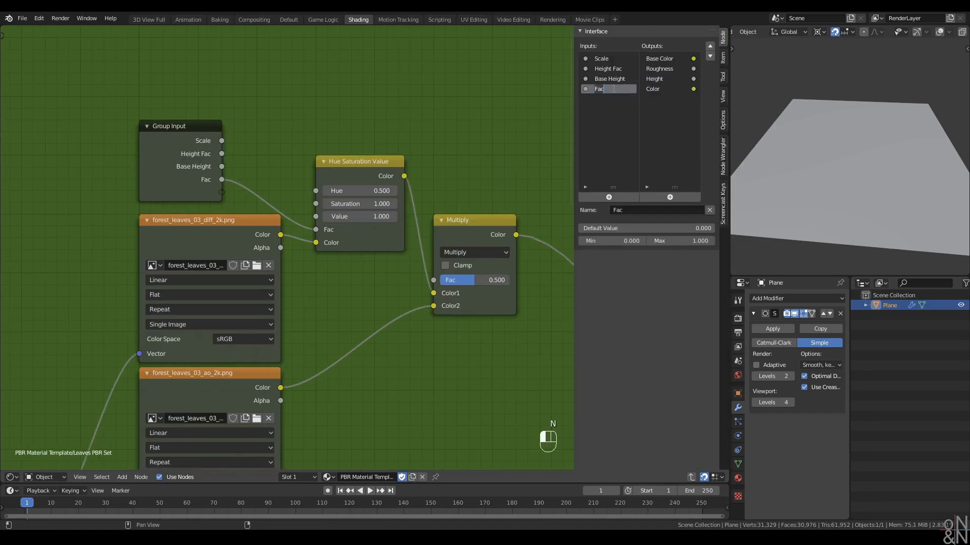
type("Tint")
key("Return")
key("n")
key("ctrl+Tab")
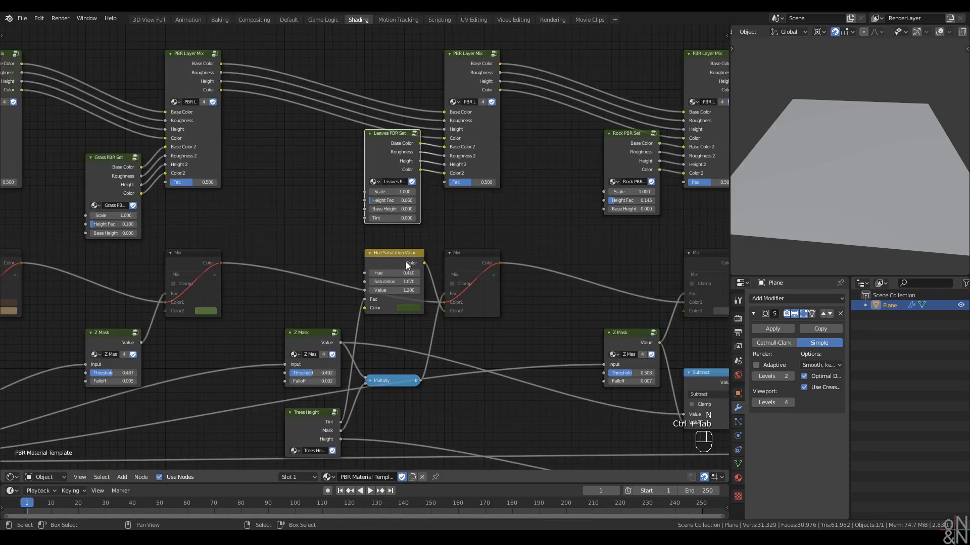
Mute the old Hue Saturation Value node below the Leaves PBR Set
scroll(405, 261, "down", 1)
left_click(386, 258)
key("m")
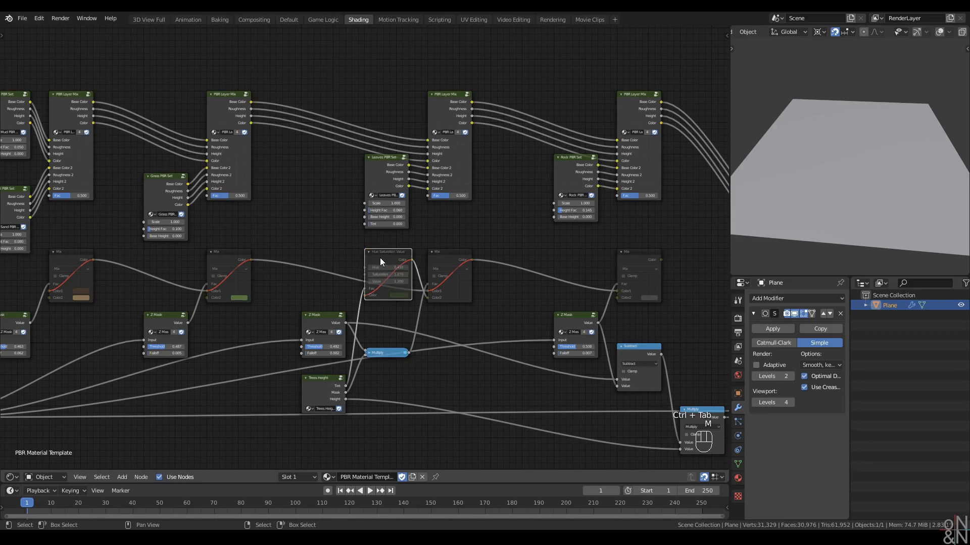
key("alt+a")
scroll(384, 255, "up", 2)
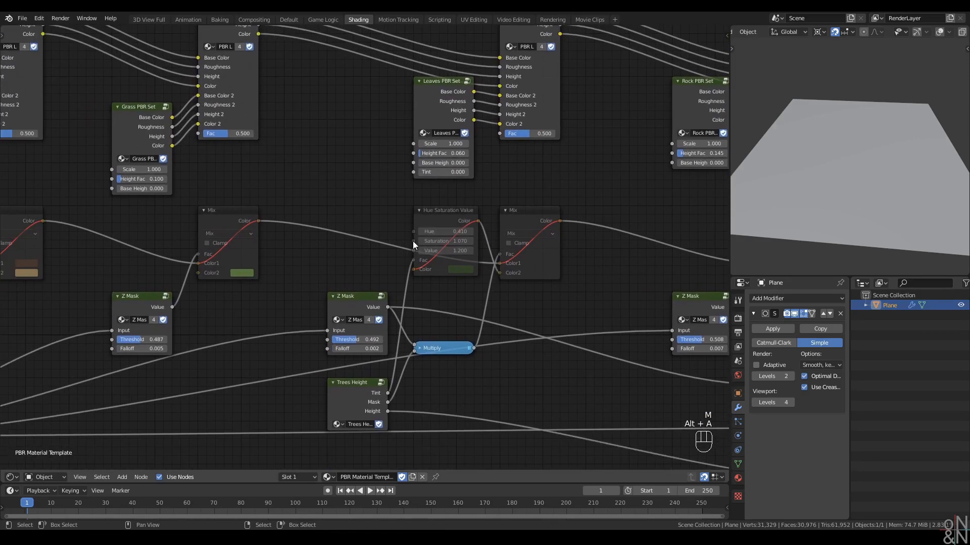
Connect the first two Z Mask values to the Fac inputs of the first two PBR Layer Mix nodes above them
scroll(413, 241, "down", 5)
middle_click_drag(204, 239, 422, 254)
scroll(404, 245, "up", 4)
middle_click_drag(367, 202, 350, 256)
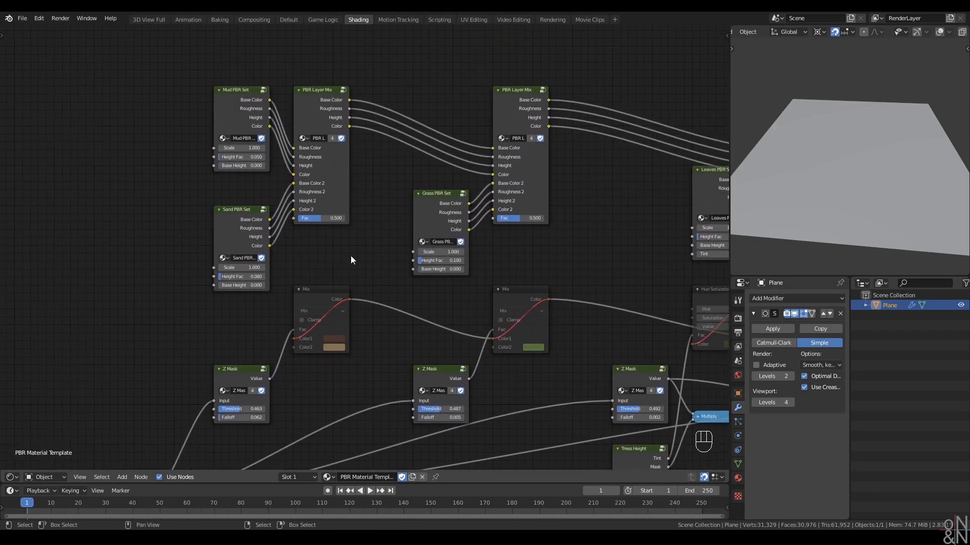
left_click(322, 100)
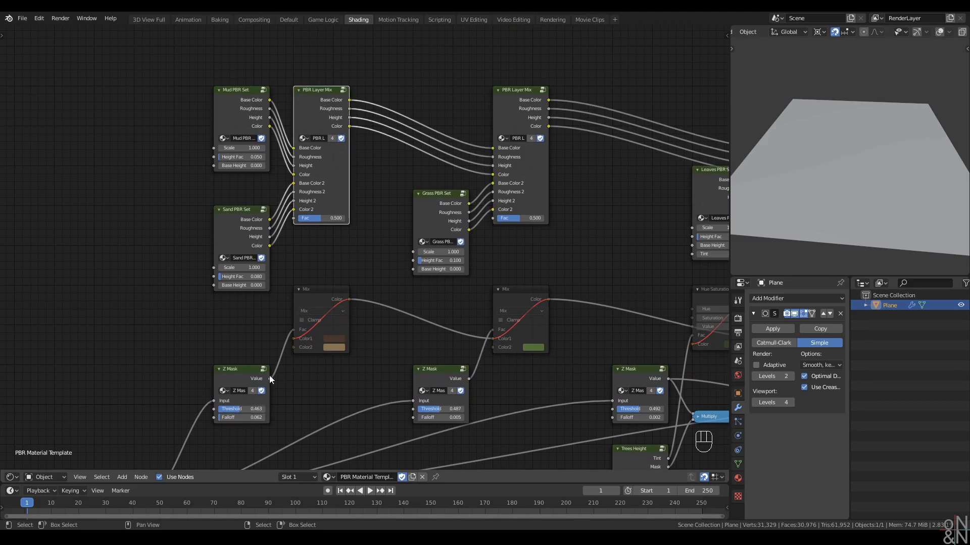
left_click_drag(269, 379, 293, 219)
middle_click_drag(244, 379, 36, 361)
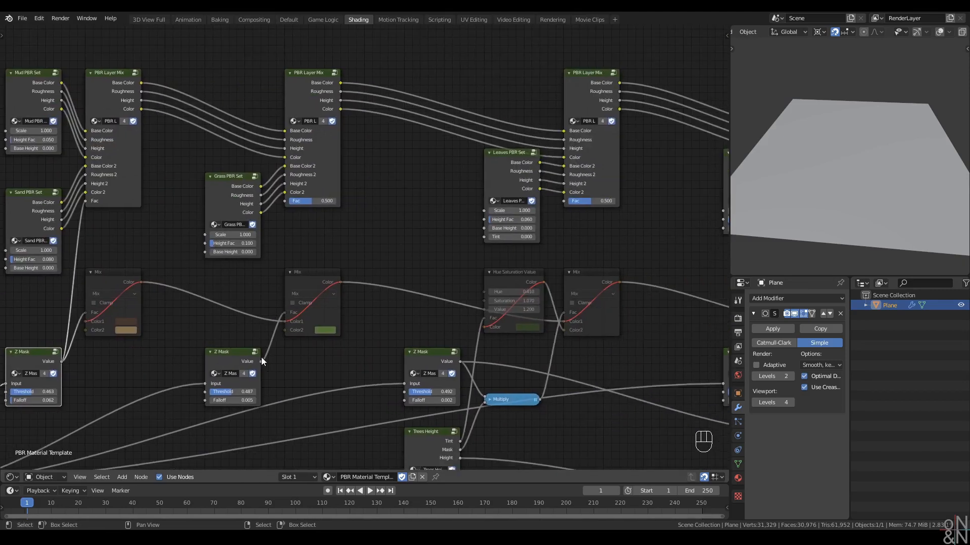
left_click_drag(261, 361, 291, 201)
middle_click_drag(341, 224, 359, 316)
left_click(293, 354)
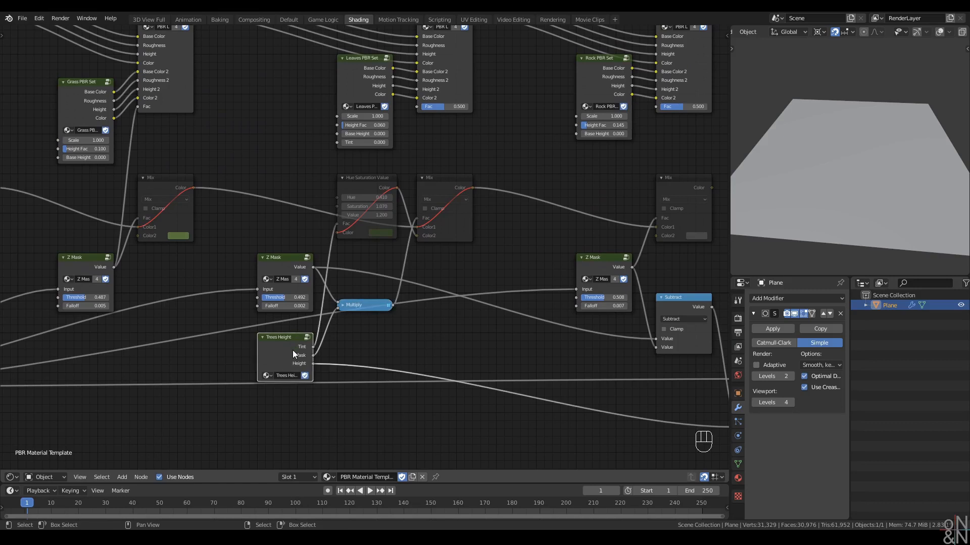
key("g")
right_click(223, 356)
Connect the collapsed Multiply output to the third PBR Layer Mix's Fac and the last Z Mask's value to the fourth's Fac
left_click(360, 302)
middle_click_drag(417, 255, 412, 316)
scroll(412, 316, "up", 1)
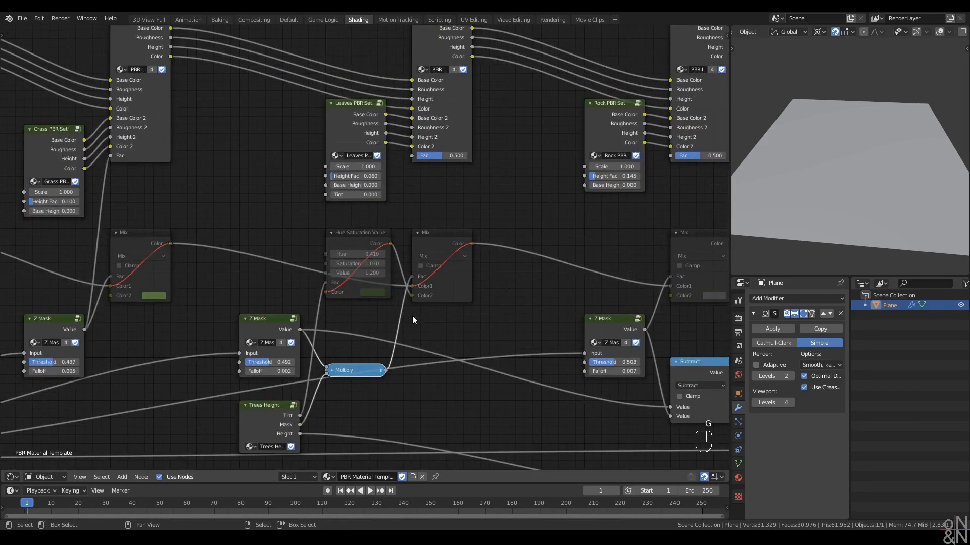
scroll(412, 316, "down", 1)
left_click_drag(384, 361, 410, 163)
middle_click_drag(563, 273, 308, 271)
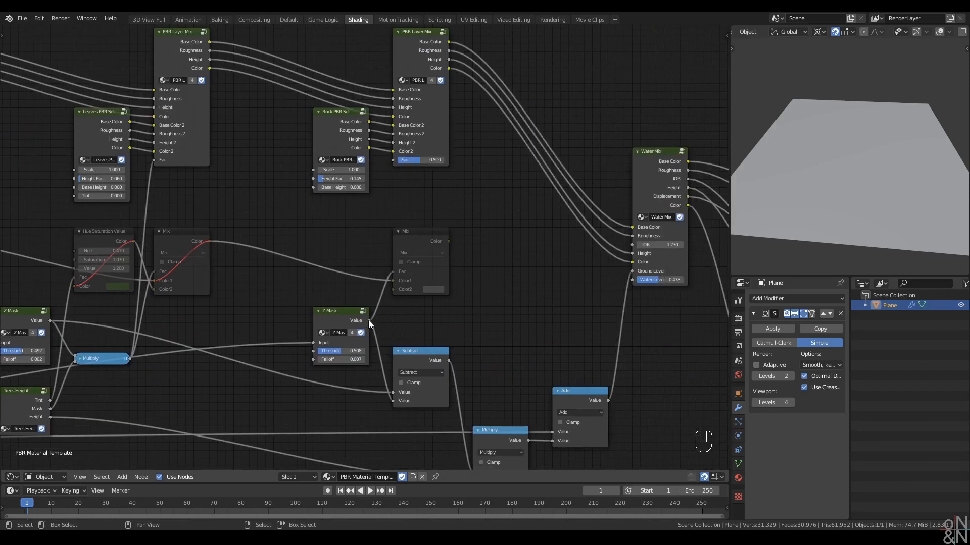
left_click_drag(369, 321, 394, 160)
middle_click_drag(507, 285, 376, 274)
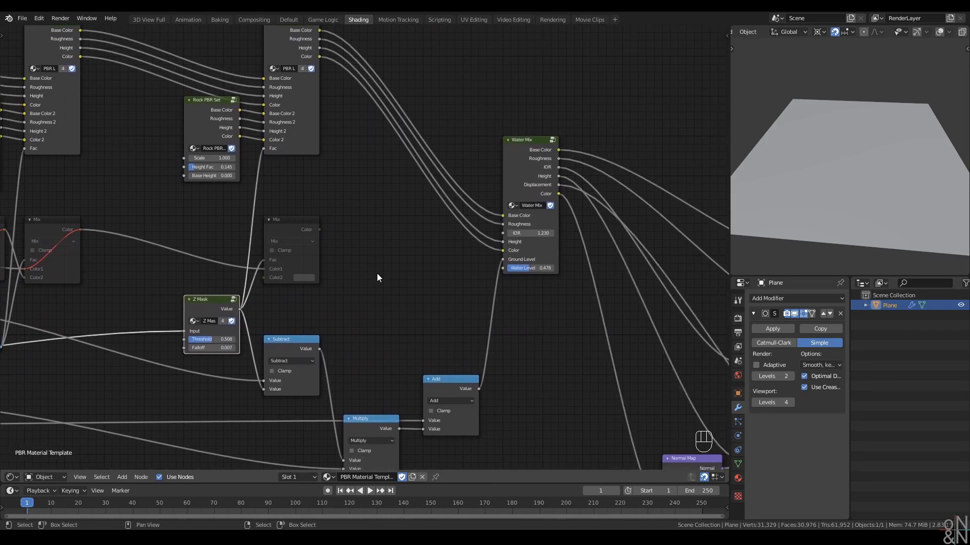
Examine the links along the whole PBR Layer Mix chain, from the Mud PBR Set through to the Water Mix
scroll(392, 280, "down", 1)
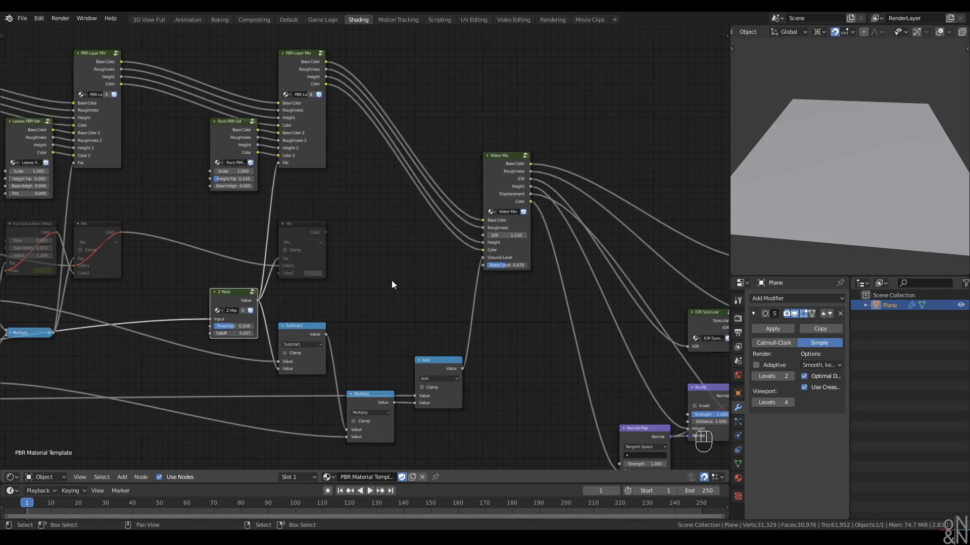
scroll(384, 258, "down", 1)
middle_click_drag(230, 306, 454, 285)
key("alt+a")
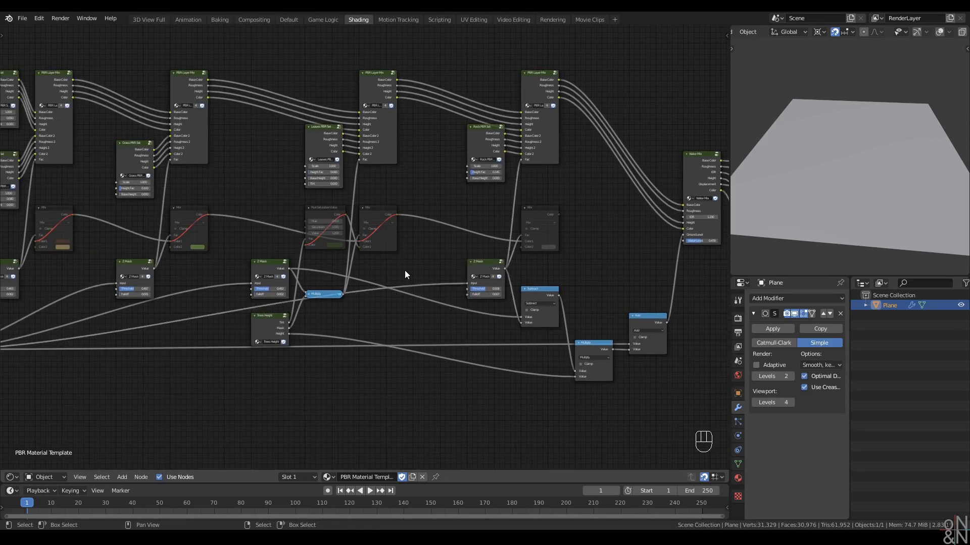
scroll(377, 280, "down", 4)
middle_click_drag(254, 281, 471, 319)
scroll(286, 281, "up", 5)
scroll(328, 287, "up", 2)
scroll(324, 282, "up", 1)
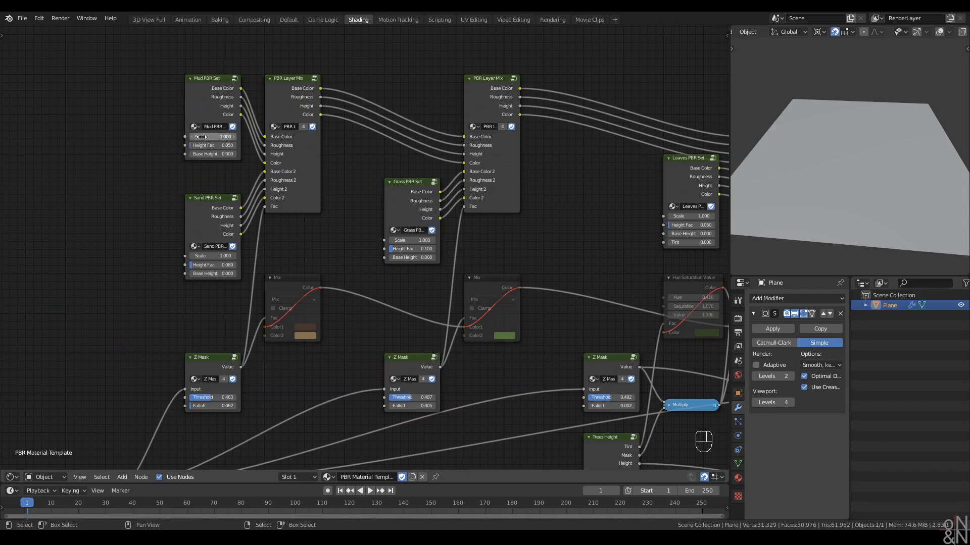
scroll(361, 241, "down", 5)
middle_click_drag(468, 270, 271, 271)
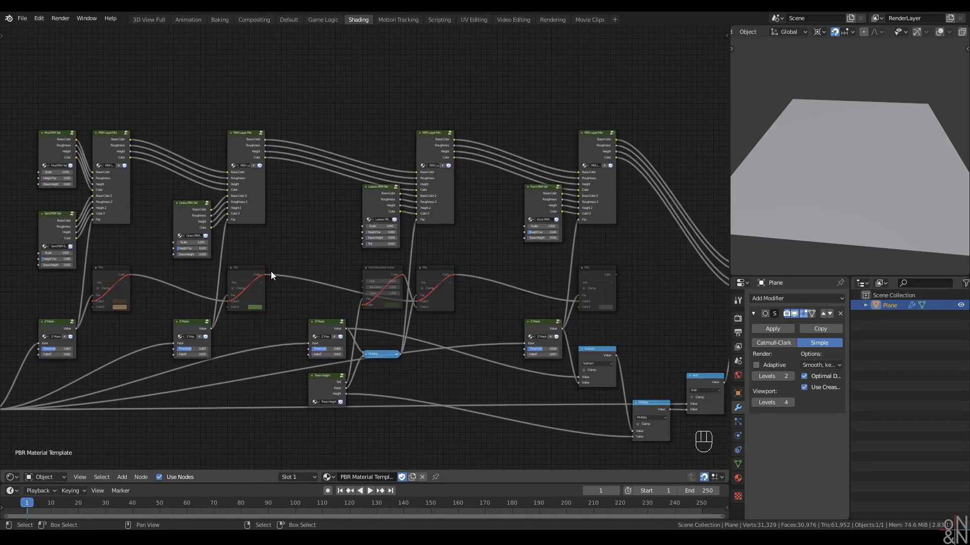
scroll(507, 270, "up", 4)
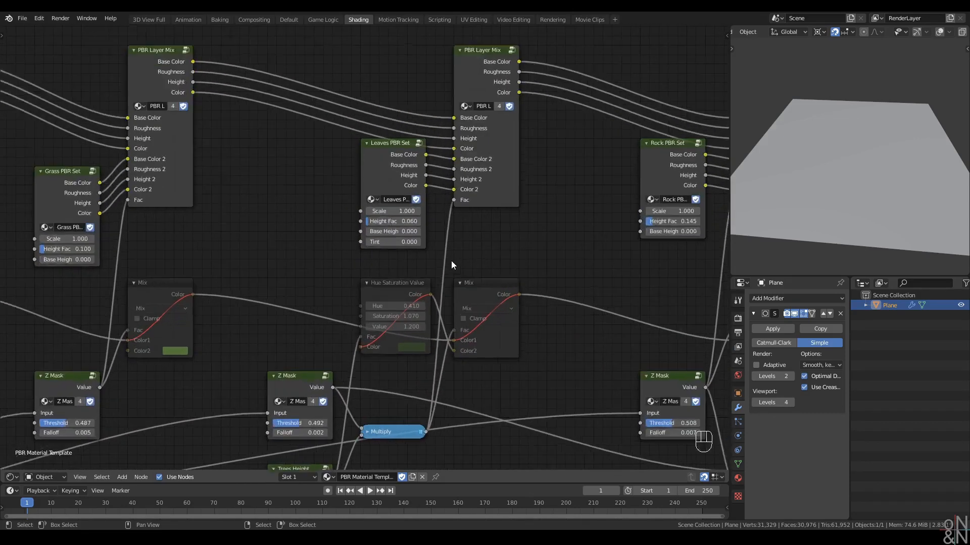
scroll(389, 216, "down", 2)
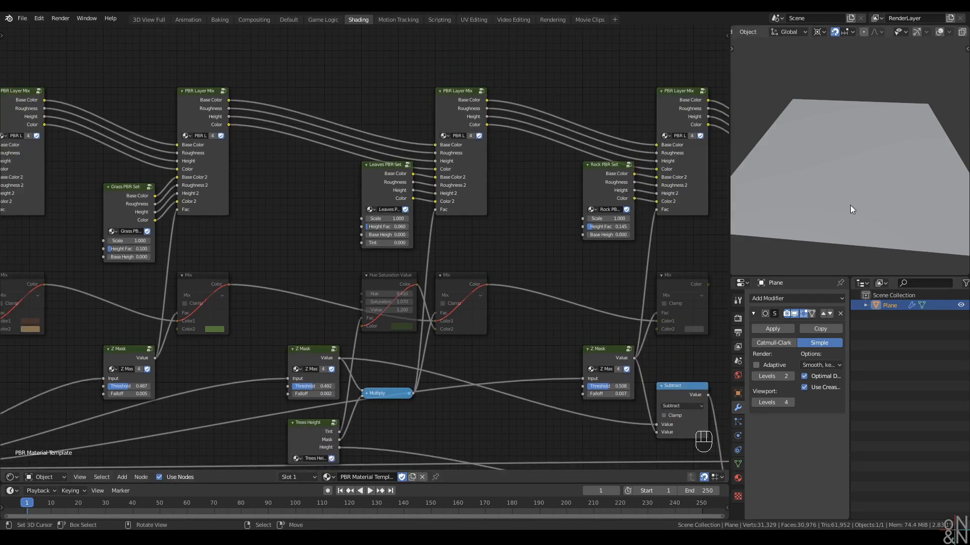
middle_click_drag(844, 189, 847, 204)
middle_click_drag(557, 258, 151, 260)
middle_click_drag(614, 295, 434, 277)
scroll(434, 281, "up", 2)
Switch the 3D viewport to Rendered shading and inspect the terrain up close from several angles
scroll(398, 294, "down", 6)
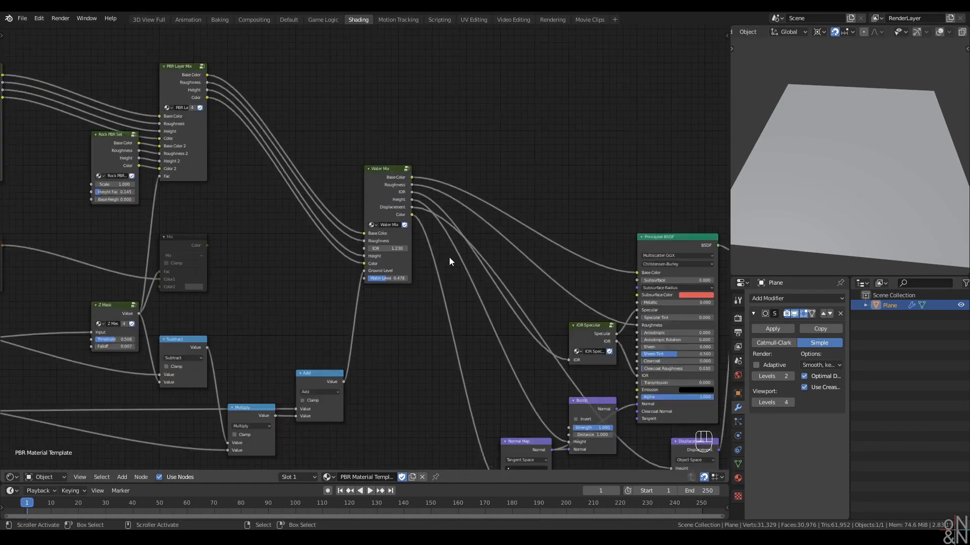
key("z")
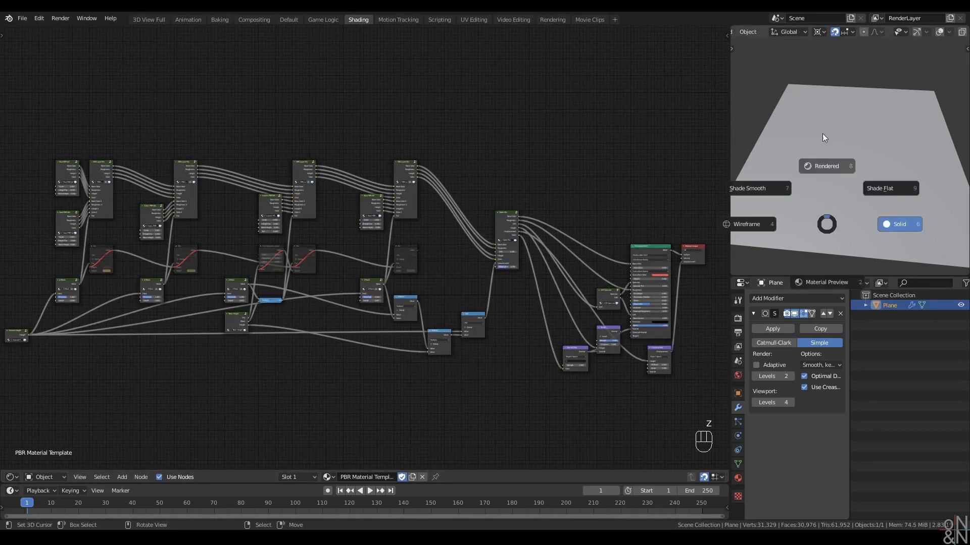
left_click(823, 159)
mouse_move(918, 190)
middle_mouse_down()
mouse_move(839, 157)
mouse_move(853, 164)
mouse_move(843, 166)
mouse_move(849, 196)
mouse_move(847, 170)
mouse_move(866, 196)
mouse_move(838, 157)
mouse_move(841, 189)
mouse_move(842, 157)
mouse_move(843, 180)
mouse_move(852, 179)
mouse_move(777, 174)
mouse_move(852, 131)
mouse_move(835, 156)
mouse_move(844, 162)
mouse_move(855, 139)
middle_mouse_up()
scroll(849, 166, "up", 3)
scroll(847, 171, "down", 2)
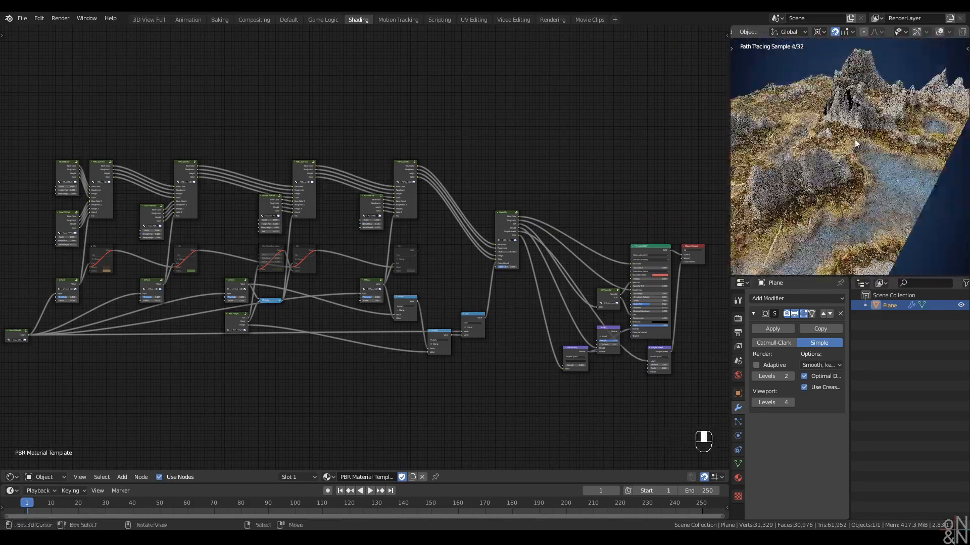
middle_click_drag(255, 250, 419, 224)
scroll(419, 223, "up", 3)
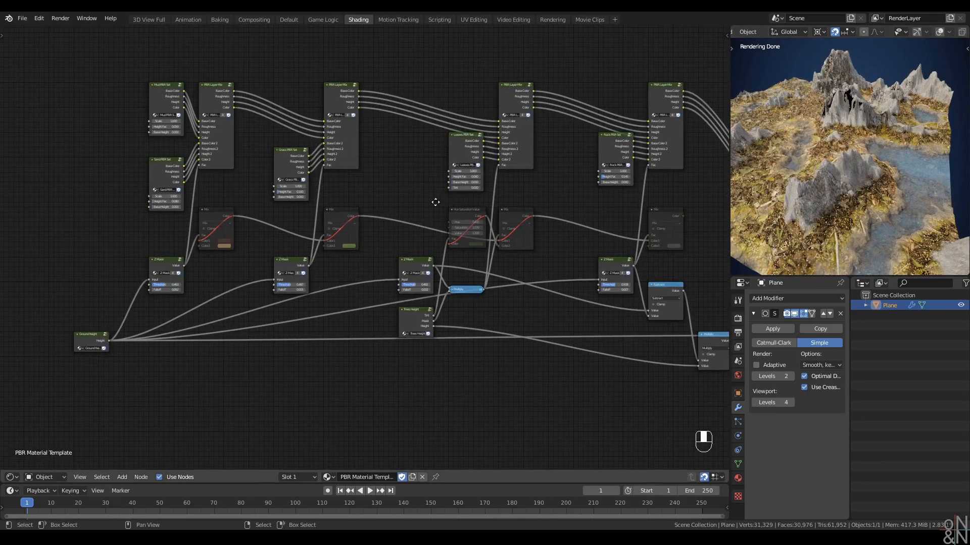
mouse_move(794, 210)
middle_mouse_down()
mouse_move(848, 195)
mouse_move(834, 208)
middle_mouse_up()
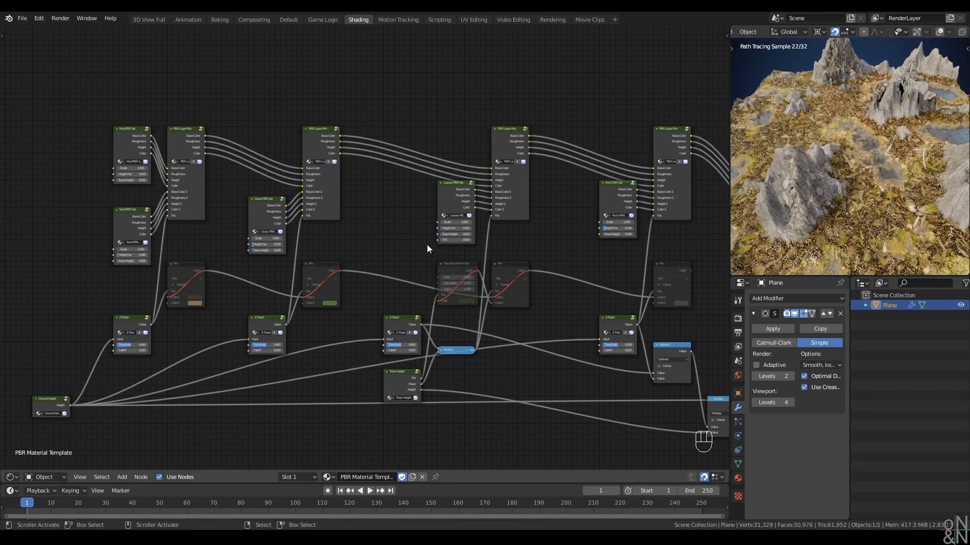
Cut the mask links feeding the Fac inputs of the second, third and fourth PBR Layer Mix nodes
scroll(375, 222, "up", 3)
scroll(376, 229, "down", 2)
middle_click_drag(347, 219, 253, 225)
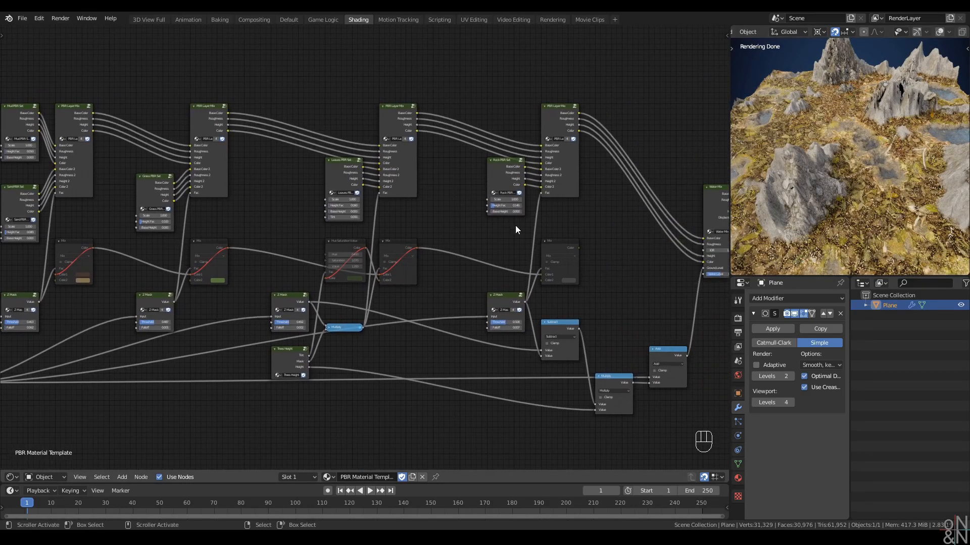
scroll(526, 225, "down", 3)
middle_click_drag(482, 227, 570, 220)
scroll(572, 219, "up", 4)
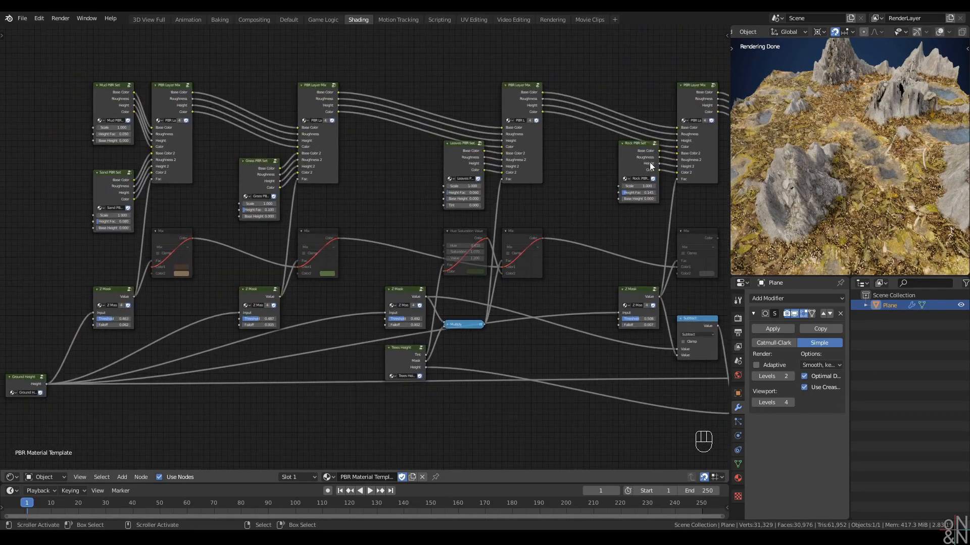
left_click(686, 99)
left_click(514, 91, "shift")
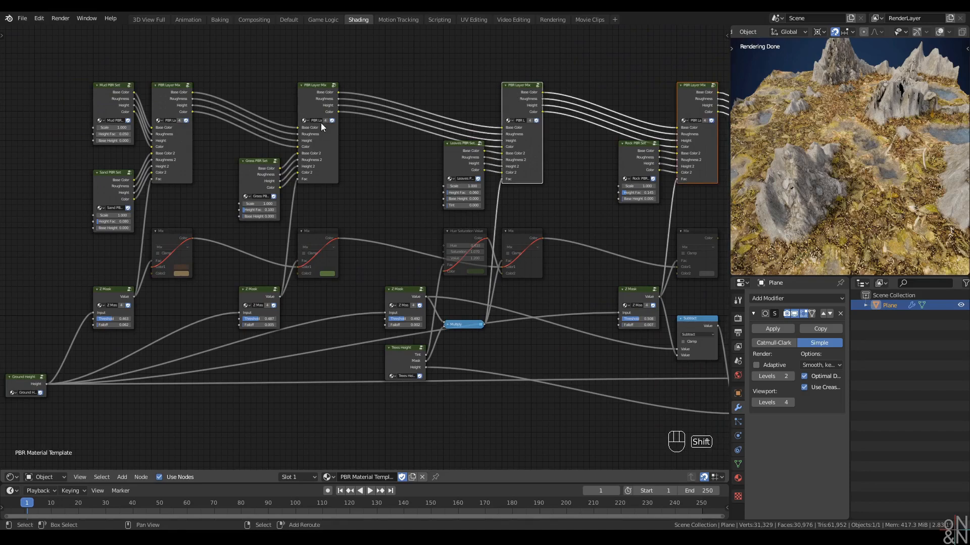
left_click(313, 96, "shift")
right_click(633, 220)
right_click_drag(637, 215, 699, 215, "ctrl")
right_click_drag(465, 216, 518, 217, "ctrl")
right_click_drag(258, 222, 325, 212, "ctrl")
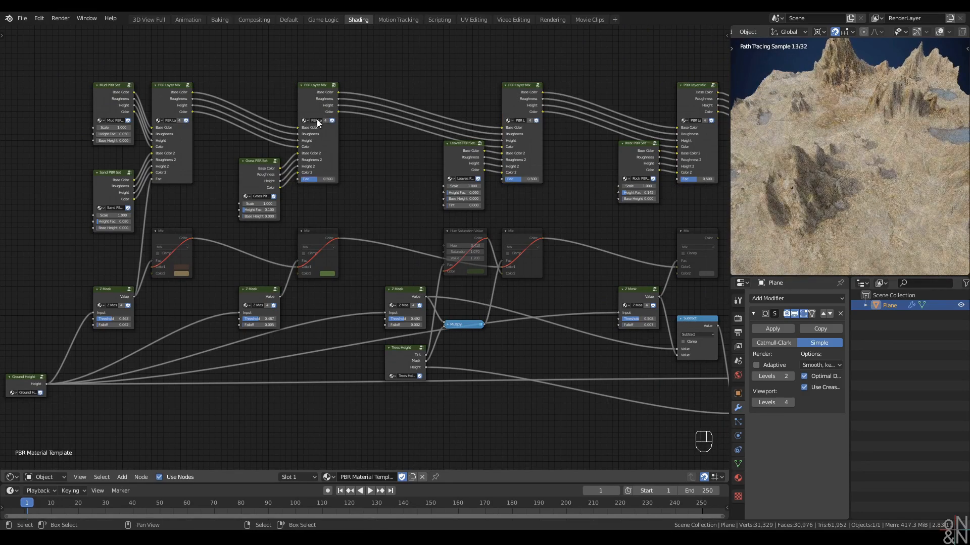
Set Fac to 0 on the second, third and fourth PBR Layer Mix nodes together
left_click(317, 104)
left_click(535, 104, "shift")
left_click(695, 138, "shift")
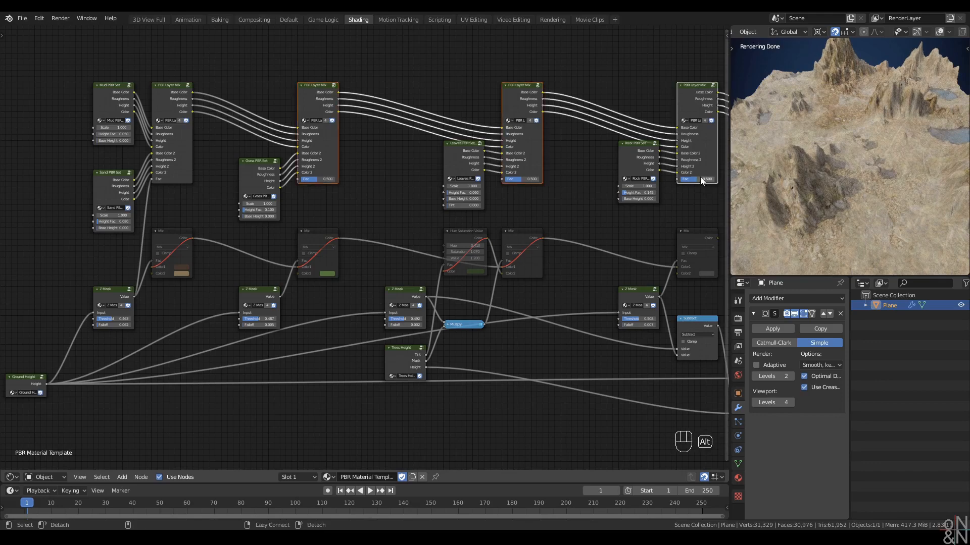
left_click_drag(699, 179, 682, 179, "alt")
Set the Water Mix's Water Level to 0.380 and inspect the ground around the lake in the rendered view
middle_click_drag(889, 195, 819, 173, "shift")
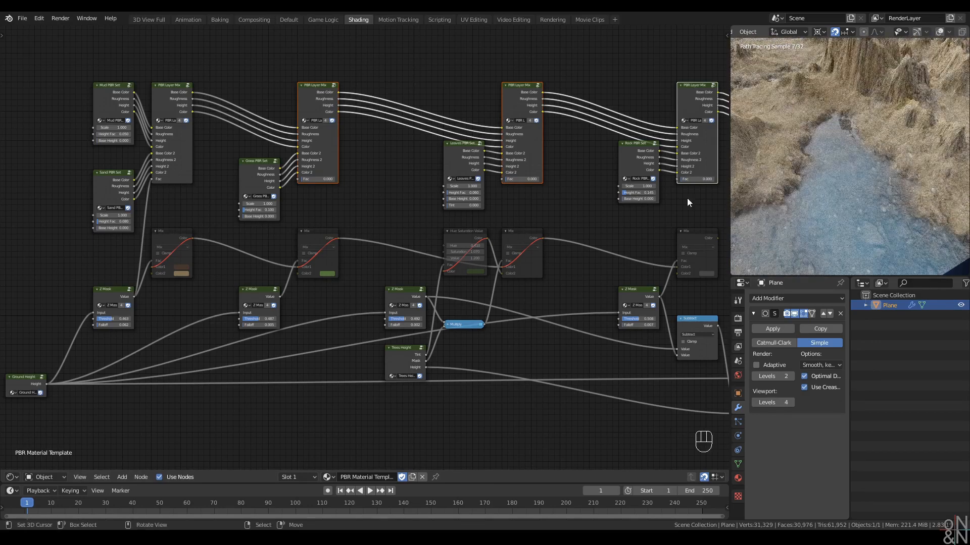
scroll(511, 198, "down", 2)
middle_click_drag(511, 198, 343, 189)
scroll(521, 250, "up", 5)
middle_click_drag(530, 262, 408, 252)
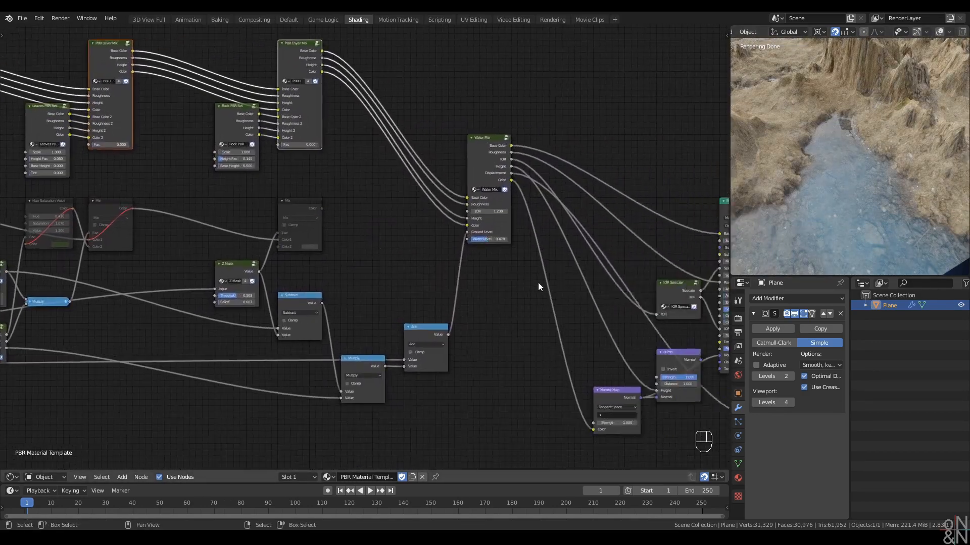
scroll(528, 260, "up", 3)
mouse_move(520, 237)
left_mouse_down()
mouse_move(511, 237)
mouse_move(543, 238)
mouse_move(510, 237)
left_mouse_up()
middle_click_drag(808, 218, 865, 161)
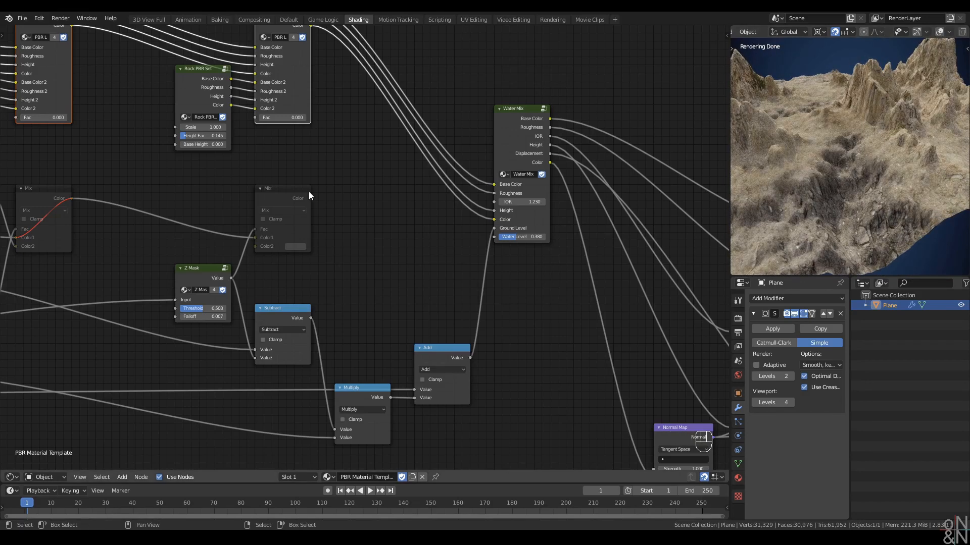
Inspect the rendered terrain as a whole and up close, checking how the textures fall on the flat ground and steep slopes
scroll(219, 190, "down", 2)
left_click(231, 176)
middle_click_drag(220, 190, 347, 205)
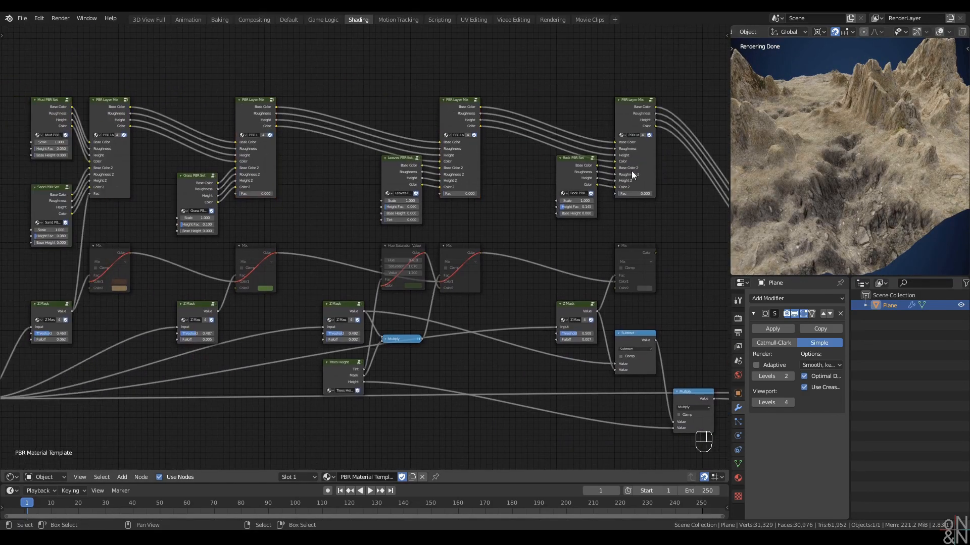
mouse_move(832, 219)
middle_mouse_down("ctrl")
mouse_move(851, 165)
mouse_move(847, 217)
middle_mouse_up("ctrl")
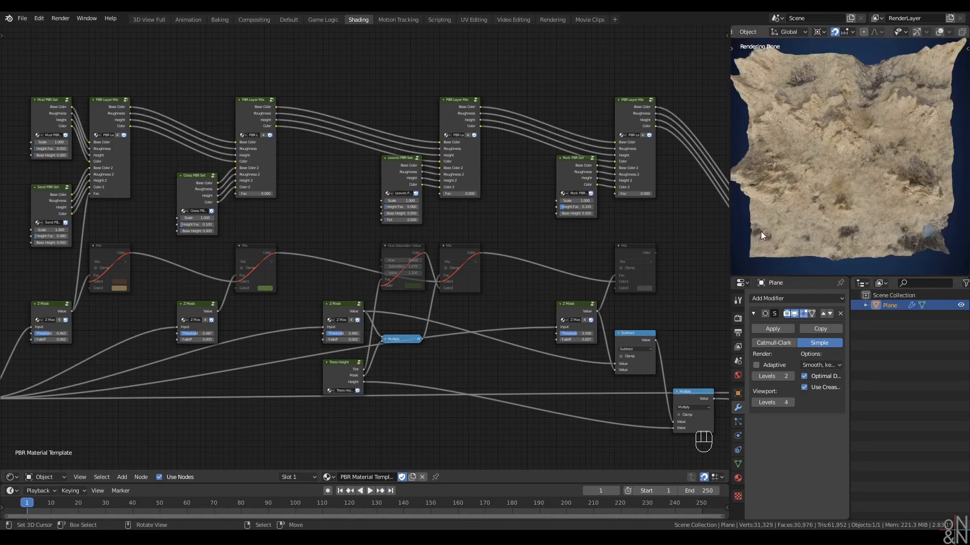
middle_click_drag(793, 181, 853, 216)
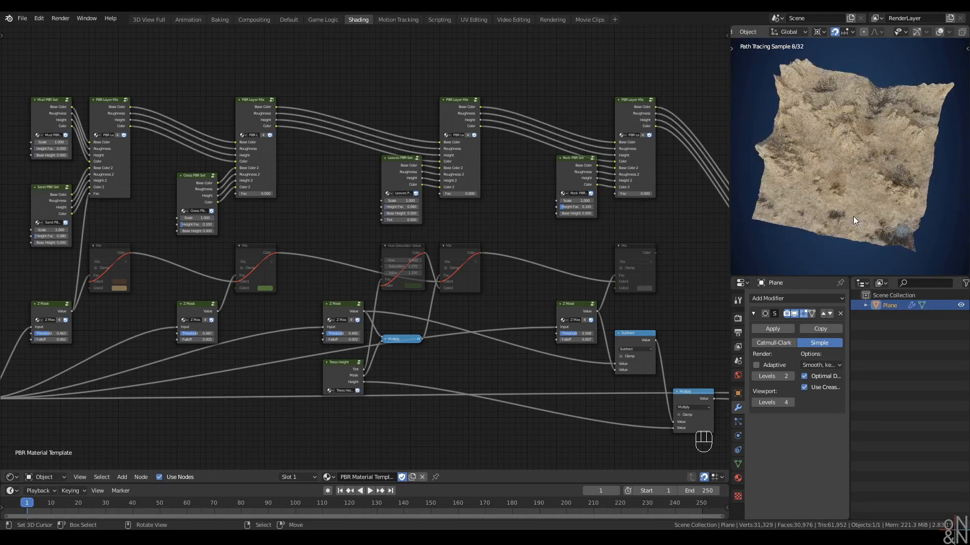
key("alt+q")
mouse_move(838, 147)
middle_mouse_down()
mouse_move(843, 167)
mouse_move(836, 128)
mouse_move(835, 137)
middle_mouse_up()
key("alt+q")
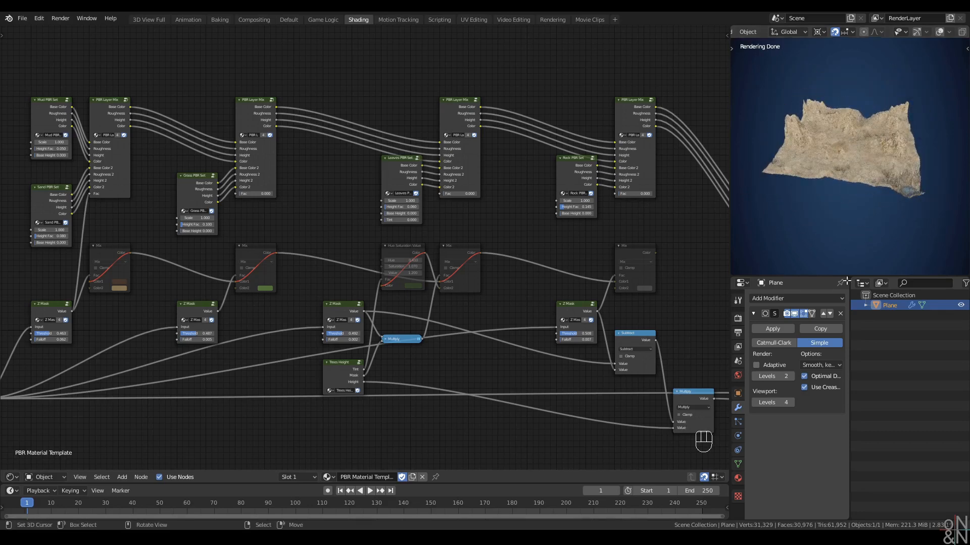
middle_click_drag(852, 143, 892, 219)
key("alt+q")
scroll(856, 160, "up", 2)
mouse_move(856, 159)
middle_mouse_down()
mouse_move(892, 140)
mouse_move(880, 129)
mouse_move(859, 135)
middle_mouse_up()
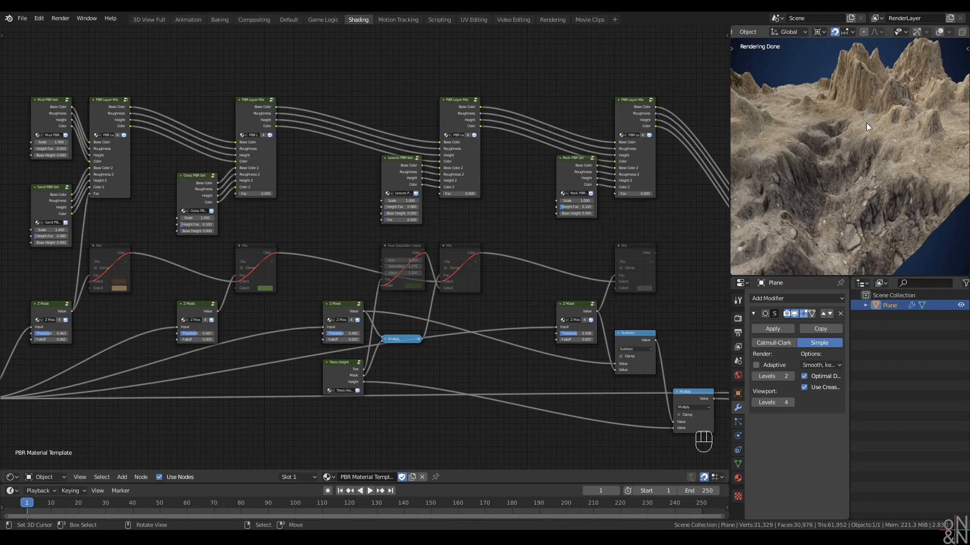
mouse_move(858, 118)
middle_mouse_down()
mouse_move(852, 148)
mouse_move(887, 121)
middle_mouse_up()
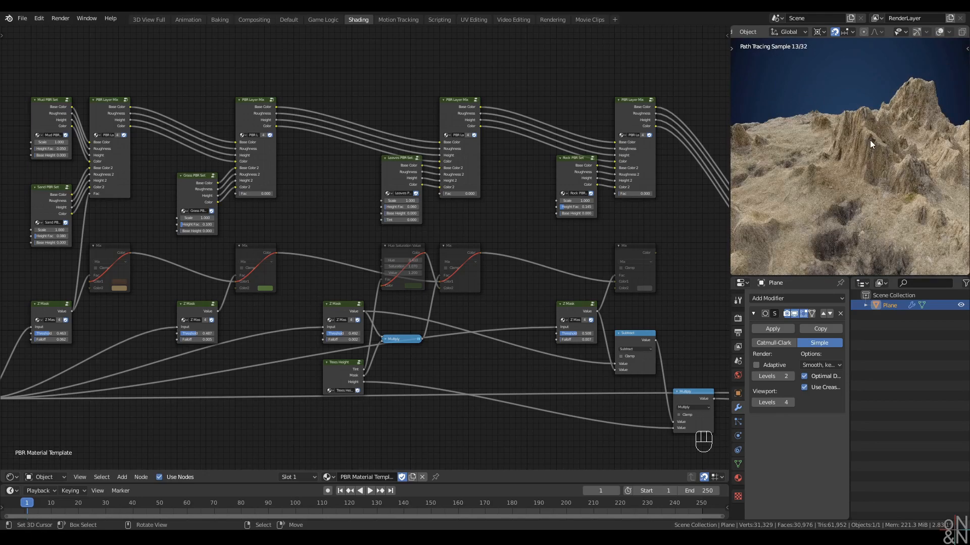
middle_click_drag(870, 140, 860, 129)
scroll(853, 139, "down", 4)
middle_click_drag(839, 174, 846, 150, "shift")
In the Mud PBR Set group, set the projection of all the image textures to Box
middle_click_drag(178, 187, 341, 189)
scroll(329, 222, "up", 3)
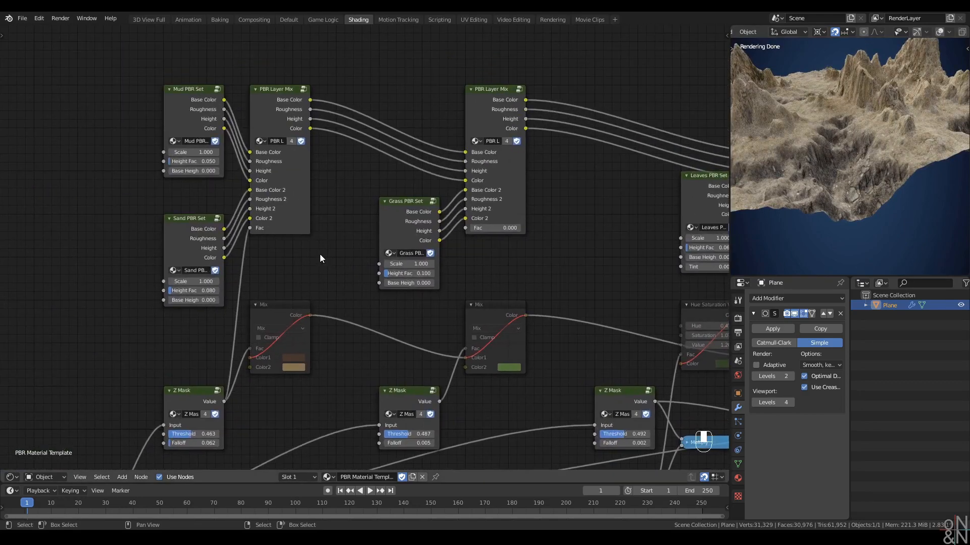
left_click(192, 107)
middle_click_drag(768, 168, 805, 153)
scroll(808, 155, "up", 3)
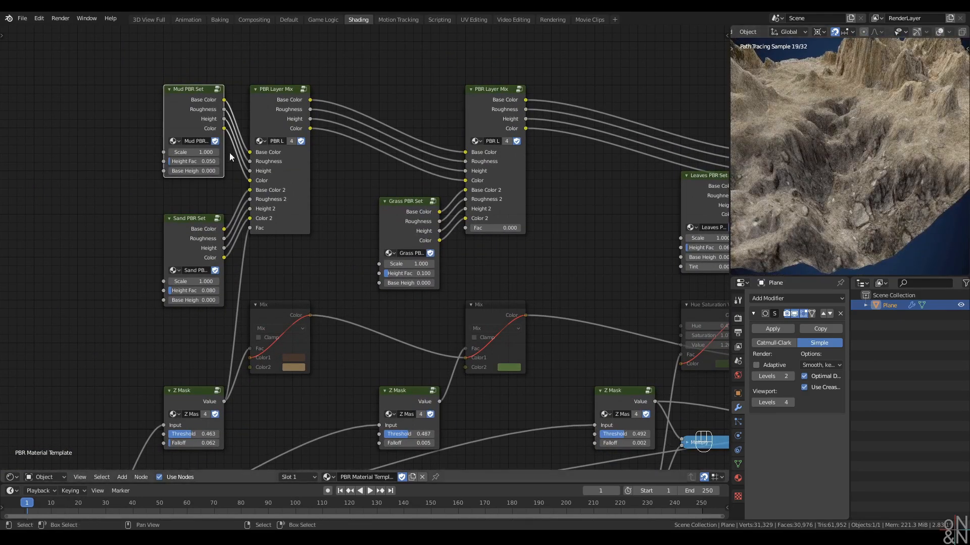
key("Tab")
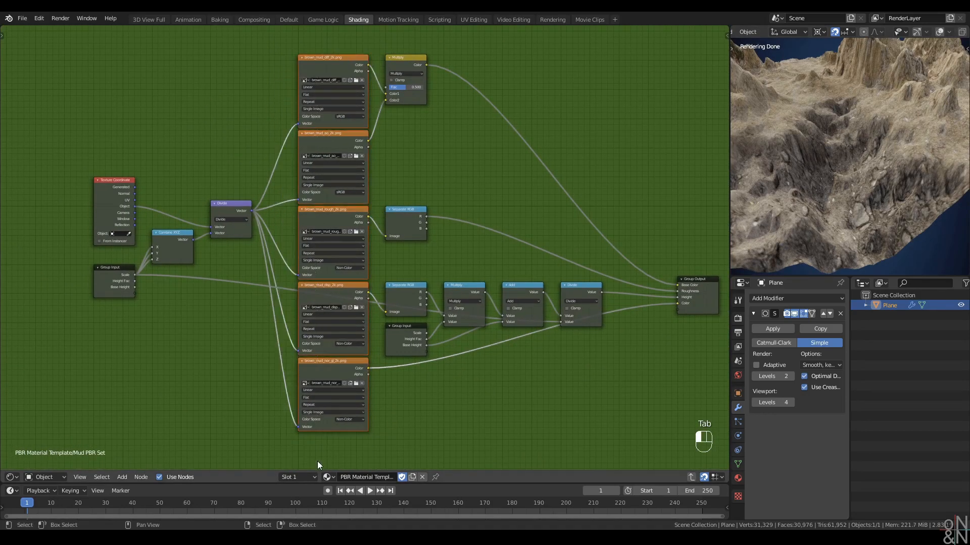
scroll(299, 160, "up", 2)
scroll(336, 263, "up", 1)
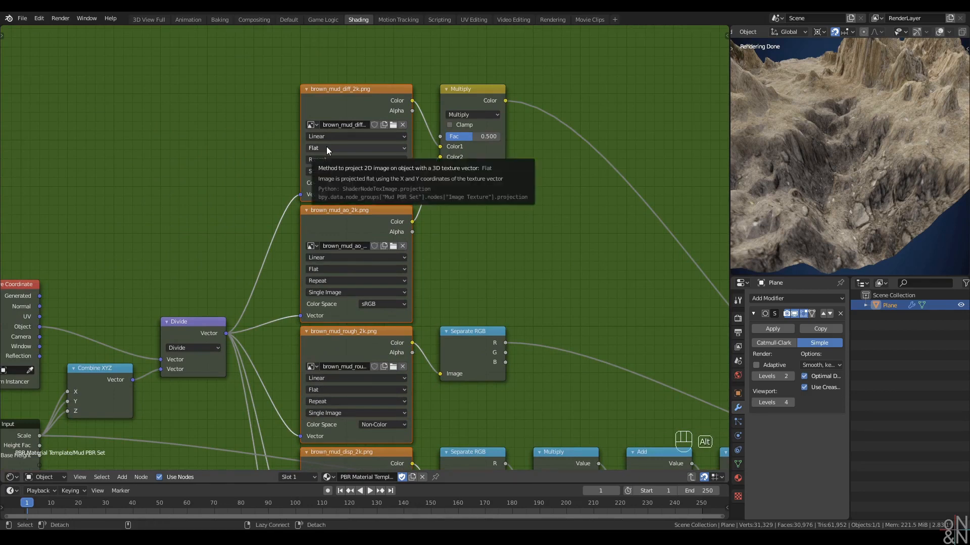
left_click(332, 146)
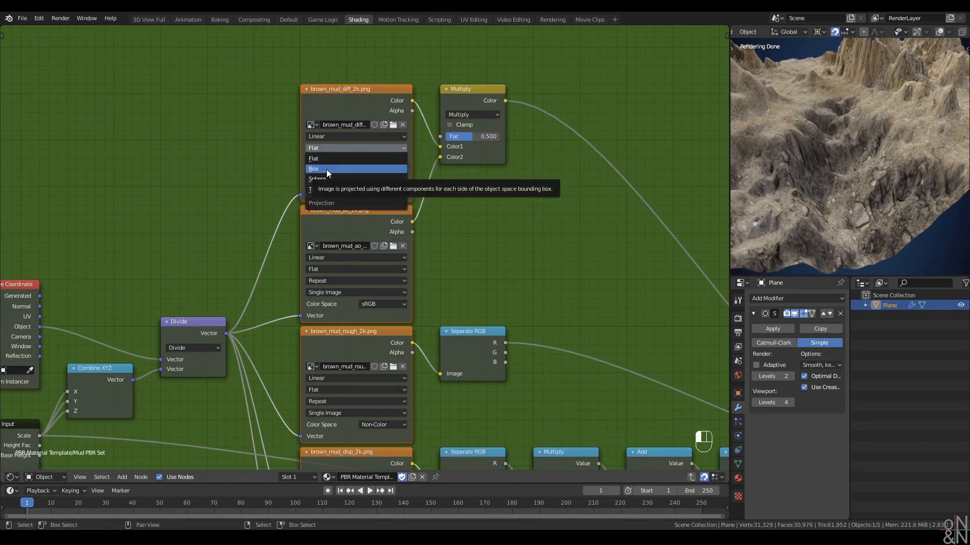
left_click(326, 169, "alt")
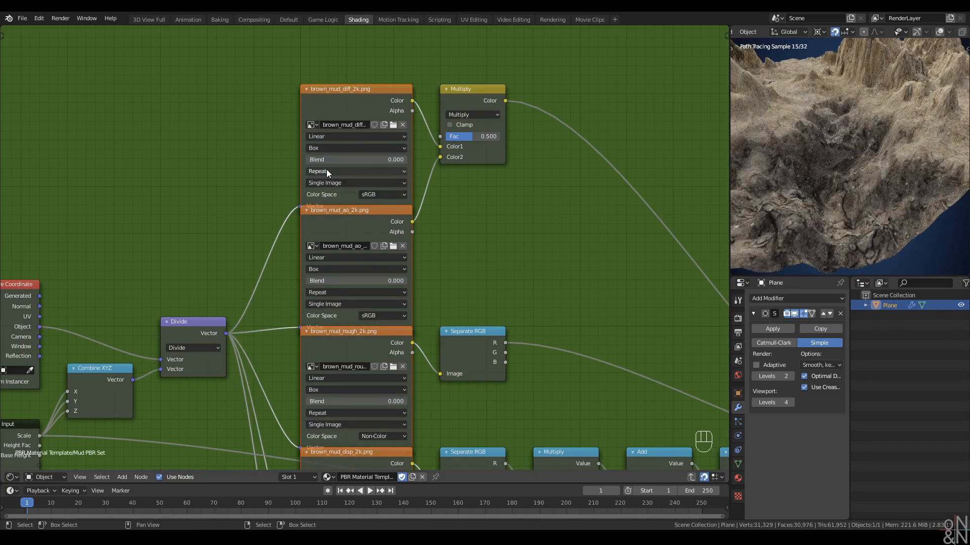
Inspect the rendered terrain from the side, above and close up to check the box-projected mud textures, and leave the Mud PBR Set group
scroll(793, 135, "down", 3)
middle_click_drag(825, 131, 841, 165)
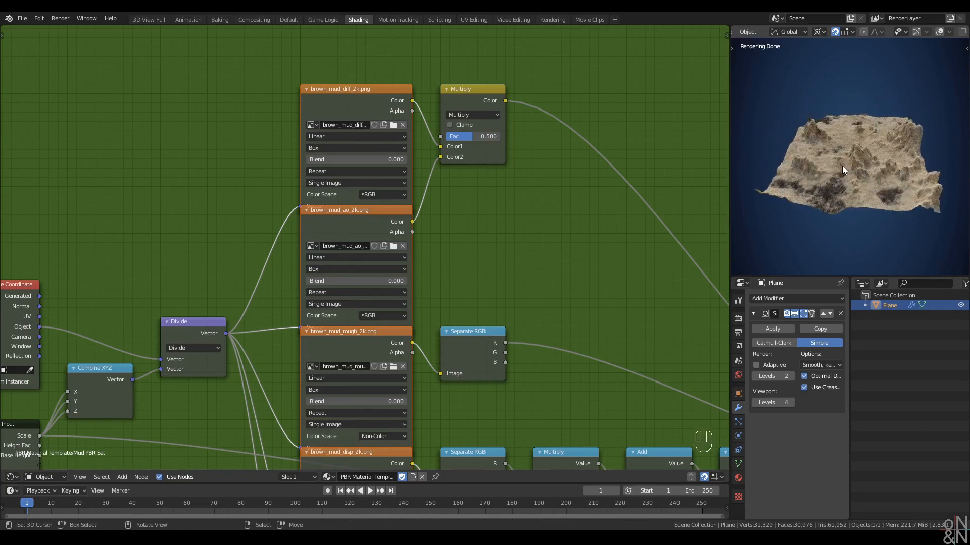
mouse_move(849, 170)
middle_mouse_down()
mouse_move(857, 212)
mouse_move(840, 215)
mouse_move(838, 153)
mouse_move(823, 165)
mouse_move(843, 170)
mouse_move(825, 197)
middle_mouse_up()
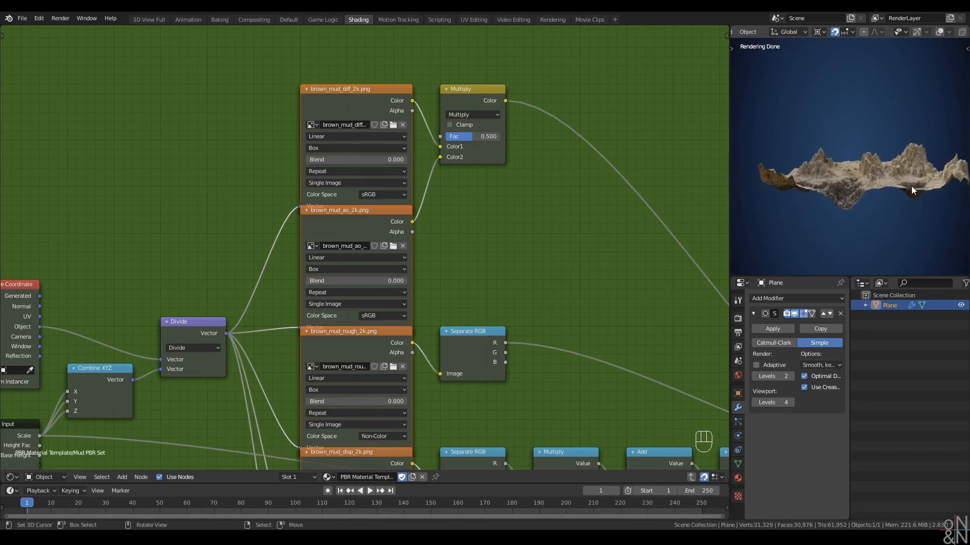
mouse_move(911, 189)
middle_mouse_down()
mouse_move(819, 199)
mouse_move(843, 195)
mouse_move(811, 180)
middle_mouse_up()
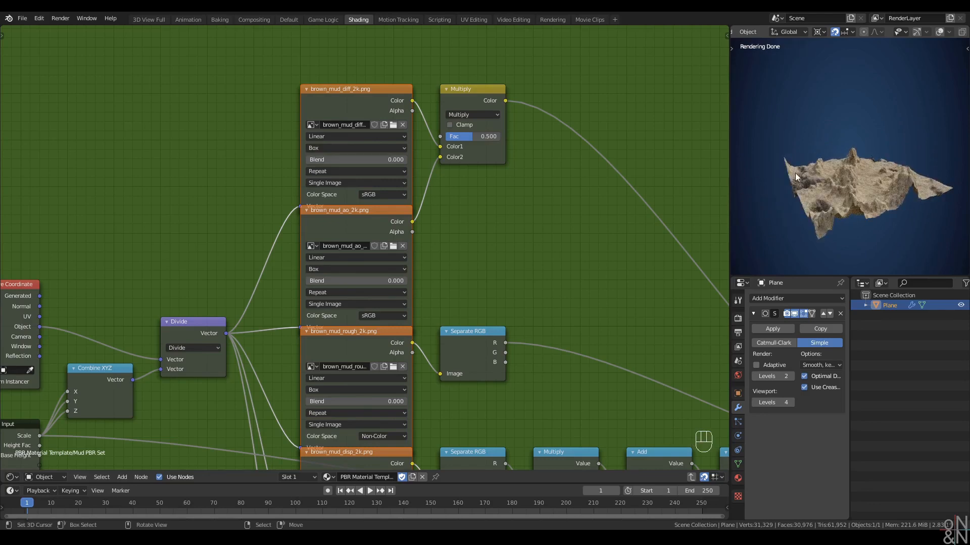
mouse_move(875, 166)
middle_mouse_down()
mouse_move(843, 176)
mouse_move(878, 158)
middle_mouse_up()
middle_click_drag(809, 166, 865, 212)
key("alt+q")
left_click(857, 166)
key("alt+q")
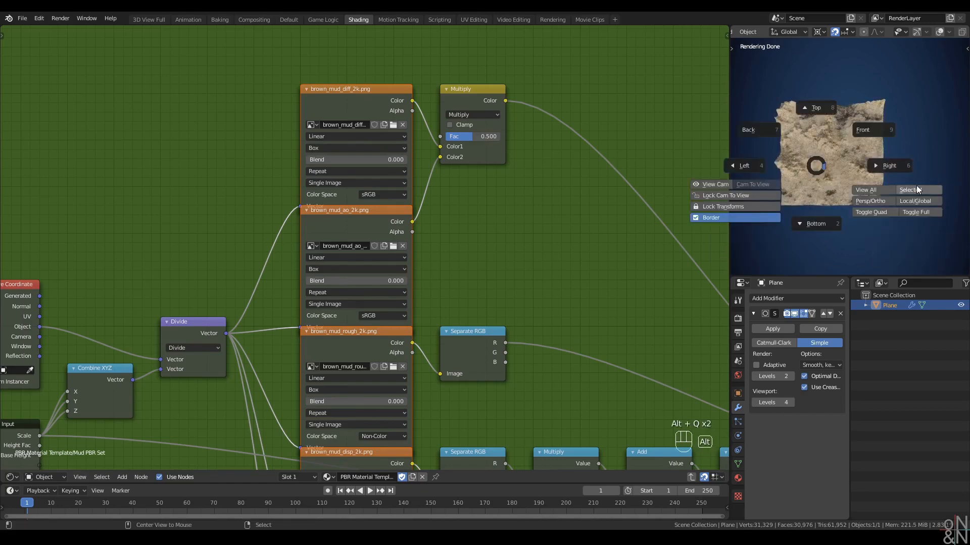
left_click(916, 186)
middle_click_drag(867, 137, 835, 168)
scroll(843, 174, "up", 3)
scroll(863, 157, "up", 1)
scroll(456, 241, "down", 4)
key("ctrl+Tab")
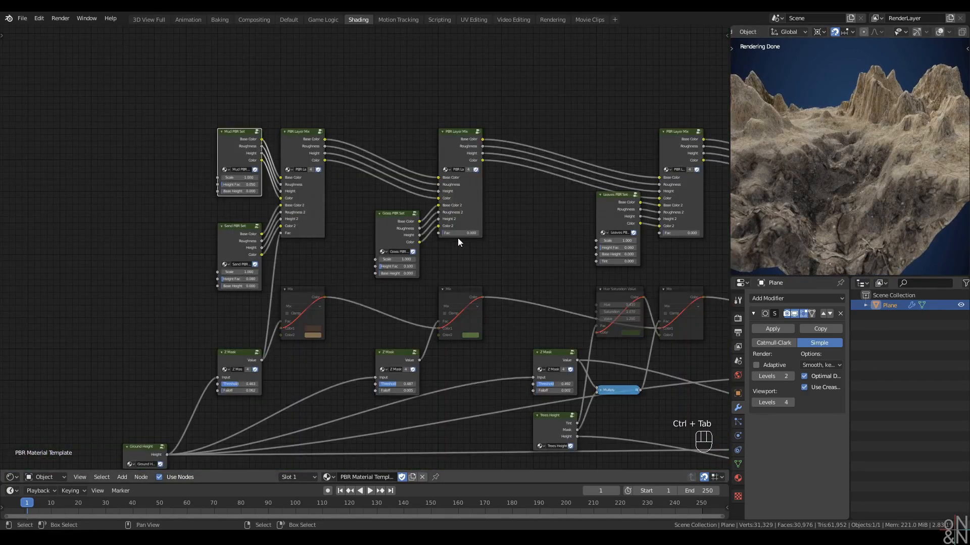
In the Rock PBR Set group, set the projection of all the image textures to Box and return to the main material
scroll(323, 218, "down", 2)
scroll(349, 226, "up", 4)
scroll(349, 225, "up", 1)
middle_click_drag(348, 225, 379, 228)
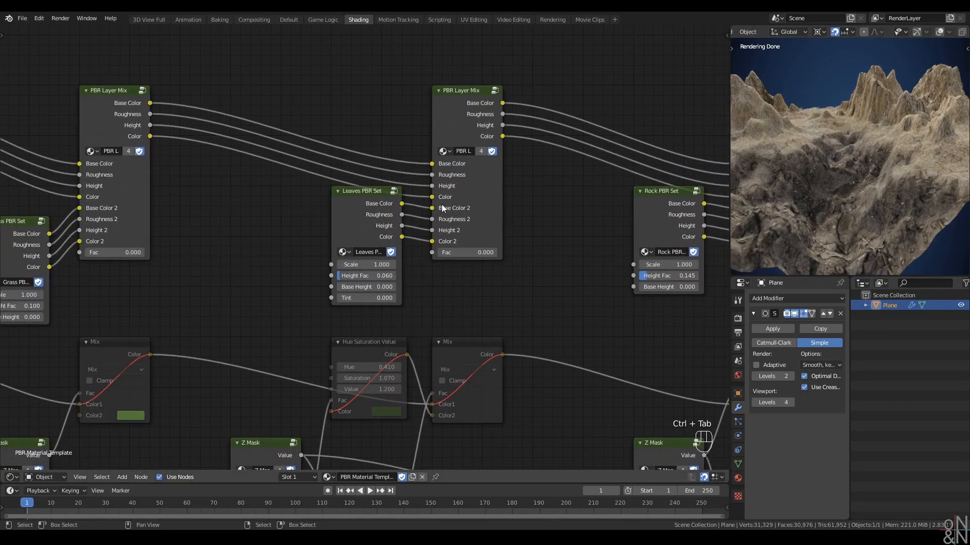
middle_click_drag(670, 218, 417, 218)
left_click(414, 205)
key("Tab")
scroll(414, 205, "down", 4)
middle_click_drag(349, 201, 367, 203)
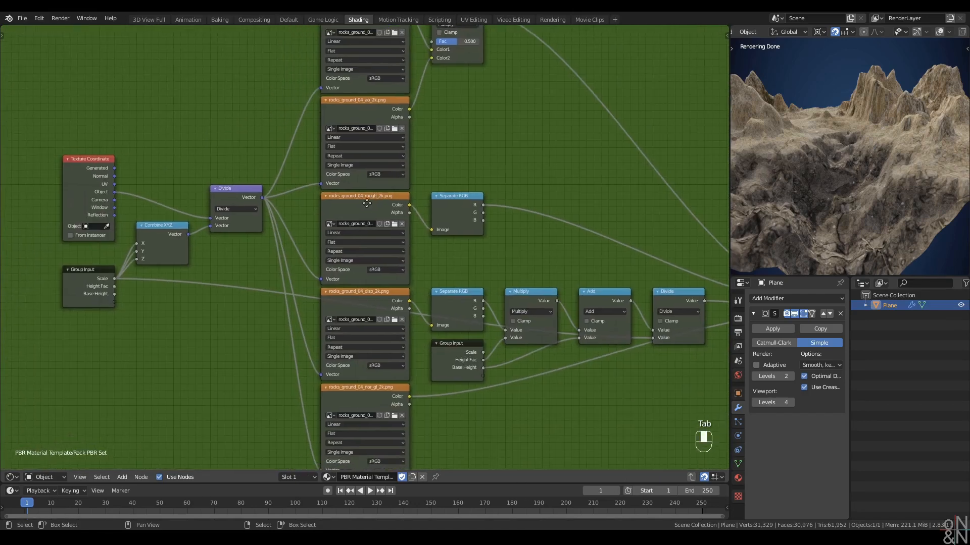
scroll(366, 203, "down", 4)
left_click_drag(316, 112, 345, 373)
scroll(355, 310, "up", 6)
middle_click_drag(358, 83, 377, 287)
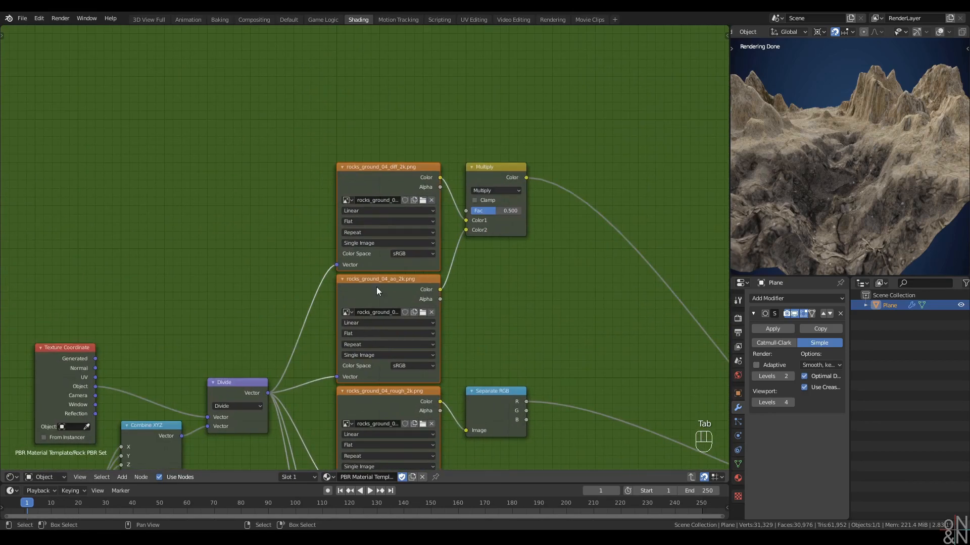
scroll(362, 251, "up", 1)
left_click(369, 217)
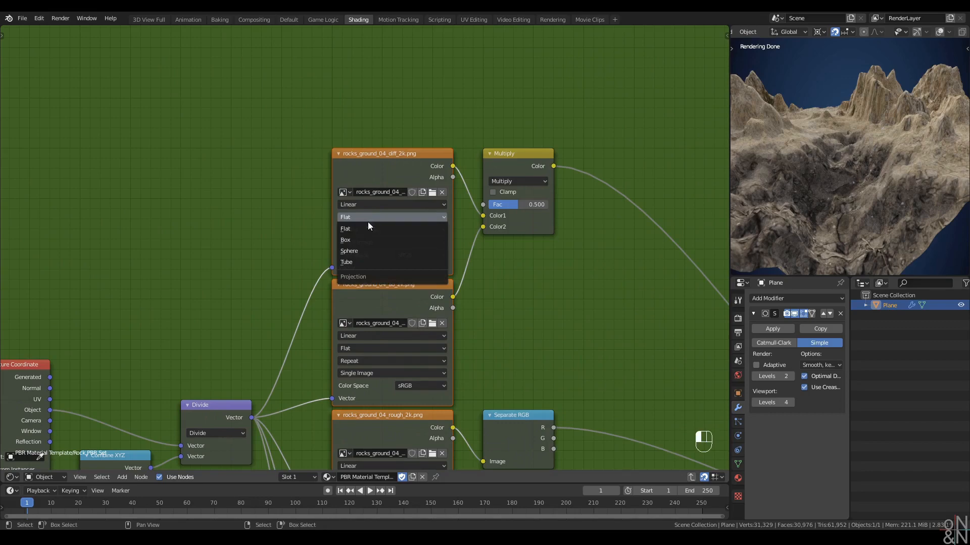
left_click(367, 241, "alt")
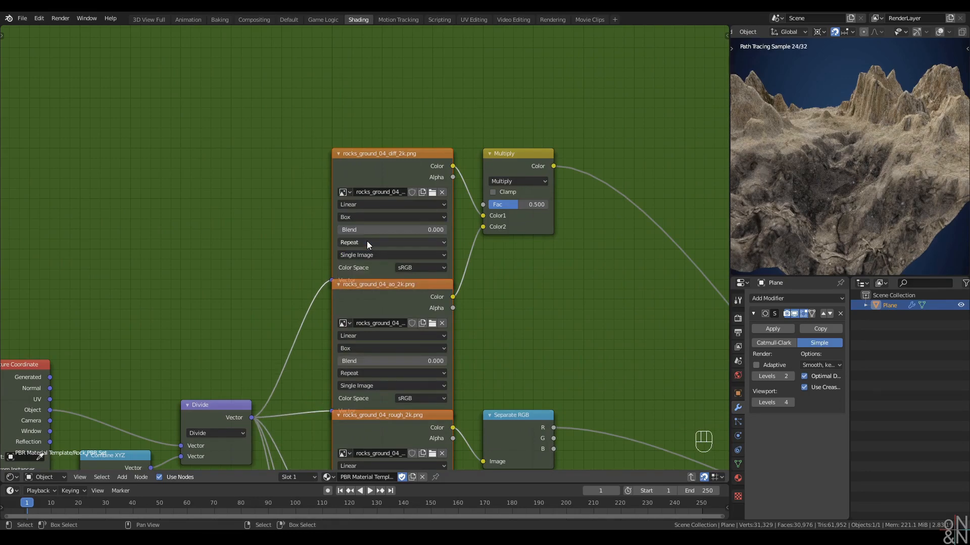
key("ctrl+Tab")
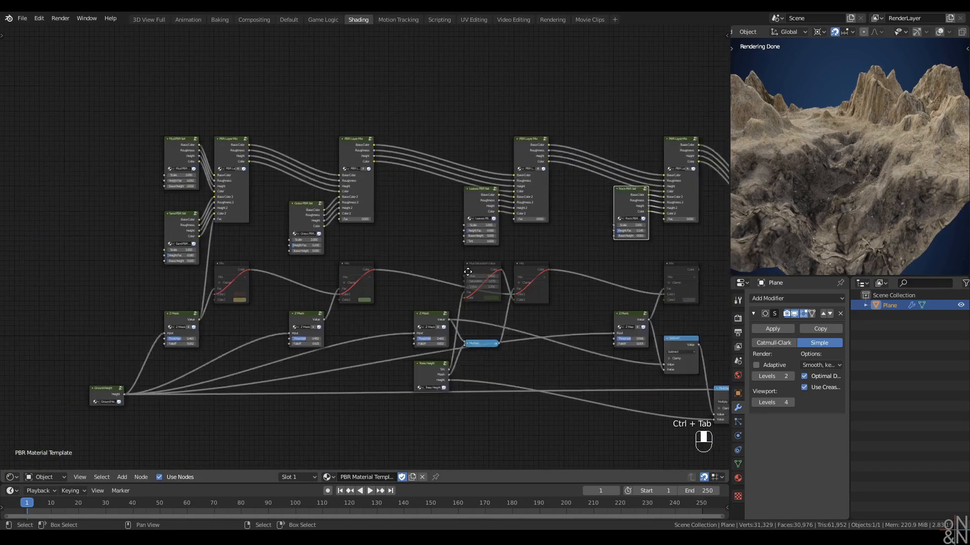
Set the Mud PBR Set's Scale to 0.490 and check the mud detail in the rendered view
middle_click_drag(467, 272, 597, 263)
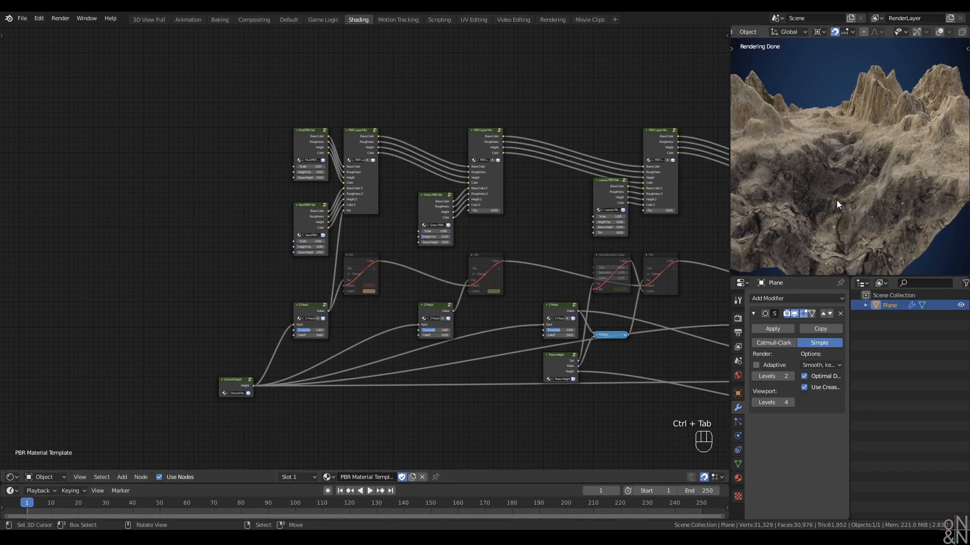
middle_click_drag(836, 200, 848, 180)
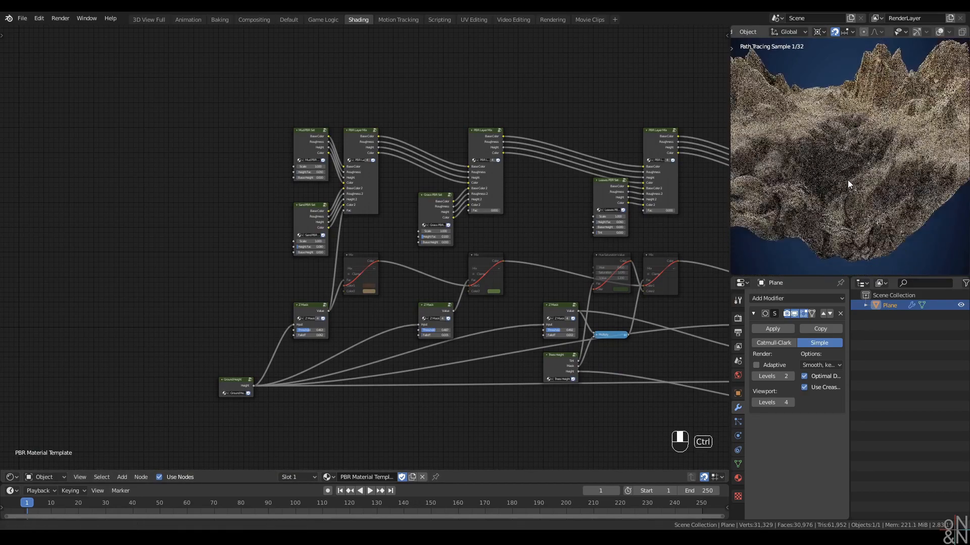
scroll(334, 235, "up", 9)
middle_click_drag(306, 167, 301, 303)
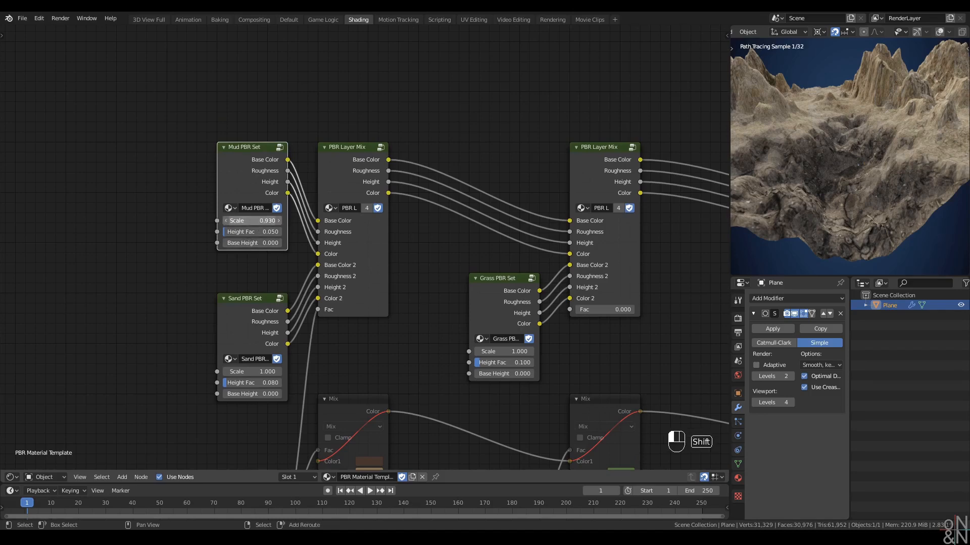
left_click_drag(252, 220, 230, 221, "shift")
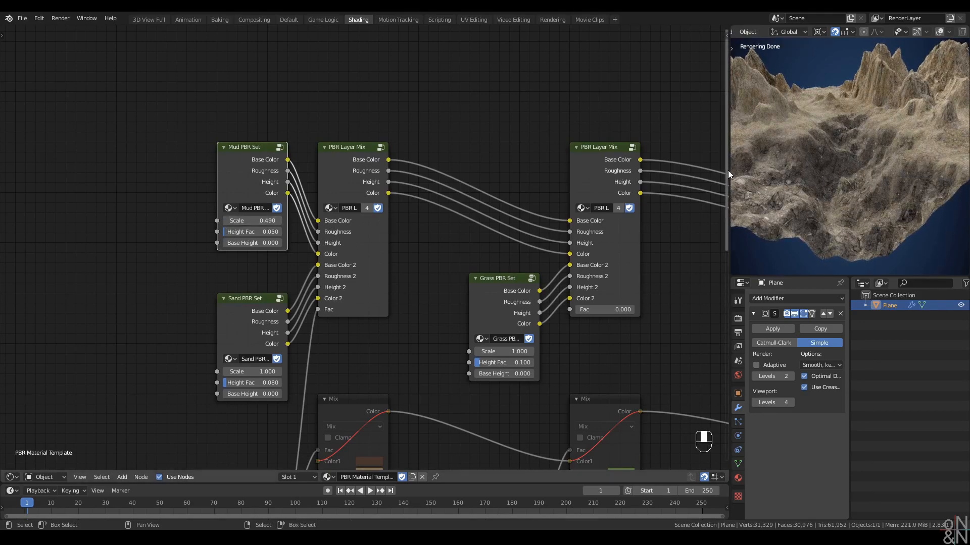
scroll(791, 174, "up", 2)
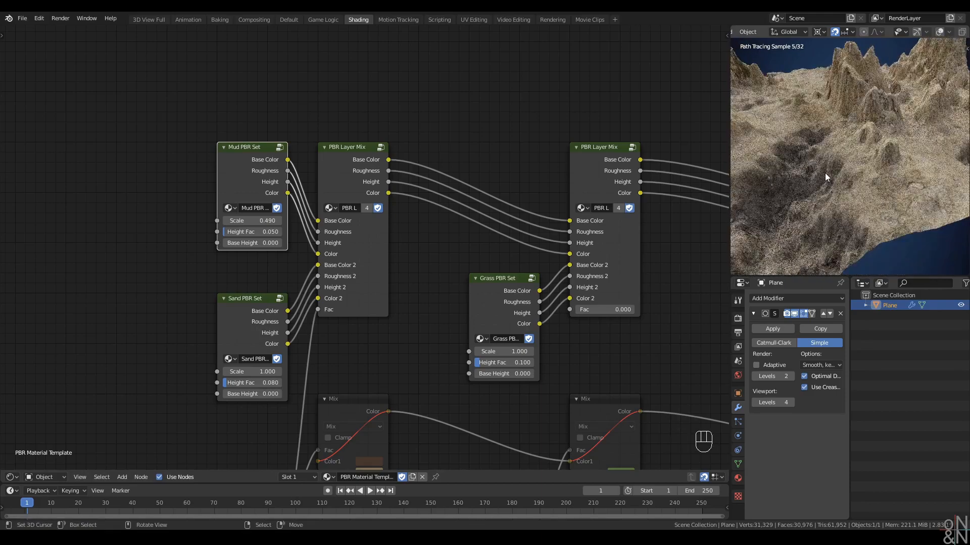
mouse_move(825, 173)
middle_mouse_down()
mouse_move(885, 163)
mouse_move(845, 181)
mouse_move(849, 168)
middle_mouse_up()
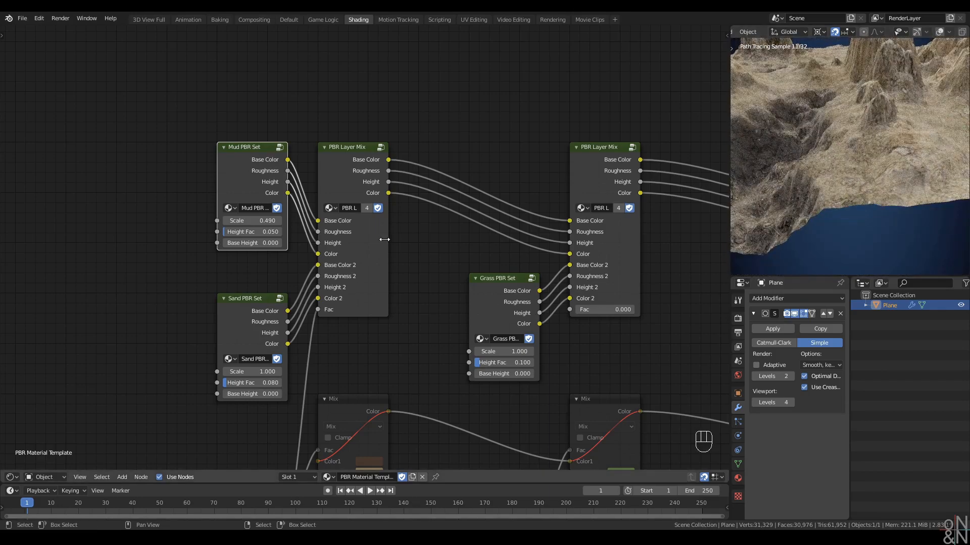
Set the Sand PBR Set's Scale to 0.230 while checking the sand detail in the rendered view
middle_click_drag(248, 337, 229, 284)
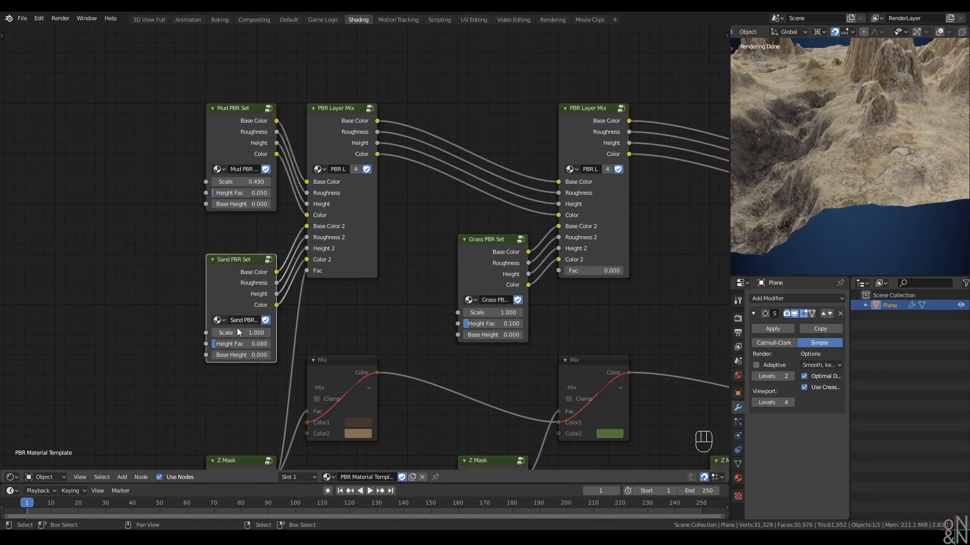
left_click_drag(249, 333, 212, 333, "shift")
middle_click_drag(798, 174, 841, 180)
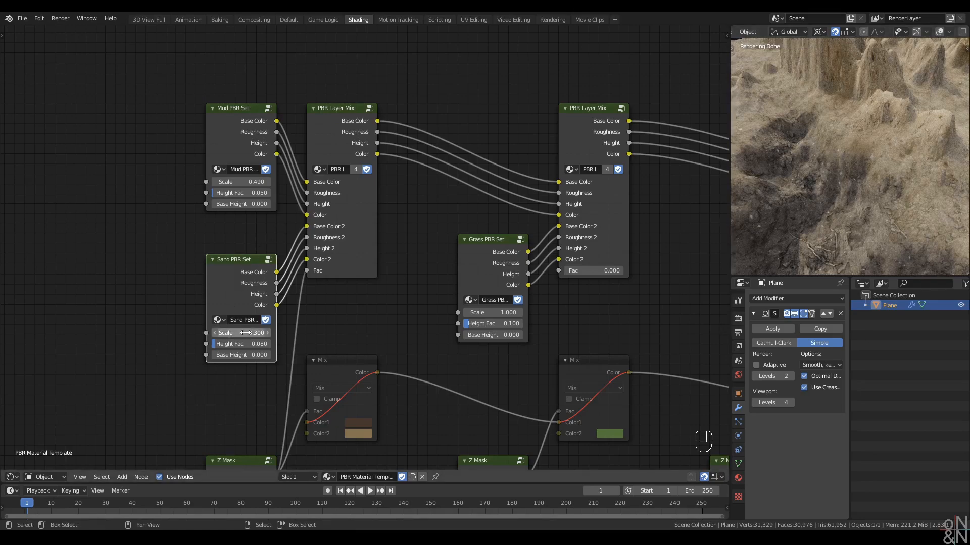
left_click_drag(243, 332, 211, 333, "shift")
mouse_move(835, 172)
middle_mouse_down()
mouse_move(819, 174)
mouse_move(847, 180)
middle_mouse_up()
scroll(847, 179, "up", 2)
Connect the grass layer's Z Mask Value to the second PBR Layer Mix's Fac and set the Grass PBR Set's Scale to 0.170
middle_click_drag(571, 323, 449, 254)
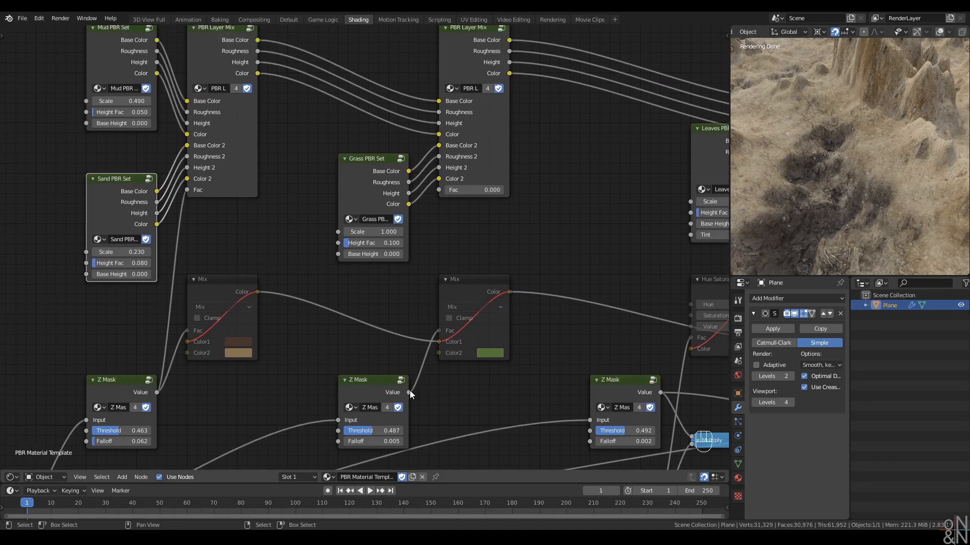
left_click_drag(409, 393, 439, 191)
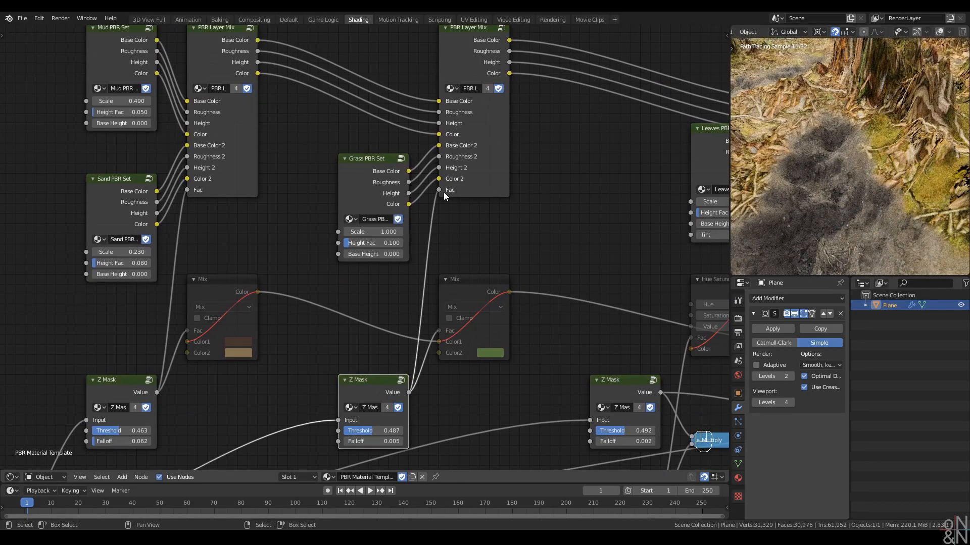
mouse_move(860, 162)
middle_mouse_down()
mouse_move(889, 146)
mouse_move(860, 147)
middle_mouse_up()
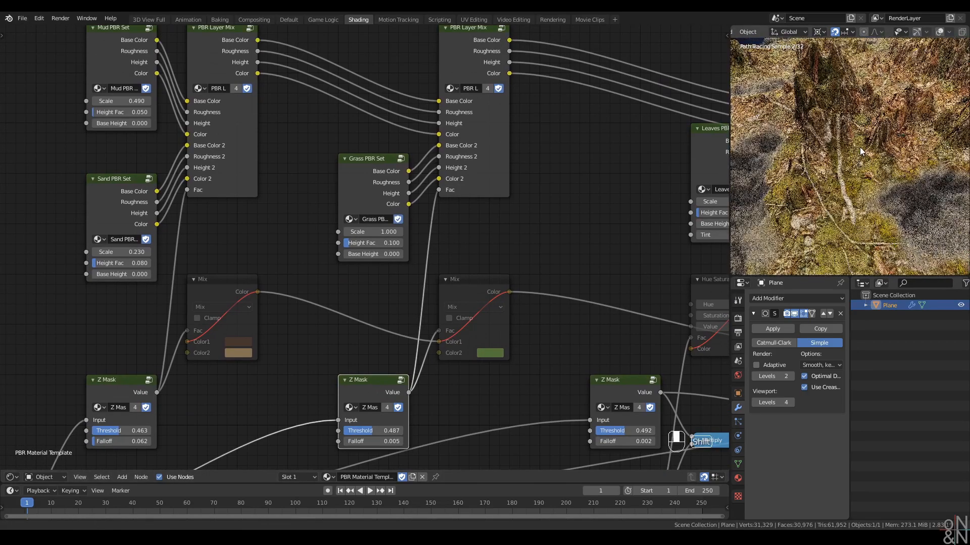
left_click_drag(377, 232, 361, 232, "shift")
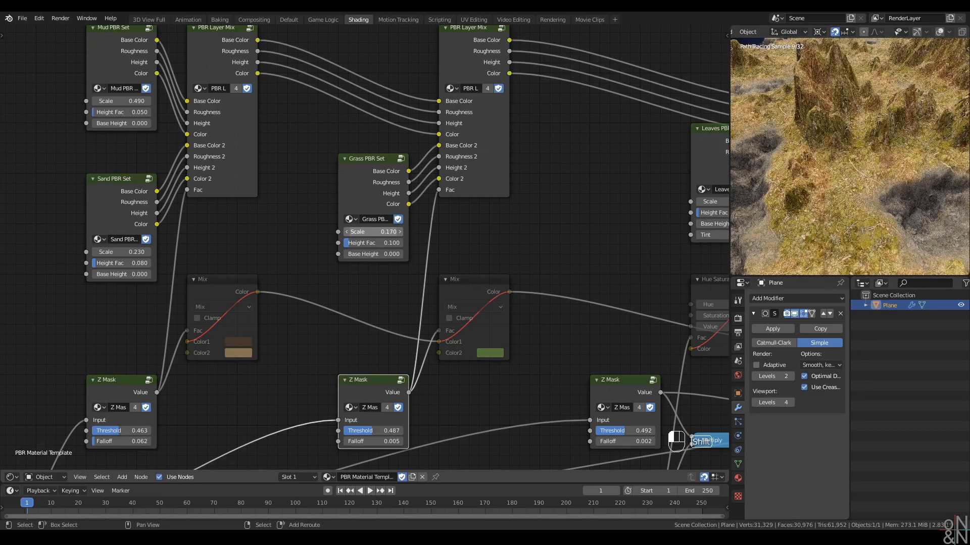
Set the Grass PBR Set's Scale to 0.200 while checking the grass detail across the terrain in the rendered view
mouse_move(858, 189)
middle_mouse_down()
mouse_move(934, 192)
mouse_move(841, 160)
mouse_move(833, 165)
mouse_move(837, 189)
mouse_move(860, 177)
middle_mouse_up()
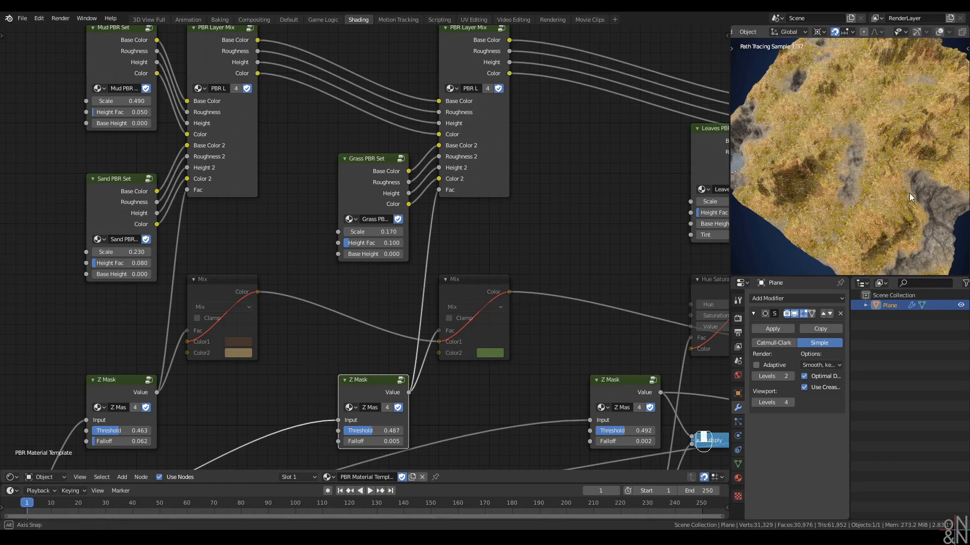
middle_click_drag(911, 197, 904, 202)
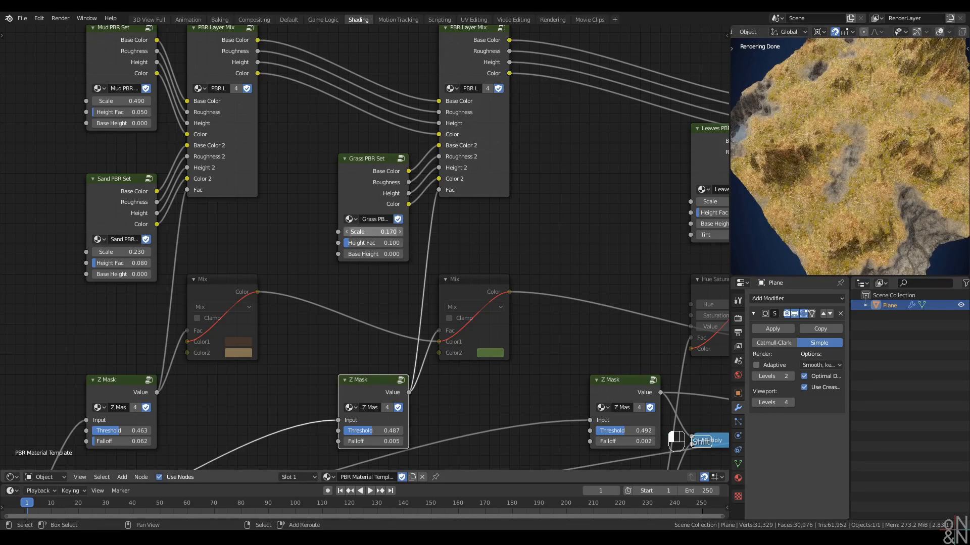
left_click_drag(374, 231, 389, 232, "shift")
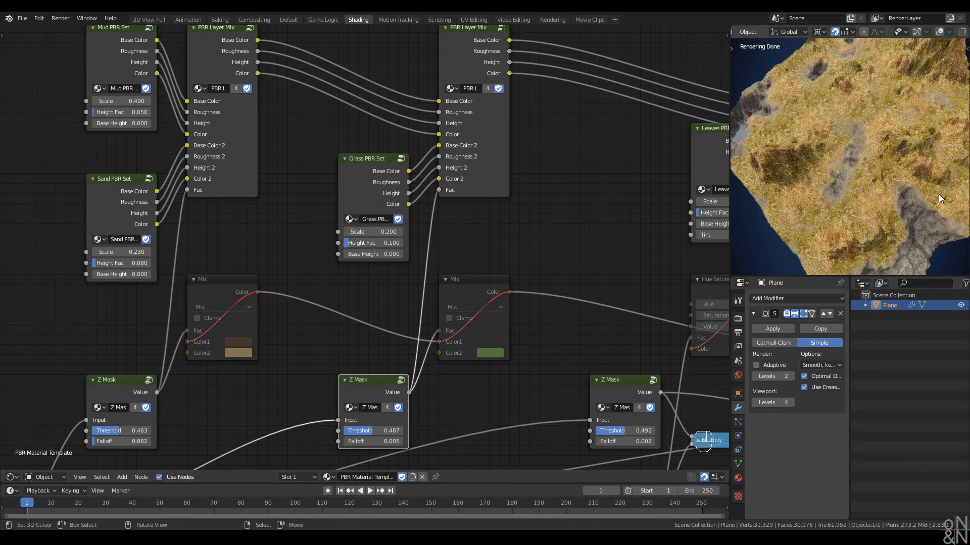
mouse_move(938, 194)
middle_mouse_down()
mouse_move(841, 199)
mouse_move(821, 150)
mouse_move(875, 189)
mouse_move(841, 178)
mouse_move(911, 161)
mouse_move(823, 176)
mouse_move(860, 184)
mouse_move(842, 172)
mouse_move(854, 170)
middle_mouse_up()
scroll(859, 184, "up", 2)
scroll(471, 233, "down", 3)
Connect the Multiply node's output to the Fac of the third PBR Layer Mix, which blends in the leaves layer
middle_click_drag(571, 215, 425, 209)
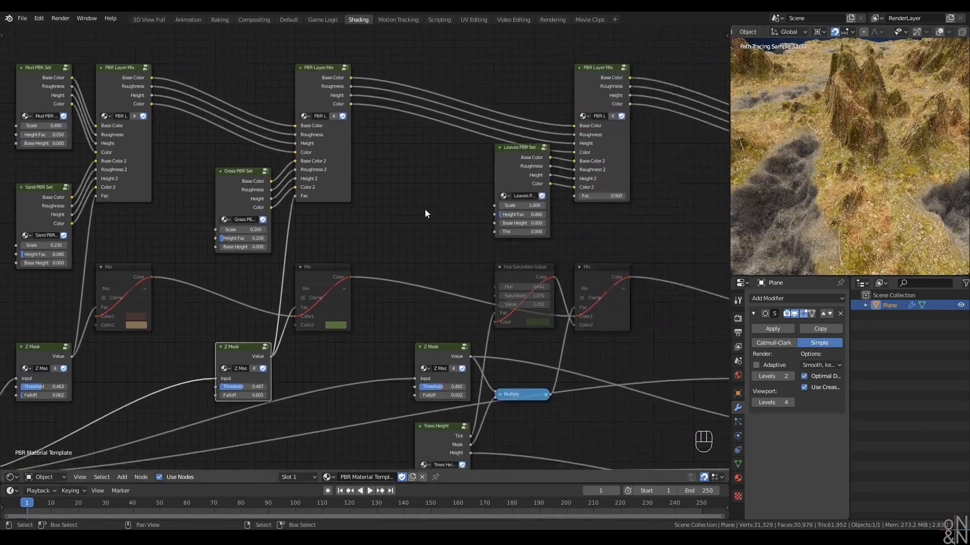
left_click(425, 209)
middle_click_drag(428, 264, 312, 216)
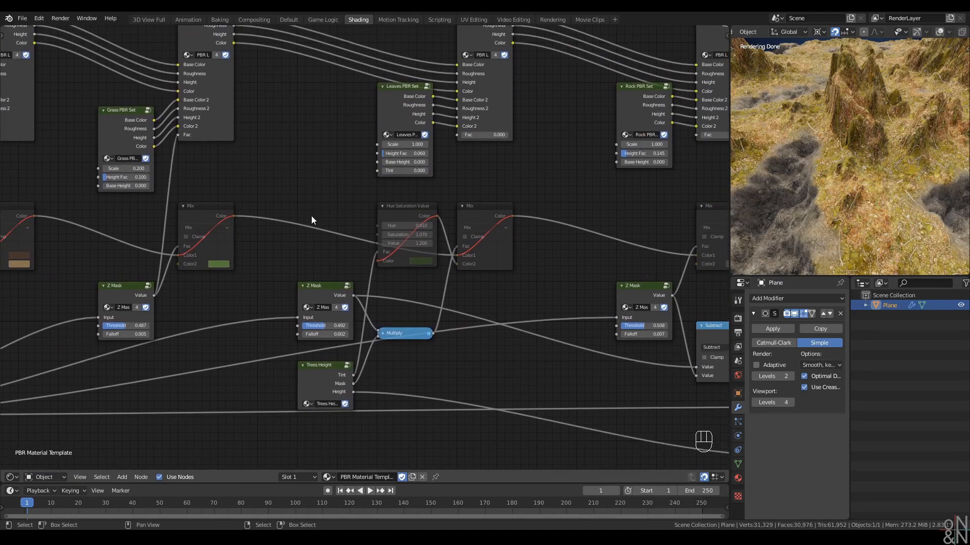
middle_click_drag(397, 313, 375, 342)
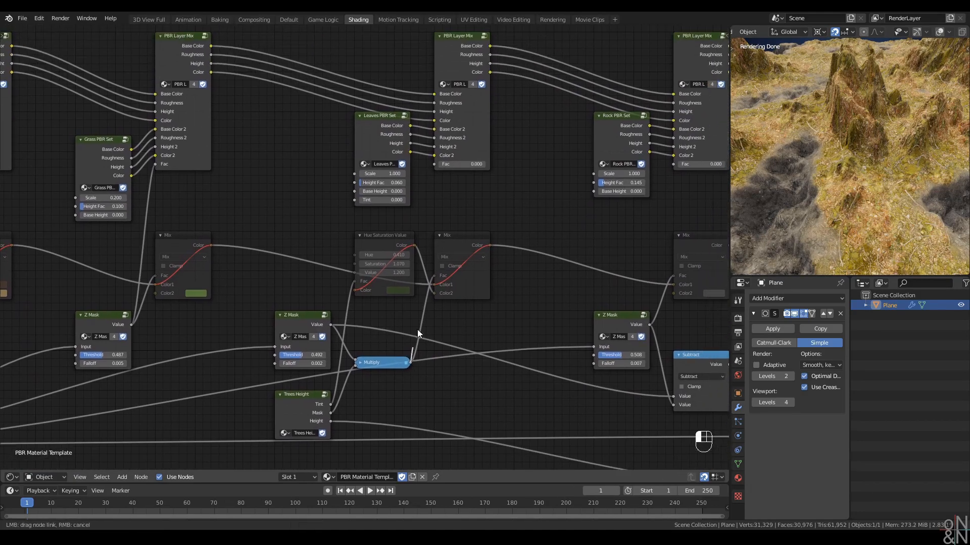
left_click_drag(440, 163, 440, 163)
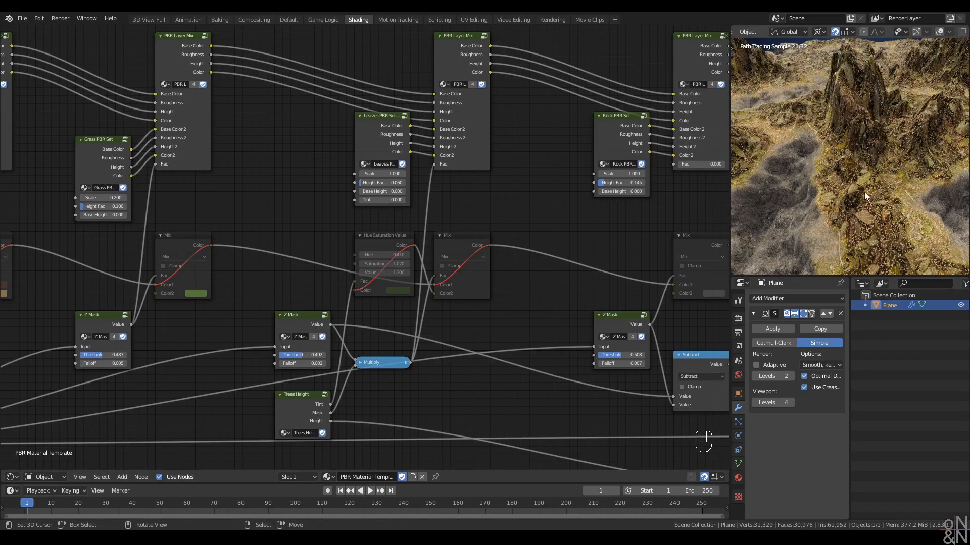
Set the subdivision modifier's viewport levels to 5 and enable adaptive subdivision to inspect the leaves displacement up close
mouse_move(858, 164)
middle_mouse_down("ctrl")
mouse_move(859, 176)
mouse_move(857, 160)
mouse_move(850, 166)
mouse_move(856, 156)
mouse_move(870, 163)
middle_mouse_up("ctrl")
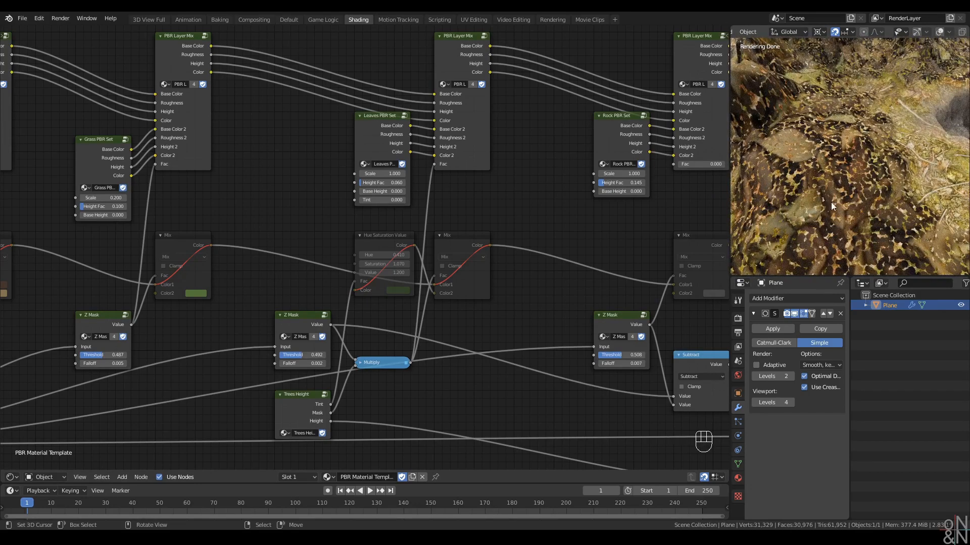
left_click(792, 402)
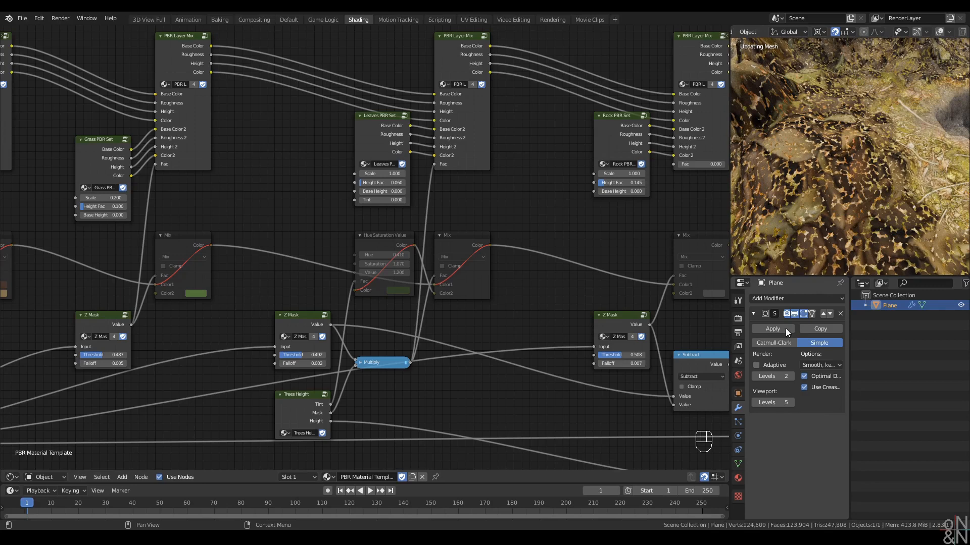
left_click(757, 365)
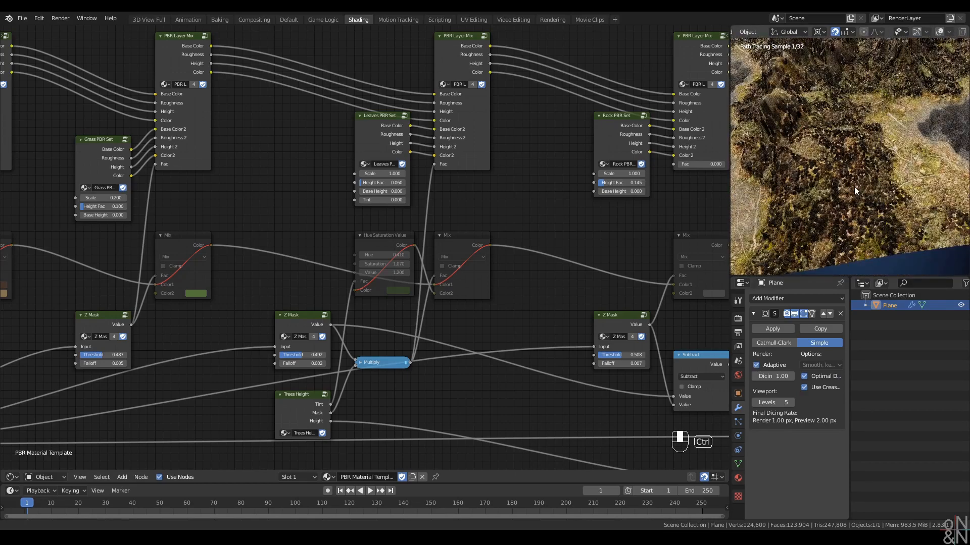
In the Leaves PBR Set group, shift the Hue Saturation Value and Multiply nodes 300 units along X, away from the image textures
left_click(380, 129)
key("Tab")
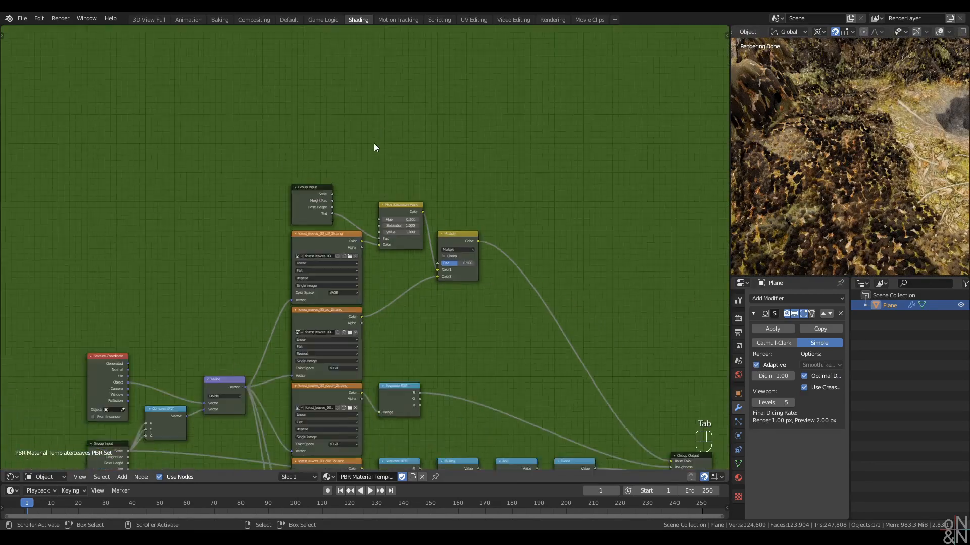
scroll(373, 143, "up", 4)
left_click_drag(447, 275, 454, 283)
key("g")
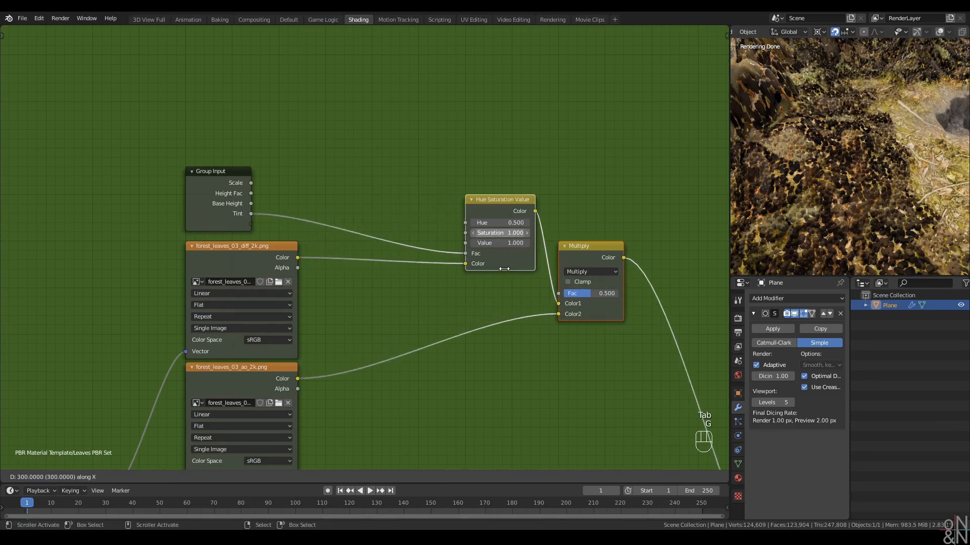
left_click(501, 232)
left_click(389, 172)
middle_click_drag(417, 182, 432, 142)
scroll(431, 142, "up", 2)
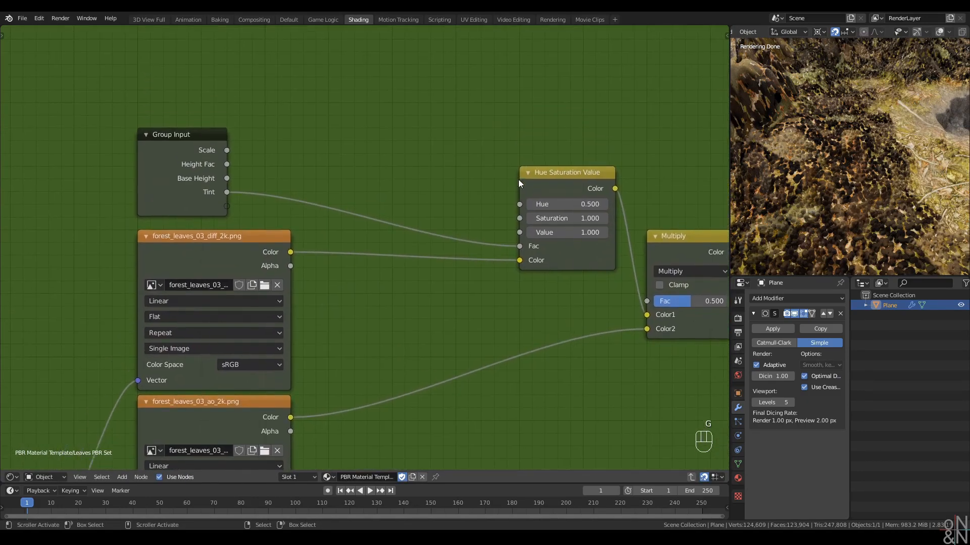
Duplicate the Hue Saturation Value node and insert the copy between the forest_leaves_03_diff_2k.png texture and the original node
left_click(586, 183)
key("shift+d")
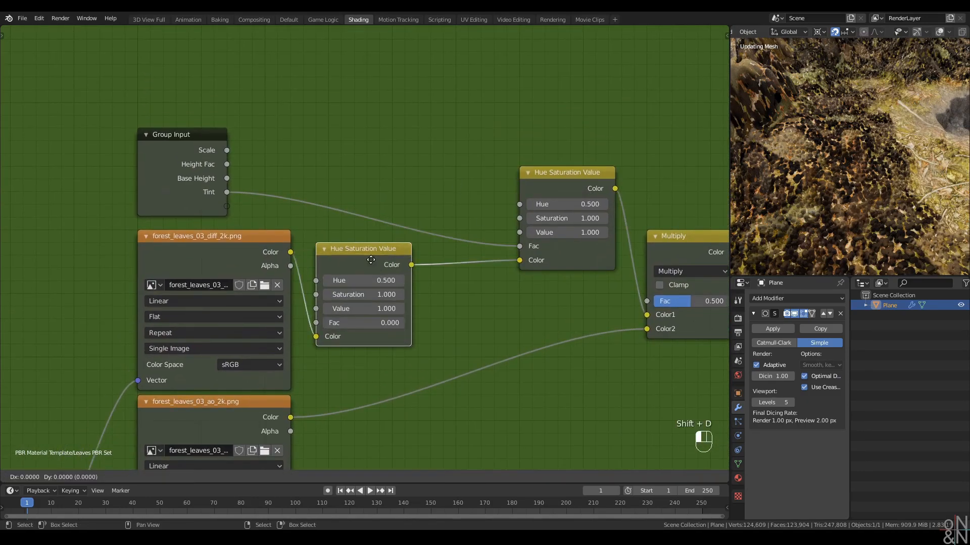
left_click(399, 249)
middle_click_drag(483, 320, 438, 273)
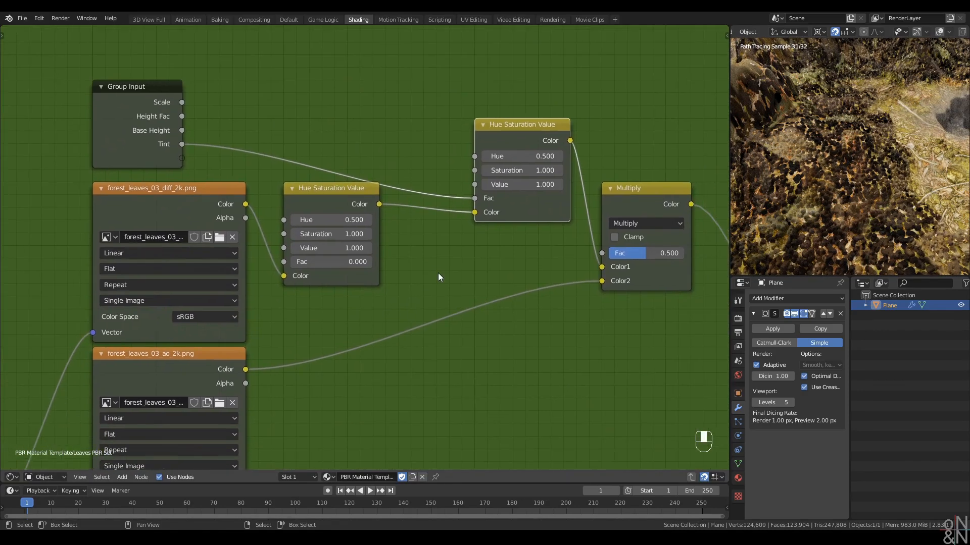
Set the duplicated Hue Saturation Value node's Fac to 1.000 and Value to 2.000, checking the leaves' brightness
type("1")
key("Return")
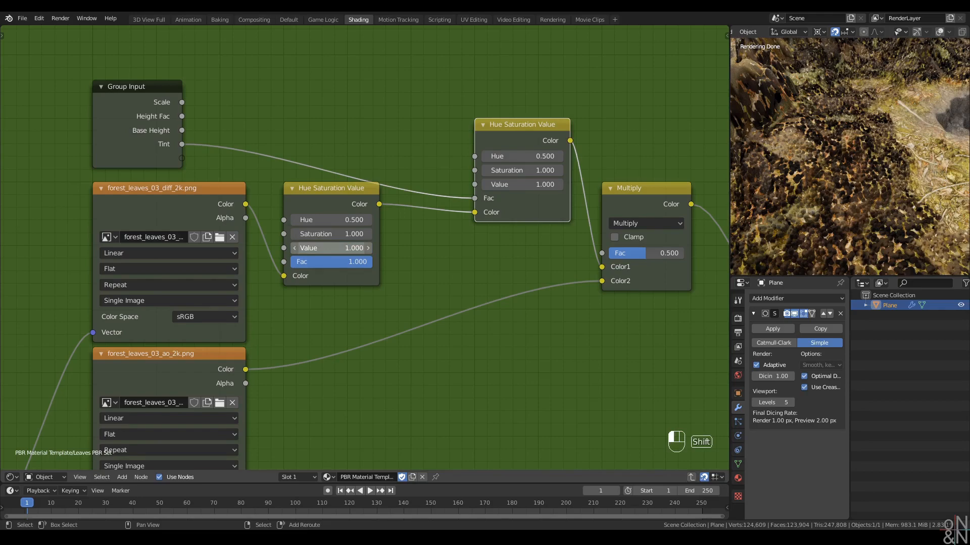
left_click_drag(331, 248, 472, 248, "shift")
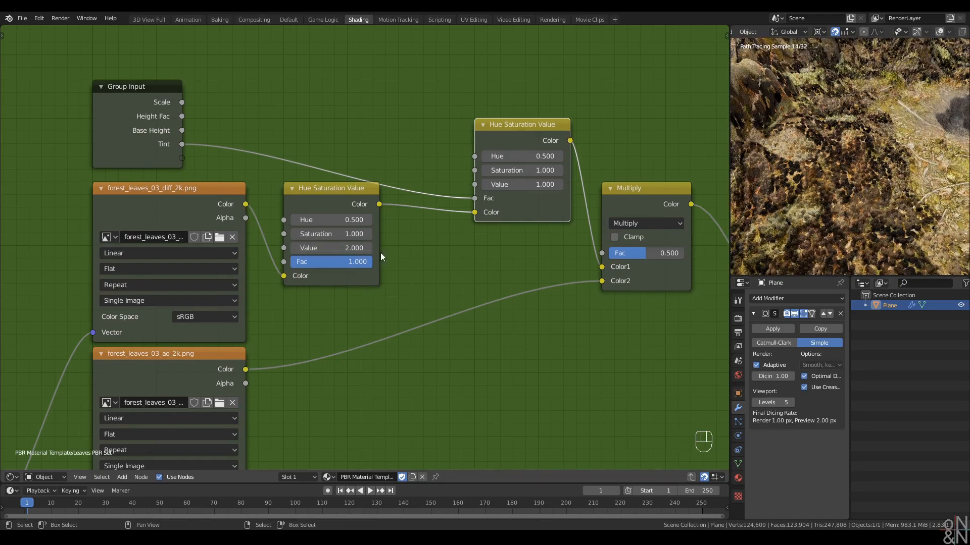
scroll(877, 228, "down", 6)
scroll(841, 178, "up", 8)
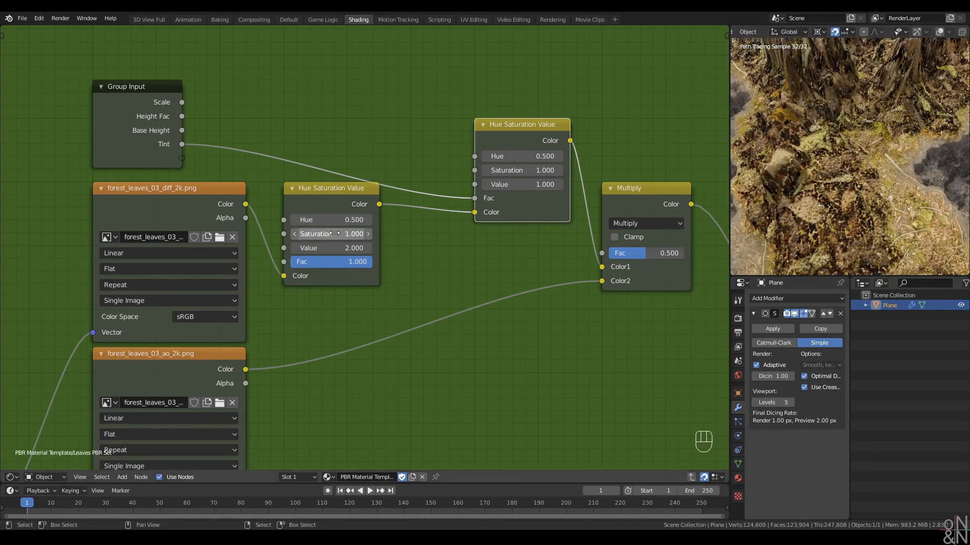
Set the duplicated node's Saturation to 1.420 and Hue to 0.560, checking the leaf colour across the terrain
mouse_move(331, 234)
left_mouse_down("shift")
mouse_move(343, 234)
mouse_move(337, 220)
left_mouse_up("shift")
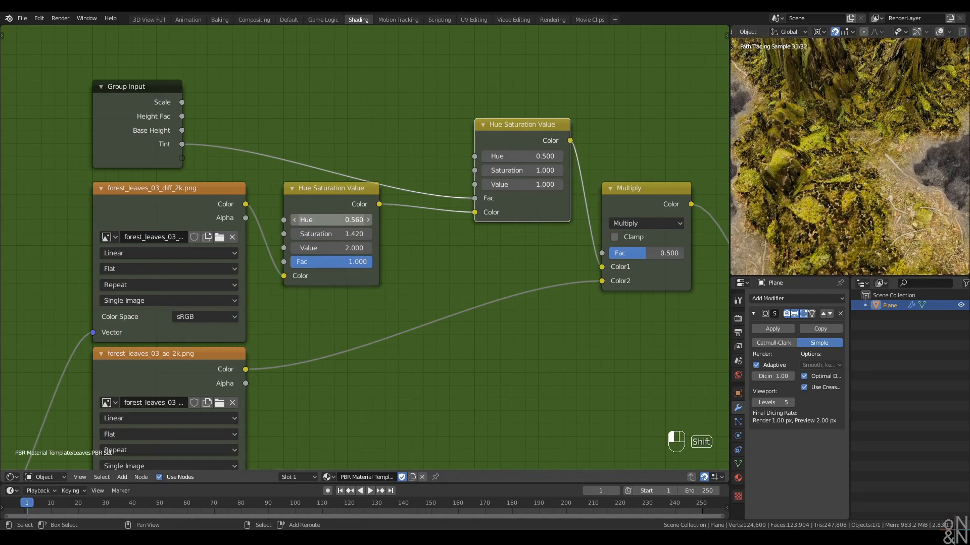
scroll(866, 180, "down", 6)
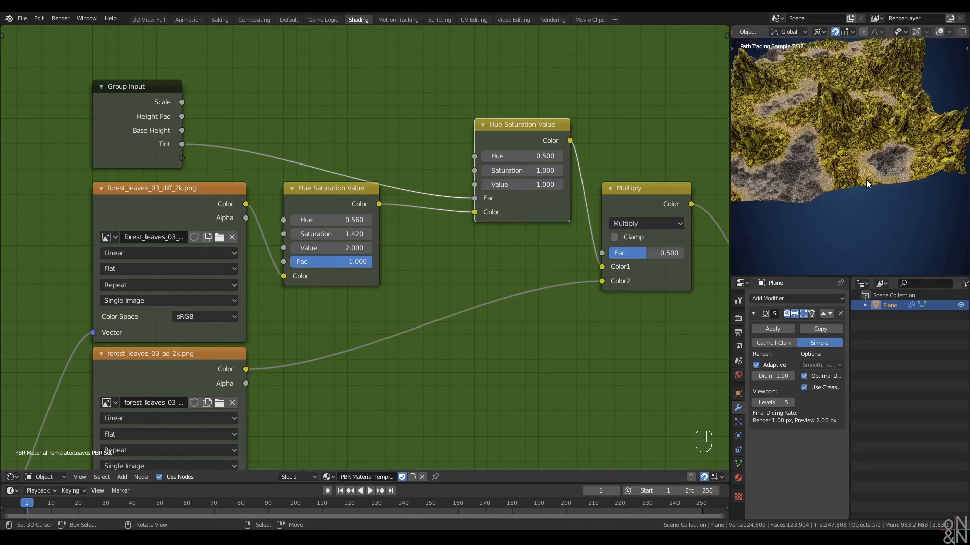
scroll(851, 145, "up", 4)
scroll(853, 147, "up", 3)
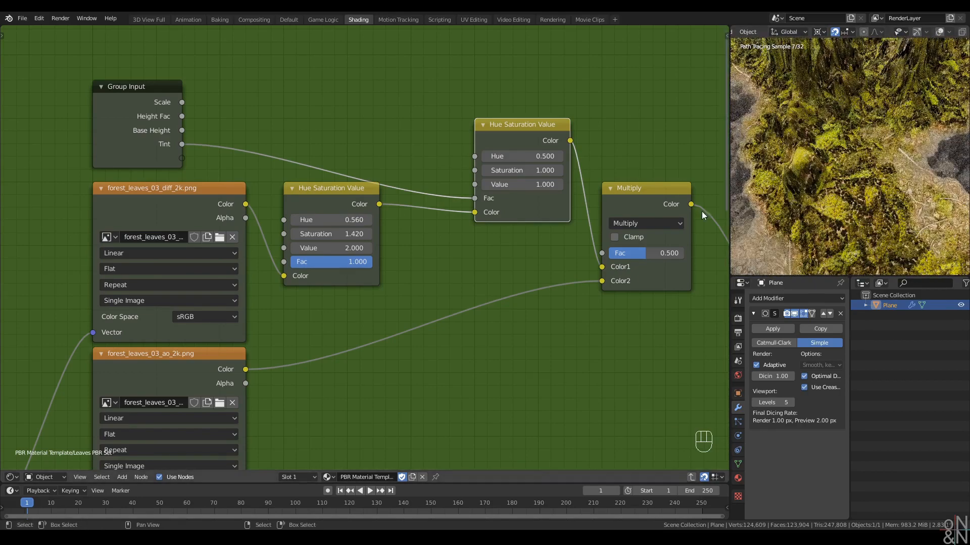
Return to the main material and set the Leaves PBR Set's Scale to 0.050, checking the leaf detail in the rendered view
key("ctrl+Tab")
scroll(337, 205, "down", 4)
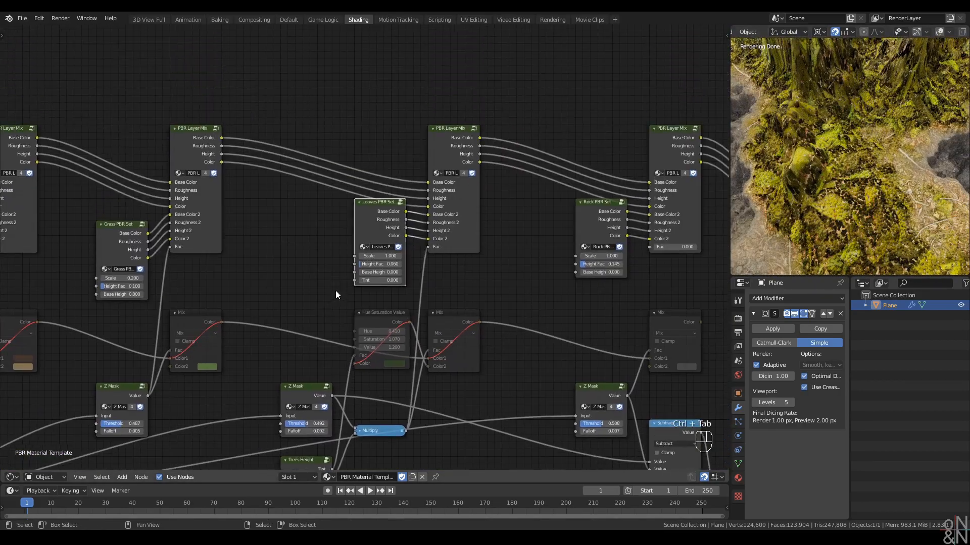
scroll(404, 291, "up", 3)
key("alt+a")
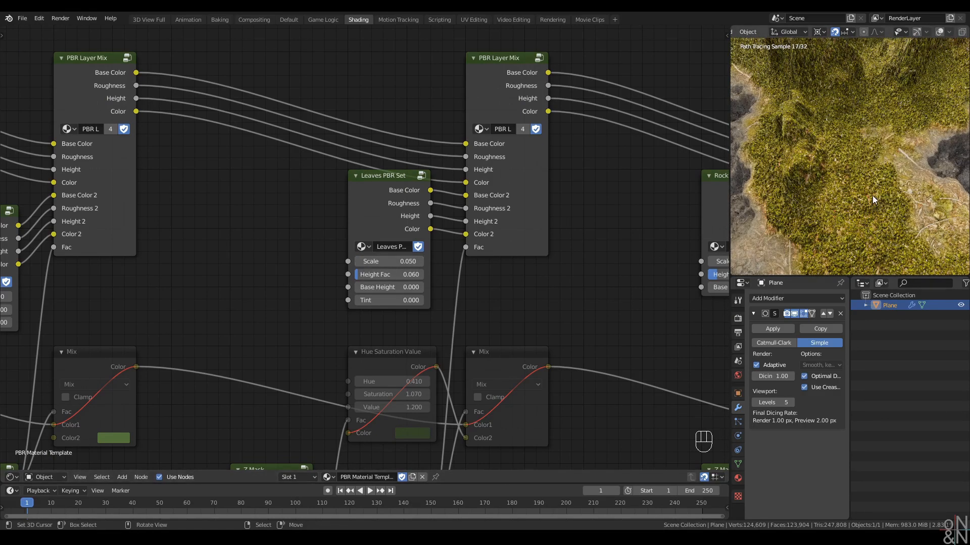
middle_click_drag(837, 217, 840, 189)
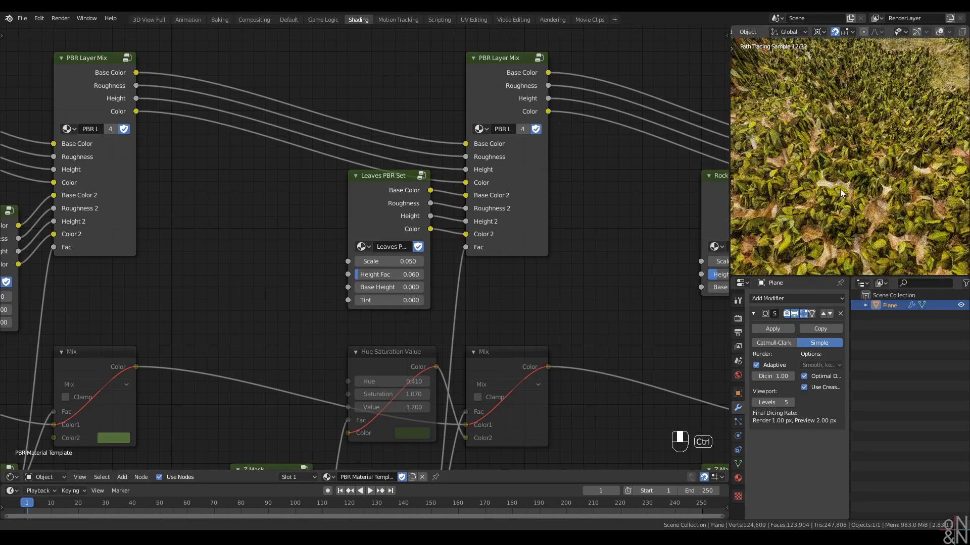
scroll(840, 192, "up", 2)
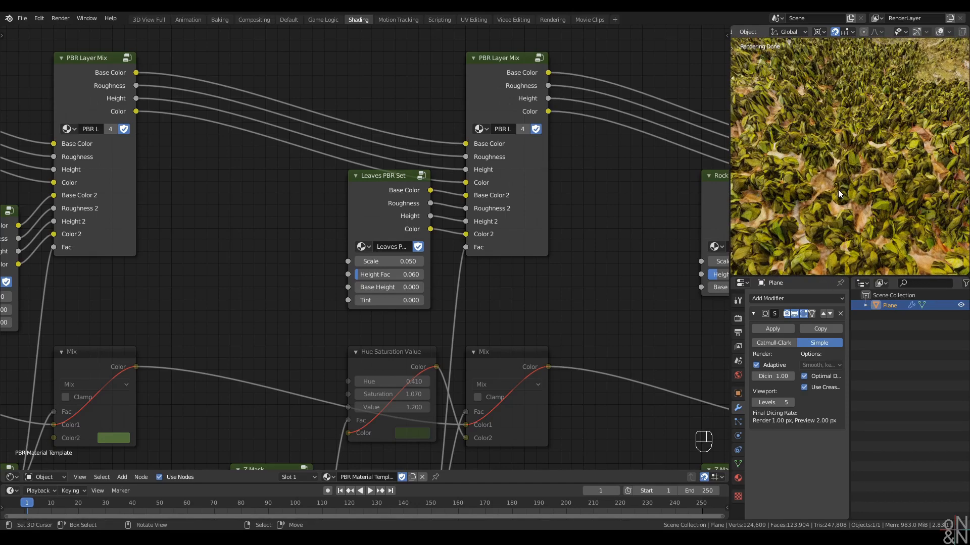
scroll(841, 171, "down", 5)
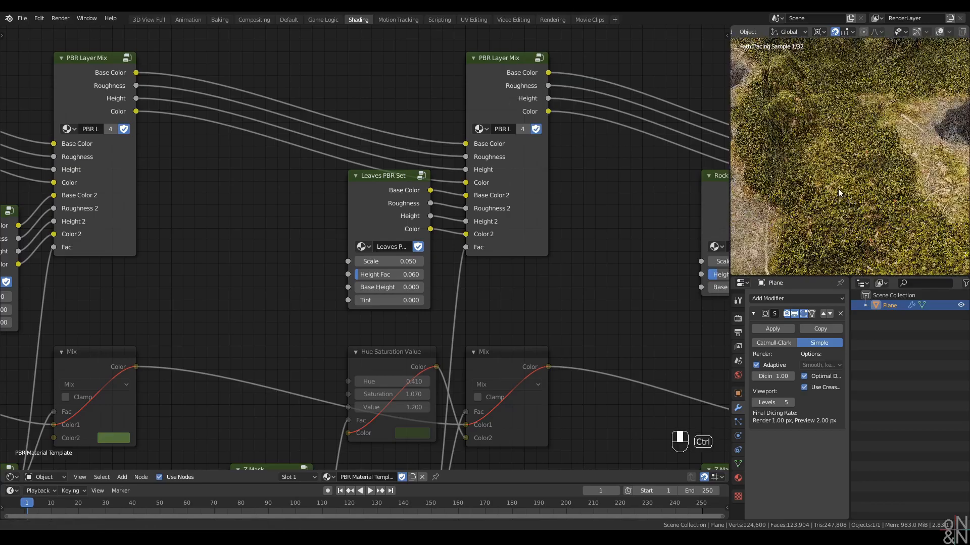
middle_click_drag(839, 160, 843, 180)
scroll(842, 171, "up", 4)
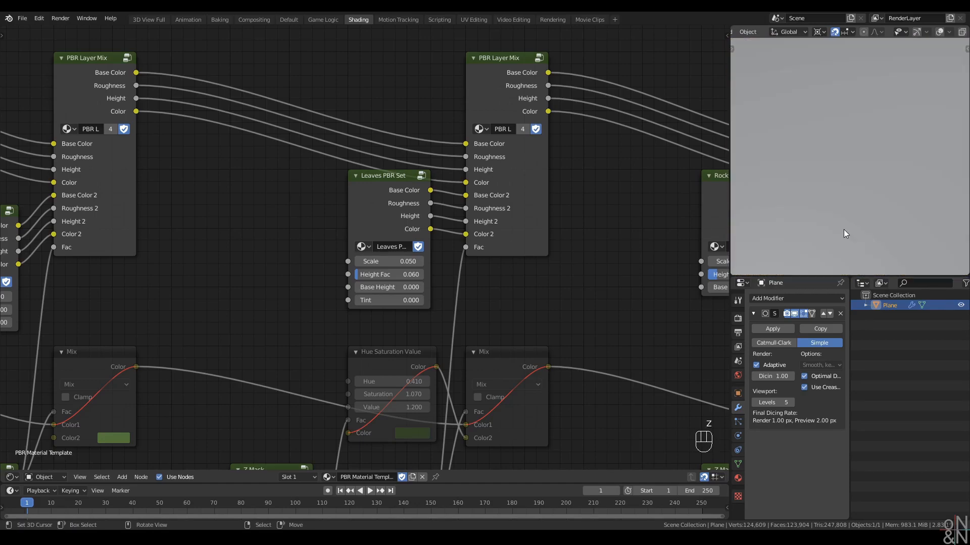
key("z")
left_click(846, 59)
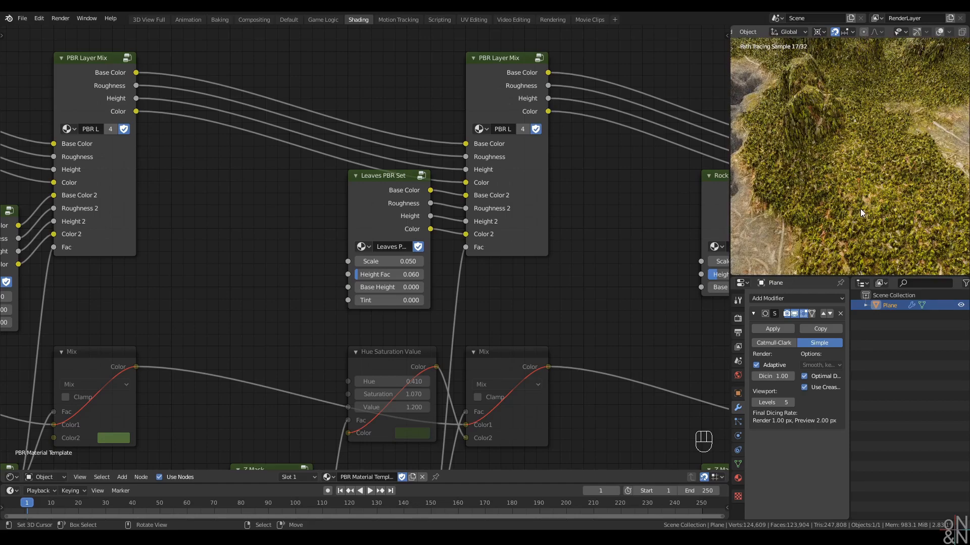
Connect the rock layer's Z Mask Value to the fourth PBR Layer Mix's Fac and check the rocky peaks
middle_click_drag(859, 208, 855, 205)
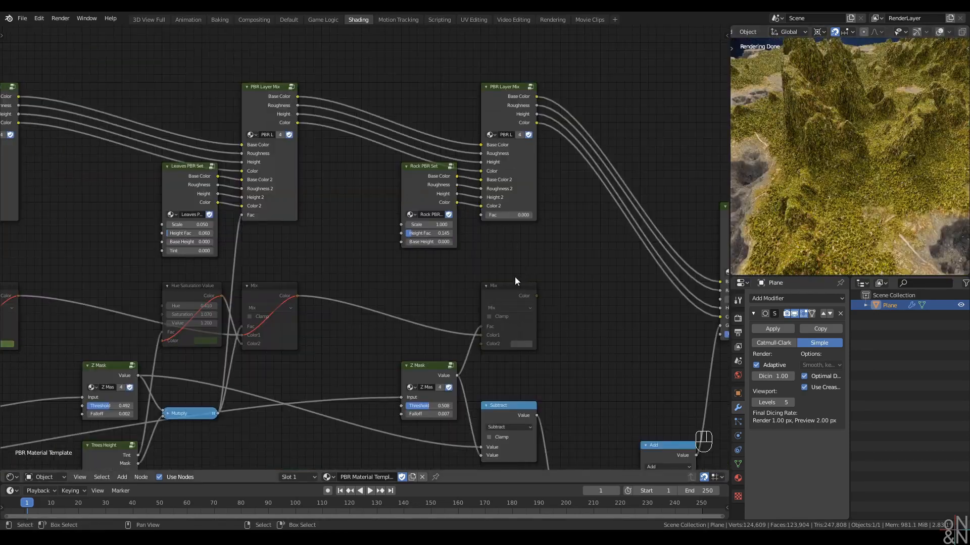
left_click_drag(457, 375, 480, 215)
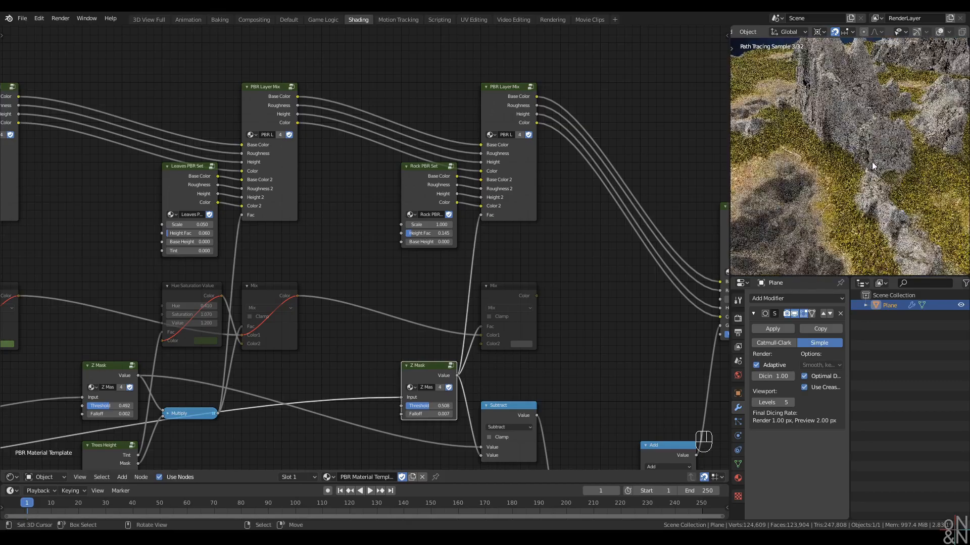
middle_click_drag(898, 122, 853, 144)
scroll(853, 143, "down", 4)
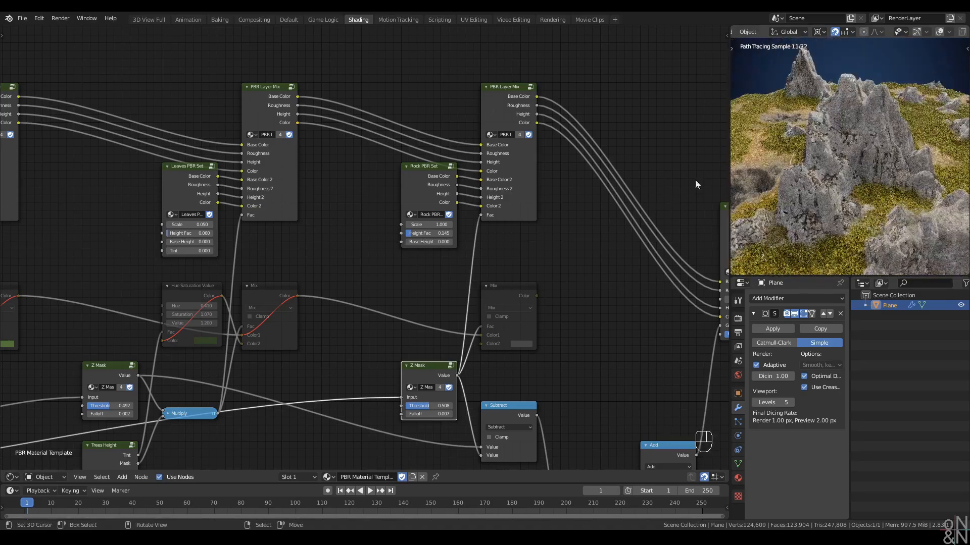
Set the Rock PBR Set's Scale to 0.600 and check the rock detail in the rendered view
middle_click_drag(286, 259, 445, 209)
middle_click_drag(203, 241, 29, 284)
scroll(467, 257, "up", 4)
left_click_drag(406, 205, 386, 205, "shift")
mouse_move(828, 141)
middle_mouse_down()
mouse_move(838, 187)
mouse_move(809, 153)
mouse_move(814, 167)
mouse_move(848, 168)
mouse_move(865, 195)
mouse_move(835, 165)
mouse_move(836, 180)
mouse_move(840, 154)
mouse_move(840, 179)
mouse_move(769, 192)
middle_mouse_up()
scroll(838, 177, "up", 4)
scroll(843, 179, "down", 4)
key("z")
key("z")
scroll(870, 179, "down", 2)
scroll(852, 178, "down", 4)
scroll(851, 178, "up", 2)
Turn off adaptive subdivision with viewport levels at 4, and set the Water Mix's Water Level to 0.482
middle_click_drag(626, 275, 425, 319)
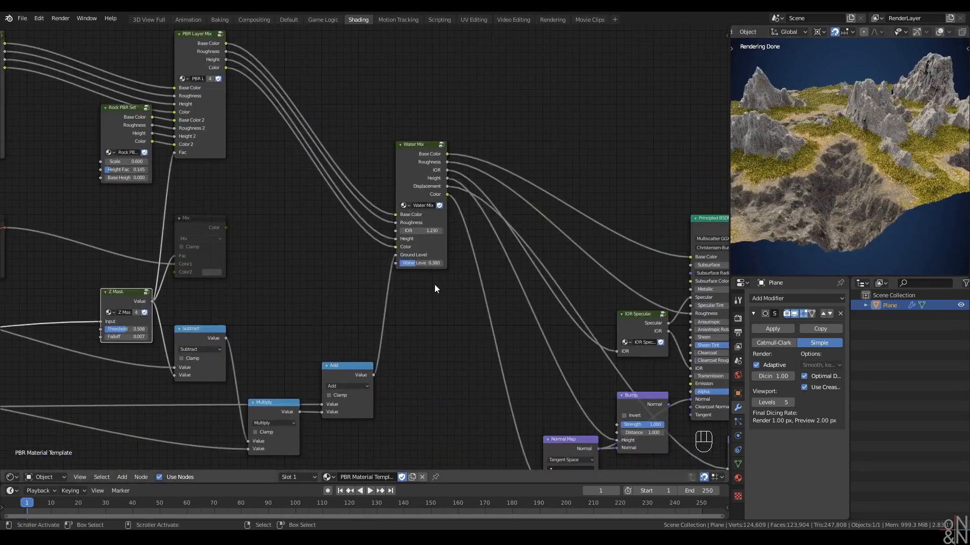
scroll(435, 284, "up", 2)
left_click(755, 402)
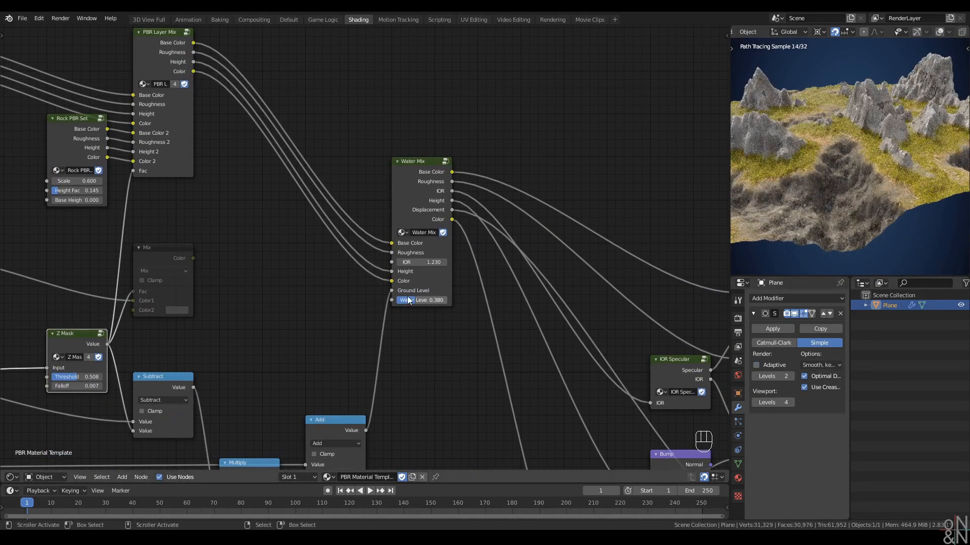
left_click_drag(421, 300, 465, 300, "shift")
middle_click_drag(925, 123, 864, 187)
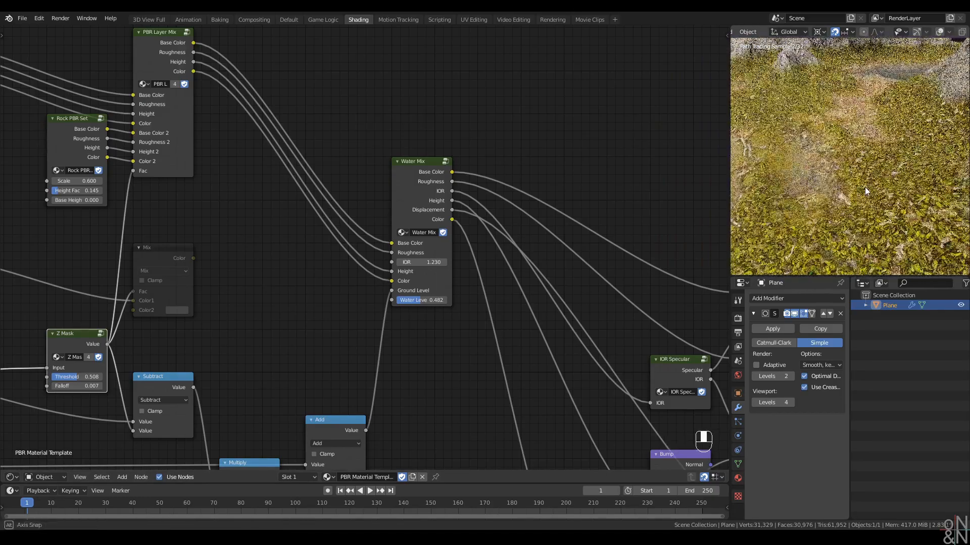
Connect the Tint output of Trees Height to the Leaves PBR Set's Tint input
middle_click_drag(141, 242, 491, 243)
scroll(491, 244, "down", 1)
left_click(396, 234)
middle_click_drag(396, 260, 611, 189)
middle_click_drag(335, 171, 340, 195)
scroll(341, 195, "up", 1)
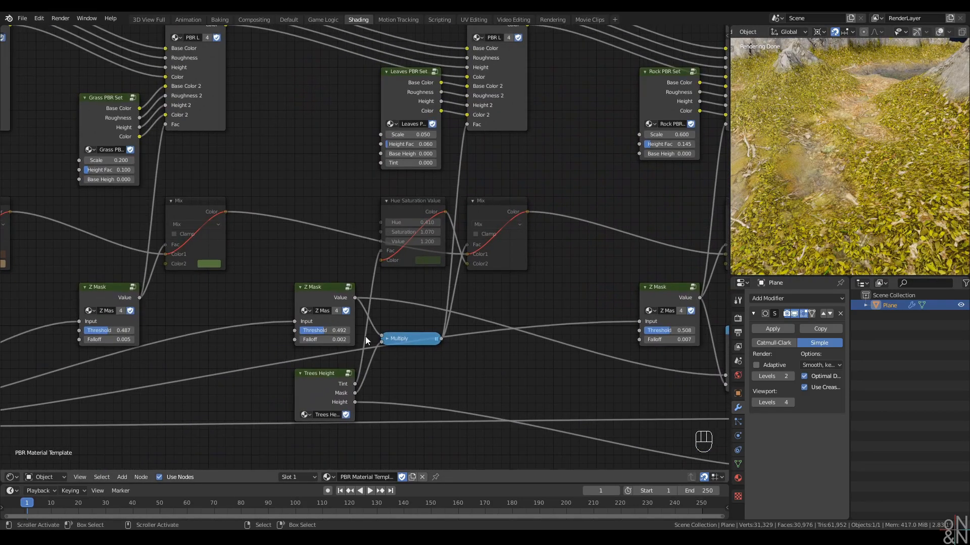
left_click_drag(355, 384, 380, 162)
Open the Leaves PBR Set group for editing at the Hue Saturation Value node driven by Tint
left_click(435, 92)
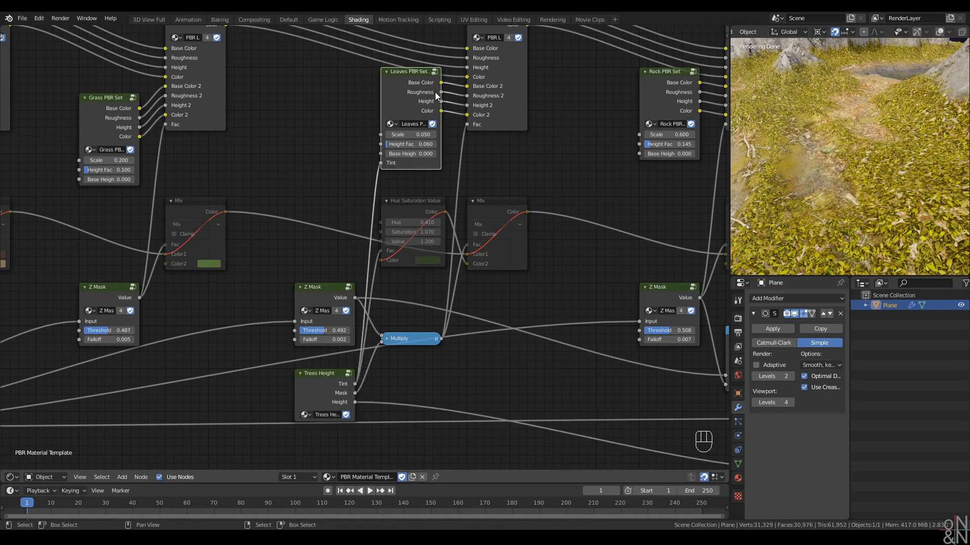
key("Tab")
left_click(452, 165)
scroll(459, 198, "up", 2)
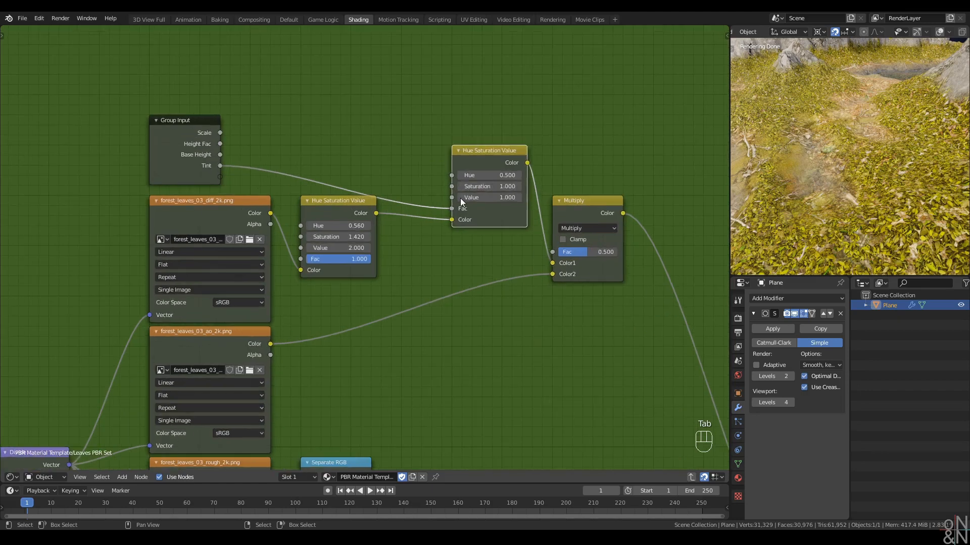
key("g")
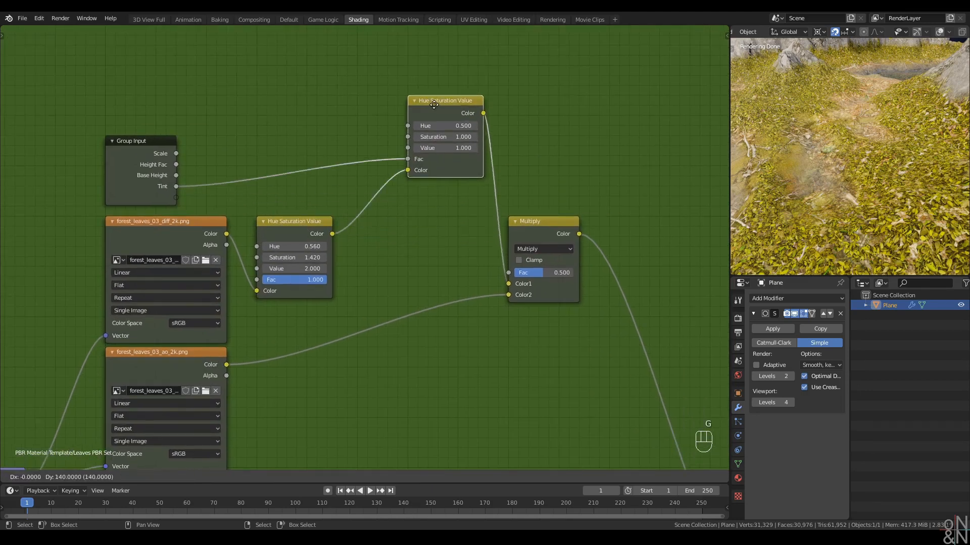
right_click(434, 96)
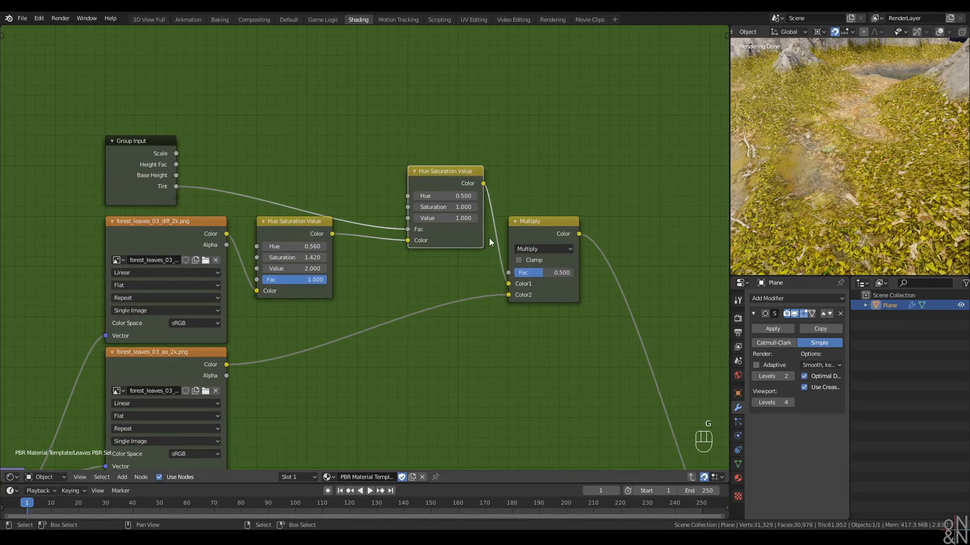
Set the Tint-driven Hue Saturation Value node to Hue 0.460, Saturation 1.180 and Value 1.080, judging the leaves in the rendered view
mouse_move(859, 190)
middle_mouse_down()
mouse_move(854, 220)
mouse_move(835, 175)
middle_mouse_up()
middle_click_drag(835, 180, 855, 170, "shift")
middle_click_drag(565, 162, 551, 163)
scroll(550, 163, "up", 1)
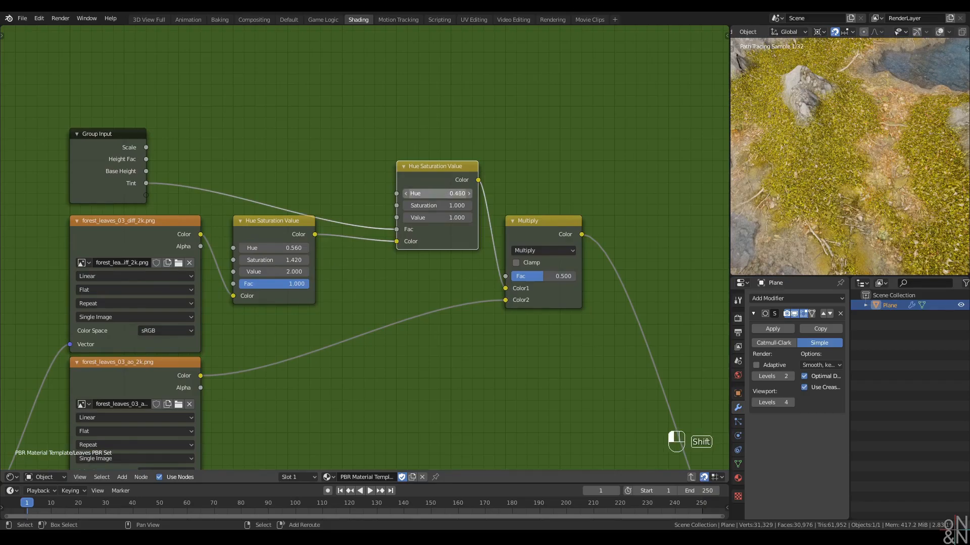
left_click_drag(437, 193, 423, 194, "shift")
middle_click_drag(828, 199, 841, 177, "ctrl")
left_click_drag(438, 218, 482, 206, "shift")
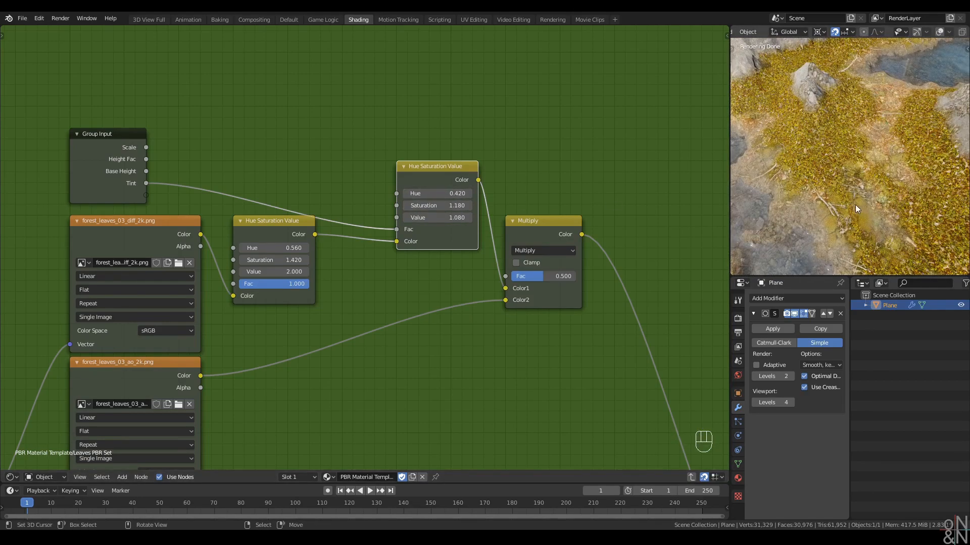
middle_click_drag(856, 205, 845, 191, "ctrl")
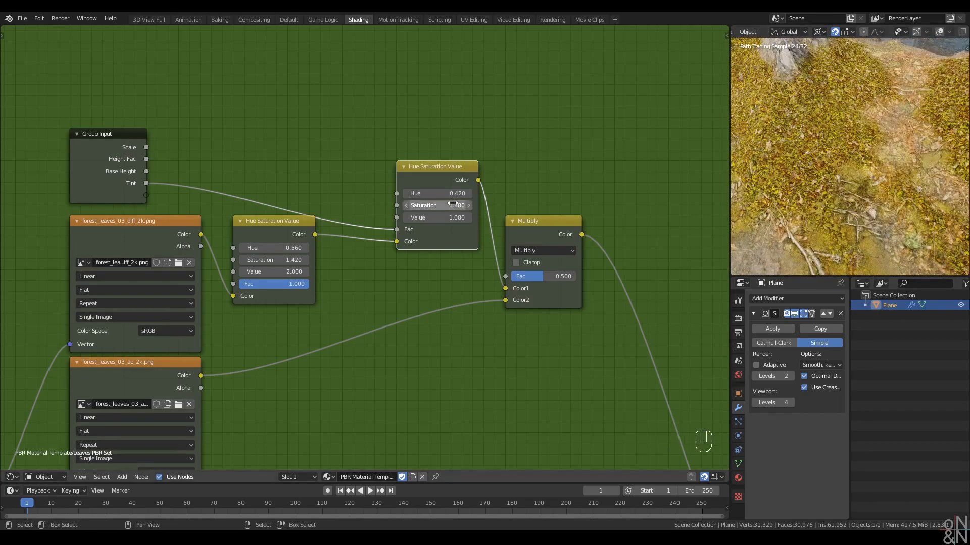
mouse_move(437, 193)
left_mouse_down("shift")
mouse_move(489, 194)
mouse_move(444, 193)
left_mouse_up("shift")
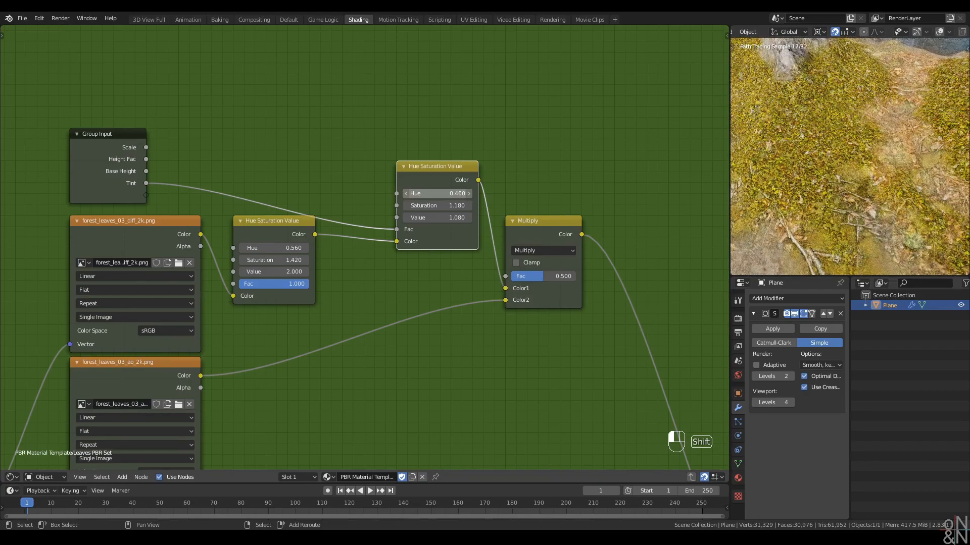
Turn on adaptive subdivision with viewport levels at 5 and check the leaves and rock peak up close
scroll(847, 184, "down", 5)
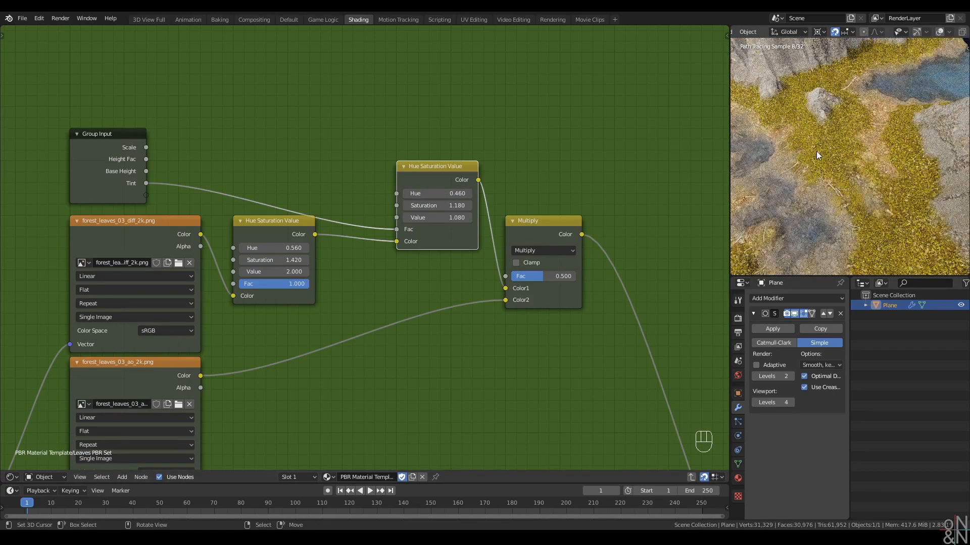
middle_click_drag(816, 150, 850, 178, "shift")
key("alt+q")
key("alt+q")
scroll(851, 182, "down", 5)
scroll(850, 181, "up", 3)
left_click(756, 366)
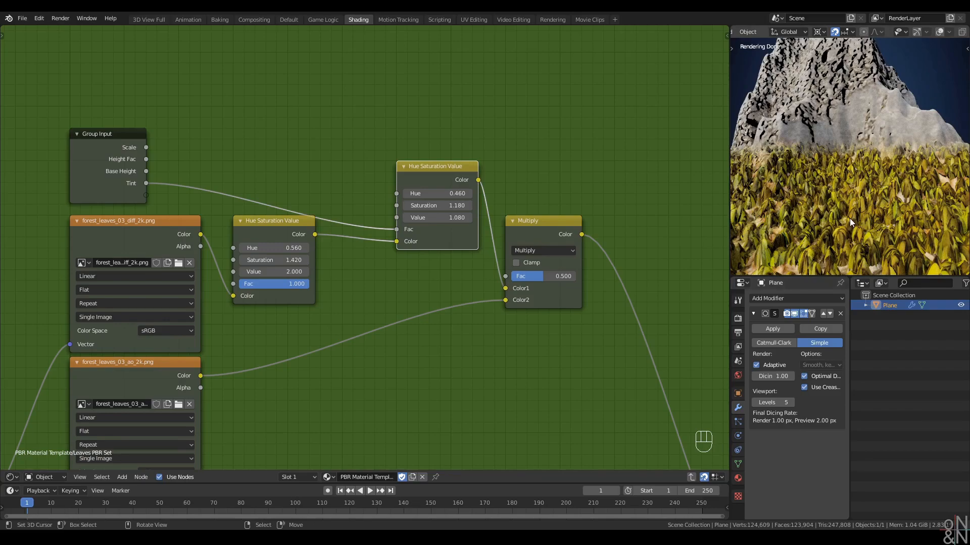
middle_click_drag(850, 218, 853, 210)
Return to the main material and open the Rock PBR Set group for editing
key("ctrl+Tab")
scroll(383, 259, "up", 5)
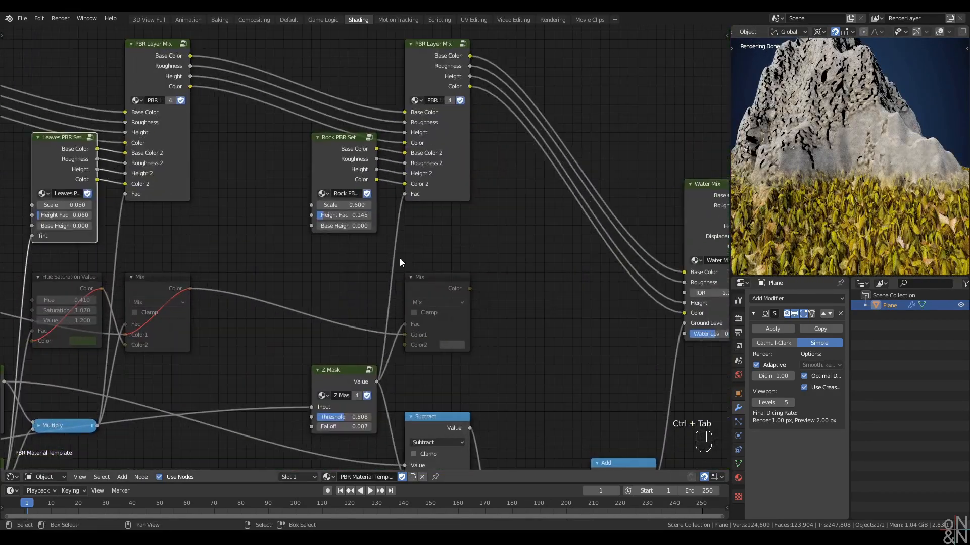
middle_click_drag(358, 263, 318, 265)
left_click_drag(311, 214, 273, 214, "shift")
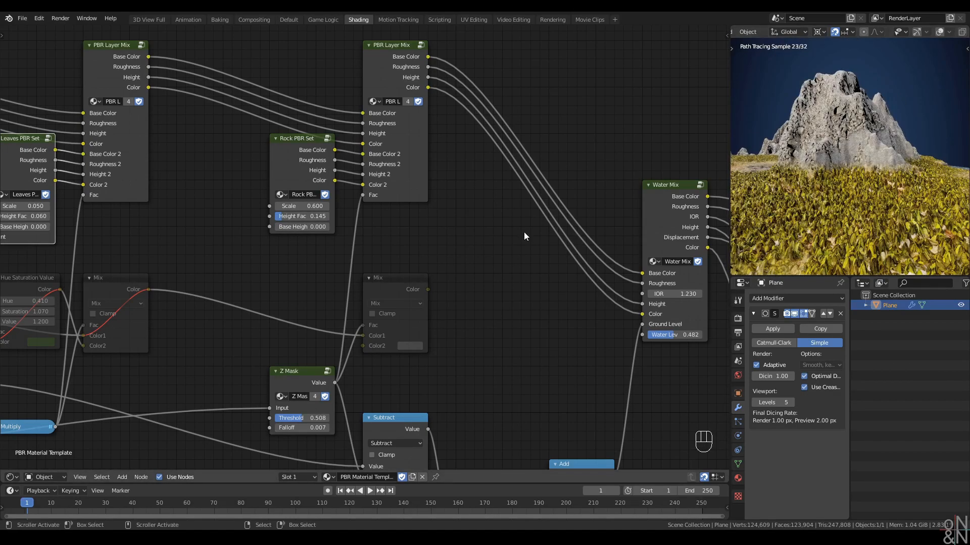
left_click(392, 73)
key("Tab")
key("Tab")
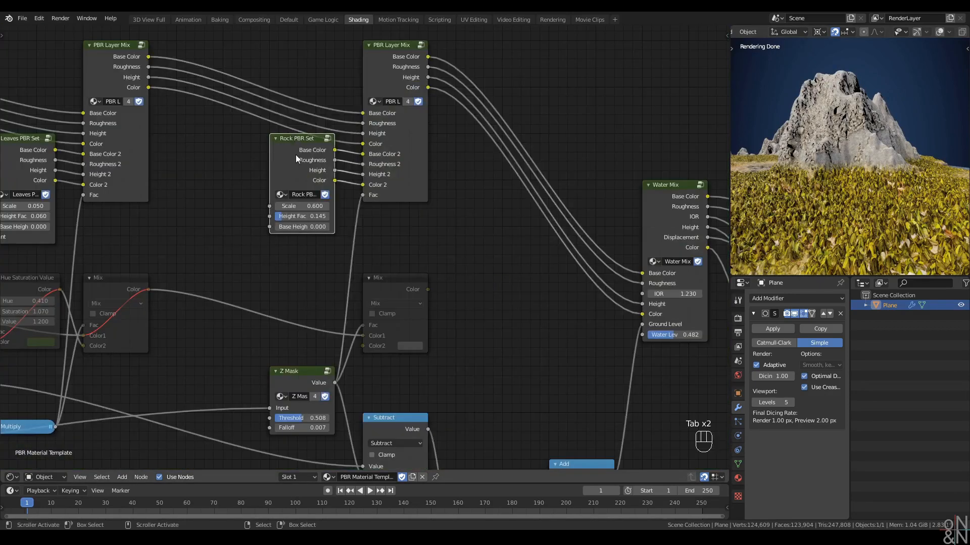
left_click(296, 154)
key("Tab")
scroll(415, 388, "up", 3)
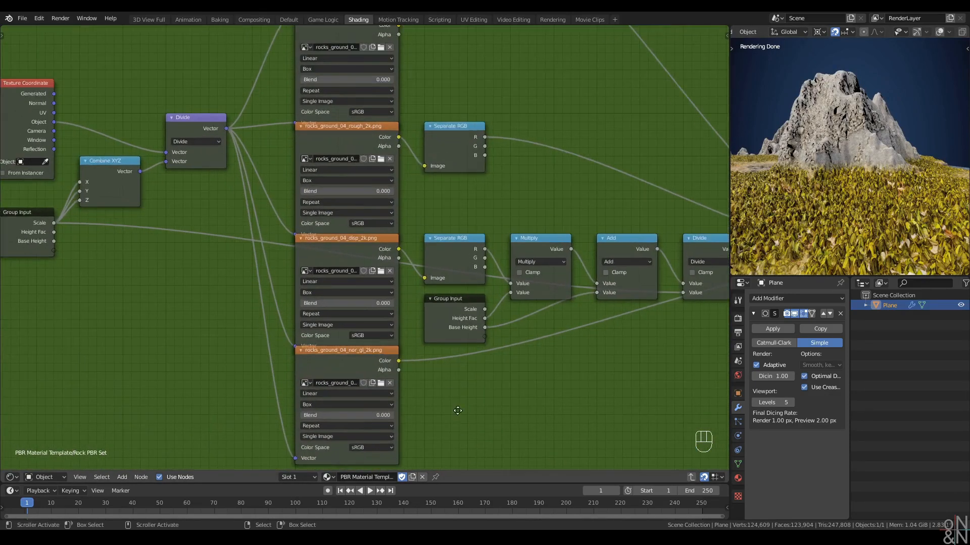
Set the rock normal, displacement and roughness textures' colour space to Non-Color and leave the group
left_click(361, 370)
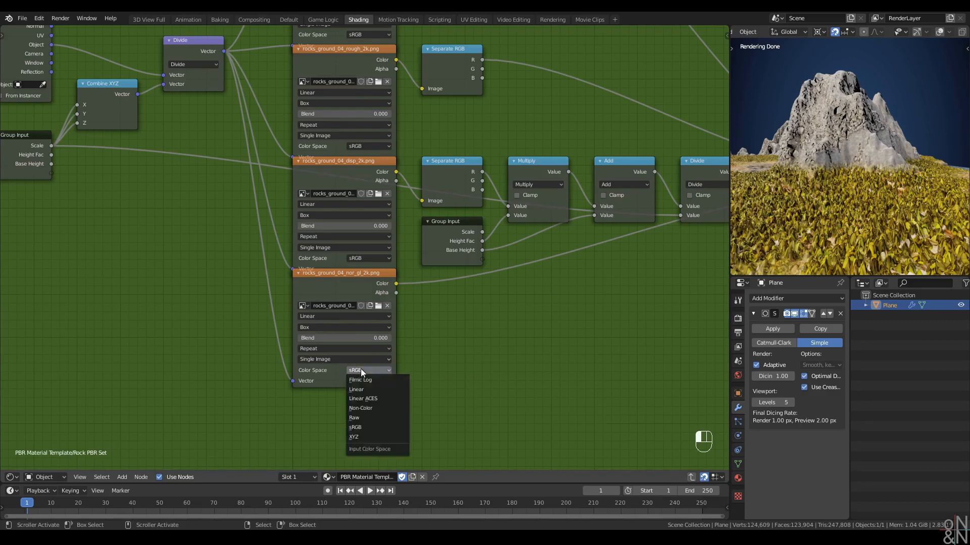
left_click(361, 408)
left_click(363, 259)
left_click(363, 296)
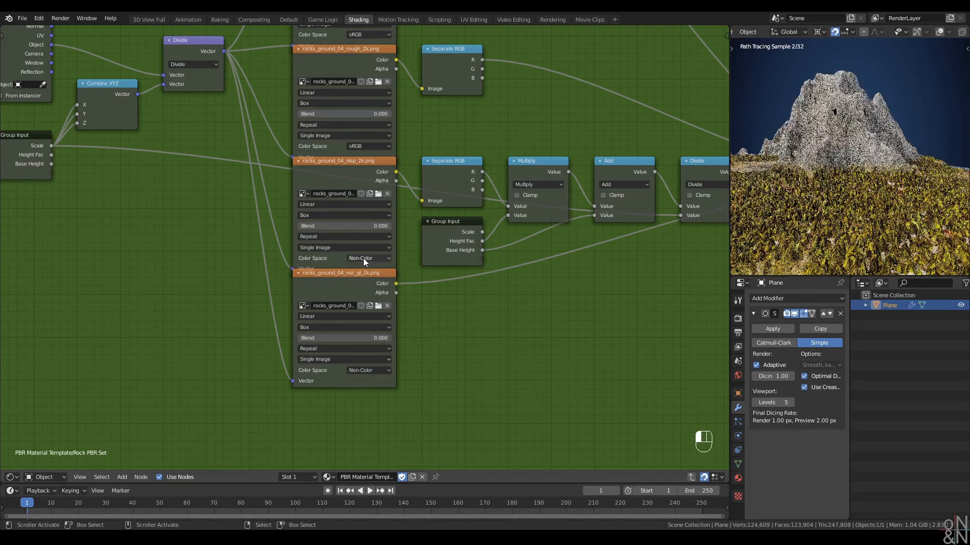
left_click(364, 146)
left_click(364, 184)
key("ctrl+Tab")
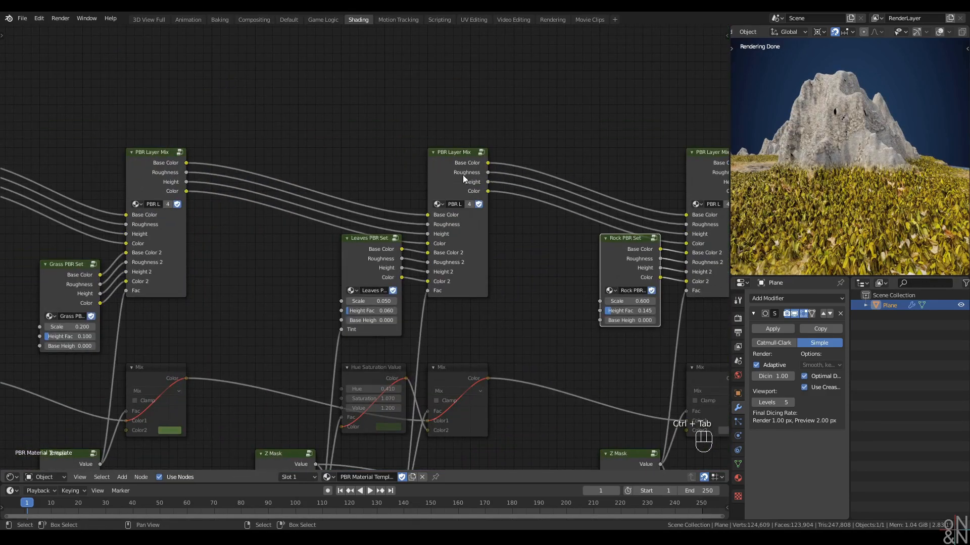
In the Leaves PBR Set, set the normal and displacement textures' colour space to Non-Color and leave the group
key("Tab")
key("Tab")
scroll(418, 341, "down", 1)
left_click(382, 249)
key("Tab")
middle_click_drag(388, 248, 457, 70)
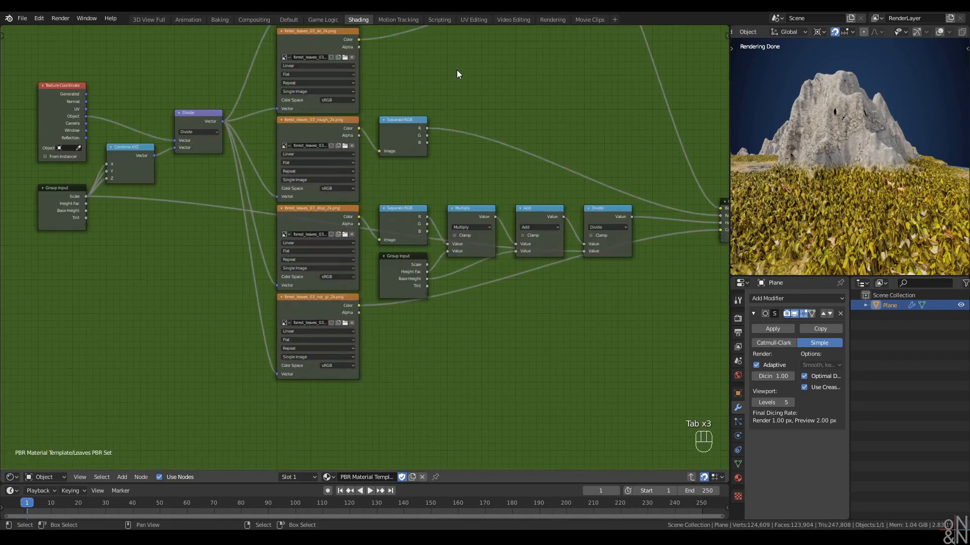
scroll(334, 386, "up", 2)
left_click(325, 407)
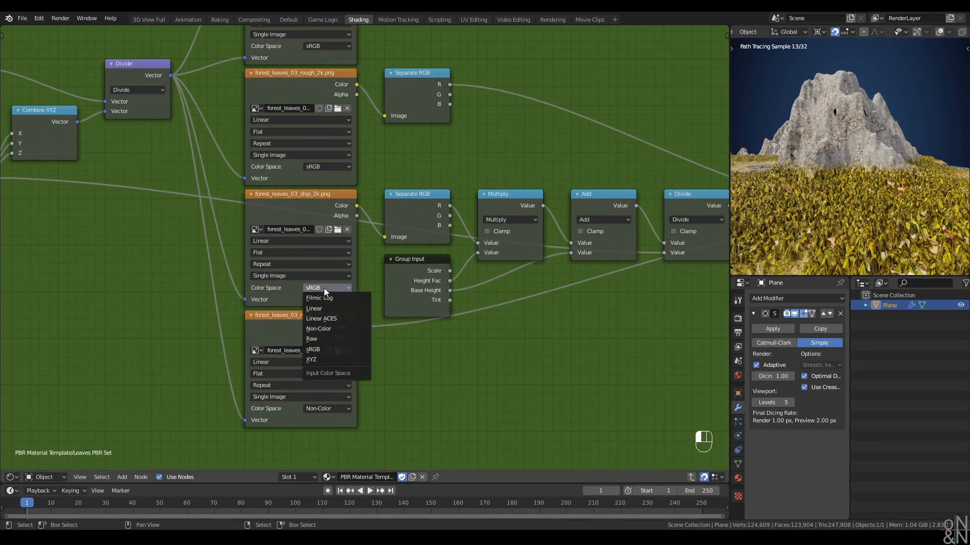
left_click(324, 328)
key("ctrl+Tab")
In the Grass PBR Set, set the normal, displacement and roughness textures' colour space to Non-Color and leave the group
middle_click_drag(319, 324, 678, 273)
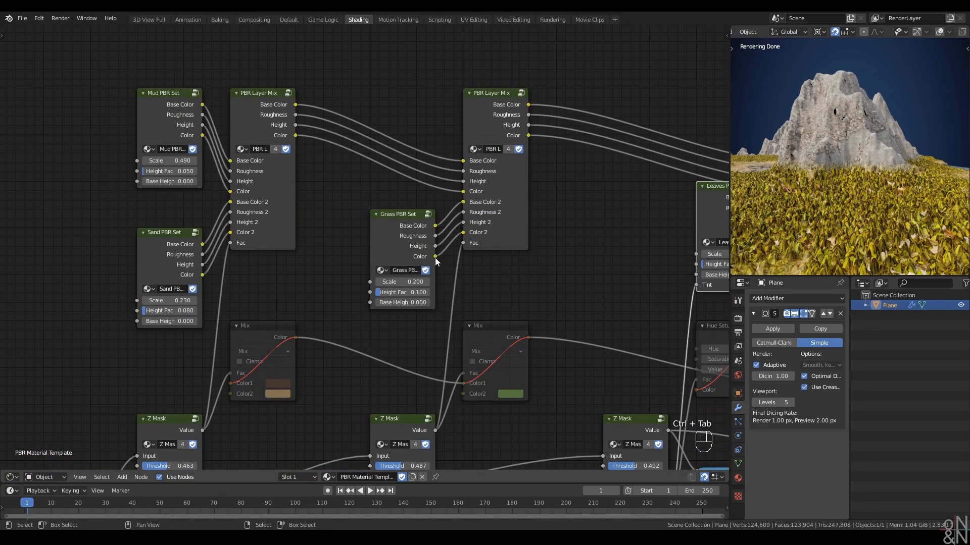
left_click(395, 256)
key("Tab")
left_click(420, 308)
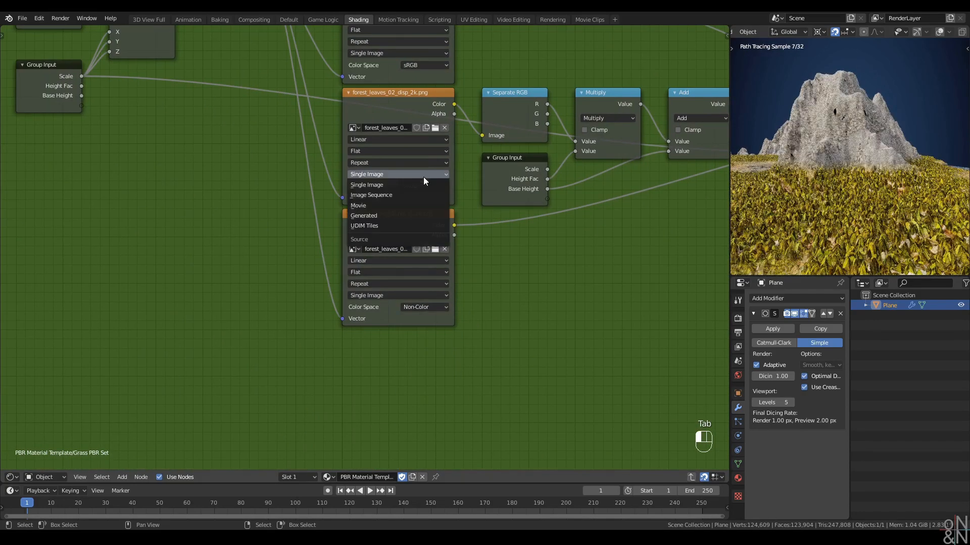
left_click(422, 185)
left_click(427, 190)
left_click(427, 190)
middle_click_drag(445, 178, 422, 334)
left_click(399, 219)
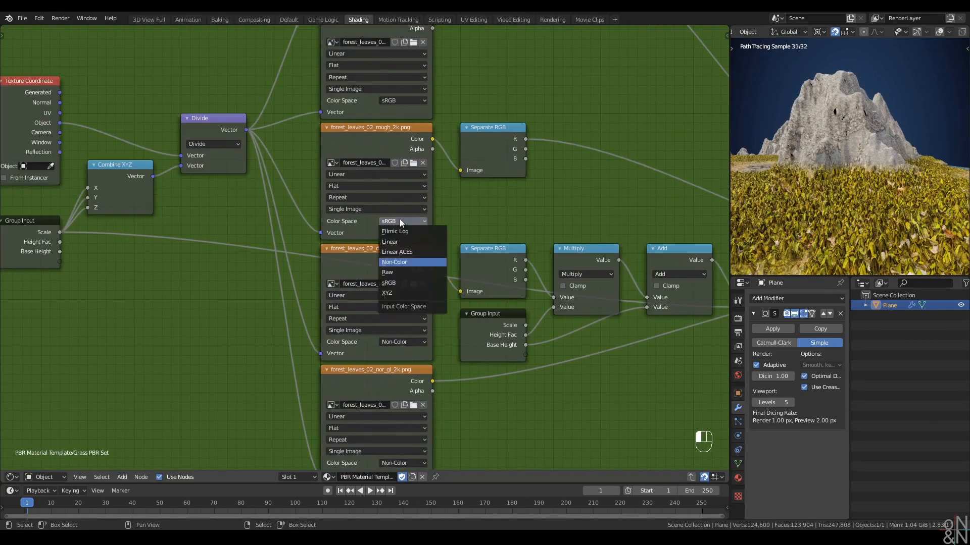
left_click(399, 220)
key("ctrl+Tab")
Check the colour spaces of the Sand PBR Set's textures and review the whole terrain in the rendered view
middle_click_drag(299, 310, 417, 292)
key("Tab")
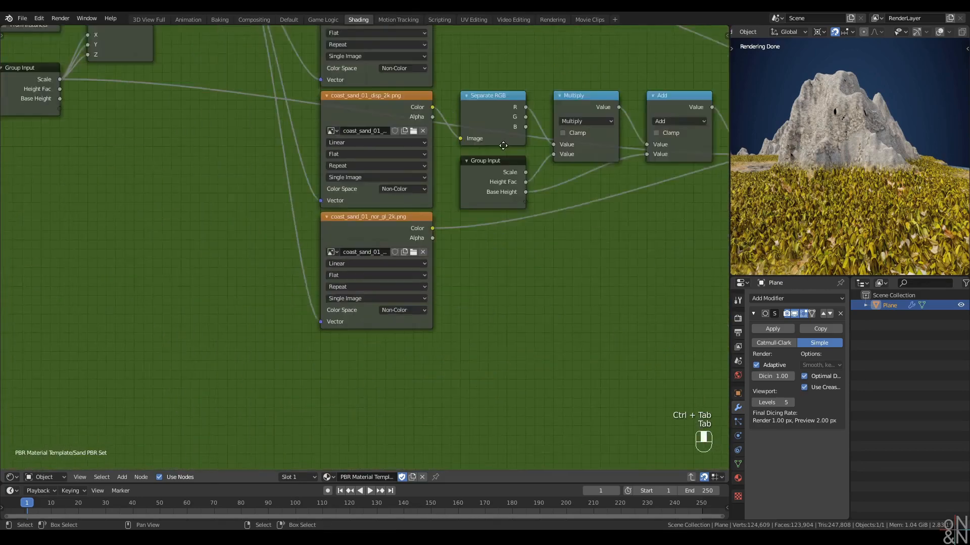
scroll(397, 336, "down", 2)
key("ctrl+Tab")
scroll(422, 275, "down", 9)
middle_click_drag(581, 266, 257, 249)
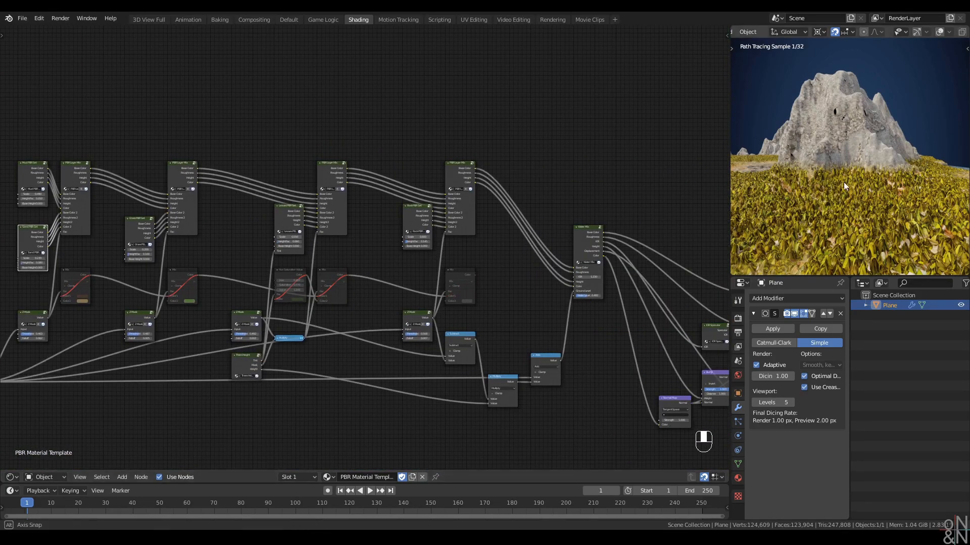
mouse_move(844, 182)
middle_mouse_down()
mouse_move(825, 181)
mouse_move(871, 179)
mouse_move(858, 182)
middle_mouse_up()
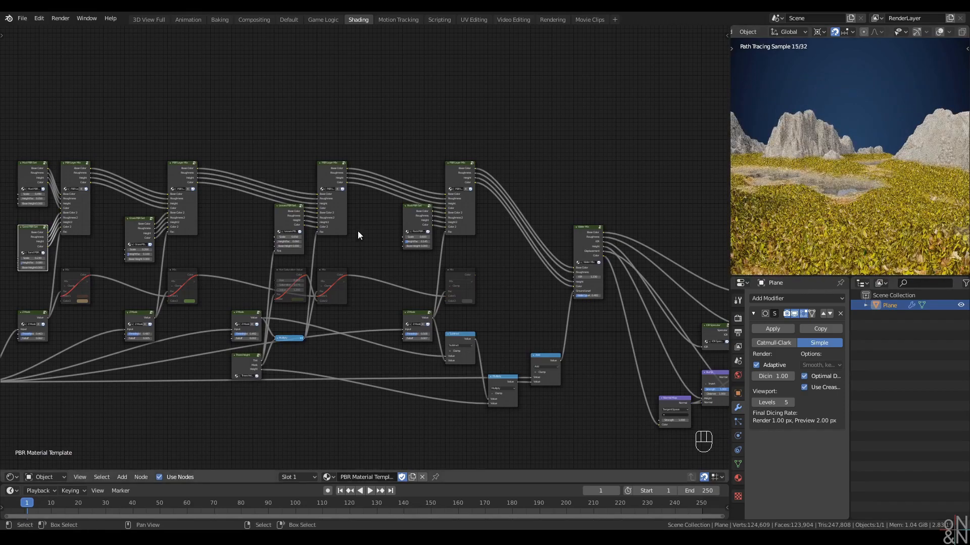
Reopen the Grass PBR Set and review the colour spaces of its roughness, displacement and normal textures
middle_click_drag(249, 229, 341, 281)
scroll(373, 226, "up", 7)
left_click(187, 211)
key("Tab")
scroll(341, 245, "down", 2)
key("alt+a")
scroll(332, 252, "up", 2)
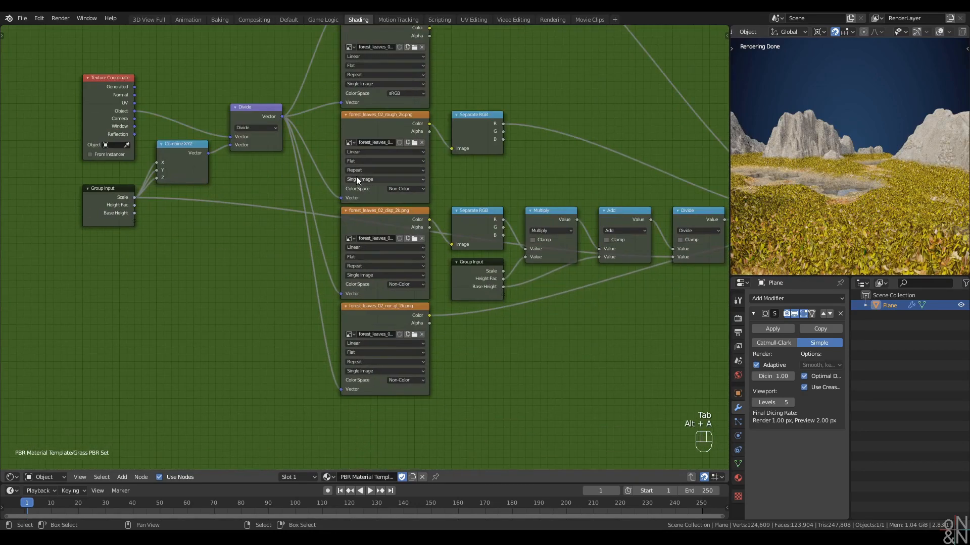
left_click(377, 124, "shift")
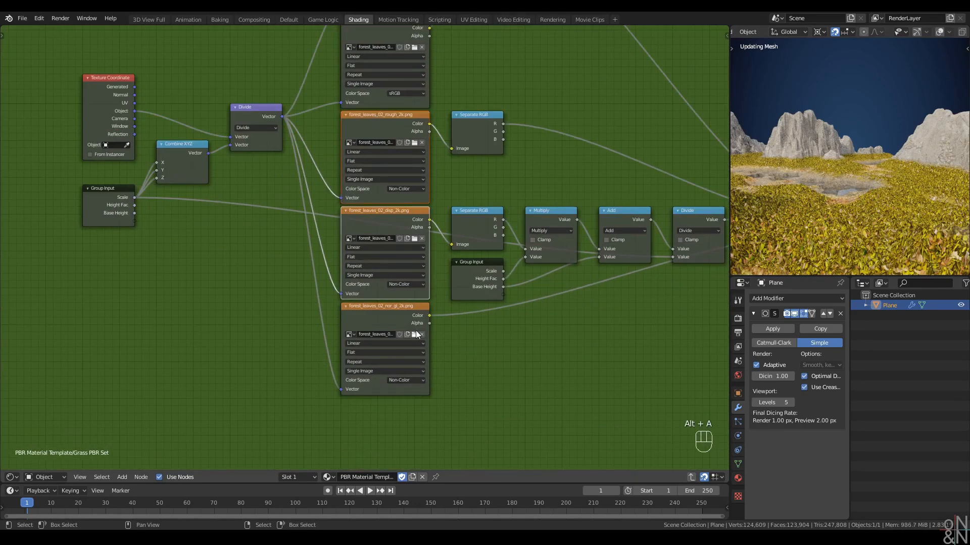
left_click(388, 314, "shift")
scroll(435, 364, "up", 1)
middle_click_drag(435, 365, 435, 392, "ctrl")
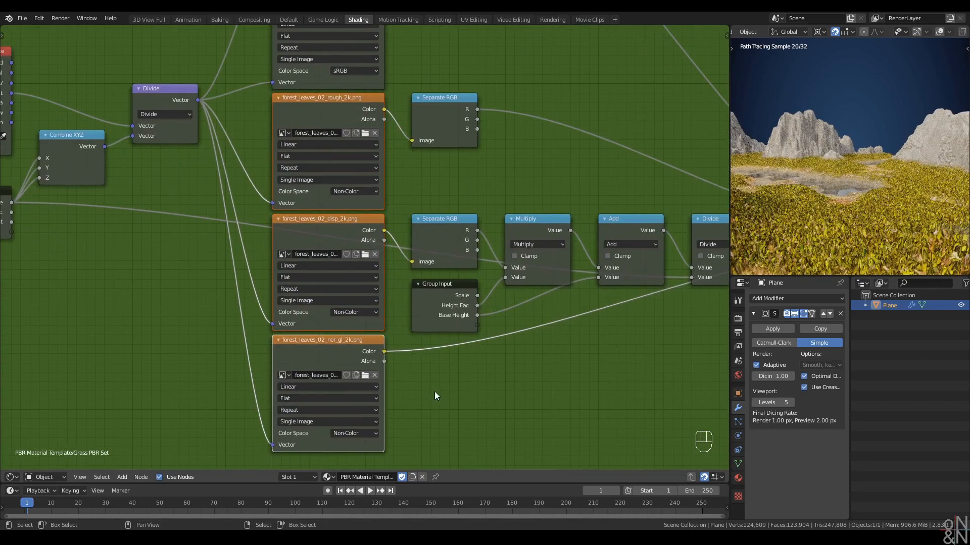
left_click(479, 420)
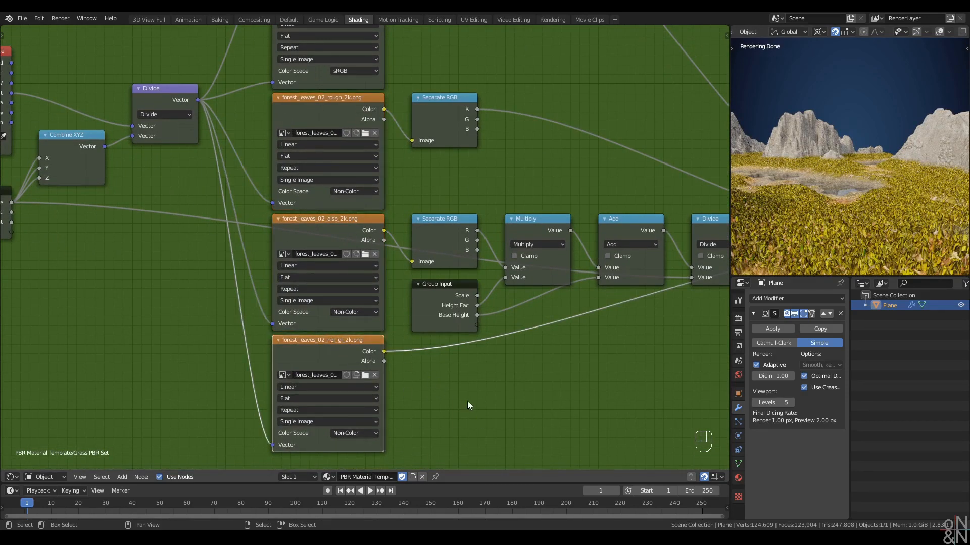
key("alt+a")
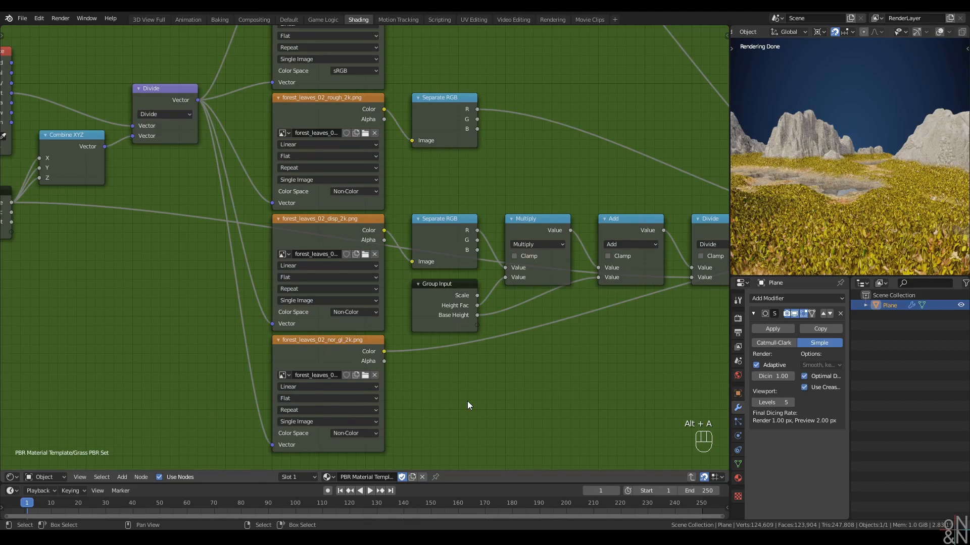
Examine the grass normal texture's colour space within the whole node group and return to the main material
middle_click_drag(428, 396, 420, 356)
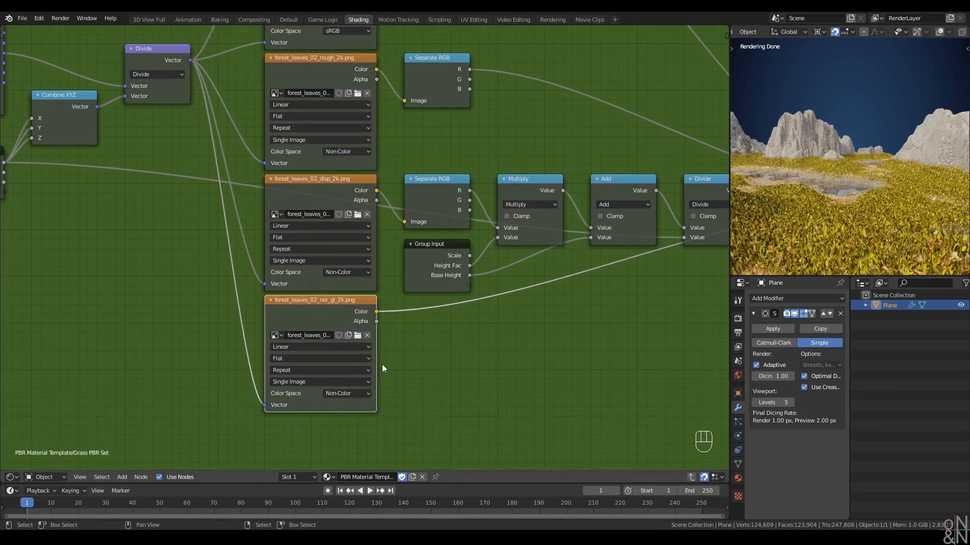
left_click(351, 394)
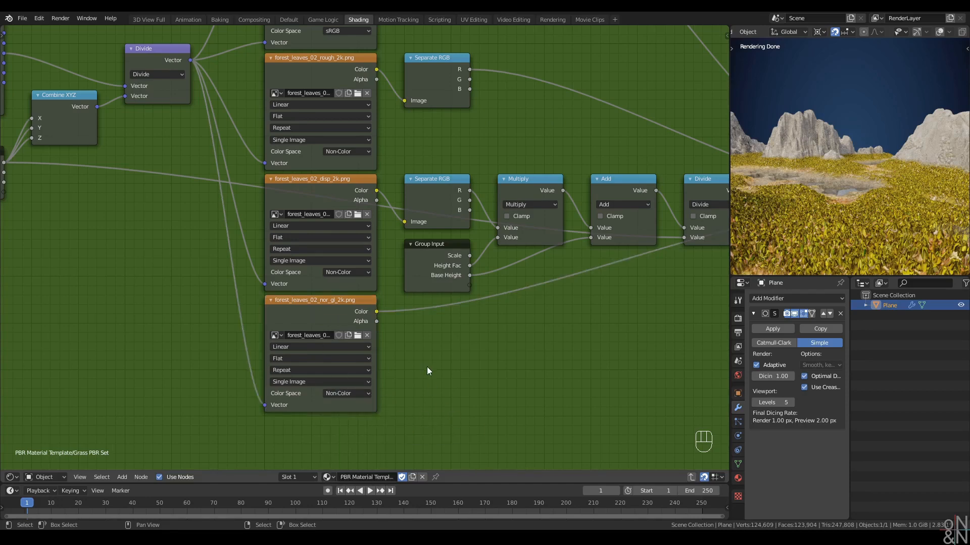
scroll(427, 366, "down", 3)
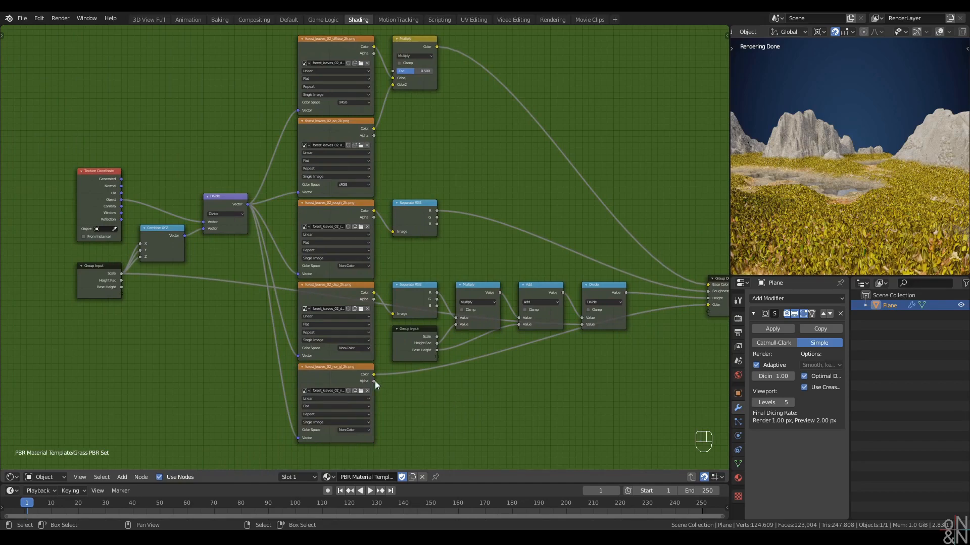
left_click(335, 367)
left_click(395, 433)
key("ctrl+Tab")
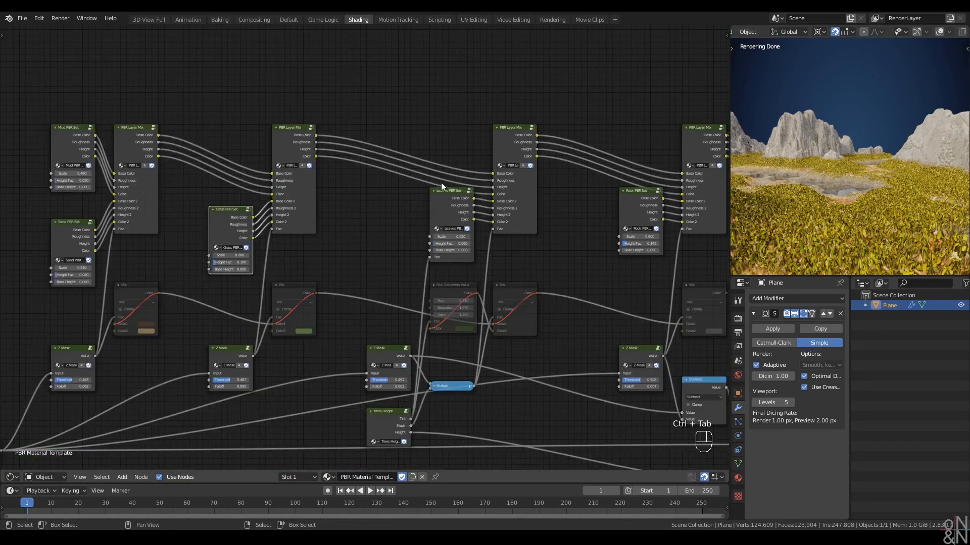
In the Leaves PBR Set, set the tint's Hue Saturation Value node to hue 0.430, saturation 1.440 and value 0.710, then leave the group
left_click(443, 196)
key("Tab")
scroll(414, 257, "up", 5)
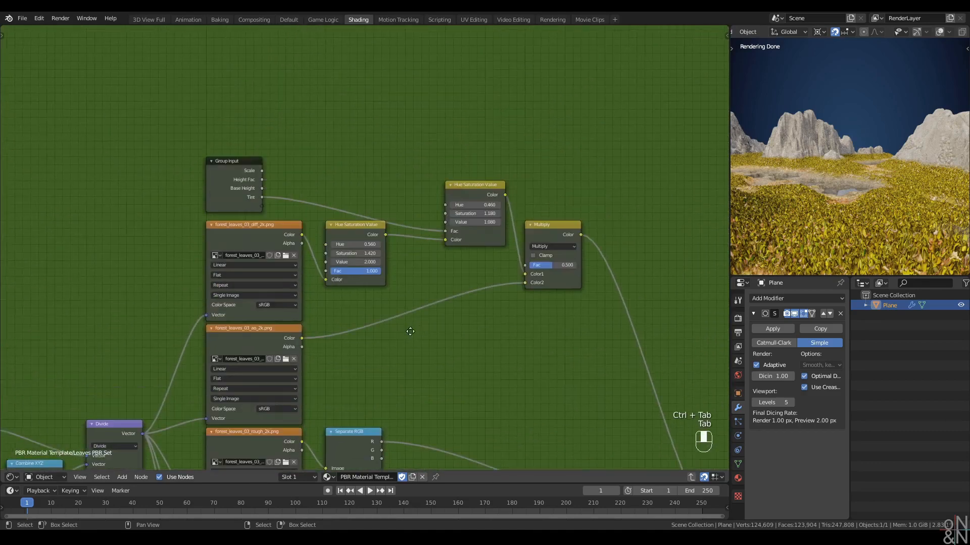
scroll(413, 256, "up", 2)
mouse_move(417, 227)
left_mouse_down("shift")
mouse_move(399, 227)
mouse_move(413, 229)
left_mouse_up("shift")
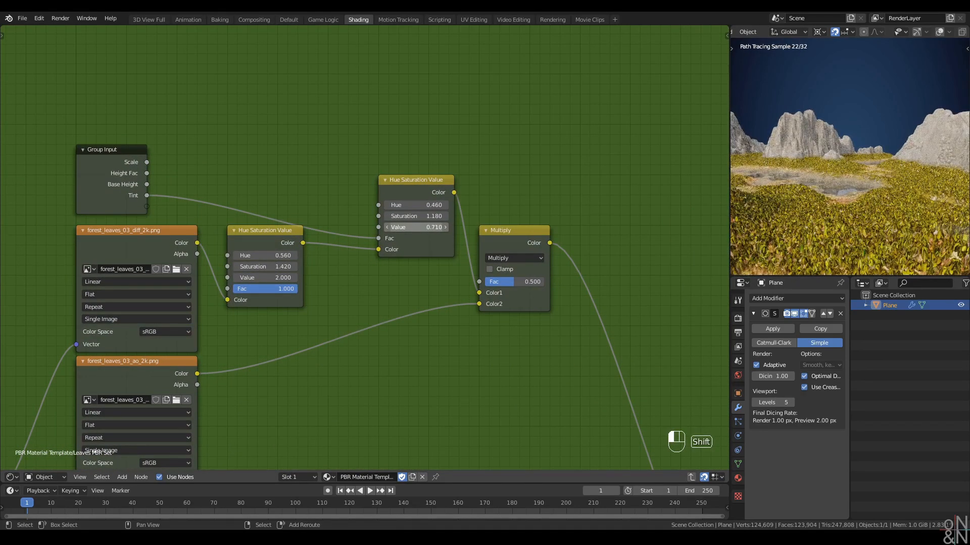
mouse_move(417, 216)
left_mouse_down("shift")
mouse_move(435, 216)
mouse_move(415, 206)
left_mouse_up("shift")
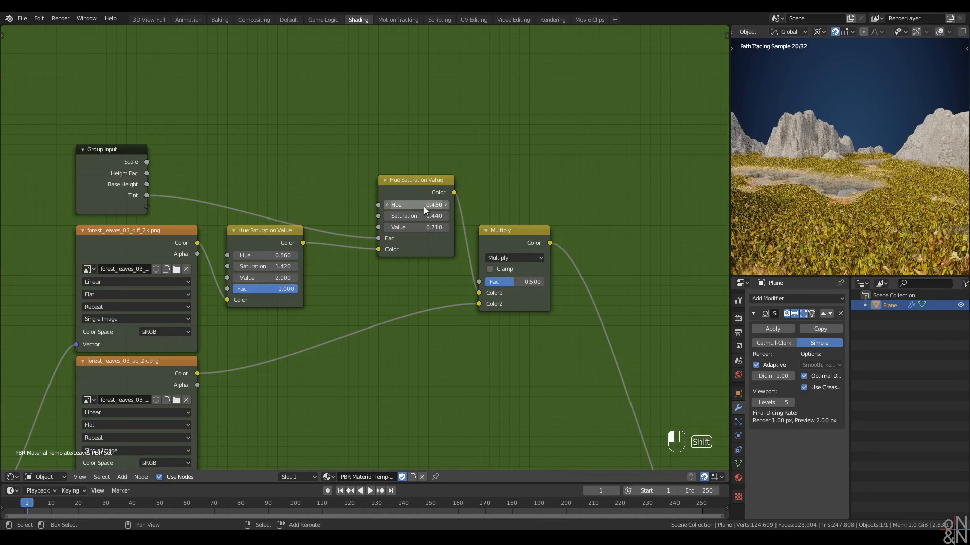
middle_click_drag(882, 146, 897, 183)
mouse_move(895, 180)
middle_mouse_down("shift")
mouse_move(890, 172)
mouse_move(907, 159)
mouse_move(805, 143)
mouse_move(890, 167)
mouse_move(838, 174)
middle_mouse_up("shift")
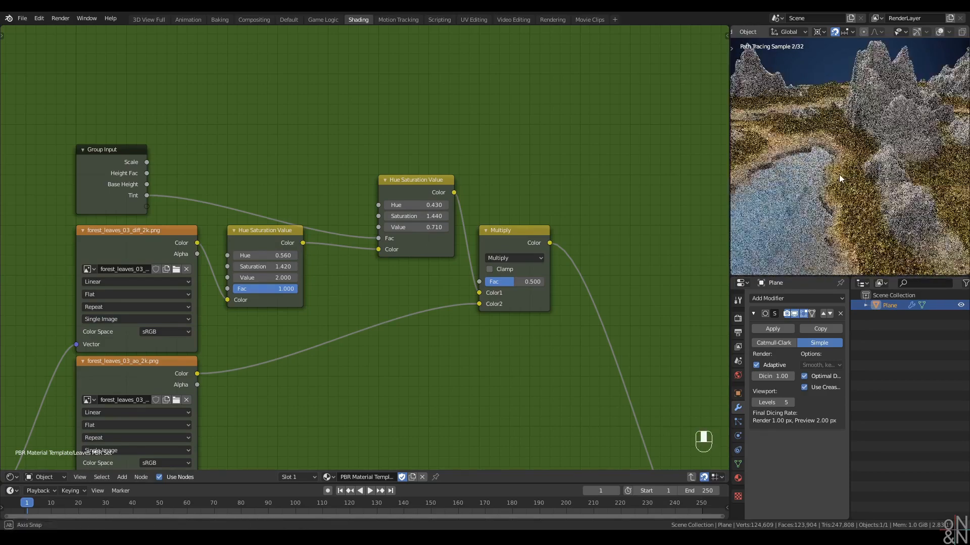
key("ctrl+Tab")
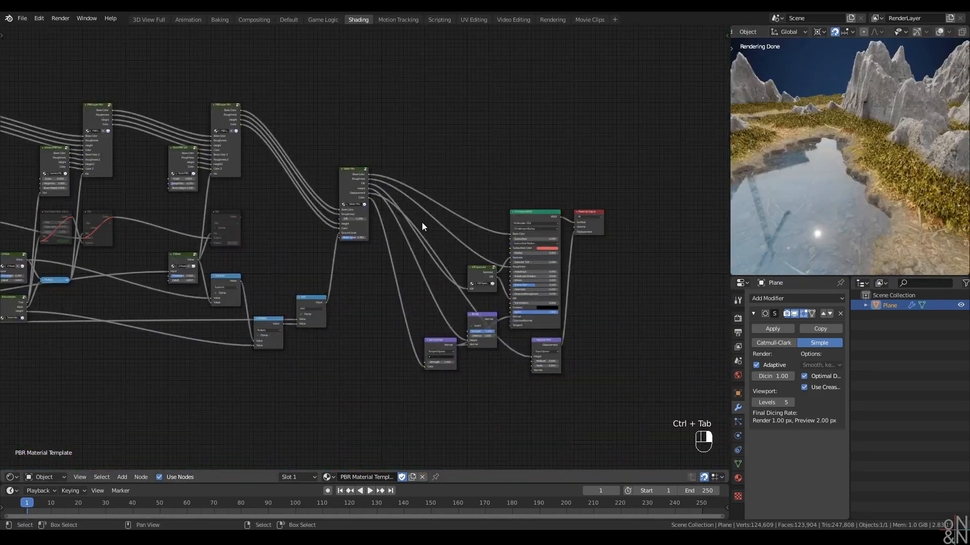
Examine the links from the Water Mix group to the Bump, Normal Map, Displacement and Principled BSDF nodes
middle_click_drag(422, 222, 375, 195)
scroll(374, 196, "up", 6)
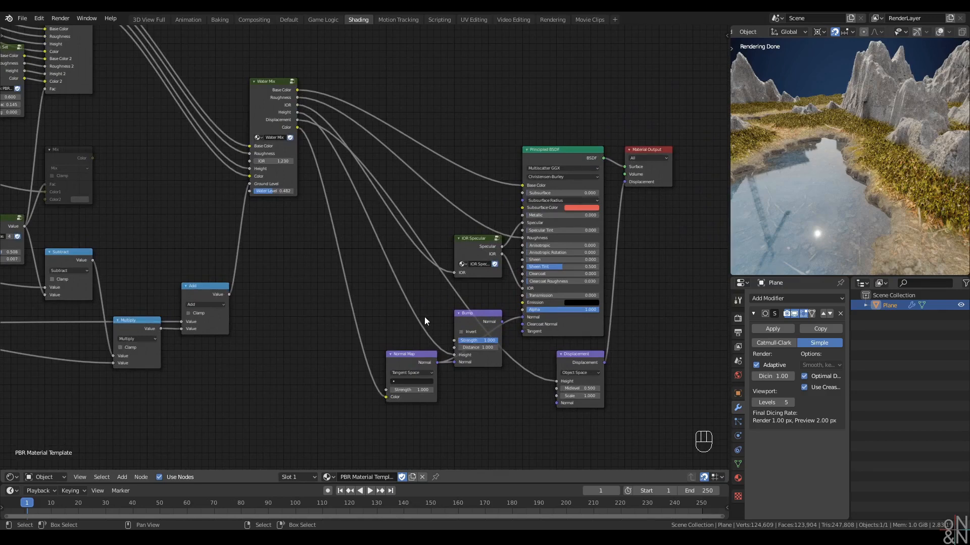
left_click(477, 320)
key("g")
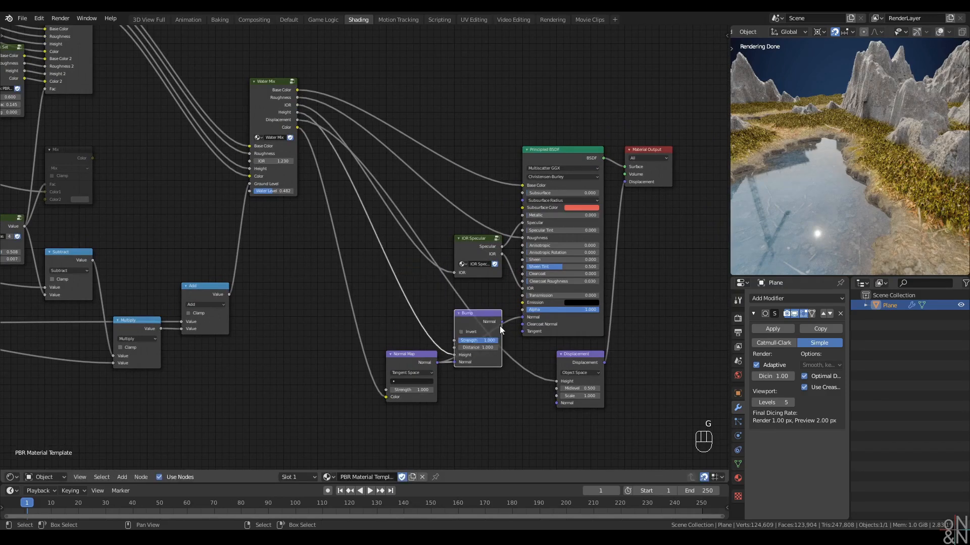
middle_click_drag(297, 253, 288, 310)
scroll(287, 310, "up", 1)
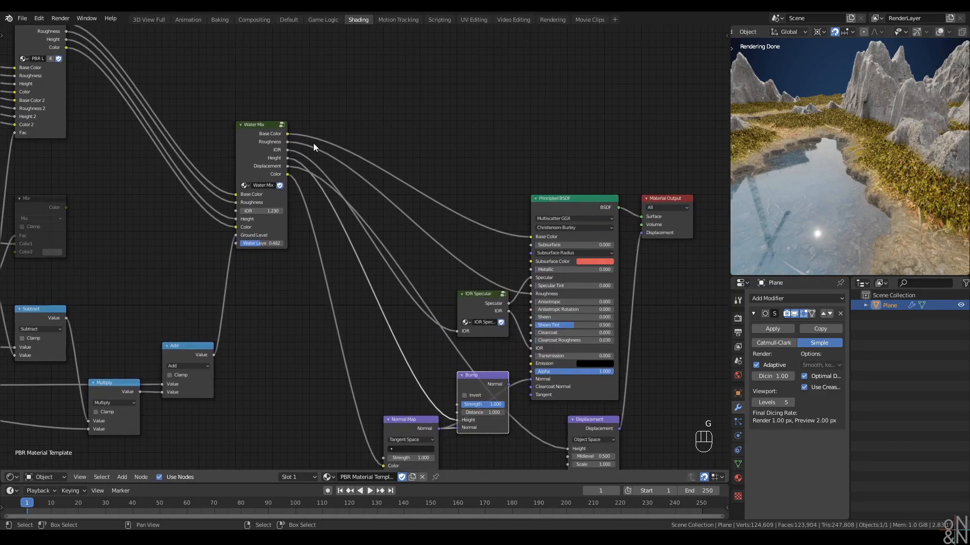
right_click(265, 149)
middle_click_drag(360, 216, 329, 153)
Rearrange the Water Mix and the final shader nodes so that the links between them are spread out and easier to follow
left_click_drag(329, 77, 693, 467)
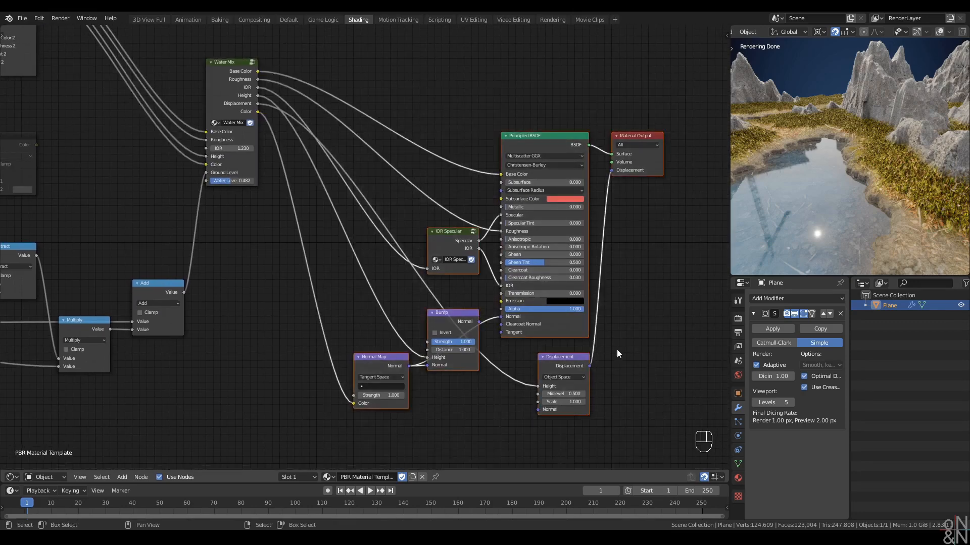
scroll(517, 347, "down", 1)
middle_click_drag(517, 346, 513, 397)
key("g")
left_click(576, 211)
mouse_move(483, 298)
middle_mouse_down()
mouse_move(457, 477)
mouse_move(474, 290)
mouse_move(469, 308)
middle_mouse_up()
key("g")
left_click(525, 293)
scroll(318, 326, "up", 1)
right_click(223, 224)
middle_click_drag(293, 220, 257, 277)
key("g")
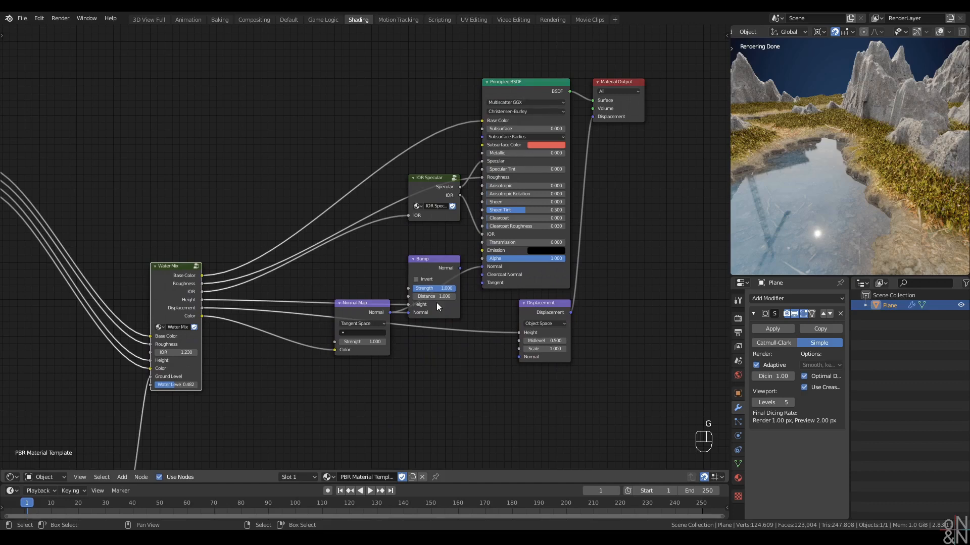
right_click(420, 185)
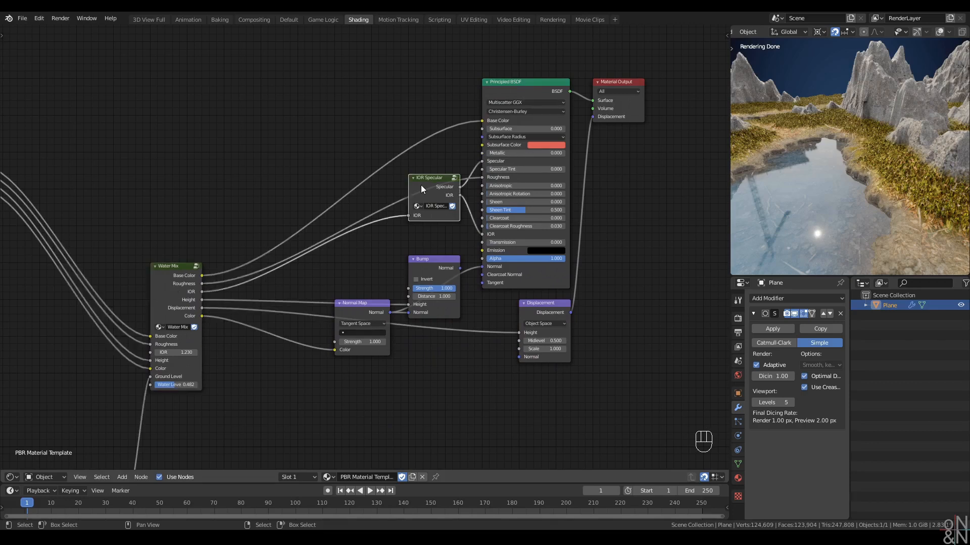
key("g")
right_click(389, 106)
right_click(180, 291)
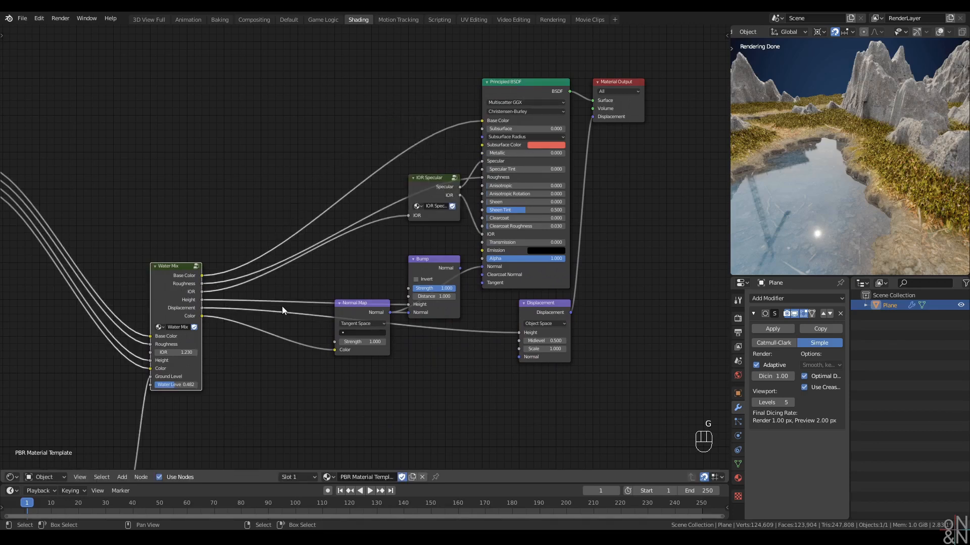
Connect the Bump node's Normal output to the Normal input of the Principled BSDF
right_click(412, 305)
key("g")
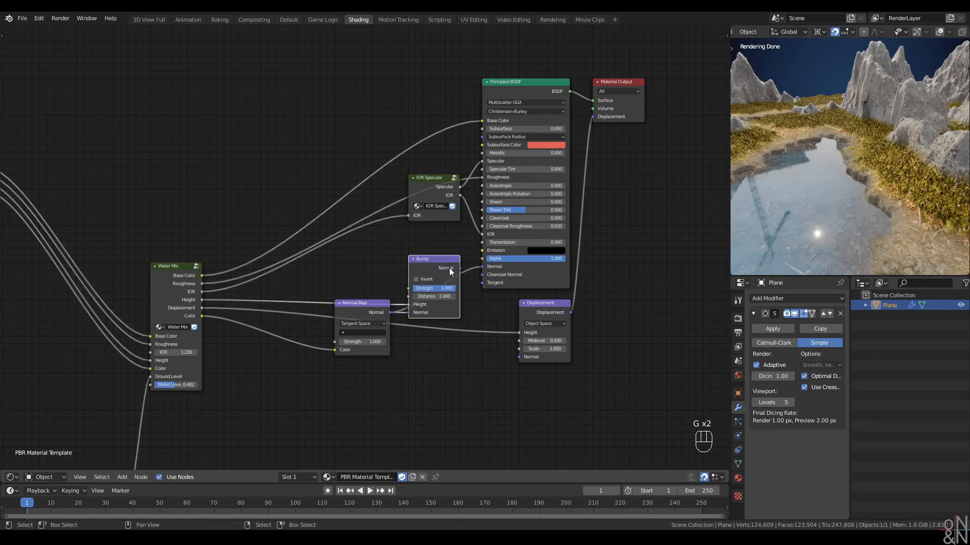
left_click_drag(458, 268, 467, 296)
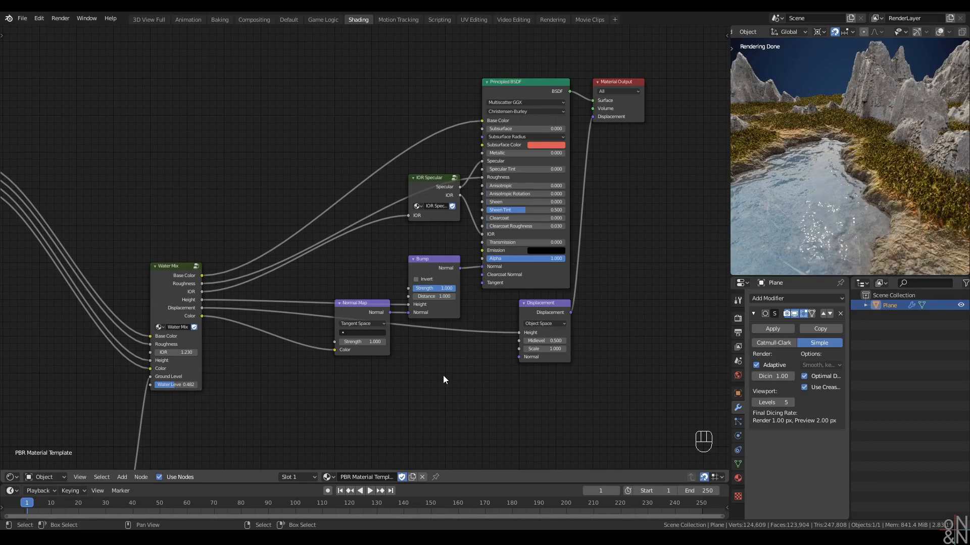
left_click(185, 293)
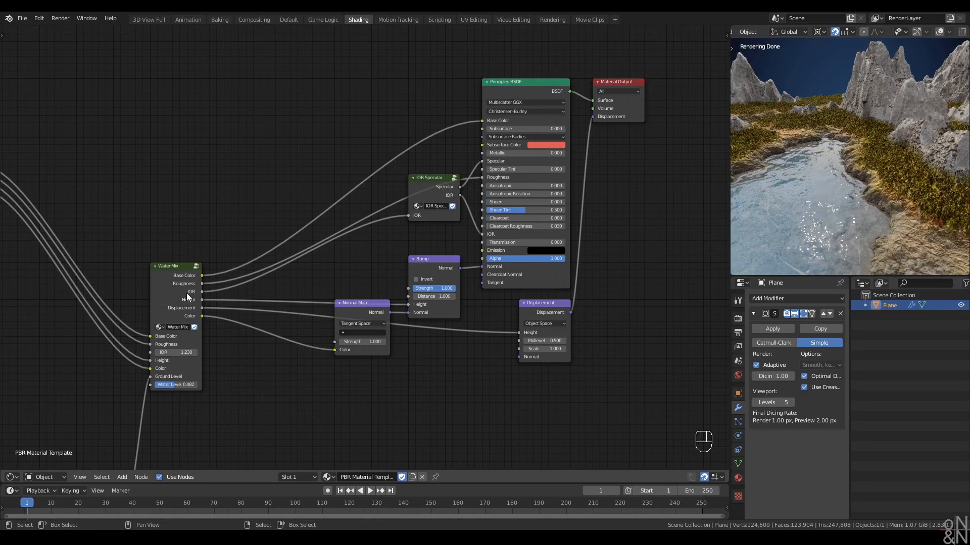
left_click(545, 308)
key("g")
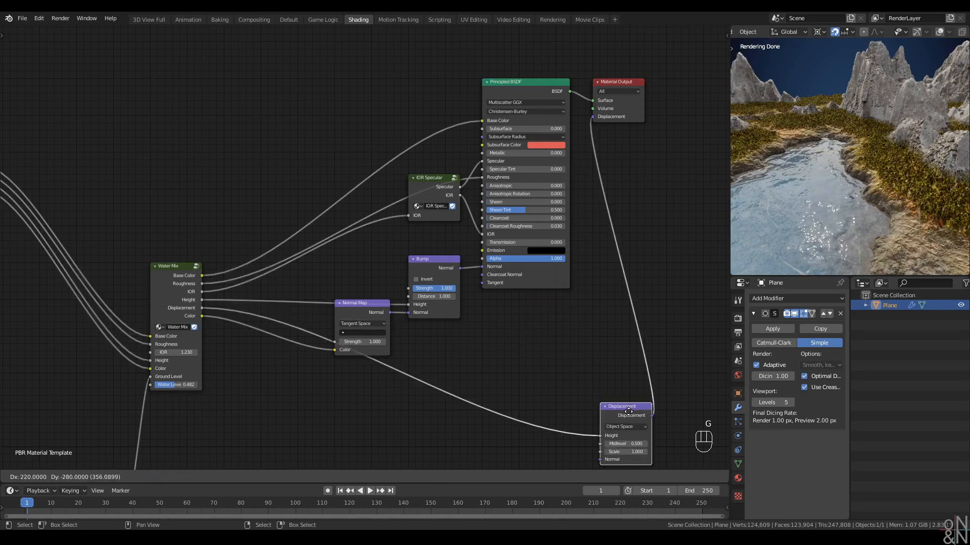
right_click(545, 332)
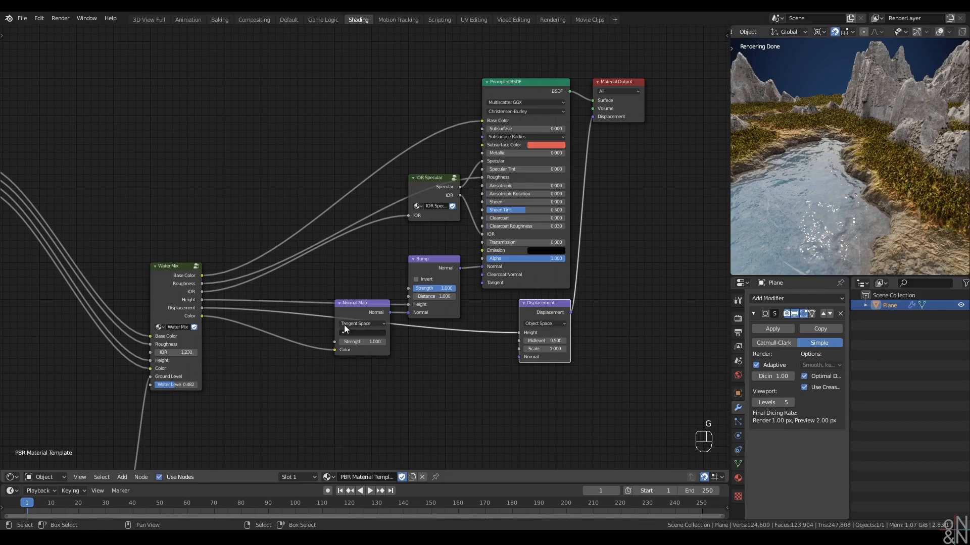
key("a")
key("alt+a")
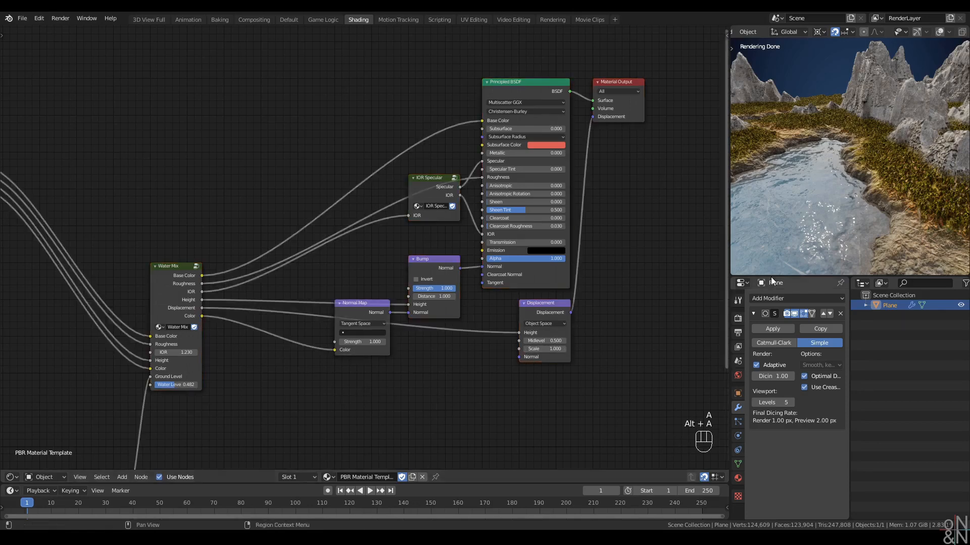
Turn off adaptive subdivision for the plane and set its viewport levels to 4
left_click(756, 364)
key("space")
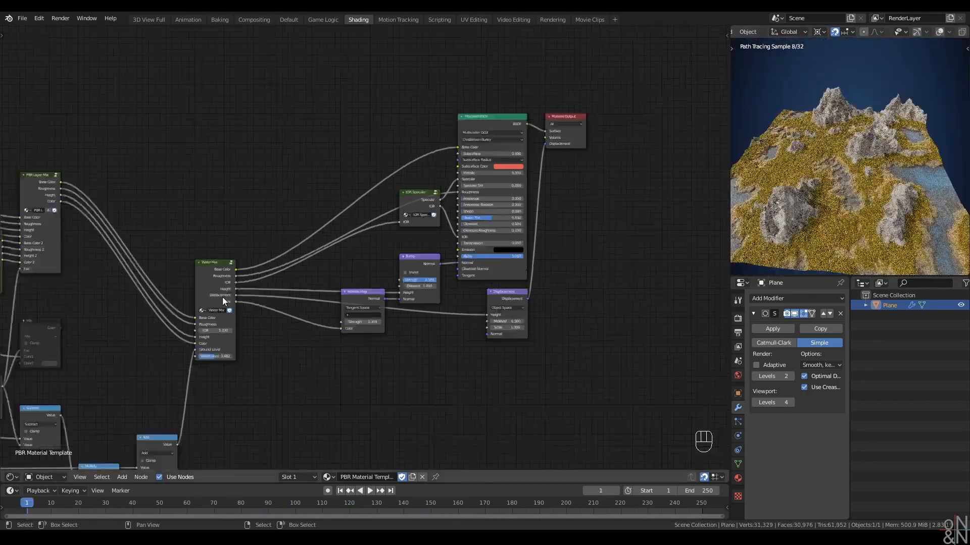
Set the threshold of the leaves layer's Z Mask to 0.496 and review the terrain in the rendered view
scroll(222, 297, "down", 2)
middle_click_drag(222, 297, 692, 264)
scroll(360, 282, "up", 9)
middle_click_drag(361, 282, 458, 151)
middle_click_drag(332, 376, 391, 330)
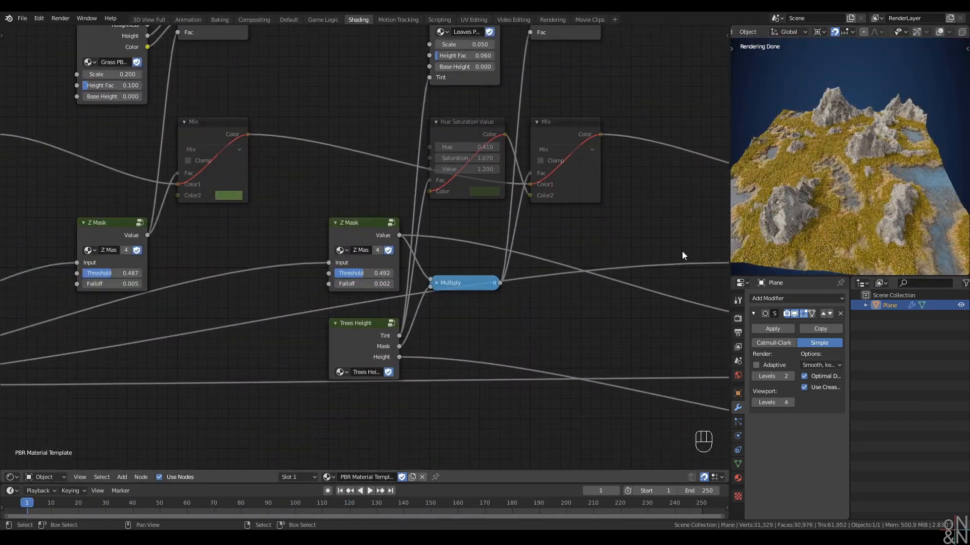
scroll(843, 215, "up", 4)
middle_click_drag(841, 220, 849, 174)
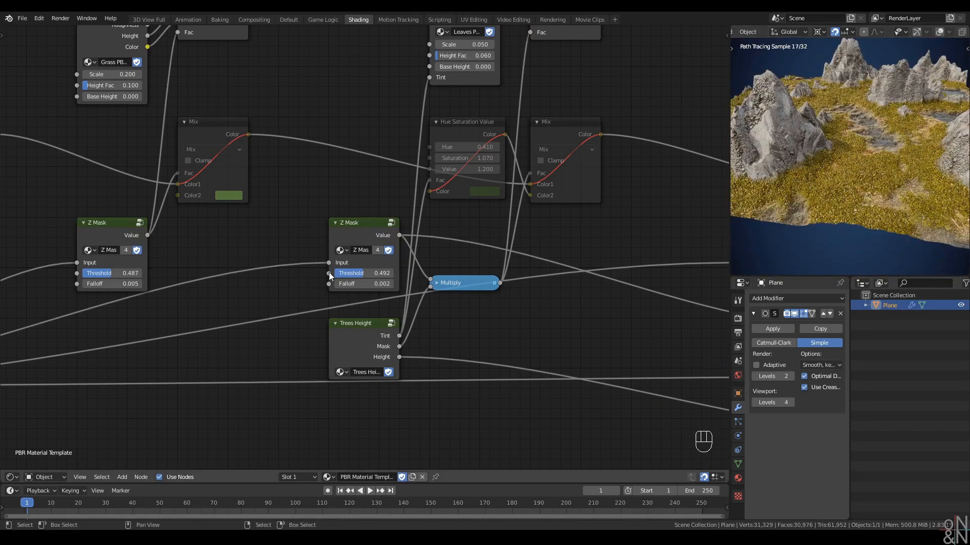
left_click_drag(368, 273, 367, 274, "shift")
scroll(829, 192, "up", 6)
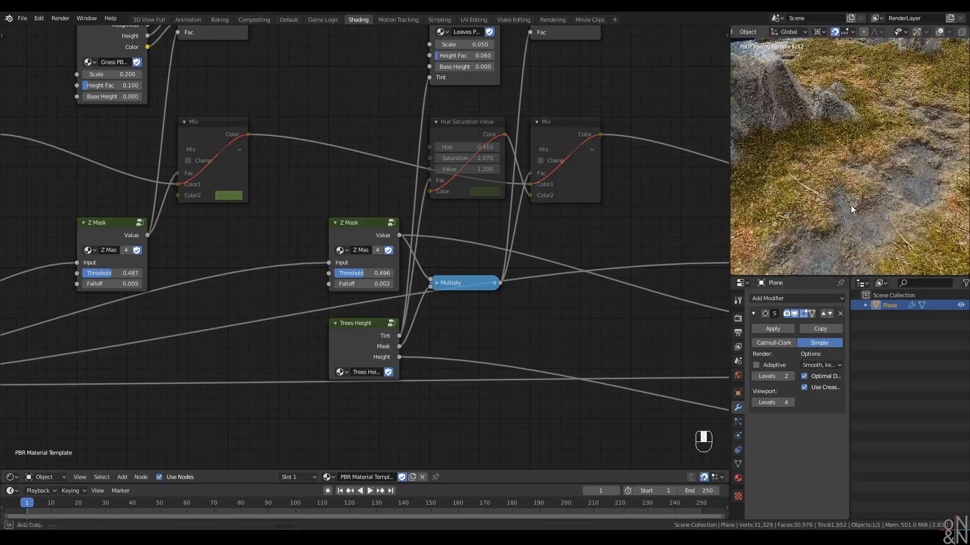
middle_click_drag(874, 191, 858, 174, "ctrl")
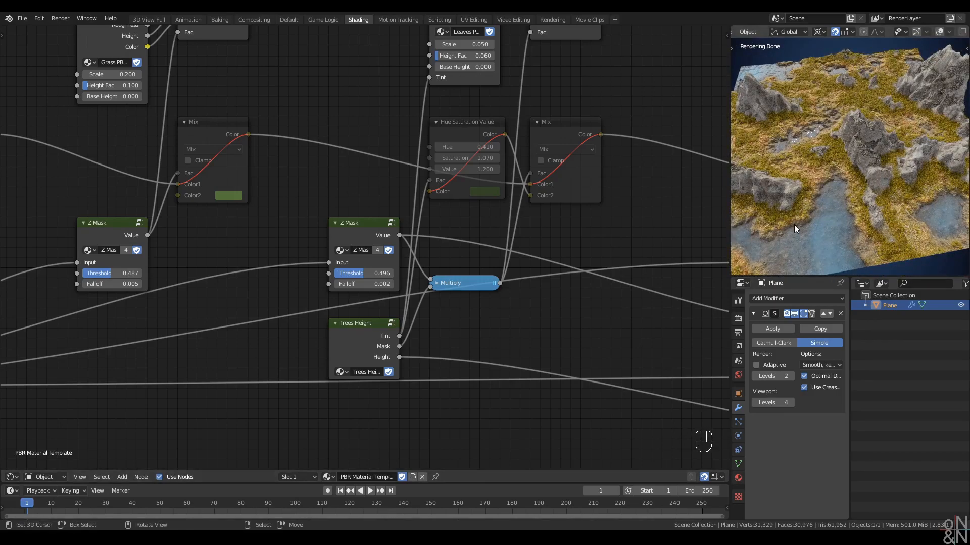
middle_click_drag(794, 224, 825, 220)
Open the Ground Height group and examine its texture coordinates, noise textures, vector distortion and colour ramp
scroll(457, 287, "down", 6)
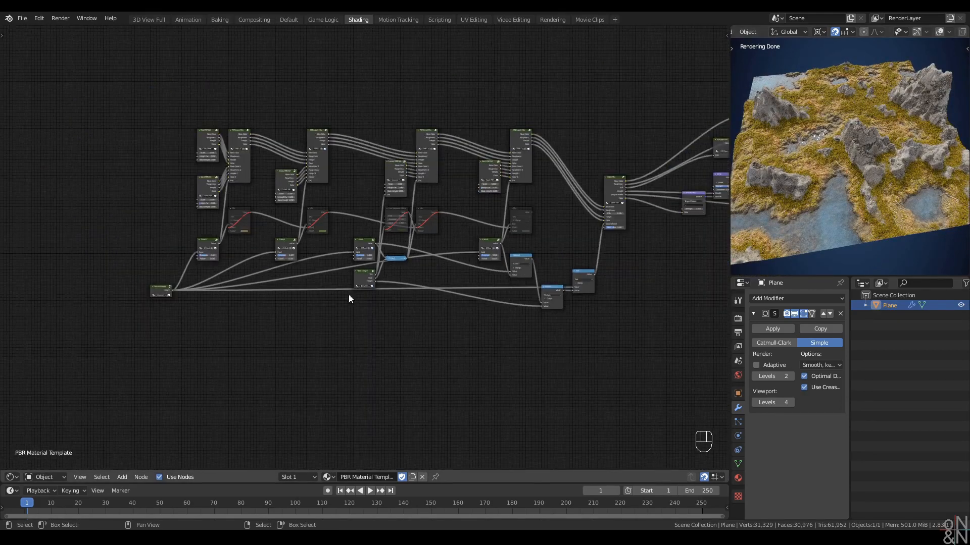
scroll(453, 268, "up", 2)
scroll(452, 265, "up", 3)
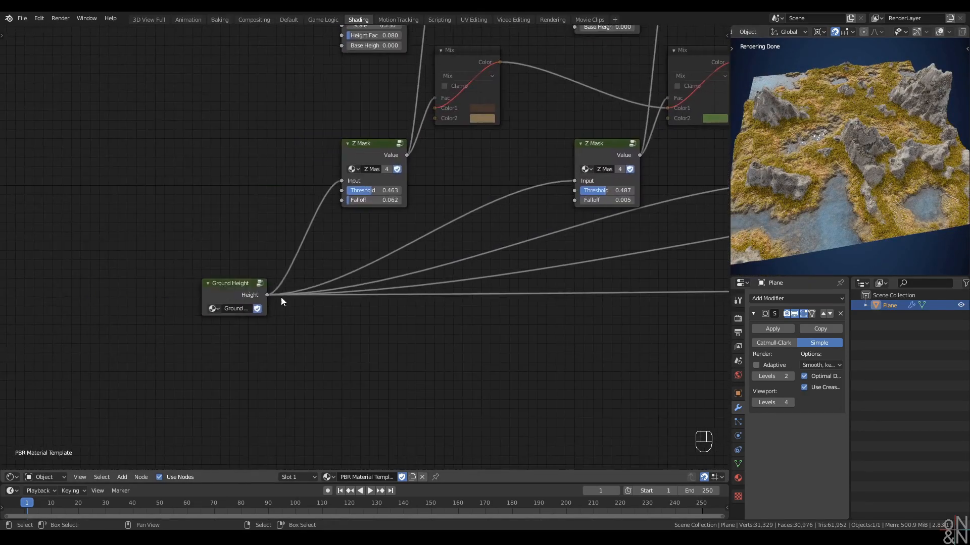
left_click(233, 279)
key("Tab")
scroll(258, 281, "down", 6)
scroll(292, 150, "up", 1)
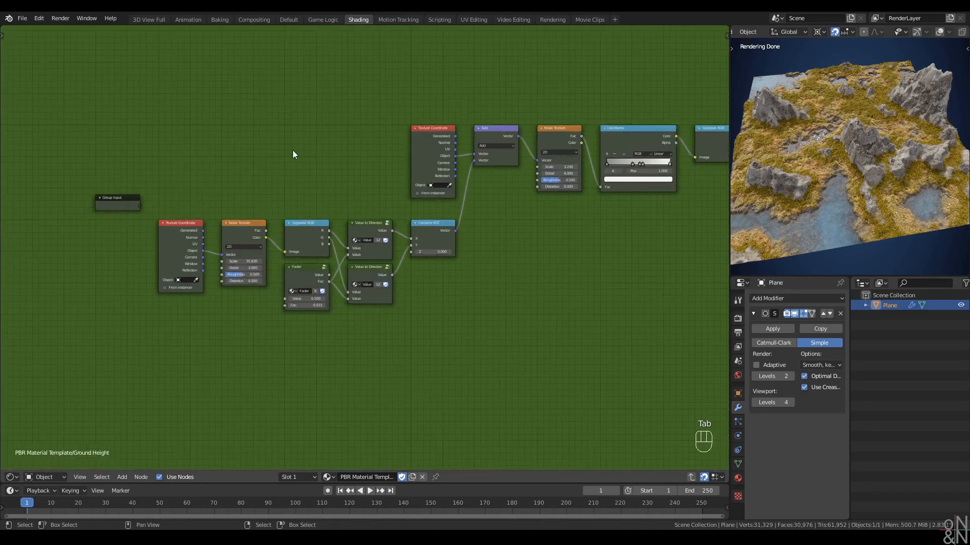
scroll(292, 150, "up", 5)
middle_click_drag(294, 151, 162, 295)
middle_click_drag(465, 132, 287, 136)
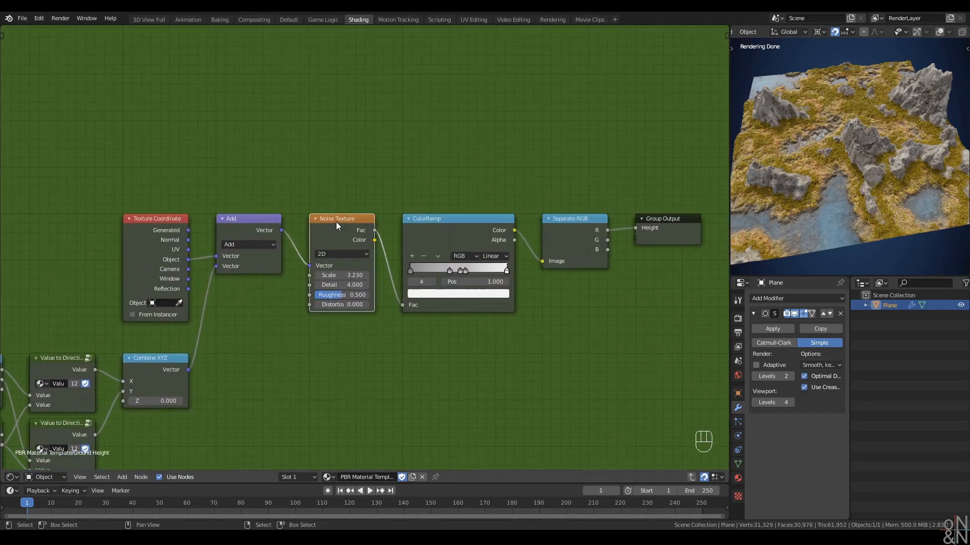
key("g")
middle_click_drag(122, 181, 283, 177)
scroll(315, 169, "up", 1)
scroll(323, 174, "down", 2)
middle_click_drag(386, 292, 464, 238)
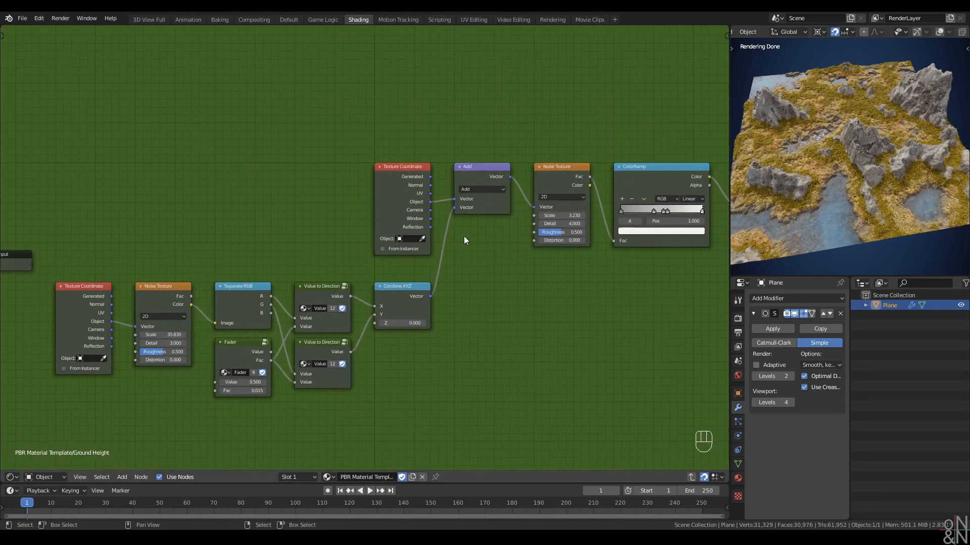
middle_click_drag(474, 290, 471, 258)
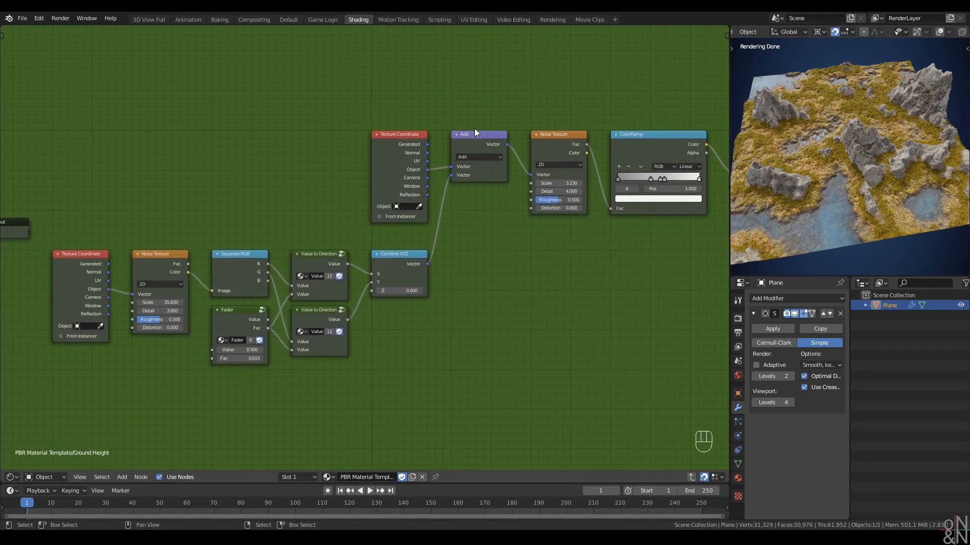
right_click(473, 133)
key("g")
right_click(529, 70)
Duplicate the vector Add node and insert the copy between the upper Texture Coordinate's Object output and the existing Add node
middle_click_drag(462, 200, 460, 269)
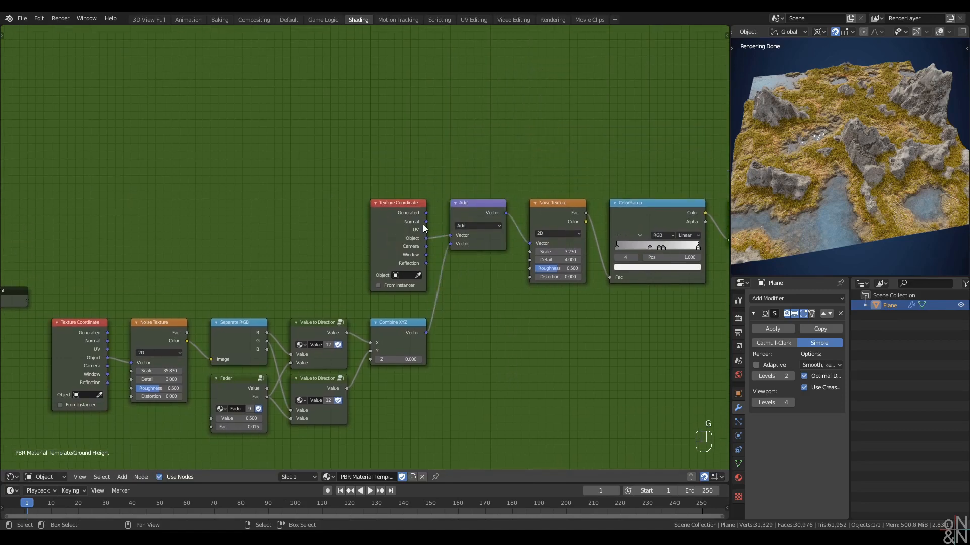
left_click_drag(423, 225, 345, 224)
scroll(334, 233, "up", 1)
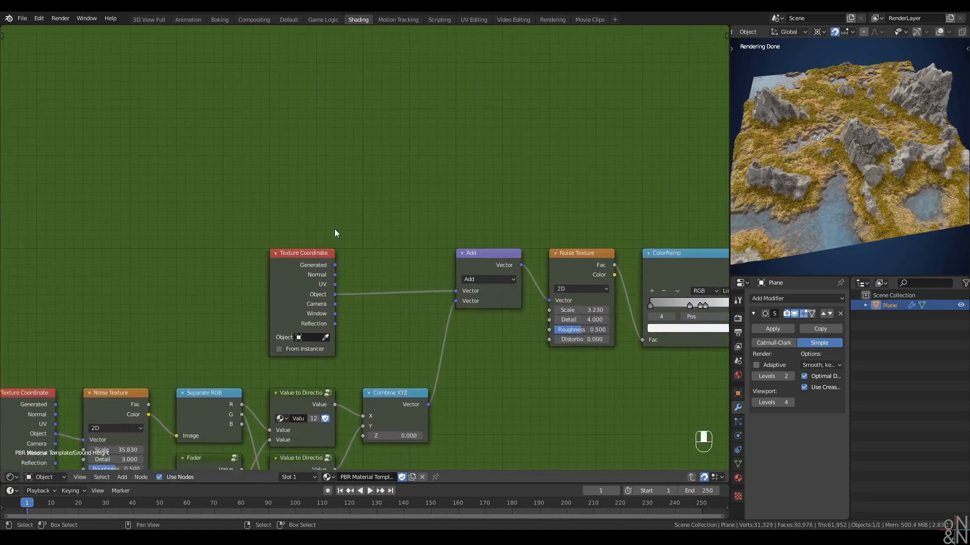
key("shift+d")
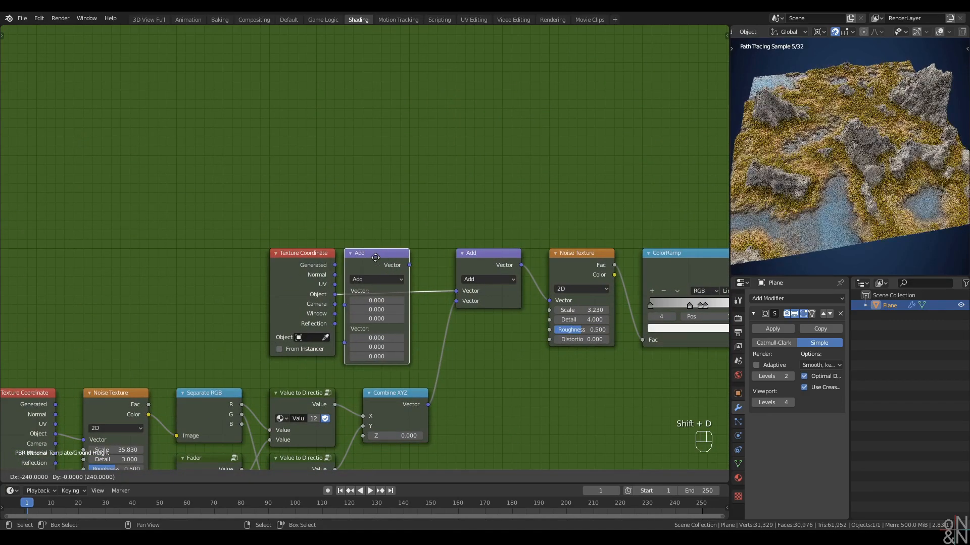
left_click(390, 260)
left_click_drag(374, 254, 387, 254)
left_click(315, 260)
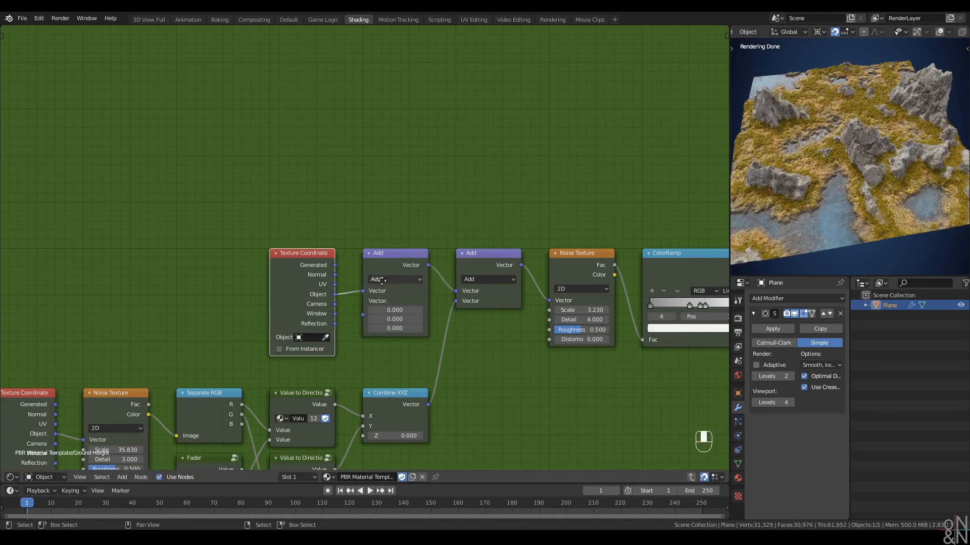
Set the new Add node's X offset to 1.840 to shift the ground noise
middle_click_drag(422, 386, 359, 253)
middle_click_drag(337, 173, 338, 208)
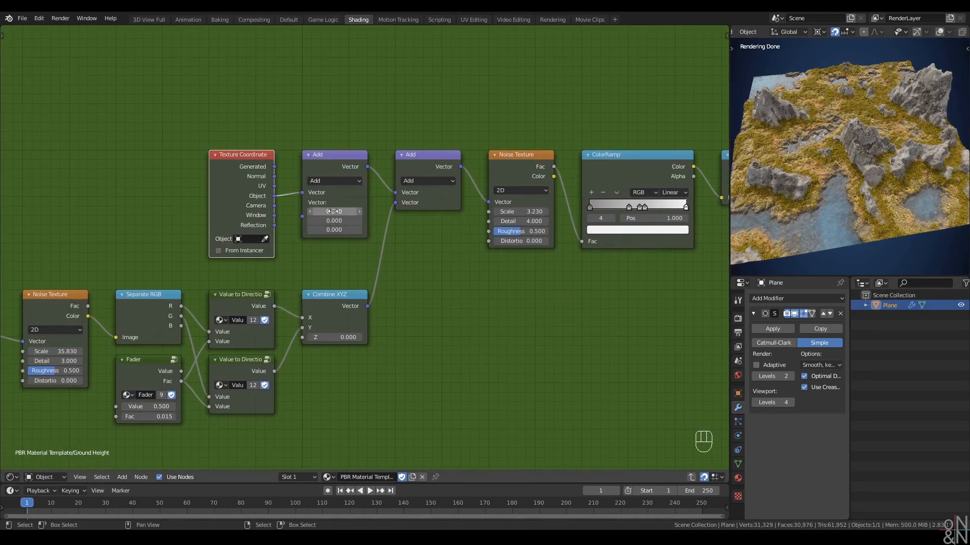
left_click_drag(334, 211, 419, 211)
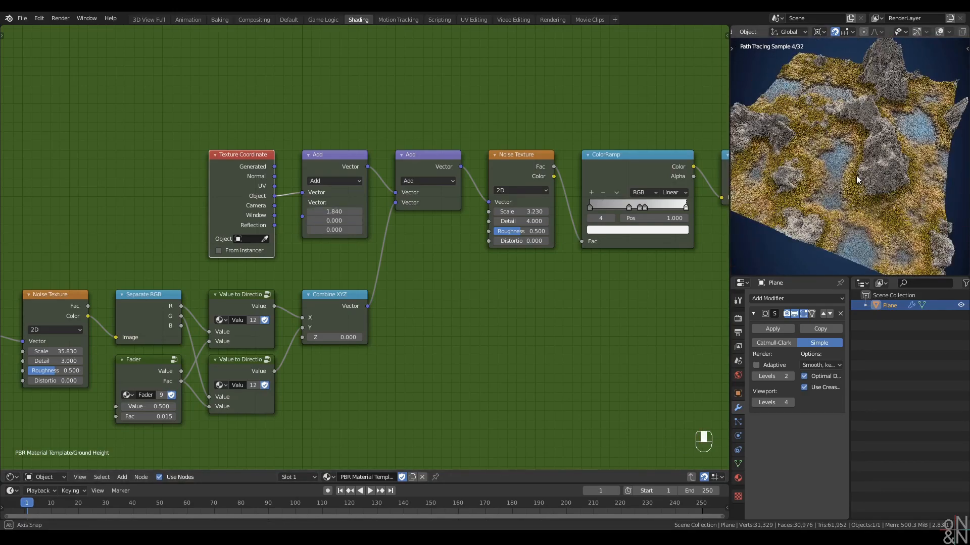
Try the new Add node's offset at X 2.940 and Y -0.180, and review the shifted terrain up close
left_click_drag(334, 220, 277, 221, "shift")
middle_click_drag(884, 181, 828, 188)
scroll(824, 188, "up", 6)
middle_click_drag(849, 131, 832, 153, "shift")
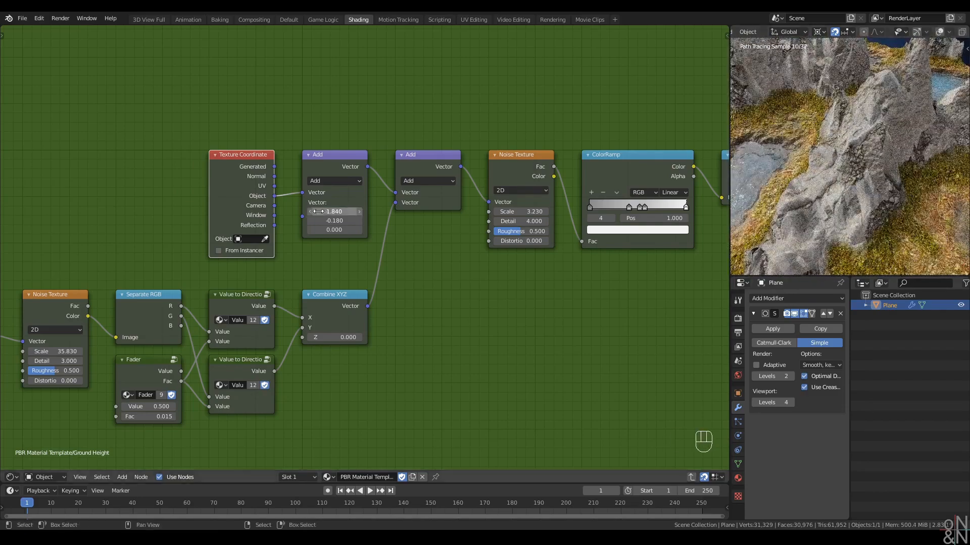
scroll(329, 207, "down", 2)
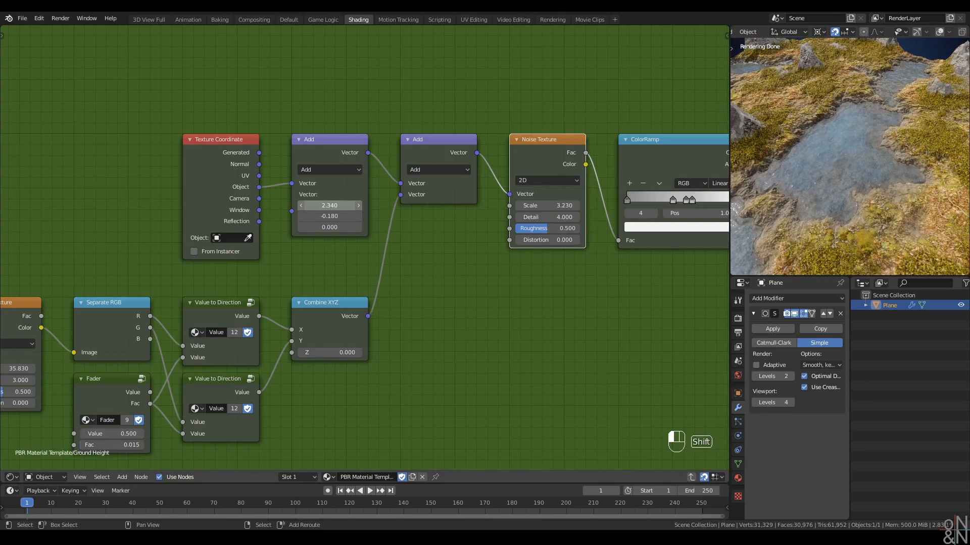
left_click_drag(330, 206, 361, 206, "shift")
mouse_move(774, 145)
middle_mouse_down("ctrl")
mouse_move(771, 171)
mouse_move(773, 156)
middle_mouse_up("ctrl")
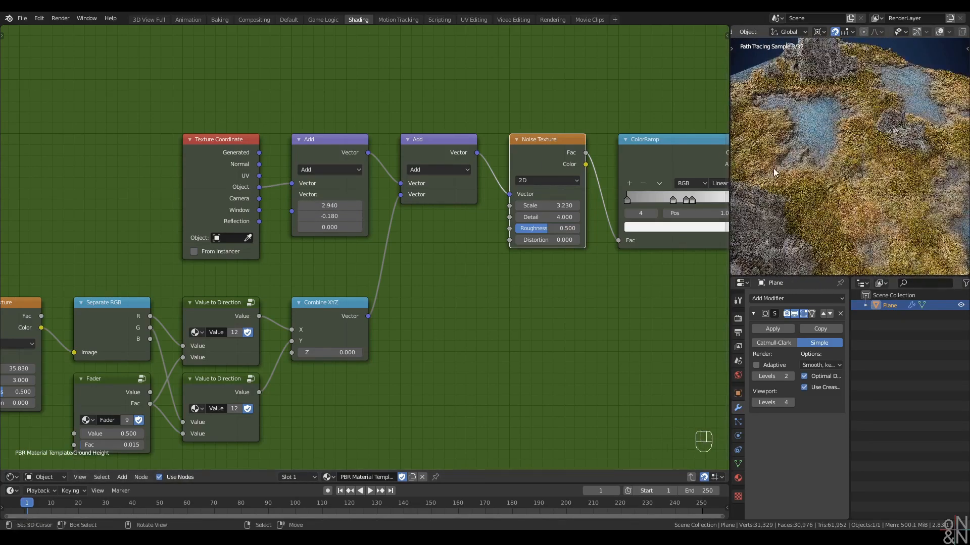
Rearrange the Ground Height nodes so the upper Texture Coordinate and its Add node sit above the Group Input, ahead of the noise distortion chain
left_click(314, 266)
scroll(393, 282, "down", 6)
middle_click_drag(393, 282, 509, 256)
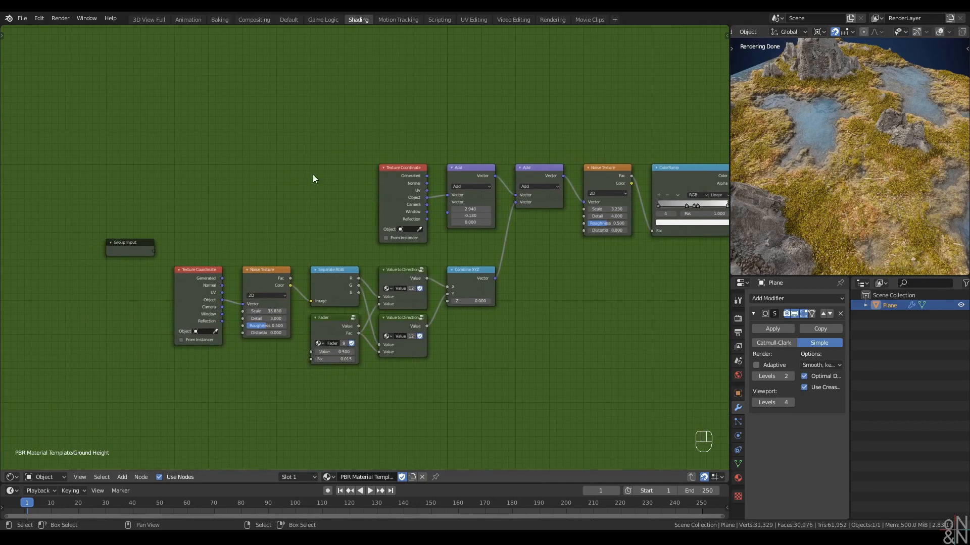
key("g")
left_click(253, 208)
left_click(314, 211)
middle_click_drag(307, 203, 400, 214)
left_click_drag(401, 212, 235, 218)
key("g")
left_click(162, 184)
left_click(348, 214)
middle_click_drag(349, 213, 338, 198)
left_click_drag(303, 132, 380, 87)
left_click_drag(273, 129, 275, 135)
left_click(377, 217)
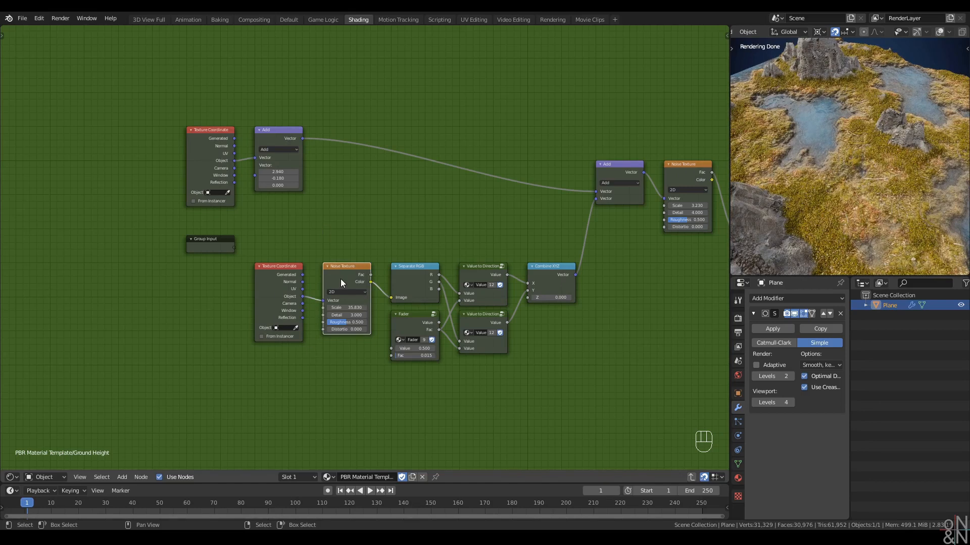
Connect the offset Add node's output to the distortion Noise Texture's Vector input as well, and test an X offset of 2.890
left_click(348, 215)
left_click_drag(302, 138, 323, 300)
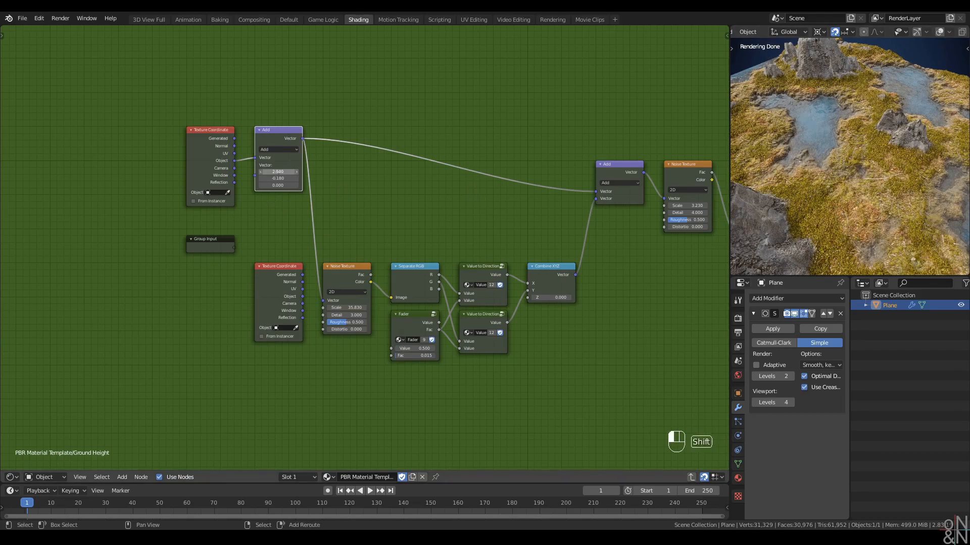
mouse_move(278, 172)
left_mouse_down("shift")
mouse_move(294, 171)
mouse_move(271, 171)
left_mouse_up("shift")
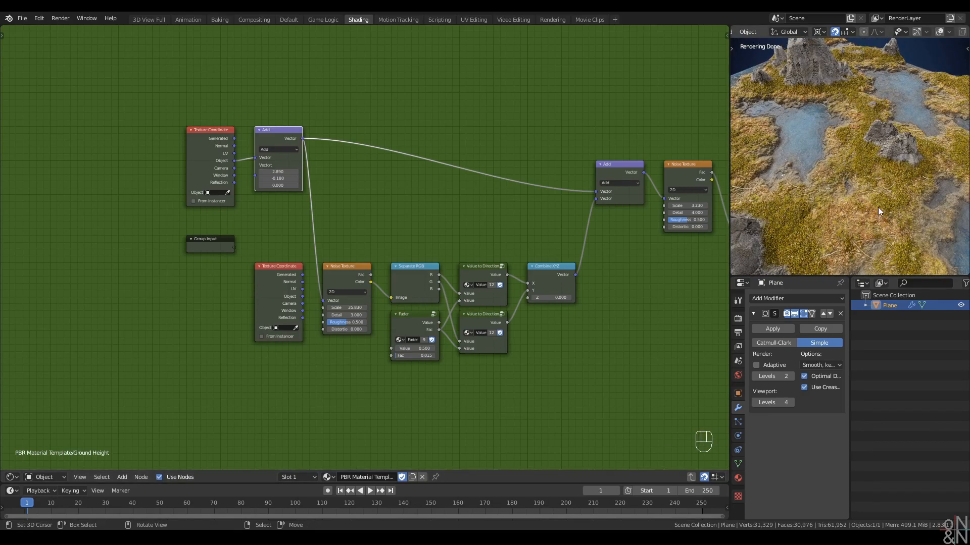
middle_click_drag(878, 207, 853, 208)
Look over the rest of the Ground Height group, and examine the PBR sets and Z Masks in the main material tree
middle_click_drag(462, 203, 352, 225)
left_click(384, 210)
key("alt+a")
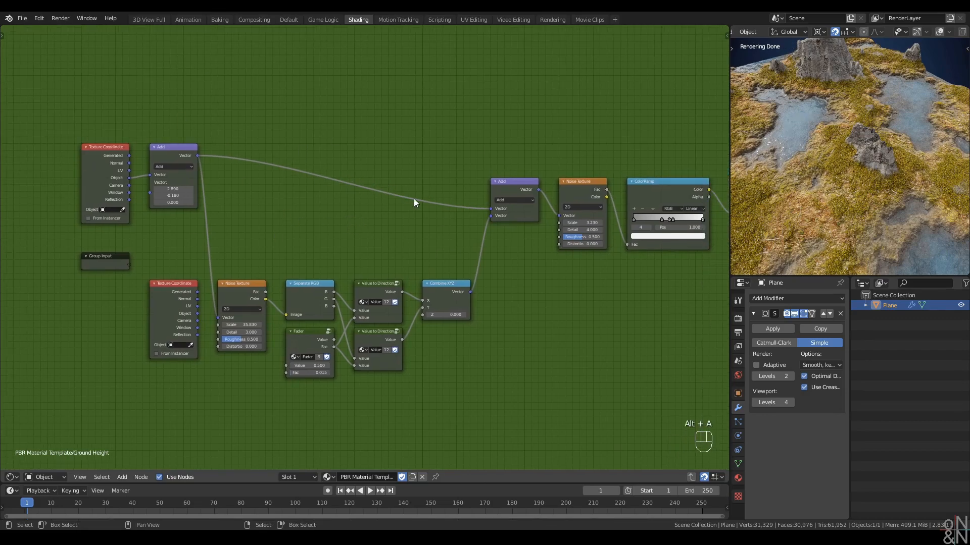
scroll(353, 207, "down", 1)
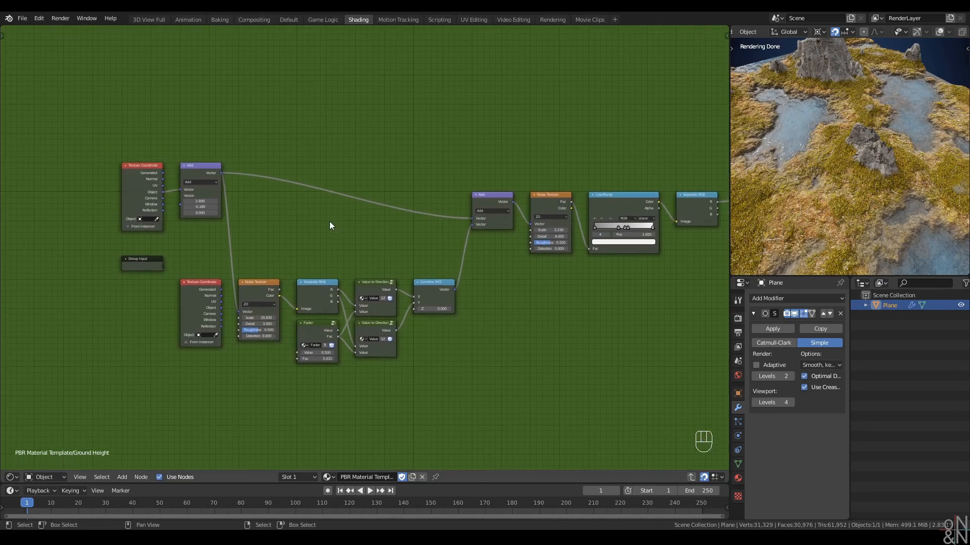
key("ctrl+Tab")
key("Tab")
key("Tab")
scroll(346, 199, "up", 4)
middle_click_drag(346, 199, 223, 238)
scroll(248, 258, "down", 3)
left_click(215, 127)
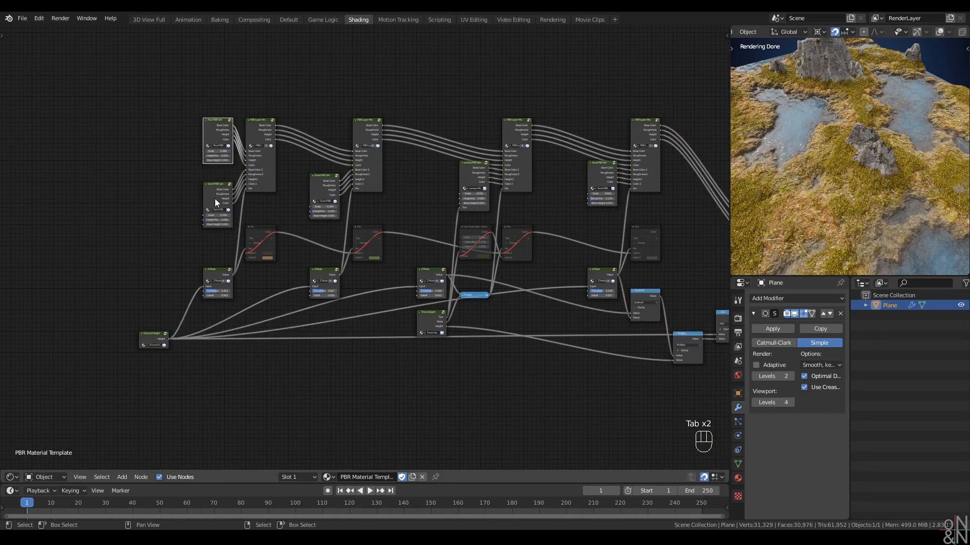
left_click(214, 198)
middle_click_drag(258, 273, 276, 277)
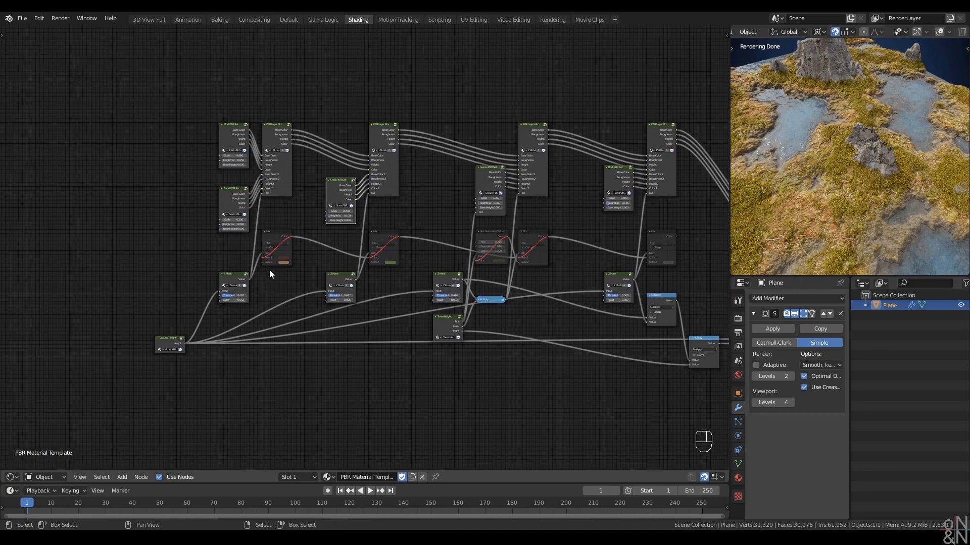
key("alt+a")
middle_click_drag(342, 271, 408, 243)
right_click(199, 250)
scroll(199, 249, "up", 6)
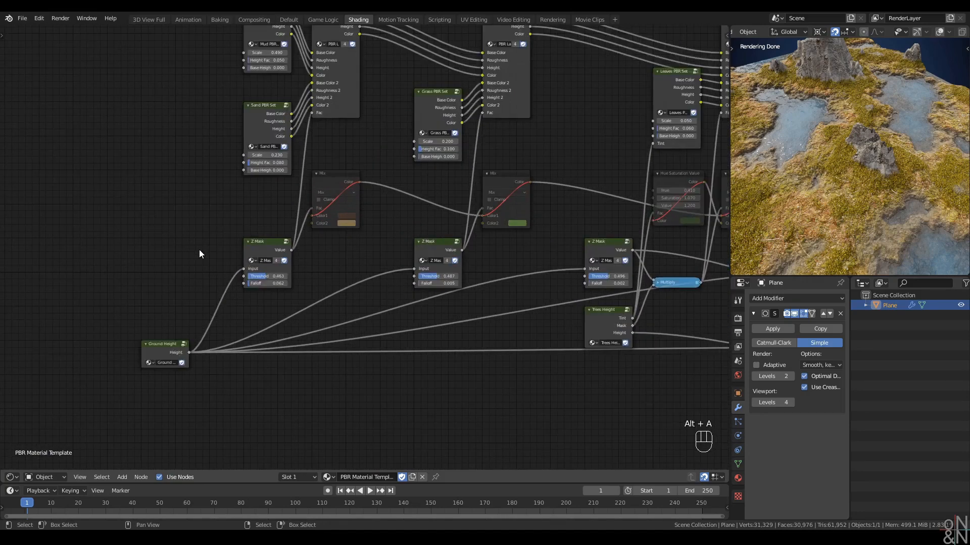
middle_click_drag(199, 249, 332, 225)
Reopen the Ground Height group and move the upper Texture Coordinate and offset Add pair farther from the other nodes
right_click(292, 320)
key("Tab")
middle_click_drag(263, 231, 480, 263)
scroll(393, 258, "up", 3)
left_click_drag(229, 116, 353, 186)
key("g")
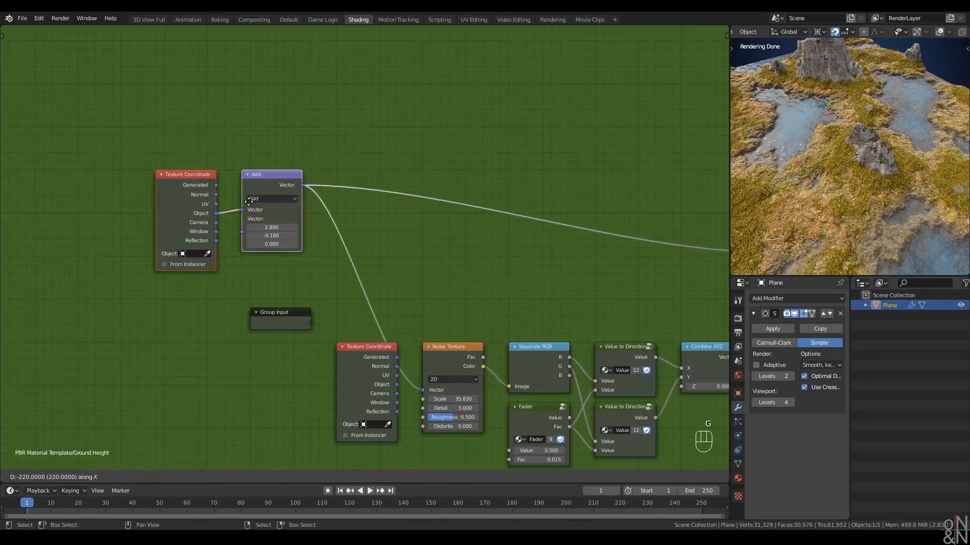
left_click(224, 186)
Insert a reroute point joining the offset Add node's two output links, and move the Add node closer to it
left_click_drag(310, 265, 380, 151, "shift")
key("g")
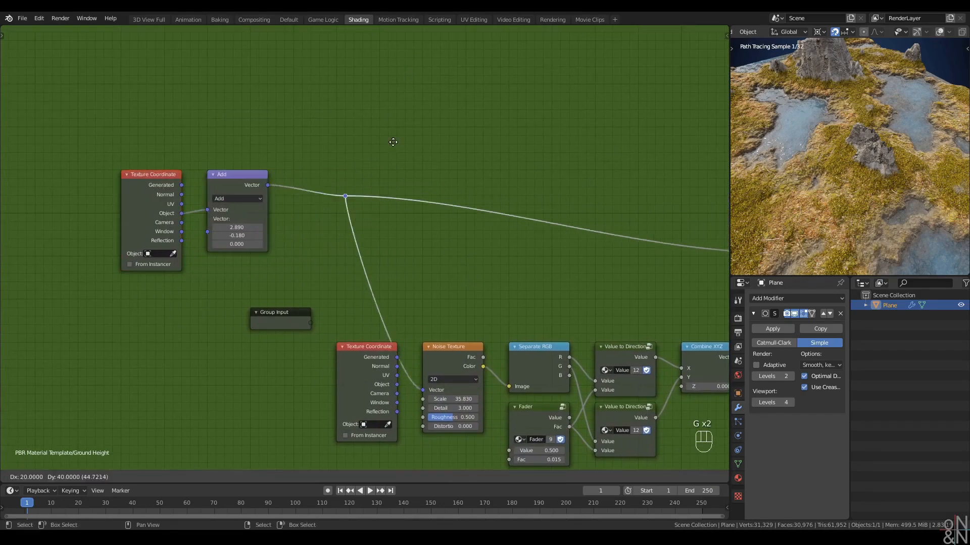
left_click(410, 172)
middle_click_drag(353, 173, 405, 163)
left_click(286, 167)
key("g")
left_click(331, 168)
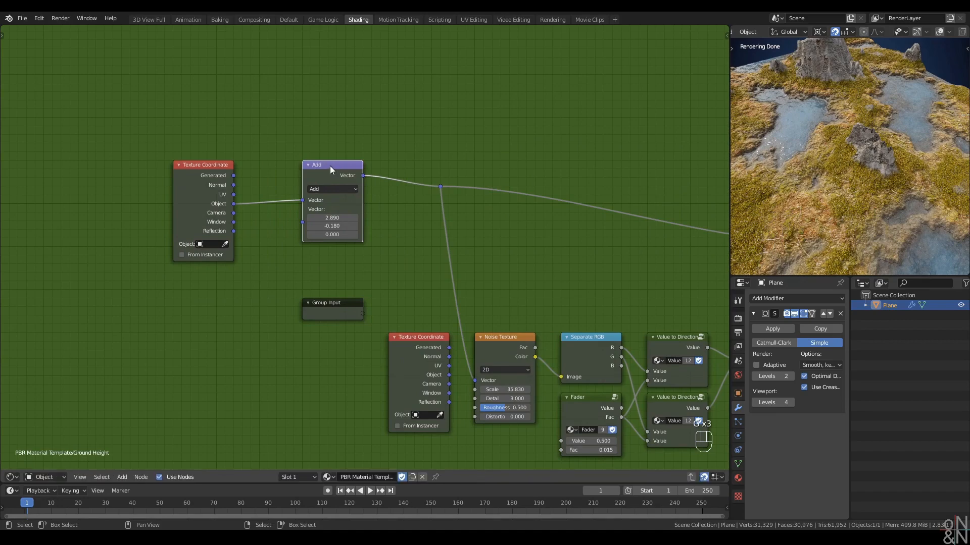
Set the Add node's offset to 0.000 on all axes and make a node group from the node
left_click_drag(331, 217, 331, 217)
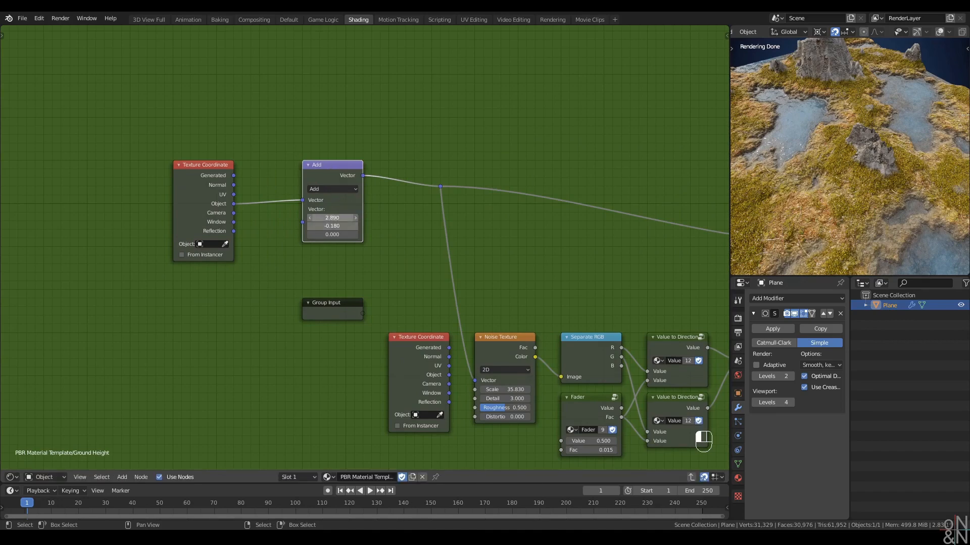
key("Return")
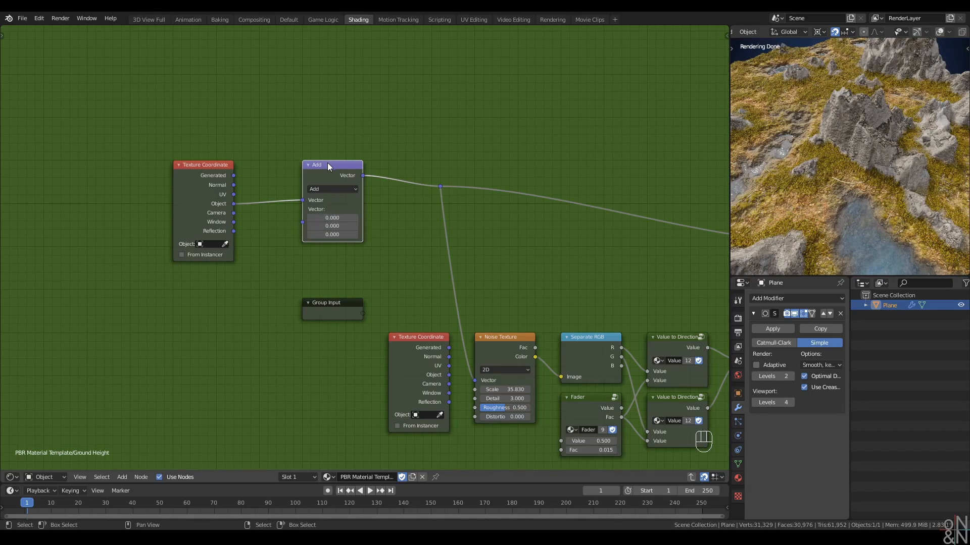
key("ctrl+g")
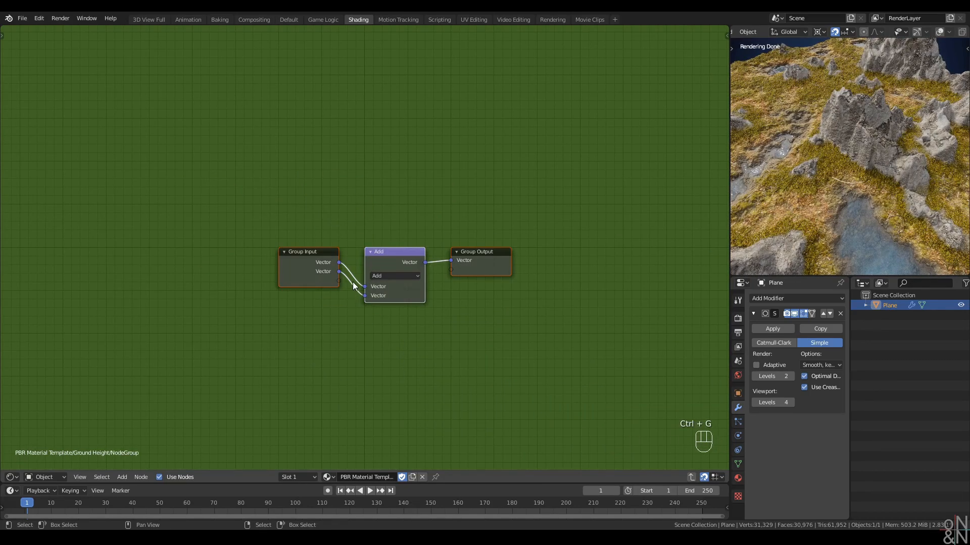
Disconnect the Add node's second vector inside the new group and delete the second Vector input from the group's interface
left_click_drag(363, 296, 354, 338)
left_click_drag(310, 271, 309, 274)
key("n")
left_click(601, 69)
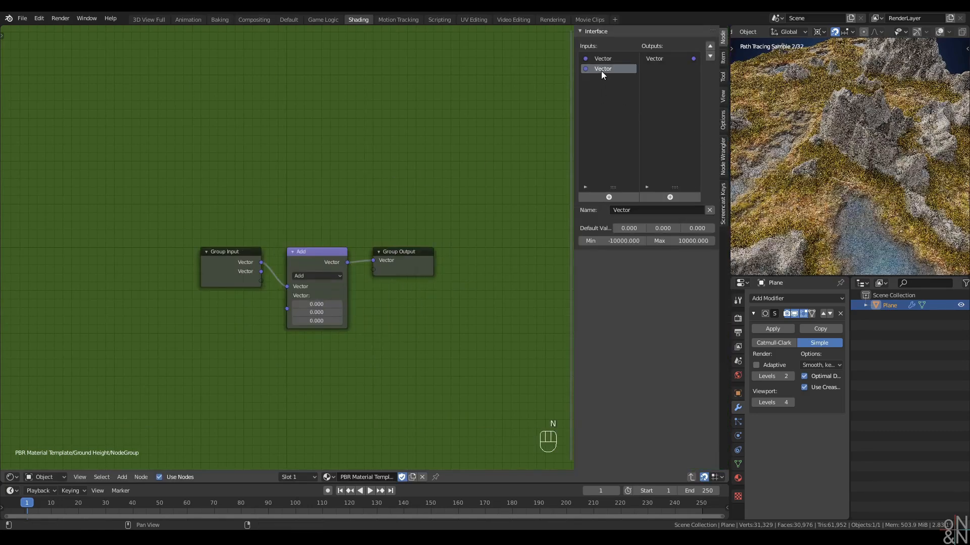
left_click(710, 209)
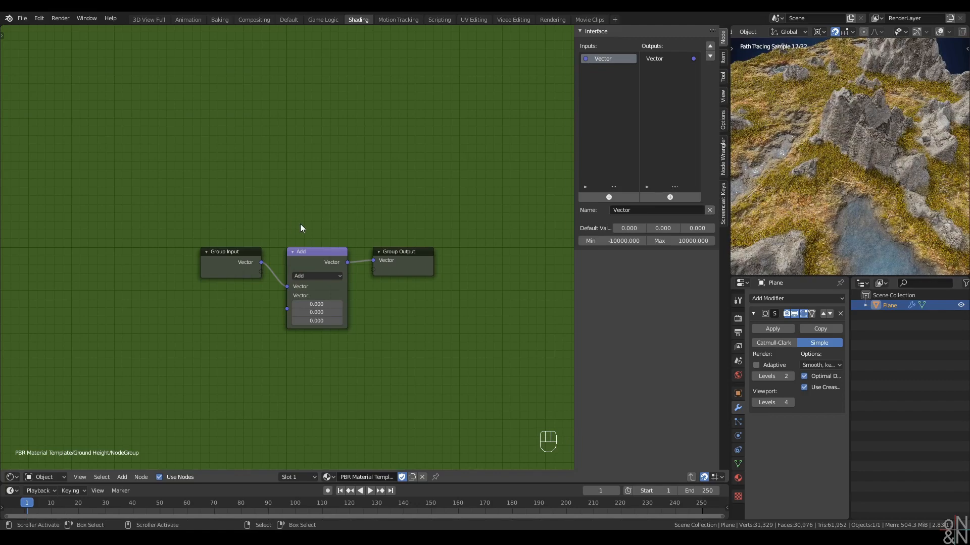
key("n")
key("ctrl+Tab")
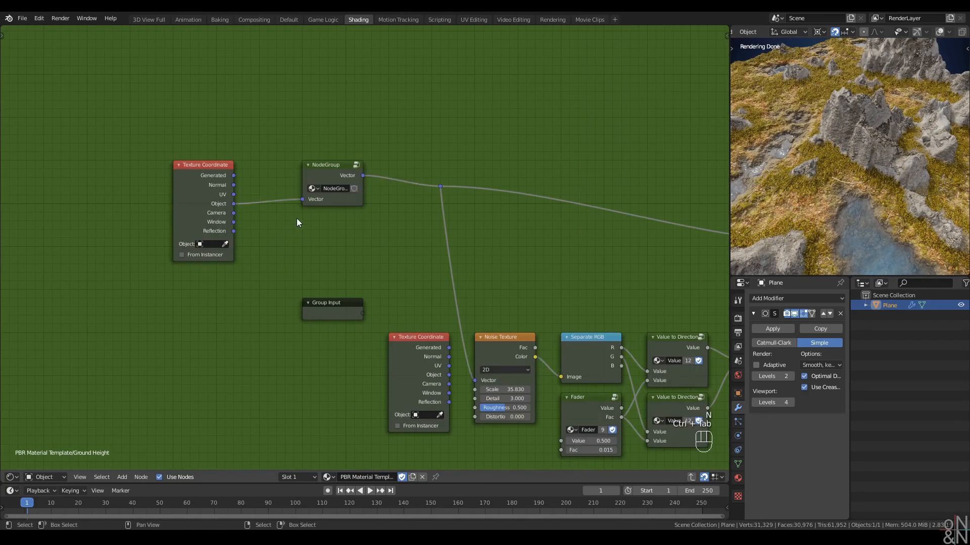
Lower the new group node slightly and dissolve the reroute point while keeping both links connected
left_click_drag(326, 172, 327, 180)
left_click(439, 187)
key("ctrl+x")
Give the new node group a fake user and rename it Vector Offset
left_click(346, 206)
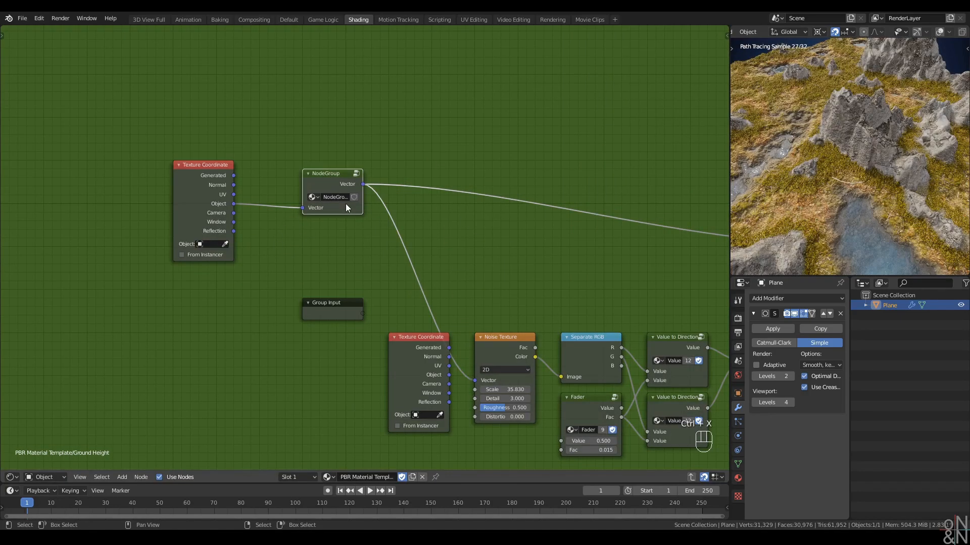
left_click(354, 197)
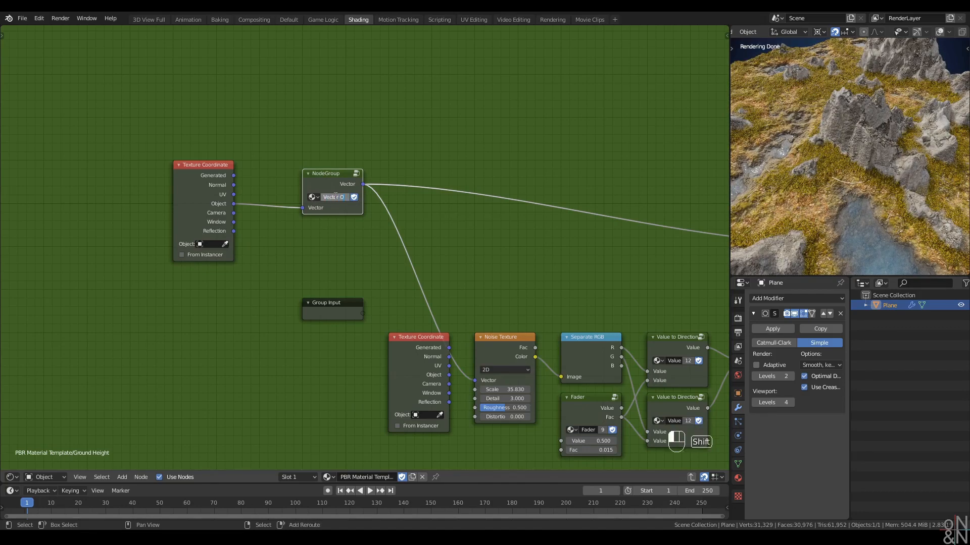
key("Return")
key("ctrl+Tab")
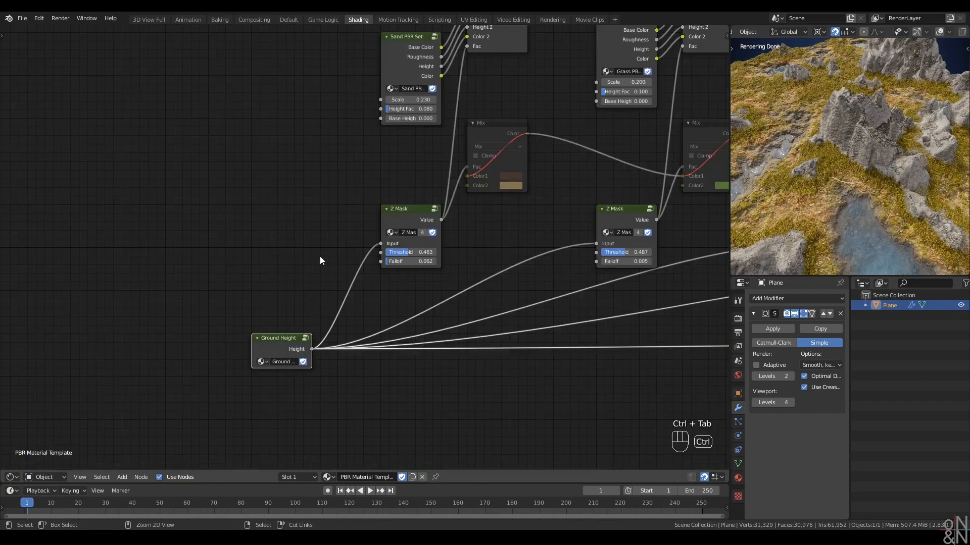
In the Mud PBR Set group, insert a Vector Offset node between the Texture Coordinate's Object output and the Divide node
scroll(316, 250, "down", 5)
middle_click_drag(317, 233, 253, 354)
scroll(261, 284, "up", 3)
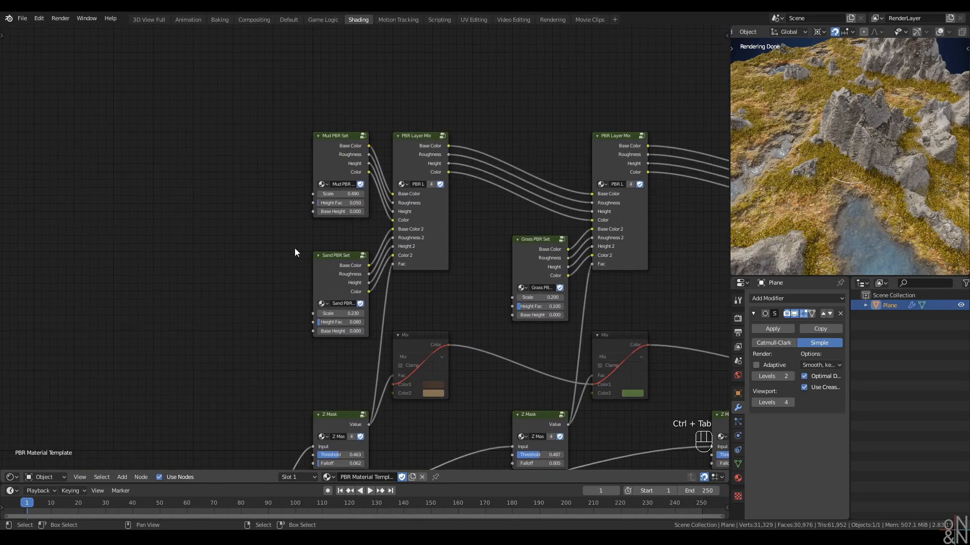
left_click(325, 169)
key("Tab")
scroll(325, 166, "down", 3)
middle_click_drag(252, 195, 394, 132)
scroll(340, 167, "up", 4)
middle_click_drag(339, 170, 344, 191)
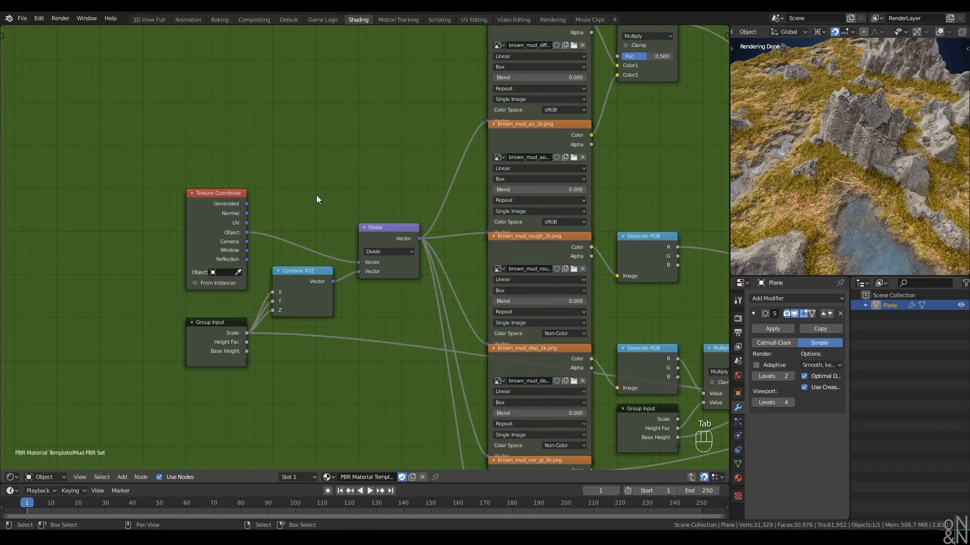
key("shift+a")
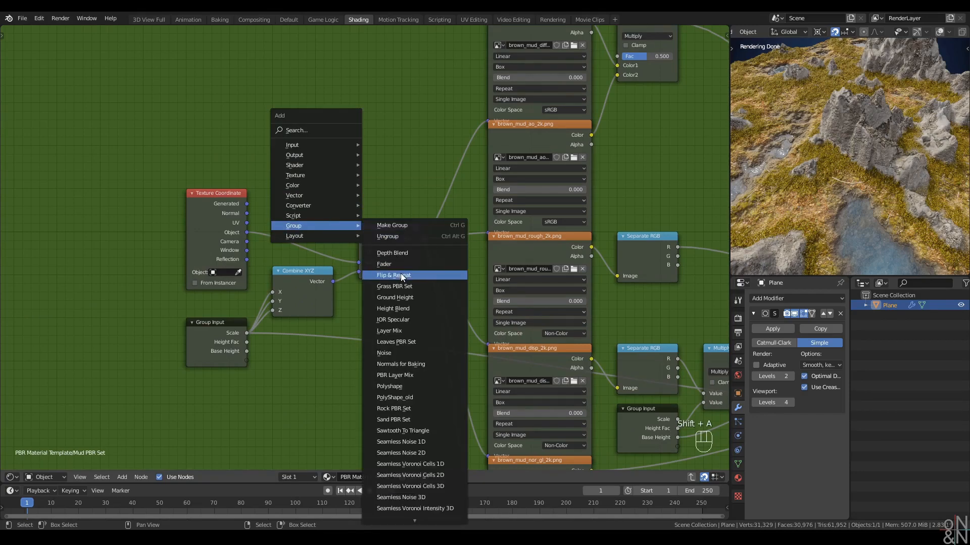
type("soffset")
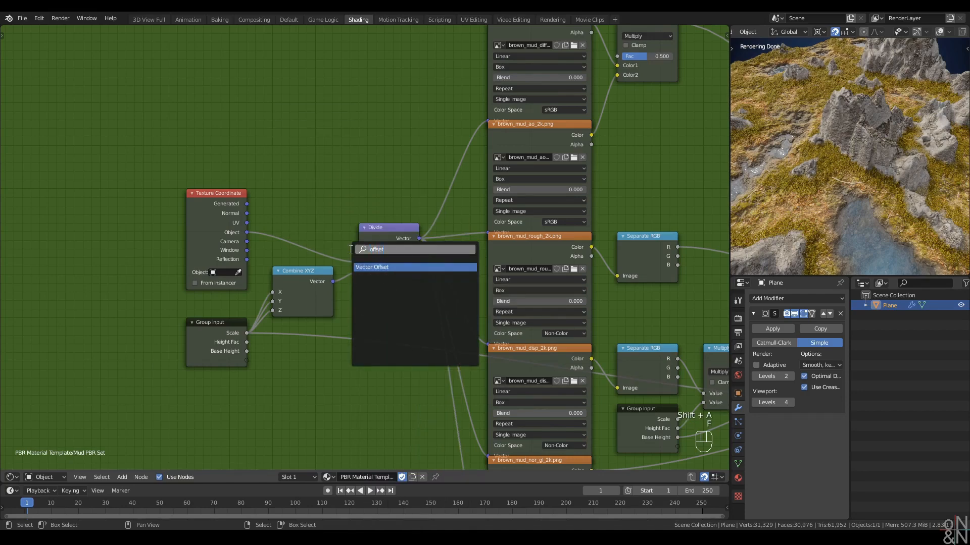
key("Return")
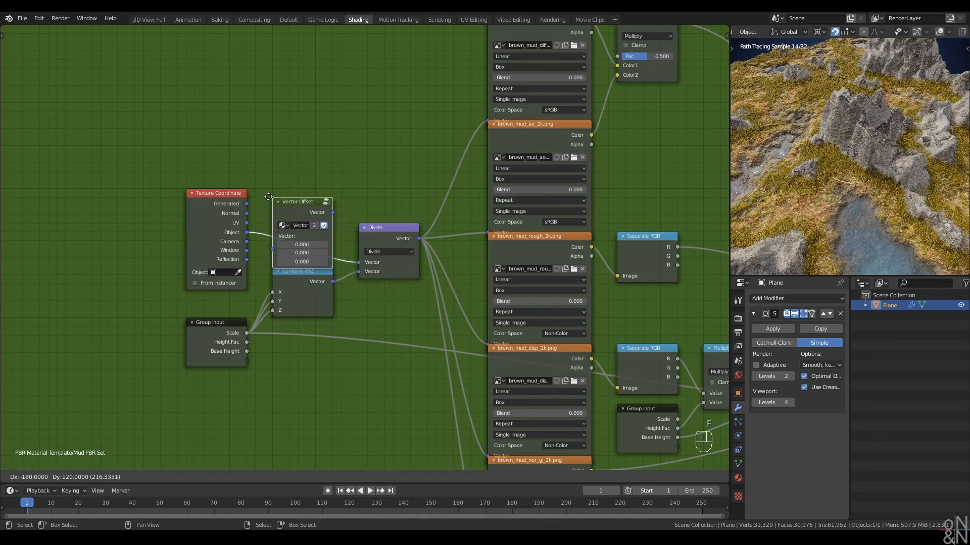
left_click(271, 187)
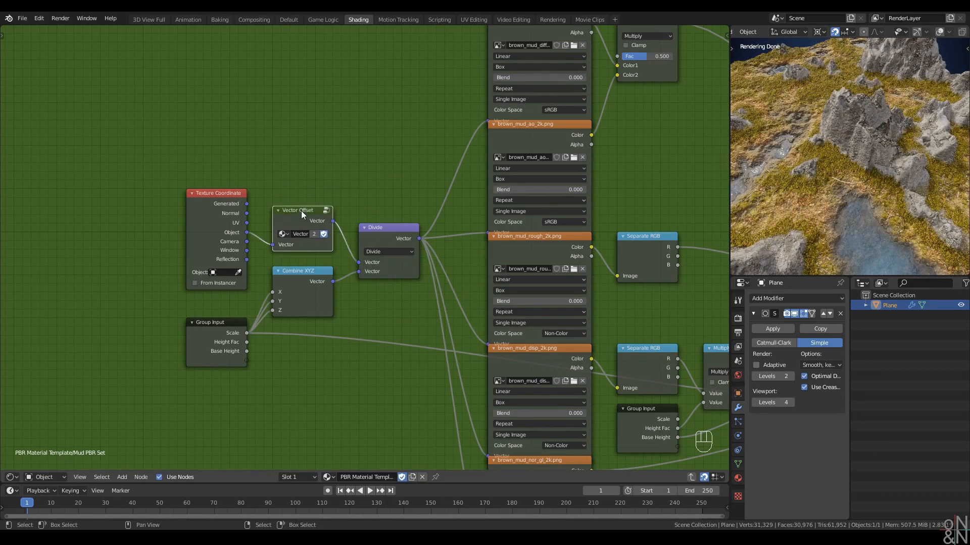
key("Tab")
key("ctrl+Tab")
key("ctrl+Tab")
In the Sand PBR Set group, insert a Vector Offset node between the Texture Coordinate and the Divide node
scroll(313, 201, "down", 2)
middle_click_drag(313, 201, 339, 181)
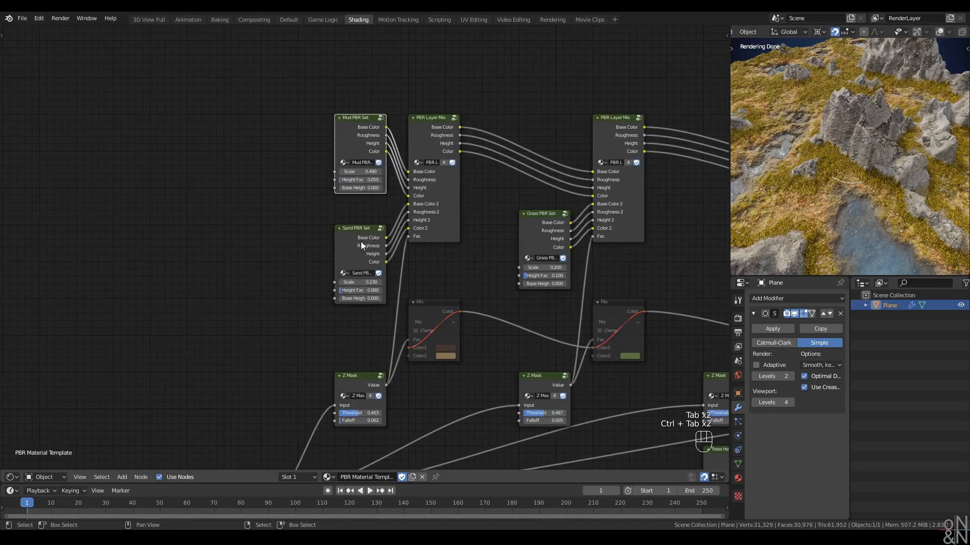
left_click(361, 243)
key("Tab")
key("shift+a")
type("off")
key("Return")
left_click(311, 170)
key("ctrl+Tab")
In the Grass PBR Set group, insert a Vector Offset node between the Texture Coordinate and the Divide node
left_click(378, 228)
key("Tab")
key("shift+a")
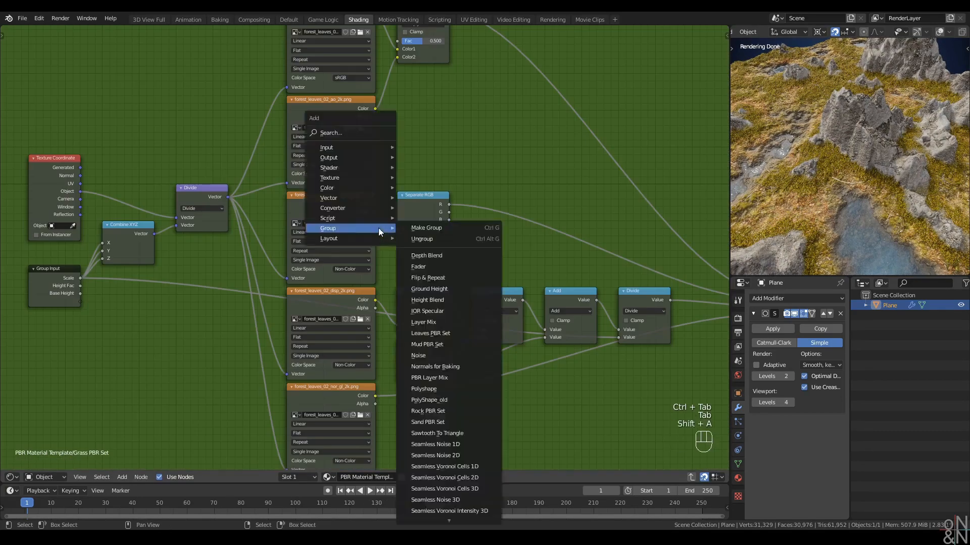
type("off")
key("Return")
left_click(127, 170)
key("Tab")
key("ctrl+Tab")
key("ctrl+Tab")
In the Leaves PBR Set group, insert a Vector Offset node between the Texture Coordinate and the Divide node
left_click(397, 219)
key("Tab")
key("shift+a")
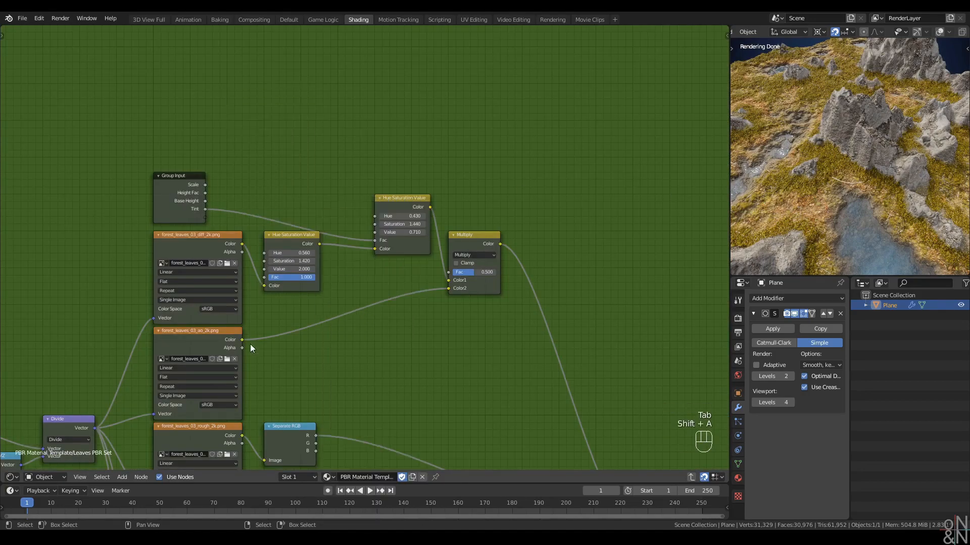
middle_click_drag(250, 344, 594, 167)
type("off")
key("Return")
left_click(323, 205)
key("ctrl+Tab")
In the Rock PBR Set group, insert a Vector Offset node between the Texture Coordinate and the Divide node
middle_click_drag(487, 228, 272, 230)
left_click(404, 223)
key("Tab")
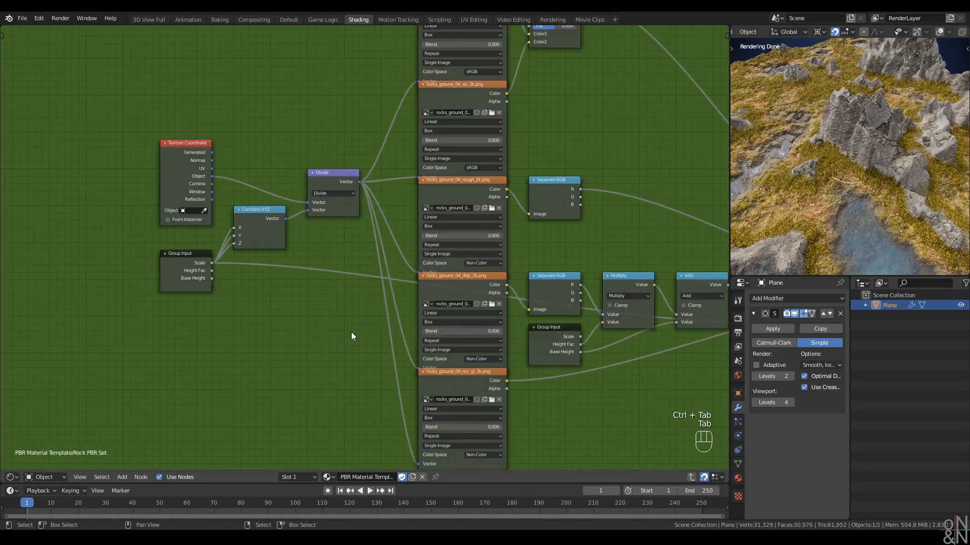
key("shift+a")
left_click(256, 164)
type("off")
key("Return")
left_click(243, 147)
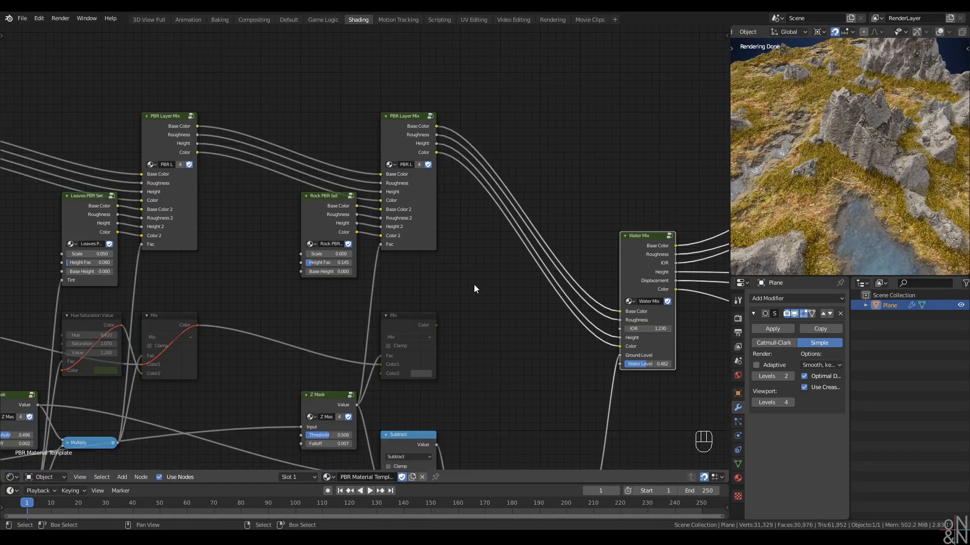
In the Water Mix group, move the Texture Coordinate node away from the Add node to make room between them
middle_click_drag(484, 304, 348, 258)
key("Tab")
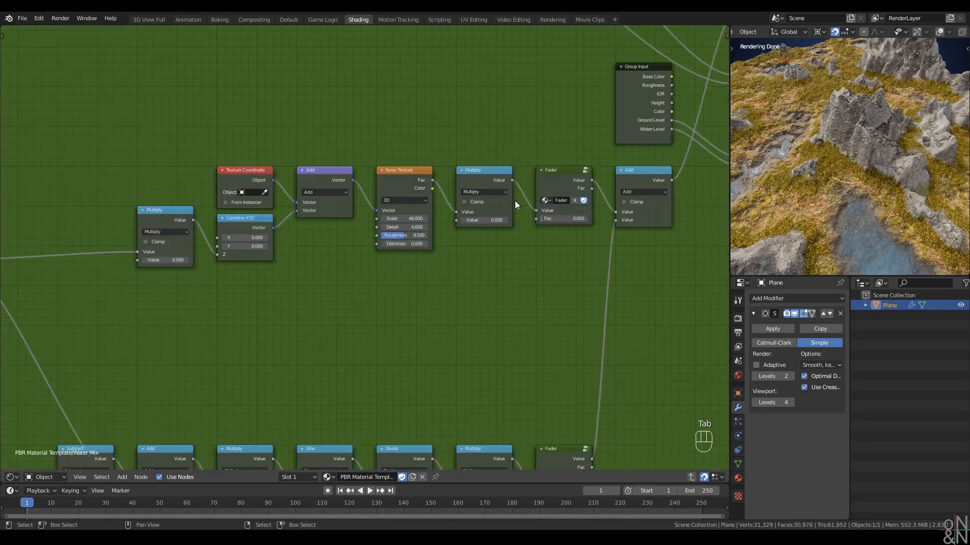
middle_click_drag(351, 267, 386, 350)
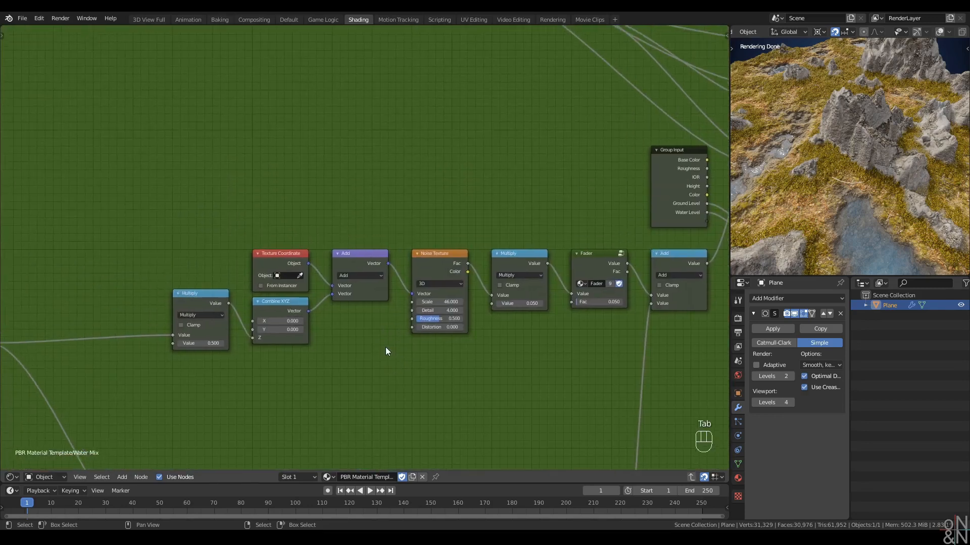
left_click_drag(275, 261, 196, 218)
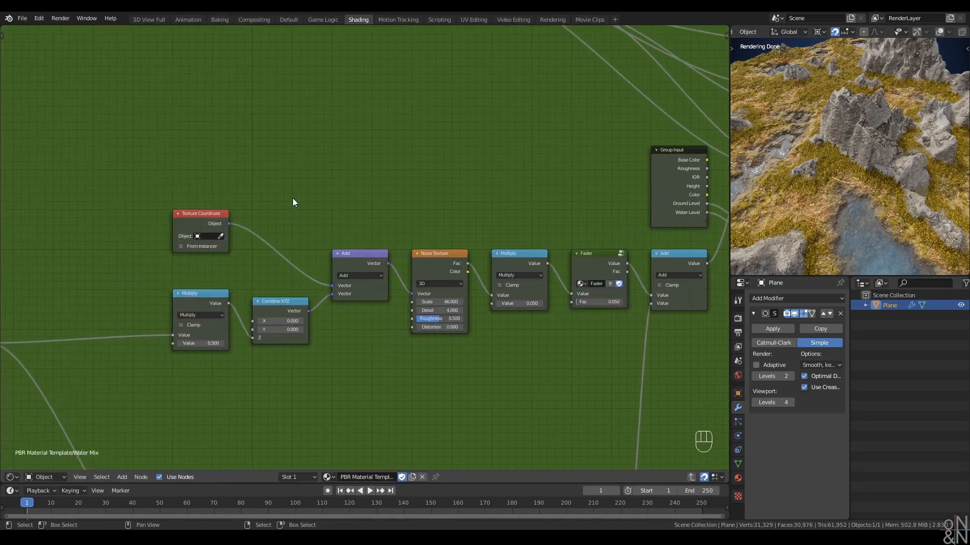
scroll(347, 241, "down", 3)
middle_click_drag(346, 241, 344, 203)
left_click_drag(295, 194, 365, 161)
scroll(359, 163, "down", 3)
mouse_move(407, 270)
middle_mouse_down()
mouse_move(380, 366)
mouse_move(404, 272)
middle_mouse_up()
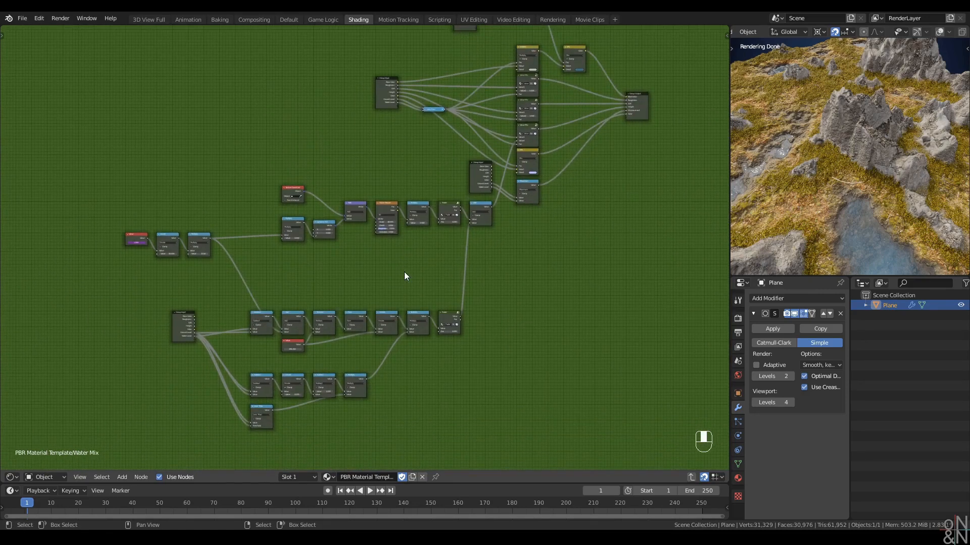
mouse_move(881, 229)
middle_mouse_down()
mouse_move(874, 202)
mouse_move(869, 207)
middle_mouse_up()
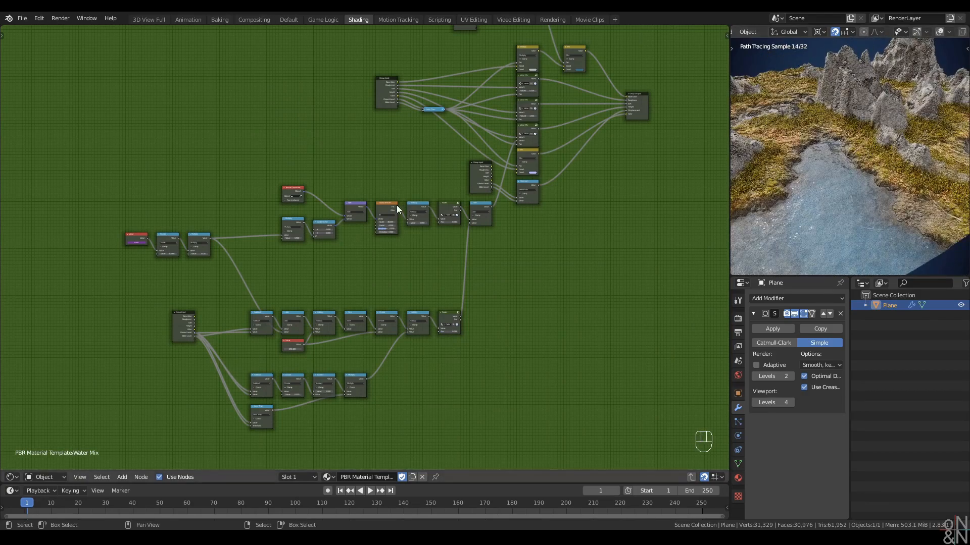
Insert a Vector Offset node between the Texture Coordinate and the Add node, and exit the Water Mix group
scroll(378, 172, "up", 3)
middle_click_drag(319, 149, 298, 302)
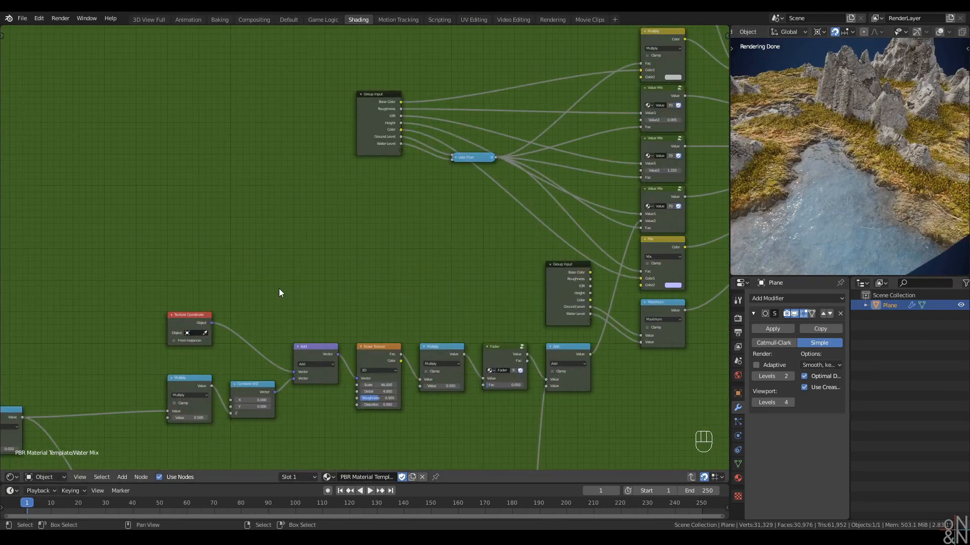
key("shift+a")
type("or Offs")
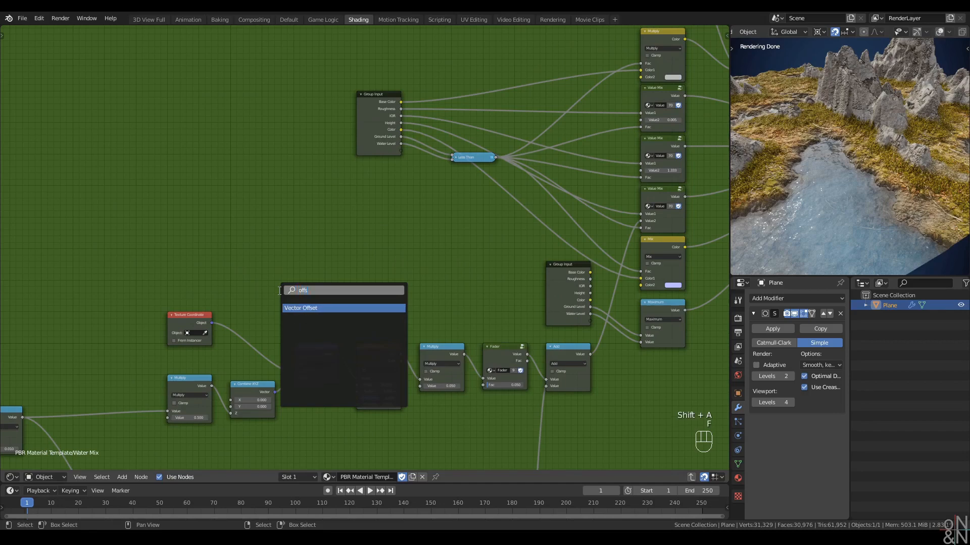
type("et")
key("Return")
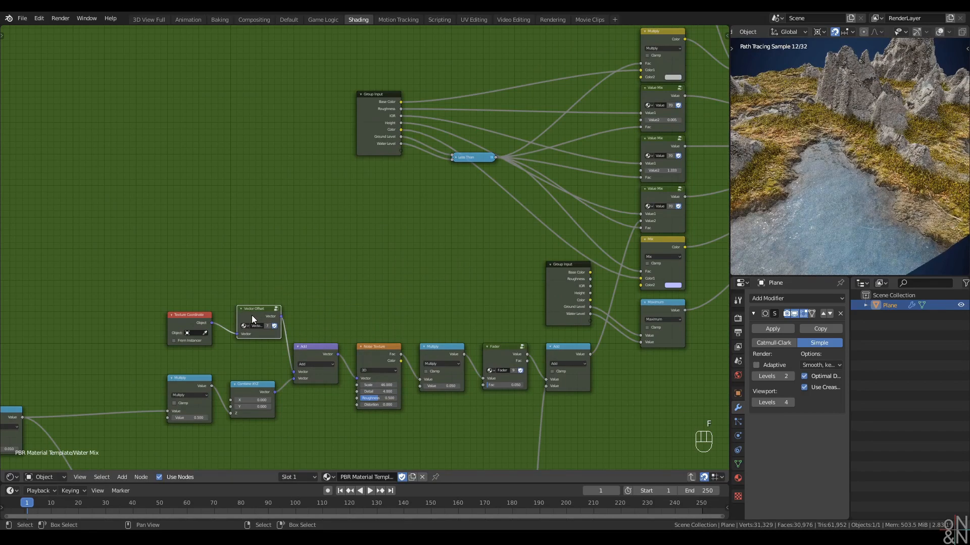
left_click(247, 326)
key("ctrl+Tab")
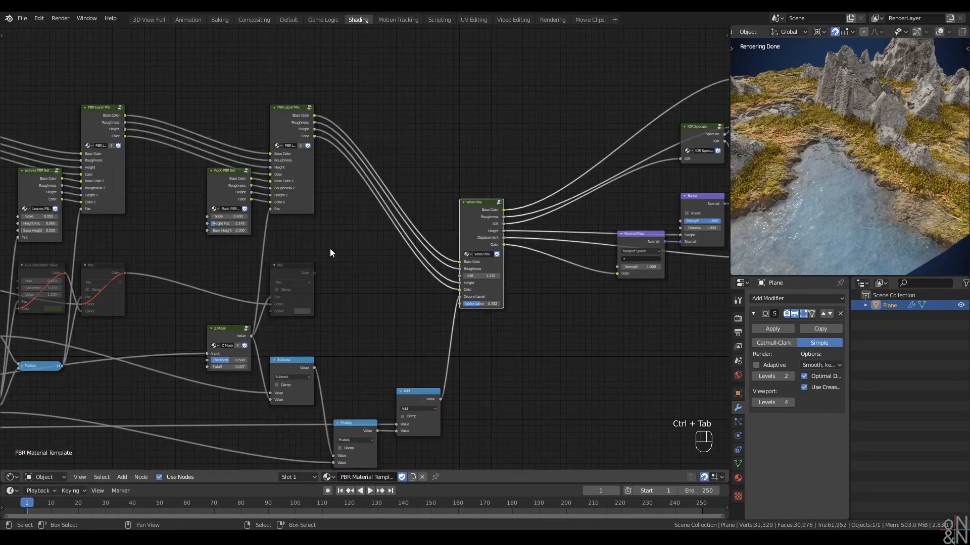
Open the Vector Offset group nested inside the Ground Height group for editing
middle_click_drag(330, 248, 503, 239)
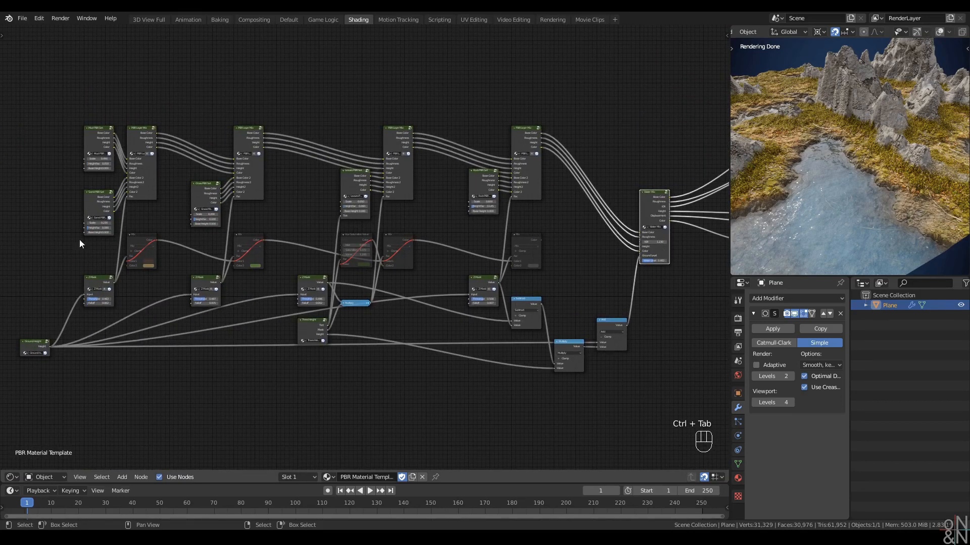
left_click(661, 202)
middle_click_drag(324, 253, 451, 231)
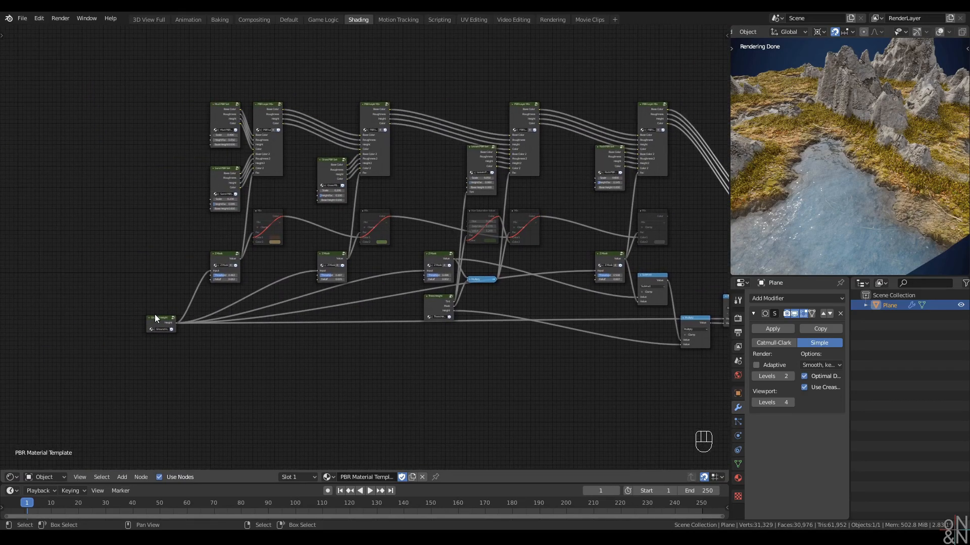
key("alt+a")
left_click(162, 320)
key("Tab")
scroll(349, 283, "up", 5)
scroll(314, 298, "up", 3)
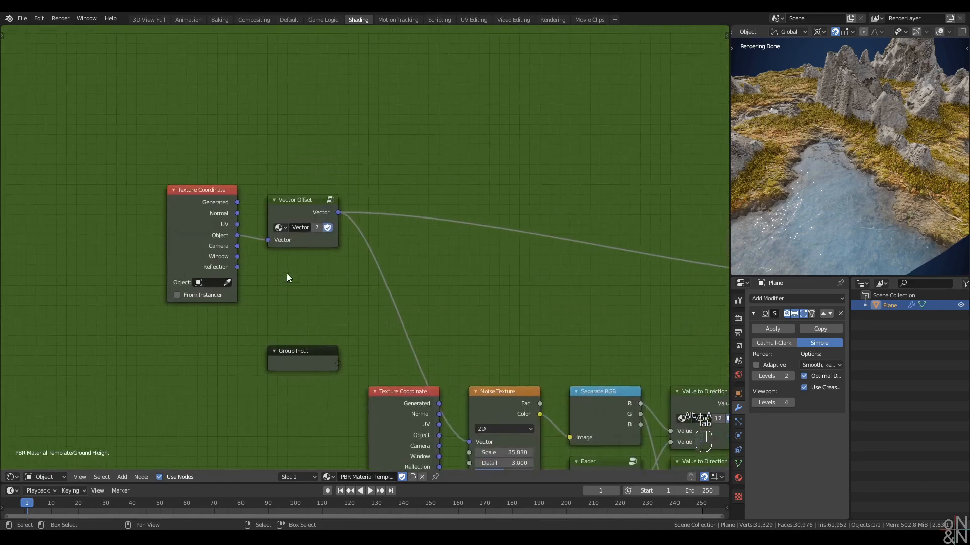
left_click(339, 195)
key("Tab")
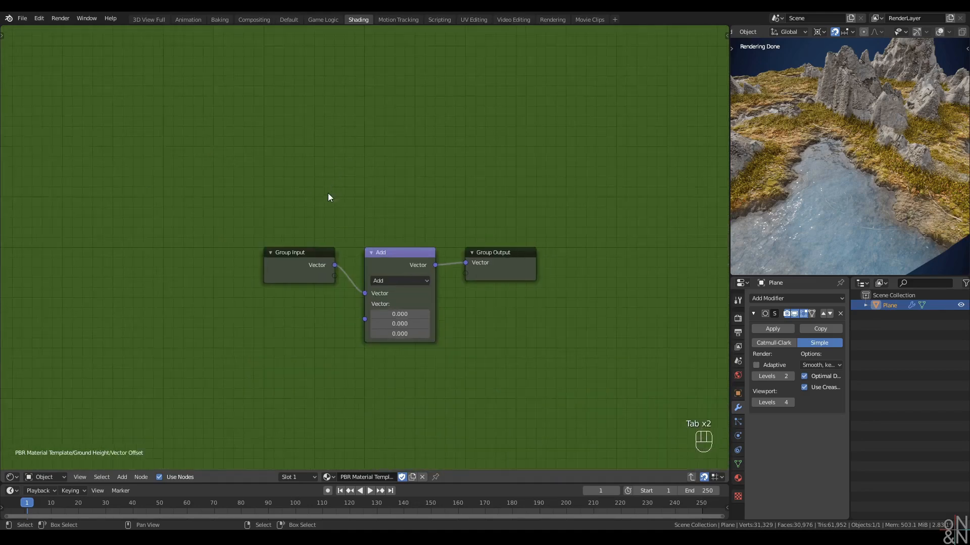
Shift the X offset of the Add node inside the Vector Offset group to slide the whole terrain
scroll(329, 199, "down", 3)
middle_click_drag(912, 181, 894, 152)
scroll(417, 282, "up", 3)
middle_click_drag(418, 281, 422, 286)
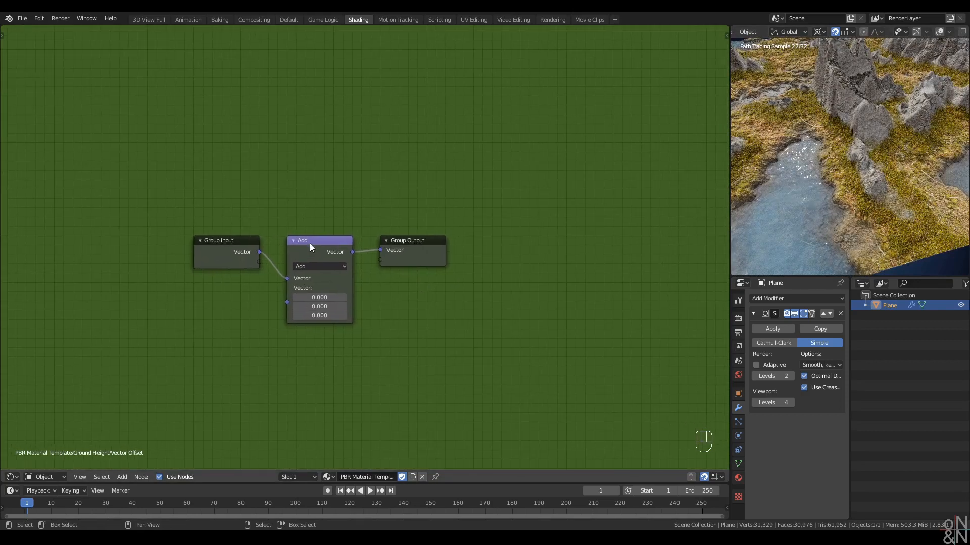
left_click(310, 243)
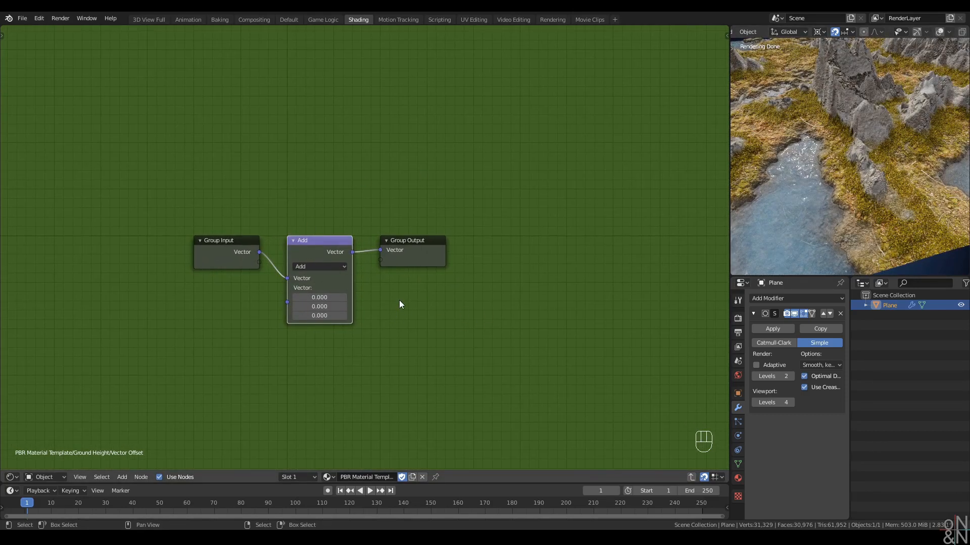
middle_click_drag(399, 300, 389, 293)
scroll(388, 293, "up", 1)
left_click_drag(303, 298, 371, 297, "shift")
scroll(790, 174, "down", 5)
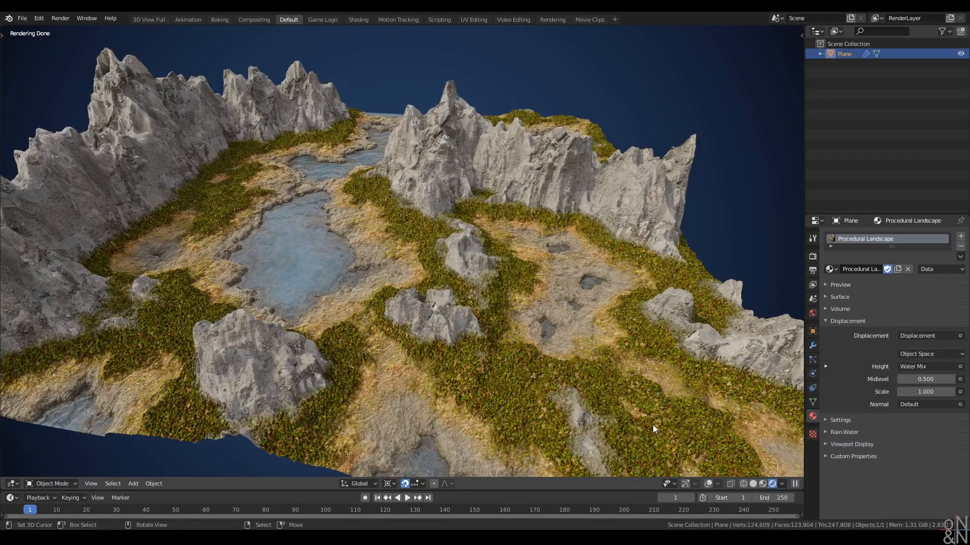
Examine the finished Procedural Landscape terrain from several angles in the rendered view
mouse_move(653, 425)
middle_mouse_down()
mouse_move(589, 431)
mouse_move(650, 404)
middle_mouse_up()
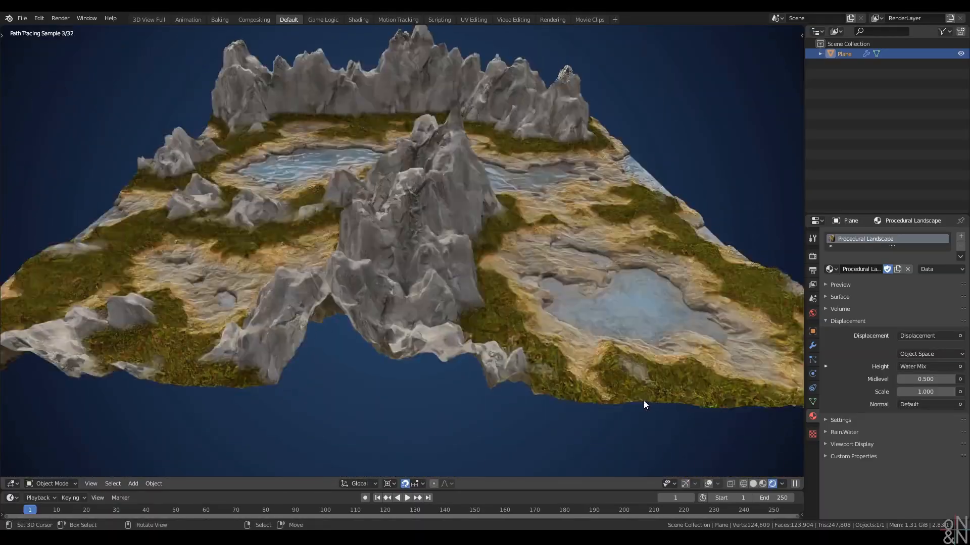
middle_click_drag(636, 376, 553, 382)
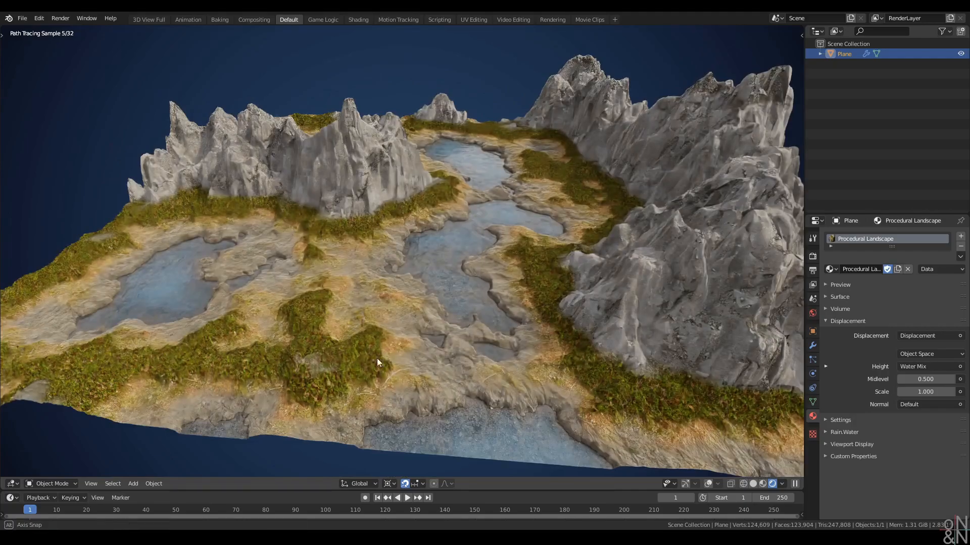
mouse_move(377, 358)
middle_mouse_down()
mouse_move(555, 365)
mouse_move(568, 375)
mouse_move(587, 352)
middle_mouse_up()
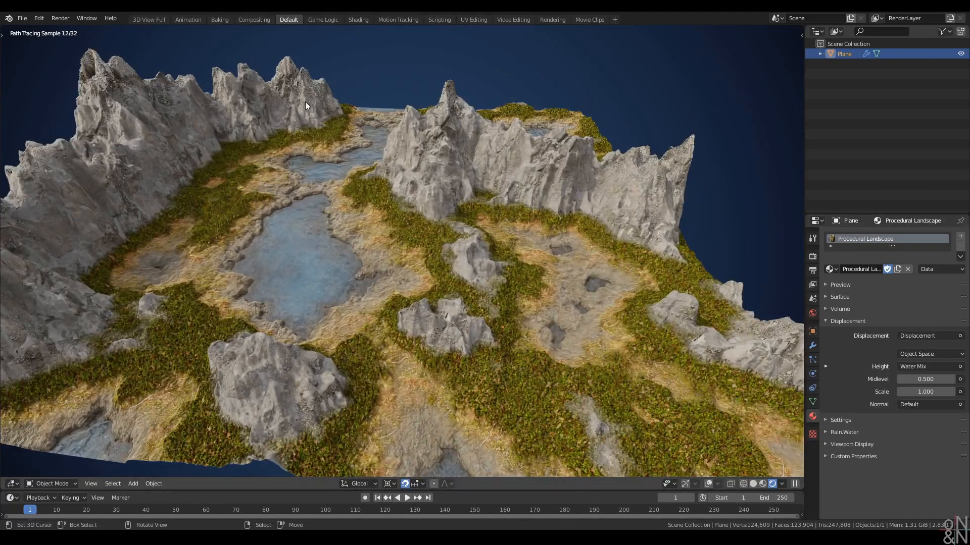
Switch to the Shading workspace and move the Mud PBR Set node slightly up, clear of the Sand PBR Set node
left_click(356, 19)
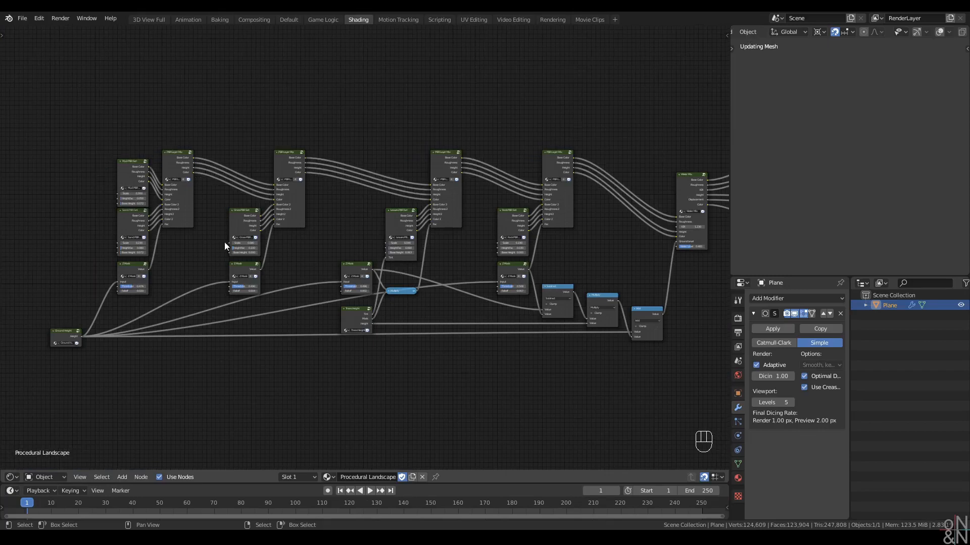
scroll(225, 241, "up", 5)
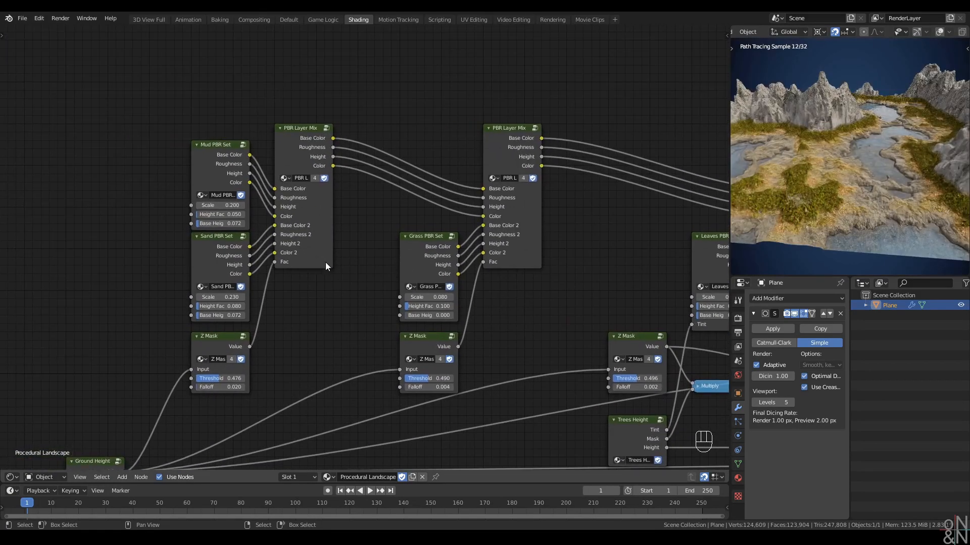
scroll(894, 188, "up", 4)
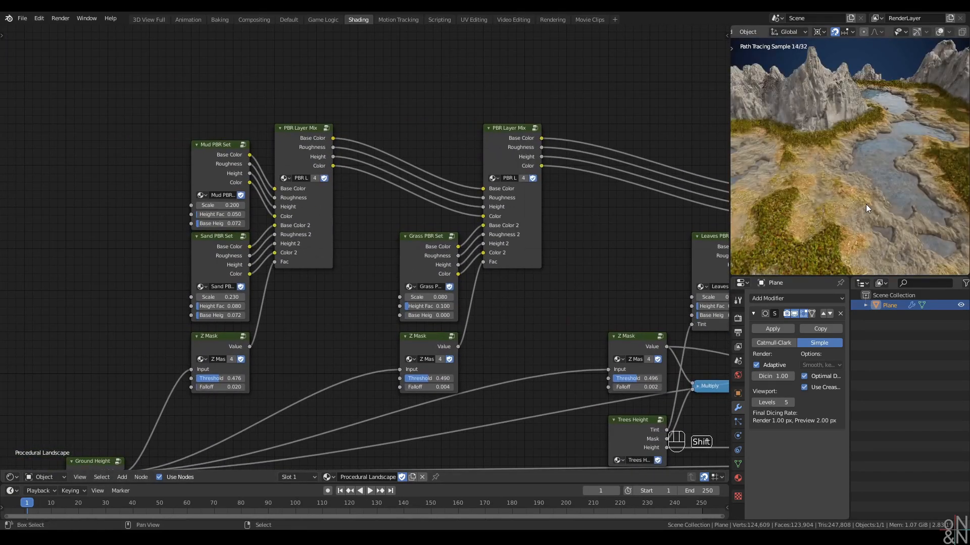
scroll(865, 204, "up", 1)
scroll(366, 257, "up", 1)
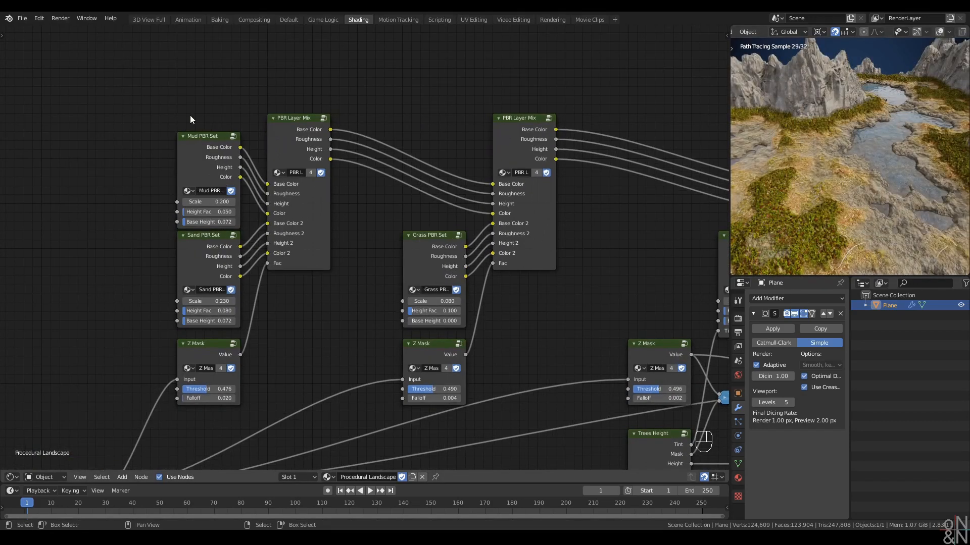
left_click_drag(210, 150, 206, 138)
left_click(86, 158)
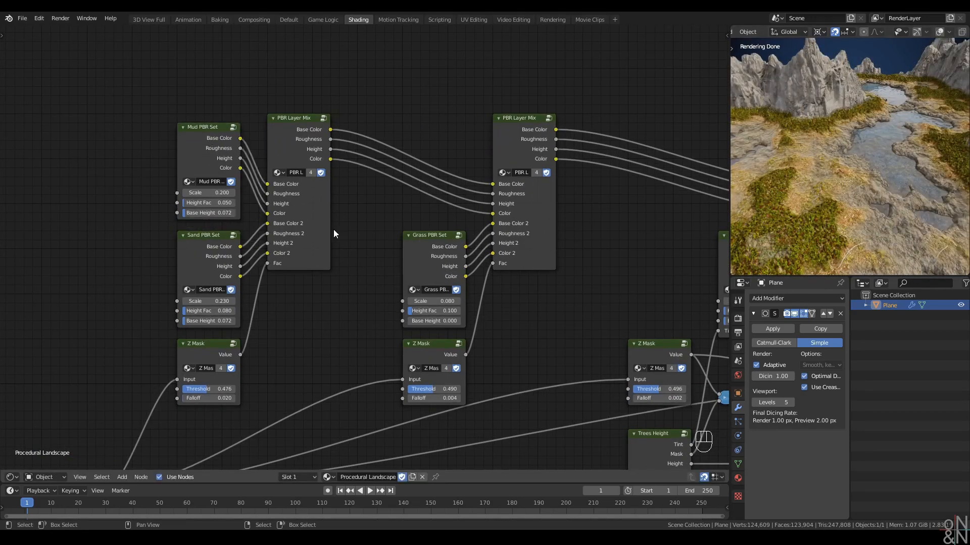
Review the scale and height settings of the Mud, Sand, Grass, Leaves and Rock PBR sets and the Water Mix inputs
scroll(333, 229, "up", 1)
left_click(144, 141)
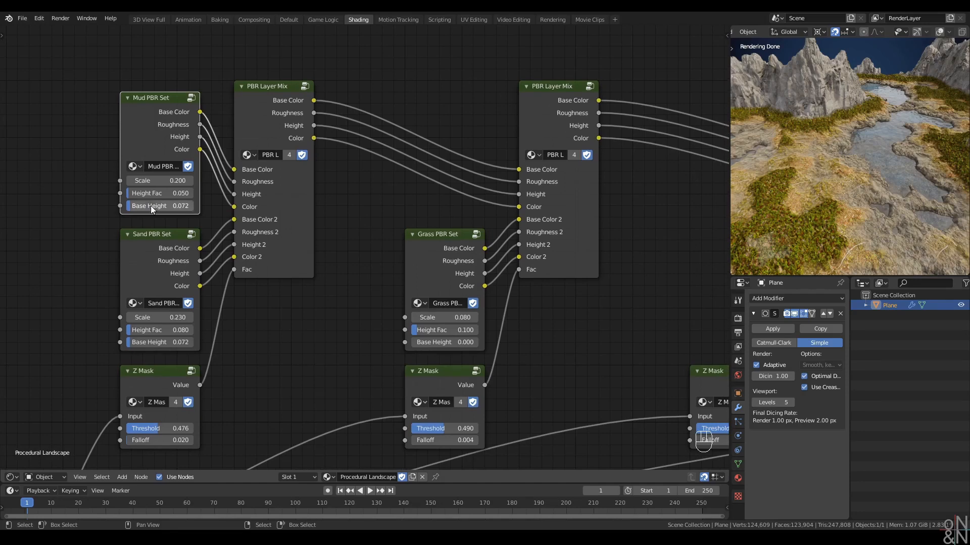
left_click(156, 252)
left_click(467, 249)
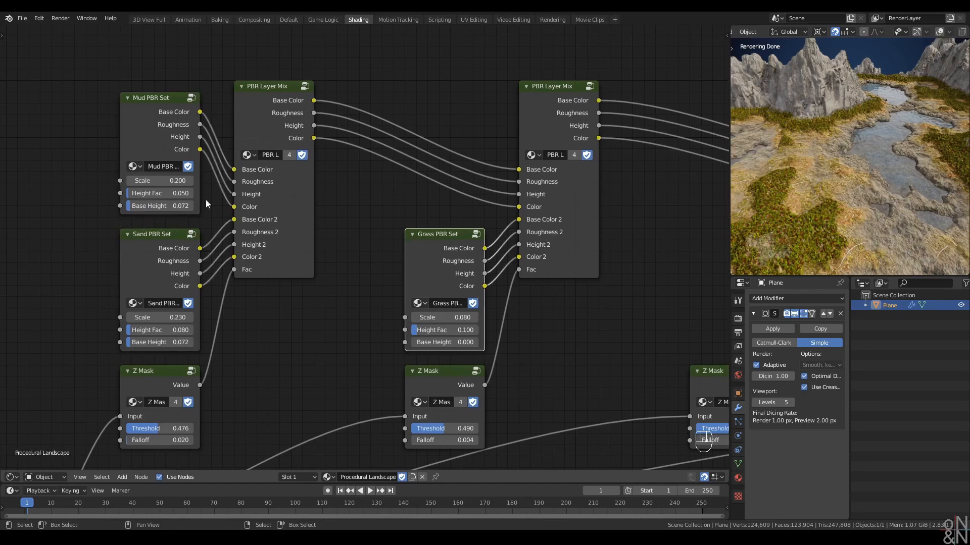
middle_click_drag(568, 347, 565, 327)
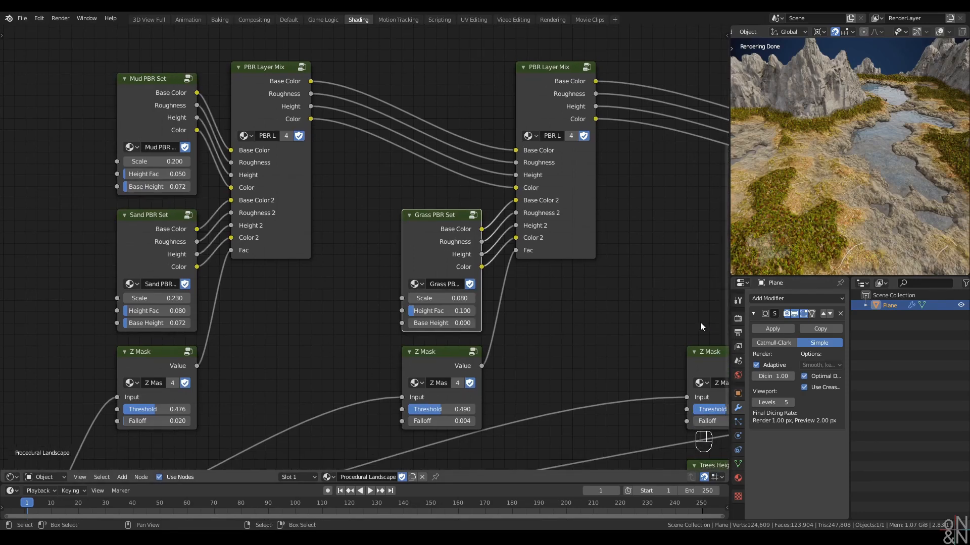
middle_click_drag(655, 310, 244, 301)
middle_click_drag(462, 299, 336, 302)
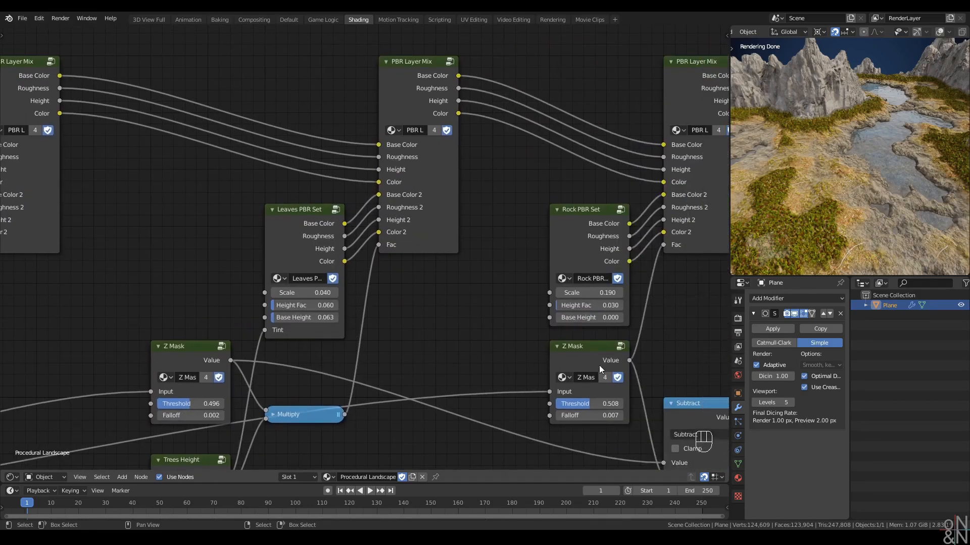
middle_click_drag(677, 329, 127, 313)
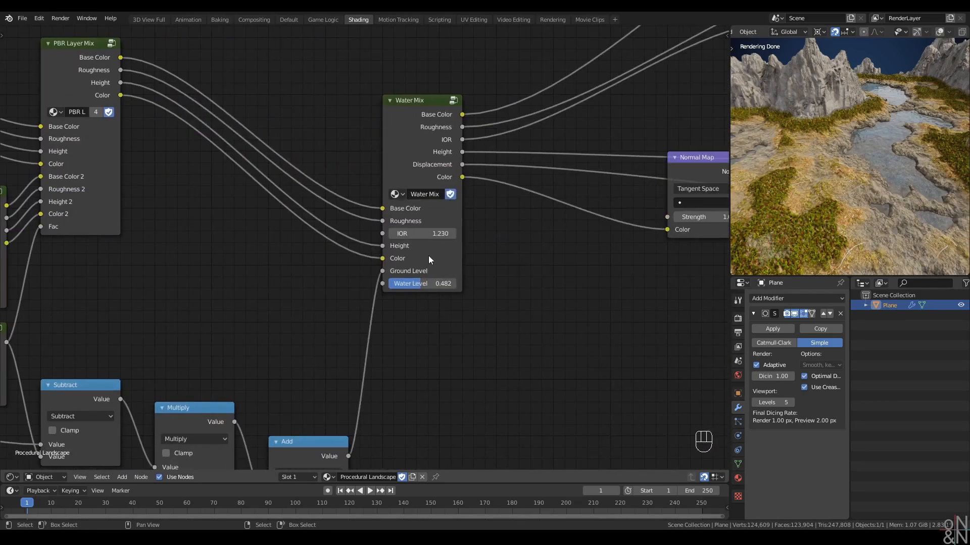
Frame the complete Procedural Landscape node tree and look over the rendered terrain from another angle
key("Home")
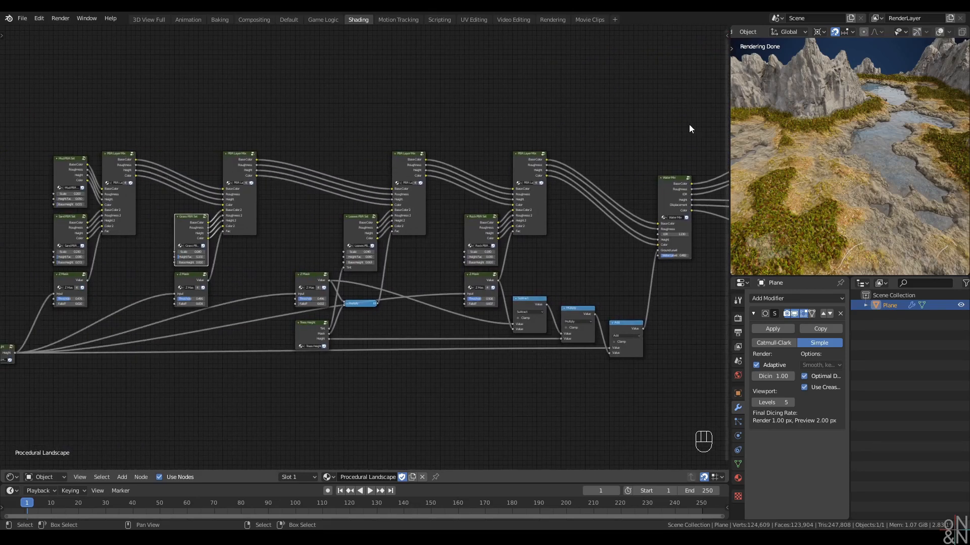
key("b")
left_click_drag(1, 442, 21, 441)
key("KP_Decimal")
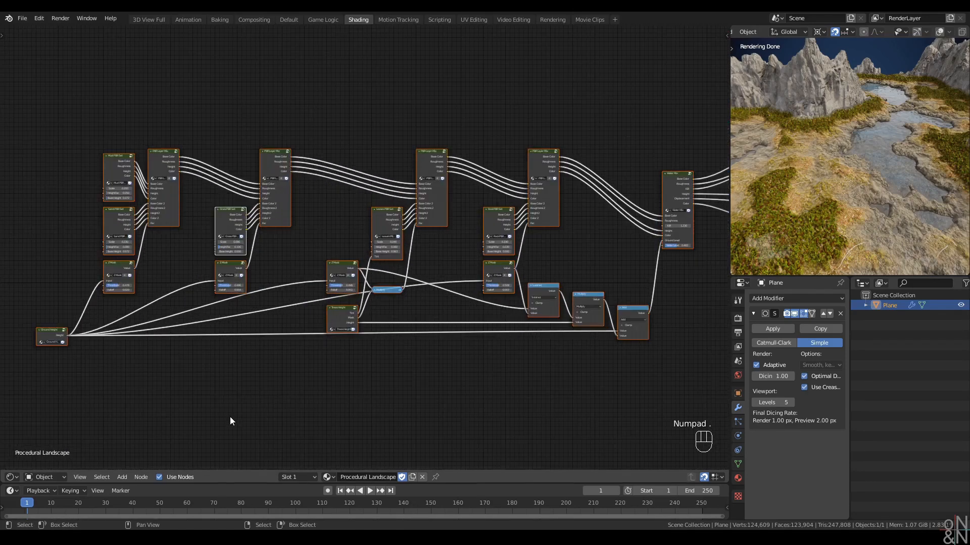
key("alt+a")
middle_click_drag(322, 407, 321, 396, "ctrl")
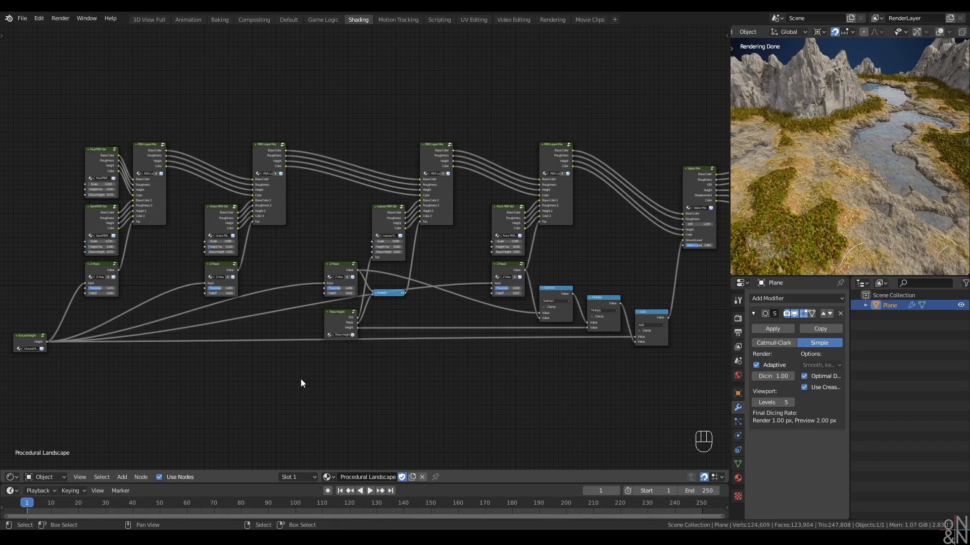
mouse_move(828, 222)
middle_mouse_down()
mouse_move(847, 215)
mouse_move(832, 203)
mouse_move(919, 191)
mouse_move(829, 176)
mouse_move(843, 185)
mouse_move(835, 171)
middle_mouse_up()
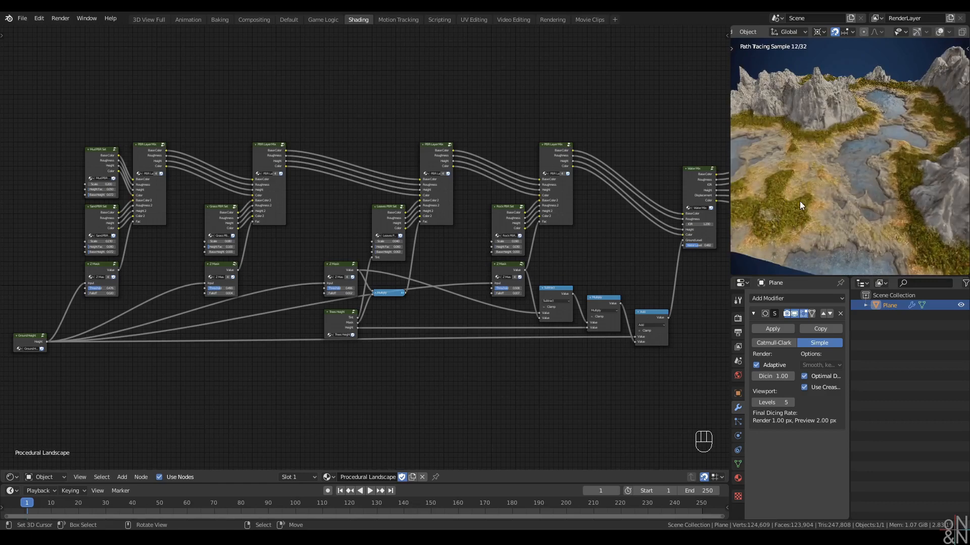